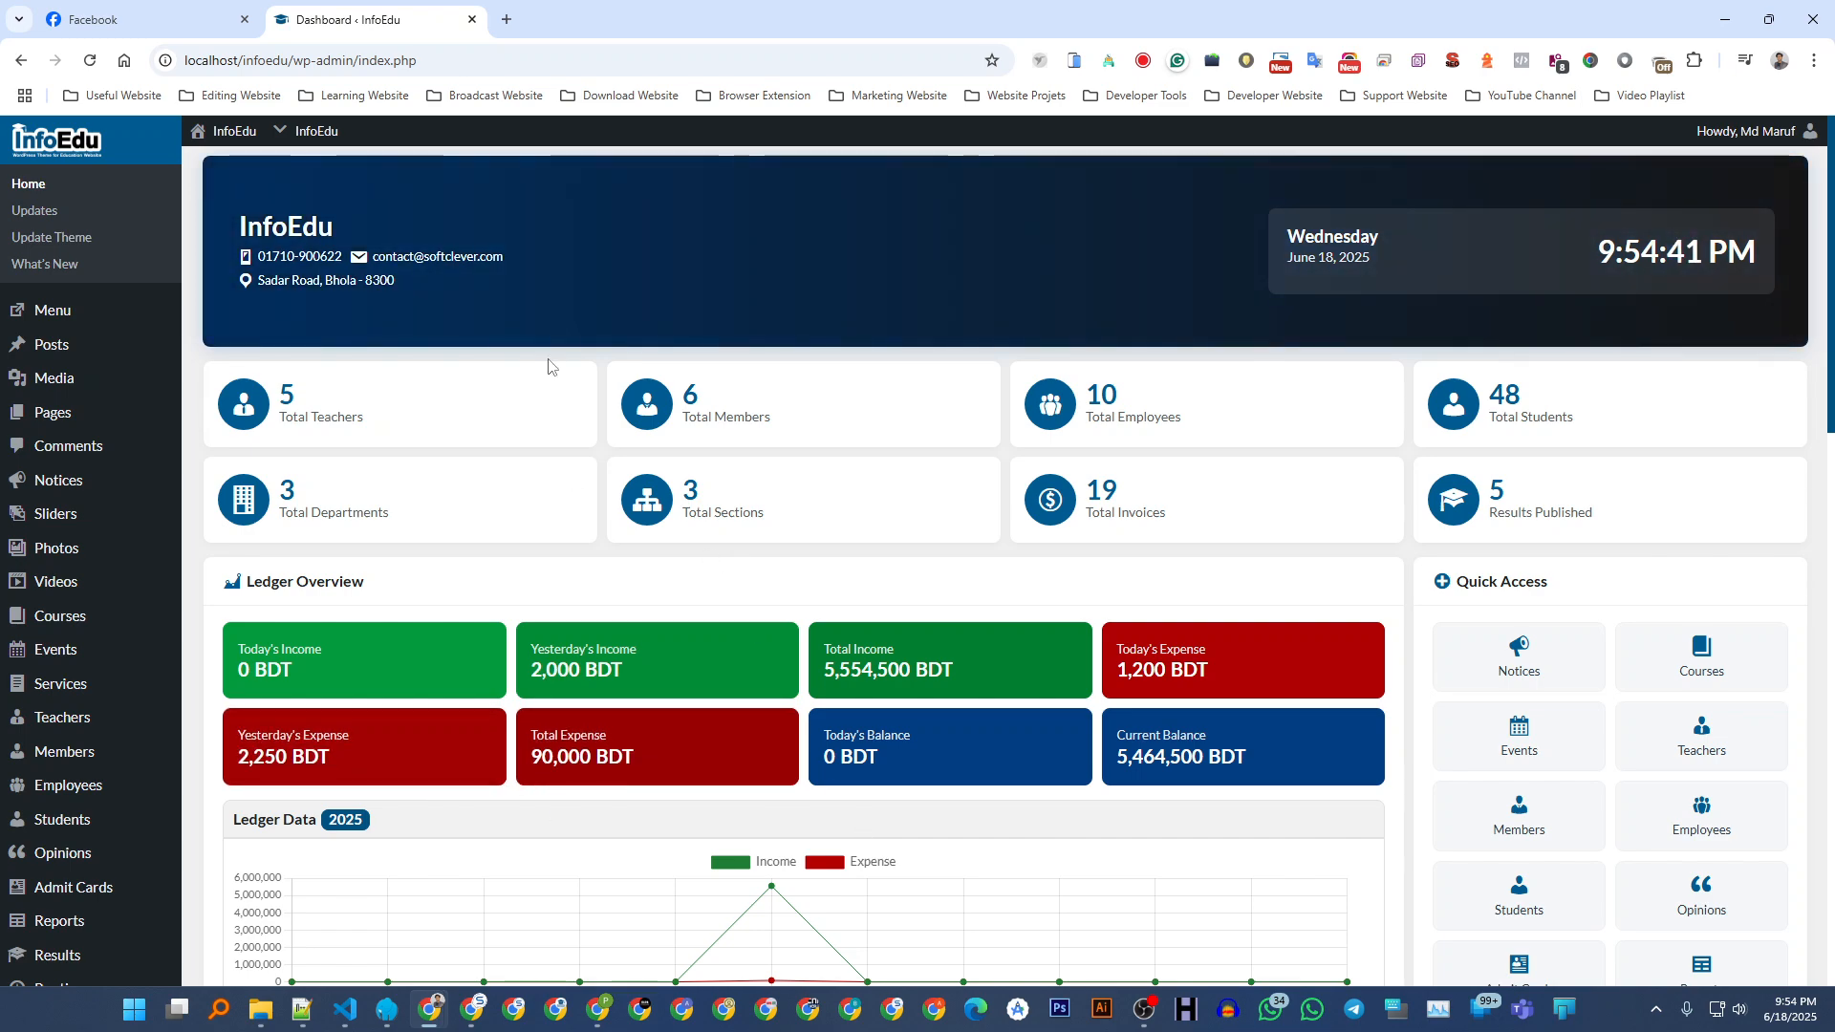
- Look over the admin dashboard's summary cards, ledger overview and financial summary
scroll(546, 449, down, 7)
scroll(544, 444, up, 7)
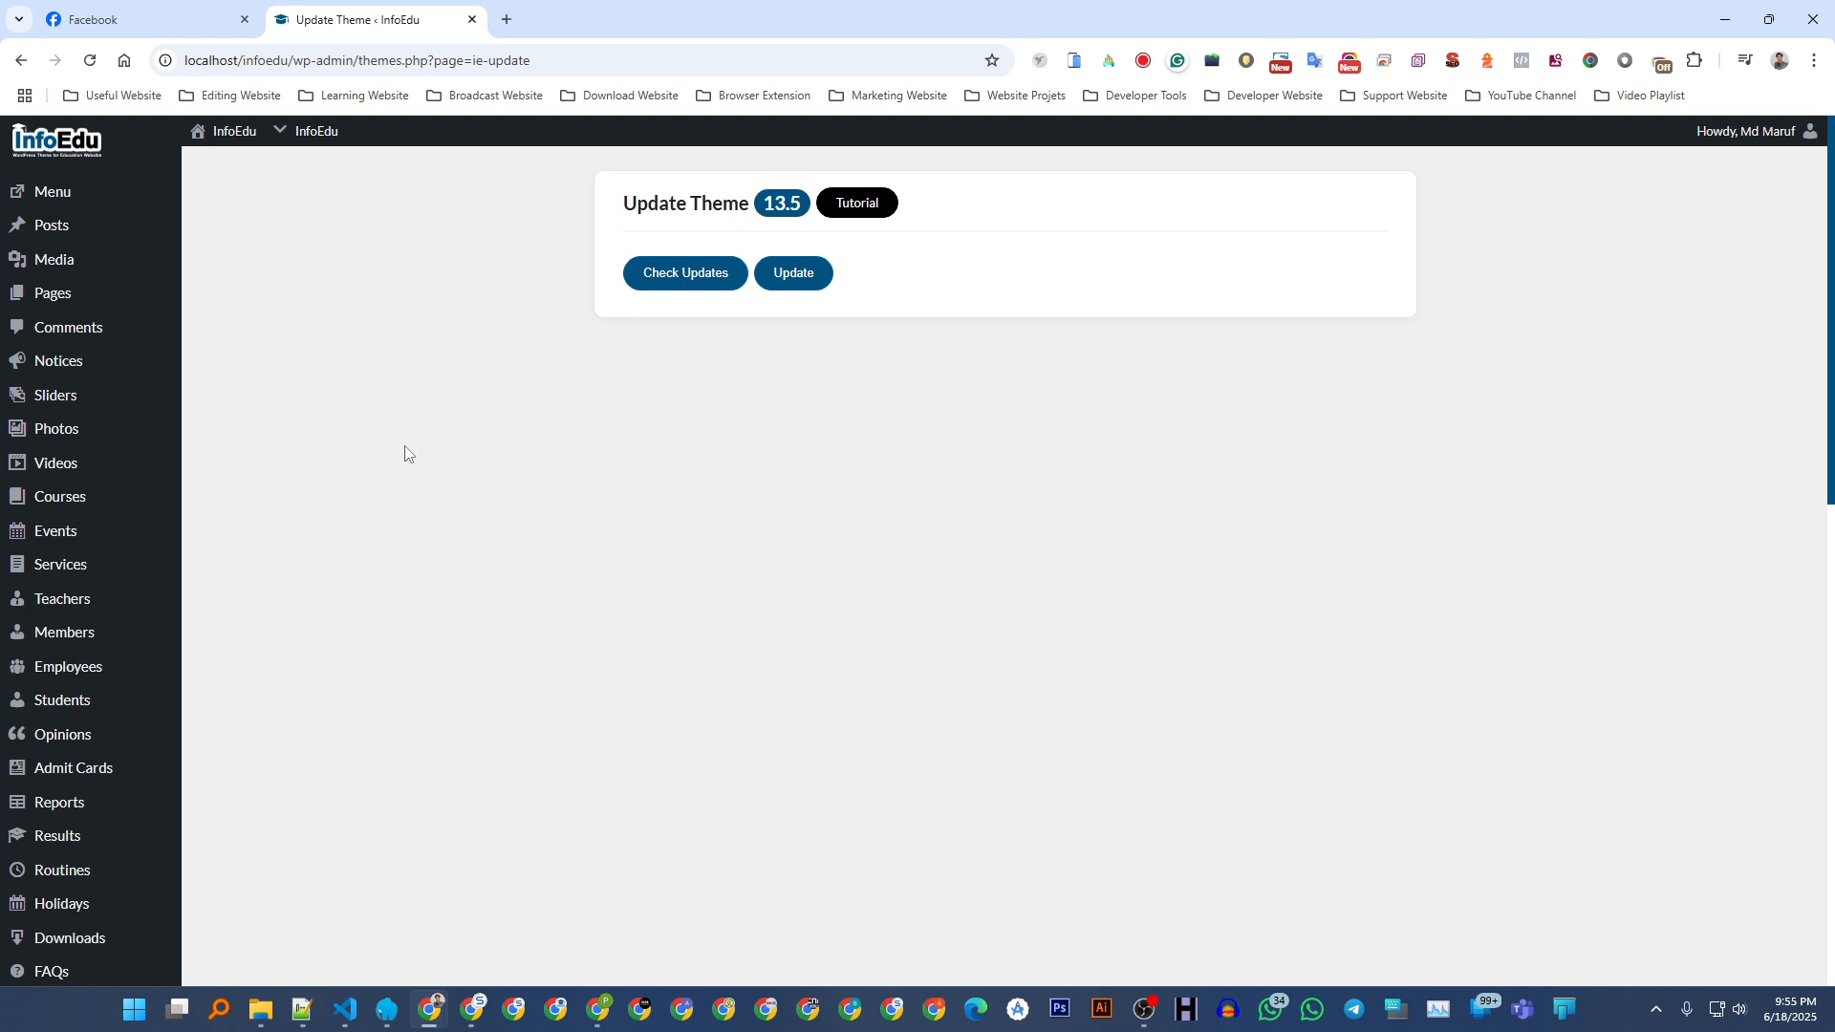
click(230, 131)
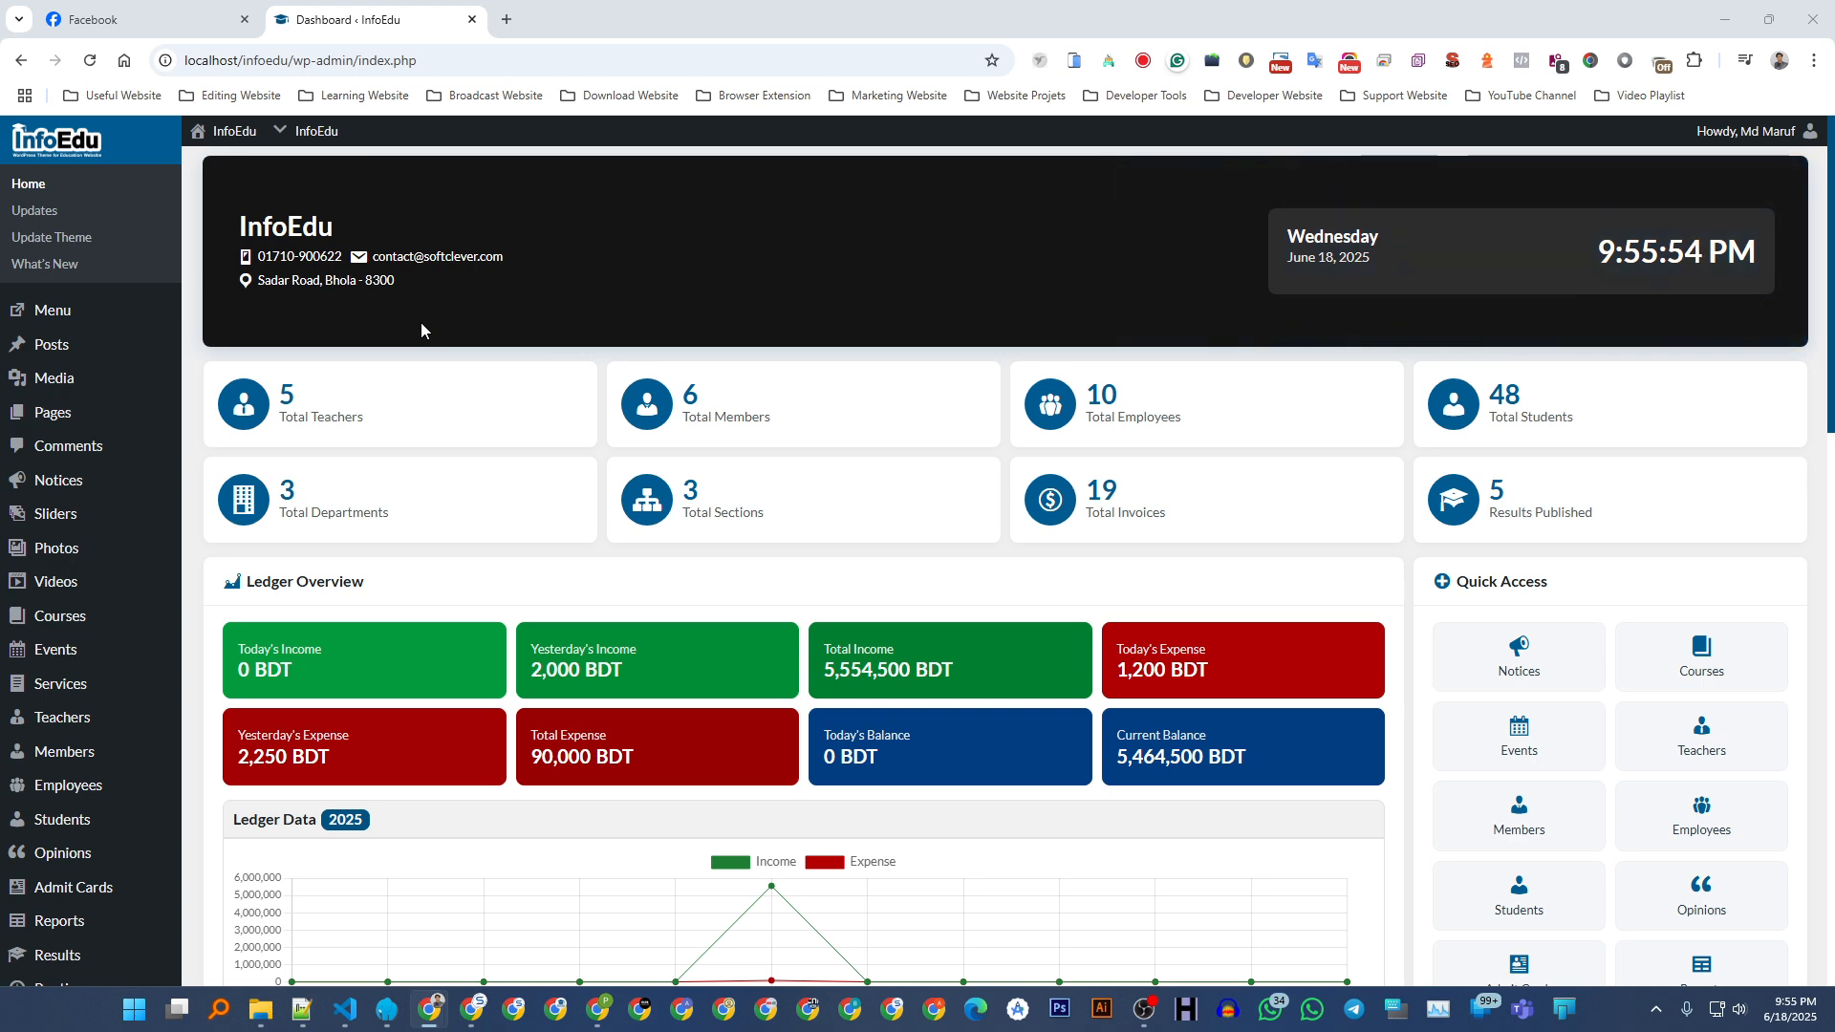
scroll(421, 323, down, 5)
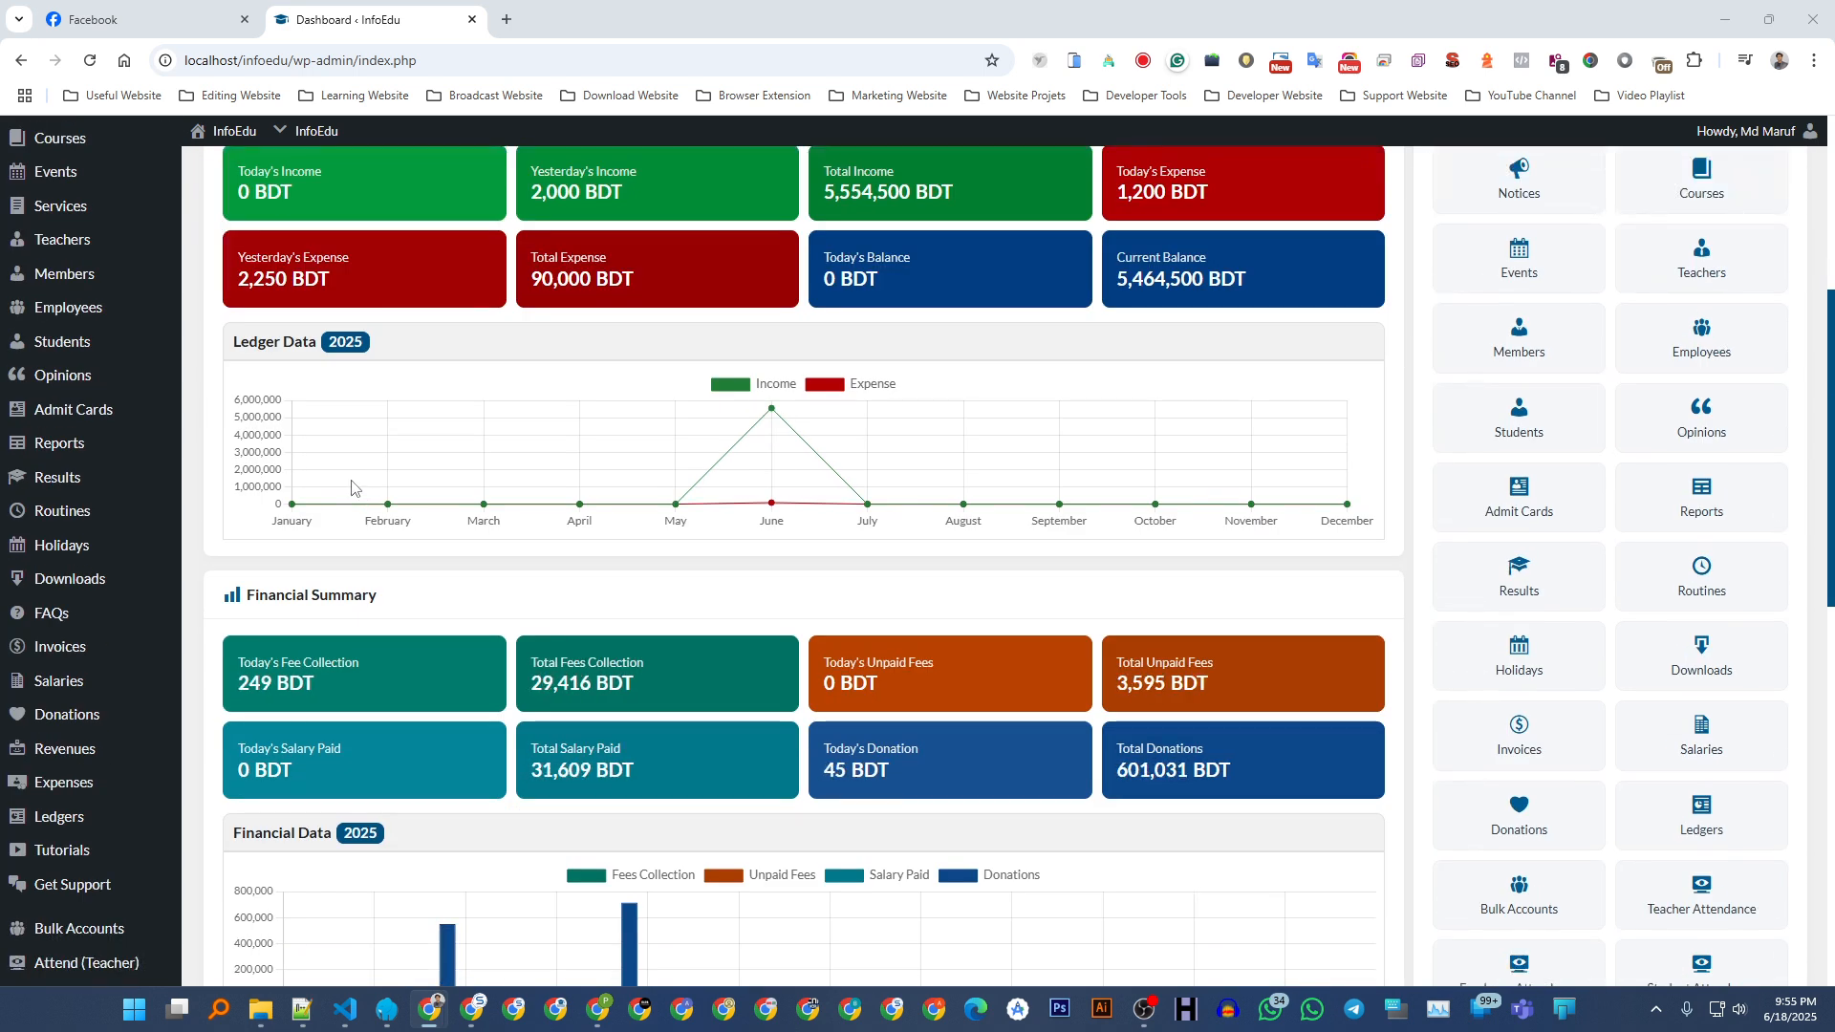
scroll(371, 500, up, 5)
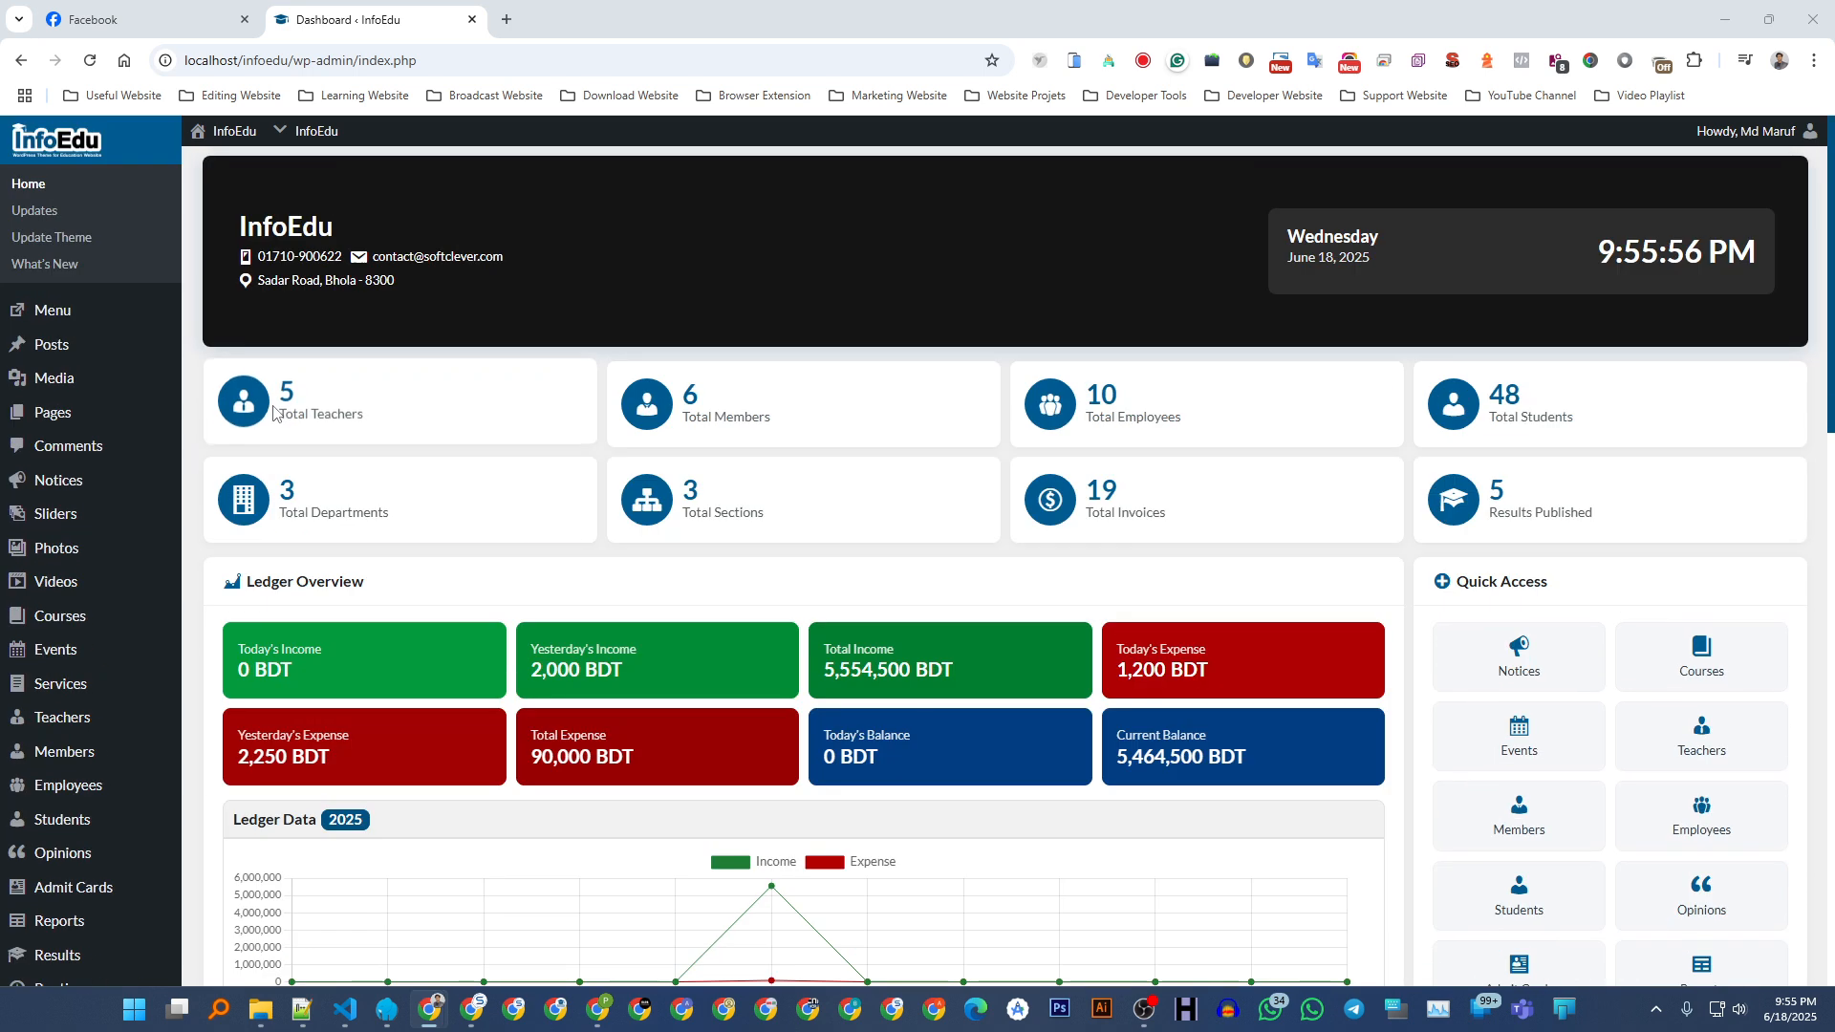
- Open the list of all posts and look through its entries
click(60, 354)
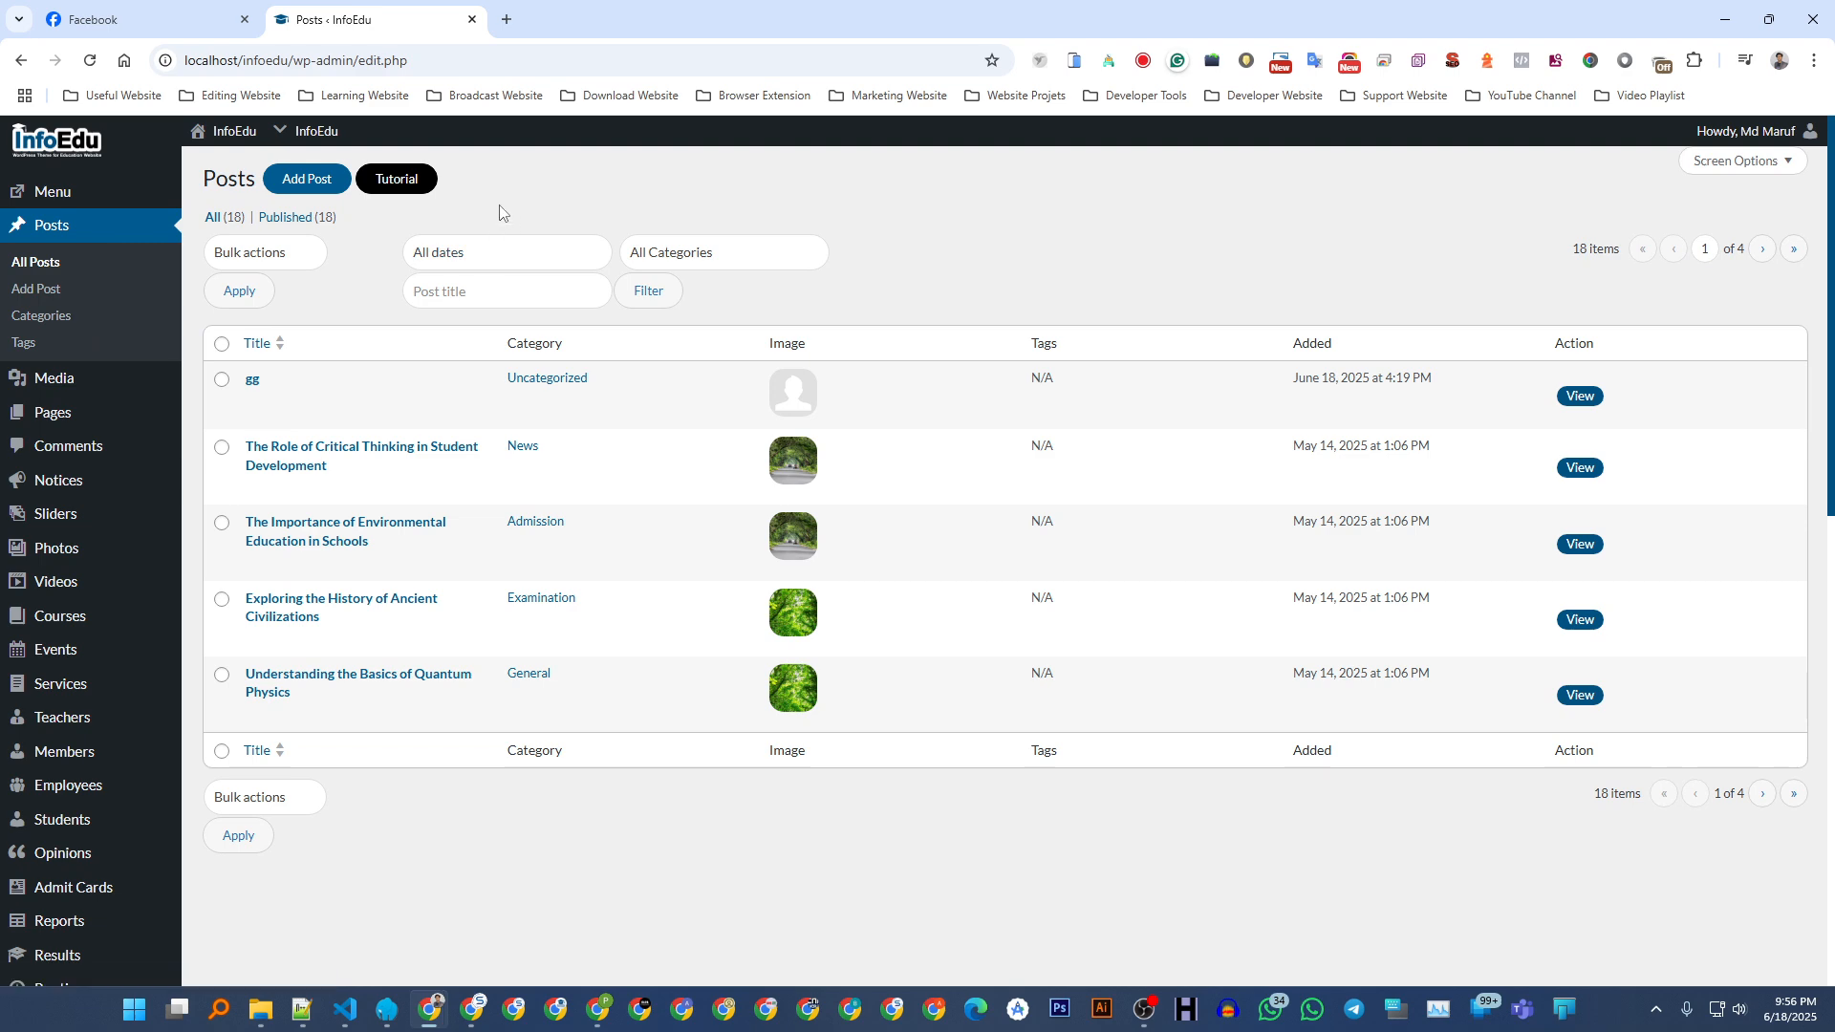
scroll(440, 363, down, 3)
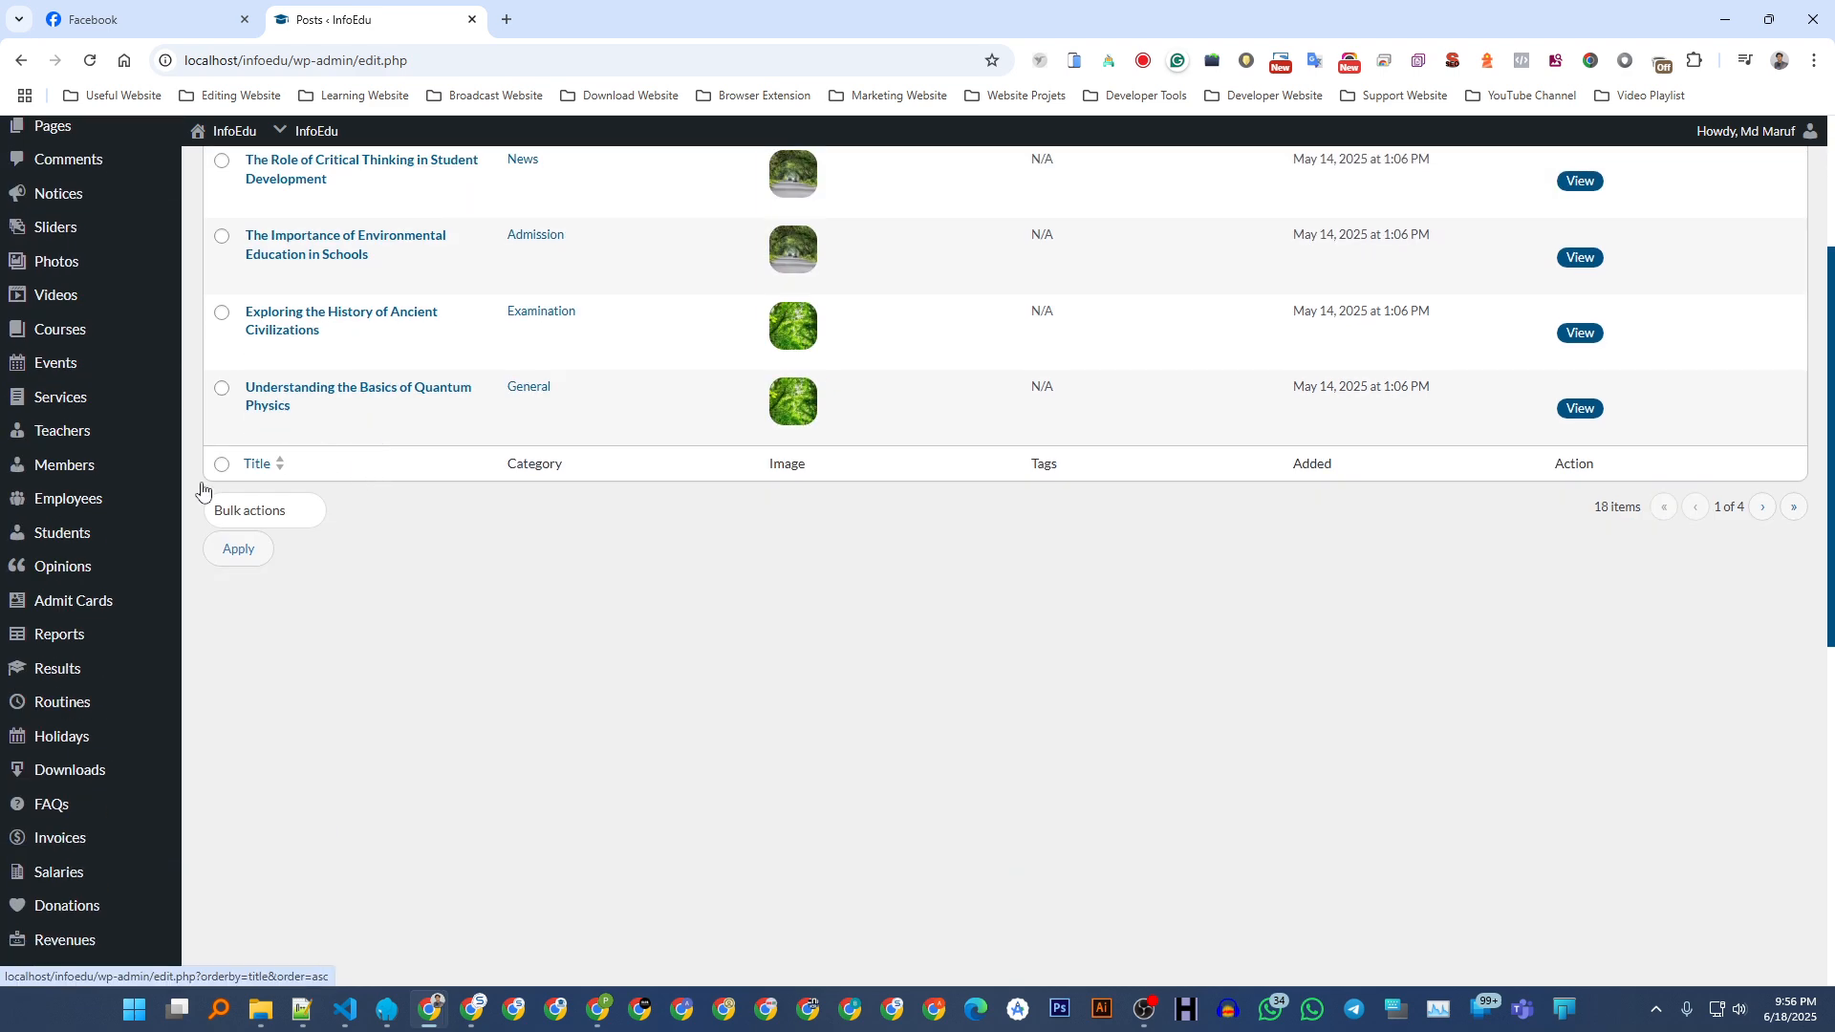
mouse_move(78, 533)
scroll(441, 593, up, 3)
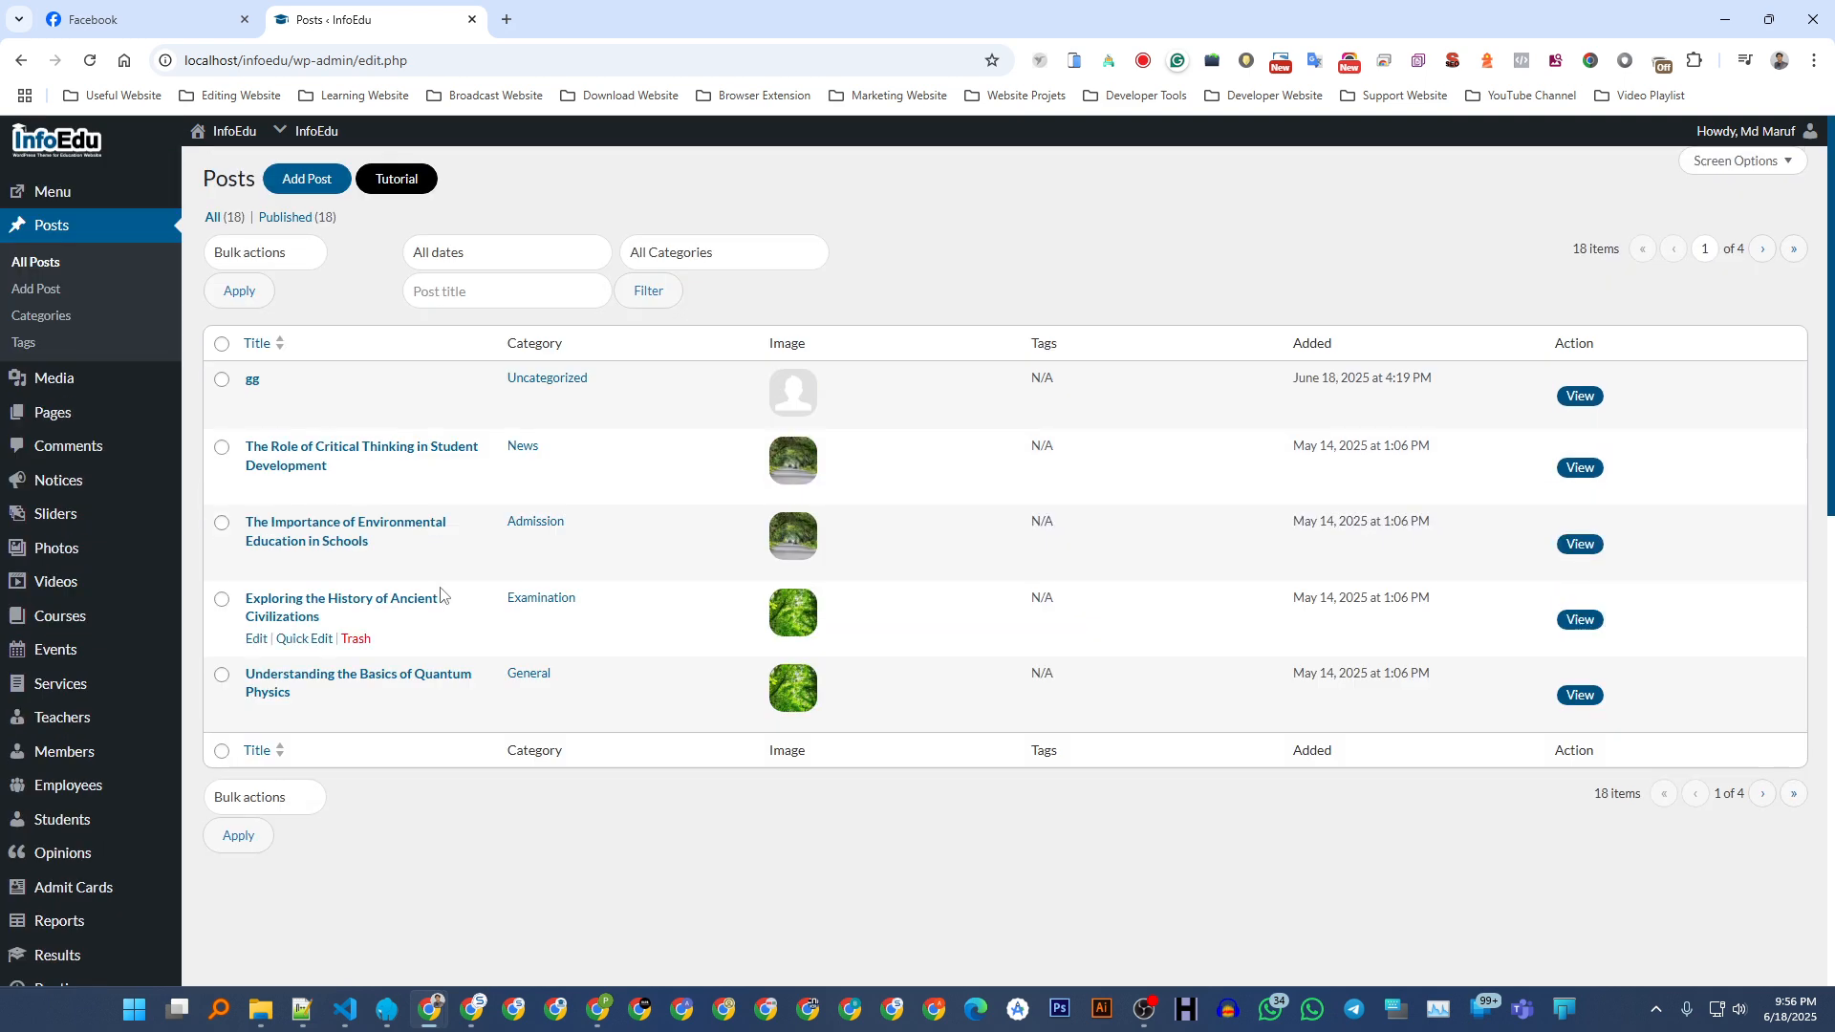
- Open the theme's video tutorials page and expand the Manage Complains tutorial
scroll(262, 406, down, 10)
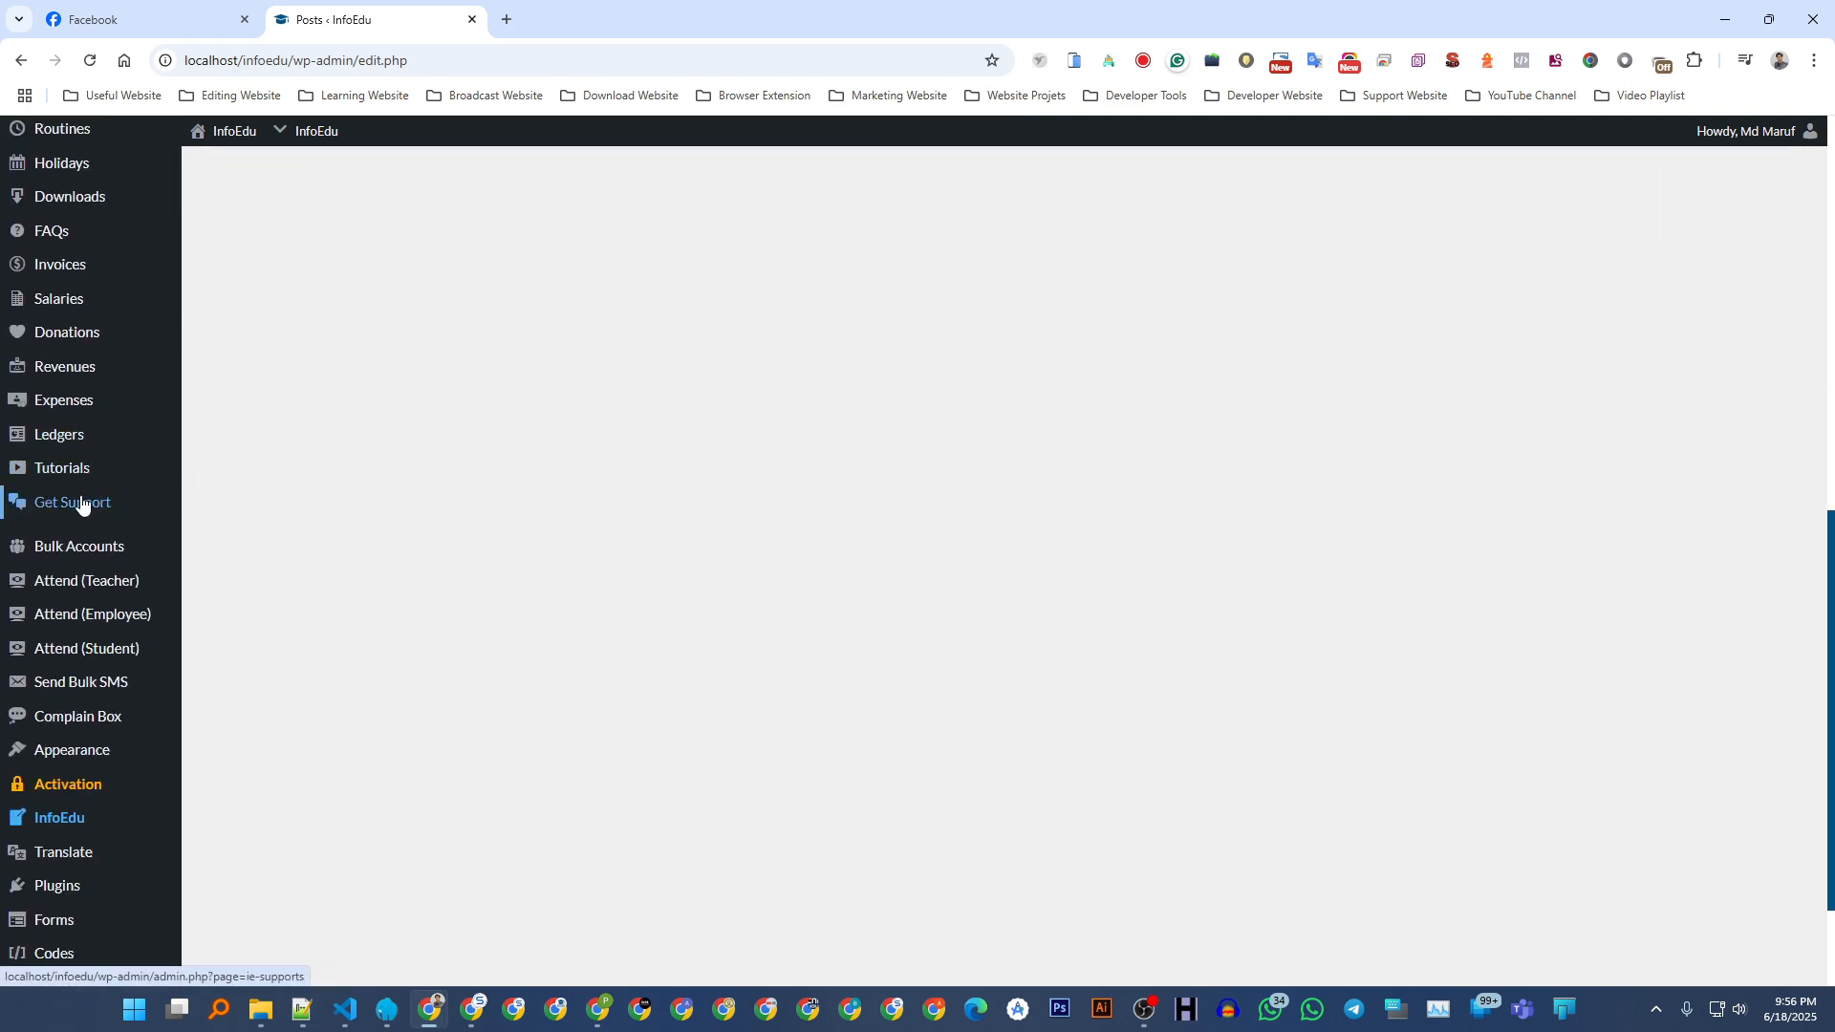
click(82, 474)
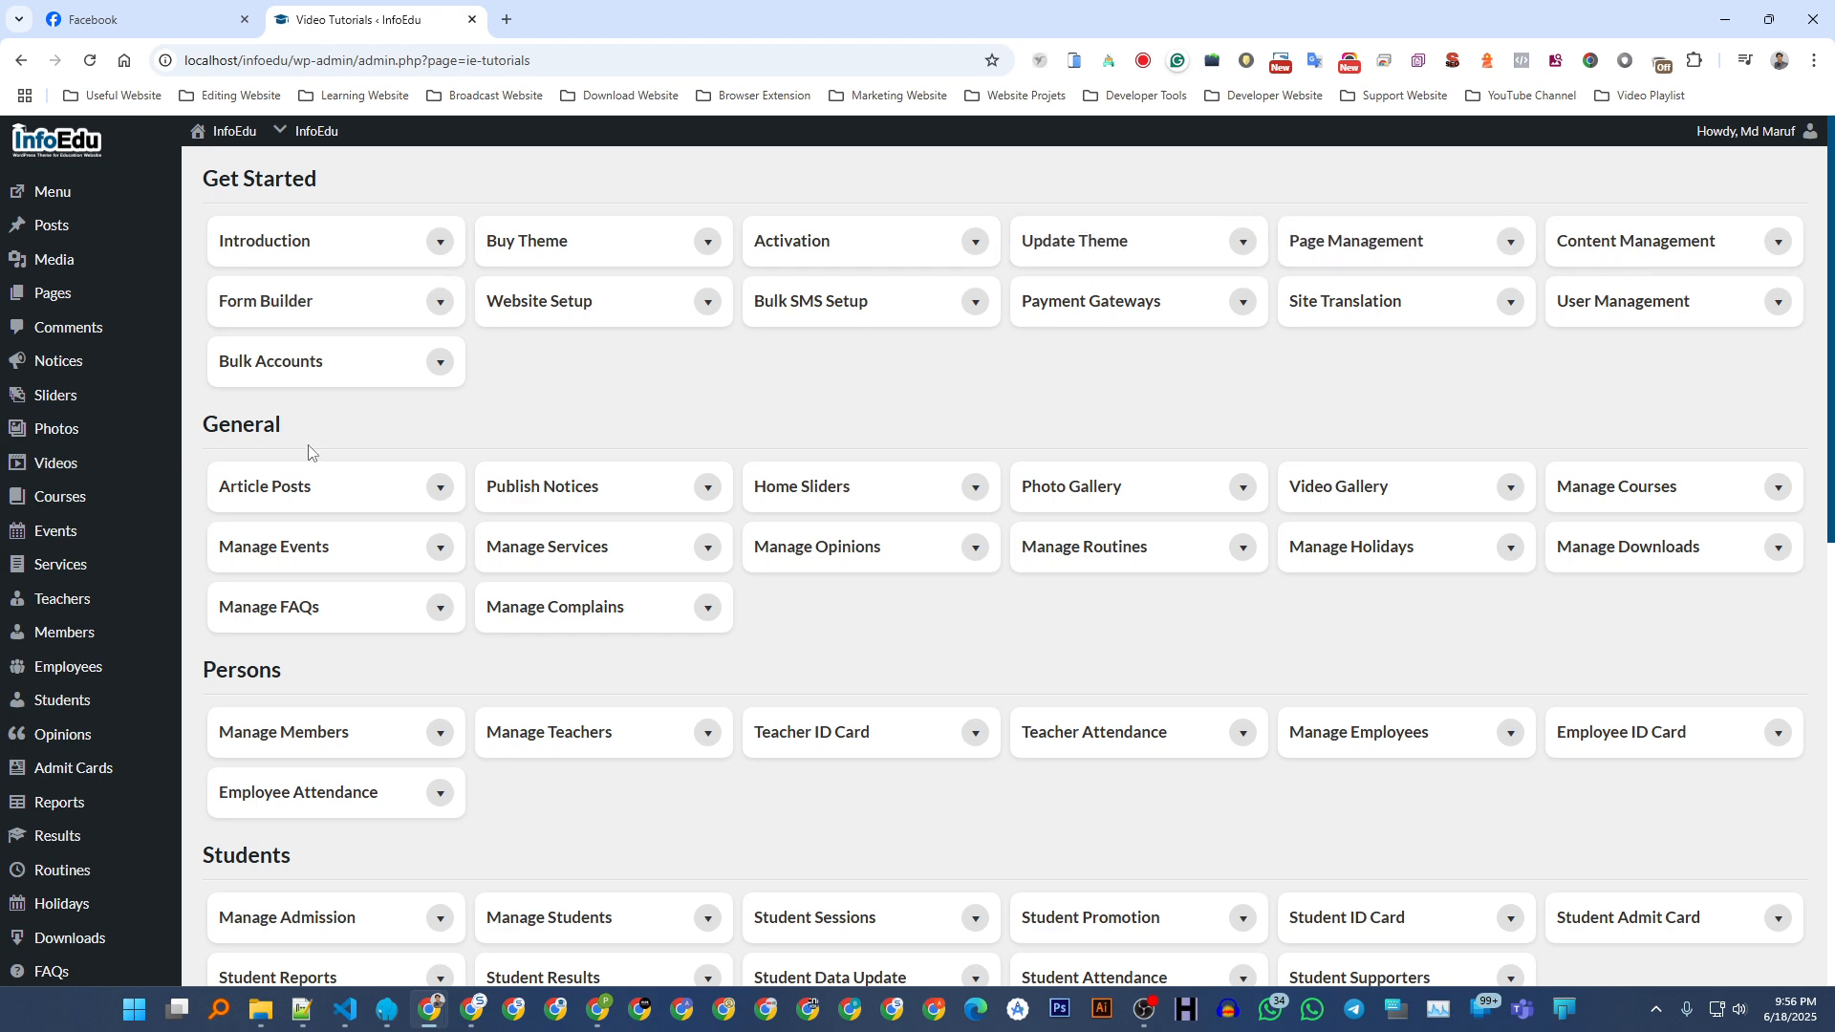
scroll(591, 493, down, 2)
click(606, 422)
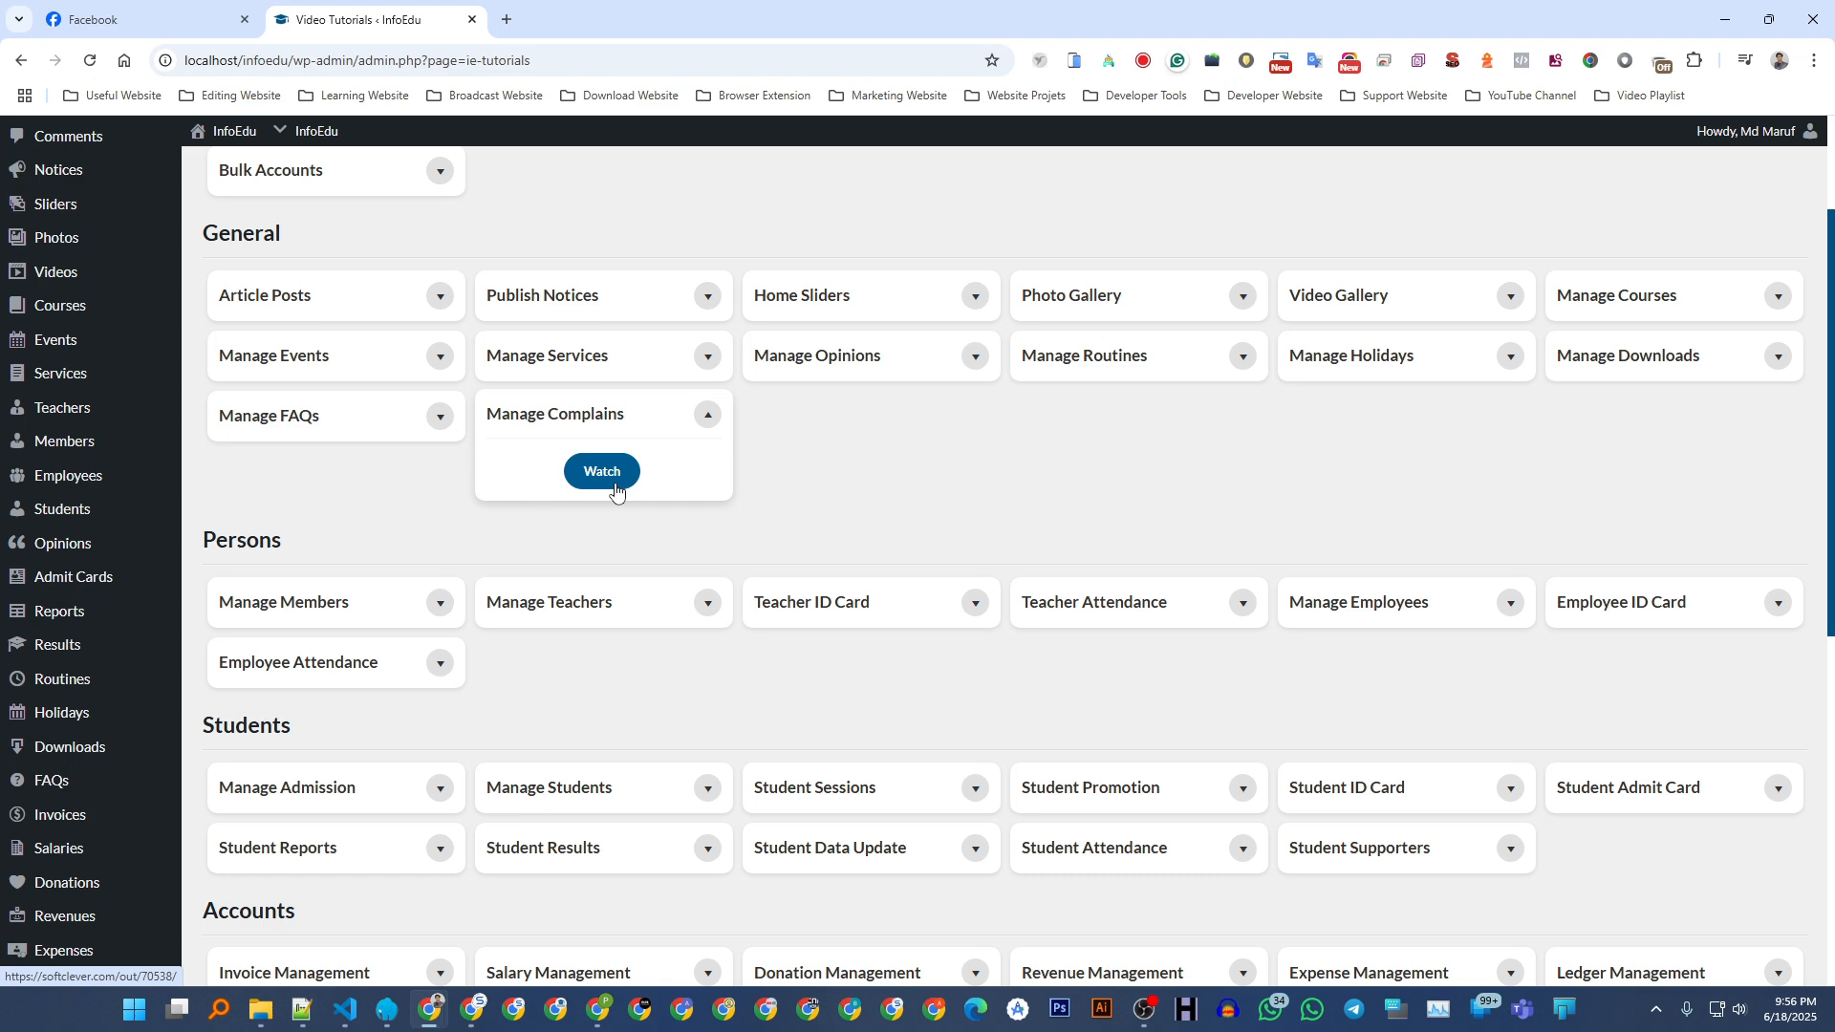
scroll(615, 491, up, 2)
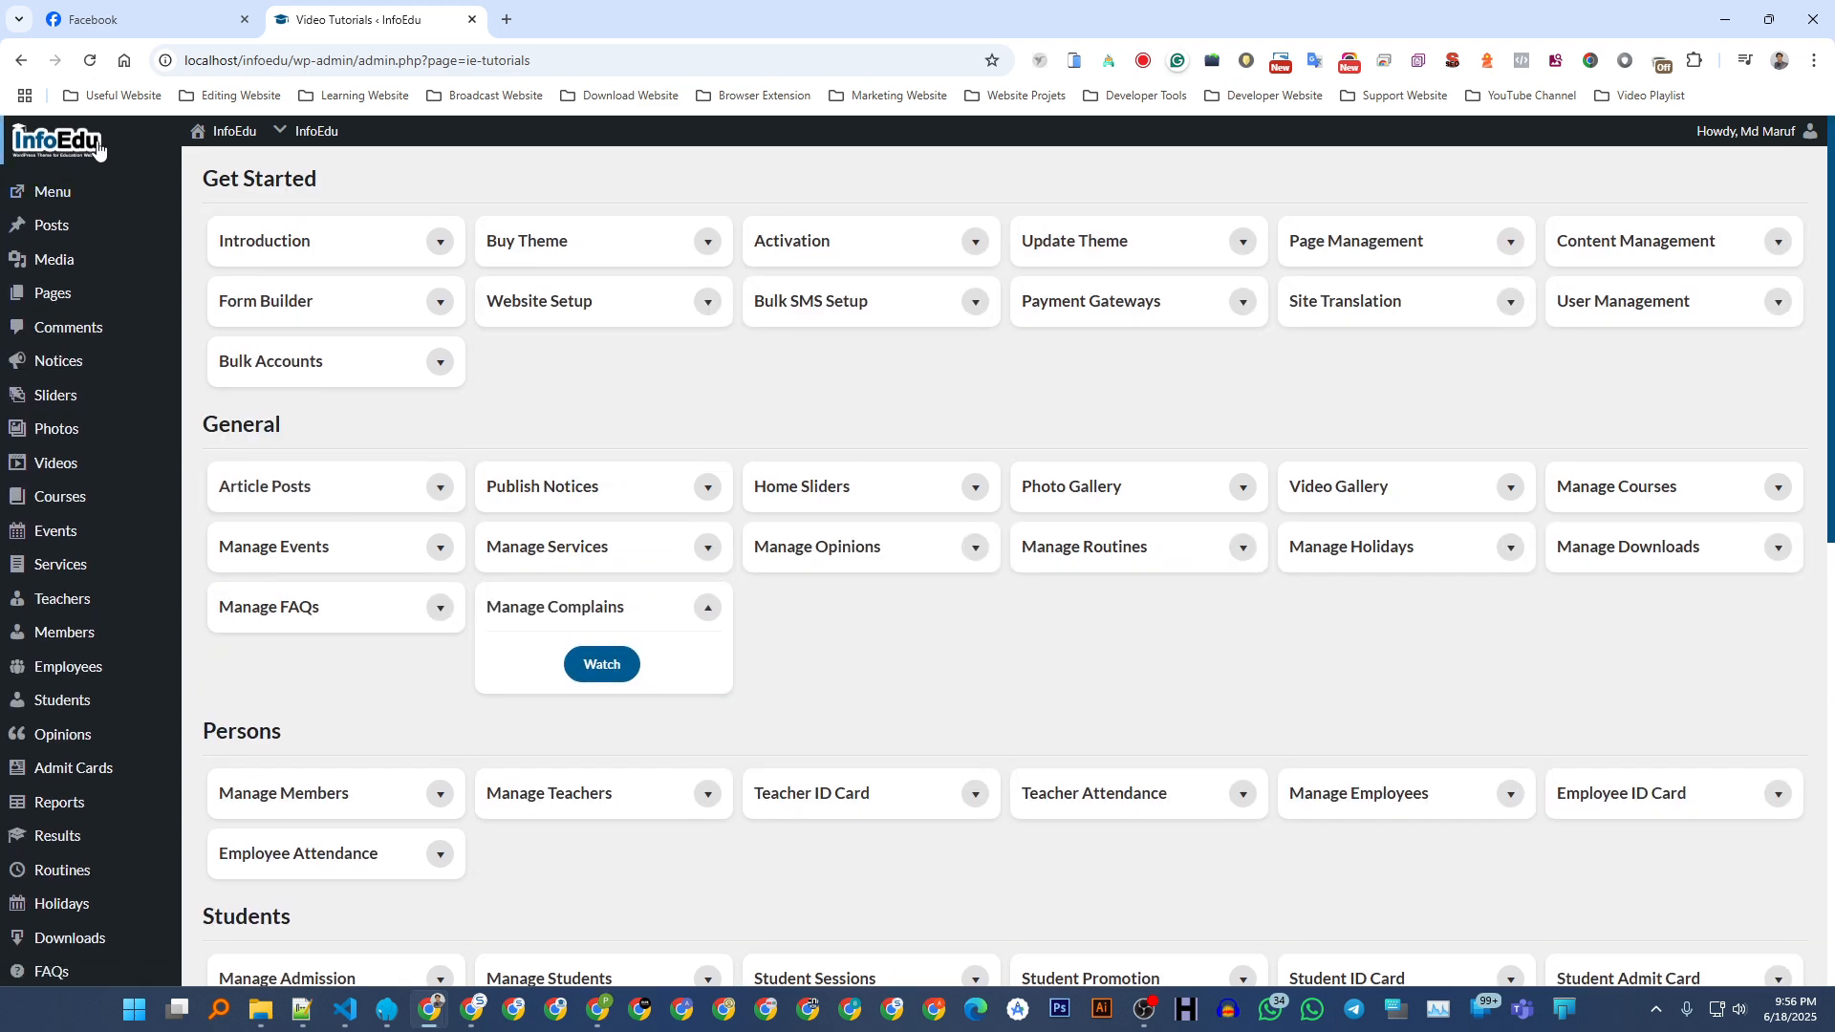
- Return to the dashboard and open the theme's What's New change list
click(235, 131)
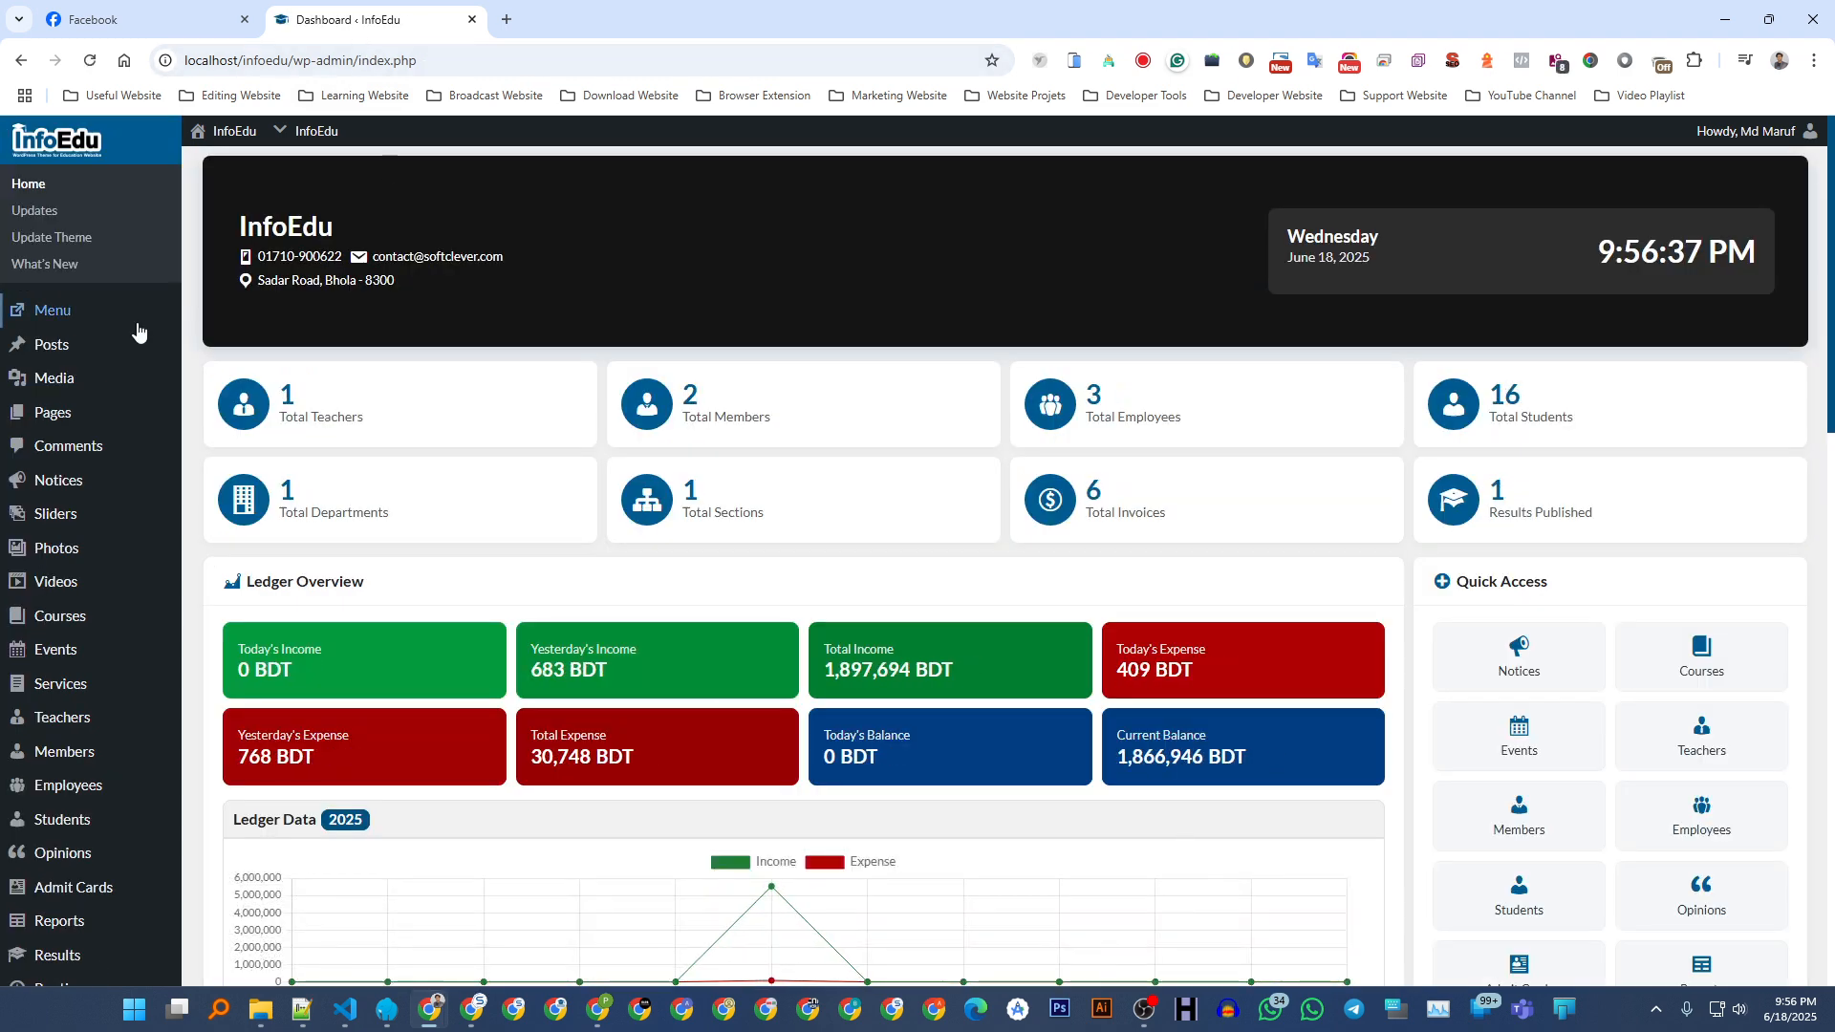
click(46, 270)
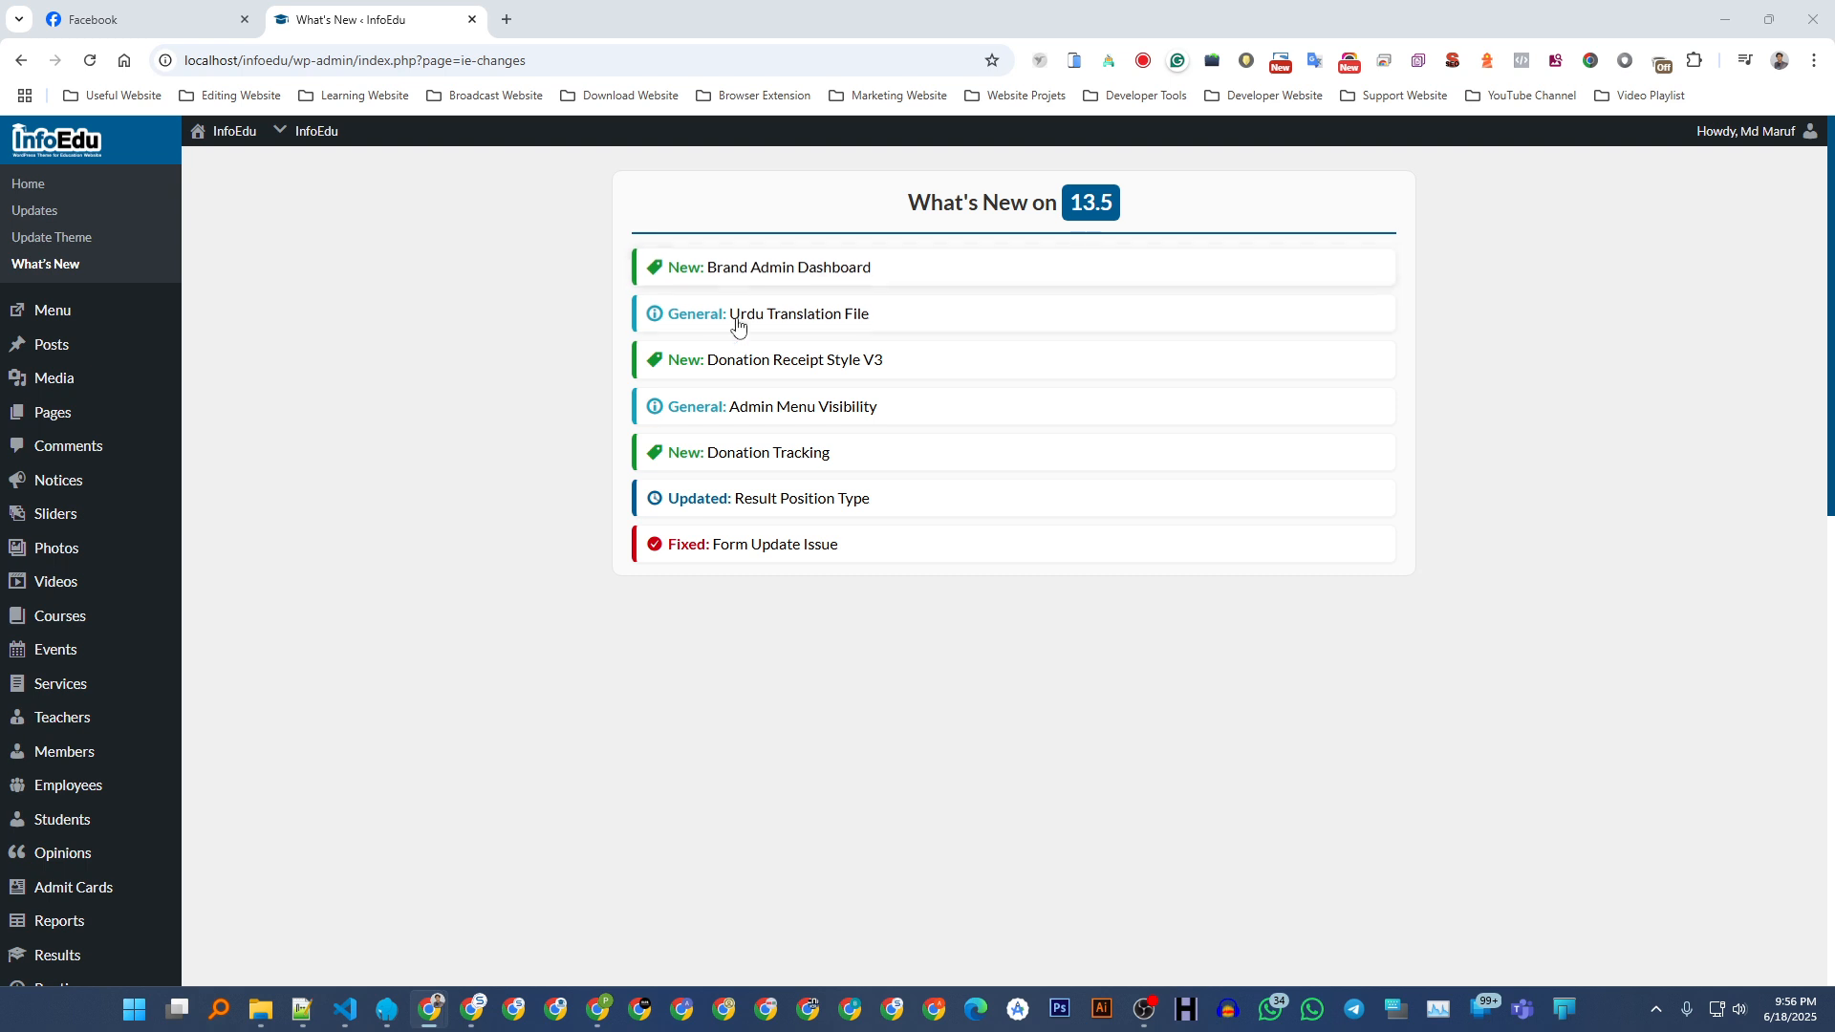
- Open the dashboard in a separate browser tab and examine its sections down to attendance and visitor statistics
click(83, 151)
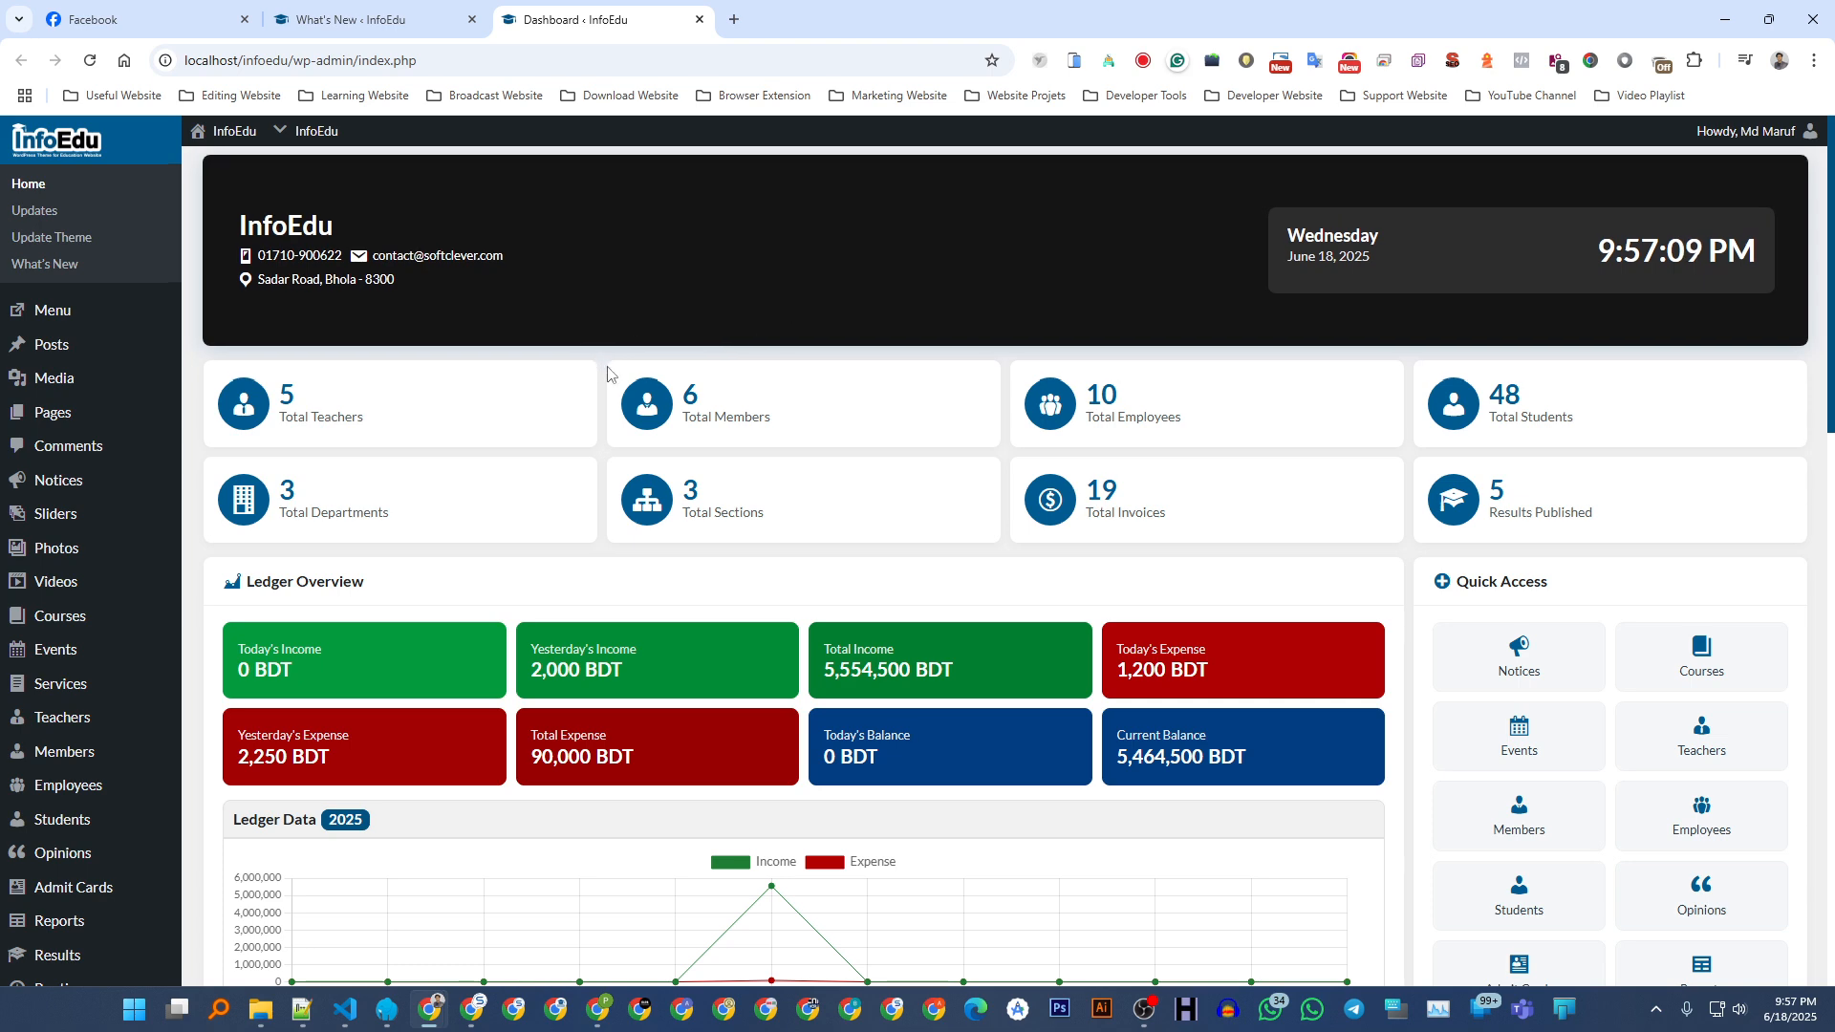
scroll(612, 373, down, 7)
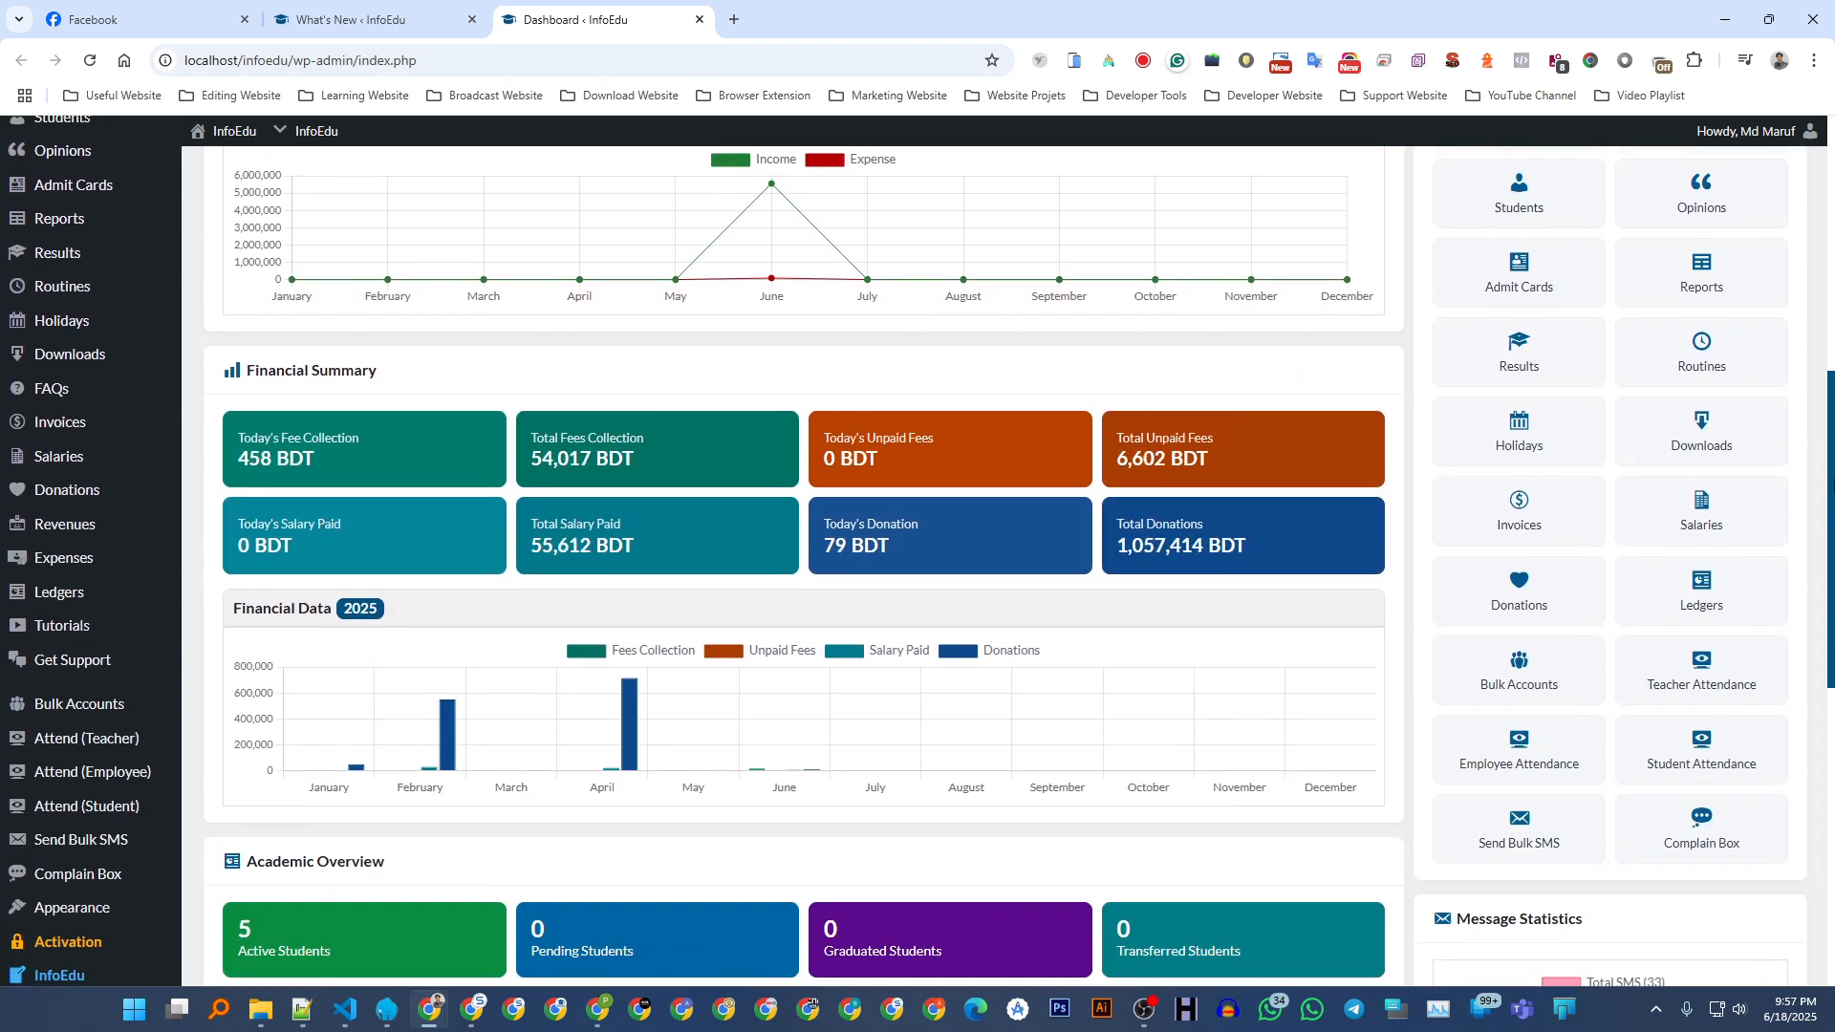
scroll(698, 506, down, 1)
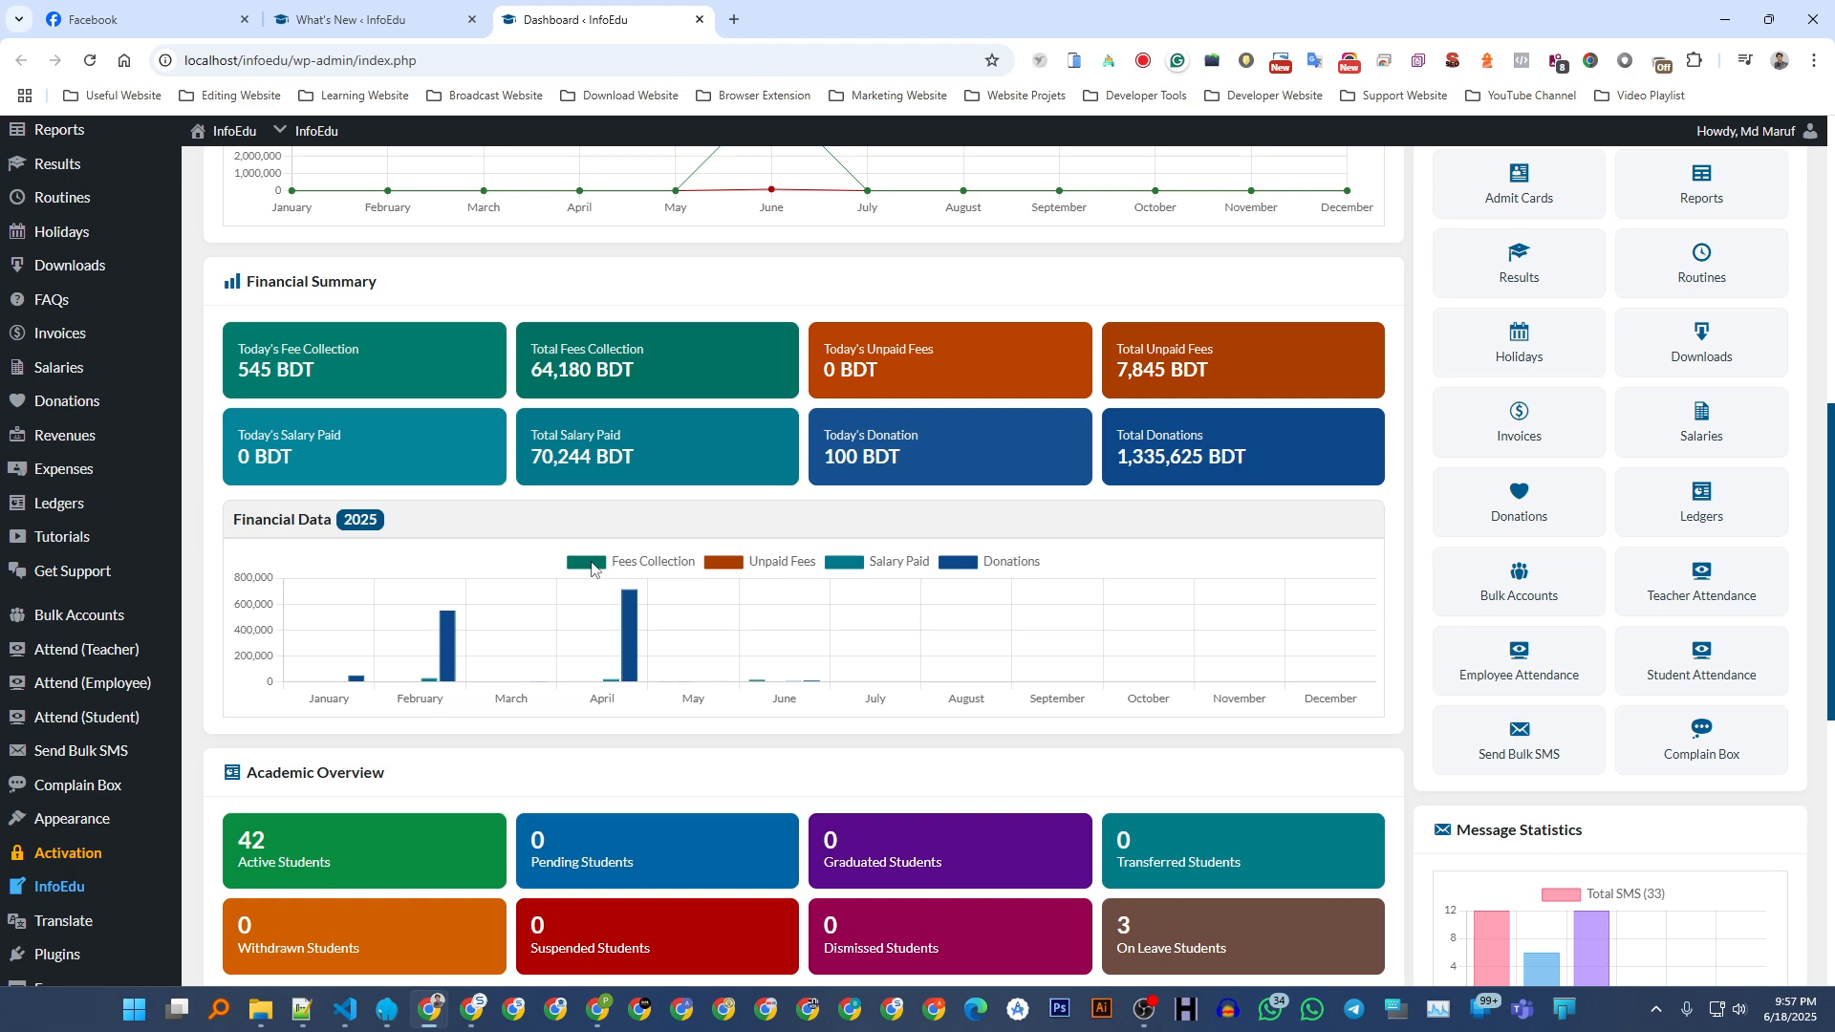
scroll(593, 569, down, 7)
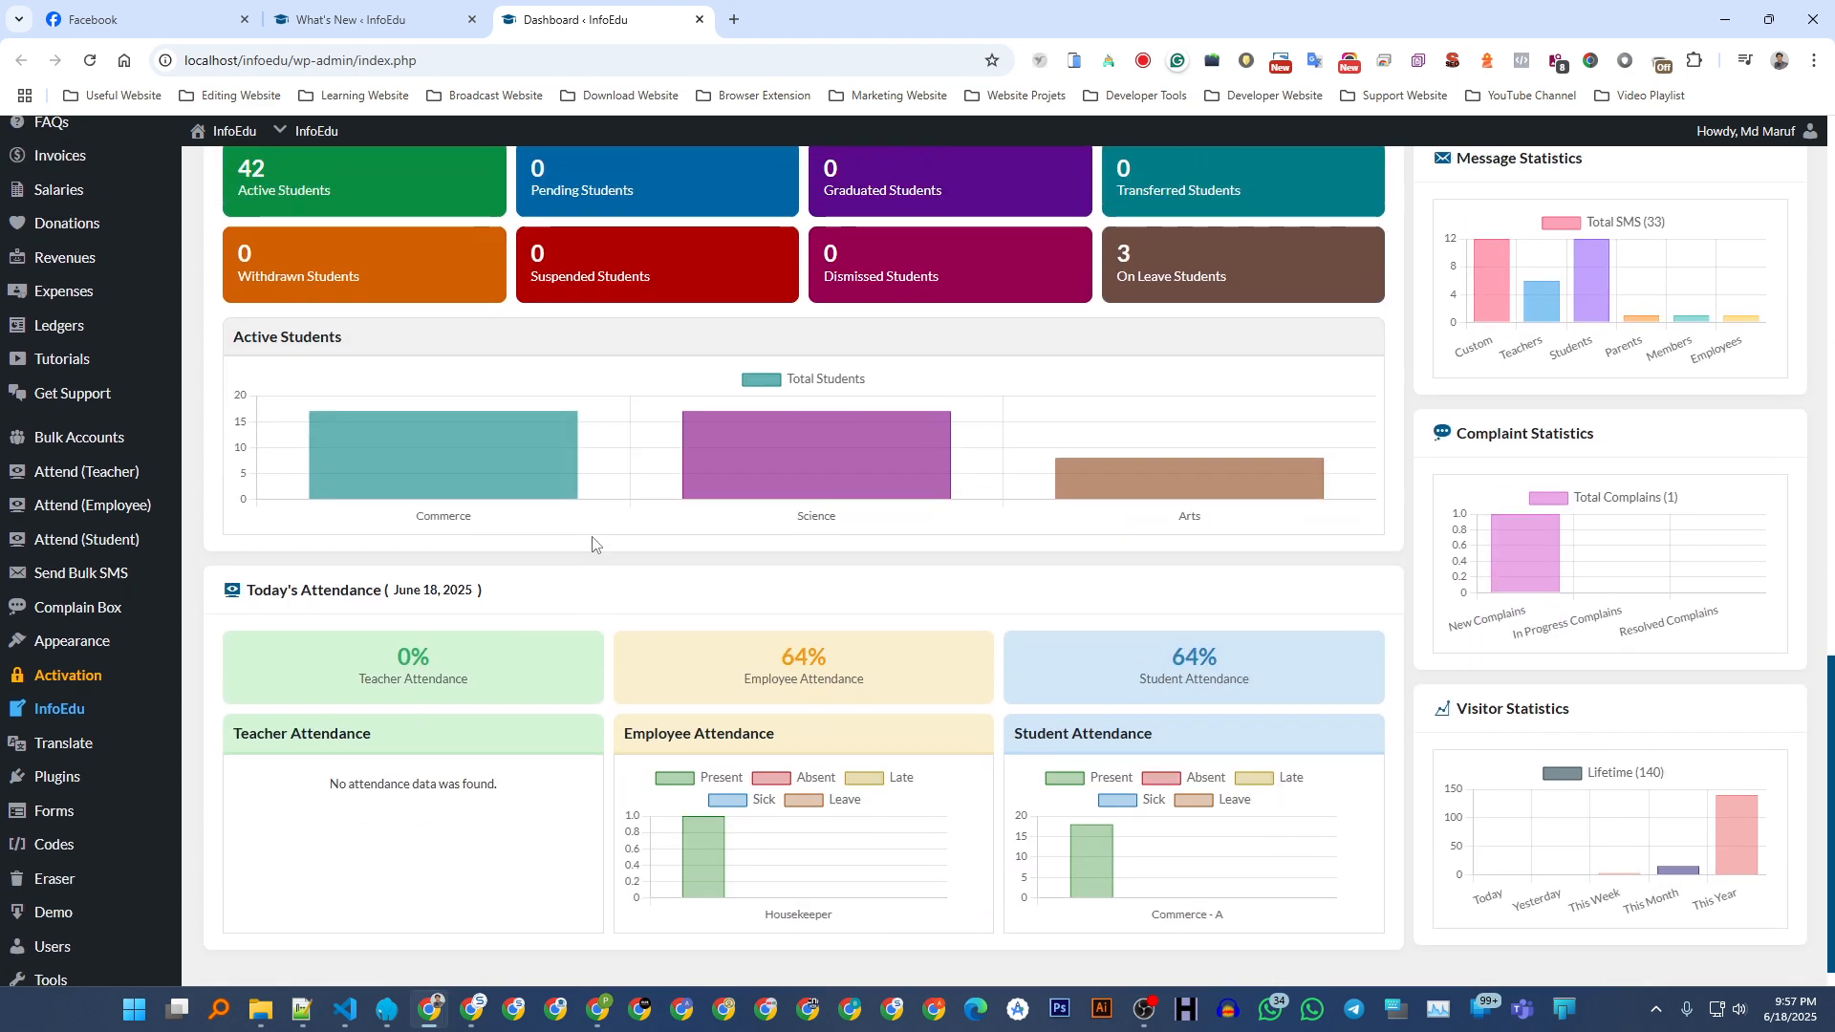
scroll(592, 543, up, 15)
- Check the What's New list, then examine the public site's home page in a new browser tab and close it
click(383, 20)
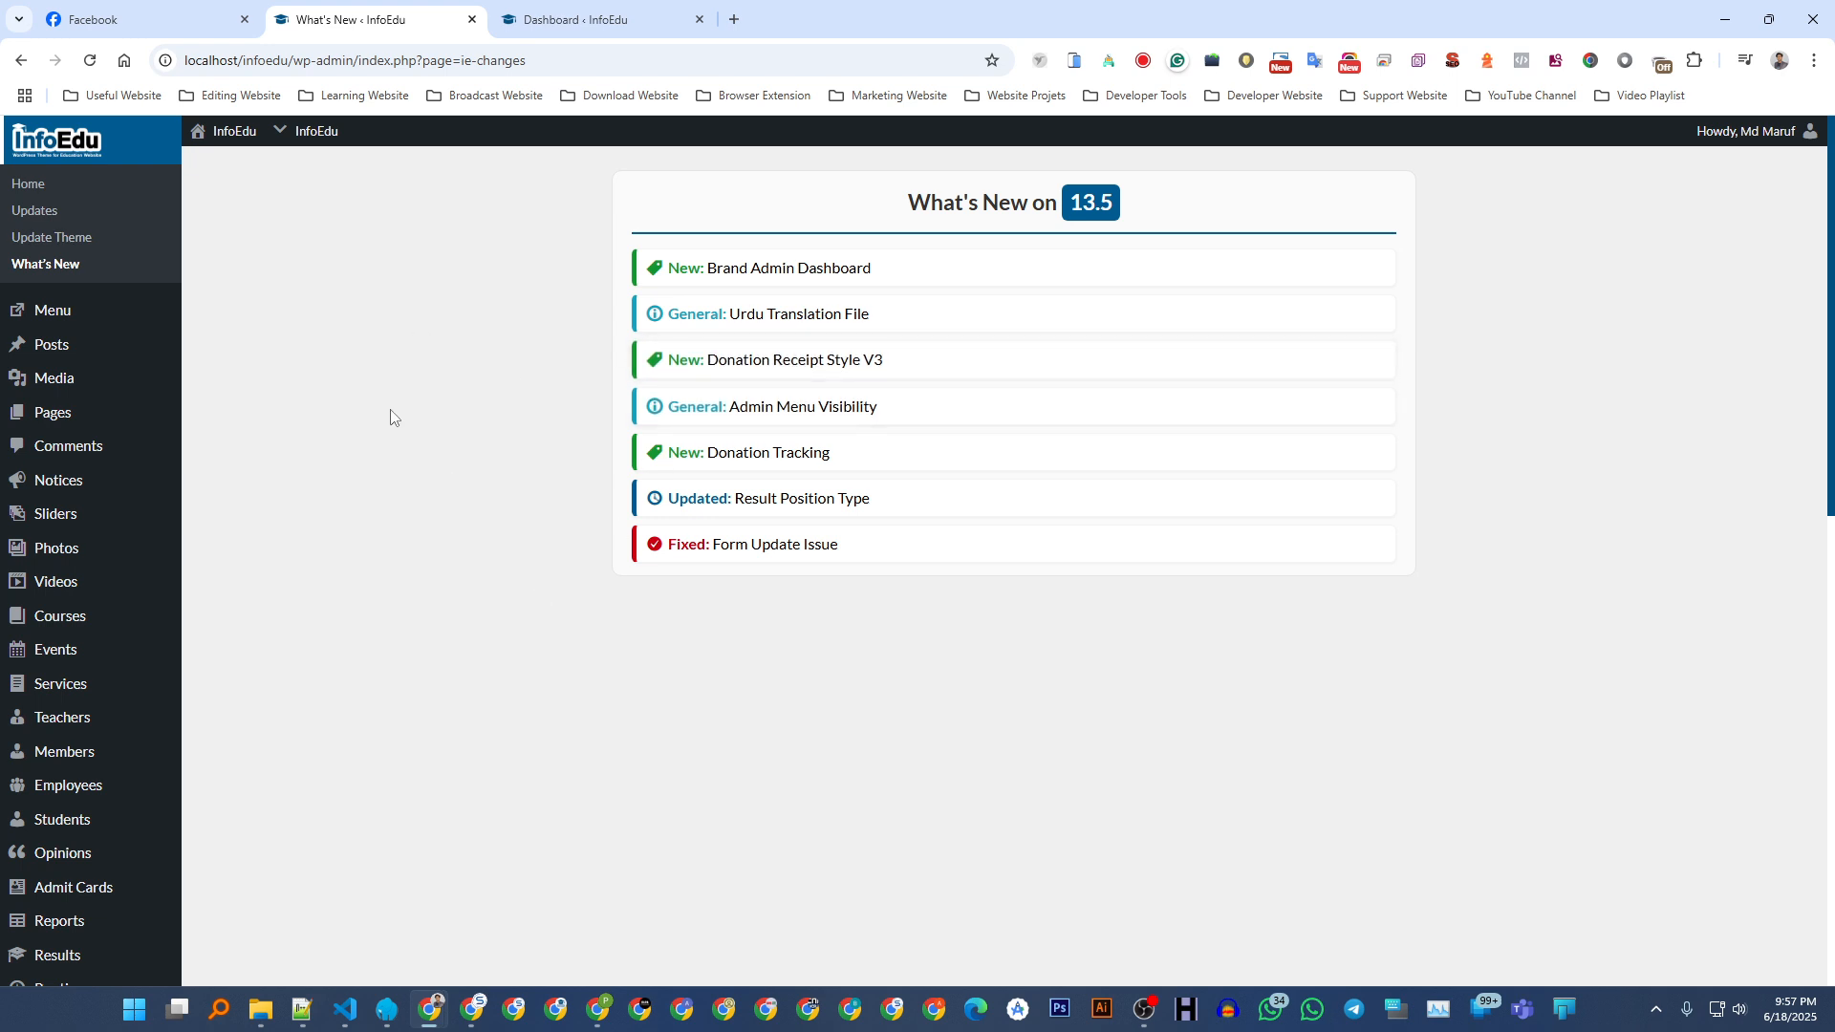
click(569, 11)
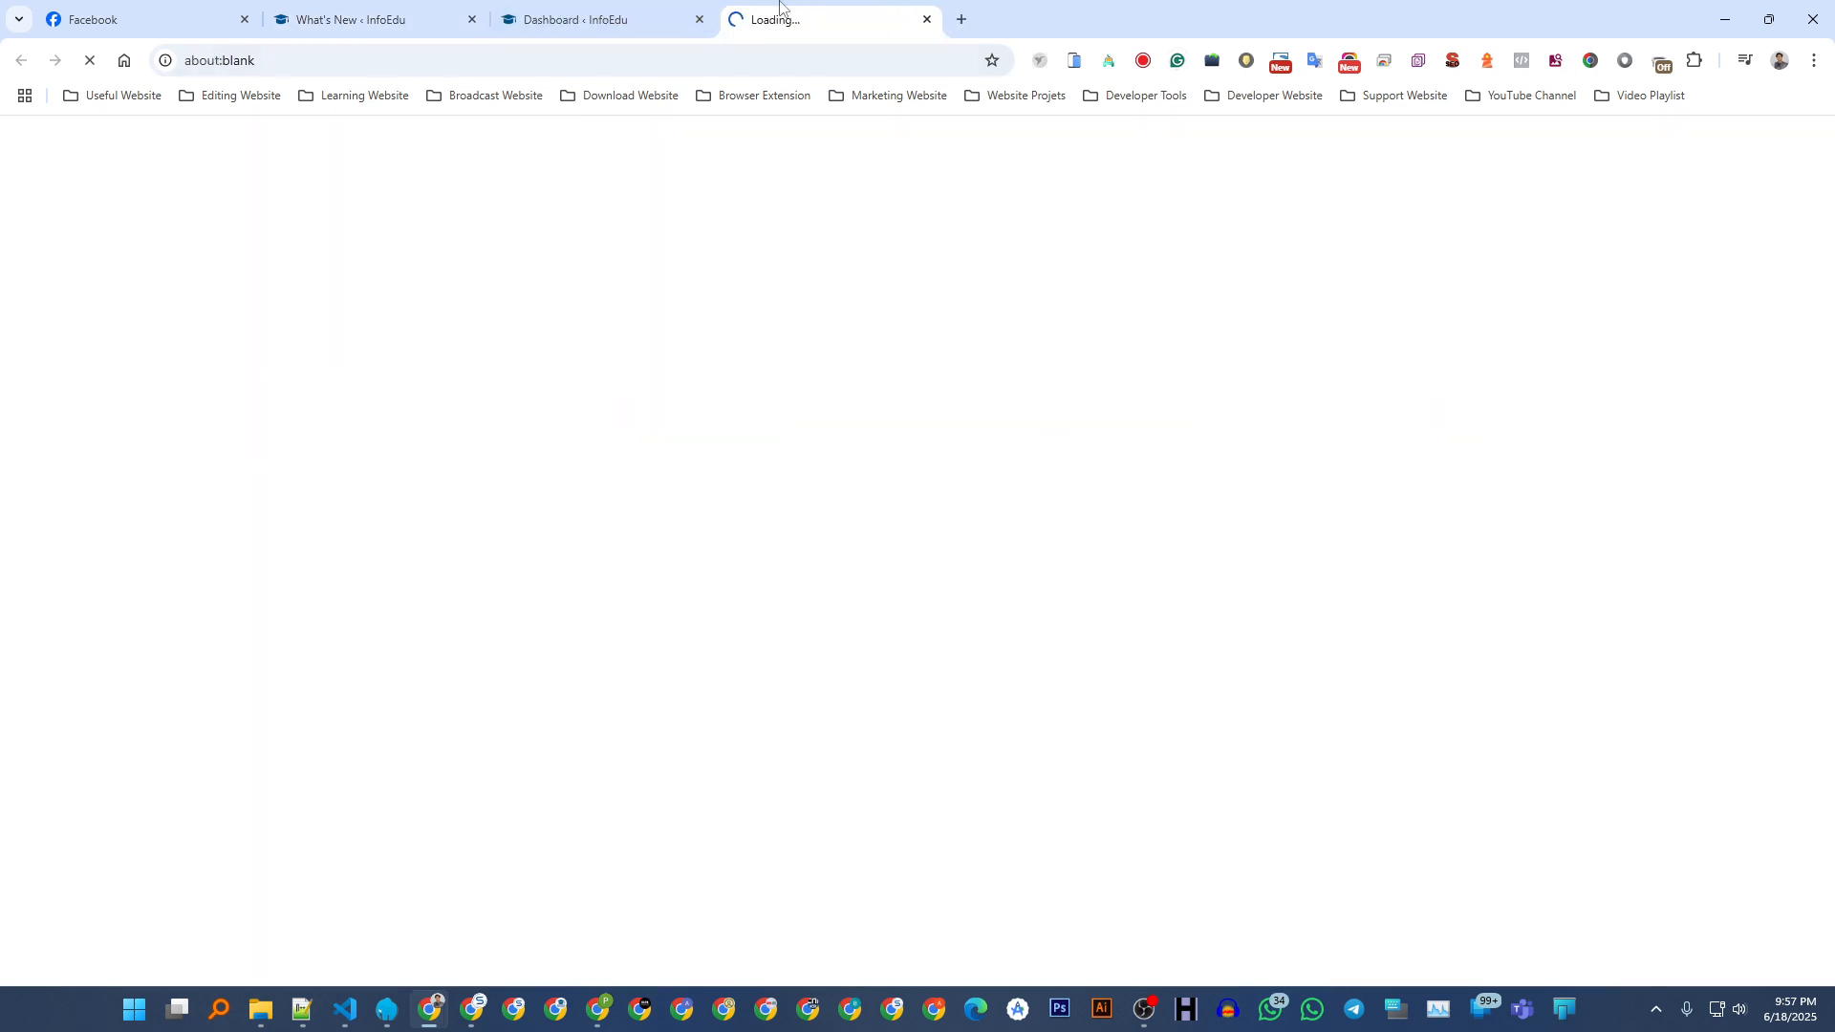
scroll(644, 450, down, 8)
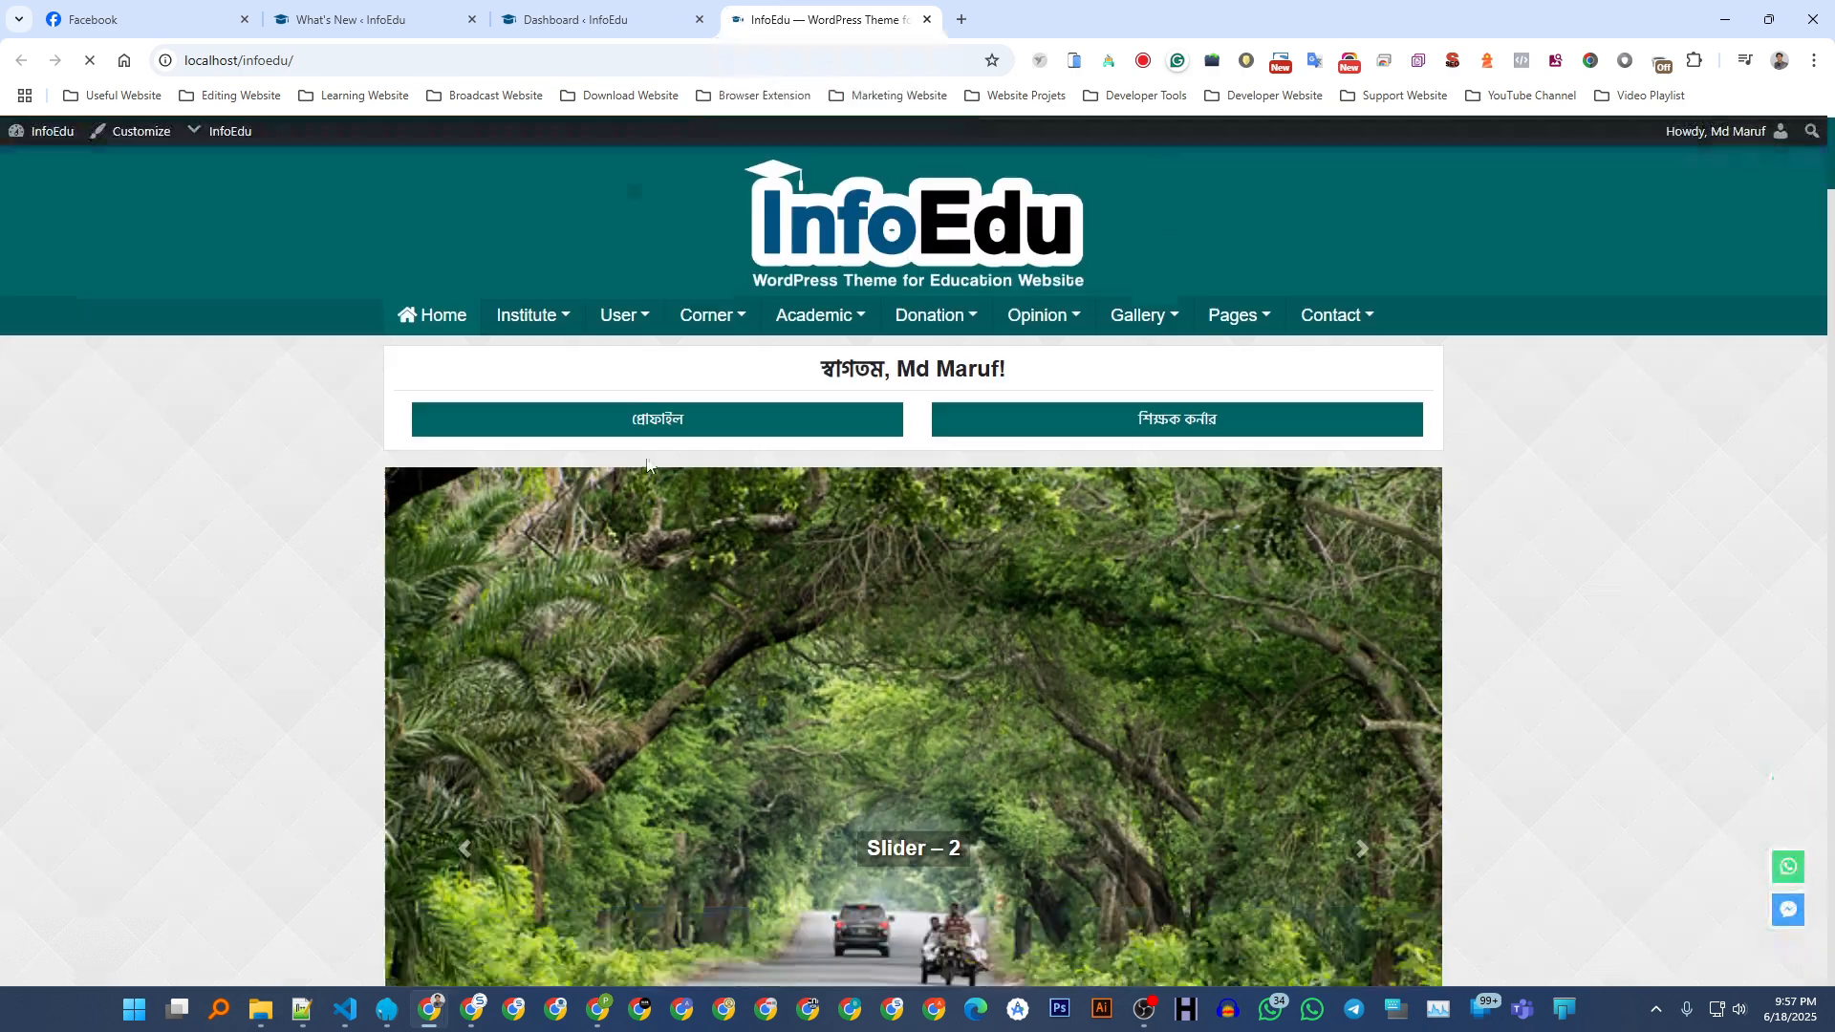
scroll(644, 441, down, 15)
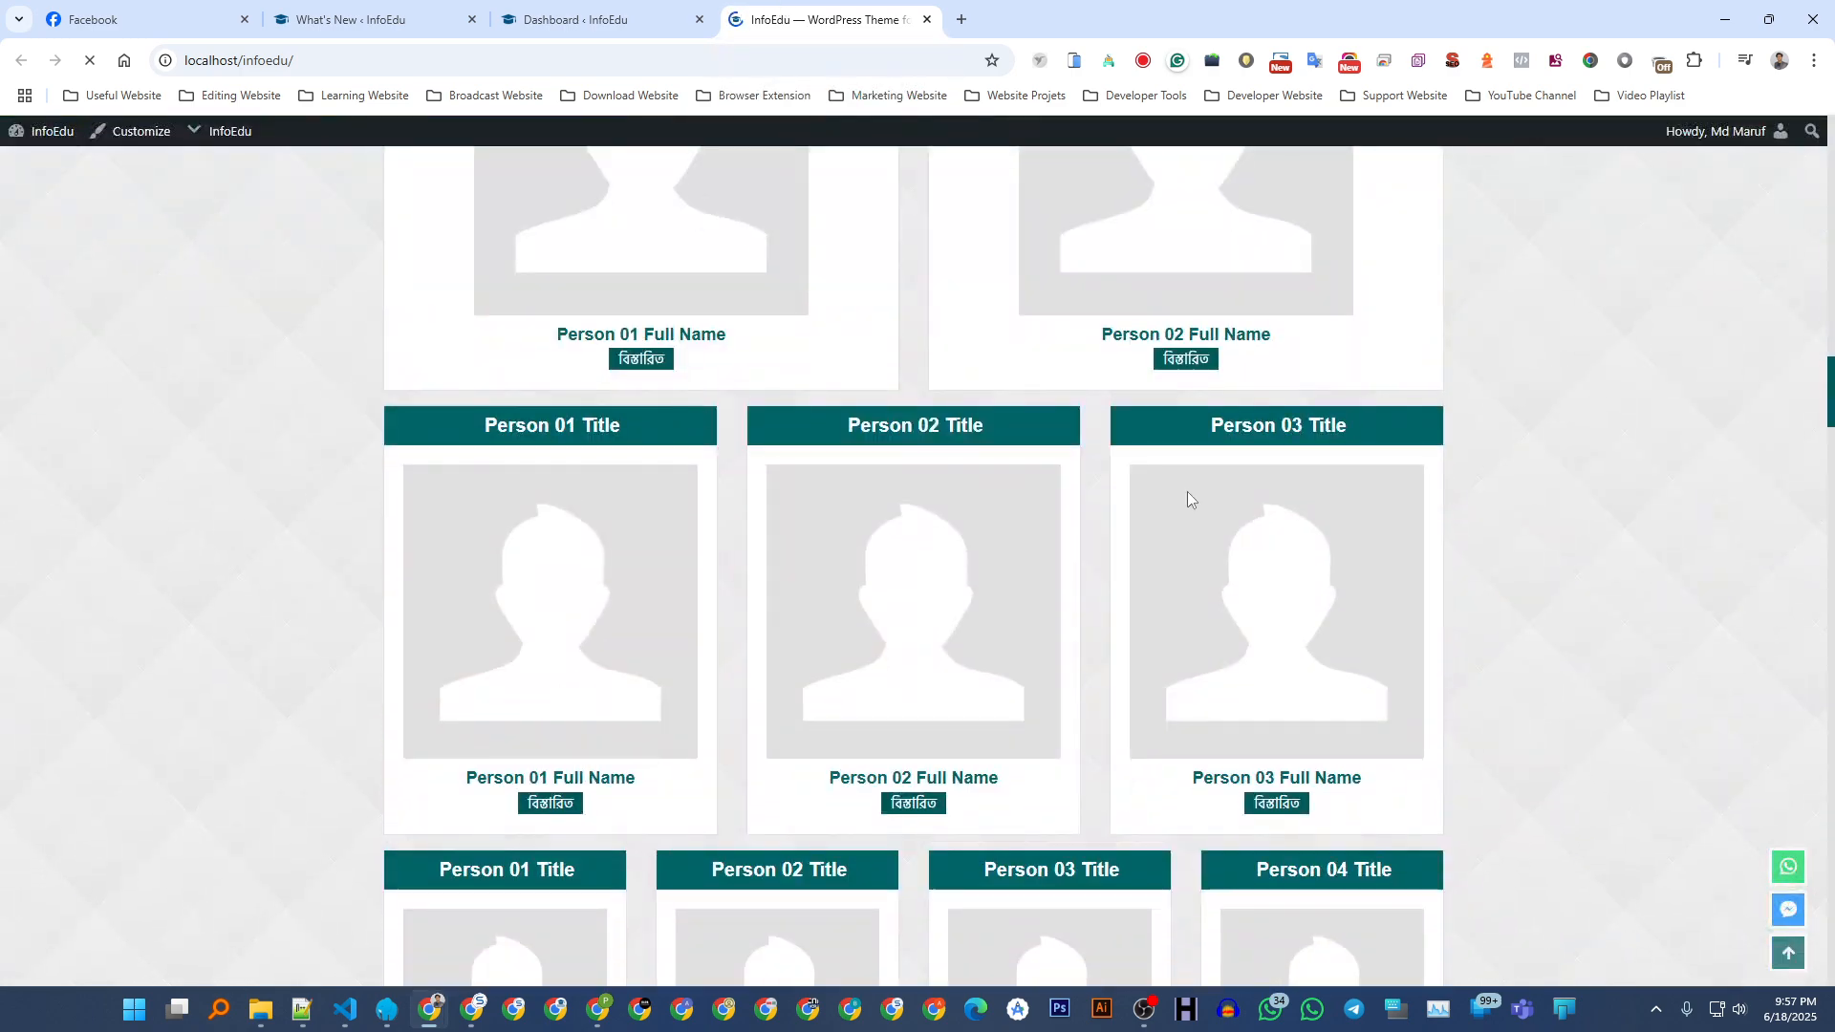
scroll(1524, 584, down, 20)
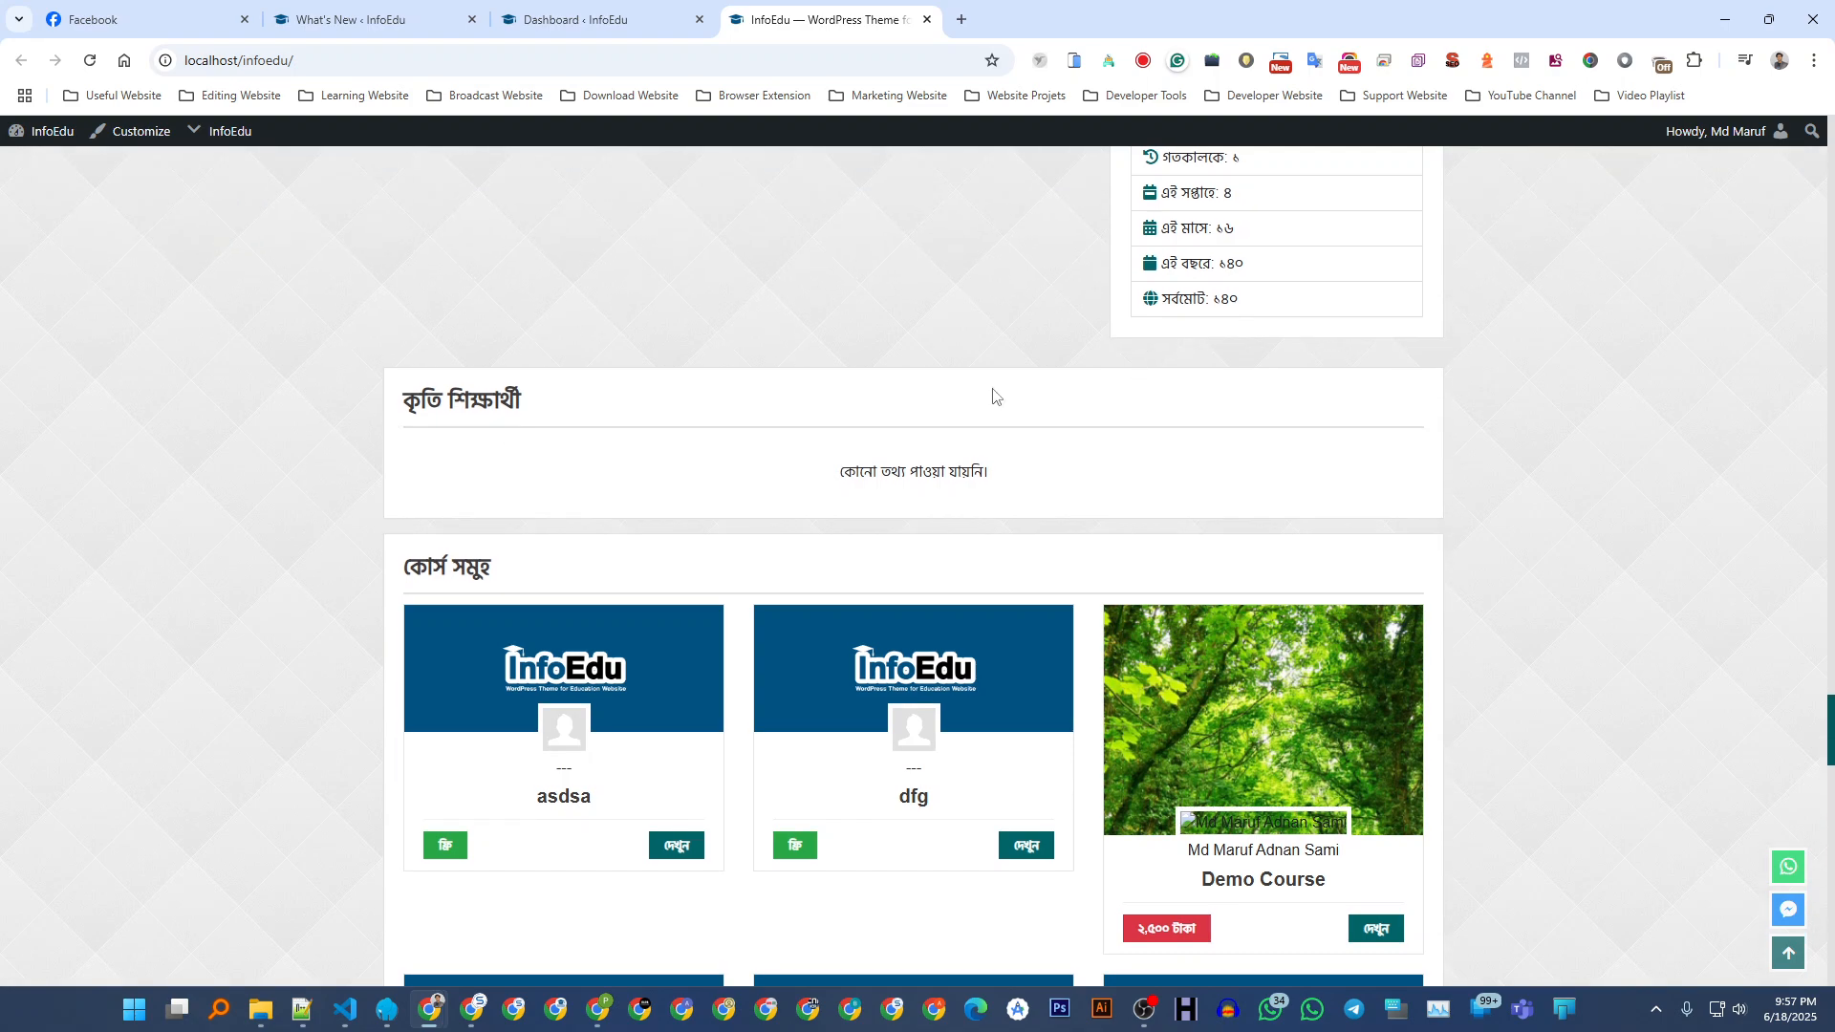
scroll(991, 393, down, 2)
click(927, 19)
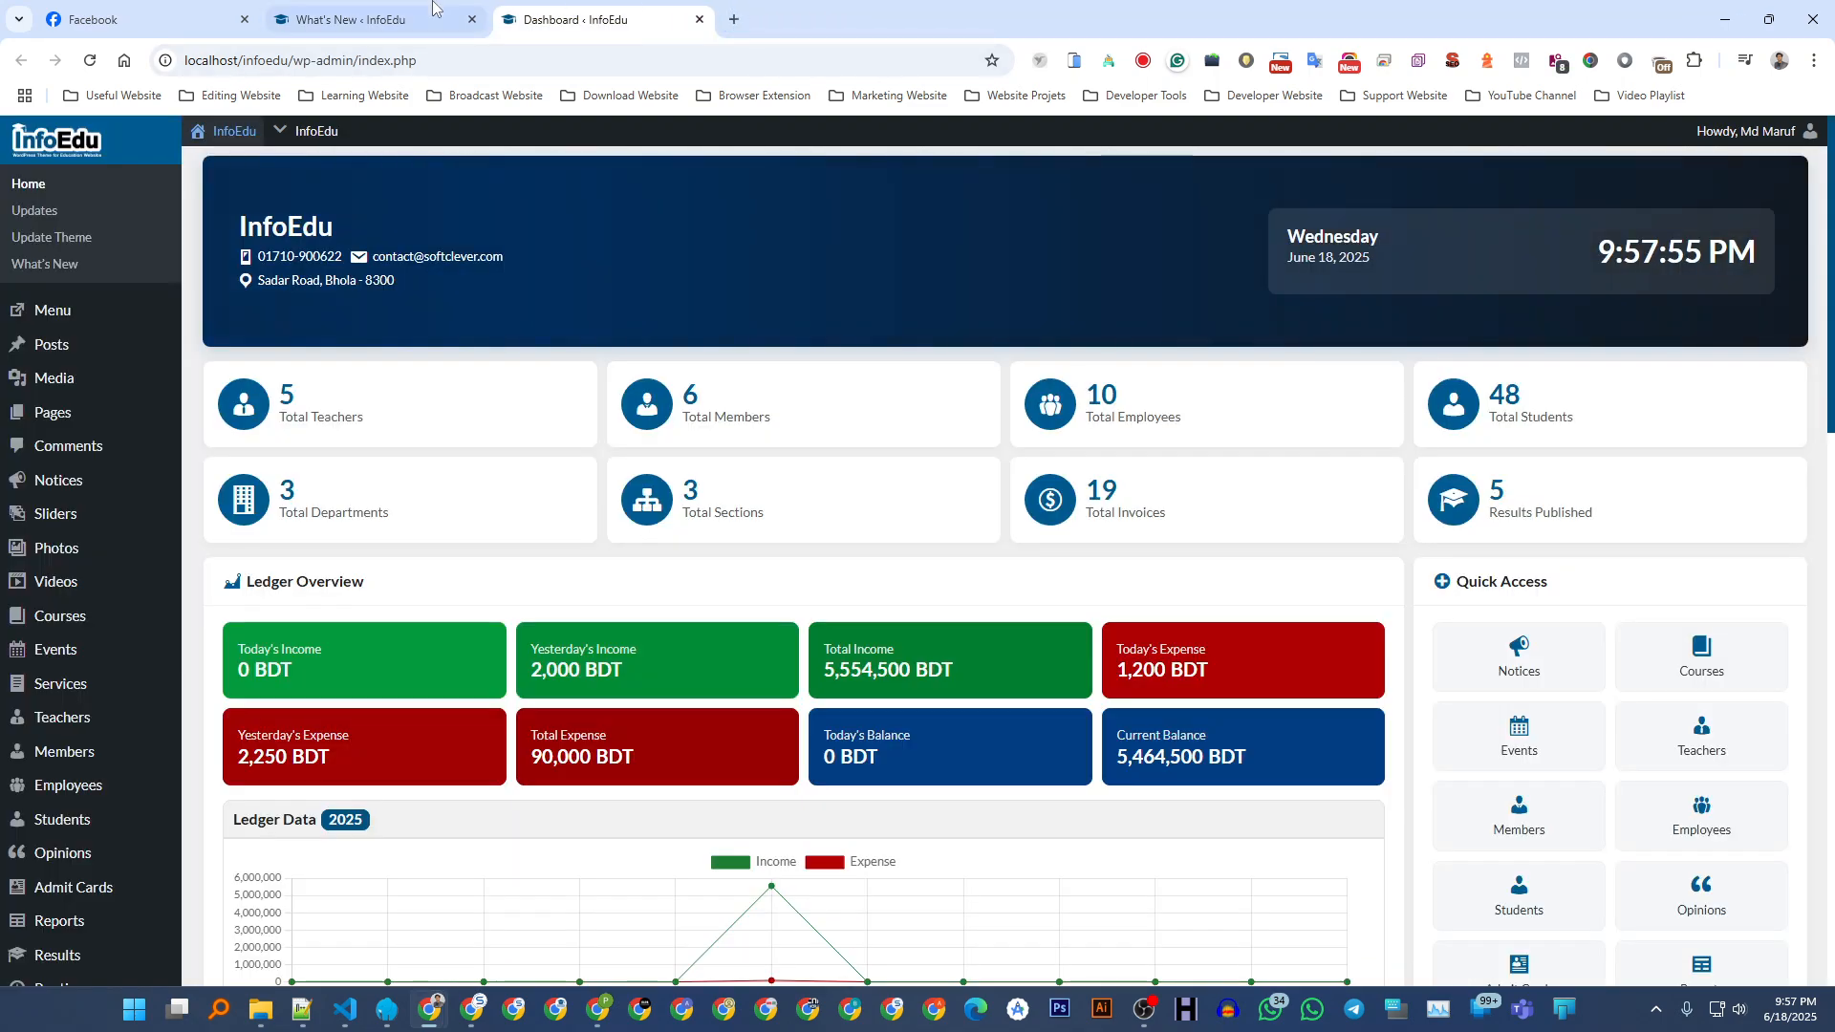
- Reread the What's New list, then return to the dashboard and open the Donations list
click(407, 17)
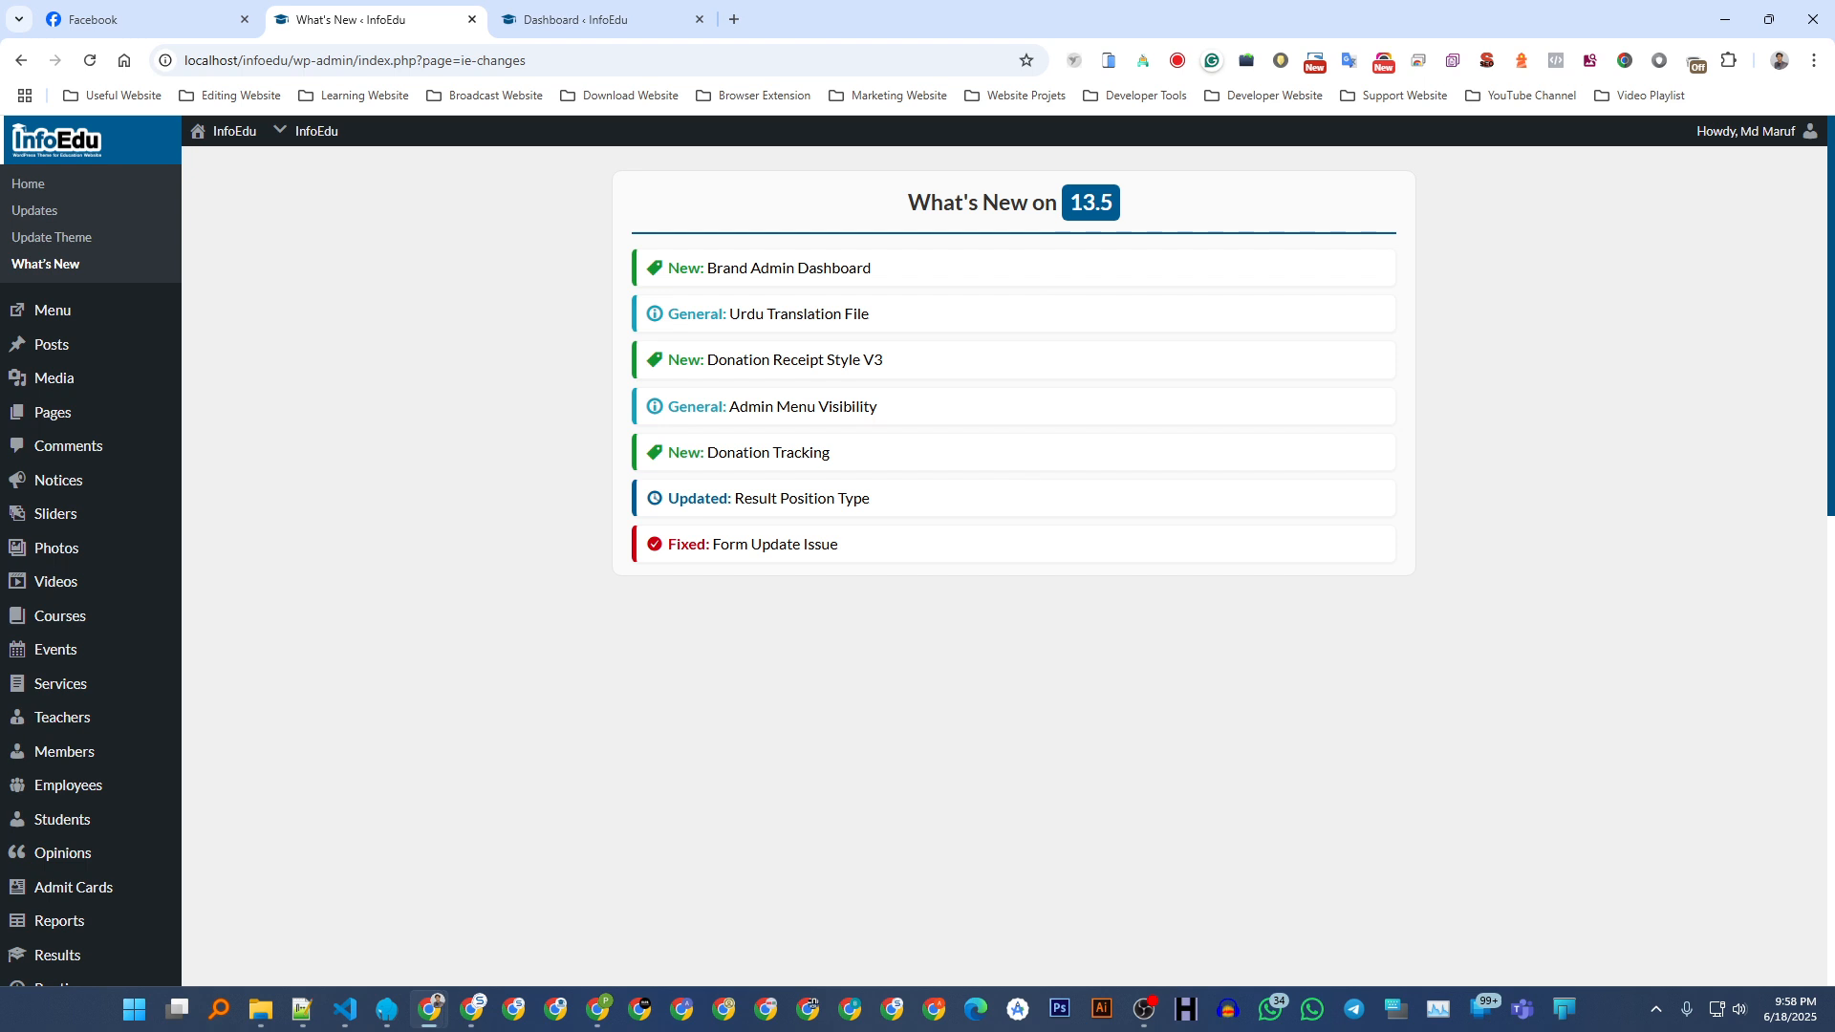
click(586, 5)
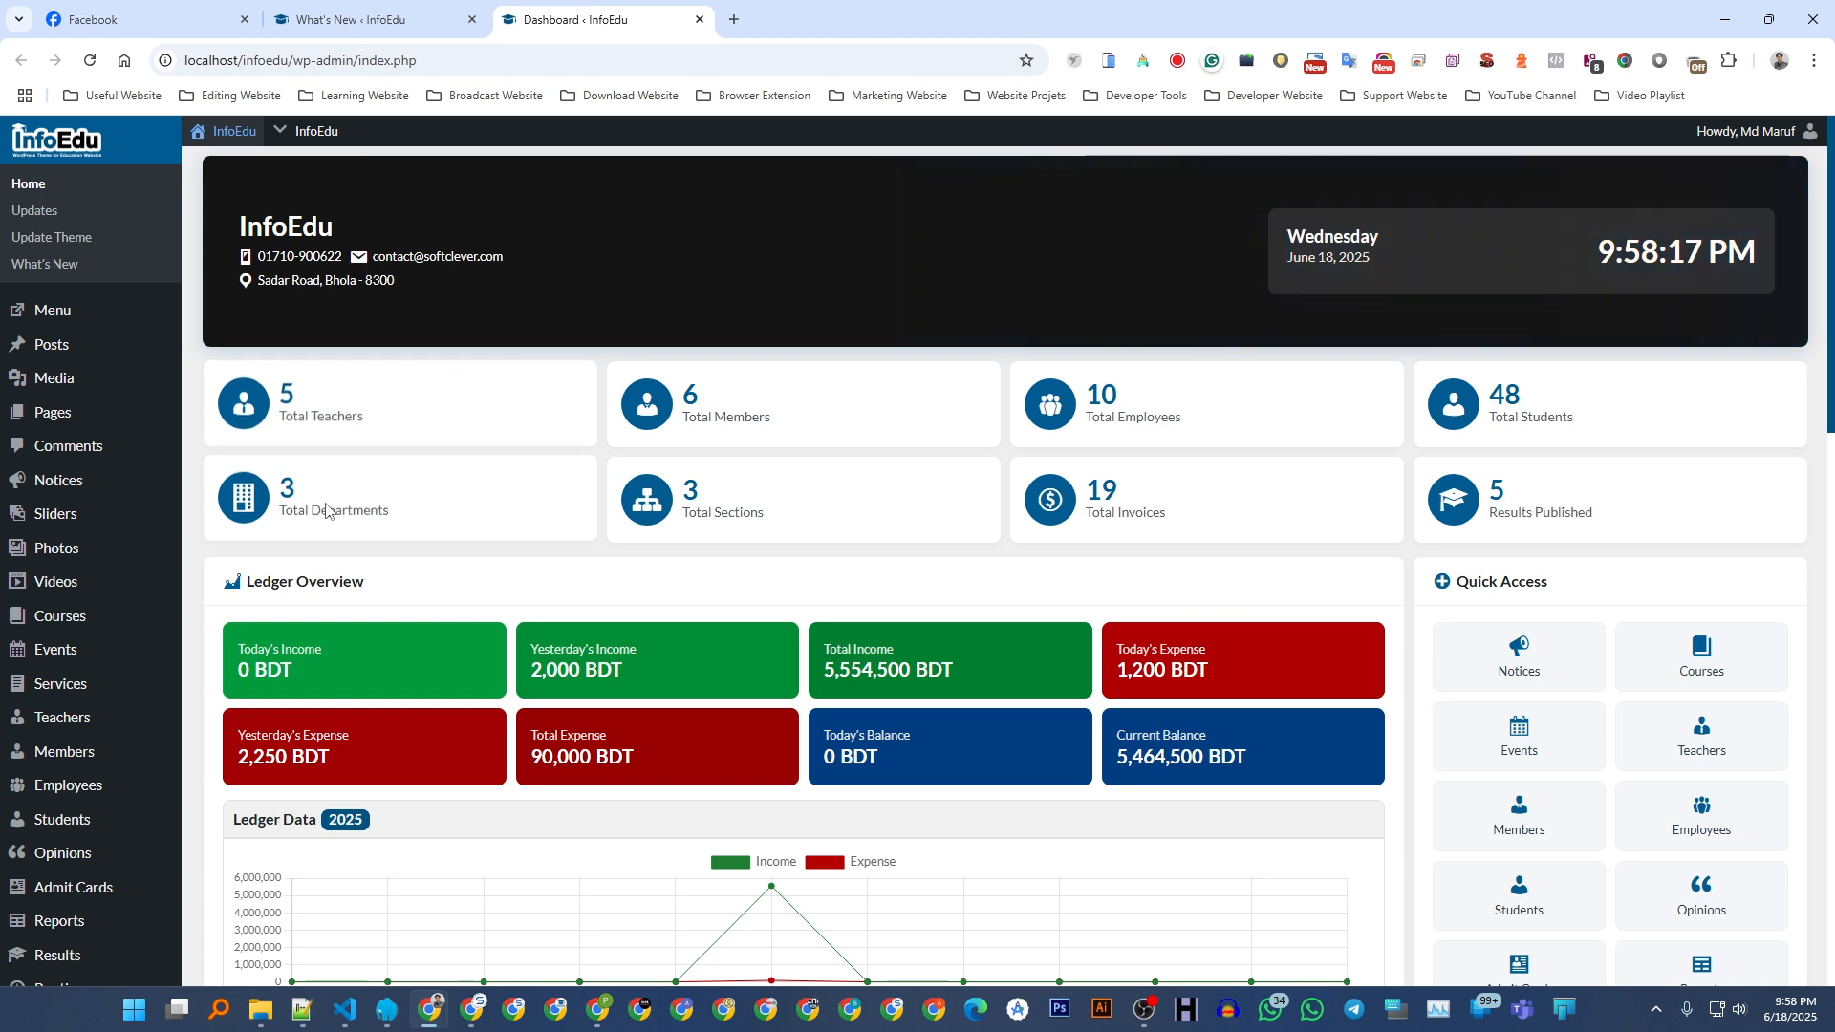
scroll(127, 453, down, 3)
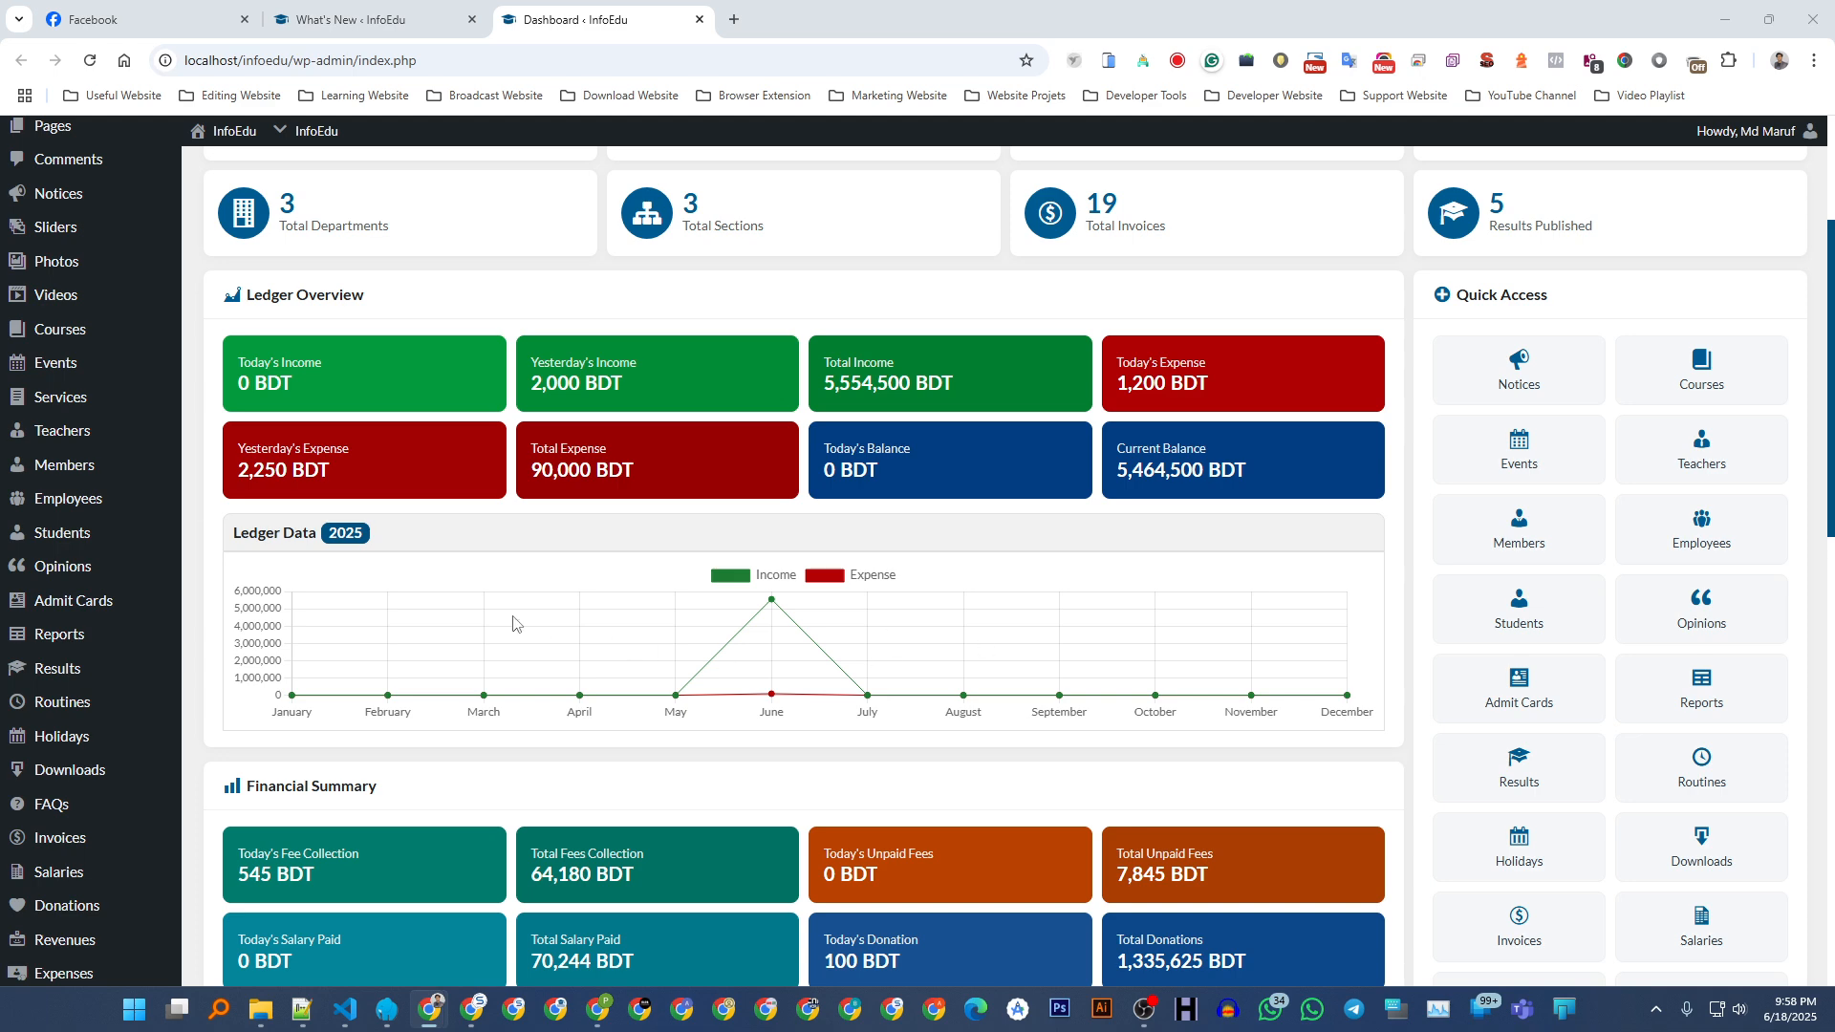
scroll(298, 595, down, 4)
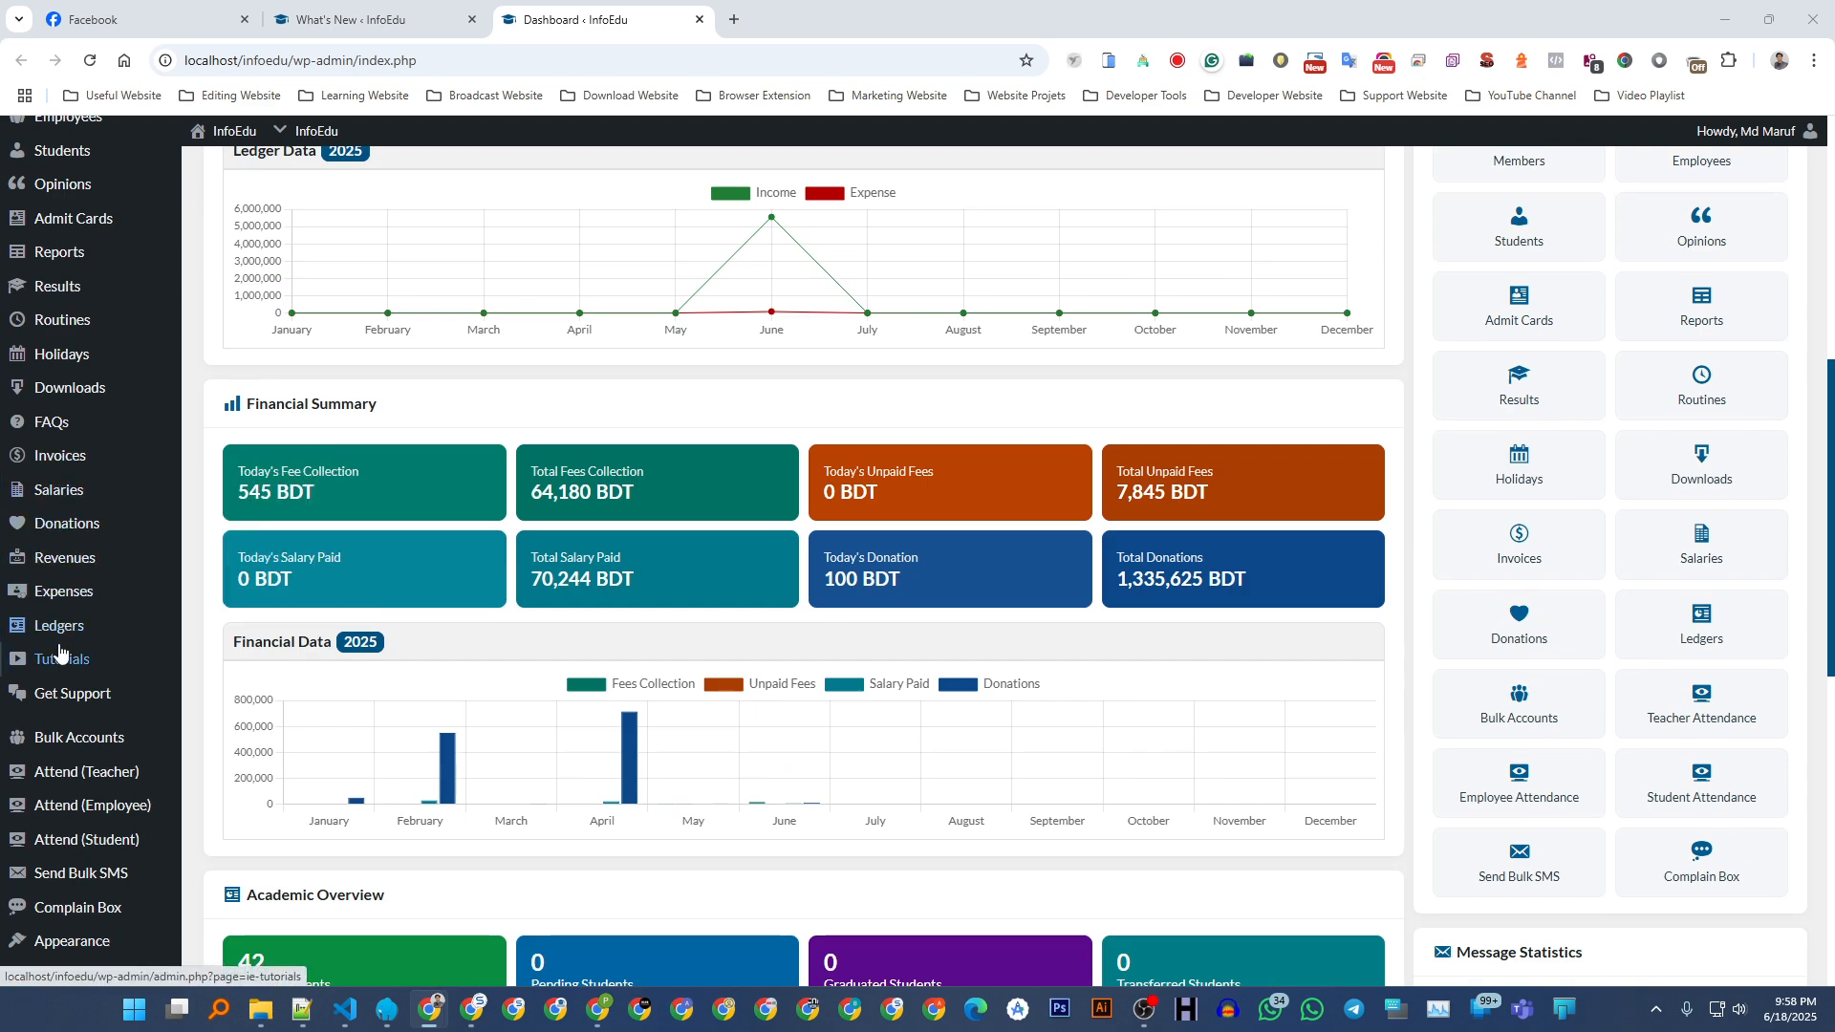
scroll(68, 497, up, 4)
mouse_move(57, 891)
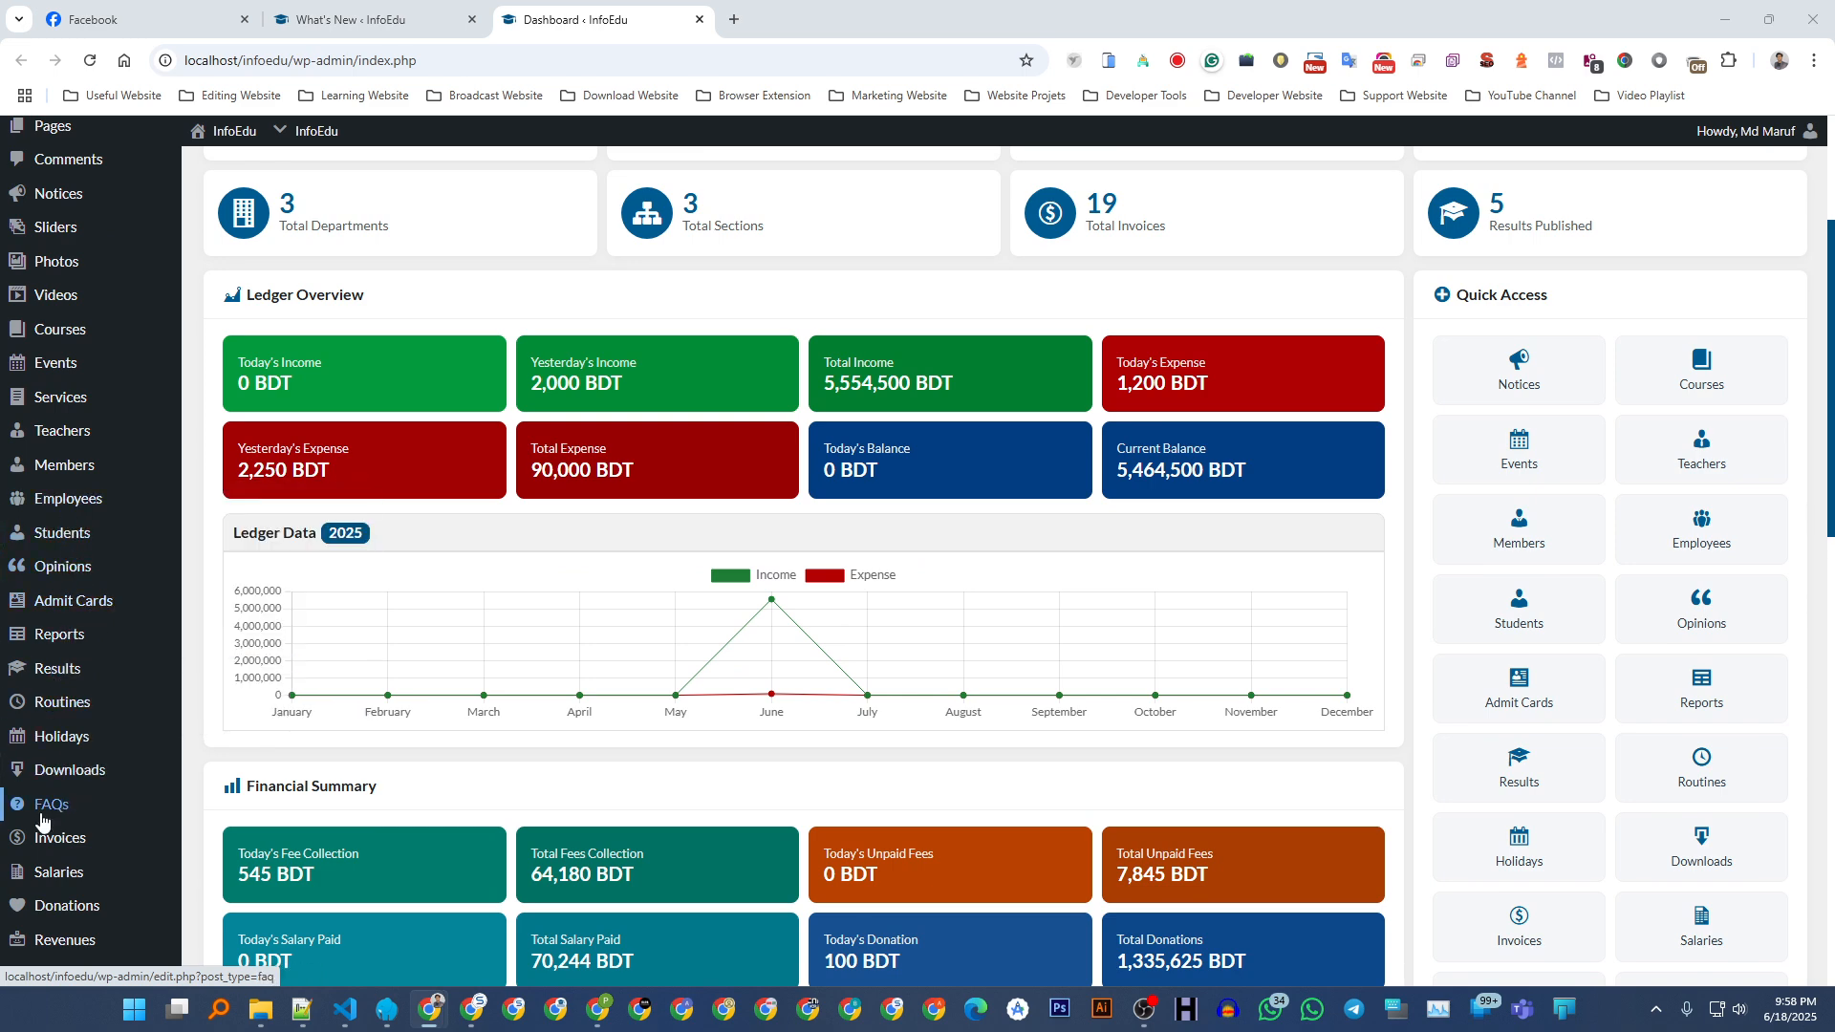
click(57, 907)
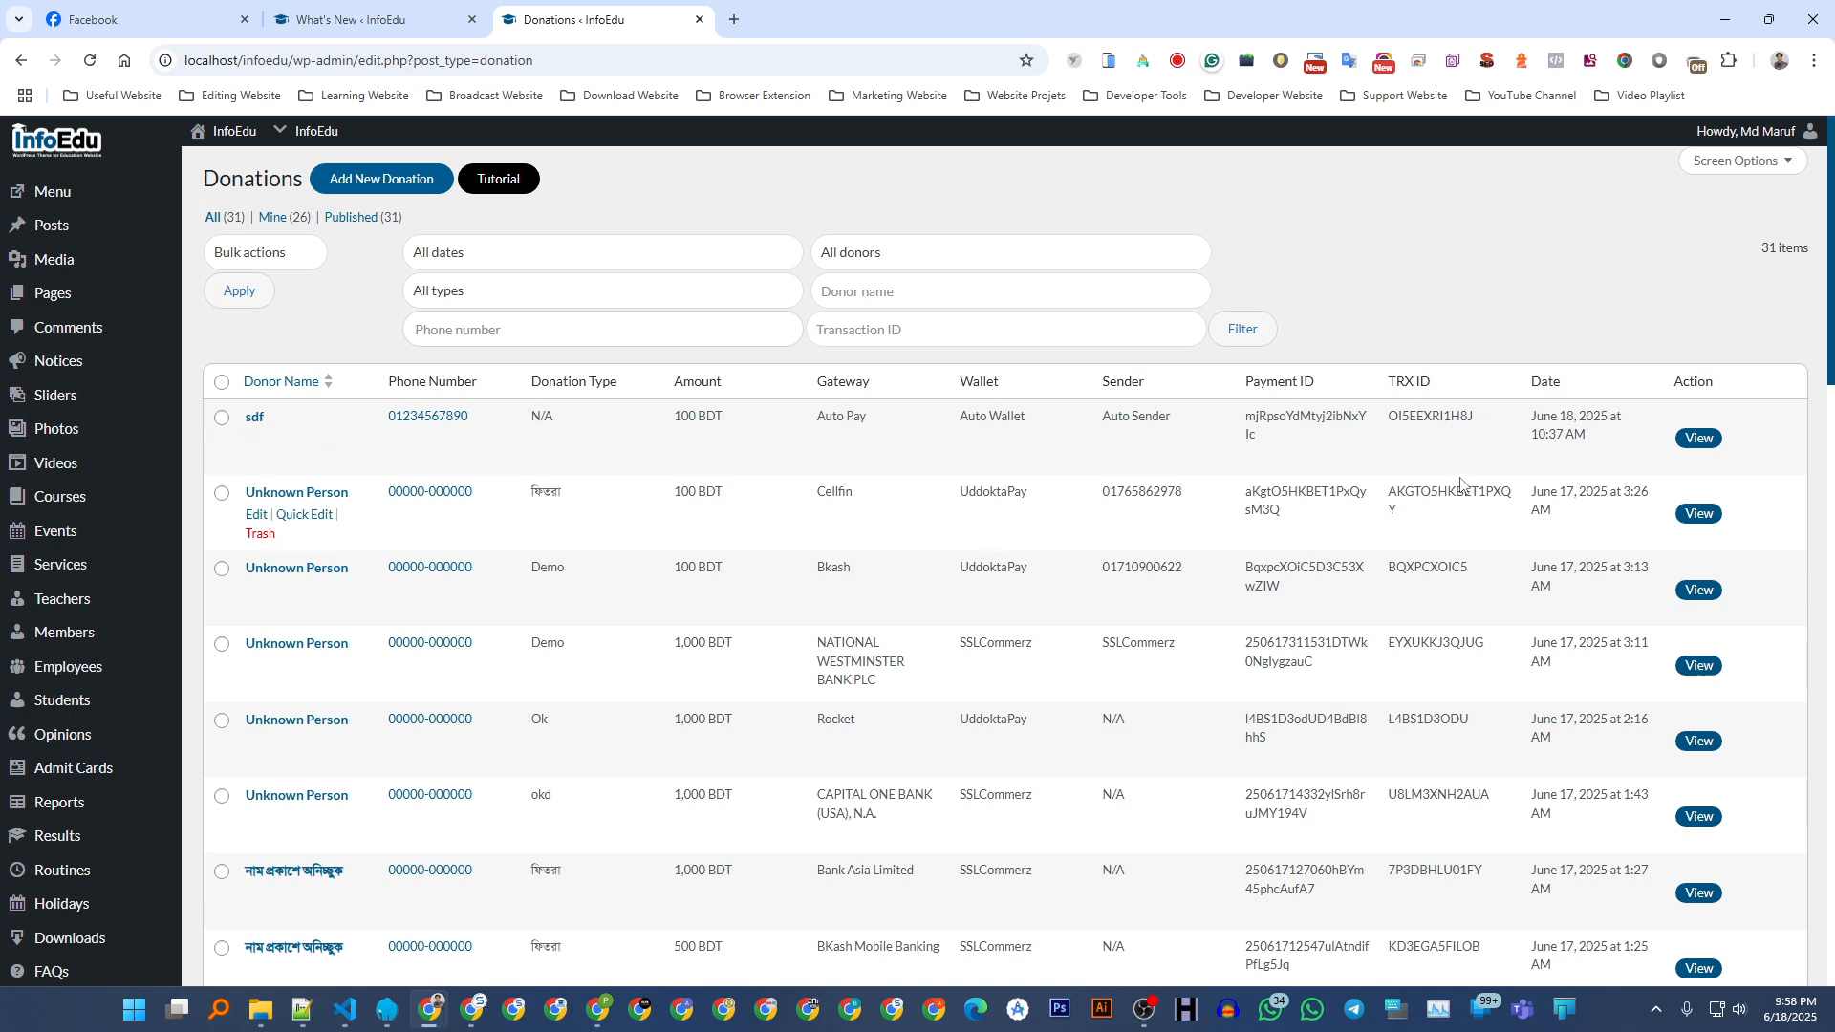
- View the newest donation's record on the public site and examine its receipt
click(1699, 439)
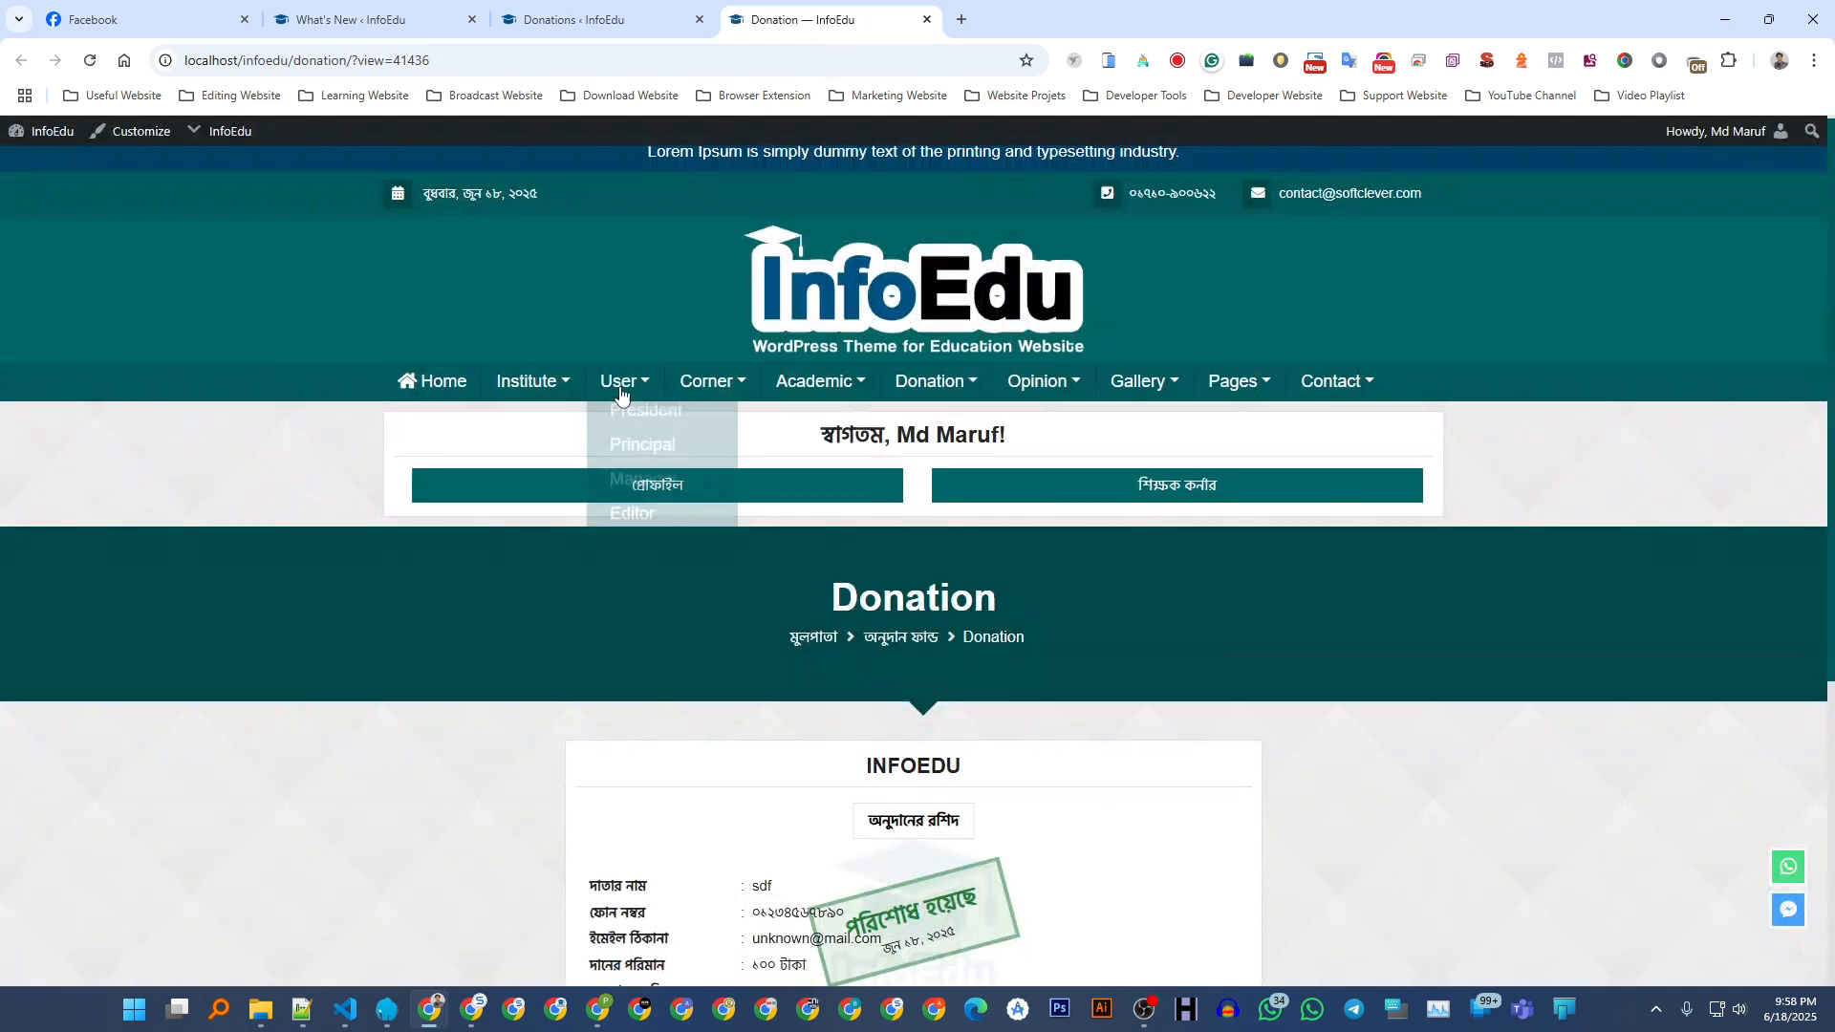
scroll(995, 673, down, 3)
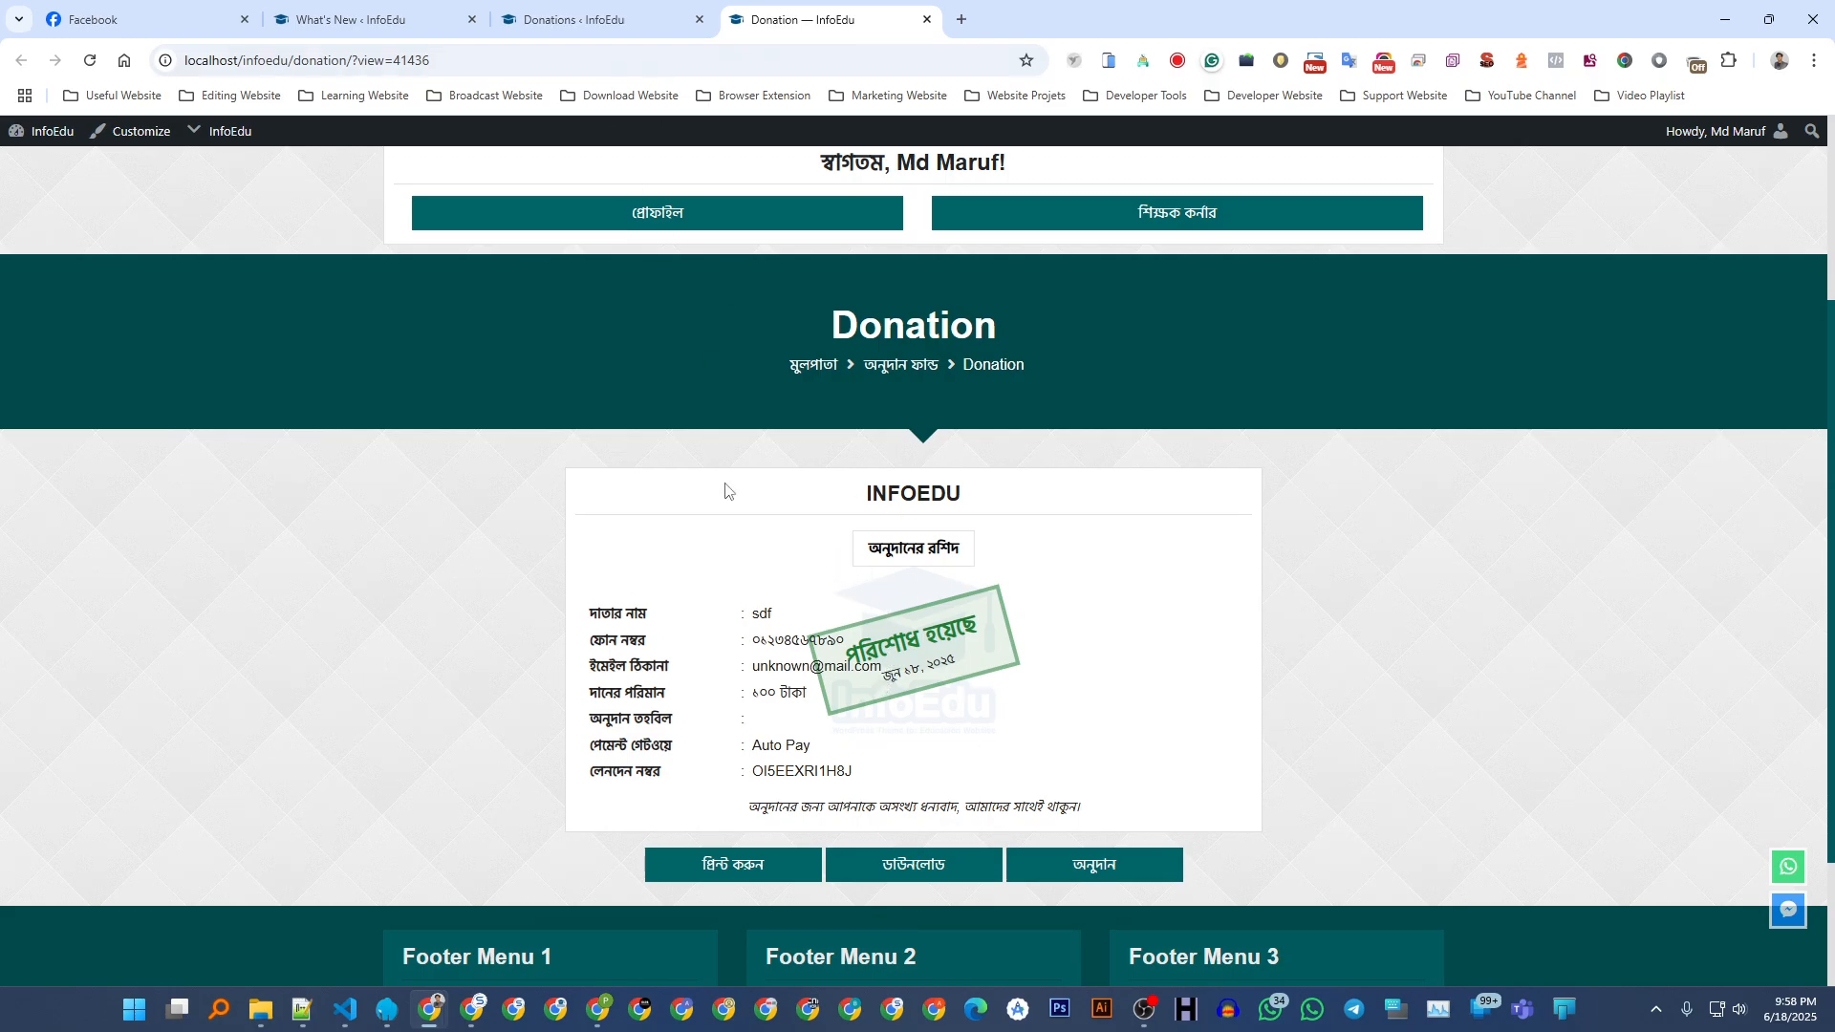
- Go back over the What's New list for version 13.5 and return to the public donation page
click(440, 19)
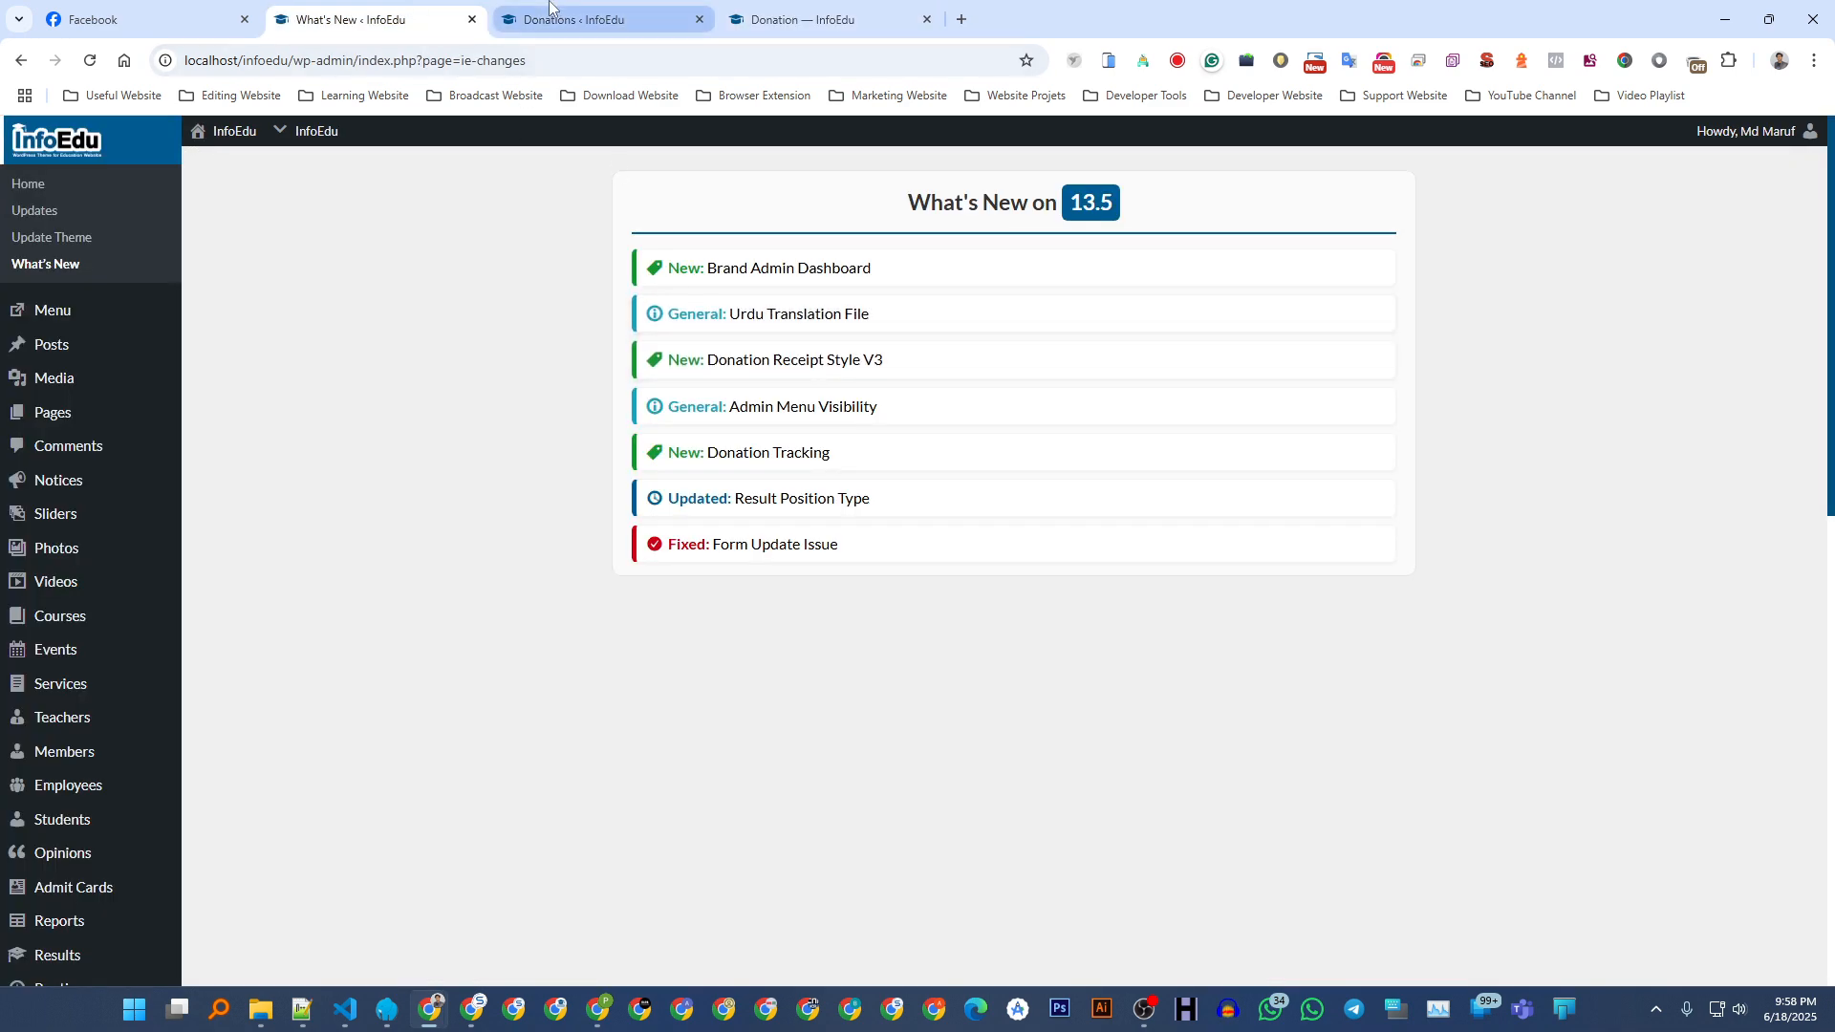
scroll(287, 462, down, 10)
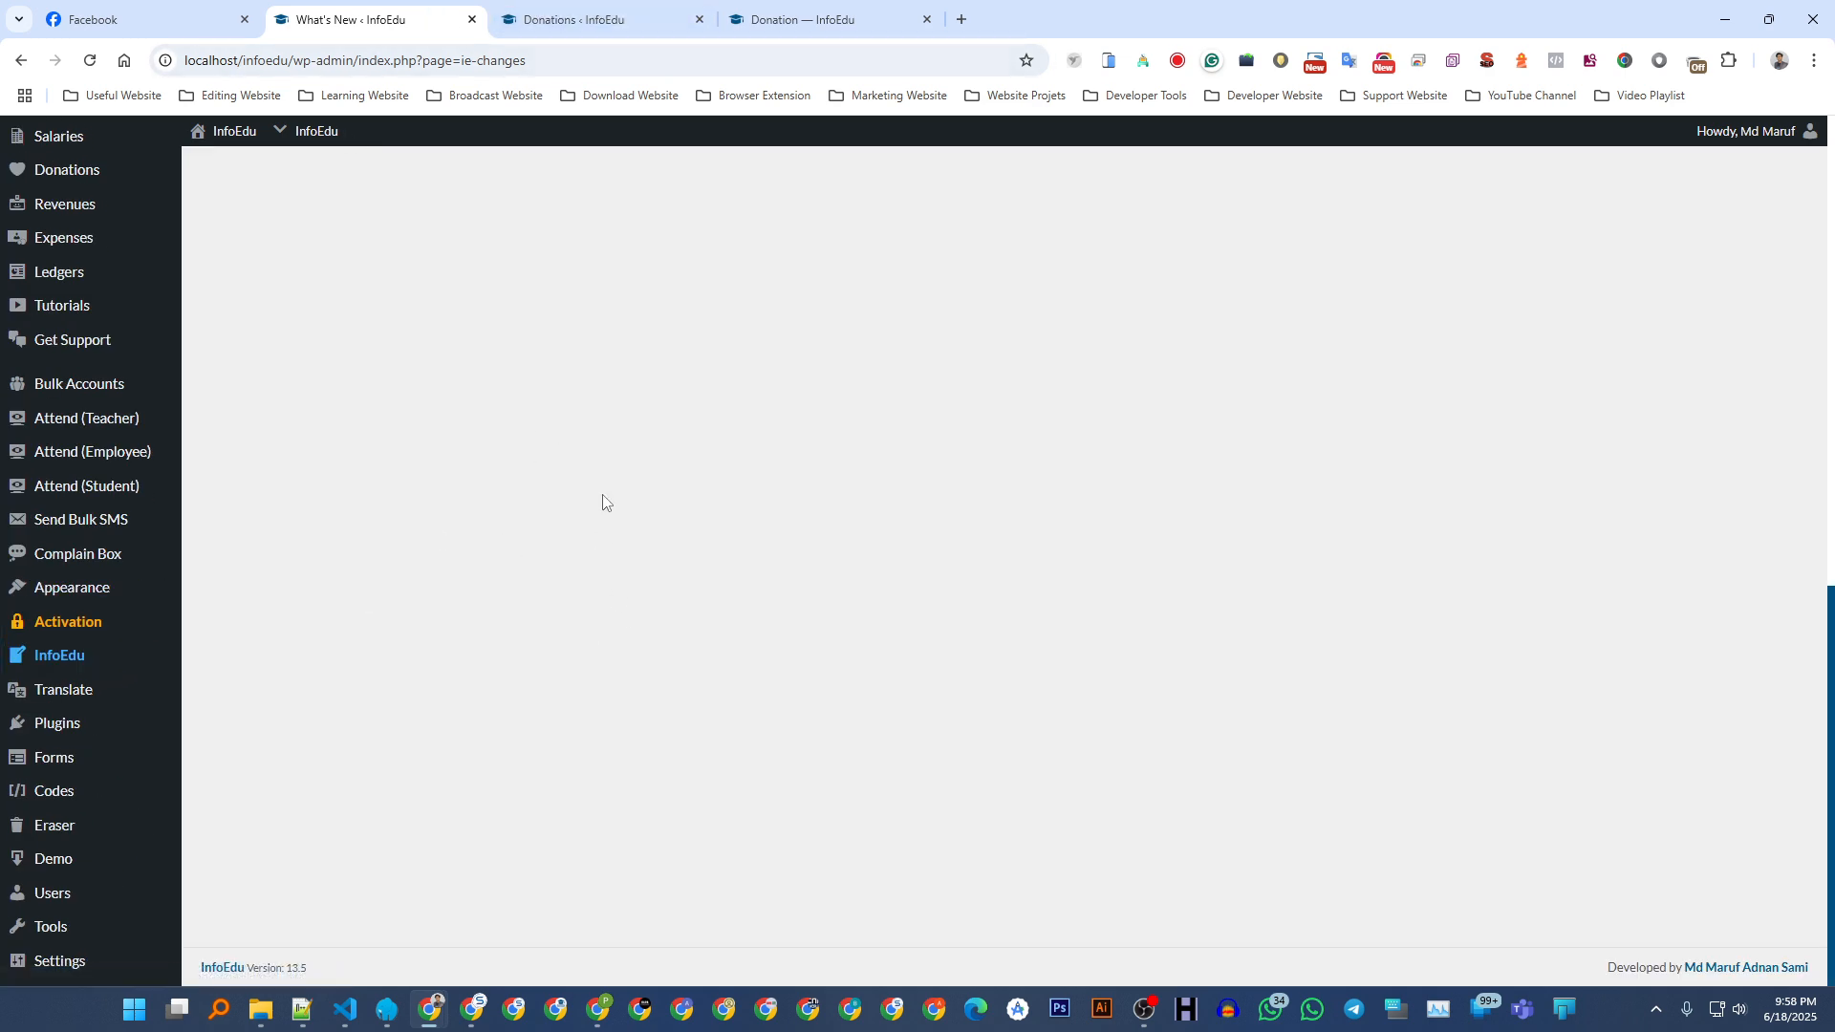
scroll(602, 503, up, 10)
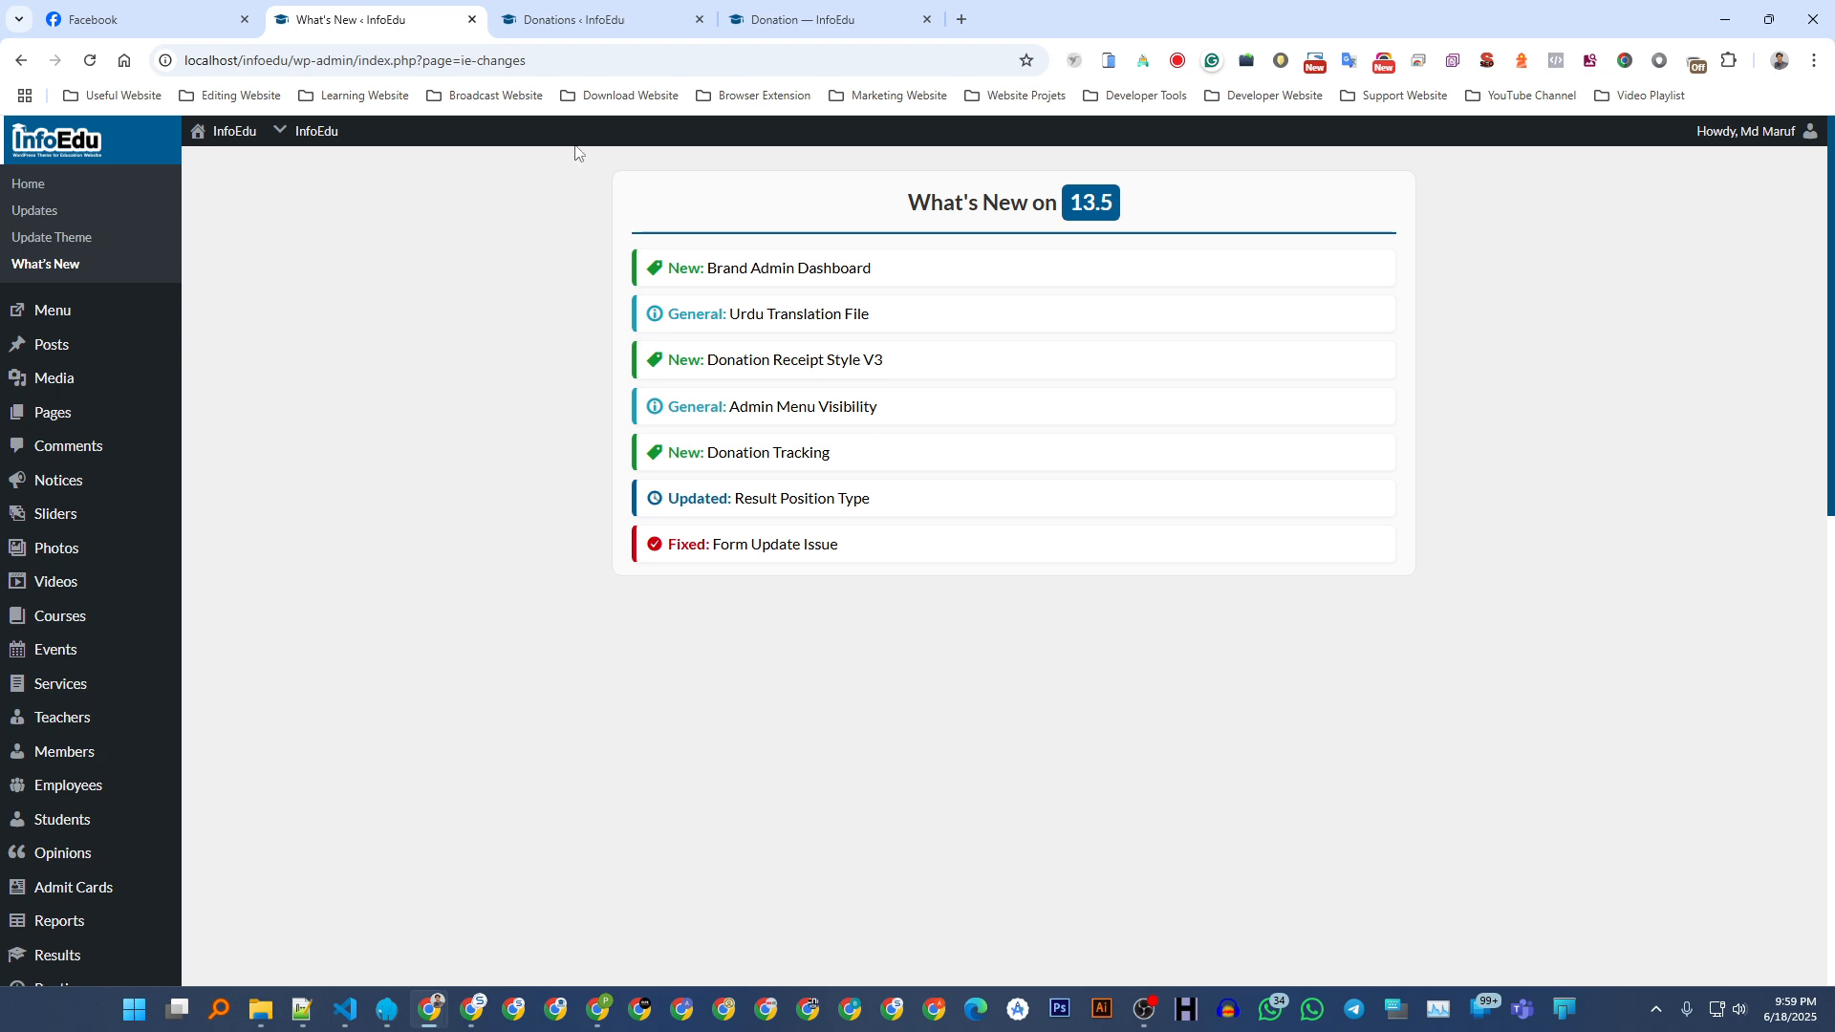
click(813, 7)
scroll(999, 330, up, 3)
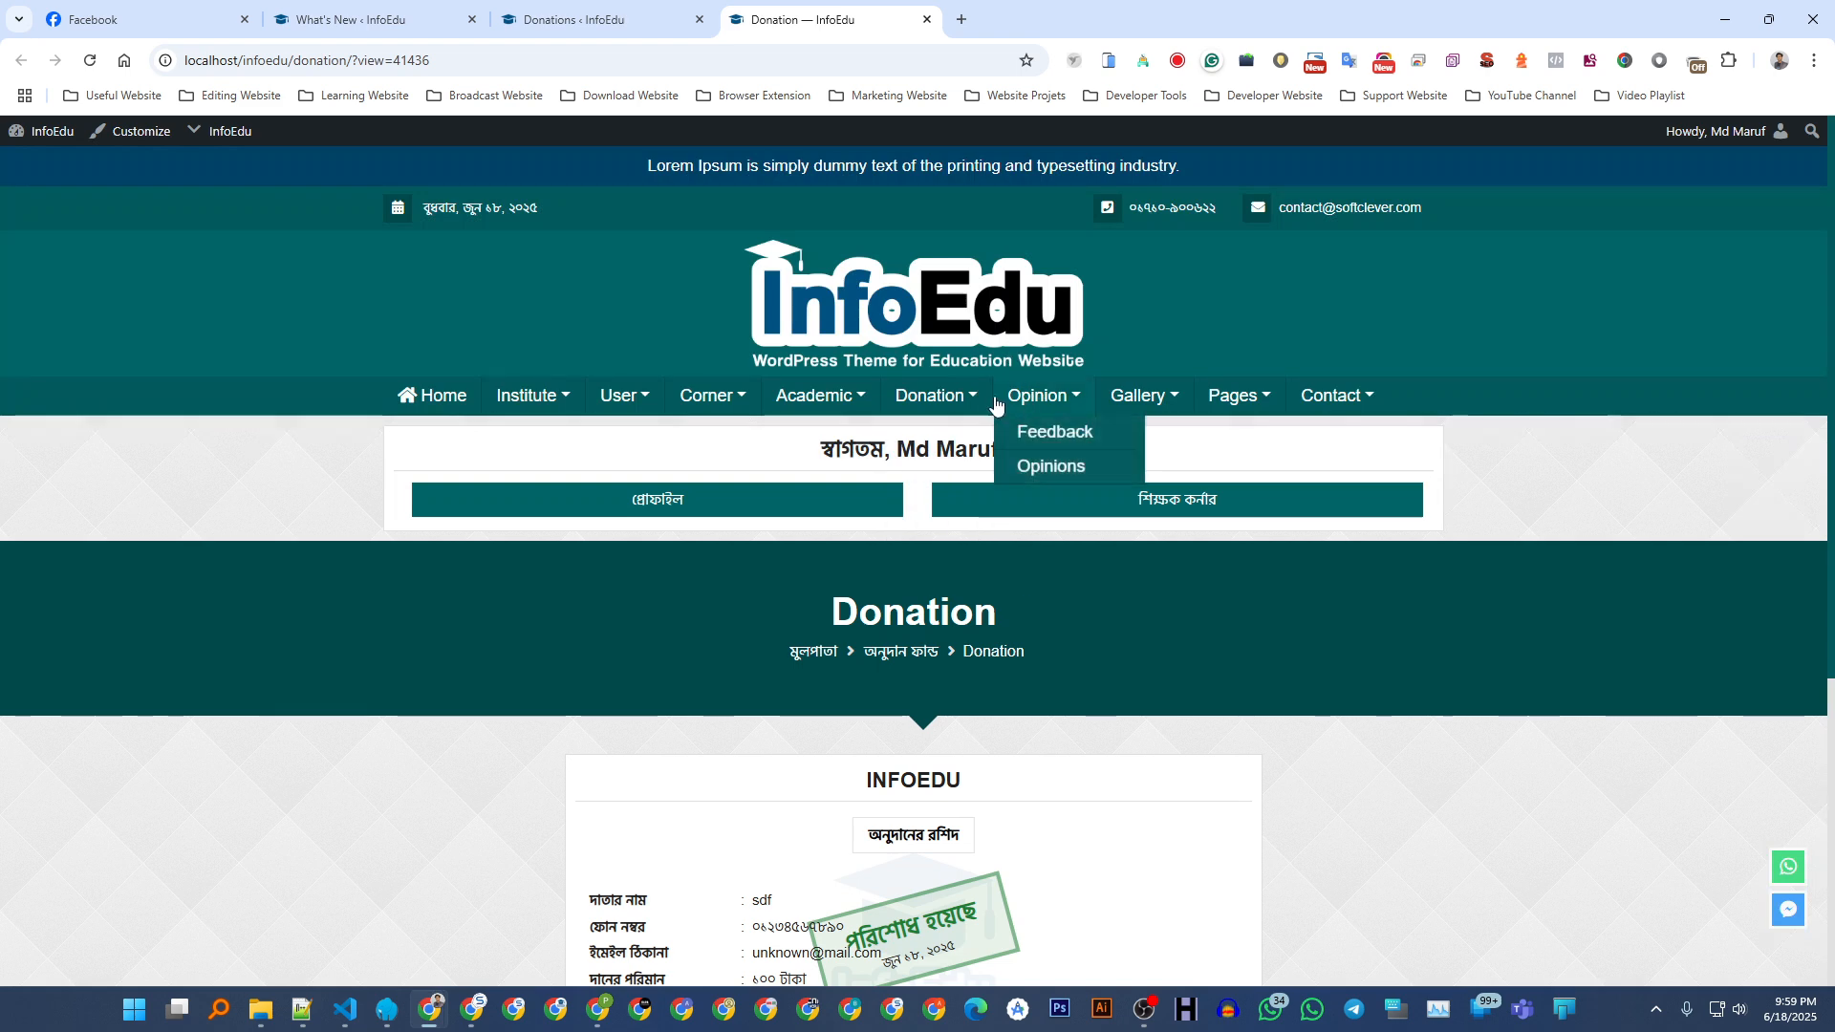
- Open the Donation Track page on the public site and examine its tracking form
mouse_move(936, 400)
click(969, 514)
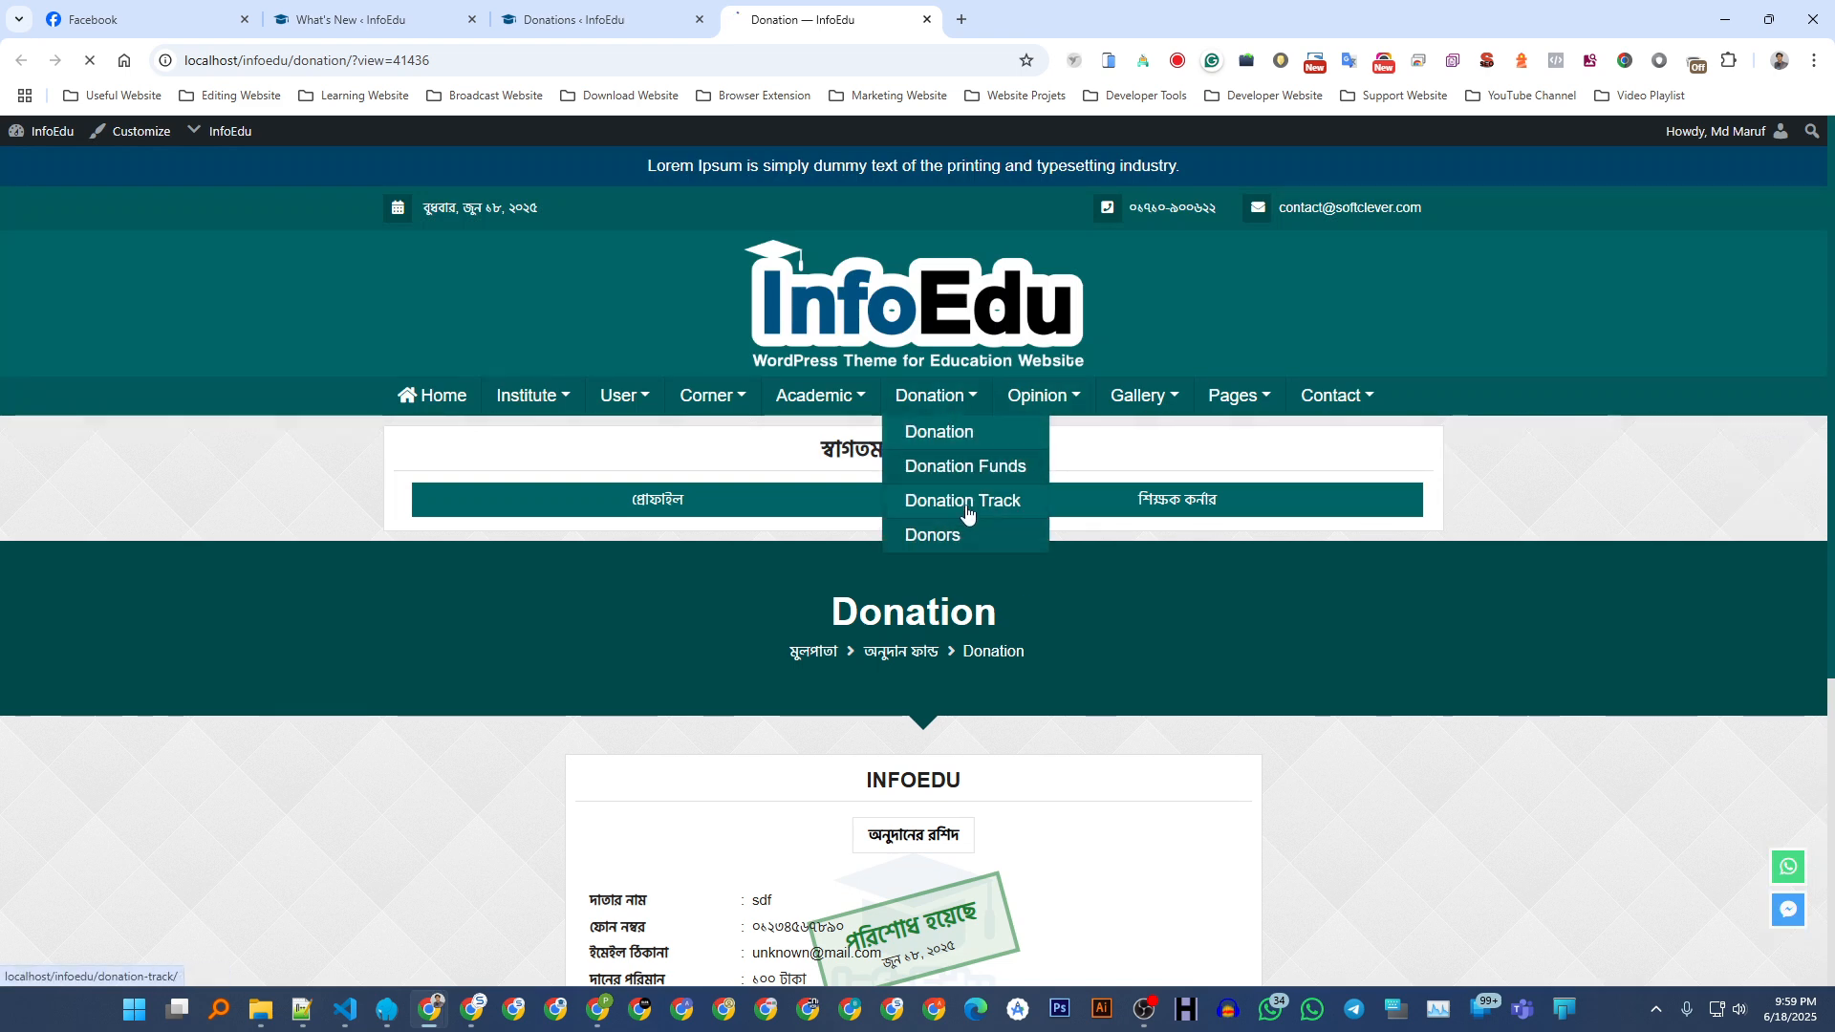
scroll(593, 600, down, 2)
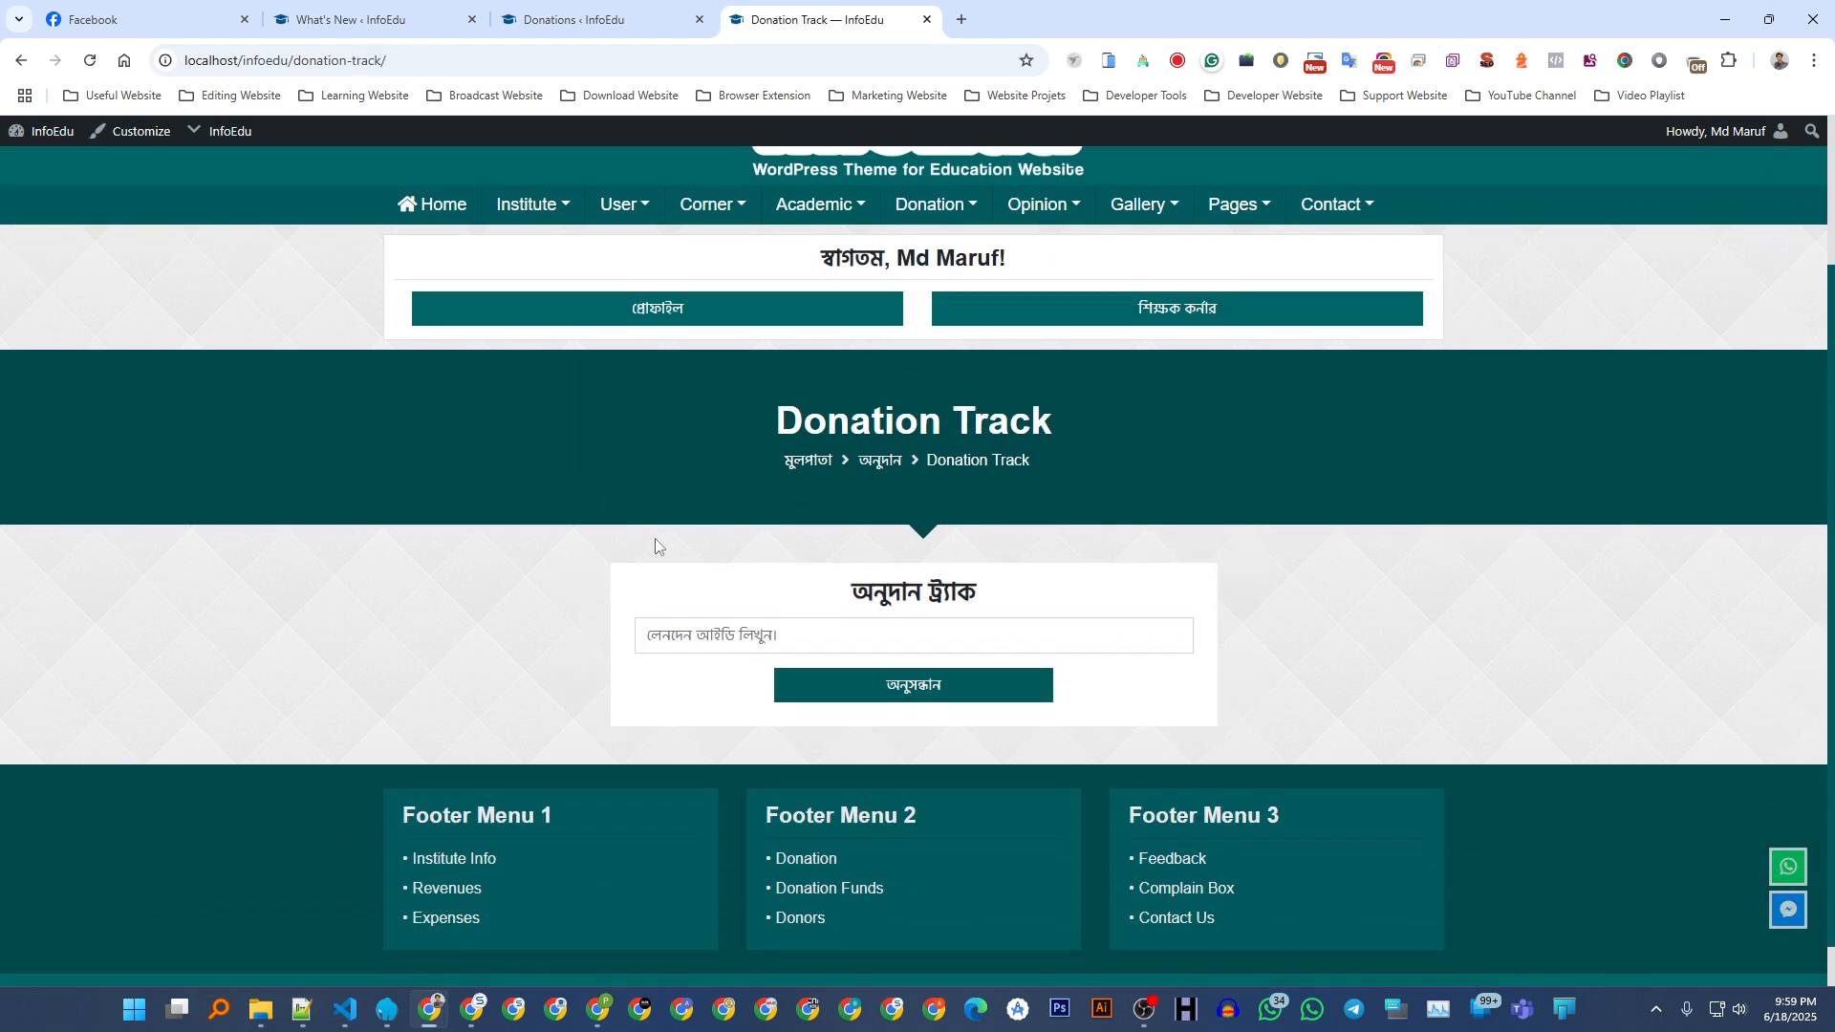
drag(856, 600, 977, 589)
click(663, 564)
- Return to the What's New list for version 13.5 and look through the whole admin menu
click(581, 11)
click(440, 13)
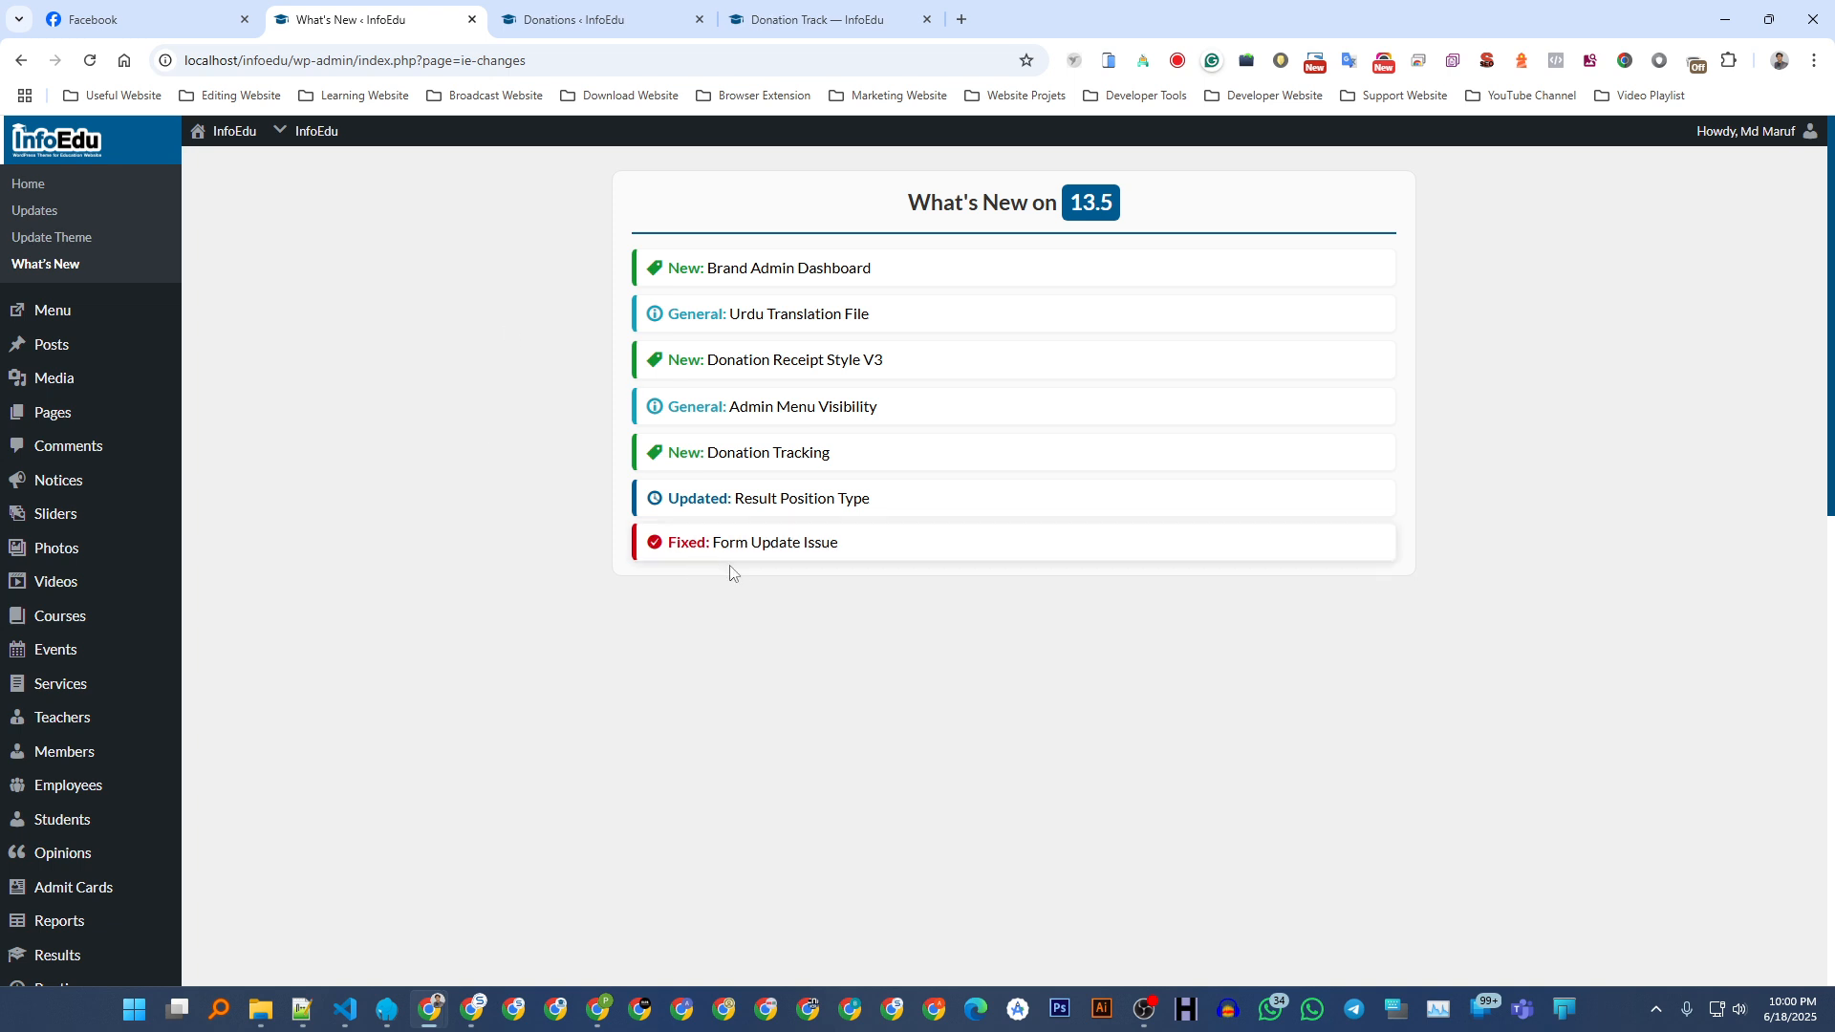
scroll(306, 650, down, 5)
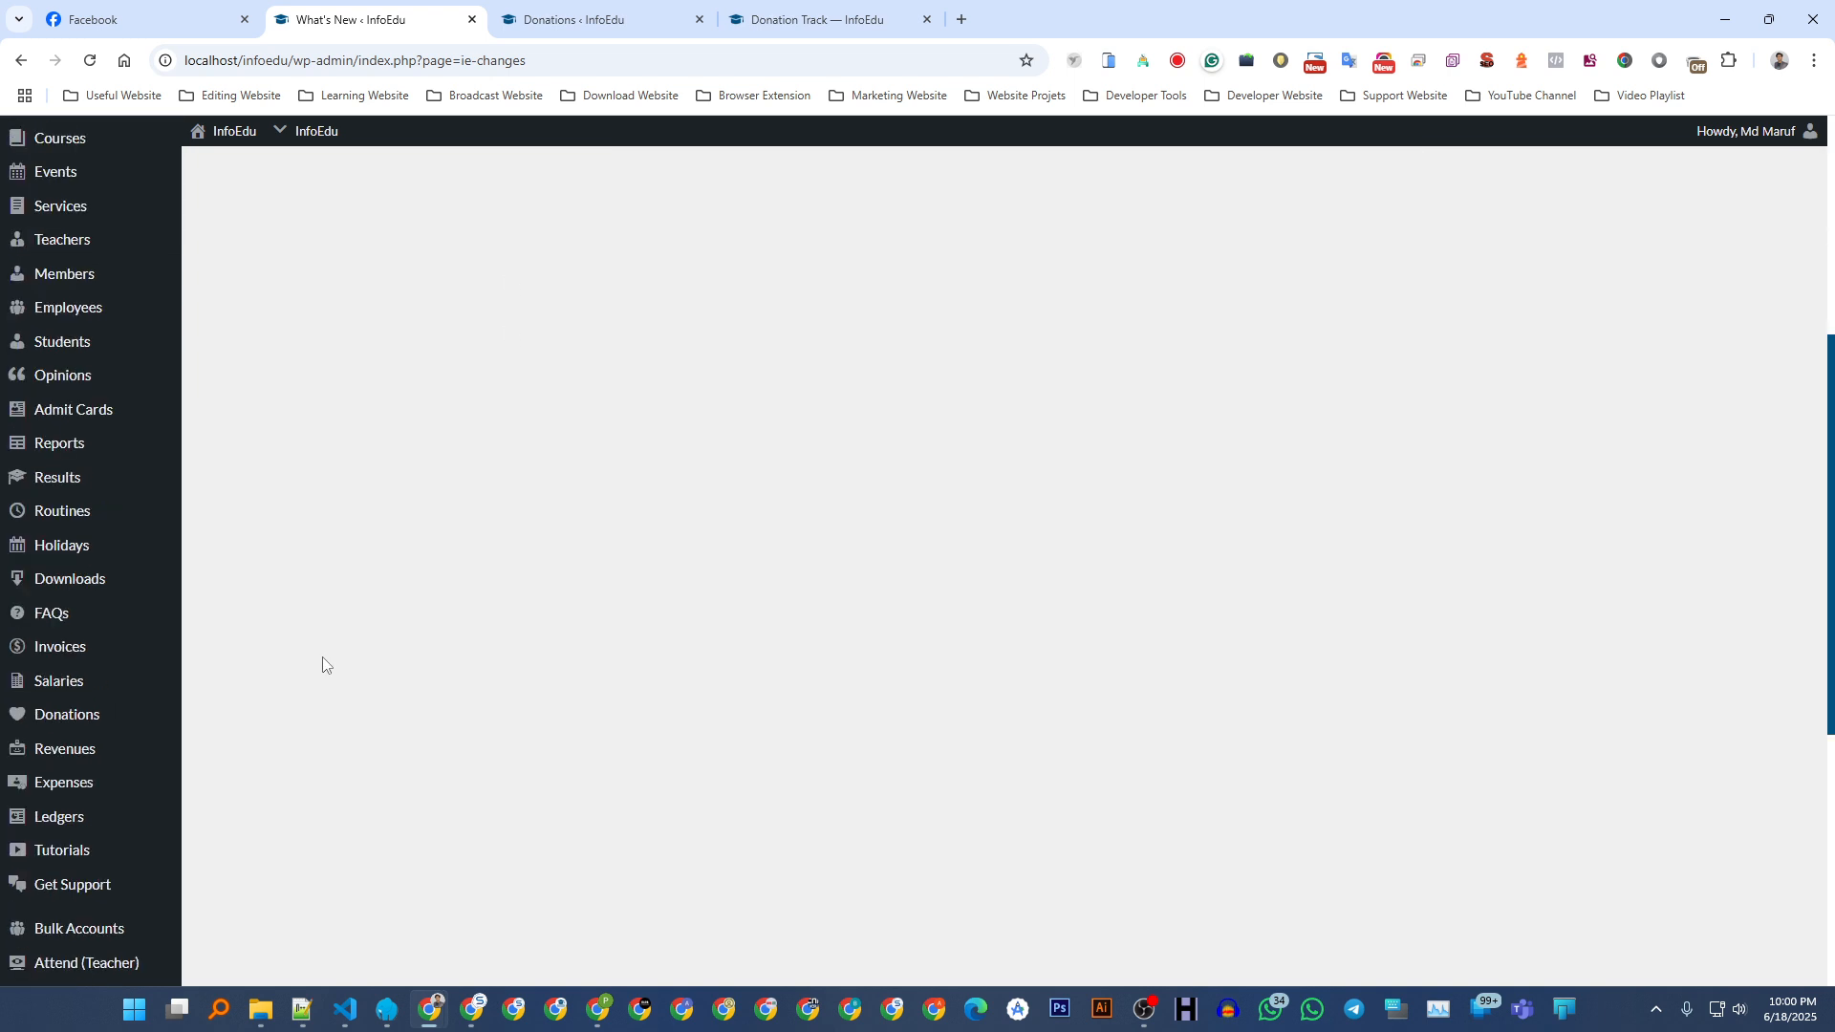
scroll(325, 660, down, 5)
mouse_move(78, 765)
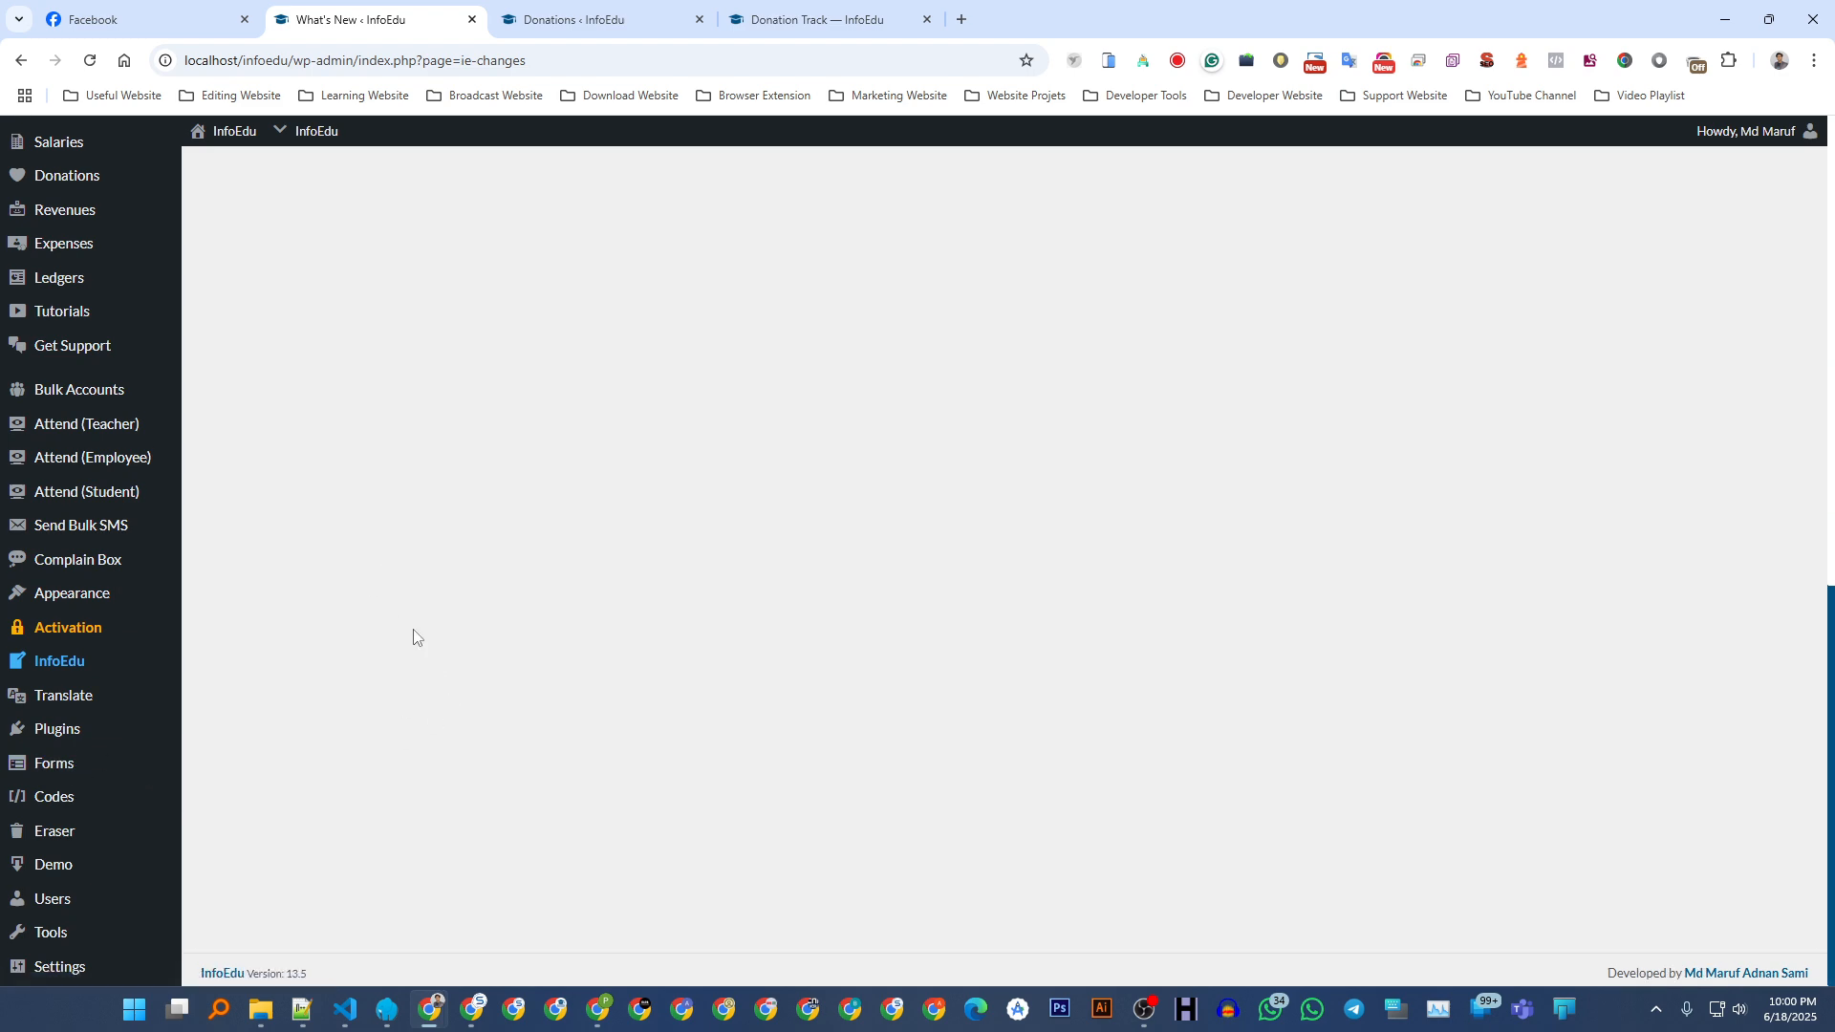
scroll(406, 612, up, 10)
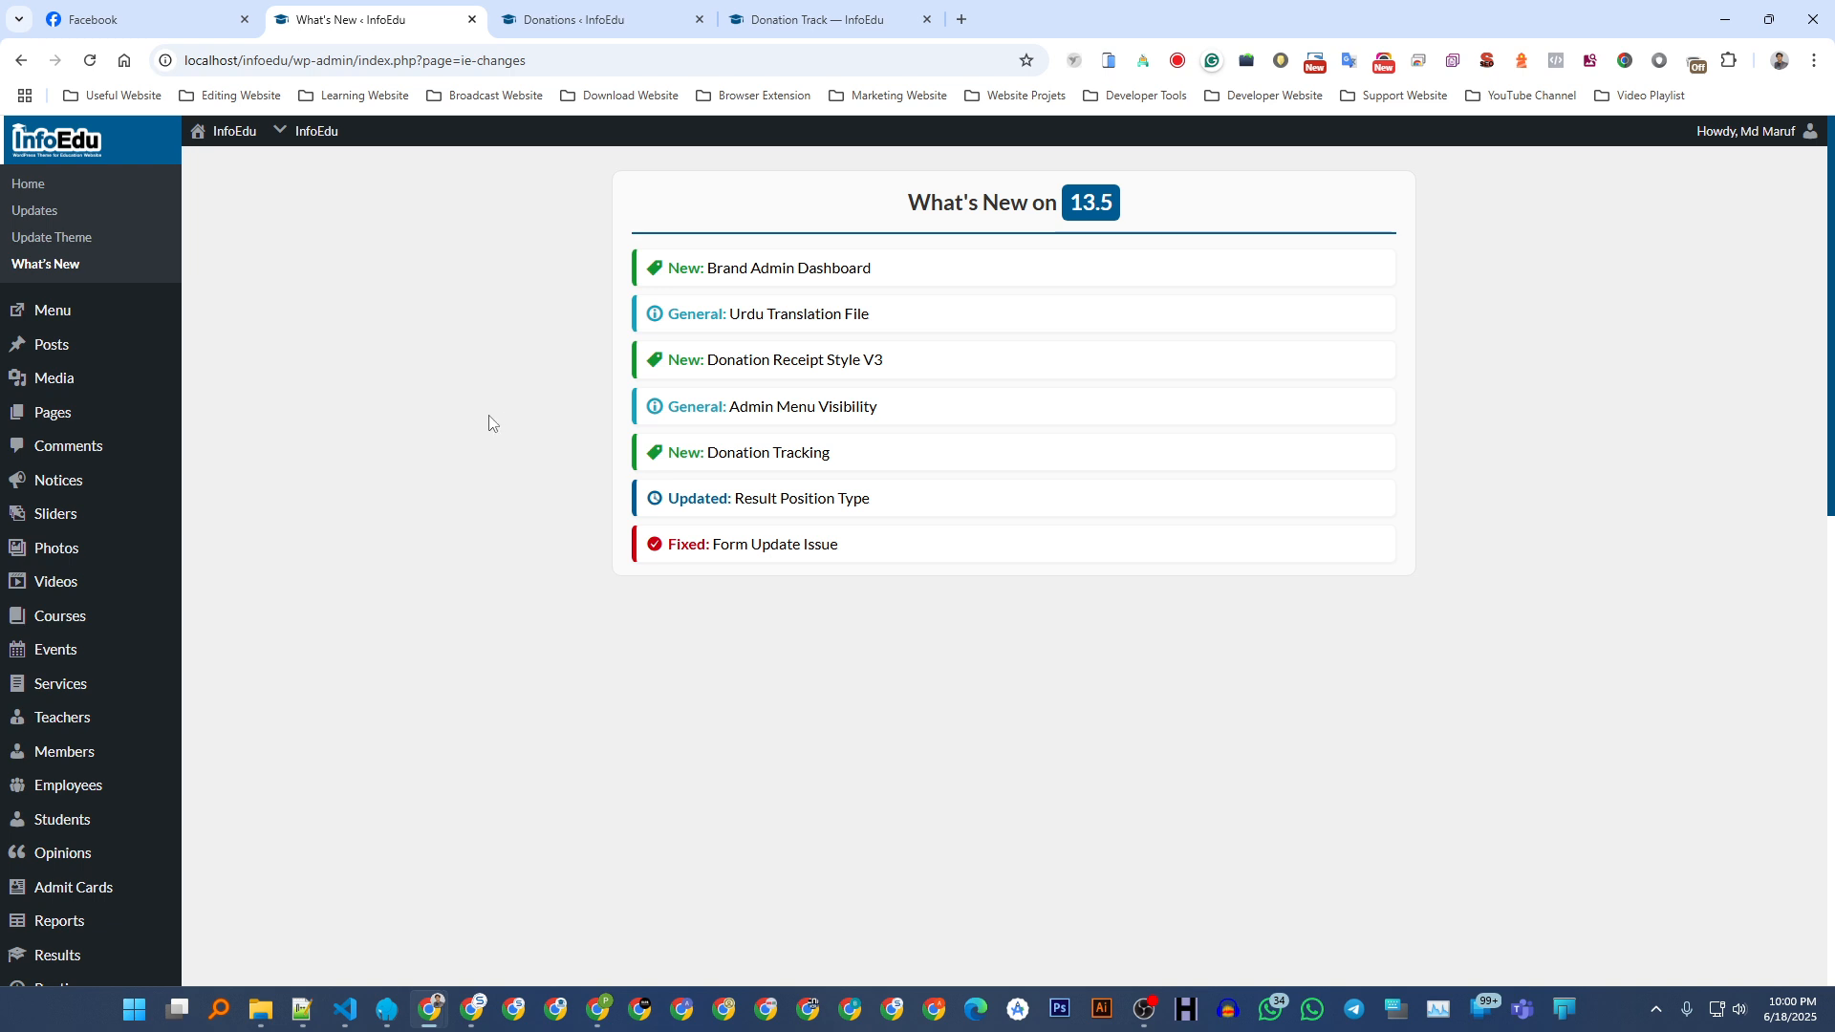
- Open the admin dashboard home and look over its overview widgets
click(91, 155)
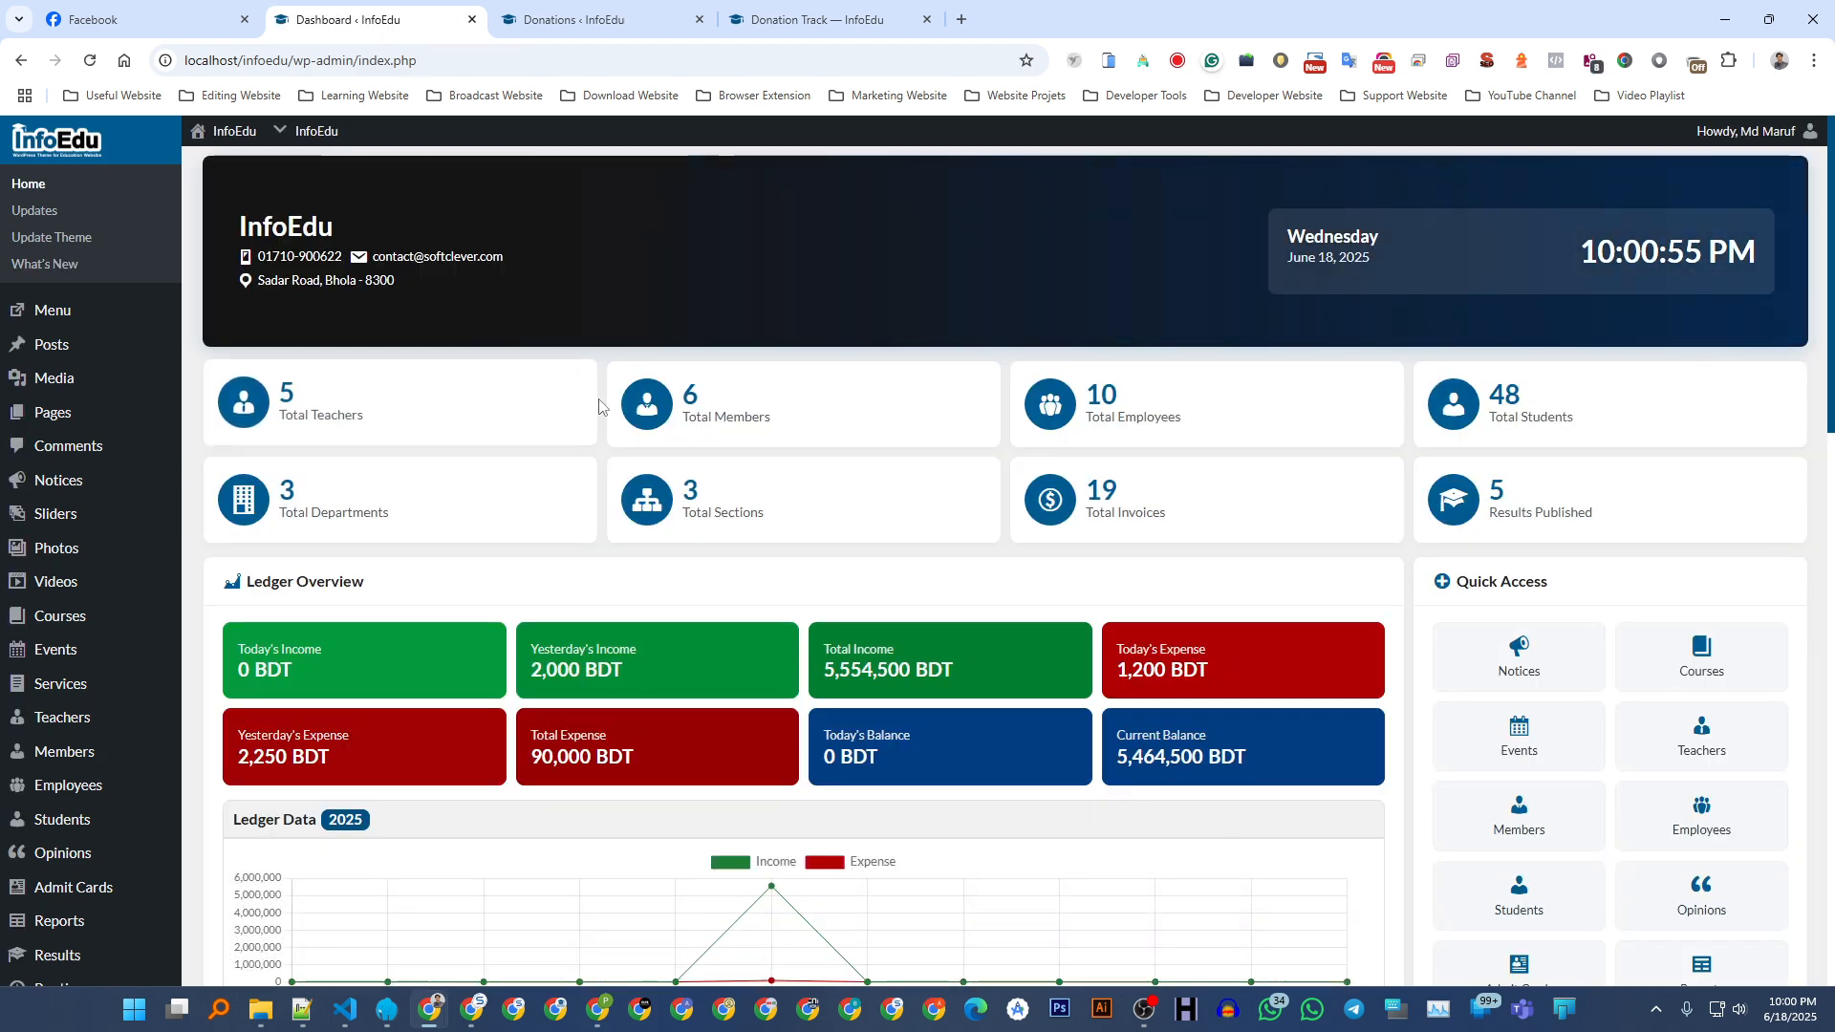
scroll(573, 500, down, 5)
scroll(573, 500, down, 5)
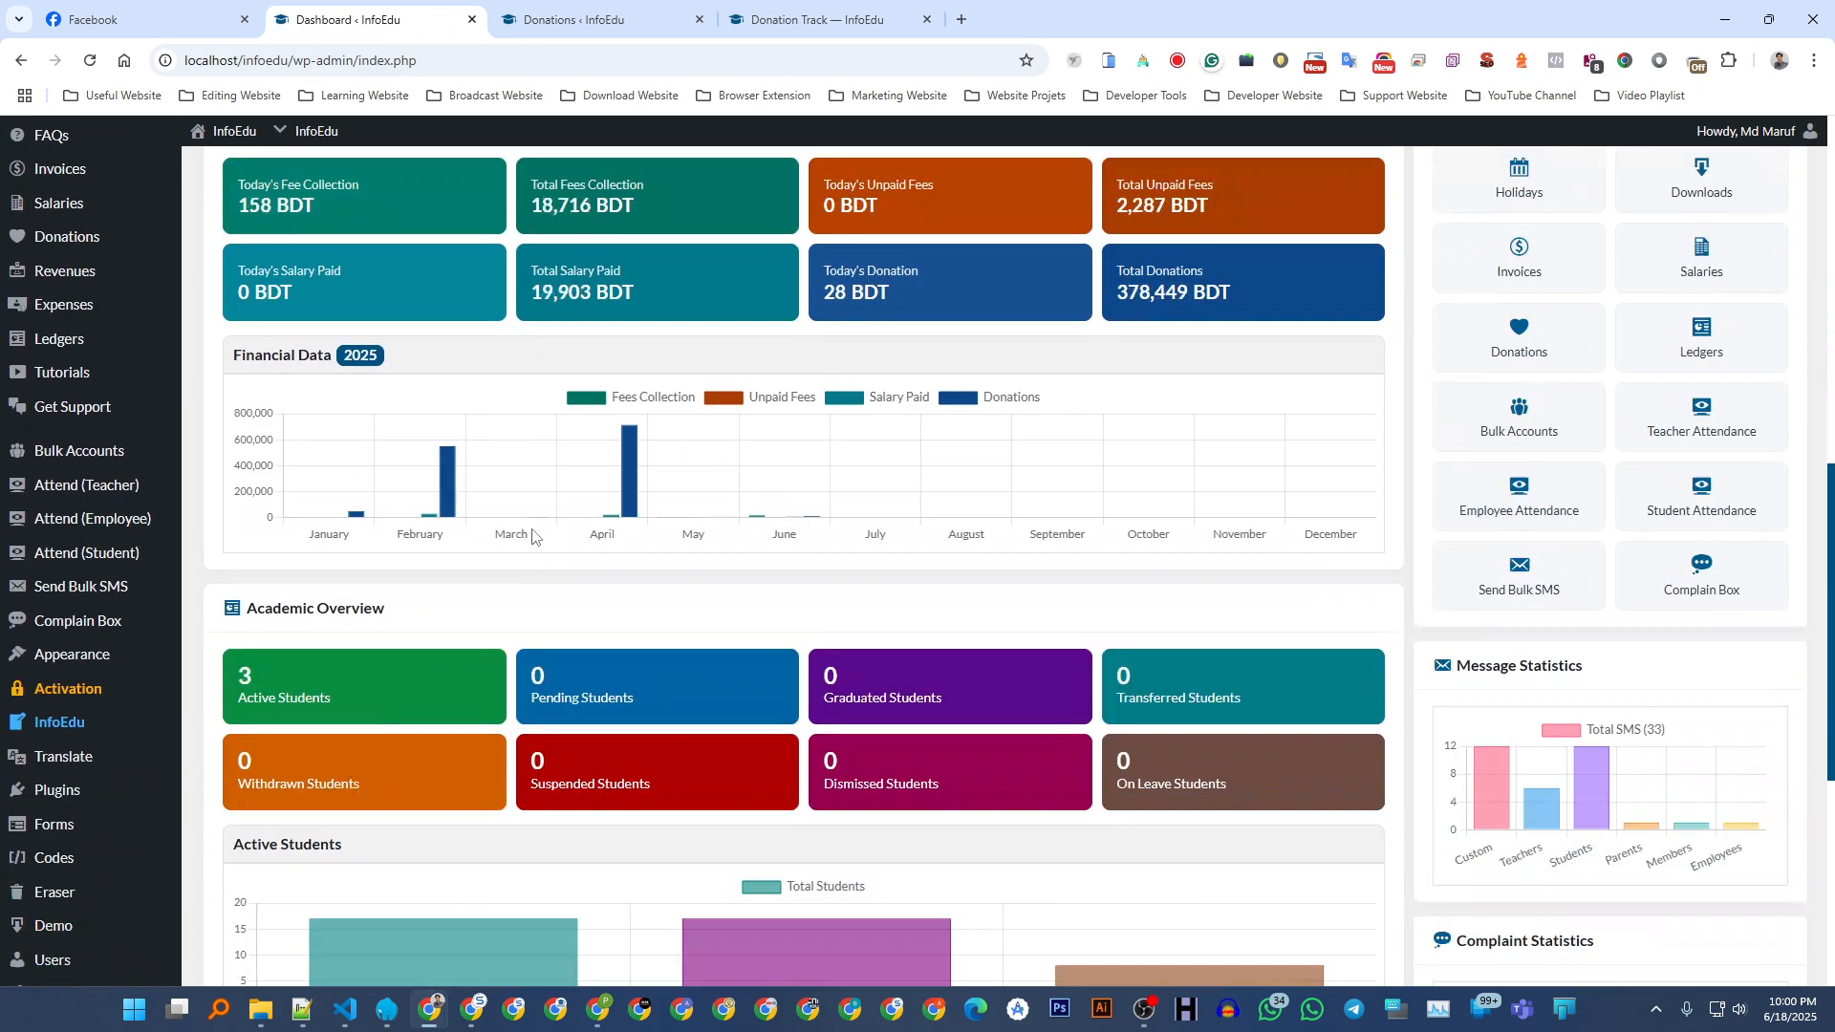
- Open the InfoEdu theme settings at Home - Setup, and bring up the dashboard in the other admin browser tab
click(70, 737)
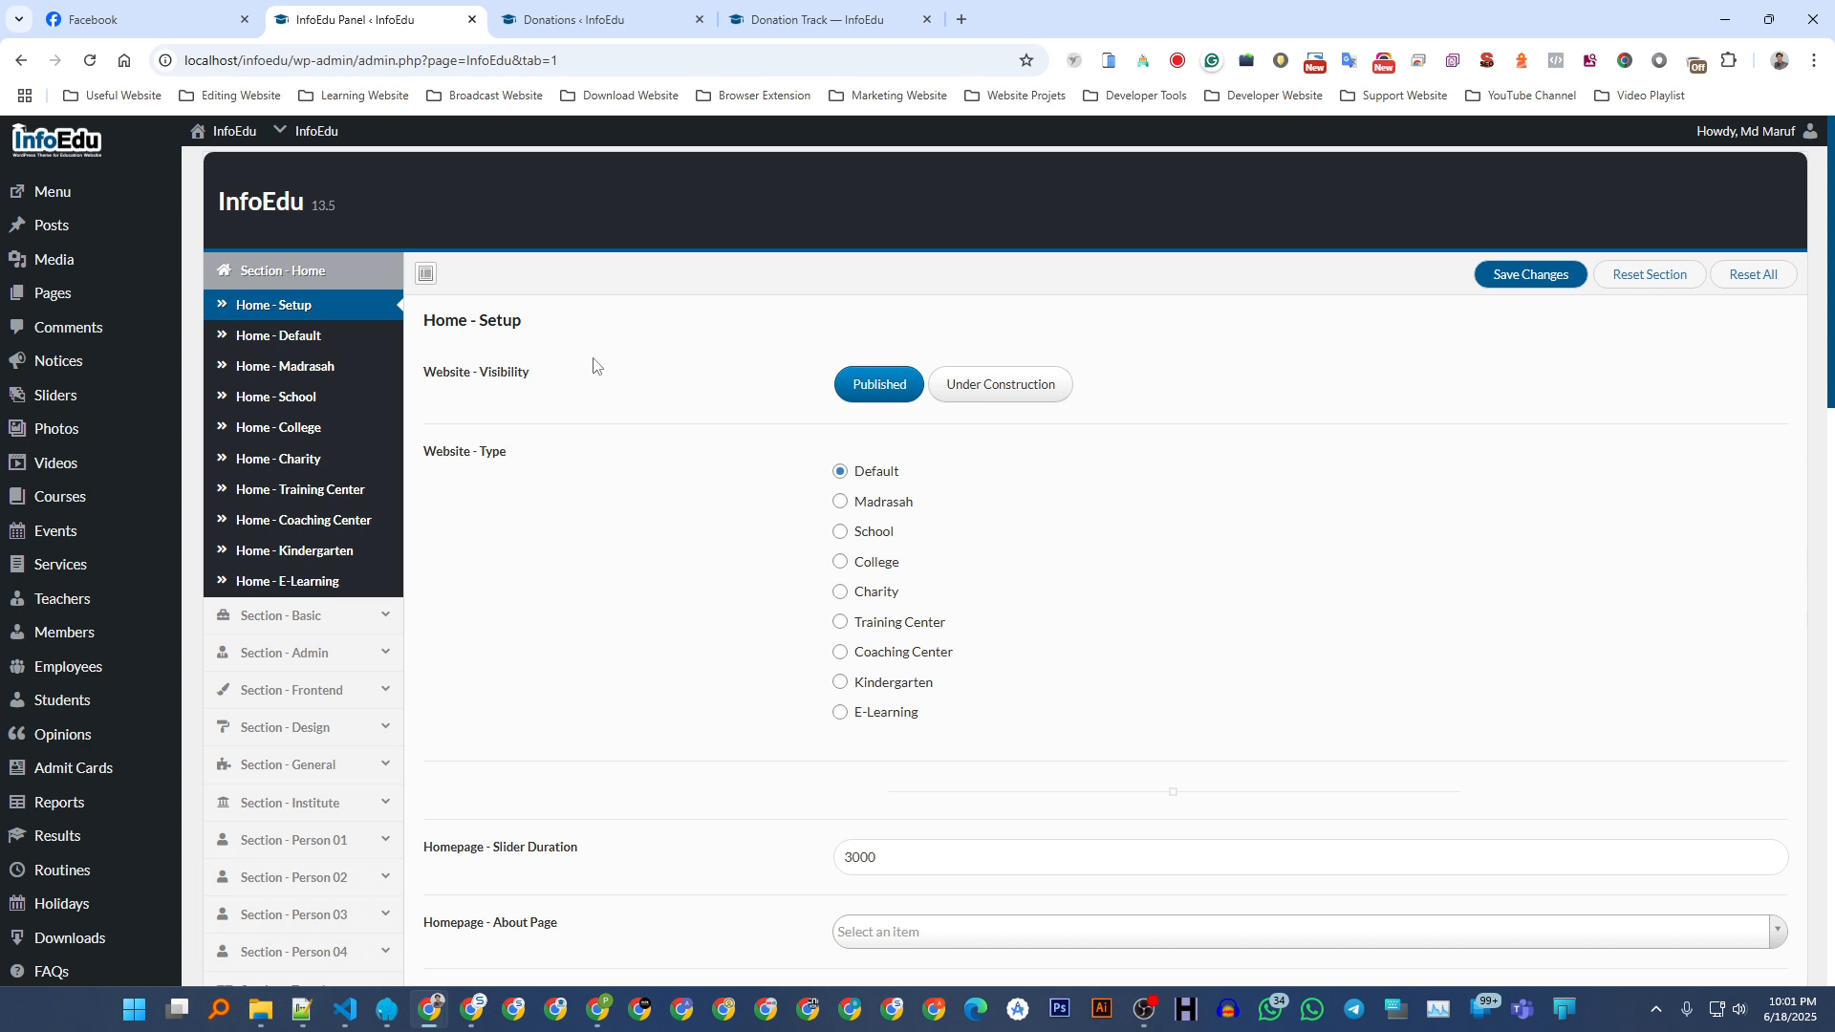
double_click(460, 318)
double_click(499, 320)
click(615, 328)
click(573, 19)
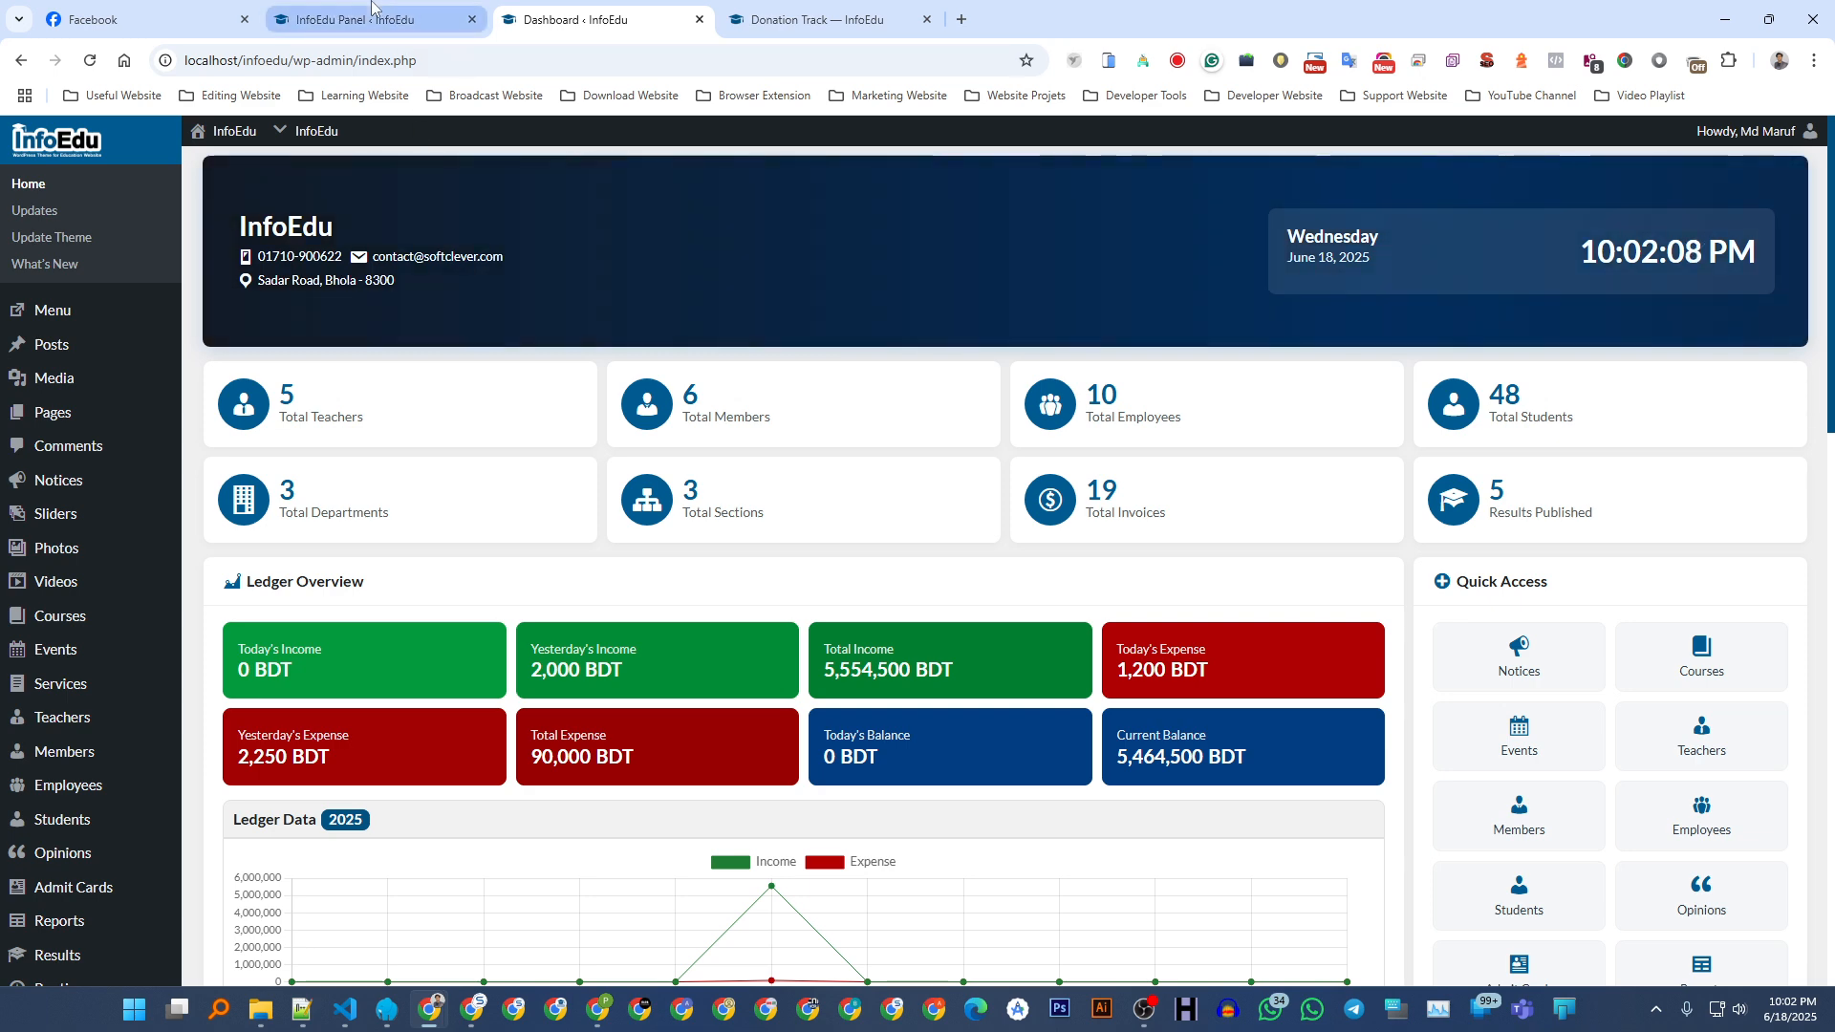
- Go back to the InfoEdu theme settings and look over the list of available sections
click(377, 27)
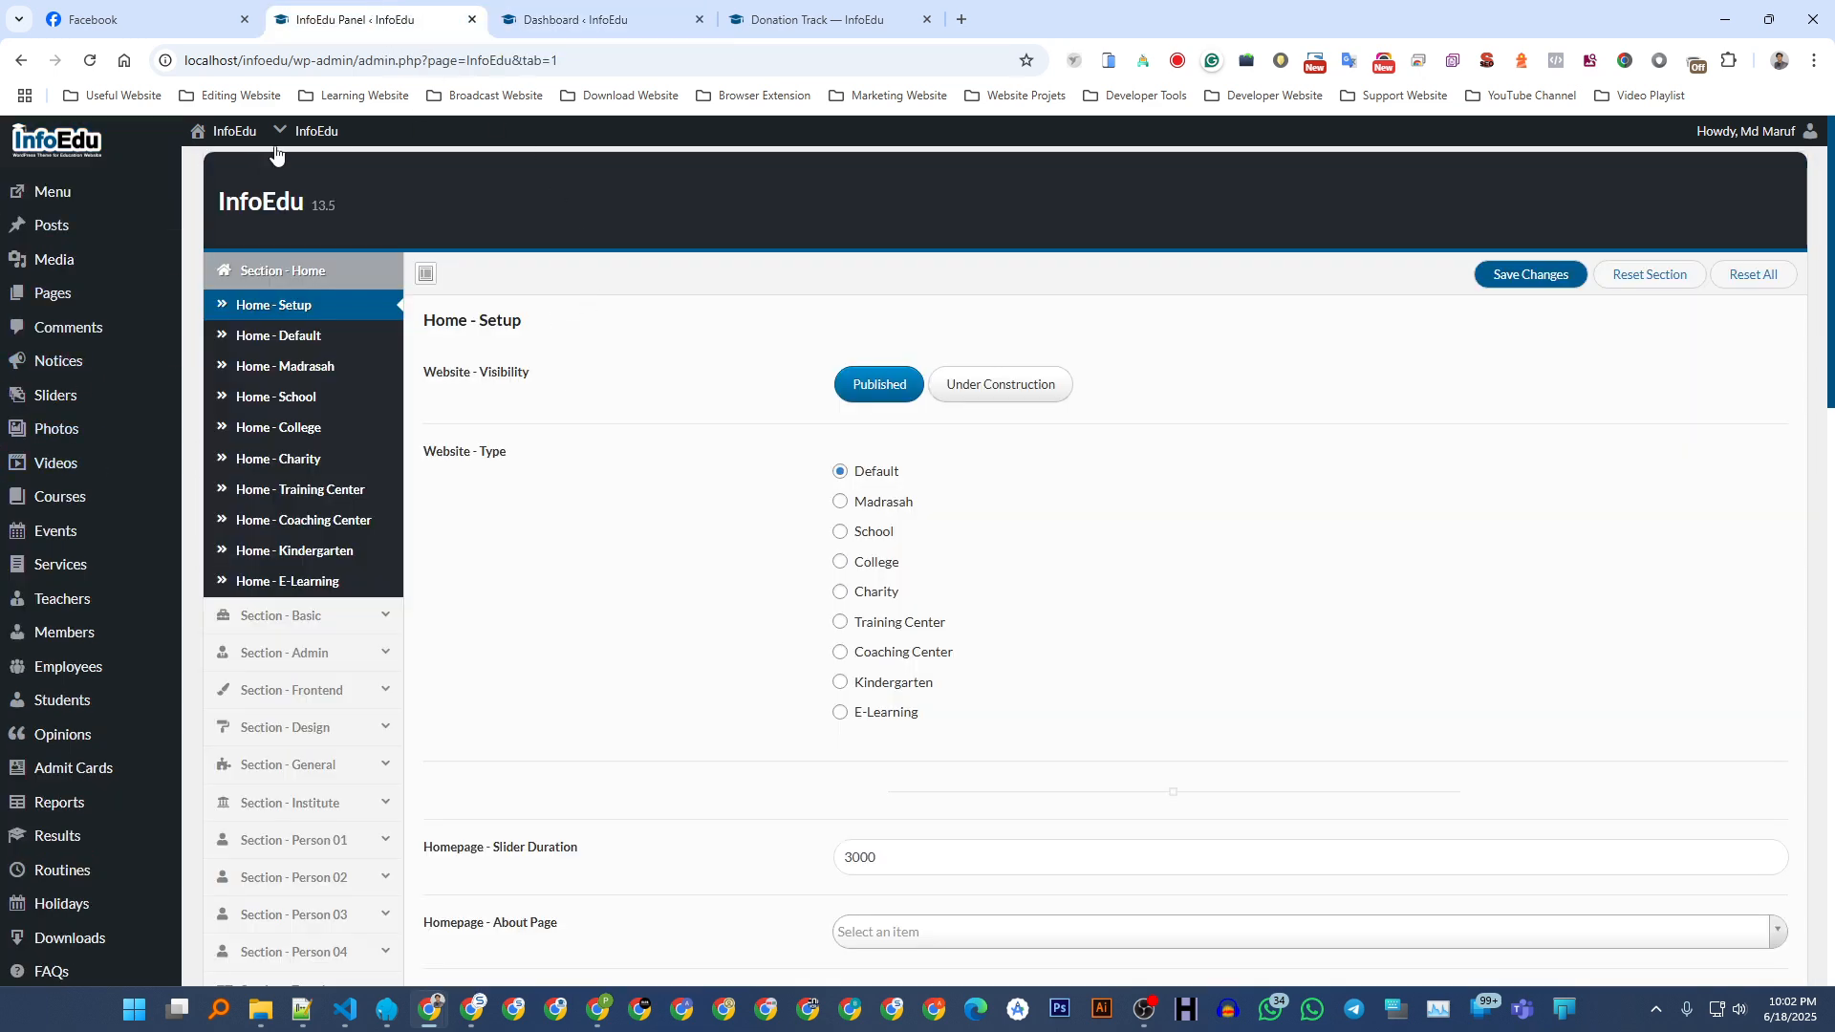
scroll(66, 595, down, 1)
scroll(66, 594, down, 10)
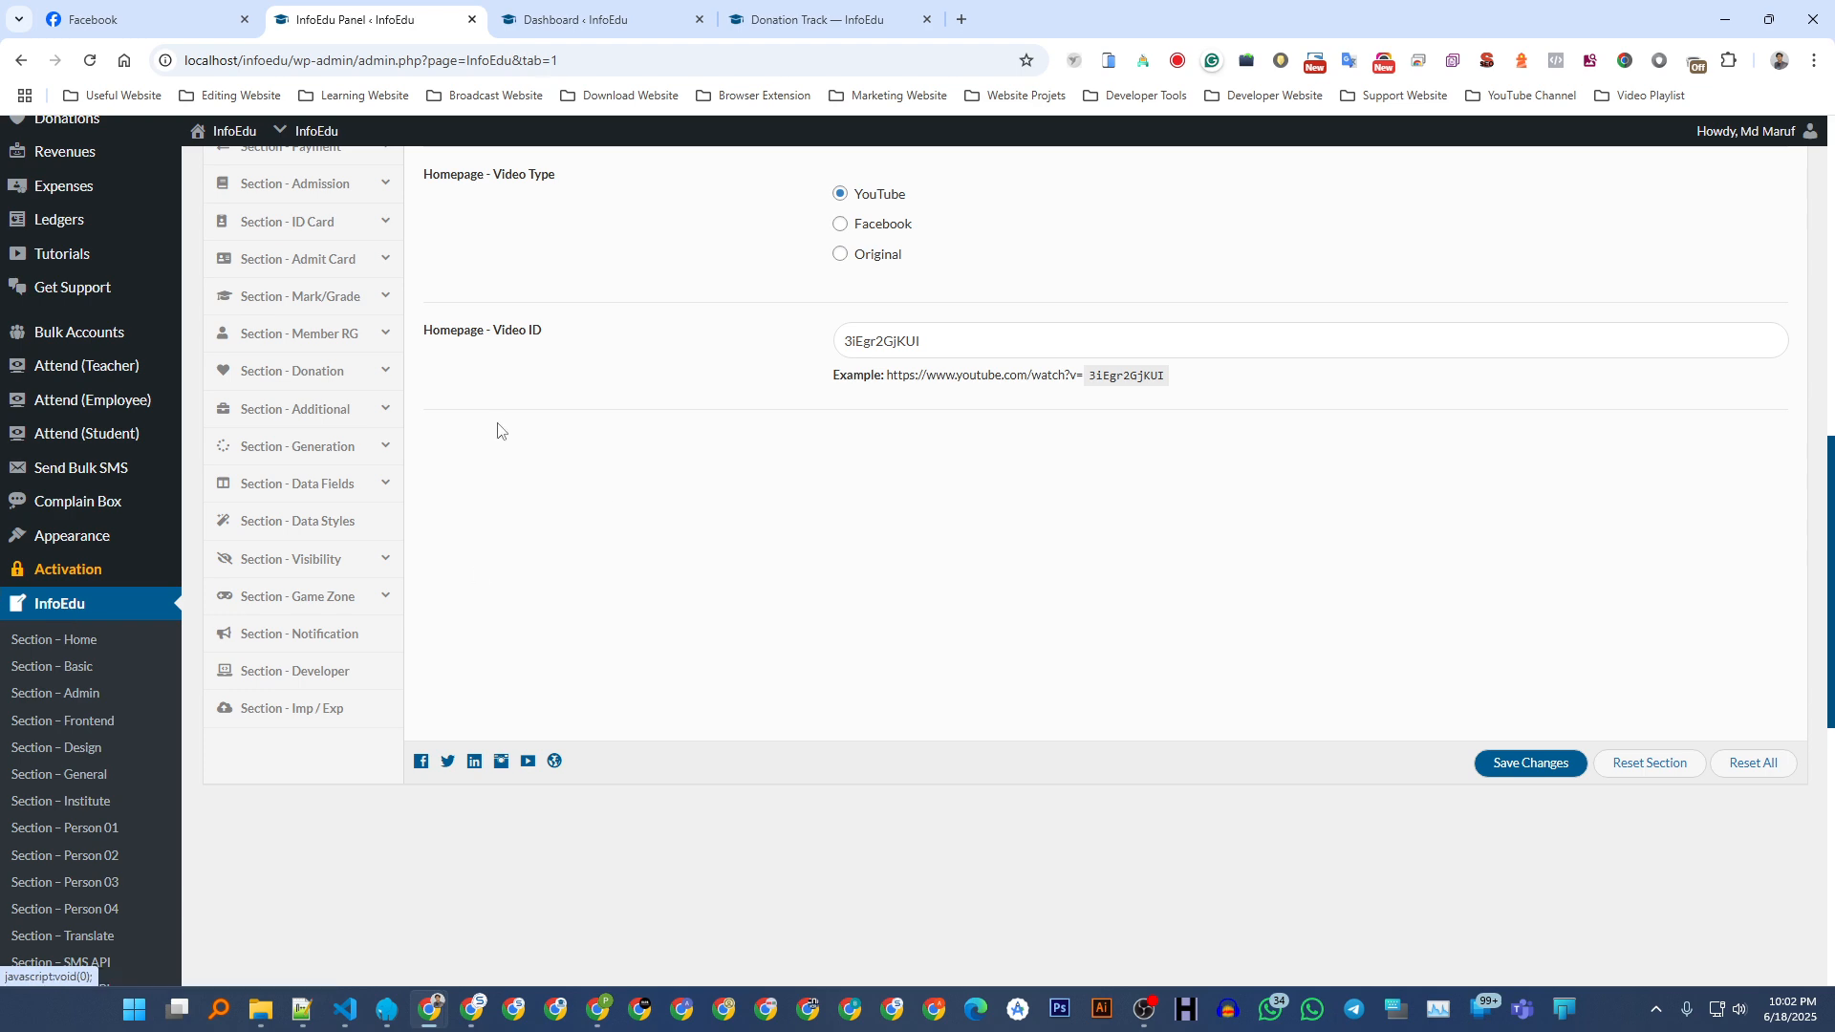
scroll(510, 432, up, 1)
scroll(499, 520, up, 9)
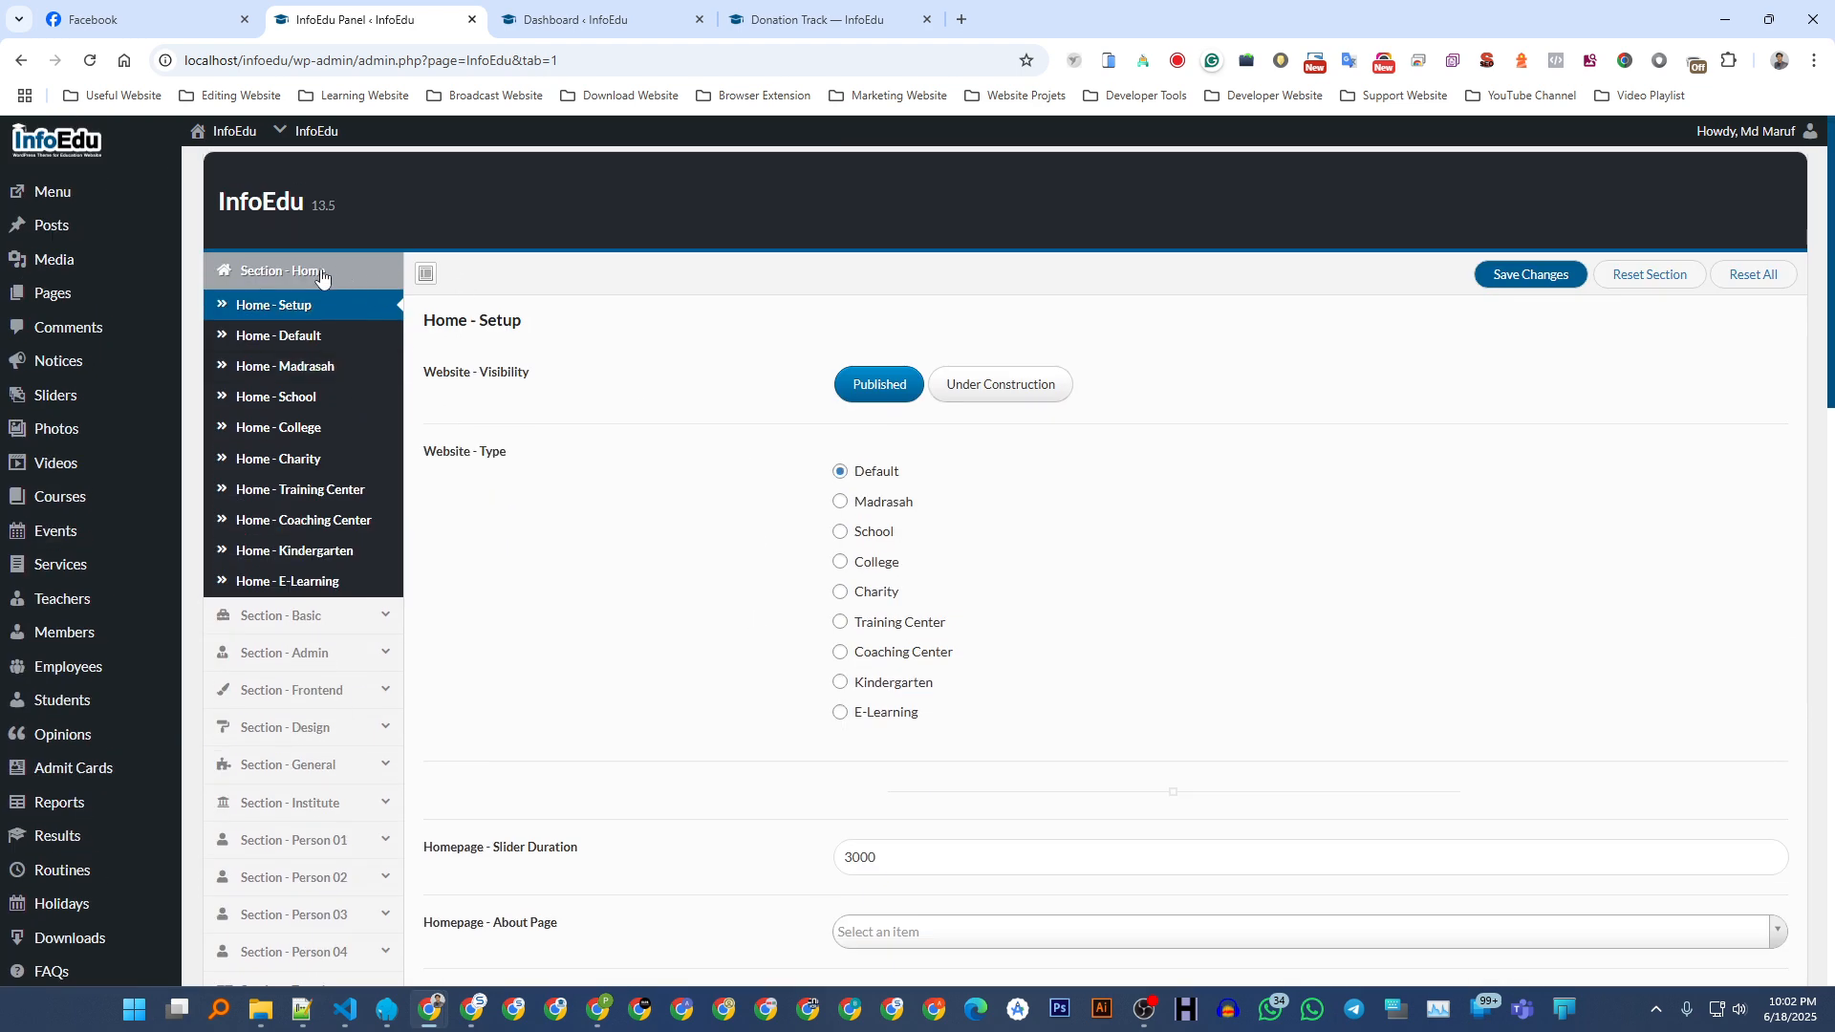
- Set the Admin - Home Style to Style V1 in the Admin section and save the changes
click(282, 656)
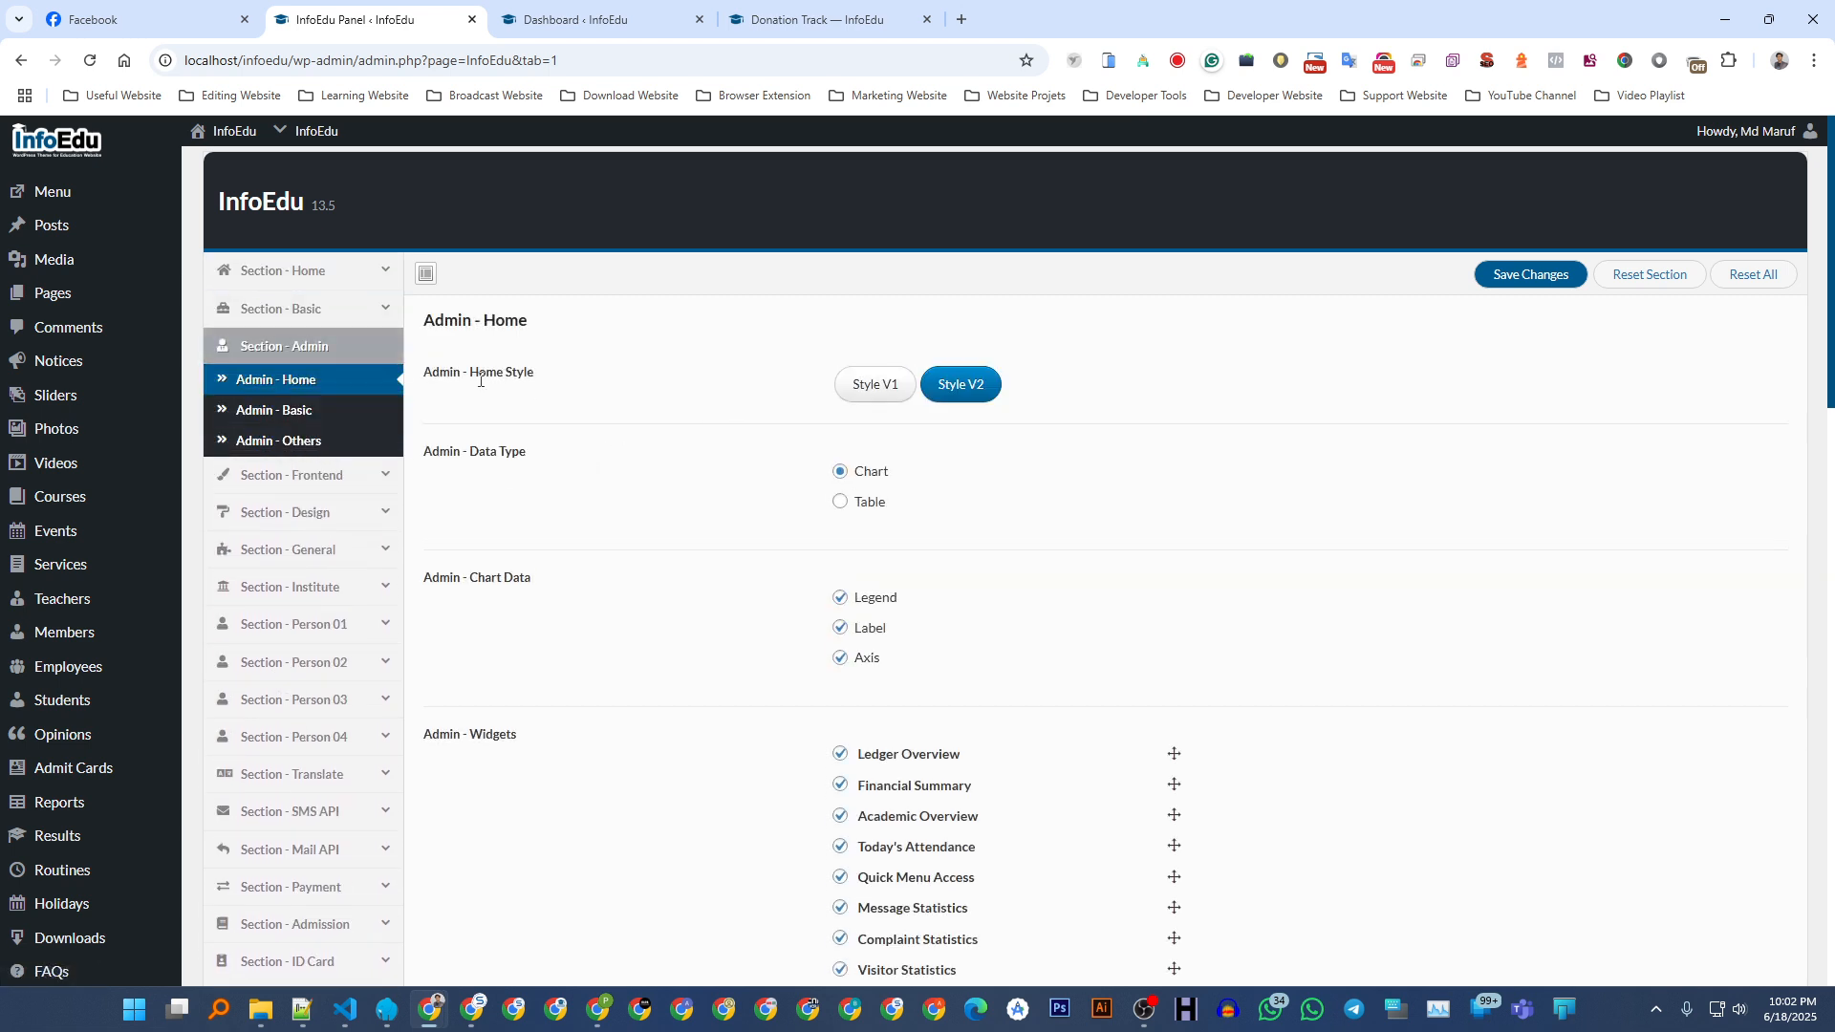
click(868, 386)
click(1514, 275)
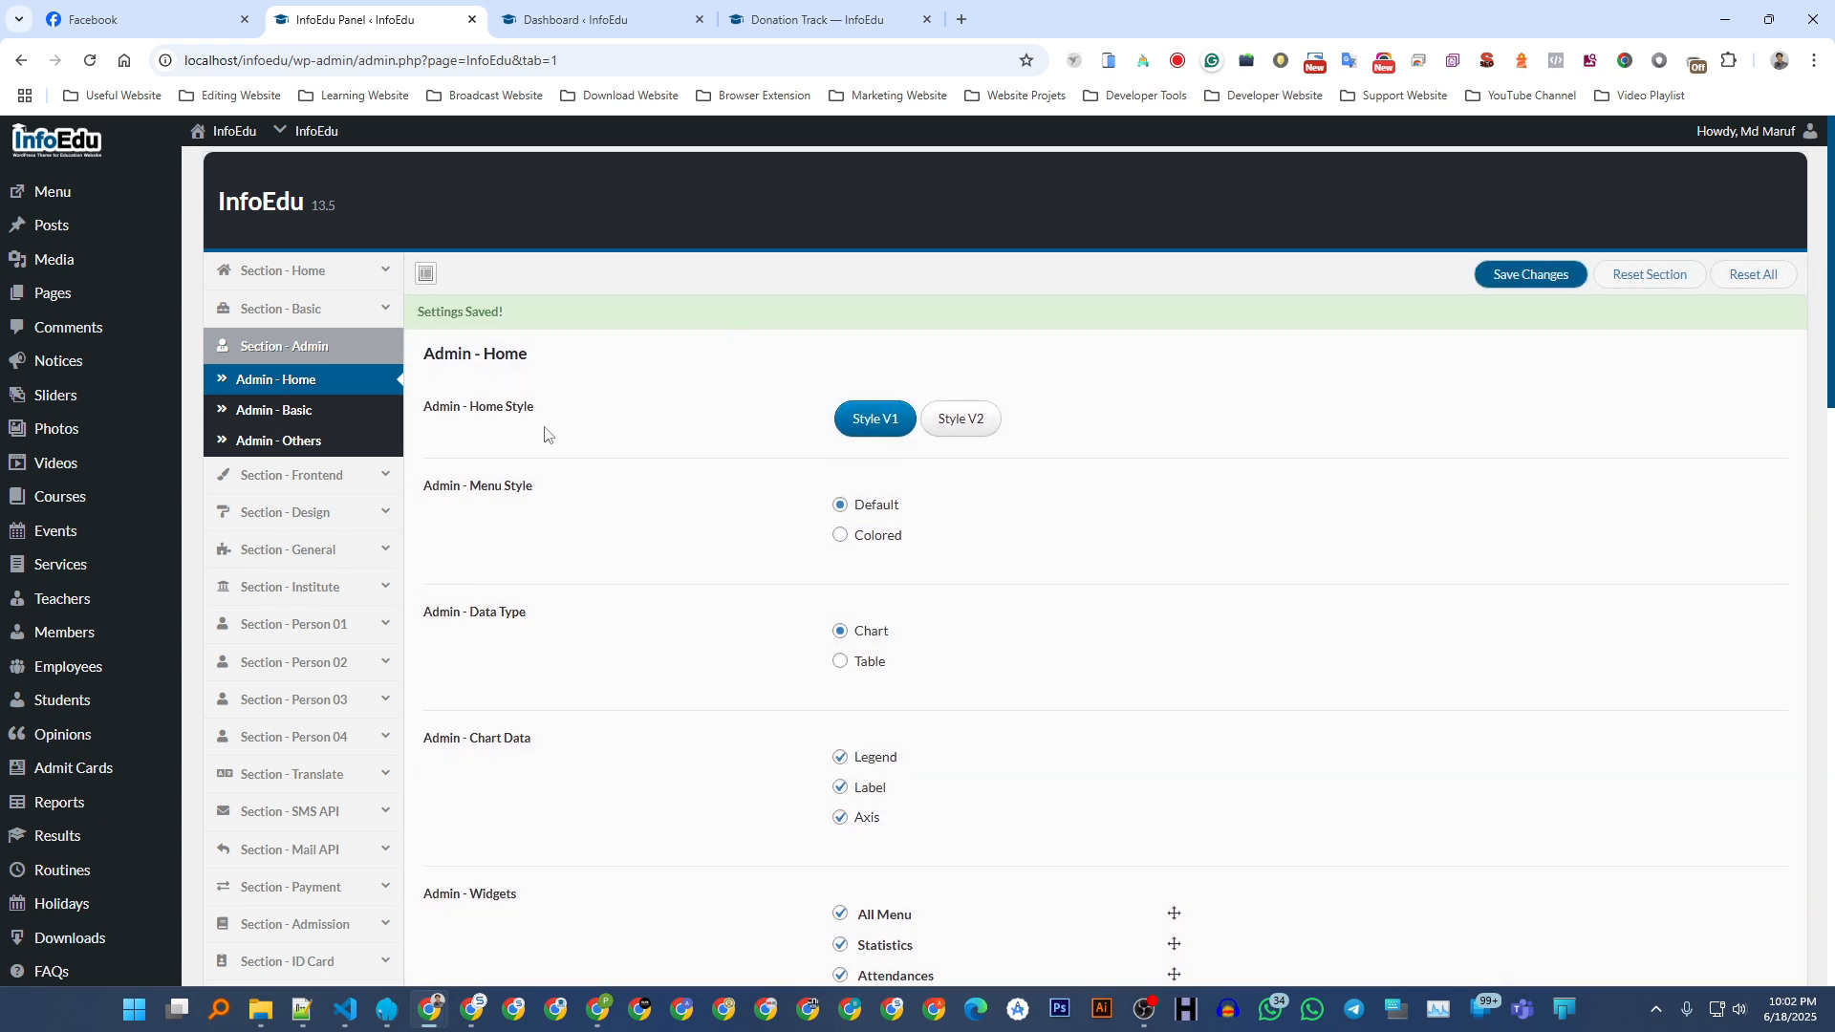
- Reload the dashboard and examine the Style V1 layout, including its menu tiles, statistics, attendances and accounts
click(597, 19)
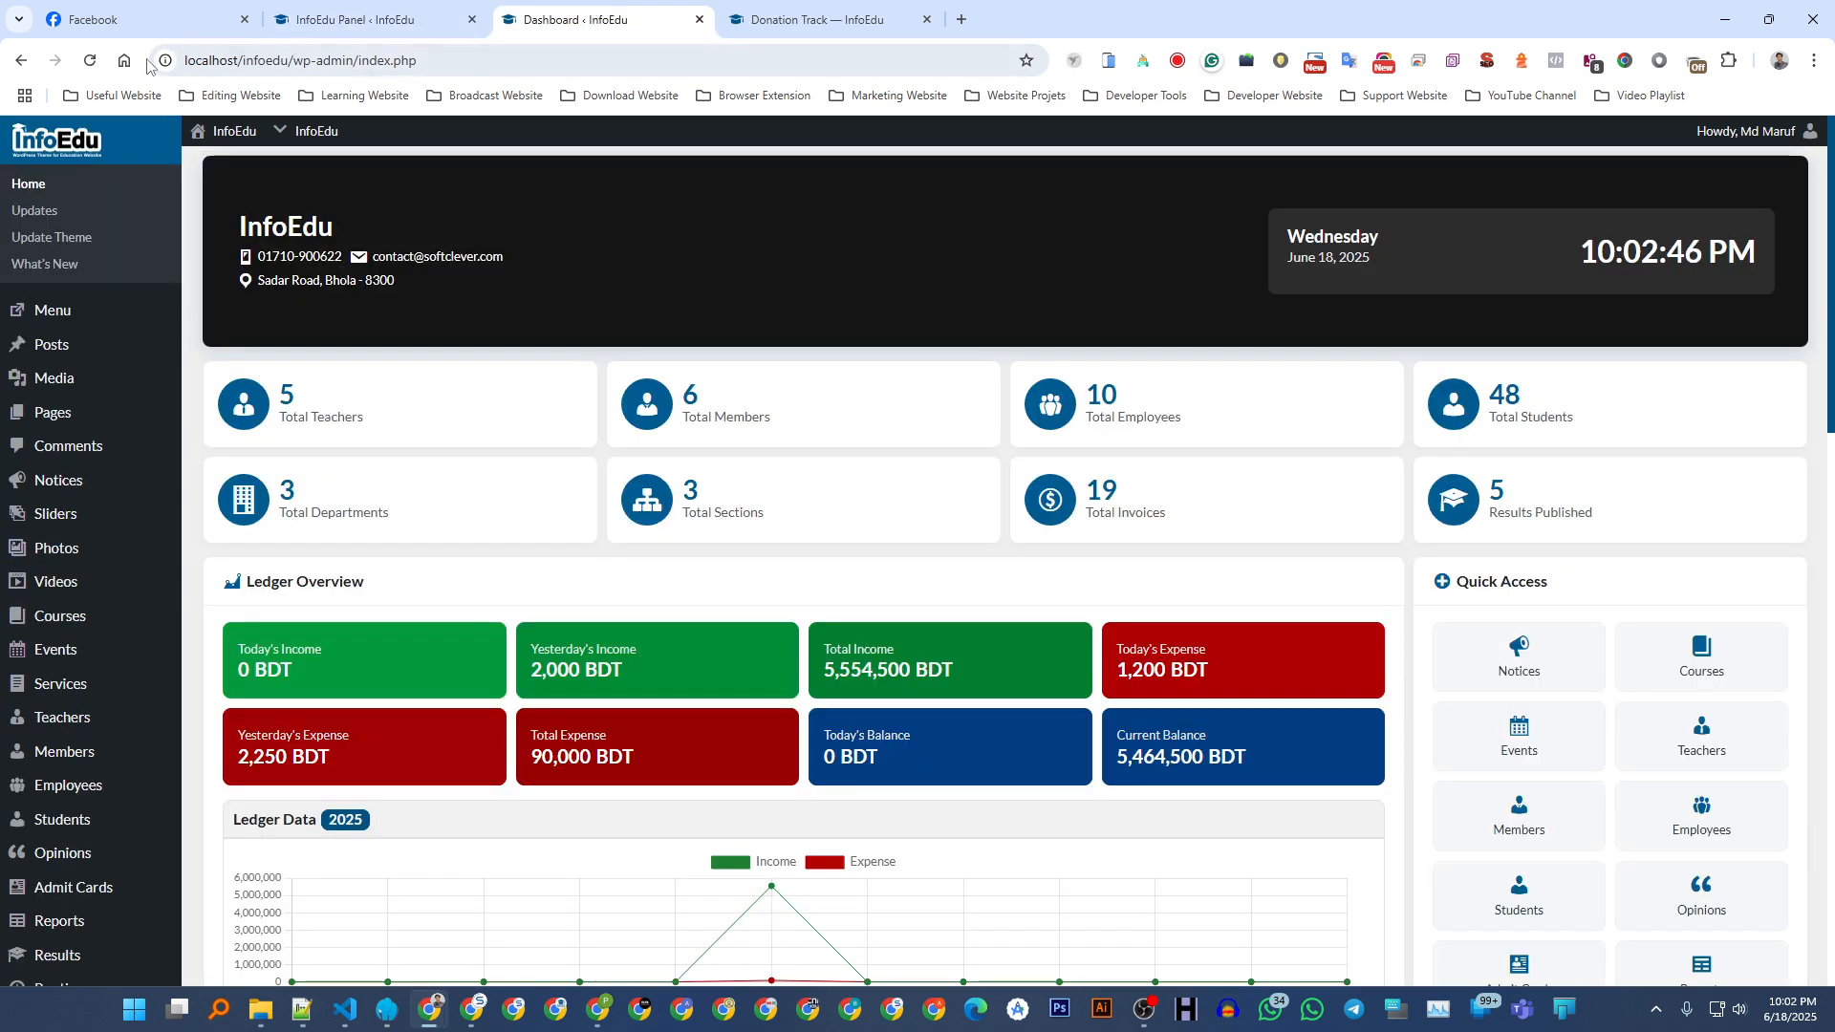
click(90, 61)
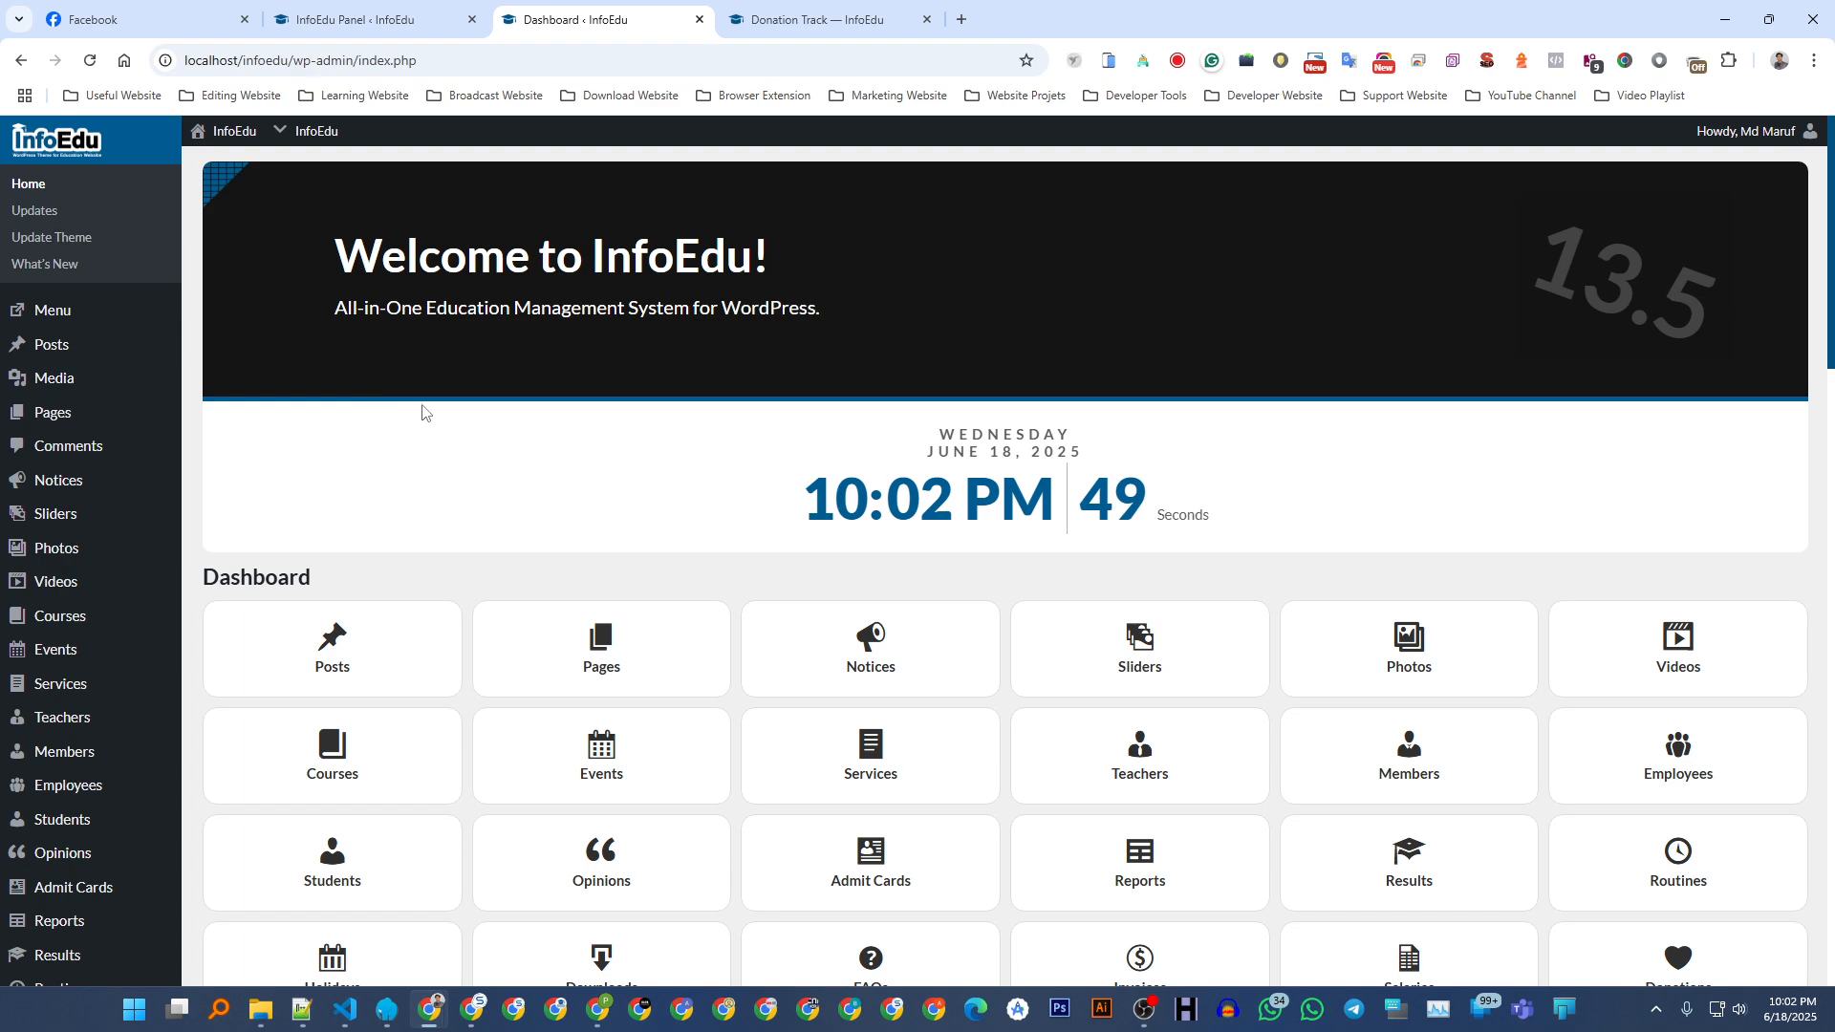
scroll(790, 382, down, 5)
scroll(790, 381, down, 18)
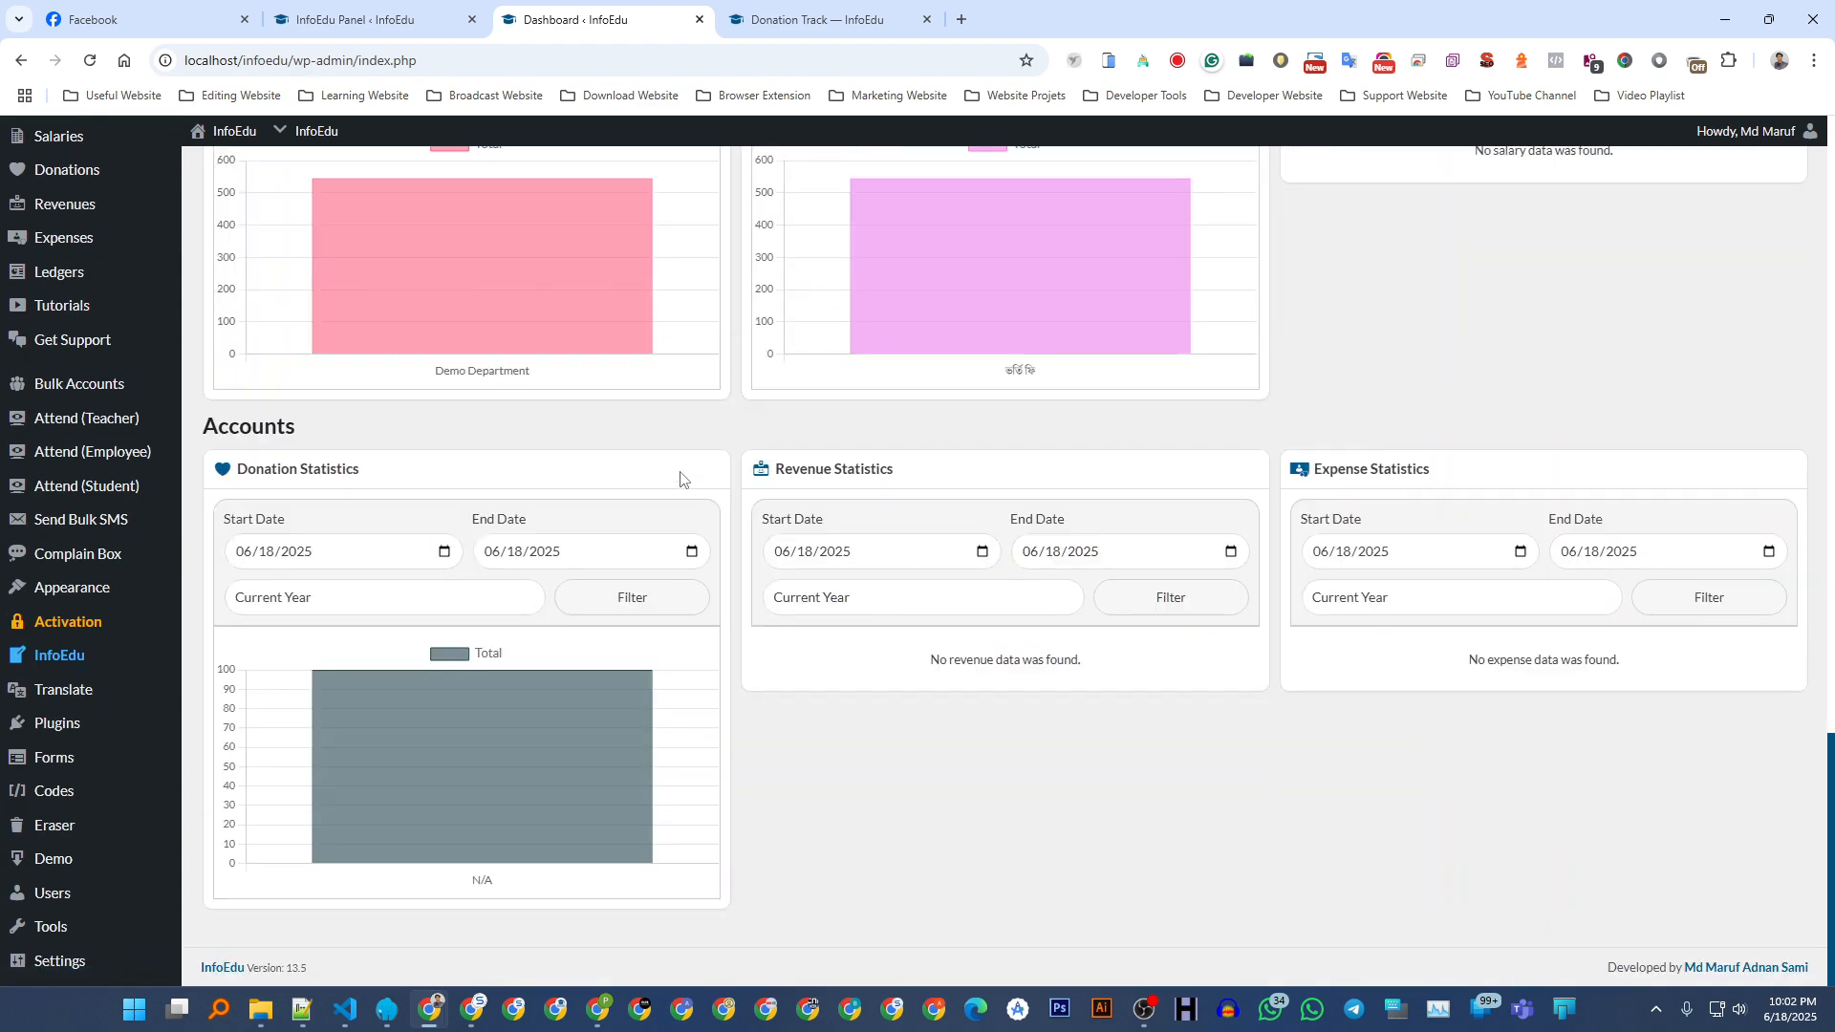
scroll(680, 478, up, 12)
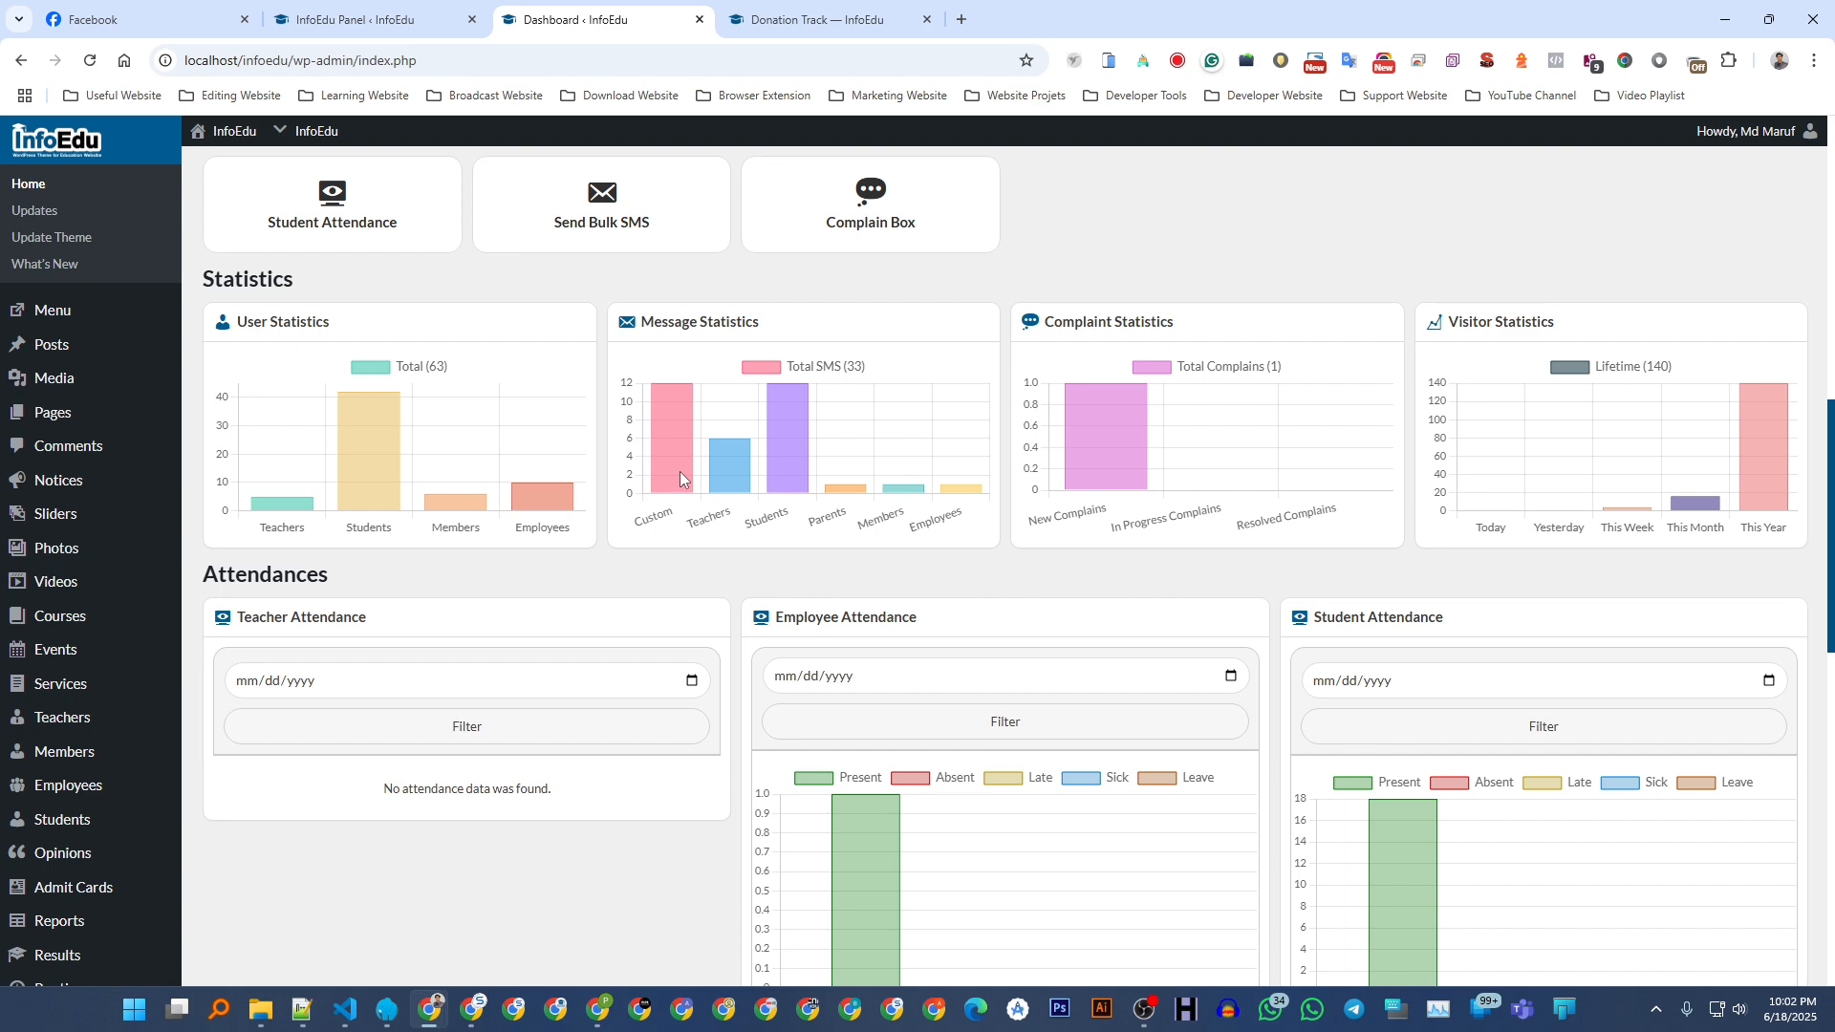
scroll(680, 478, up, 8)
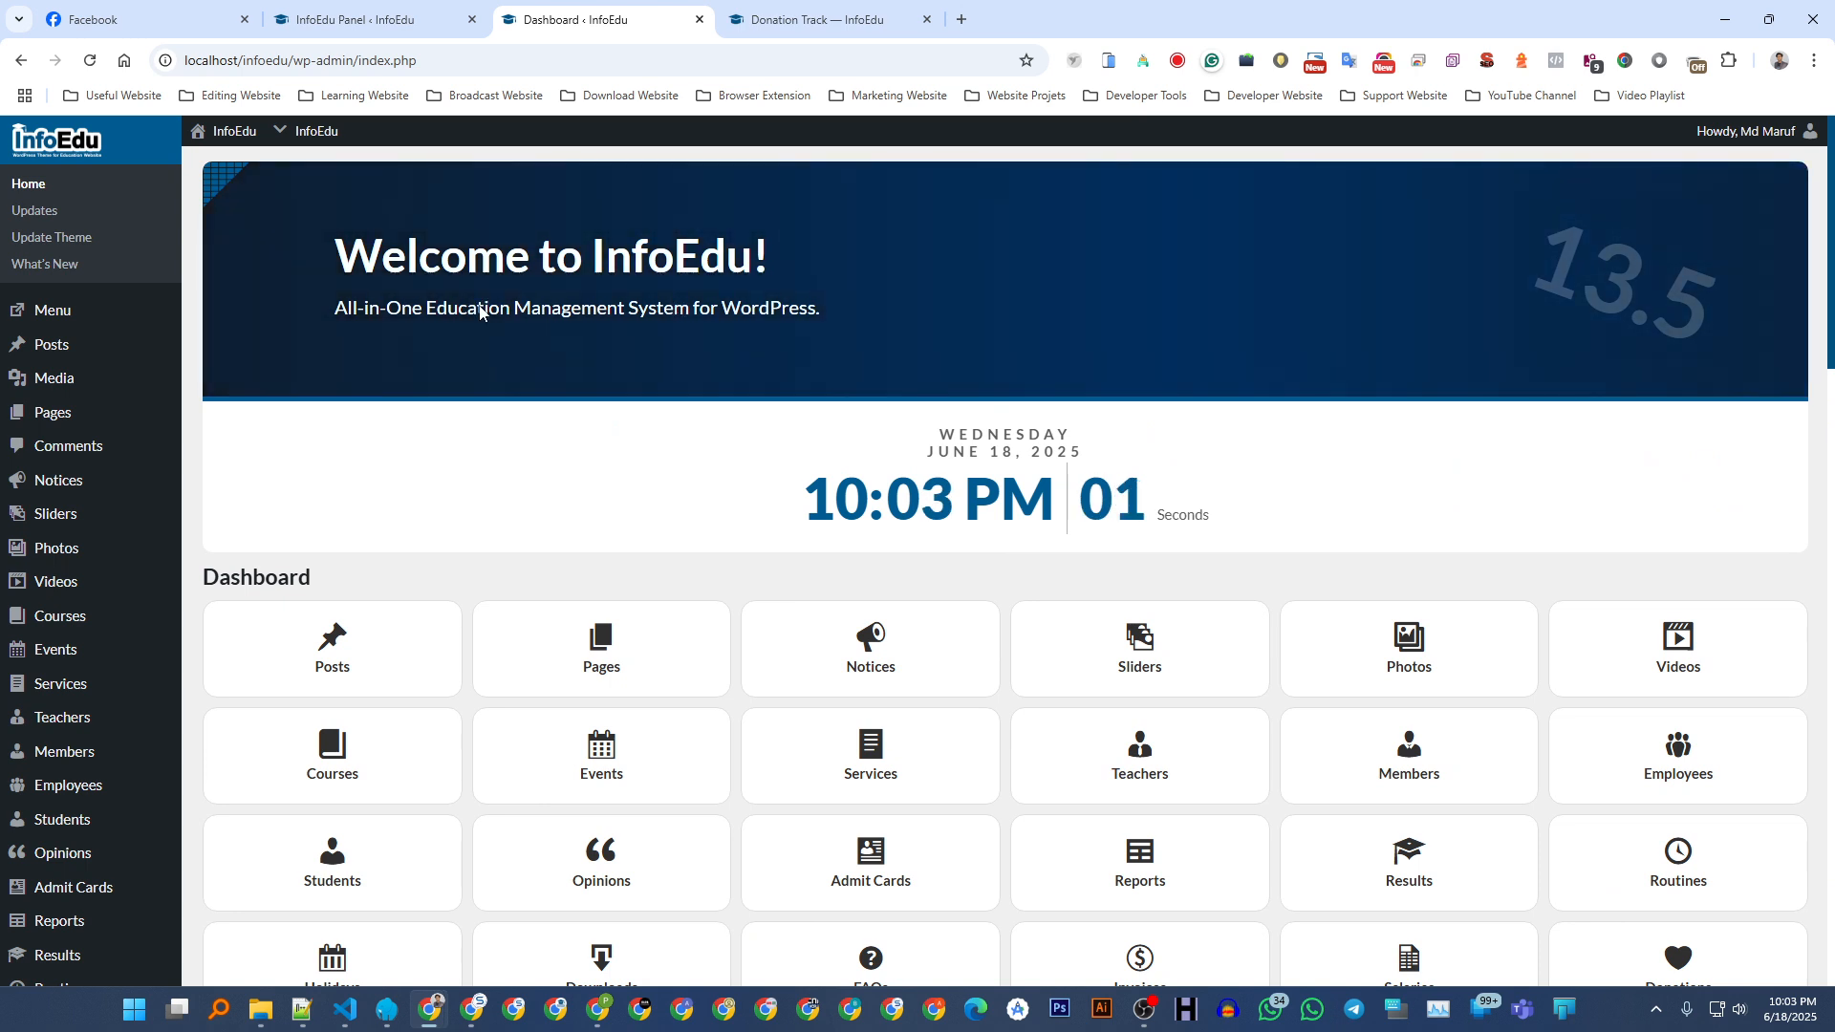
- Compare the dashboard with the Admin - Home settings, set the home style to Style V2 and save the changes
click(369, 12)
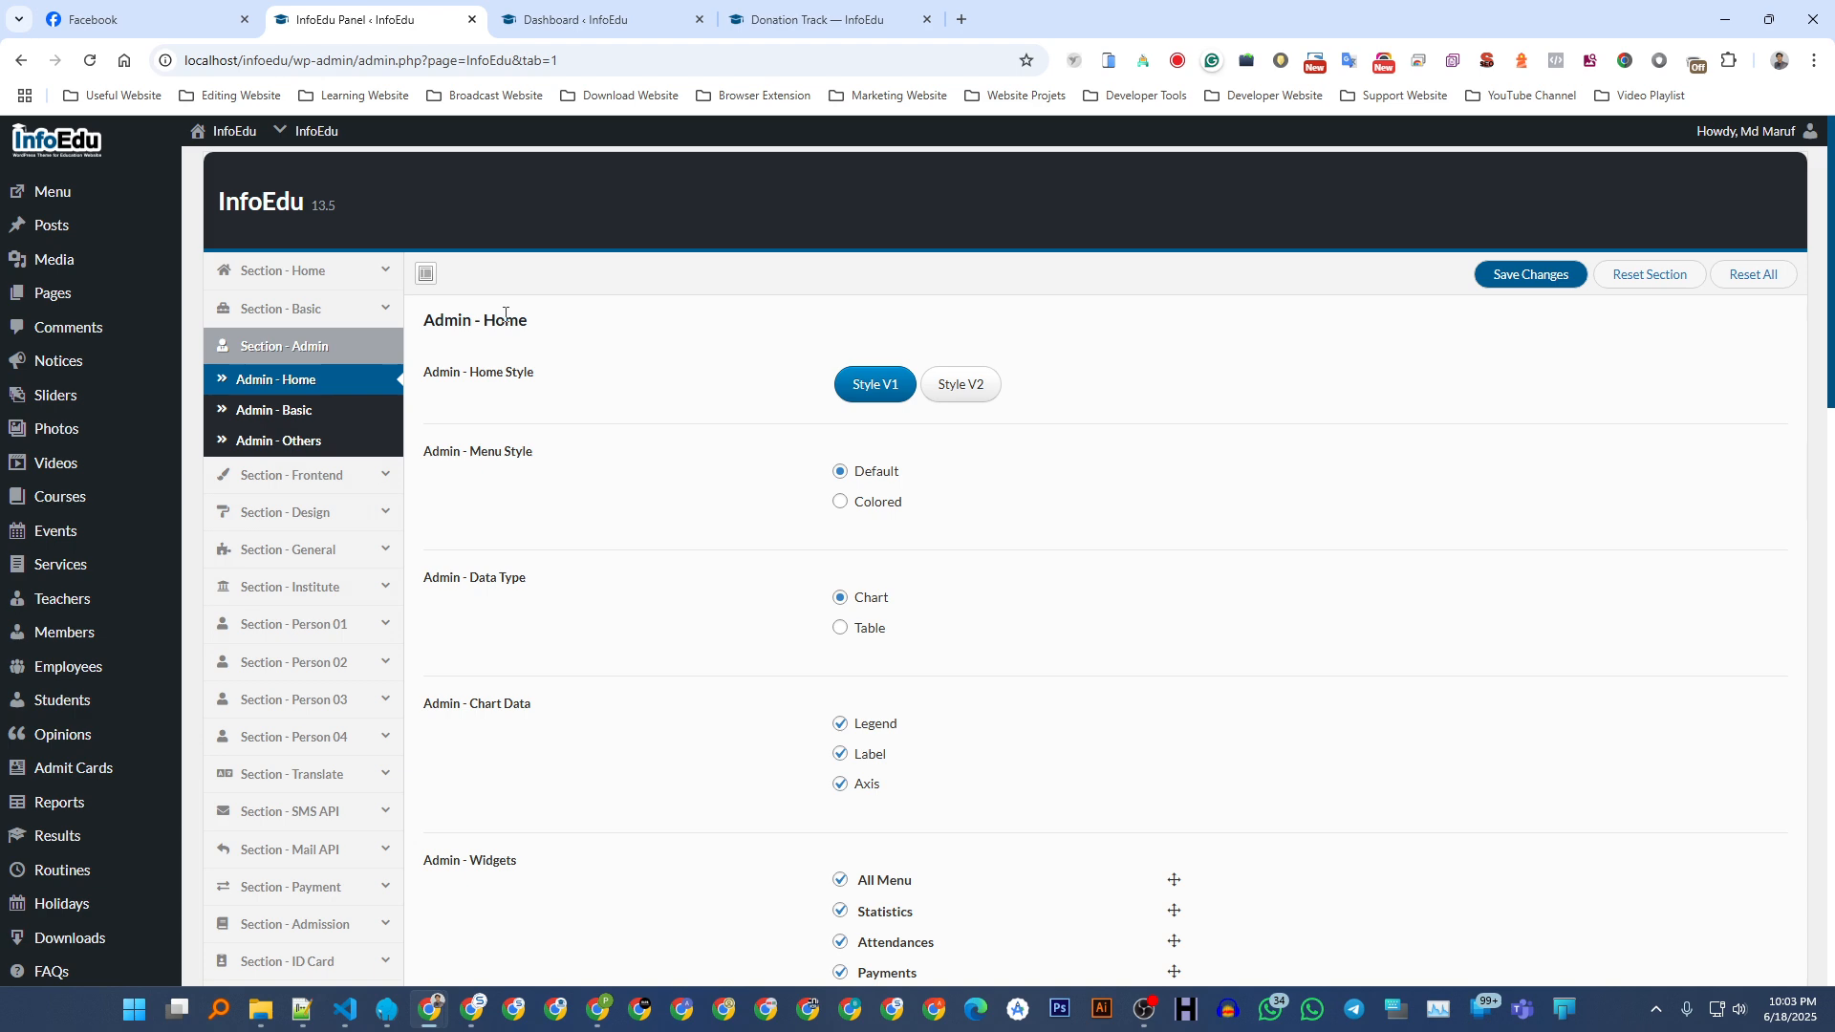
click(578, 17)
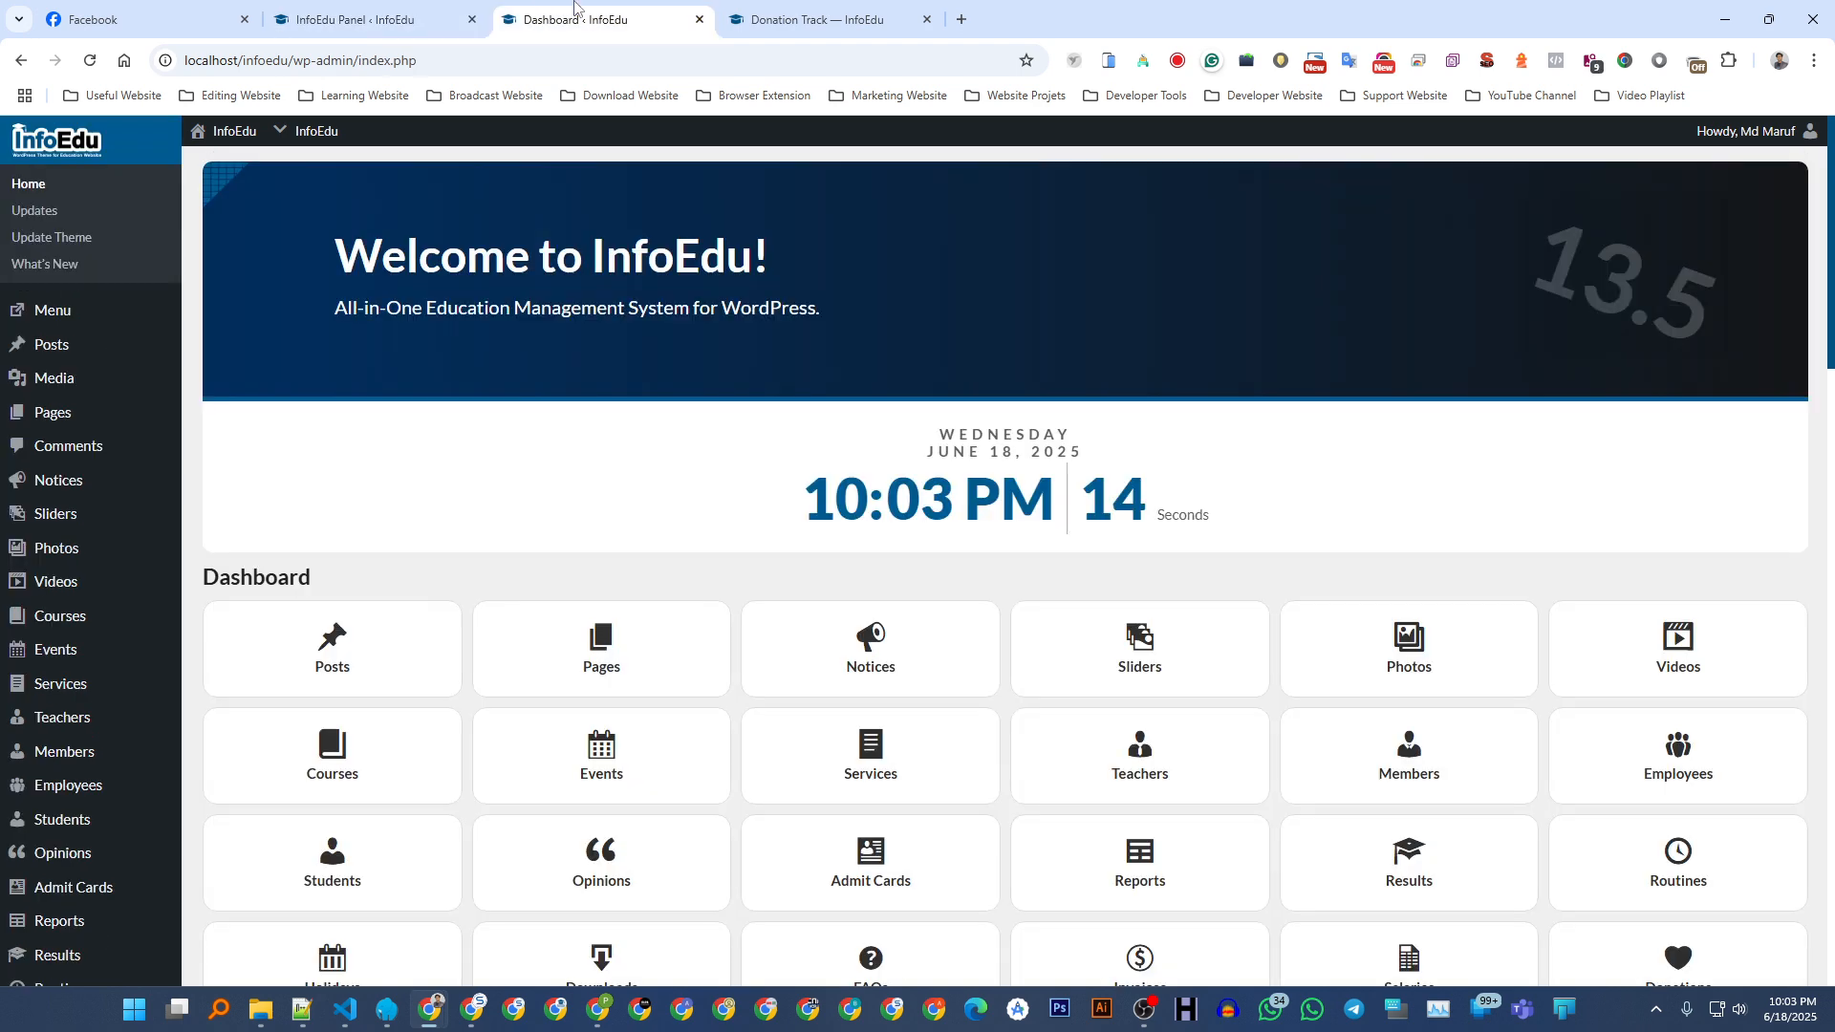
click(363, 19)
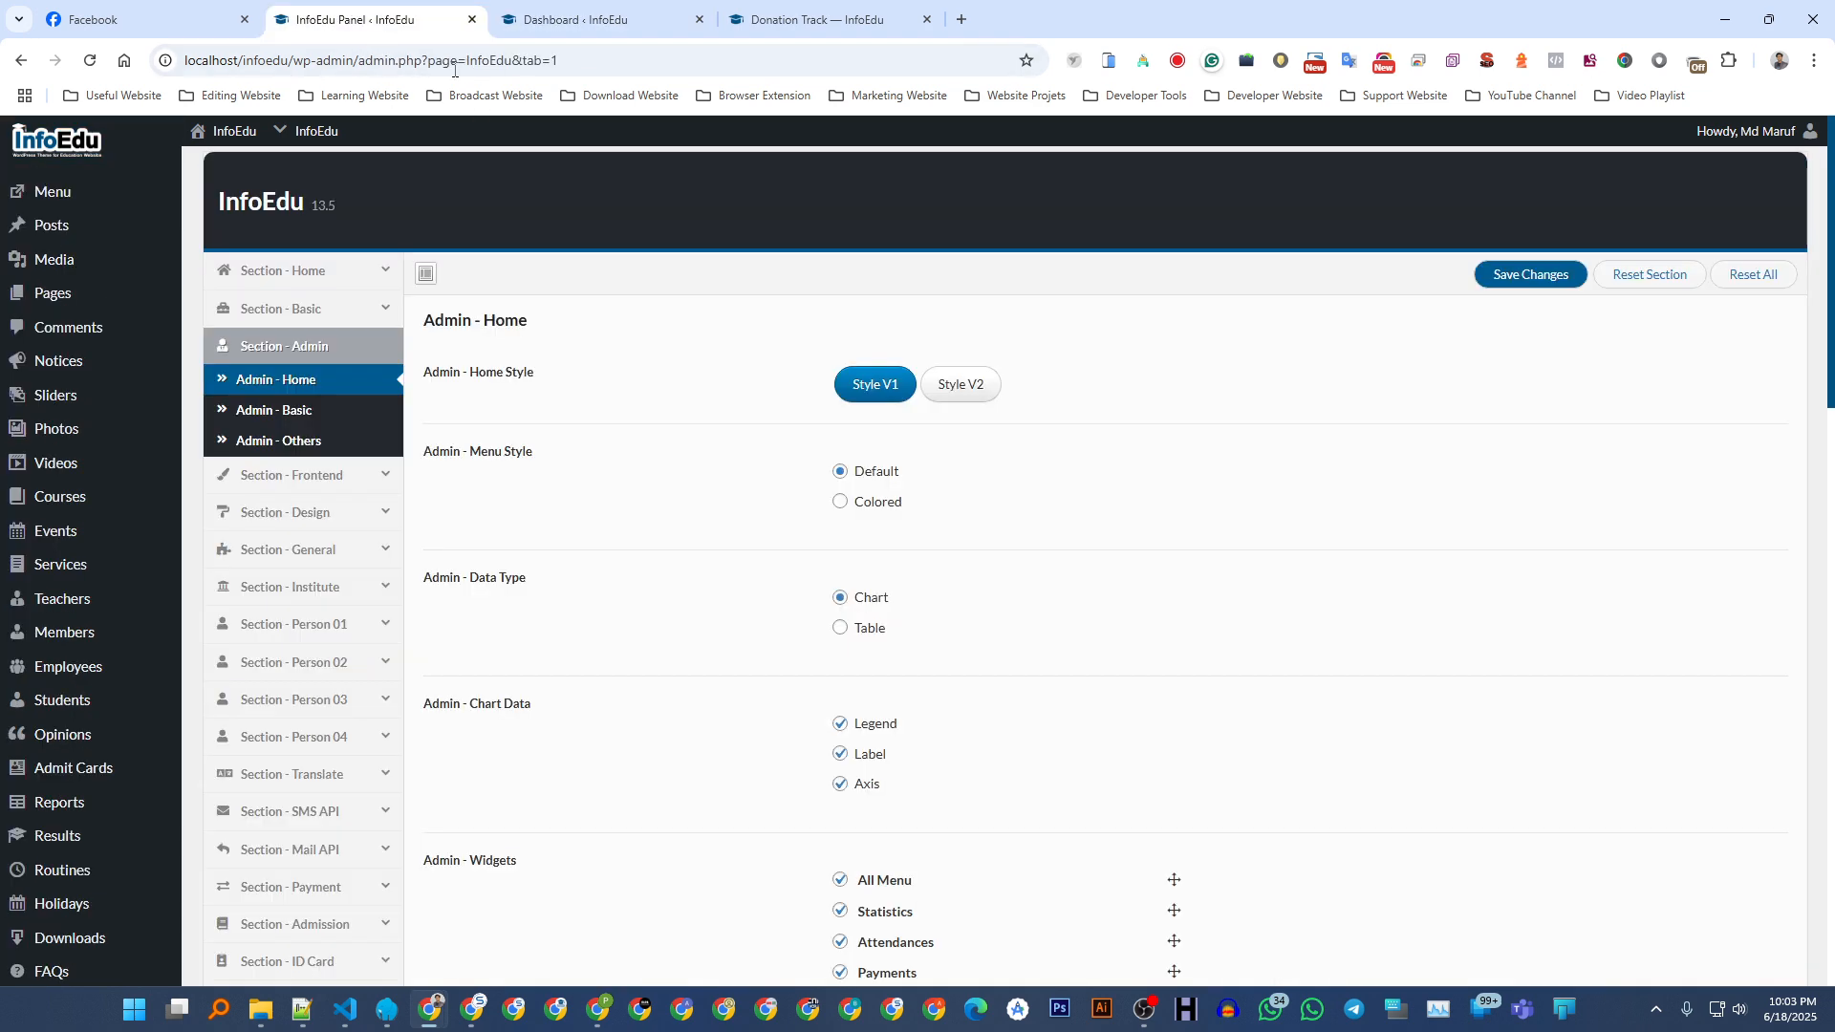
click(962, 390)
click(1529, 275)
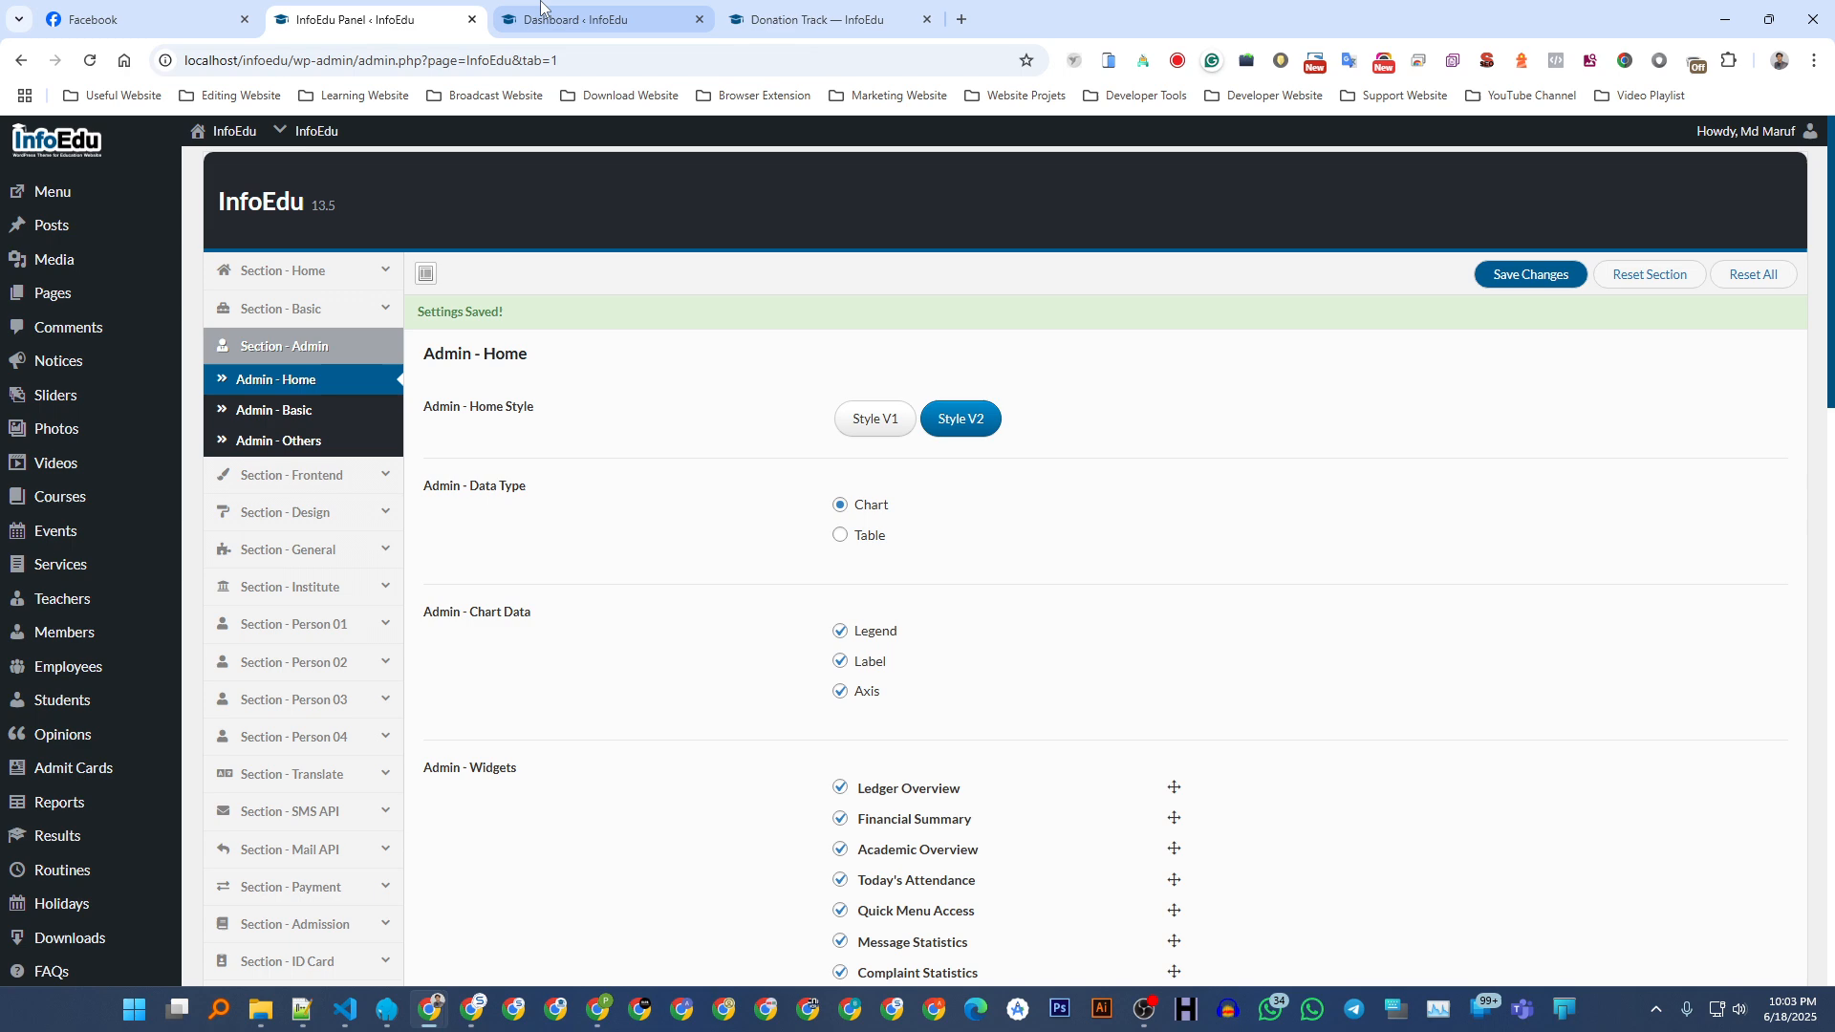
- Reload the dashboard to view Style V2, and check the data type options in the Admin - Home settings
click(578, 17)
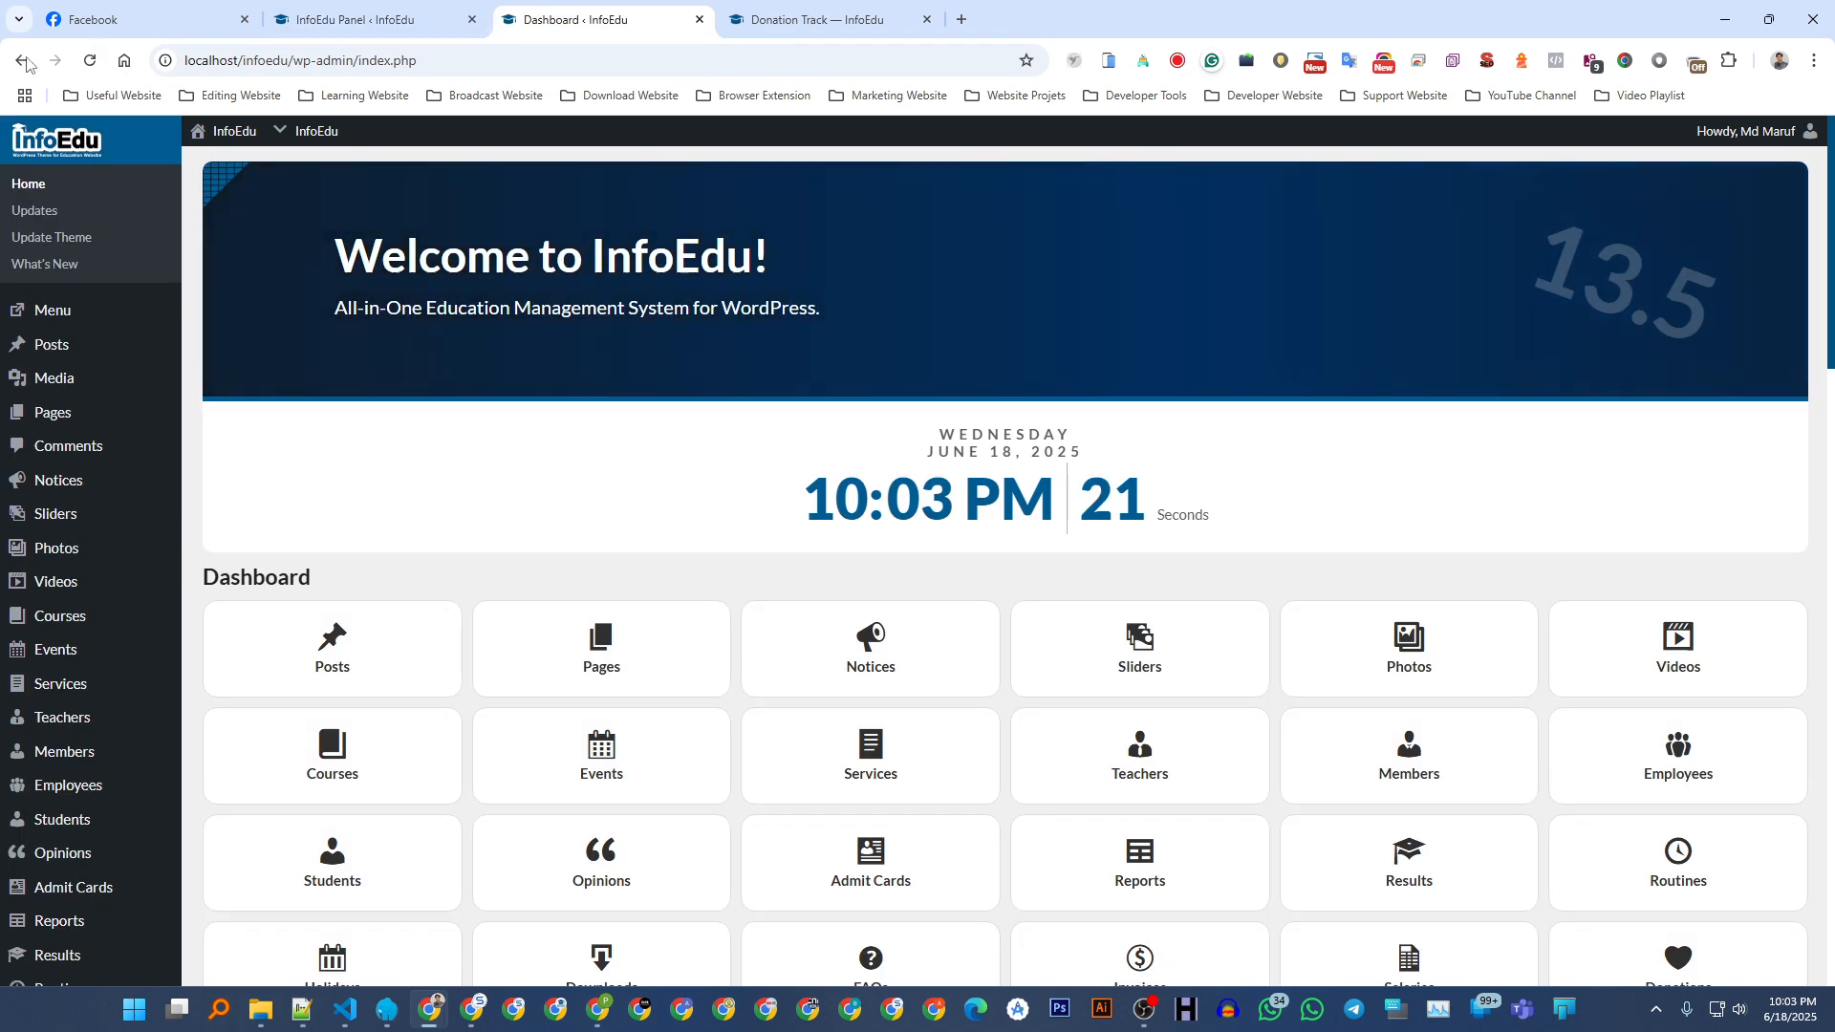
click(93, 60)
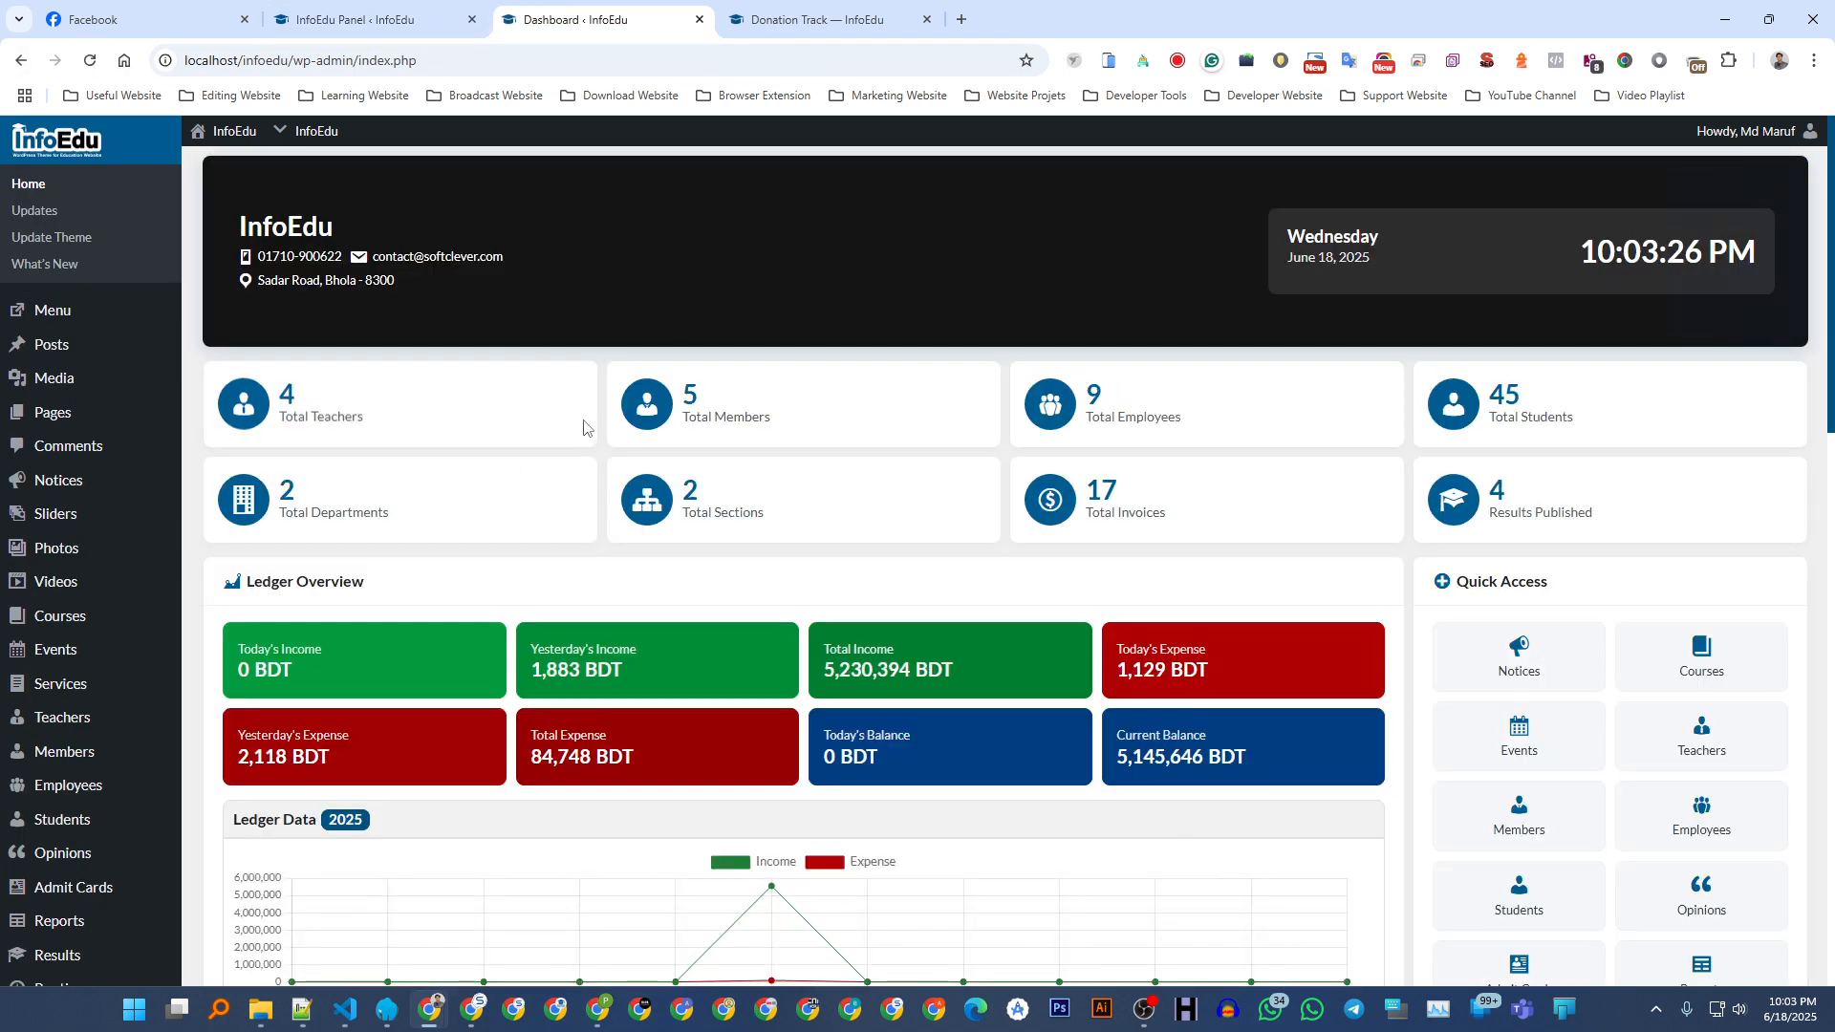
key(ctrl+shift+Tab)
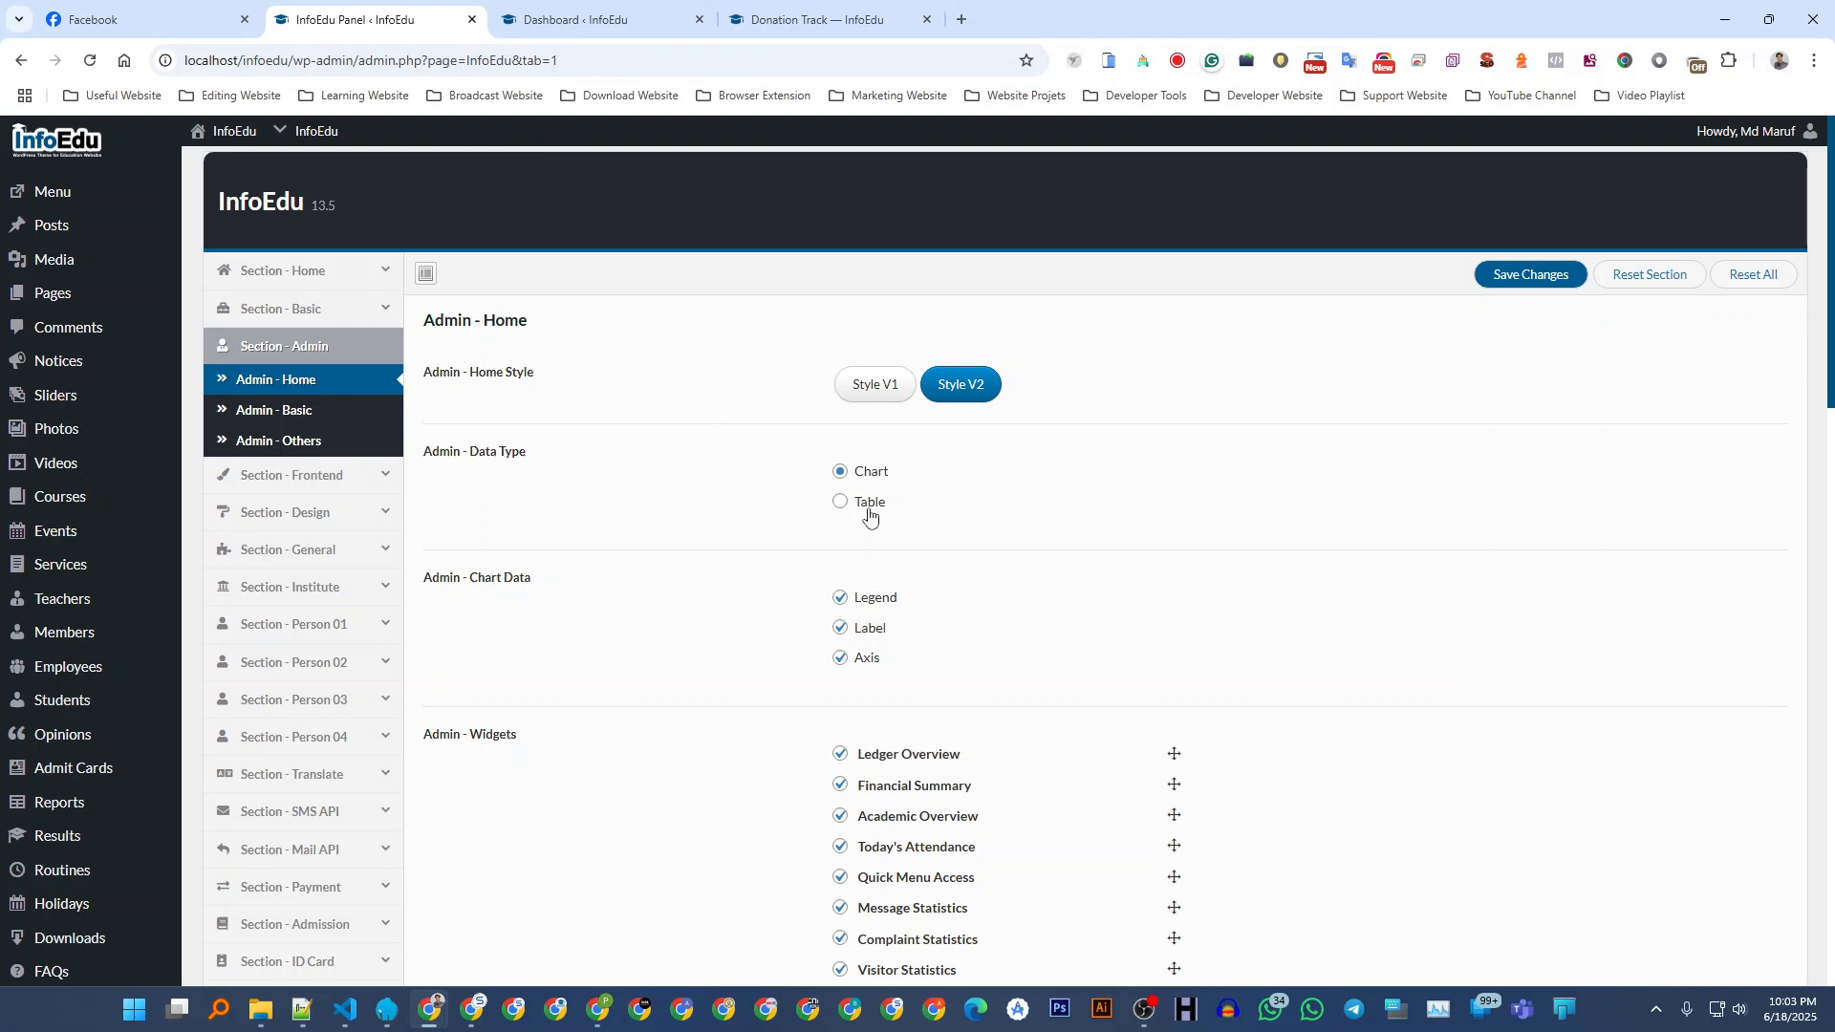
key(ctrl+Tab)
- Examine the dashboard's ledger, financial, active student and attendance charts, including the monthly data points
scroll(630, 568, down, 4)
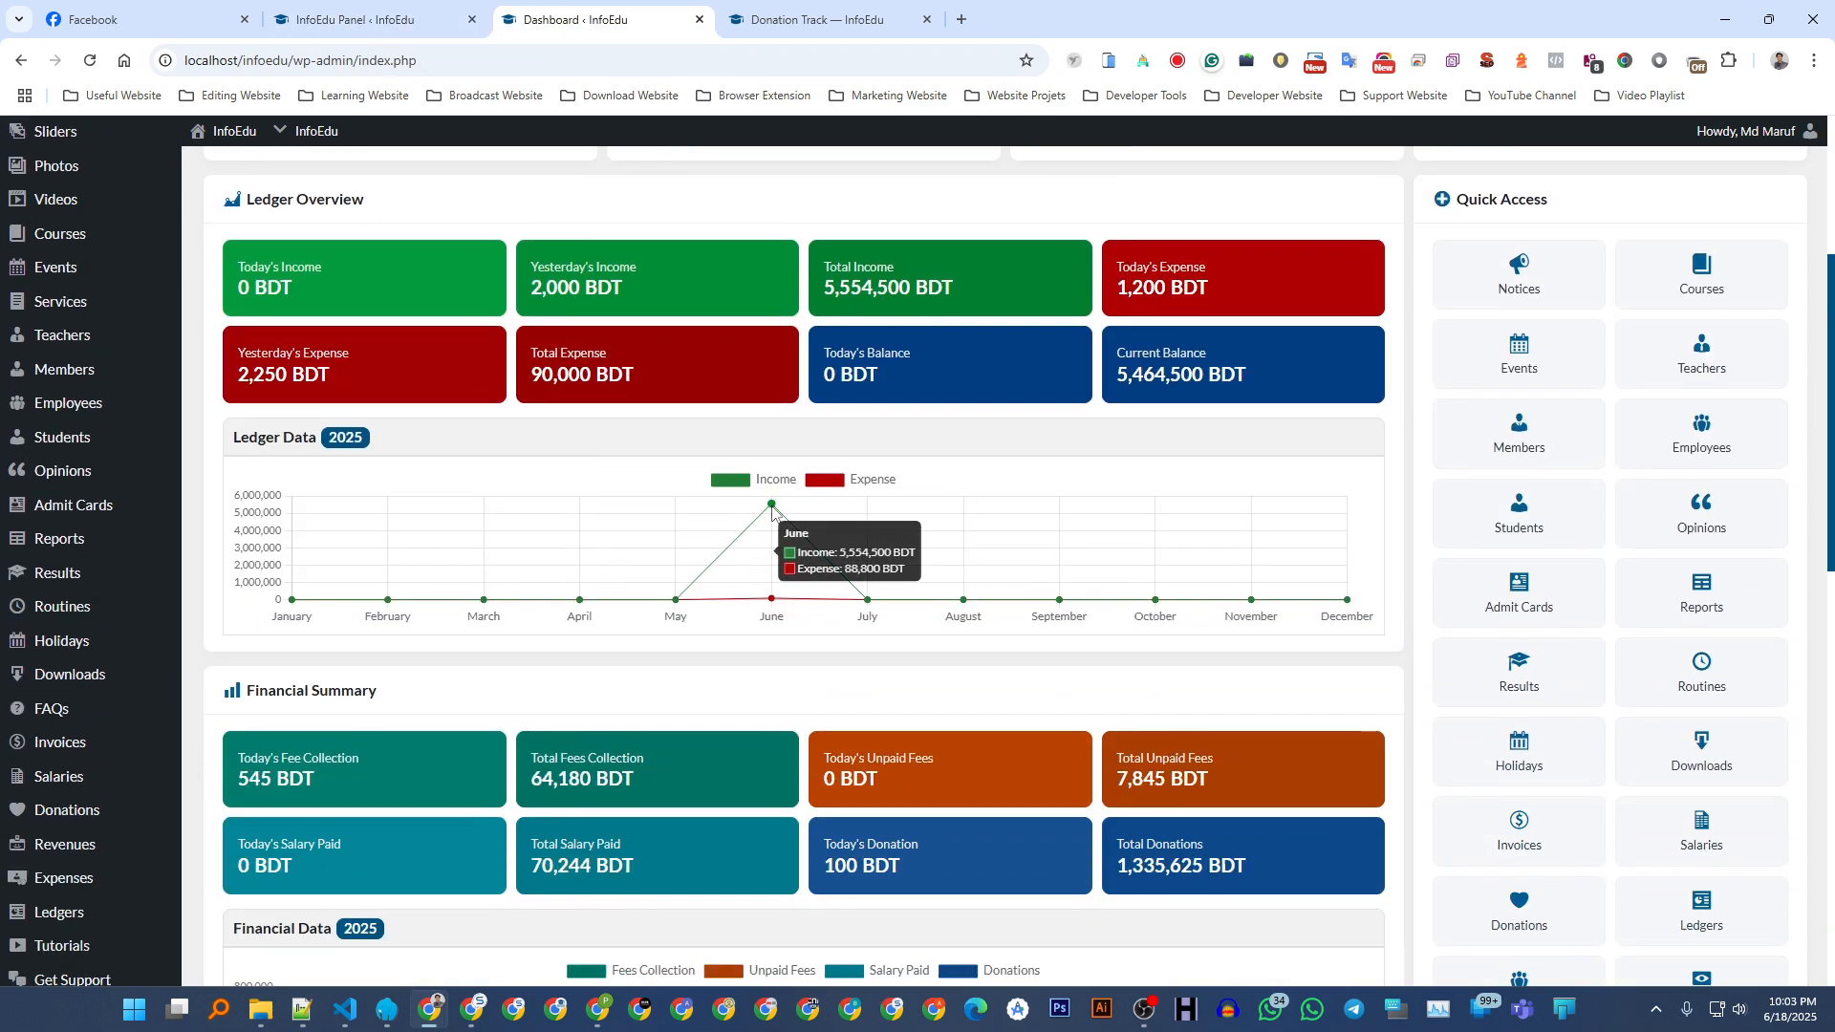
scroll(716, 582, down, 4)
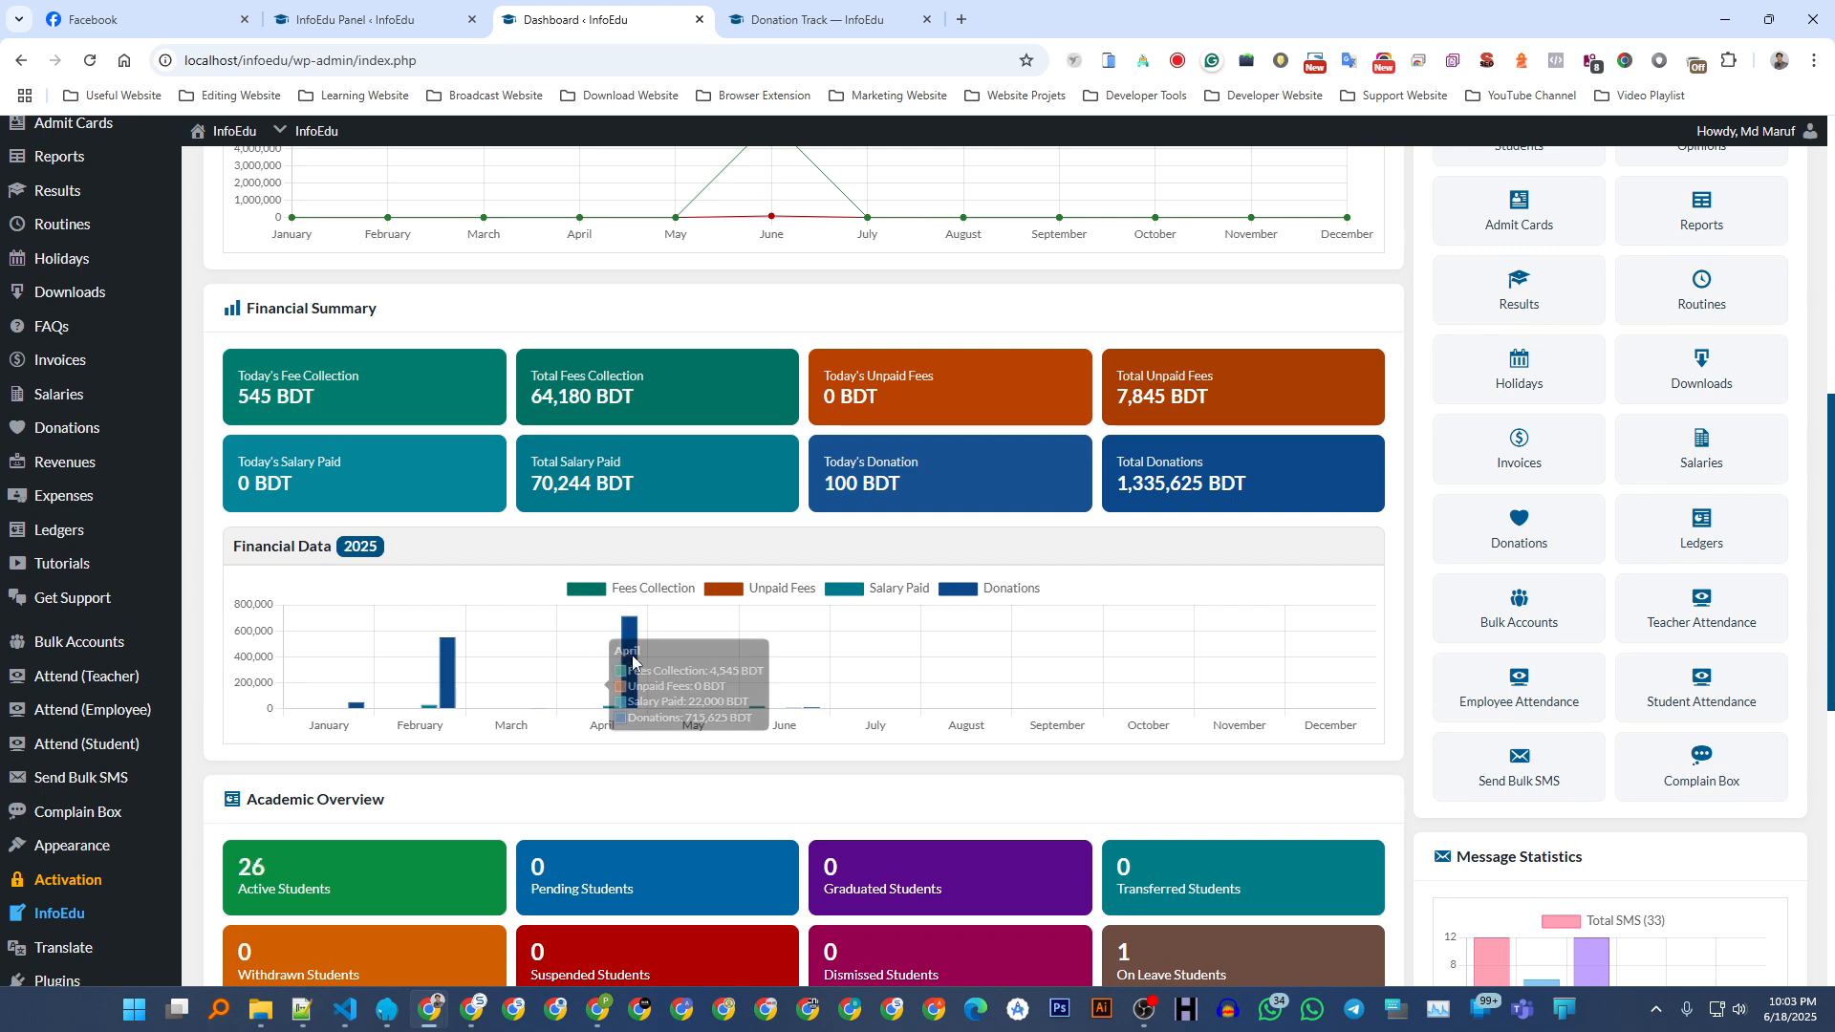
mouse_move(449, 688)
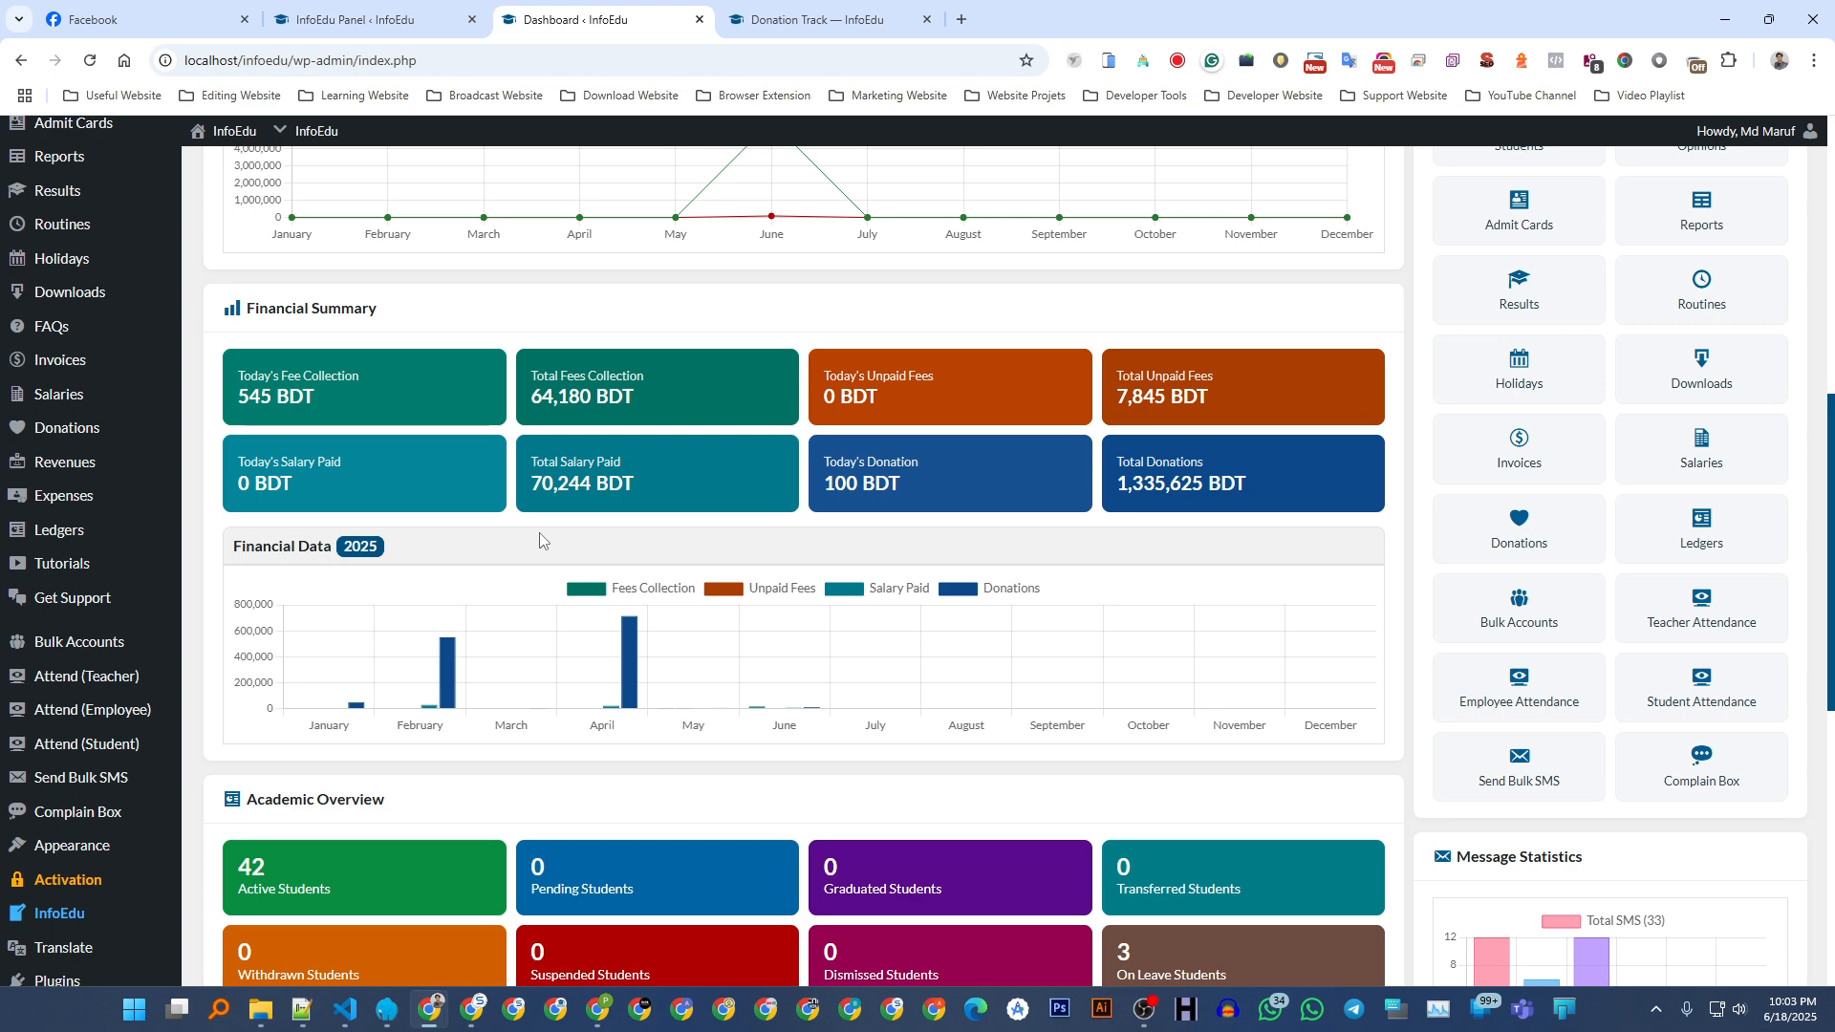
scroll(536, 559, down, 8)
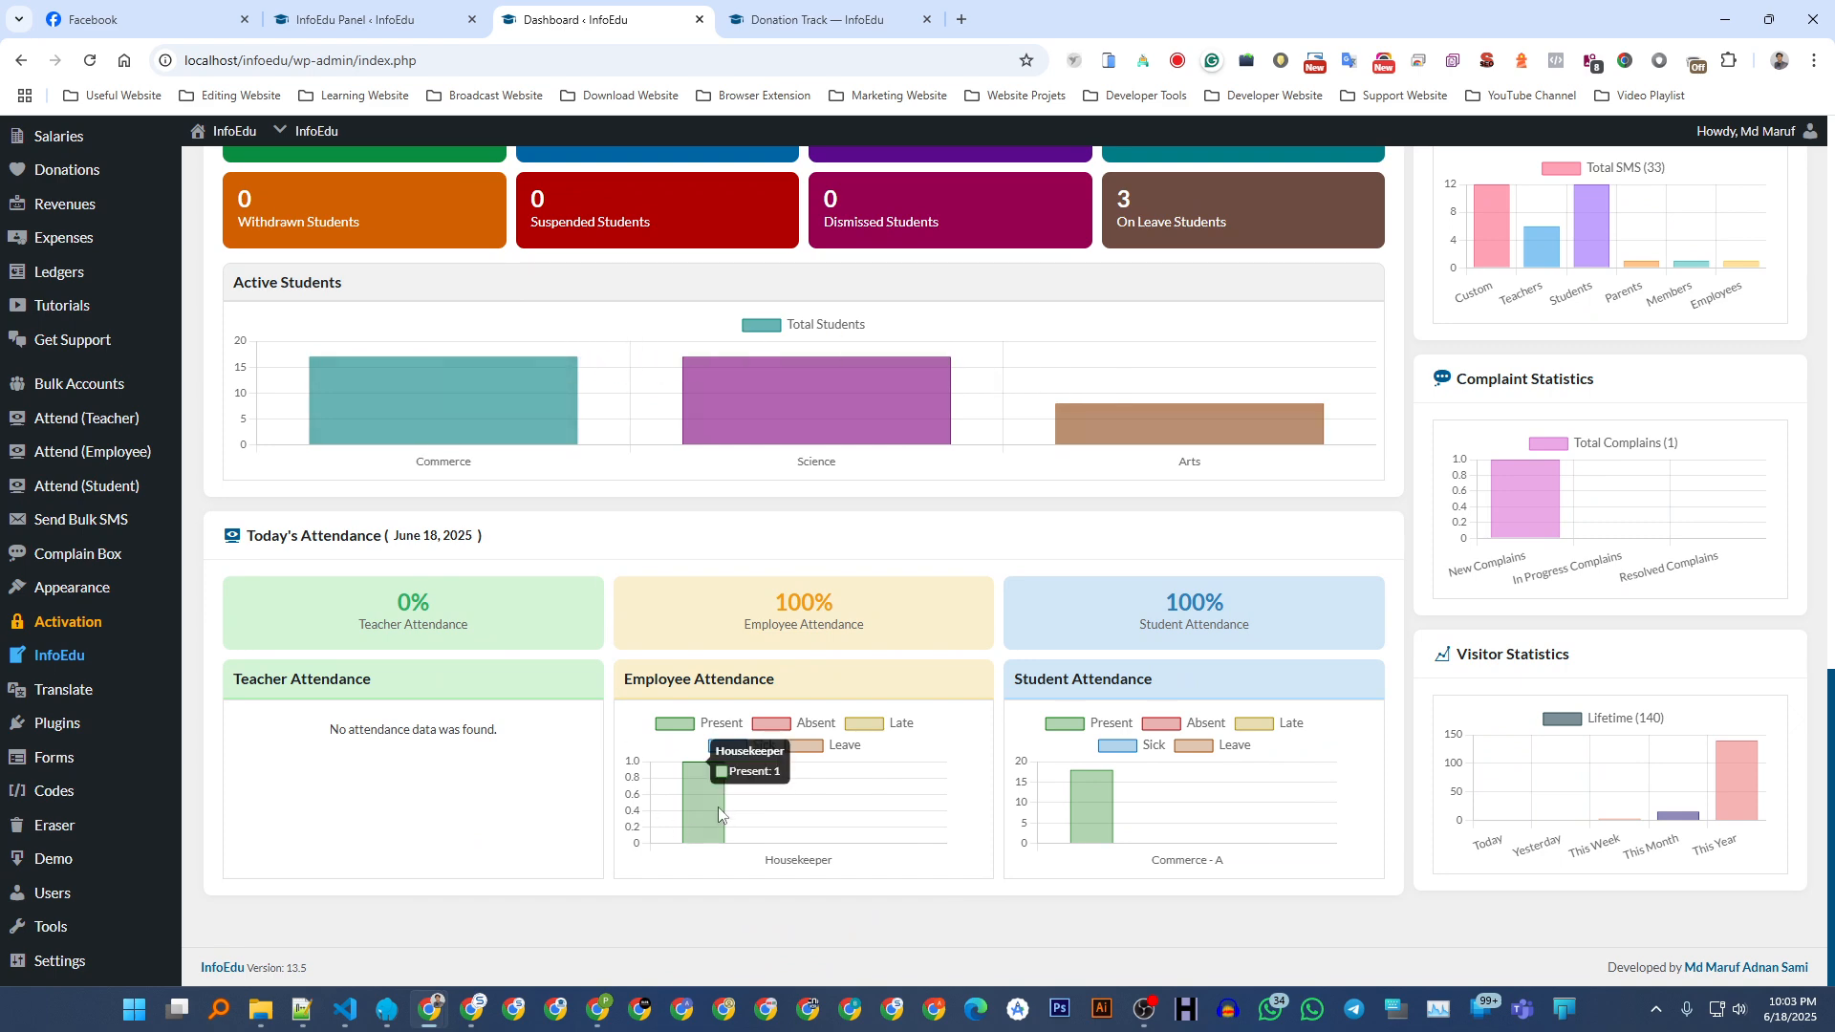
click(361, 19)
click(573, 19)
scroll(695, 565, up, 10)
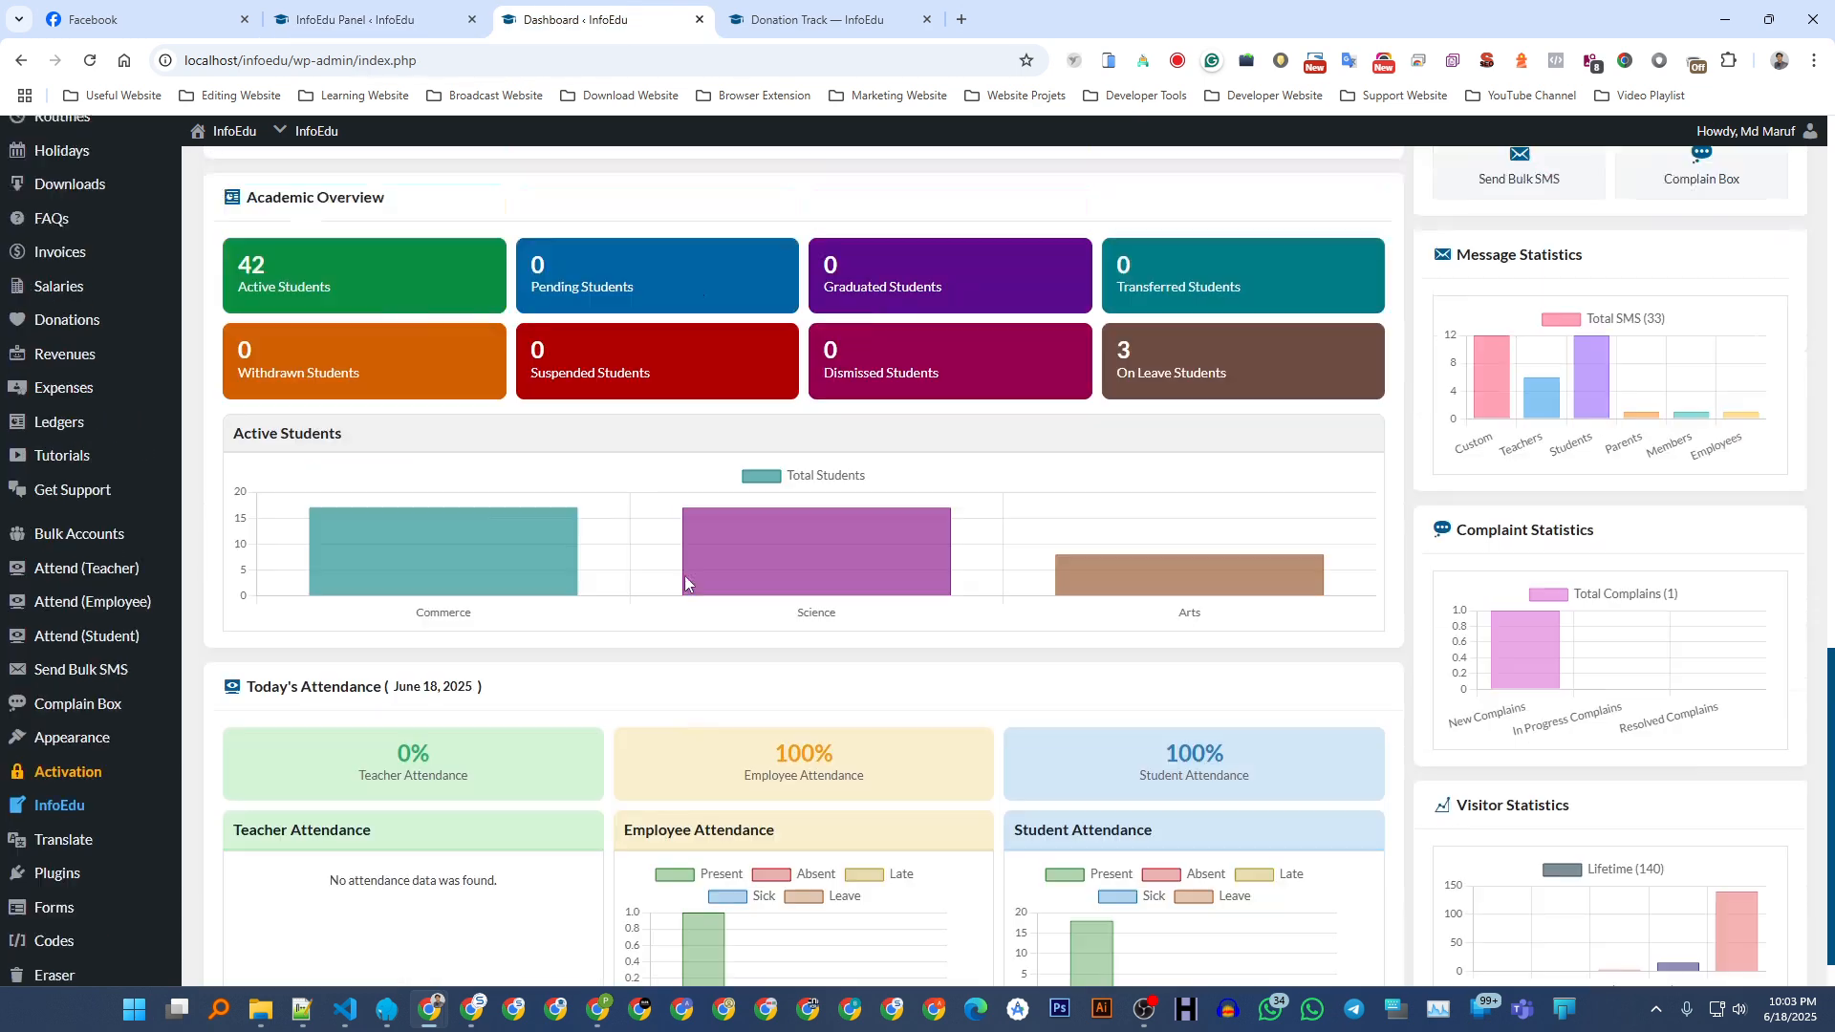
- Set the Admin - Data Type to Table in the Admin - Home settings and save the changes
click(360, 19)
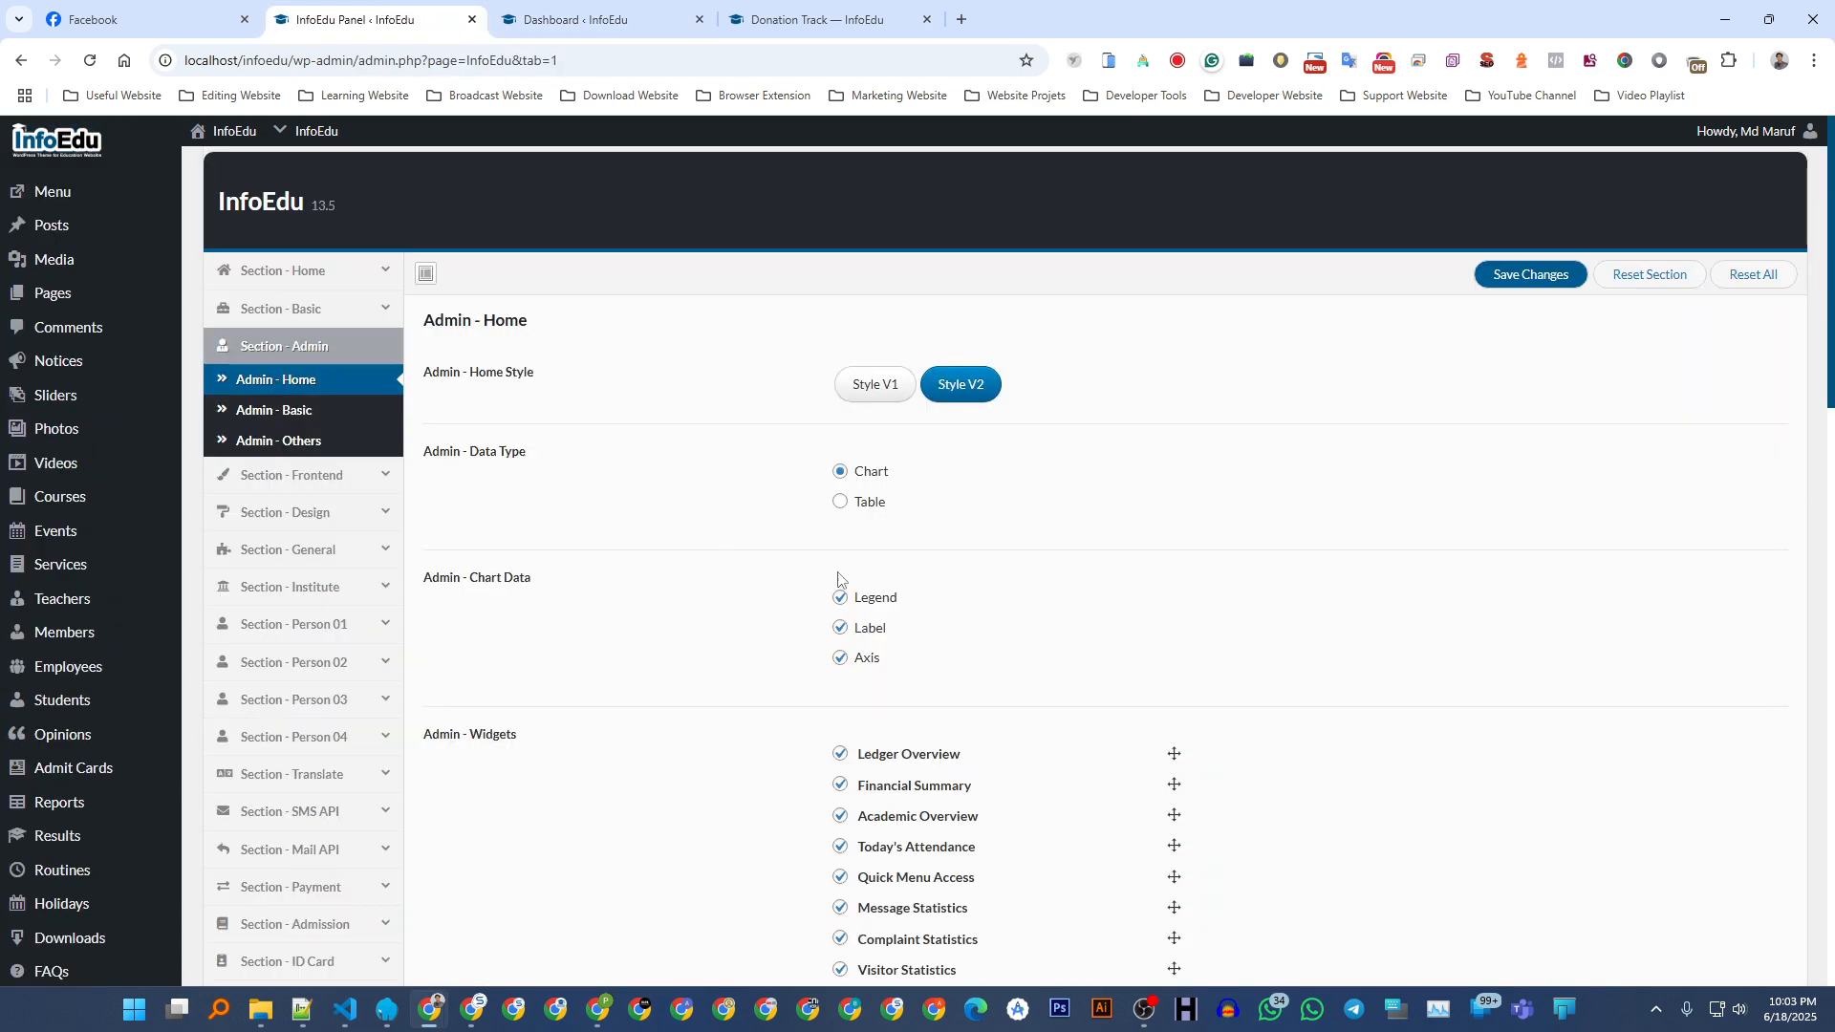
click(864, 504)
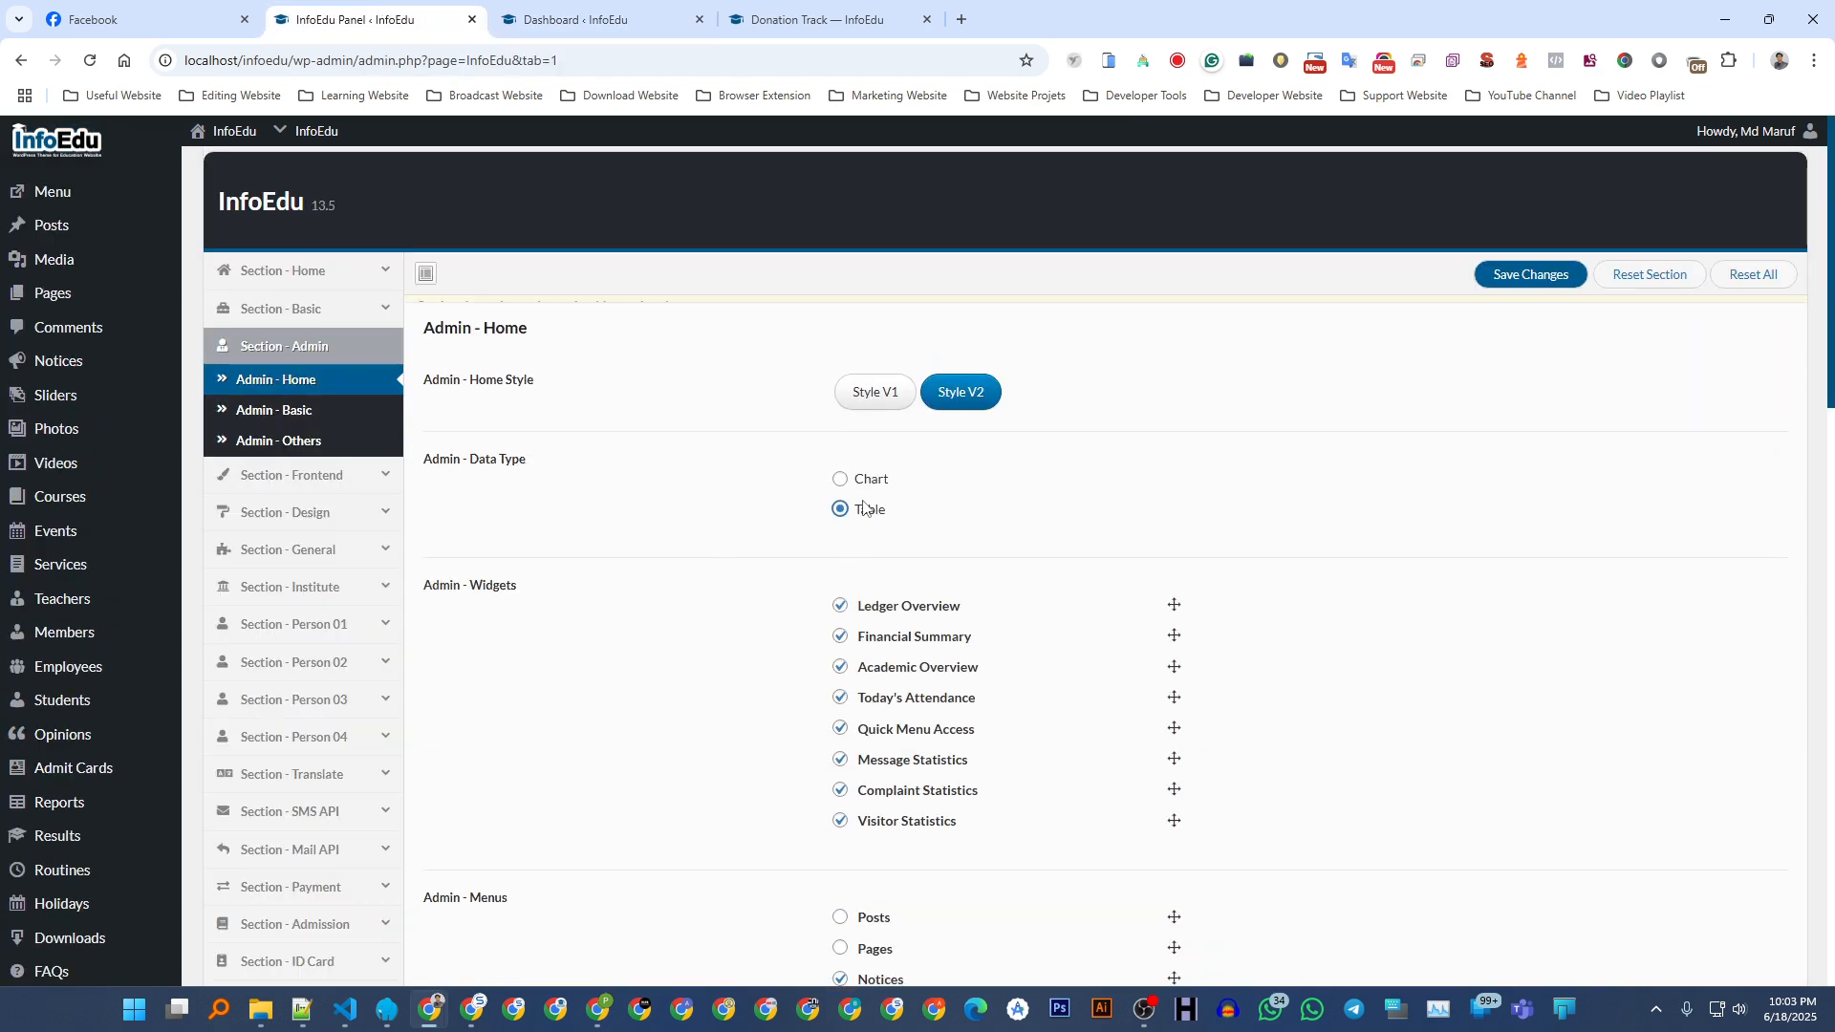
click(1510, 280)
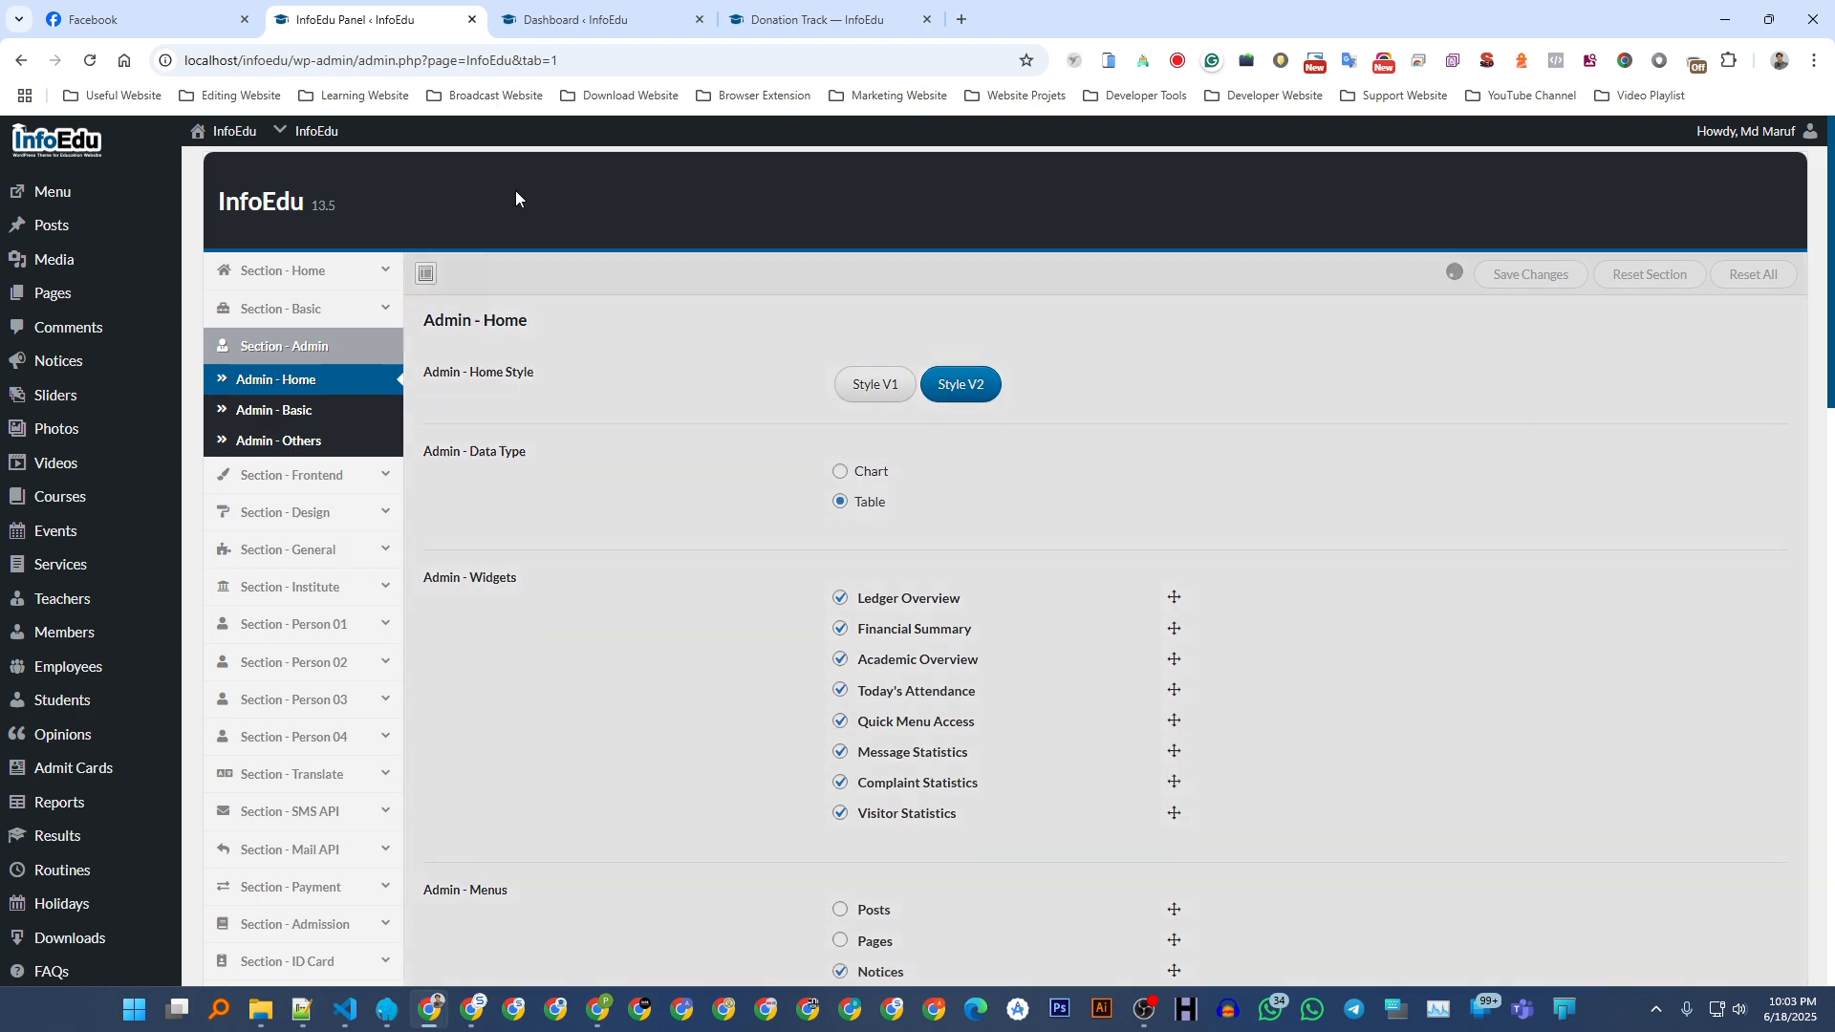
- Reload the dashboard and review its ledger, financial, active student and attendance data in table form
click(602, 15)
click(87, 64)
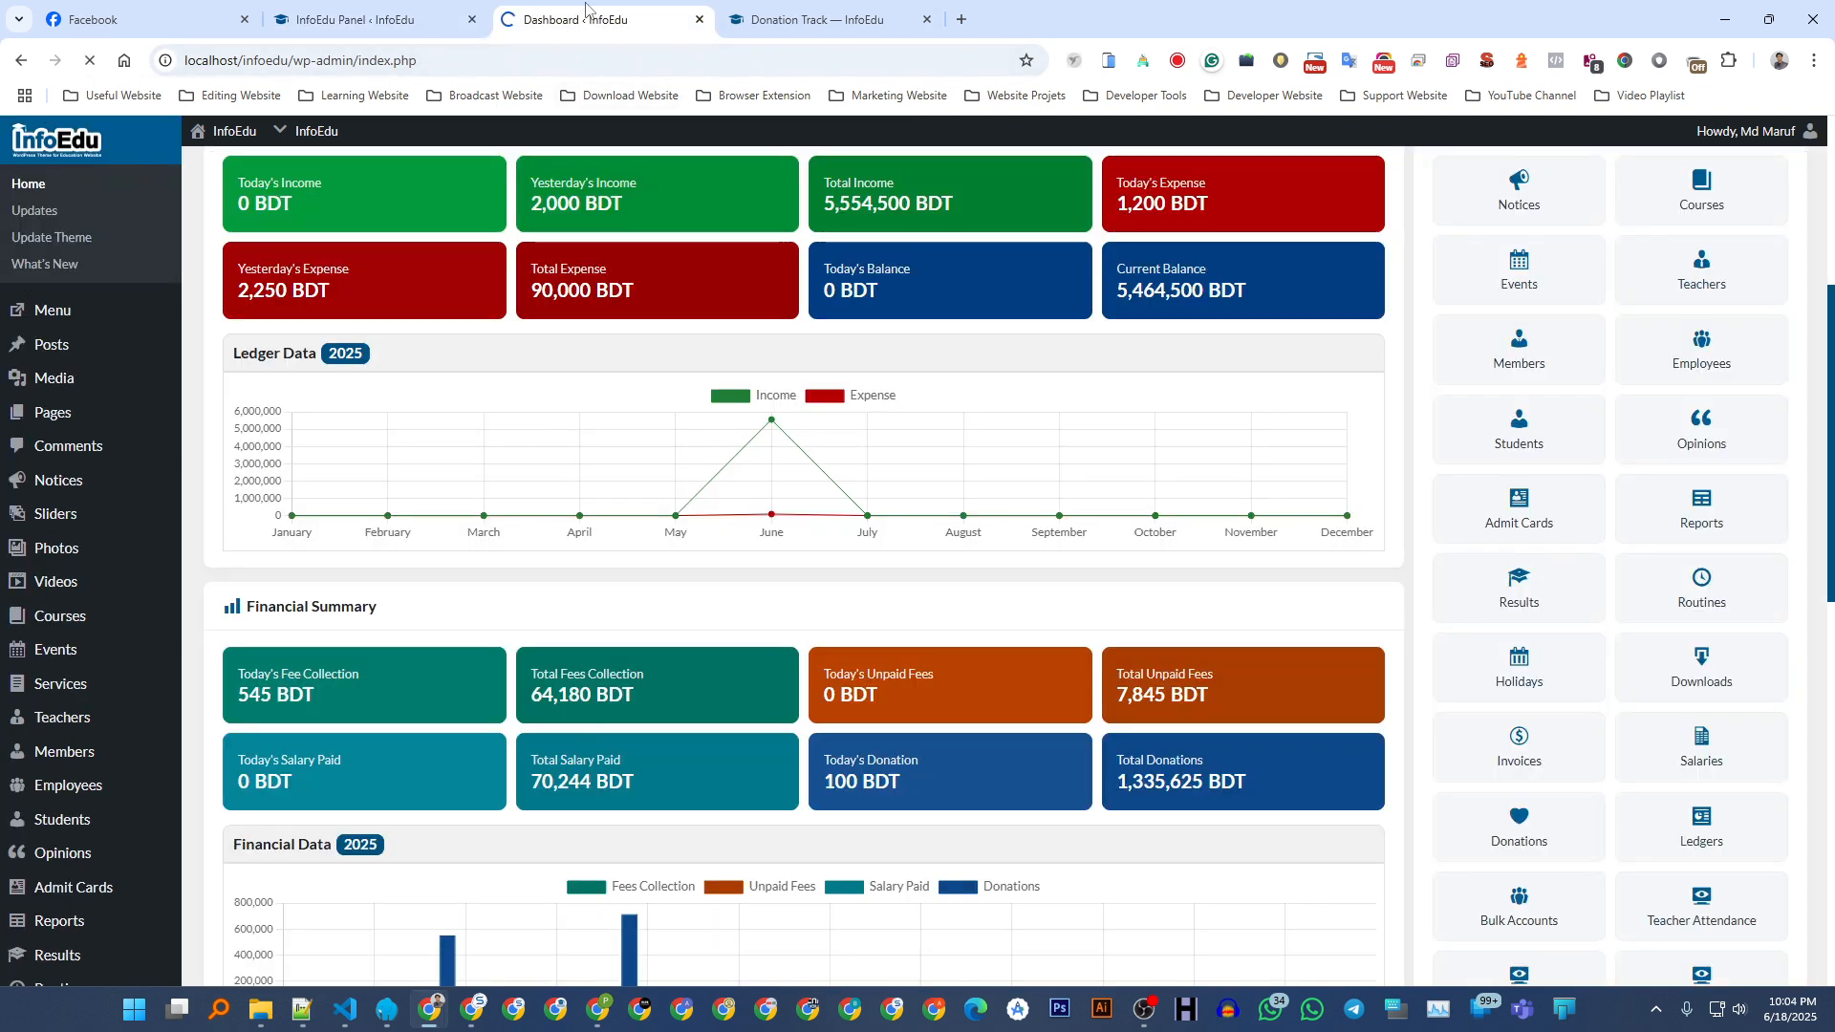
scroll(589, 602, up, 5)
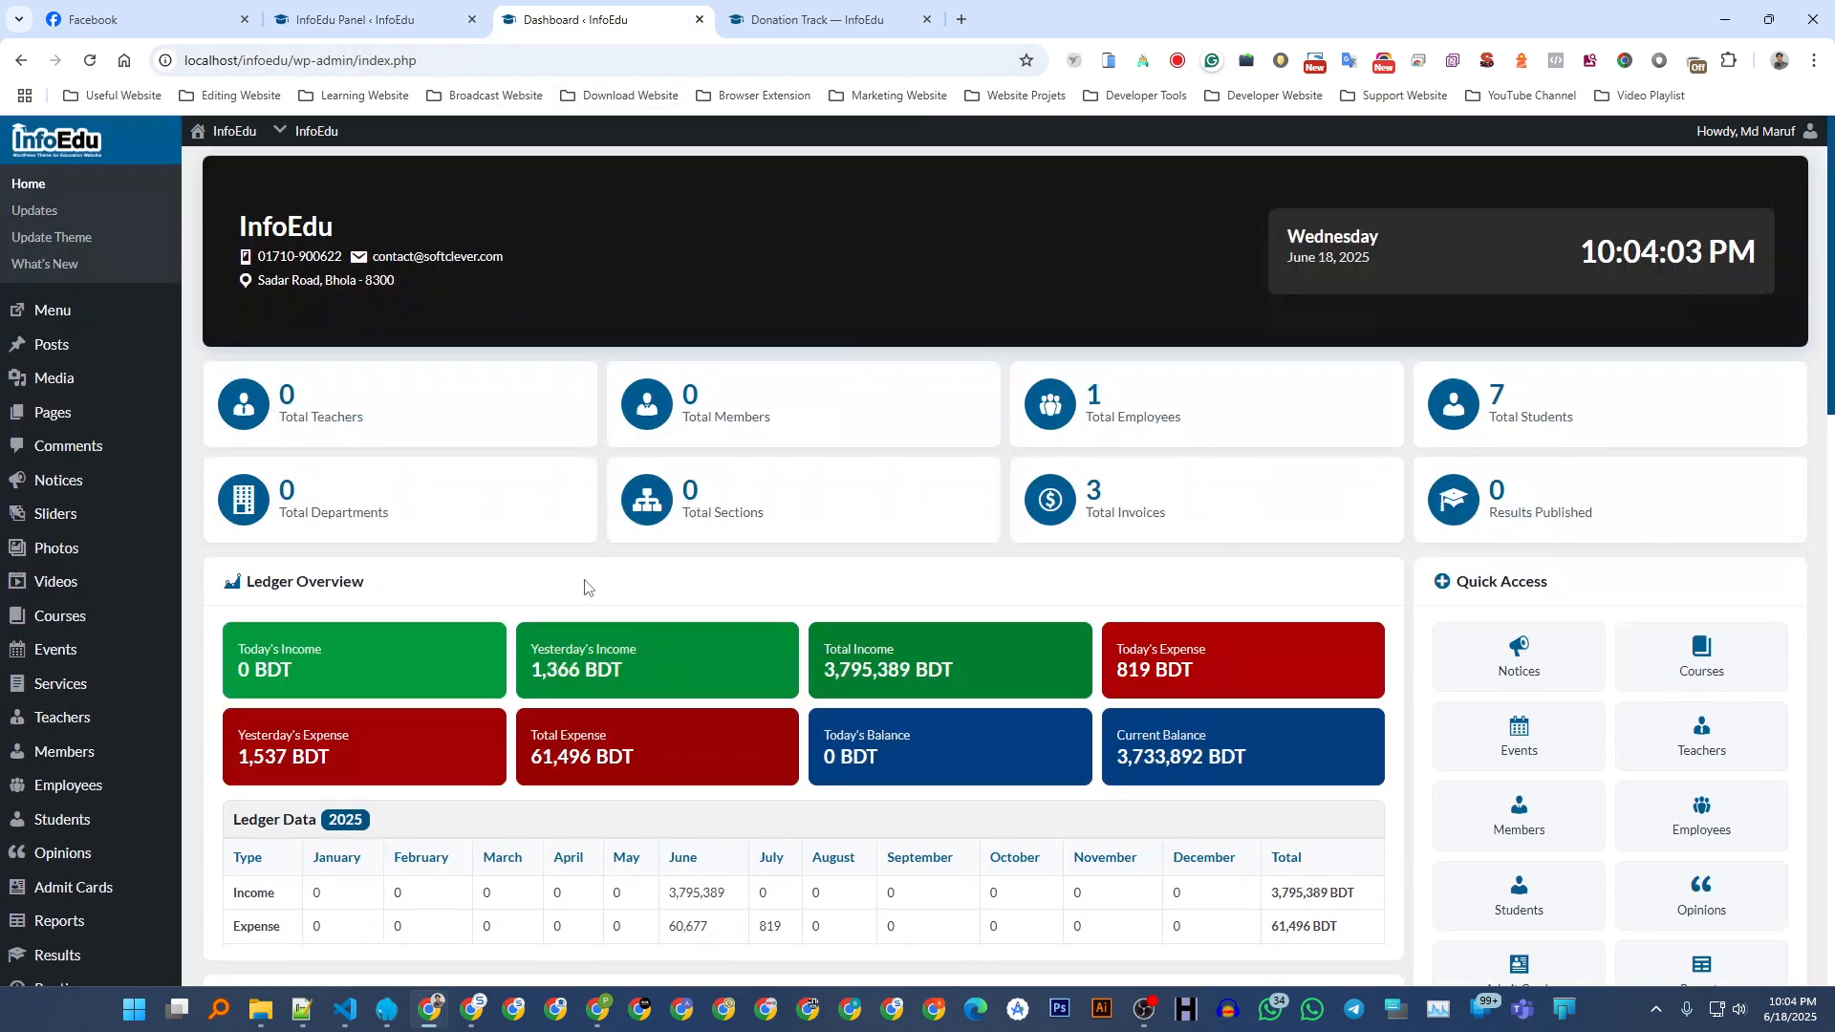
scroll(585, 583, down, 5)
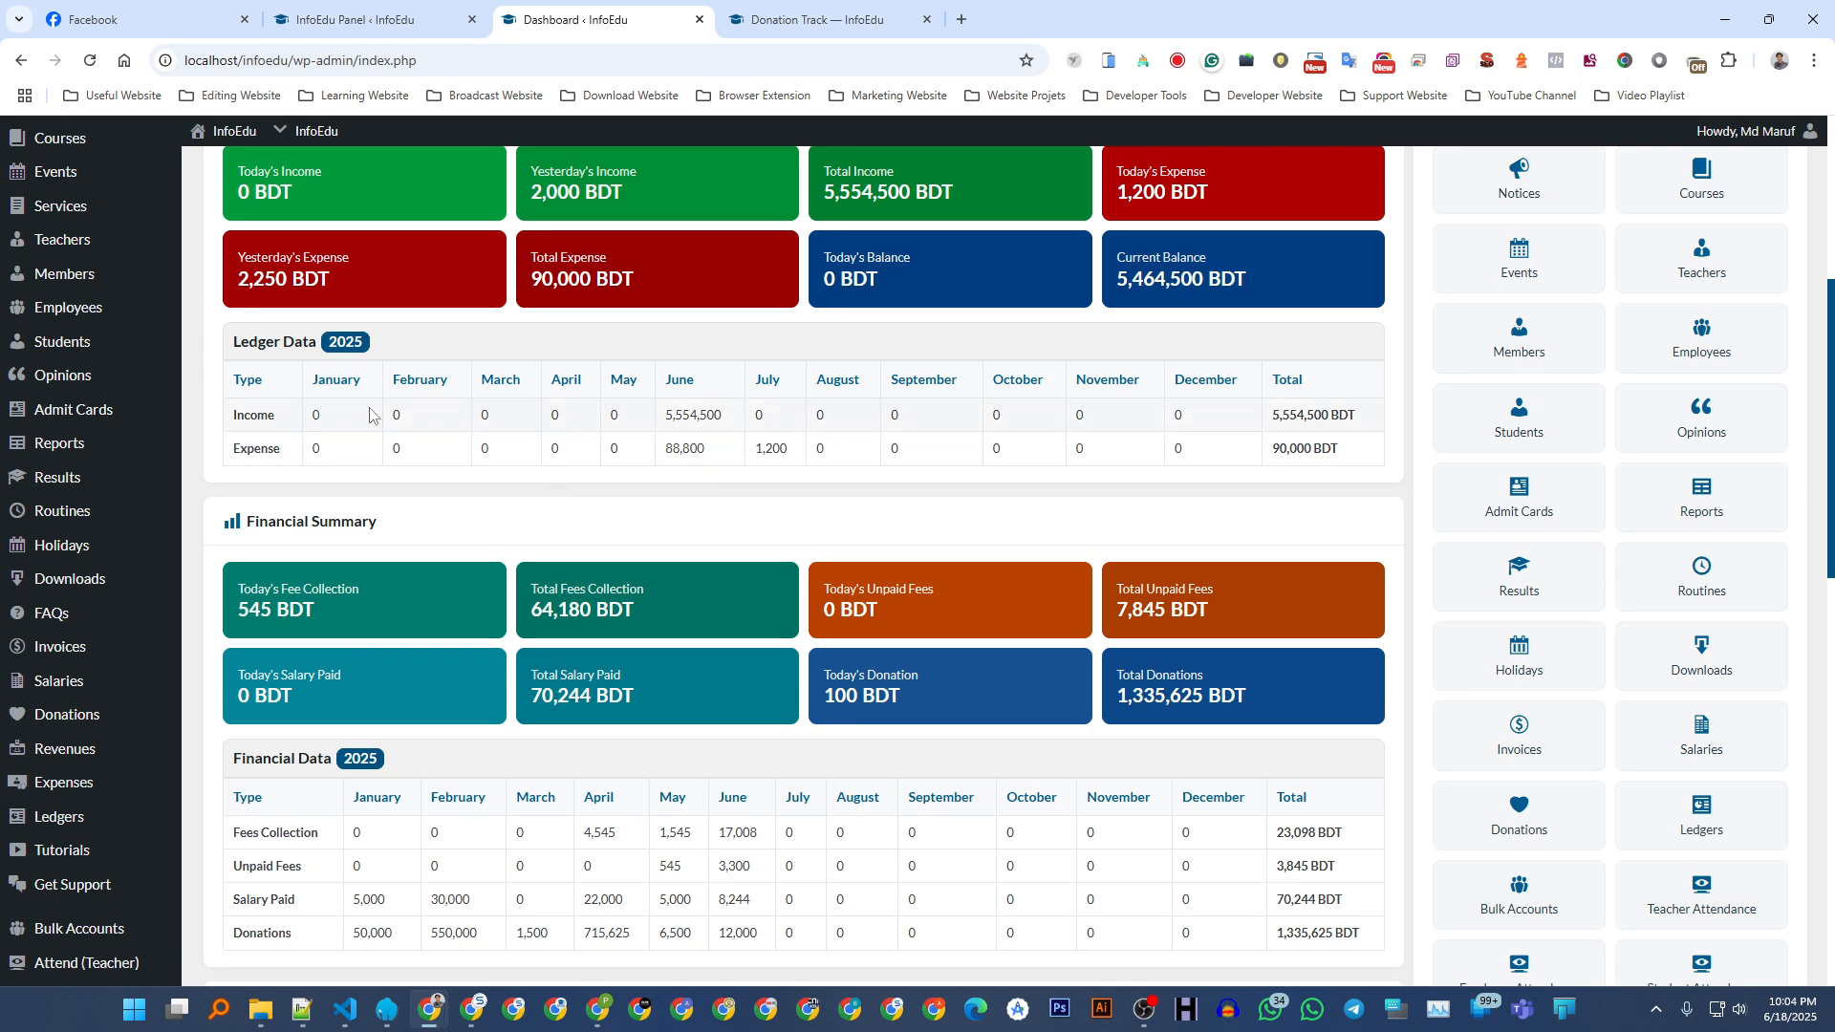
scroll(769, 430, down, 3)
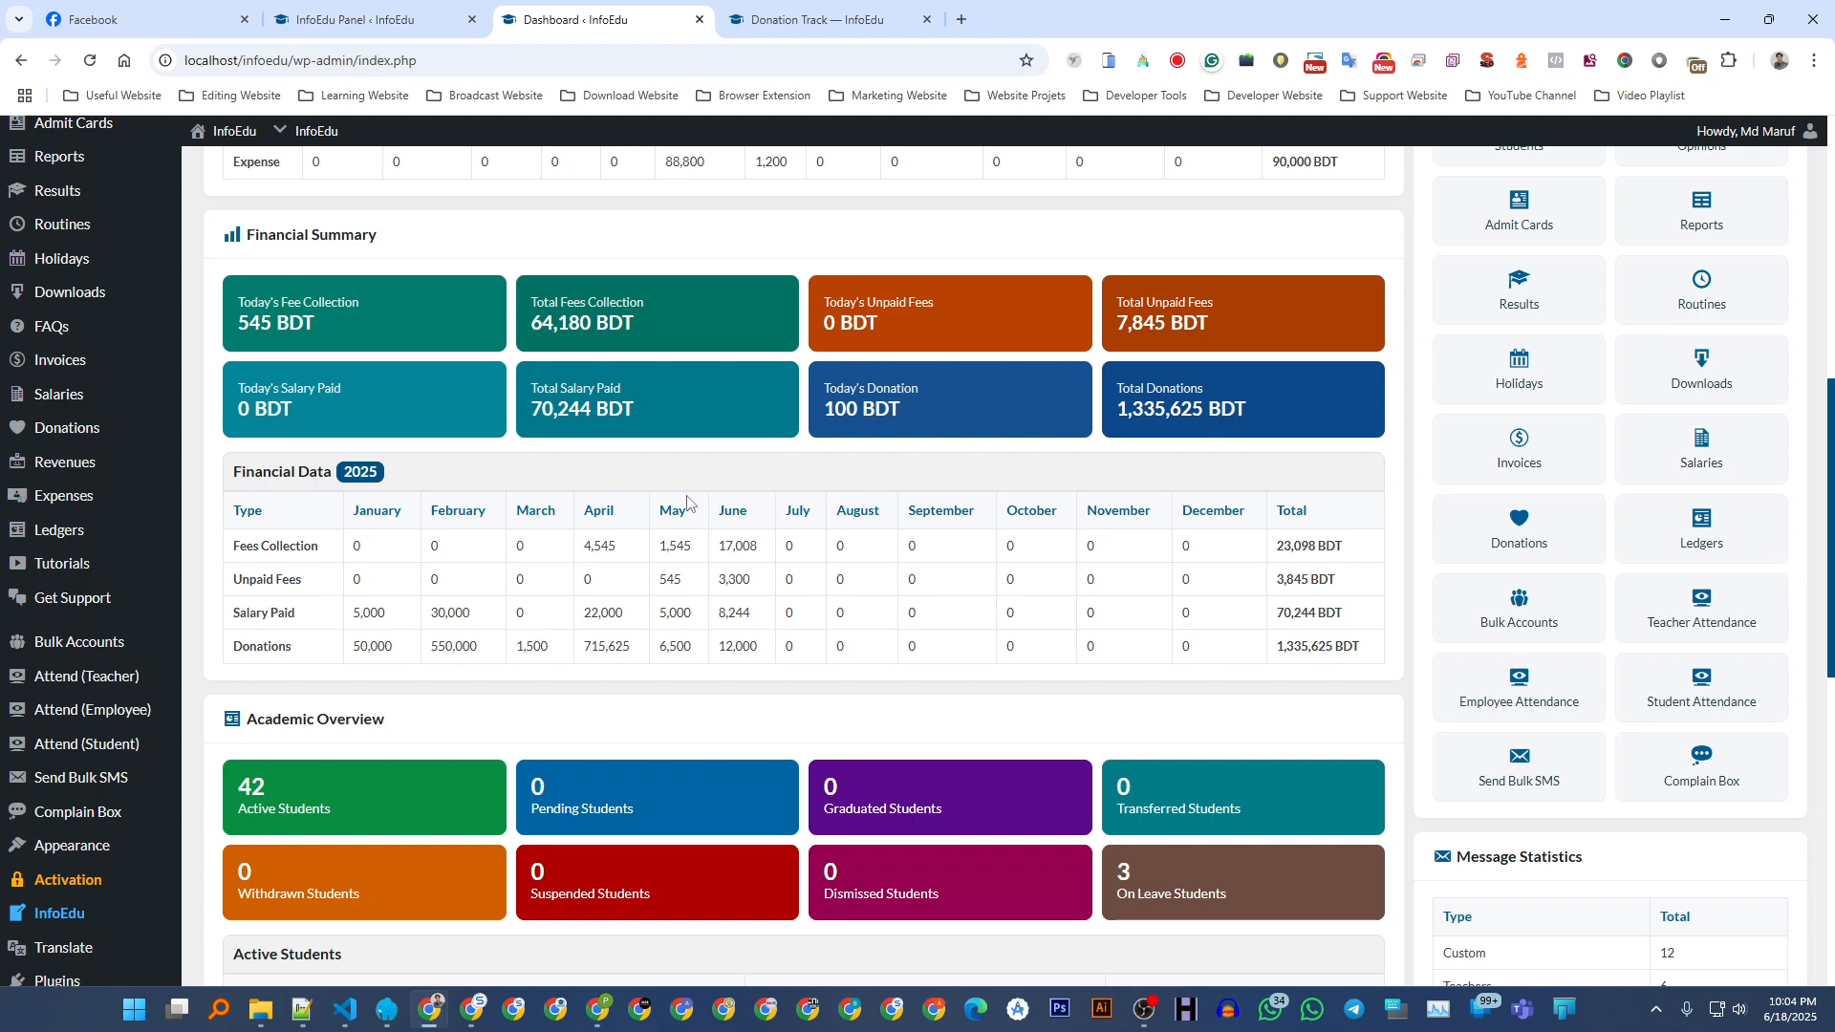
scroll(706, 499, down, 3)
scroll(311, 469, down, 5)
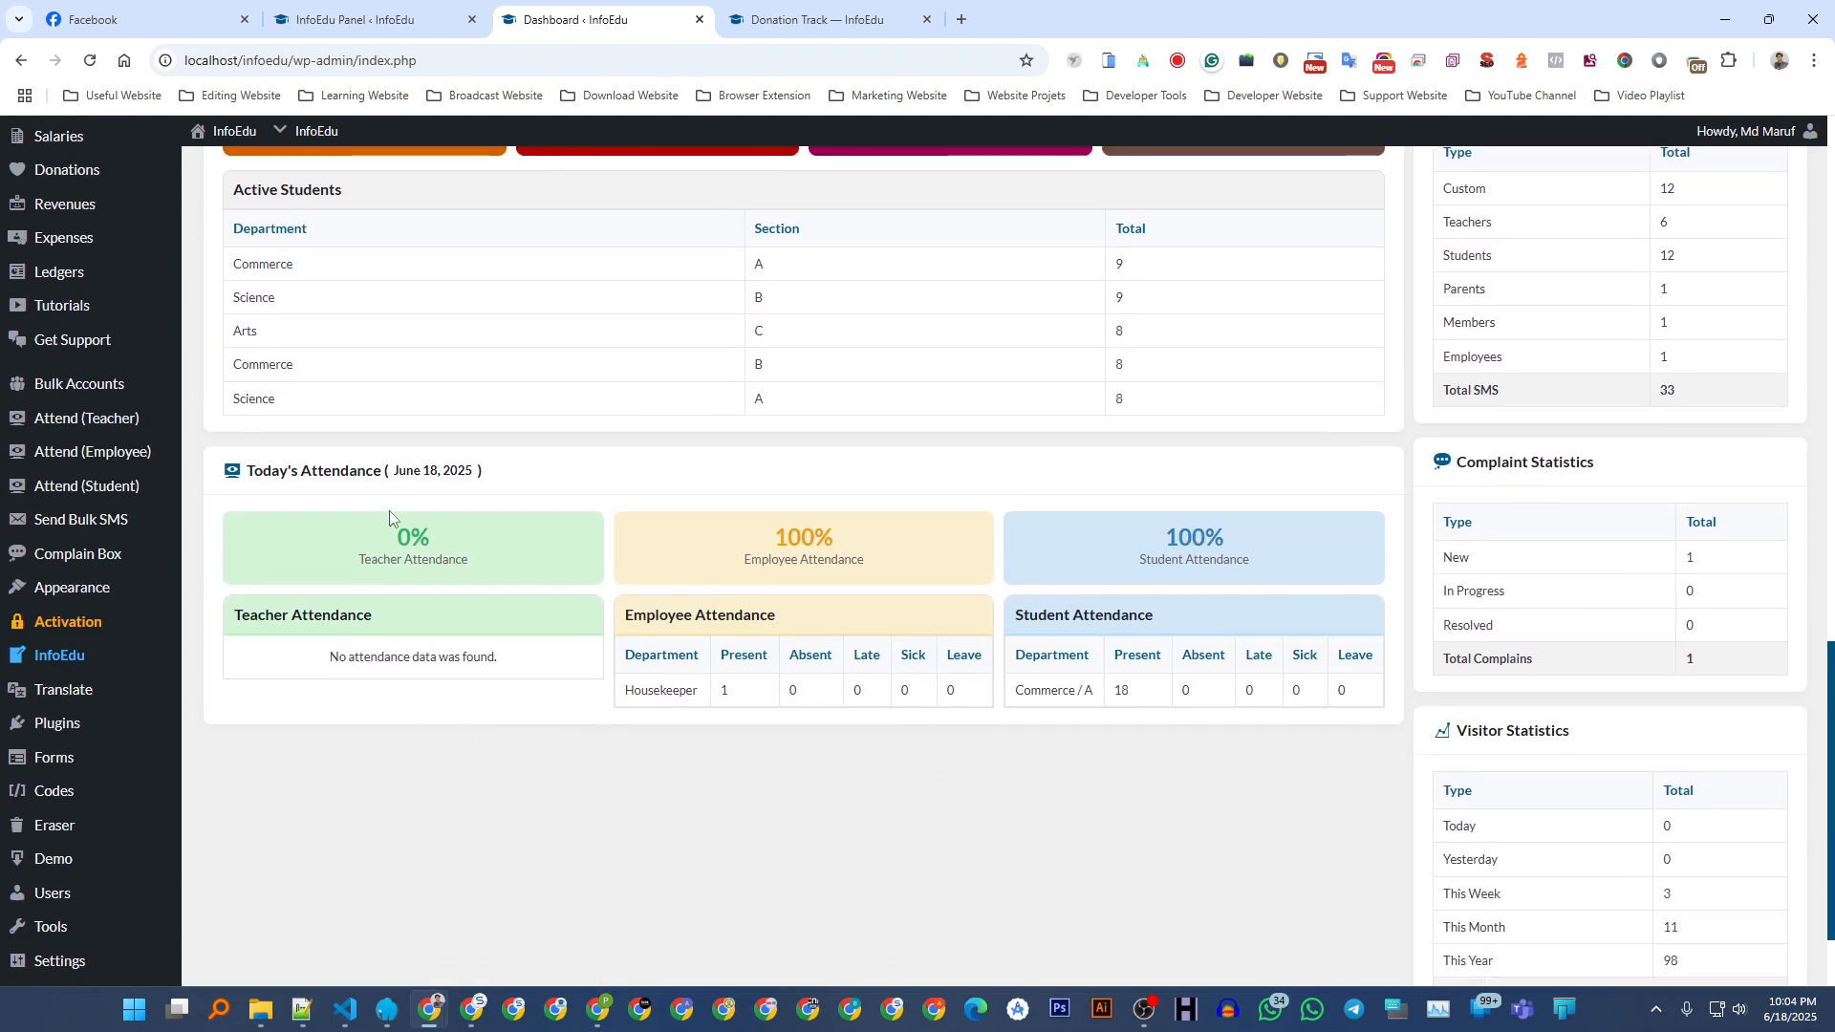
scroll(389, 472, up, 10)
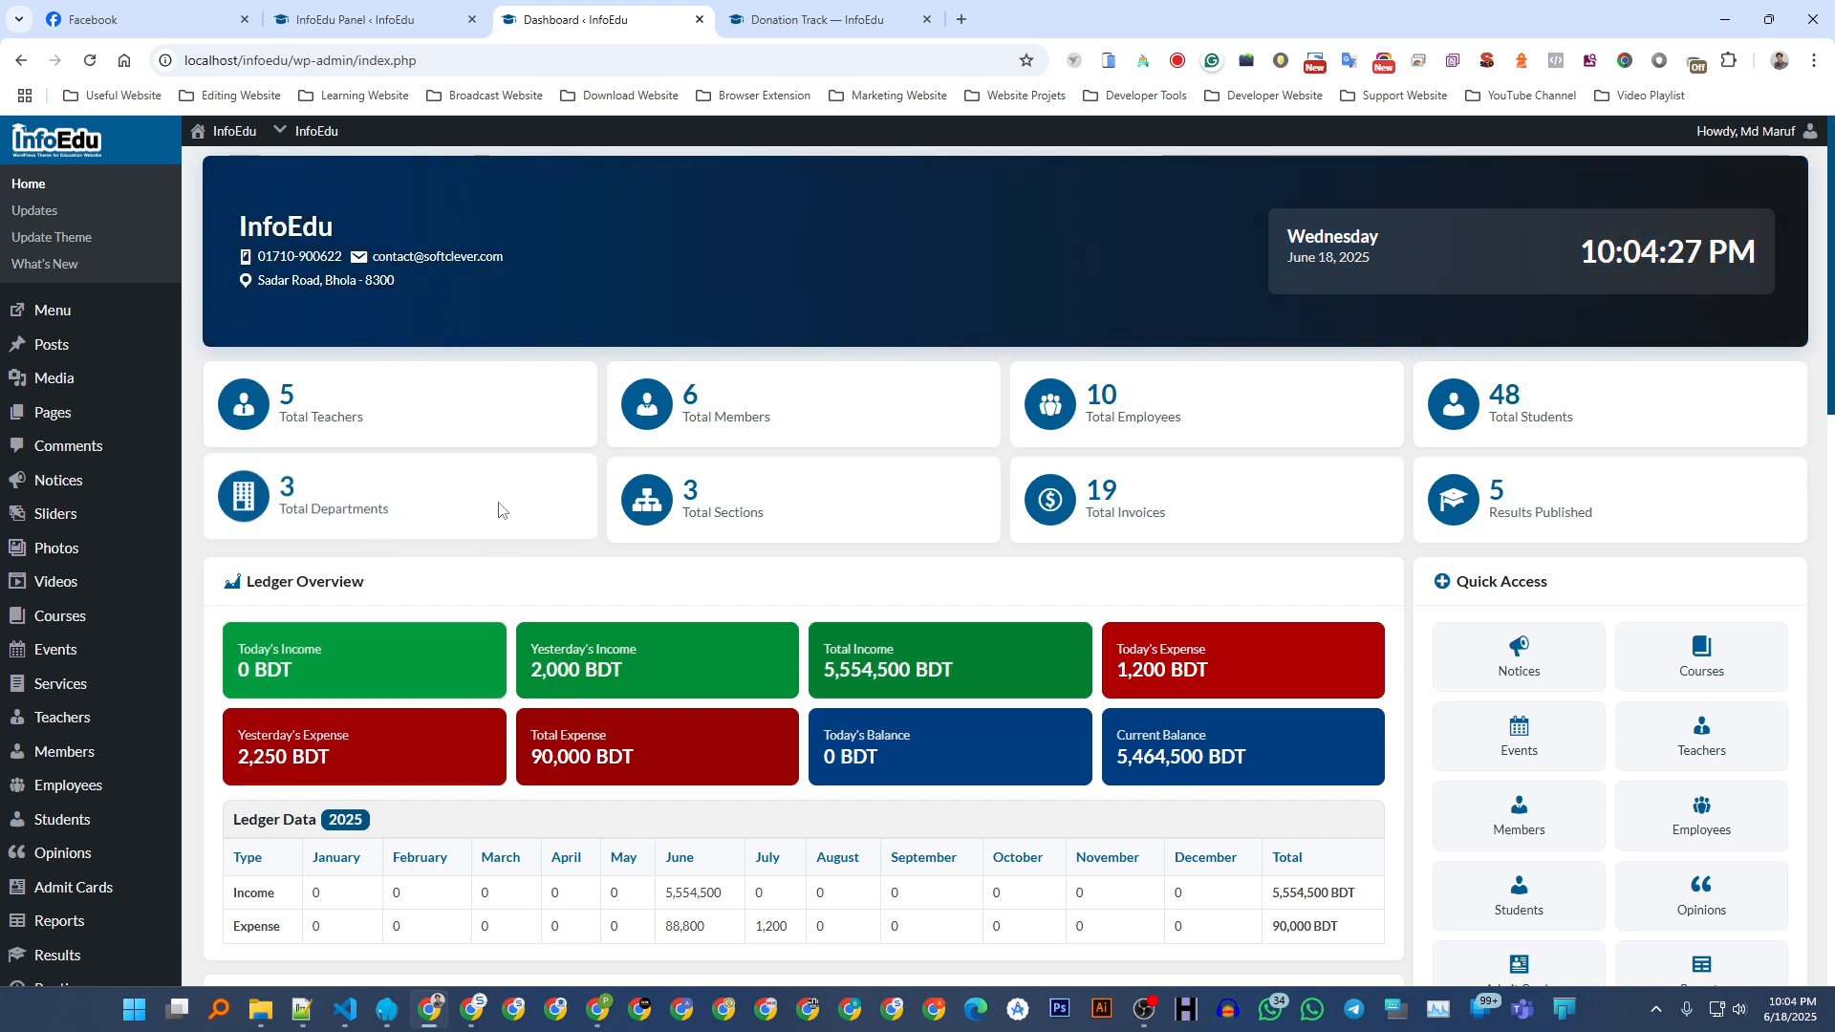
- Examine the Ledger Overview, Financial Summary, Academic Overview and Today's Attendance widgets in more detail
scroll(422, 475, down, 1)
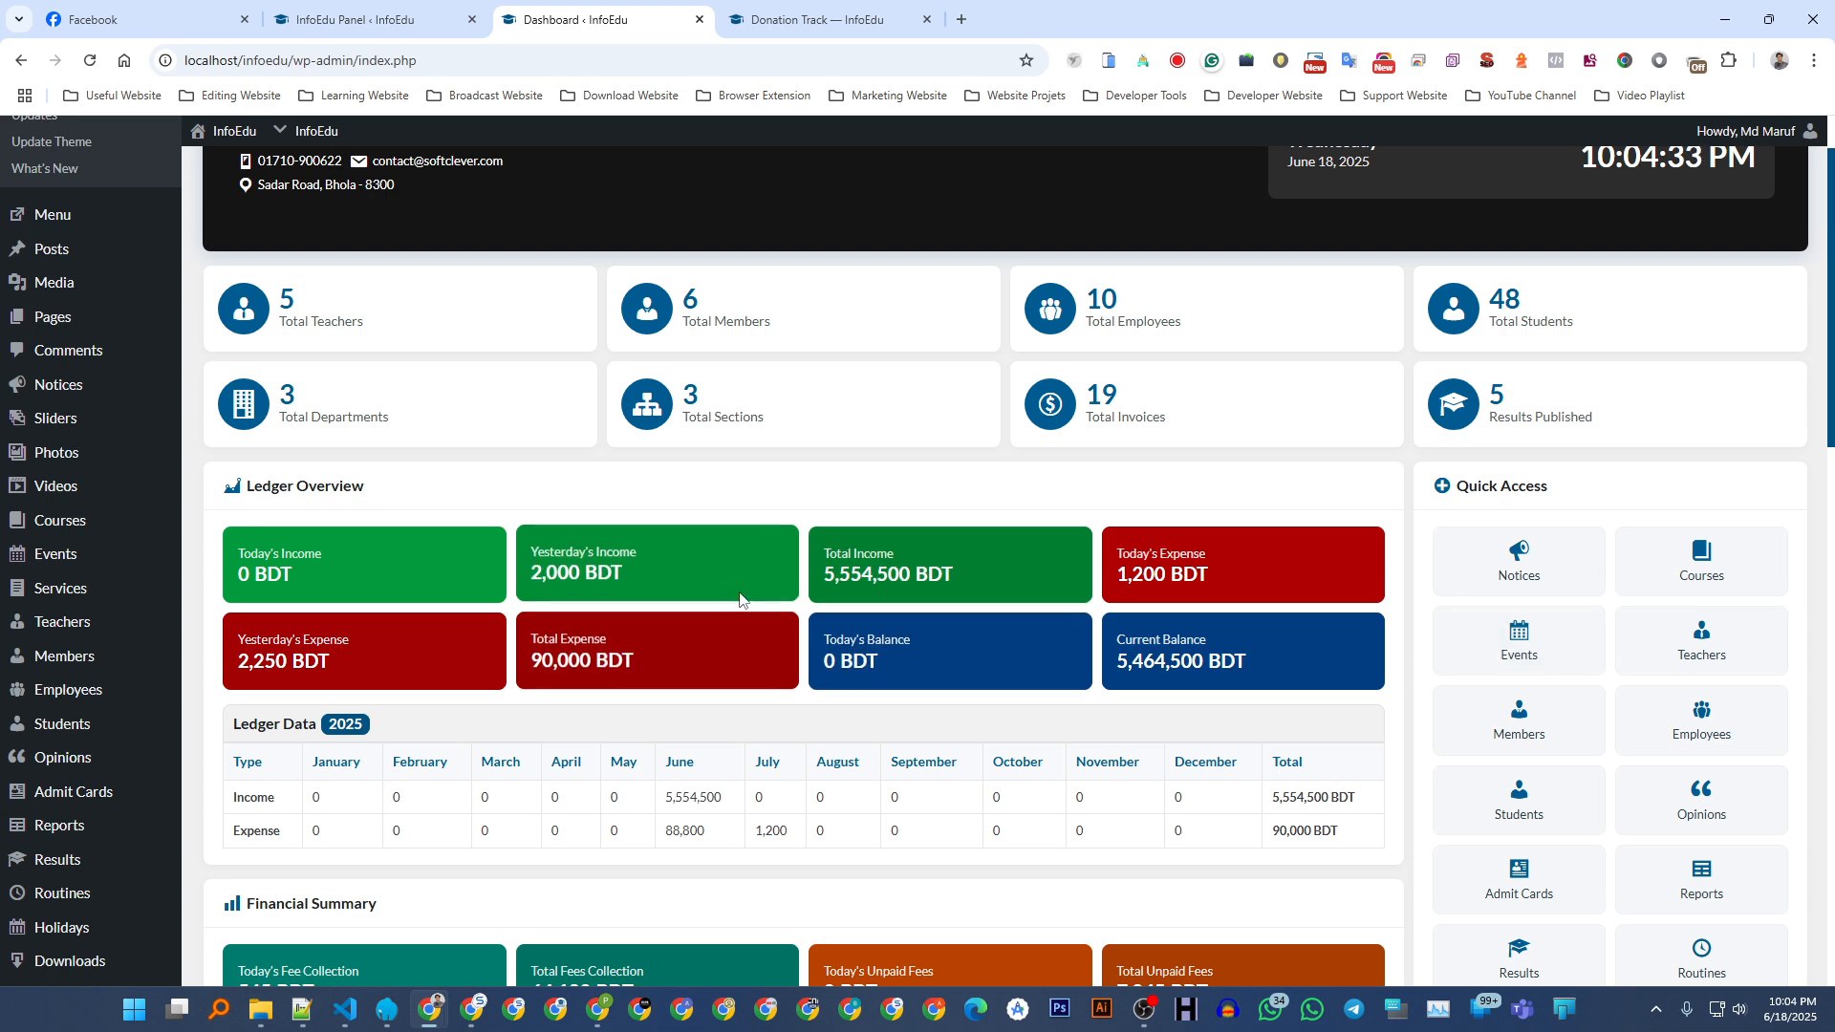
scroll(740, 600, down, 4)
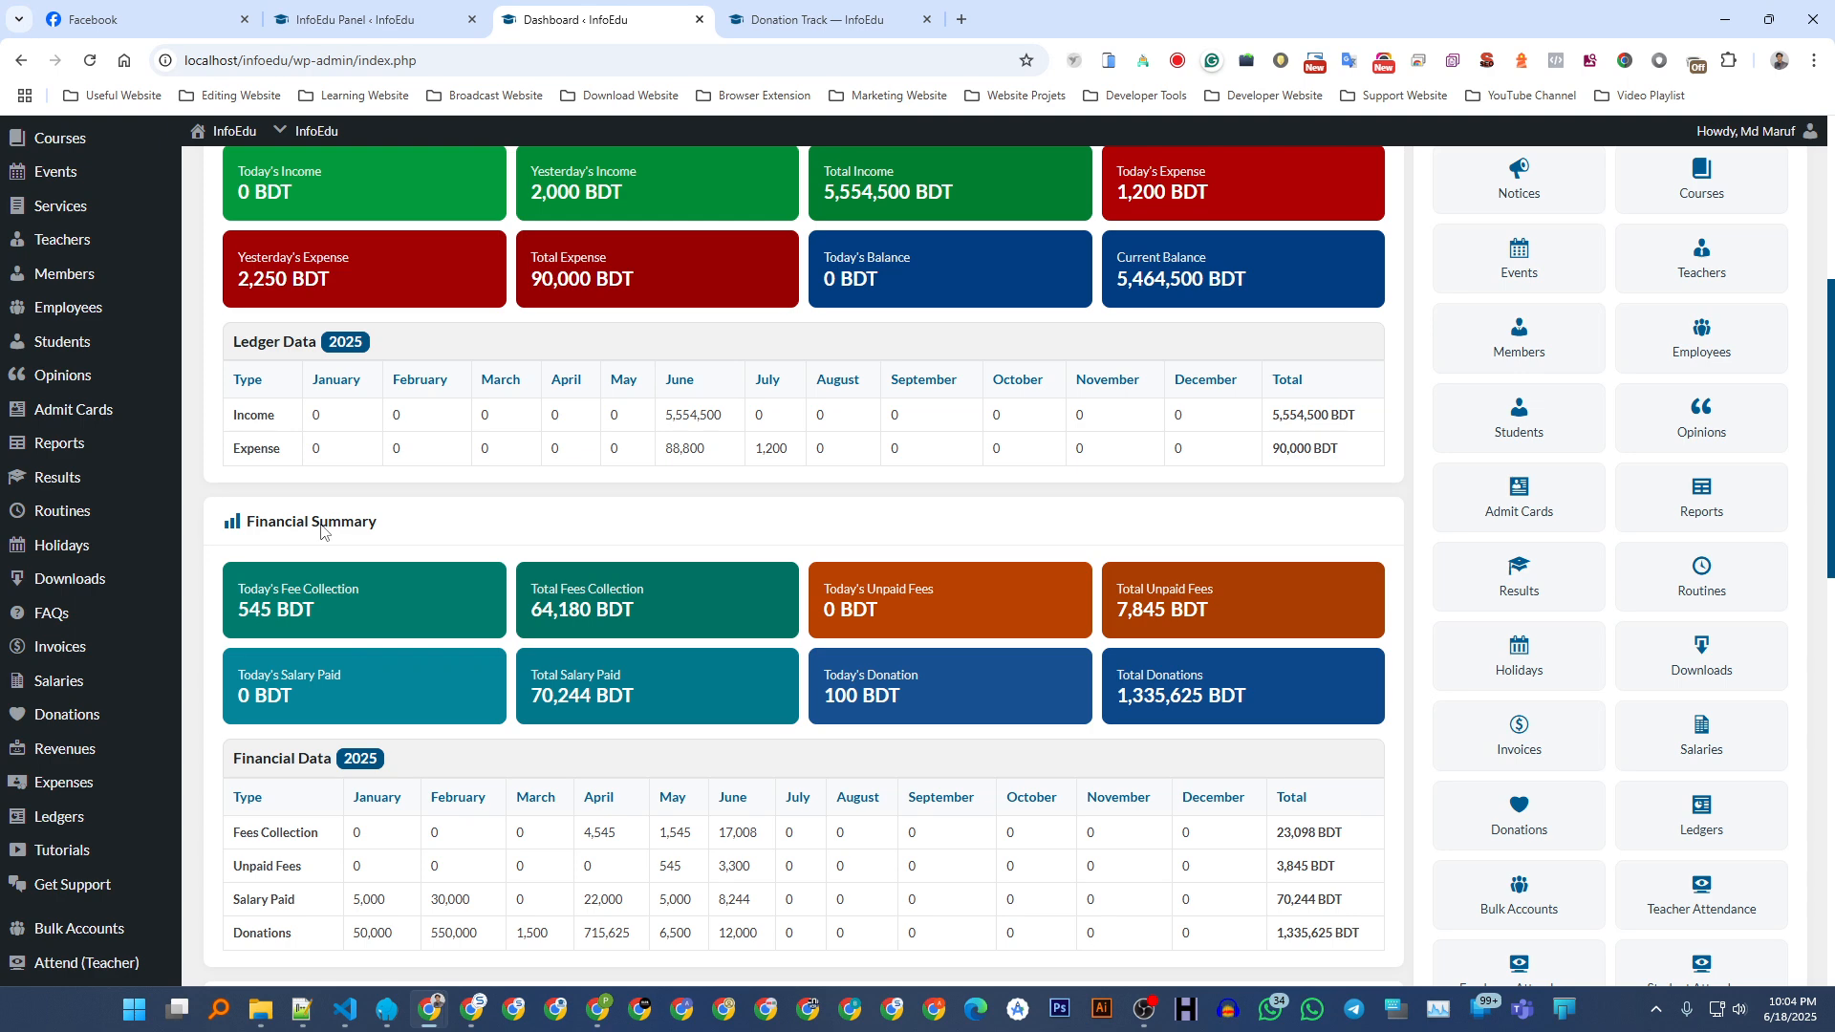
scroll(321, 532, down, 6)
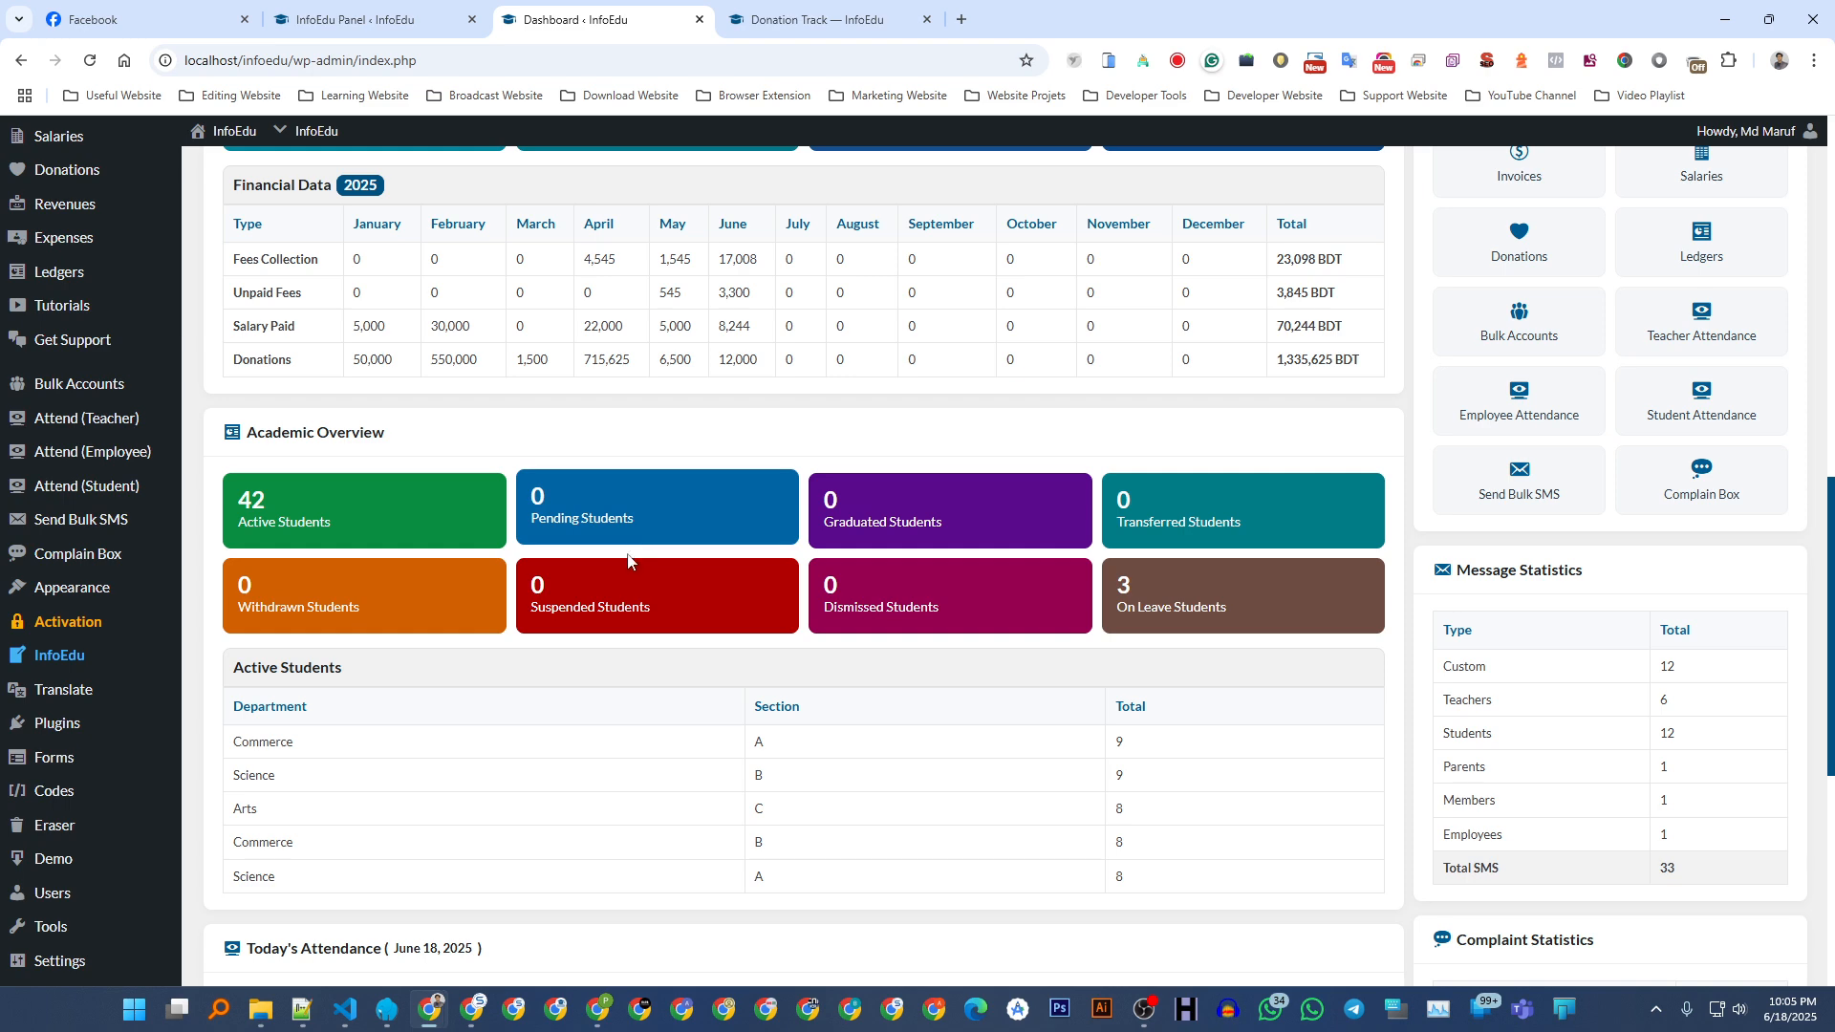
scroll(627, 561, down, 4)
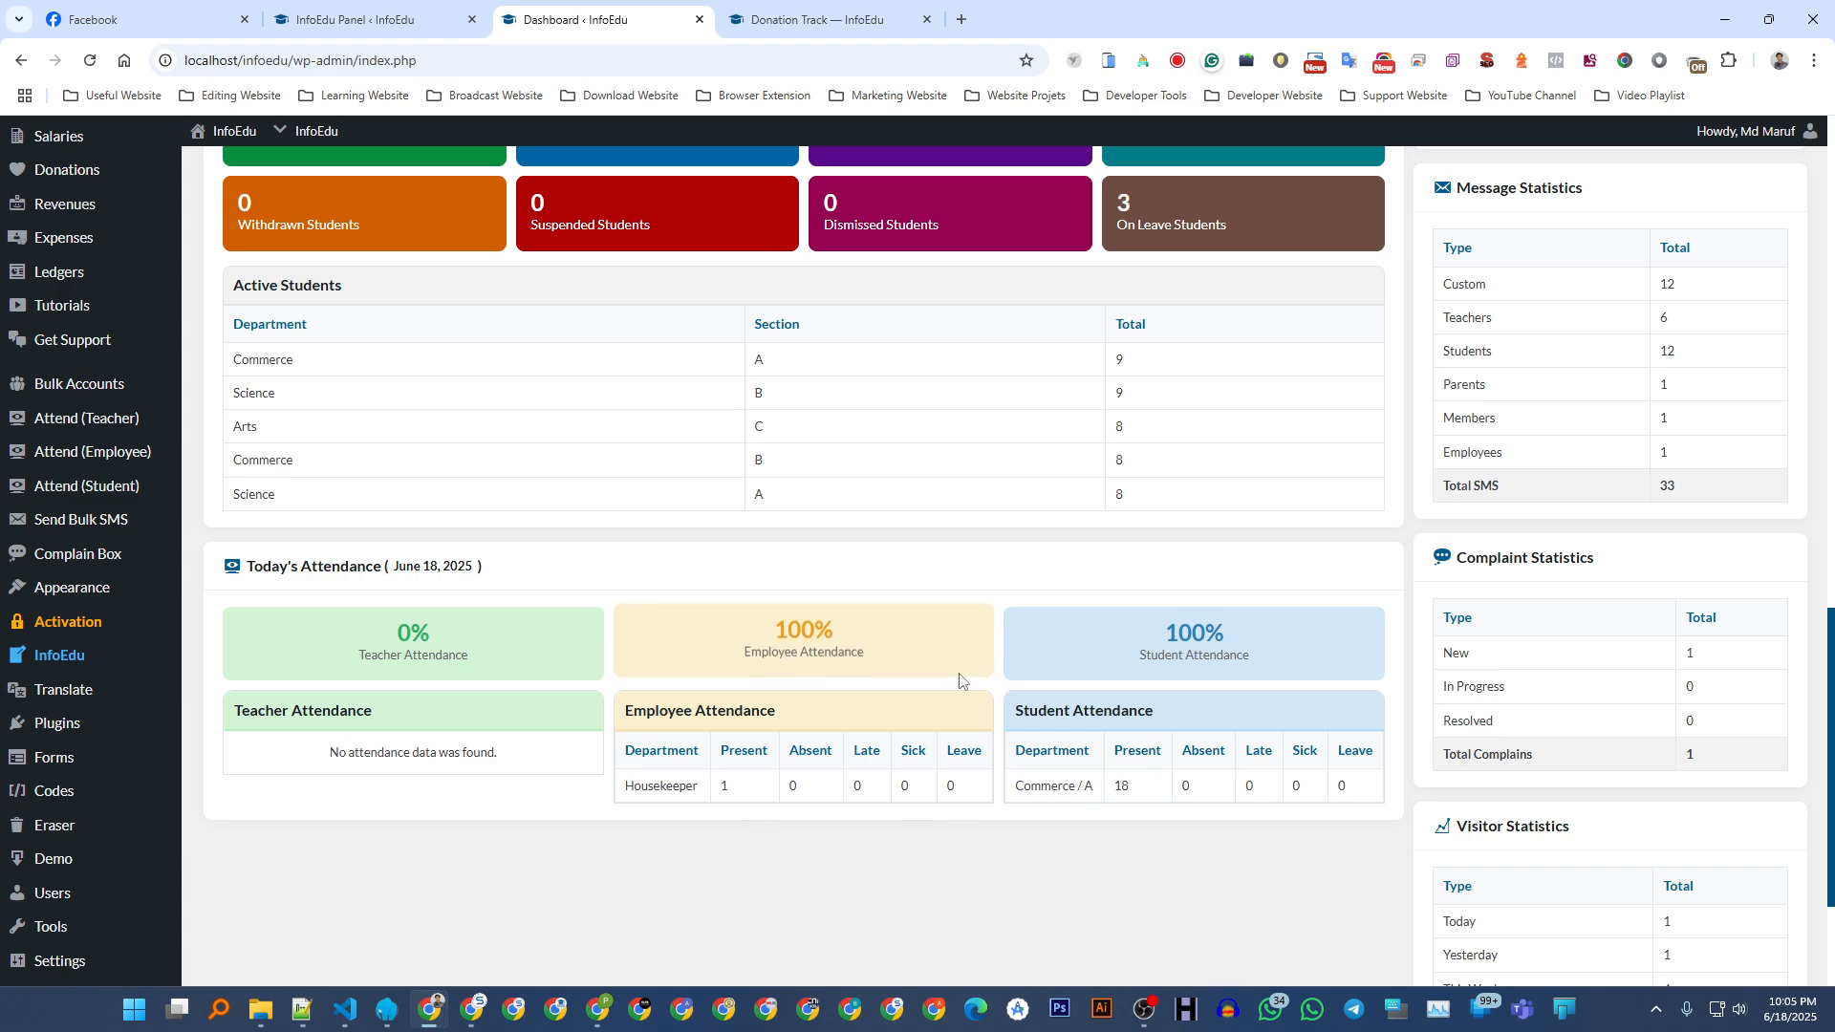
scroll(944, 676, up, 5)
scroll(944, 677, up, 8)
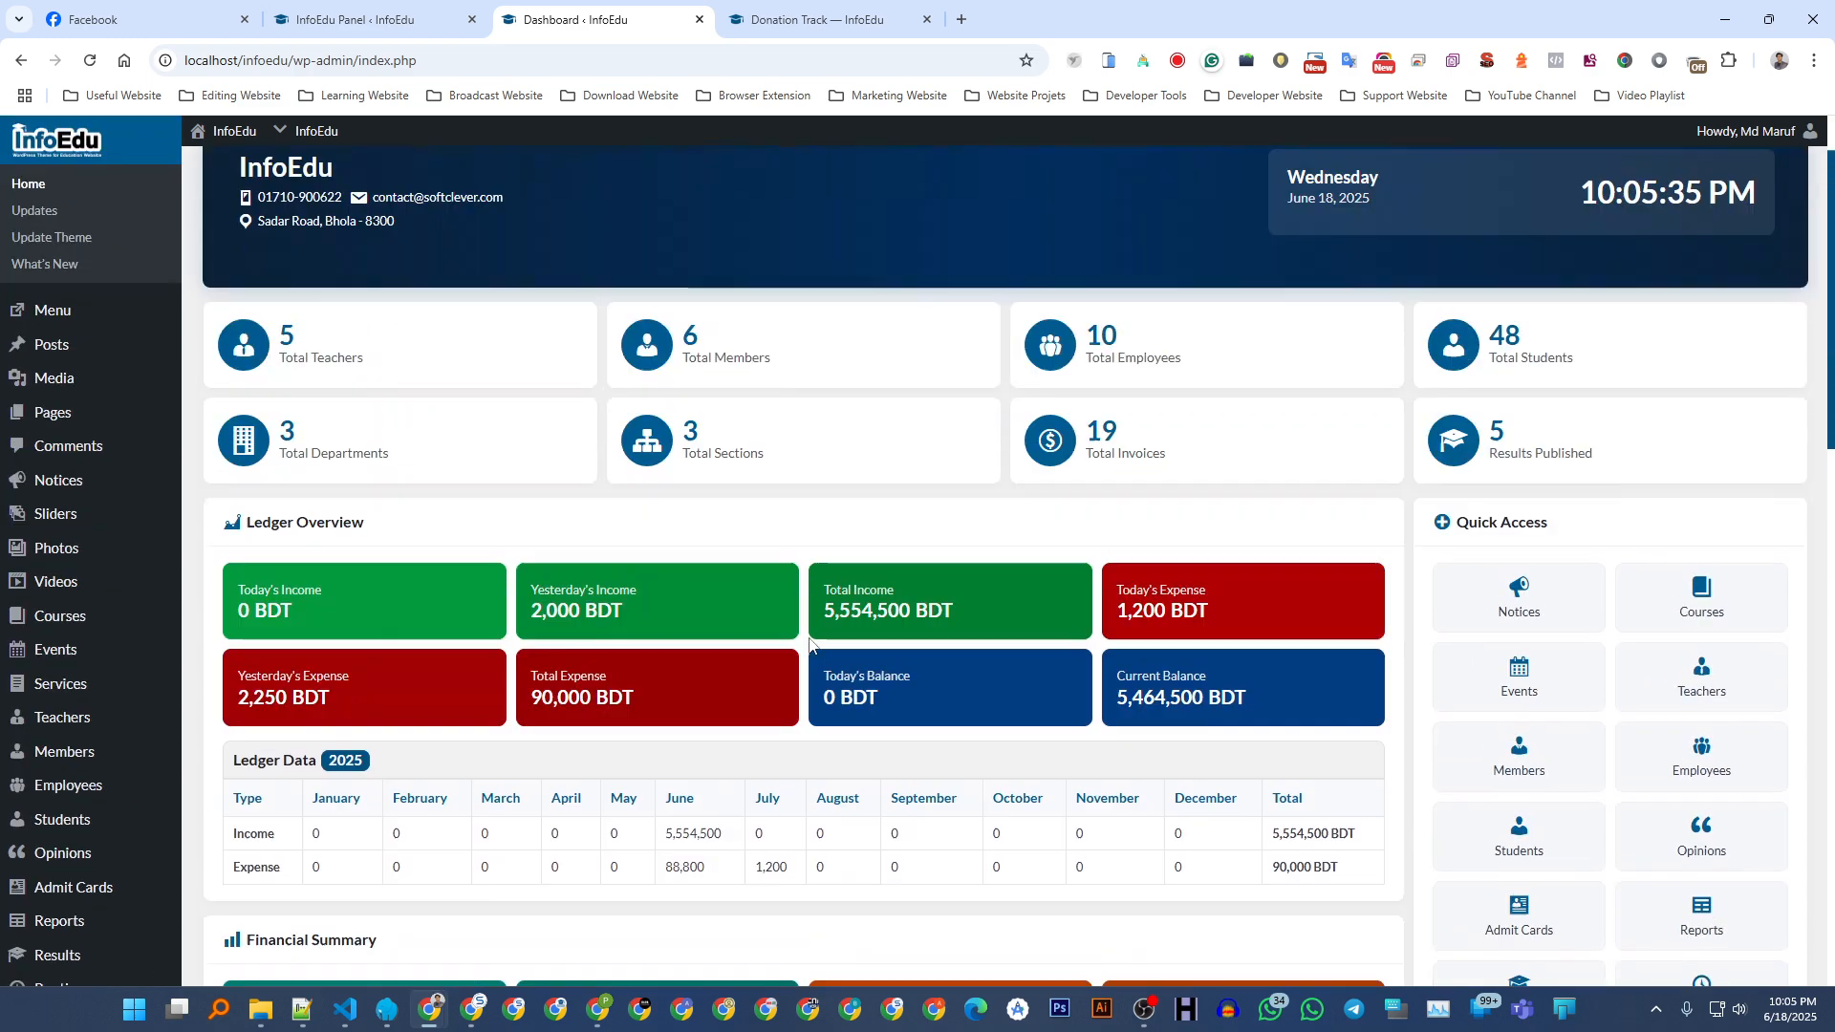
- Compare the dashboard's Quick Access items with the Admin - Widgets and Admin - Menus options in the Admin - Home settings
scroll(1525, 645, down, 3)
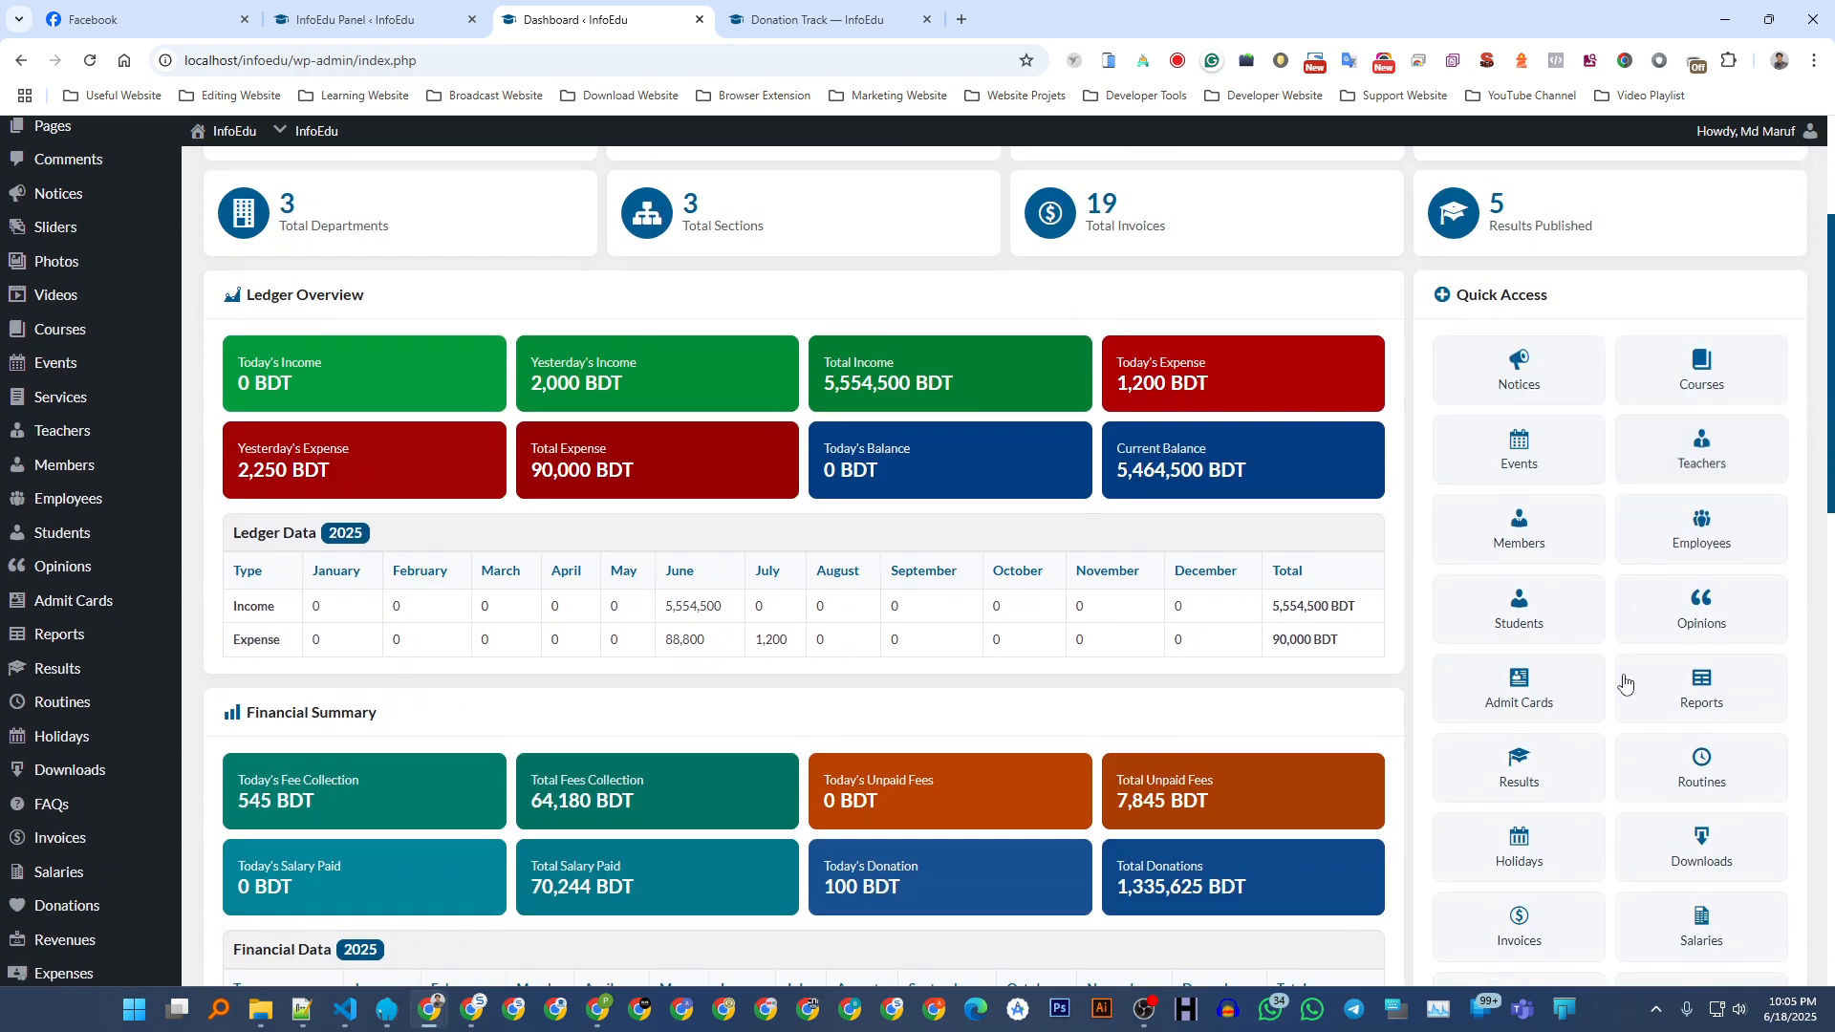
scroll(1552, 426, down, 4)
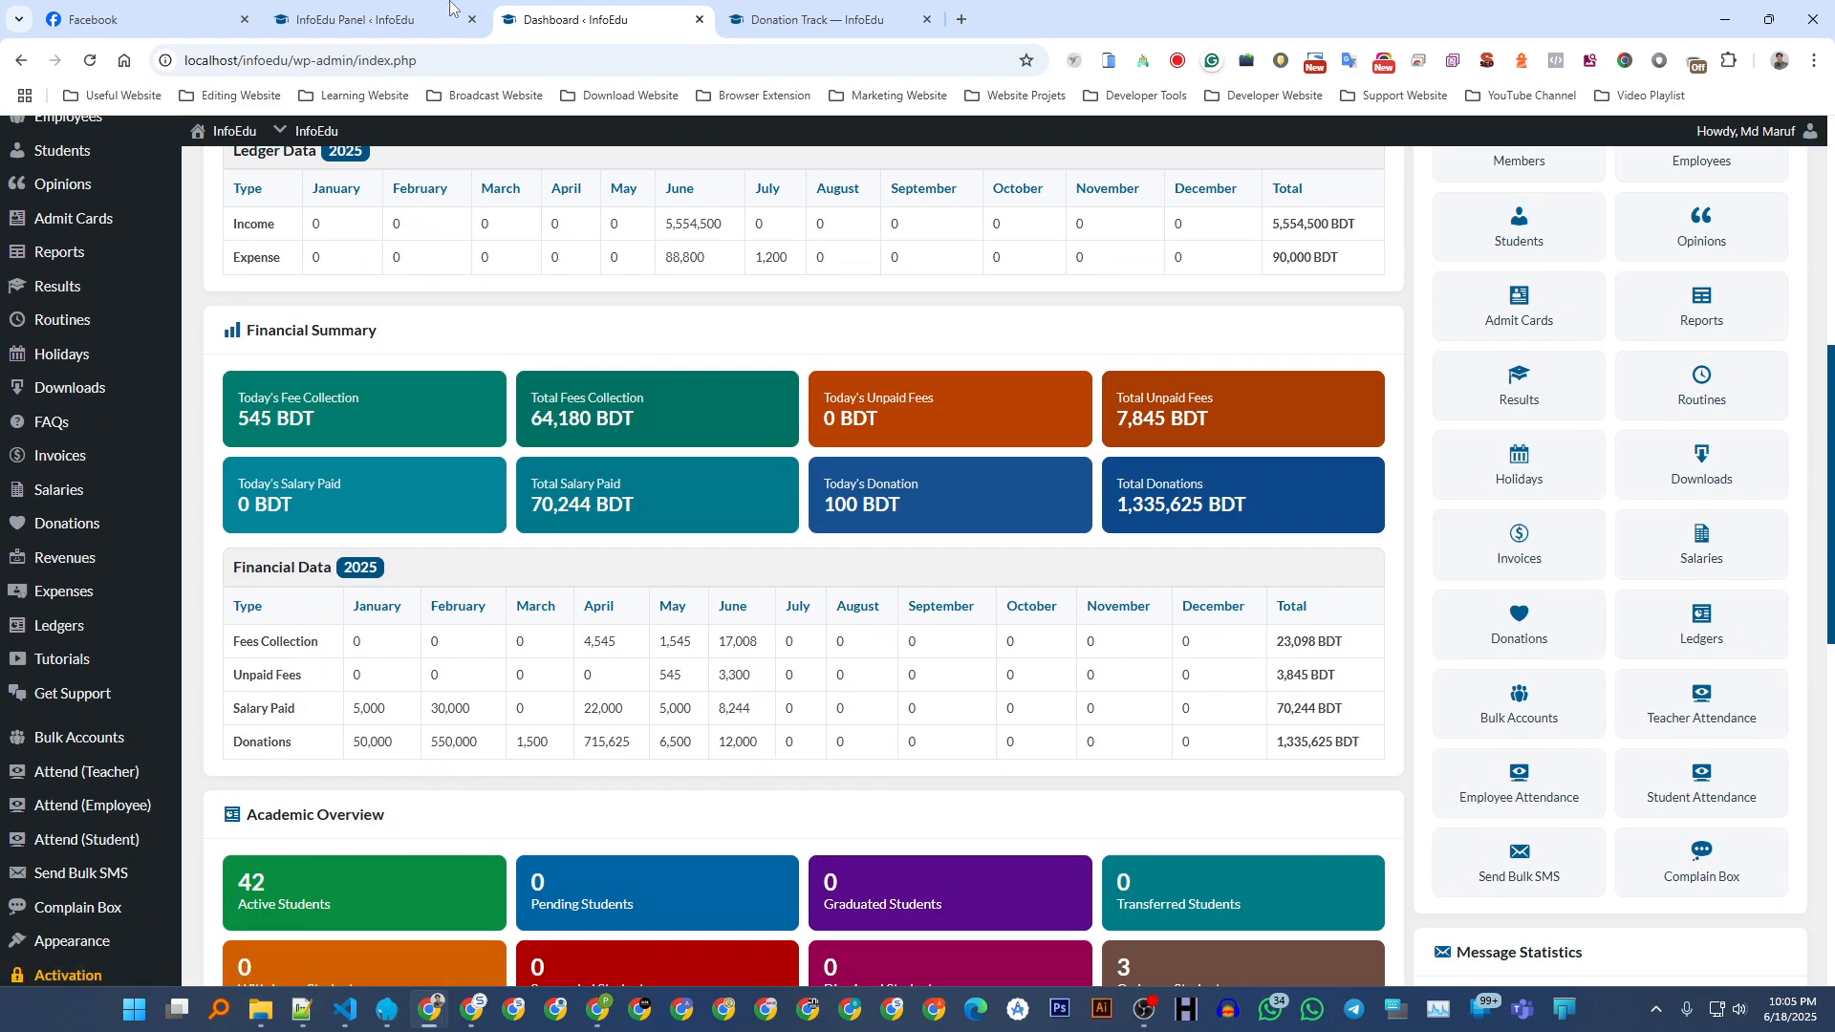
click(421, 19)
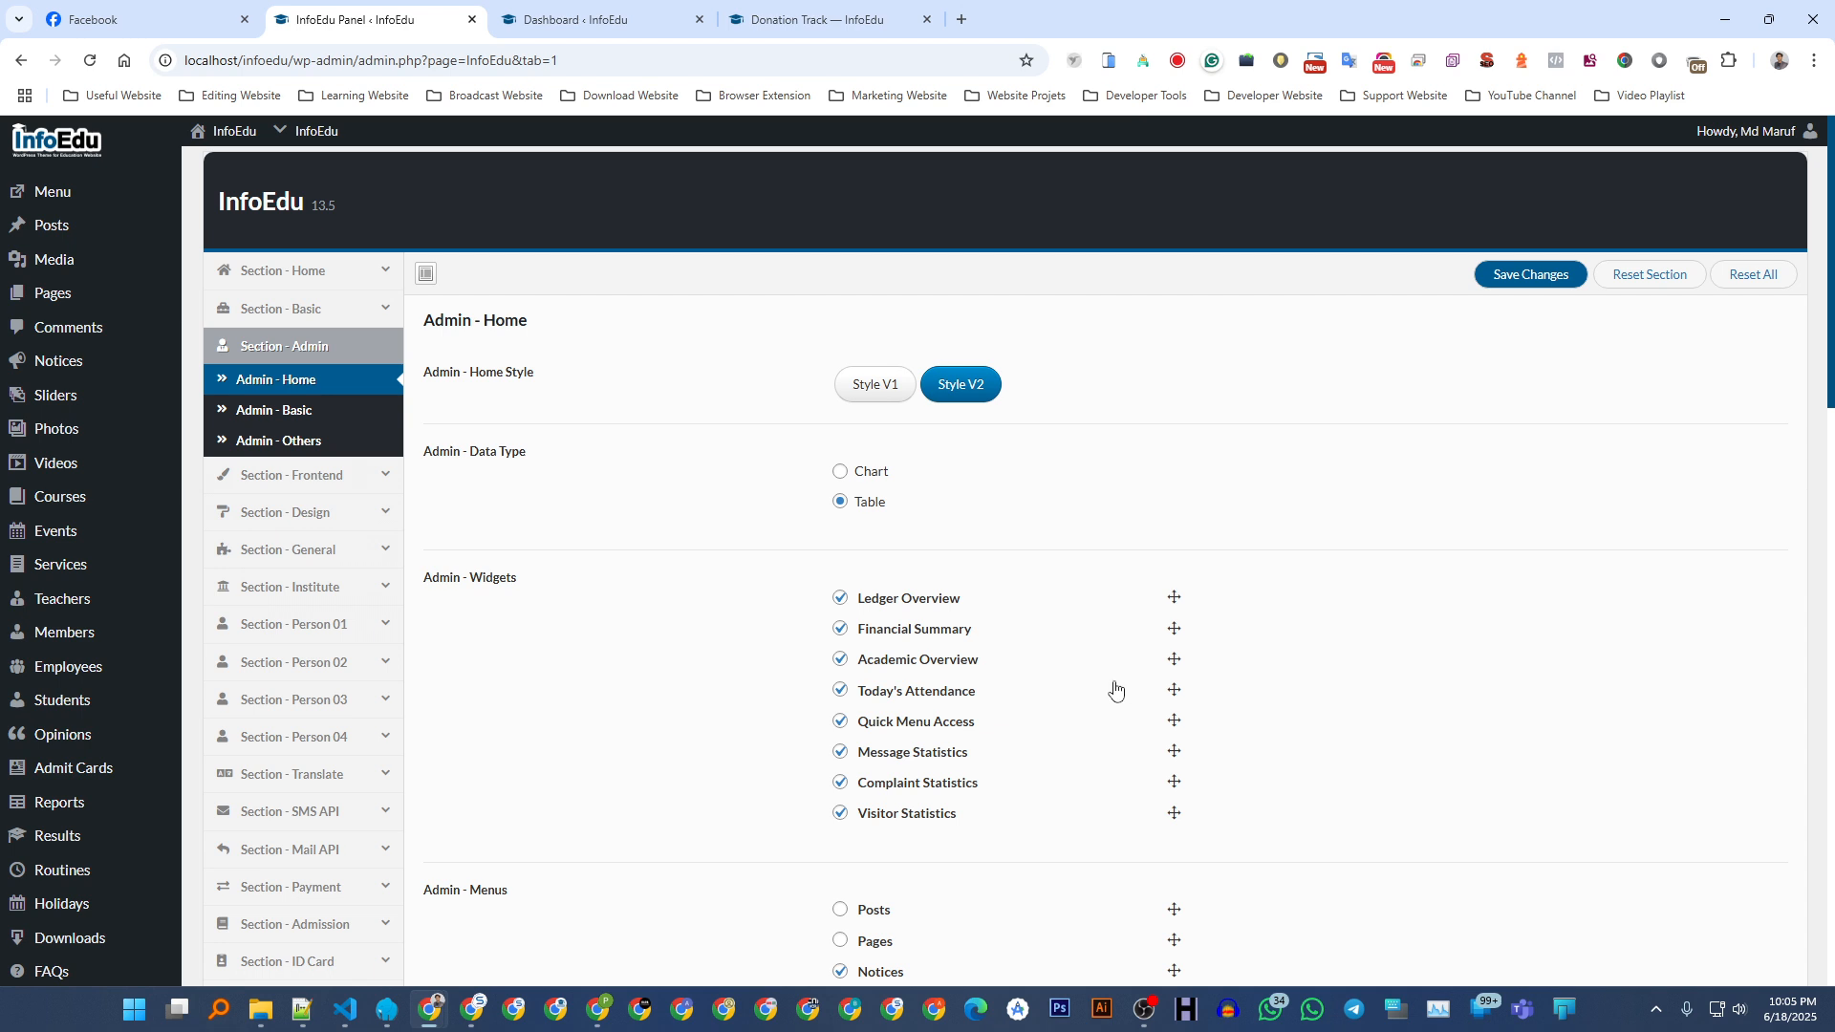
scroll(1115, 689, down, 2)
scroll(1090, 690, down, 2)
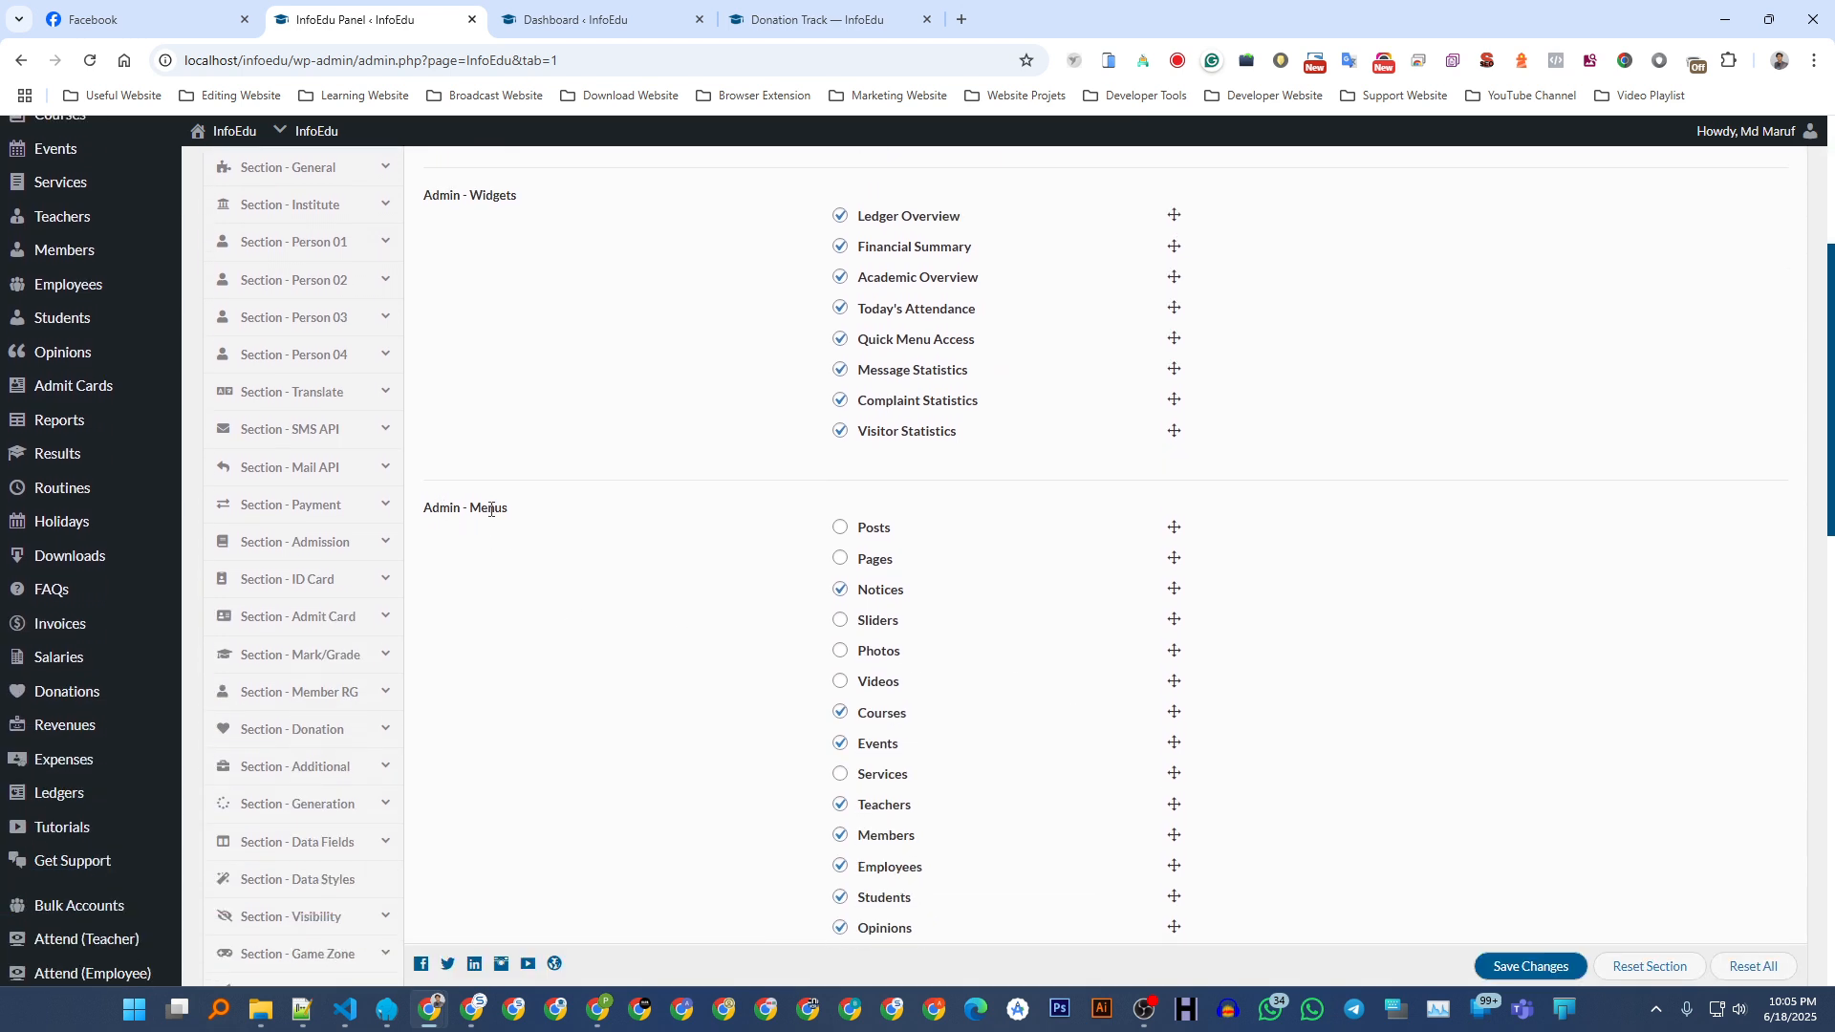
click(690, 11)
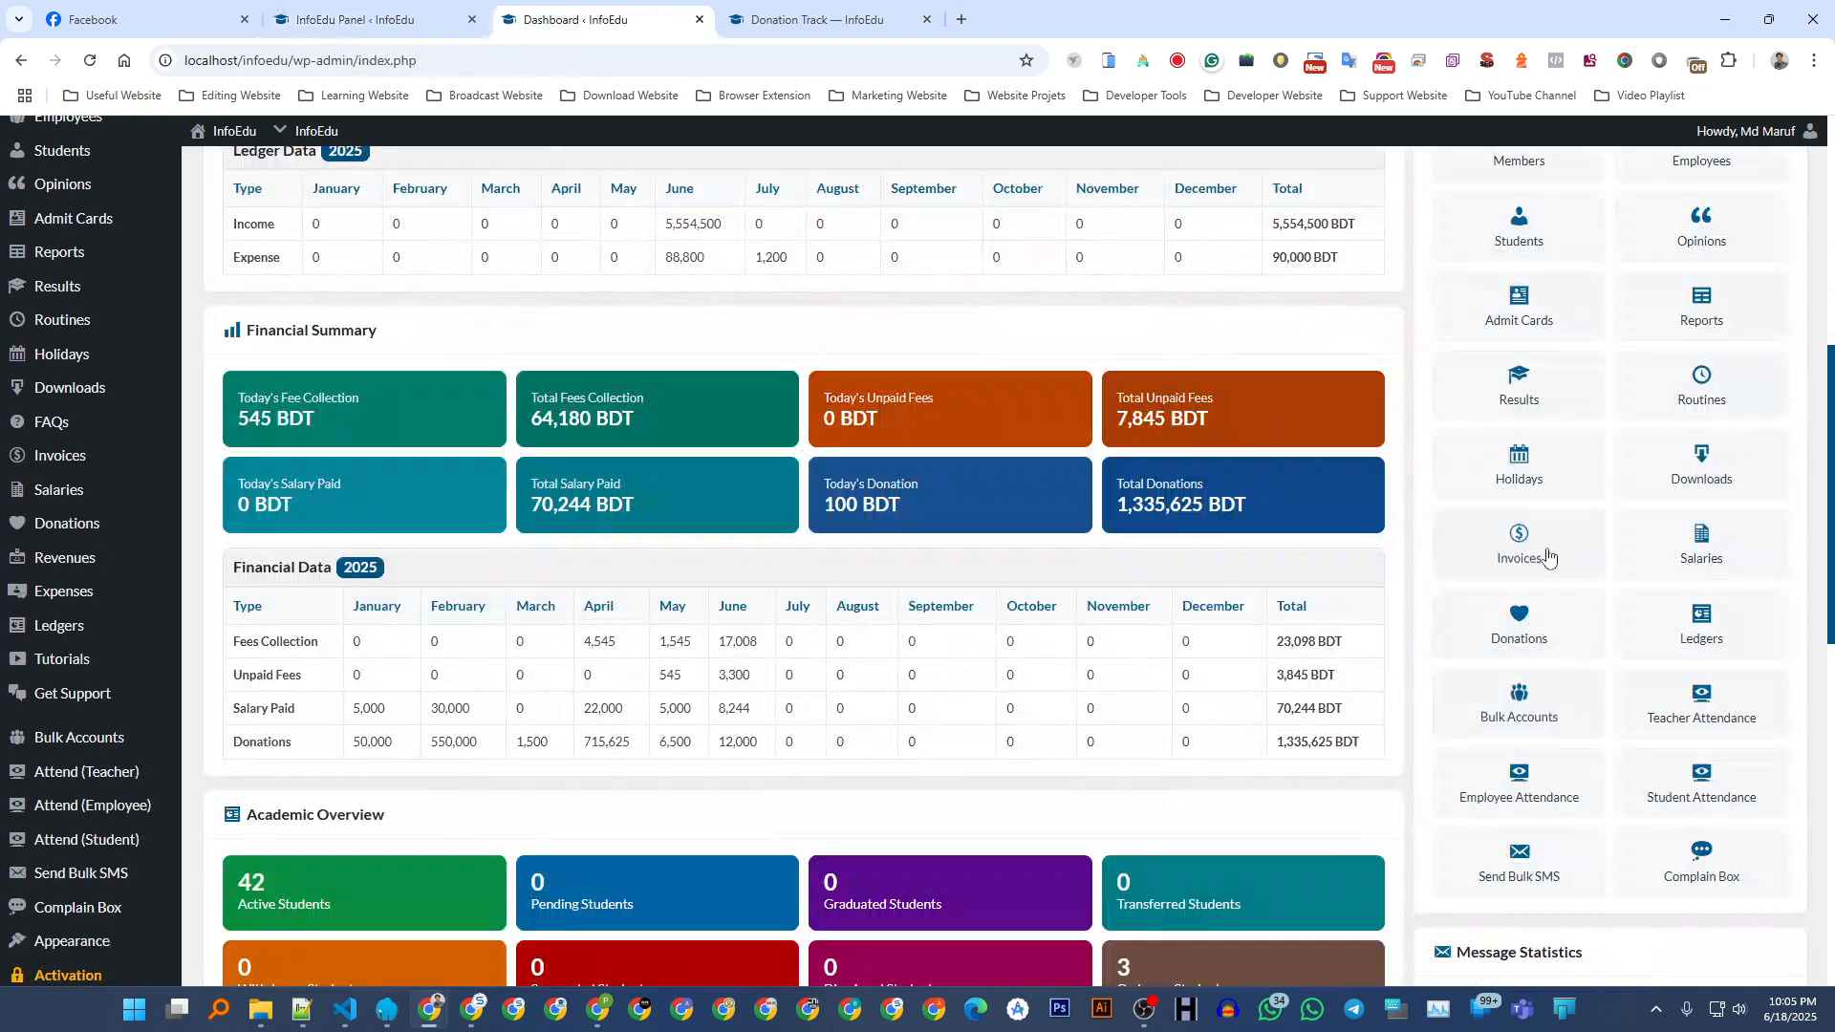
click(356, 11)
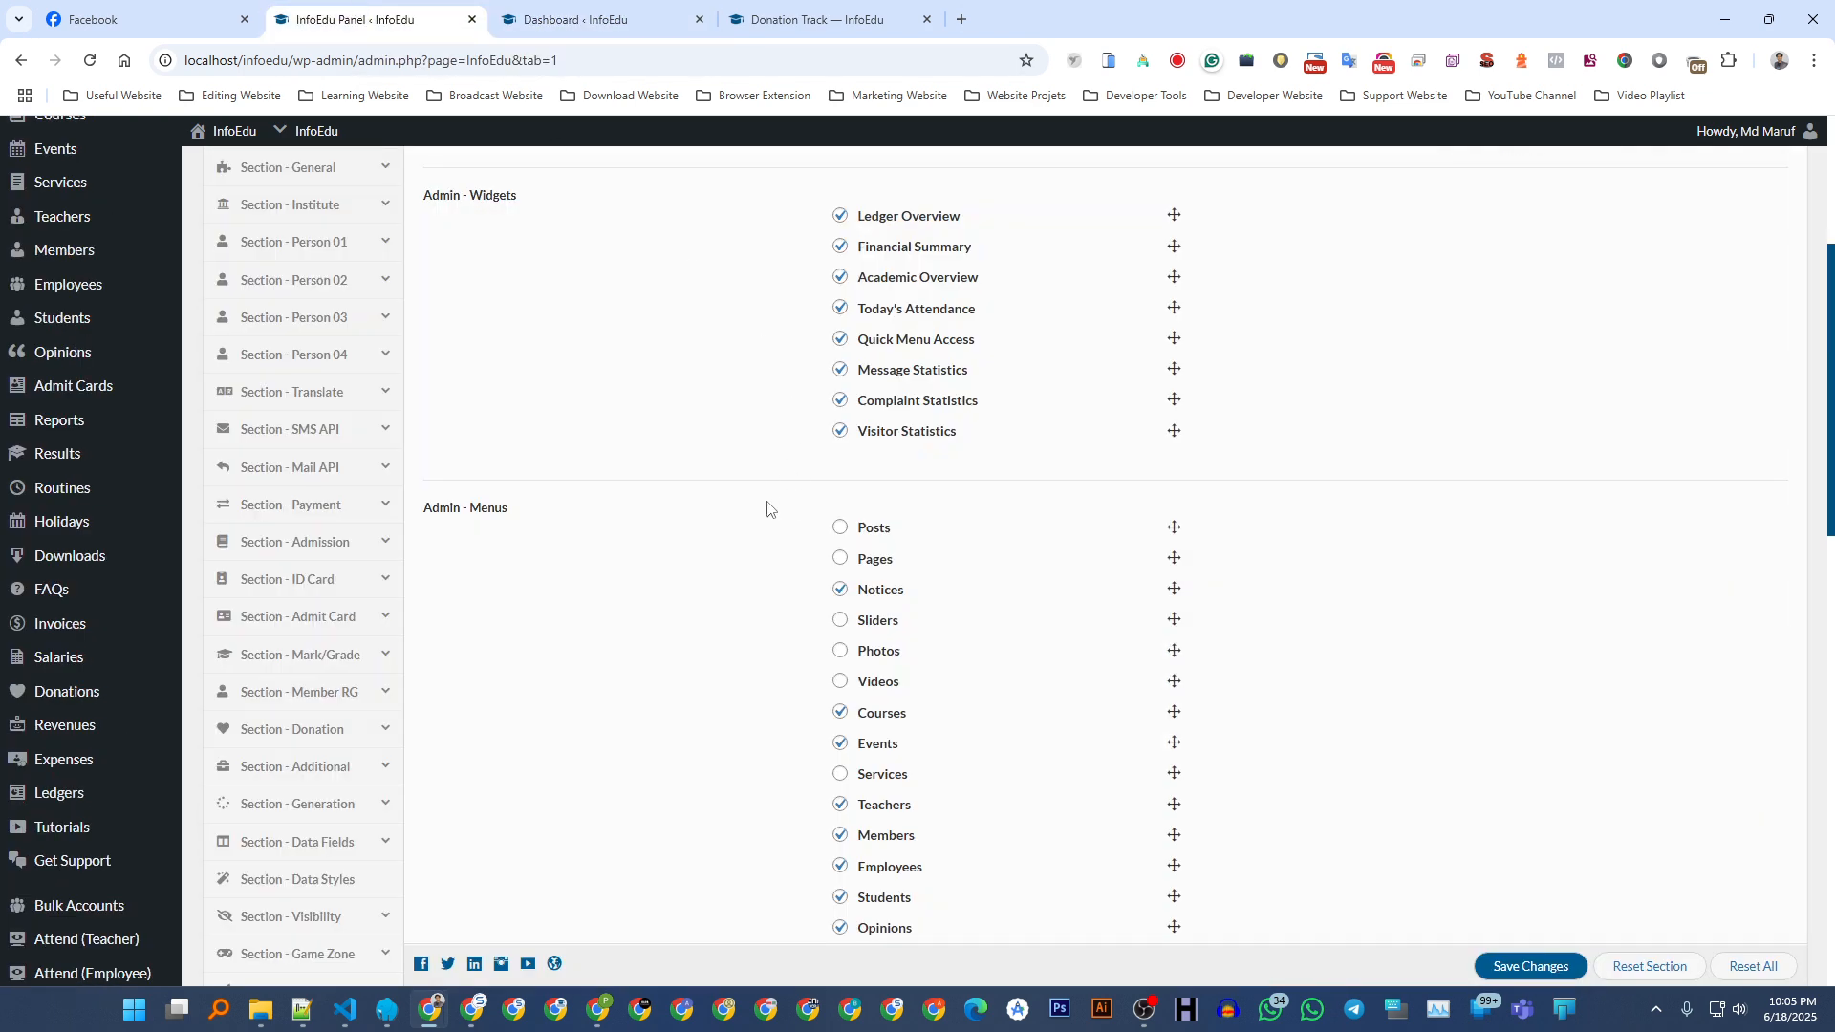
scroll(877, 564, down, 1)
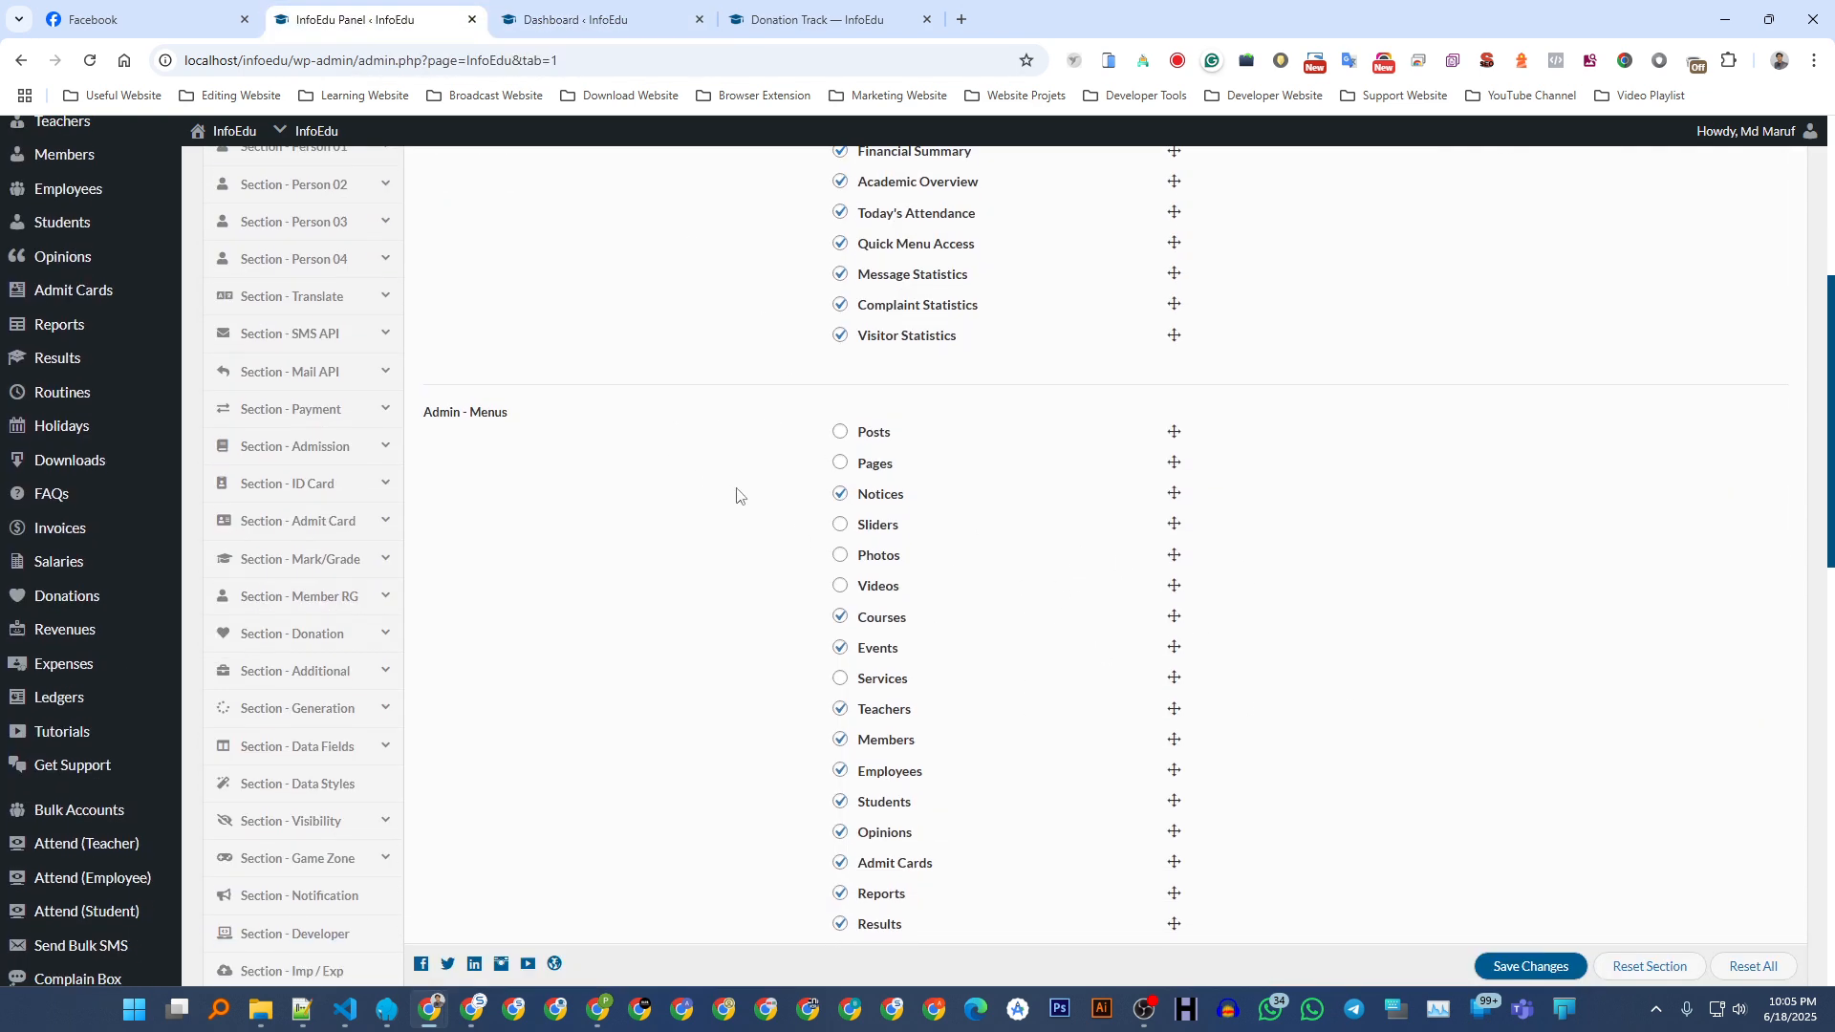
scroll(736, 495, down, 10)
scroll(698, 477, up, 15)
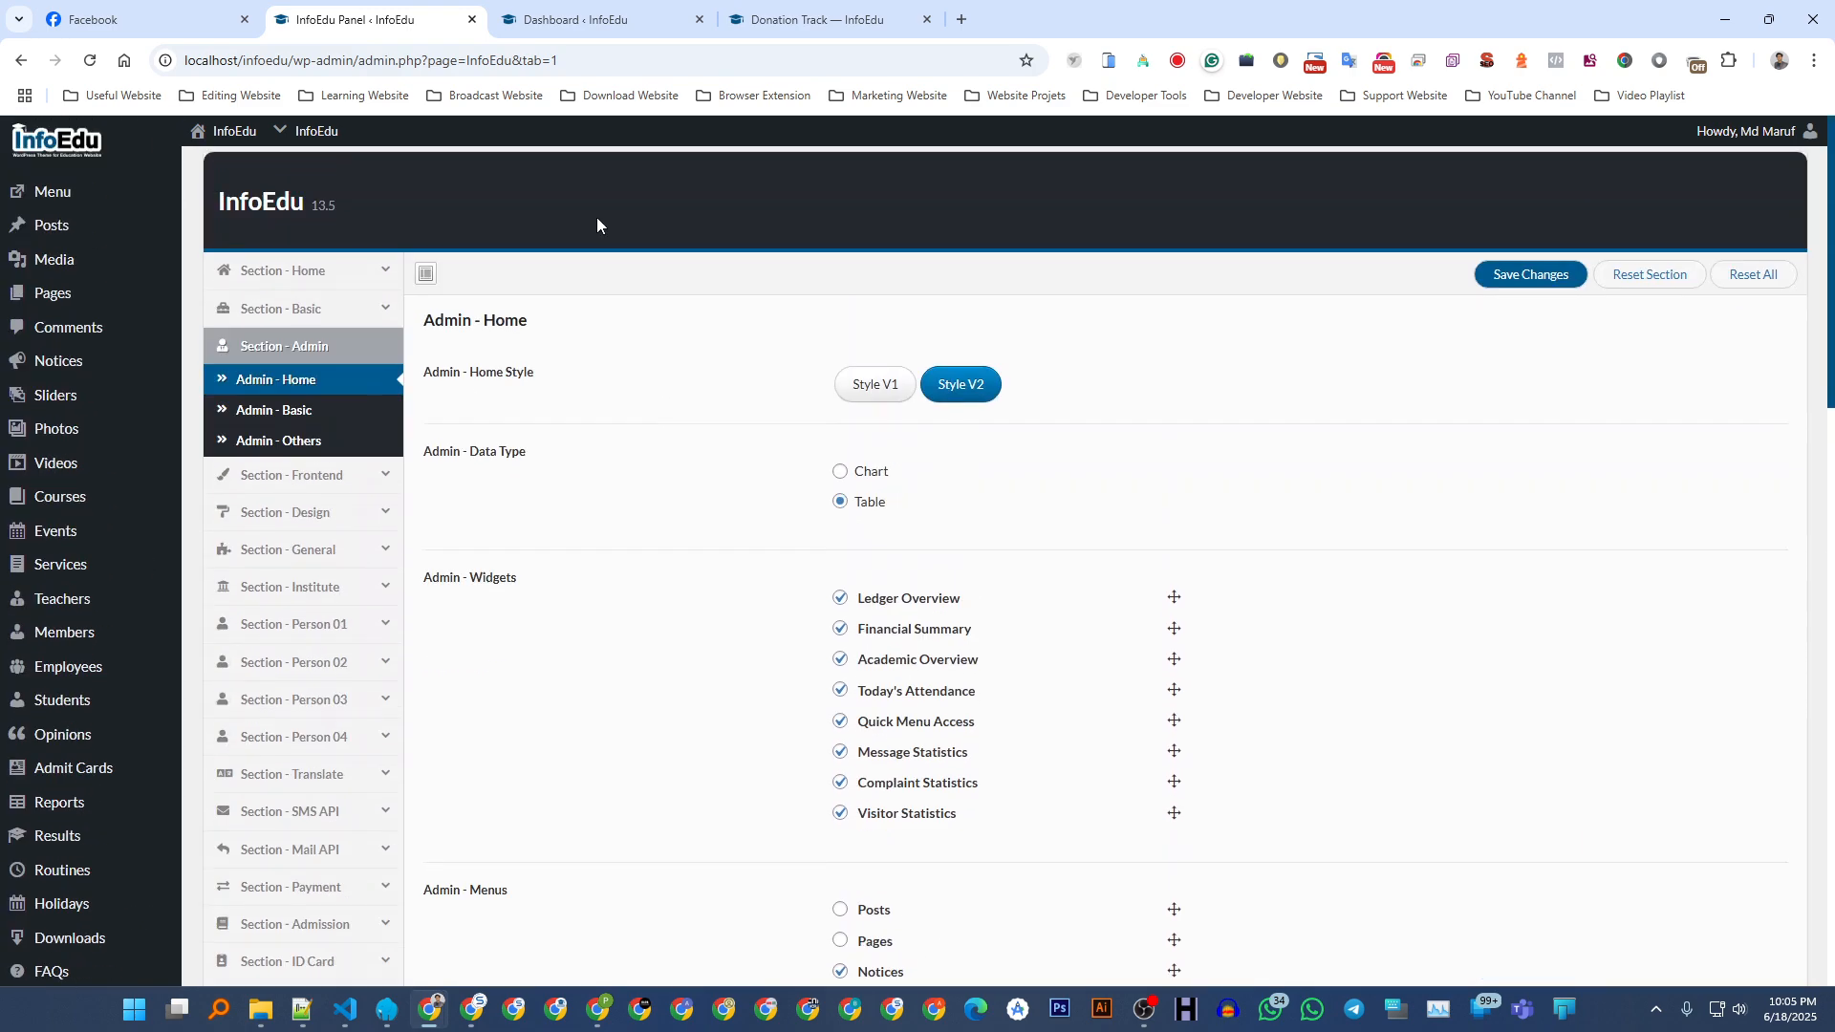
- Go back to the dashboard and open the What's New page to read the version 13.5 change list
click(593, 17)
scroll(222, 323, up, 10)
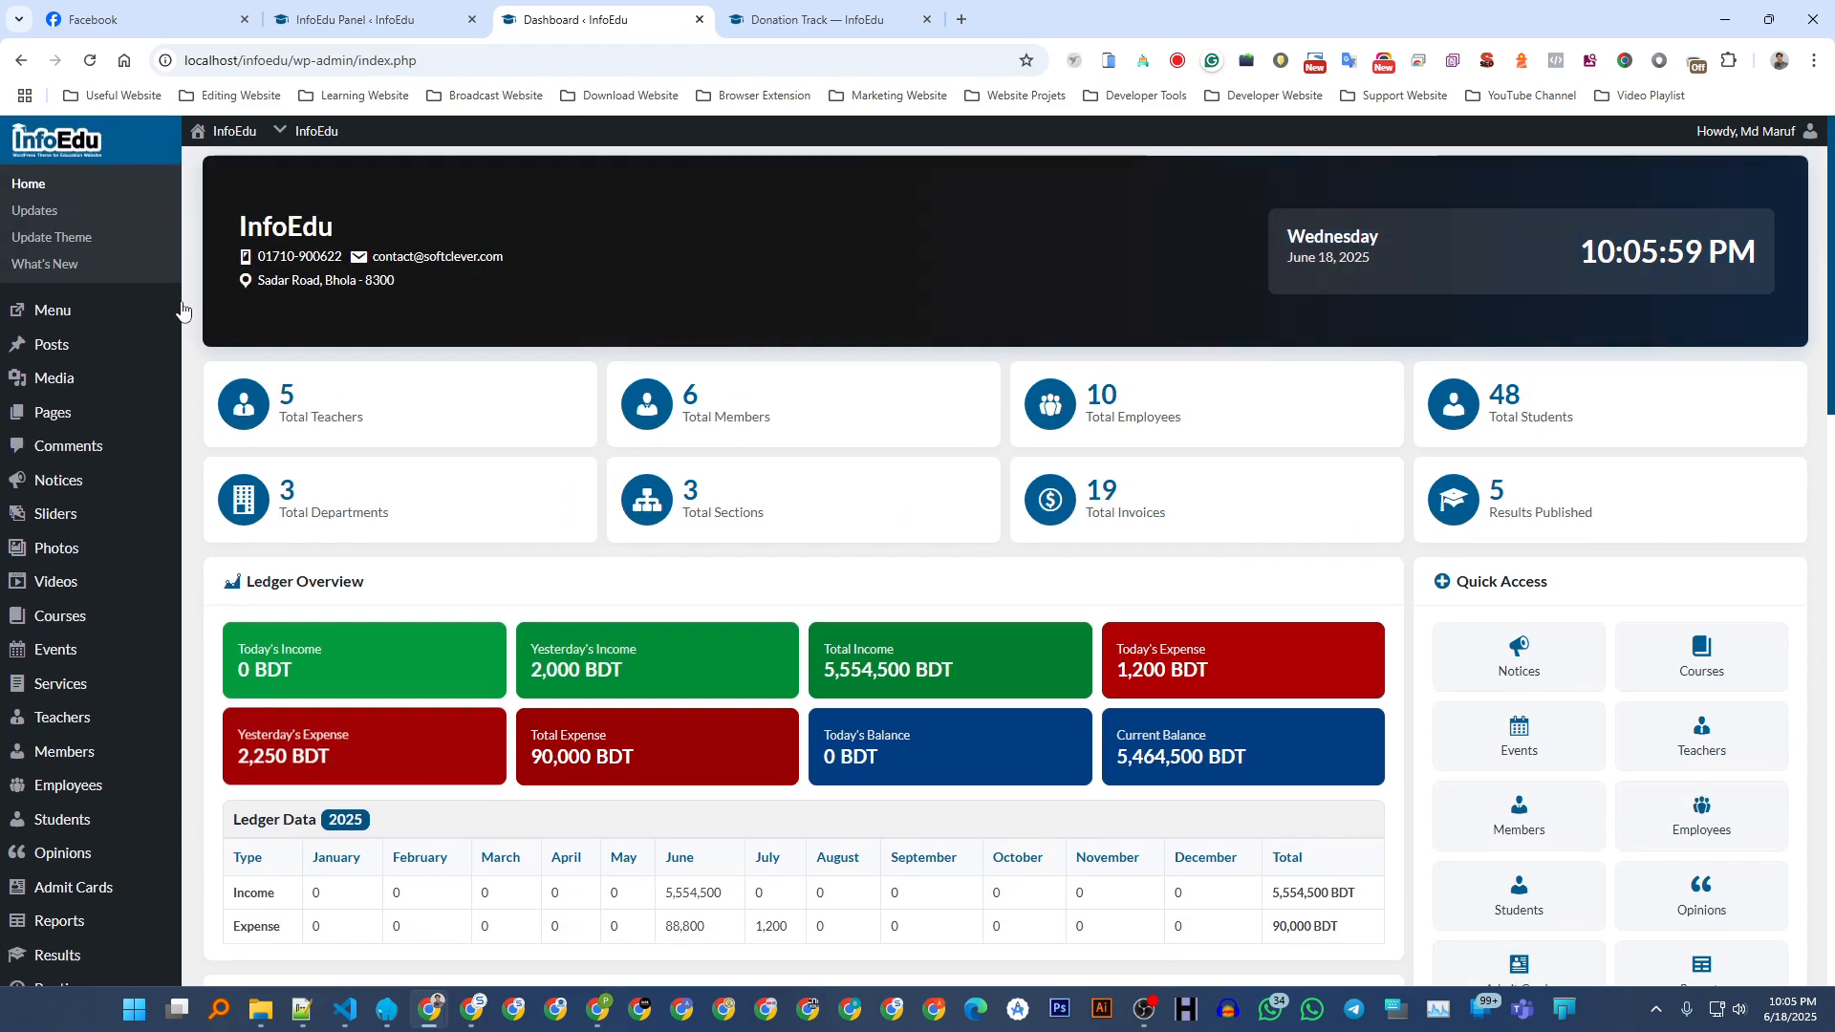
click(44, 265)
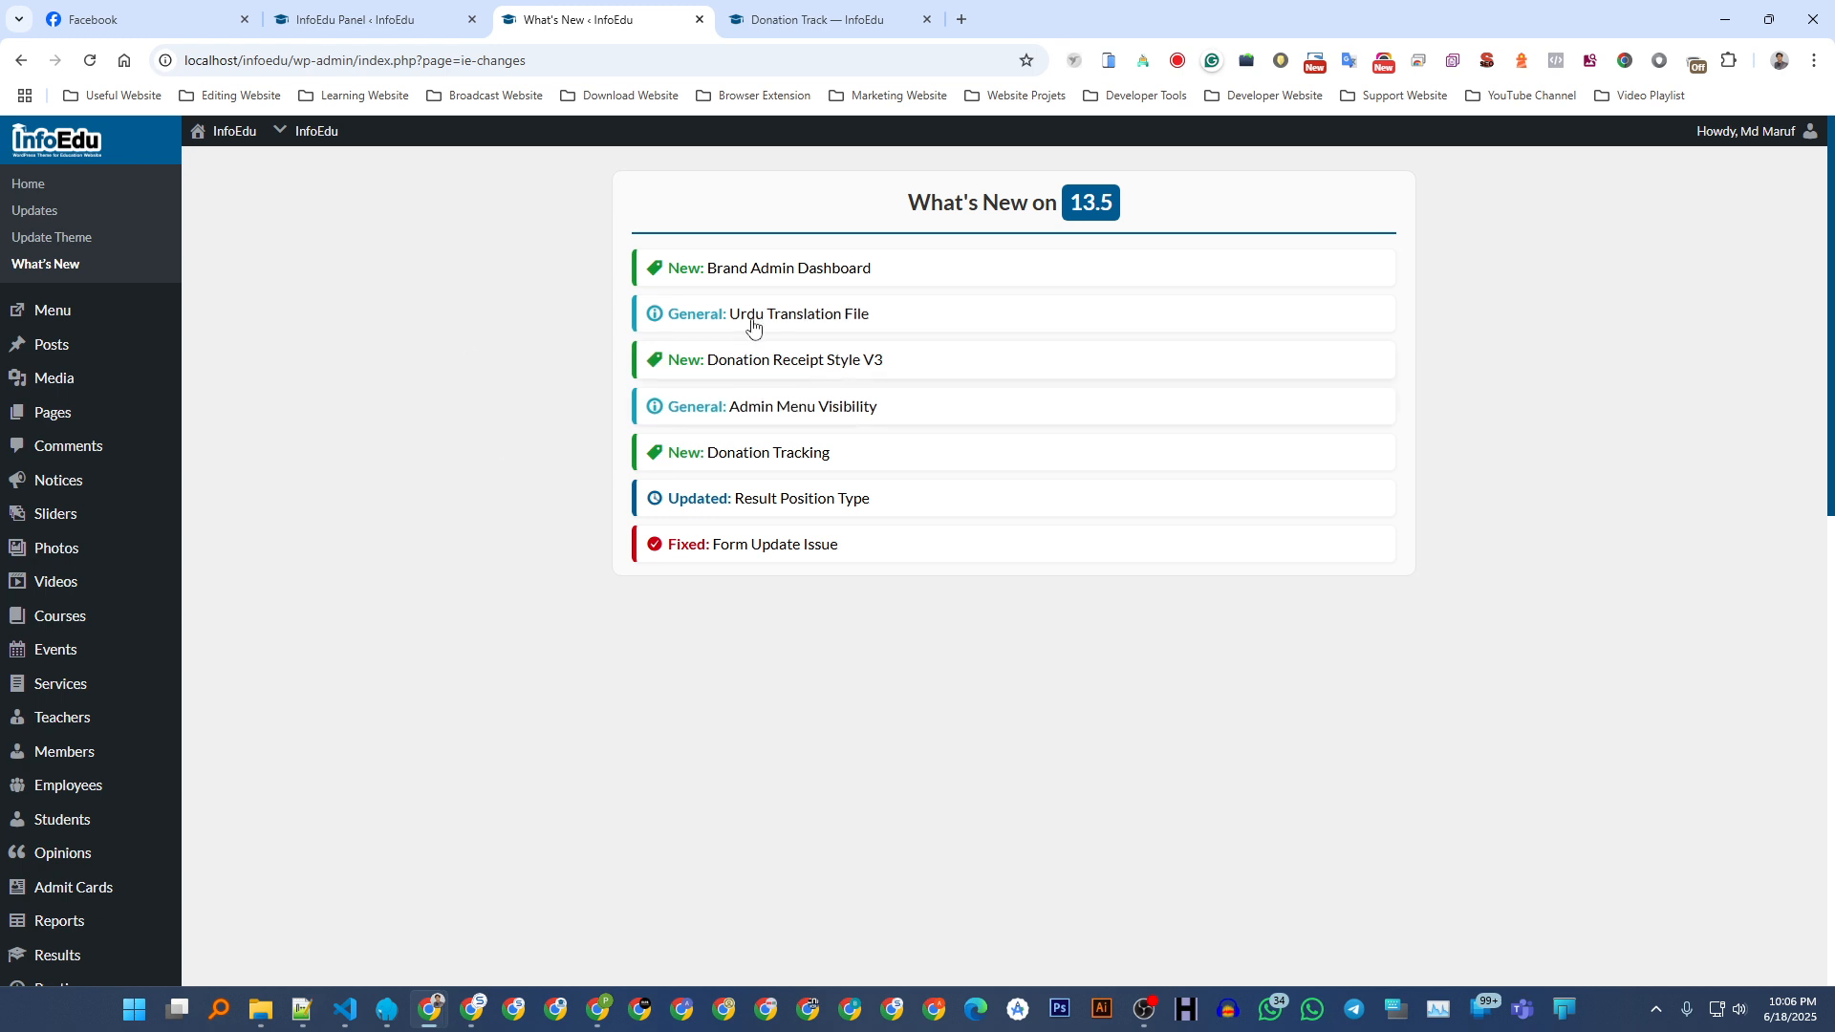
- Open the Section - Imp / Exp page of the InfoEdu settings to reach the translation import options
click(355, 19)
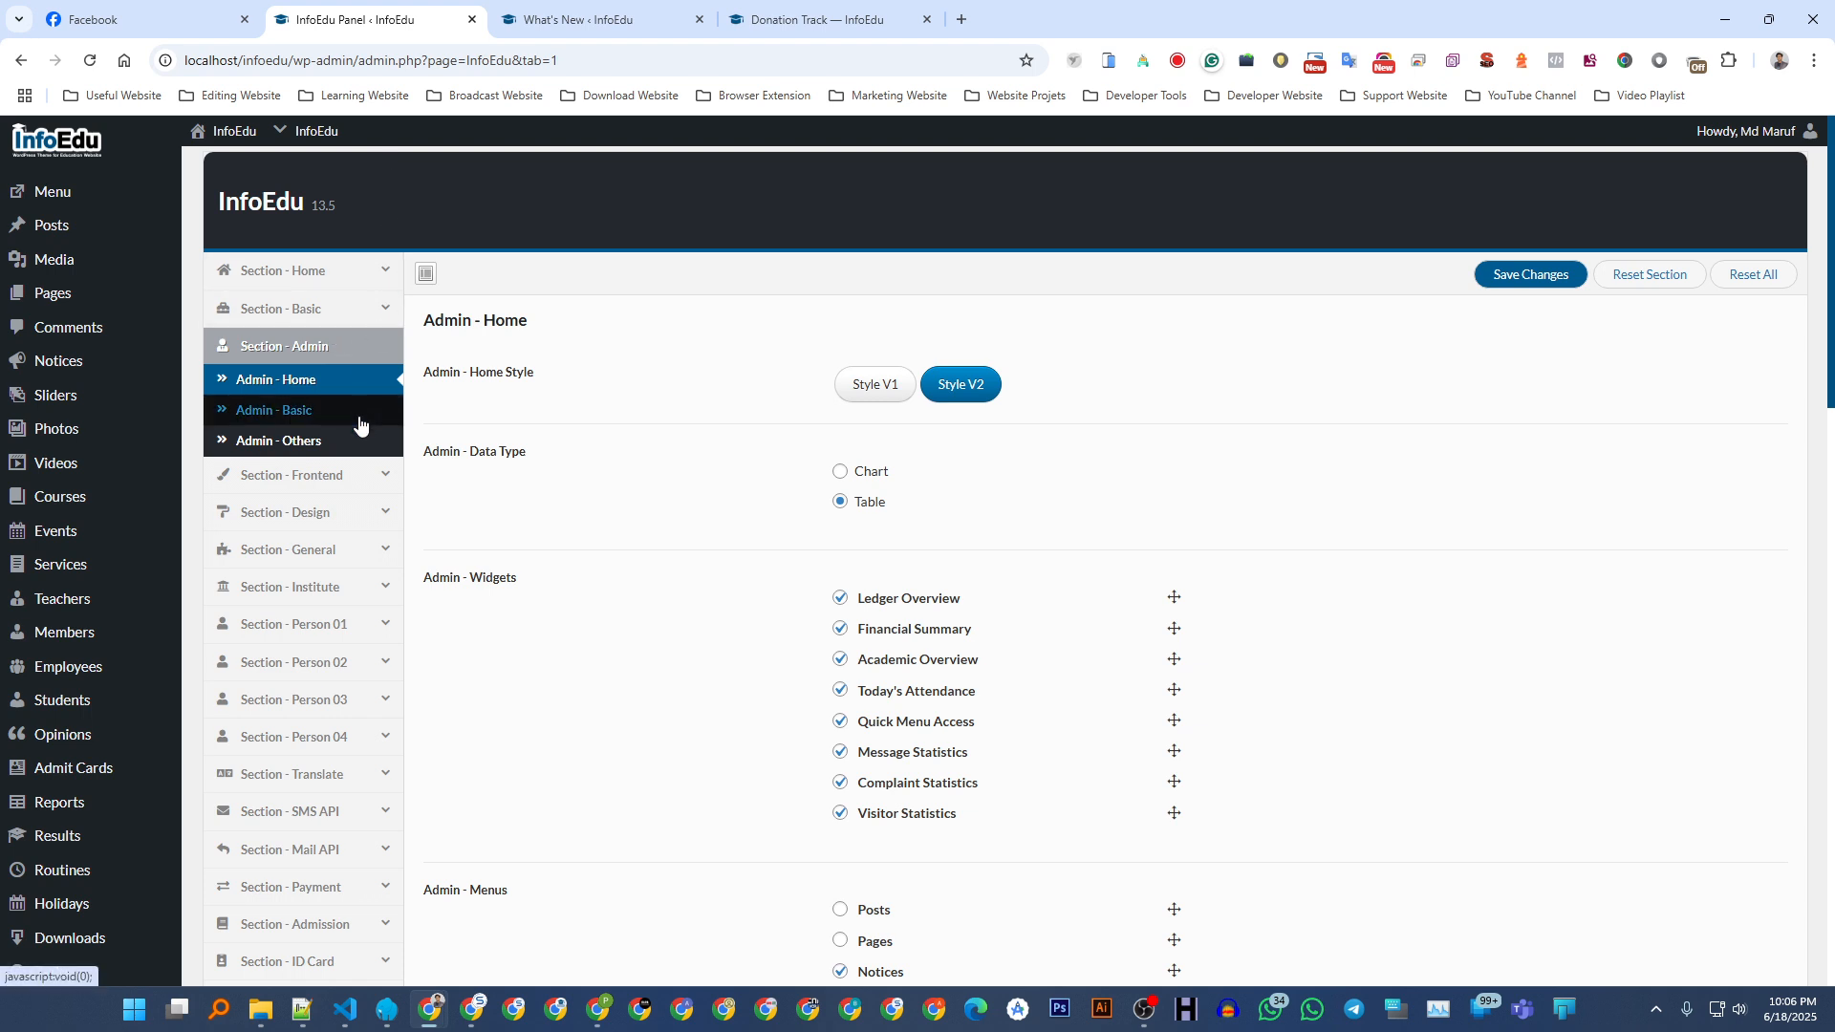
mouse_move(306, 141)
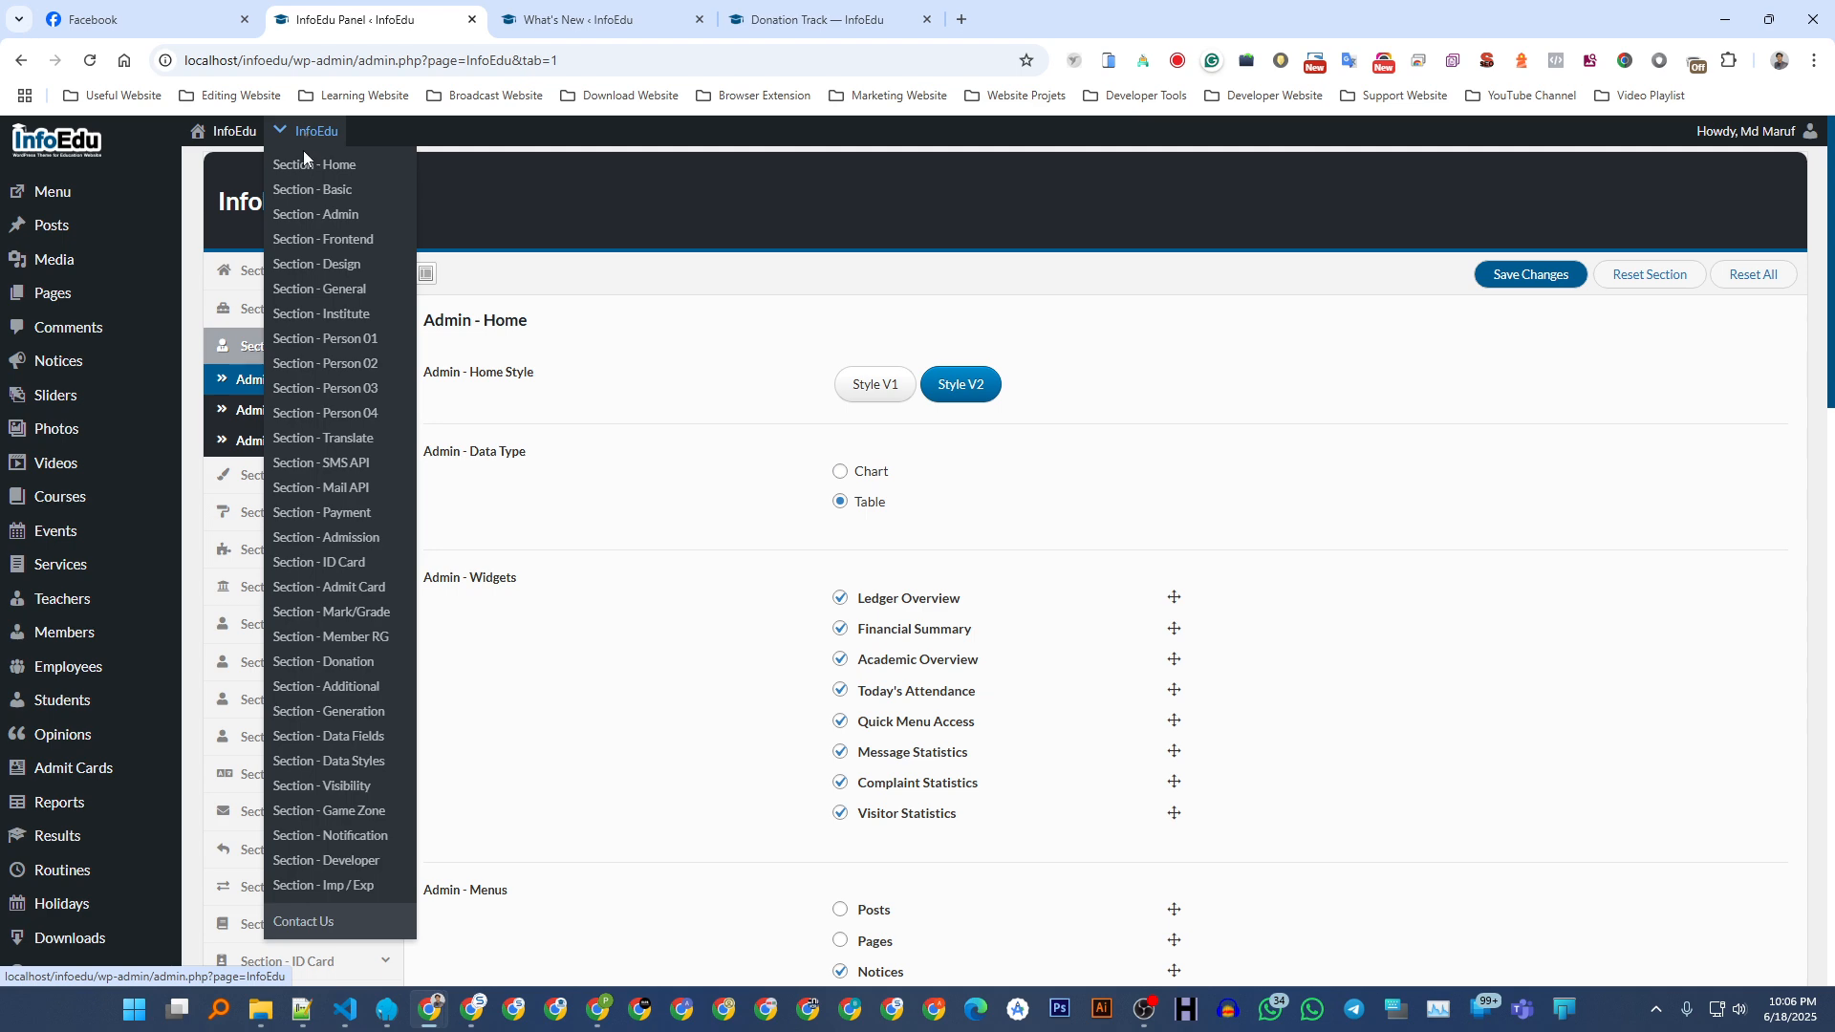
scroll(520, 389, down, 10)
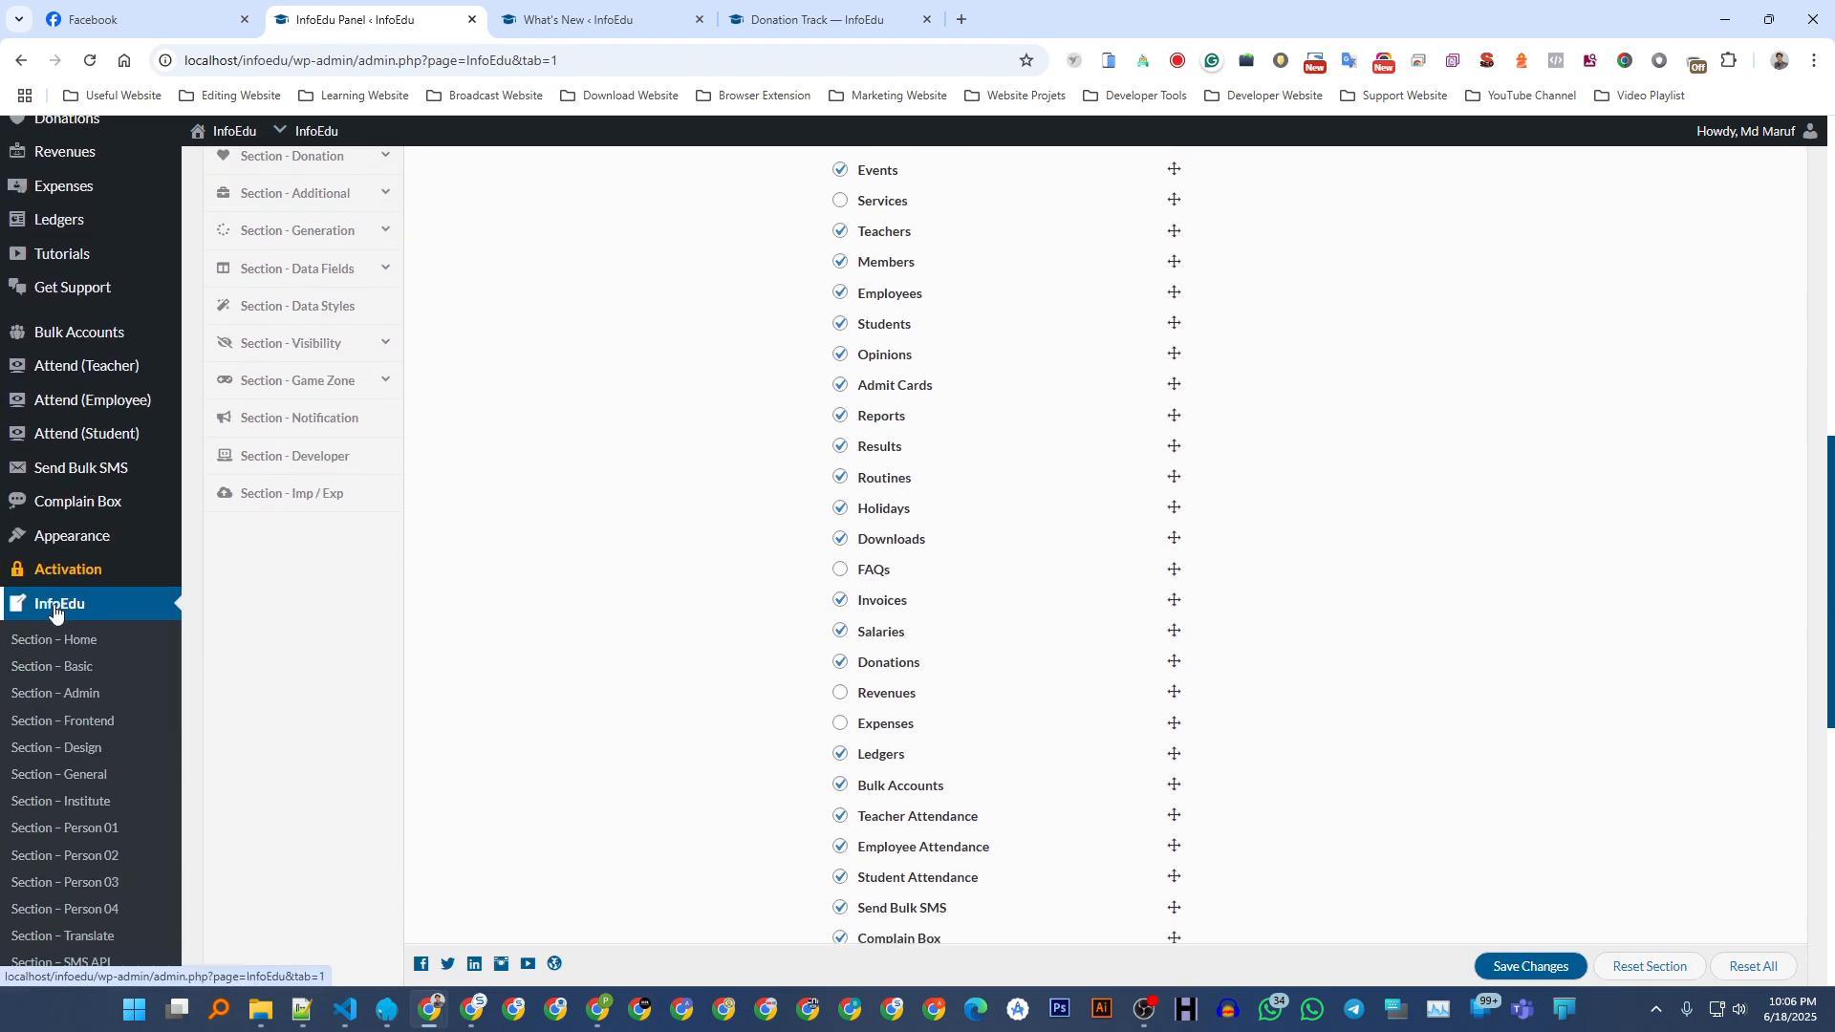
click(55, 612)
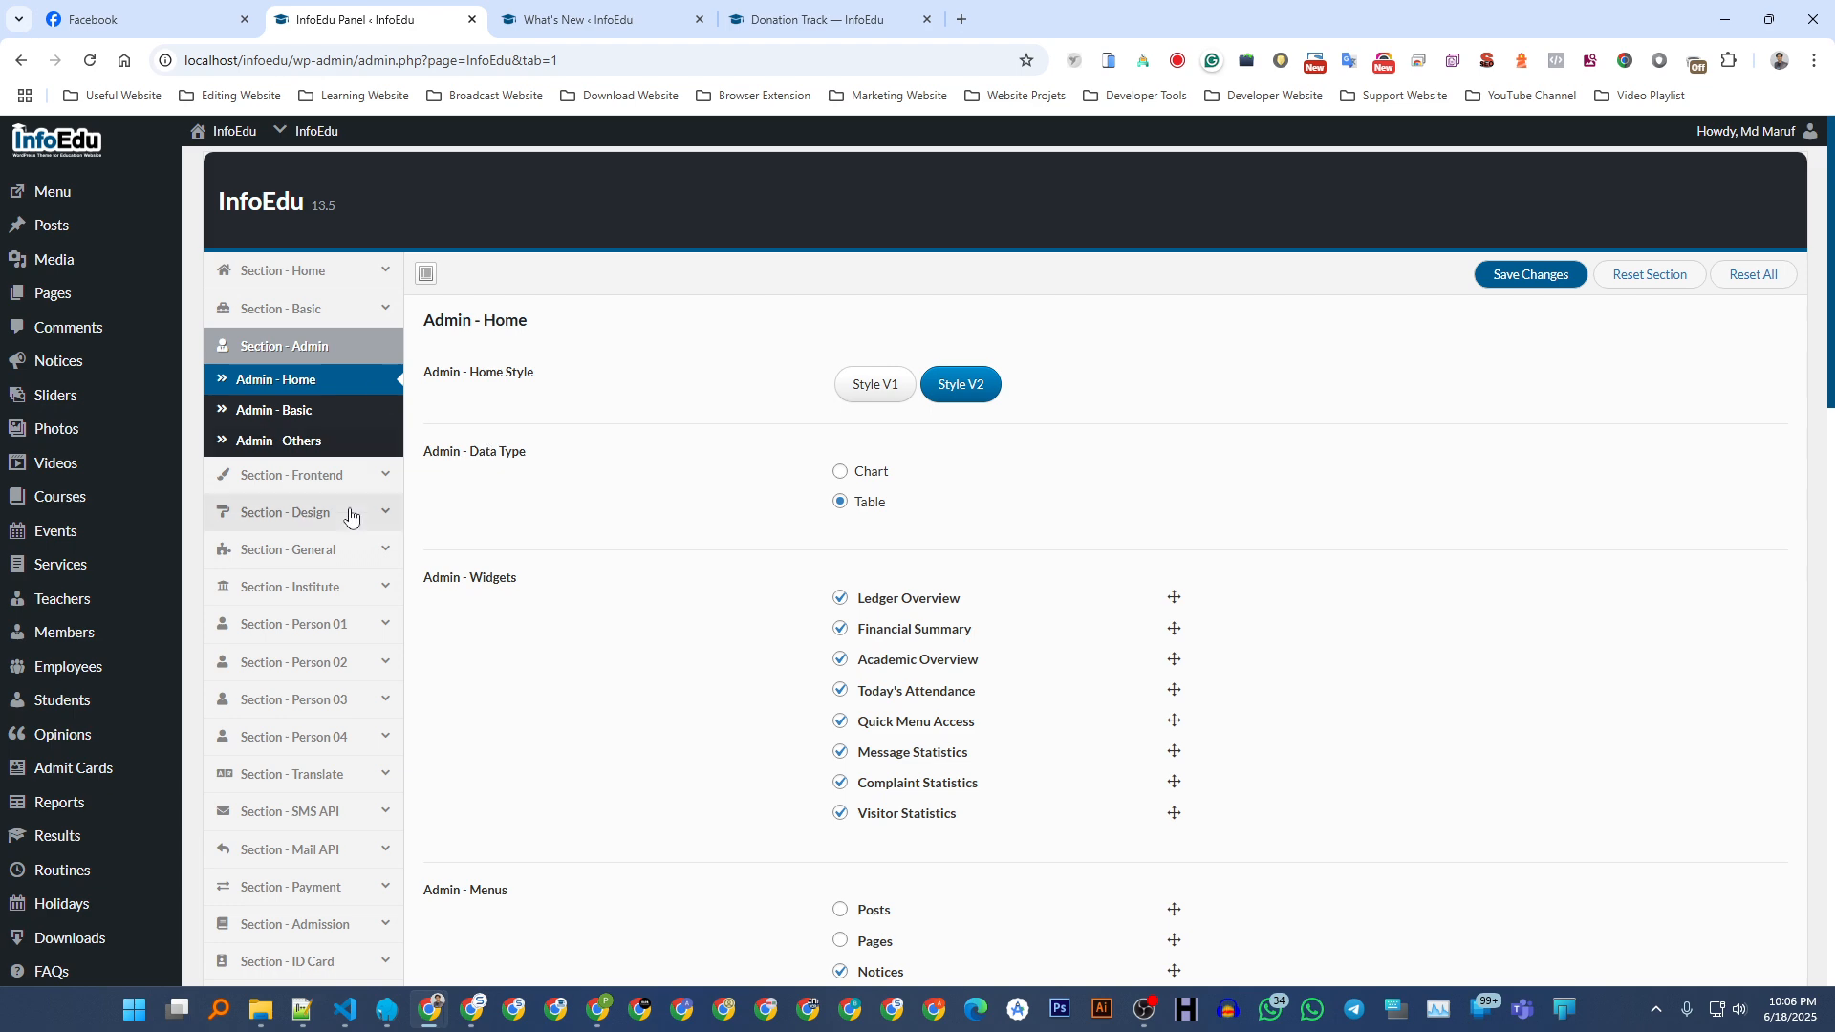
scroll(353, 521, down, 10)
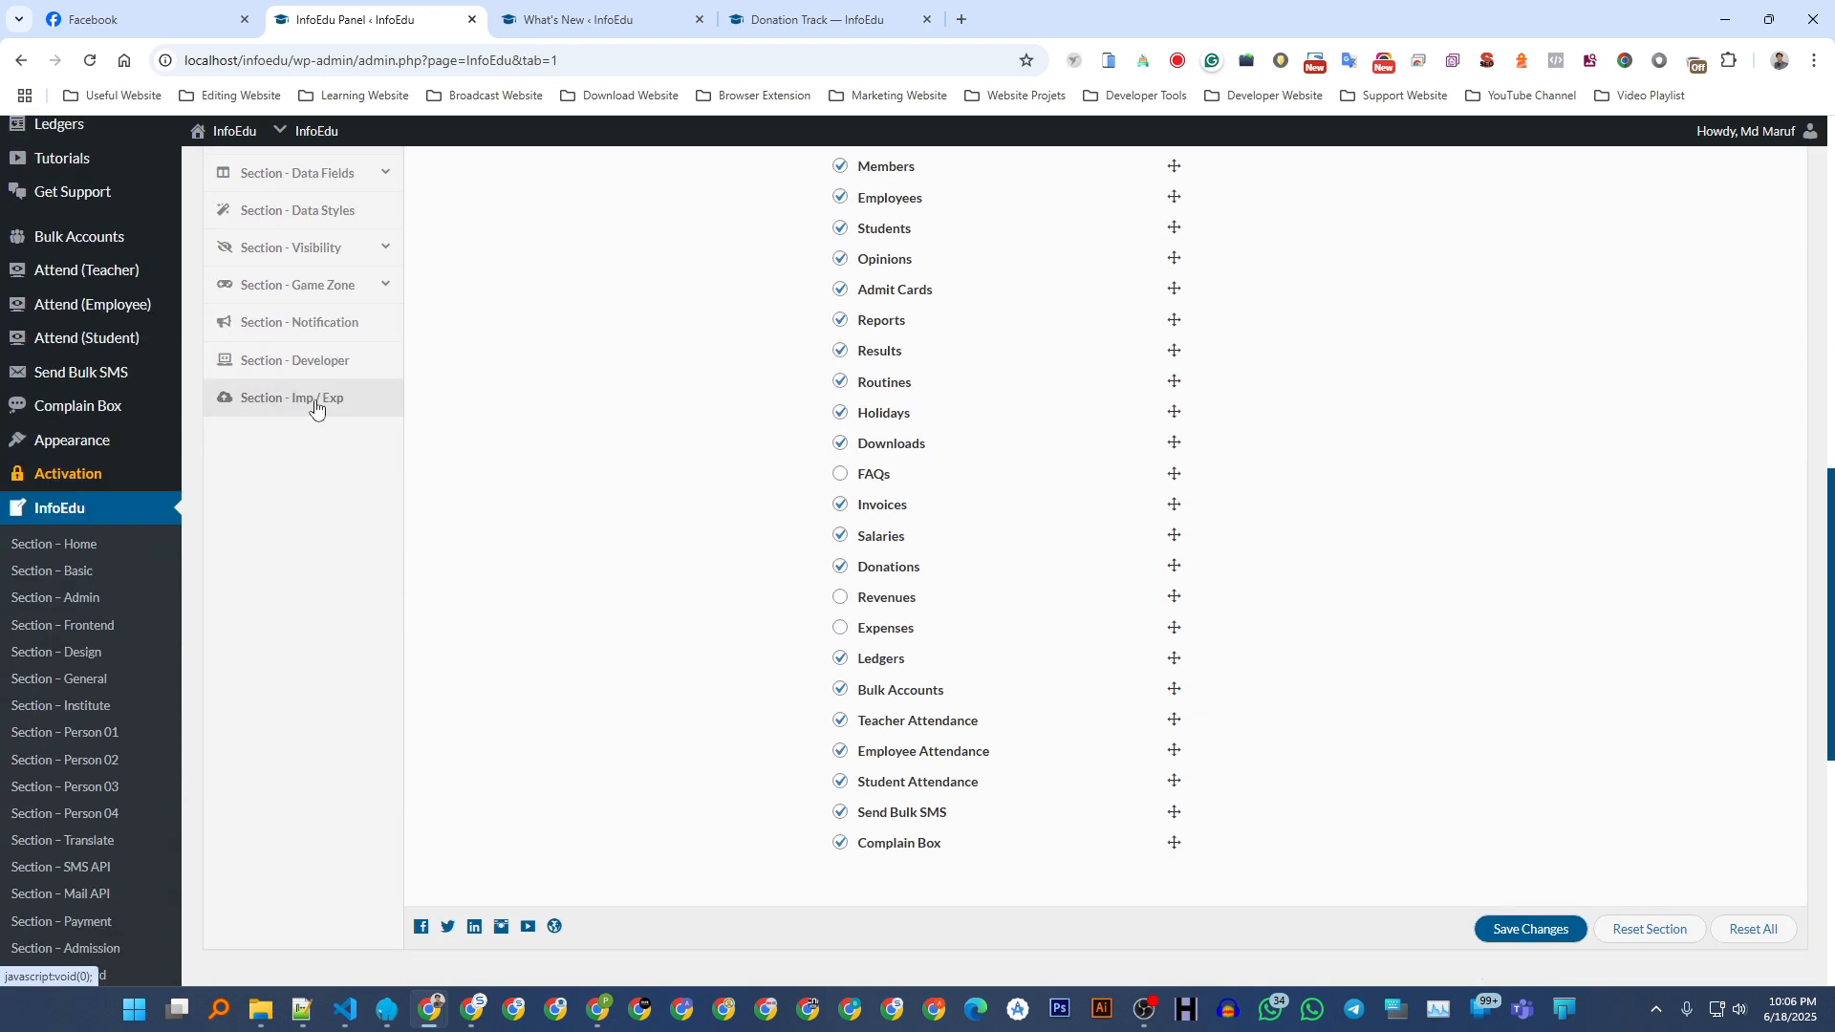
click(316, 409)
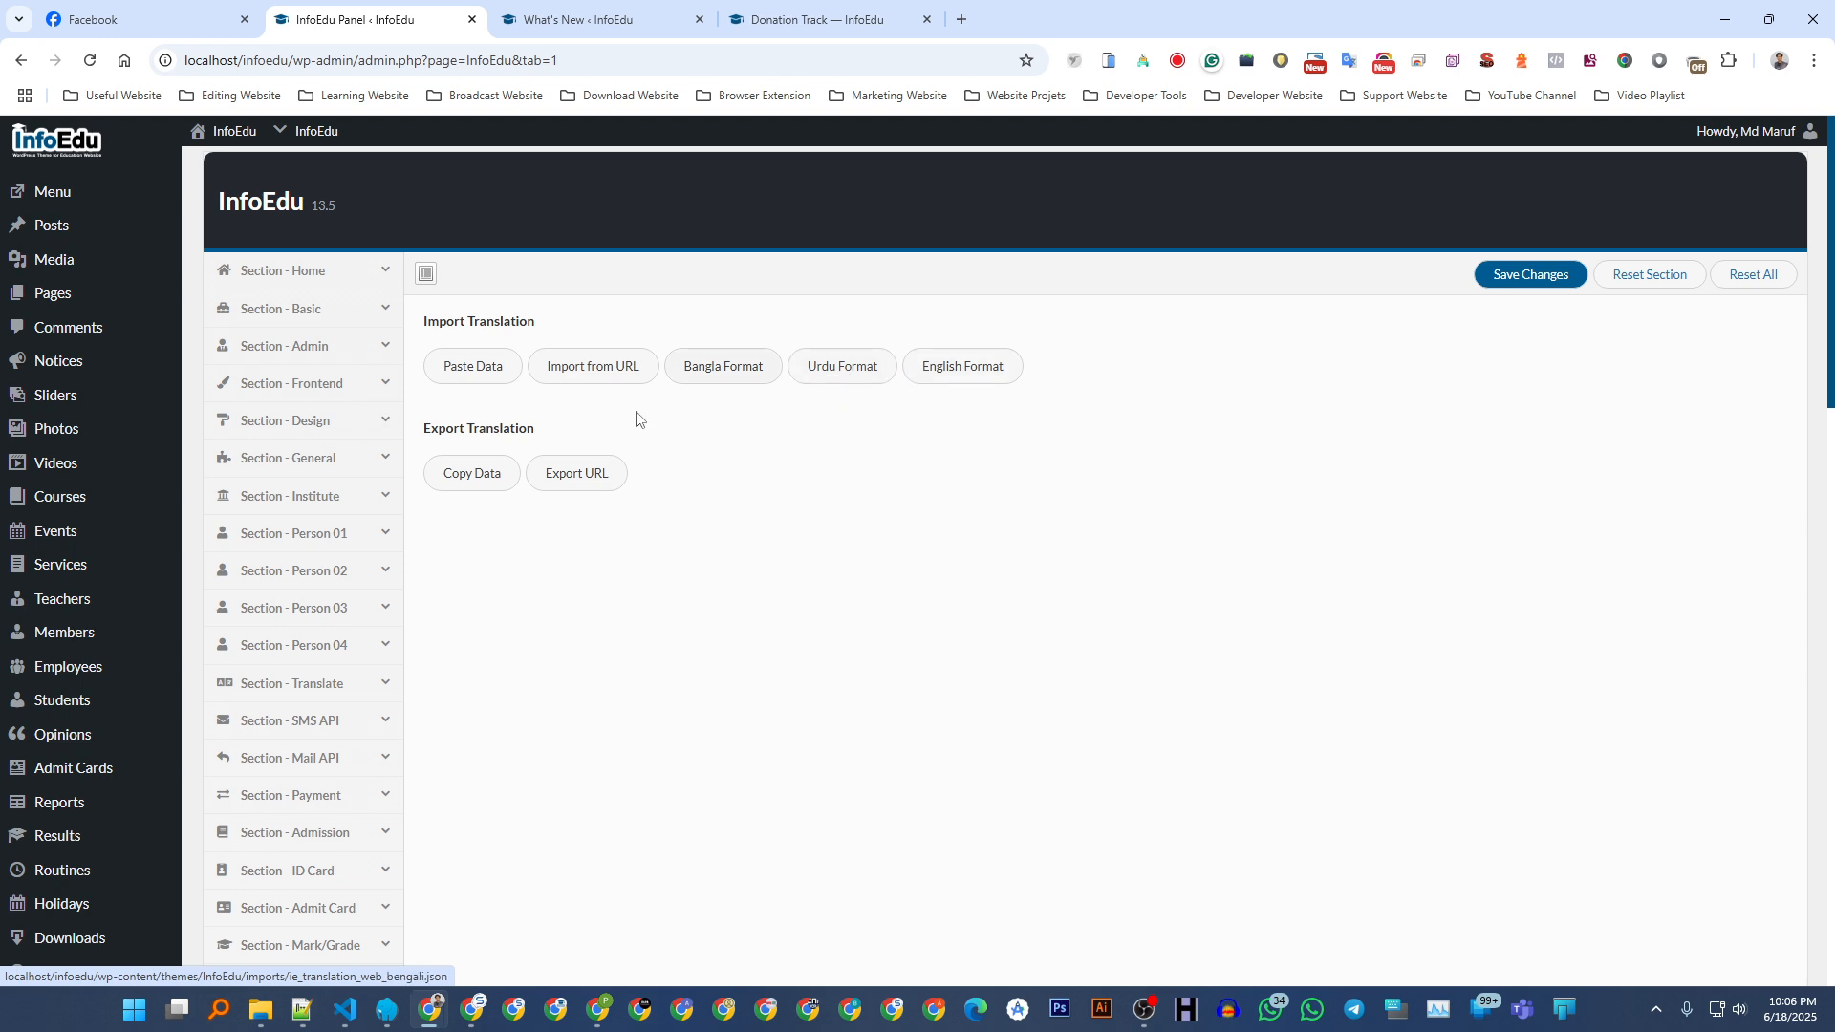
- Check the current language of the Donation Track page's form heading, then return to the translation import options
click(820, 17)
drag(1014, 594, 770, 594)
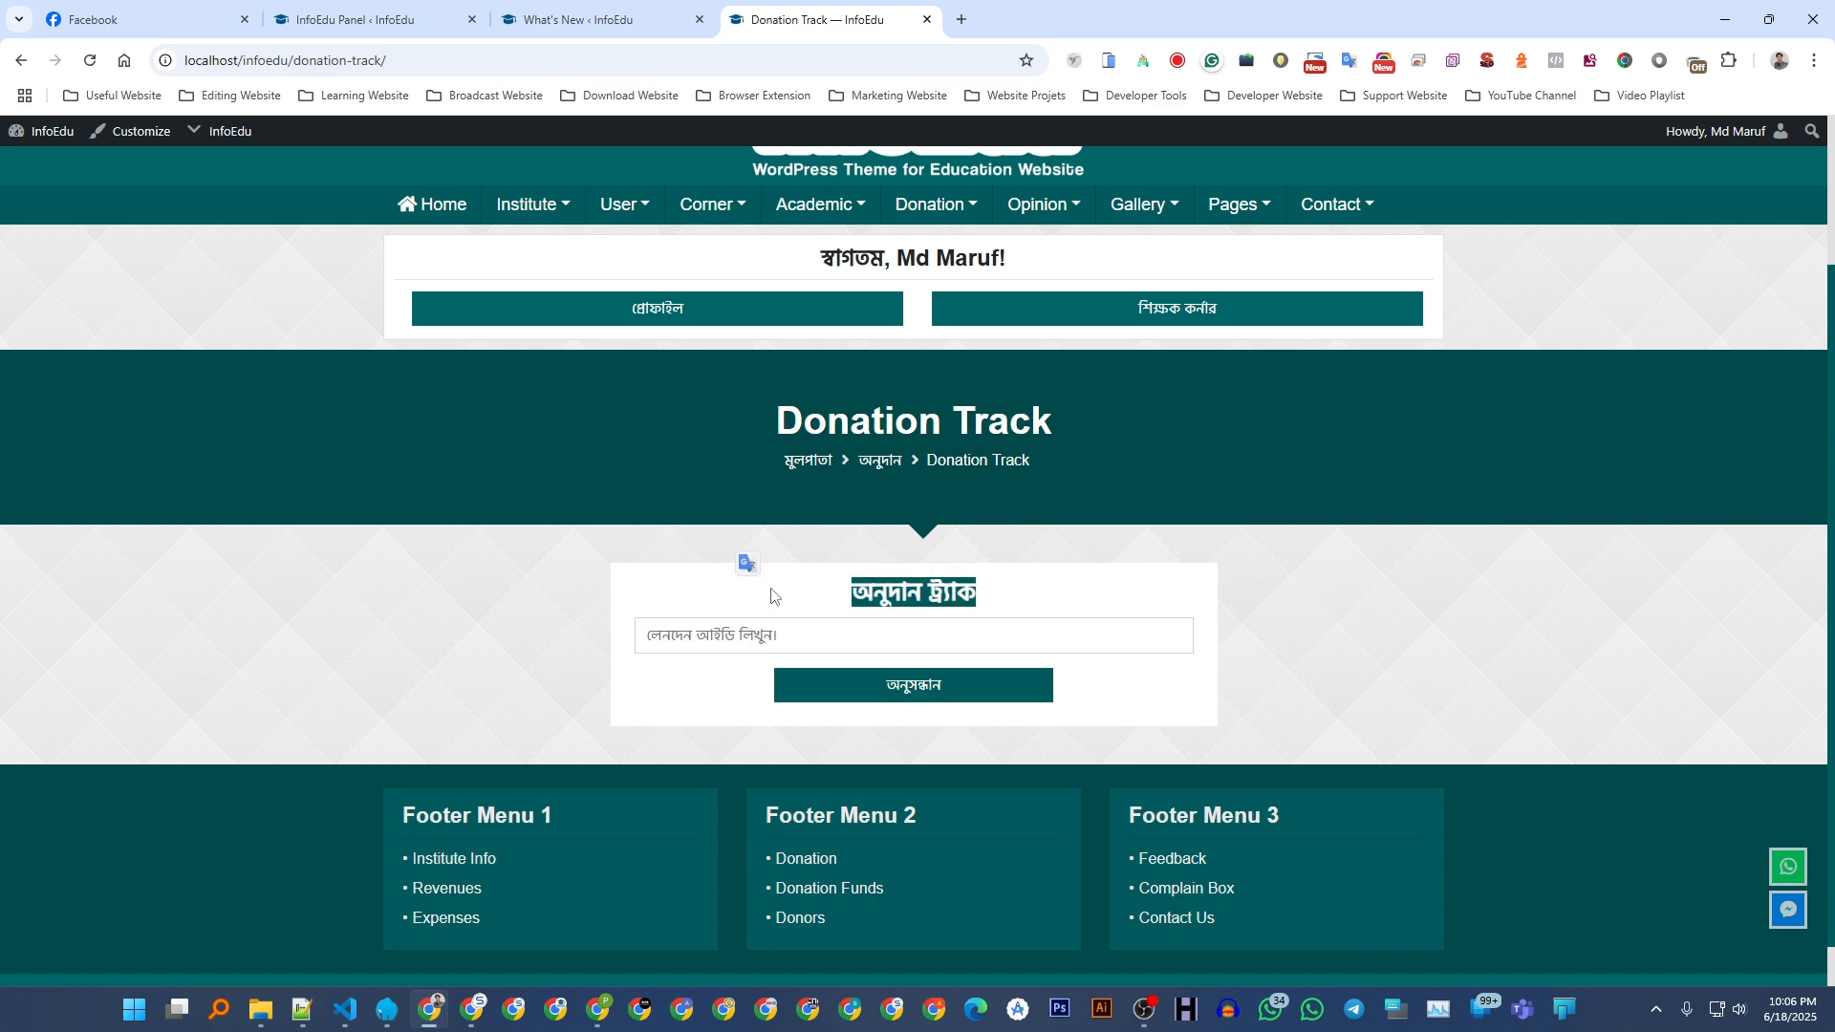
click(770, 593)
click(335, 8)
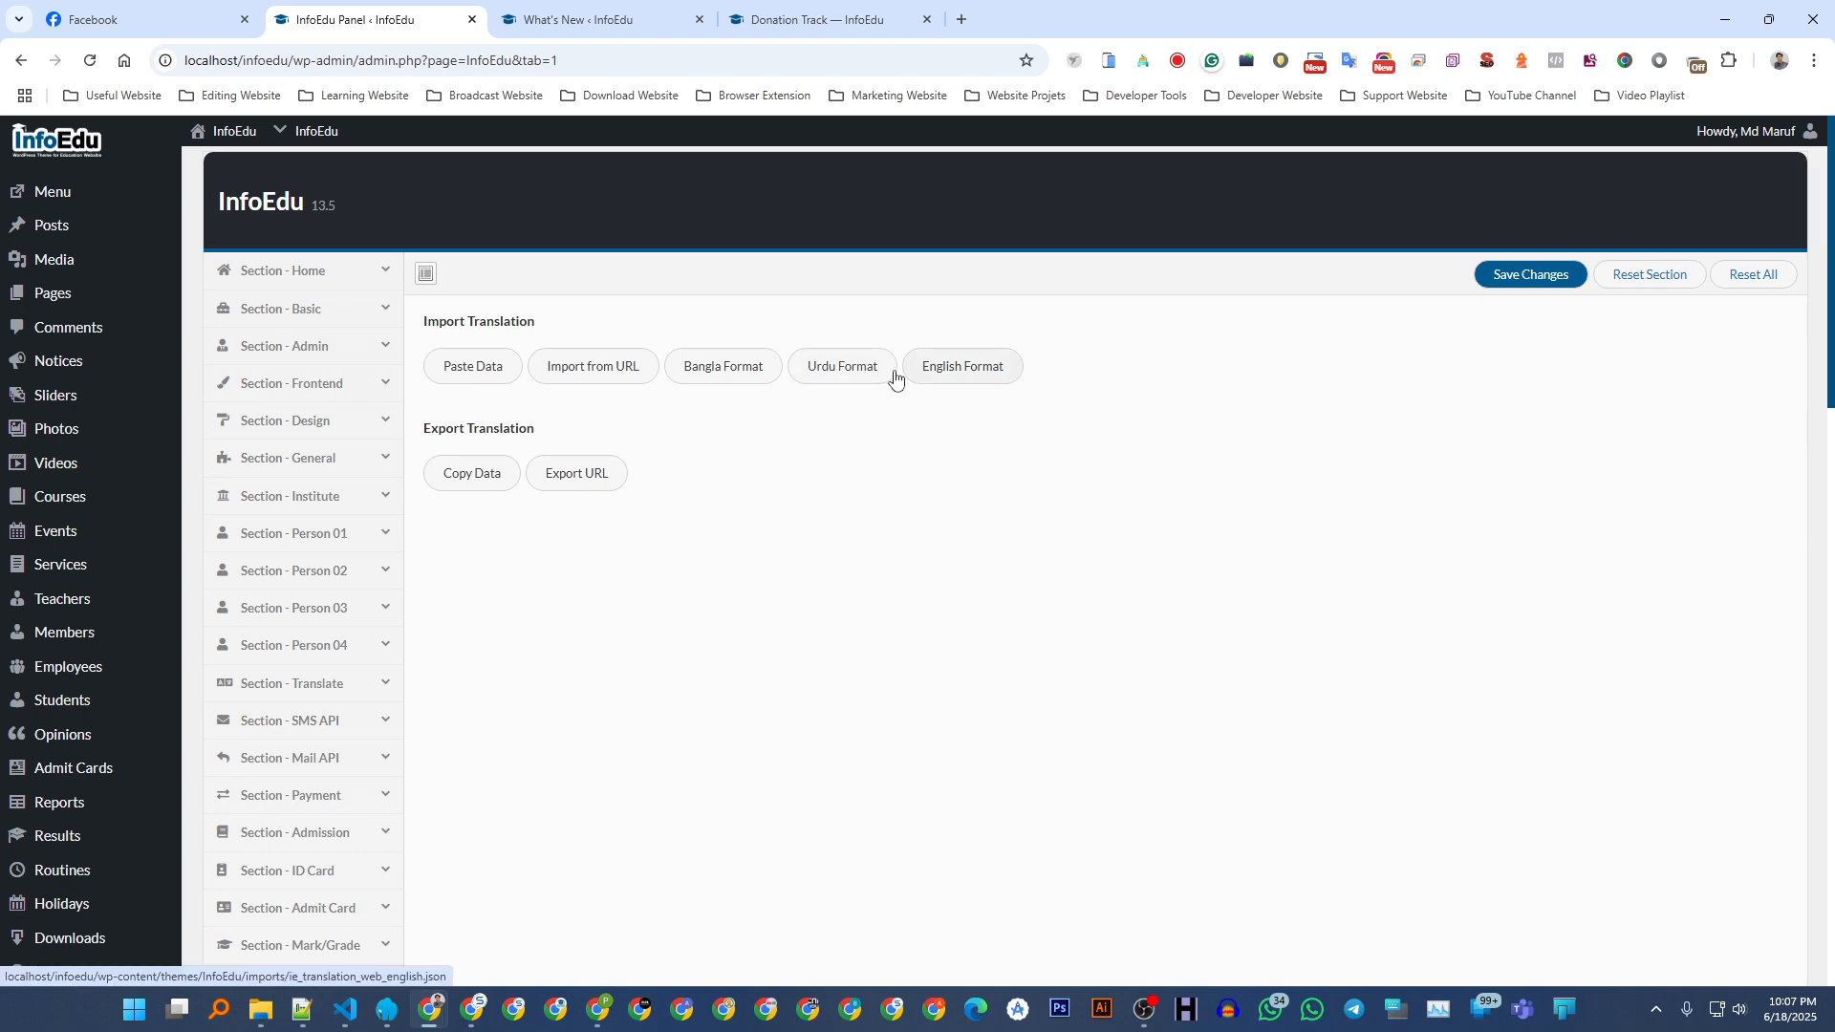
- Open the Urdu Format translation file and copy its entire contents
click(820, 380)
key(ctrl+a)
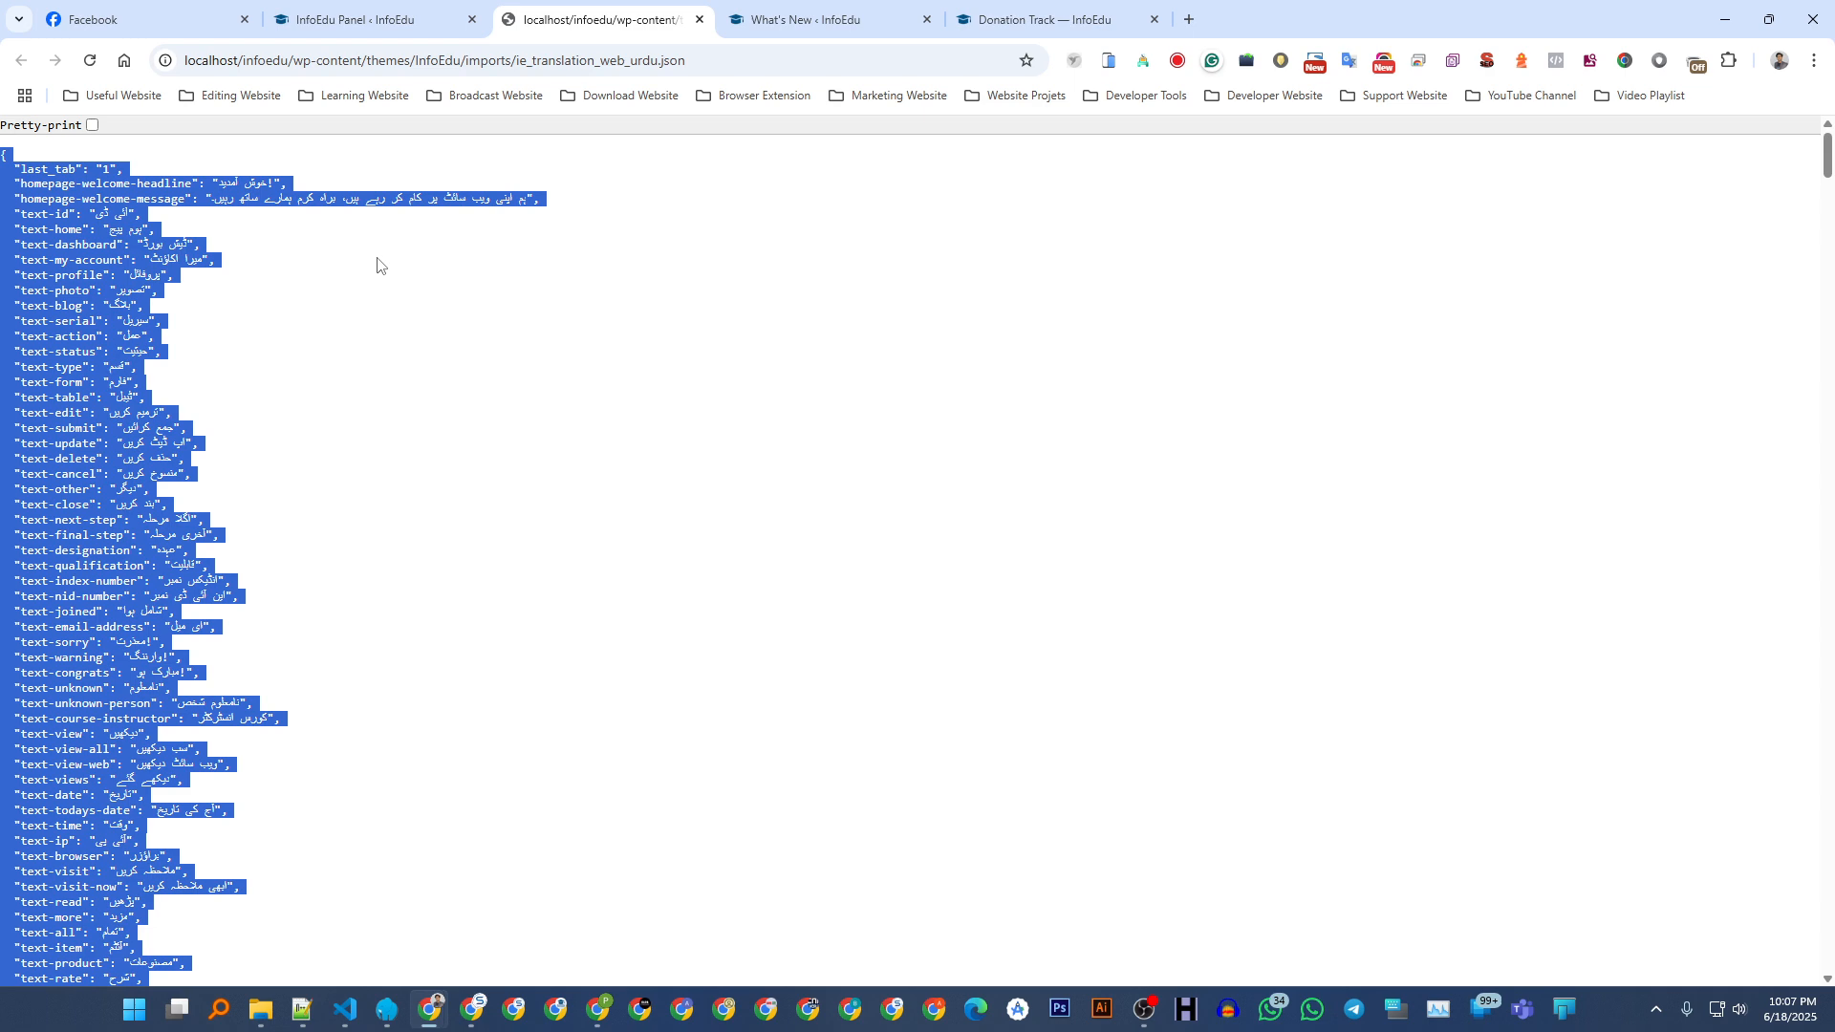
click(380, 299)
key(ctrl+a)
right_click(265, 260)
click(308, 277)
- Paste the copied Urdu translation data into Import Translation and save the changes to import it
click(397, 7)
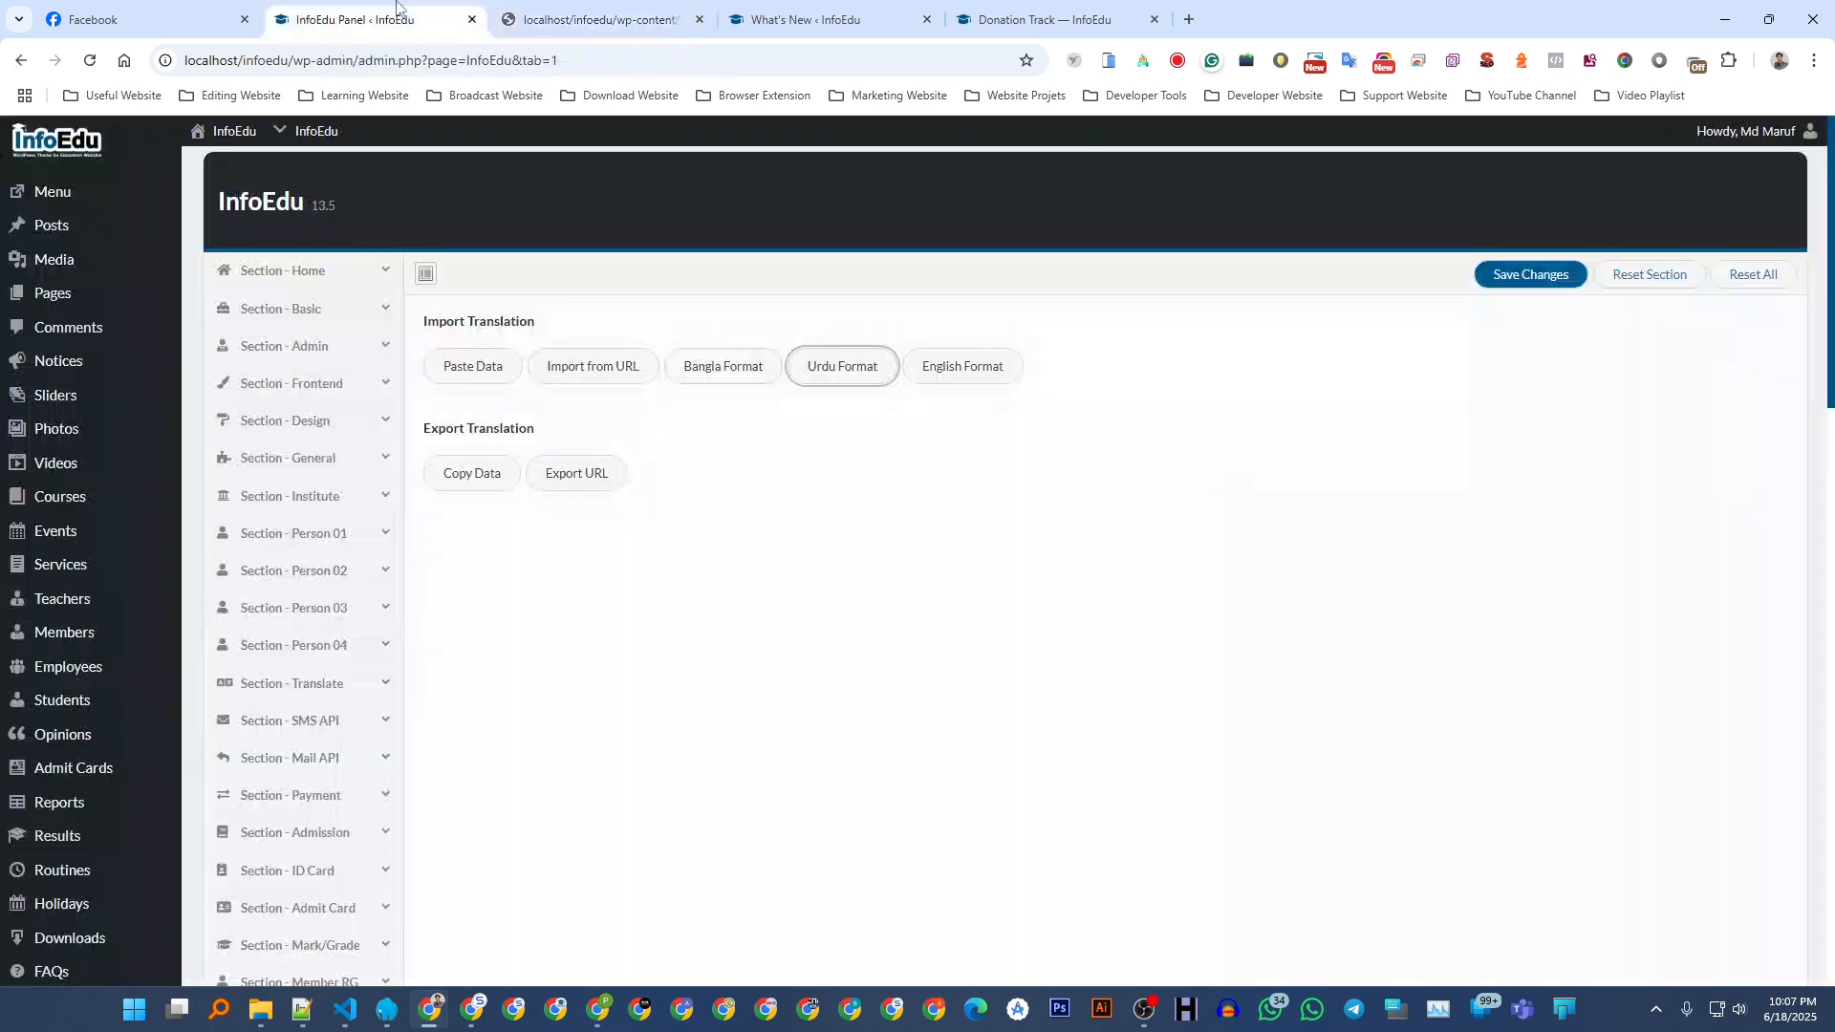
click(478, 372)
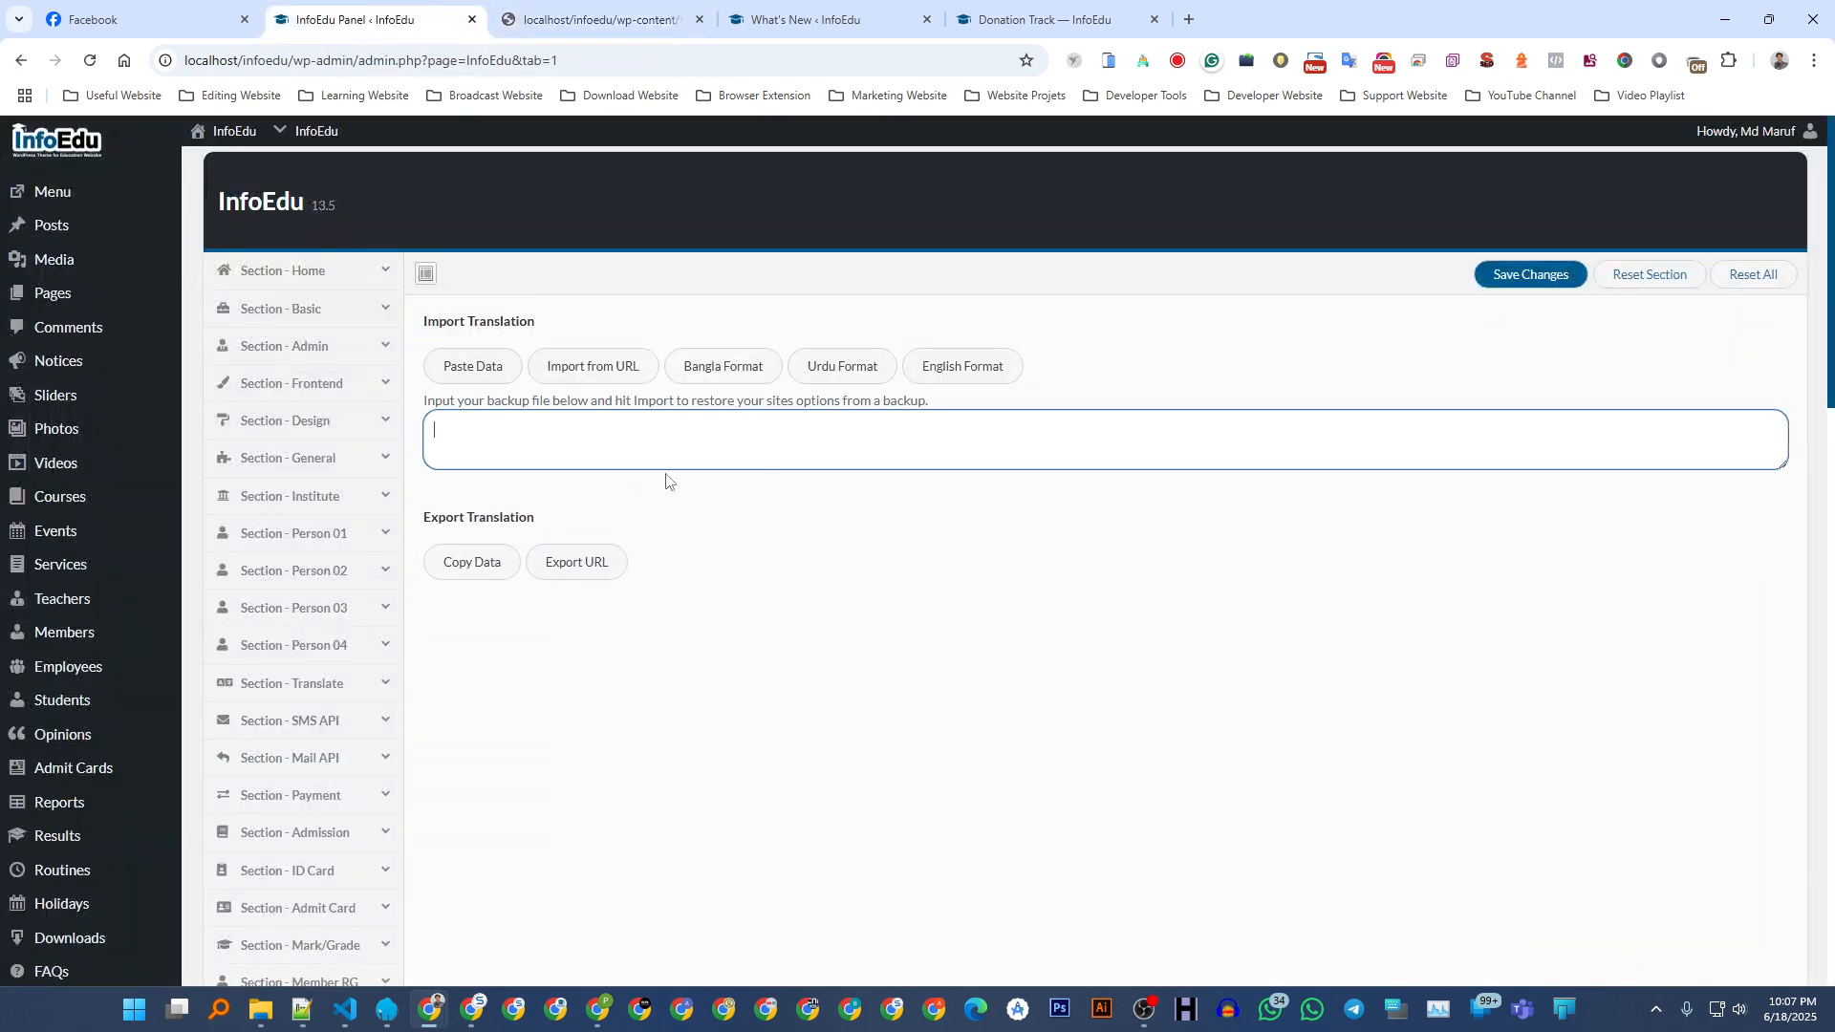
key(ctrl+v)
click(1534, 279)
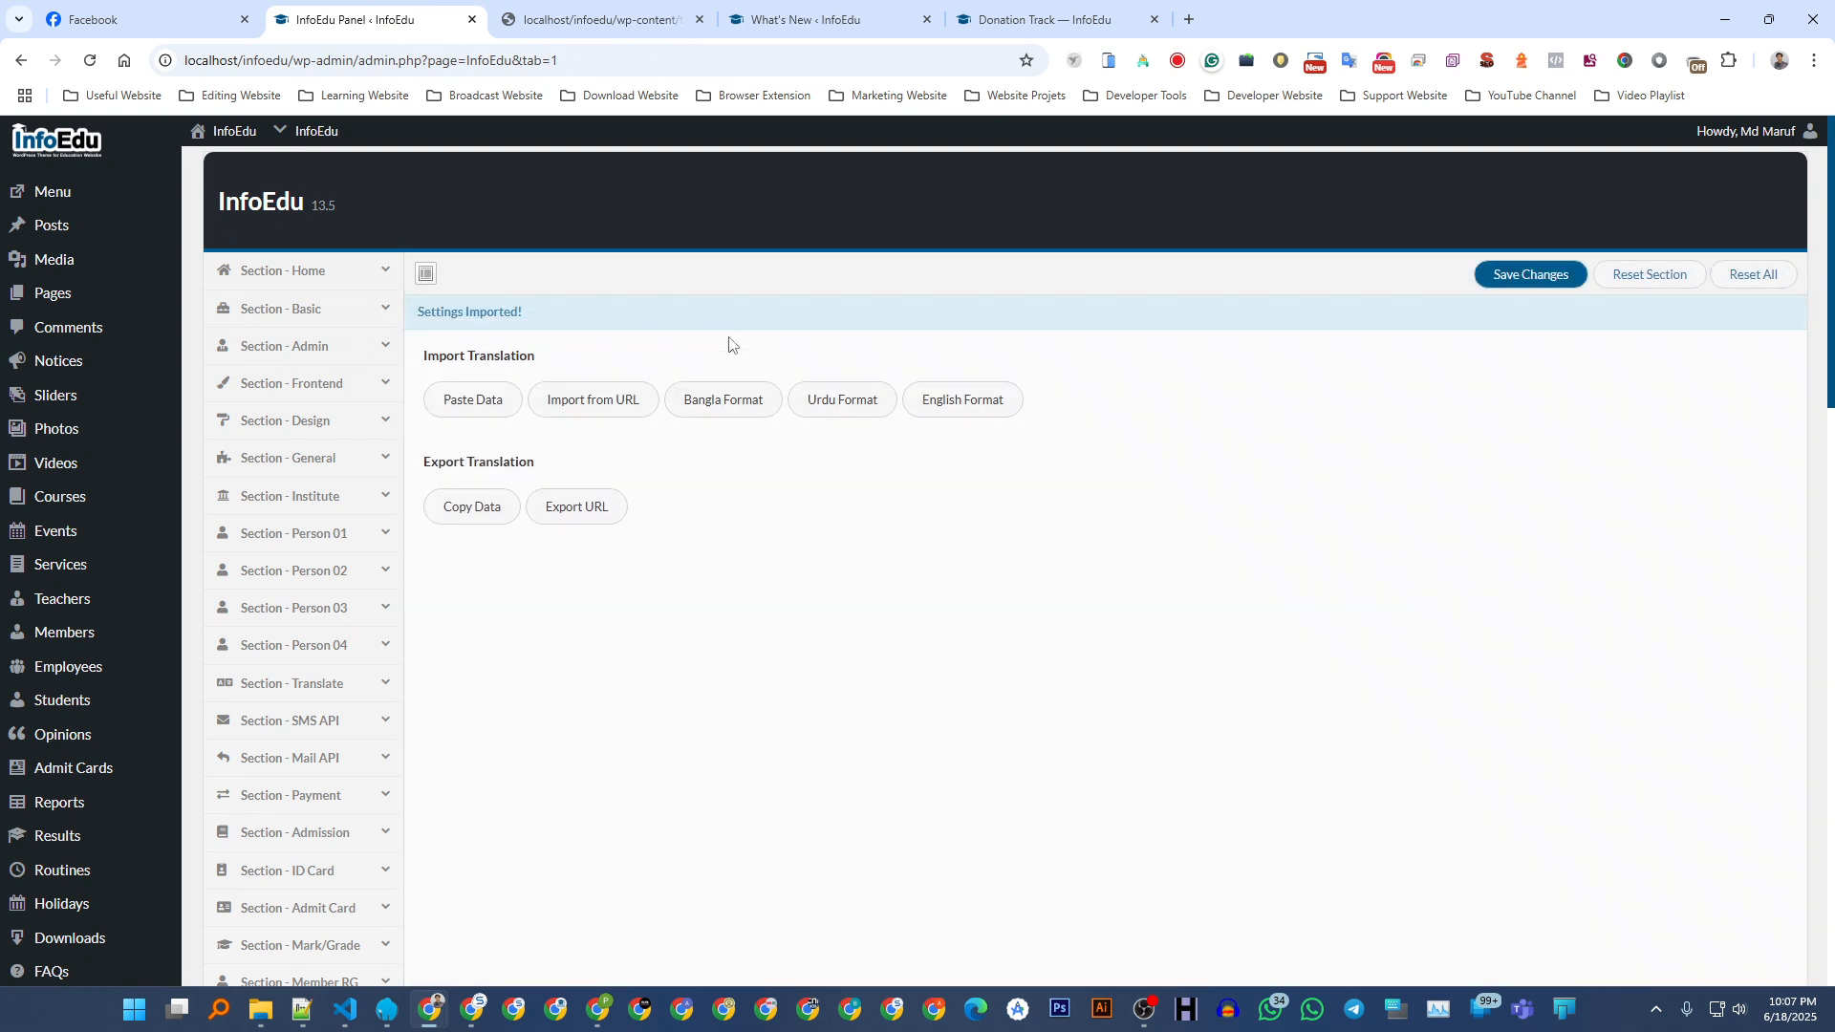
- Reload the Donation Track page to check its text in the Urdu translation
click(998, 15)
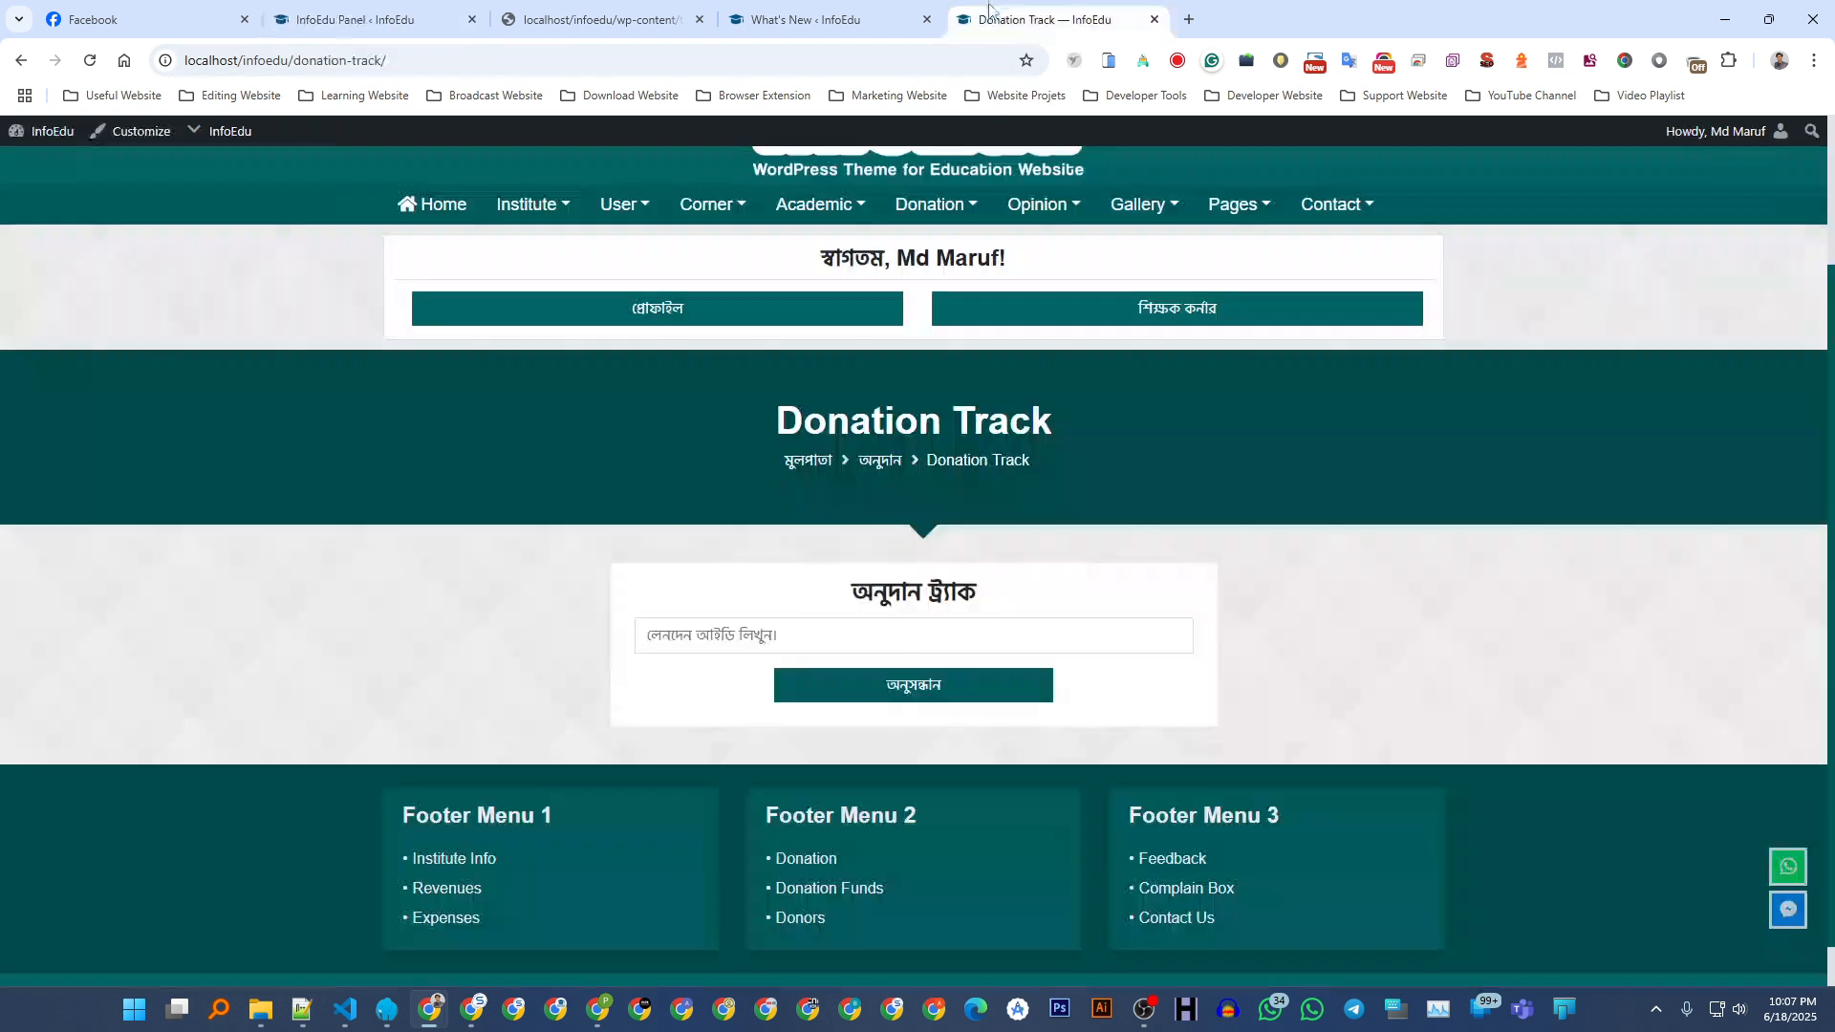
click(89, 60)
mouse_move(941, 194)
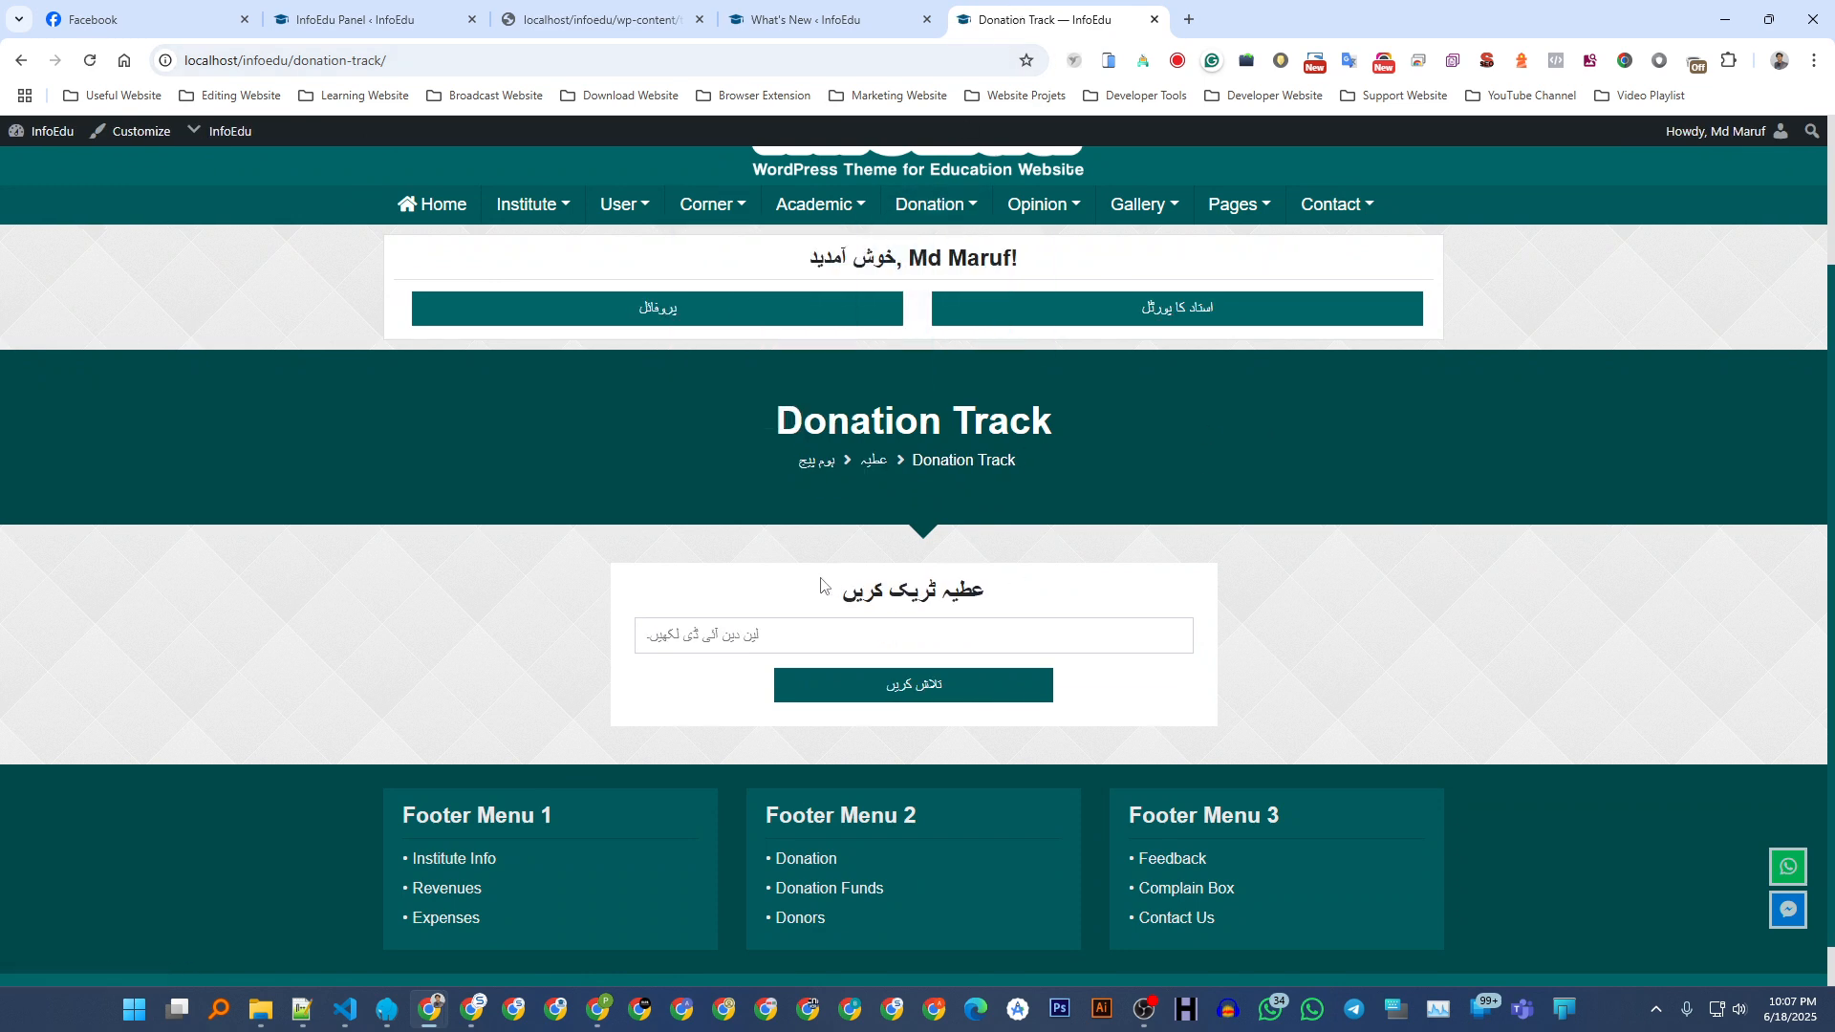
- Look over the Donation Track page's Urdu text and open the Teacher Portal to check its Urdu translation
scroll(734, 610, down, 1)
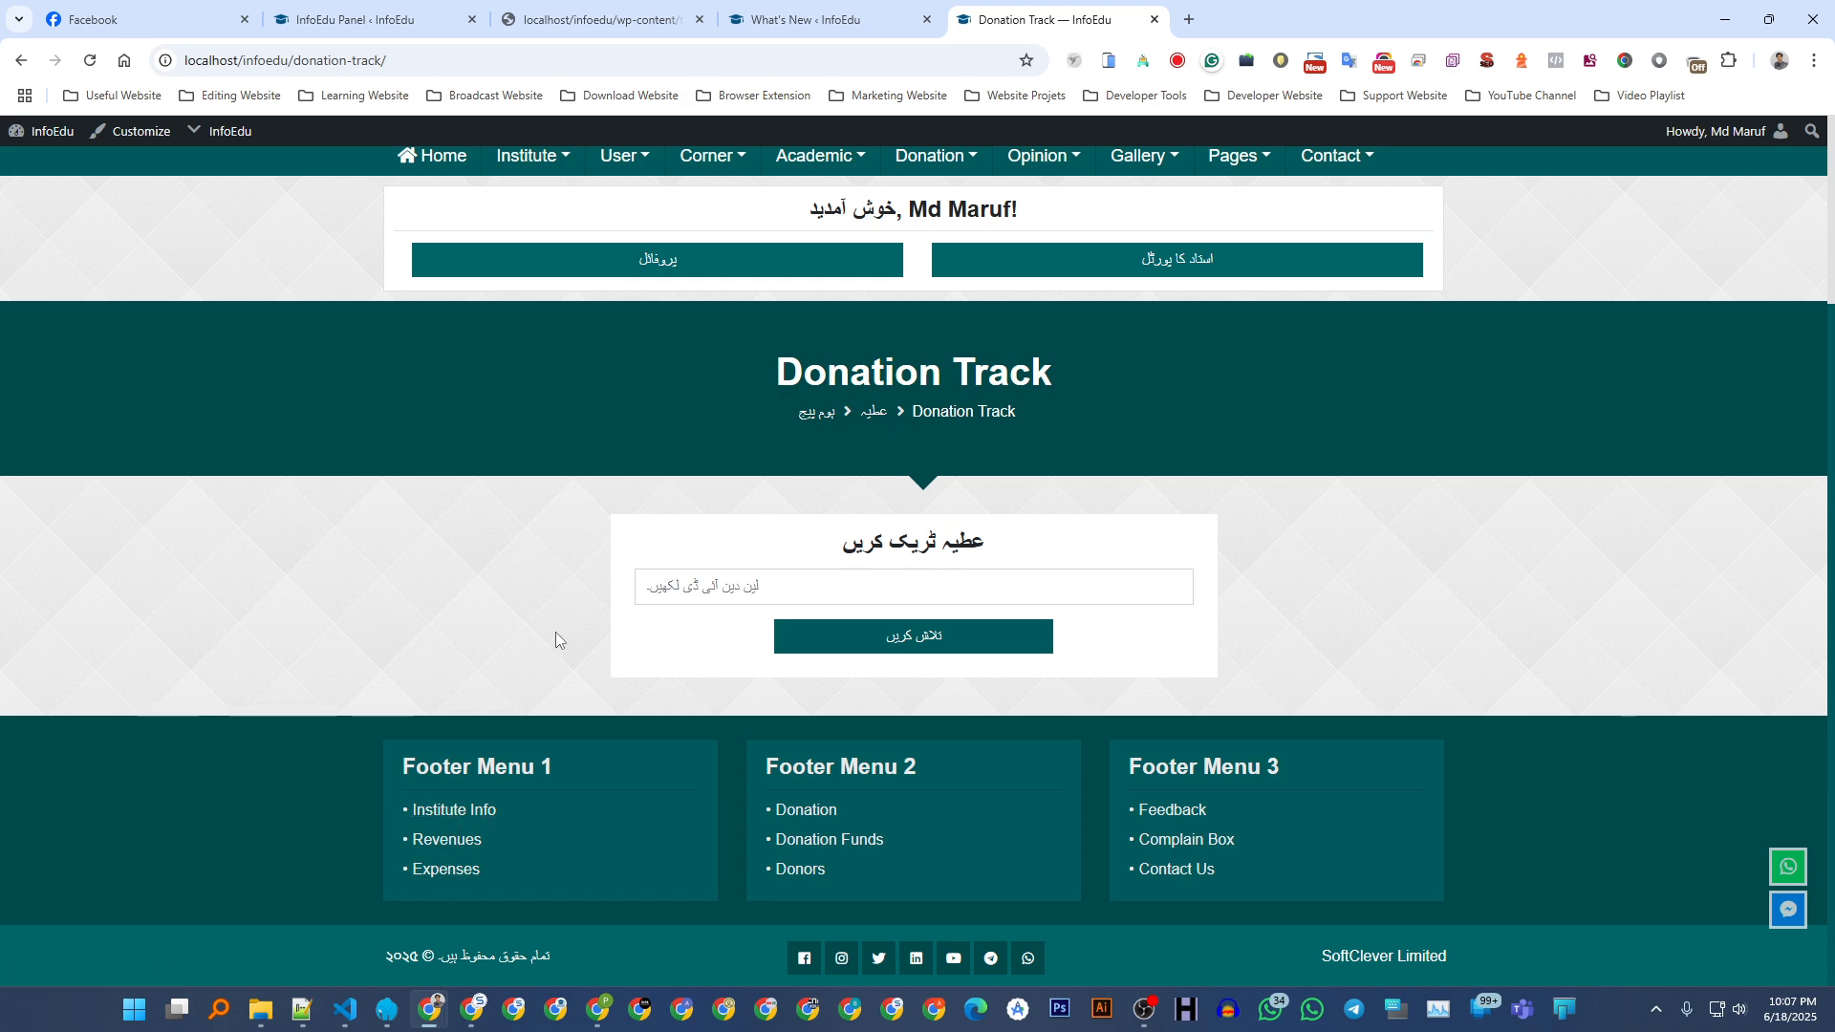
scroll(555, 632, up, 3)
click(1189, 497)
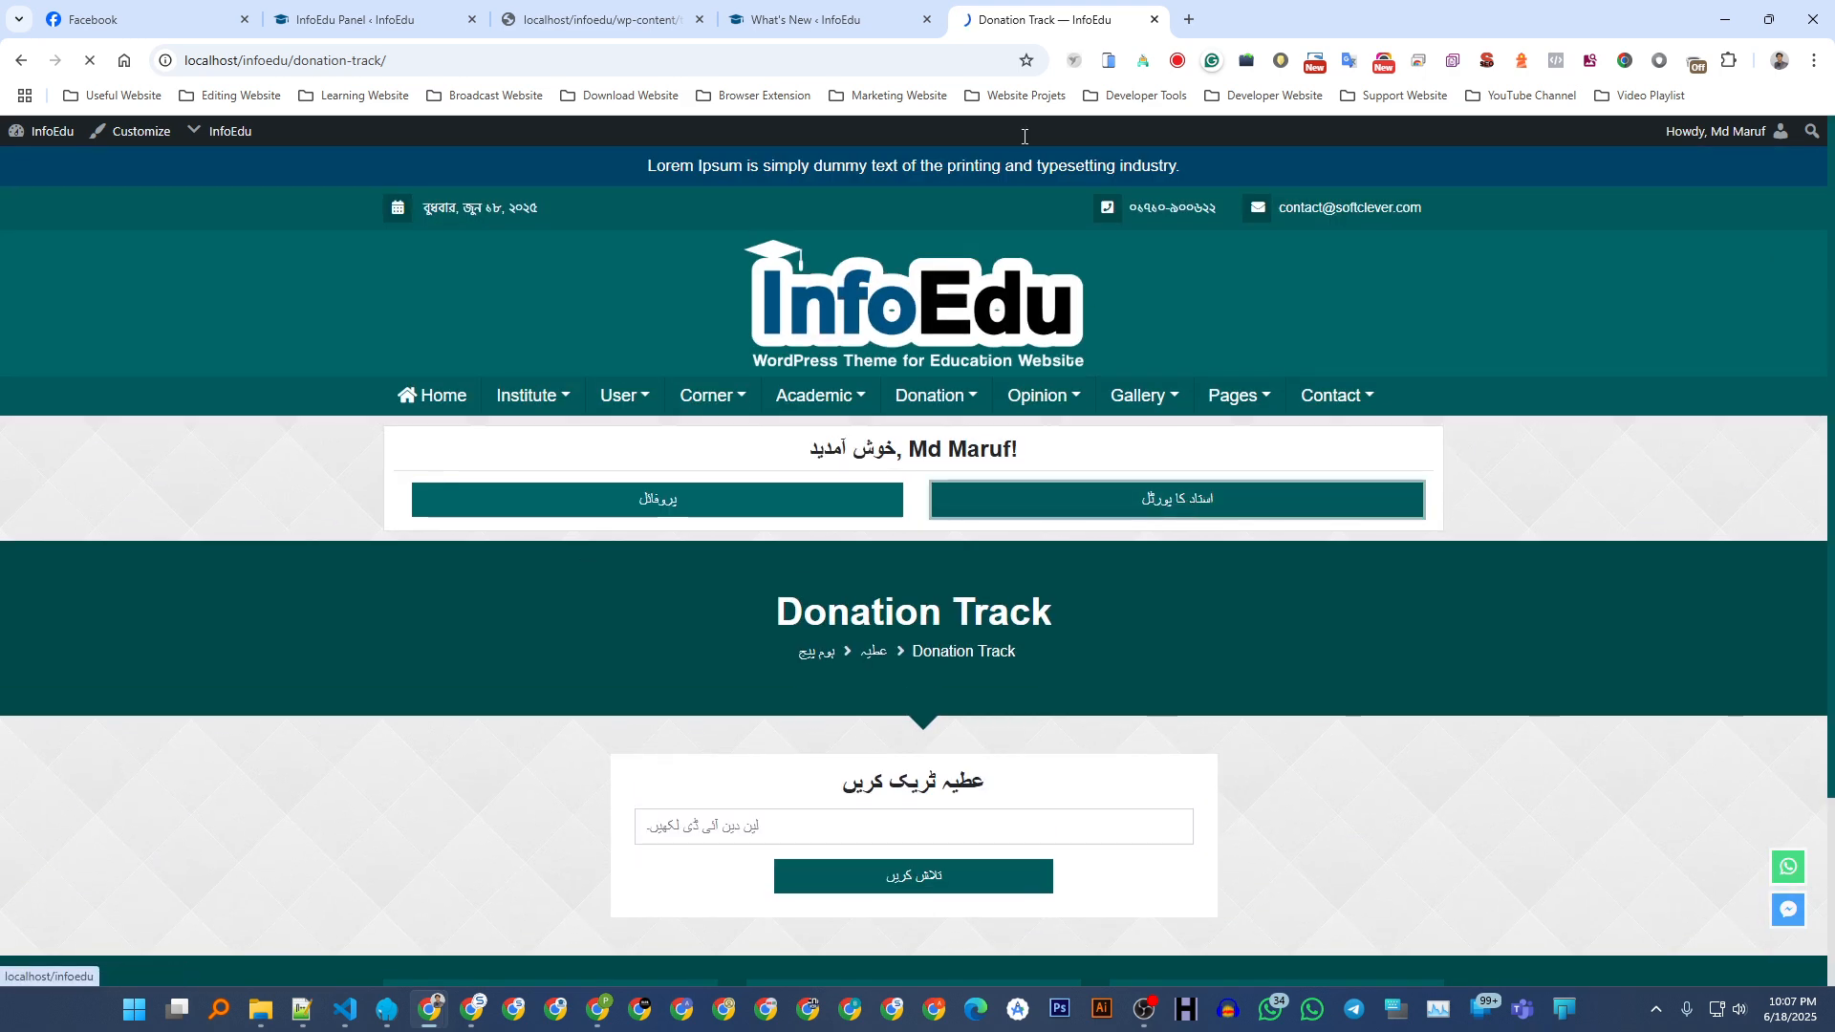
scroll(1269, 512, down, 5)
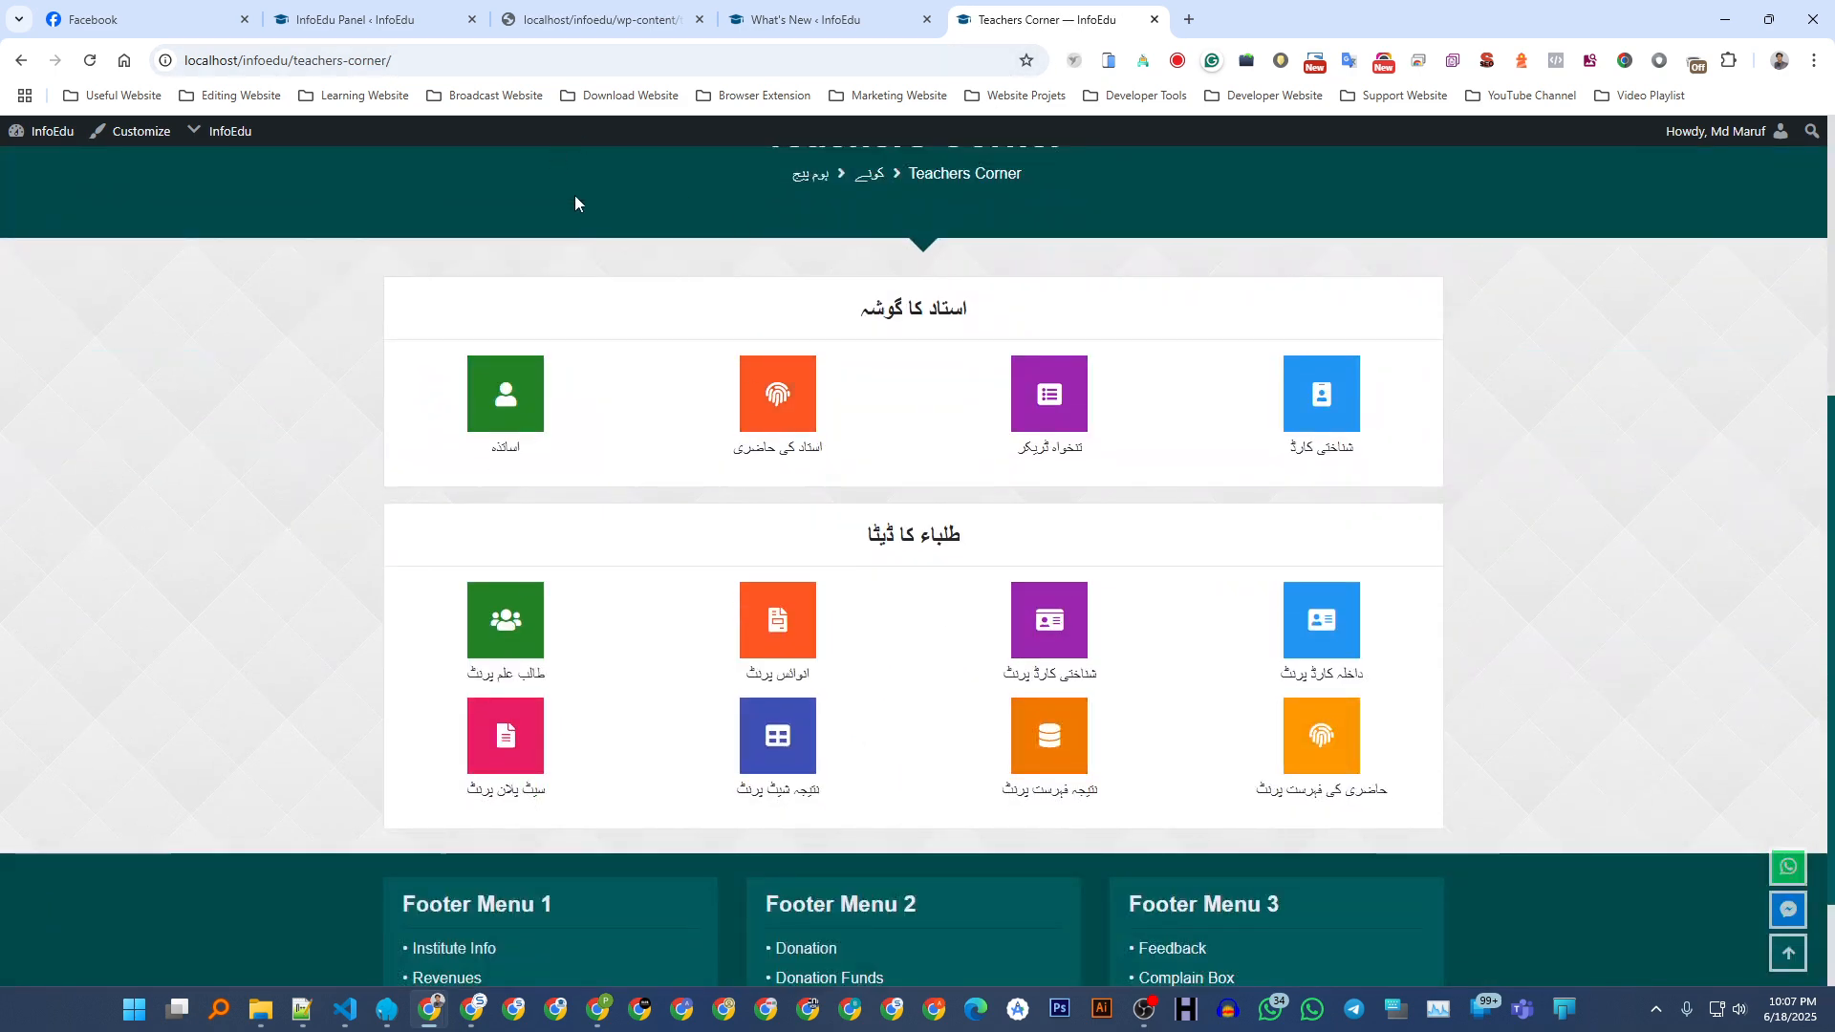
- Copy the English Format translation data, paste it into Import Translation in place of the Urdu data, and save the changes
click(387, 26)
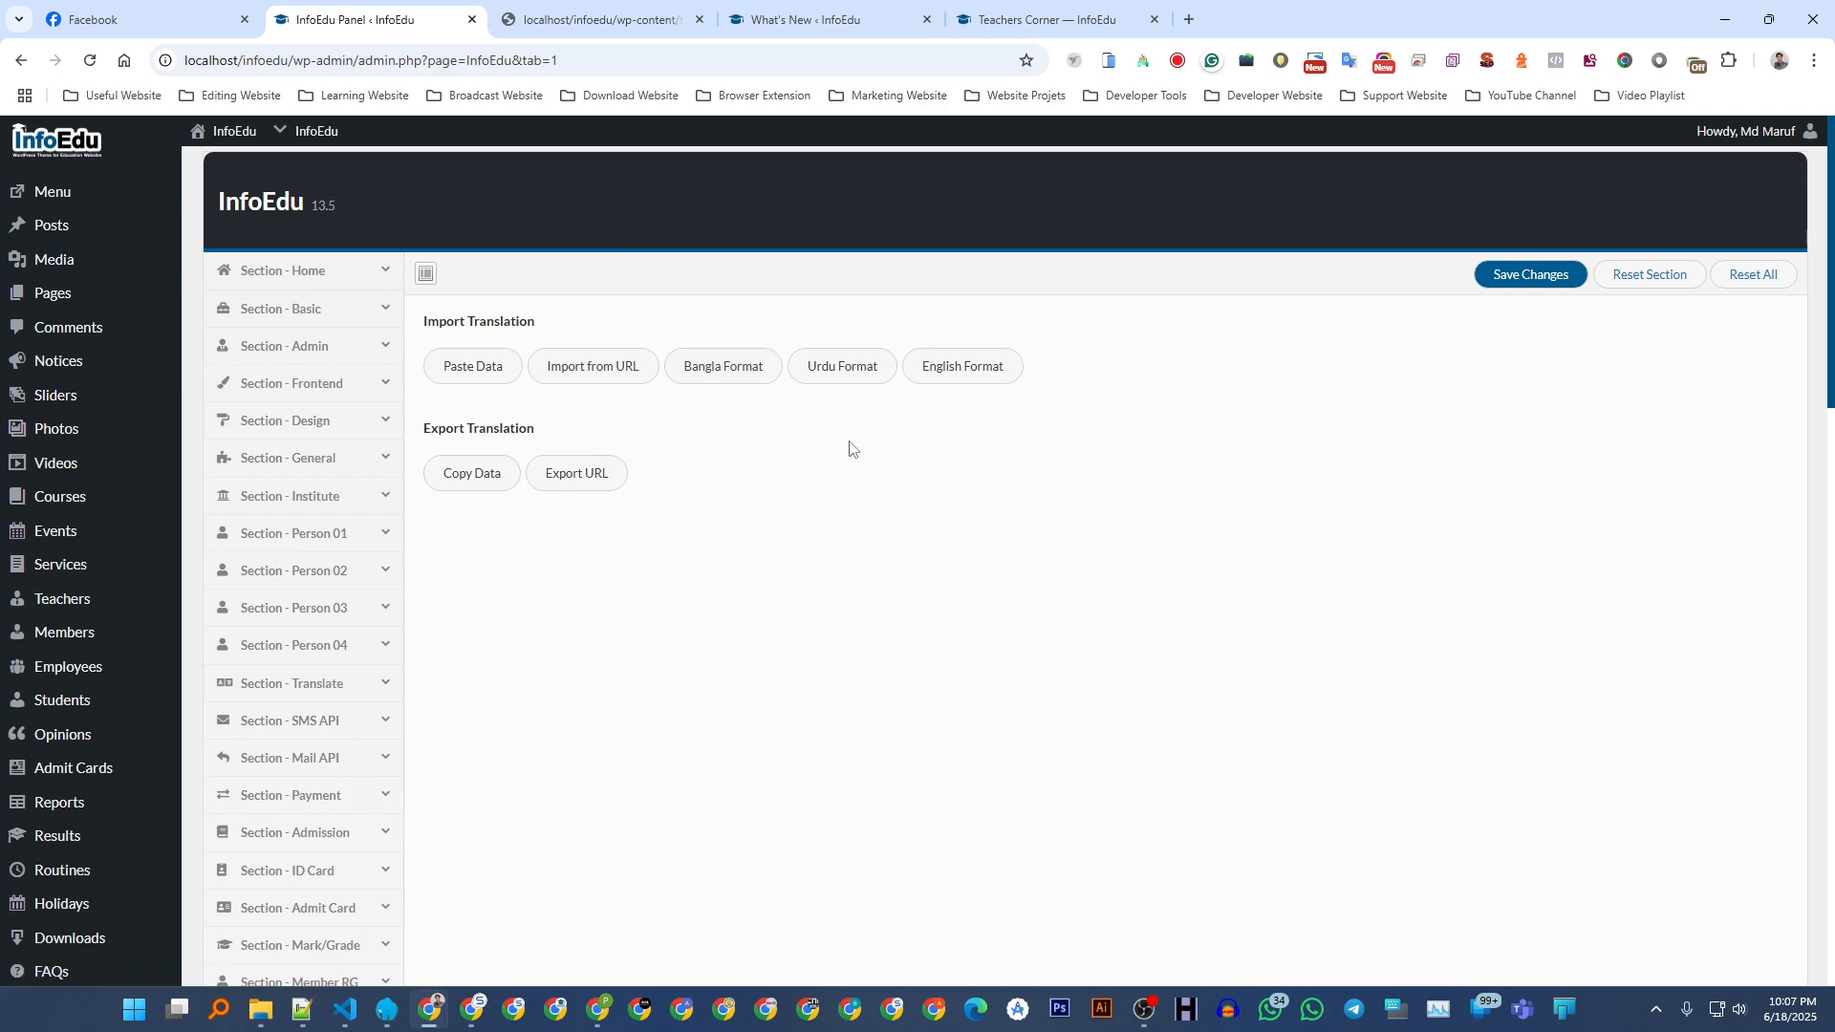
click(954, 369)
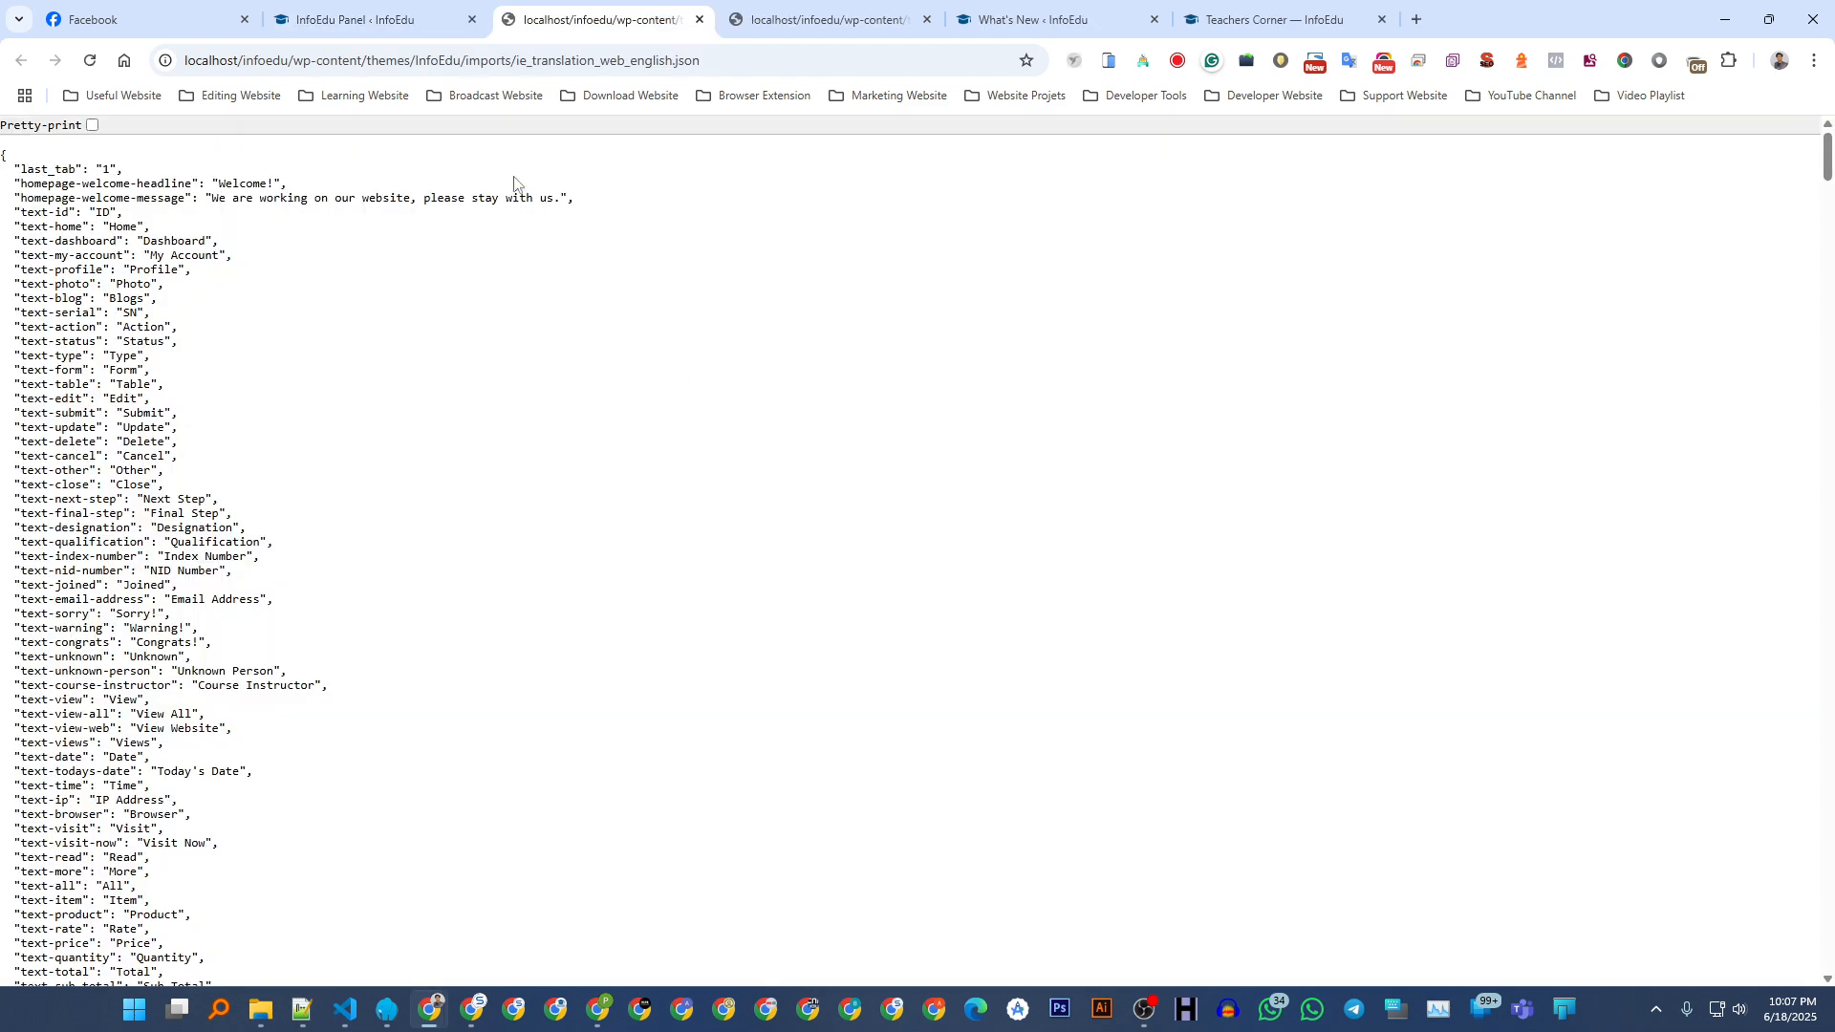
click(401, 17)
click(482, 366)
click(627, 448)
key(ctrl+a)
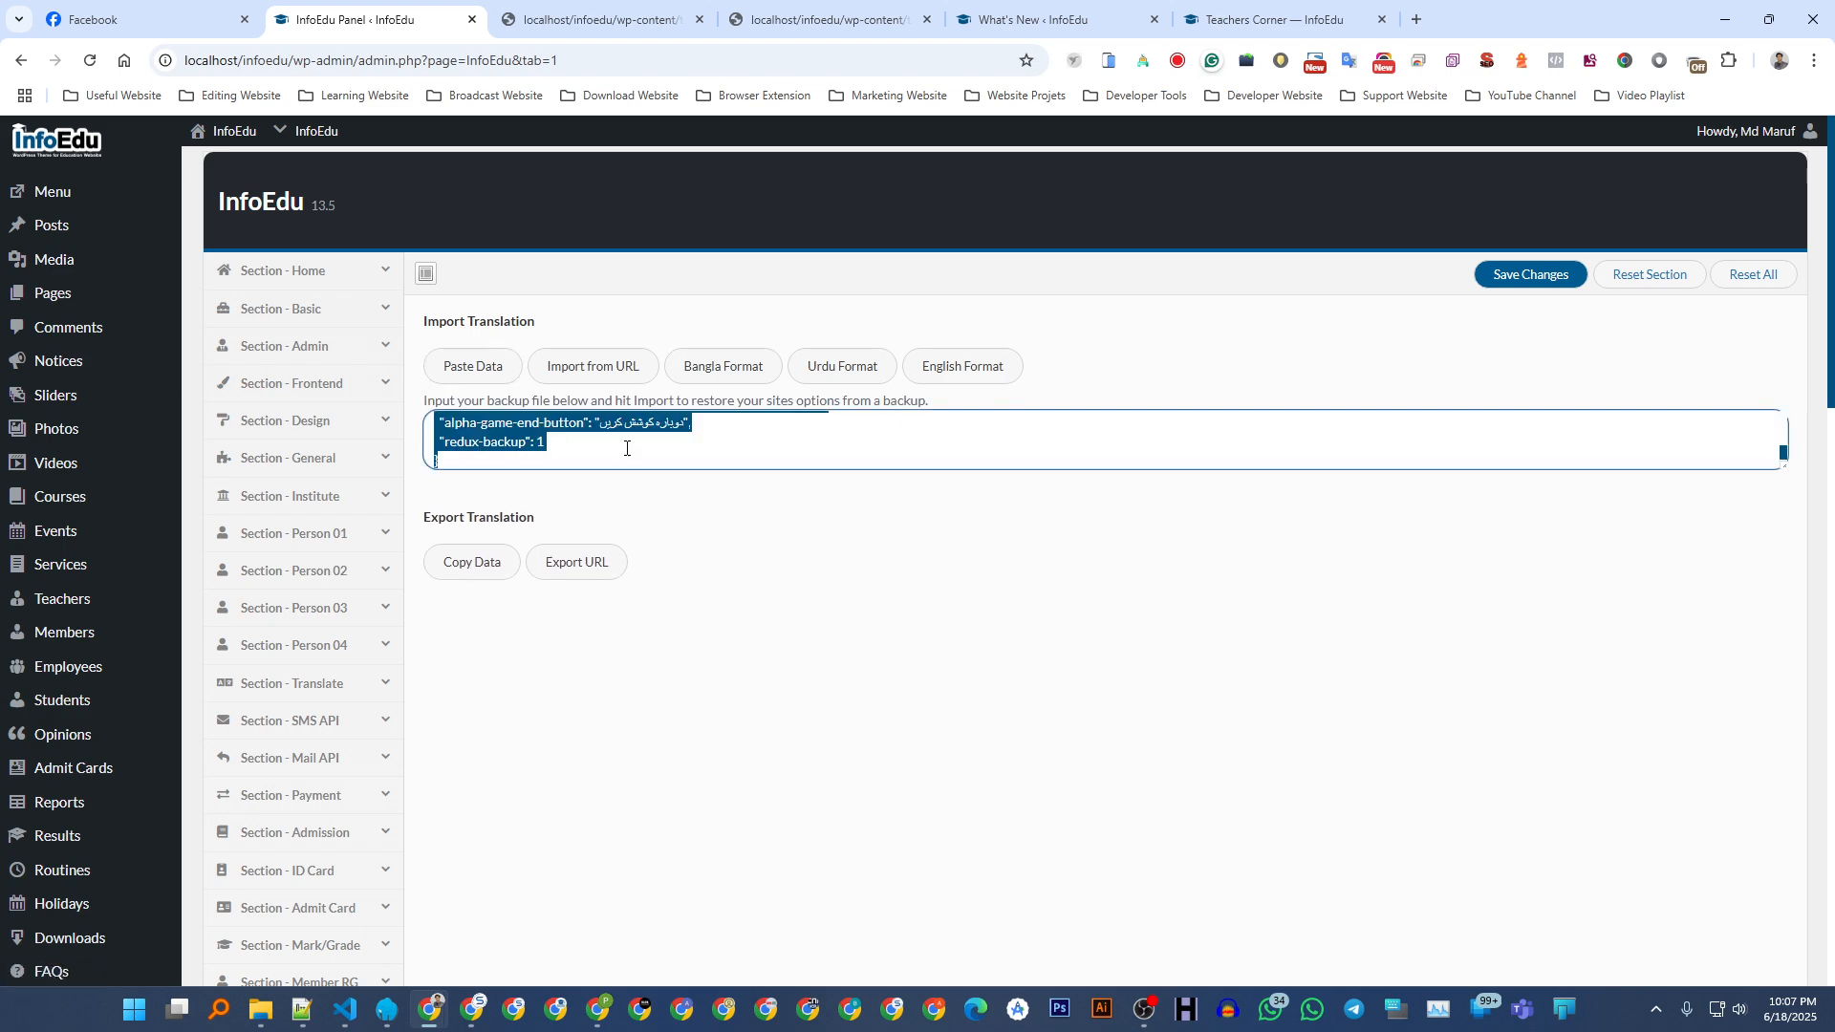
key(ctrl+v)
click(1529, 286)
- Reload the Teachers Corner page to check its text in the English translation
click(1274, 19)
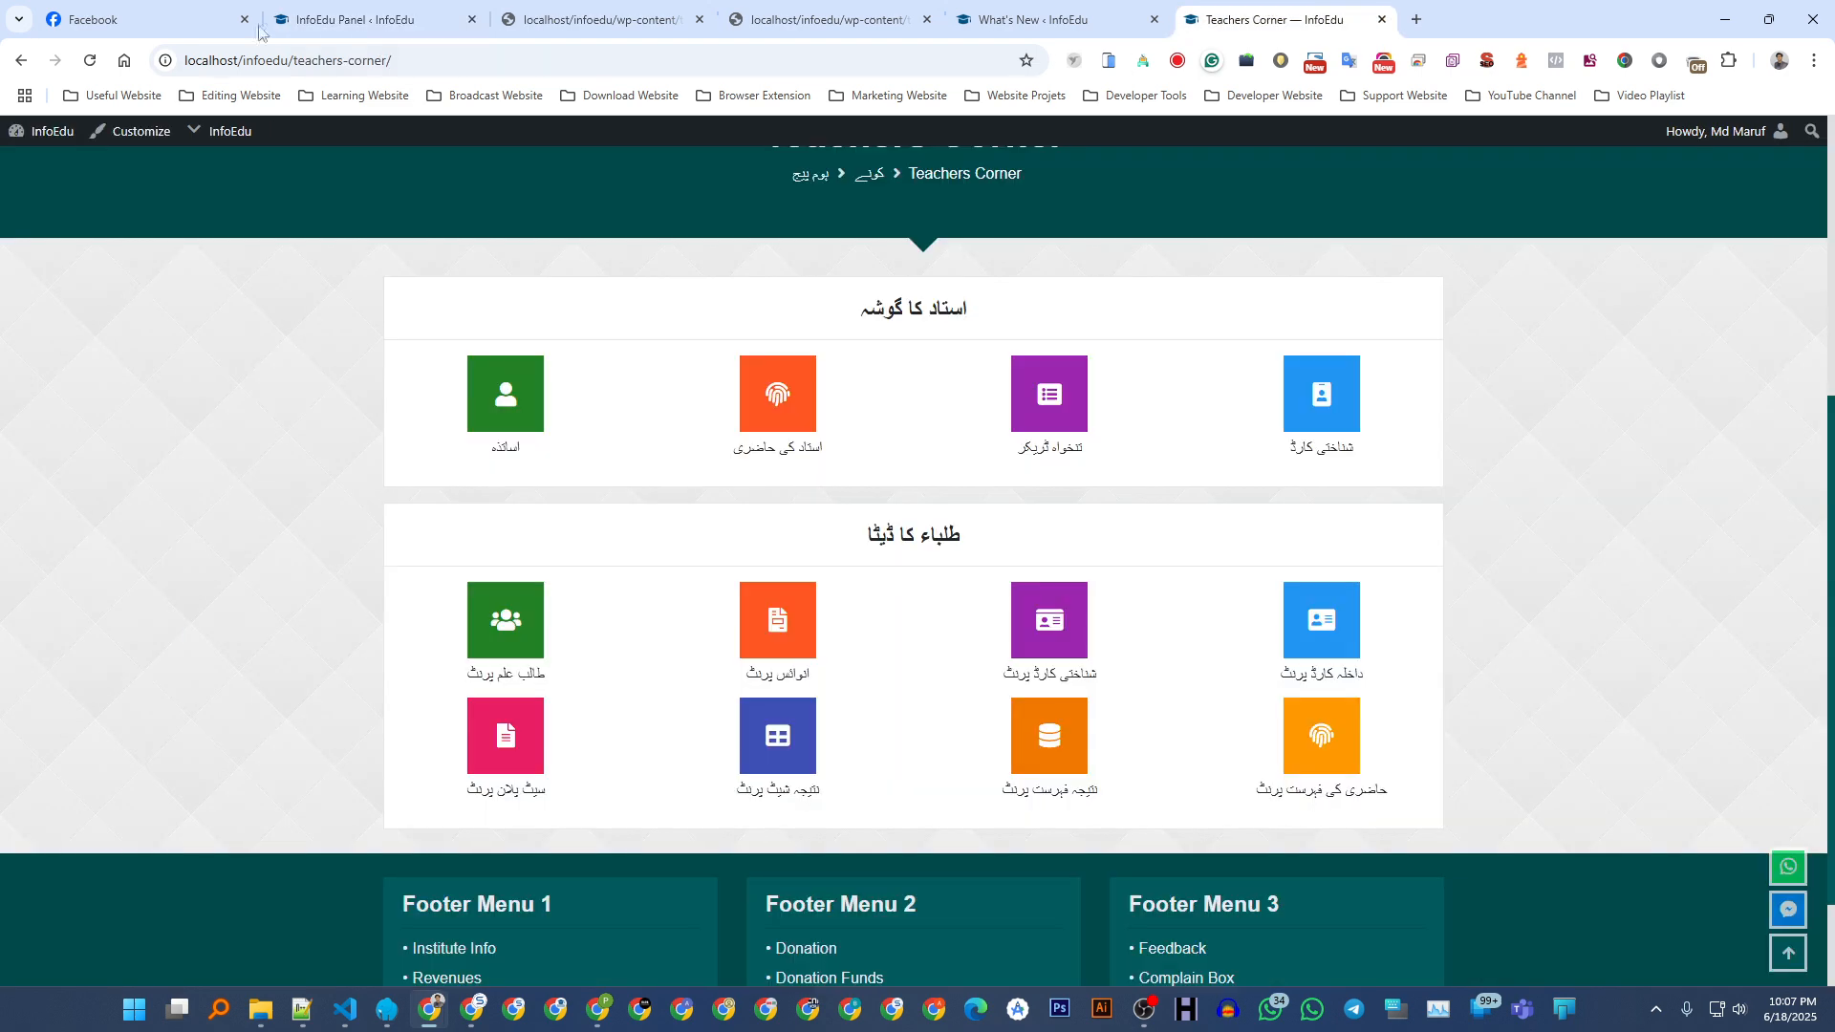
click(90, 60)
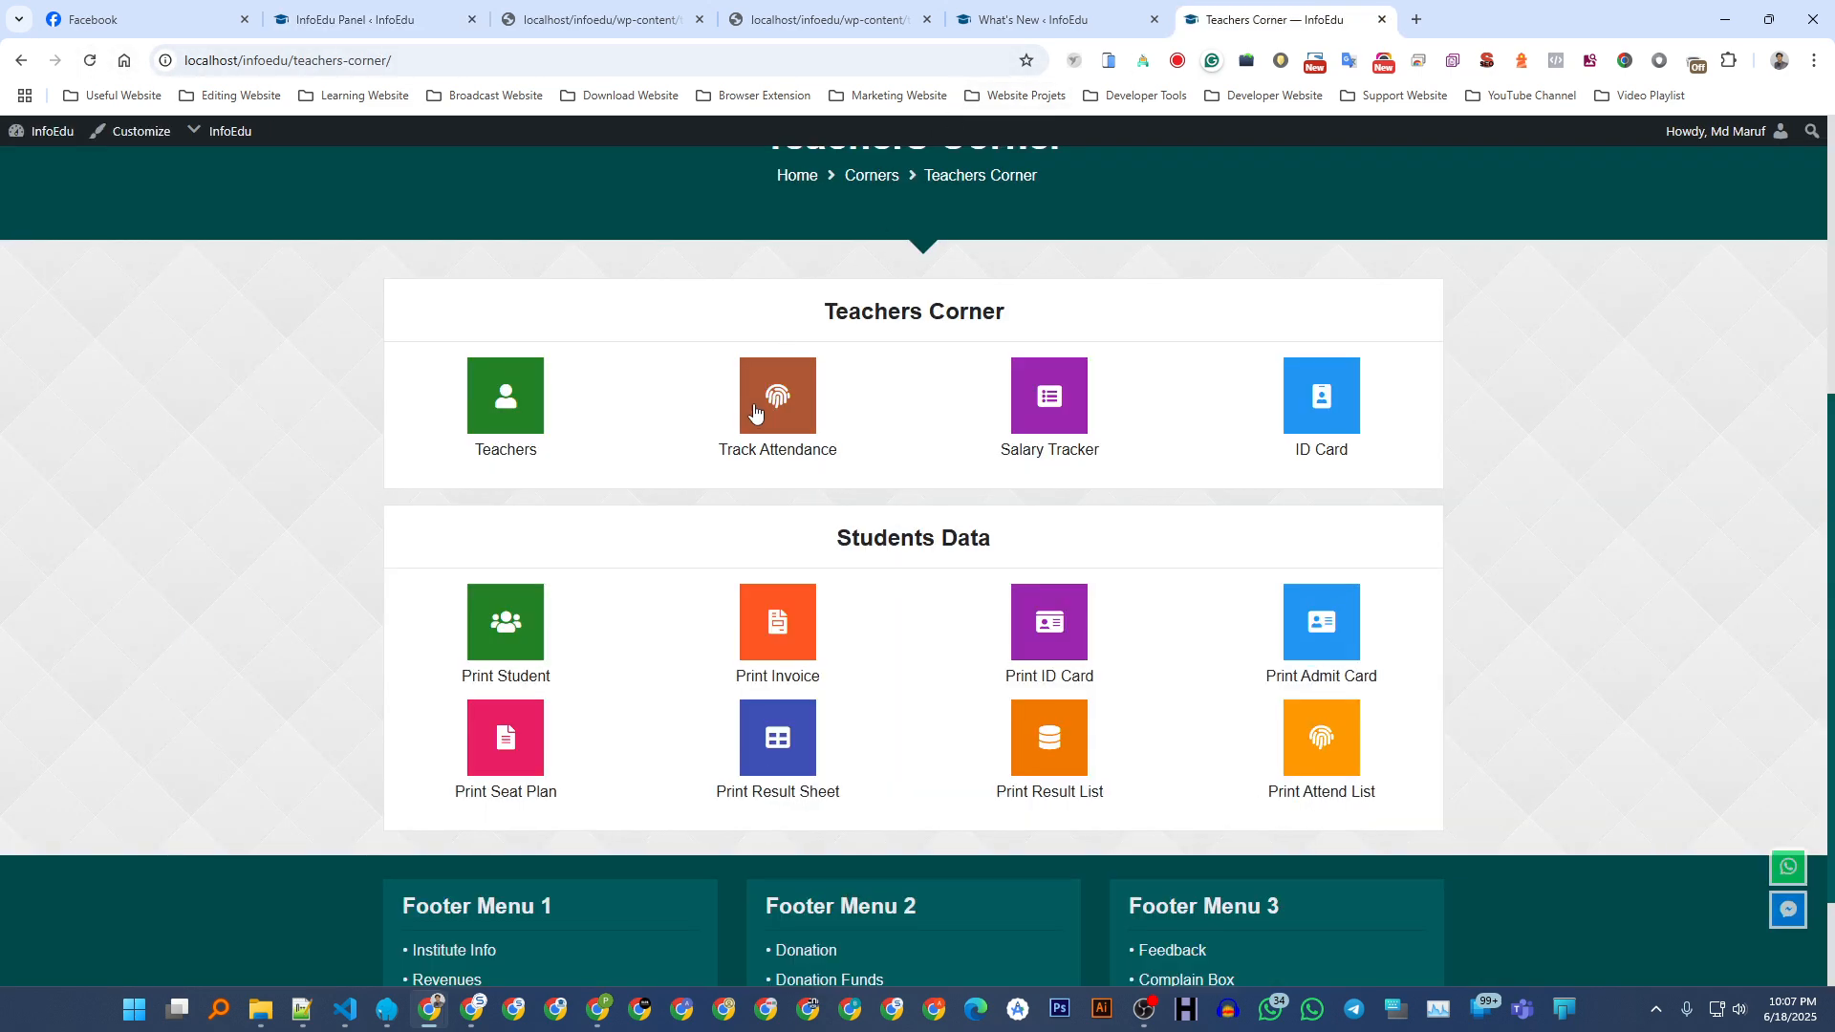
scroll(754, 411, up, 5)
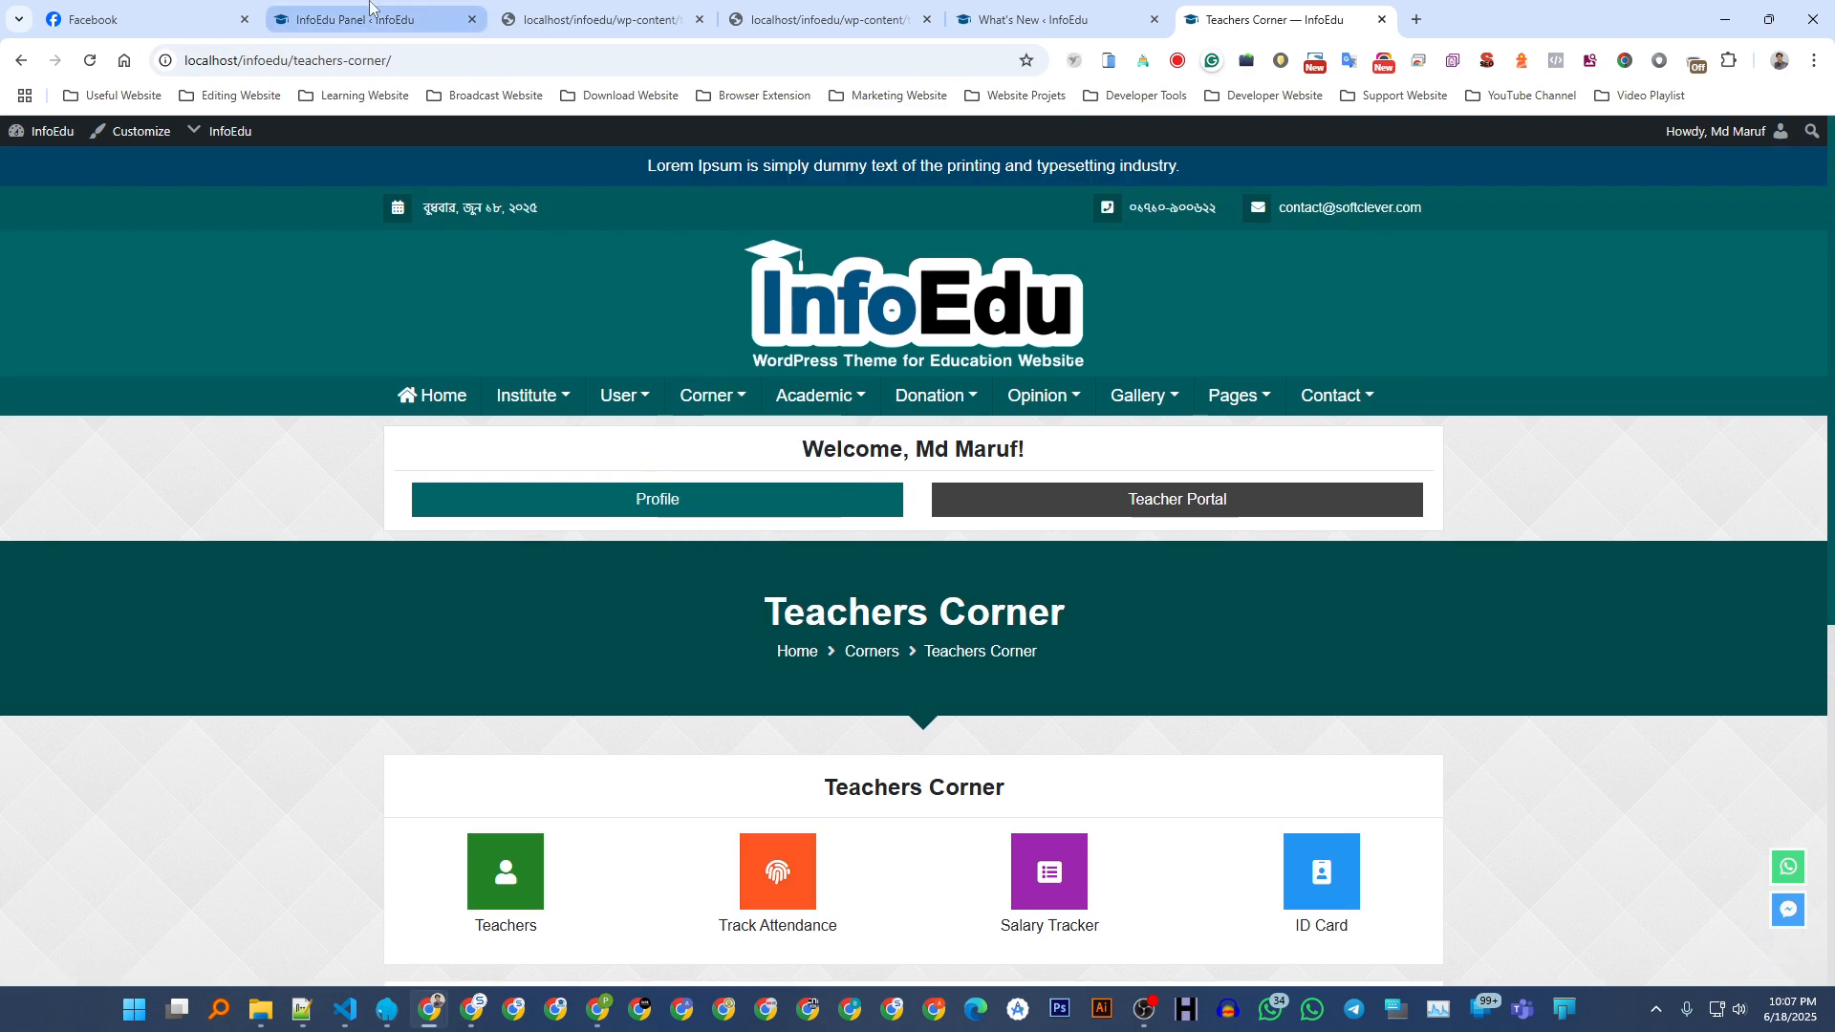
- Return to the InfoEdu panel and close both opened translation file pages
click(368, 17)
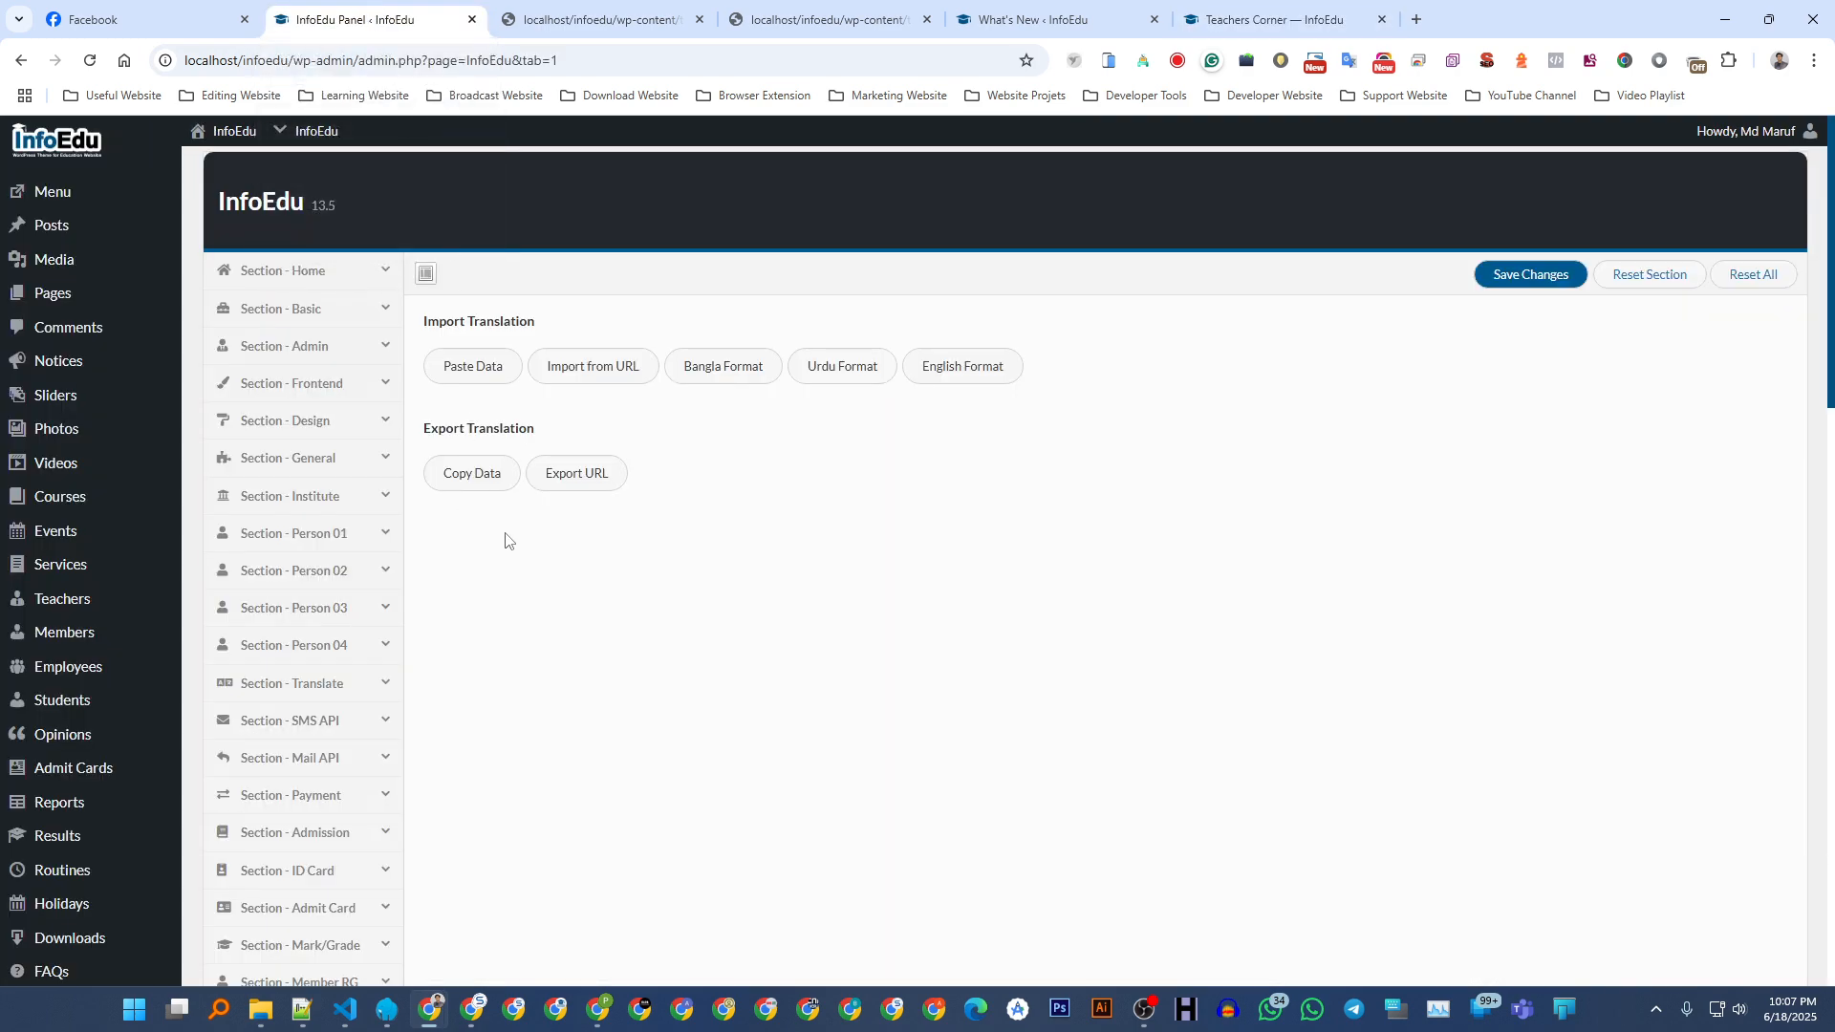
click(600, 18)
click(700, 19)
click(699, 19)
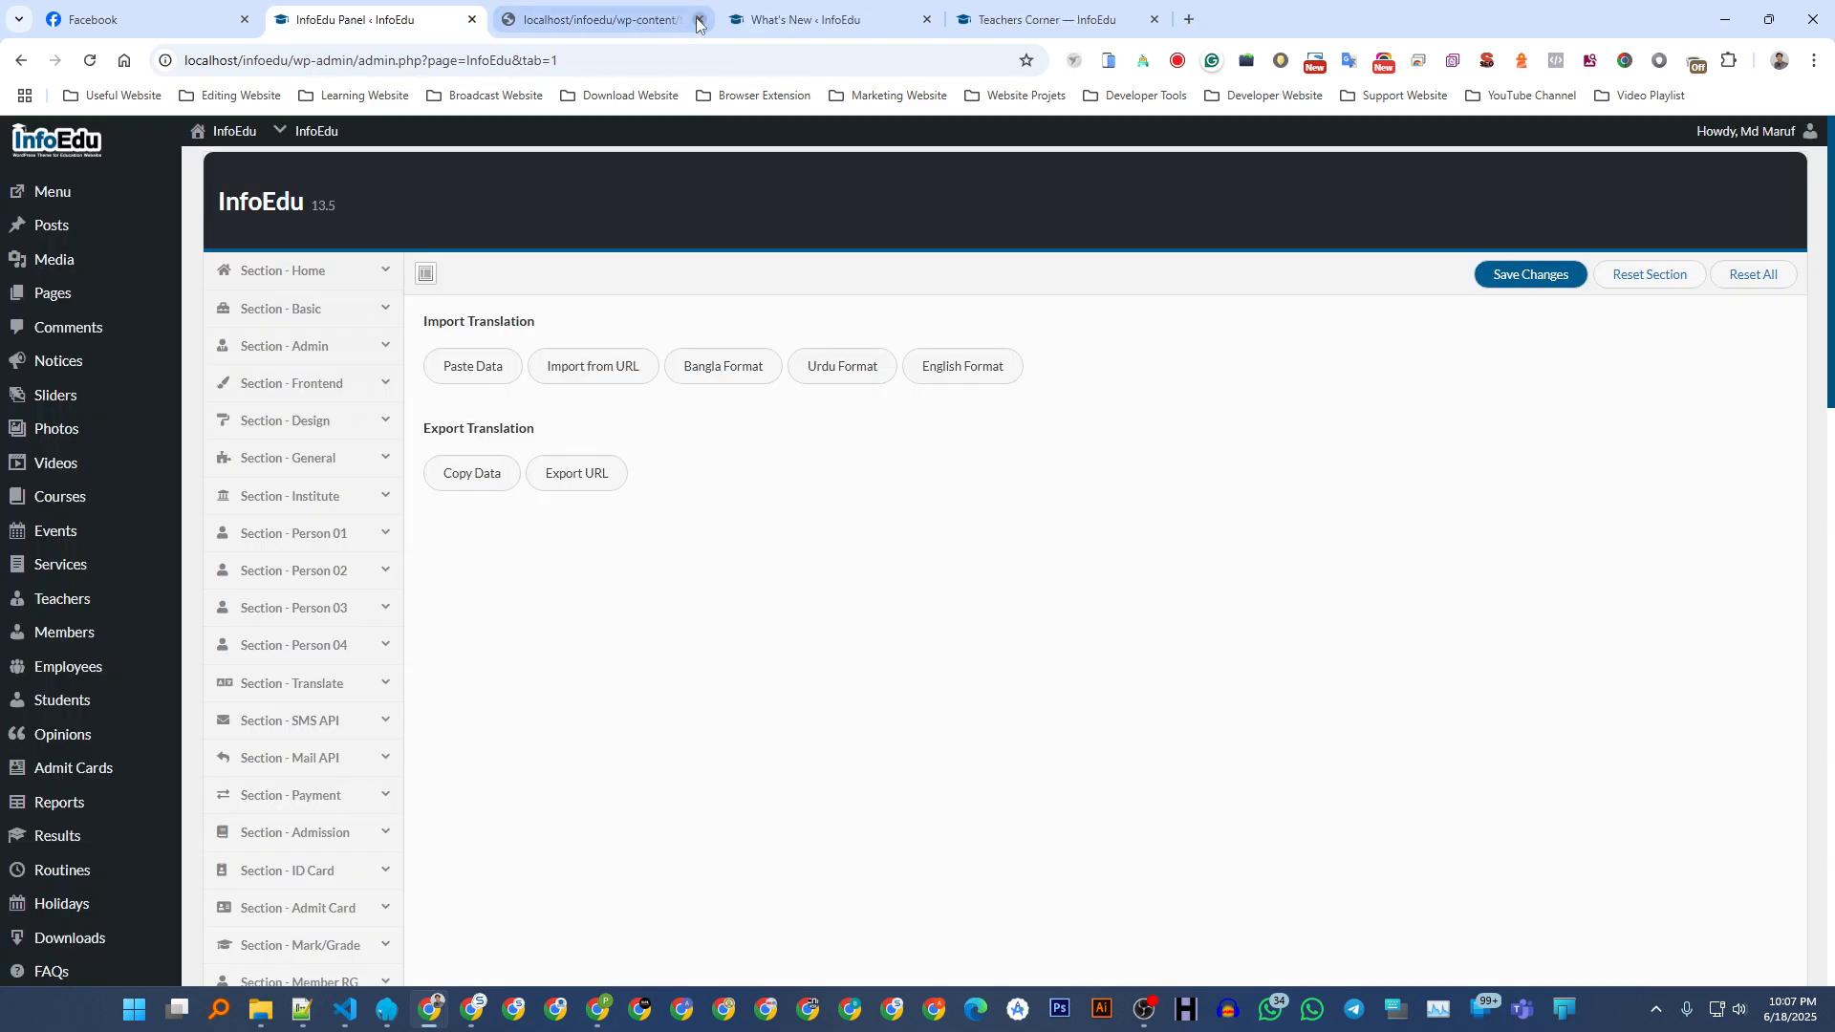
- Review the What's New on 13.5 feature list alongside the Teachers Corner page
click(605, 8)
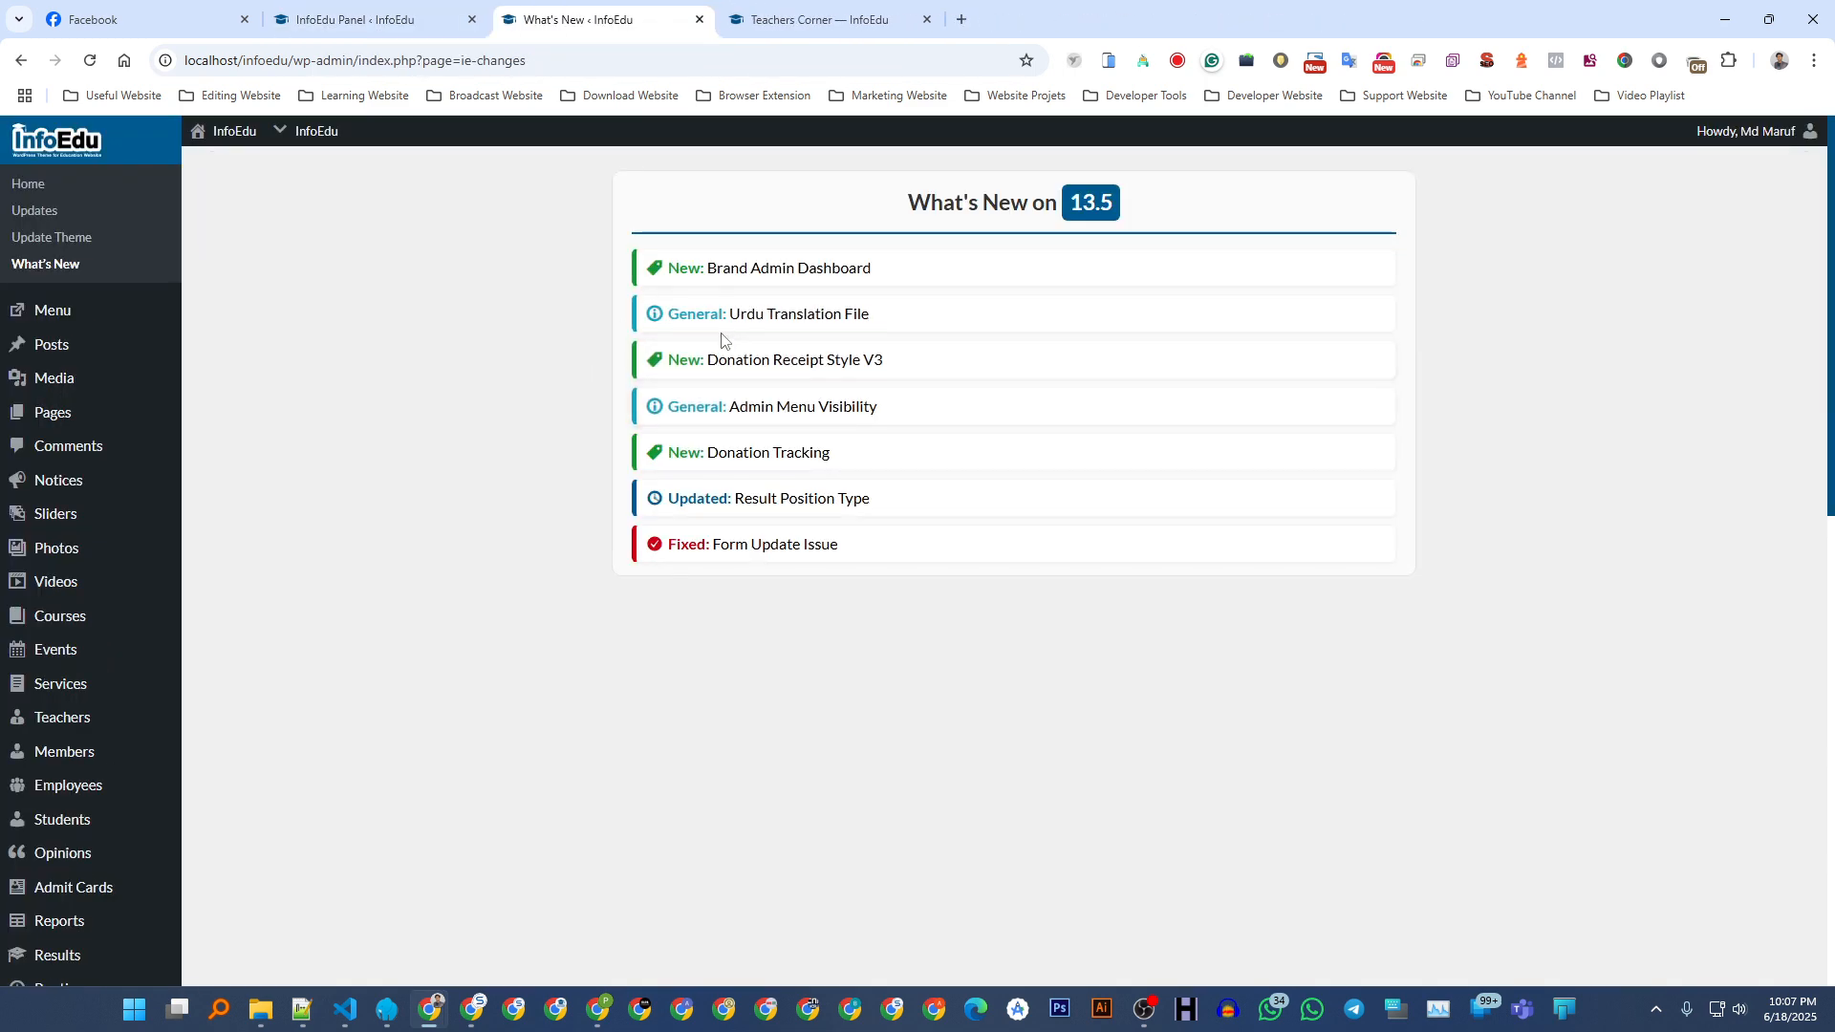
click(846, 11)
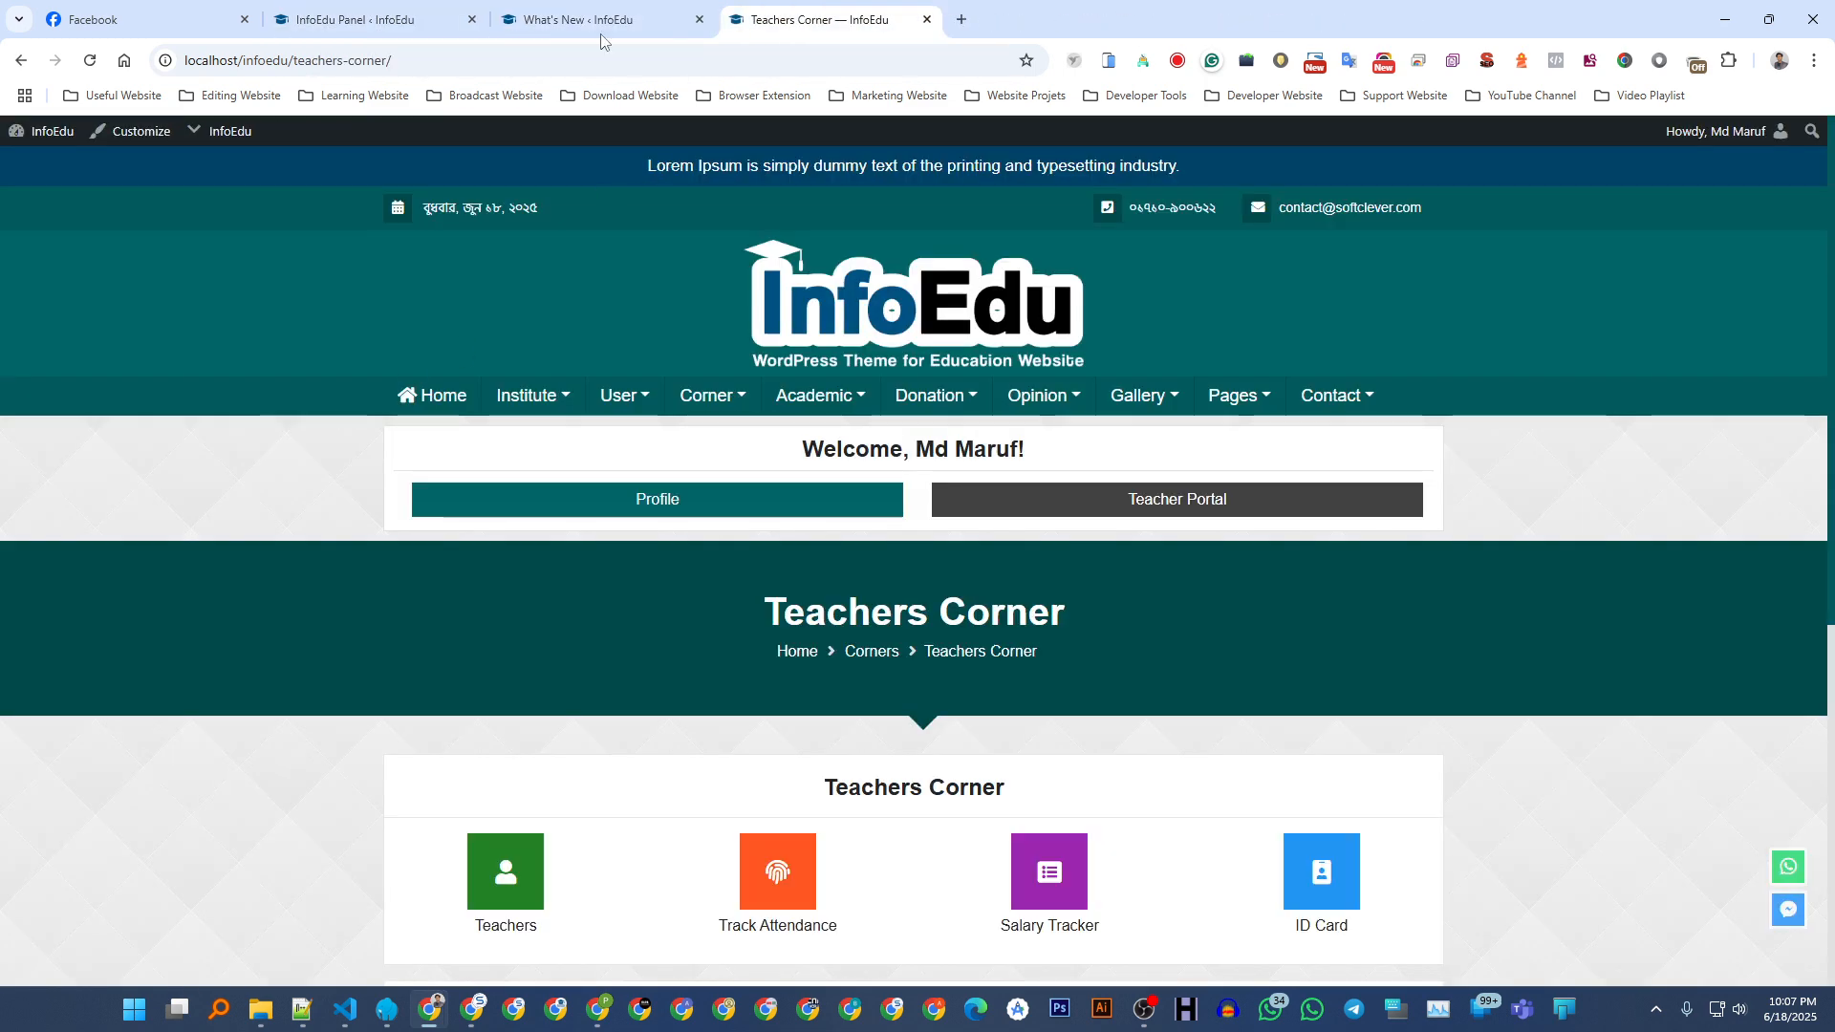
click(574, 7)
click(770, 10)
click(623, 11)
- Open the Donations list separately and view the donation receipt of its first entry
scroll(475, 422, down, 2)
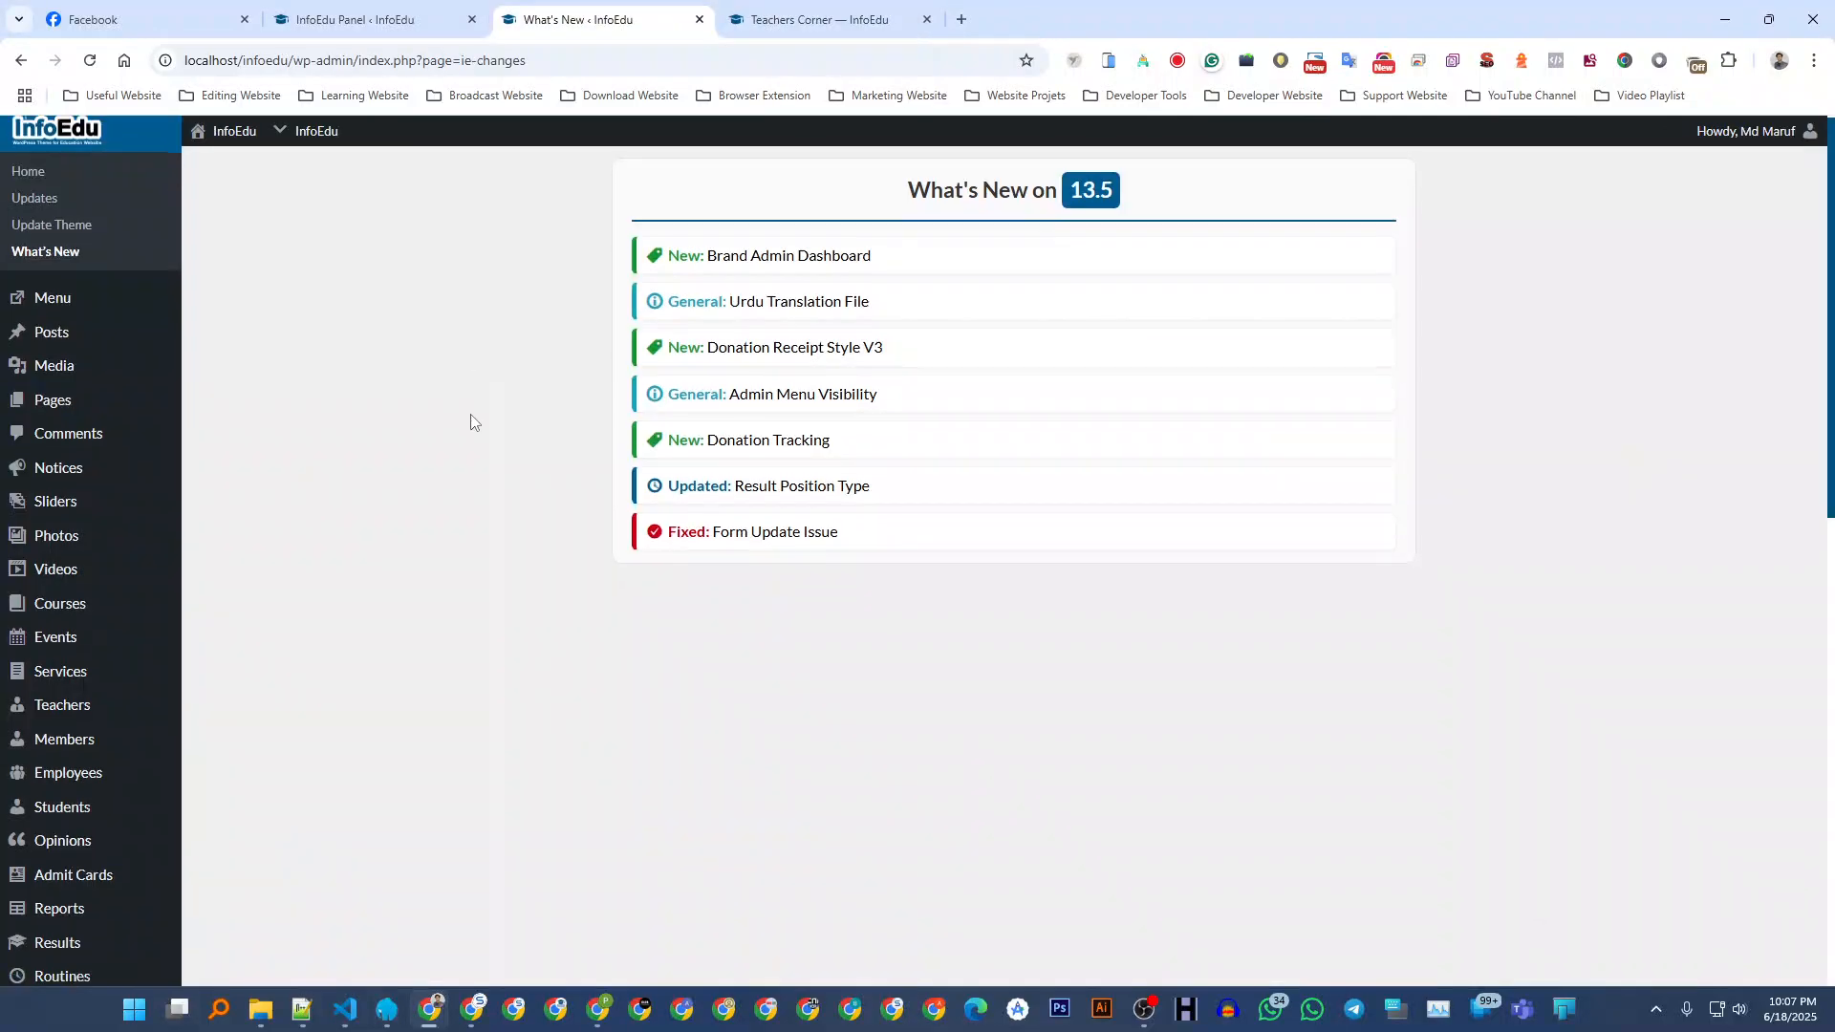
scroll(120, 560, down, 4)
middle_click(90, 622)
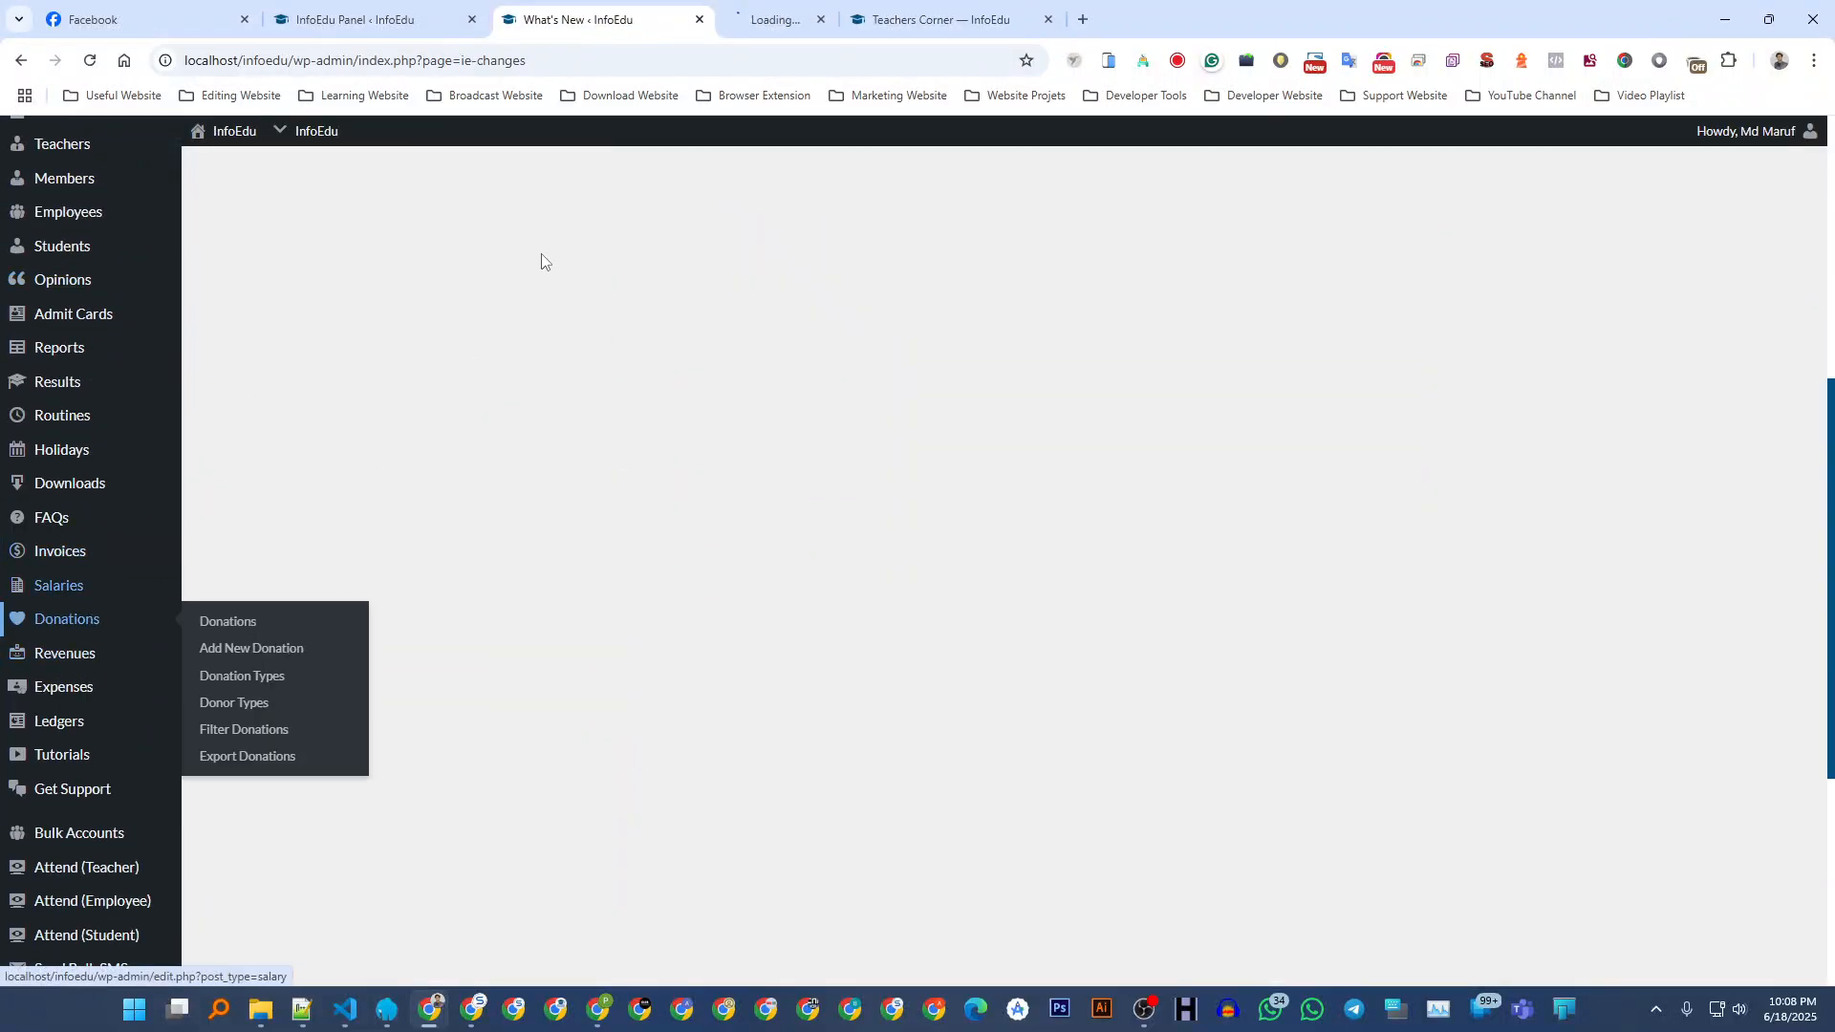
click(812, 8)
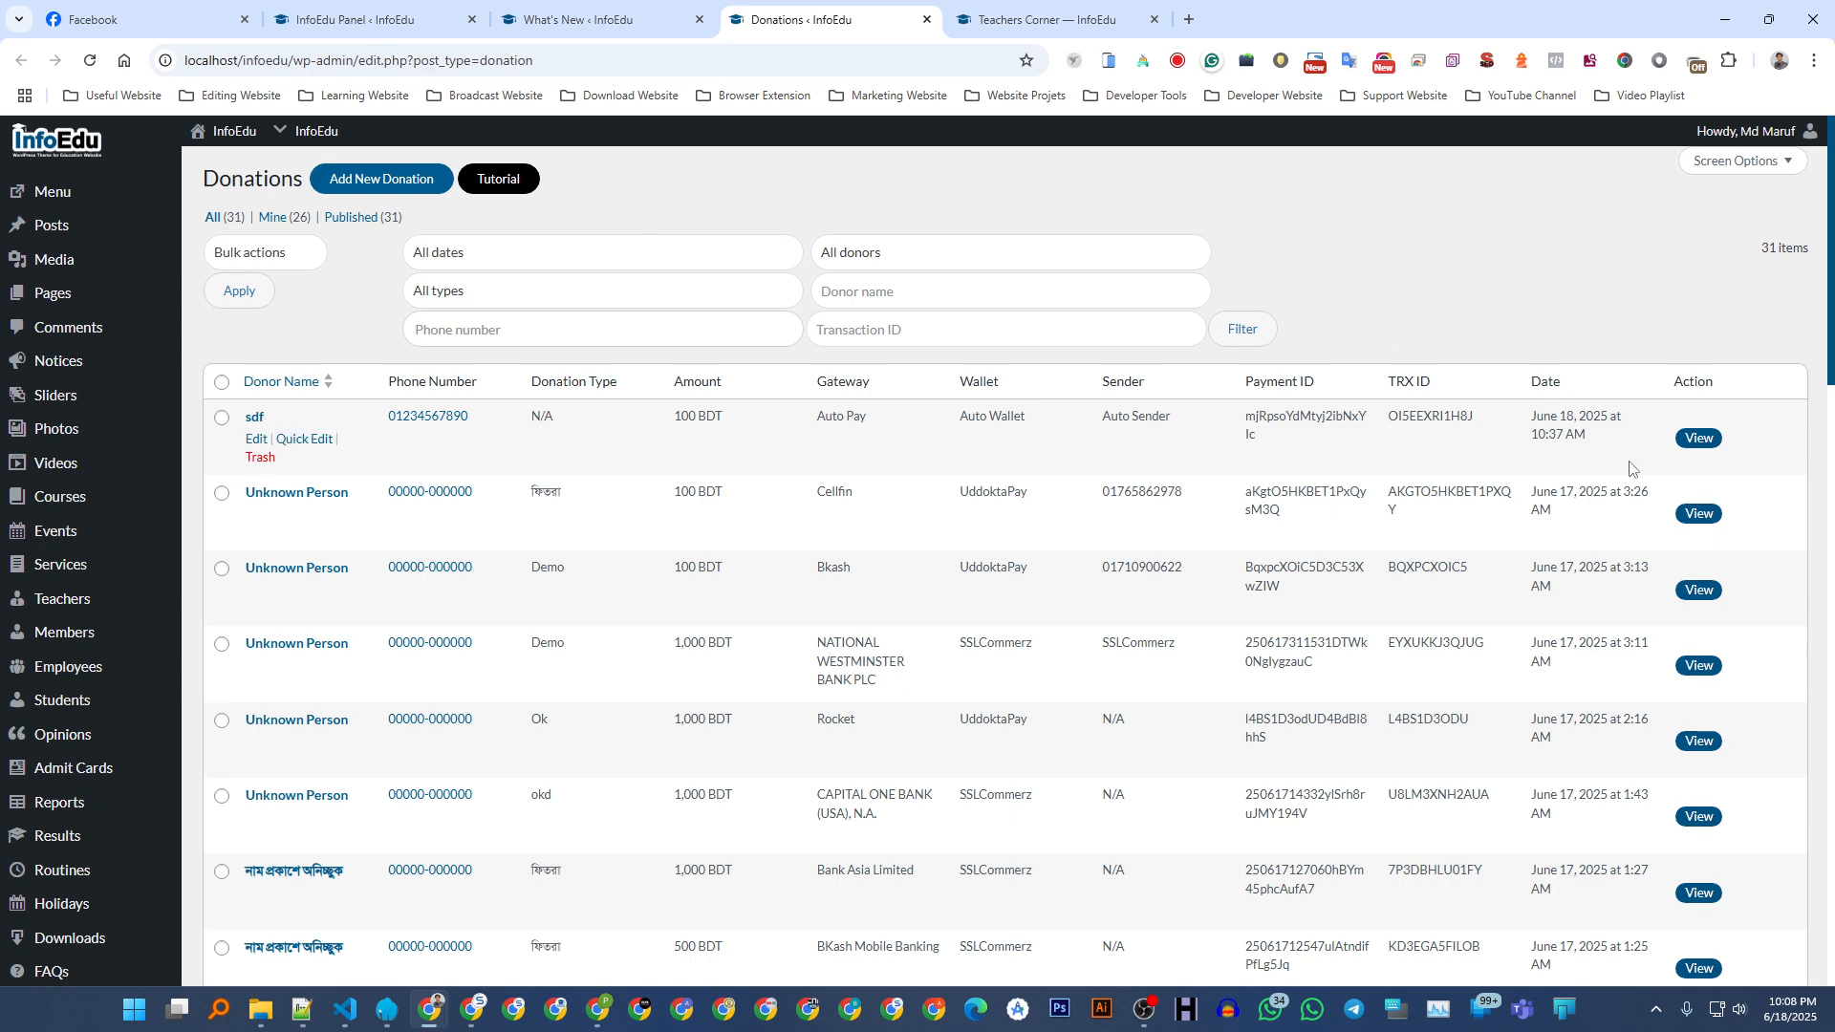
click(1700, 438)
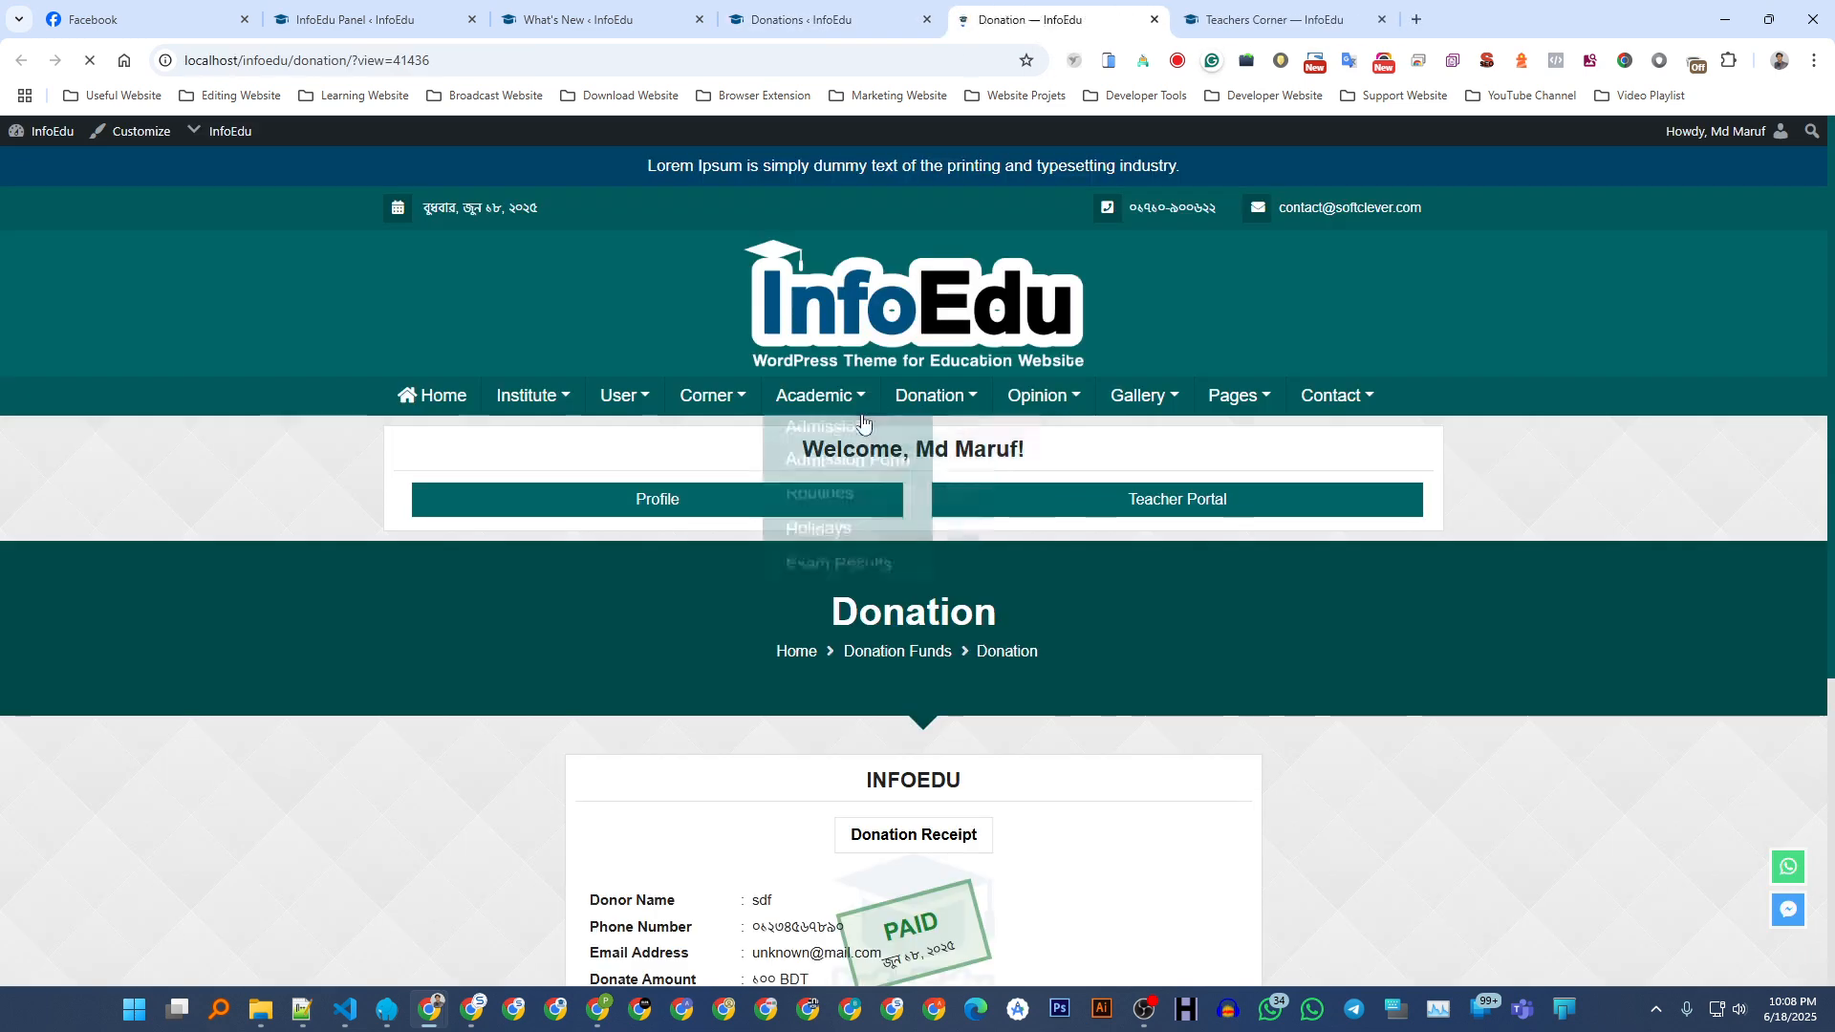
scroll(885, 381, down, 5)
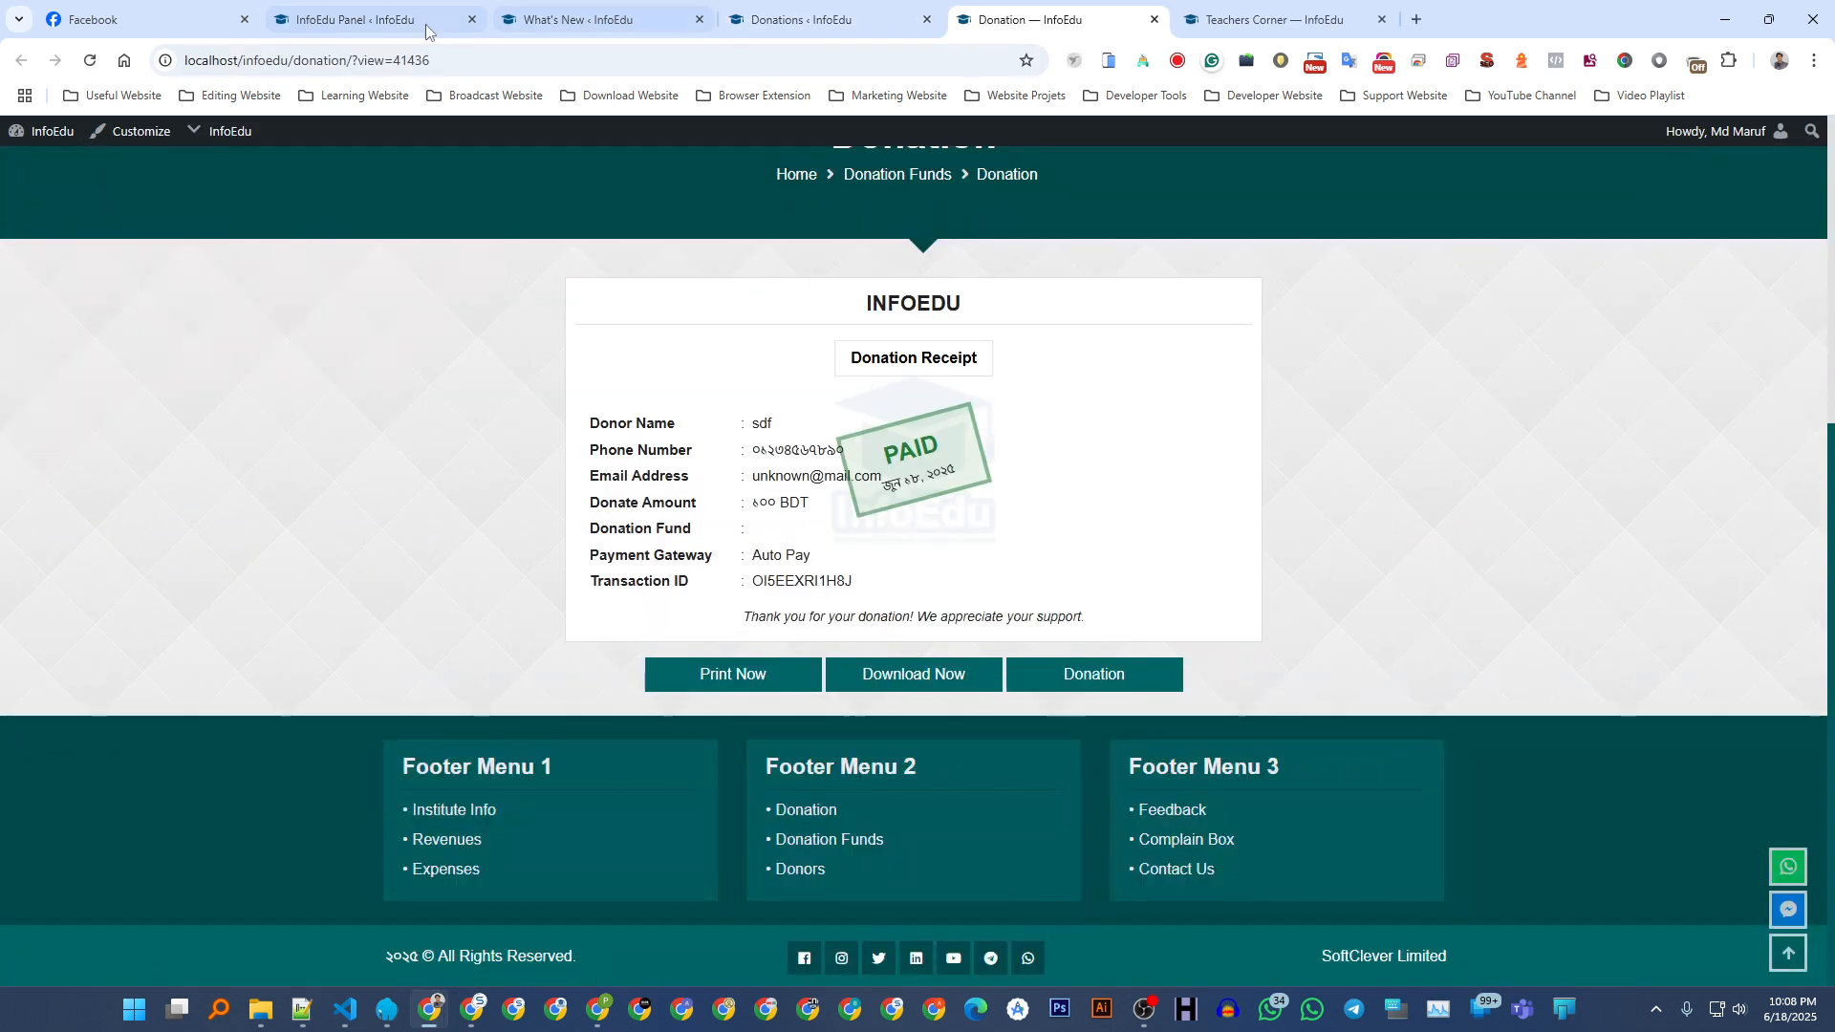
- Set the Donation Receipt style to Style V1 in Section - Data Styles, save it, and reload the receipt page to check it
click(366, 12)
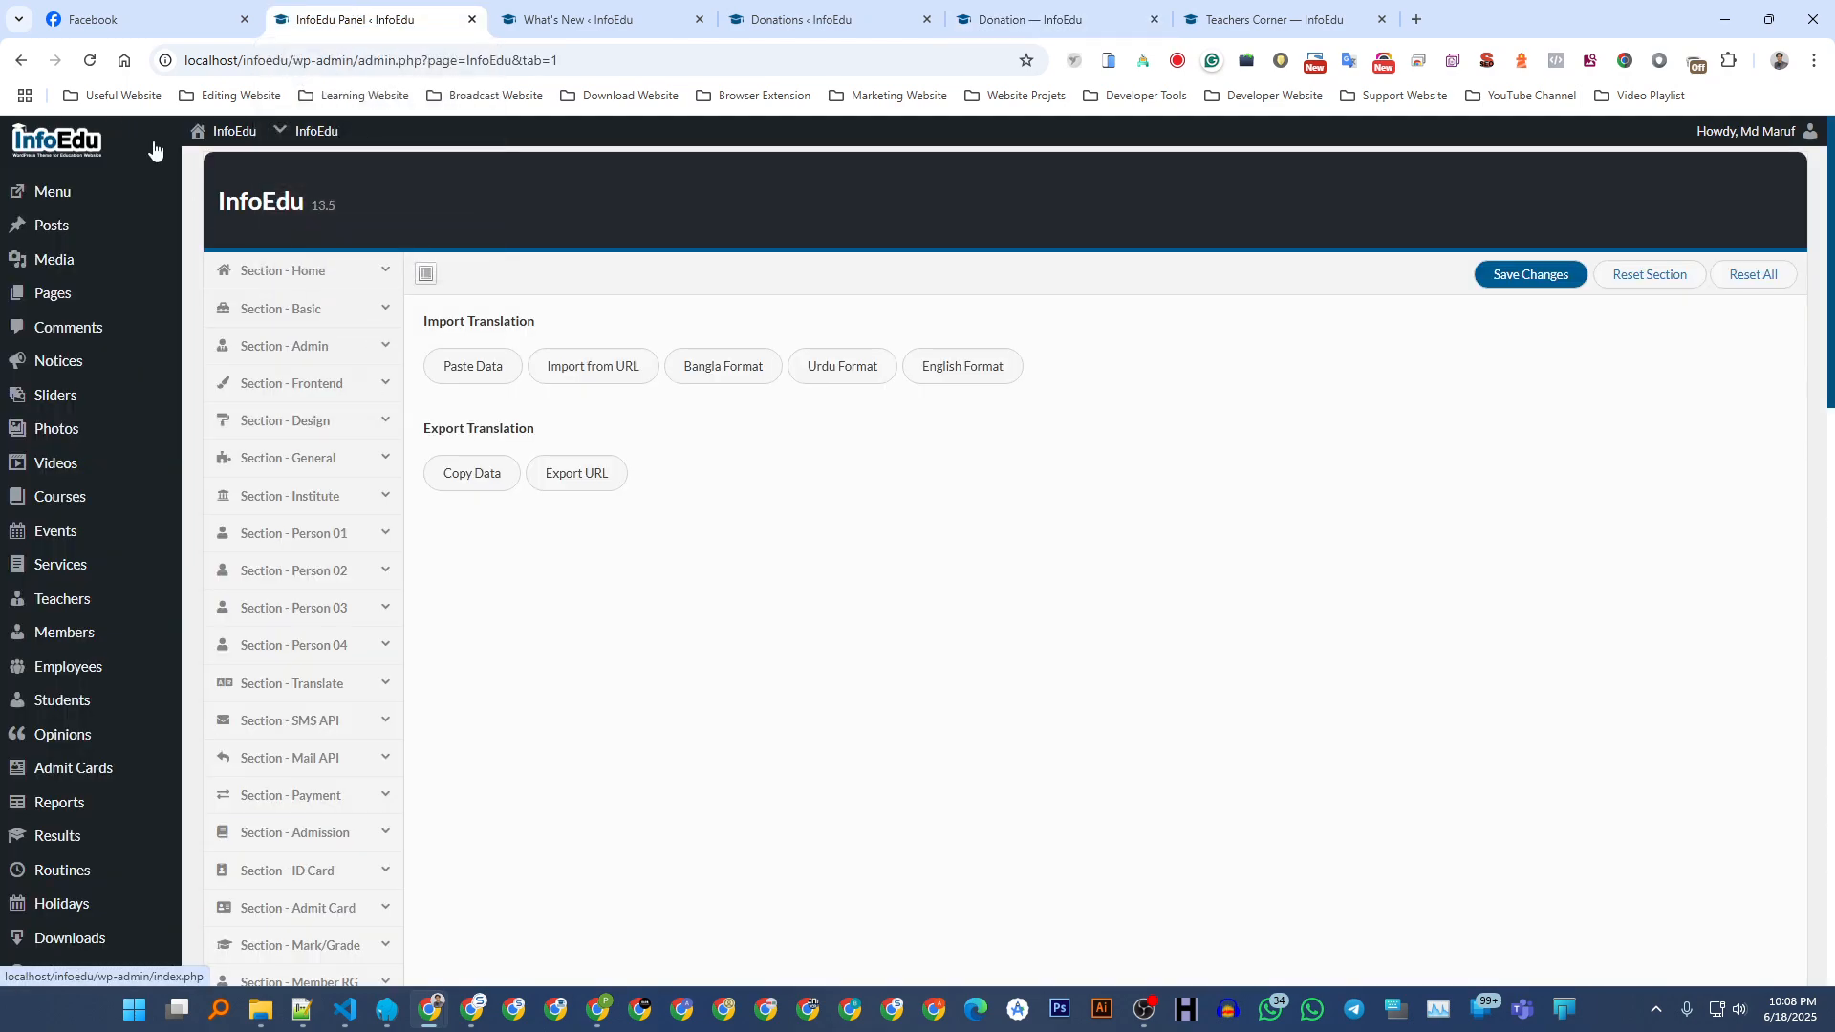
click(86, 62)
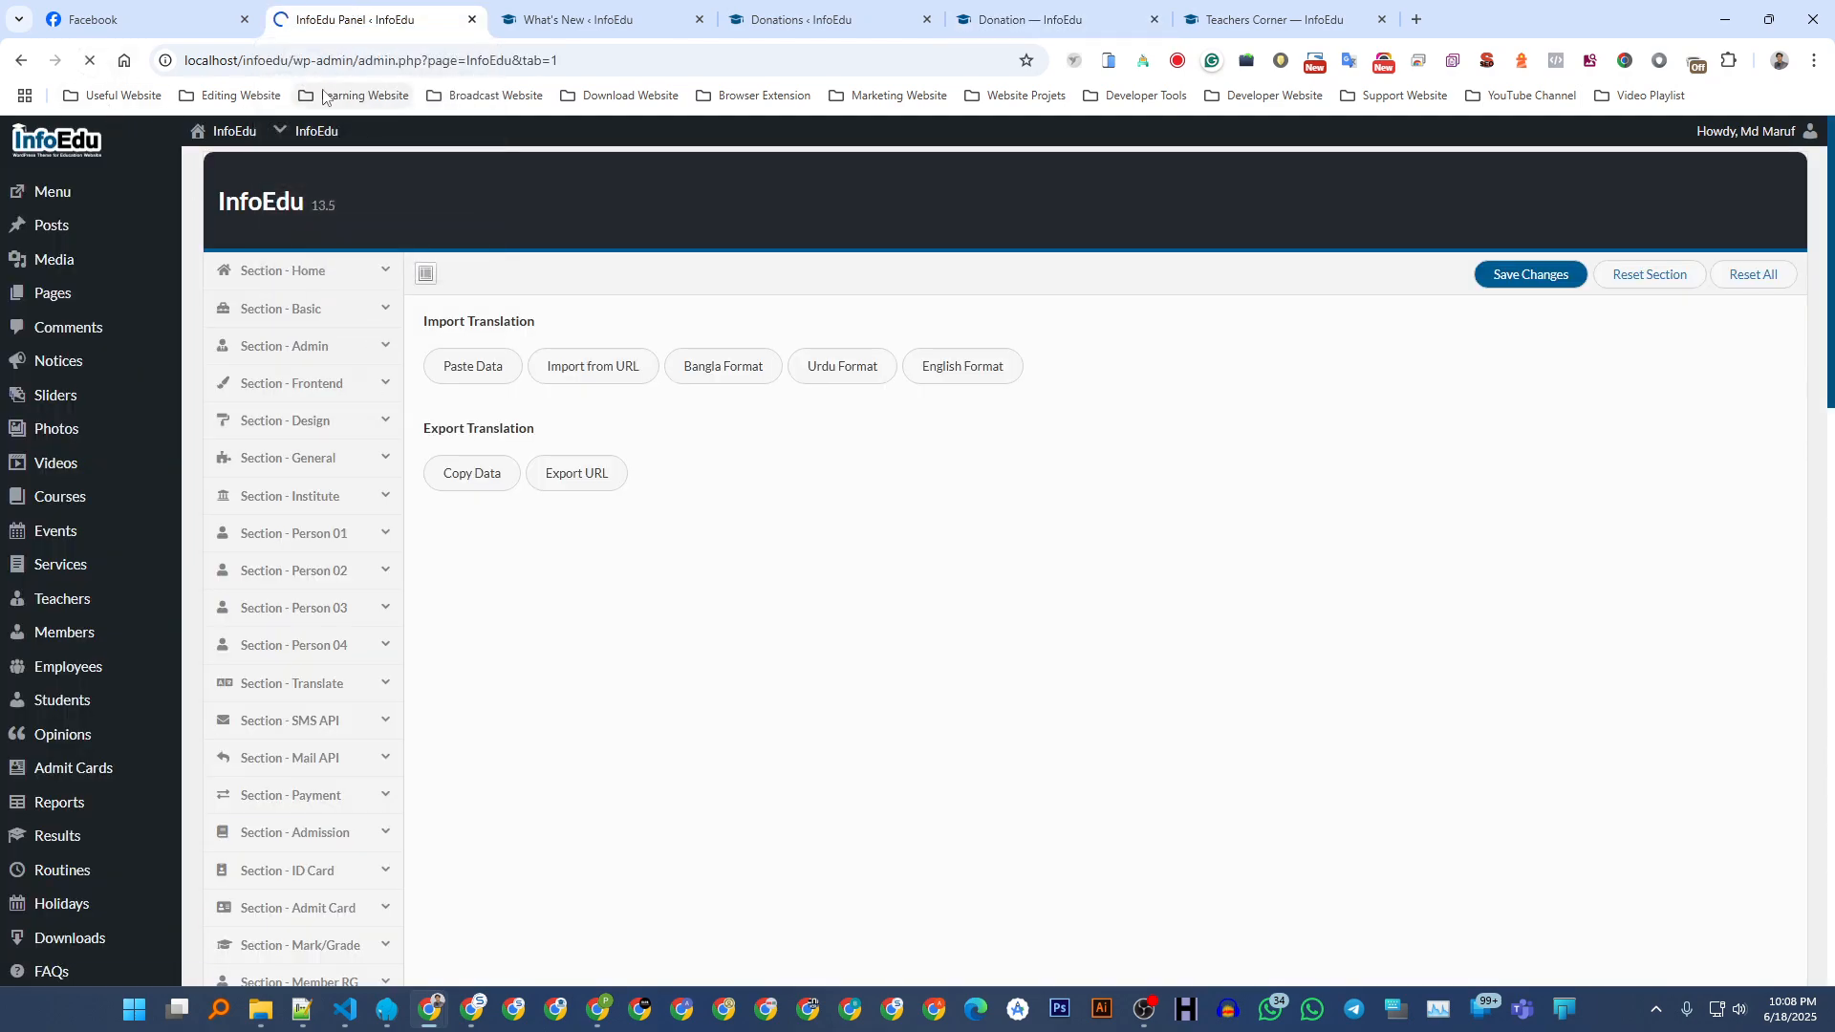
scroll(312, 545, down, 6)
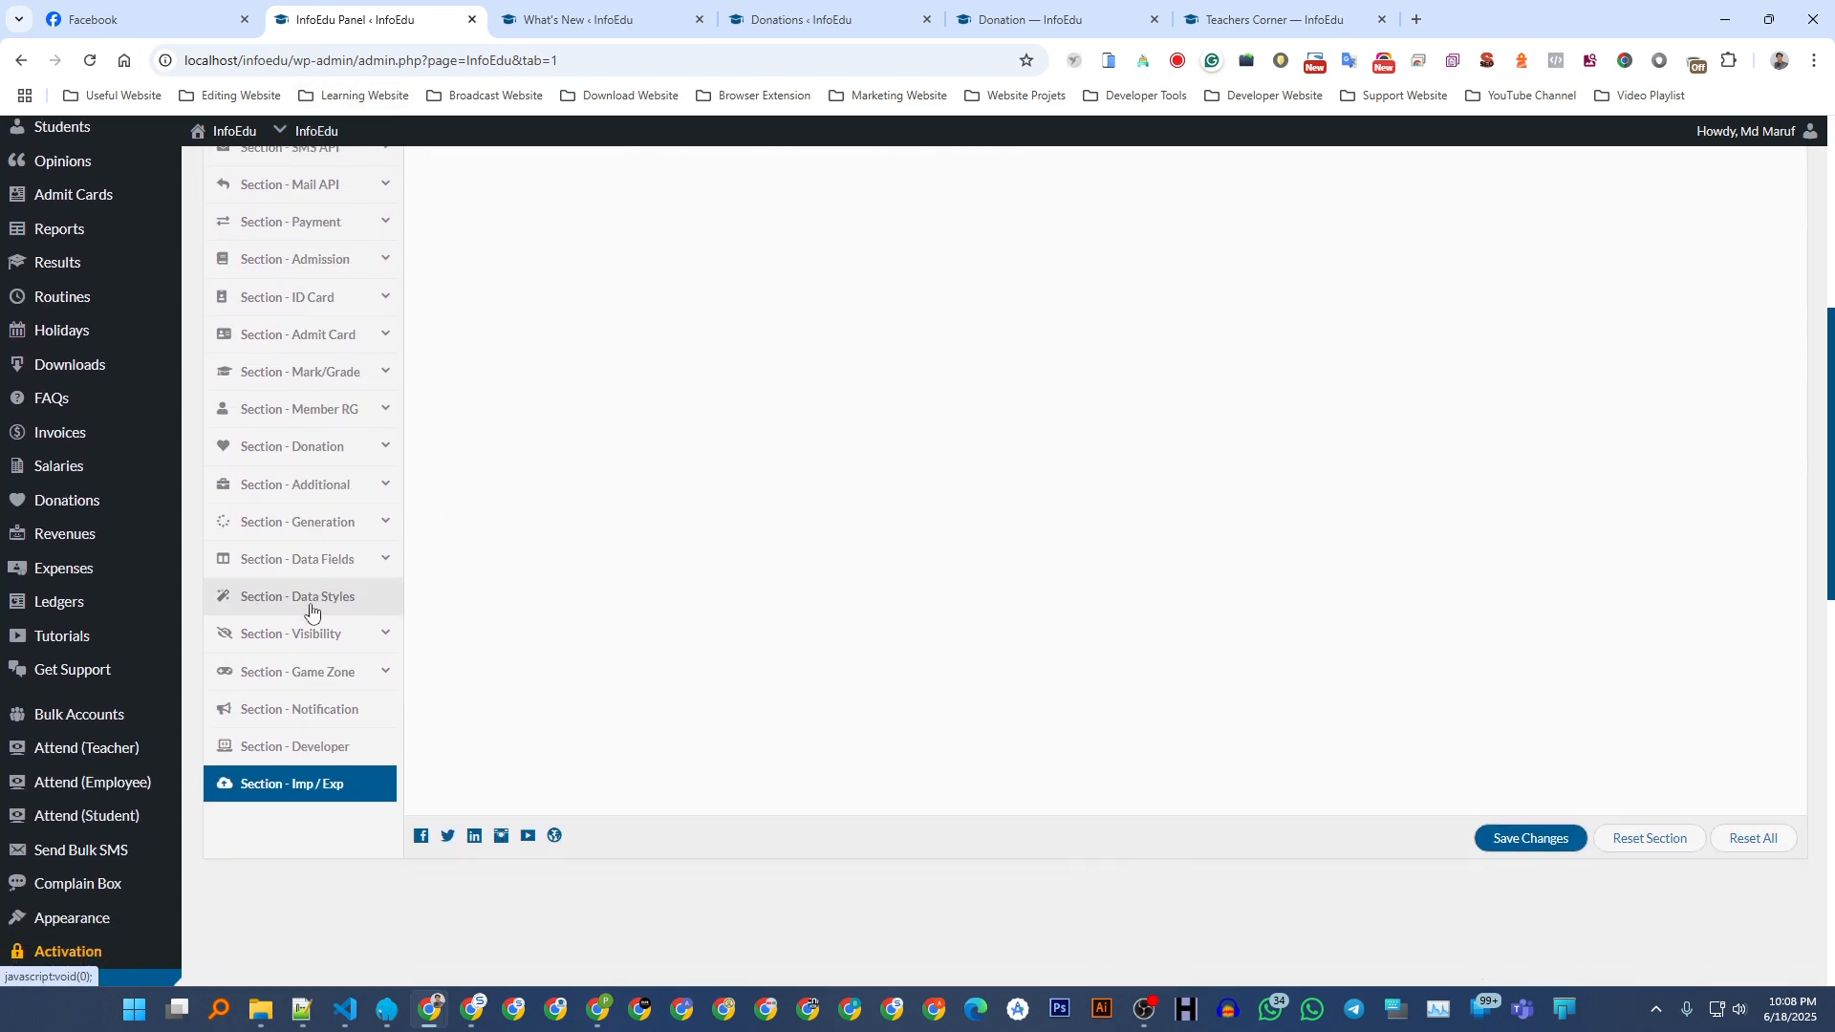
click(310, 597)
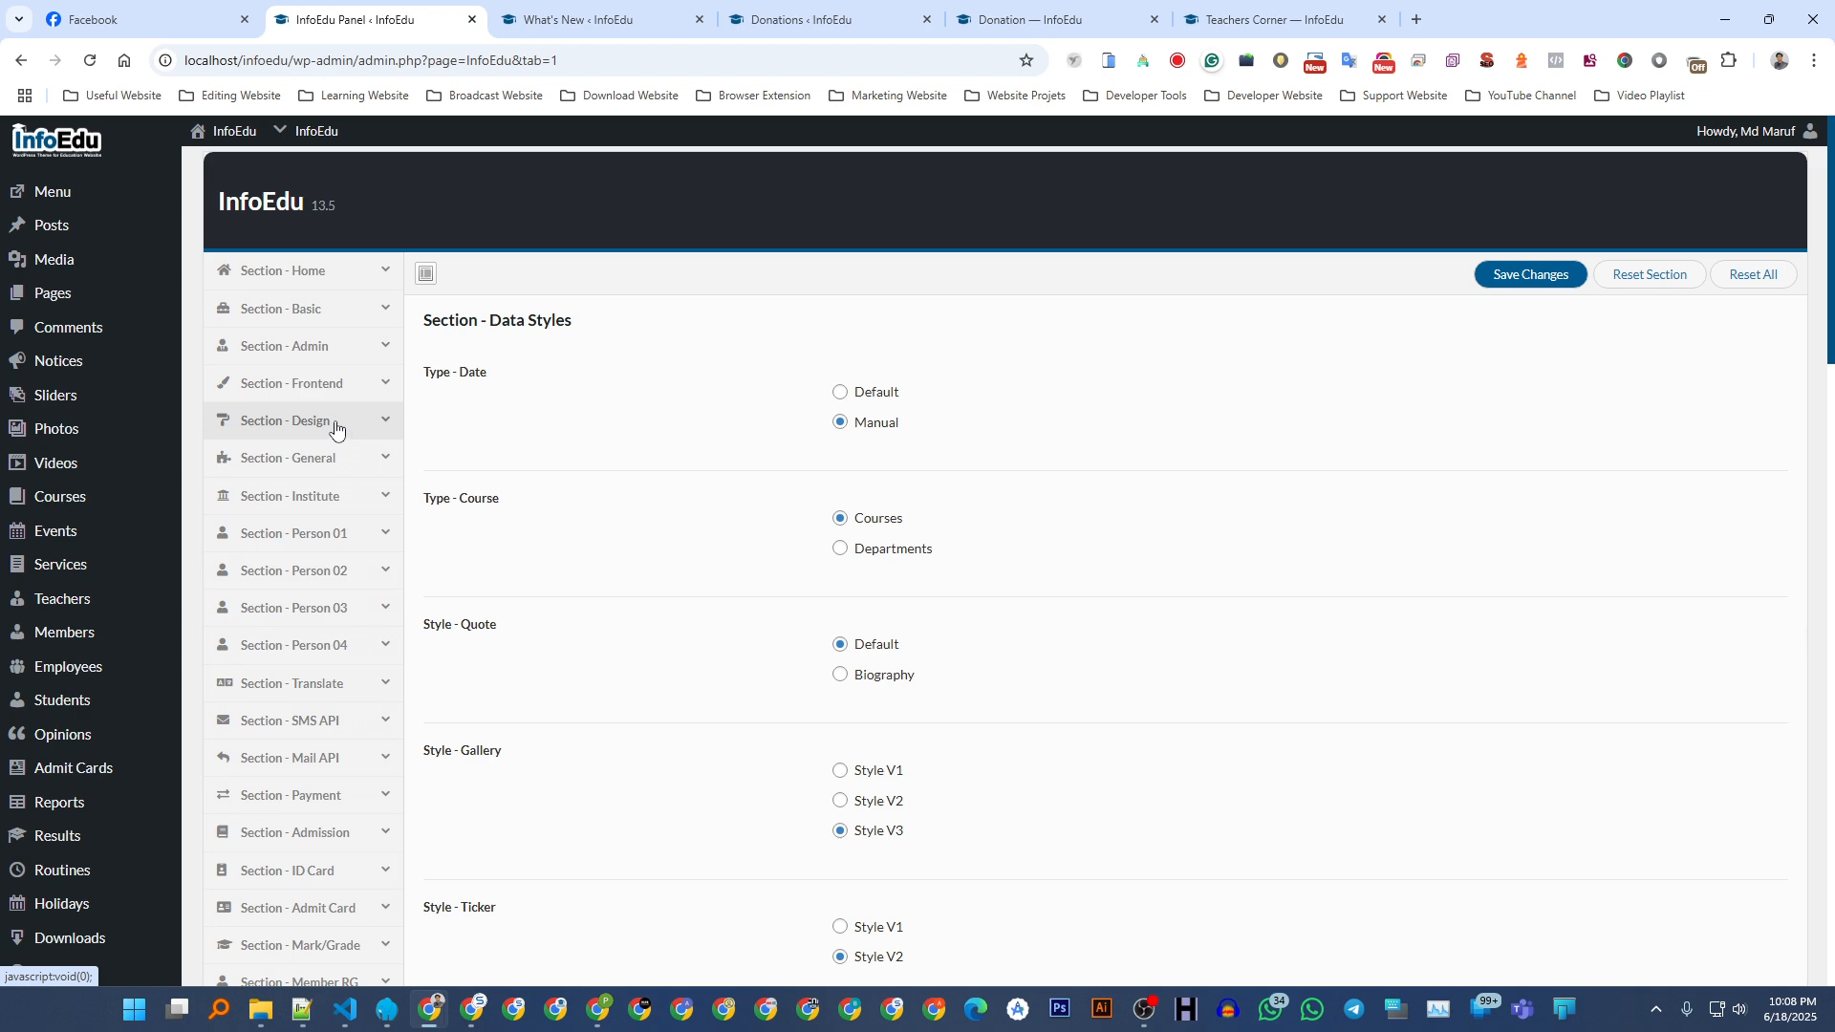
scroll(621, 526, down, 15)
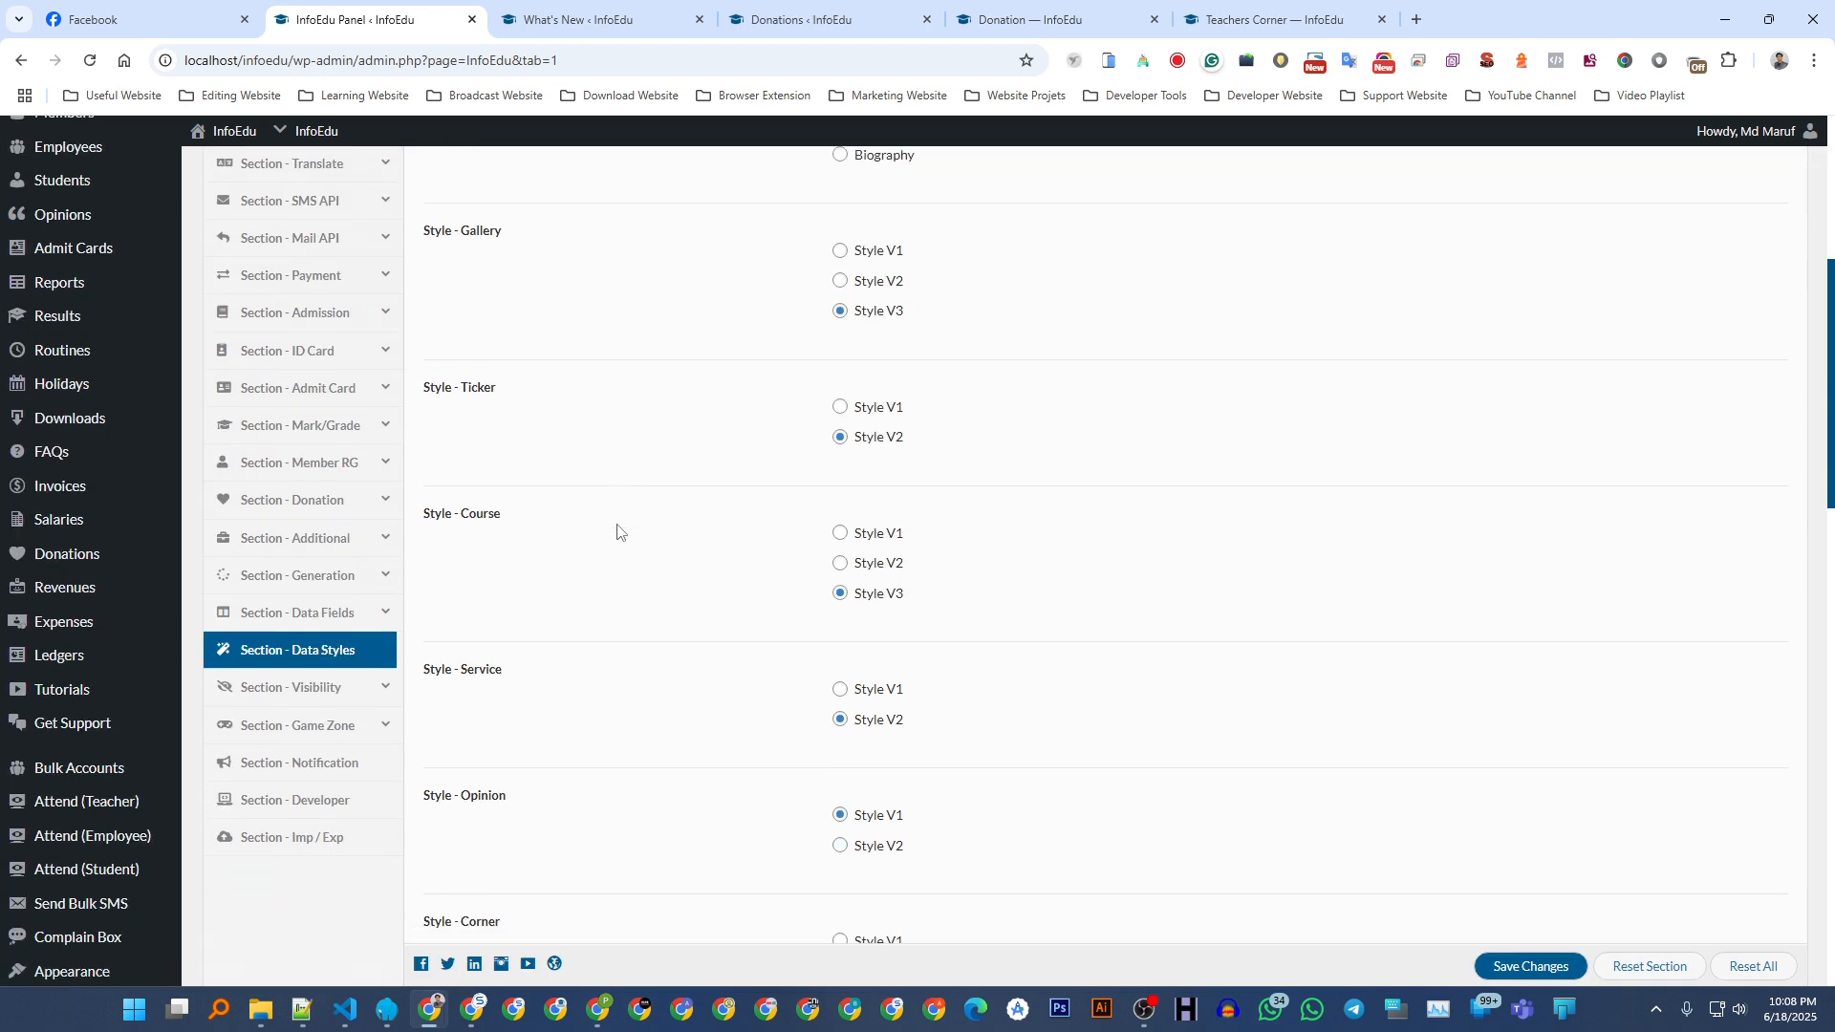
scroll(606, 530, down, 10)
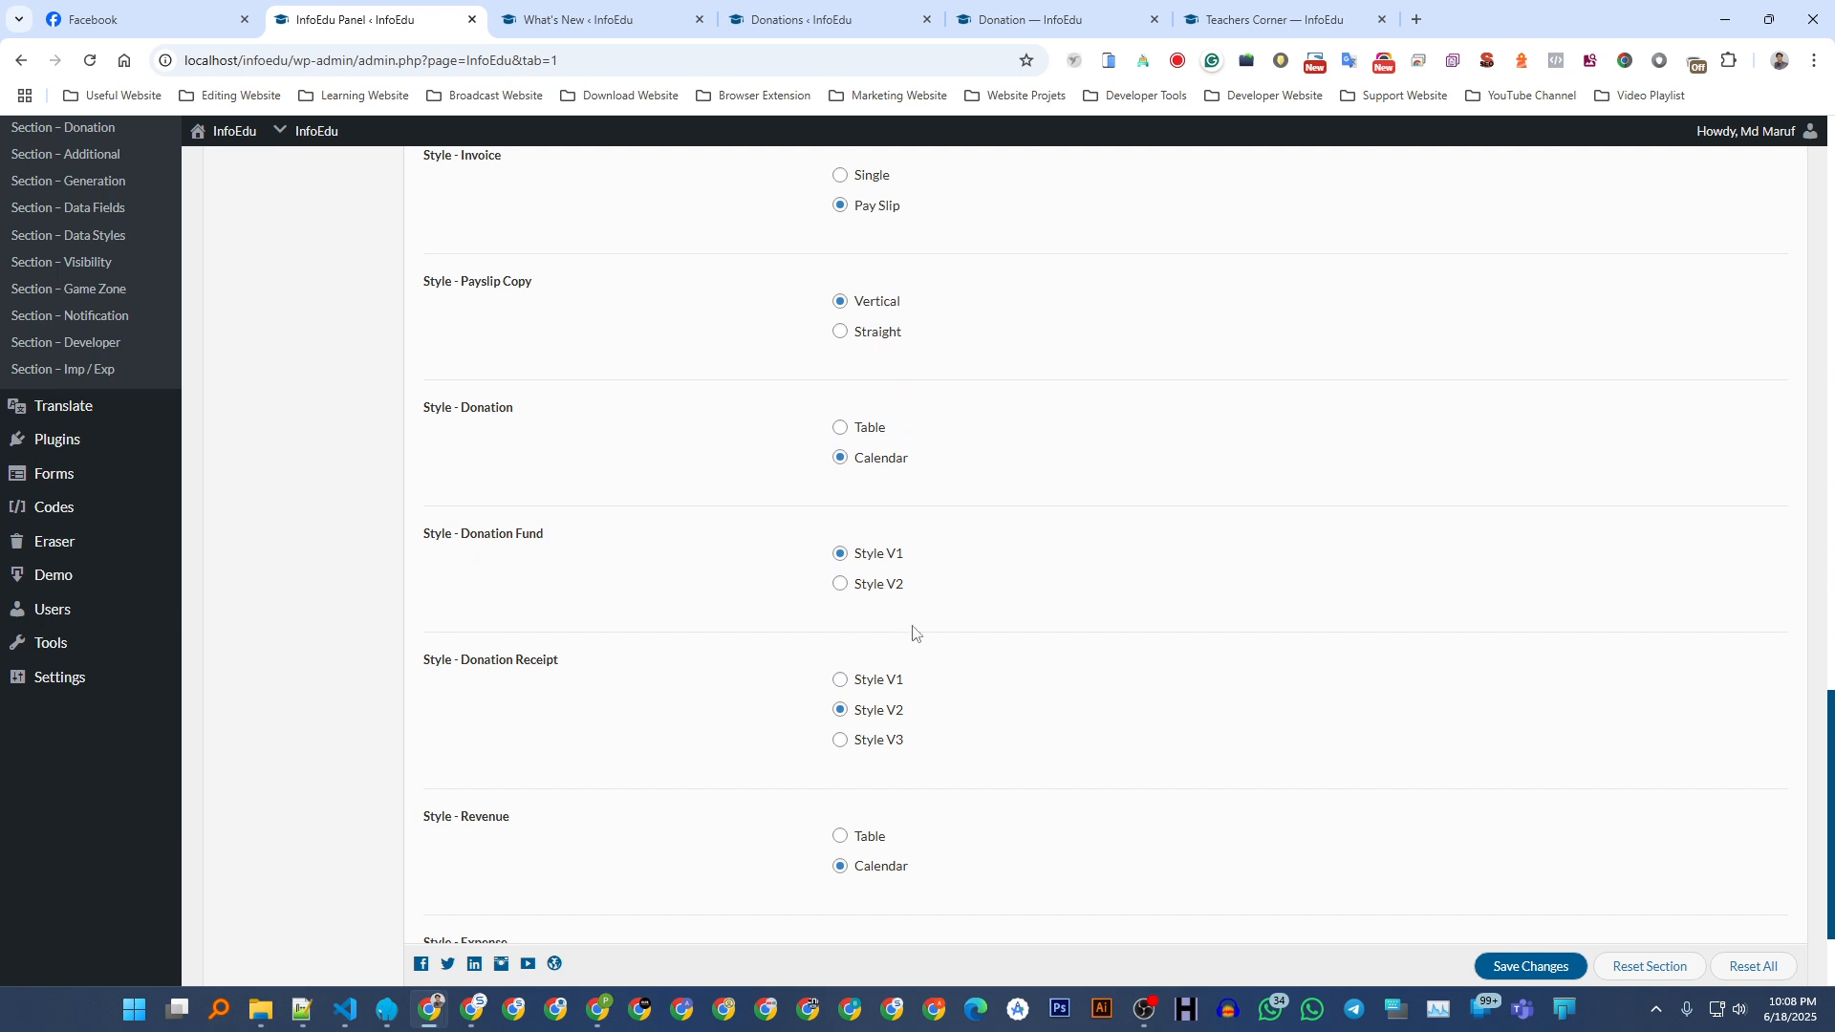
scroll(913, 633, down, 2)
click(885, 519)
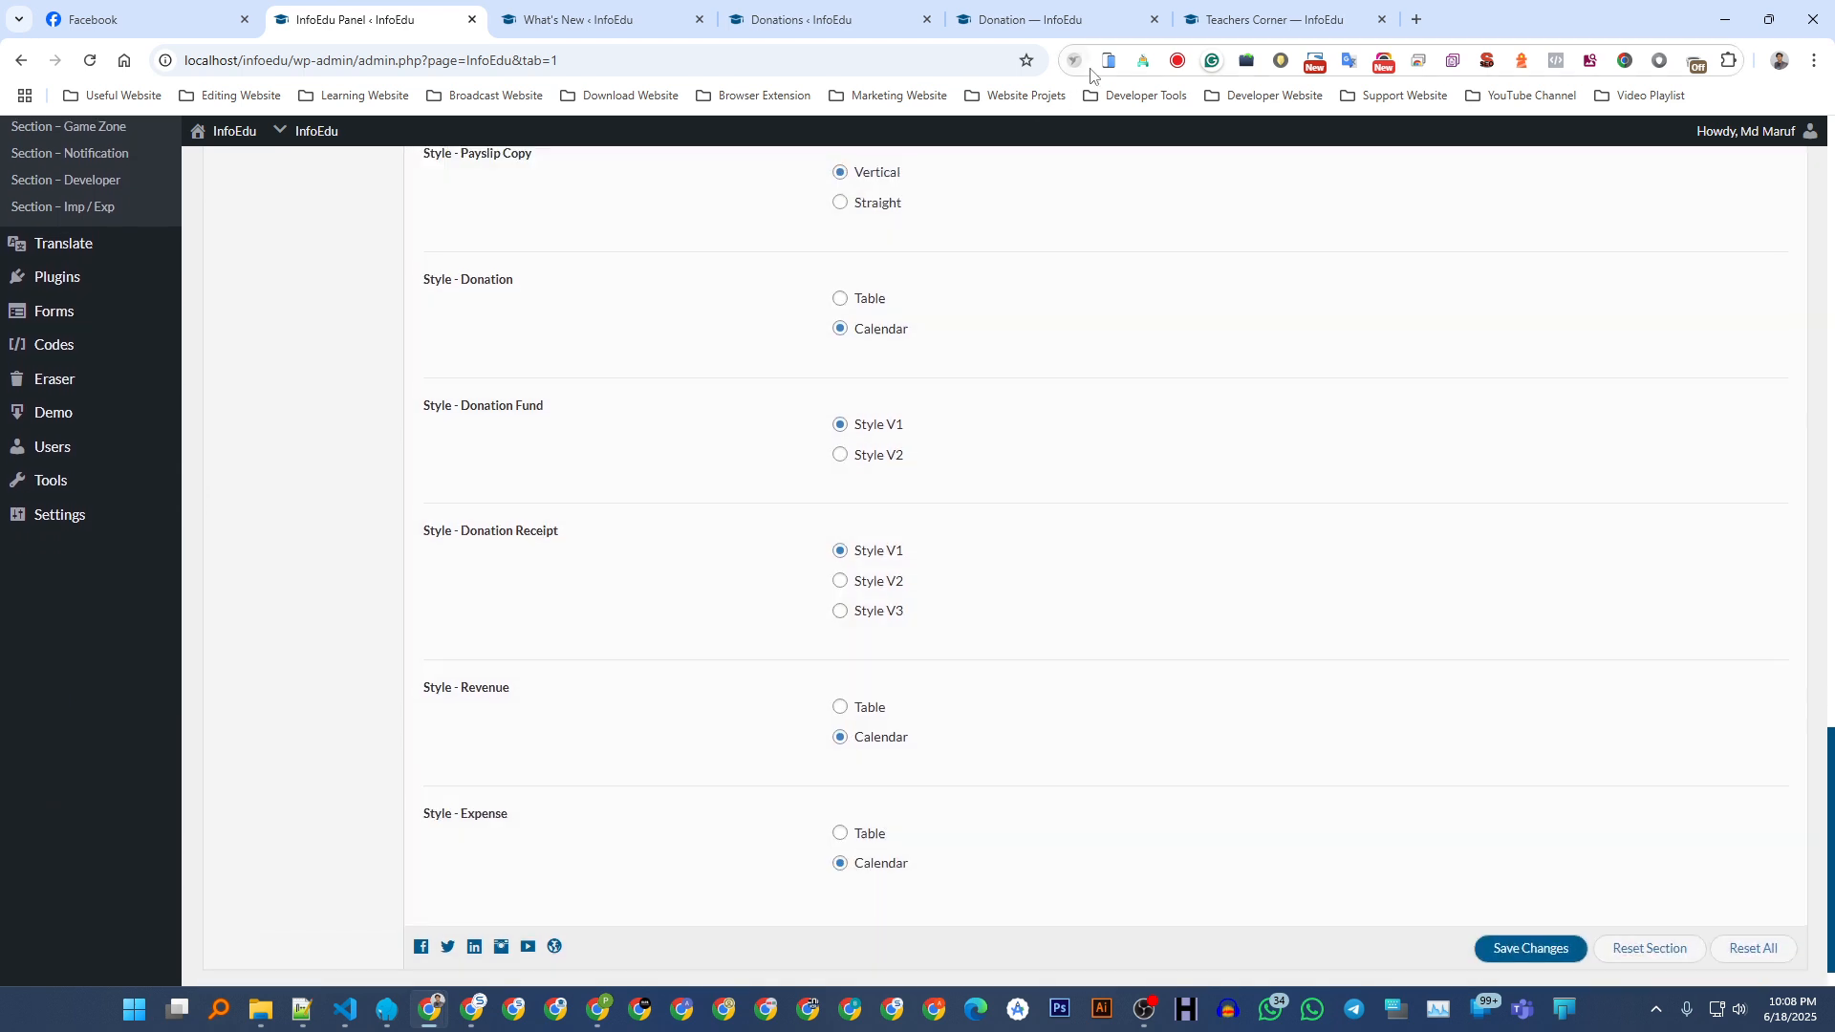
click(1042, 19)
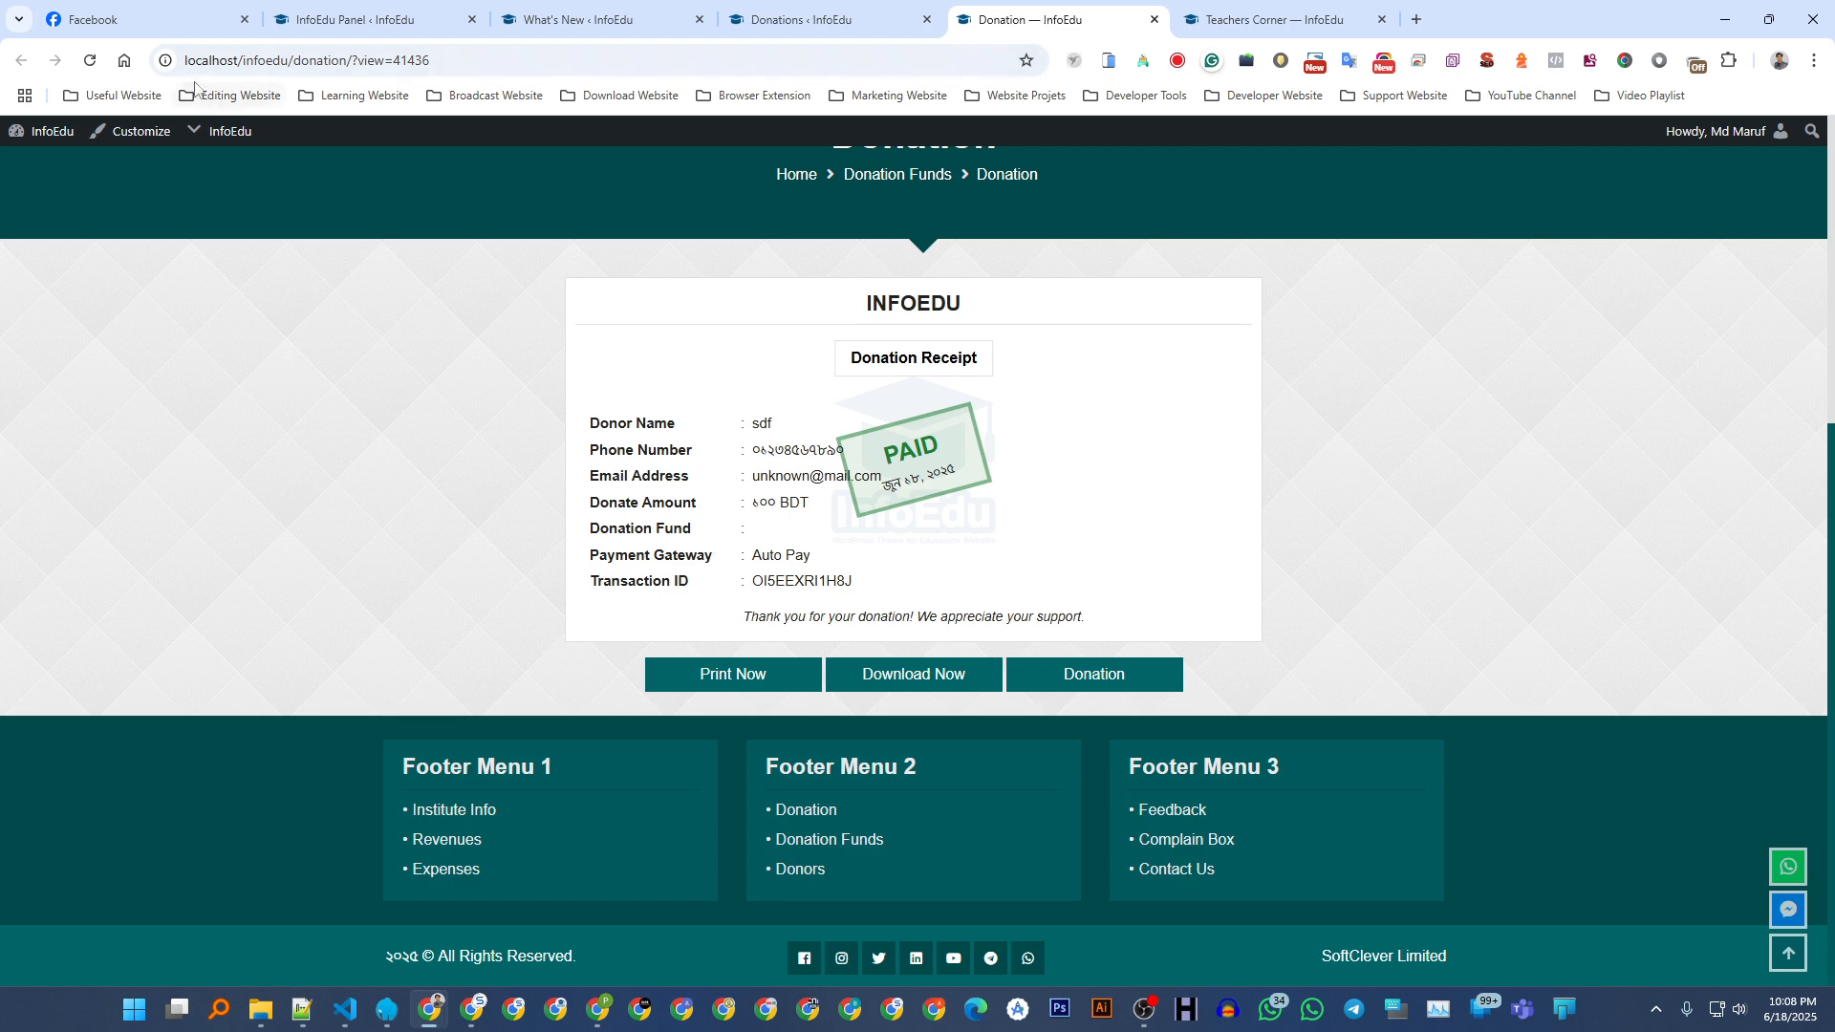
click(91, 61)
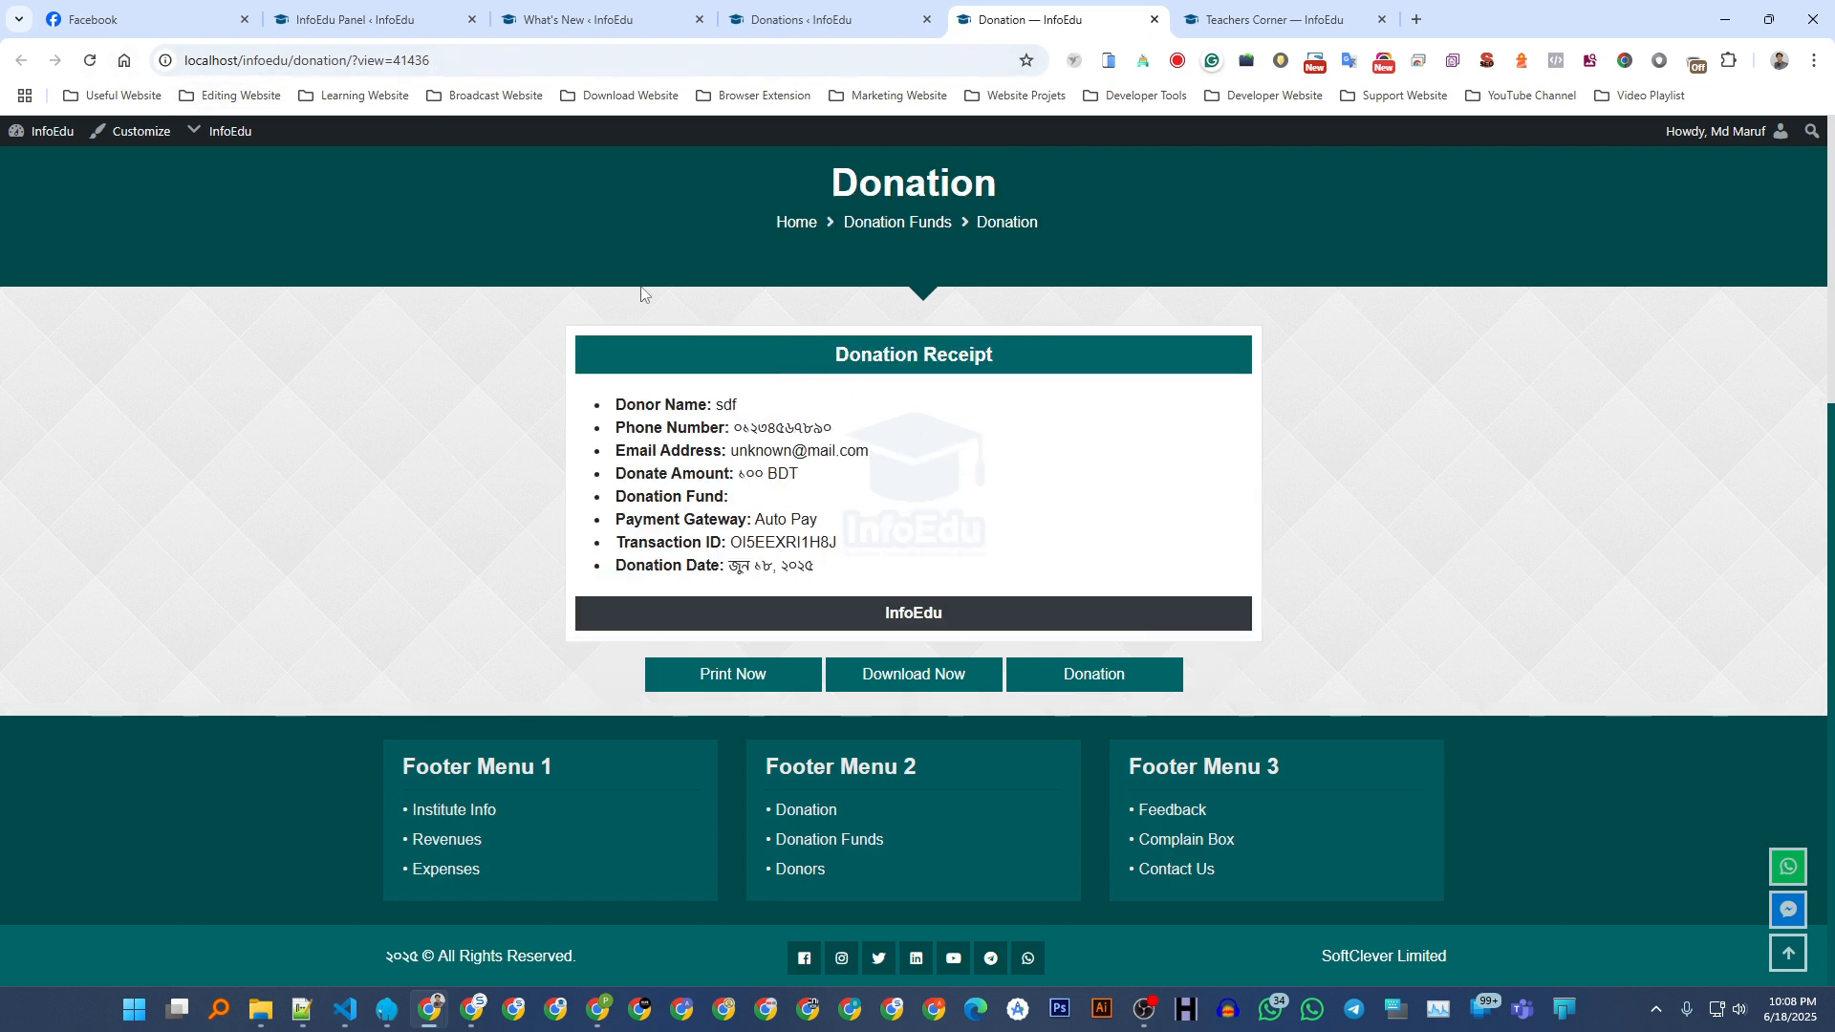
- Set the Donation Receipt style to Style V3 and save the changes
click(393, 11)
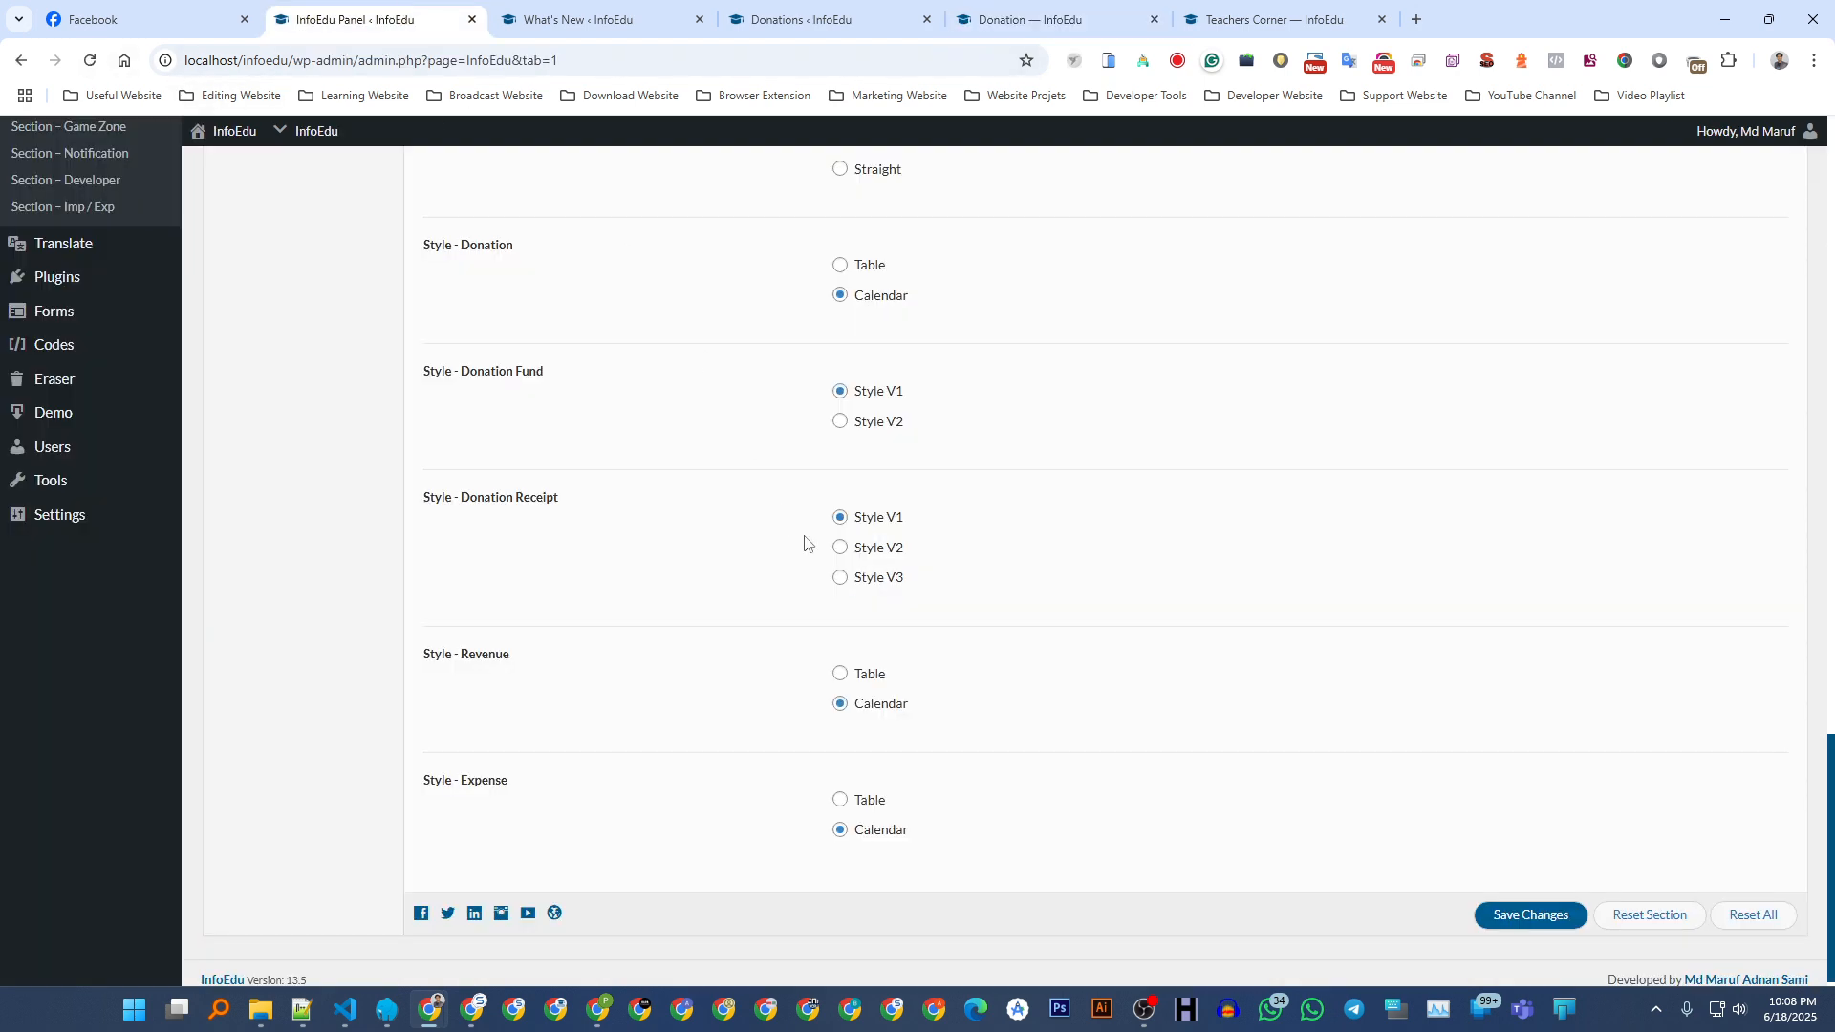
click(870, 578)
click(1543, 919)
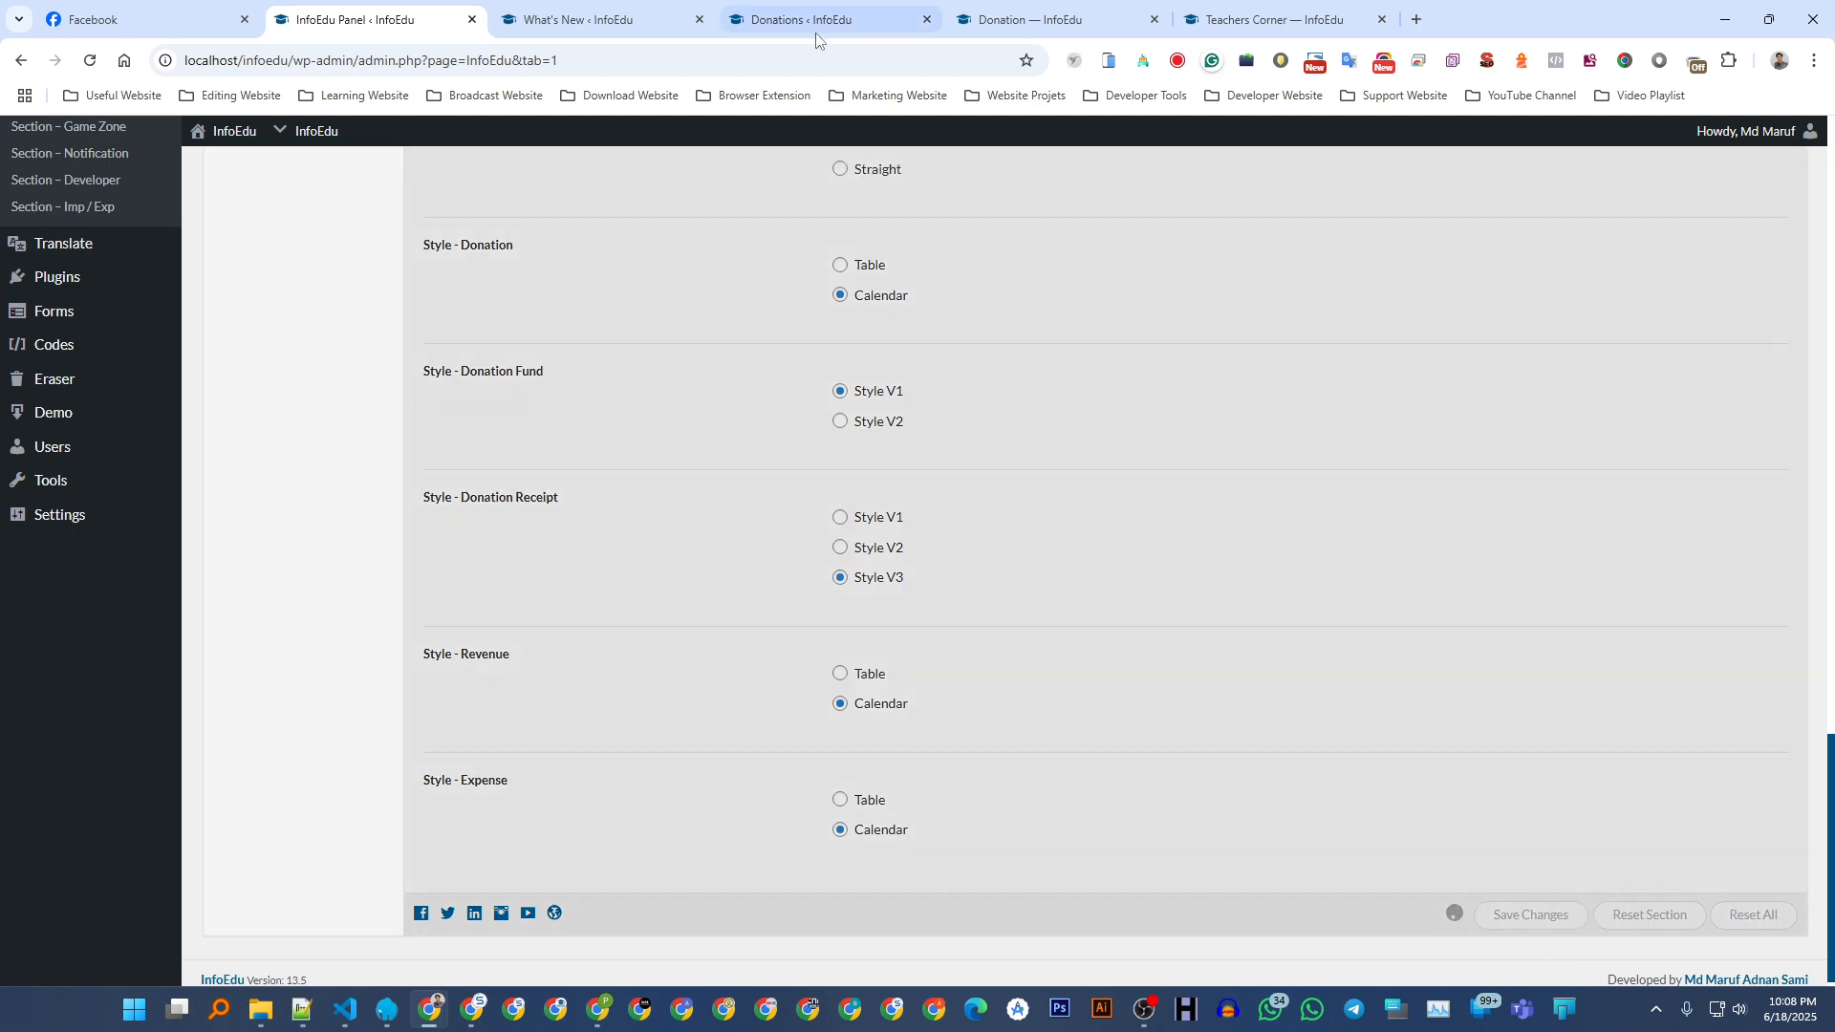
- Reload the donation receipt page and examine the Style V3 layout down to its QR code
click(1033, 12)
click(89, 63)
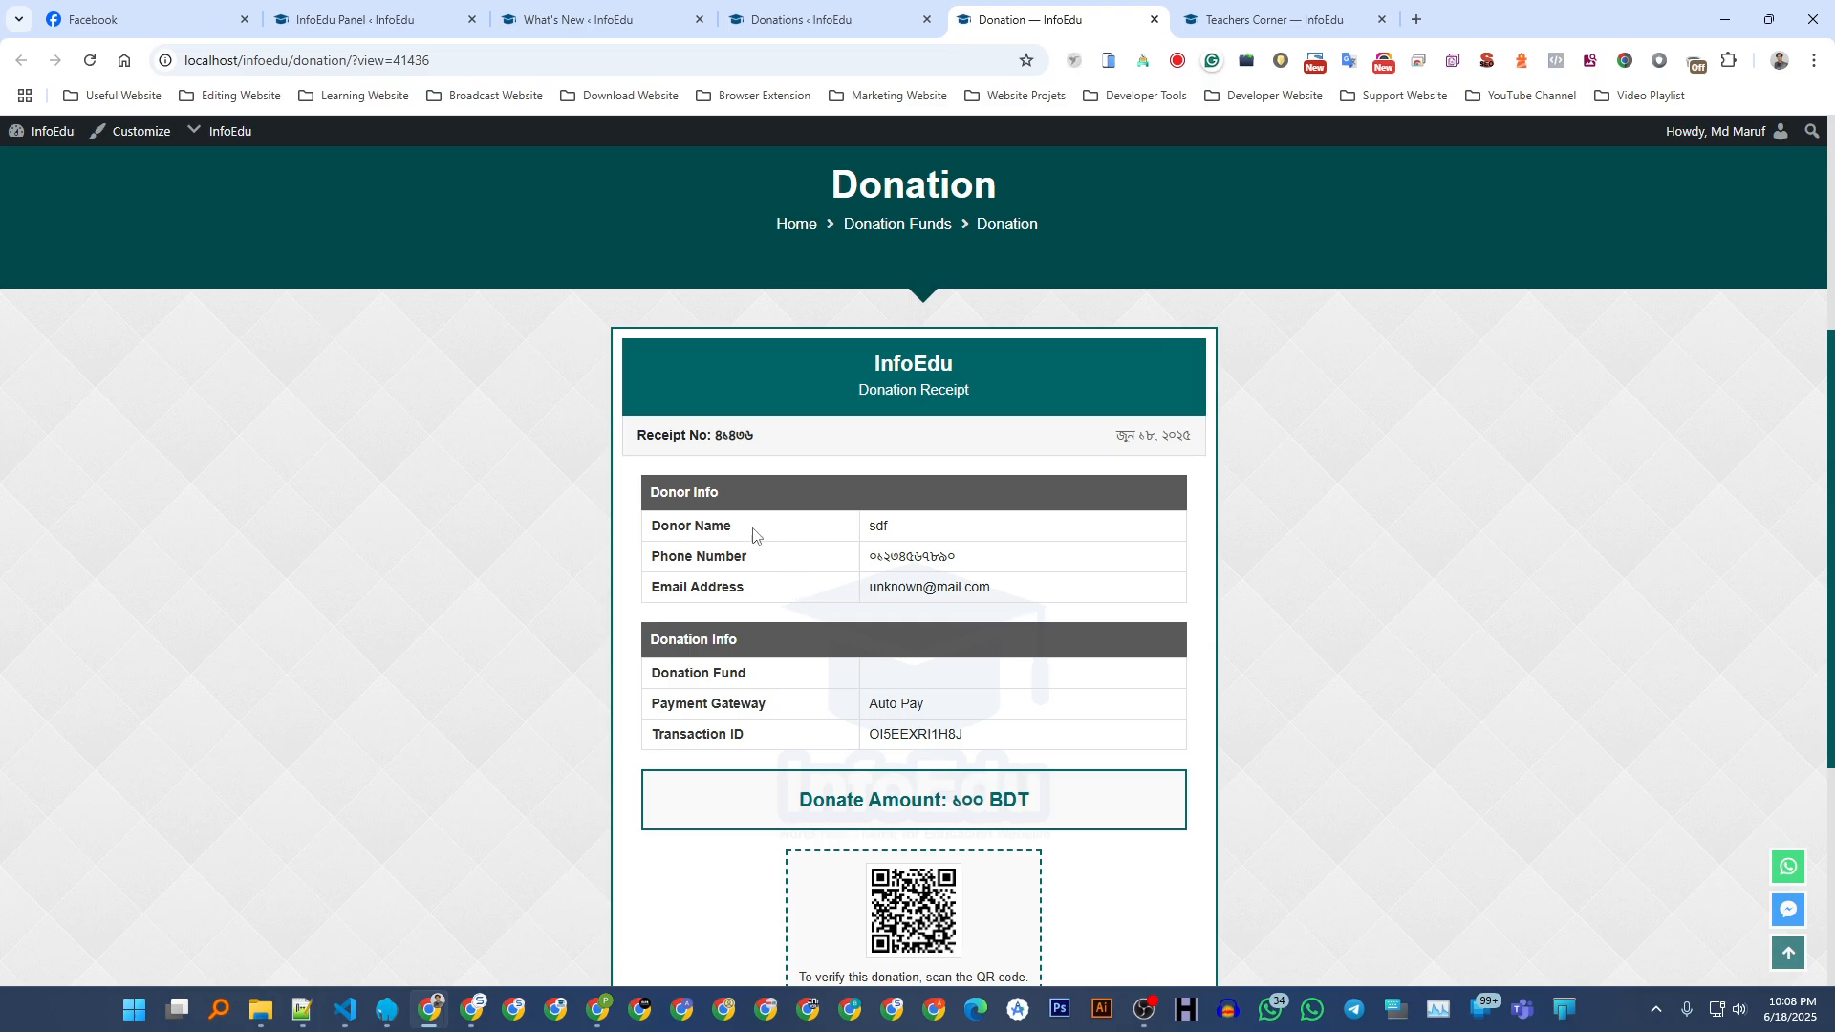
scroll(881, 417, down, 1)
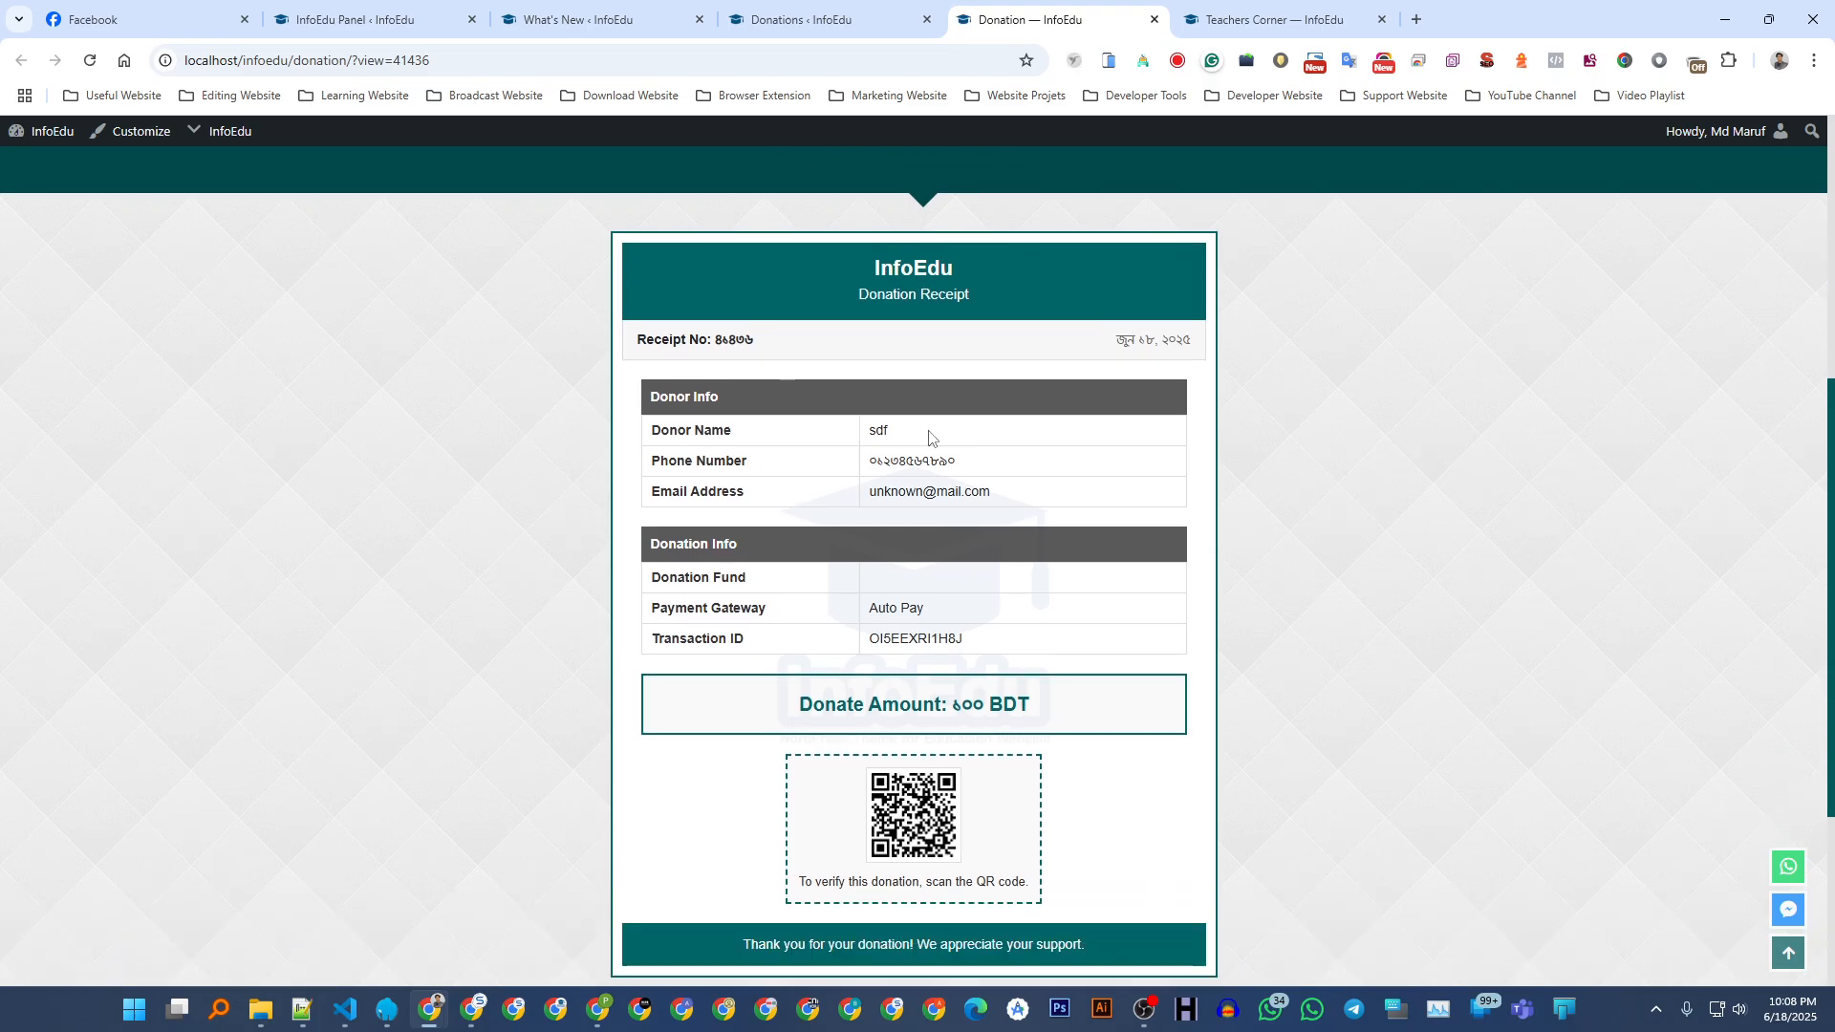
scroll(929, 436, down, 1)
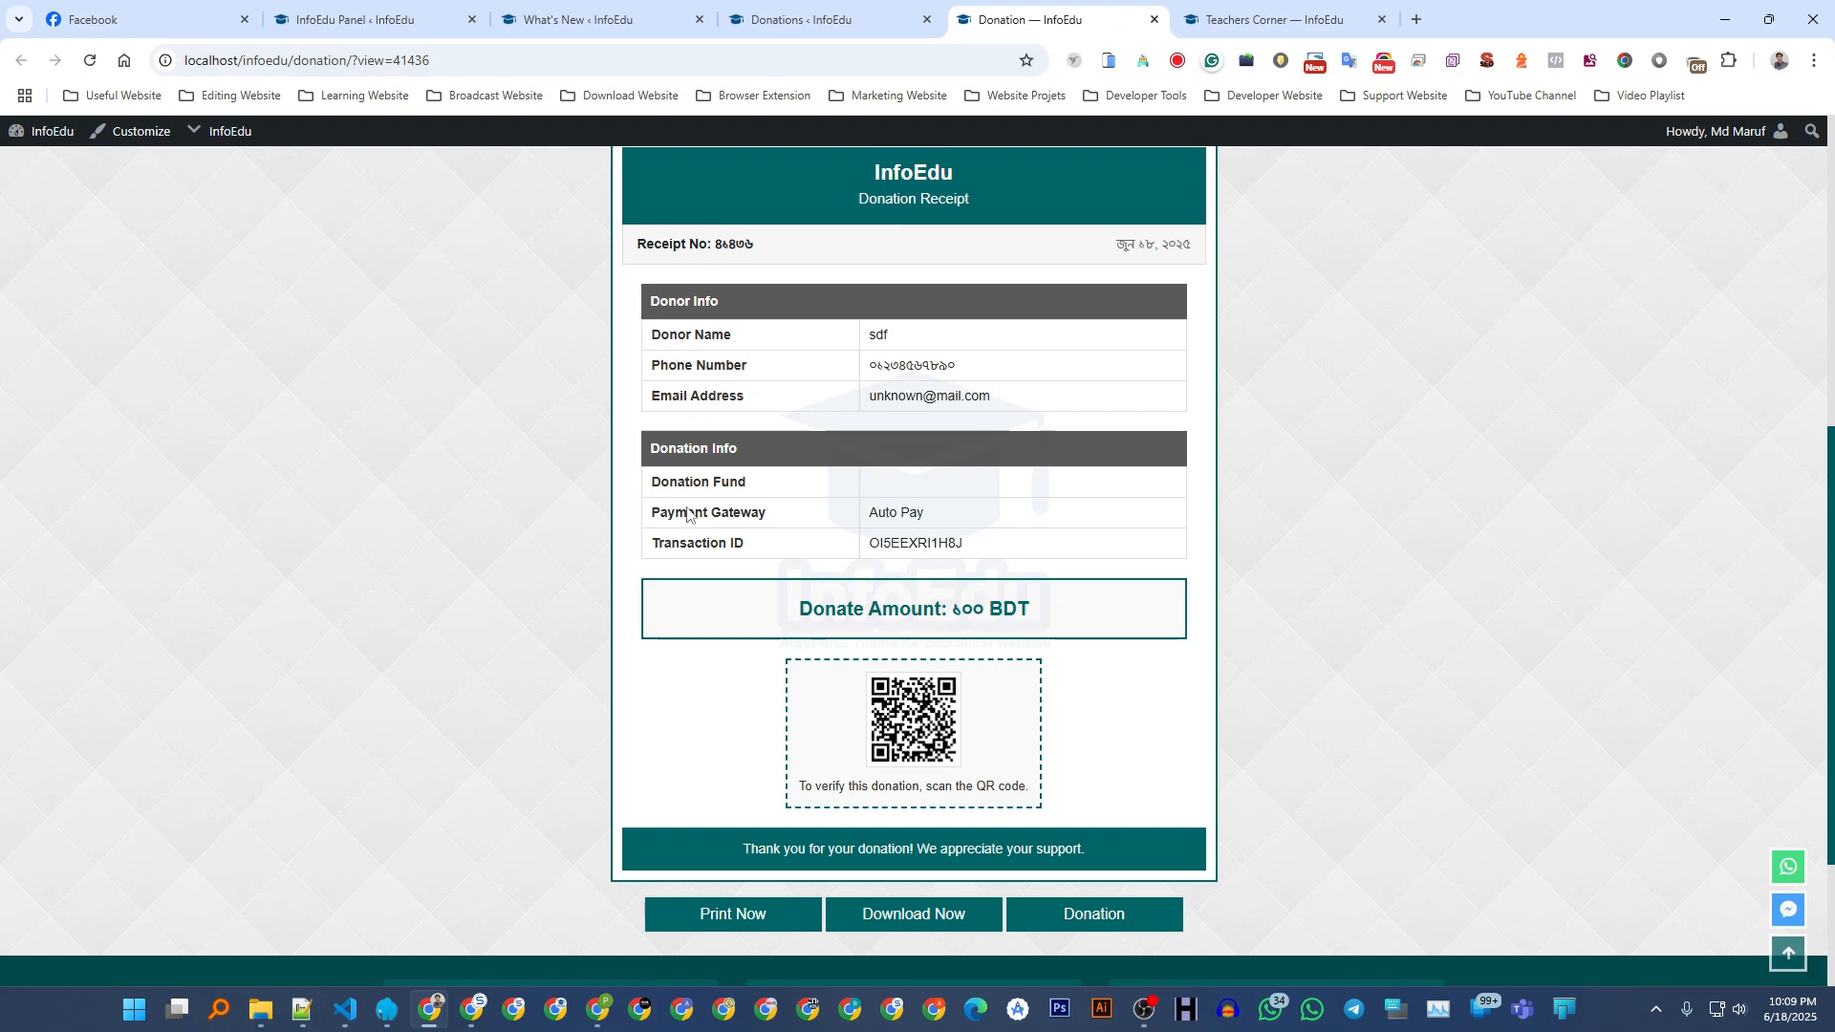
- Open the site's Donation Track page from the receipt page
scroll(734, 499, up, 6)
mouse_move(935, 406)
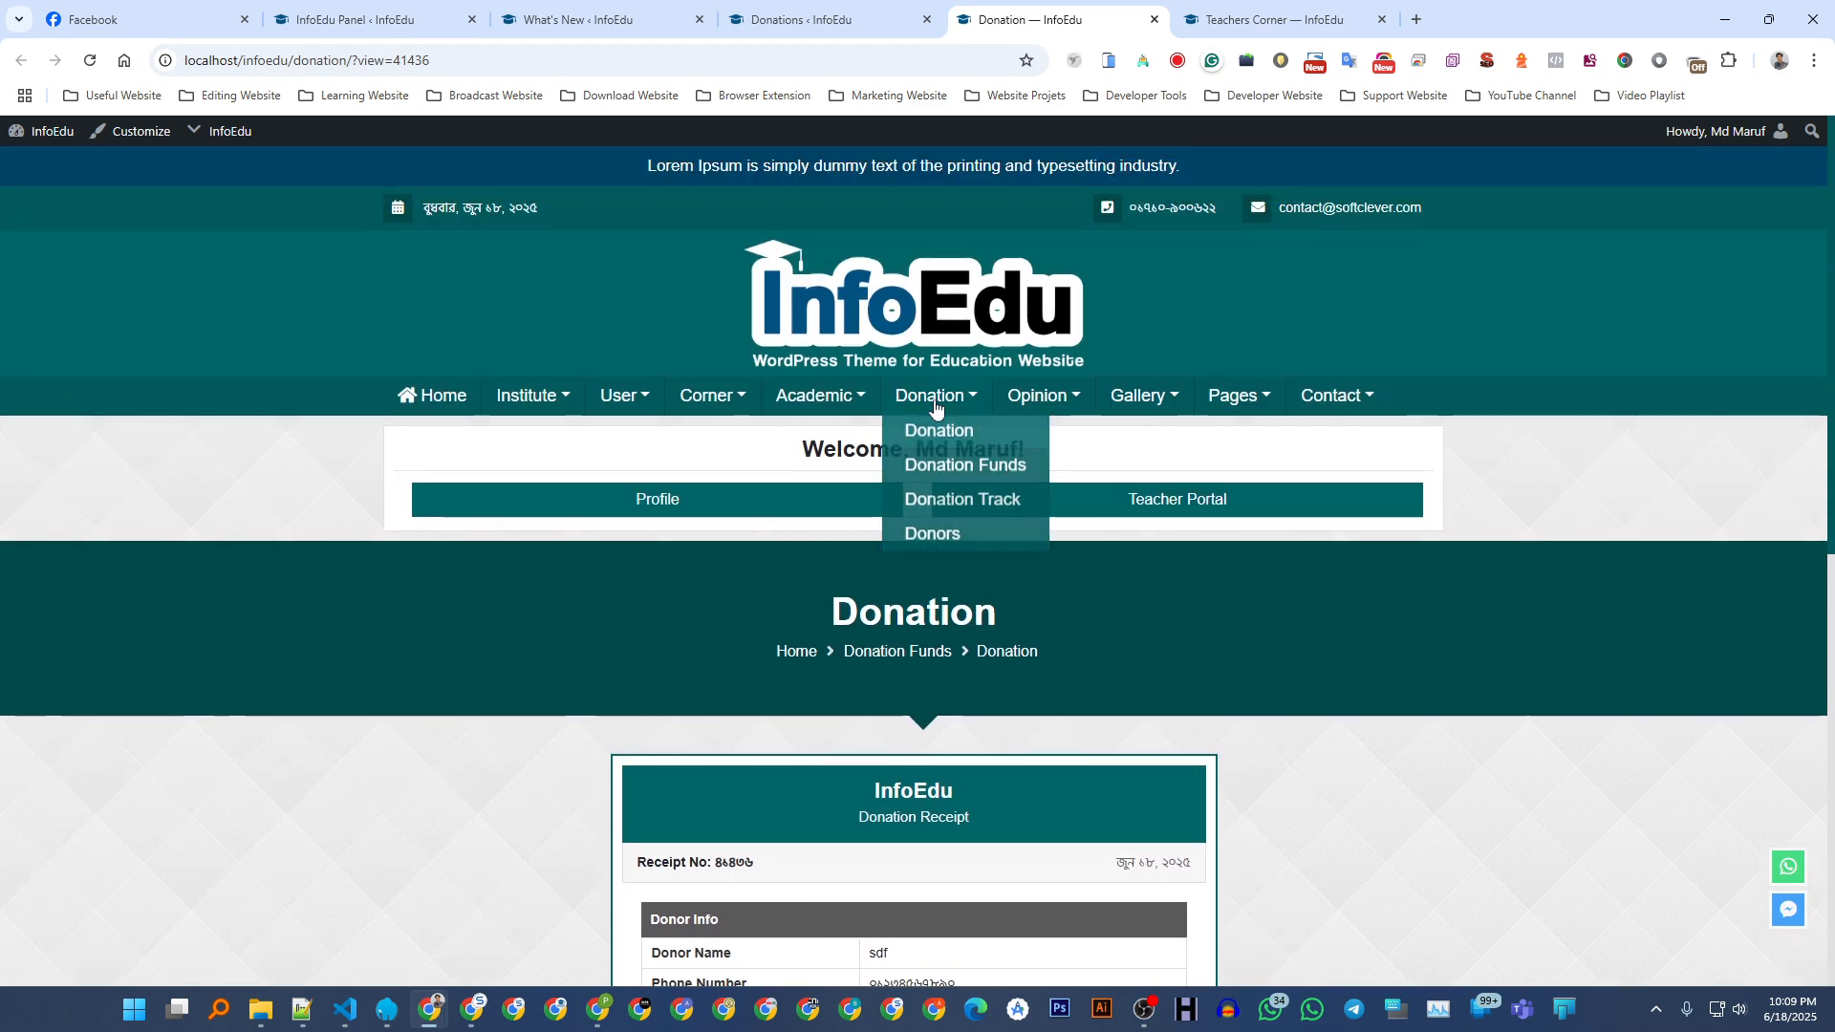
click(949, 517)
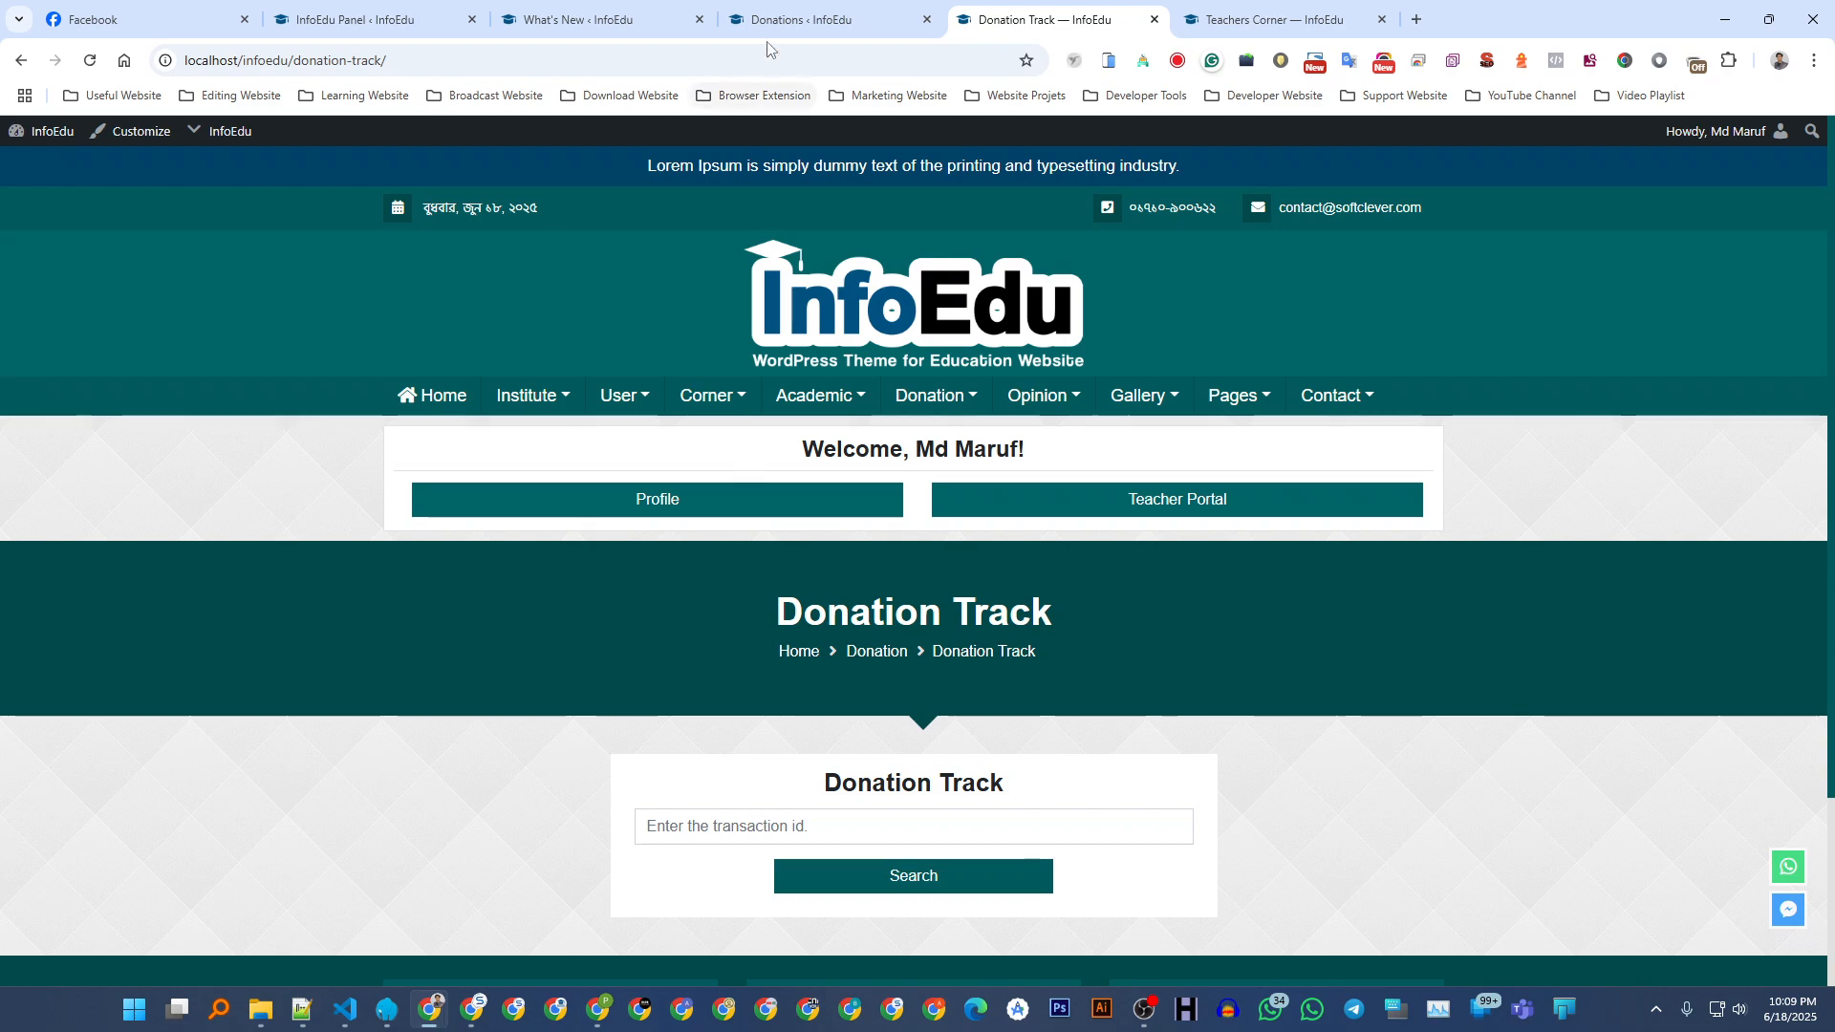
- Copy the transaction ID of the 500 BDT BKash Mobile Banking donation from the admin Donations list
click(789, 17)
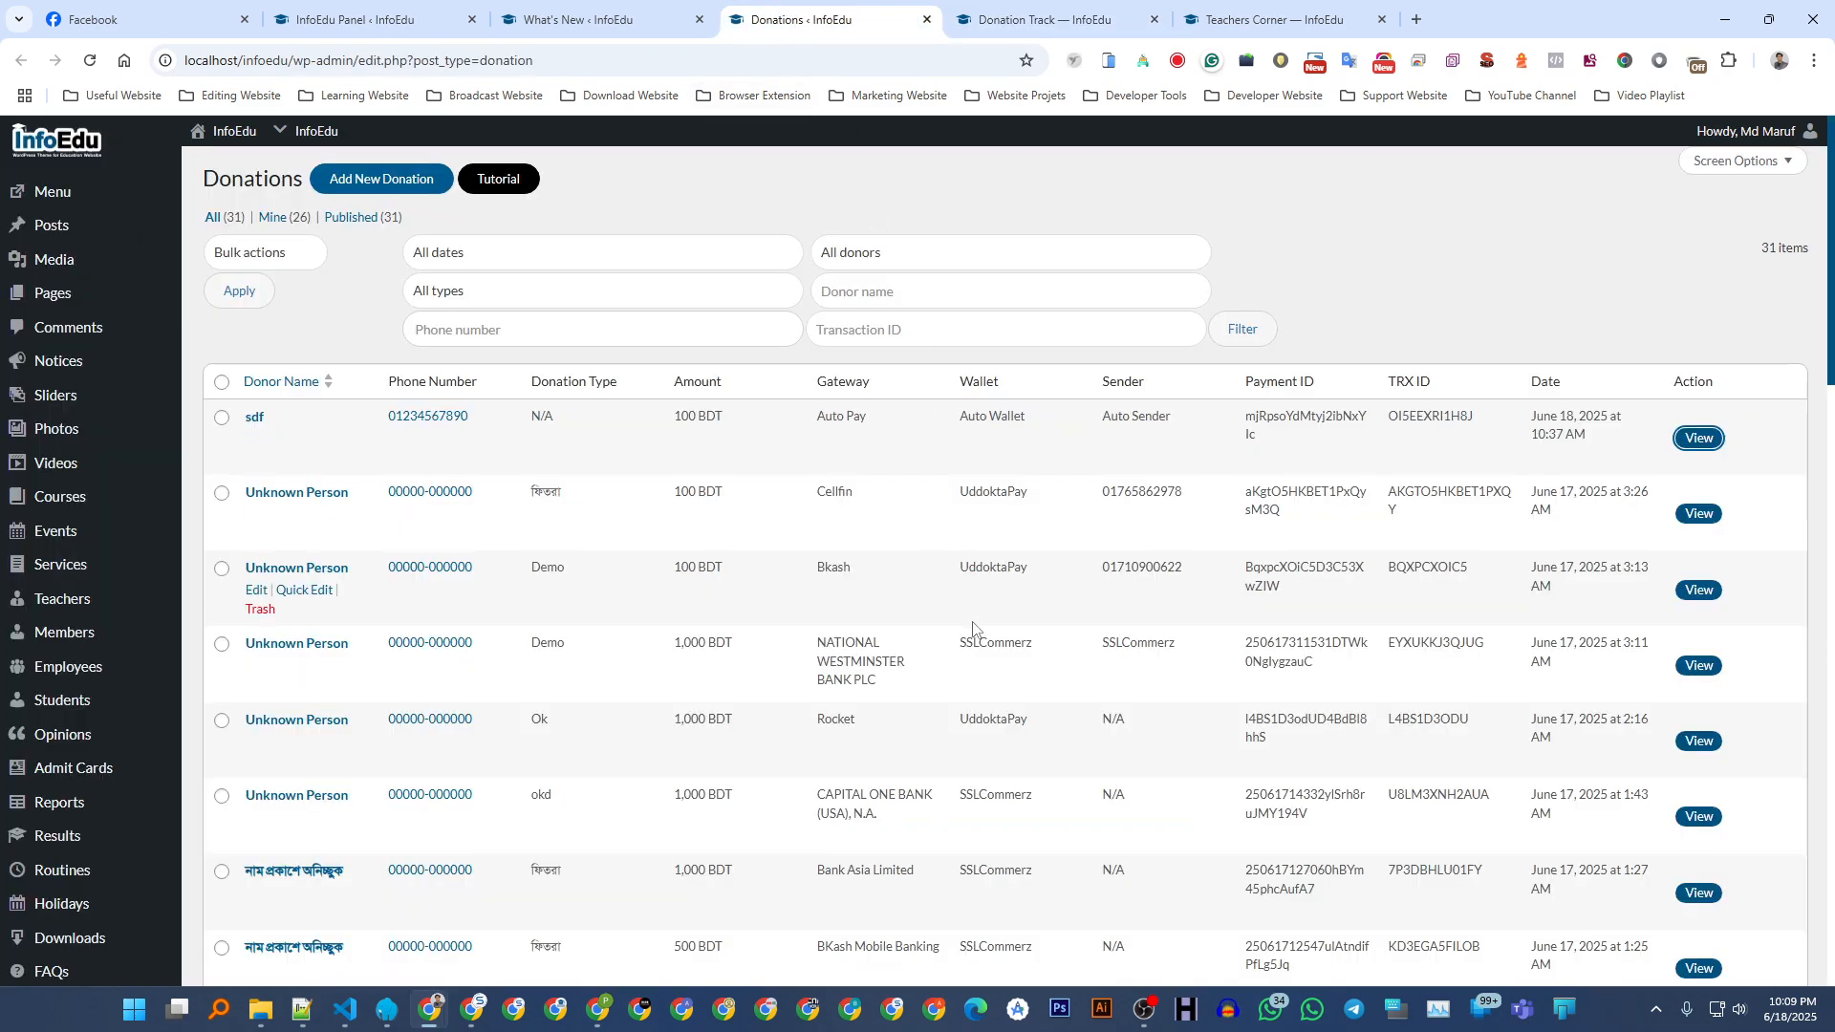
scroll(1428, 565, down, 4)
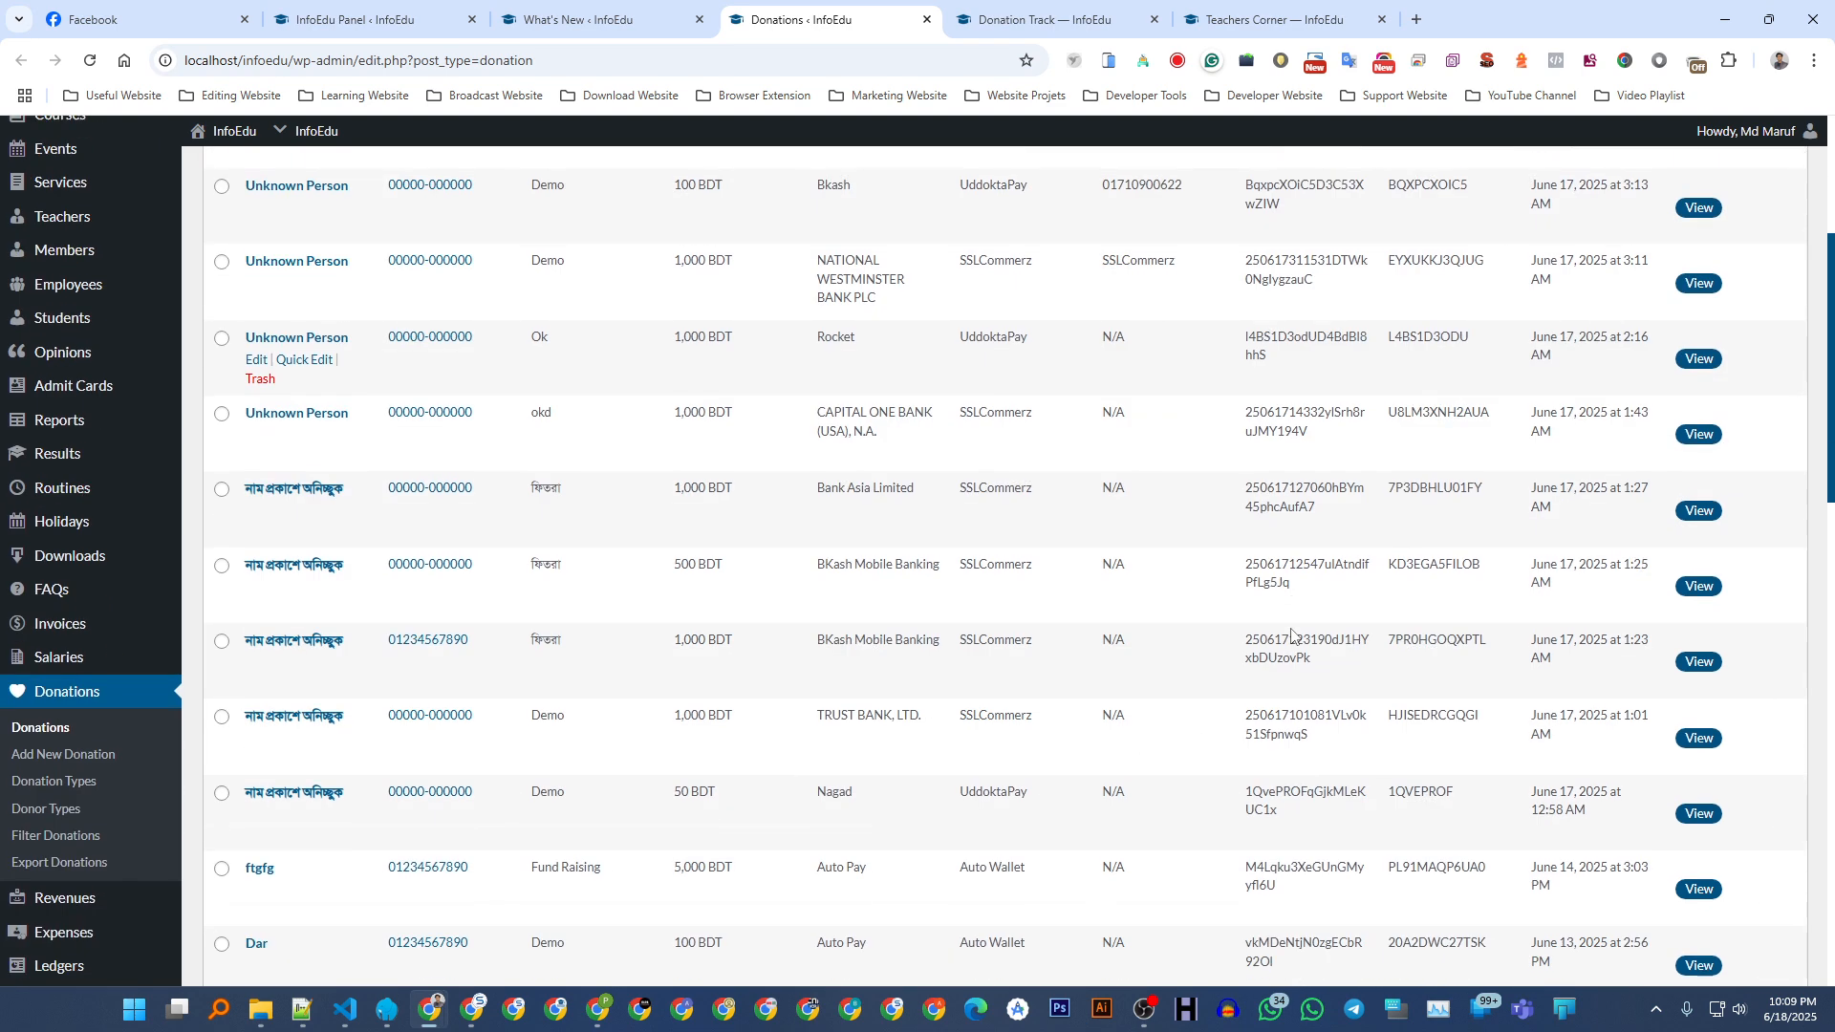
double_click(1428, 565)
right_click(1428, 565)
click(1455, 593)
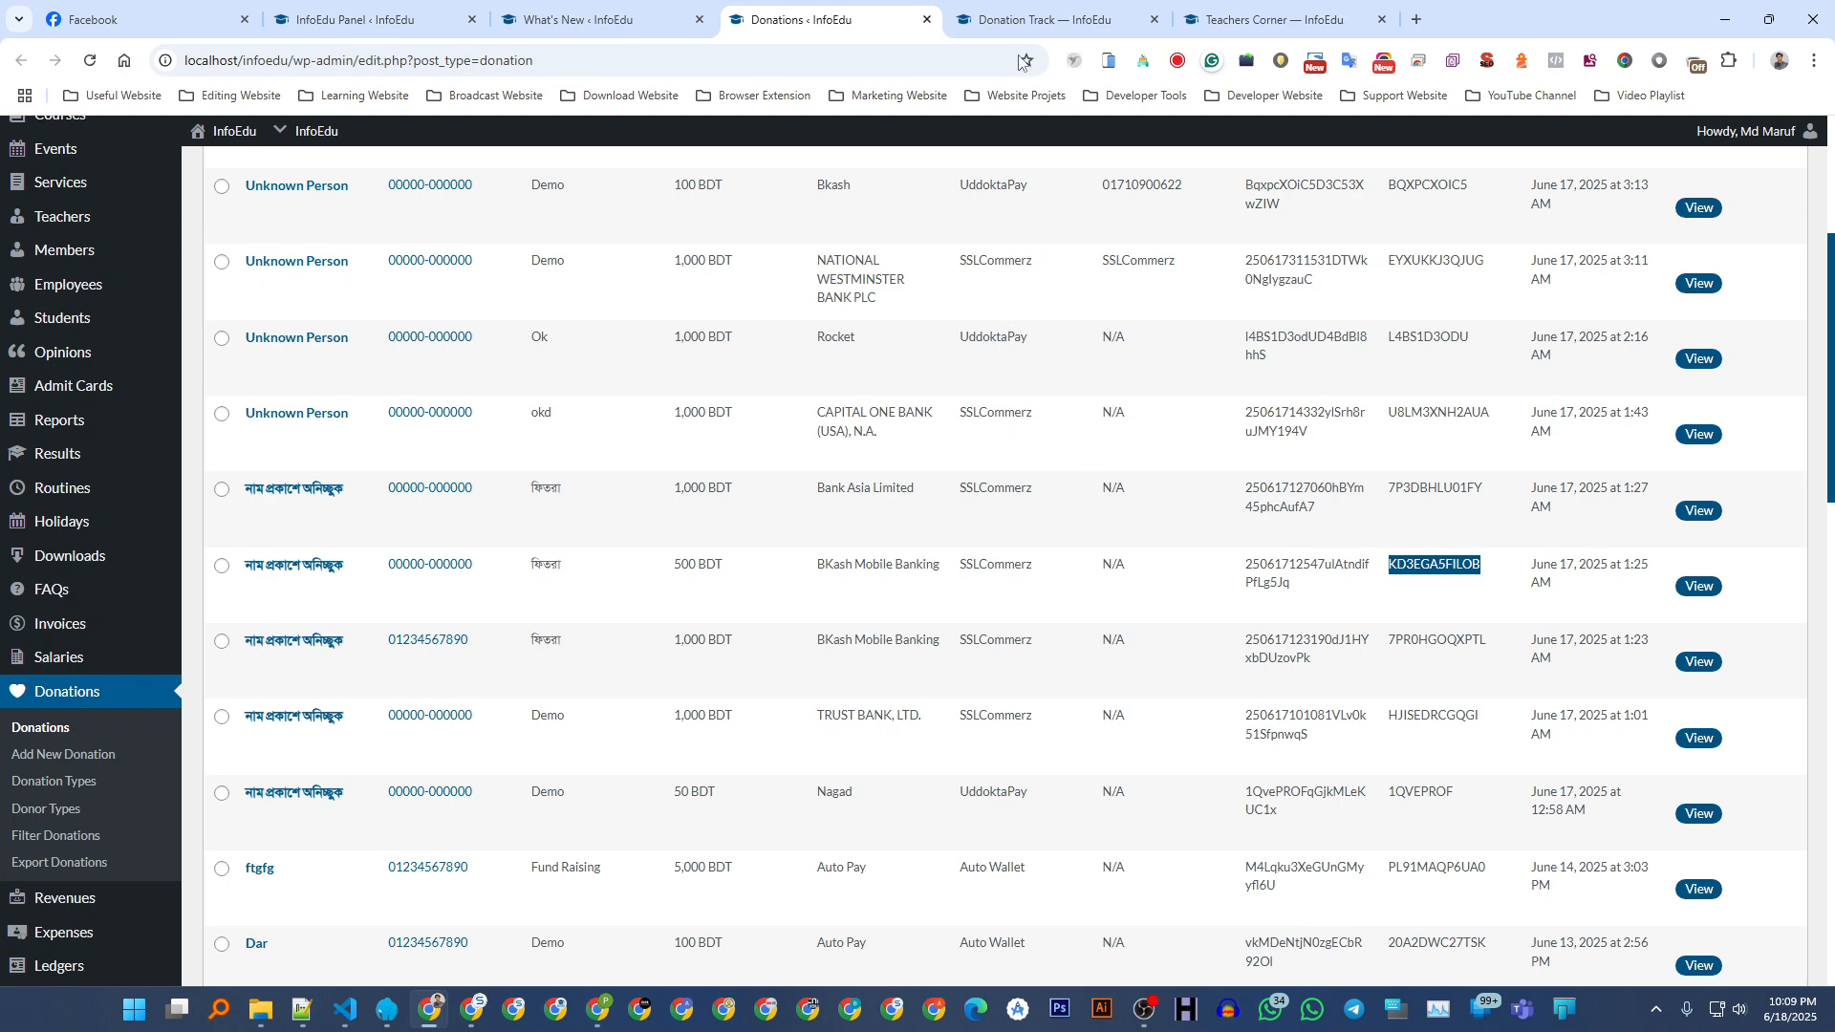
- Search the Donation Track page for the copied transaction ID
click(1037, 17)
click(857, 831)
key(ctrl+v)
click(860, 875)
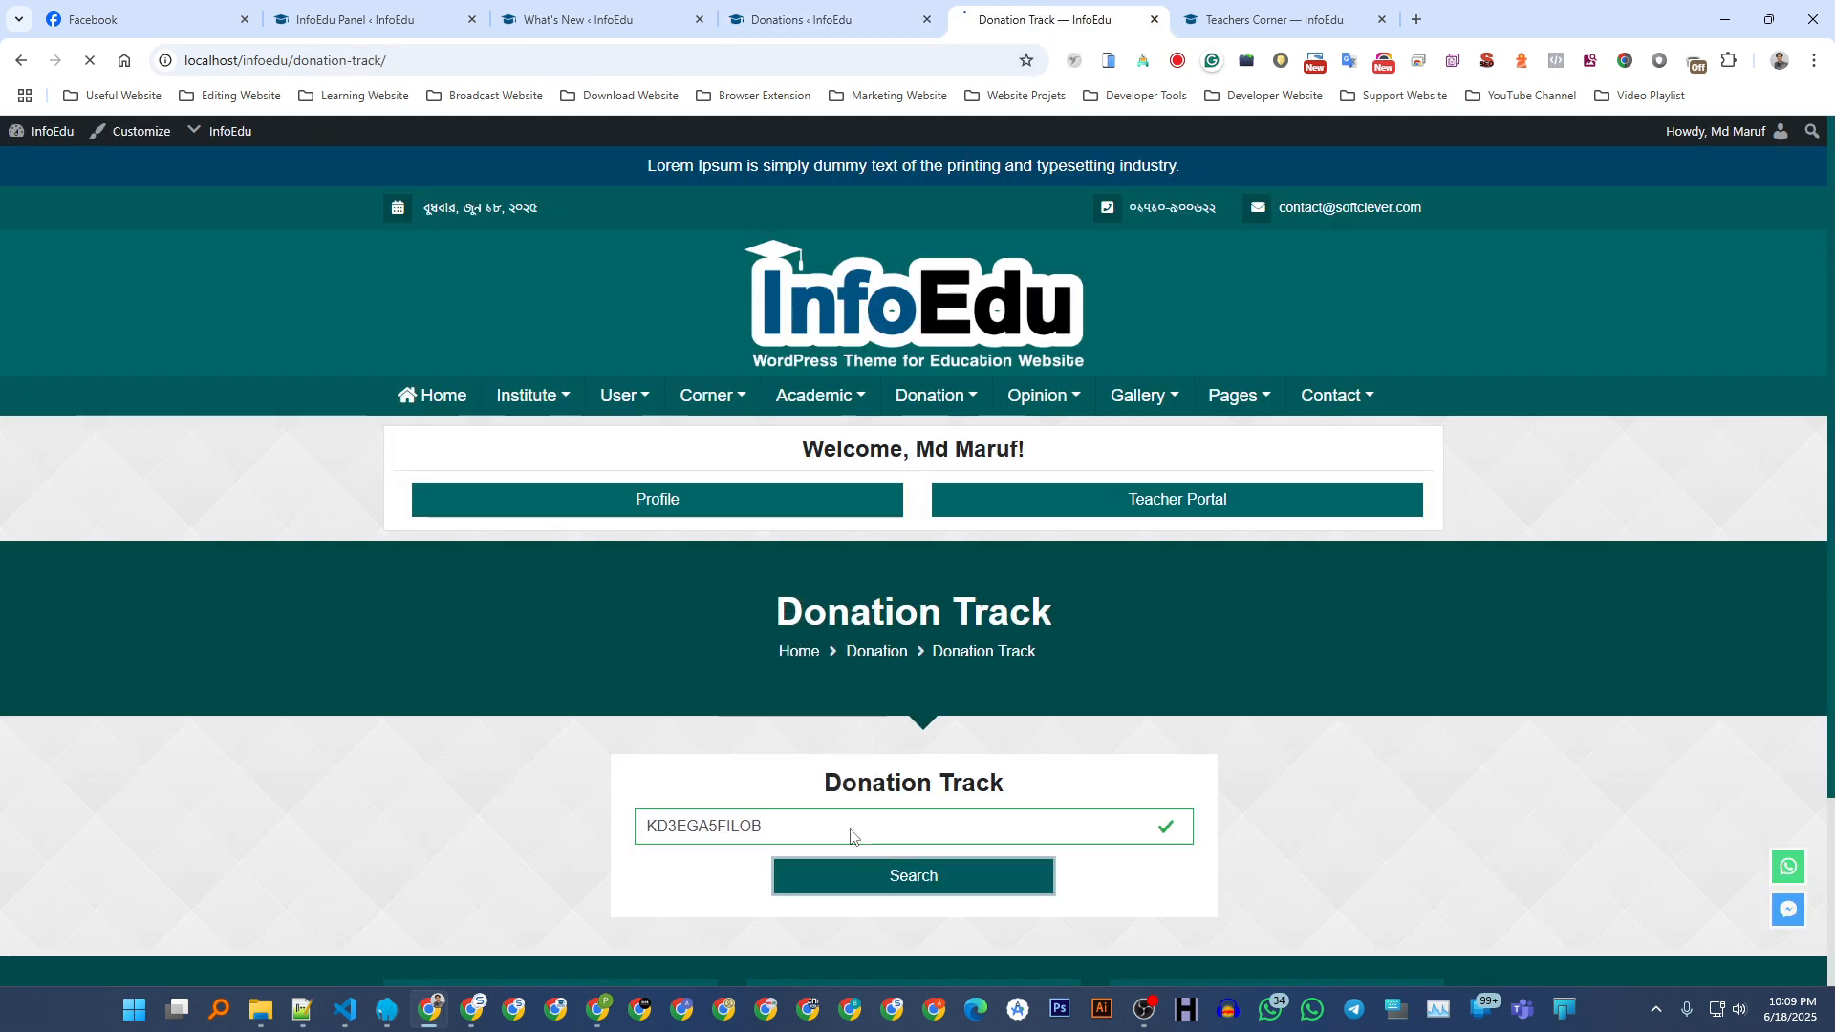
- Examine the tracked donation's receipt, from its donor and donation info down to the QR code and the print and download options
scroll(738, 623, down, 6)
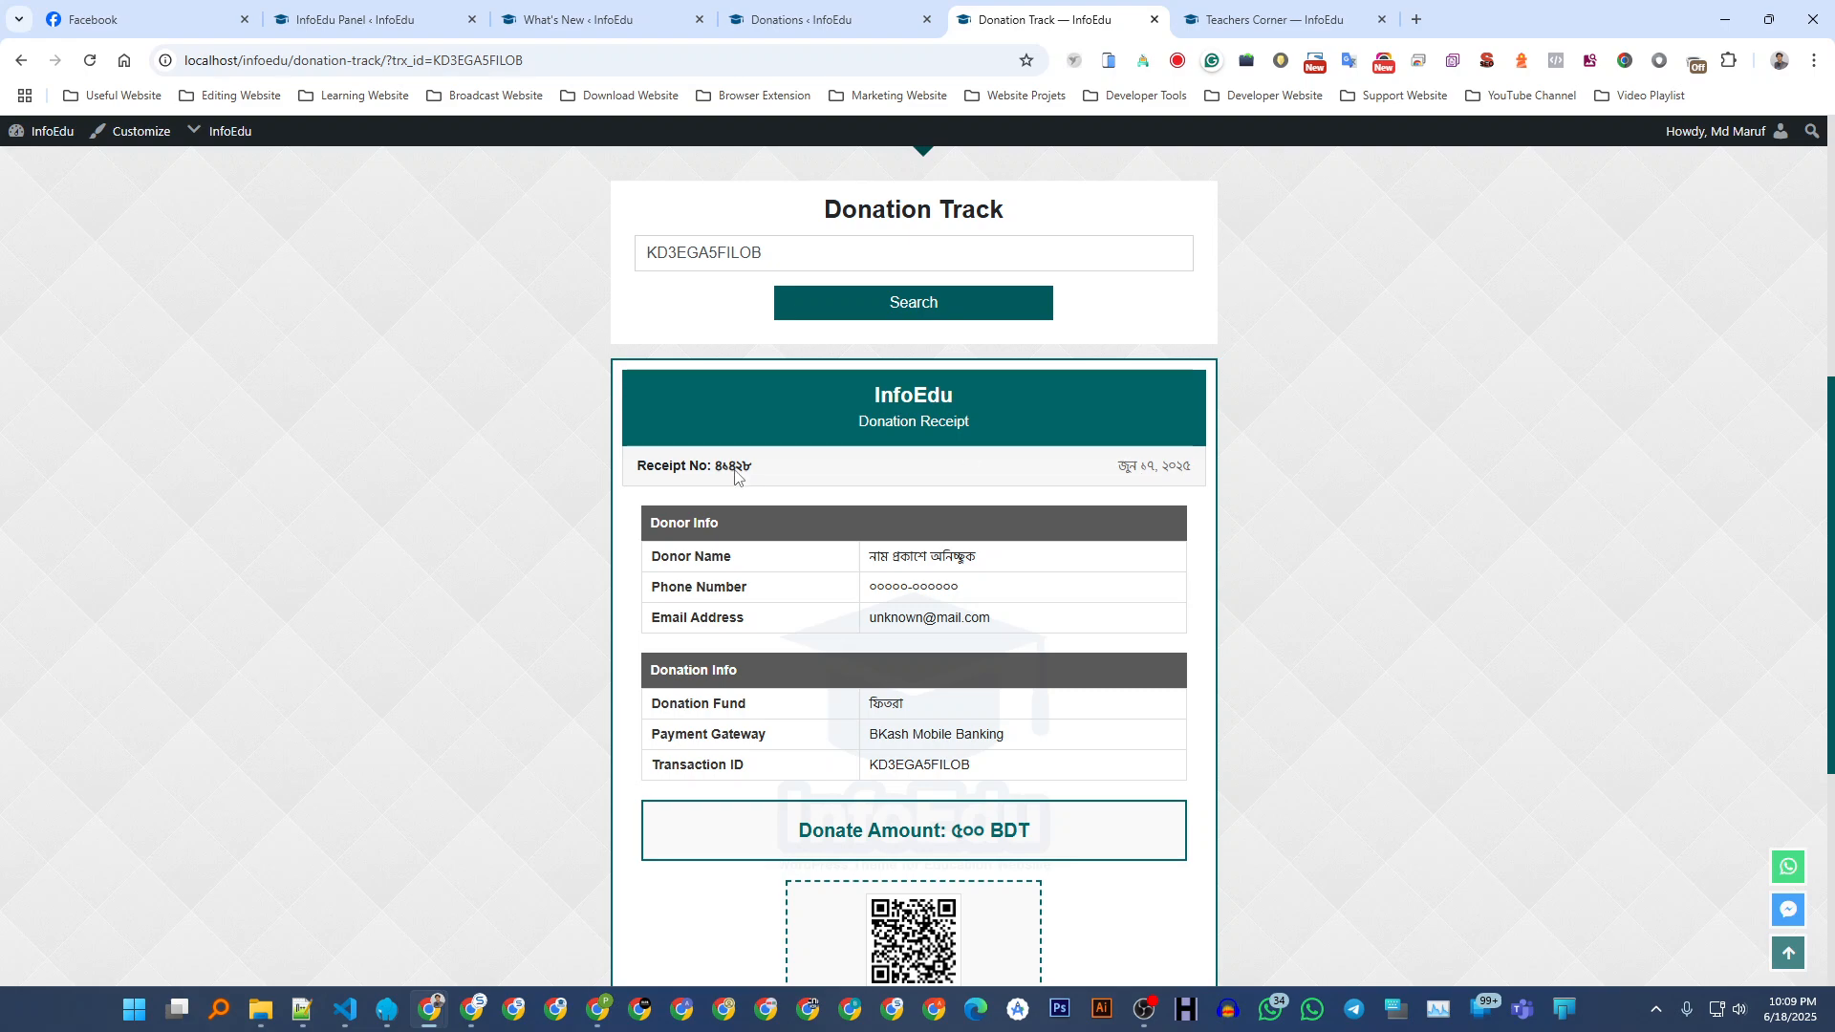
scroll(786, 554, down, 3)
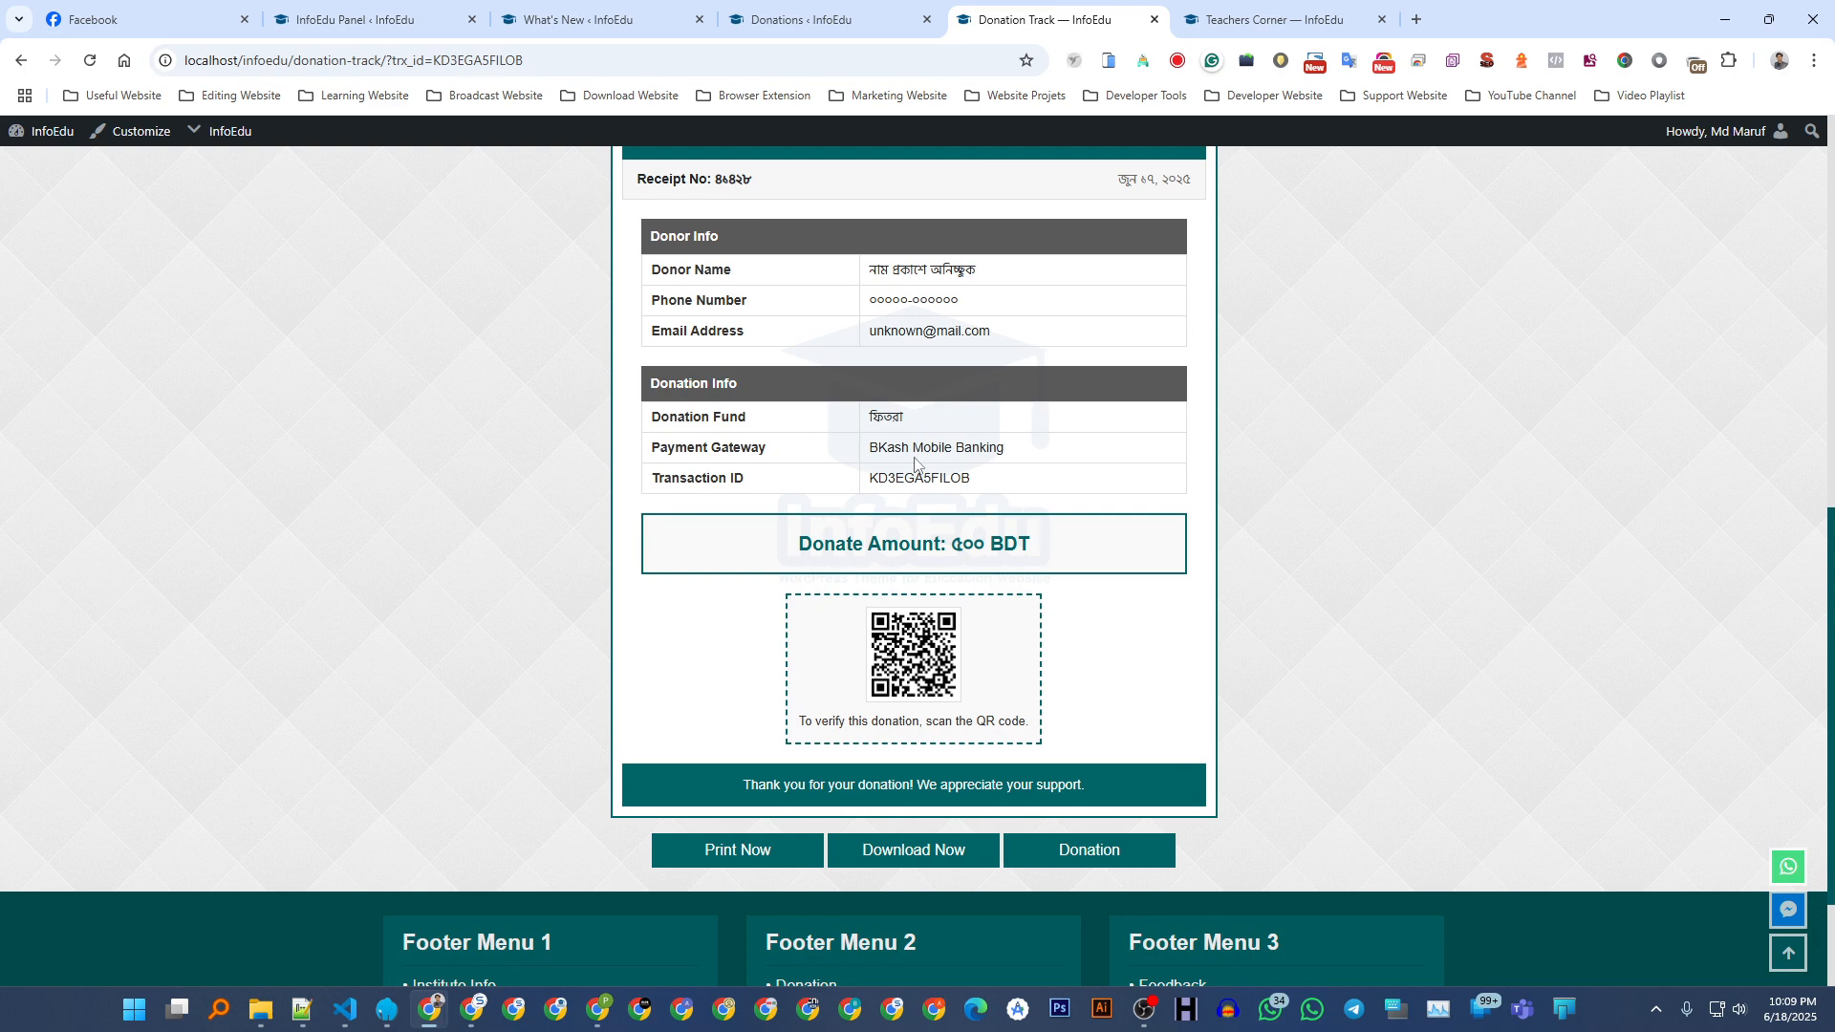
scroll(914, 465, up, 3)
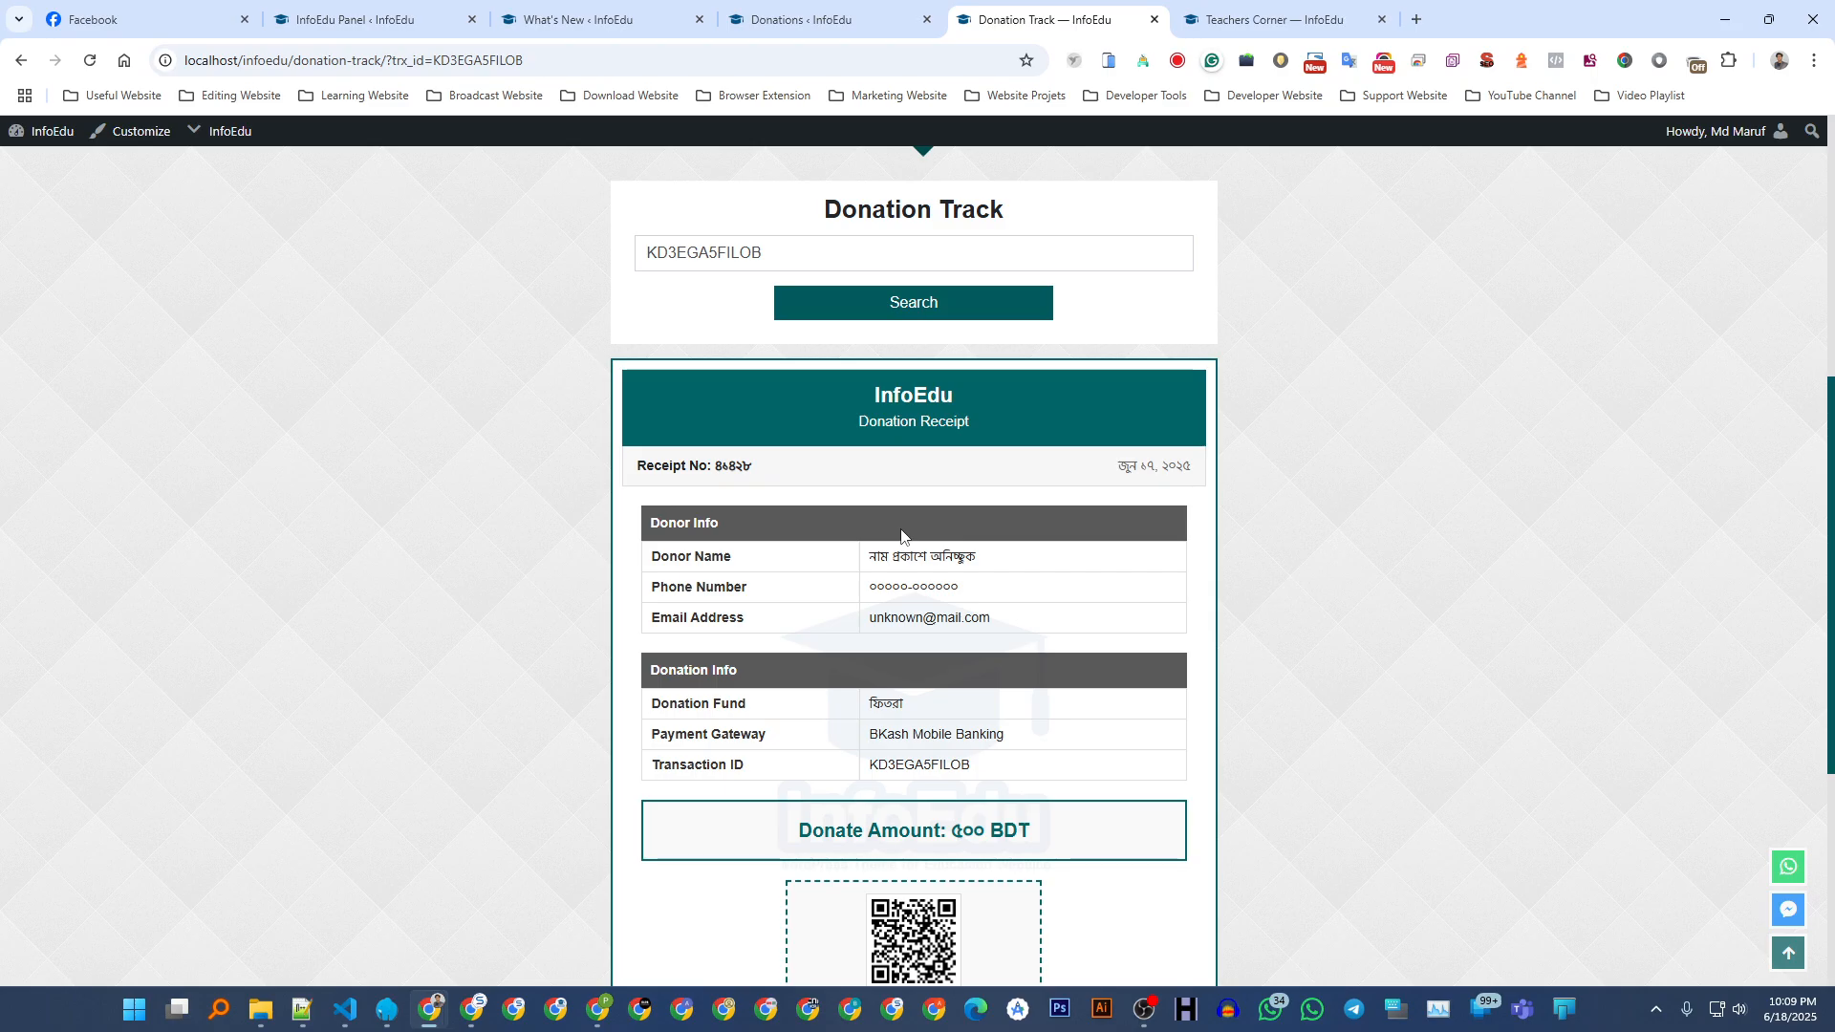
scroll(901, 536, up, 6)
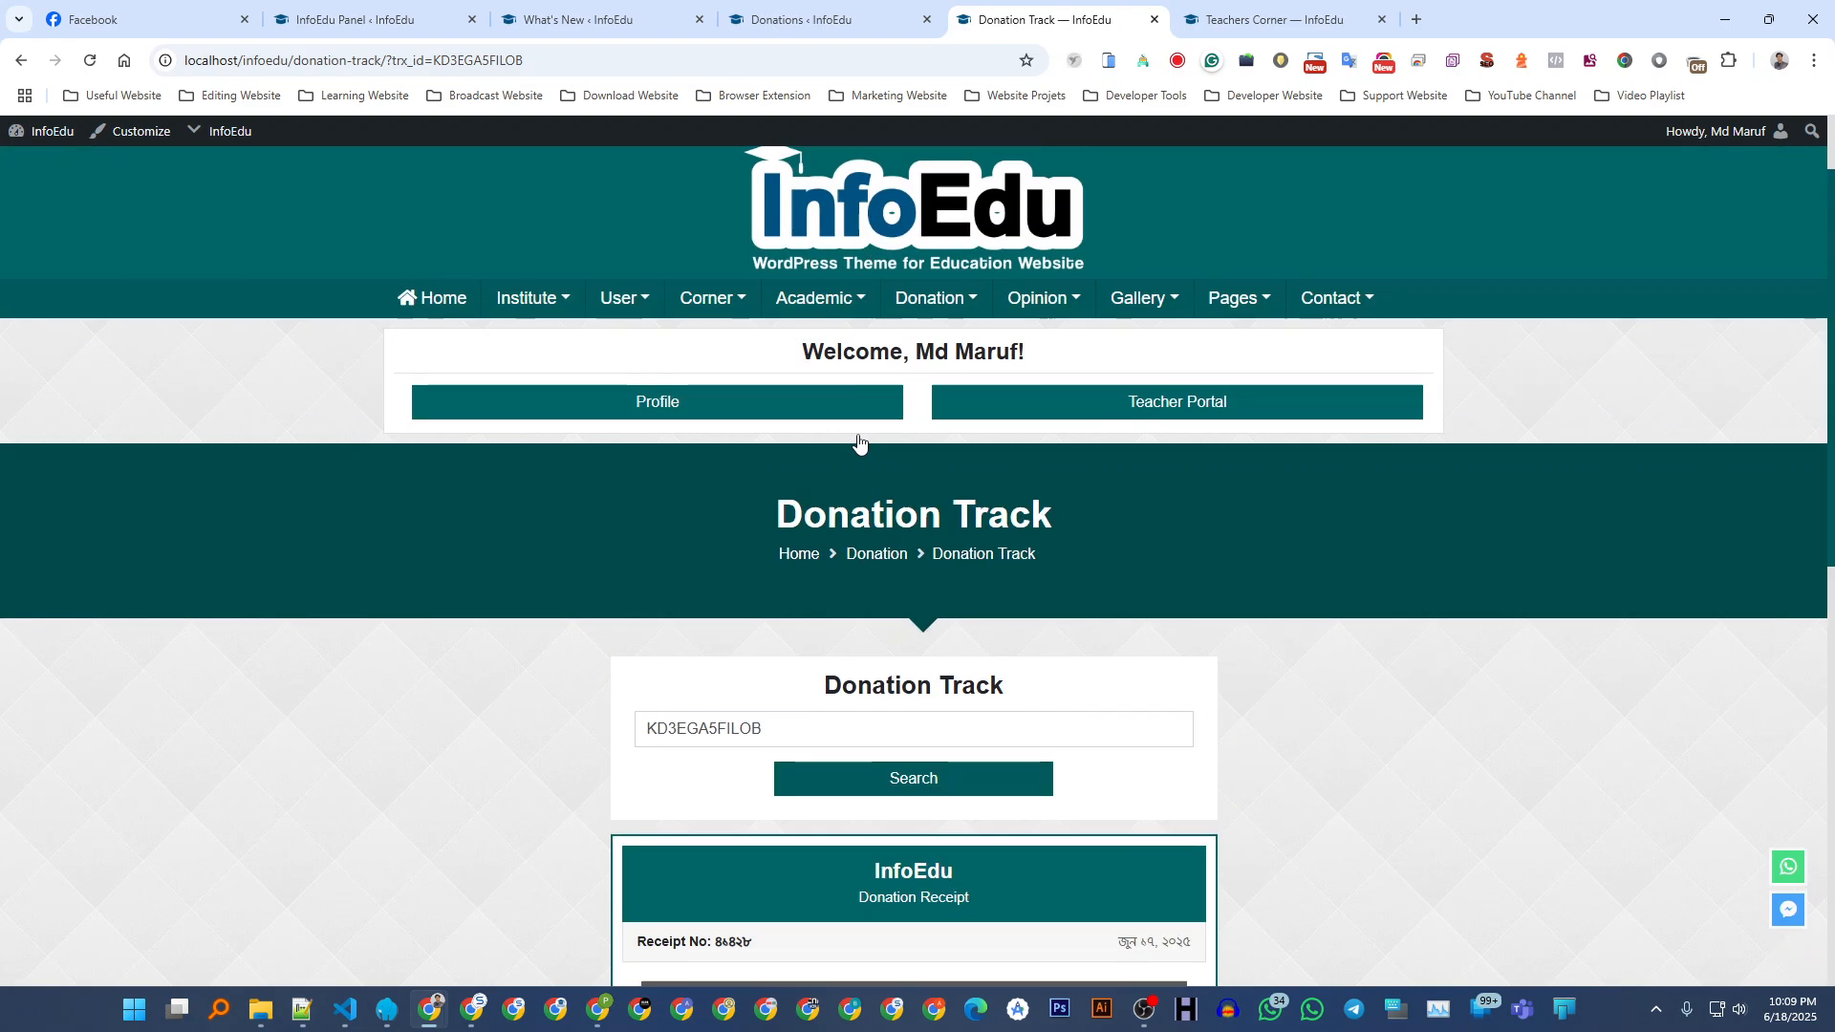
mouse_move(932, 406)
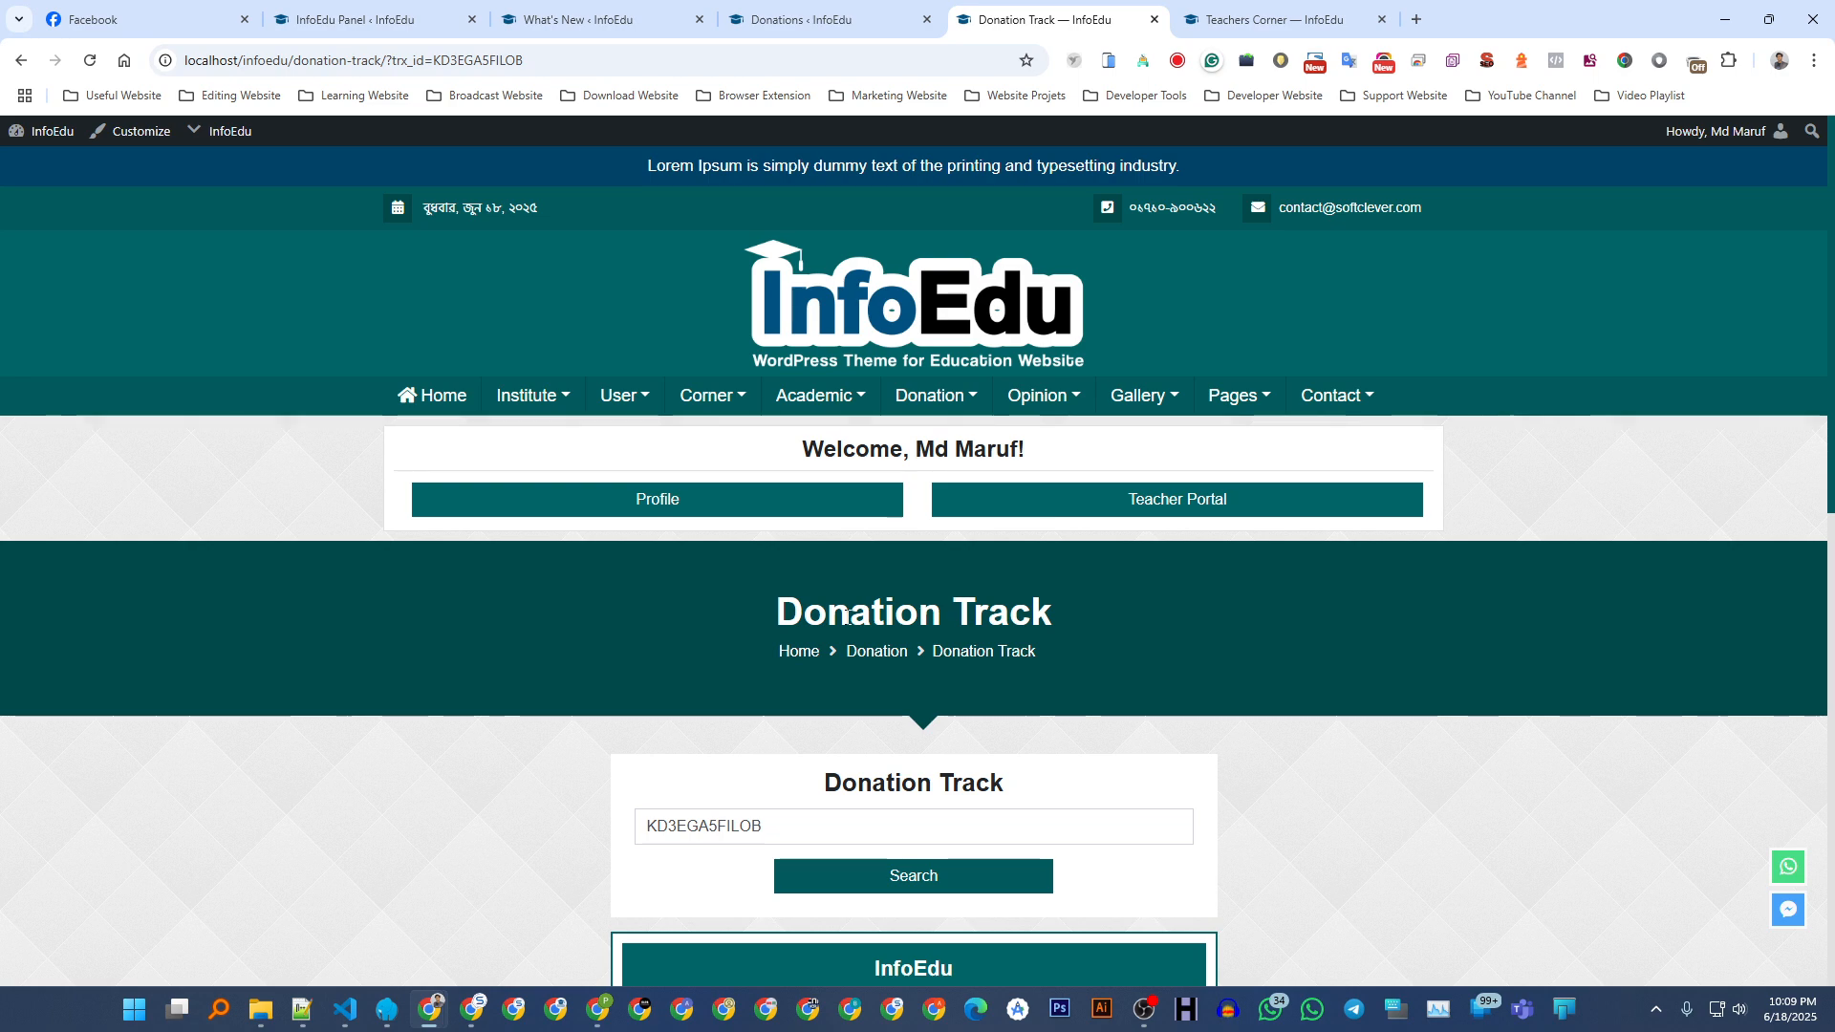
scroll(848, 616, down, 3)
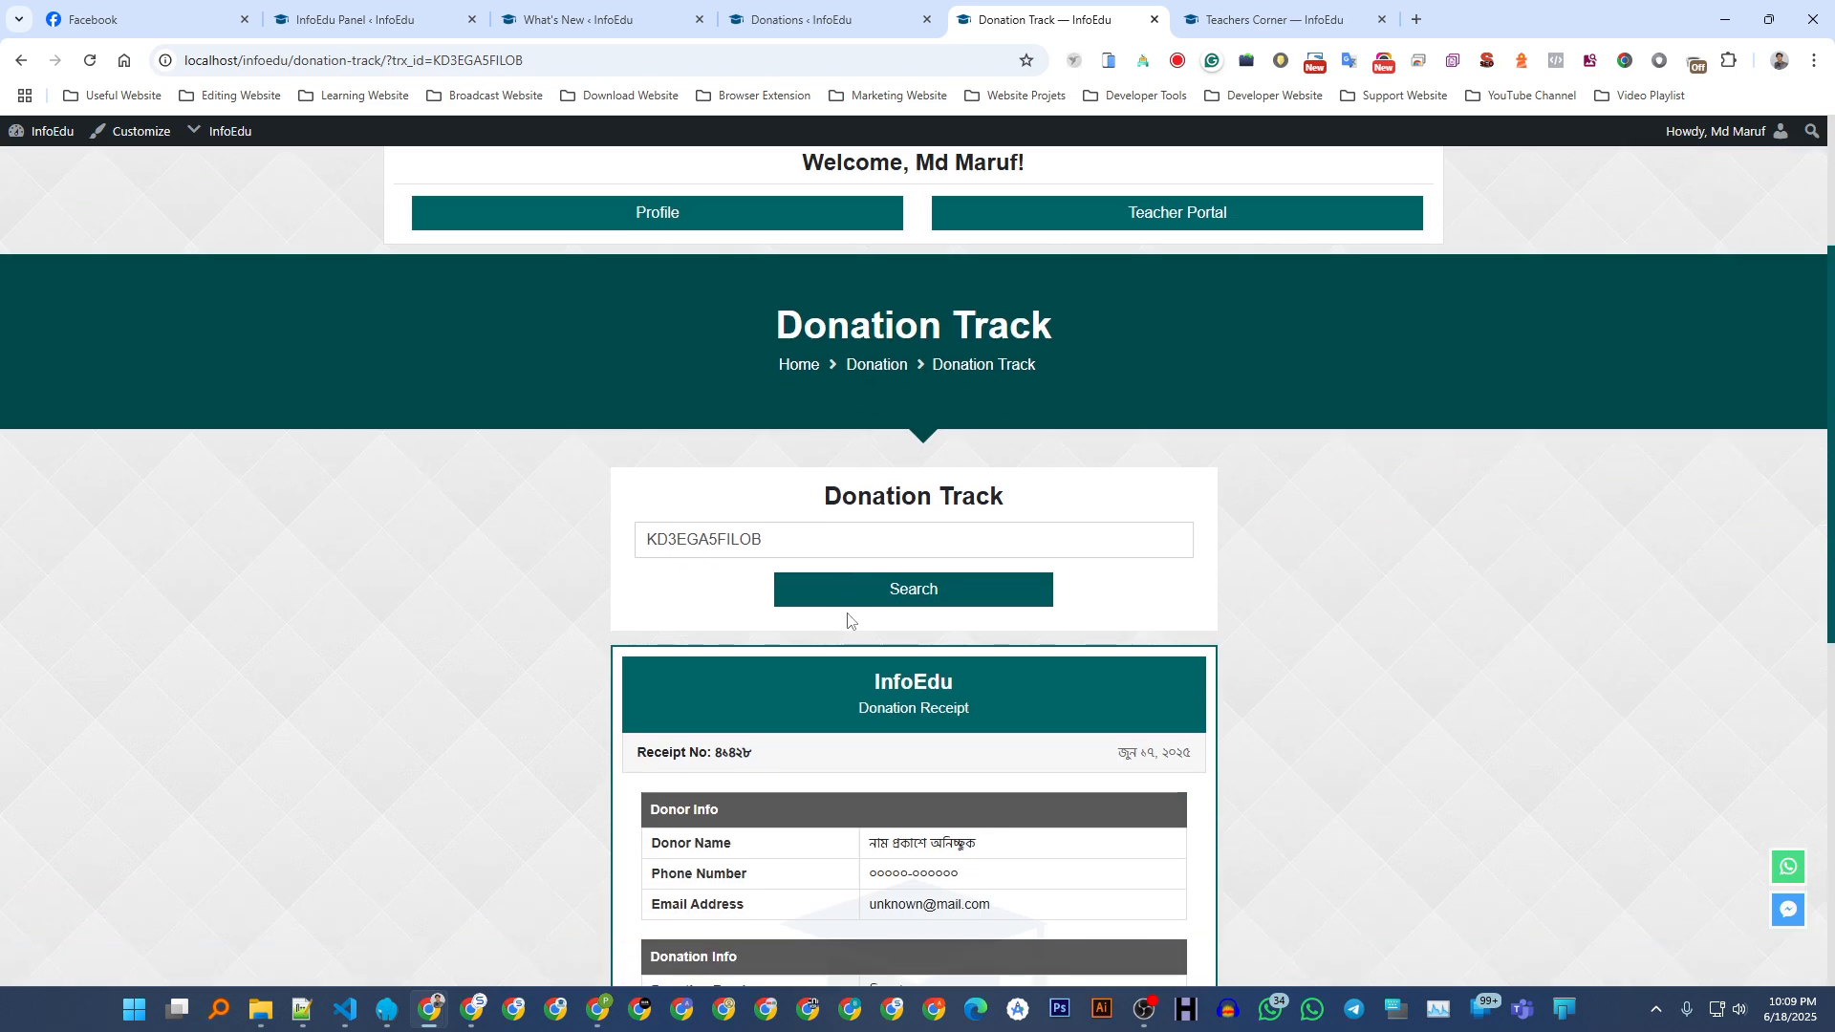
- Review the Admin Menu Visibility entry in the What's New list and look through the admin menu items down to Settings
click(602, 19)
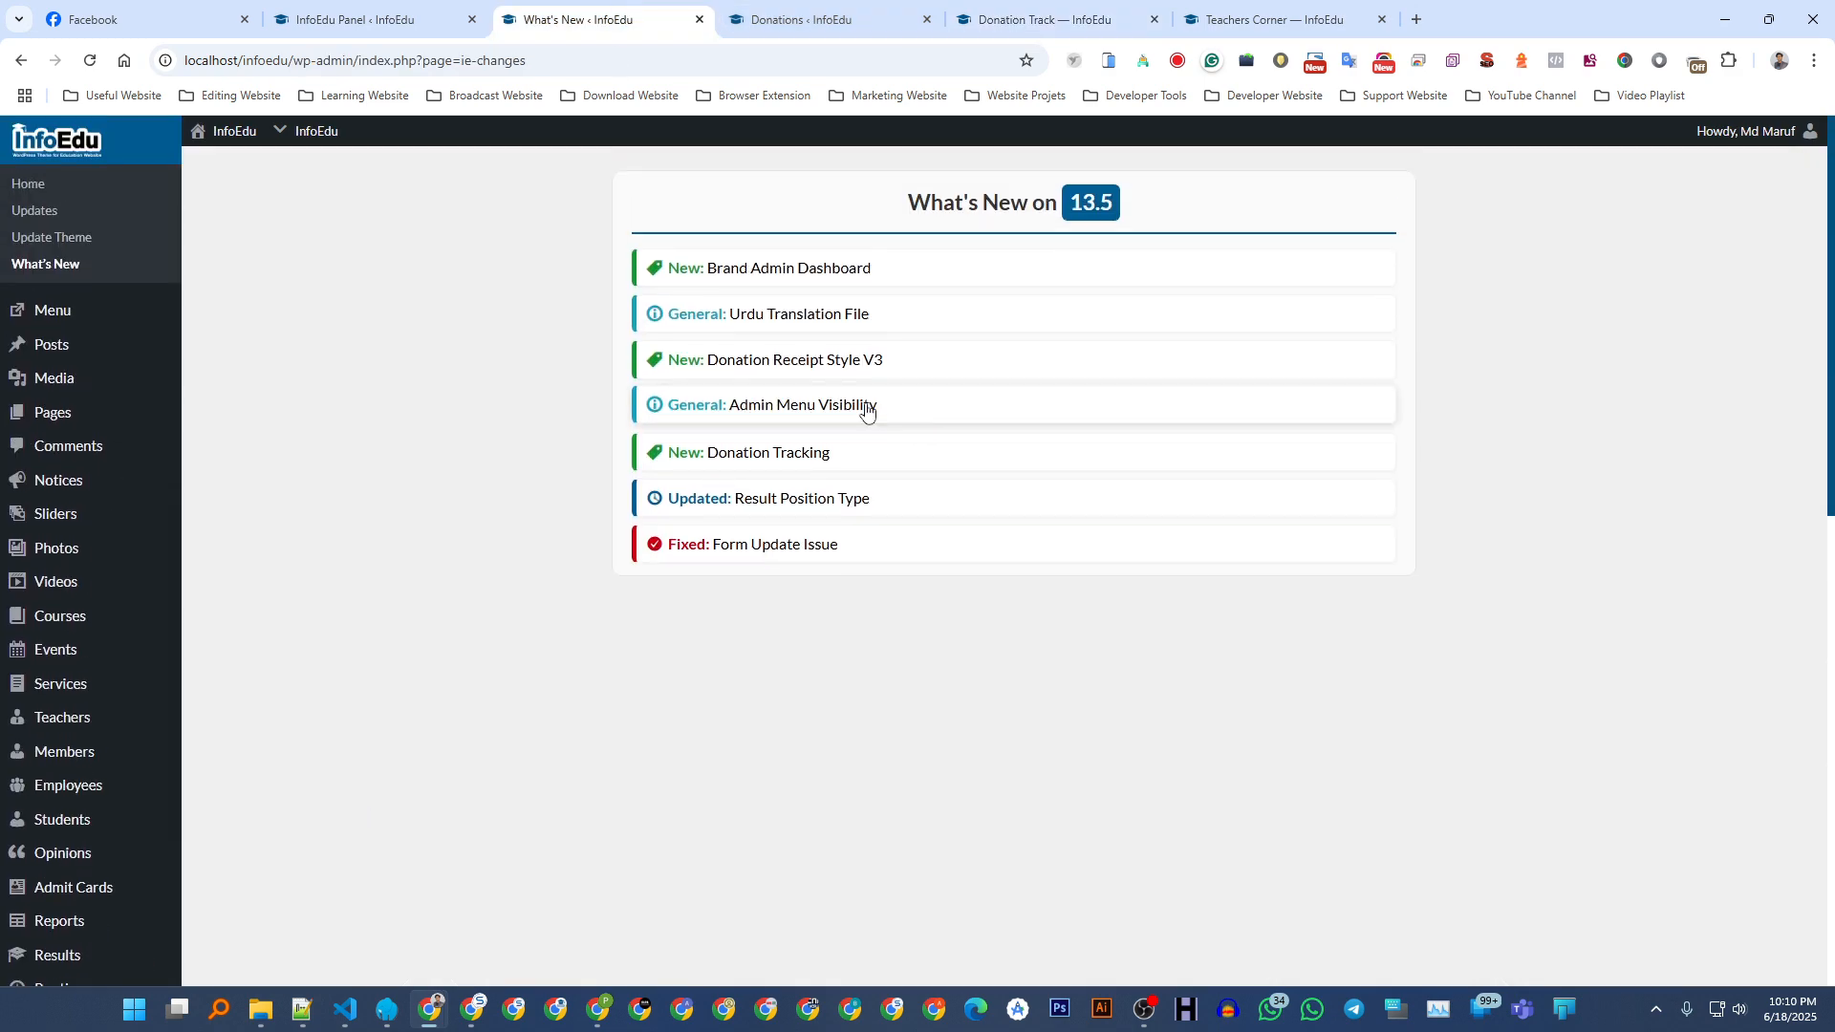
drag(876, 406, 721, 406)
click(414, 417)
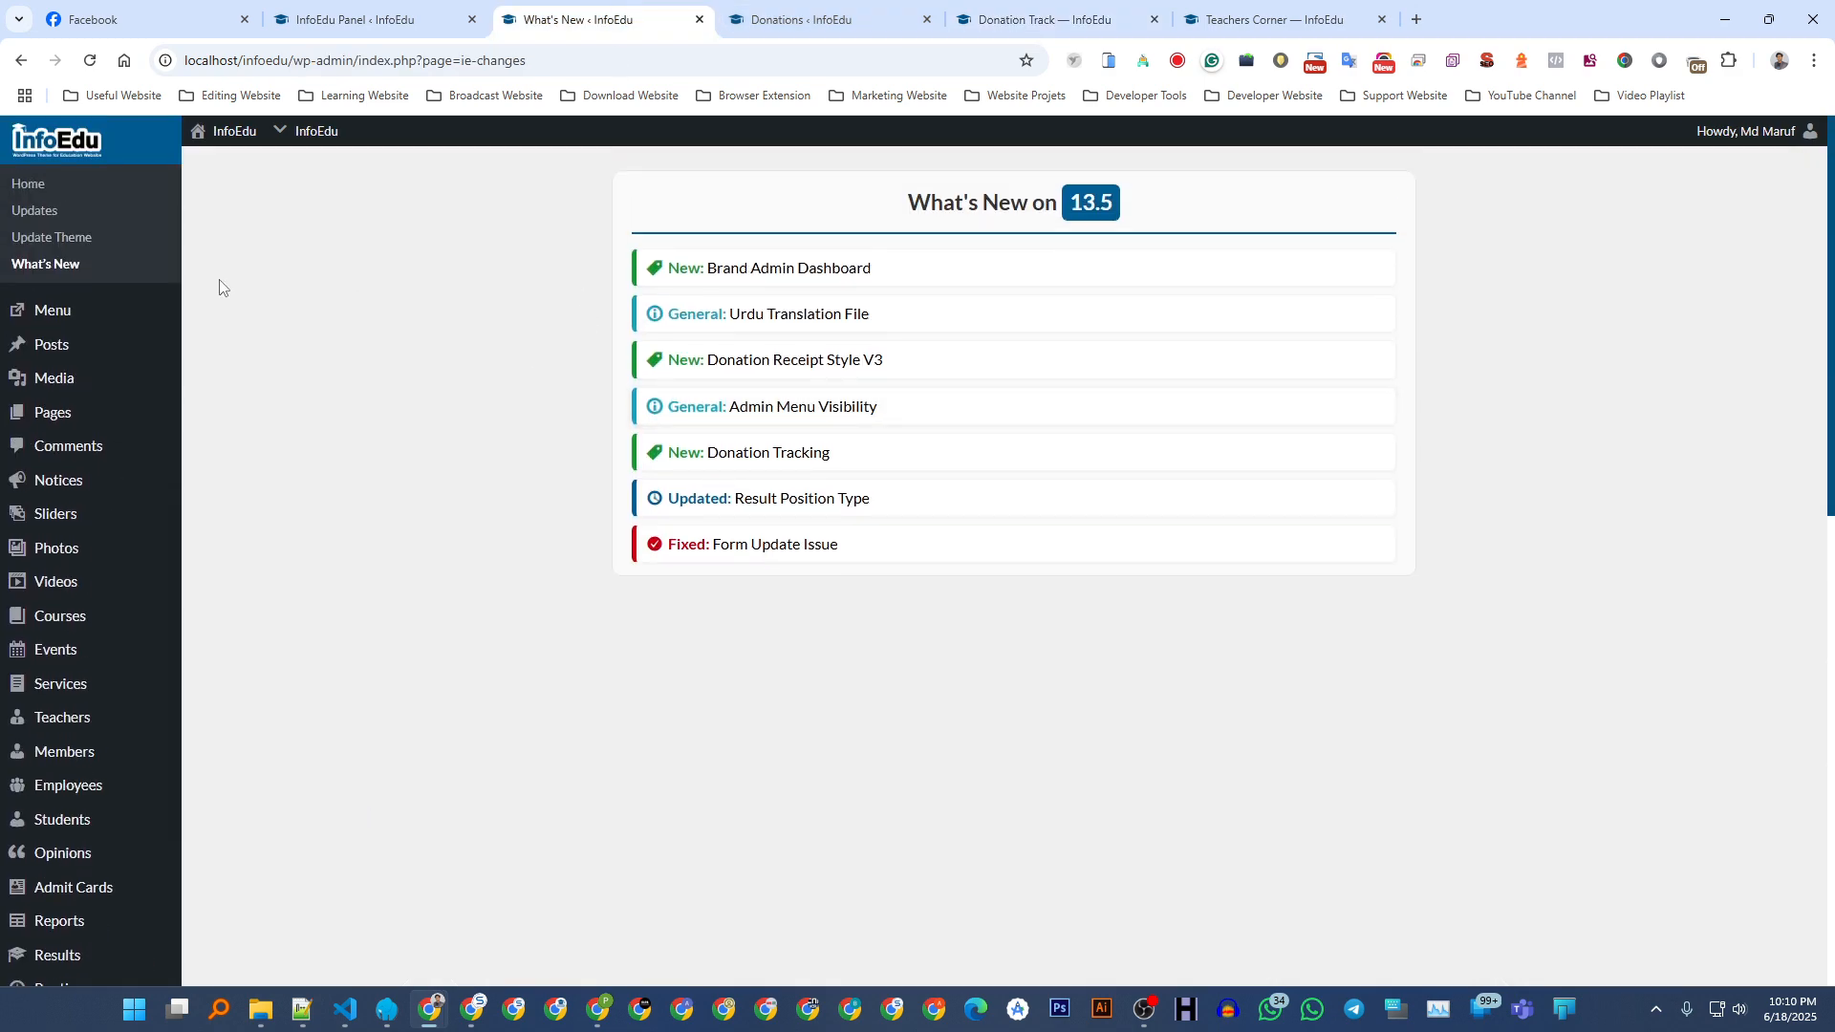
scroll(133, 456, down, 9)
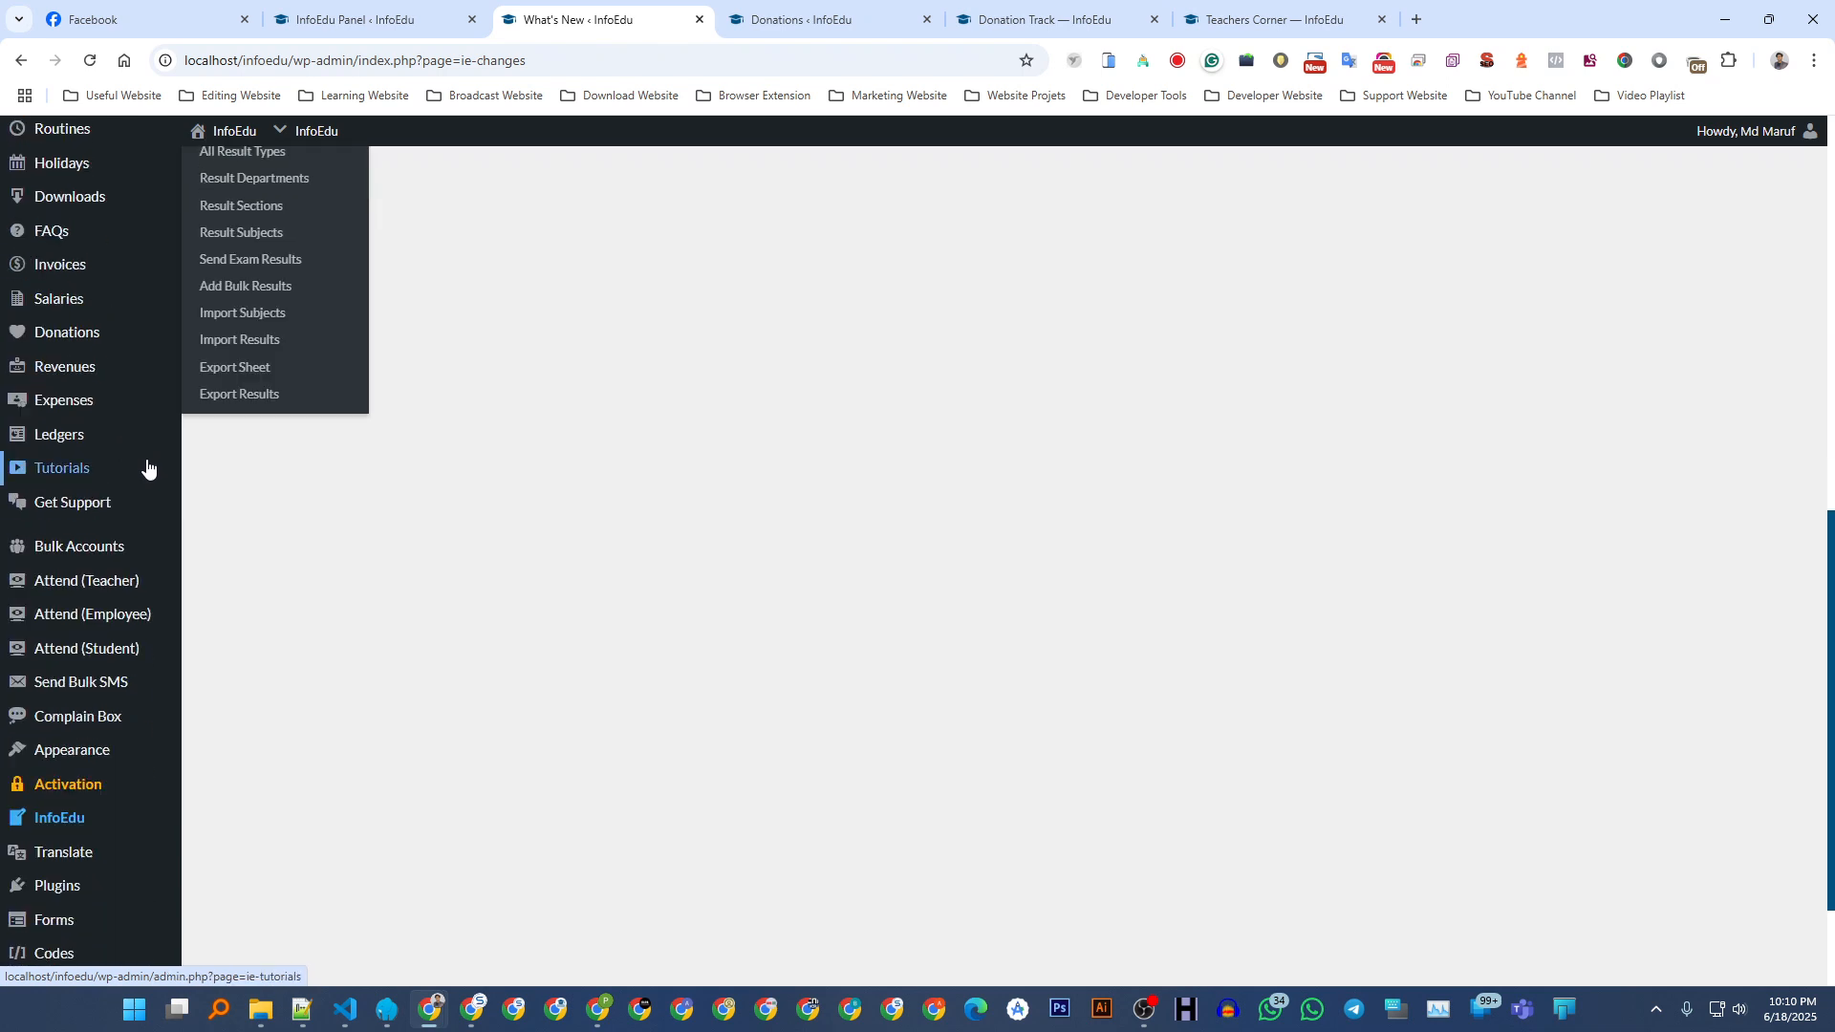
scroll(75, 738, down, 2)
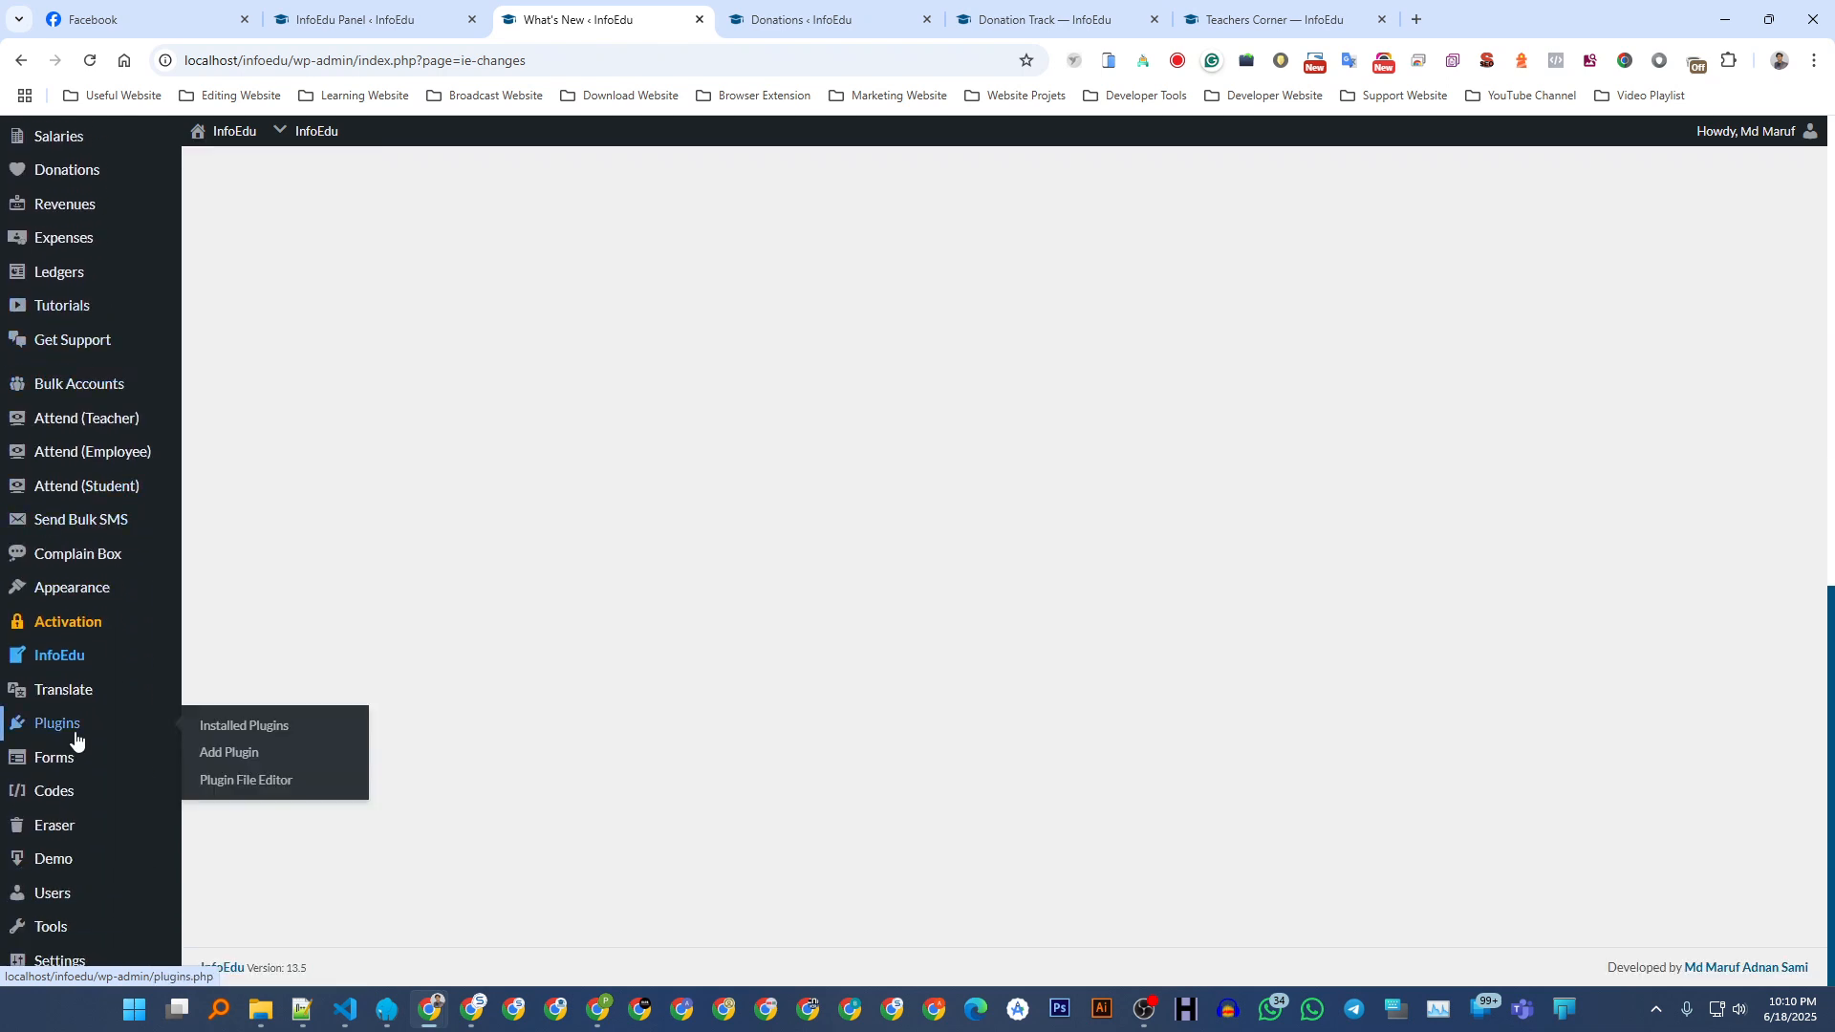
mouse_move(77, 590)
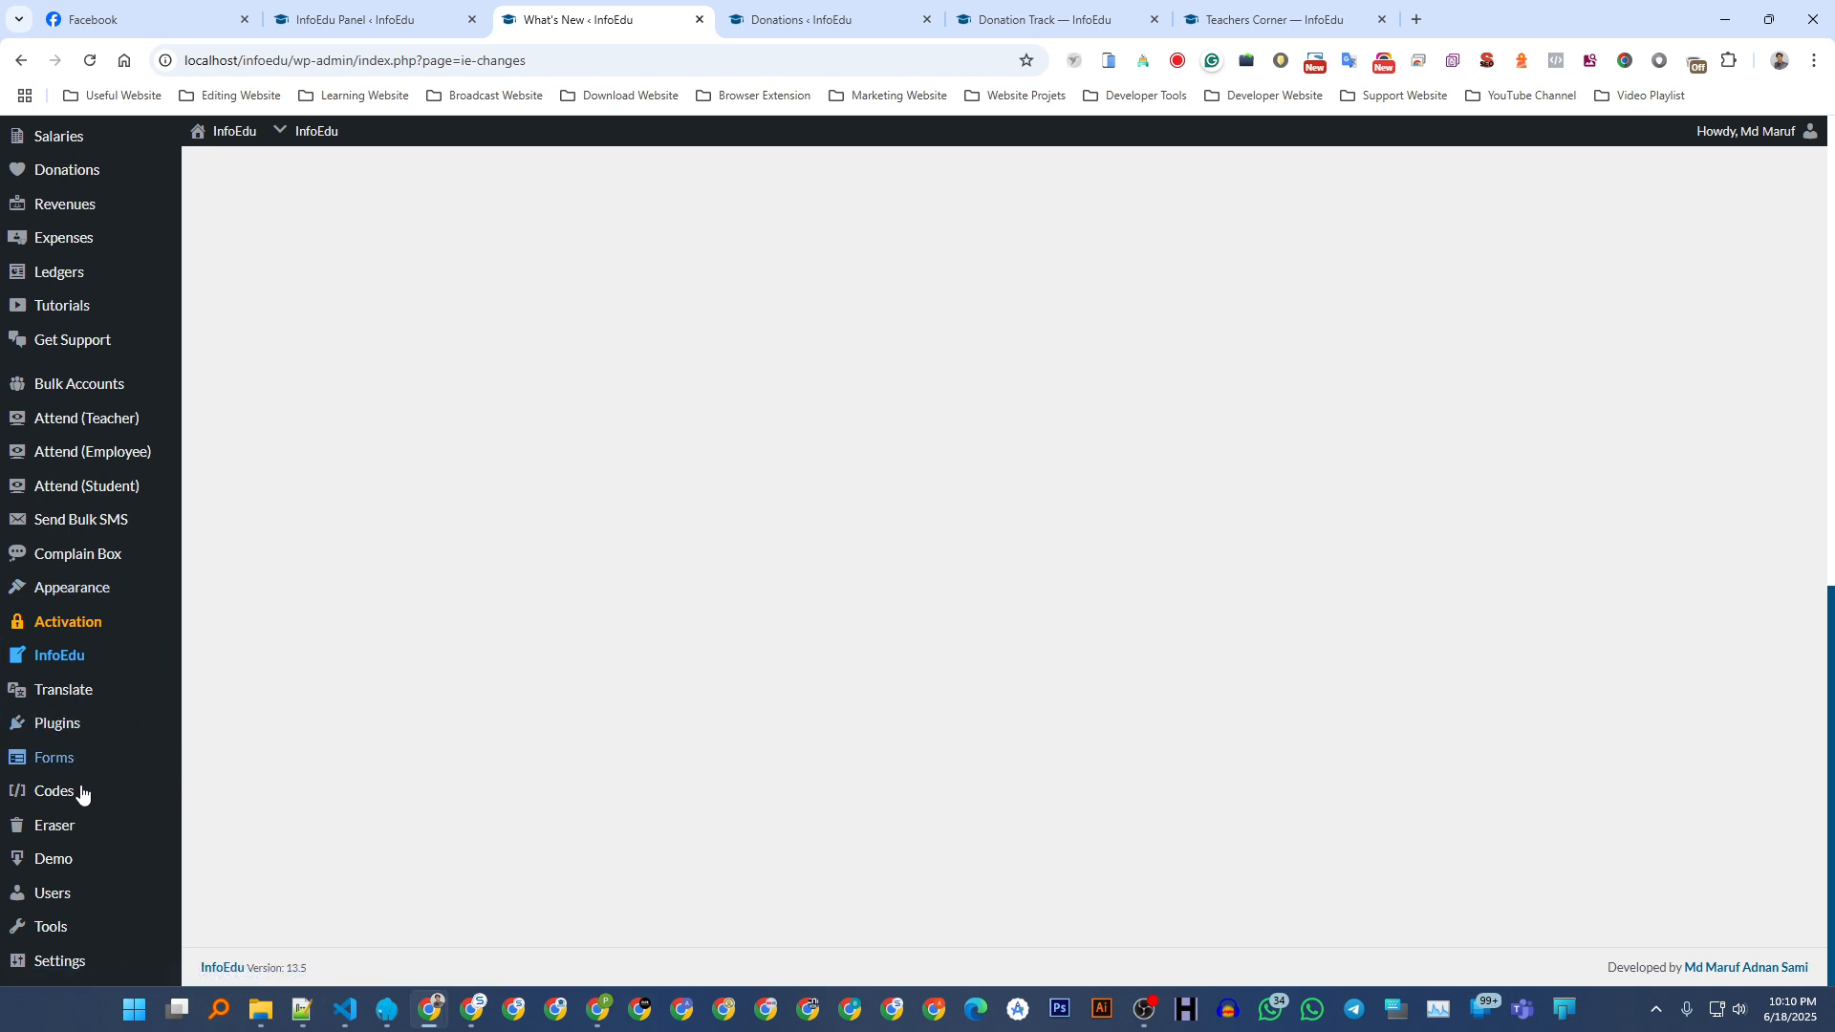
mouse_move(67, 937)
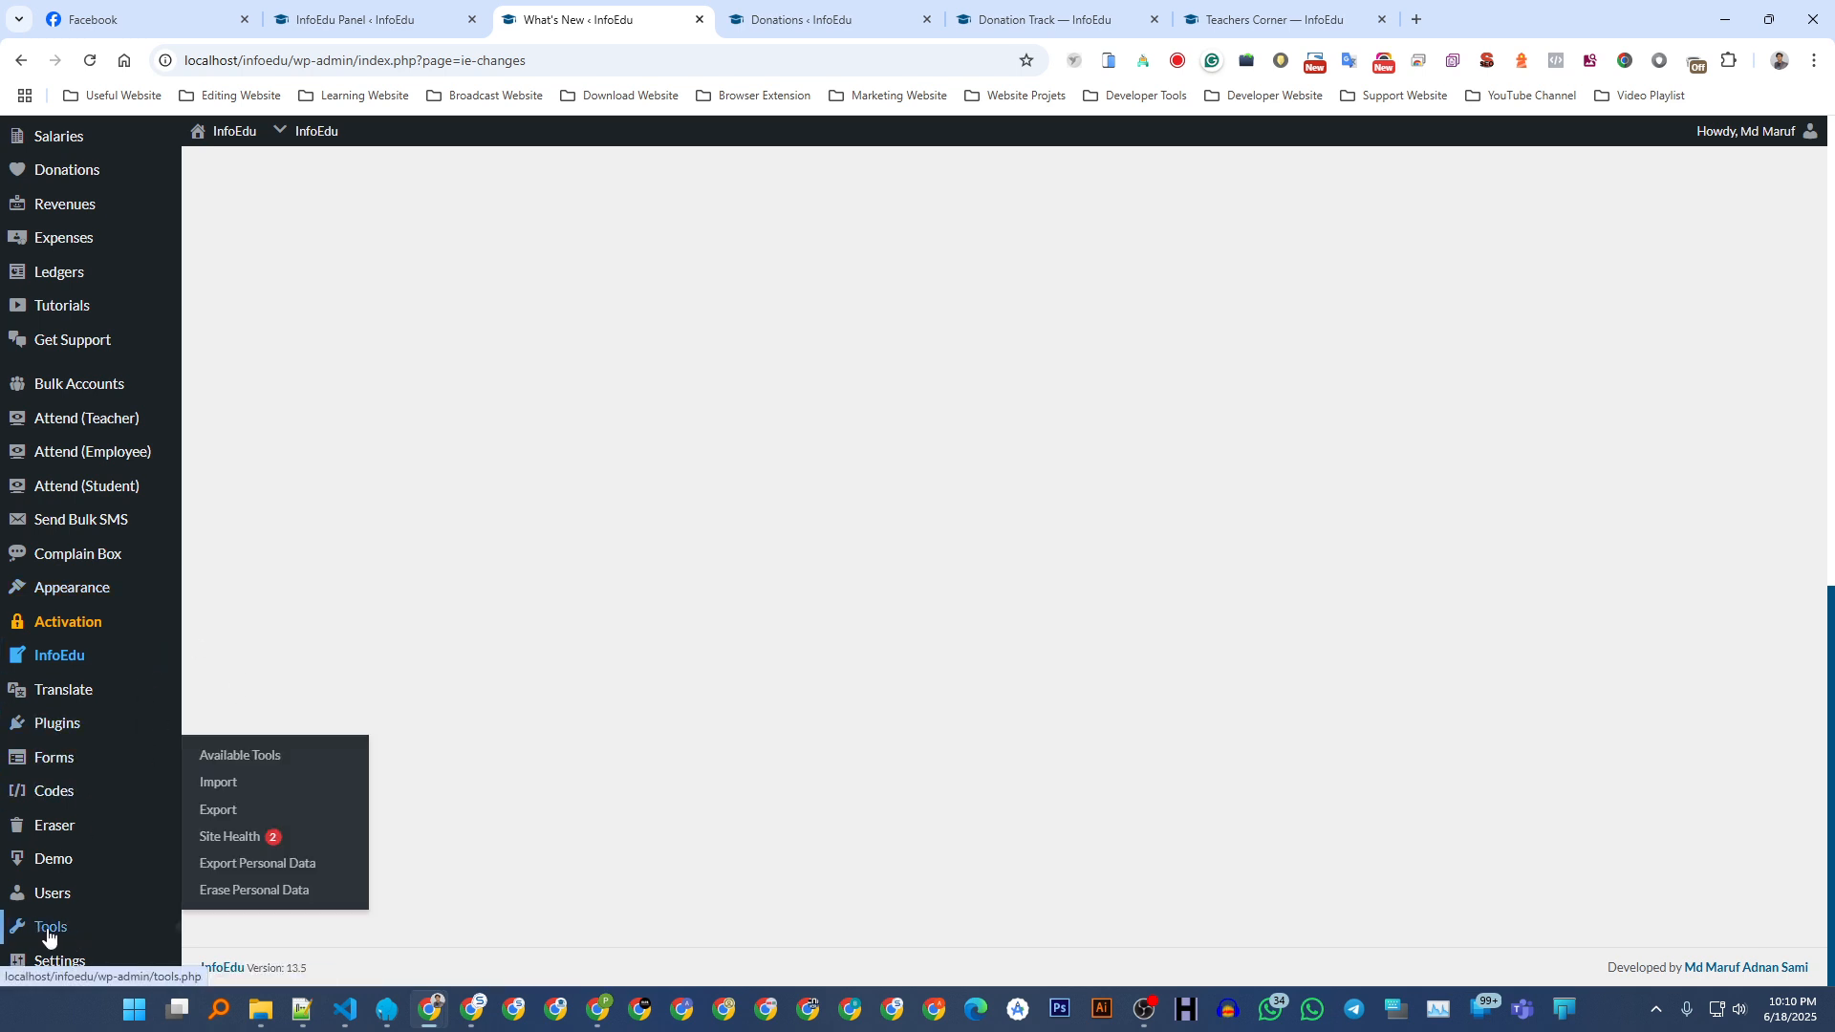
- Open the Admin - Basic settings under Section - Admin in the InfoEdu Panel and find the Tutorial Button and menu visibility options
click(449, 11)
scroll(526, 540, up, 15)
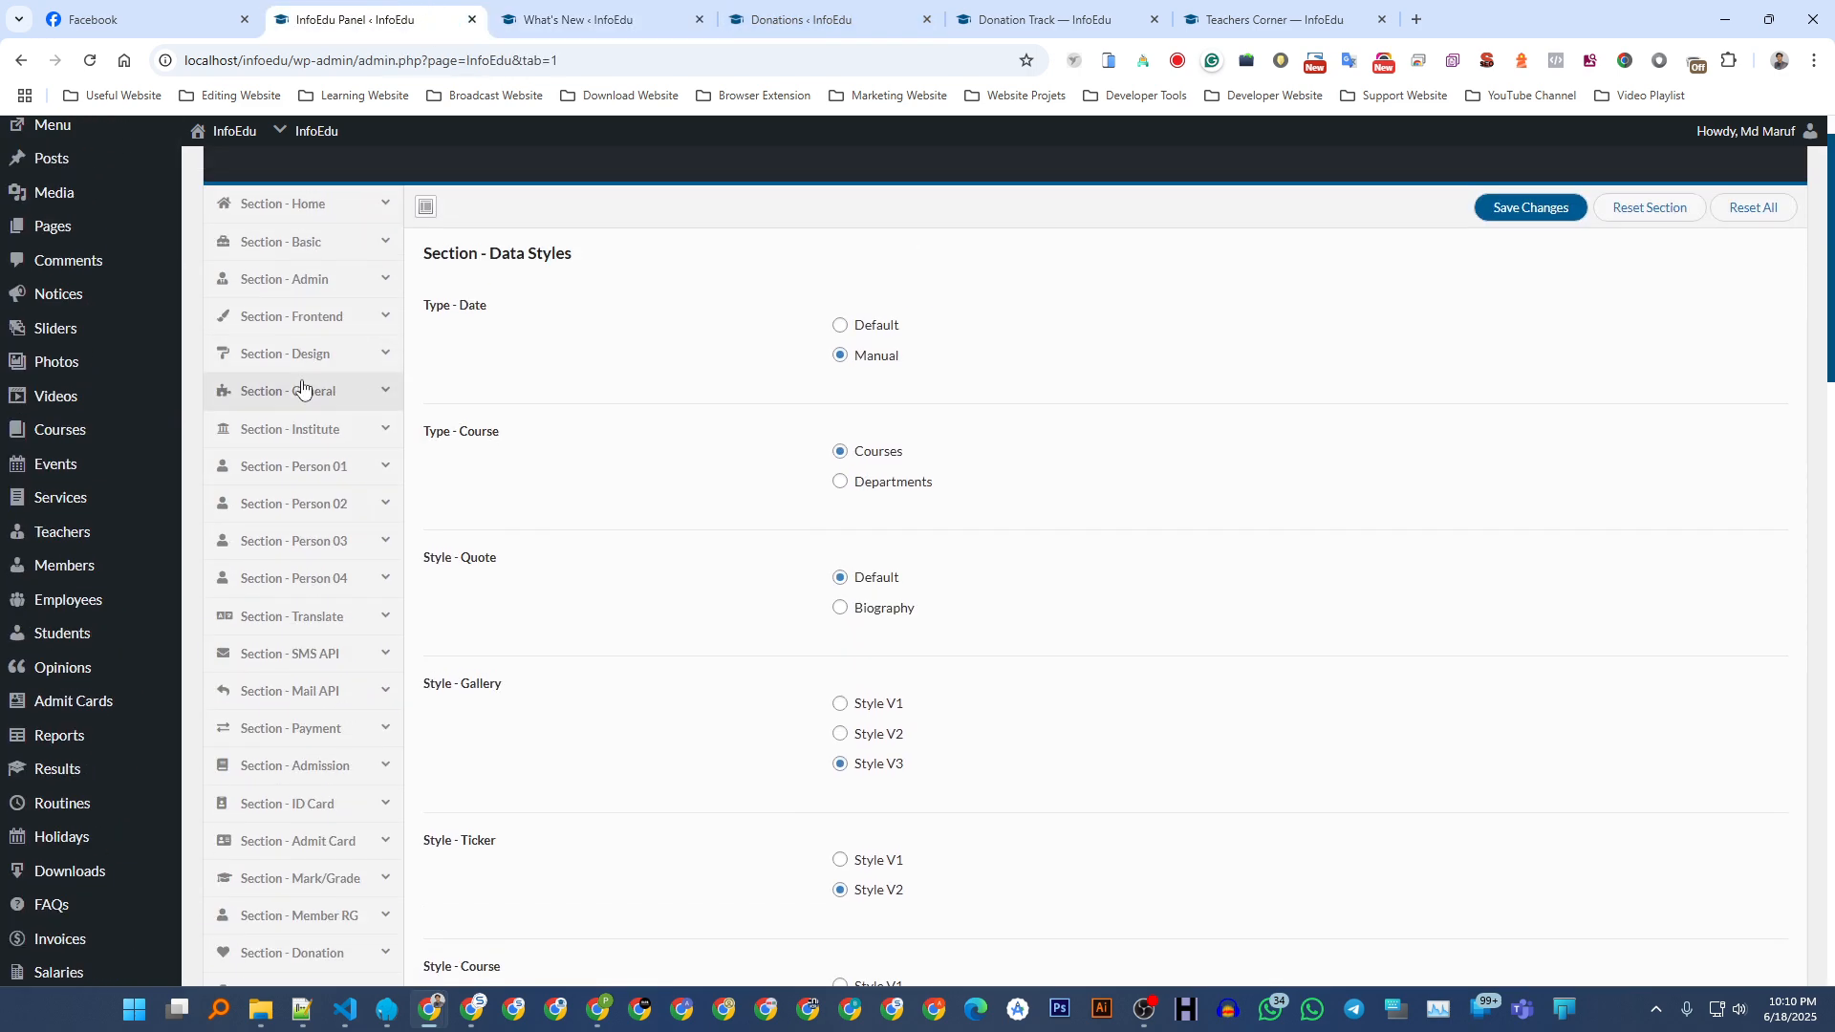
click(312, 290)
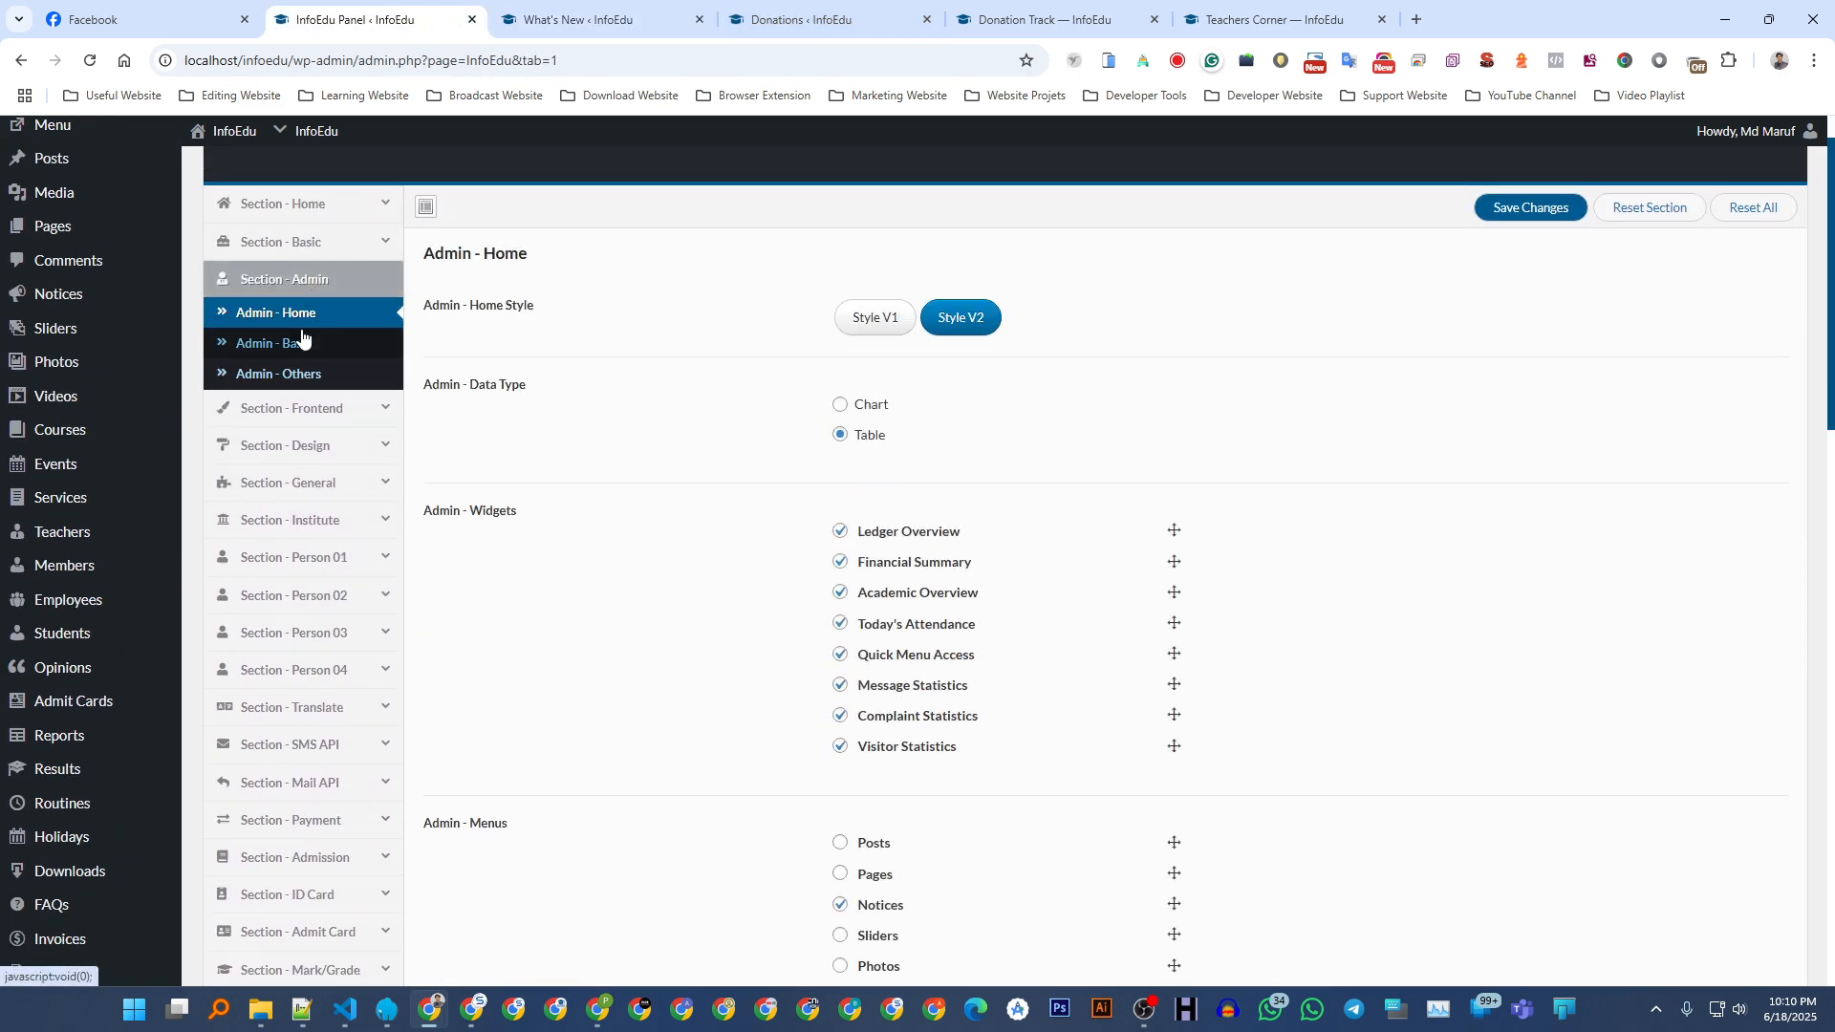
click(299, 342)
scroll(577, 519, down, 5)
scroll(577, 519, down, 5)
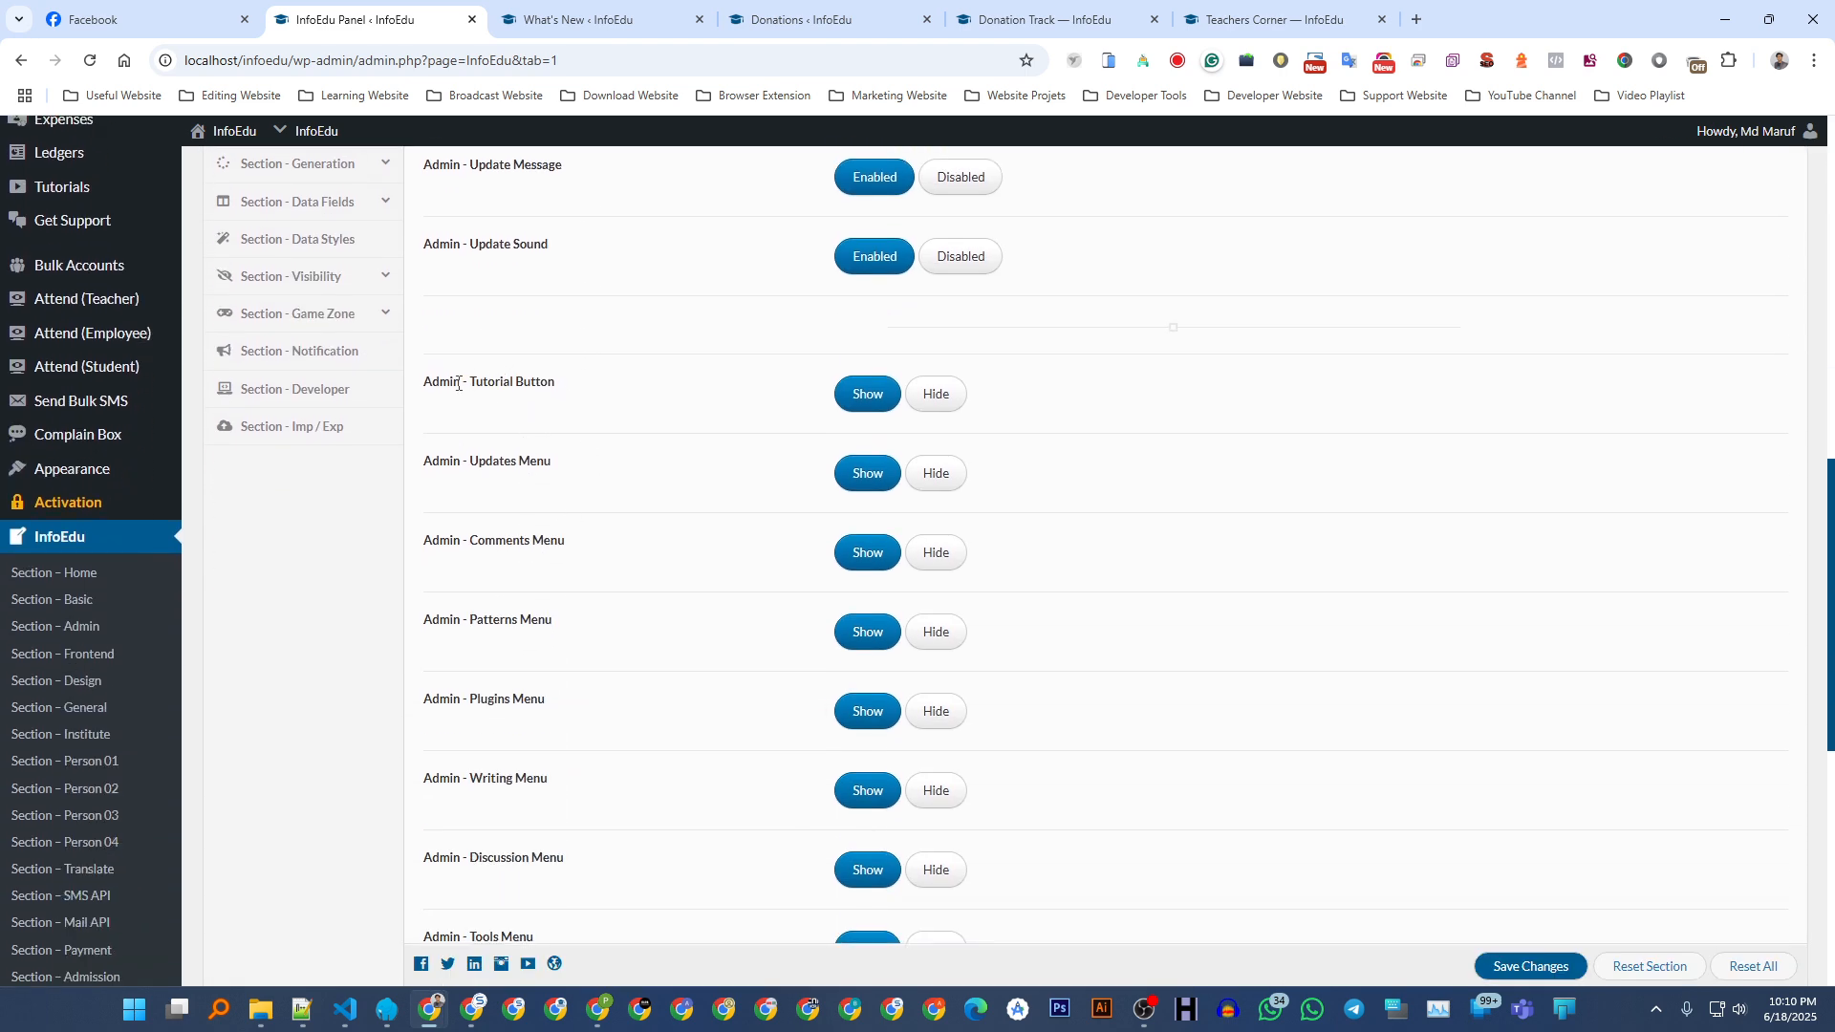
- Open the Invoices list from the What's New page and check its Tutorial link
click(592, 19)
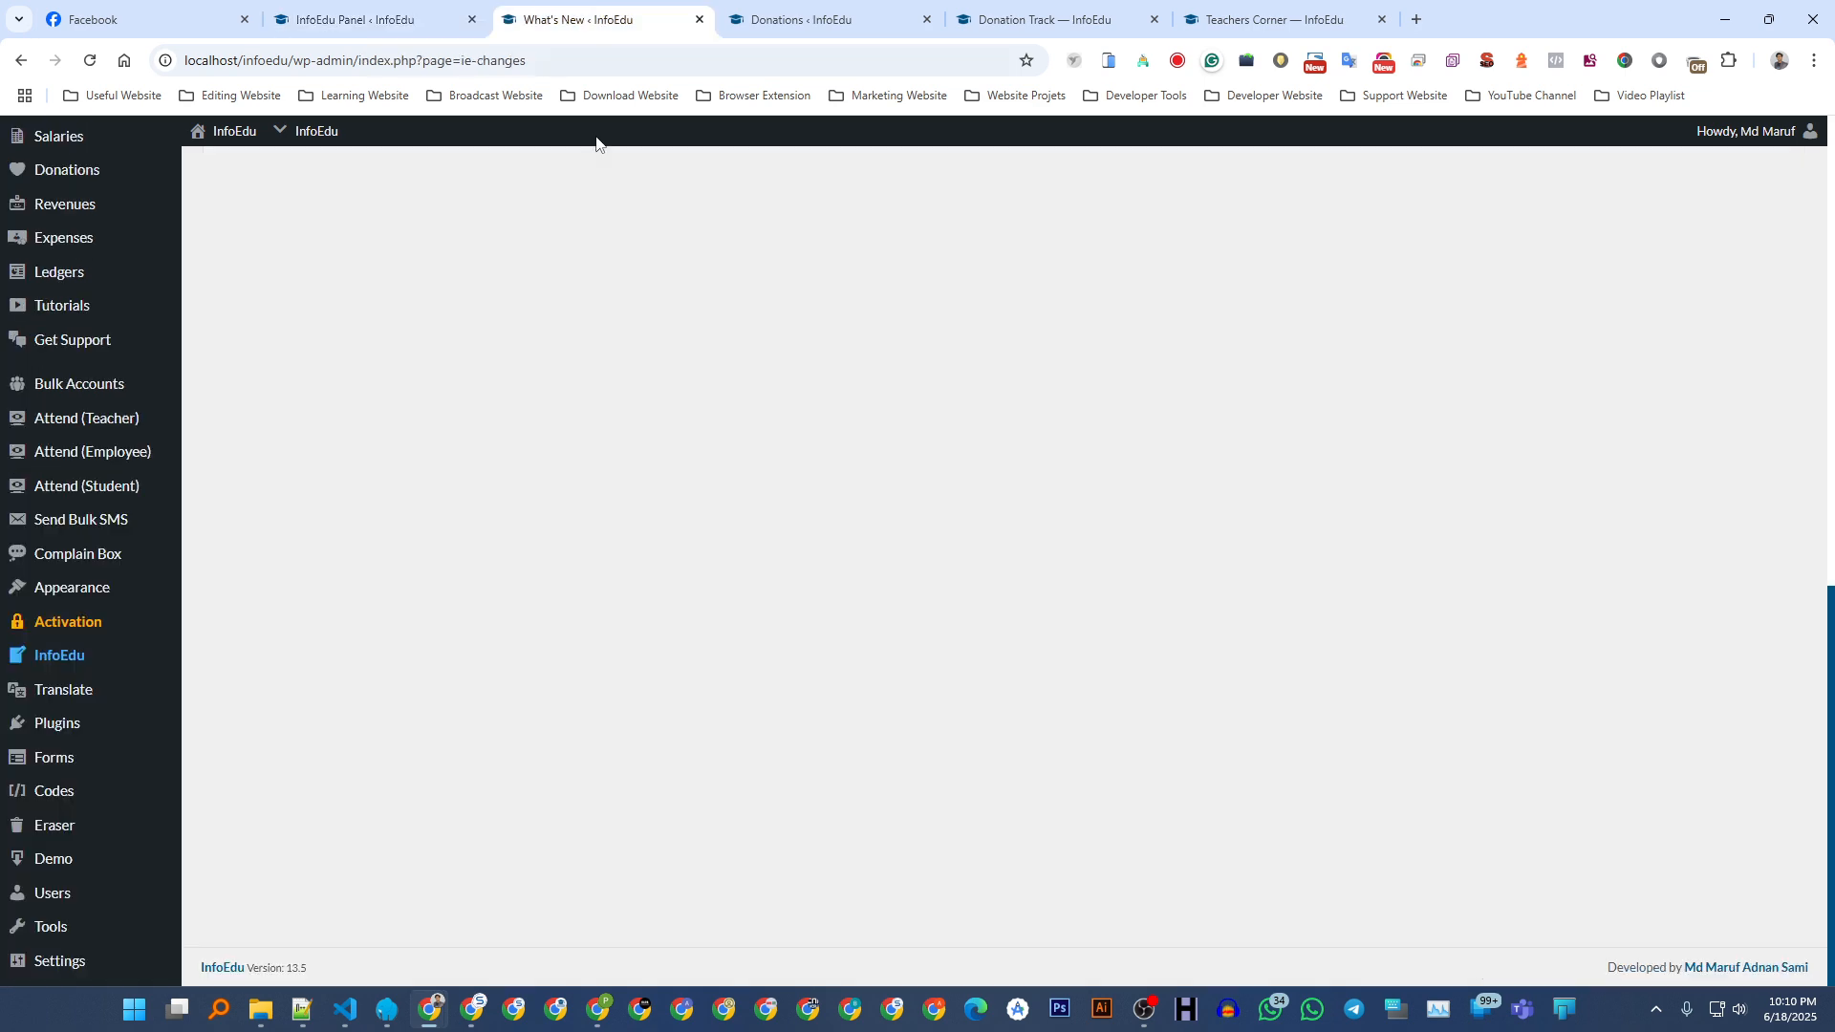
scroll(140, 475, down, 6)
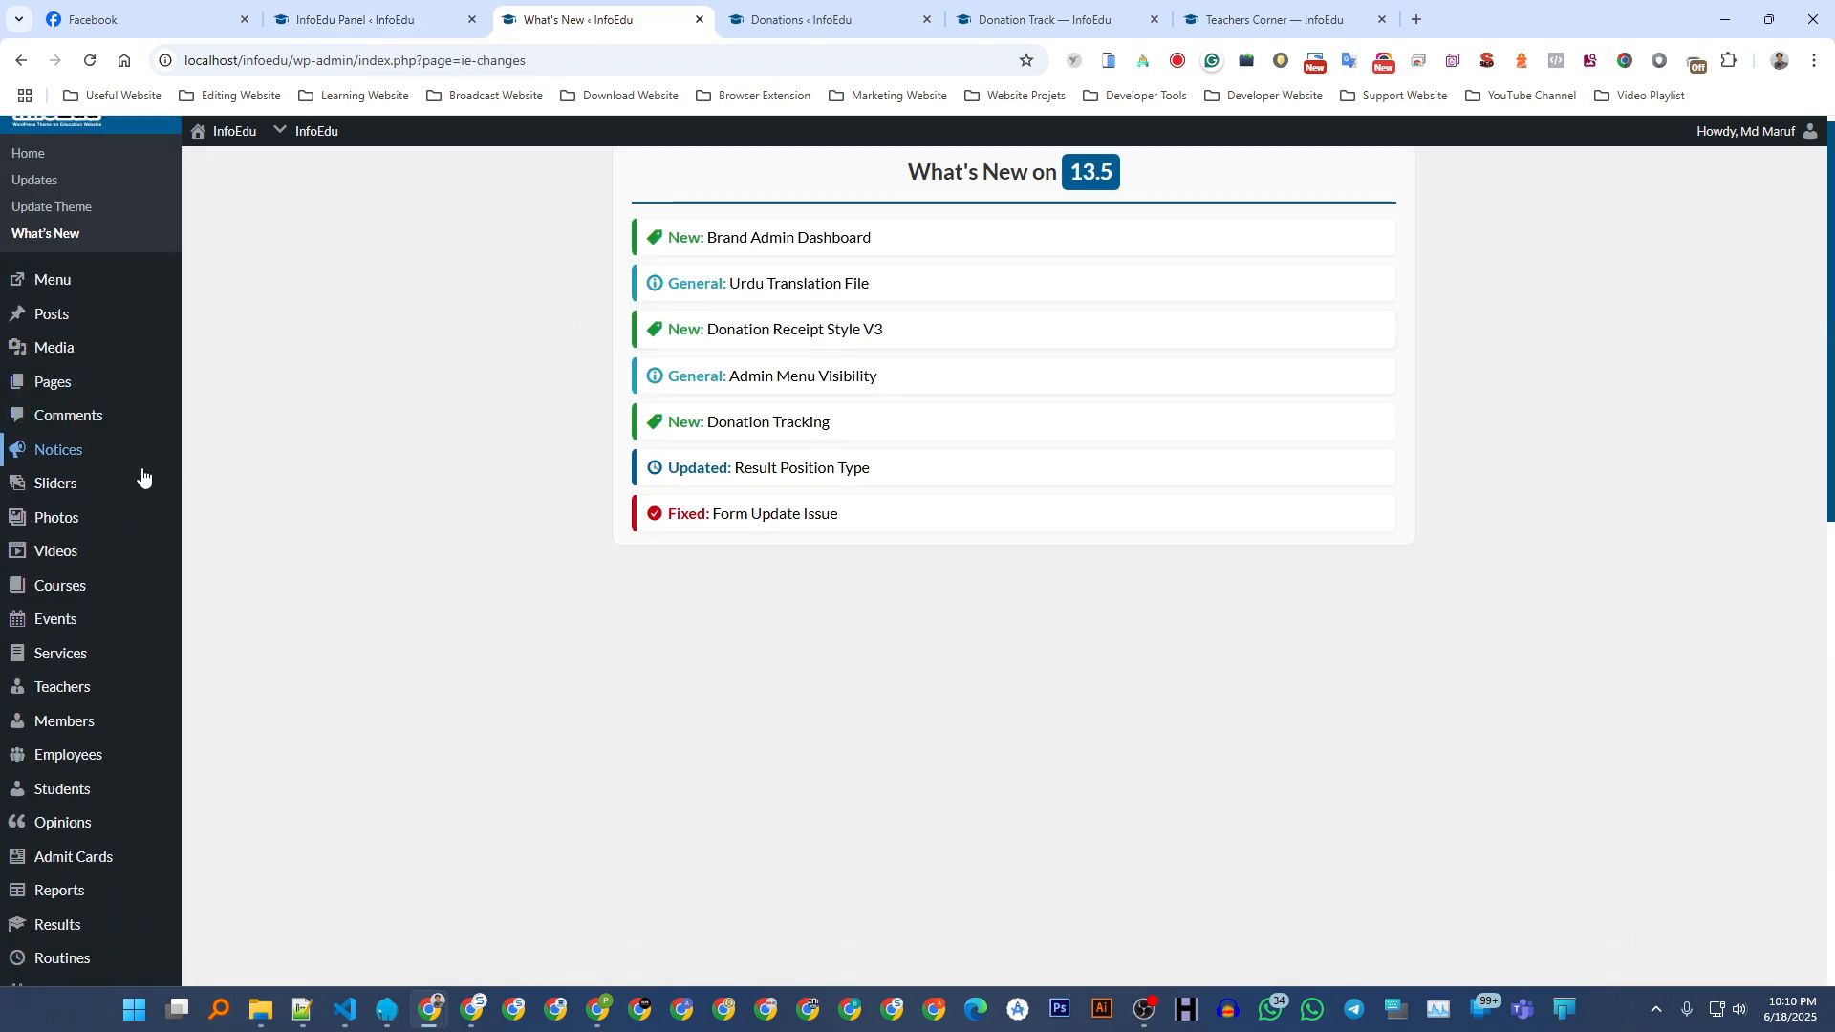
mouse_move(139, 475)
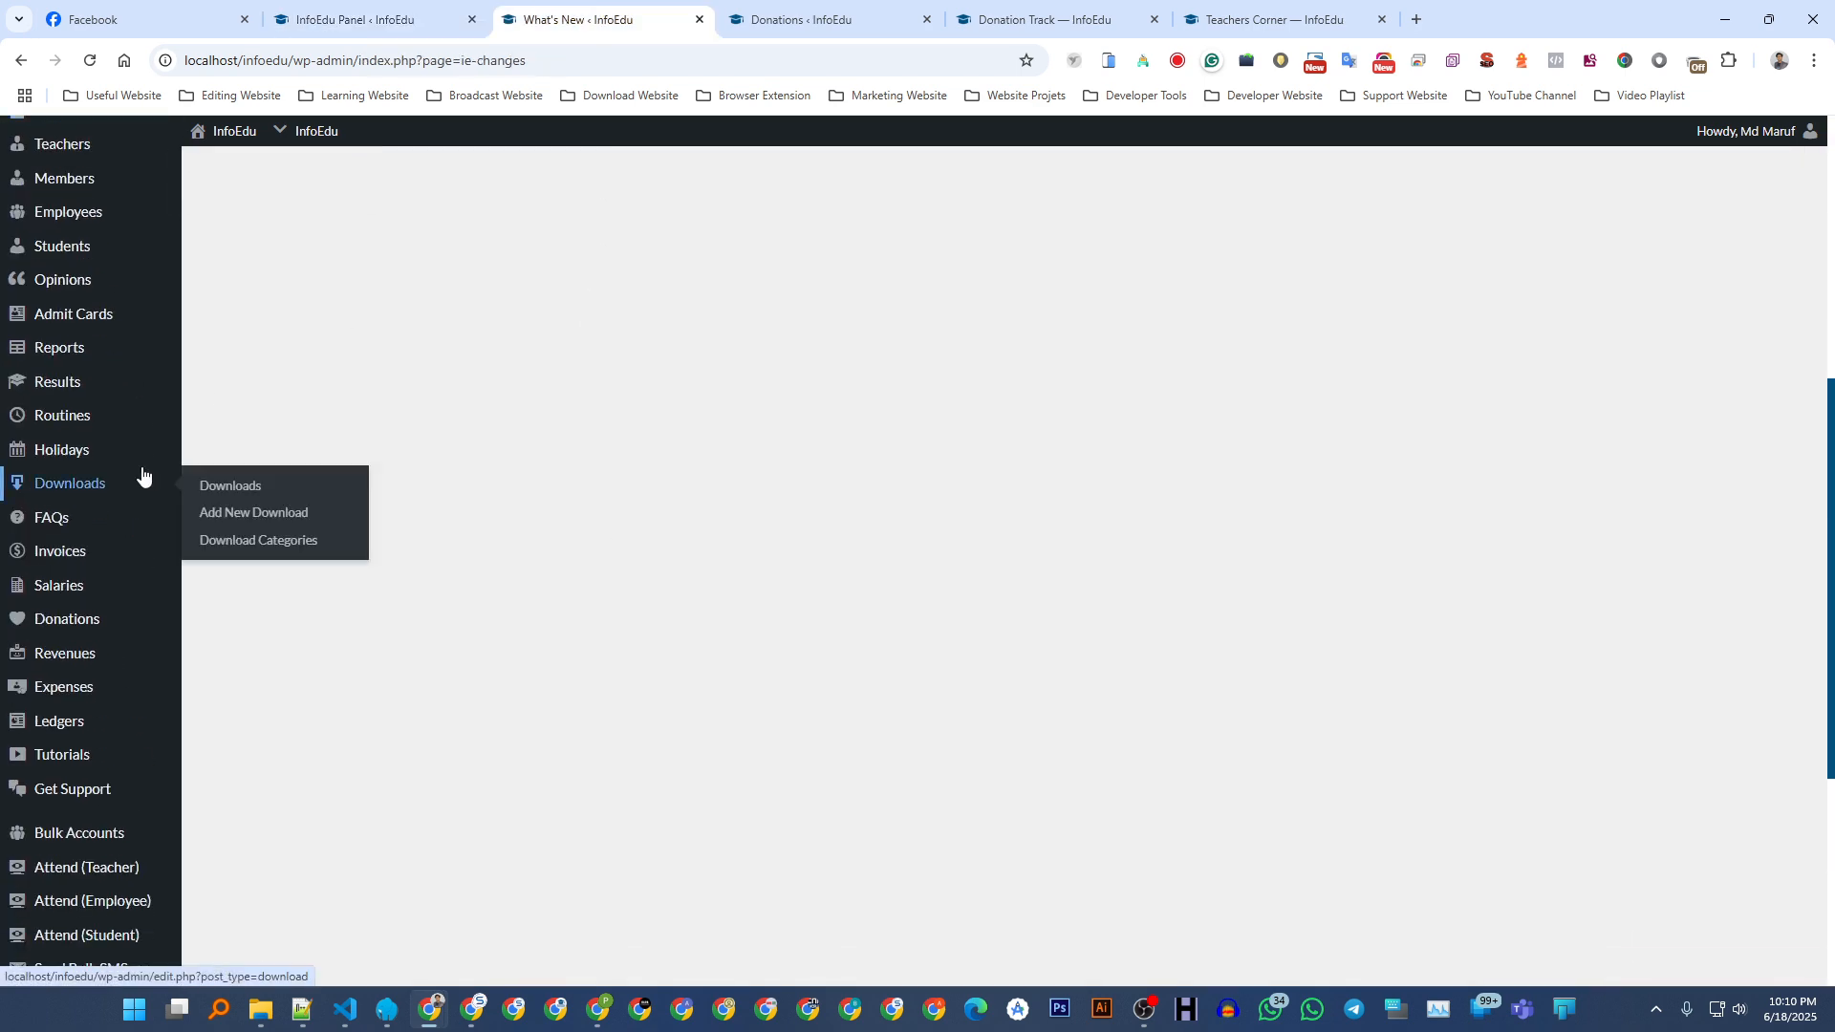
click(80, 566)
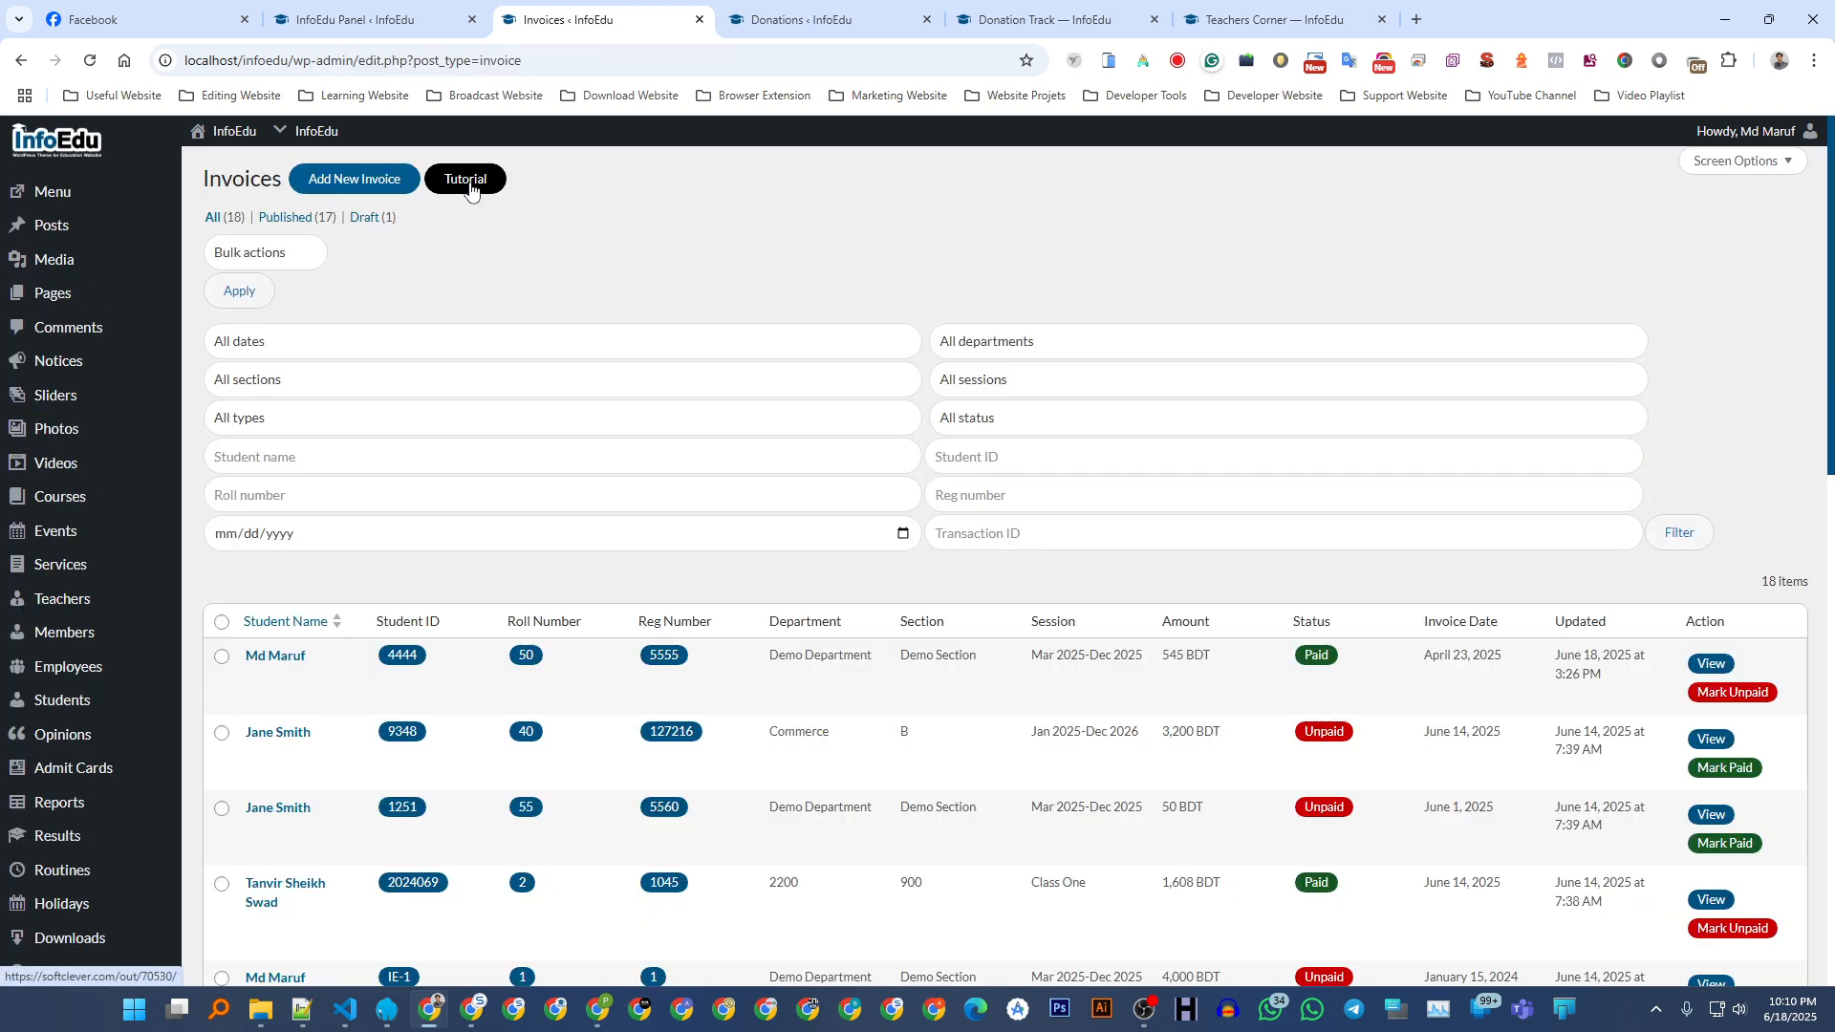
click(468, 180)
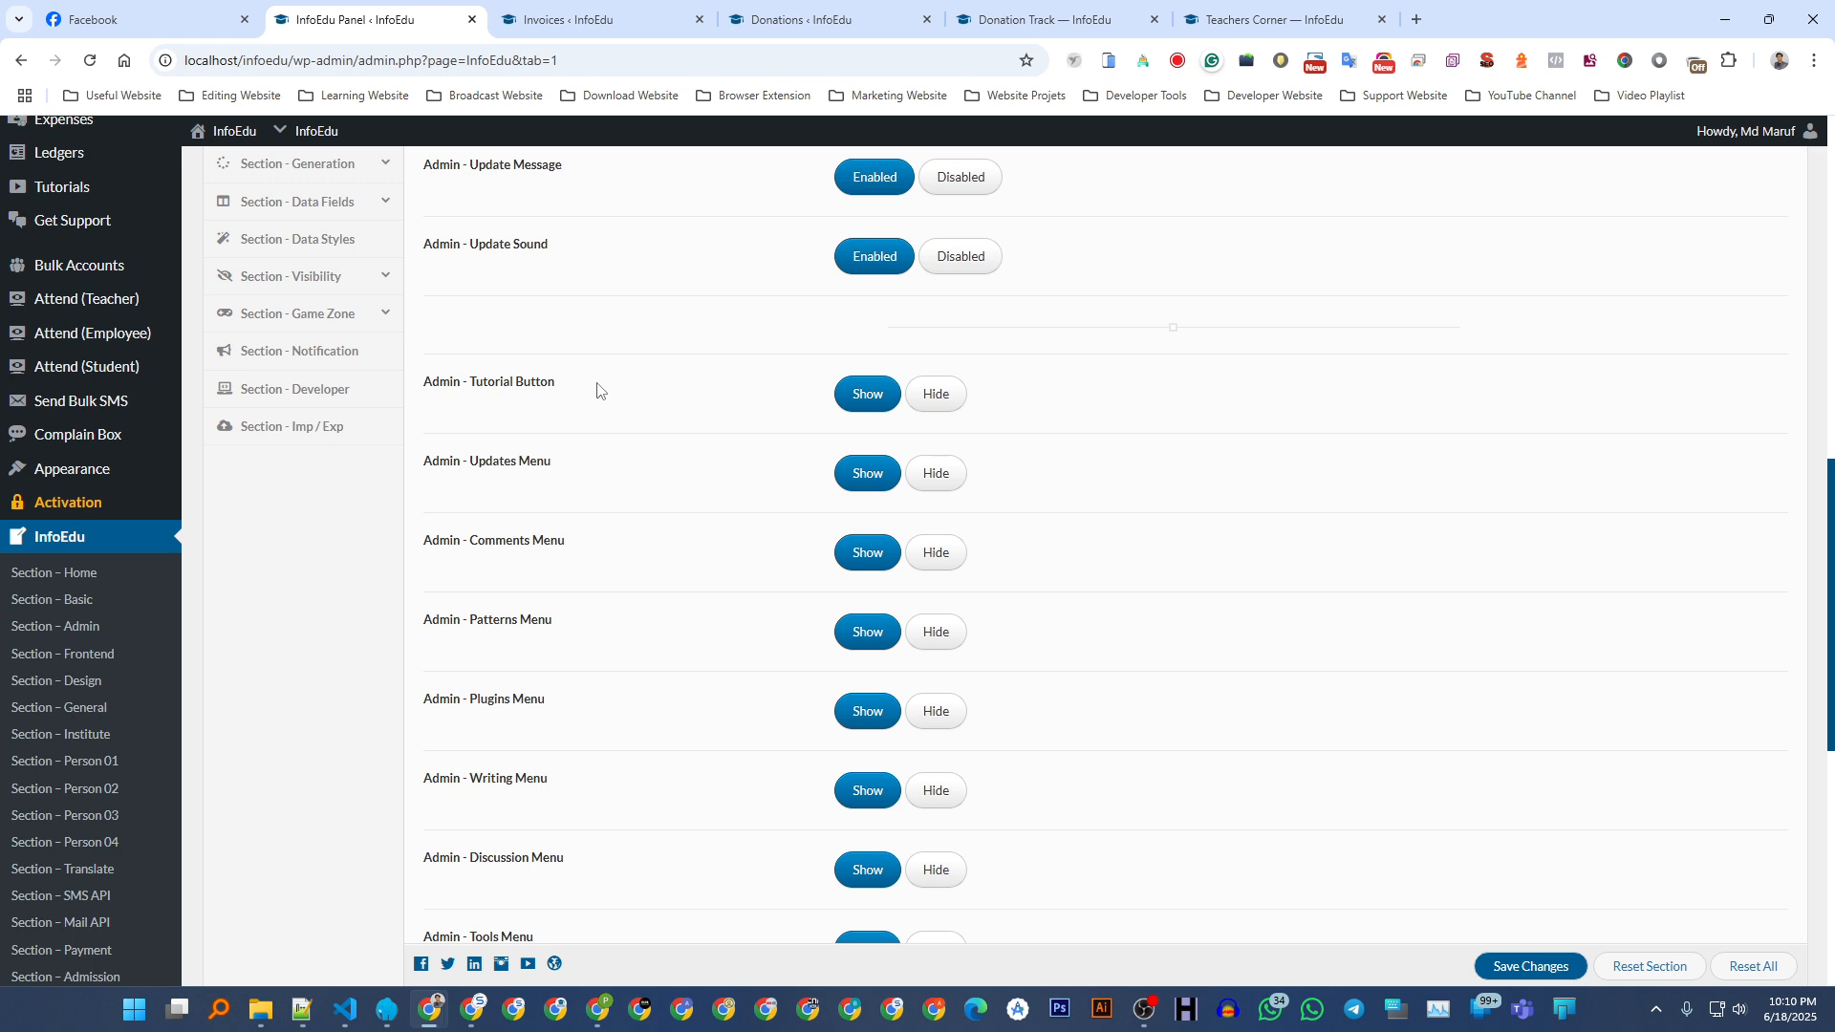
- Set Admin - Tutorial Button to Hide in the InfoEdu Panel and review the menu visibility options from Updates Menu to Tools Menu
click(934, 399)
drag(884, 395, 872, 395)
scroll(577, 475, up, 15)
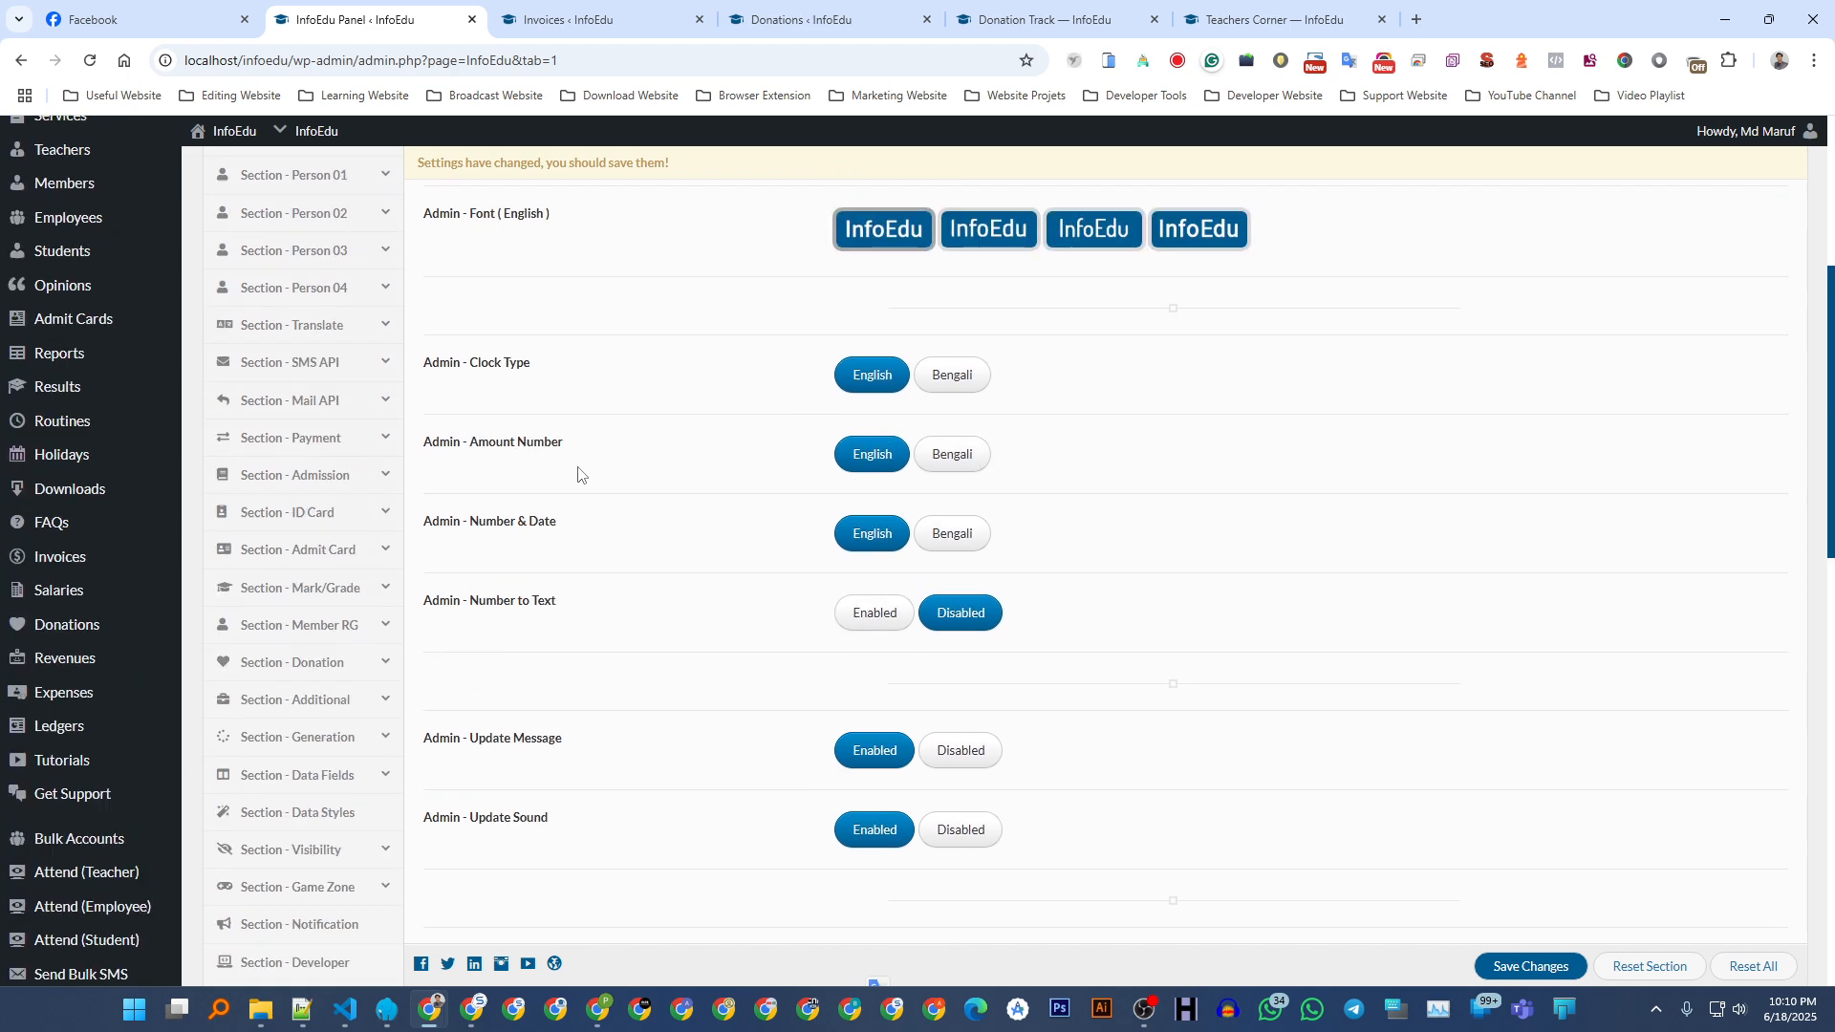
mouse_move(225, 131)
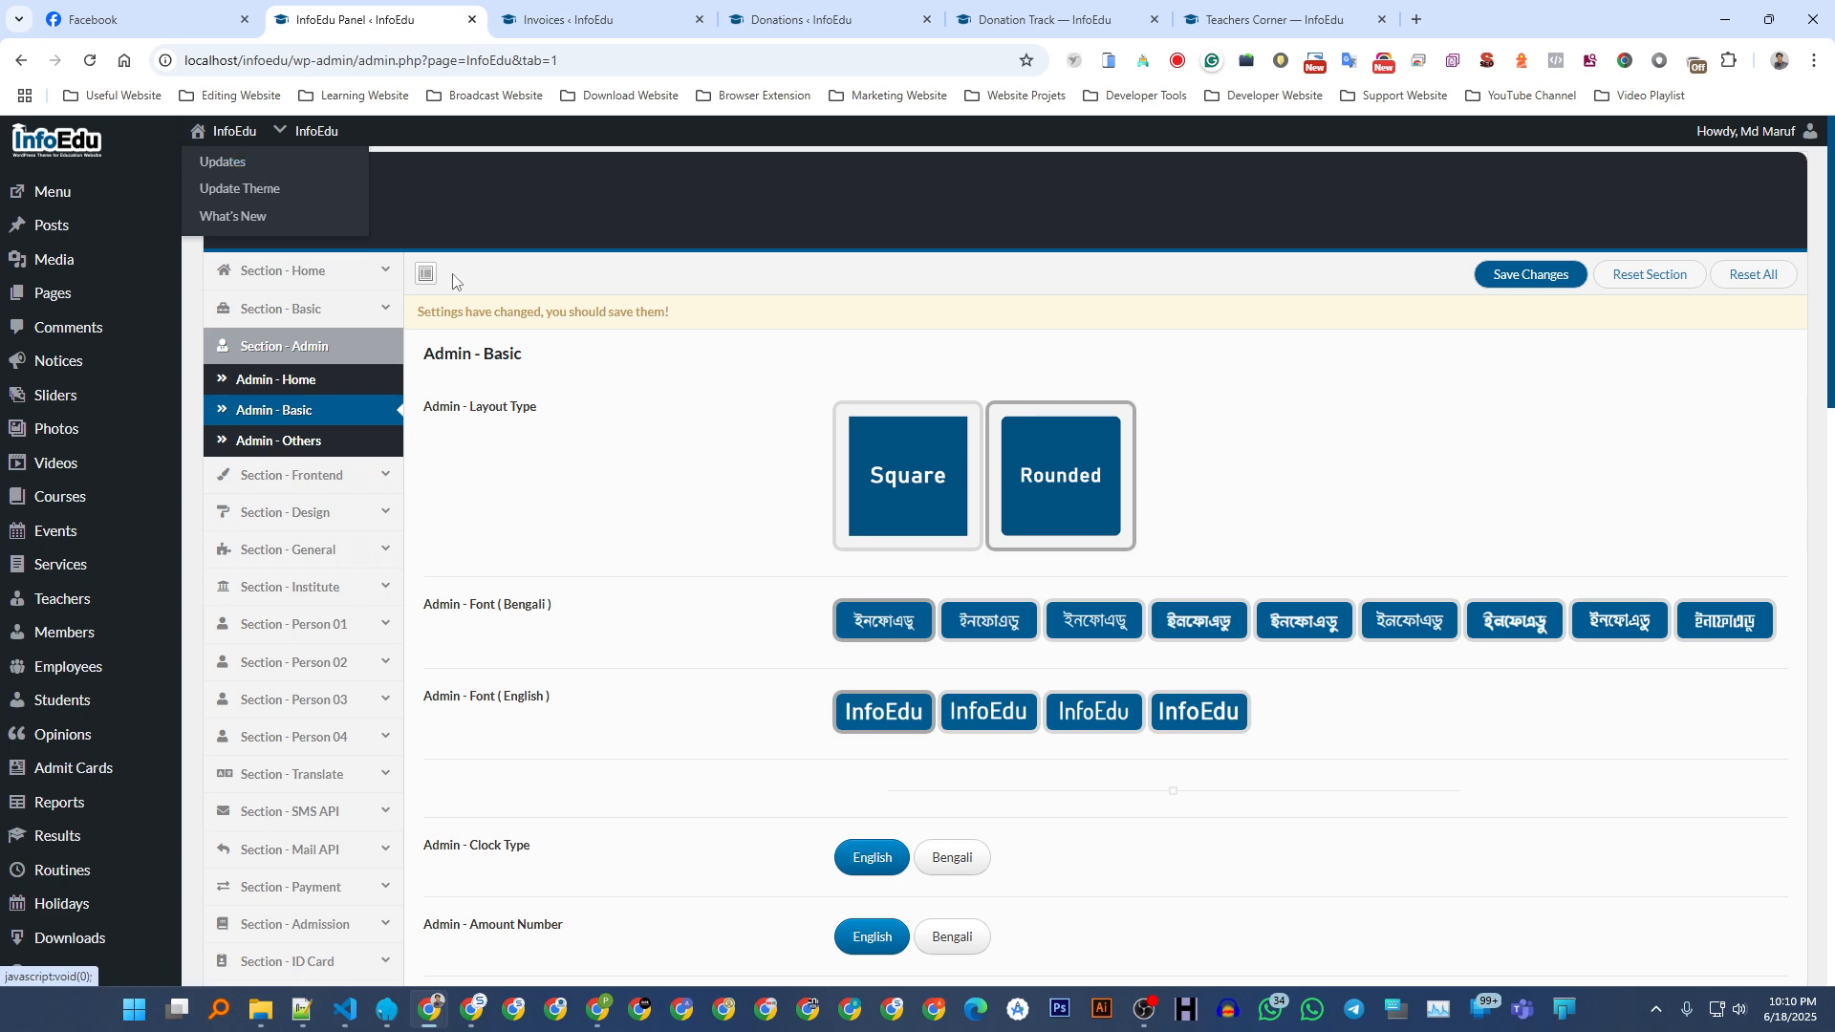
scroll(475, 329, down, 5)
scroll(475, 329, down, 7)
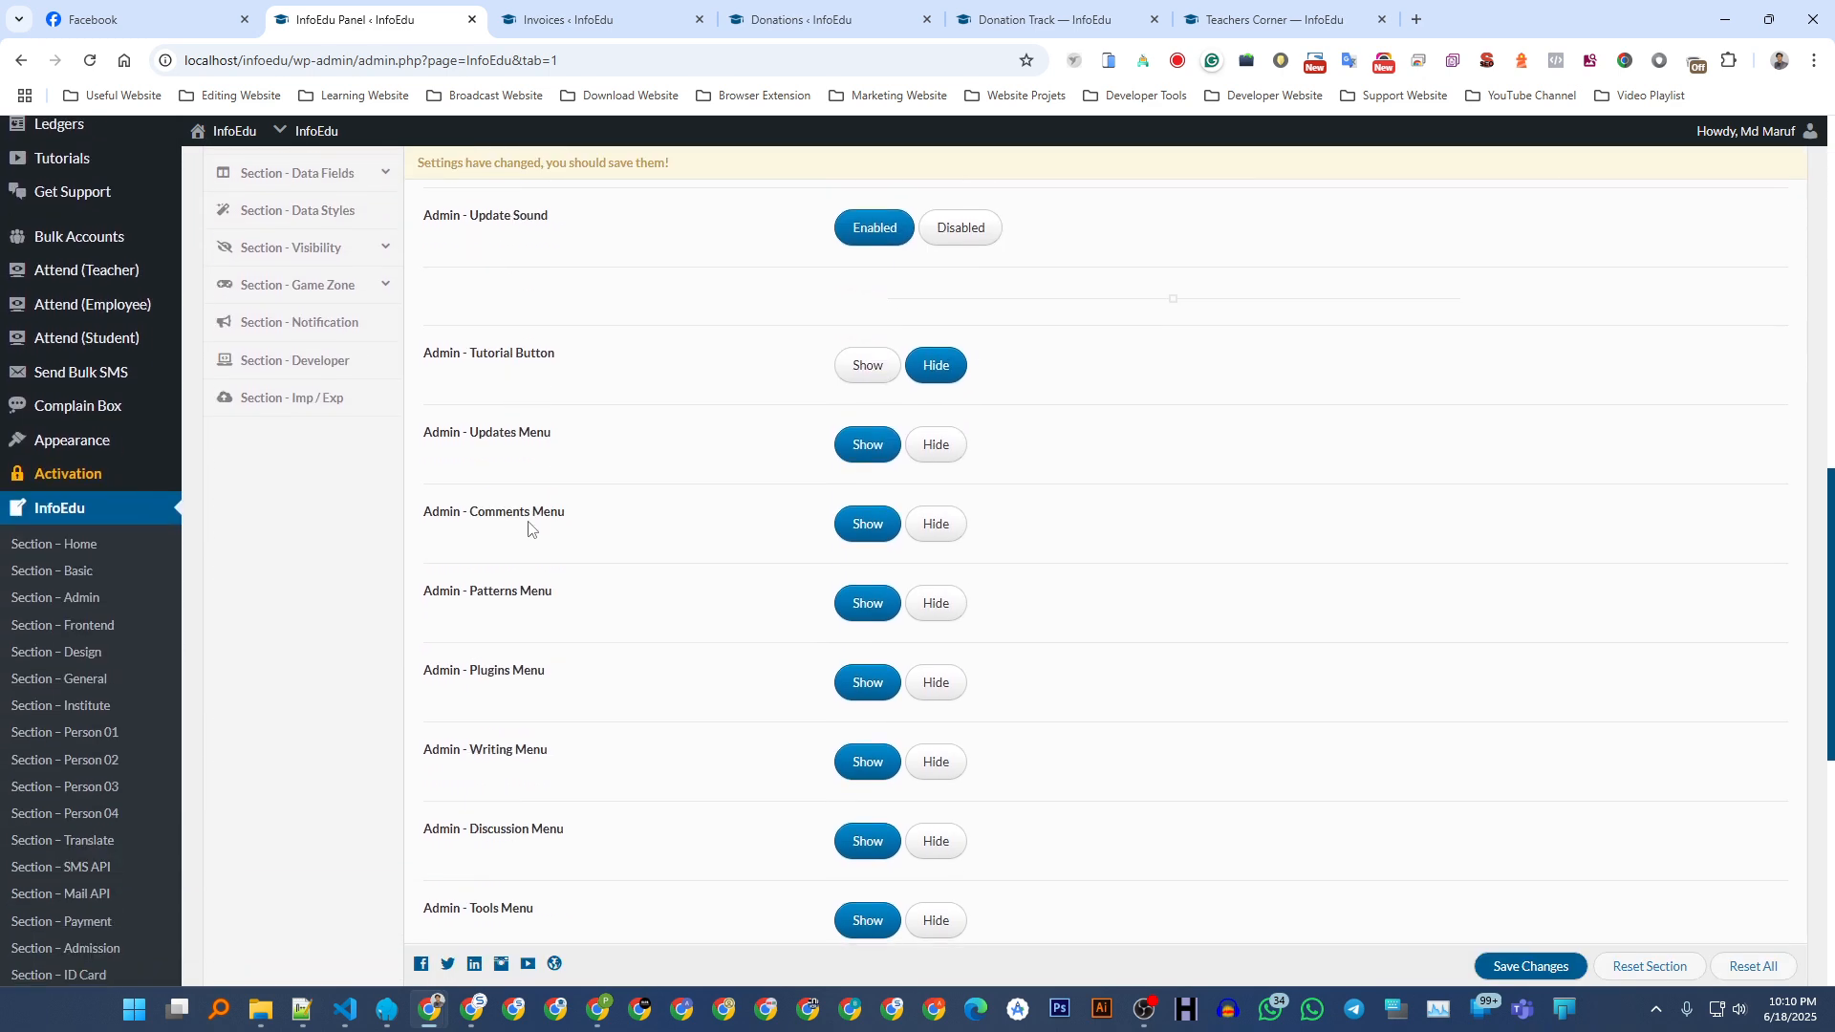
scroll(615, 530, down, 1)
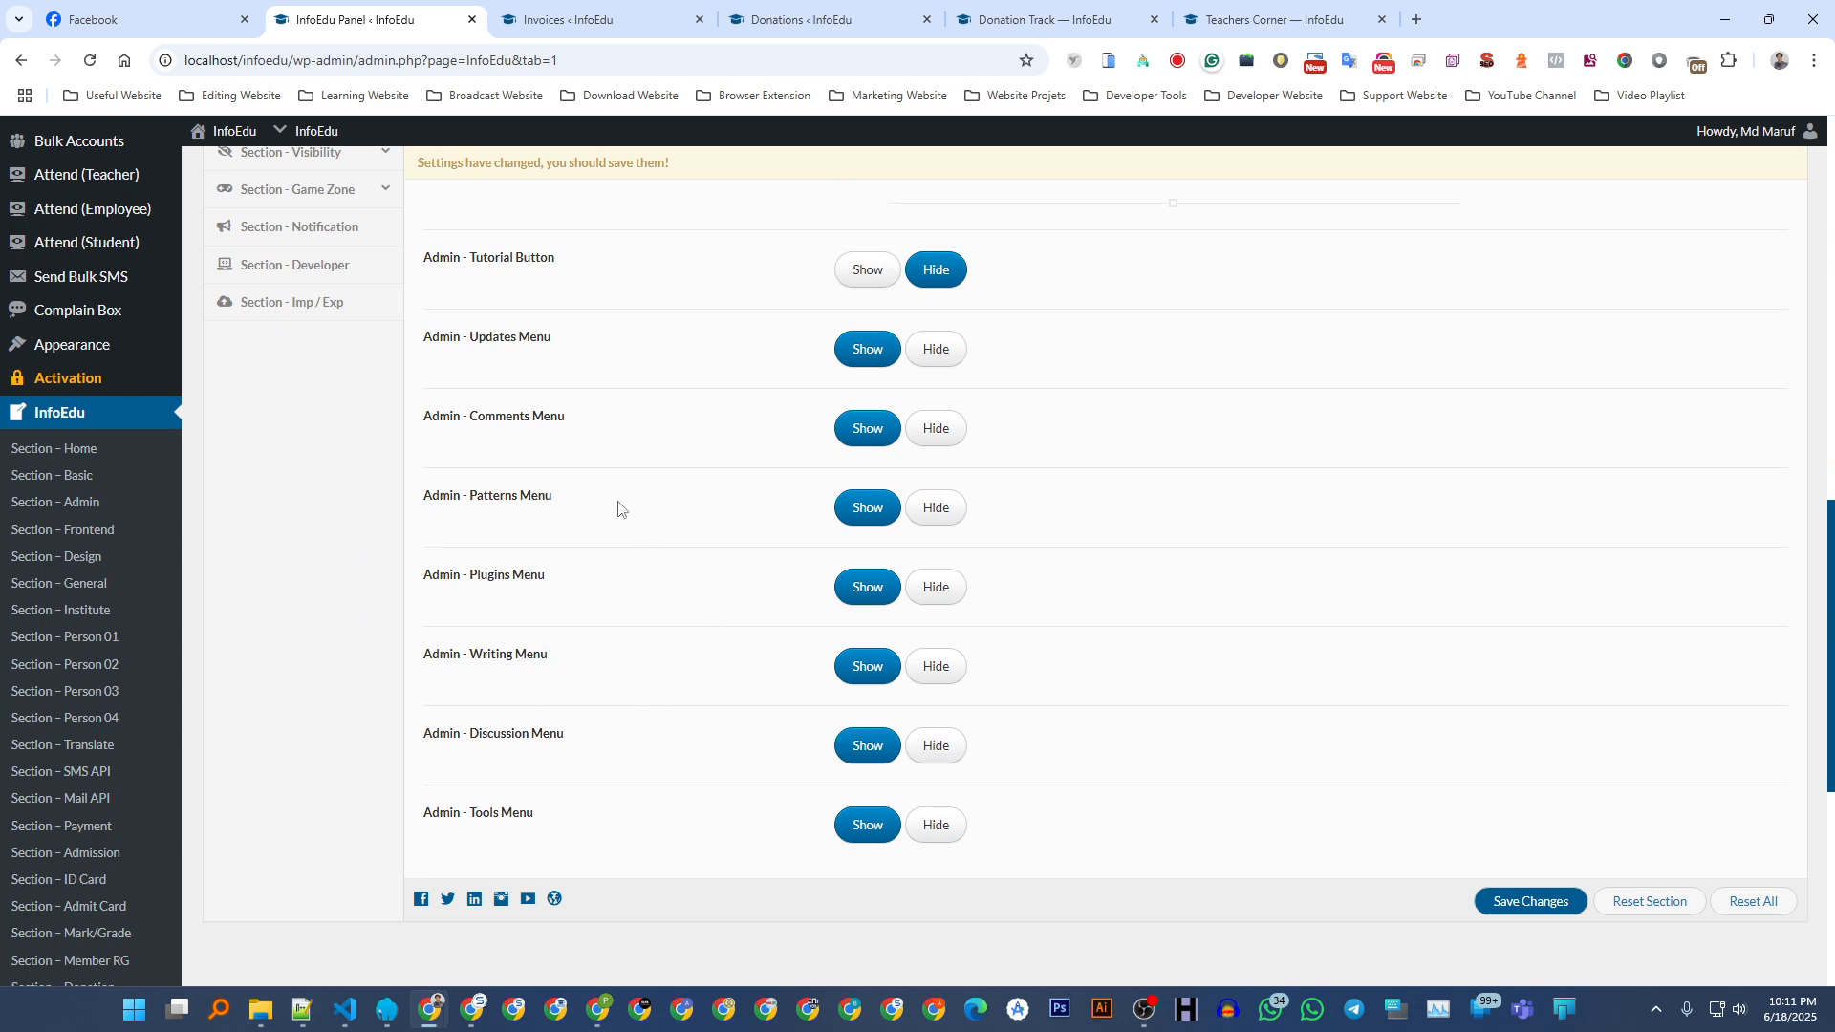
scroll(585, 577, up, 4)
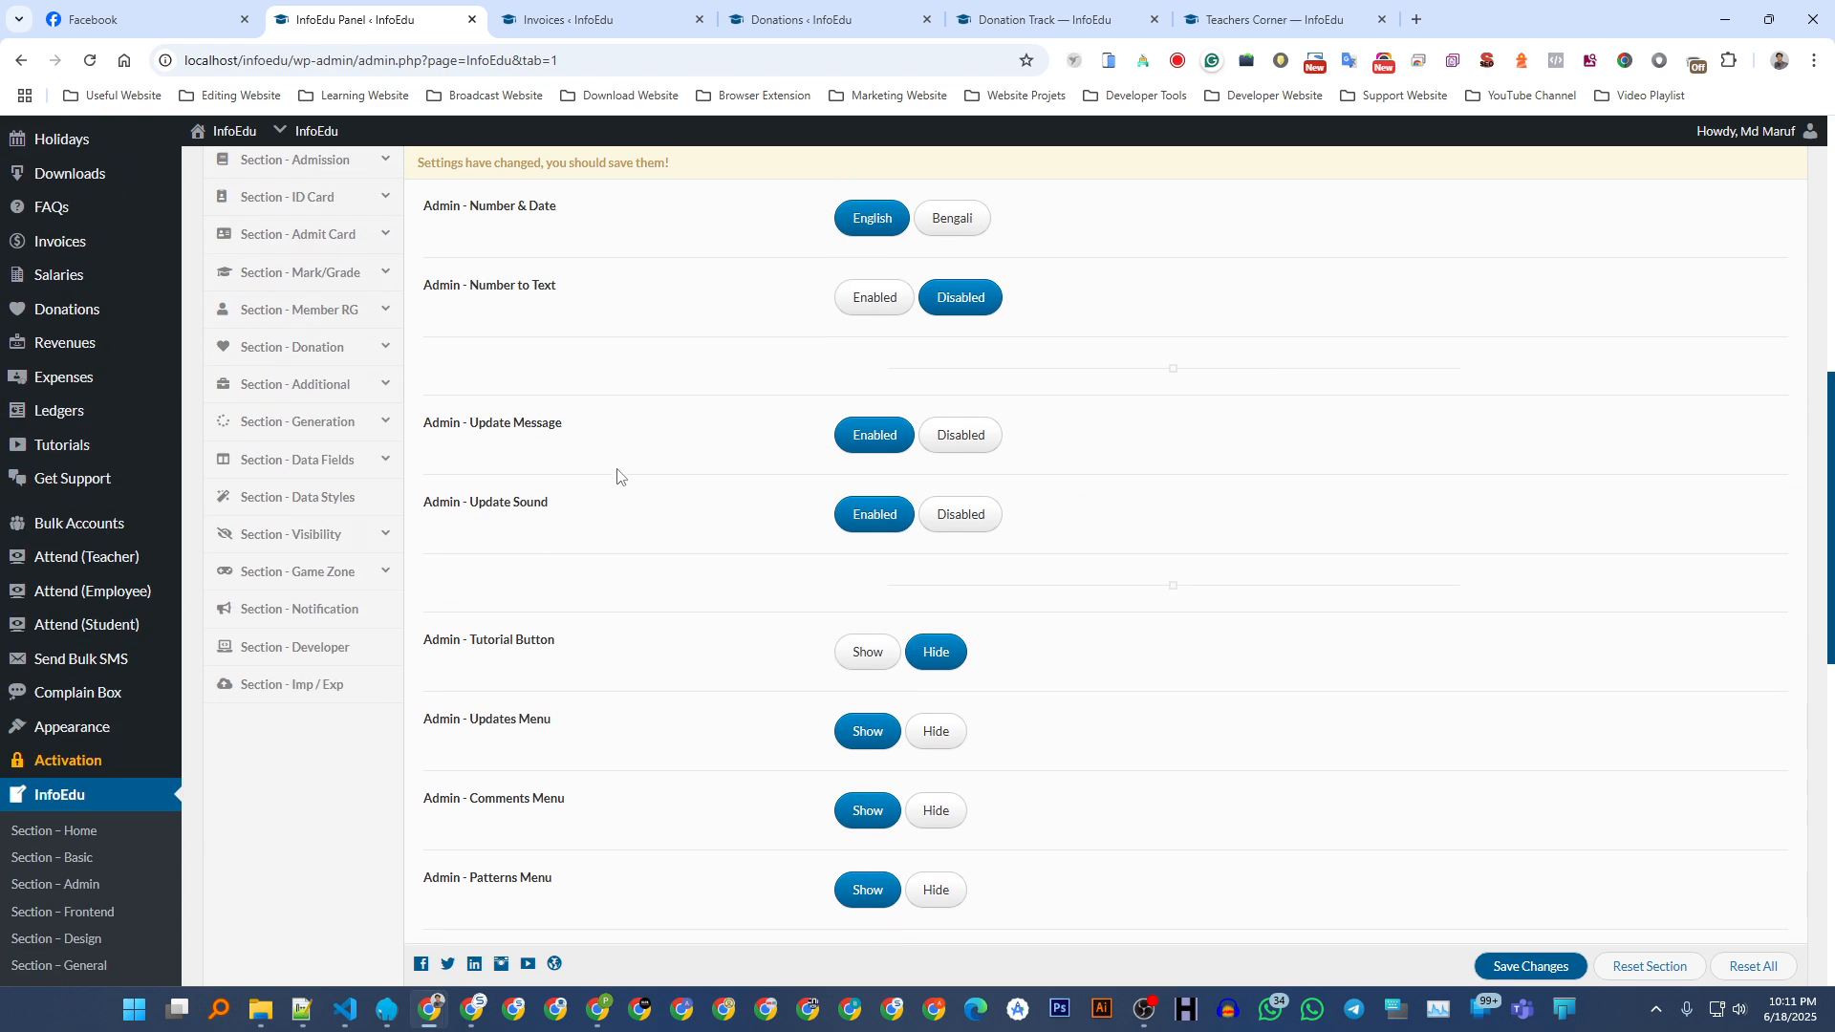
- Set Admin - Tutorial Button back to Show and save the changes
click(846, 663)
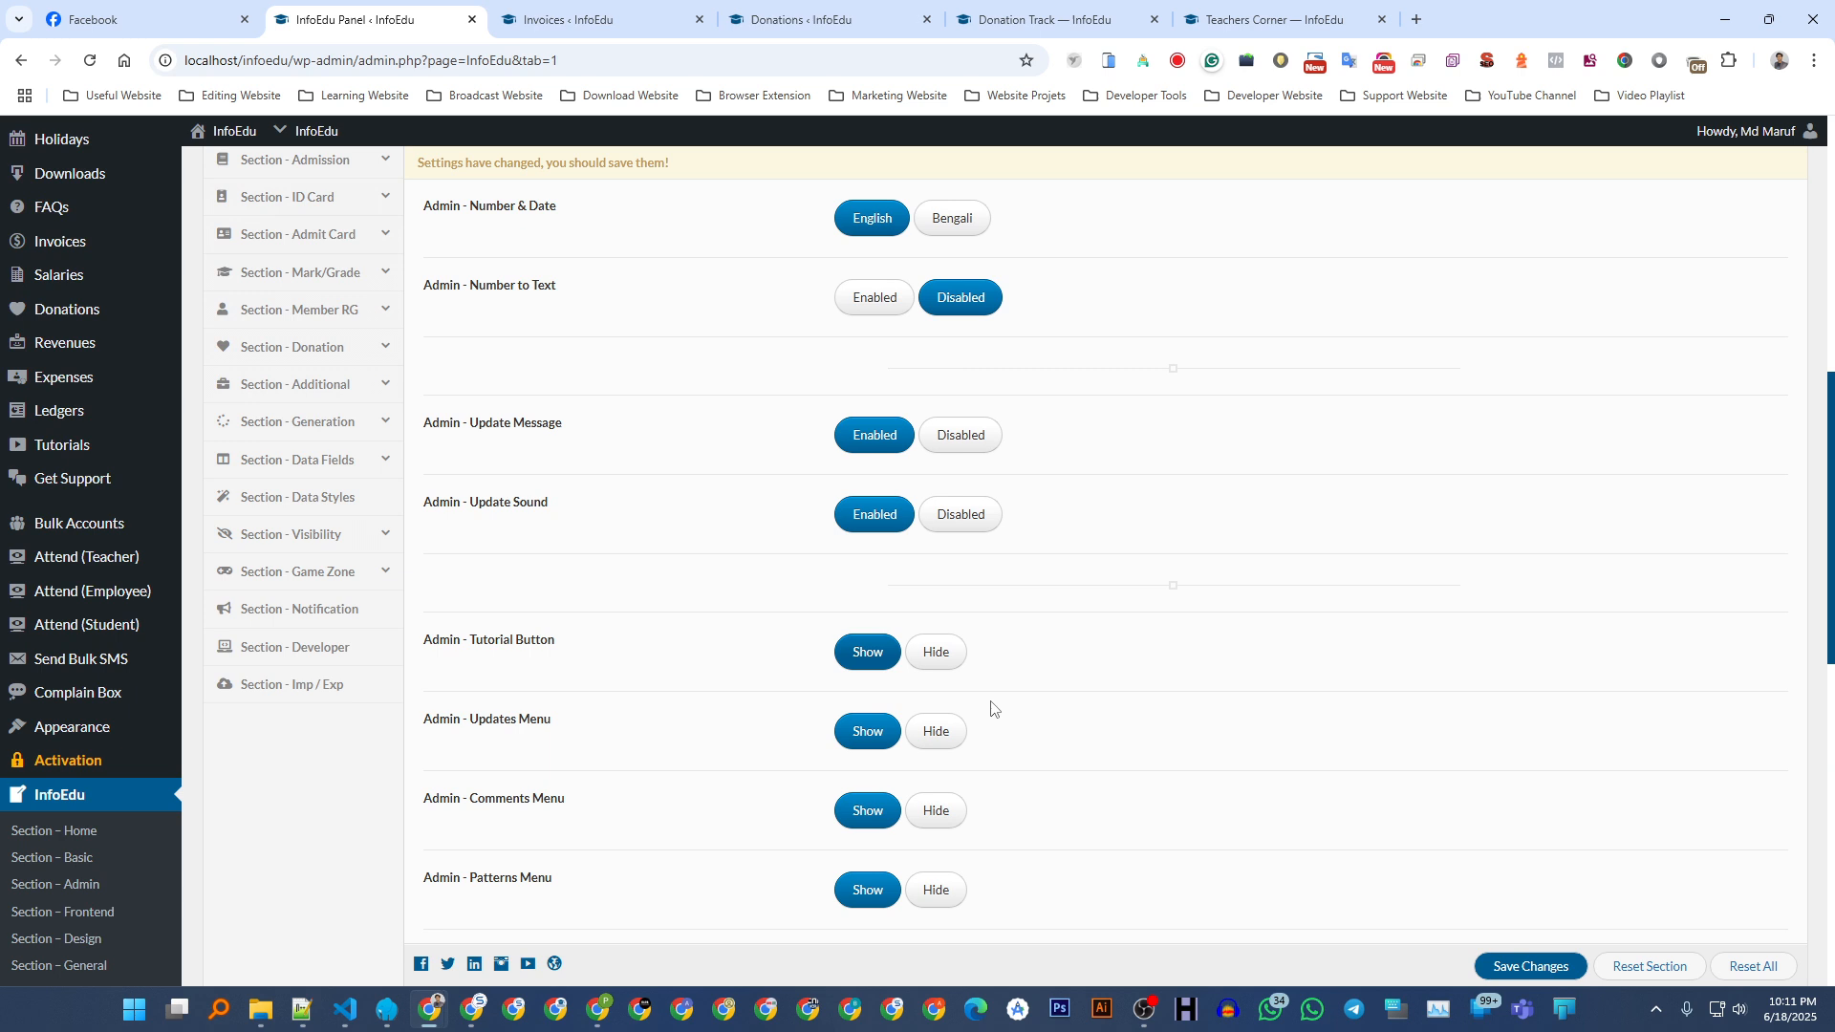
click(1532, 973)
- Review the Admin - Update Sound and Update Message settings, switching Update Message to Disabled and back to Enabled
scroll(631, 450, up, 1)
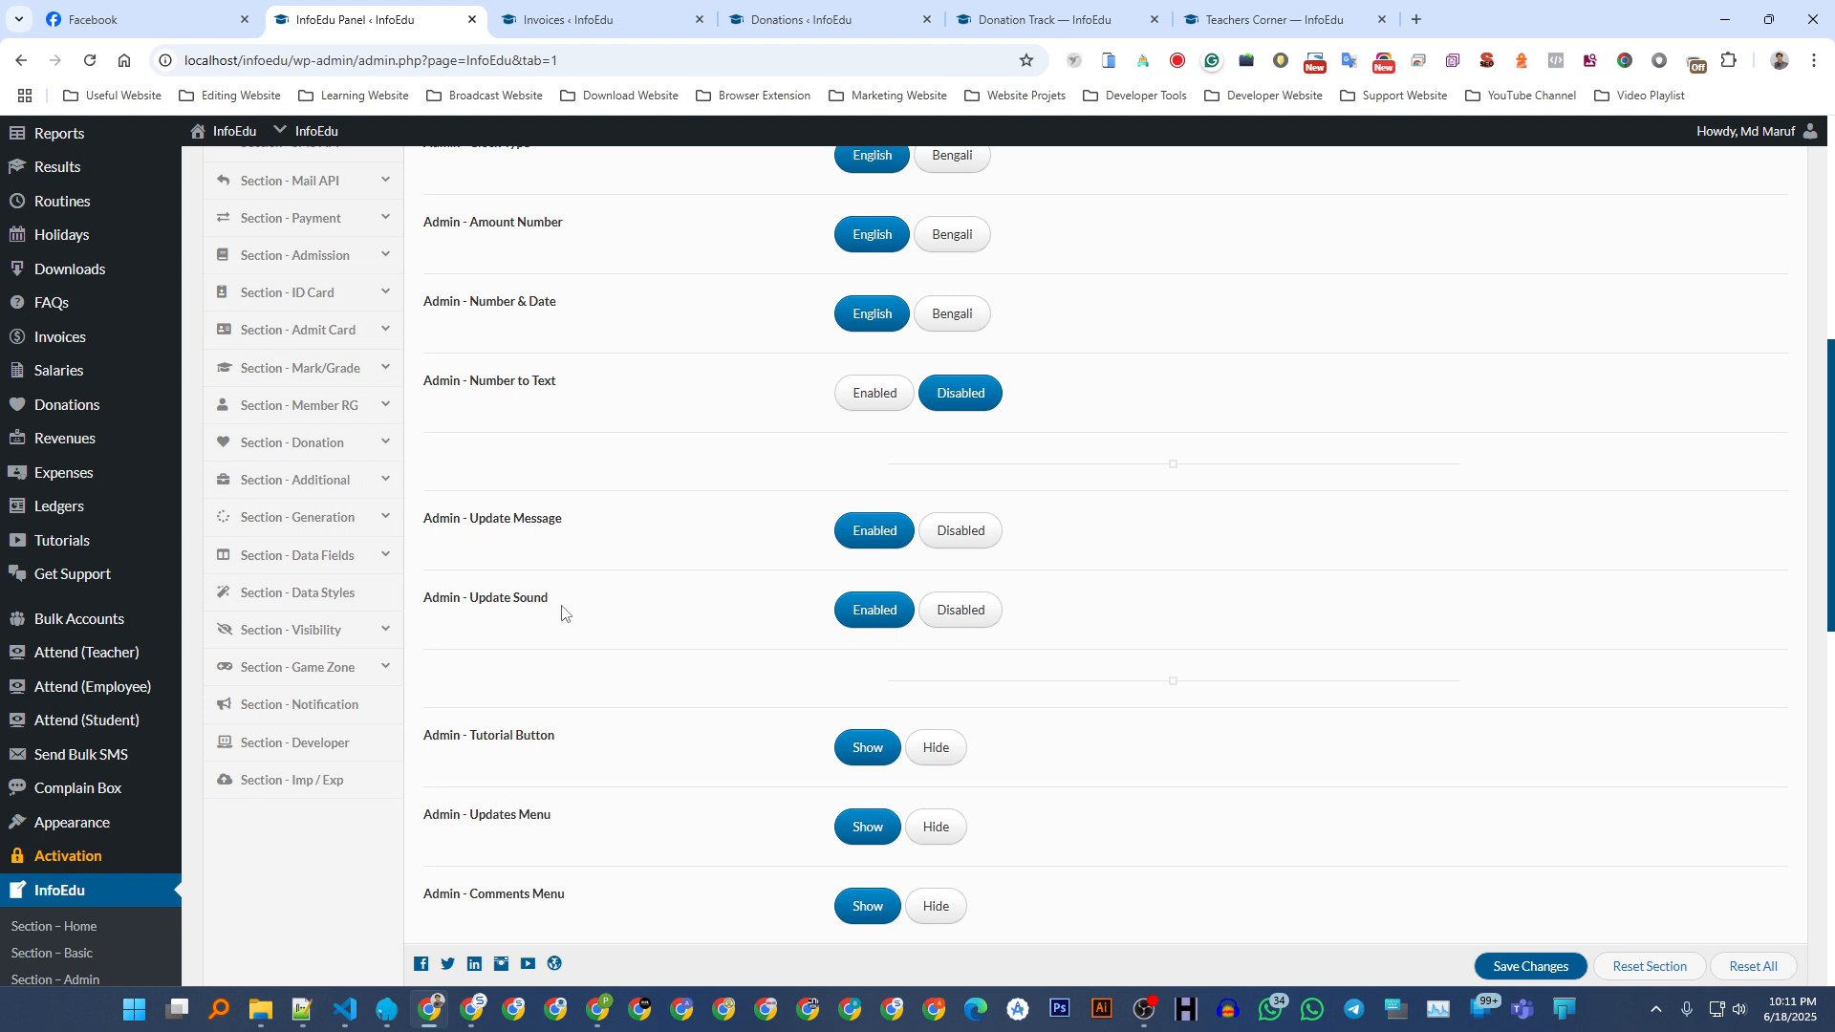
drag(560, 603, 471, 600)
click(585, 534)
drag(471, 520, 573, 526)
click(573, 529)
click(925, 537)
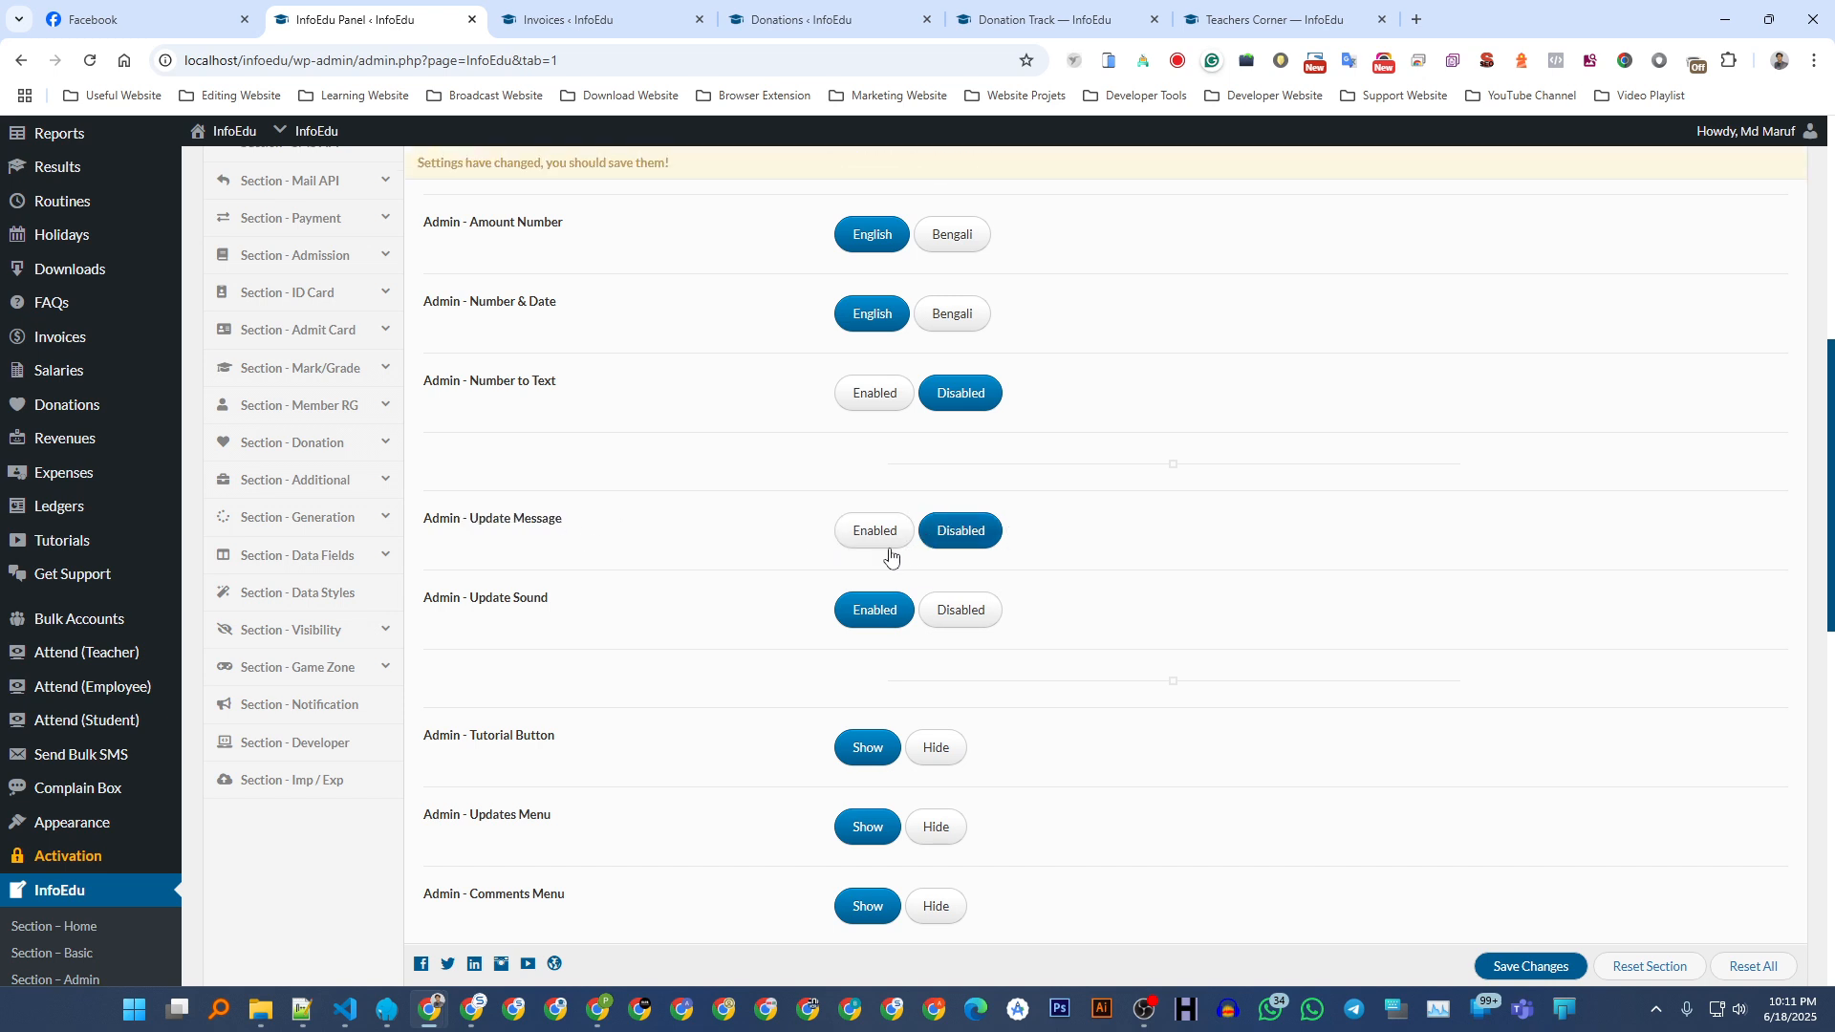
click(881, 543)
scroll(593, 512, up, 4)
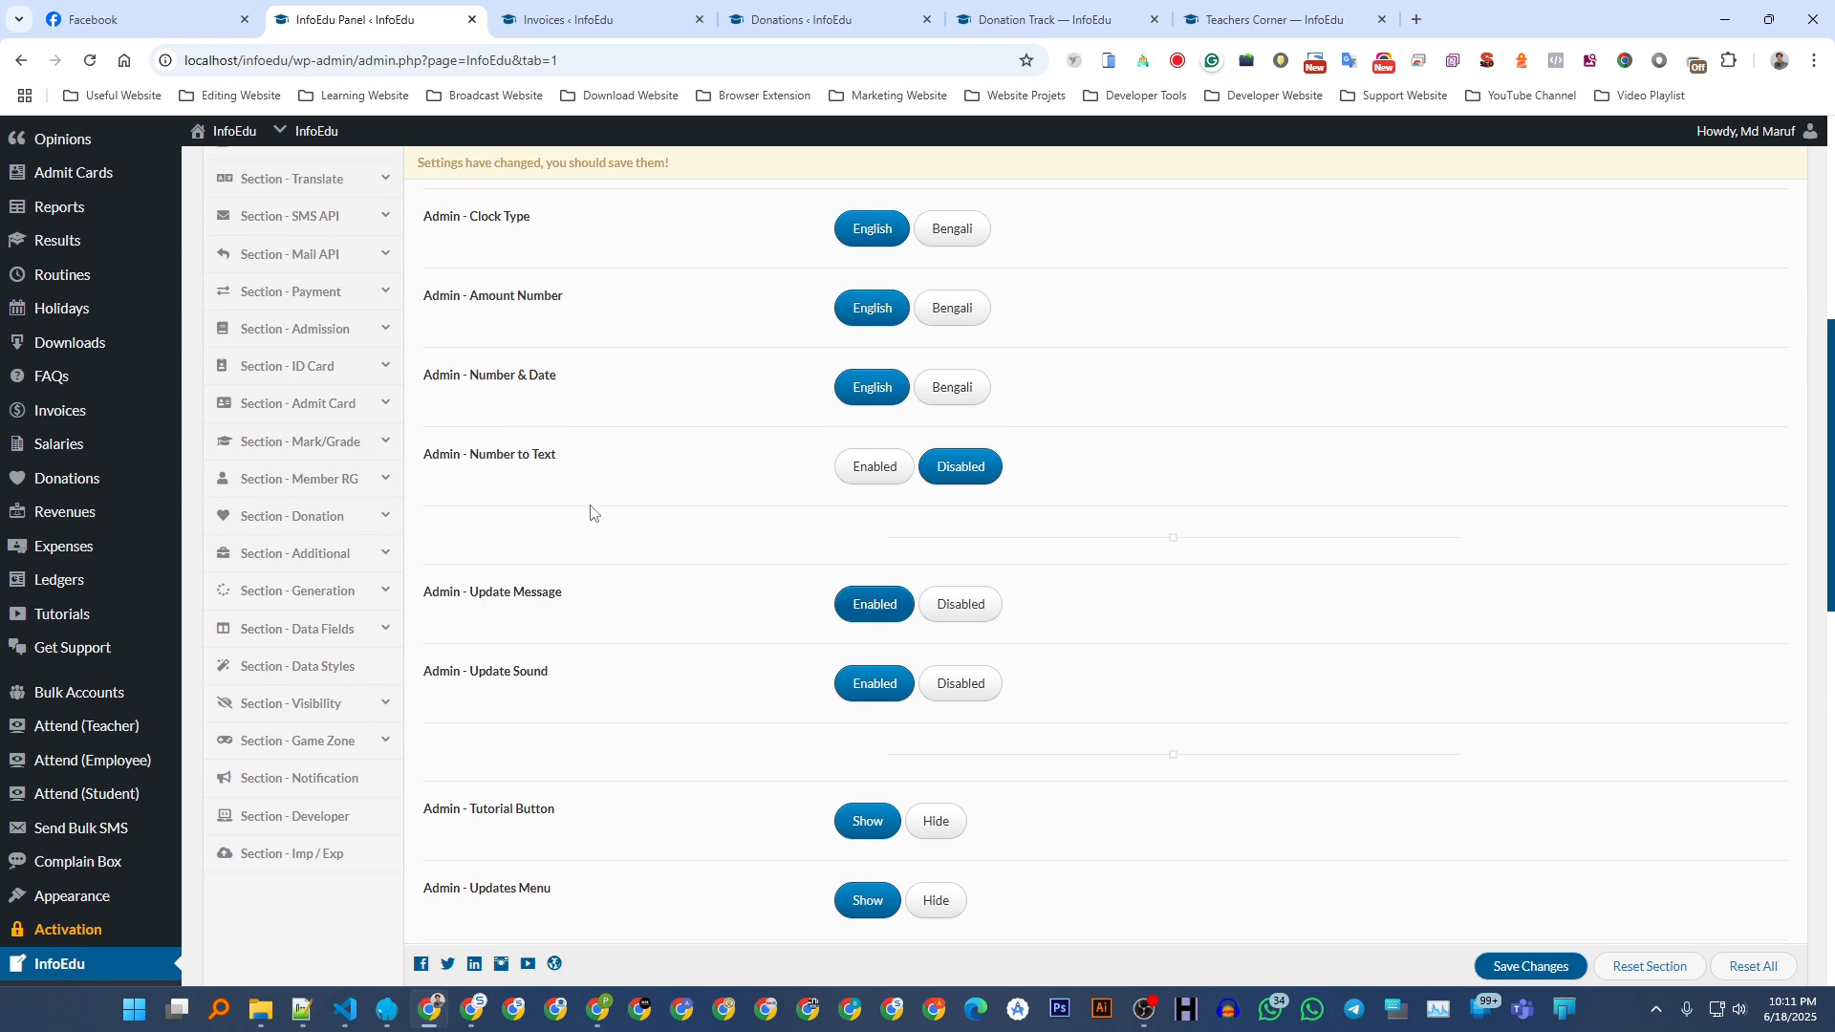
- Open the Ledger Management page in place of the Invoices list
scroll(588, 509, down, 1)
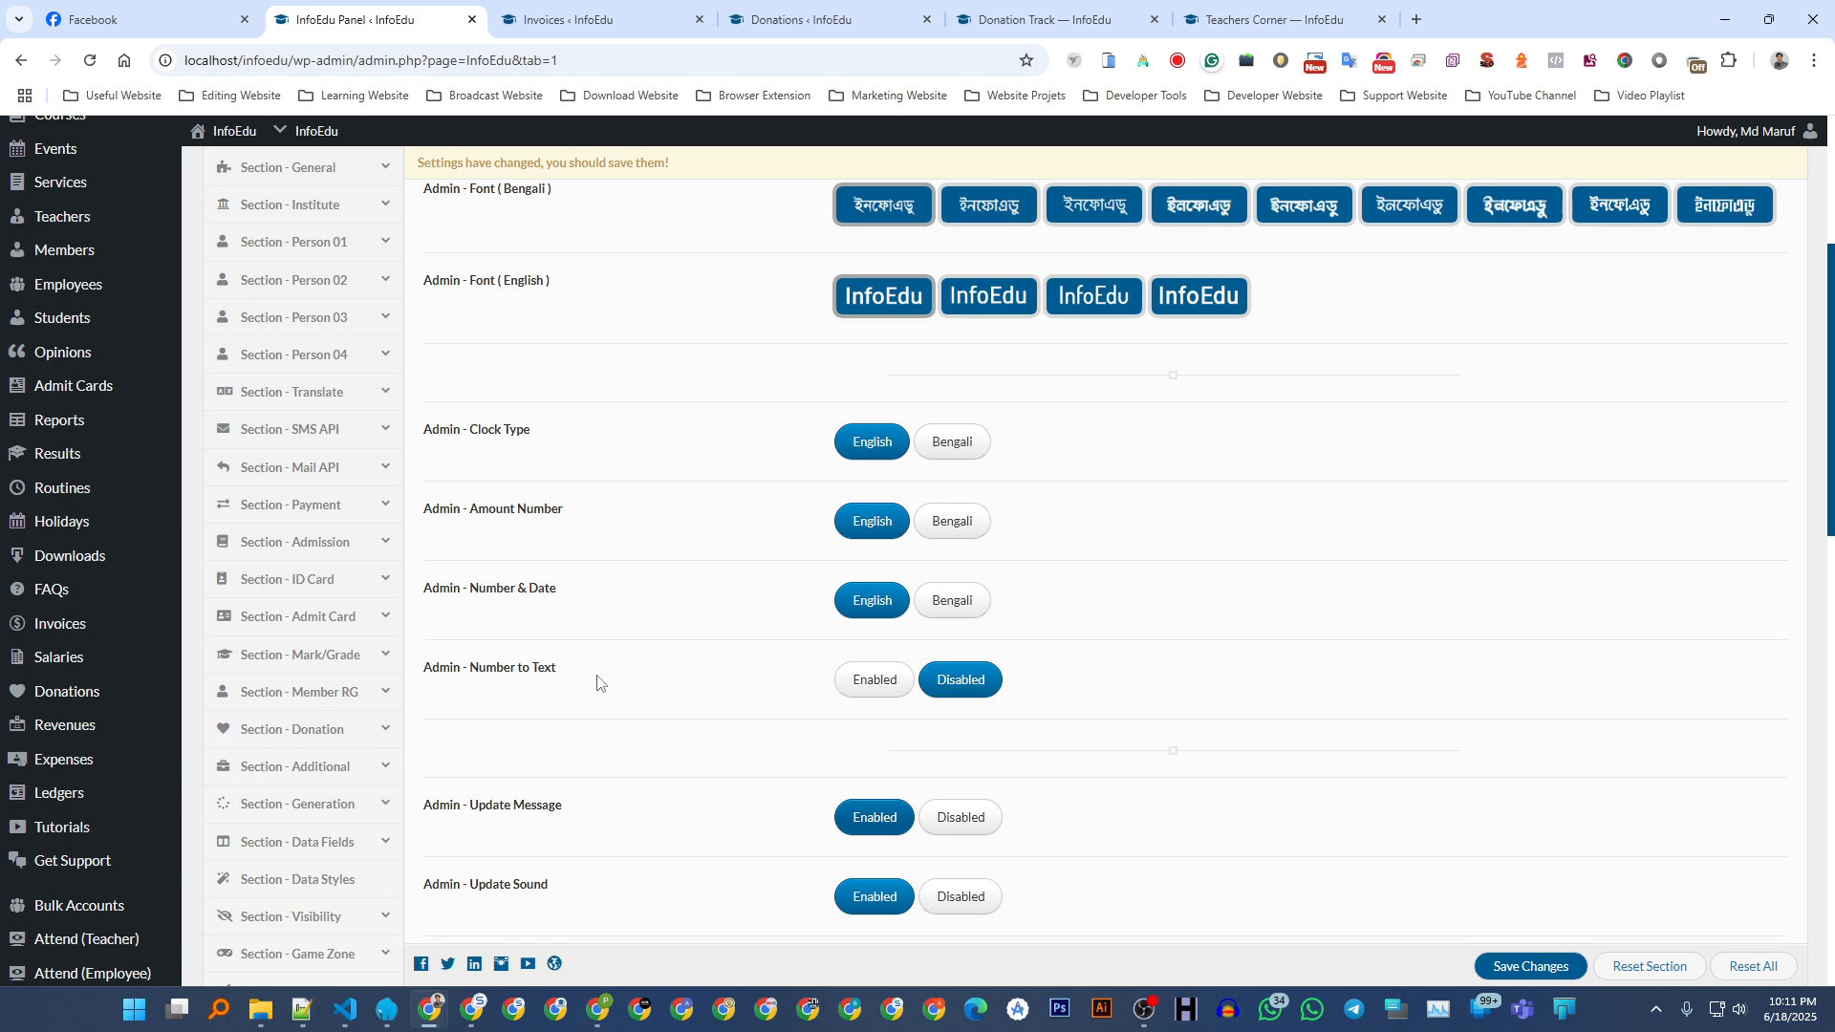
click(585, 17)
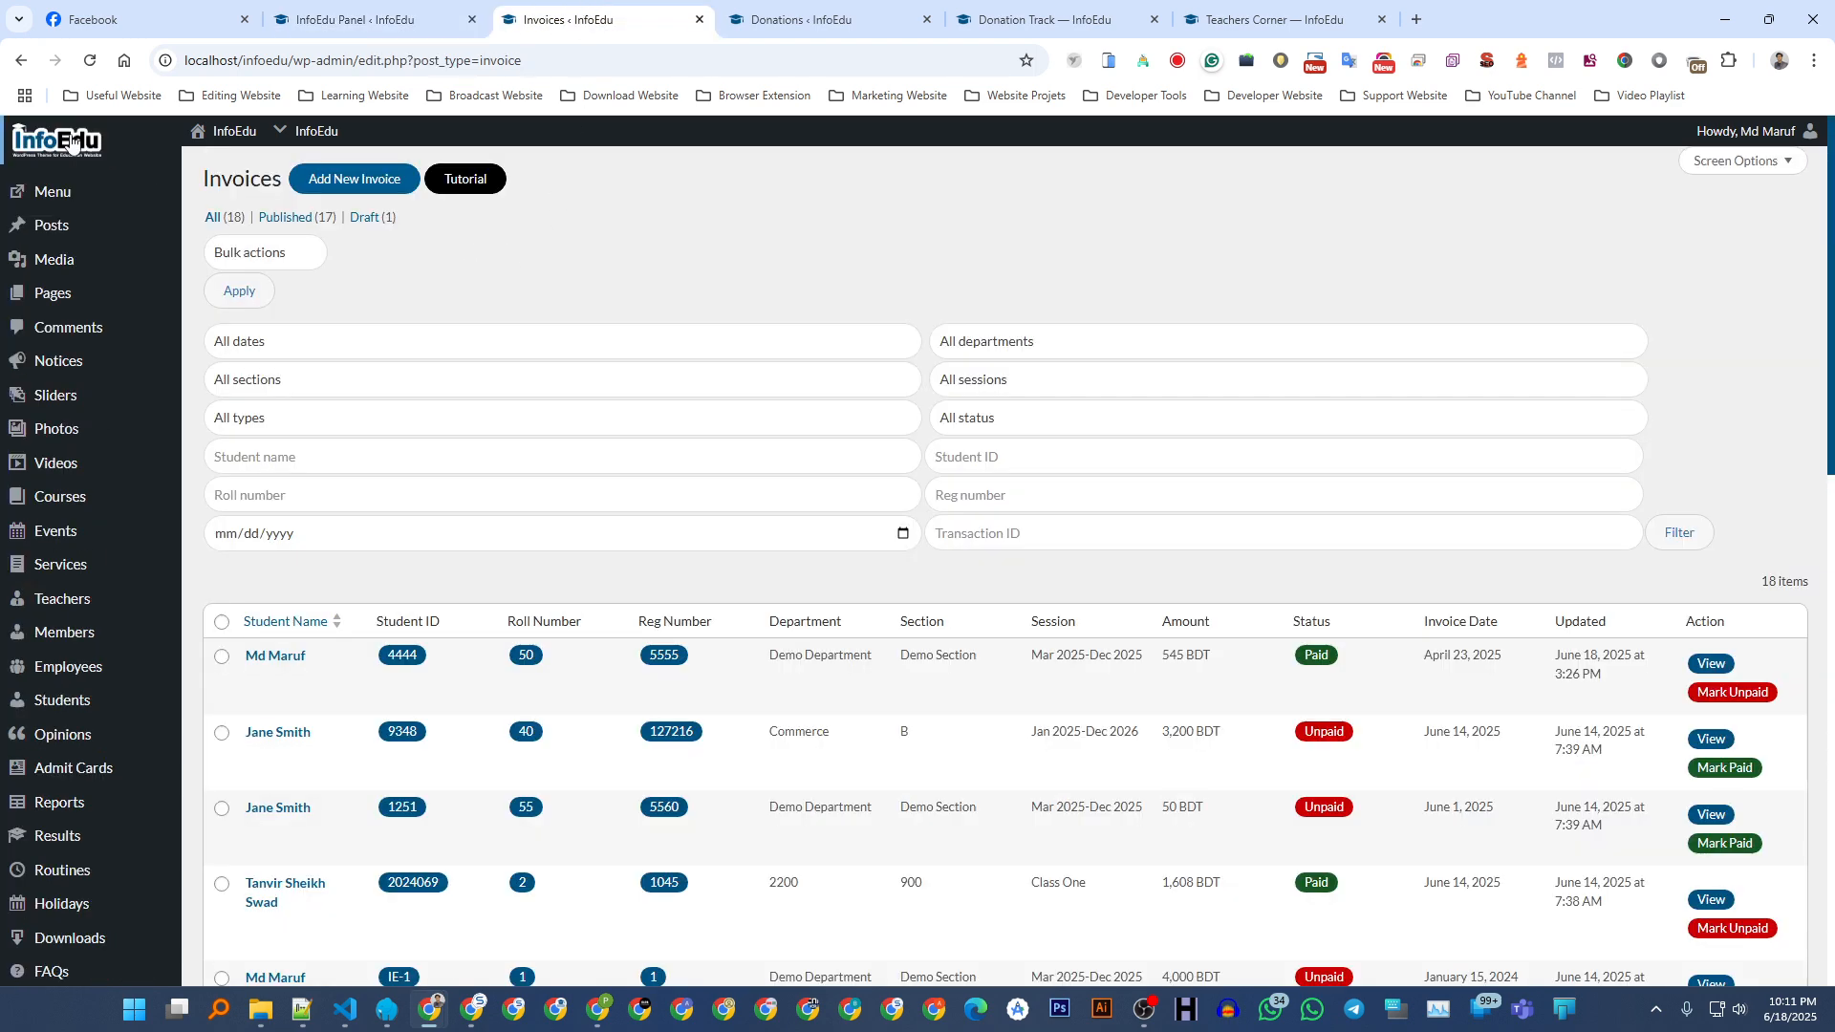
scroll(101, 306, down, 10)
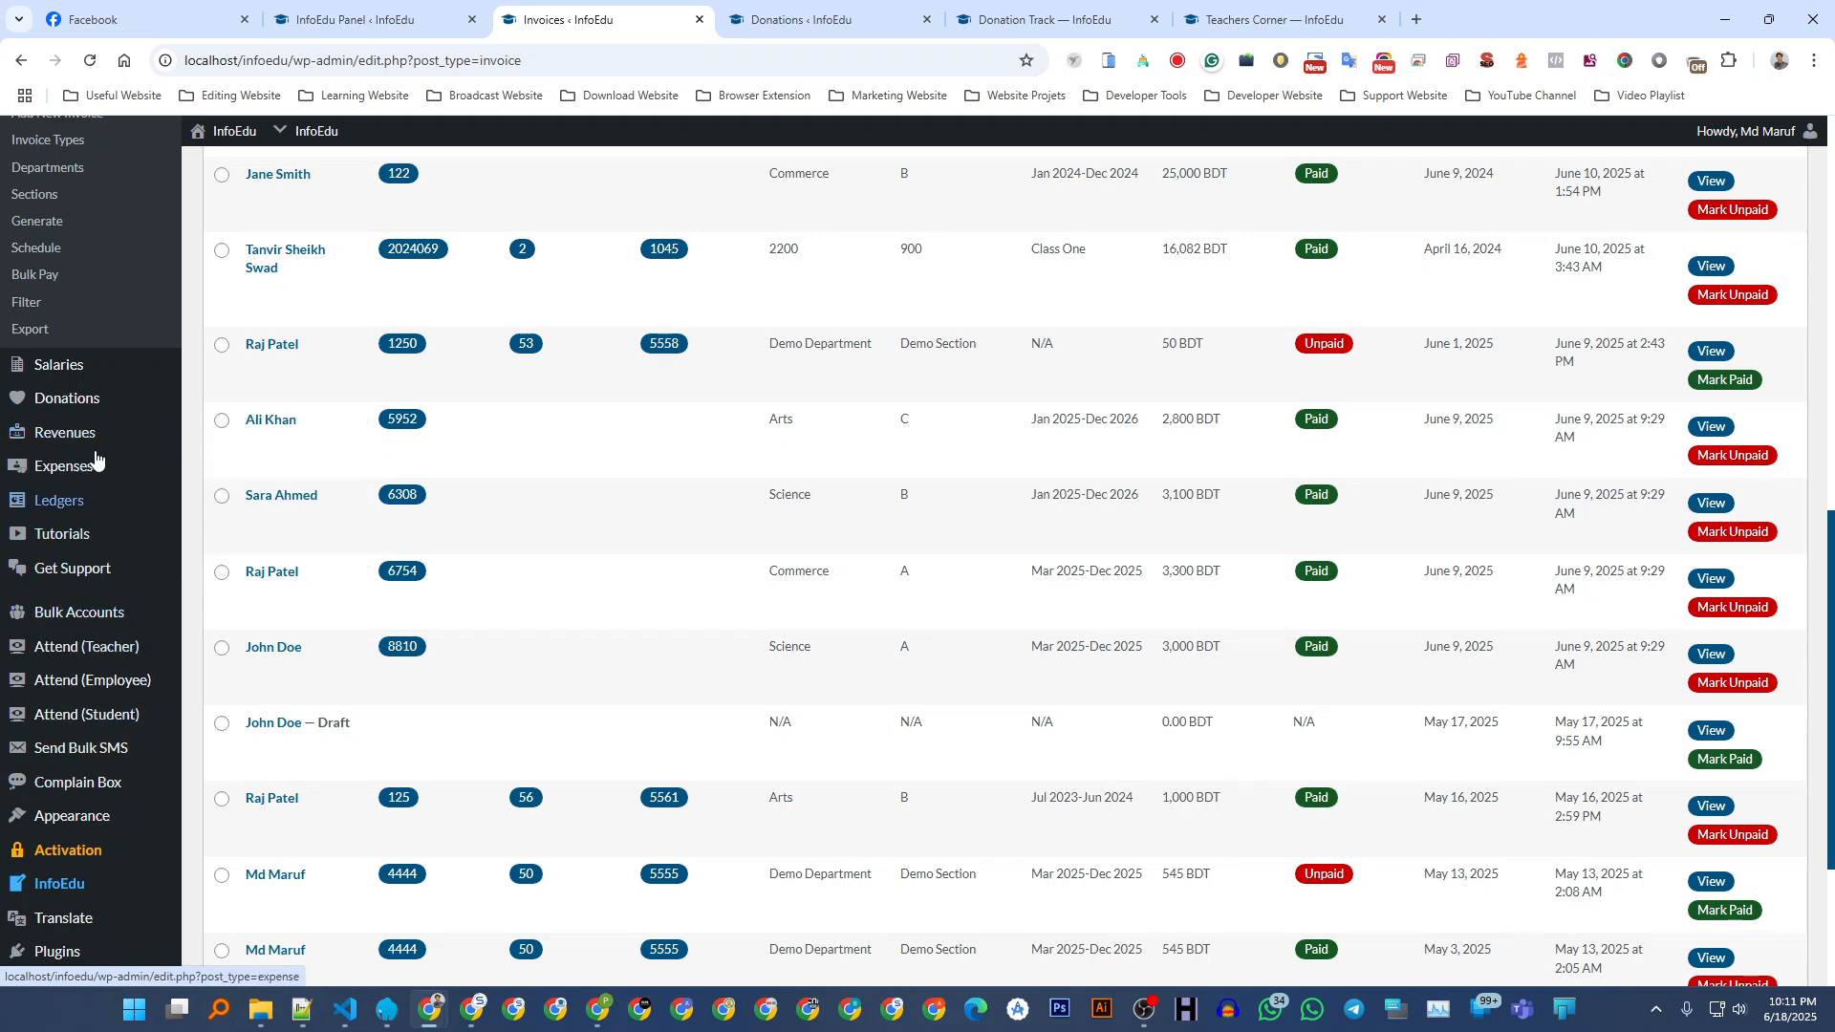
click(60, 500)
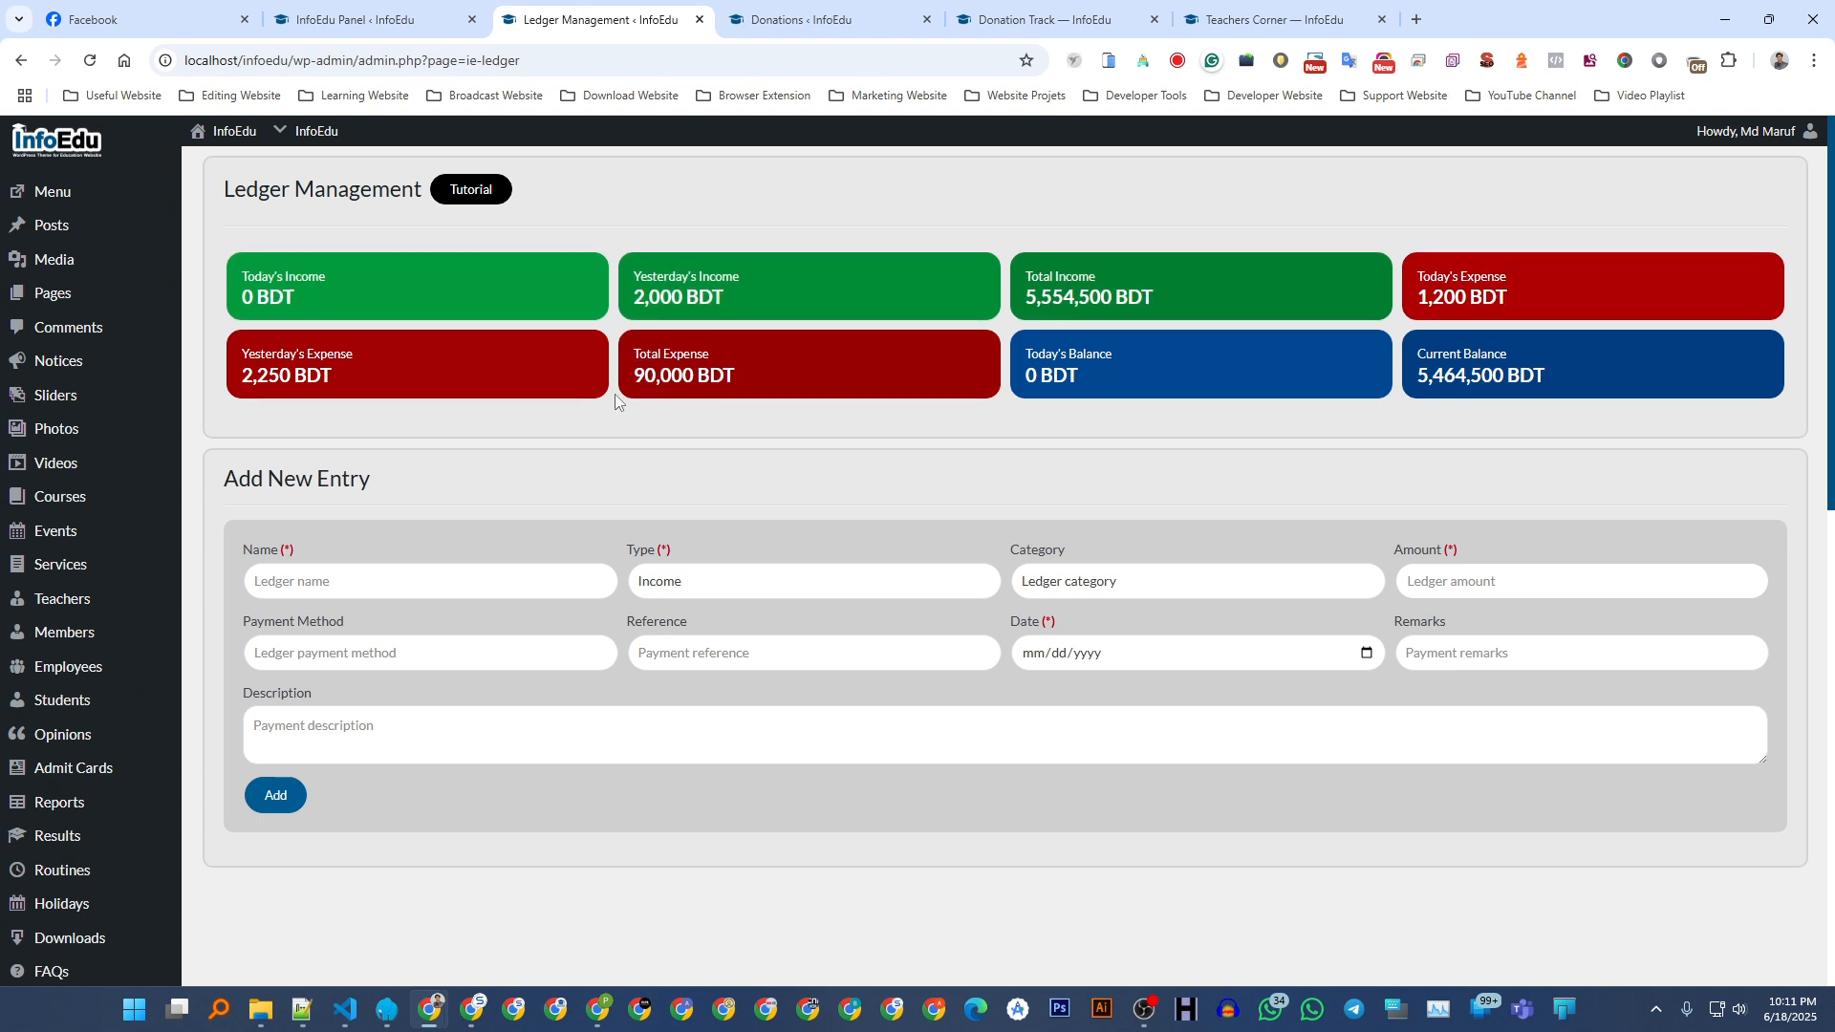
- Set Admin - Number to Text to Enabled in the InfoEdu Panel and save the changes
mouse_move(390, 8)
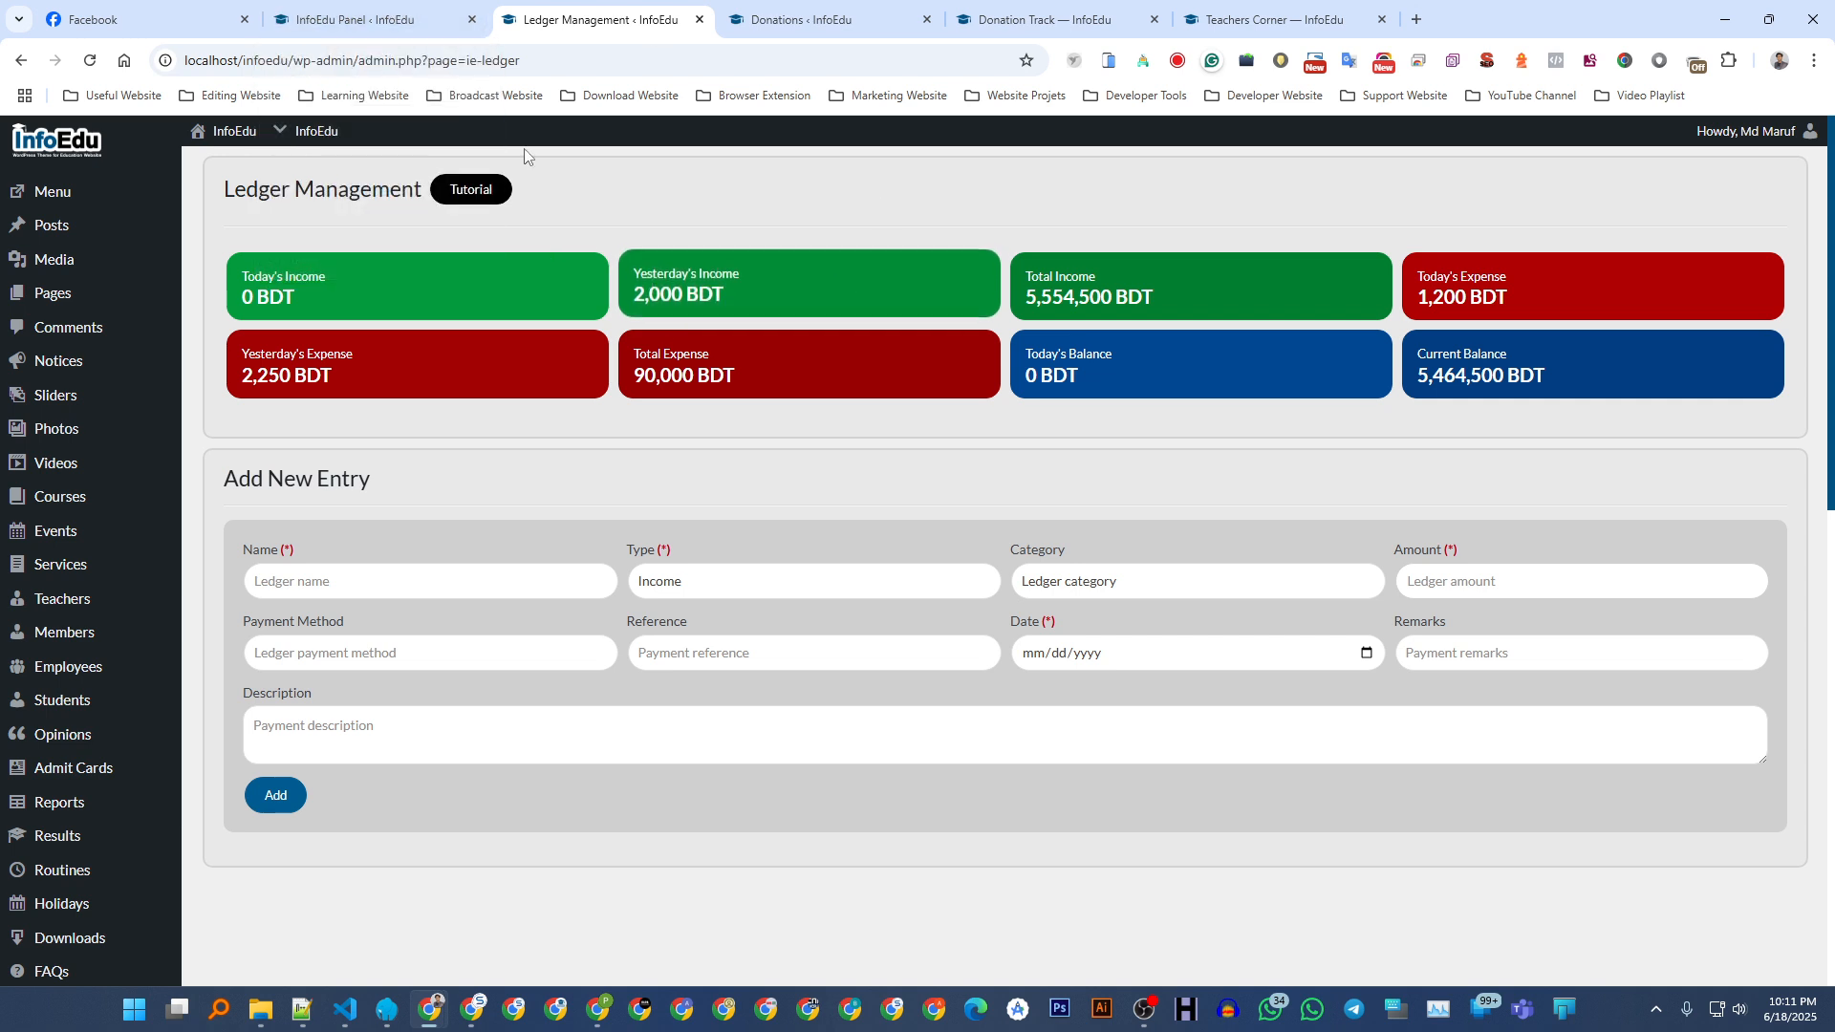
click(427, 17)
click(873, 683)
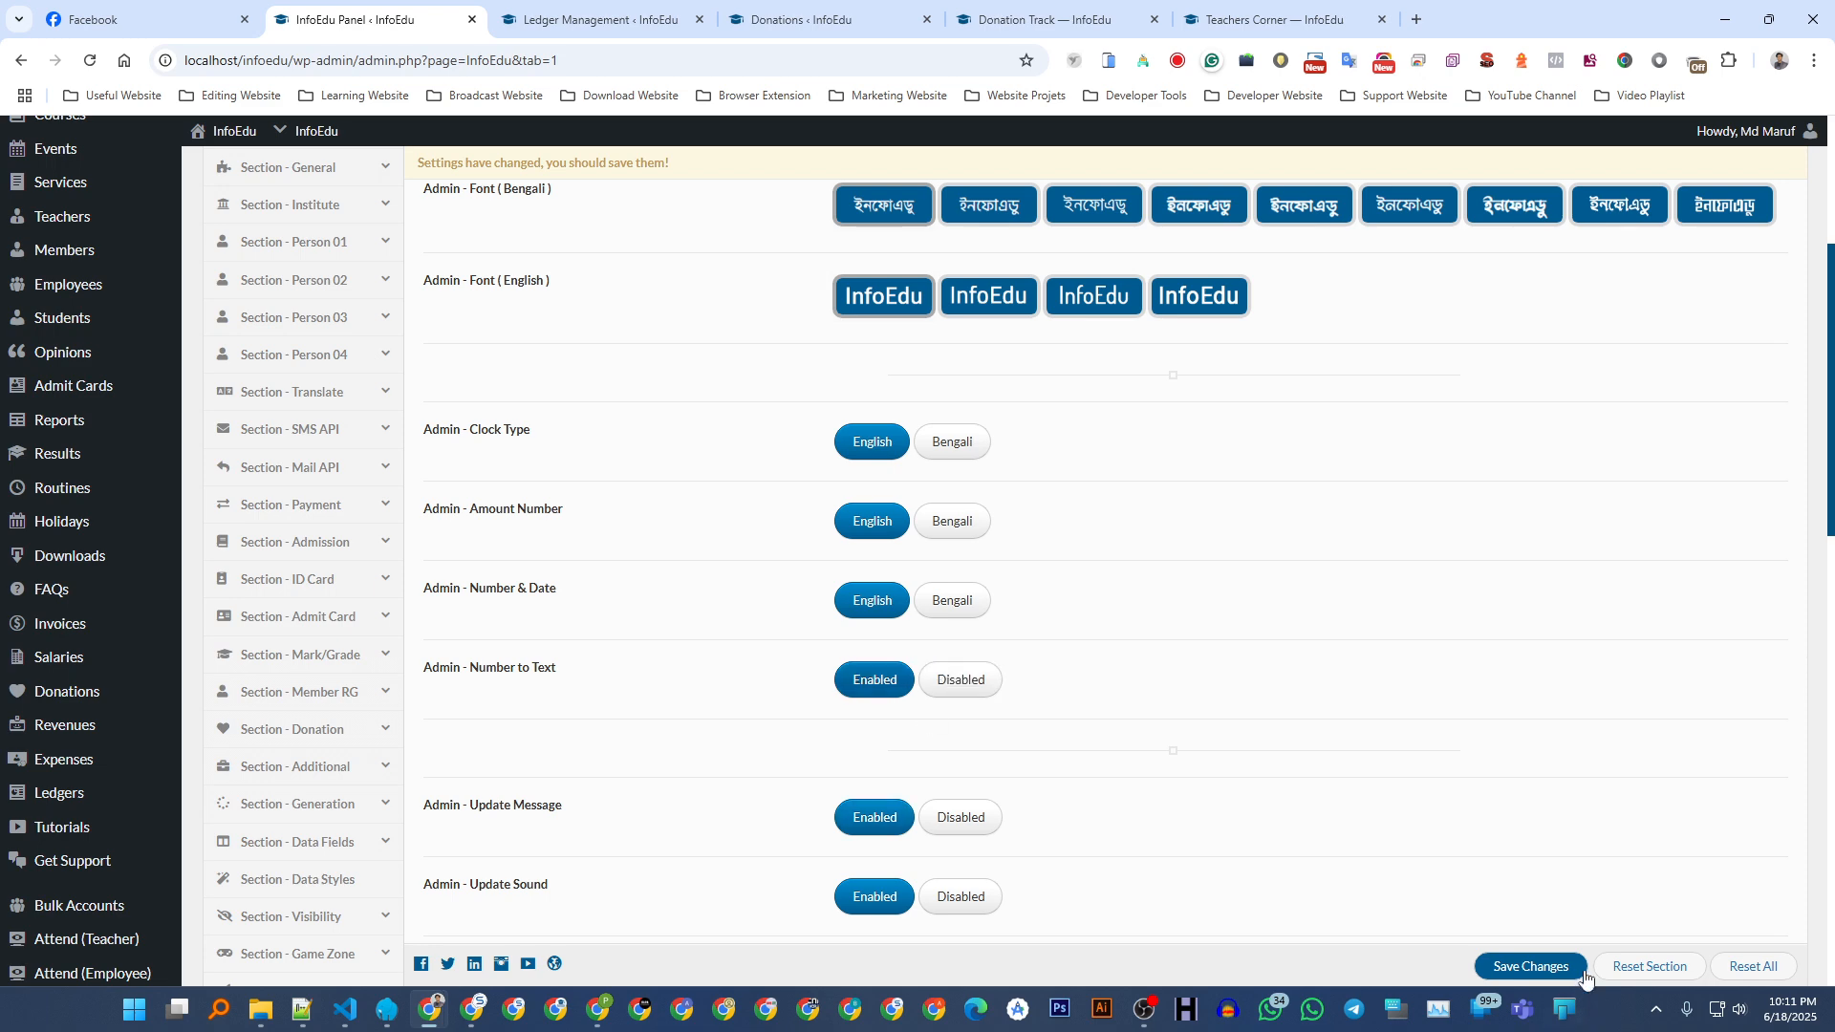
click(1530, 966)
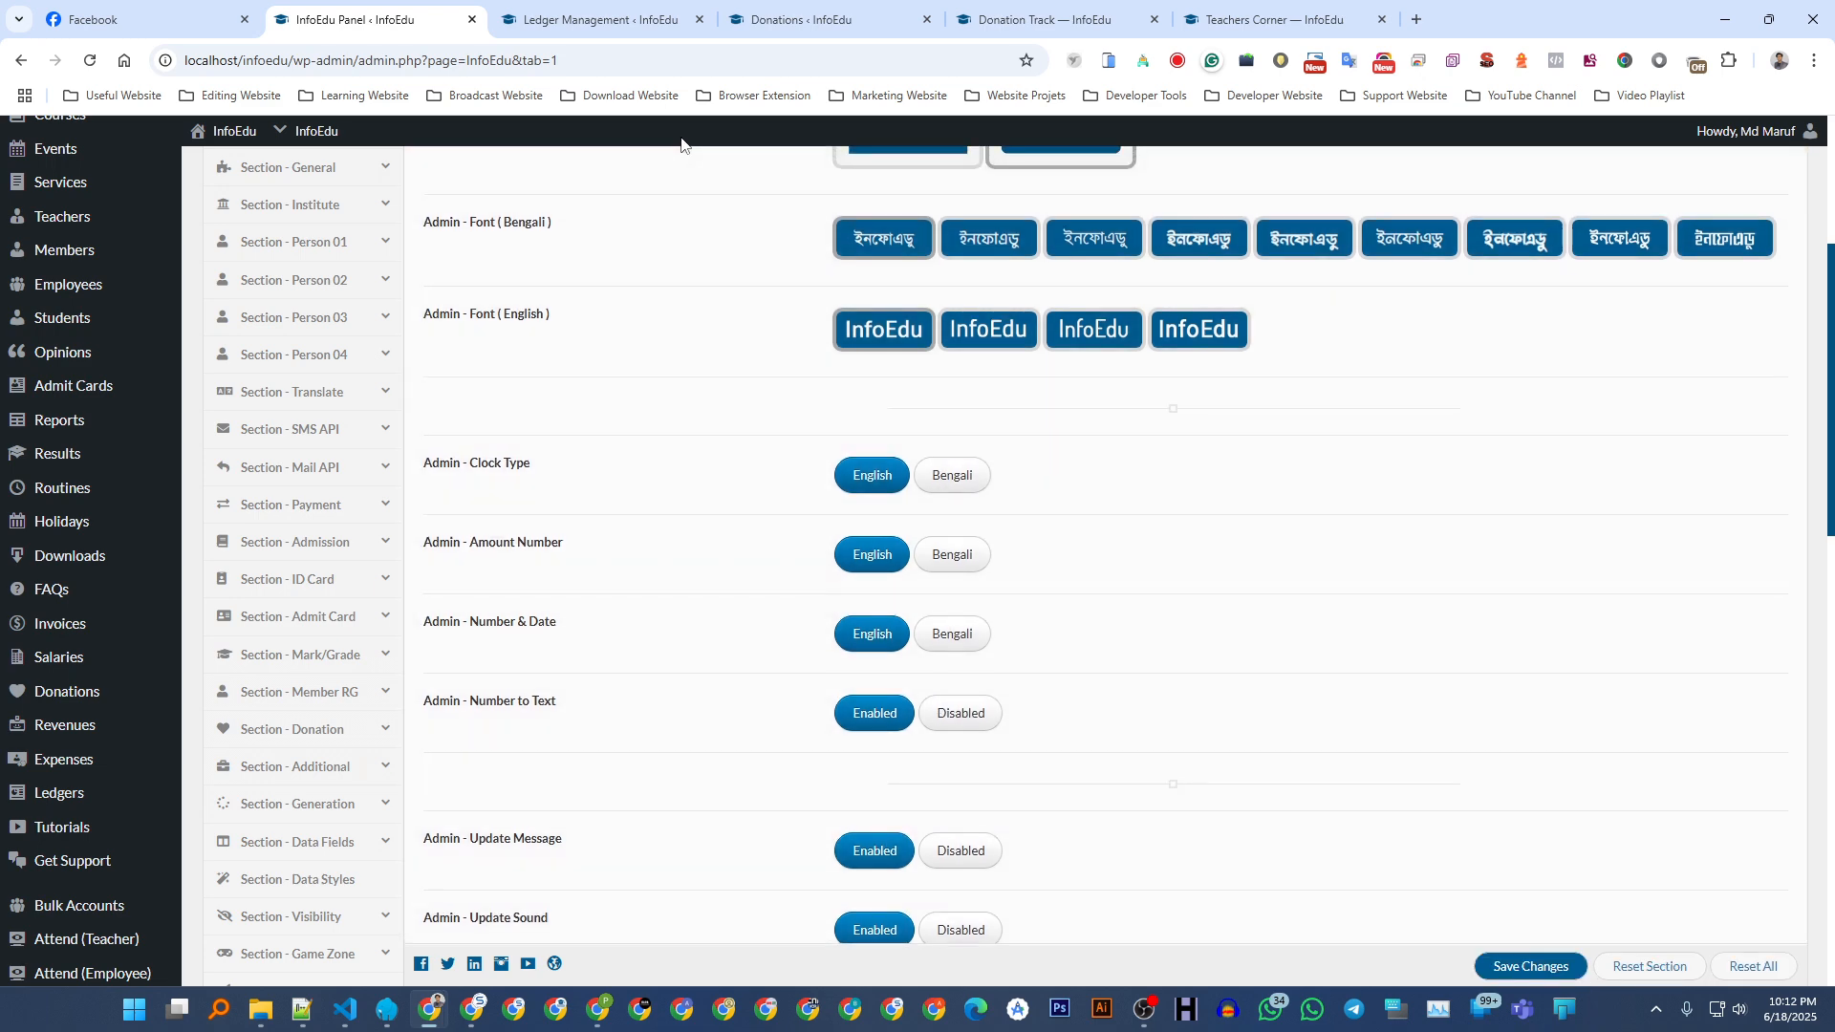
- Reload the Ledger Management page and review how the income, expense and balance amounts are written out
click(602, 19)
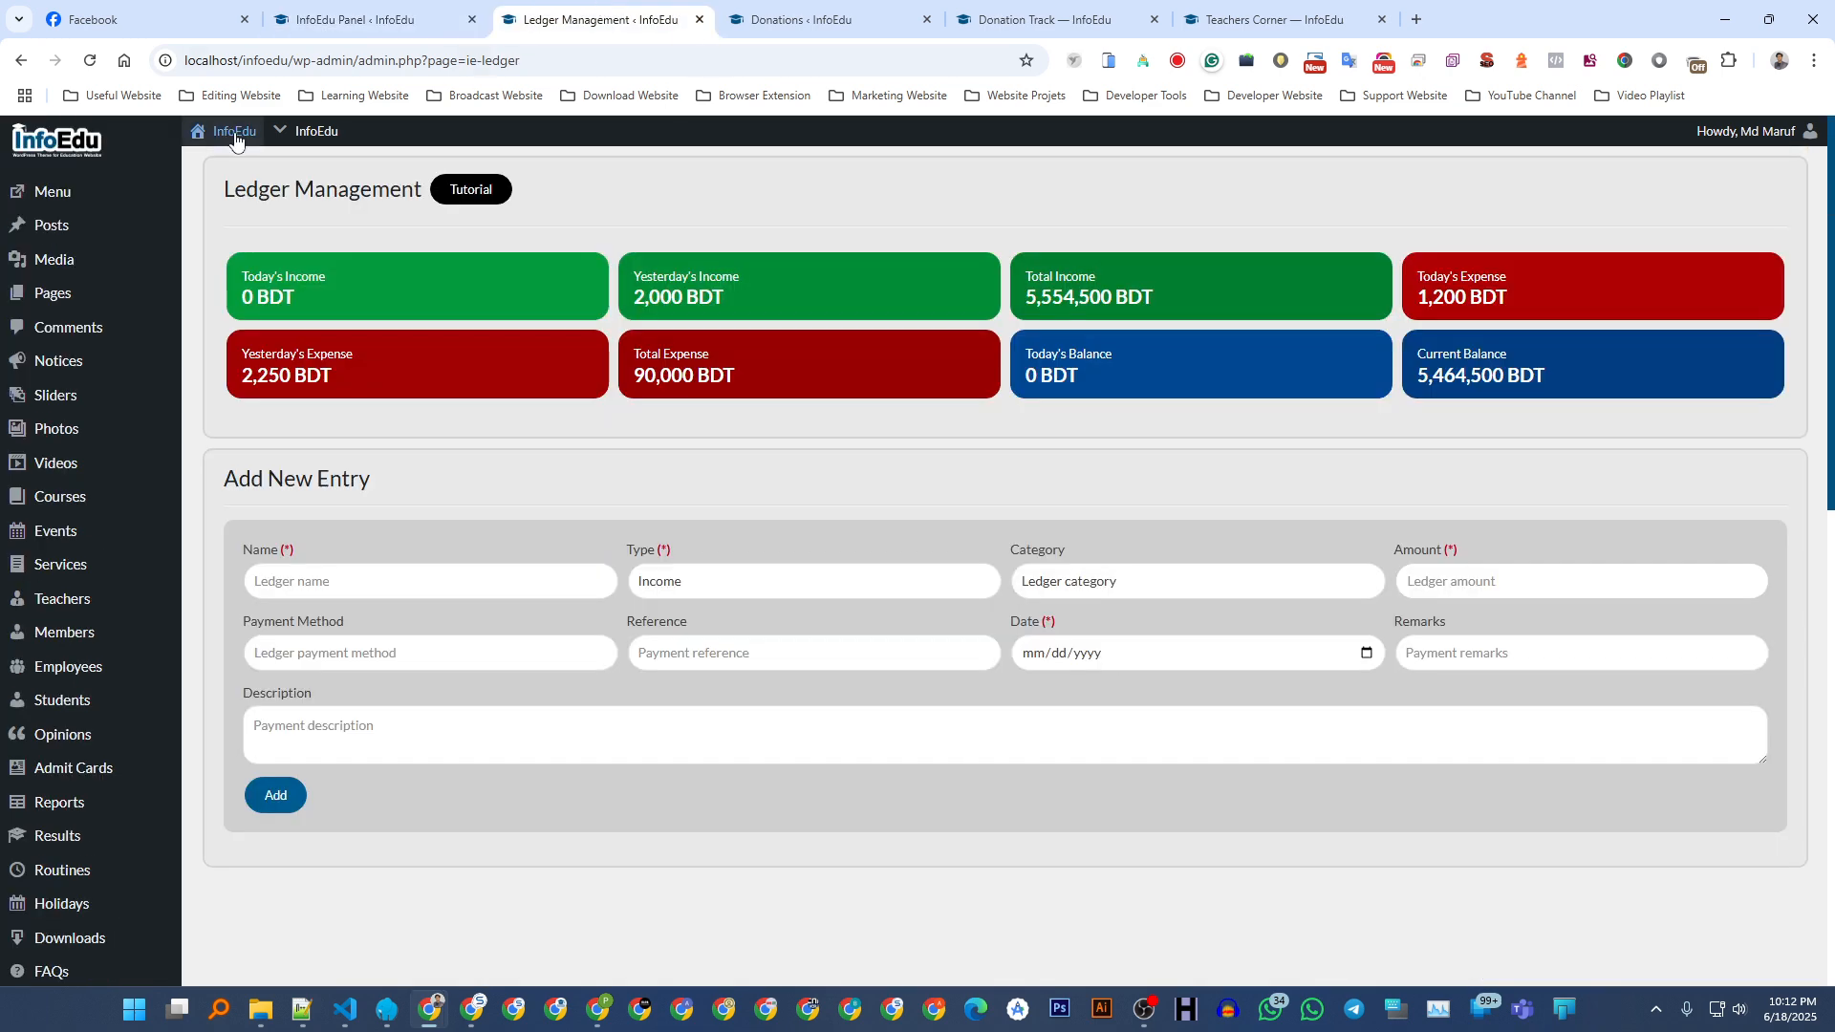
click(91, 61)
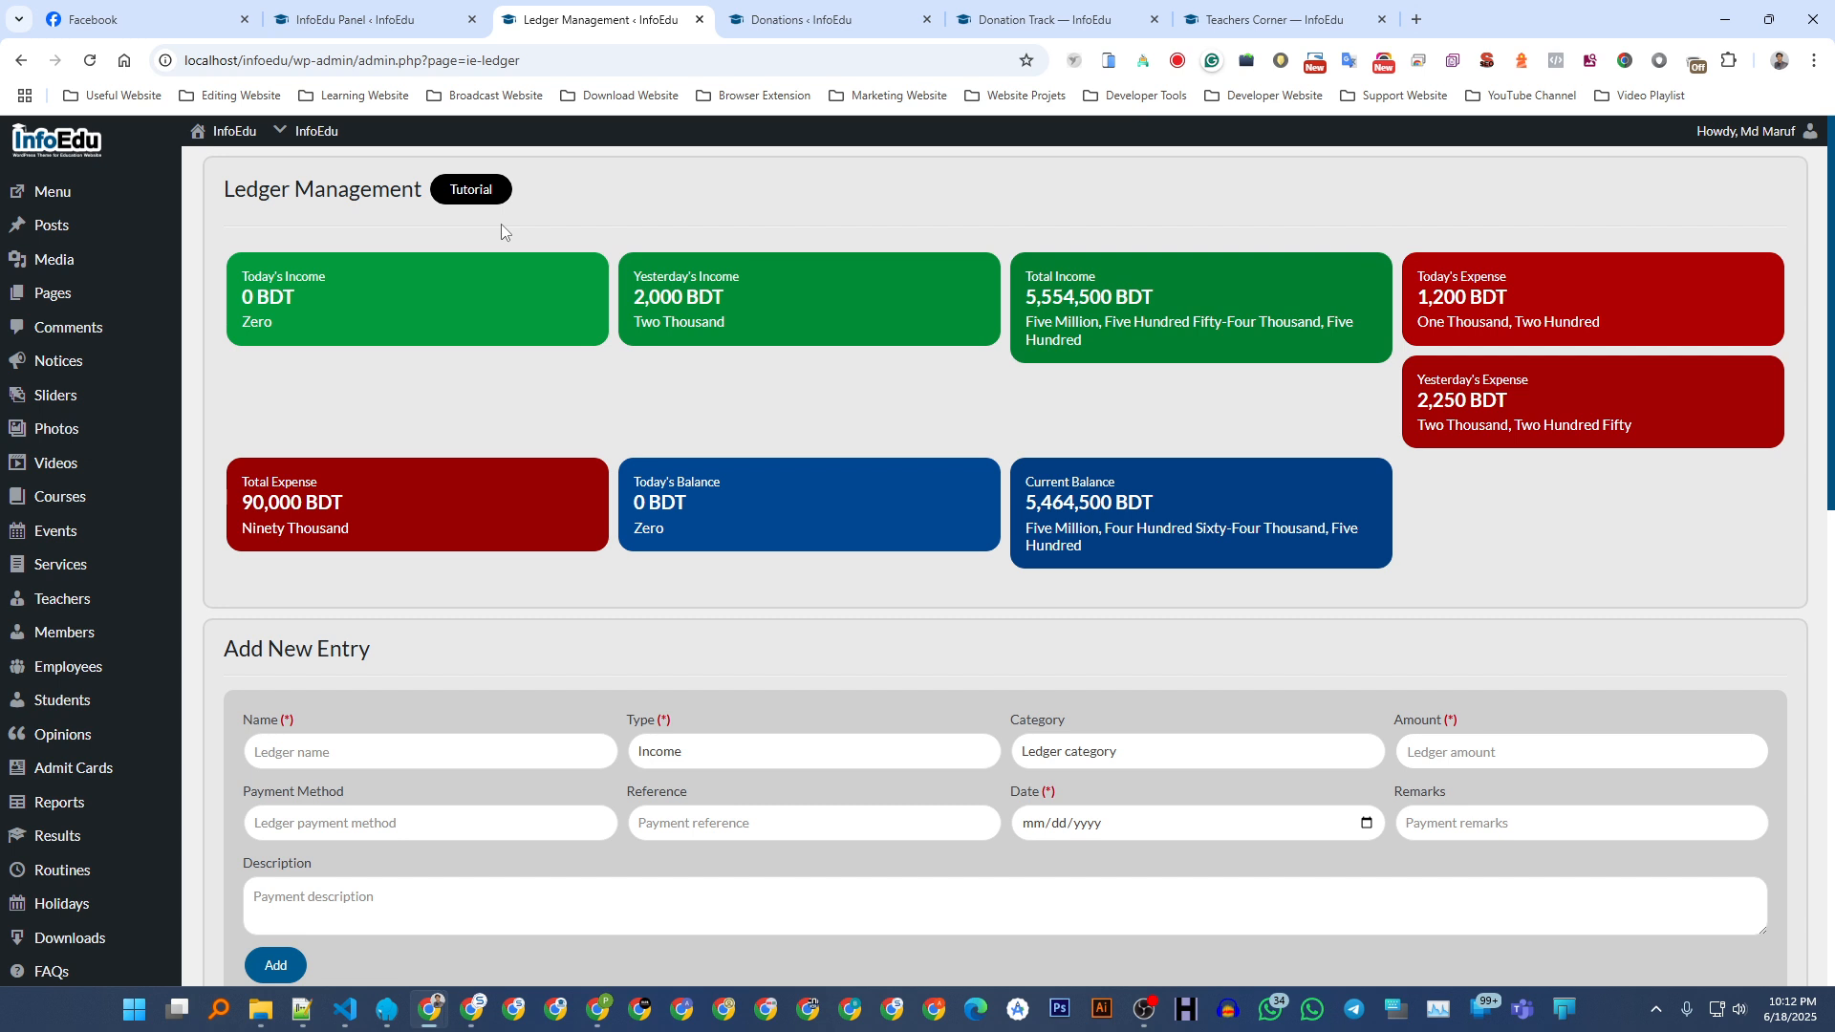
scroll(191, 450, down, 3)
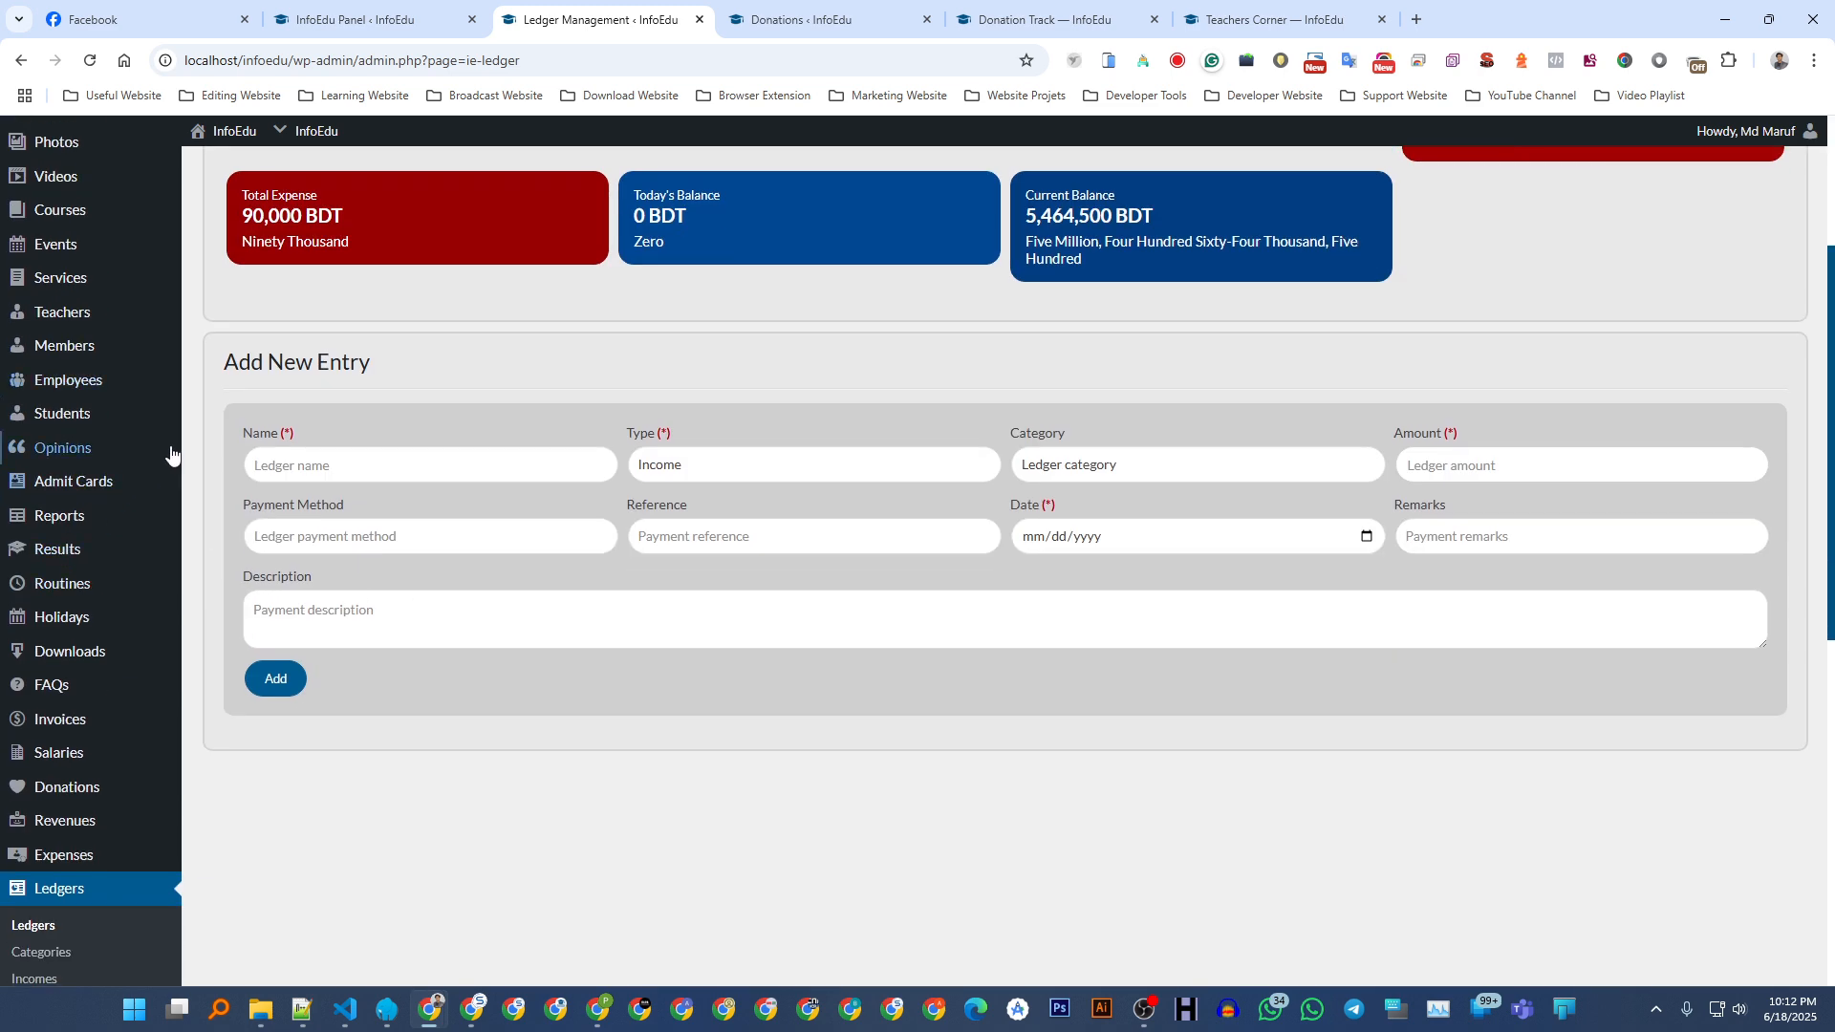
scroll(347, 367, up, 3)
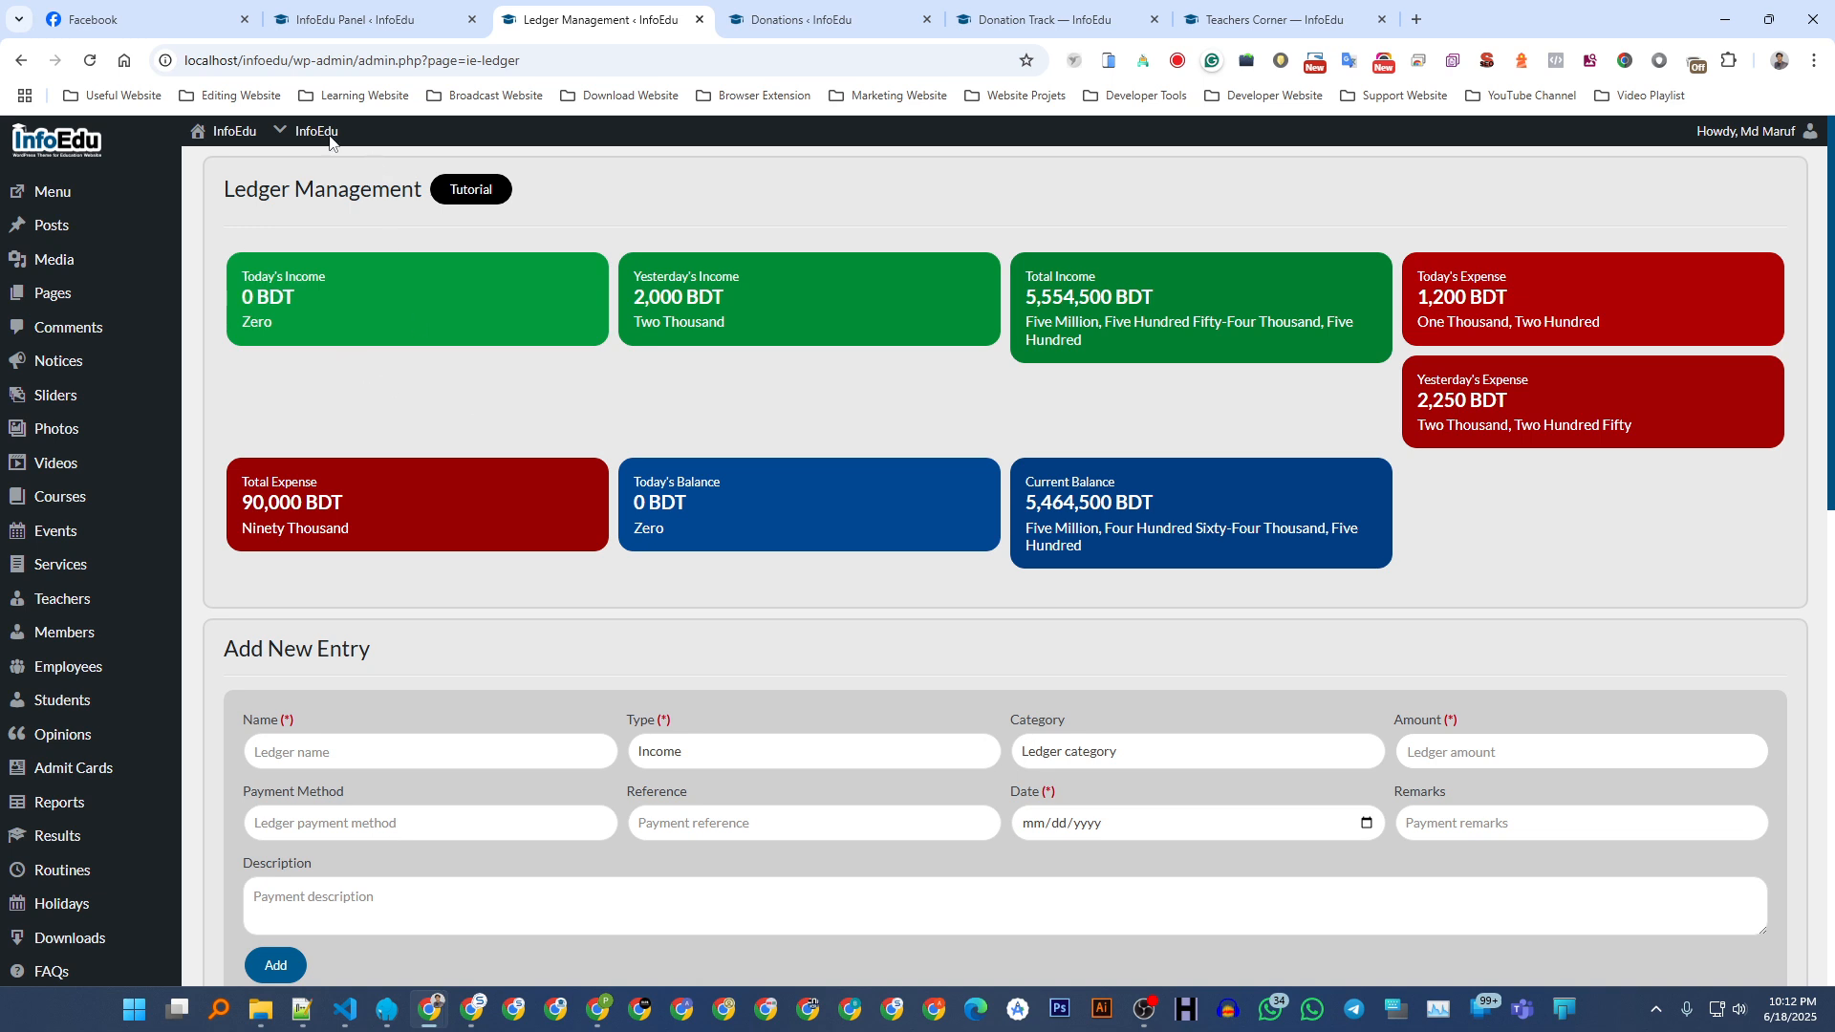
- Set Admin - Amount Number to Bengali in the InfoEdu Panel and save the changes
click(363, 9)
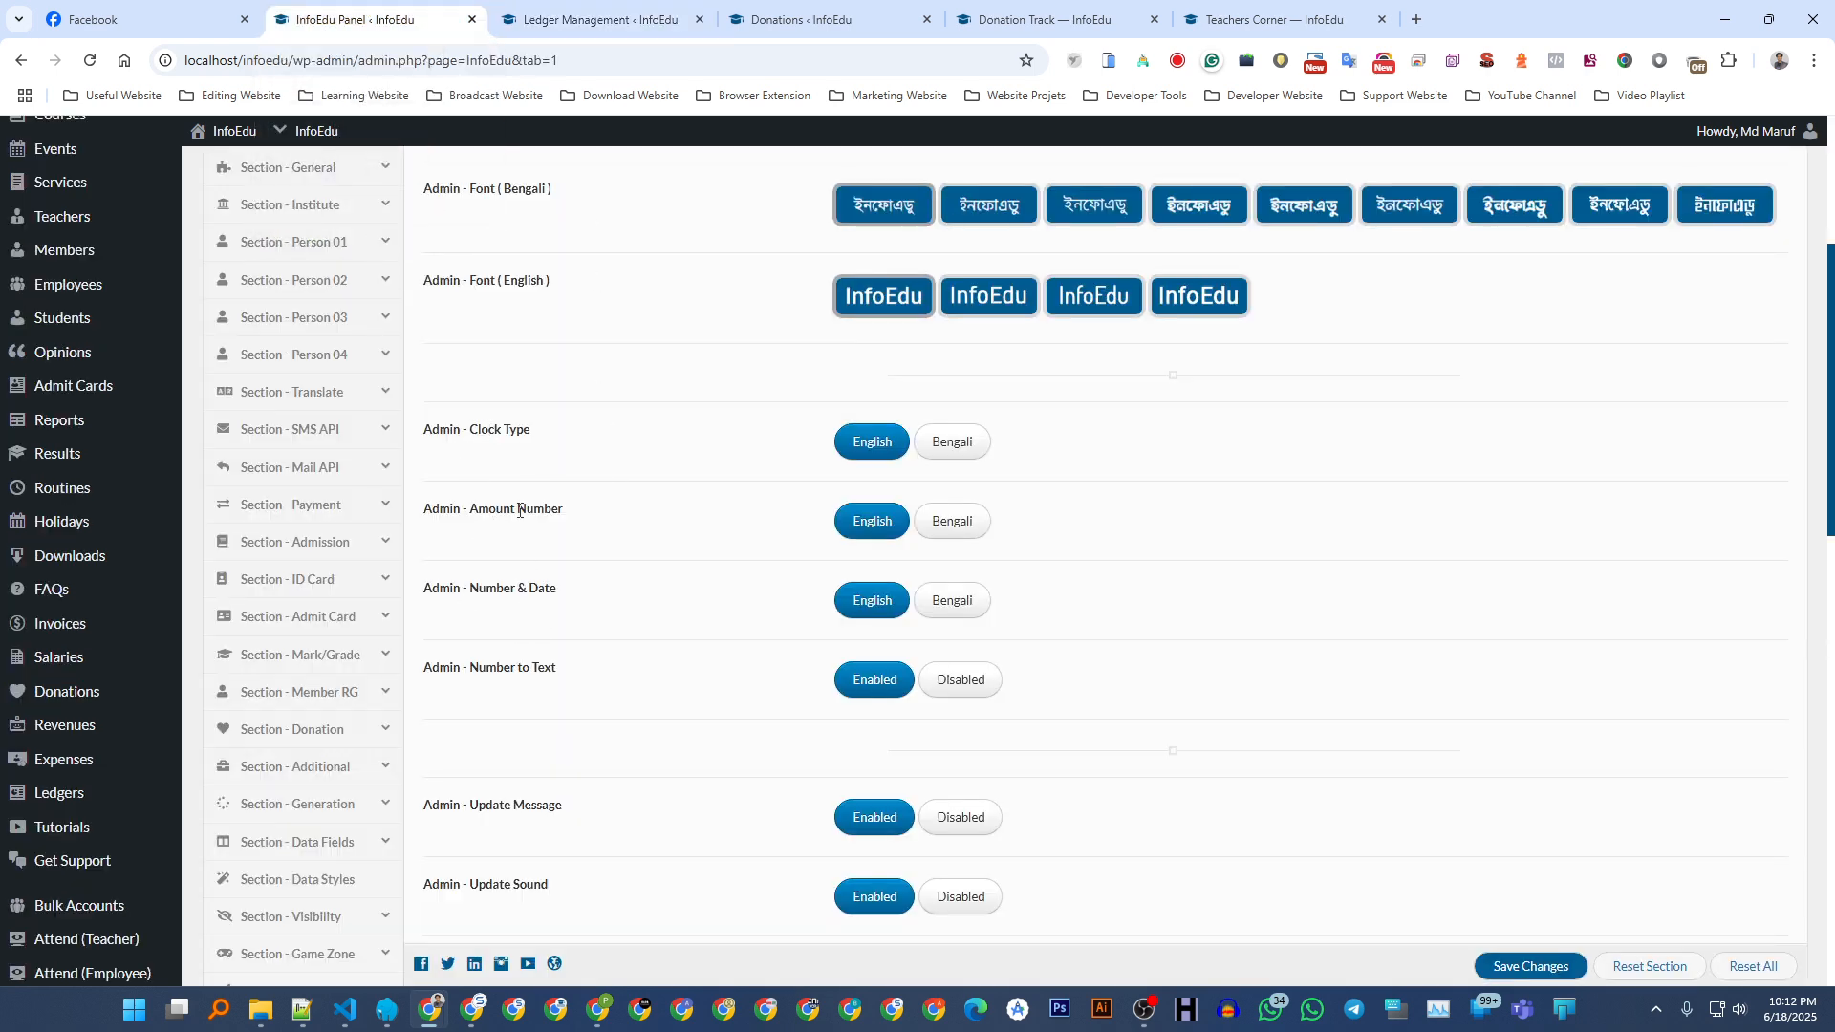
click(932, 525)
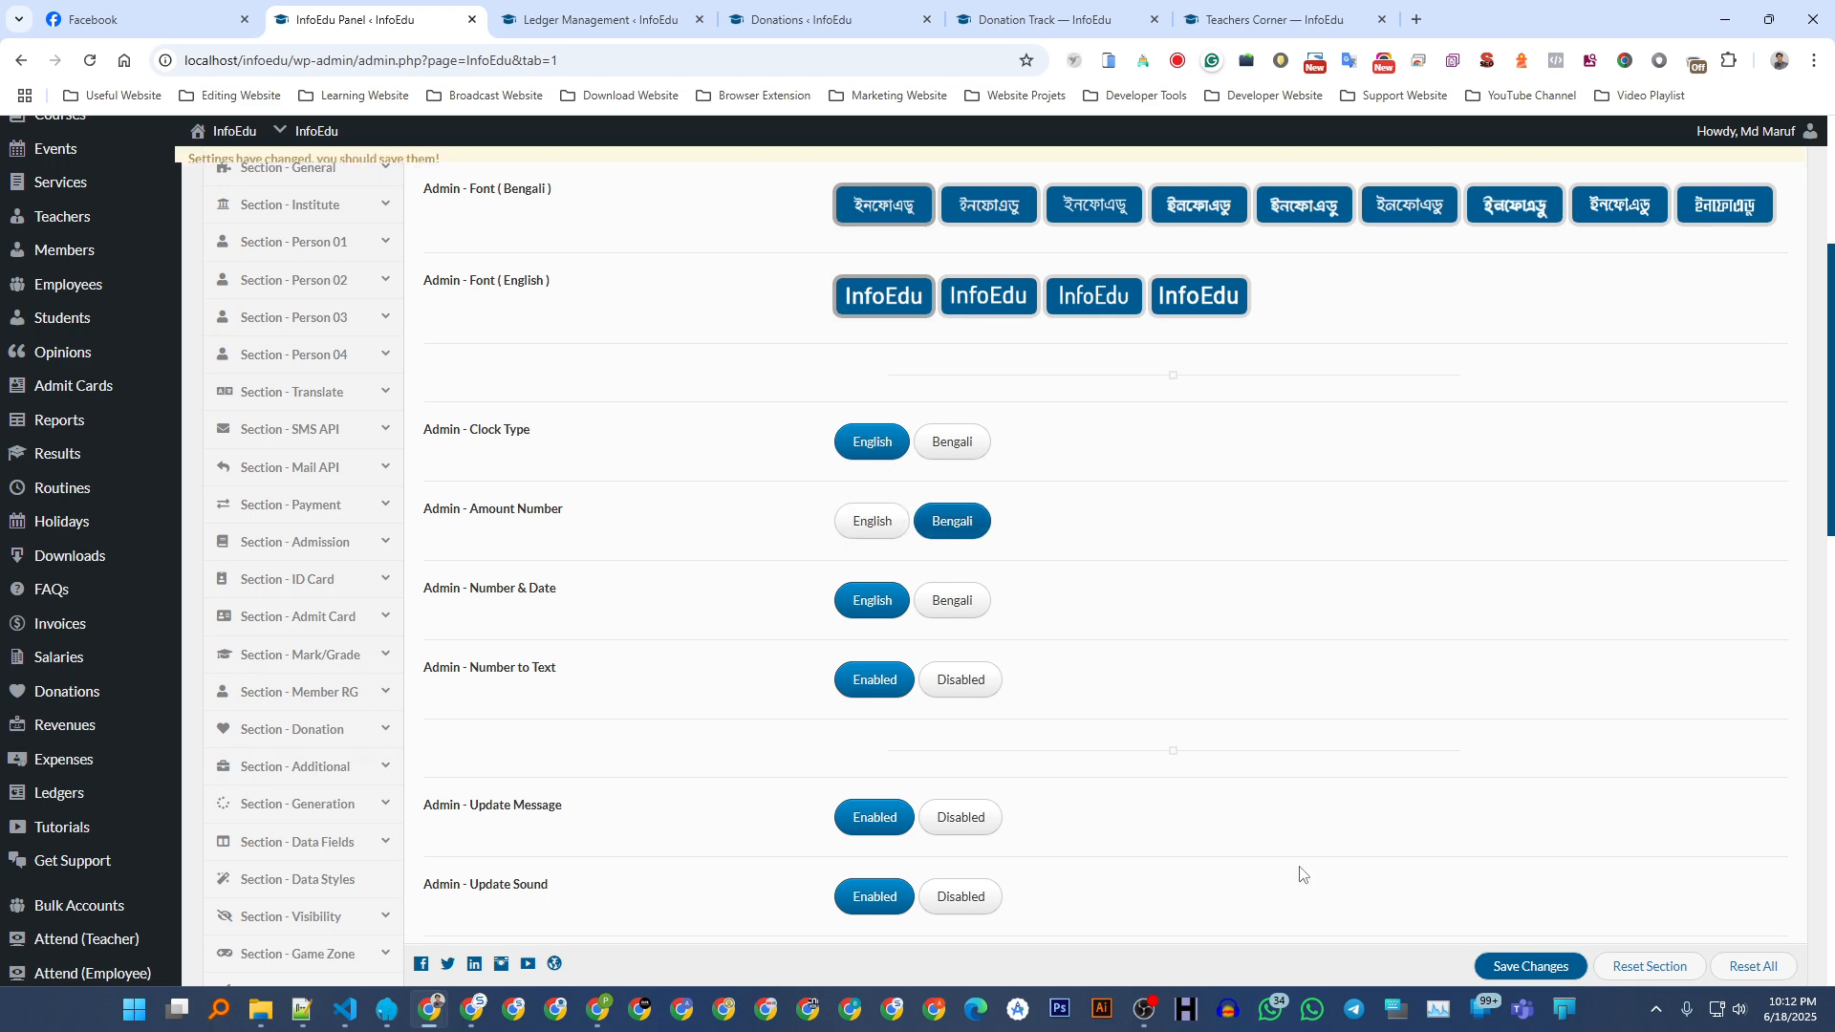
click(1530, 966)
- Check the amounts and their wording on the Ledger Management page and open the admin dashboard
key(ctrl+Tab)
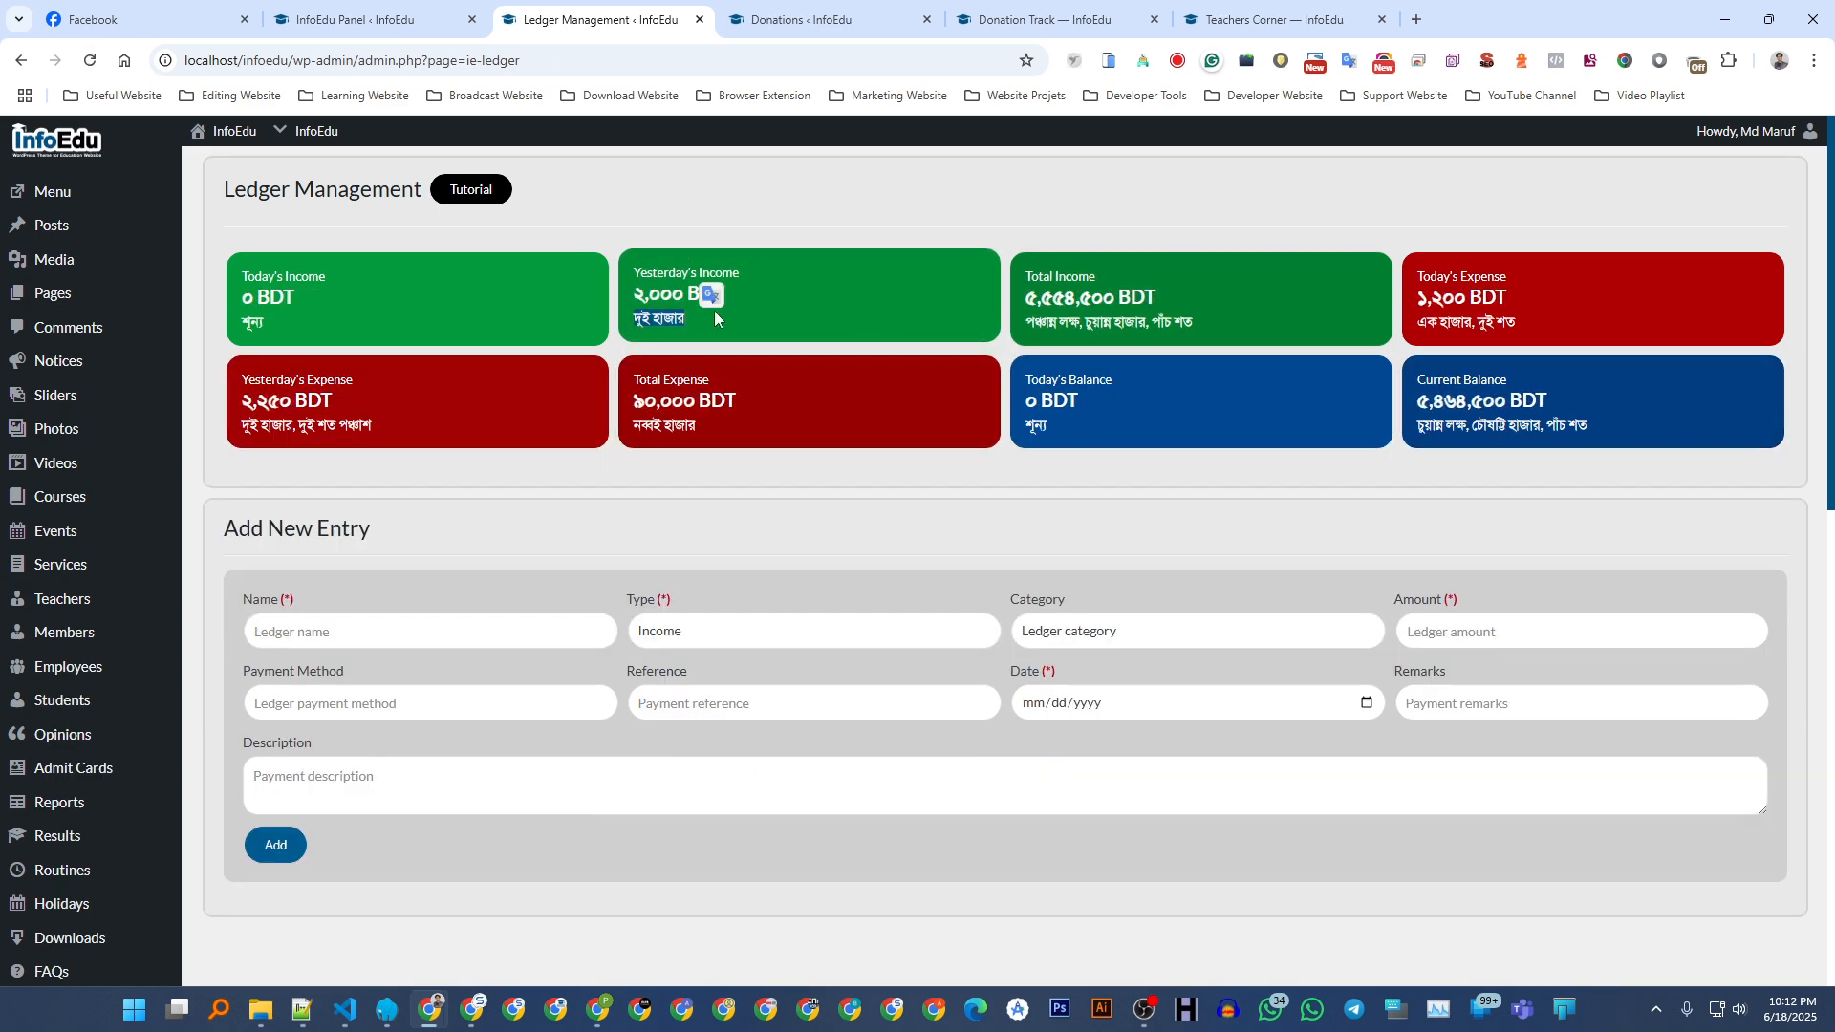
drag(640, 421, 787, 421)
click(1057, 422)
click(57, 141)
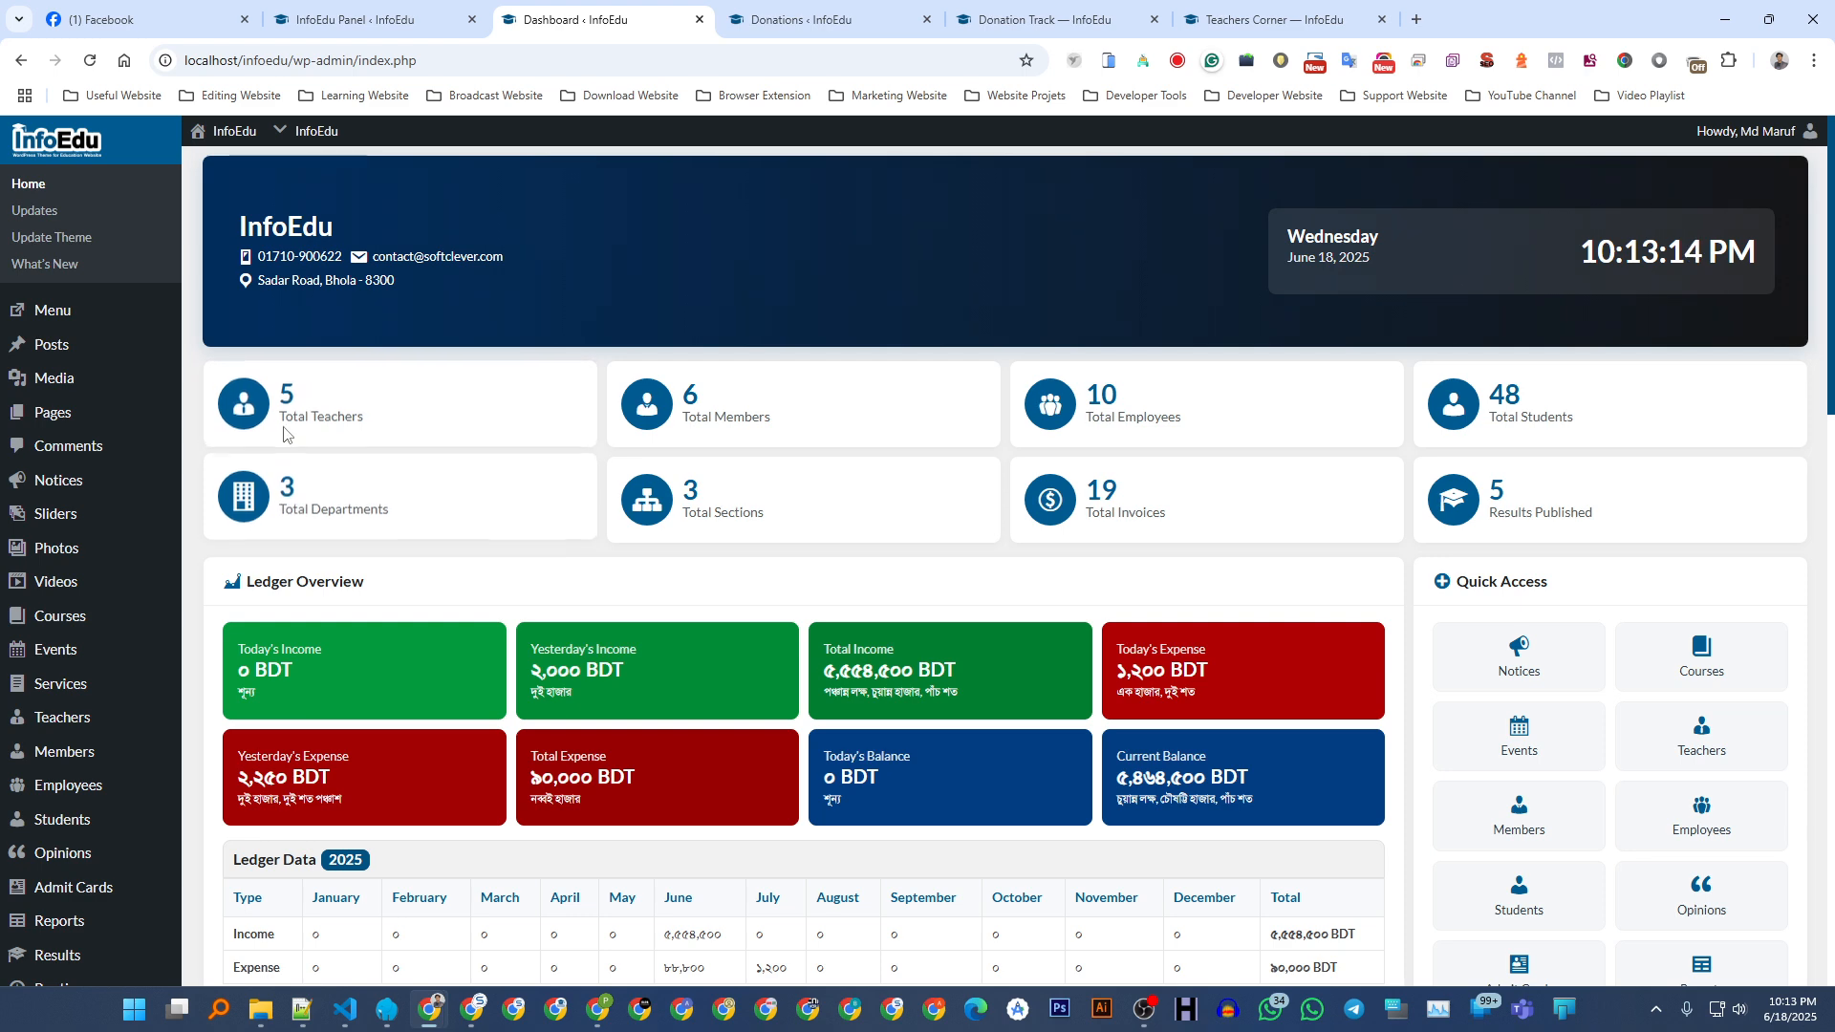
- Set Admin - Number & Date to Bengali in the InfoEdu Panel and save the changes
click(379, 11)
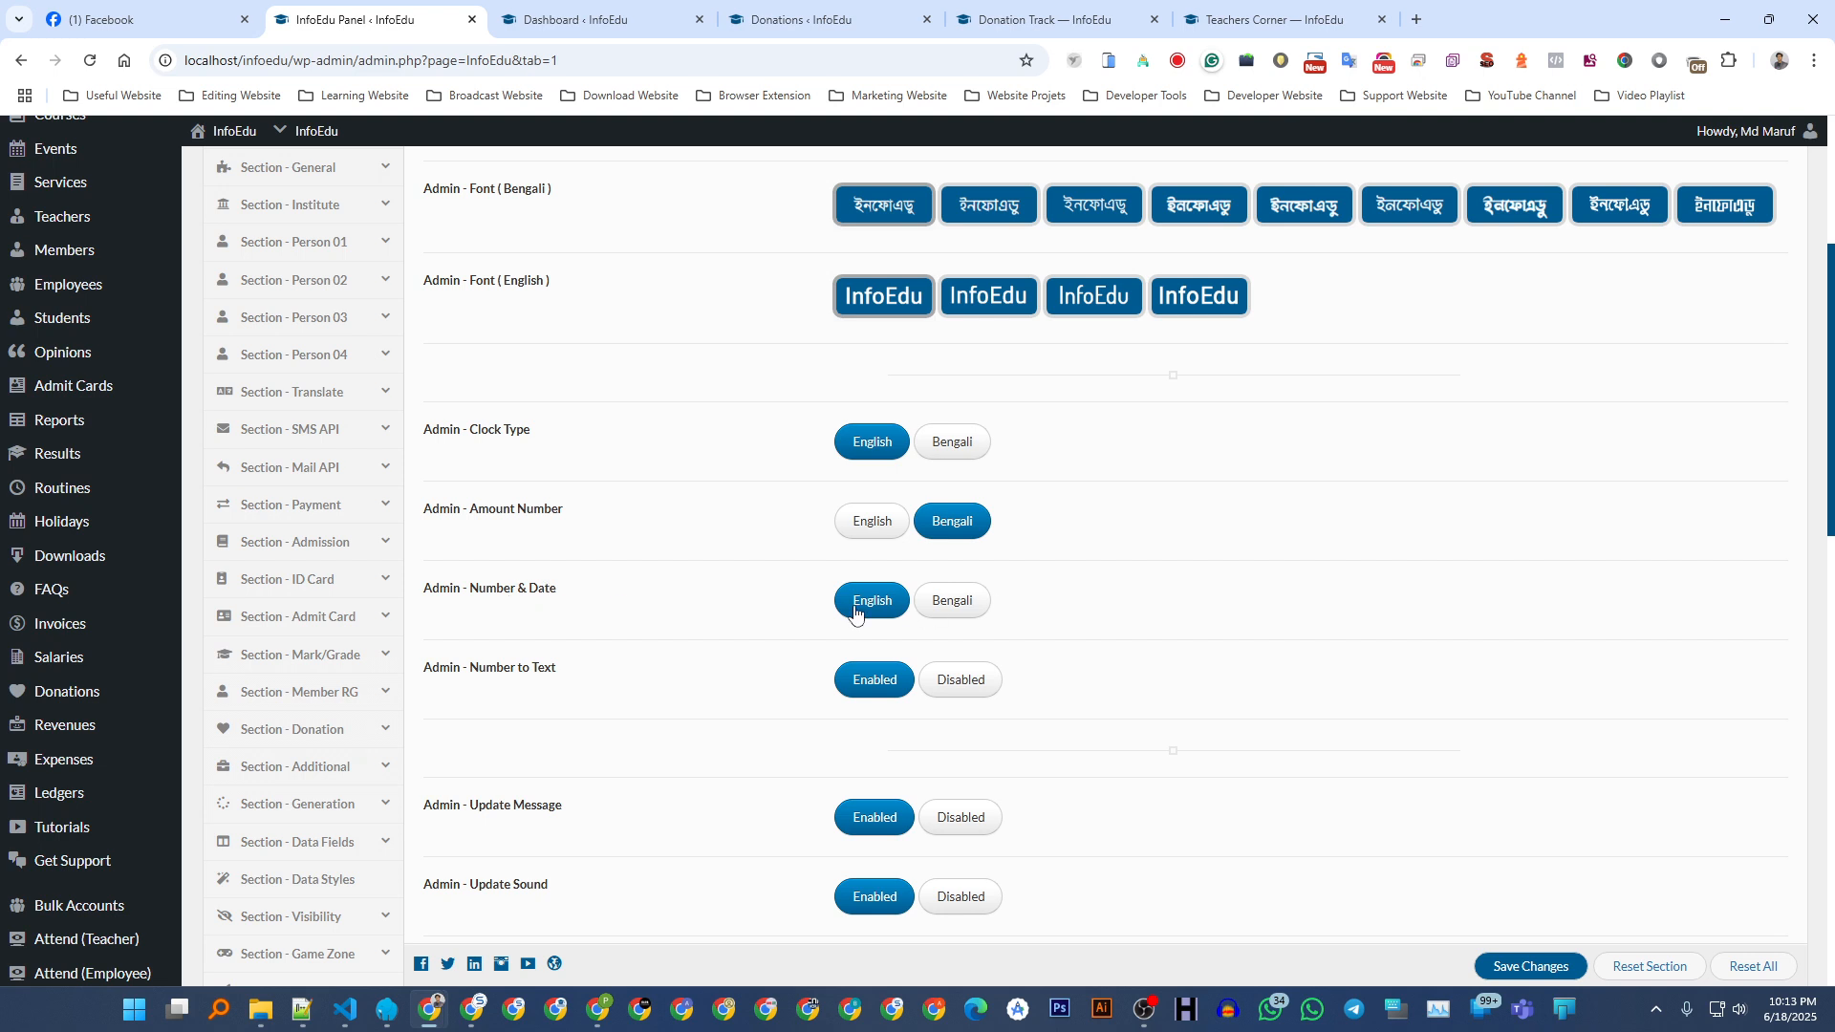
click(948, 602)
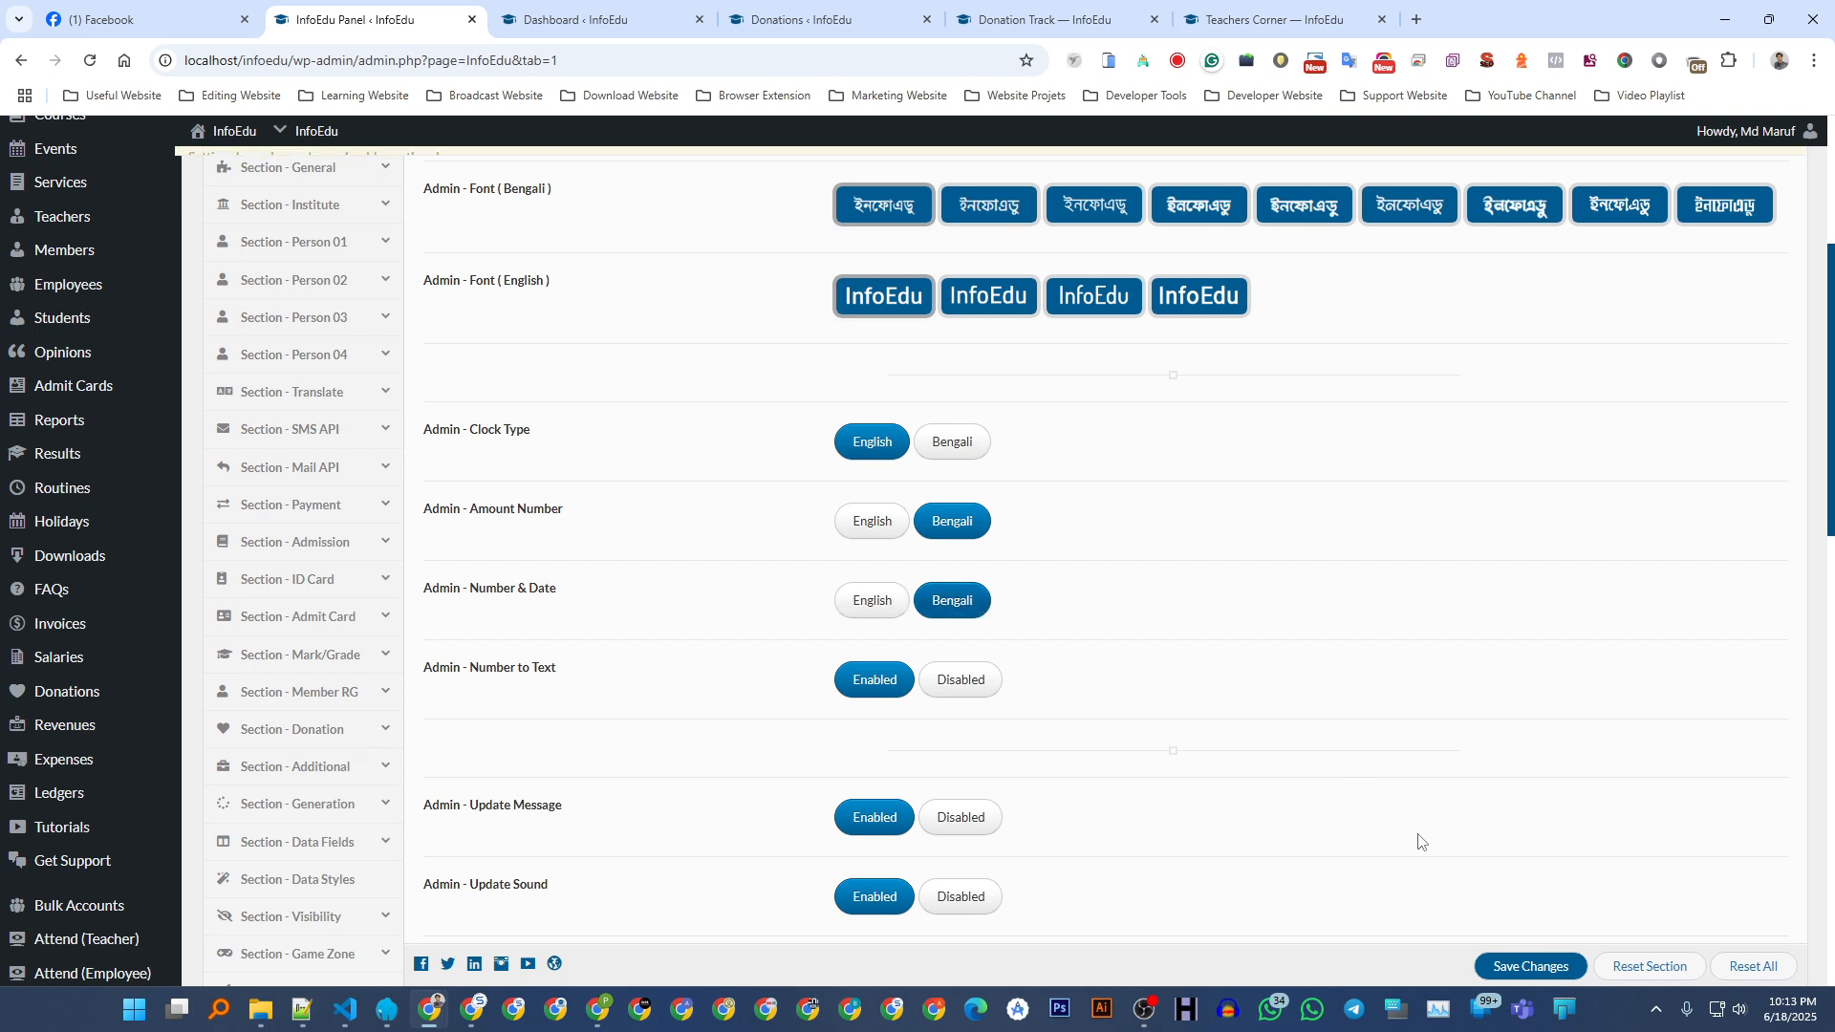
click(1550, 975)
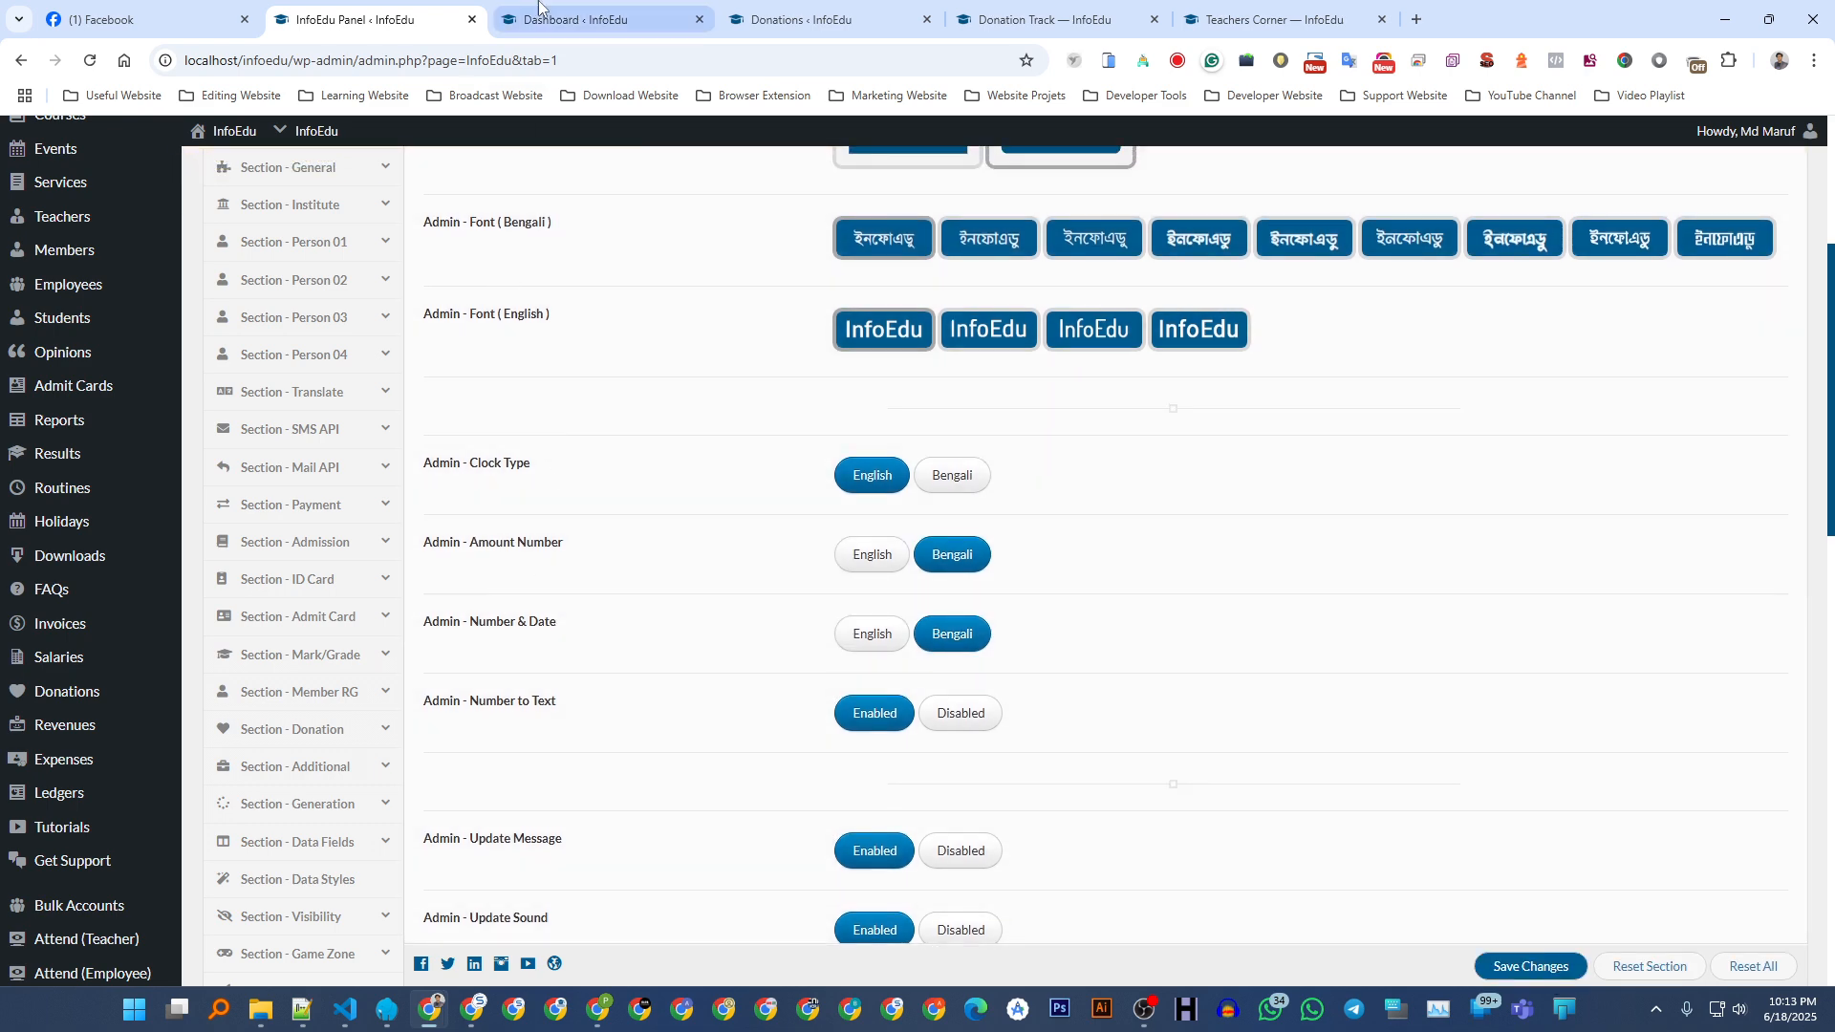
- Review the numbers on the dashboard's counters, Ledger Overview, Financial Data and Academic Overview
click(592, 19)
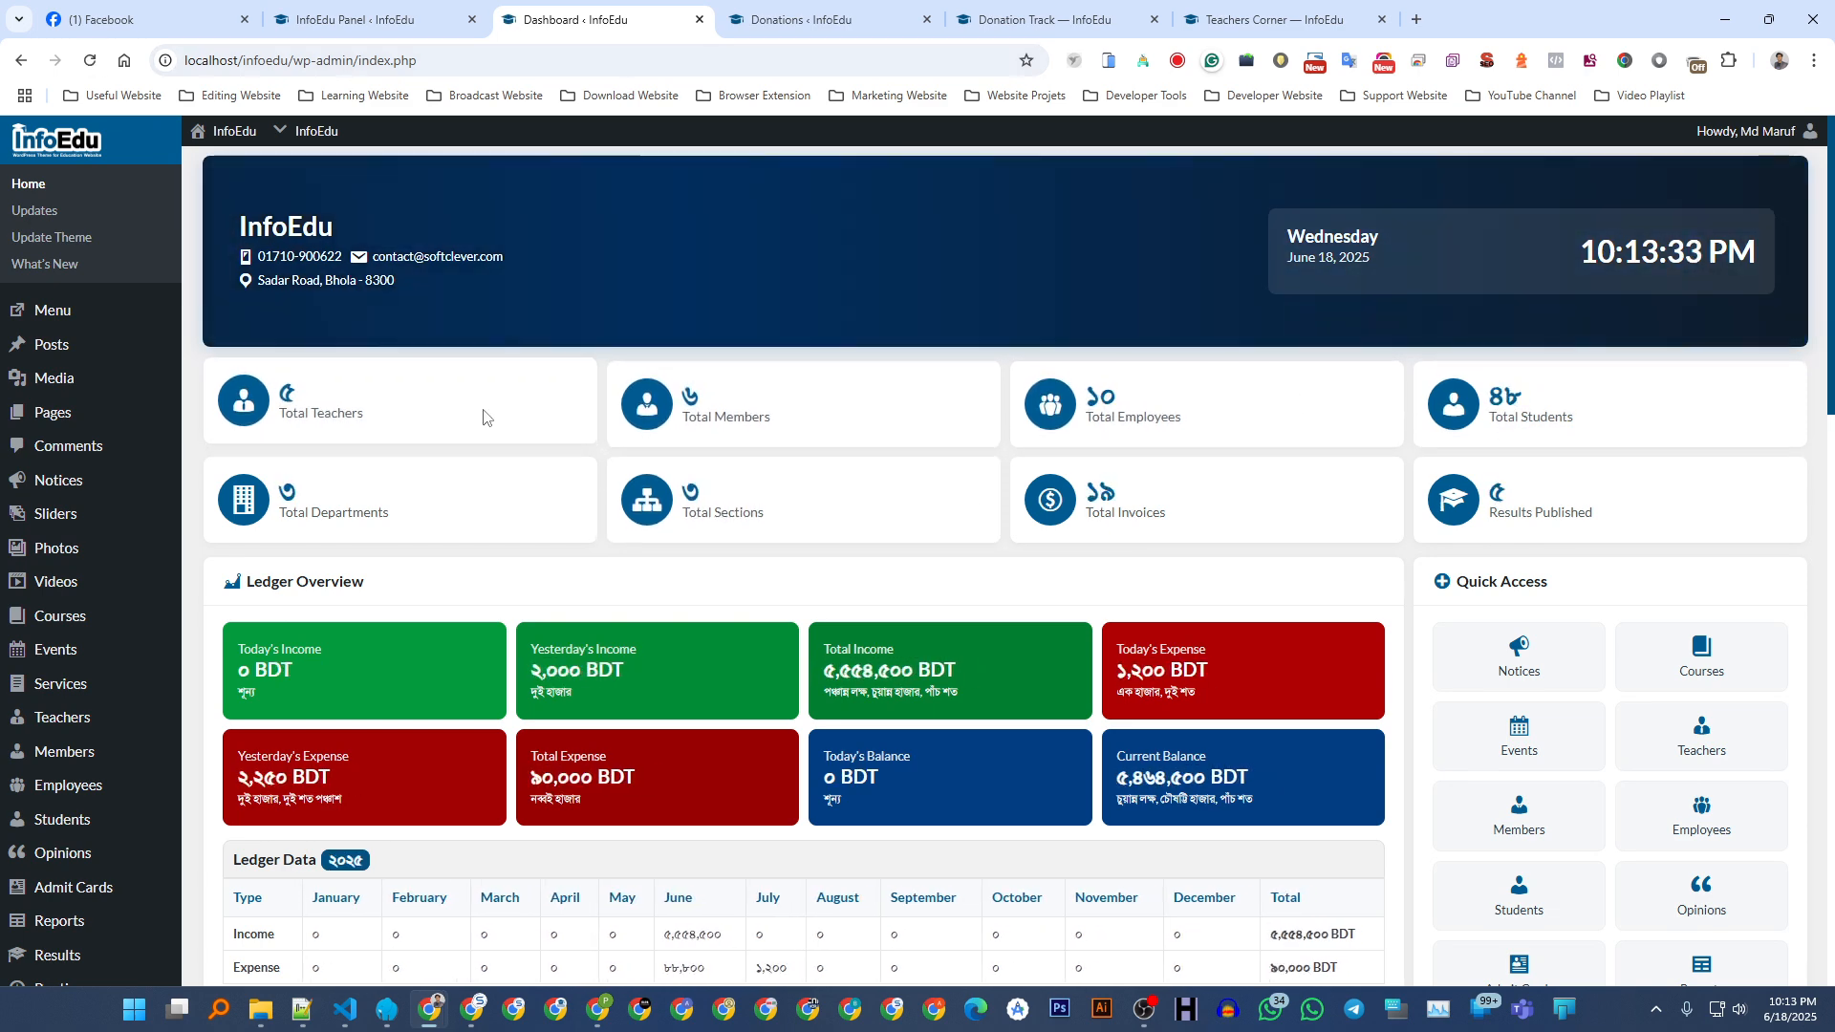
scroll(482, 414, down, 6)
scroll(696, 666, down, 9)
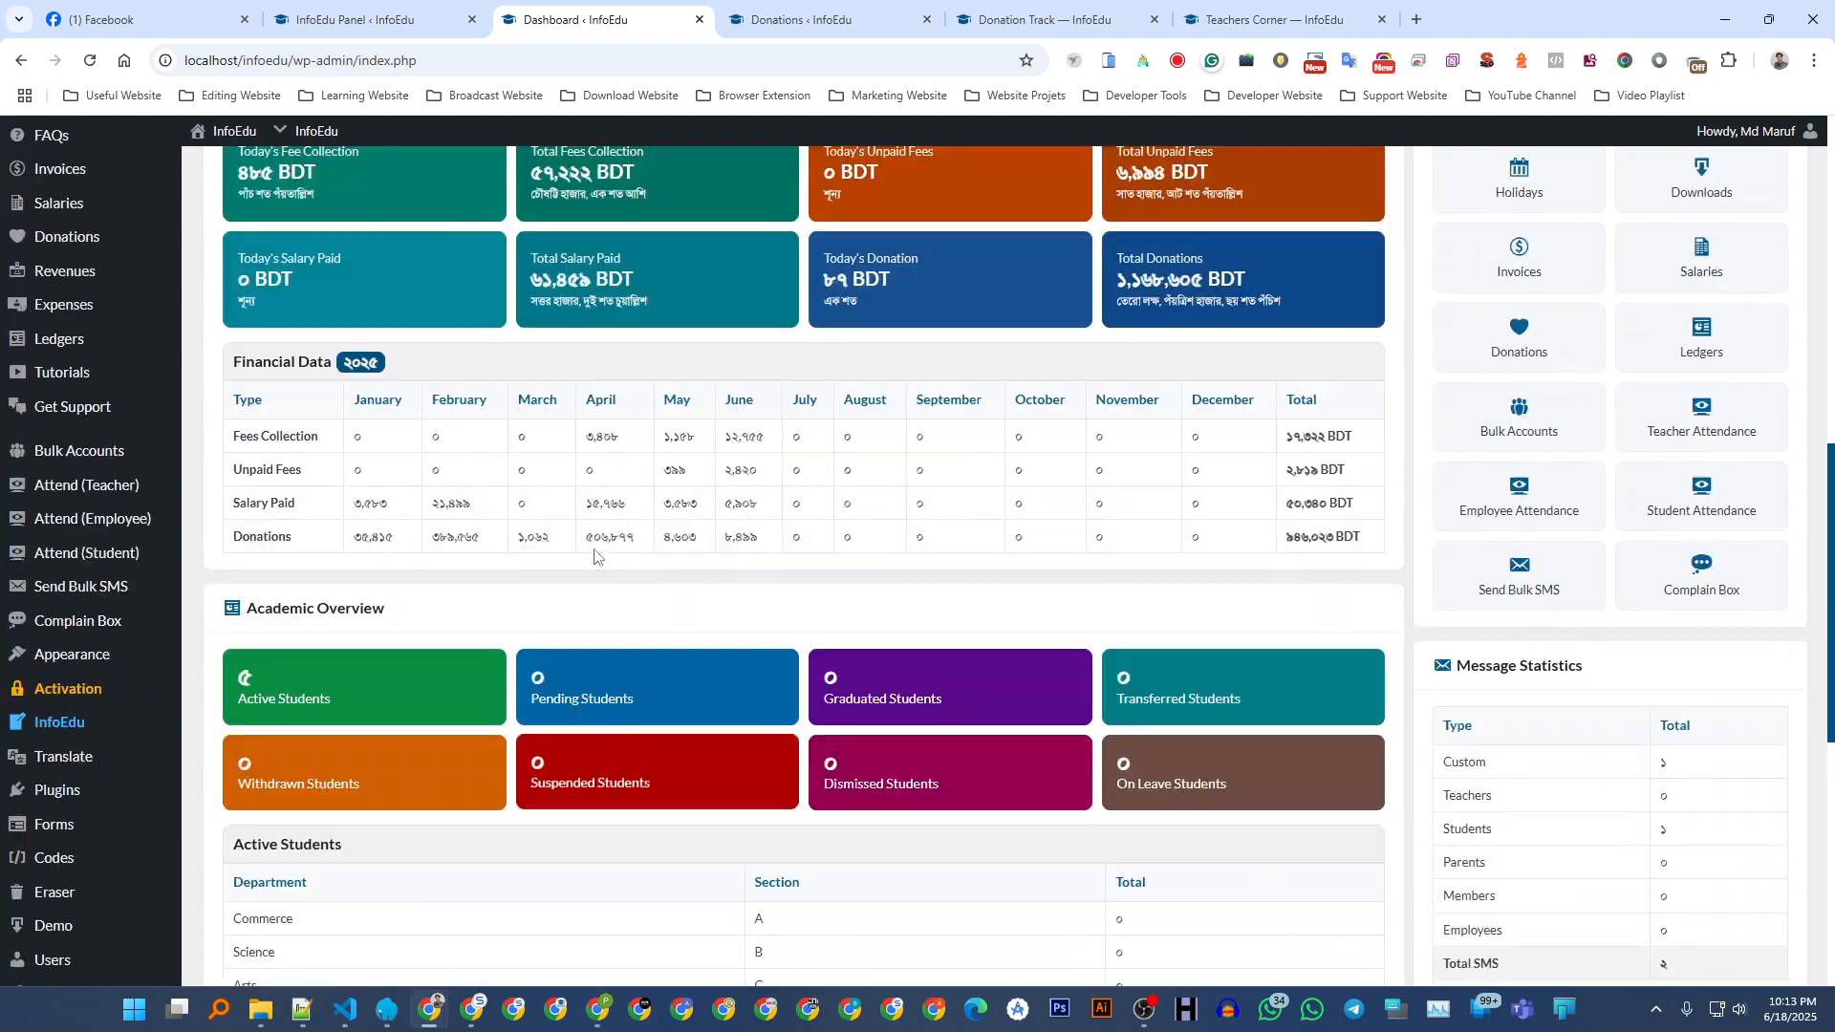
scroll(987, 697, up, 15)
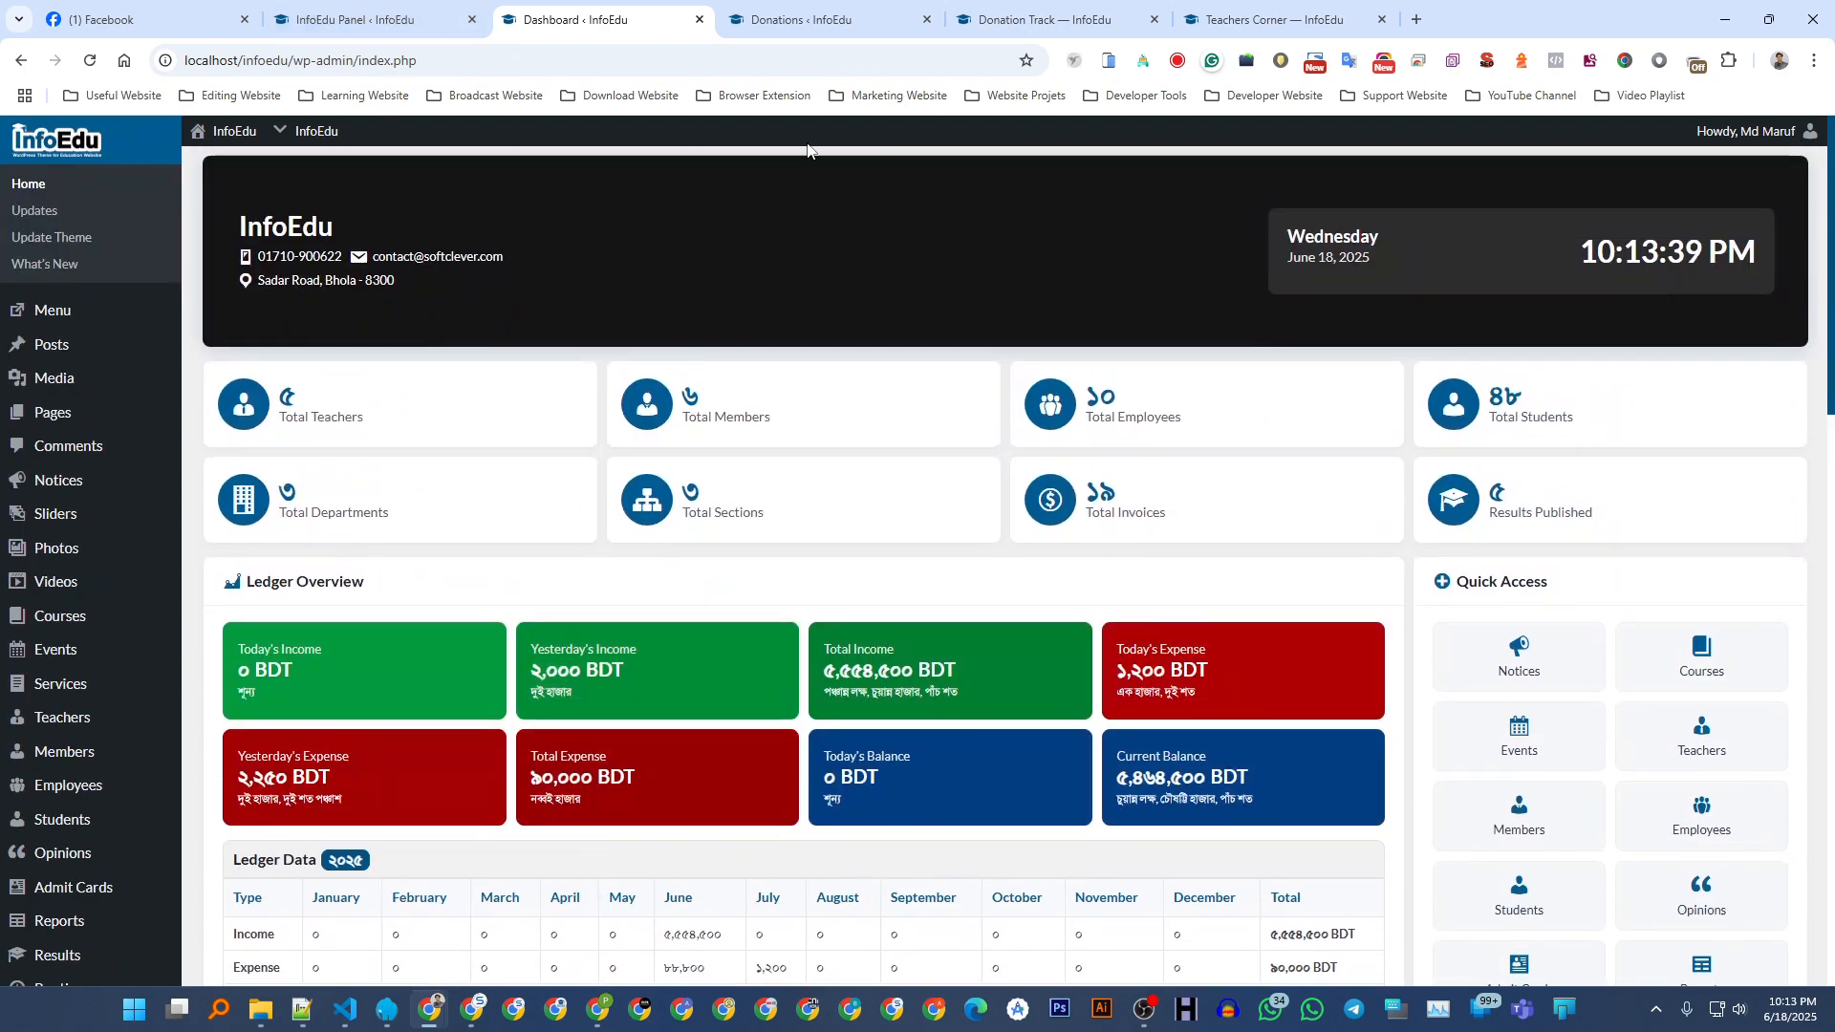
- Set Admin - Clock Type to Bengali in the InfoEdu Panel and save the changes
click(383, 20)
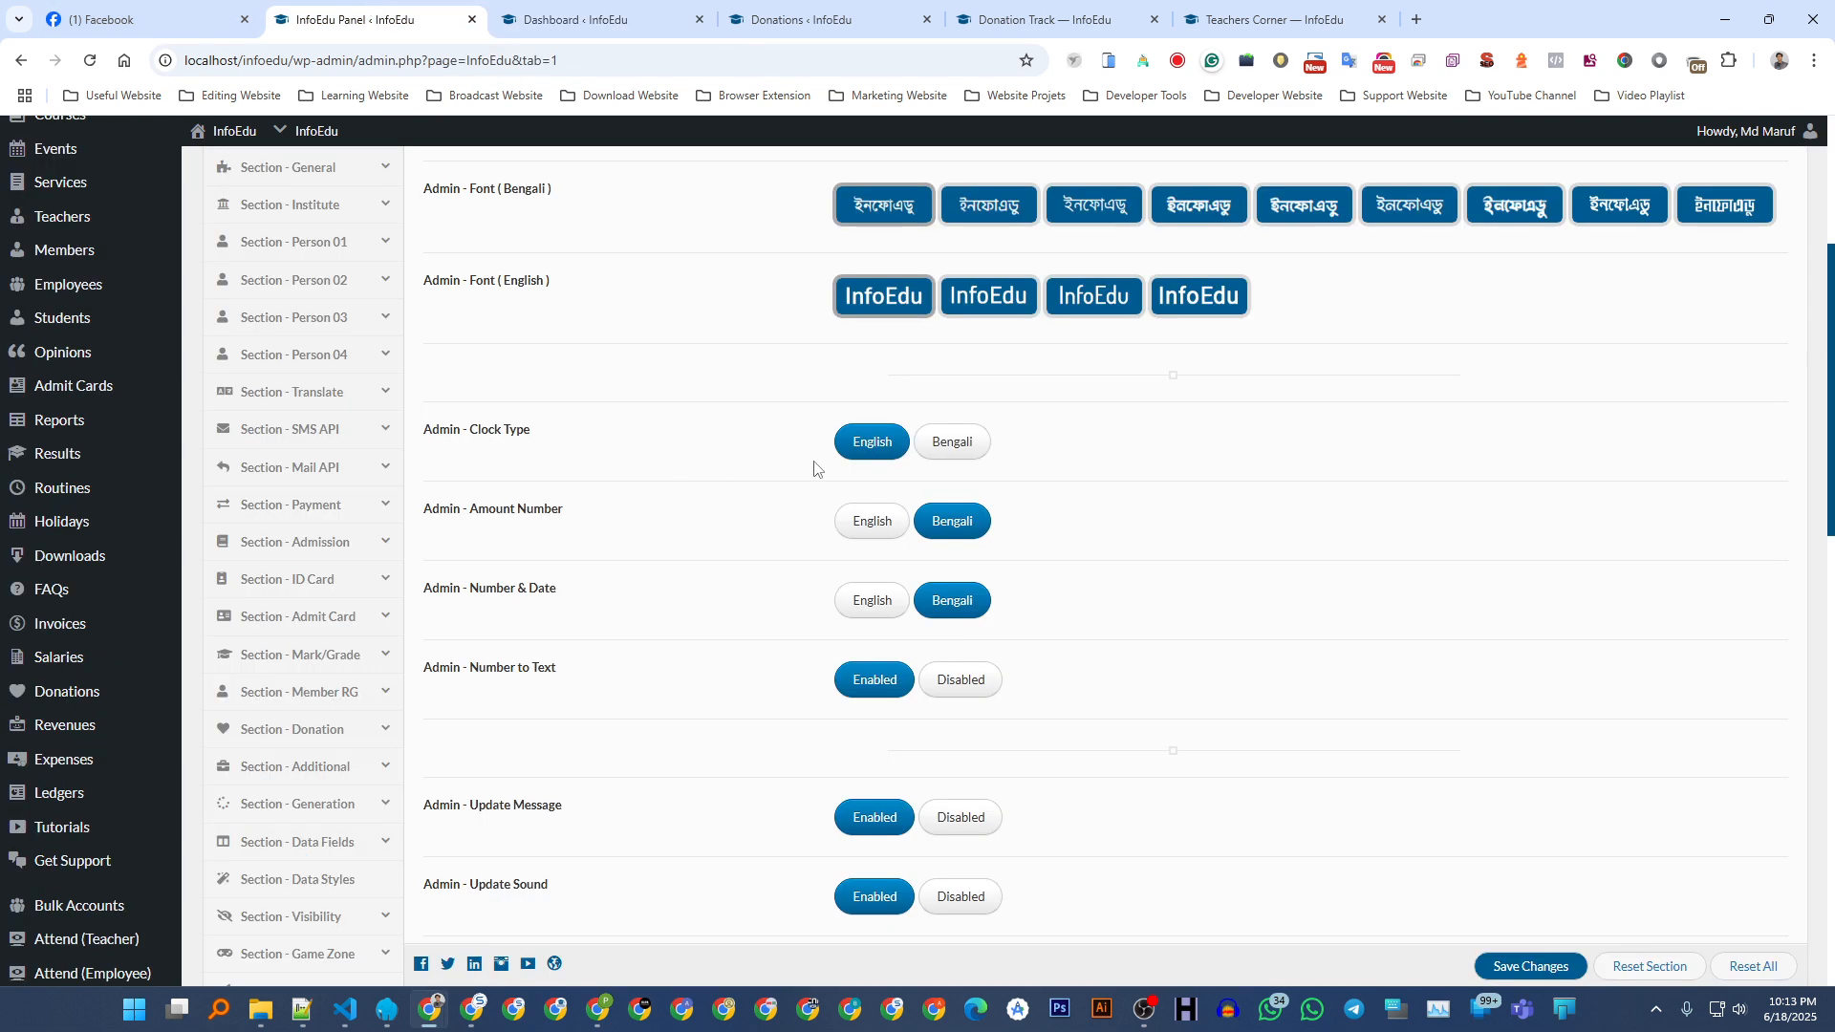
click(960, 448)
click(1530, 966)
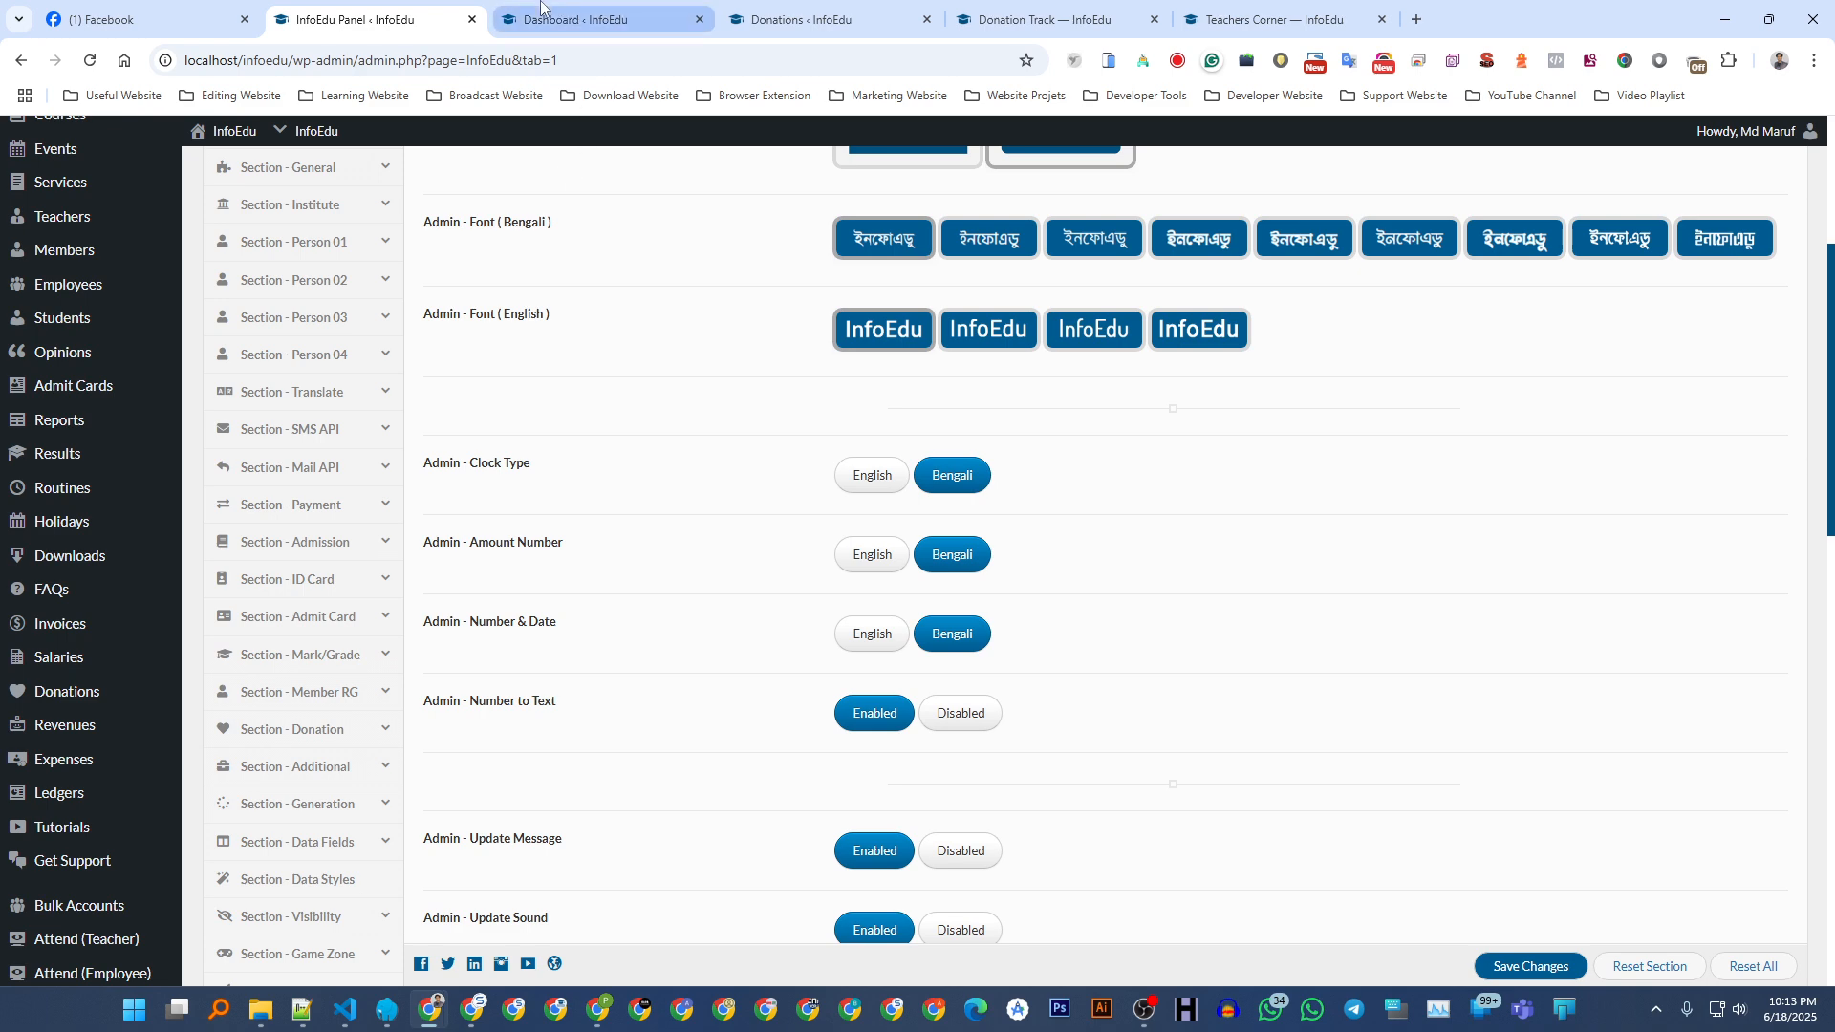
- Reload the dashboard and check its clock, date and statistics tables
click(583, 19)
click(89, 61)
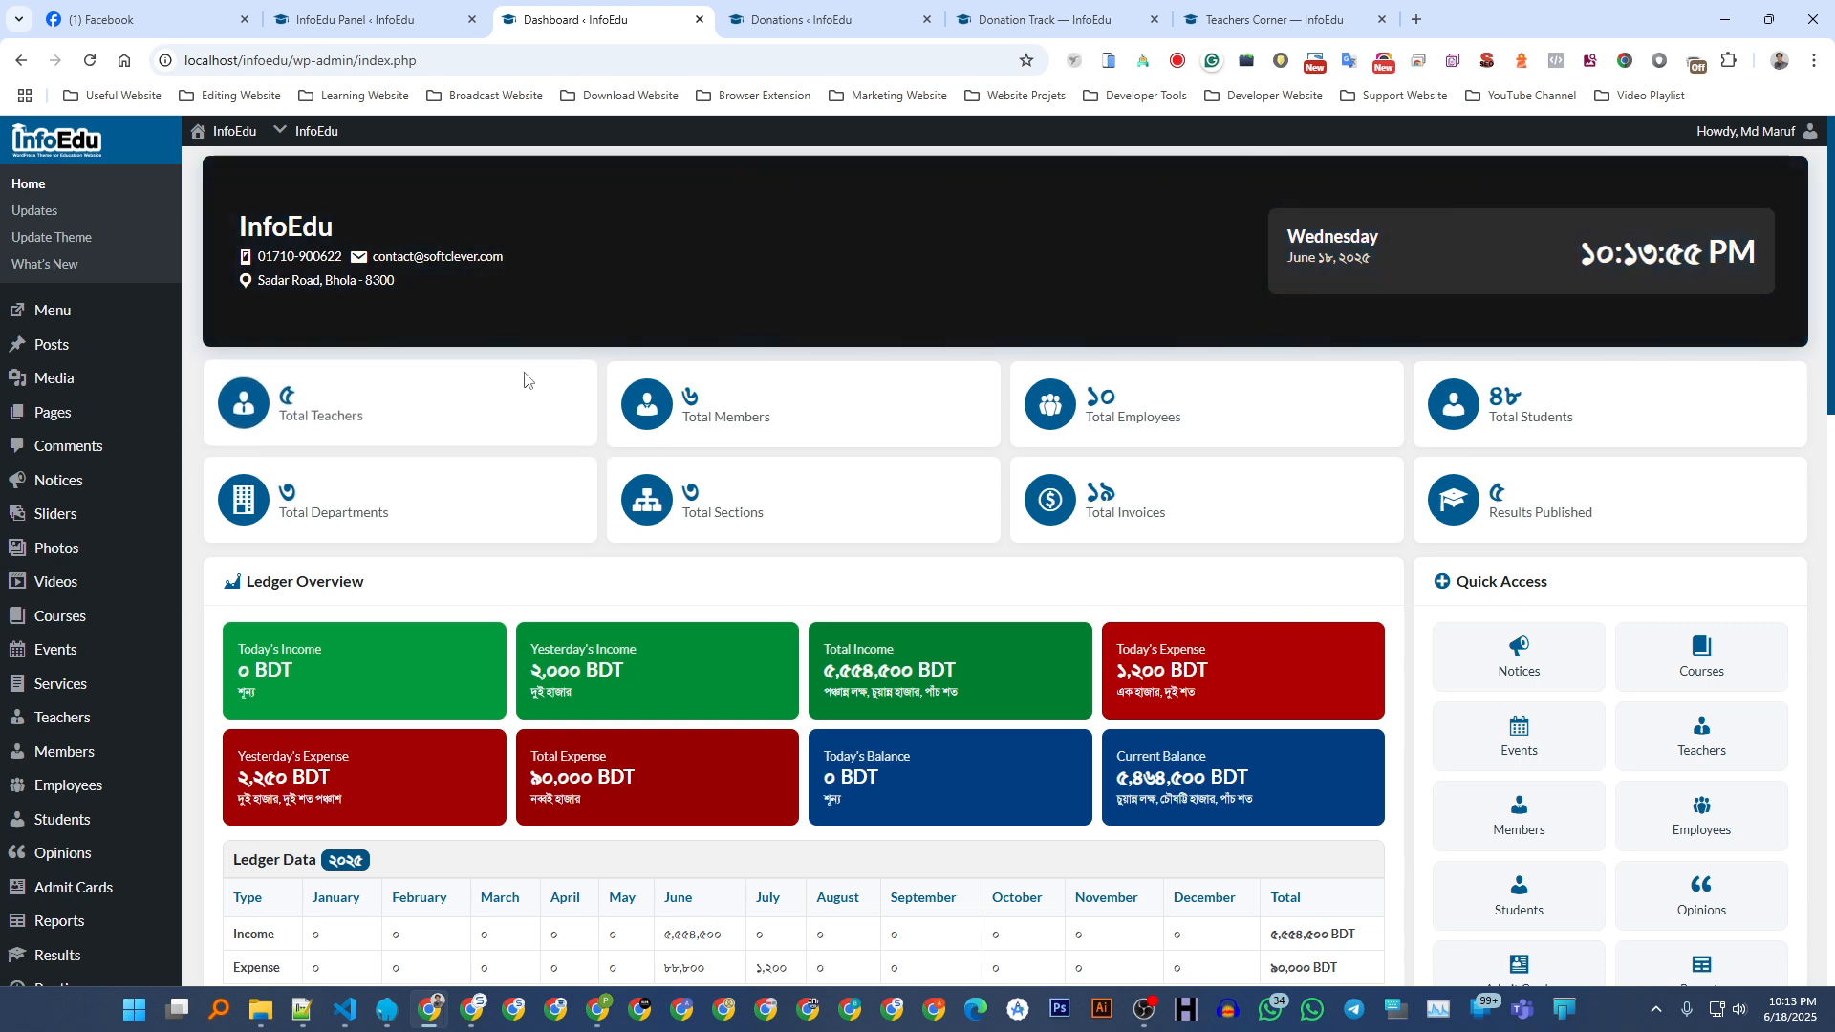
scroll(525, 382, down, 10)
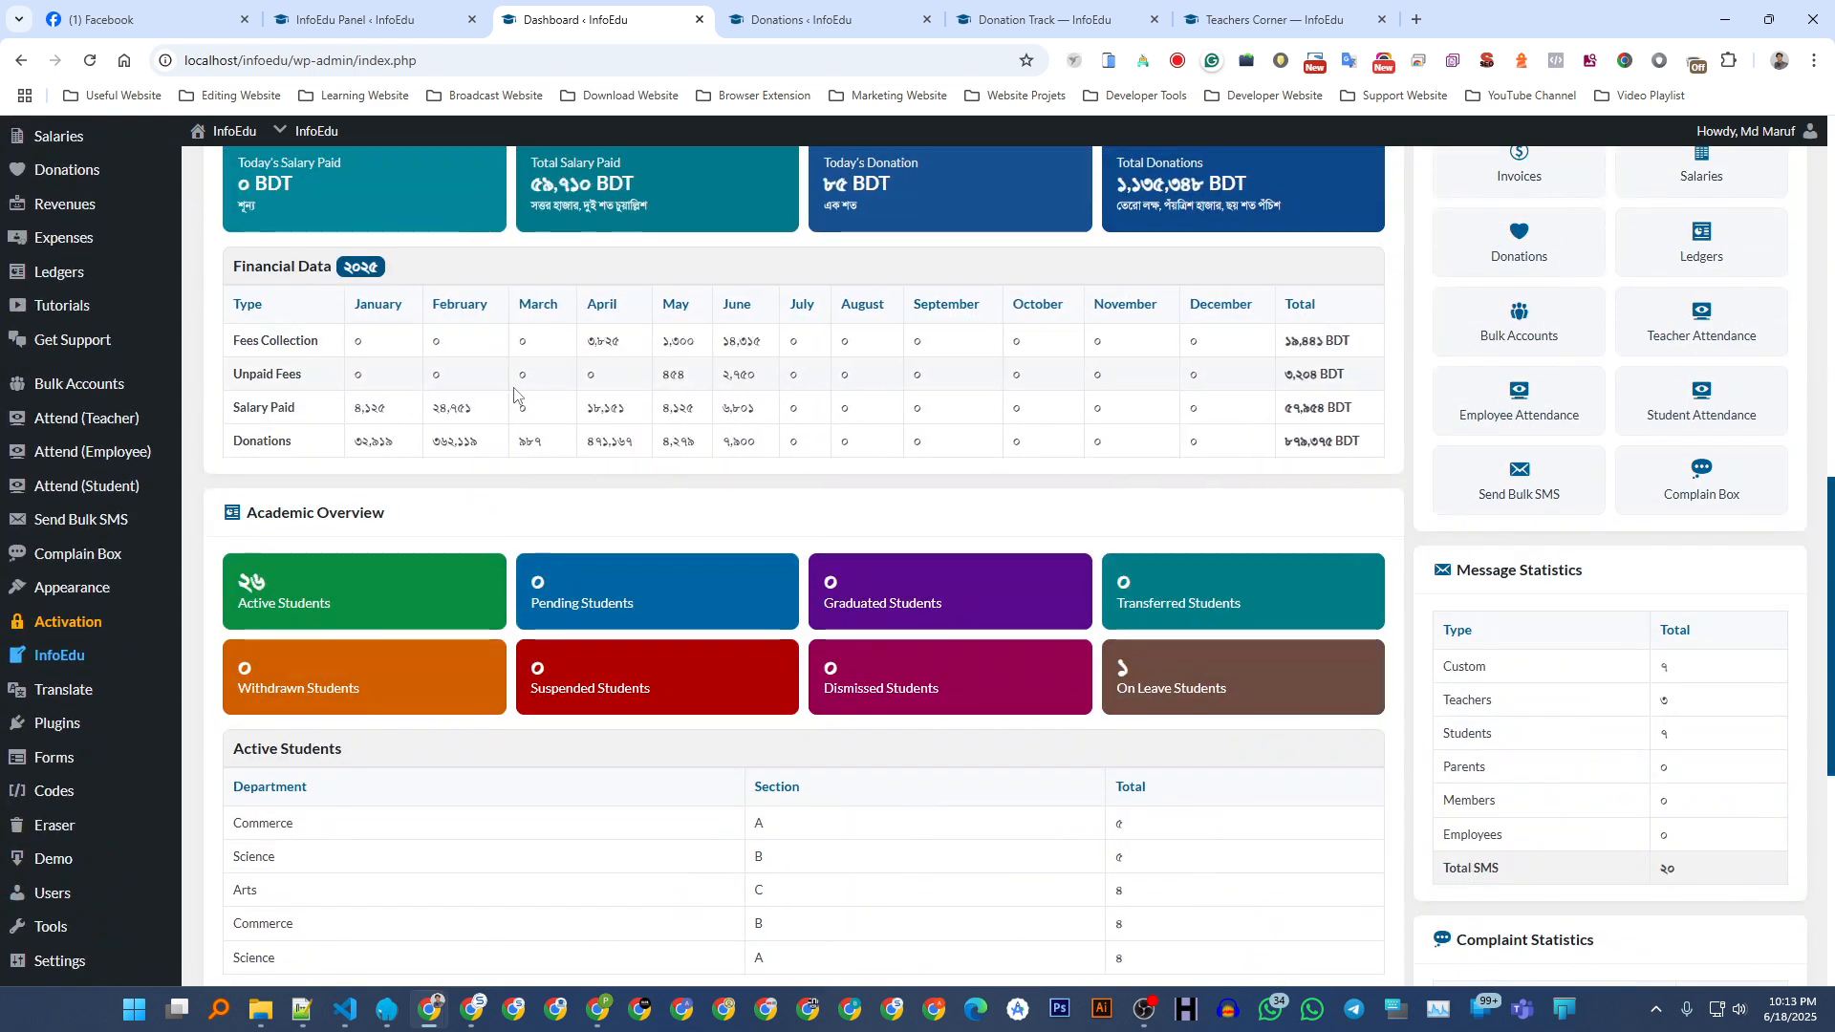
- Open the Text Translation page and load the admin dashboard in the Donations browser tab
mouse_move(57, 699)
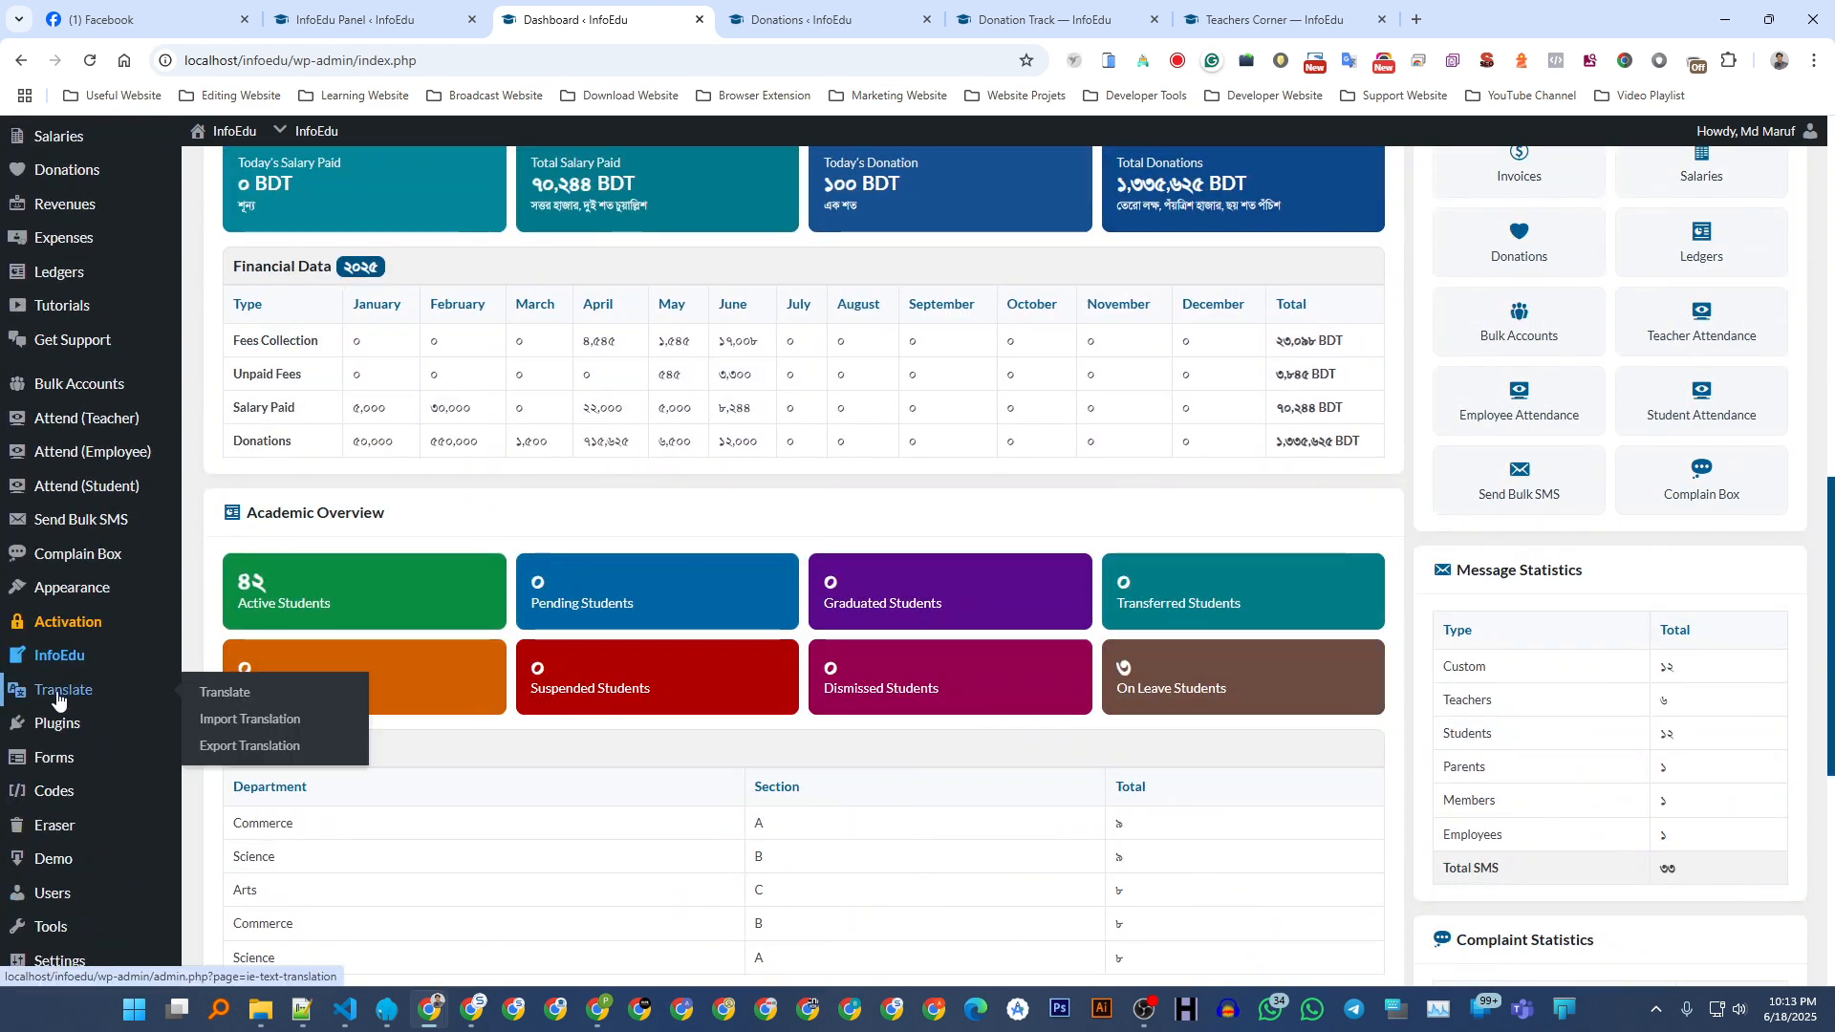
click(57, 700)
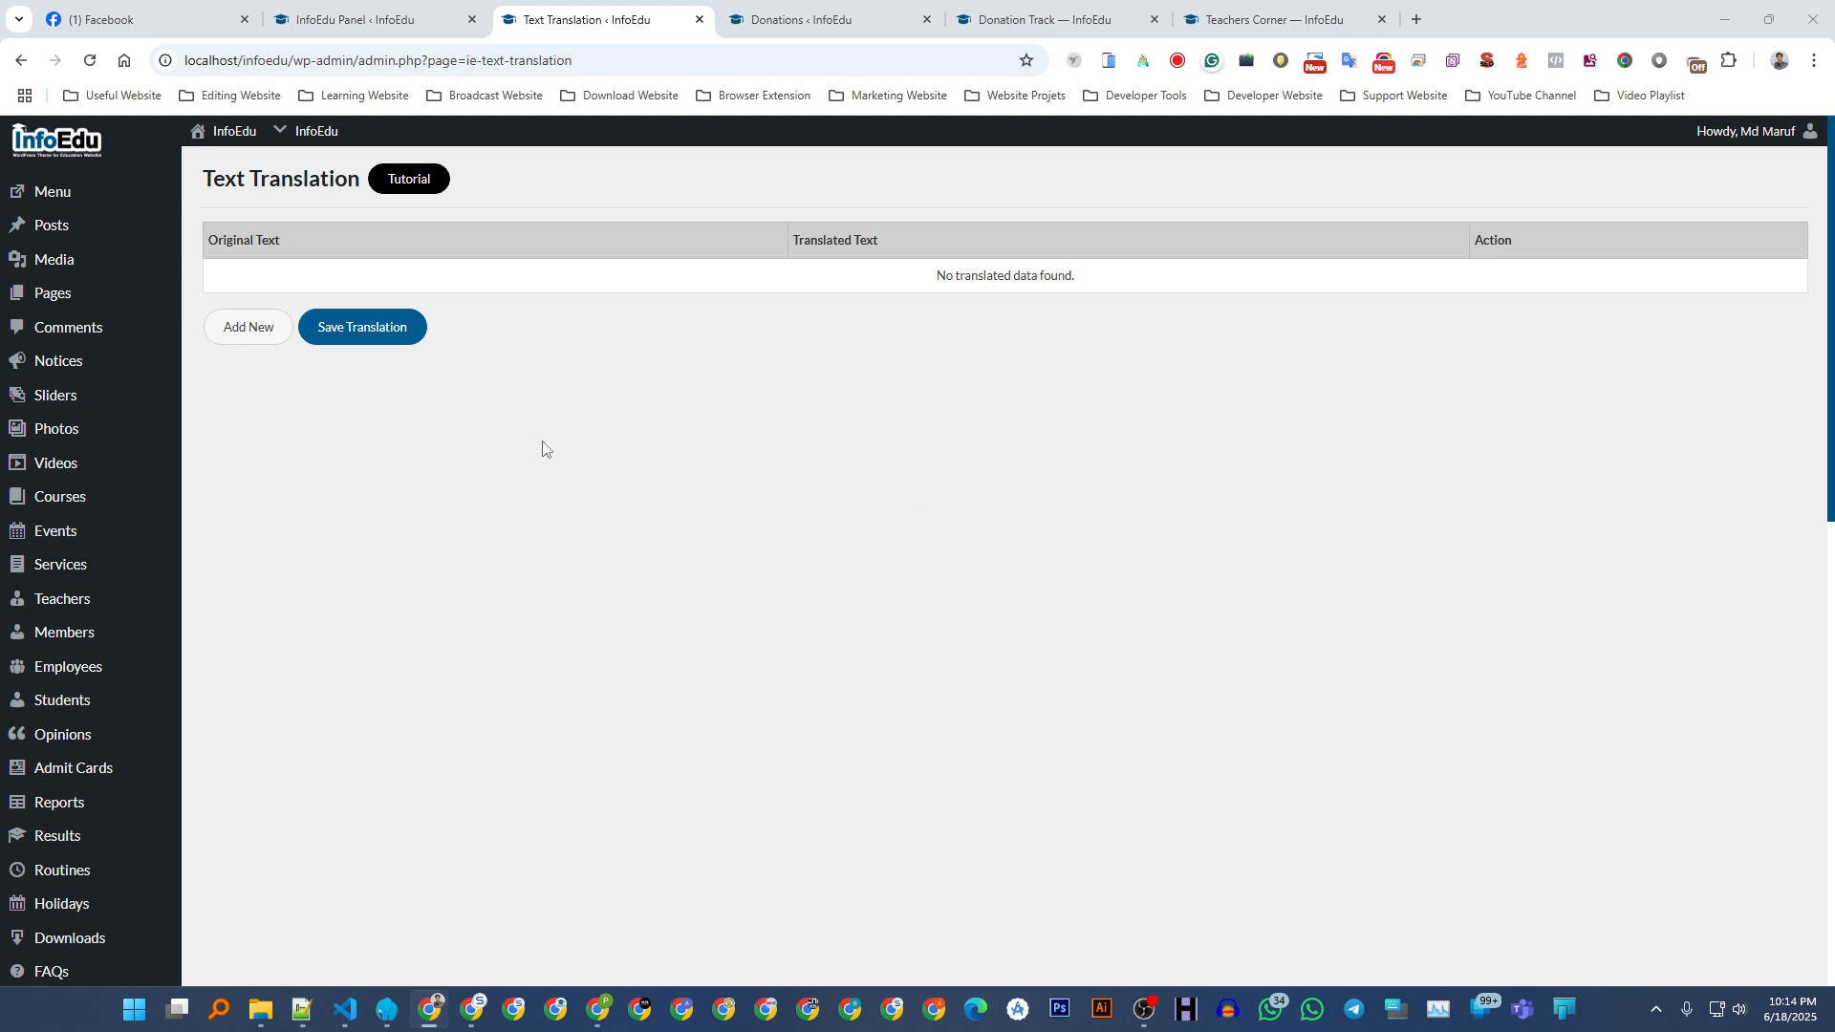
key(ctrl+Tab)
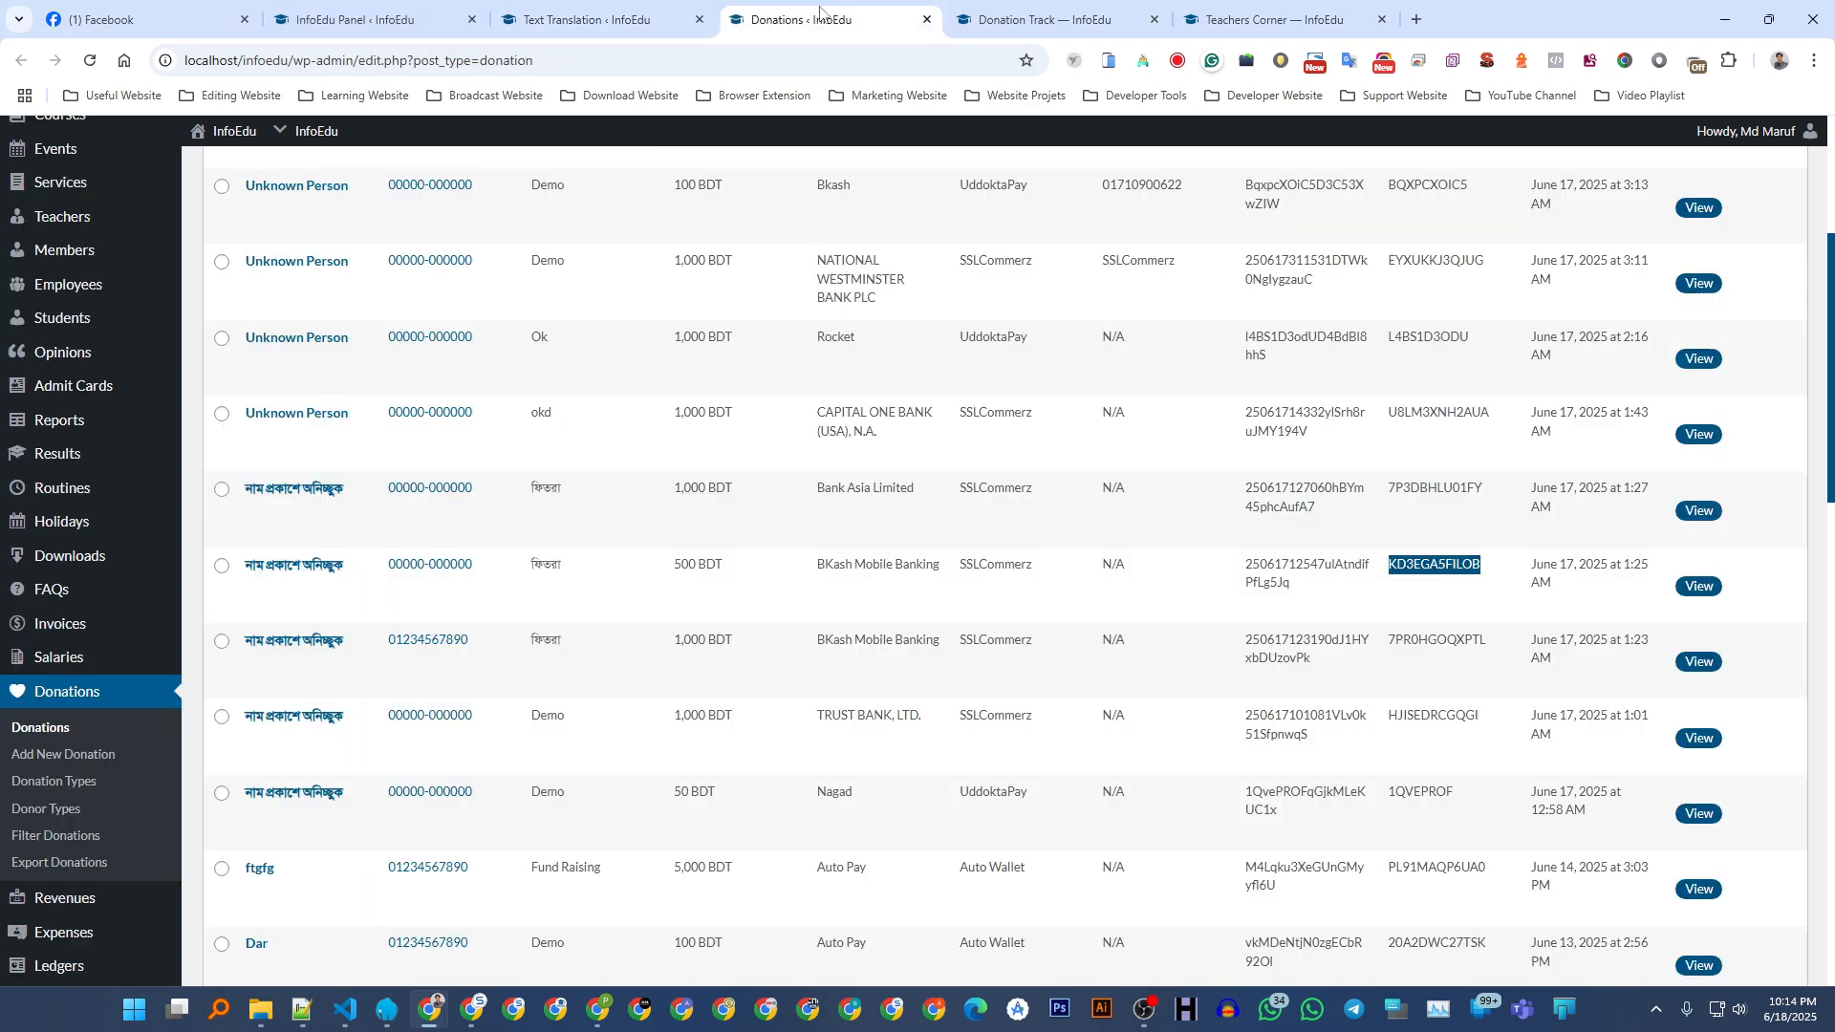
scroll(57, 182, up, 5)
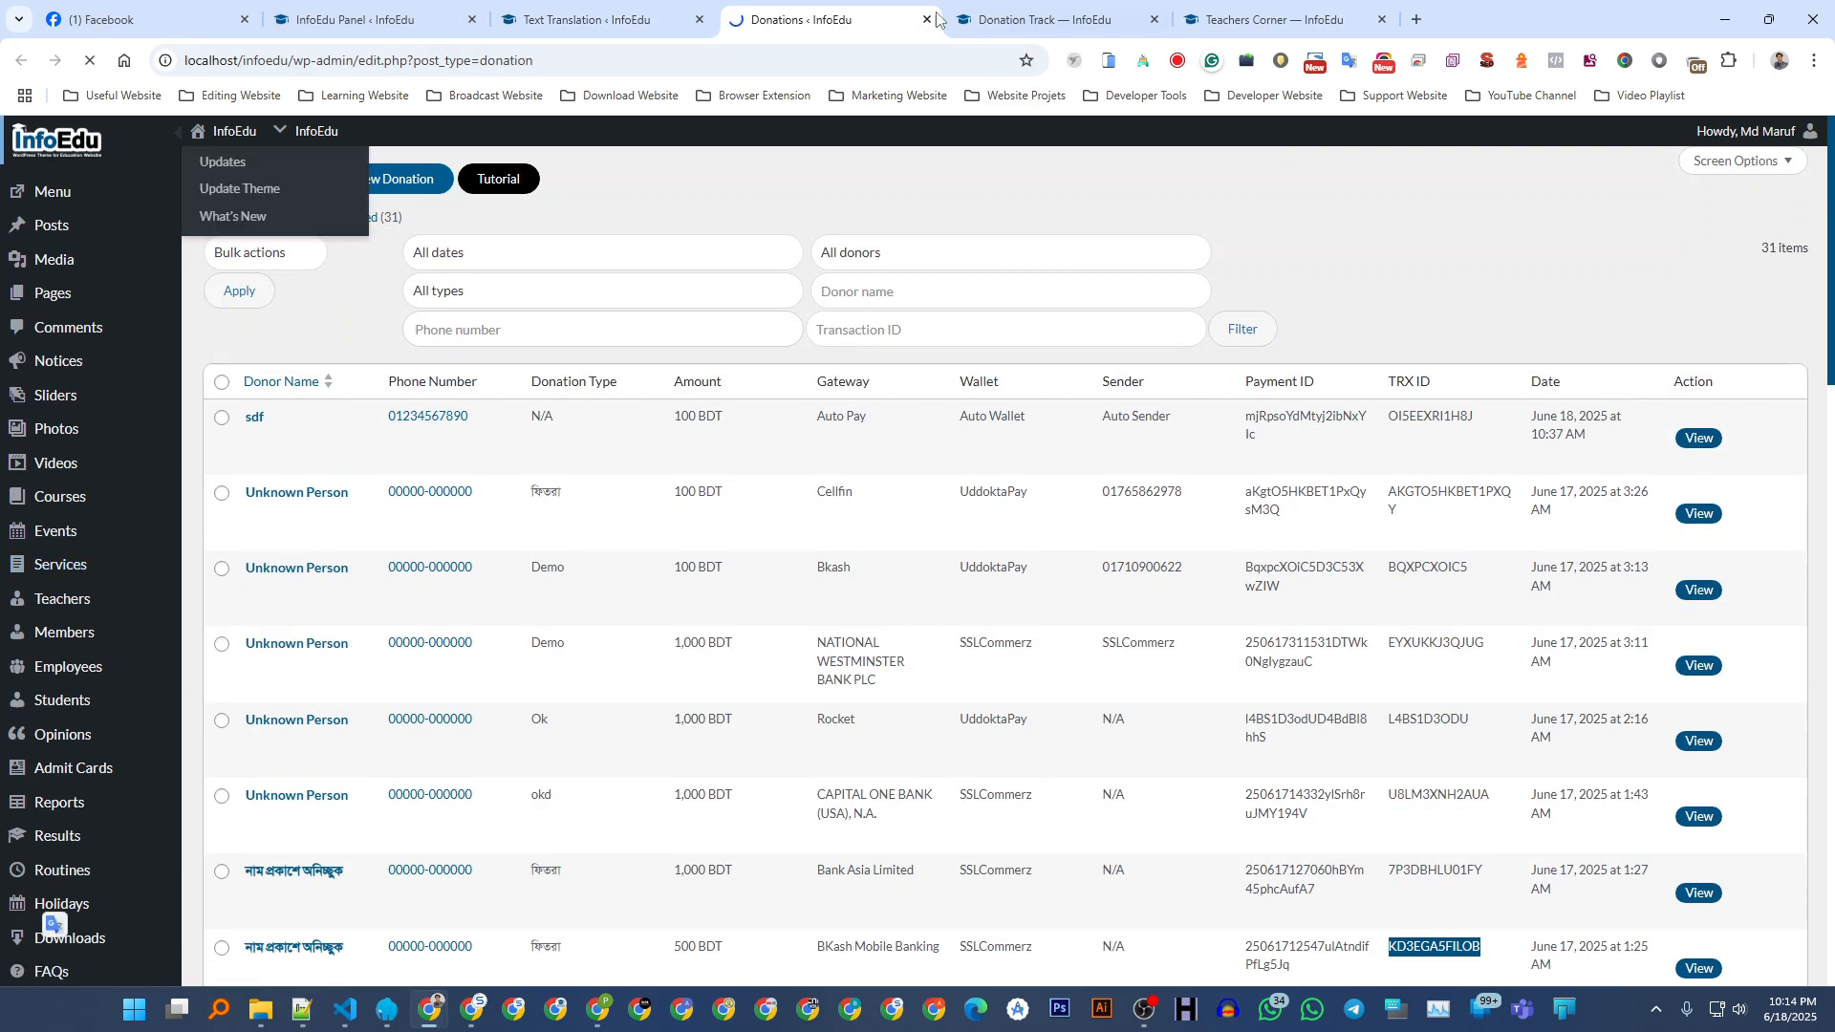
click(55, 163)
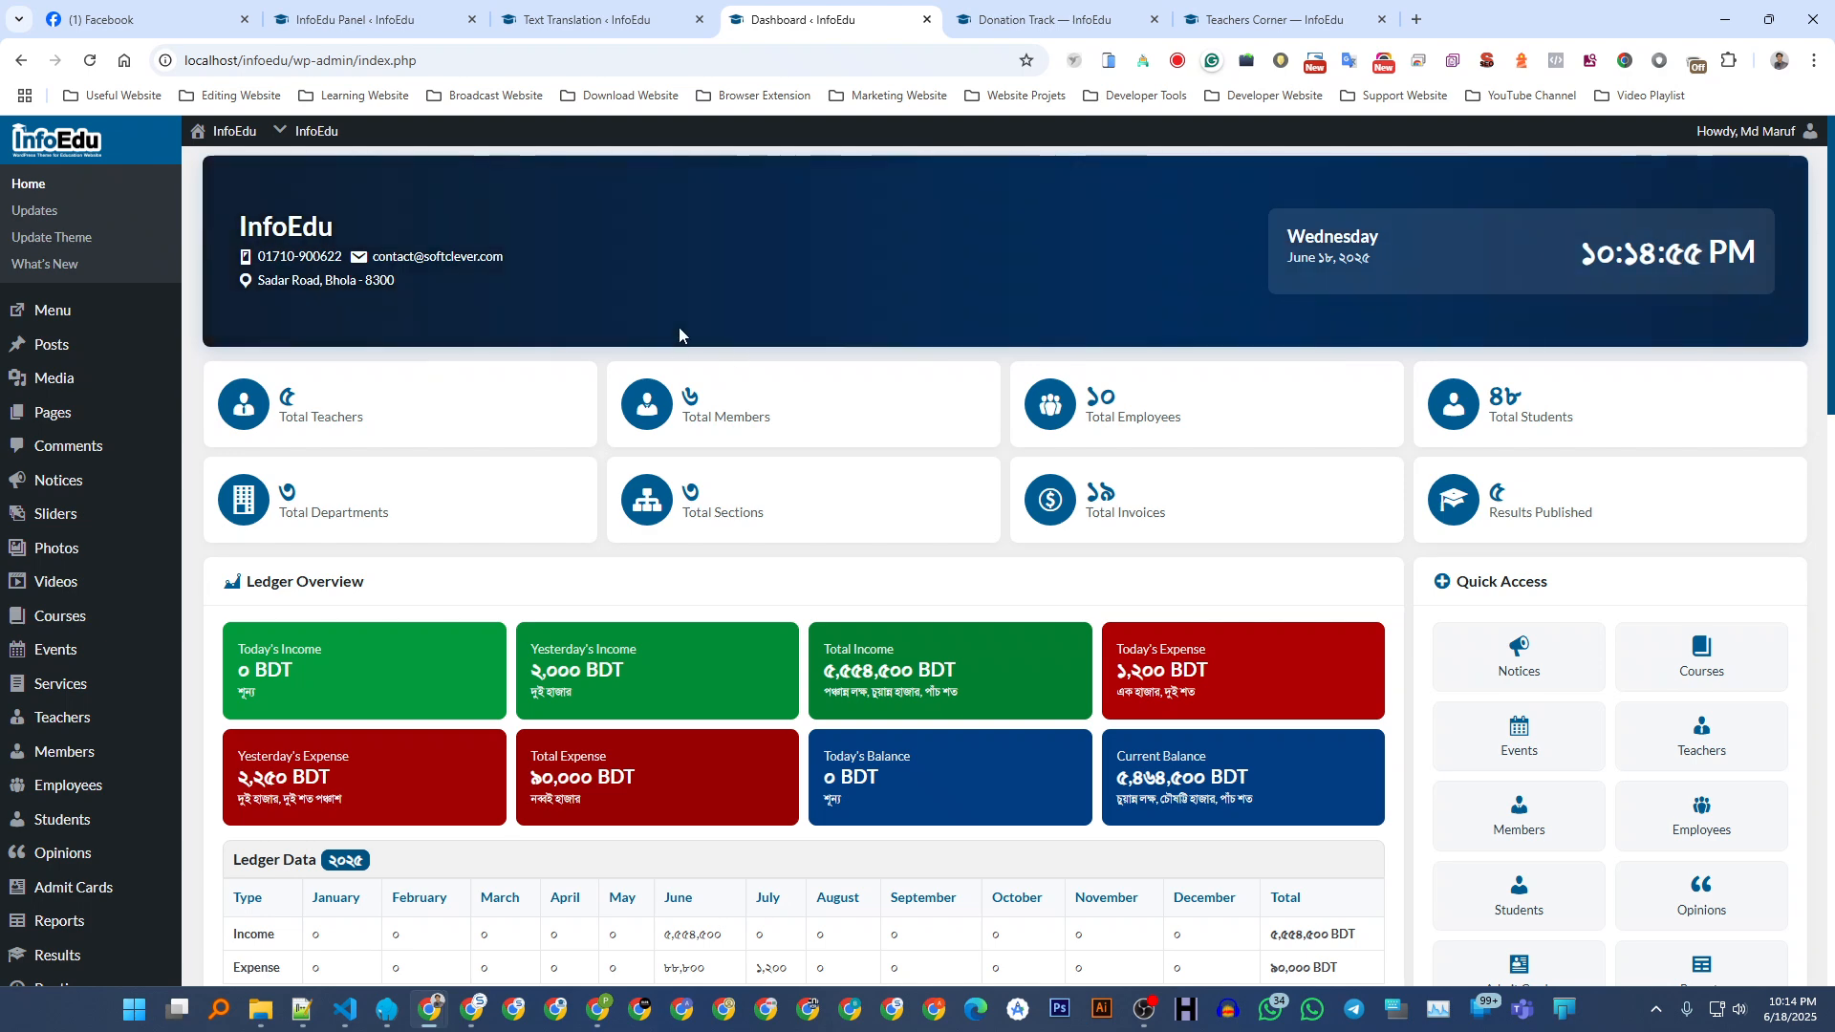
scroll(680, 337, down, 3)
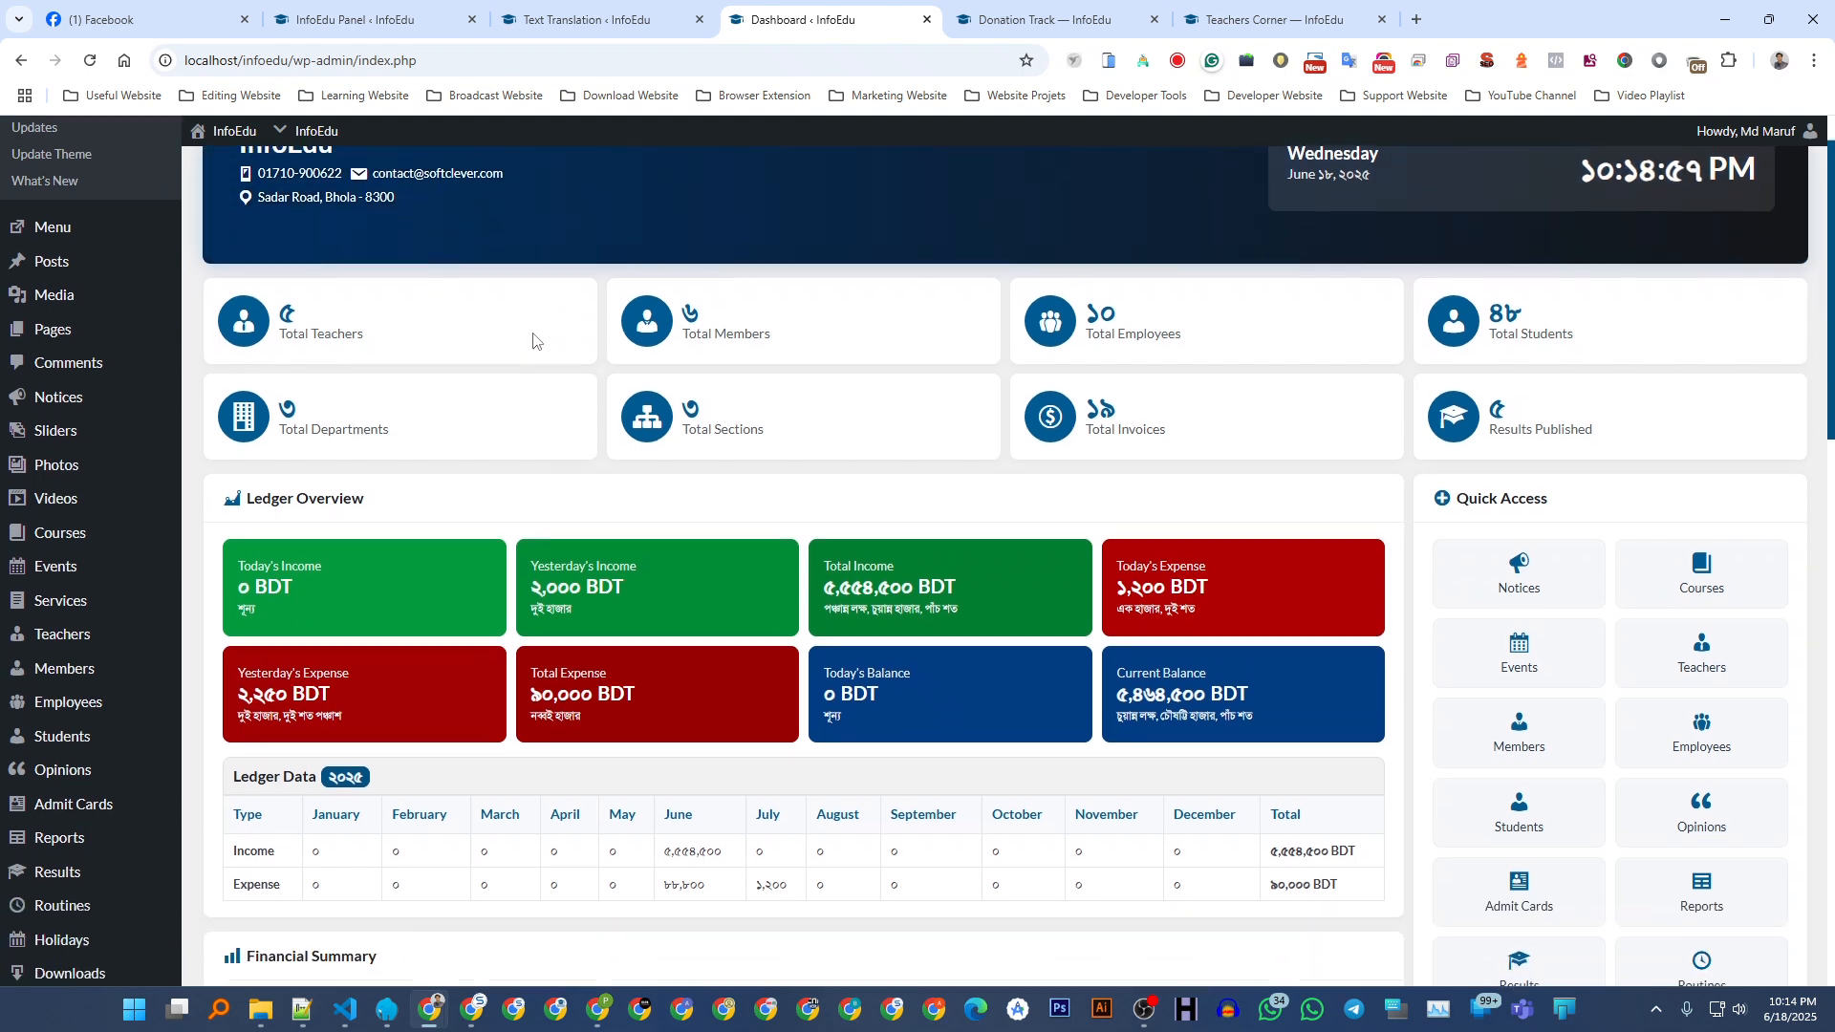
- Compare the empty Text Translation page with the dashboard's labels and summaries, ending on Text Translation
click(435, 12)
click(588, 19)
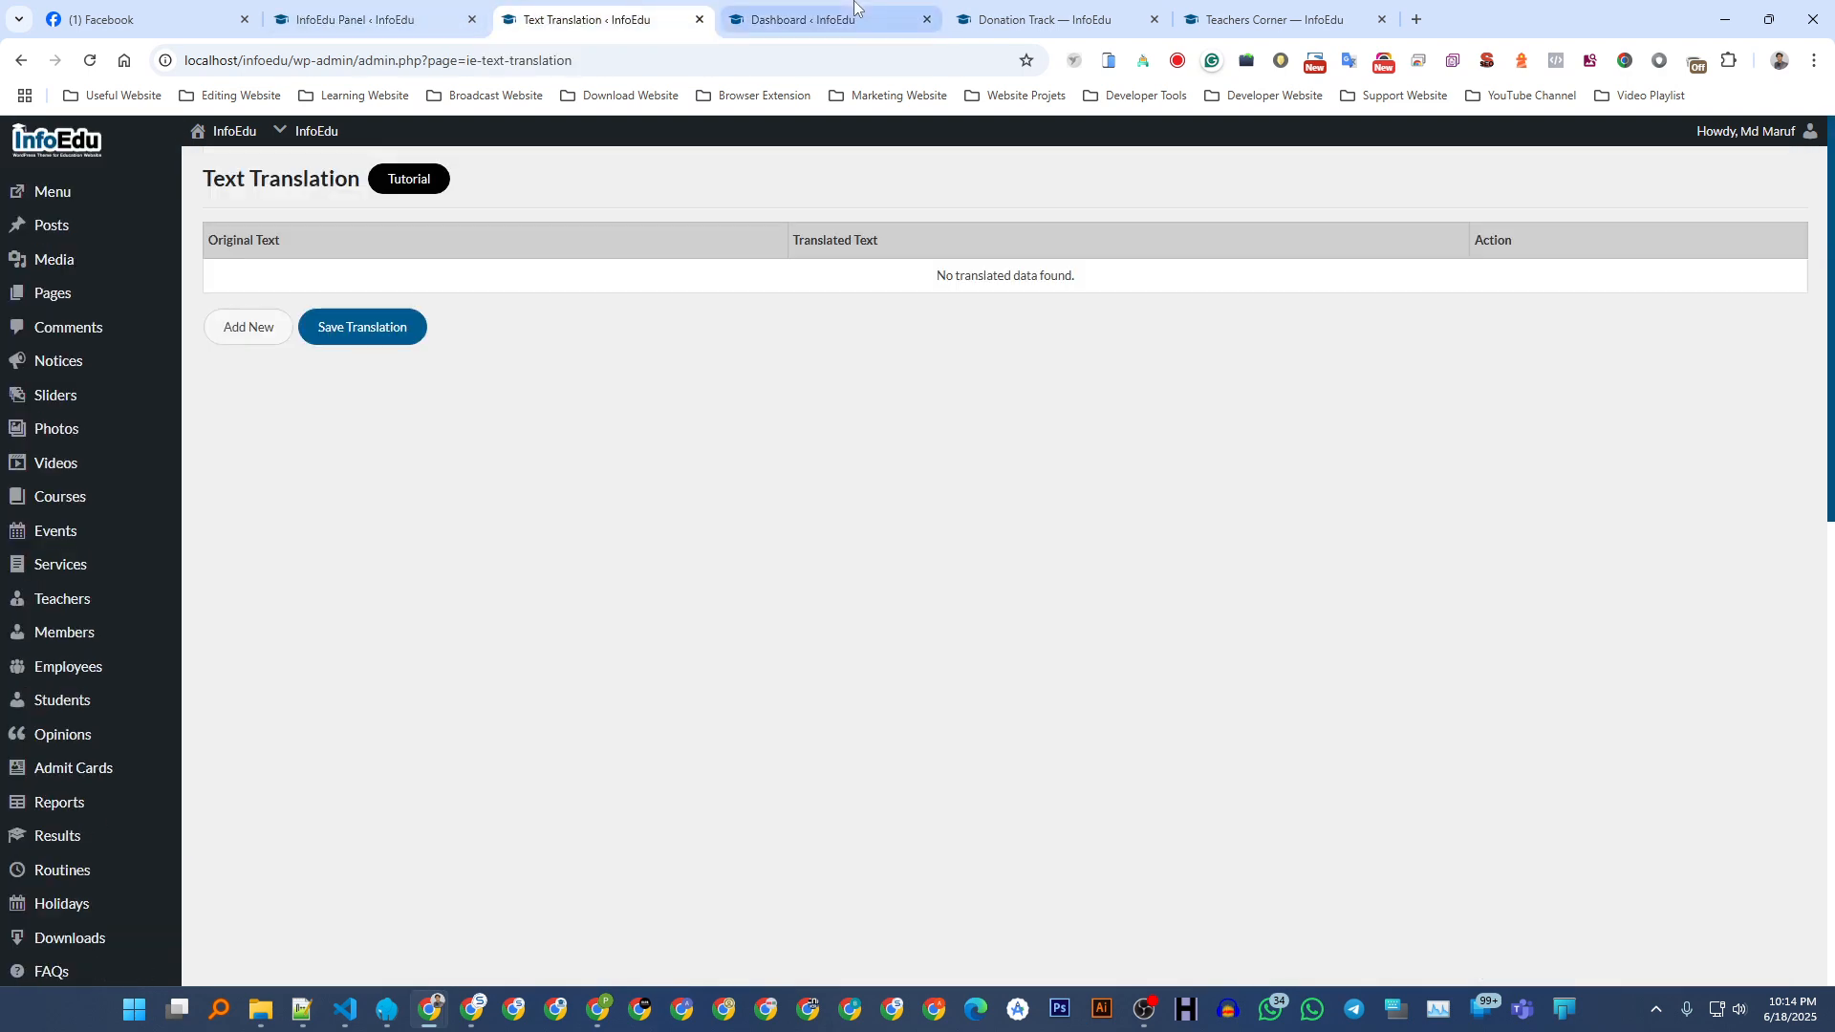
click(860, 19)
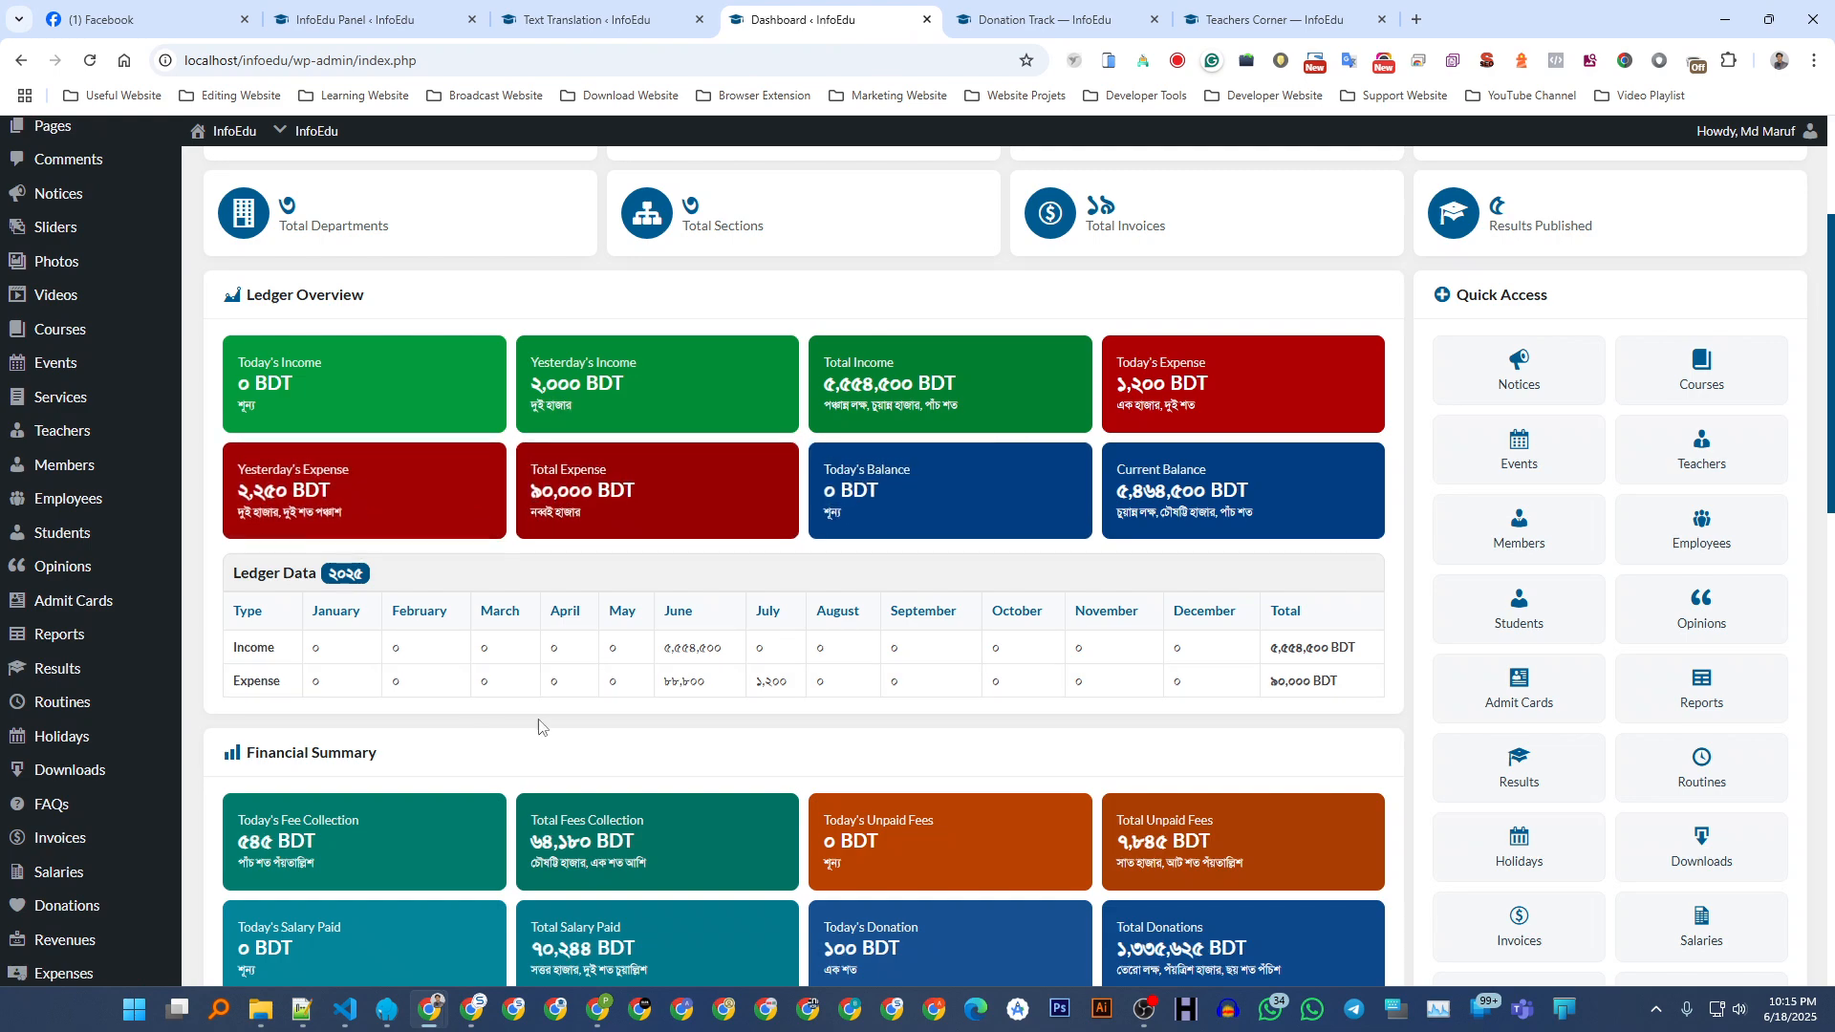
scroll(652, 639, down, 7)
scroll(652, 639, up, 10)
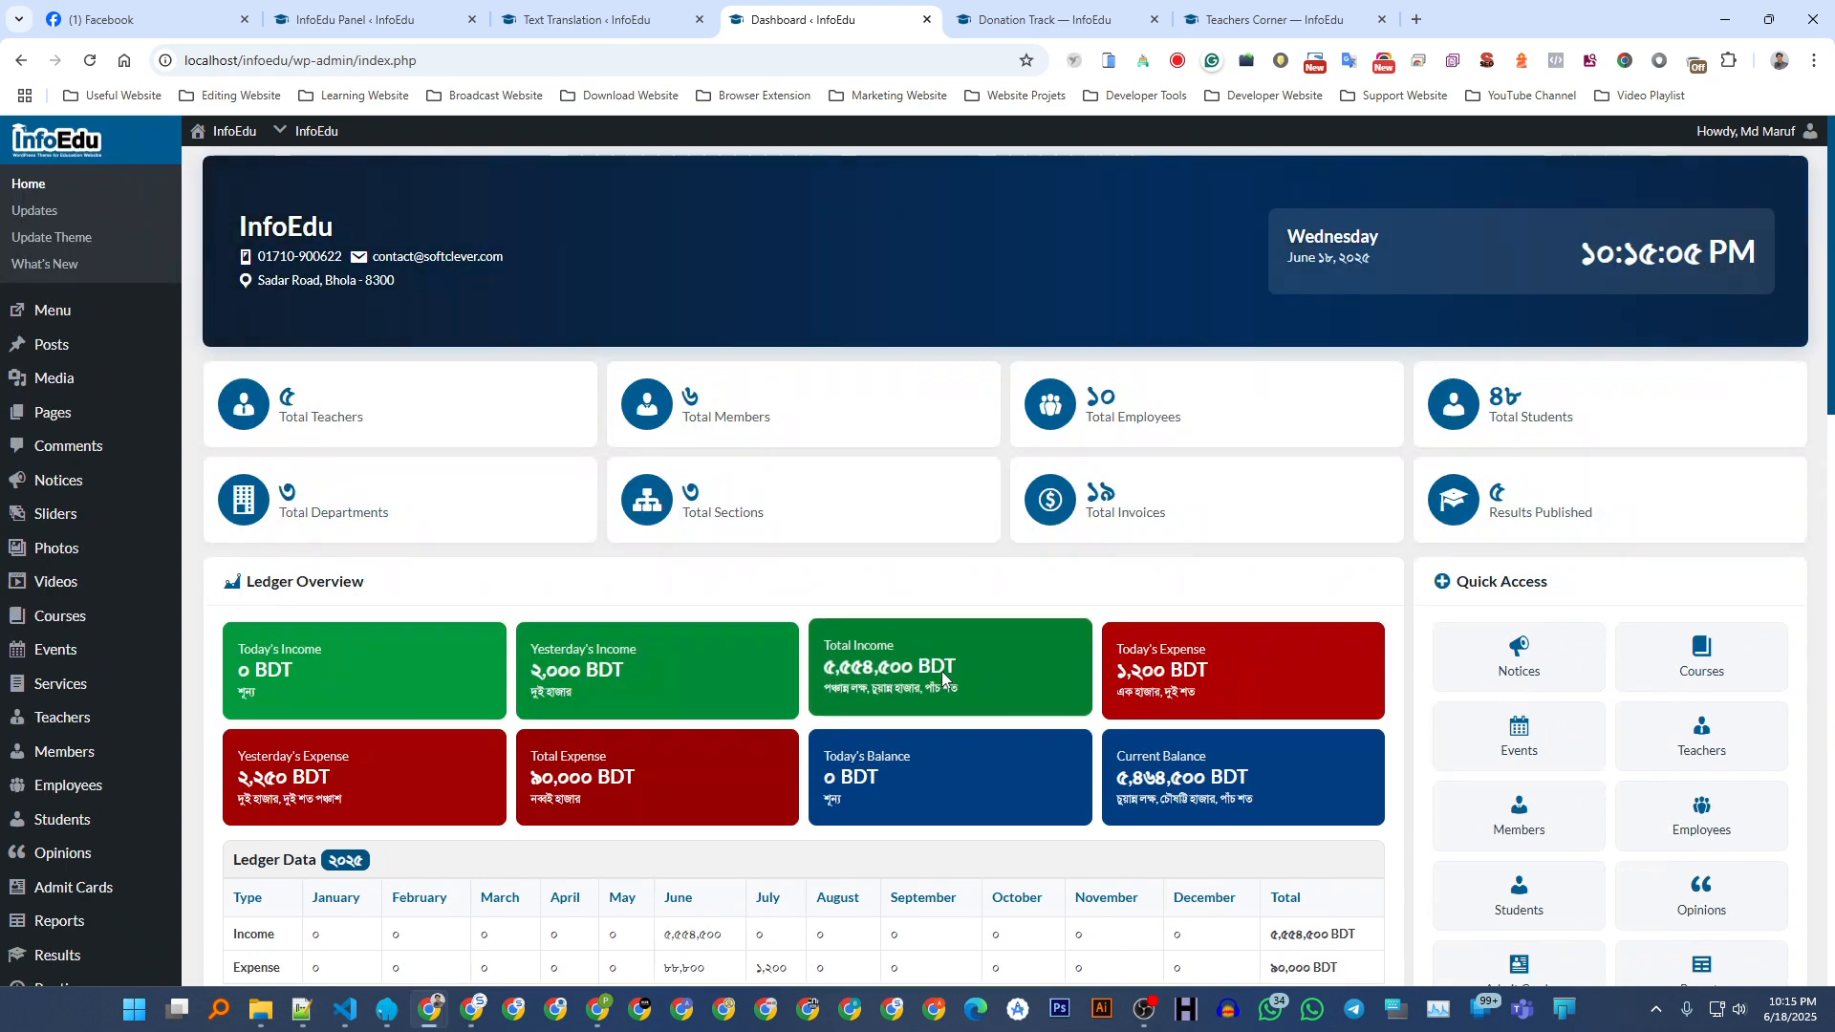
click(552, 20)
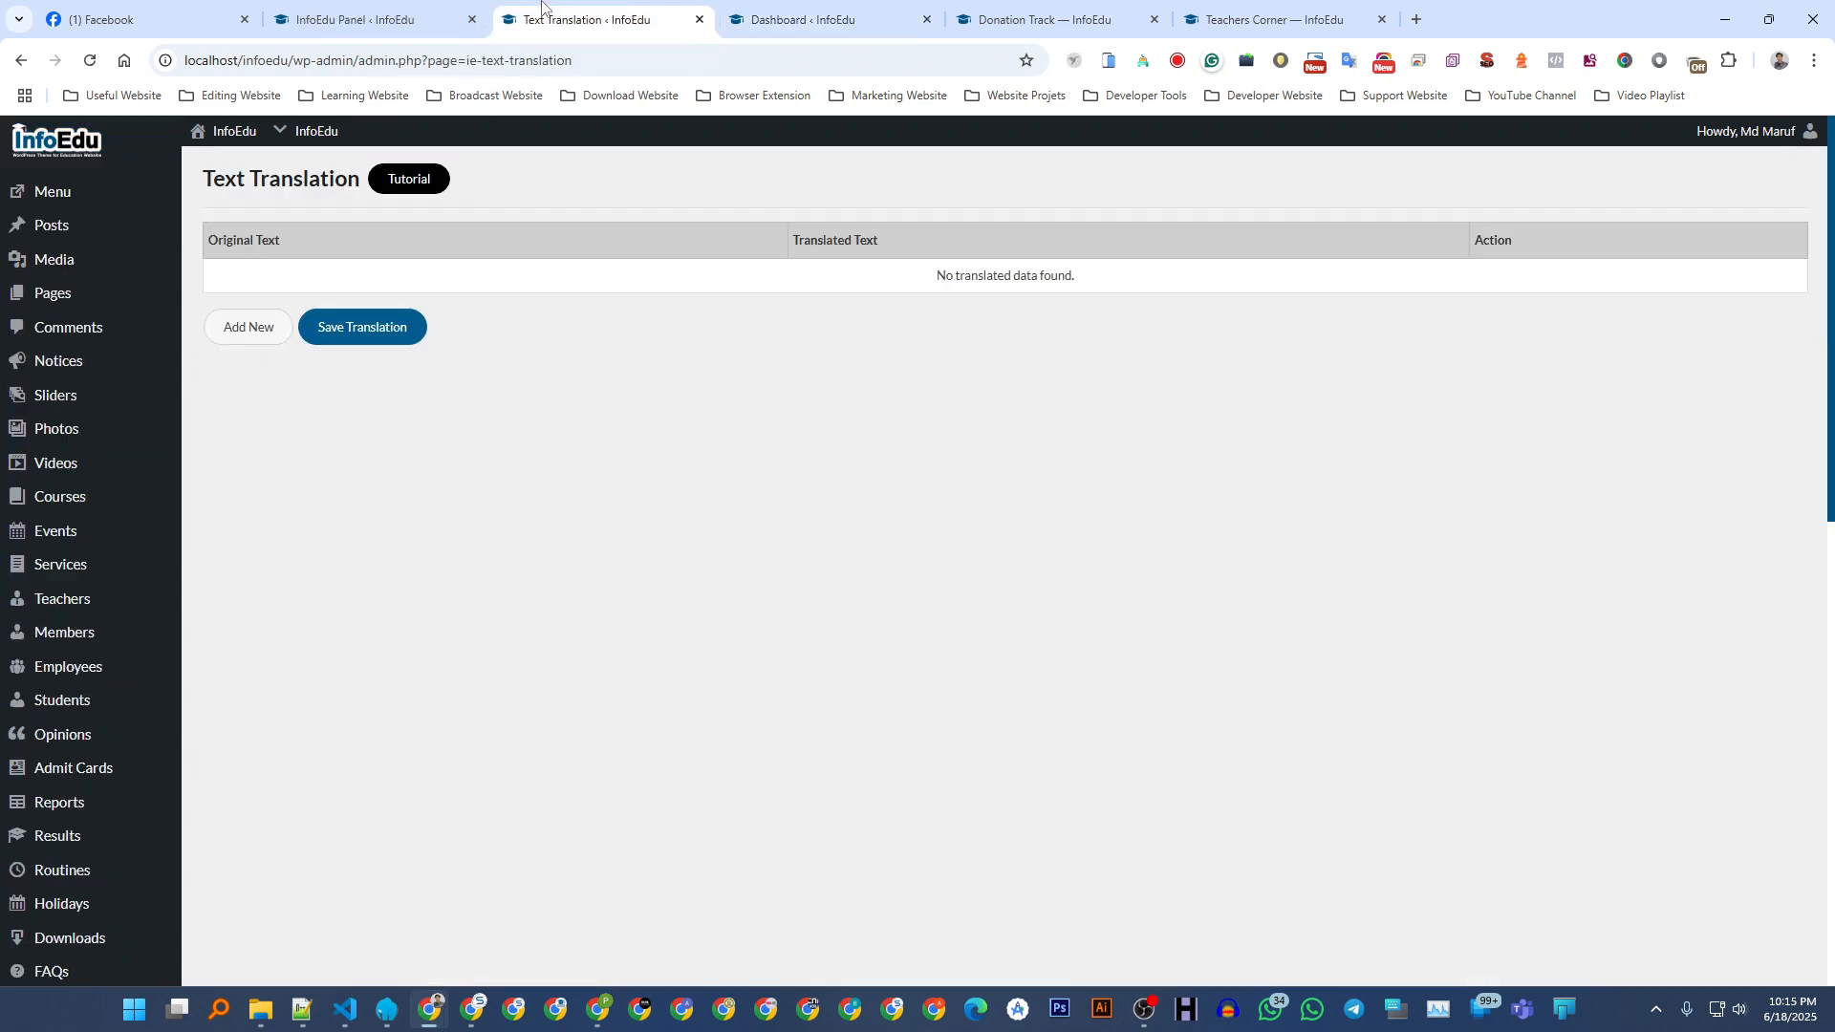
- Add a text translation of BDT as টাকা, save it, and reload the dashboard to check the currency label
click(250, 333)
click(360, 315)
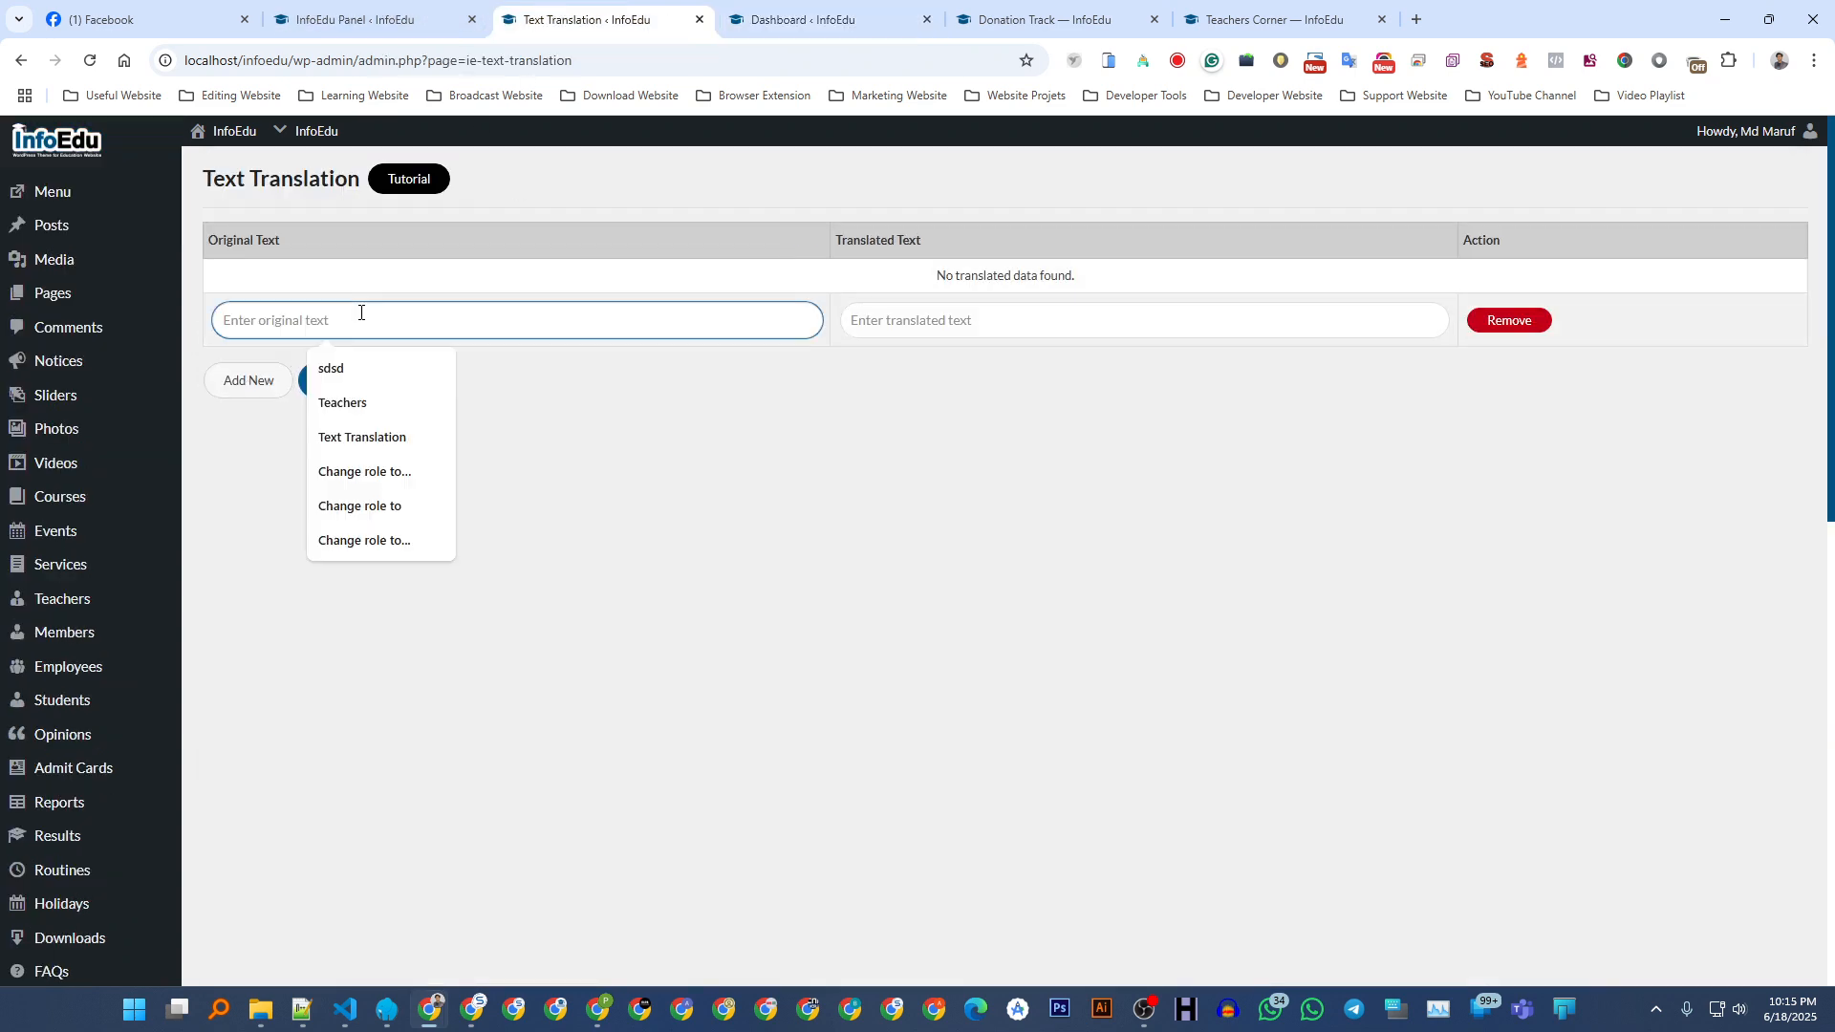
text(BDT)
key(Tab)
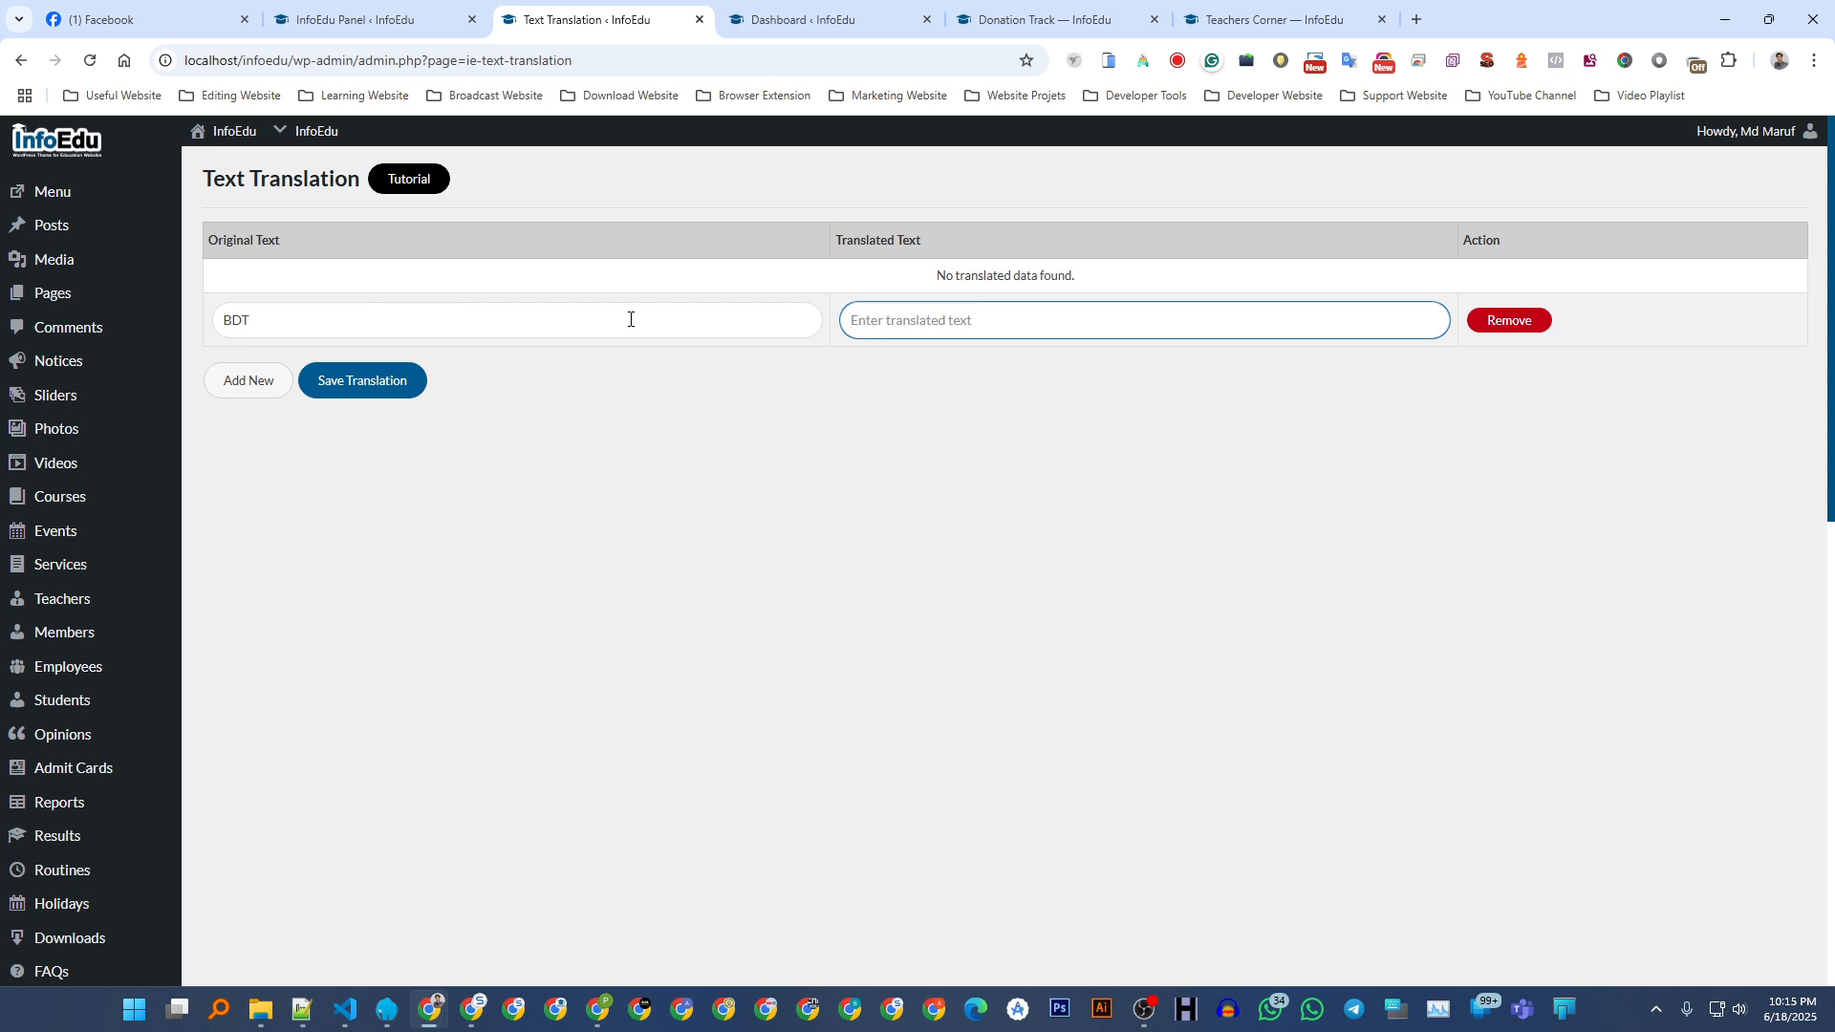
text(টাকা)
key(F12)
click(352, 392)
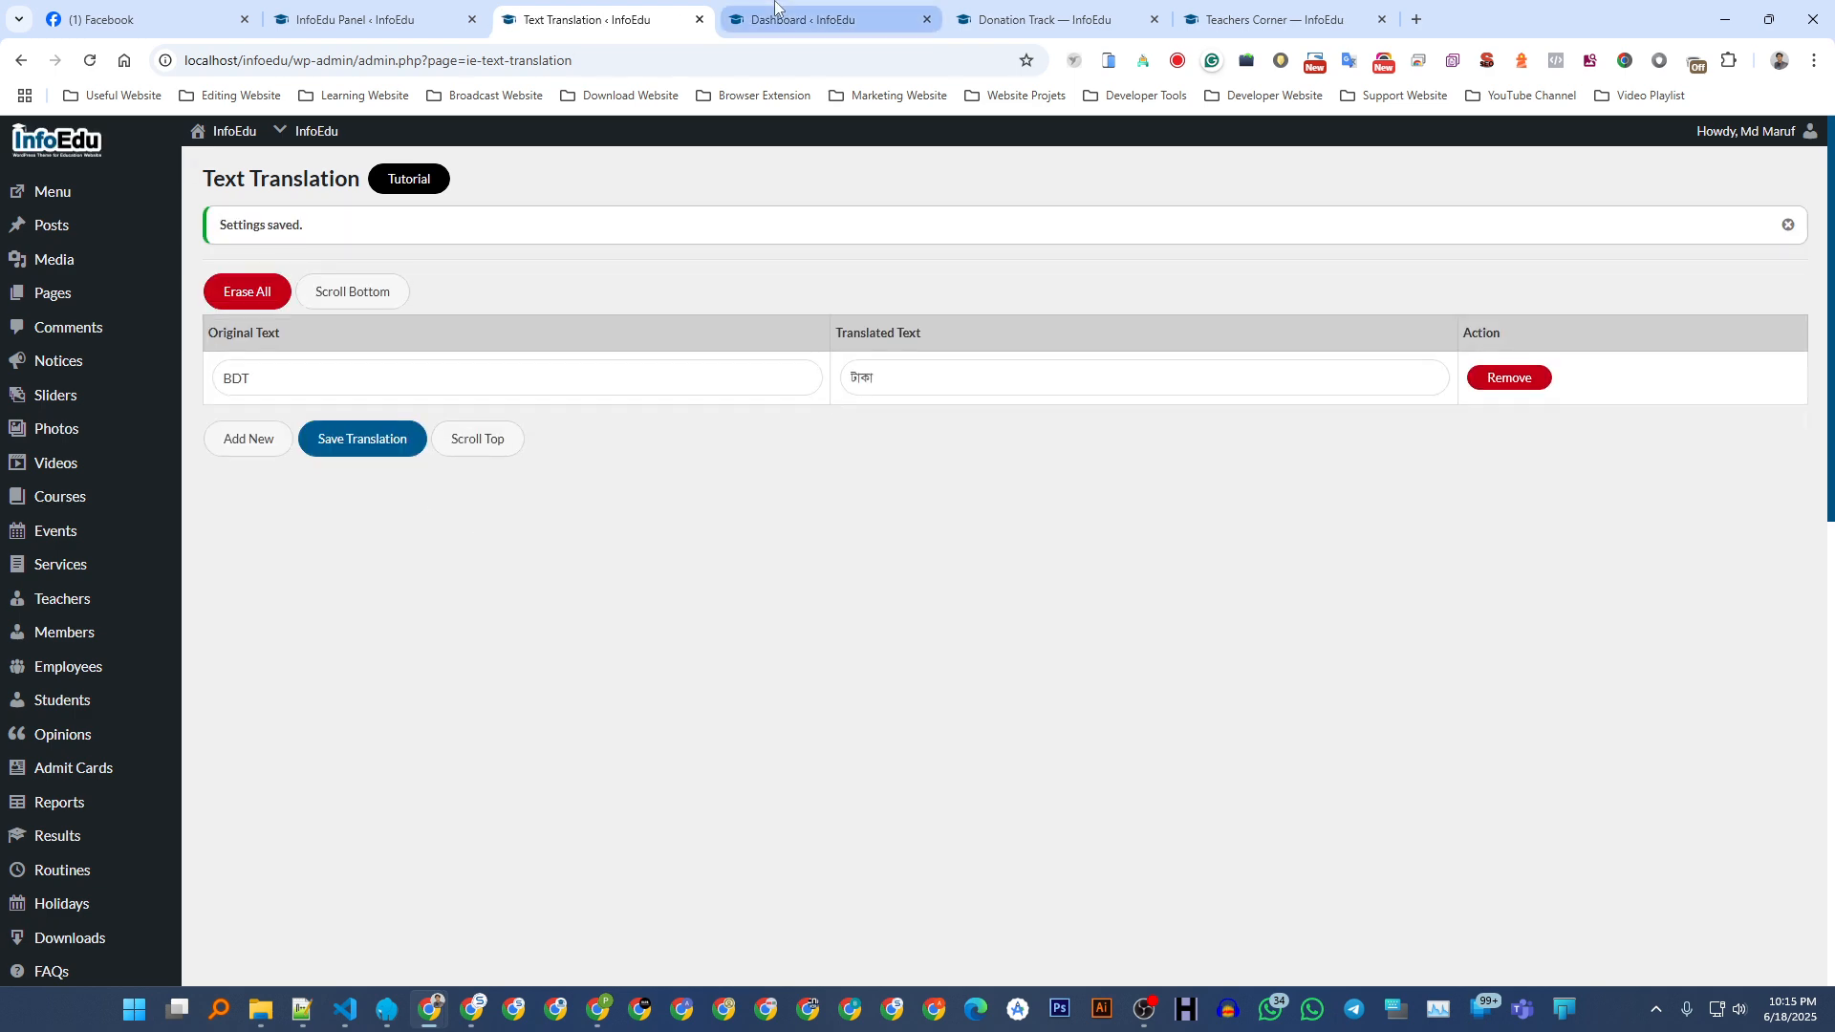
click(775, 8)
key(F5)
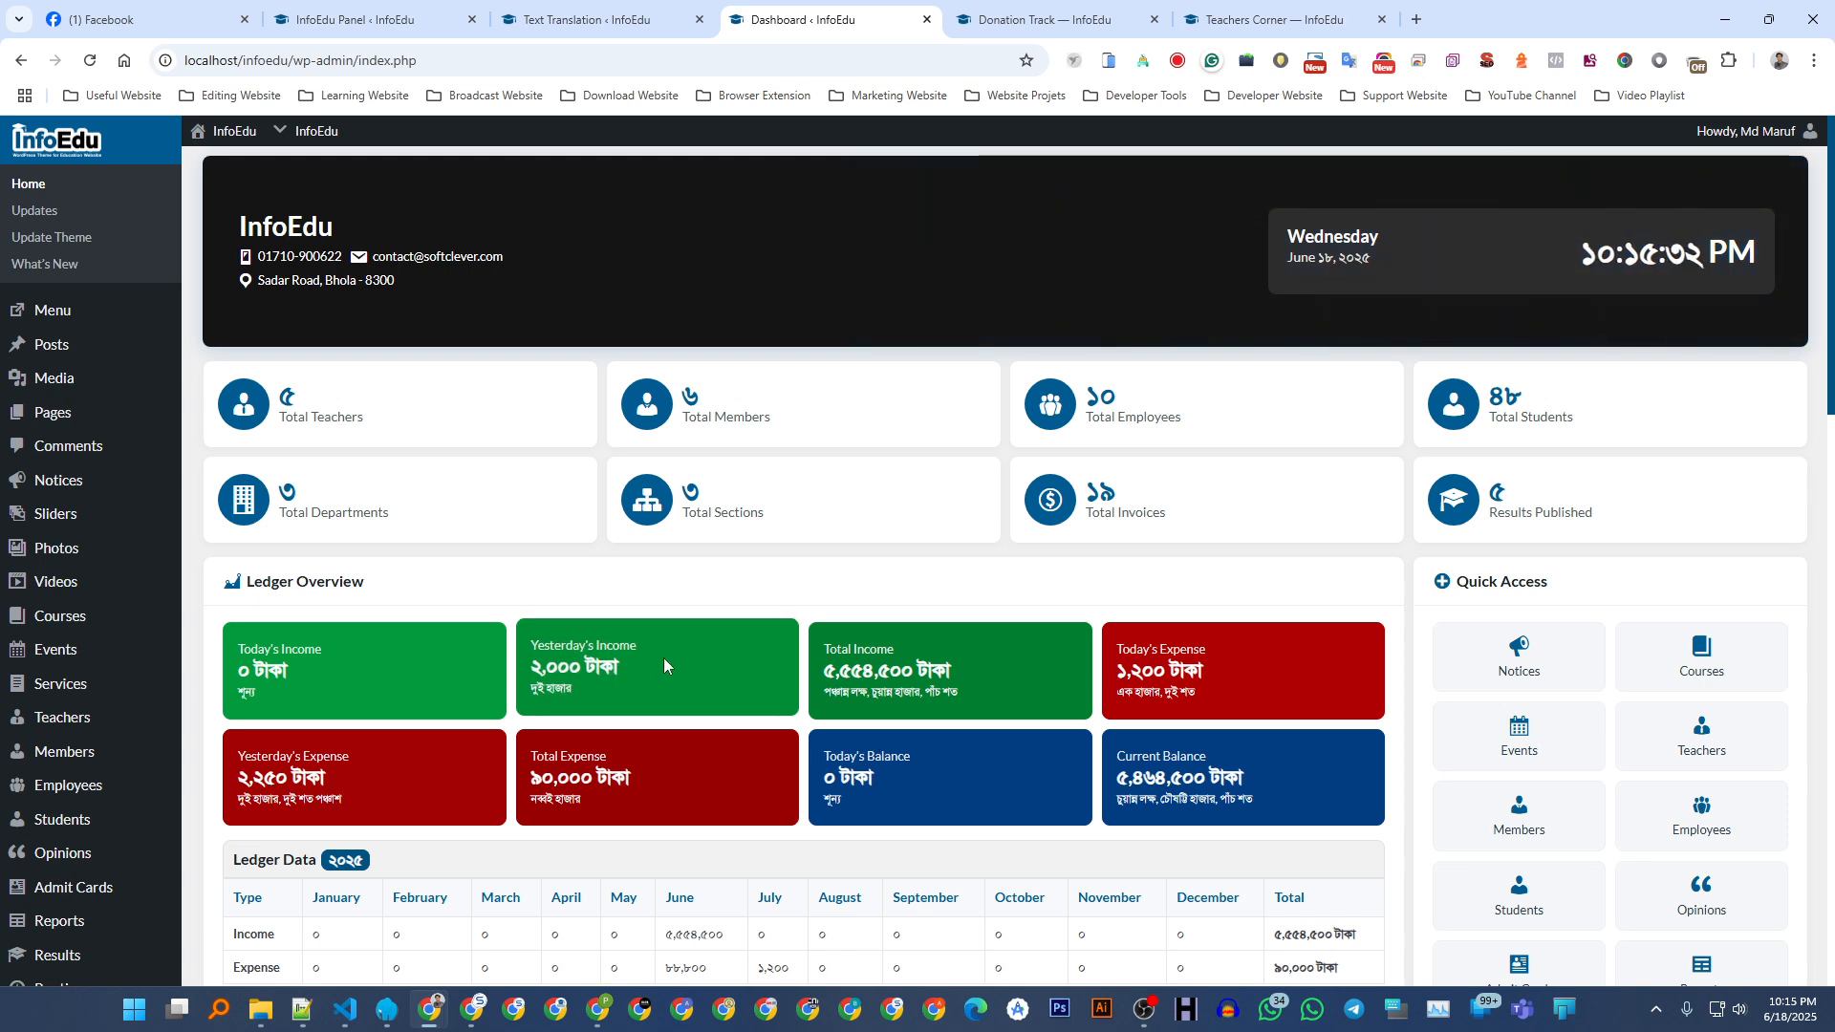
- Erase all entries on the Text Translation page and save the empty translation list
click(551, 7)
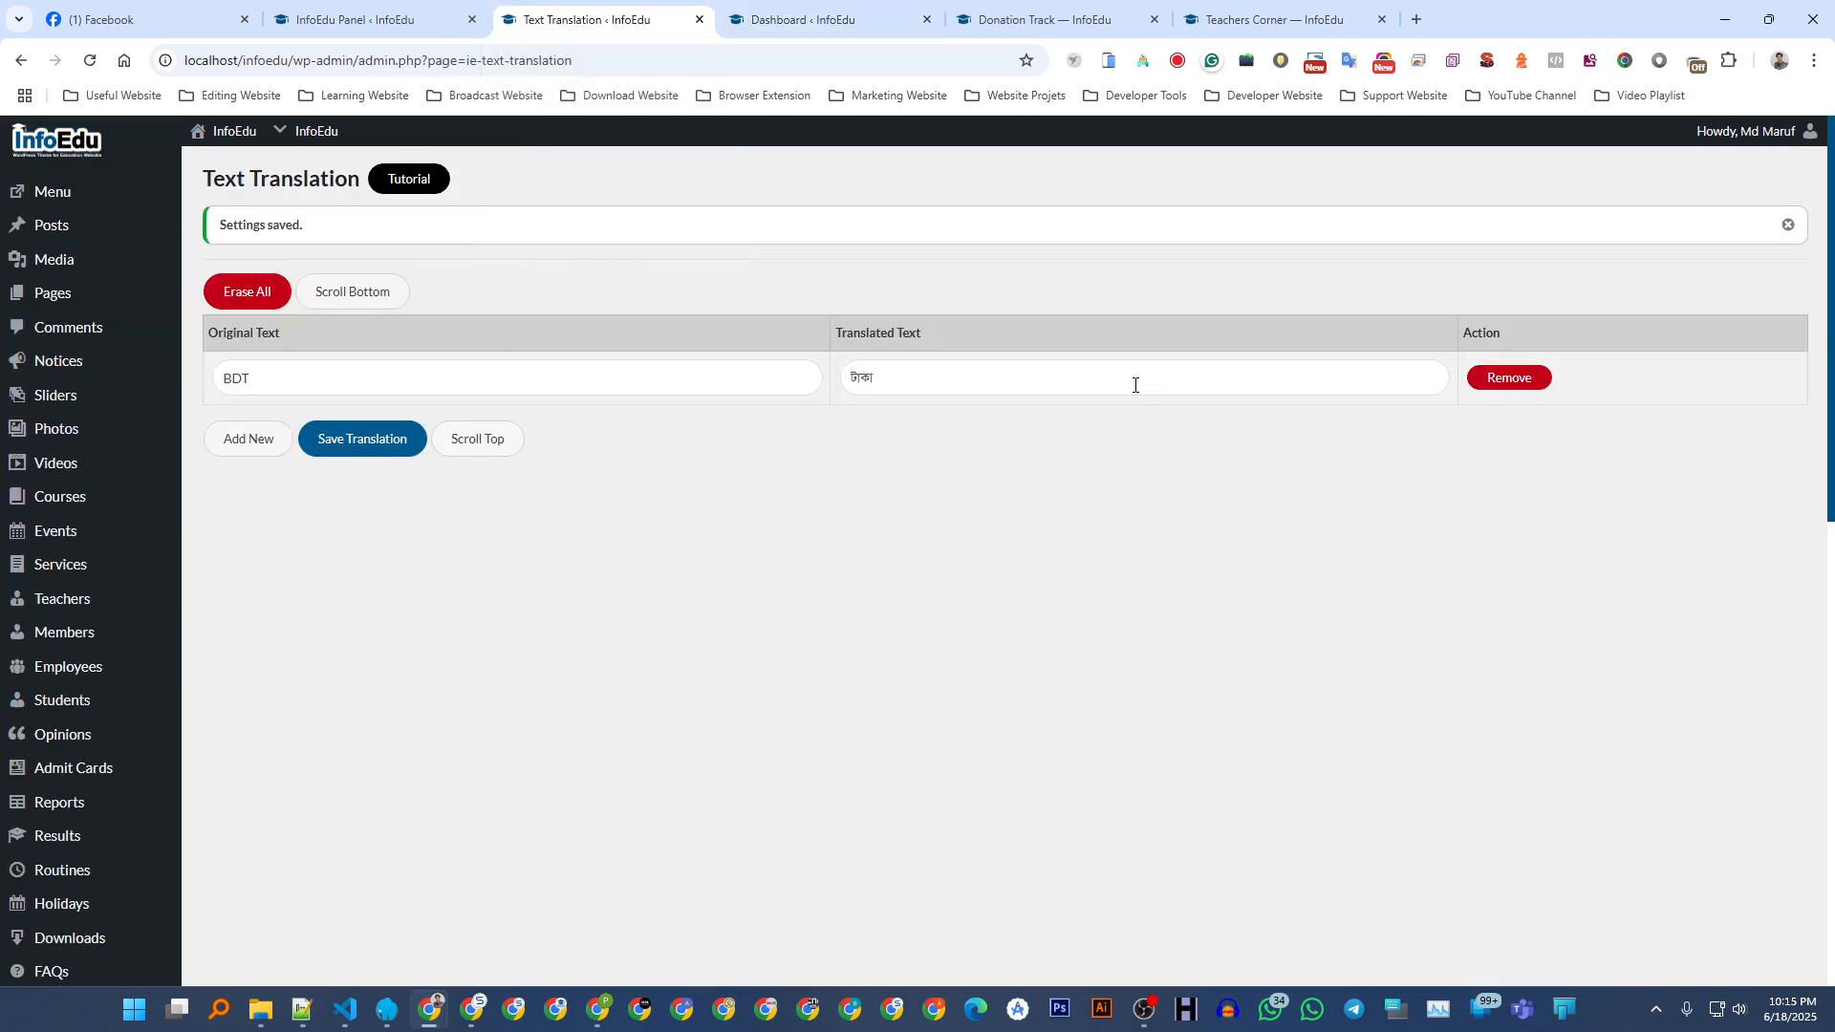
click(251, 295)
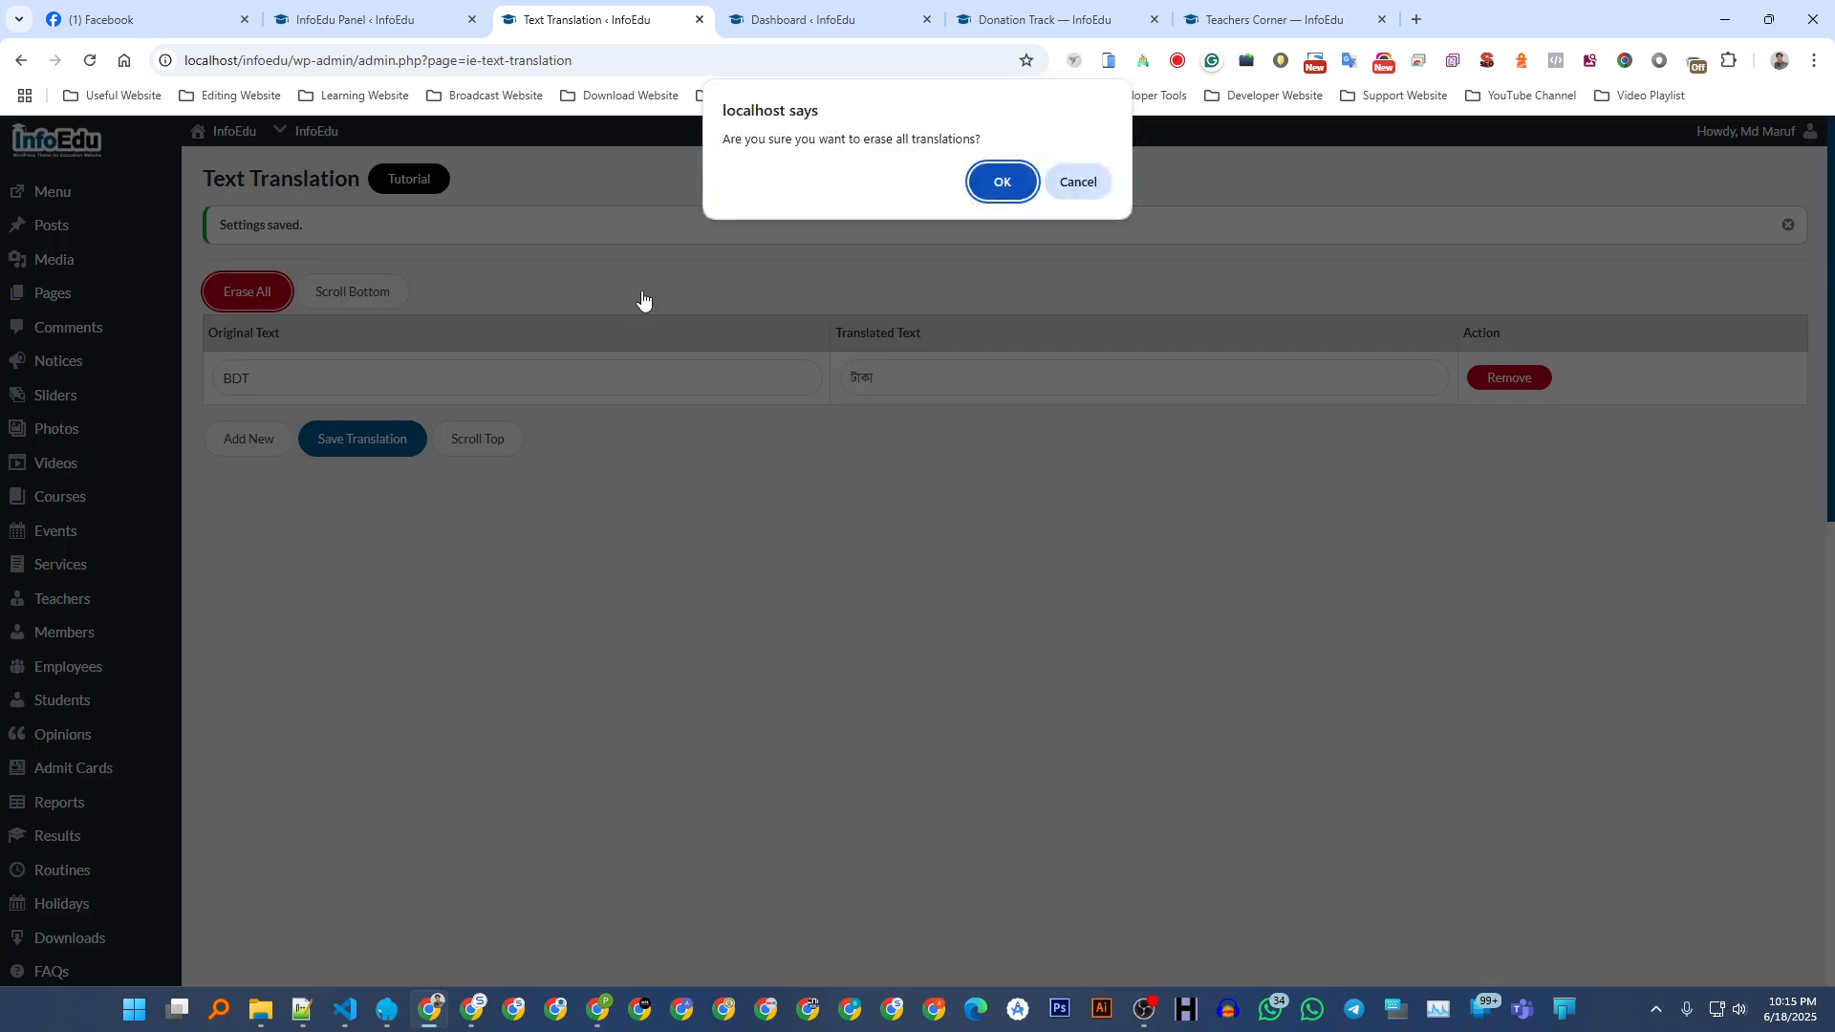
click(1001, 181)
click(362, 387)
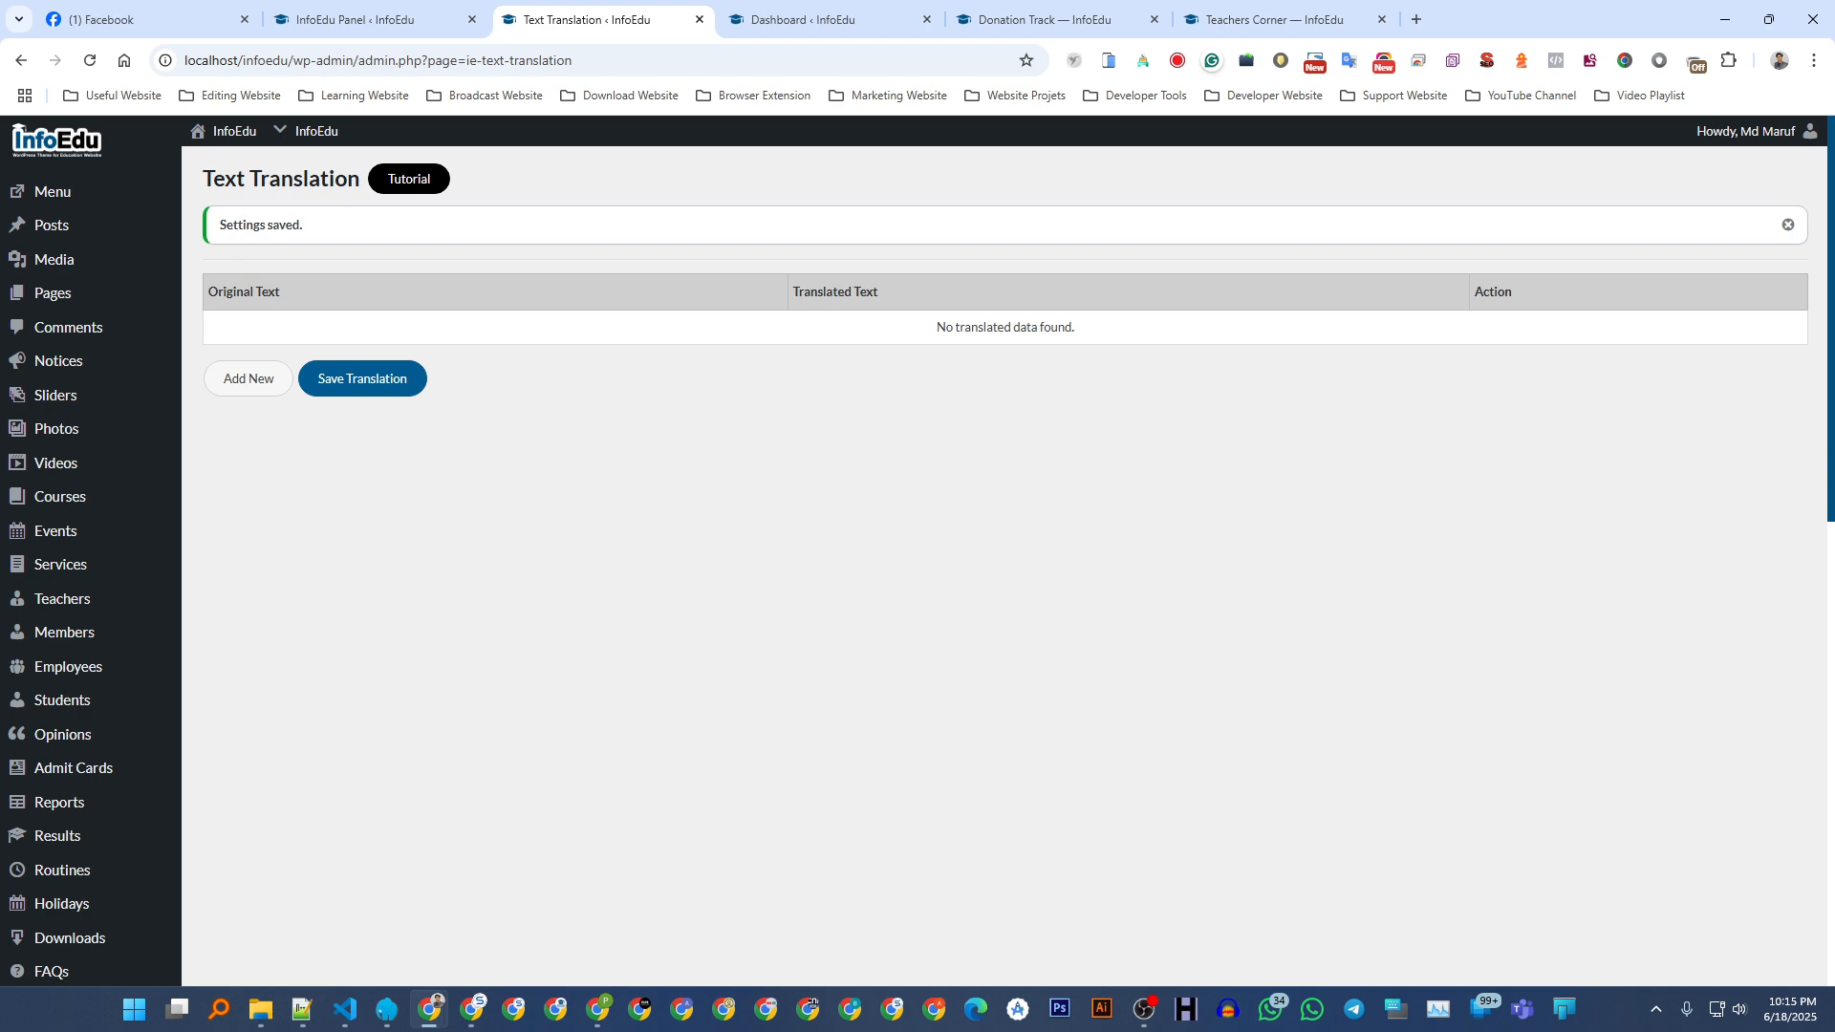
- Open the Import Translation page and examine the example entries in its usage instructions
click(765, 18)
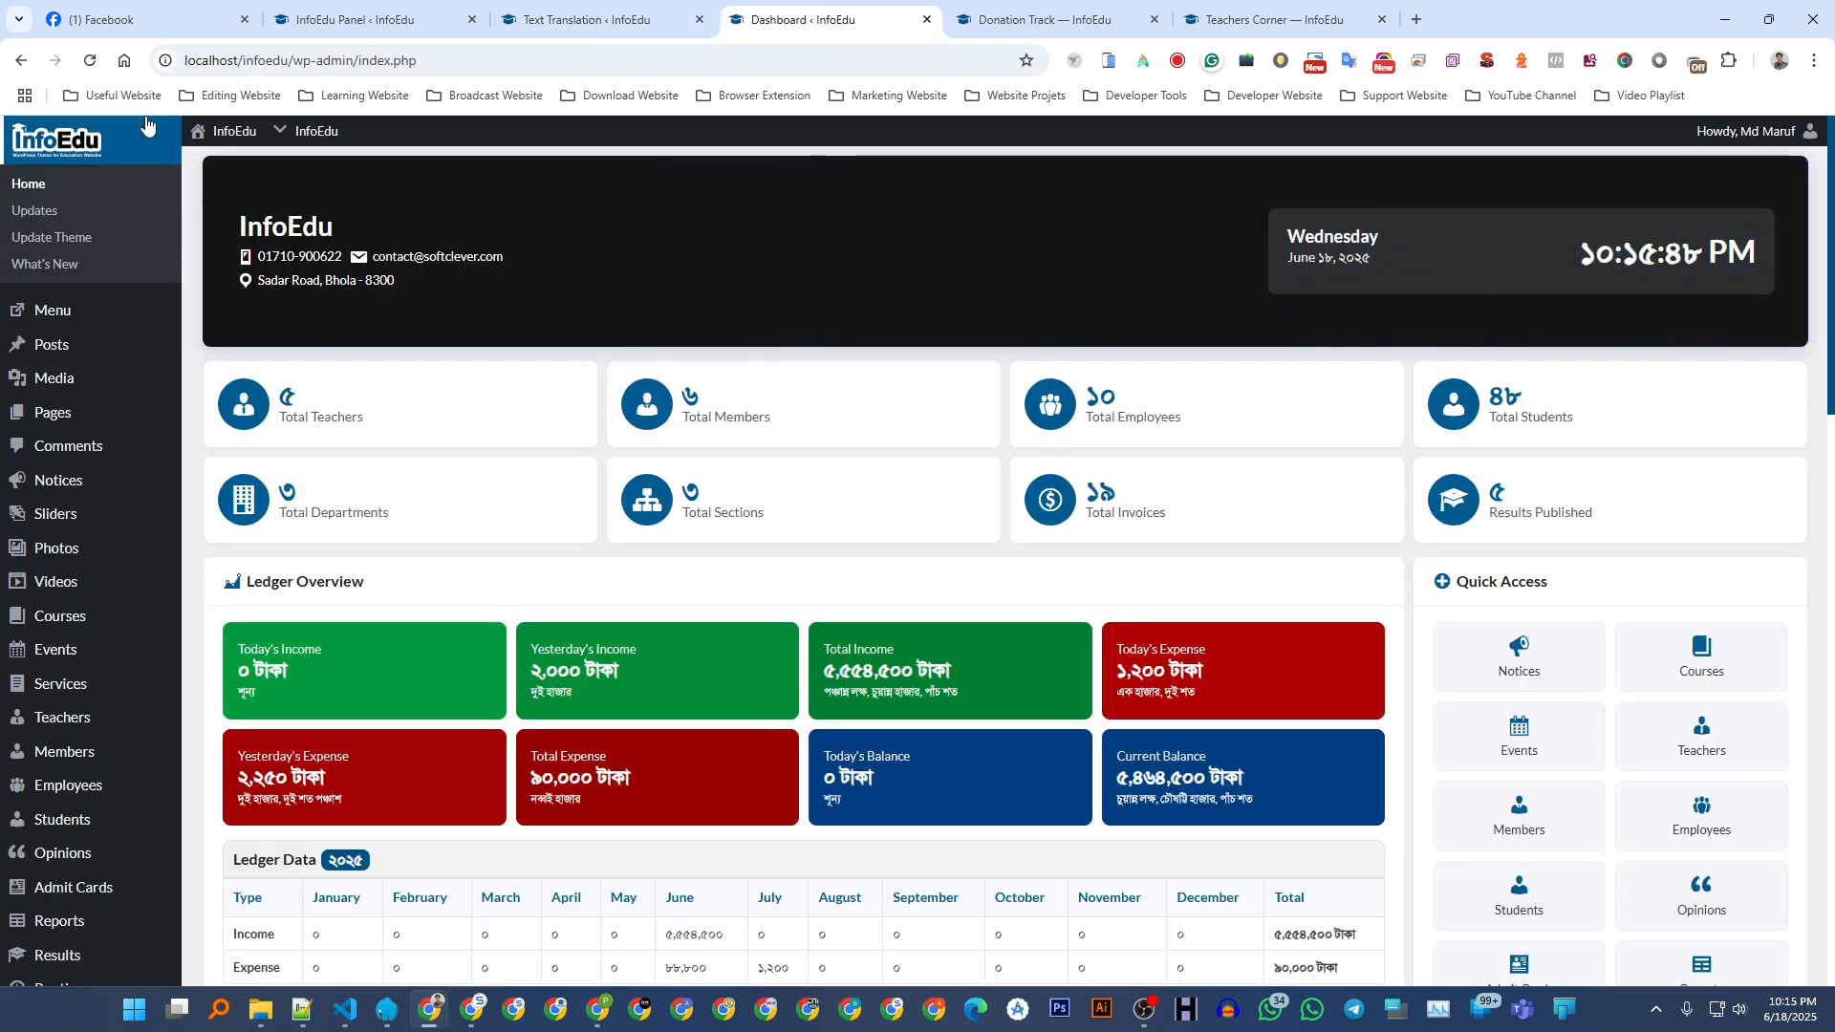
scroll(500, 377, down, 4)
click(589, 15)
scroll(336, 446, down, 10)
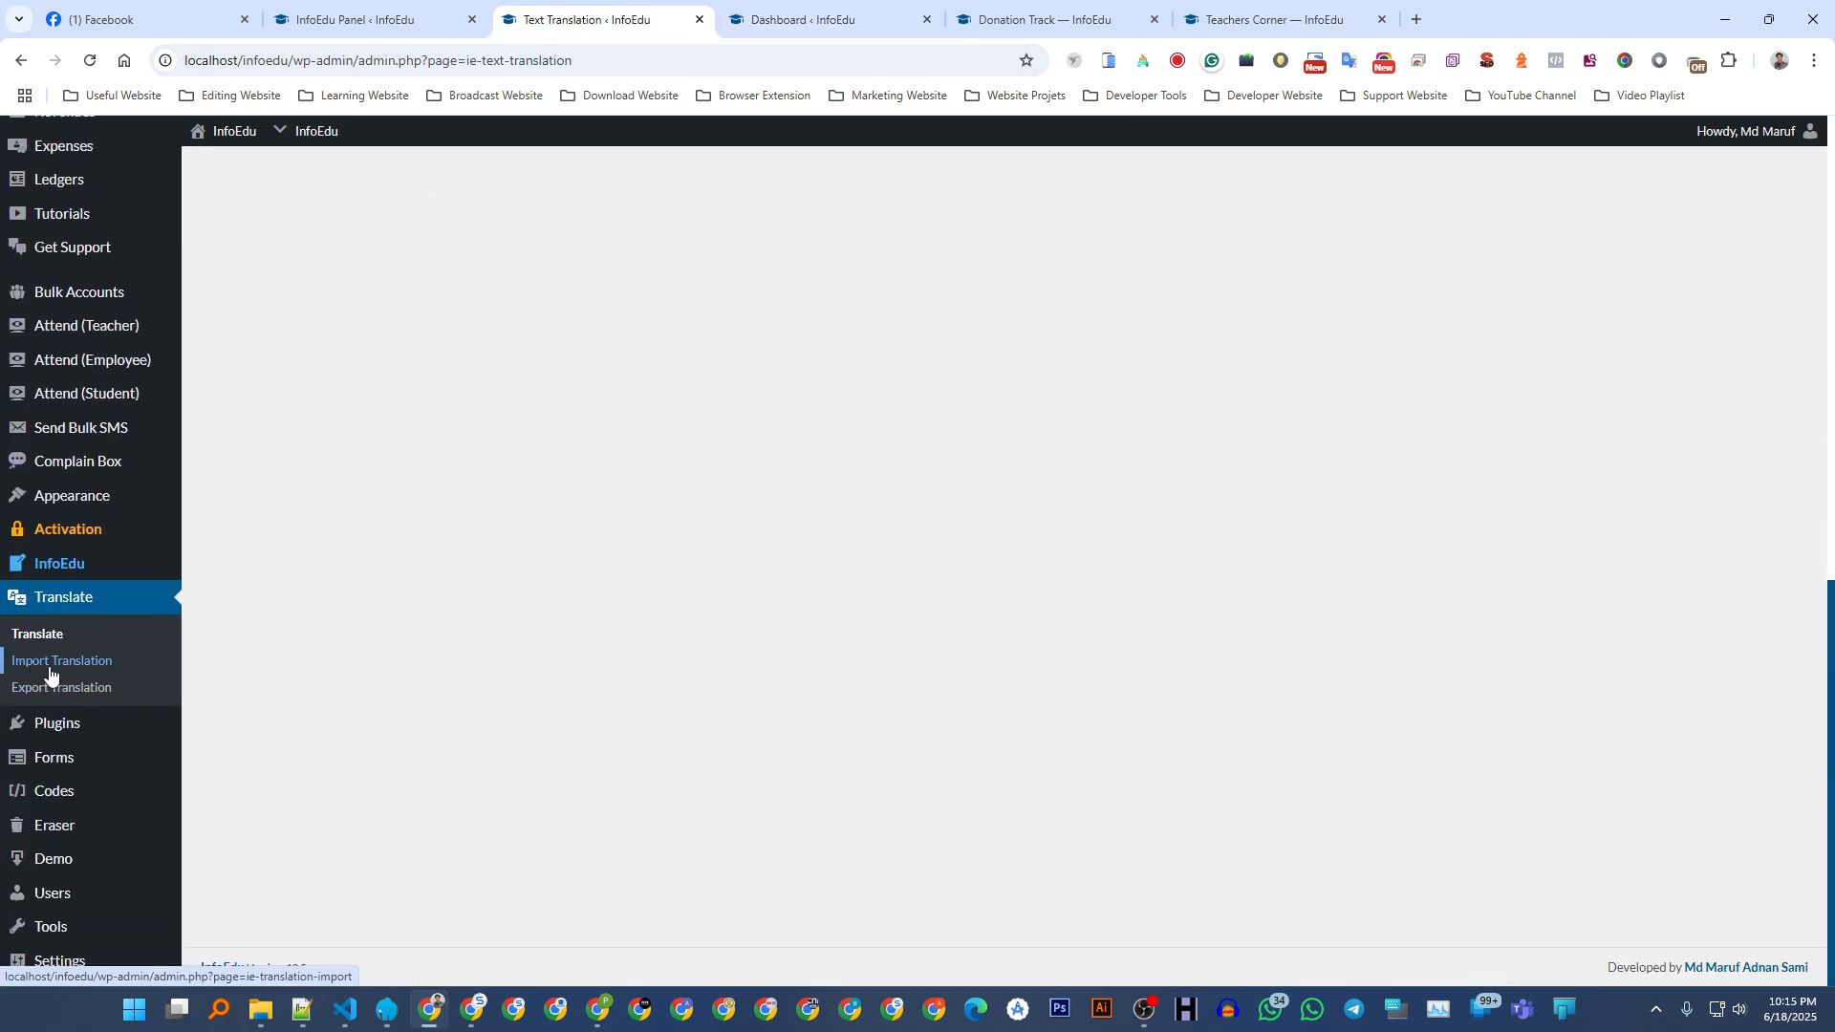
click(51, 675)
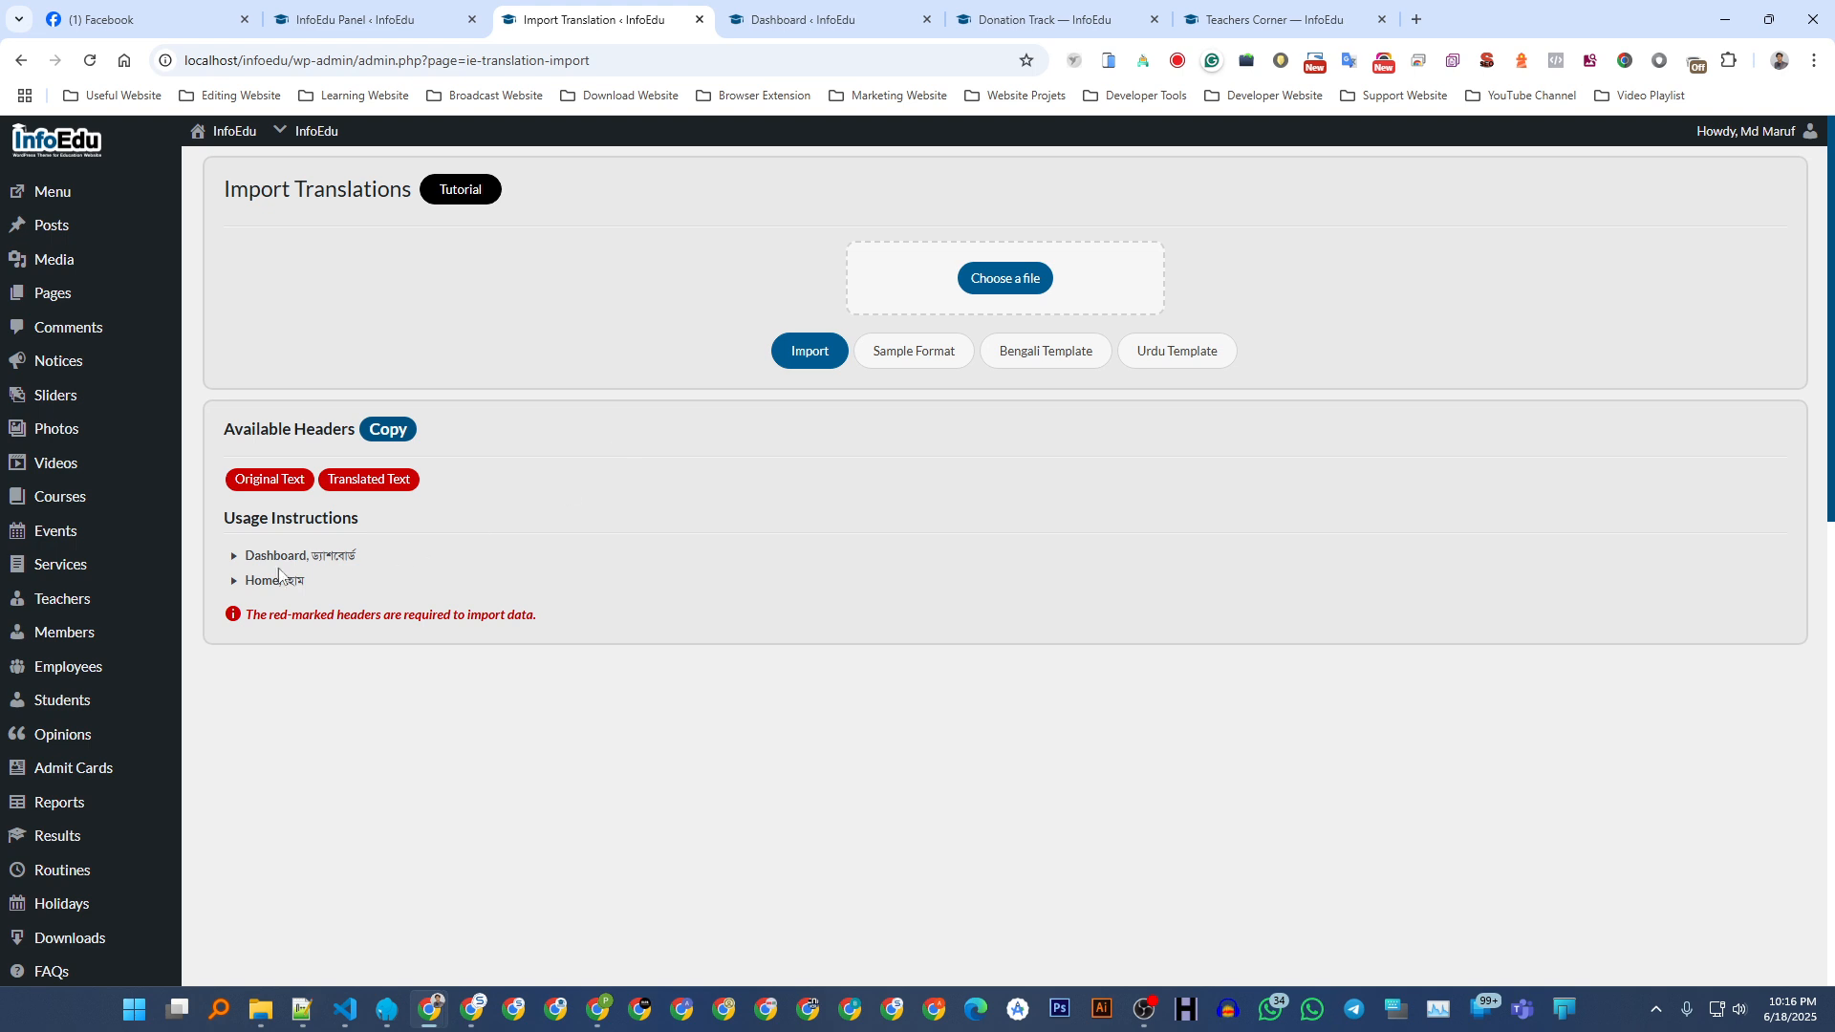
drag(248, 557, 300, 585)
click(340, 581)
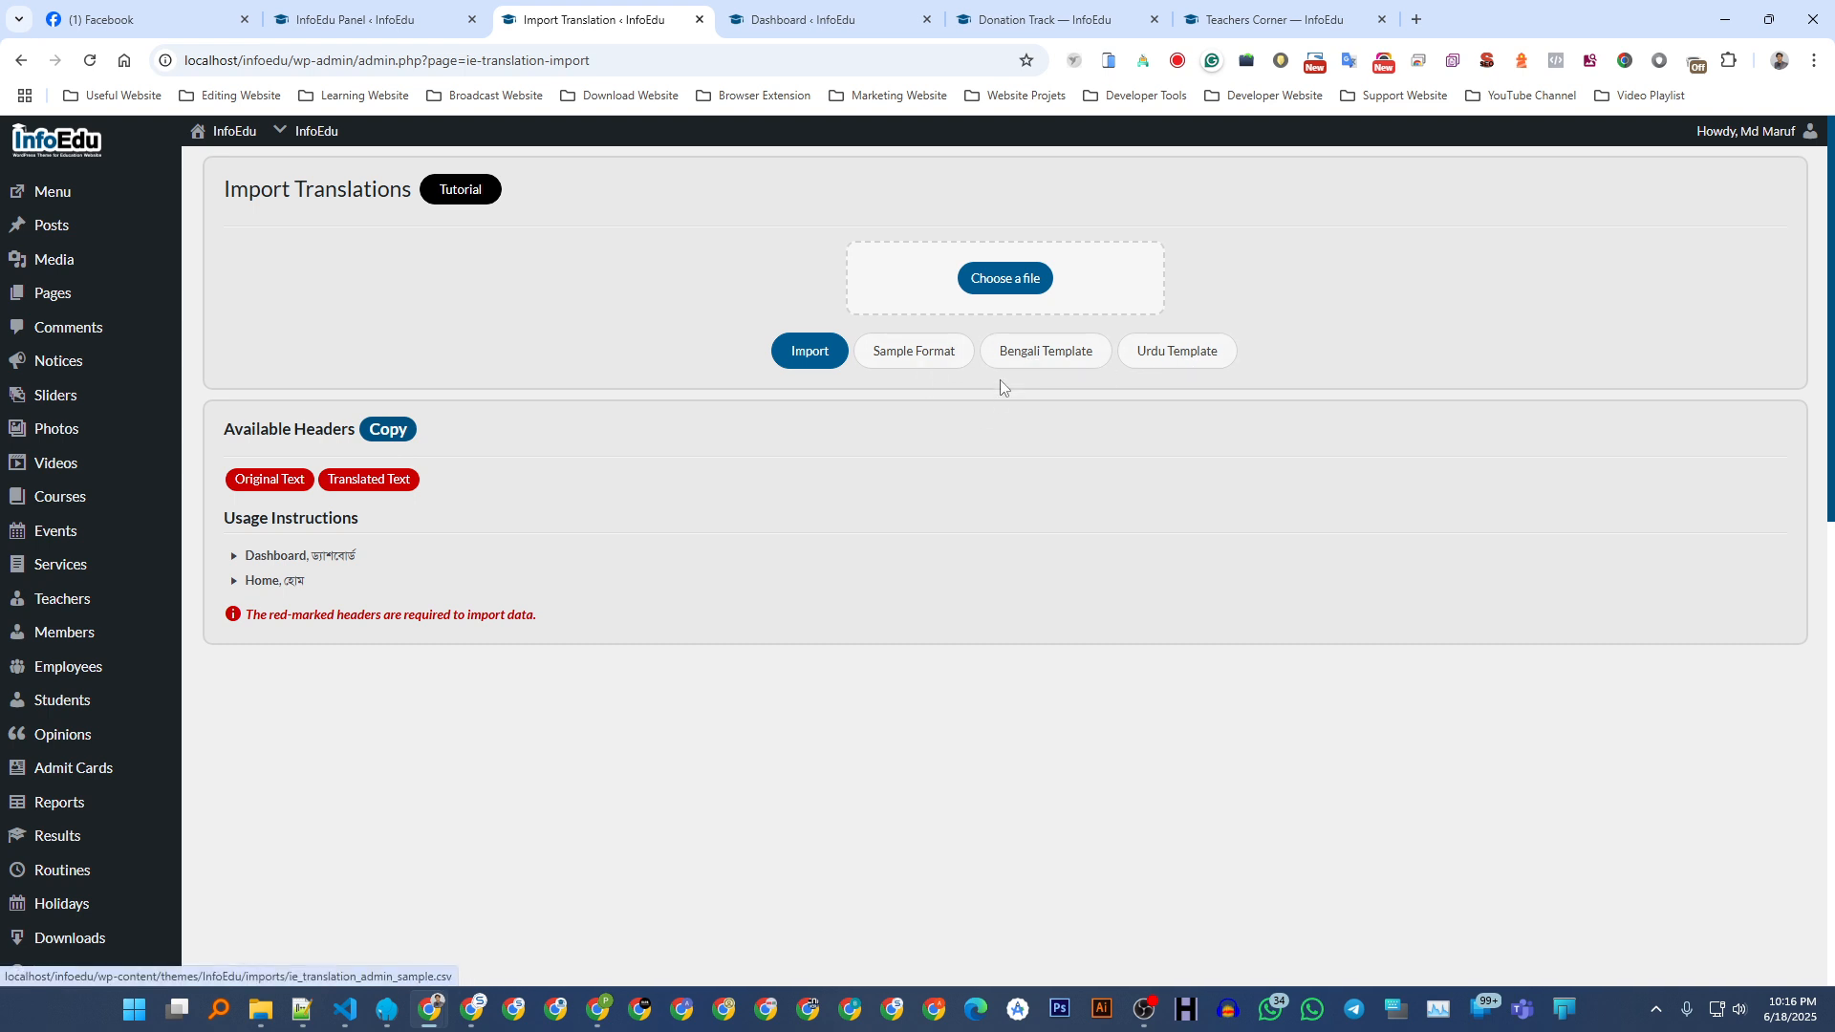
- Save the Bengali template to Downloads as ie_translation_admin_bengali (1).csv and import that file as translations
click(1052, 369)
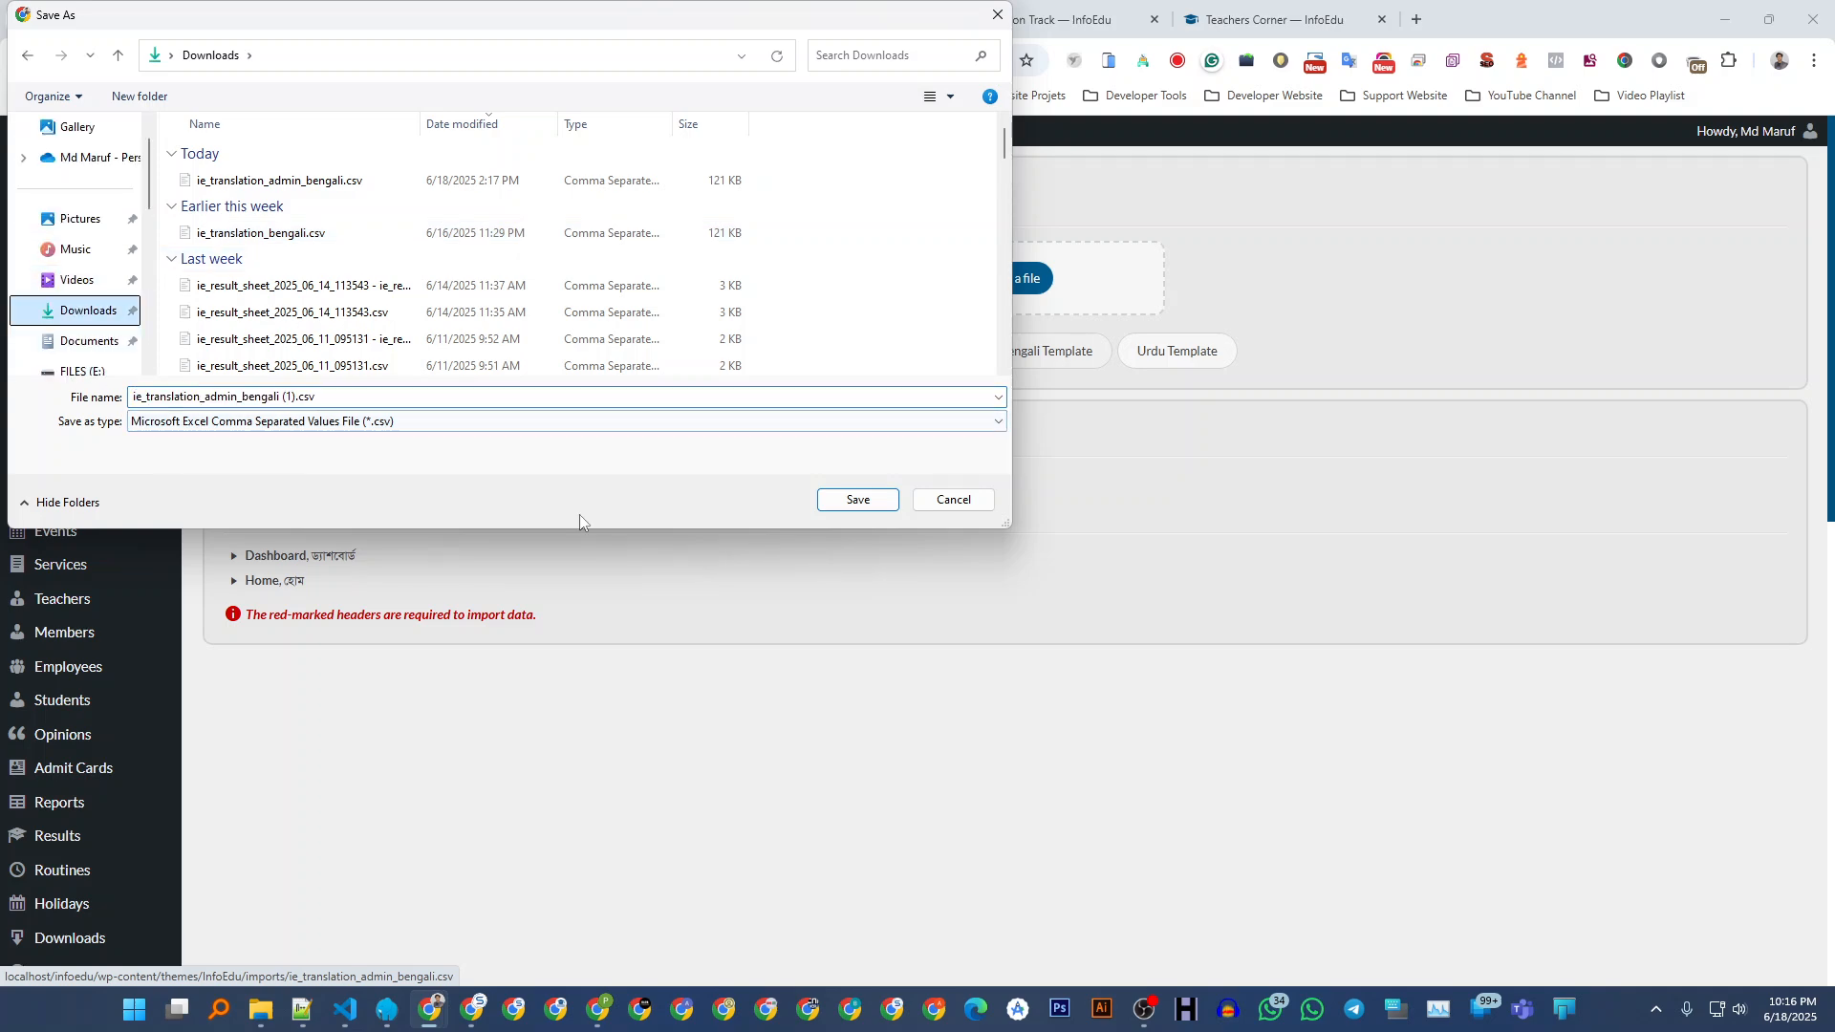
click(855, 500)
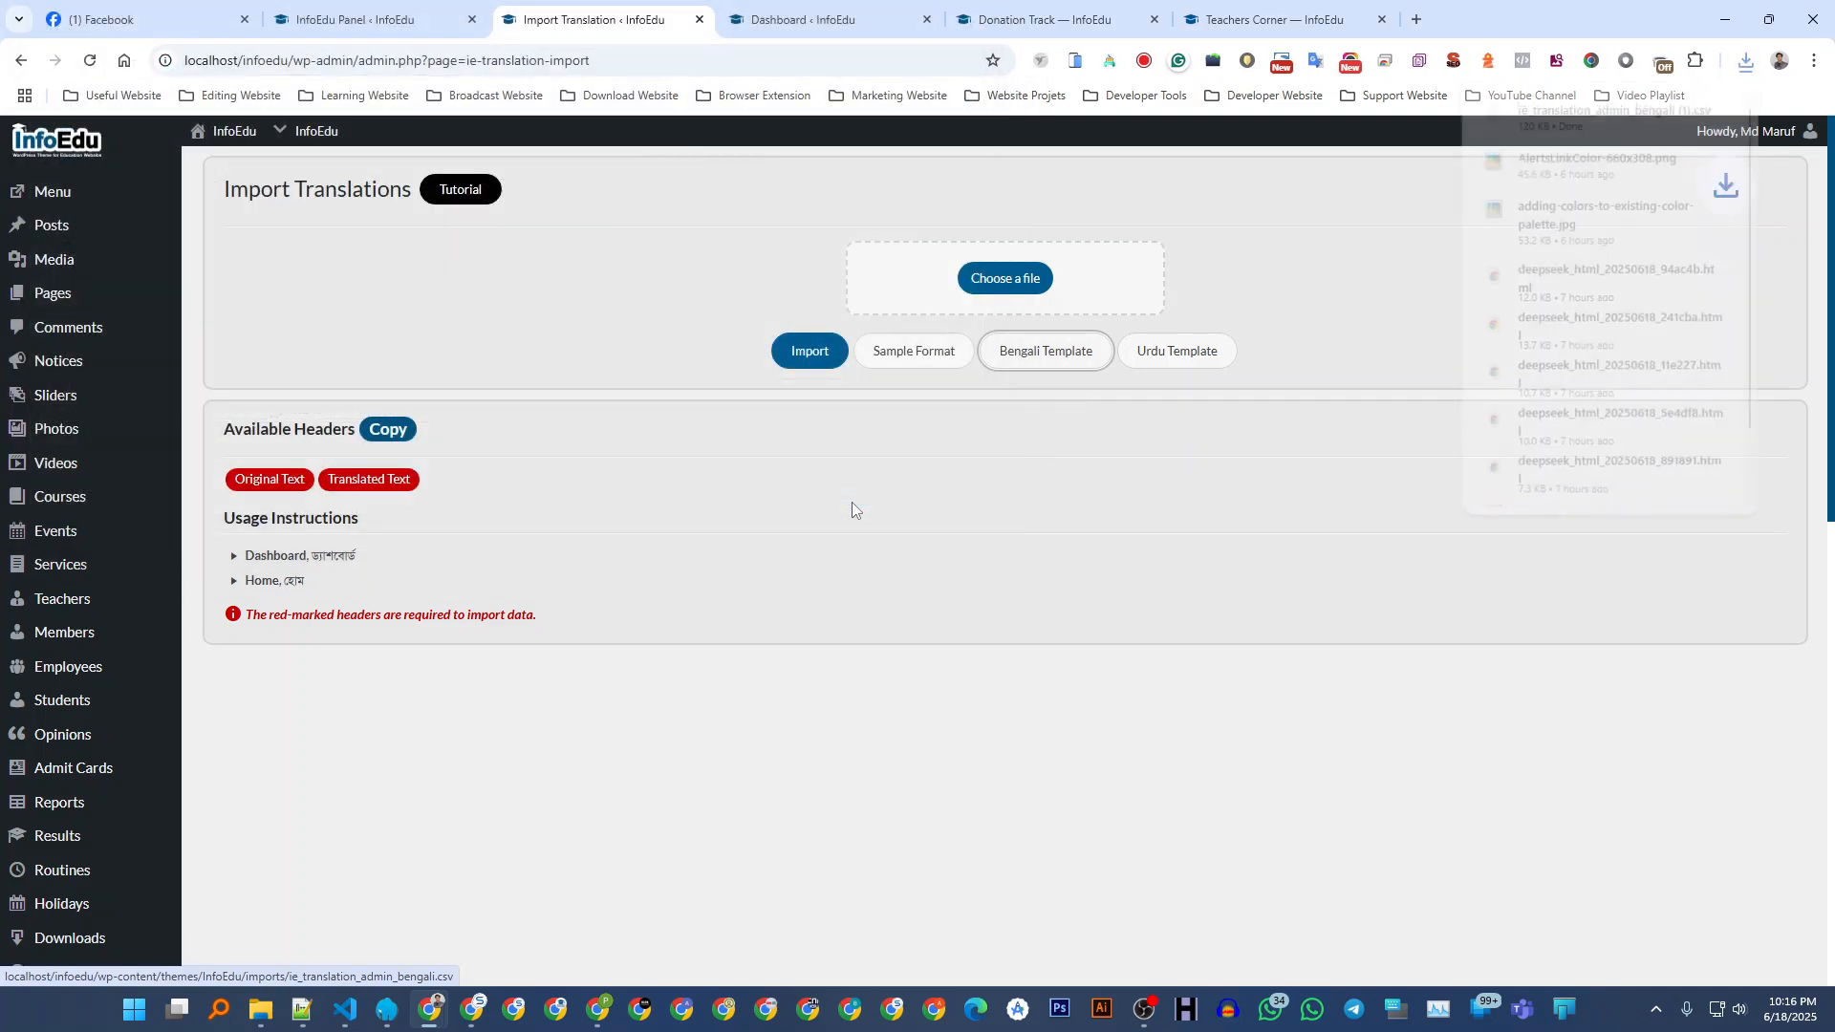
click(983, 277)
scroll(95, 286, up, 3)
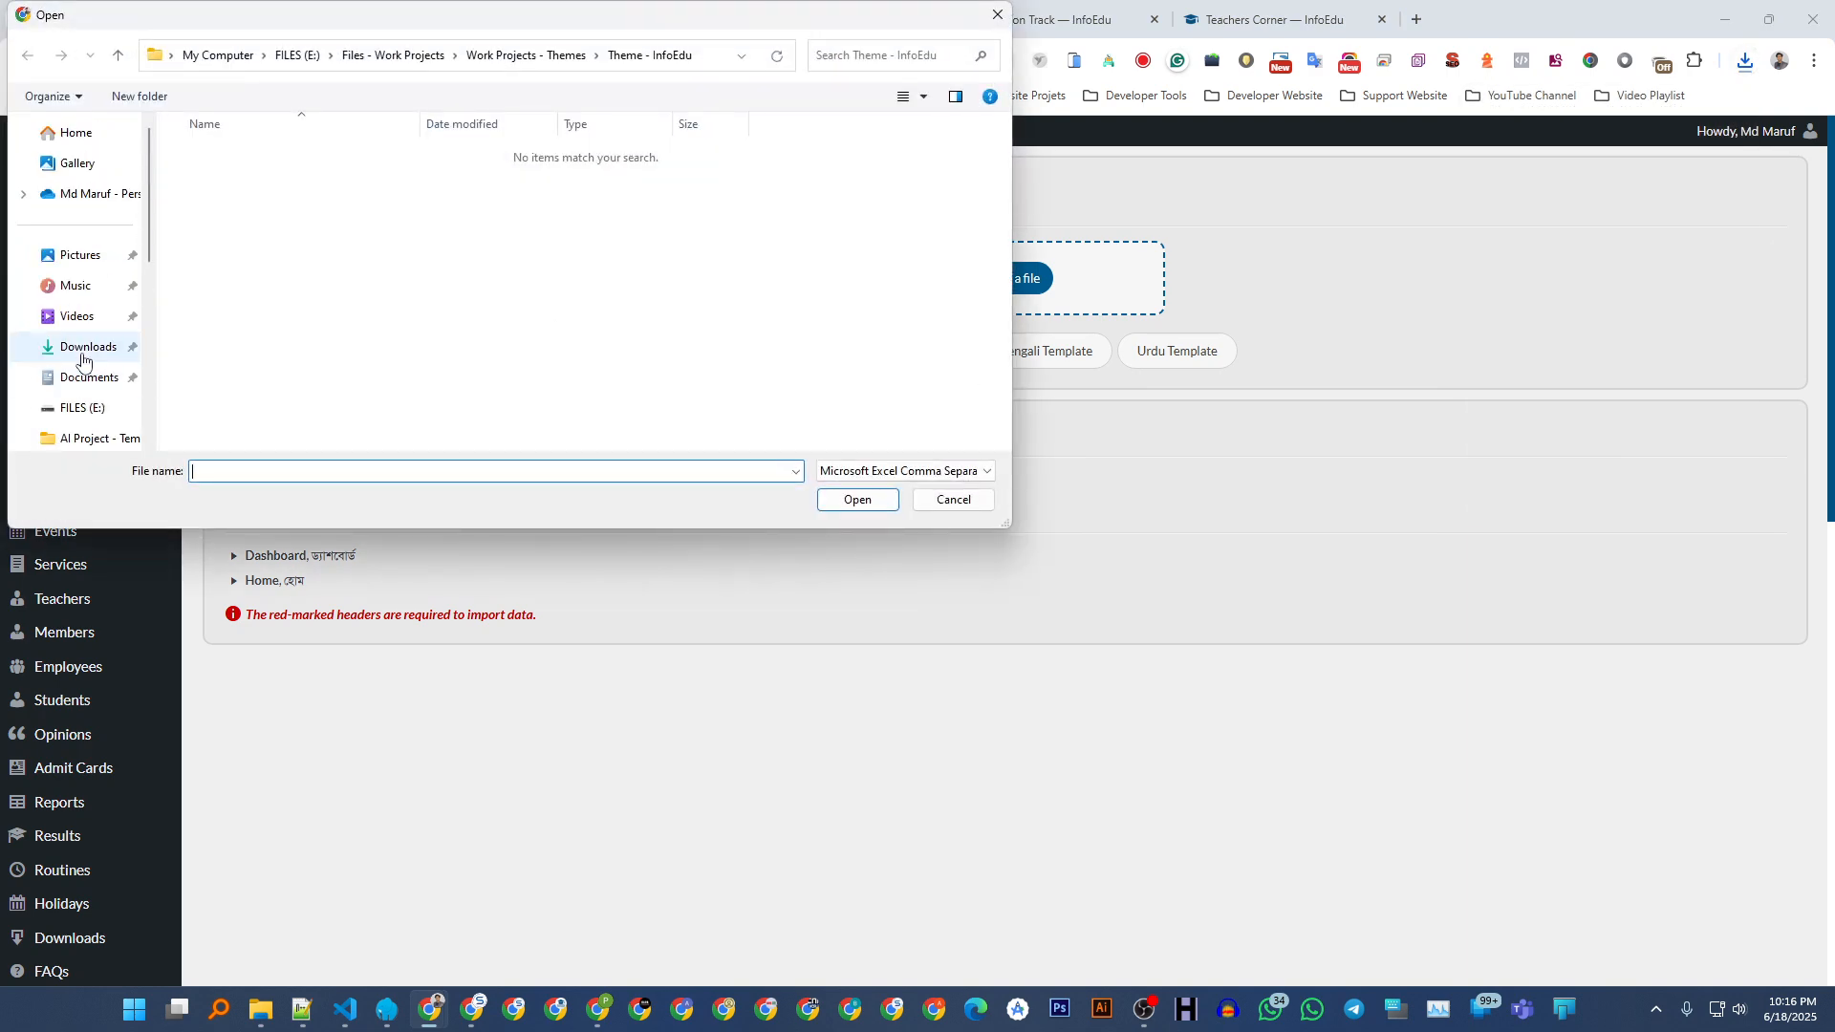
click(86, 346)
double_click(275, 190)
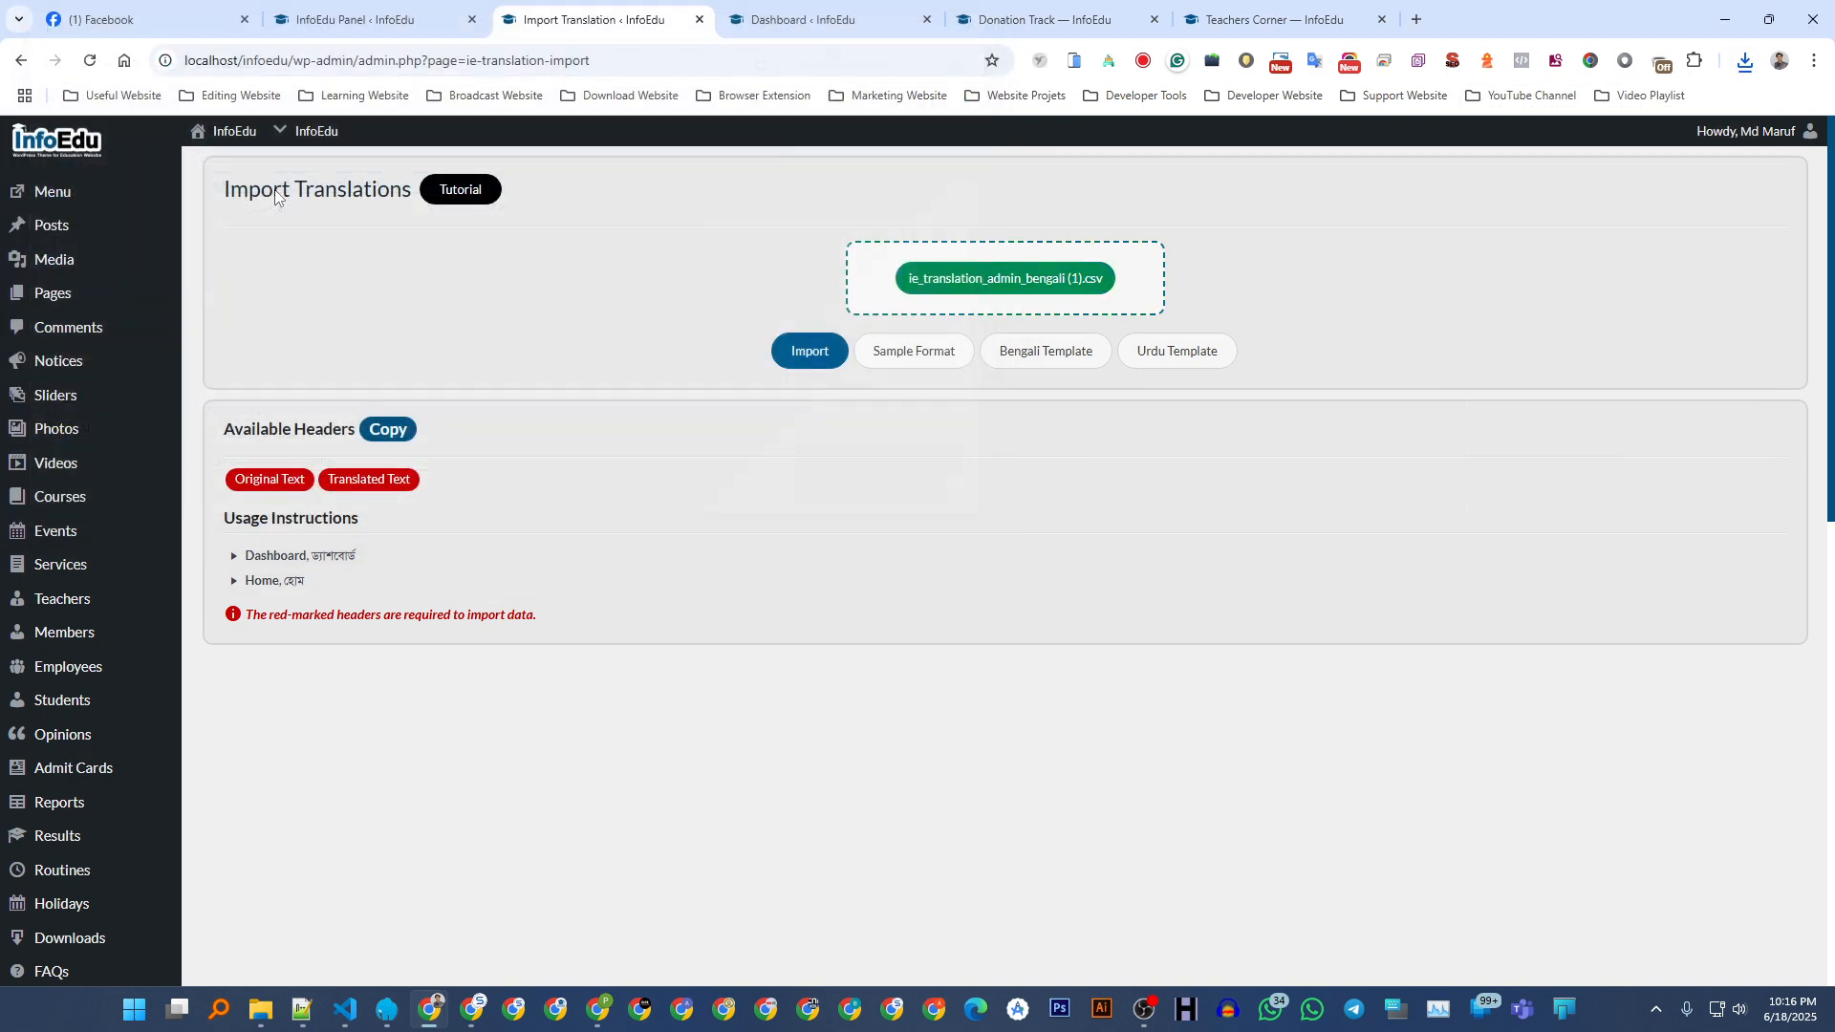
click(808, 352)
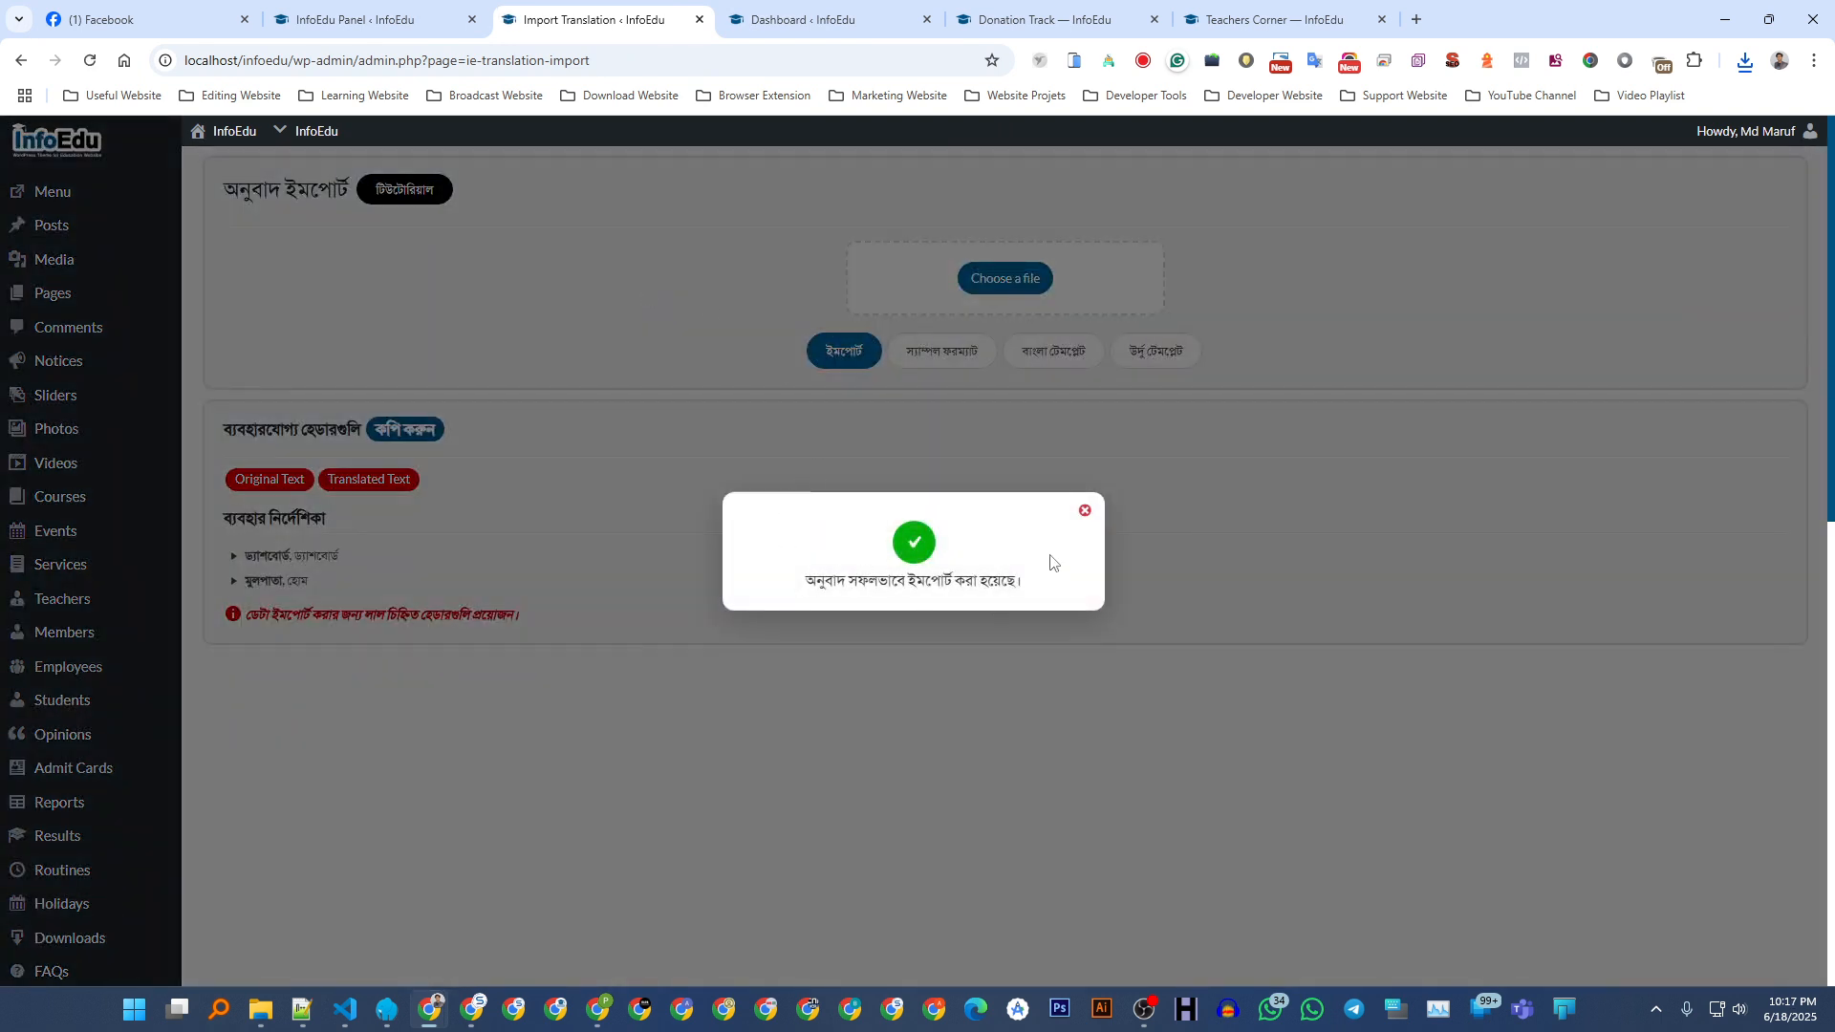
click(1084, 511)
- Reload the dashboard and check the translated labels in its ledger, financial and academic sections
key(ctrl+Tab)
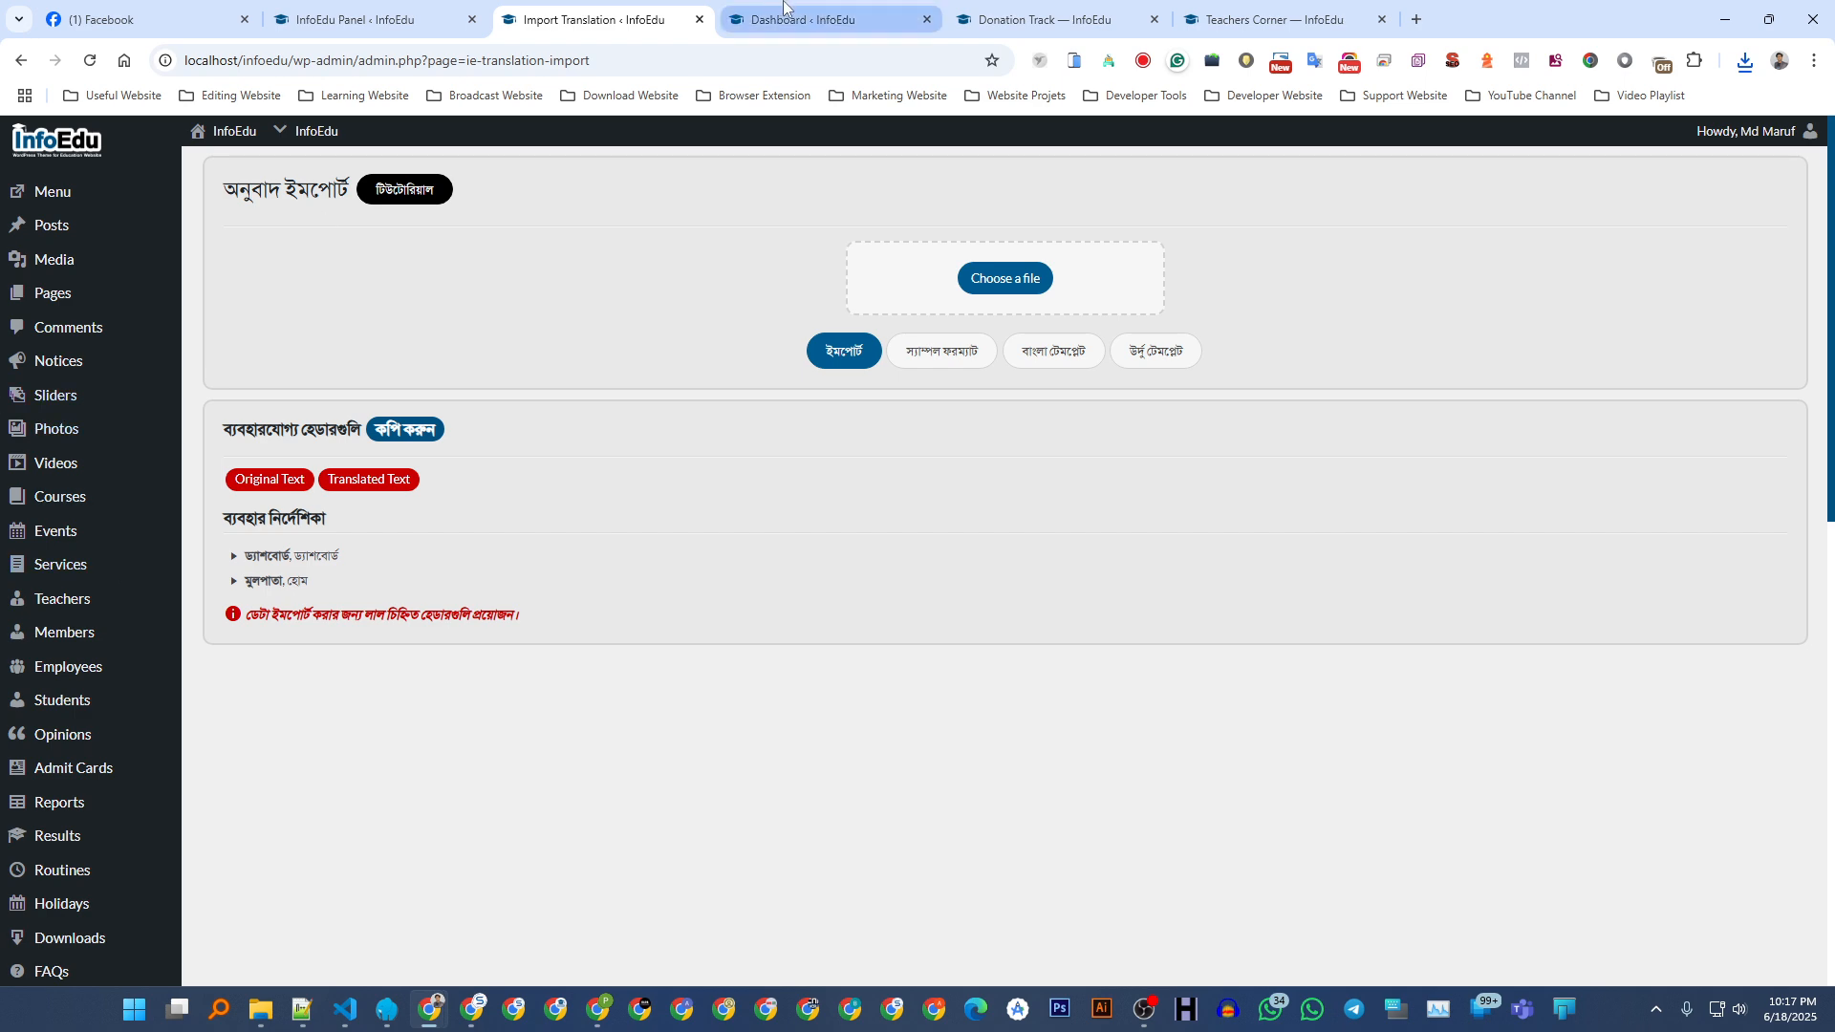
click(92, 59)
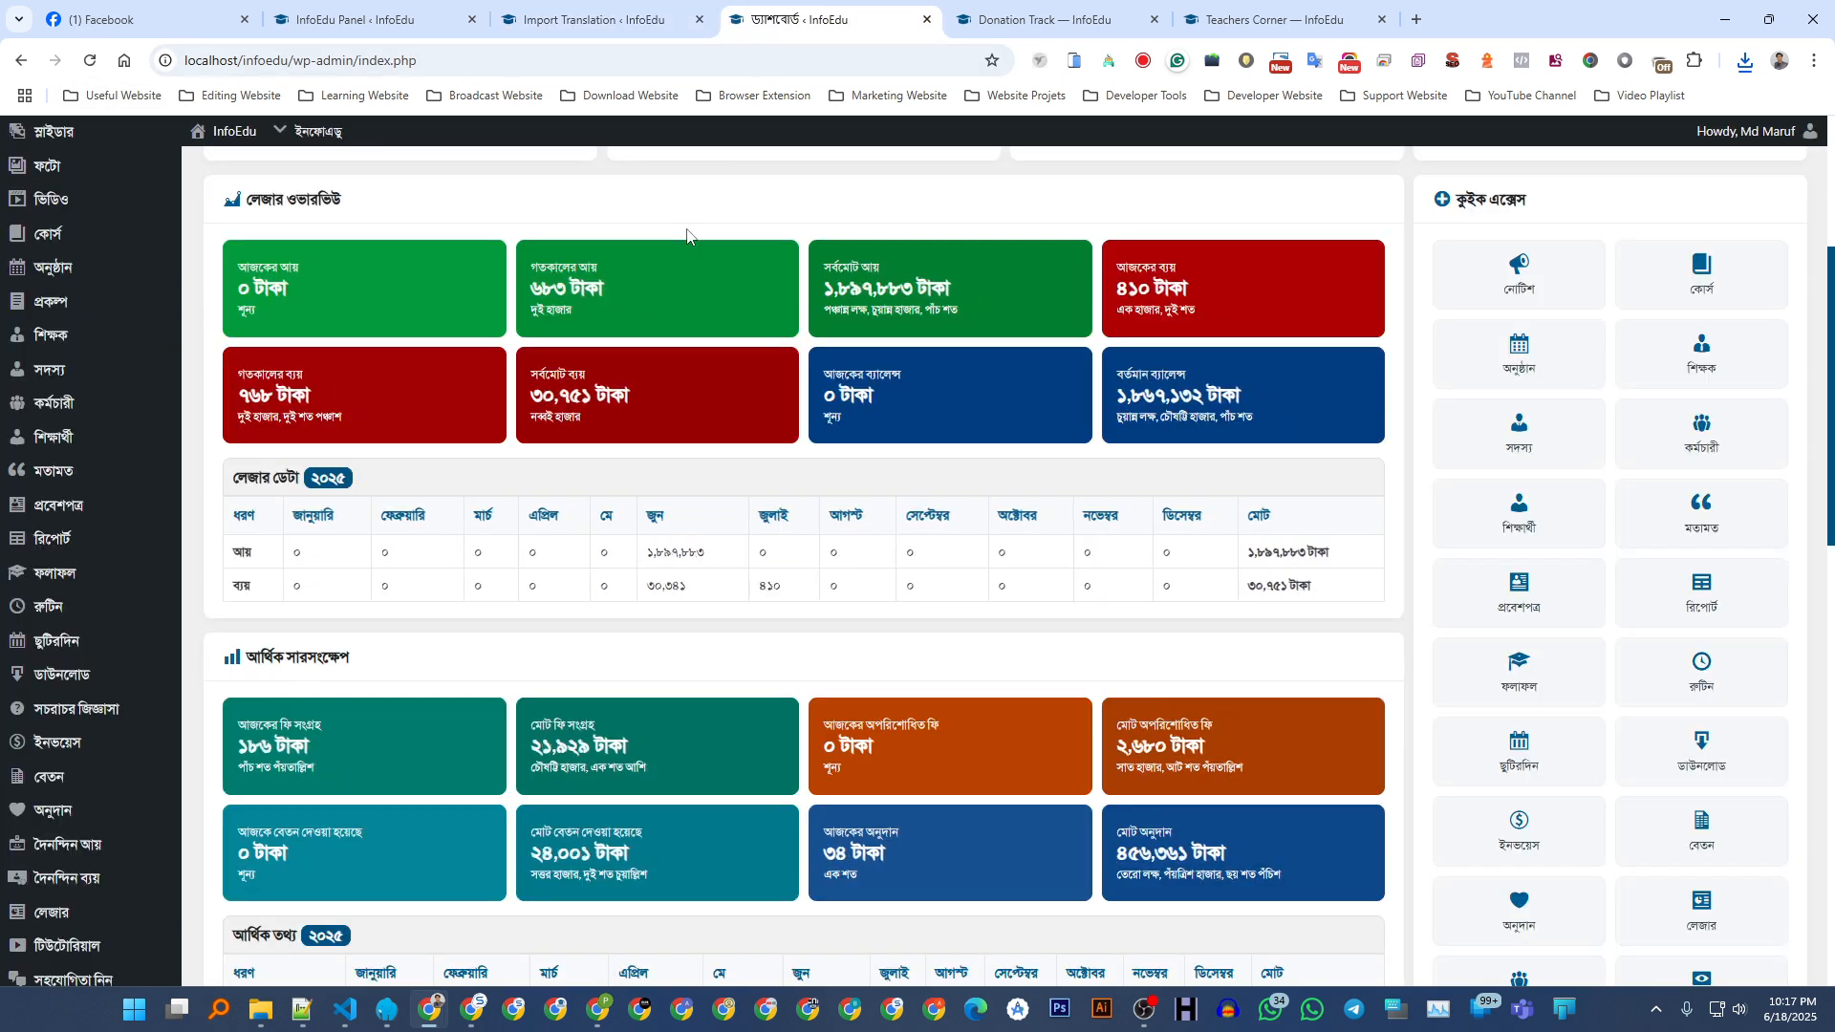
scroll(543, 503, down, 7)
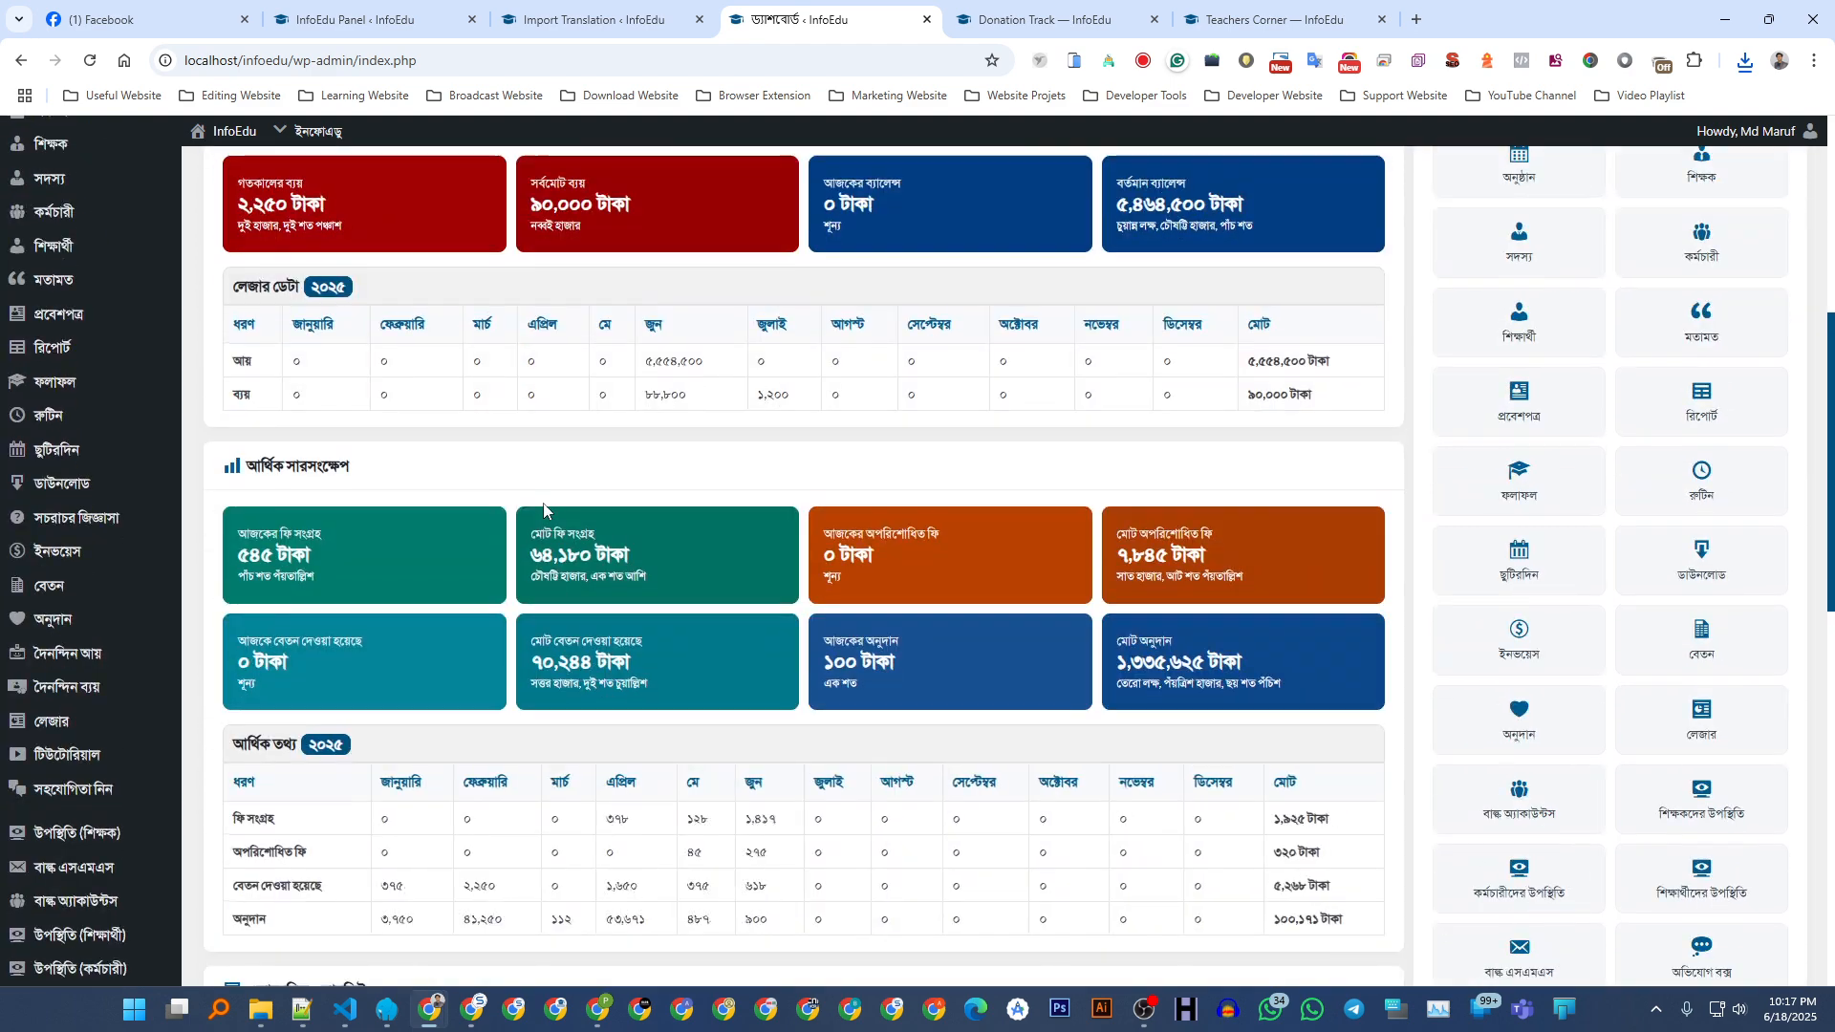
scroll(430, 496, down, 1)
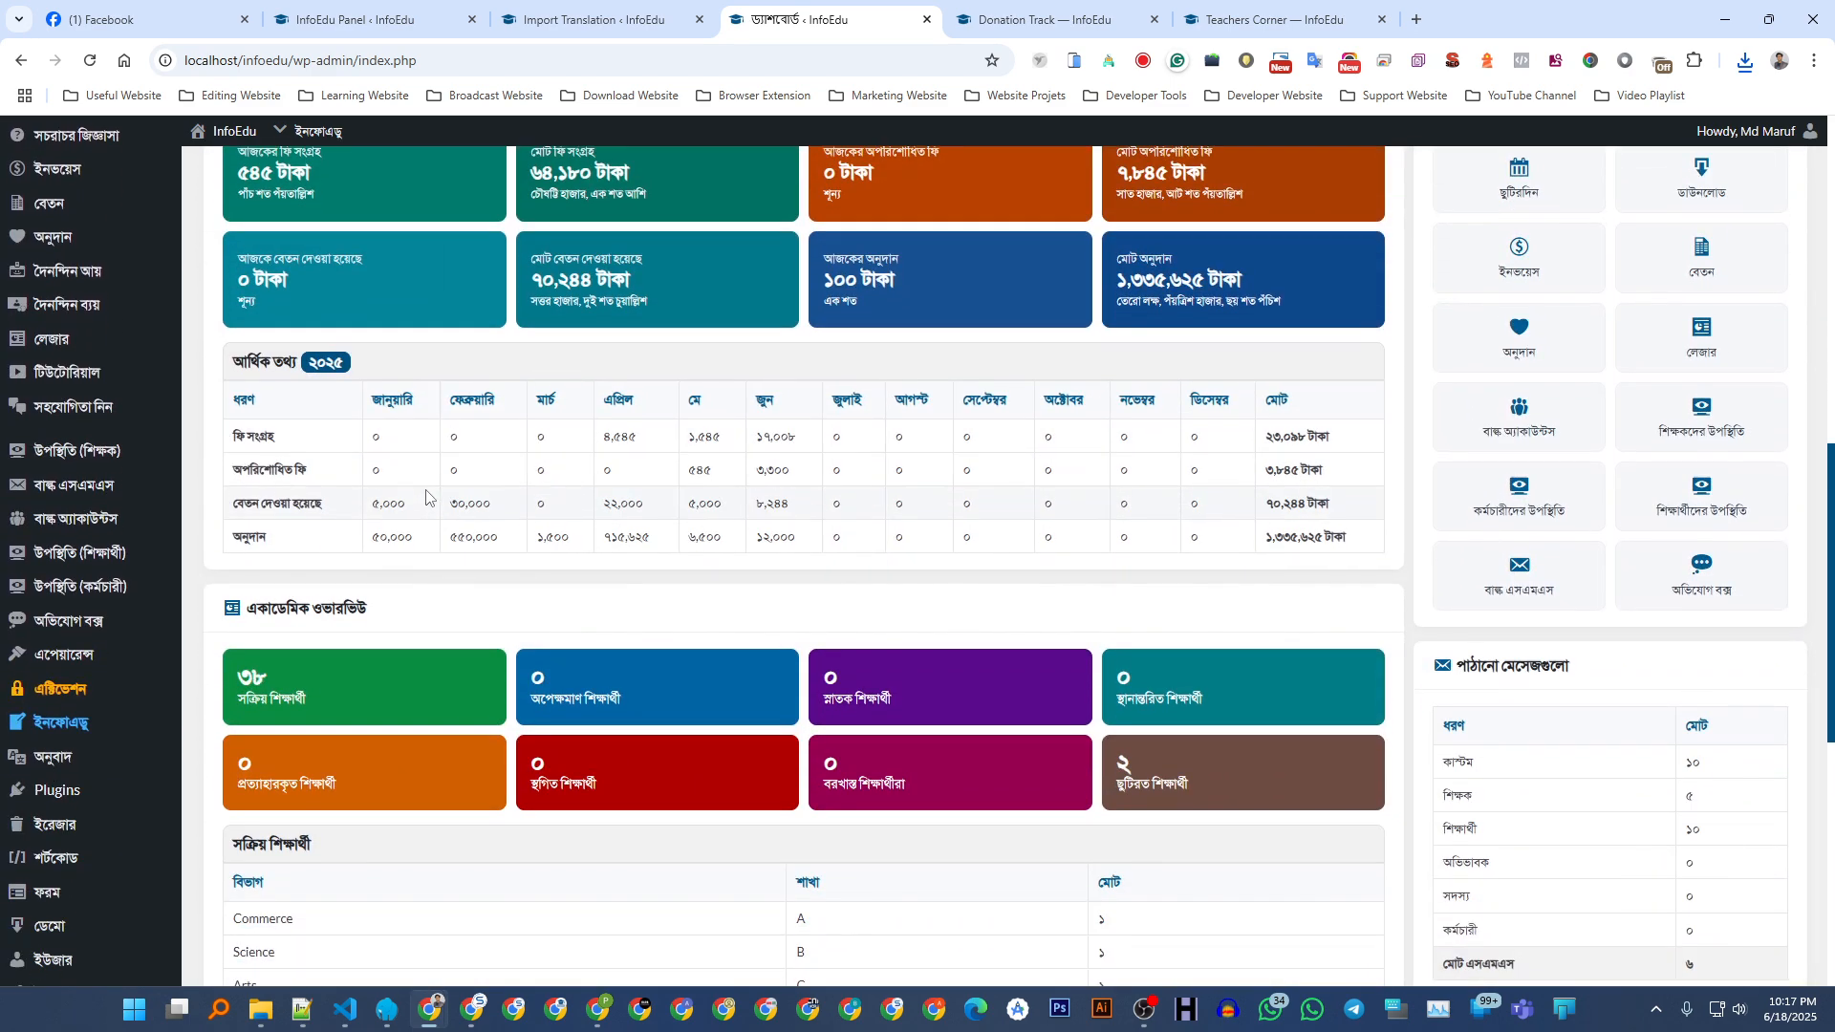
scroll(501, 524, up, 10)
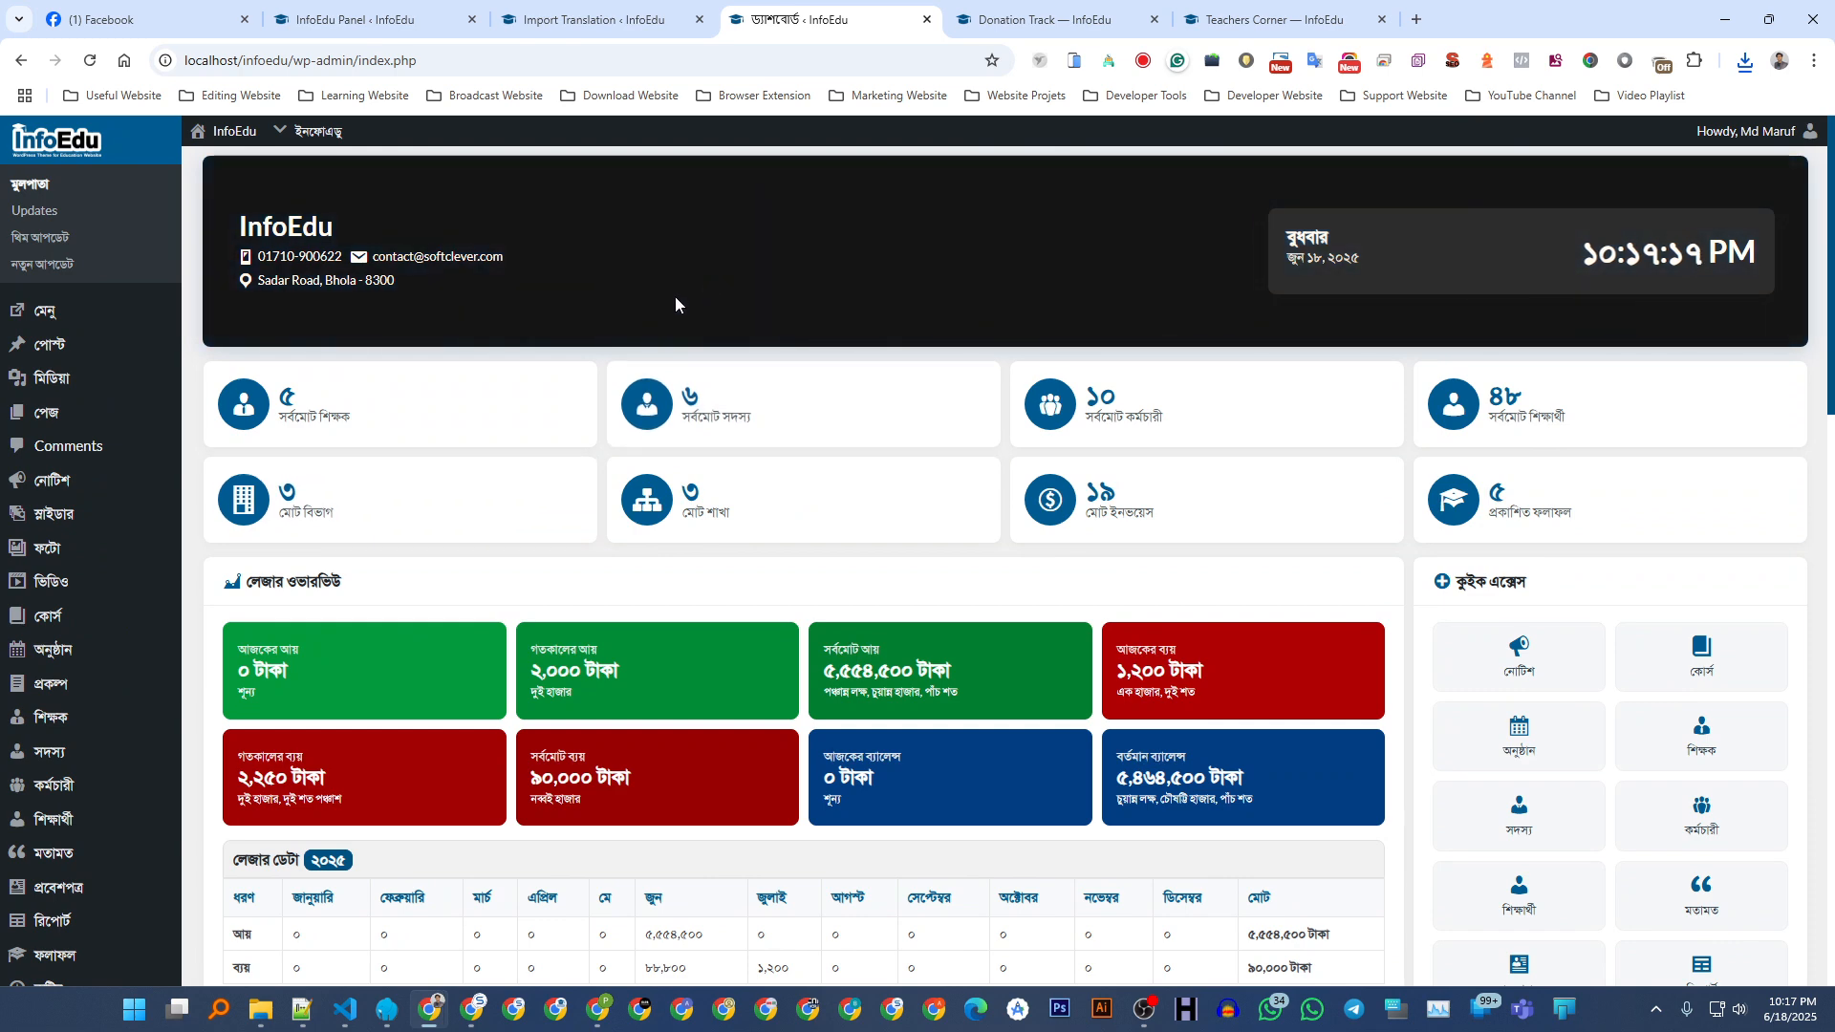
key(ctrl+shift+Tab)
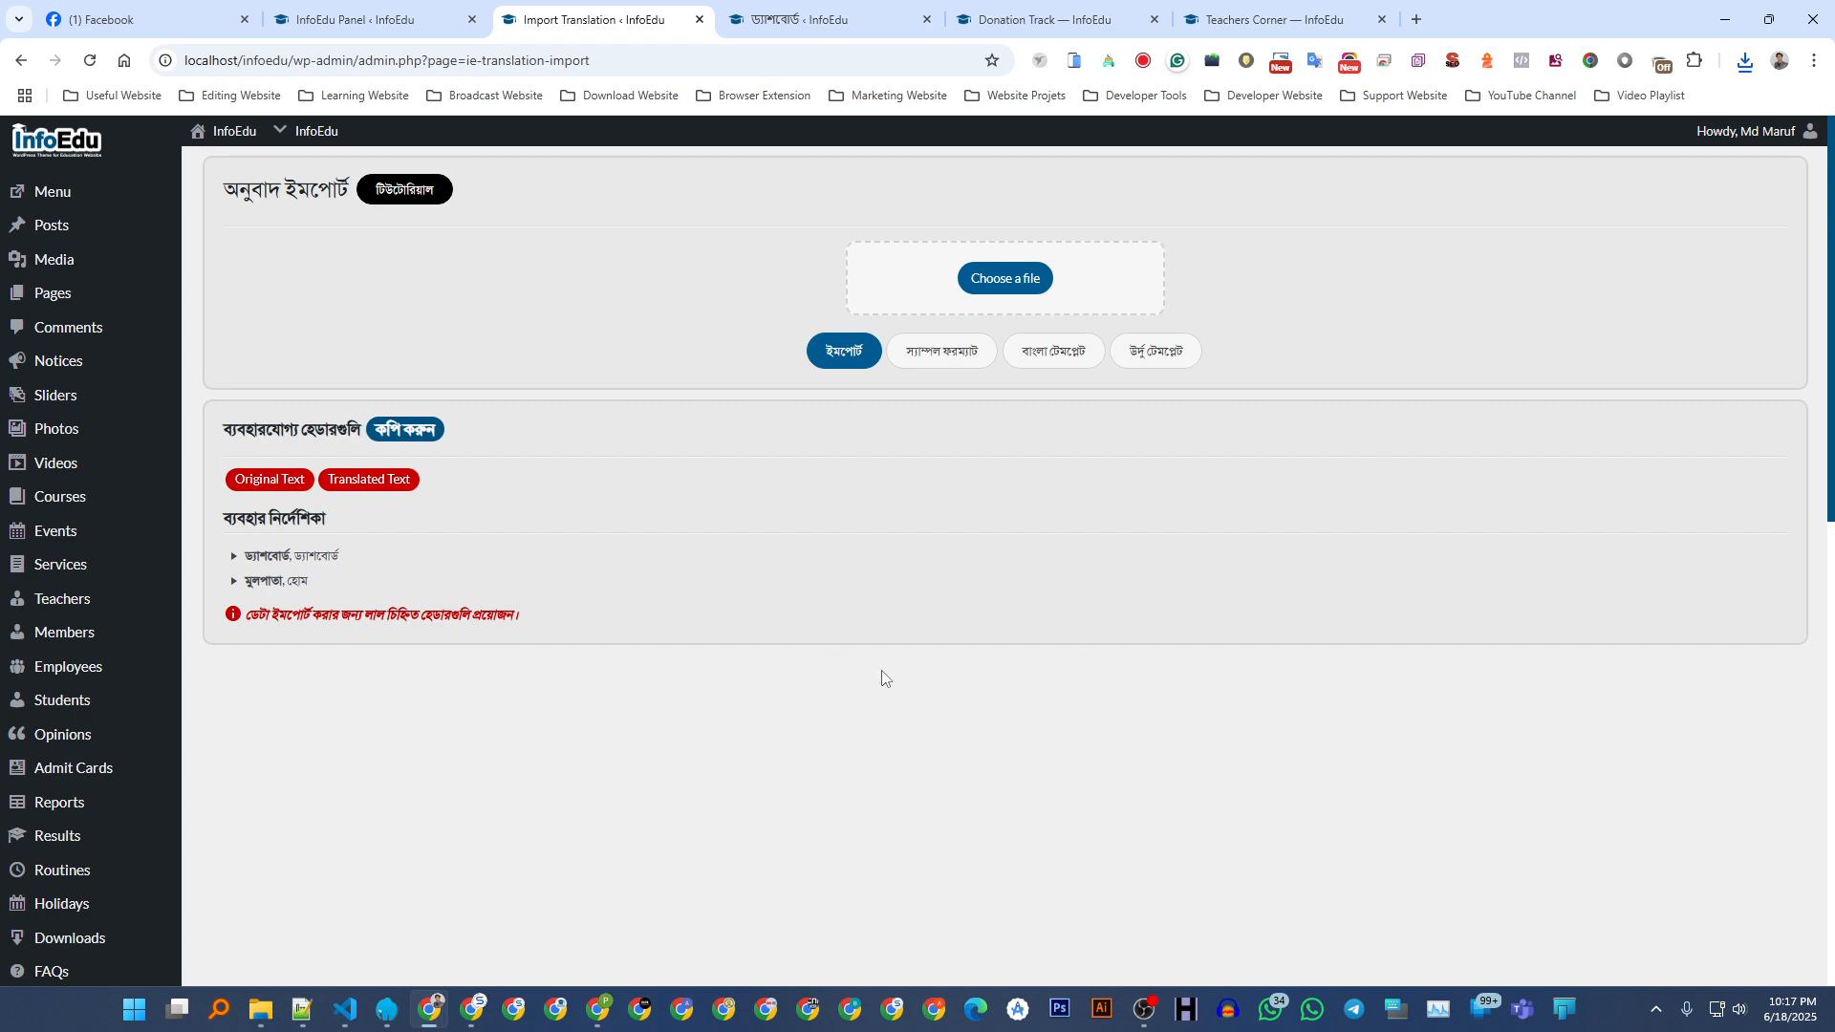
- Examine the dashboard's translated admin menu entries down to Settings, and open the translation import page from there
key(ctrl+Tab)
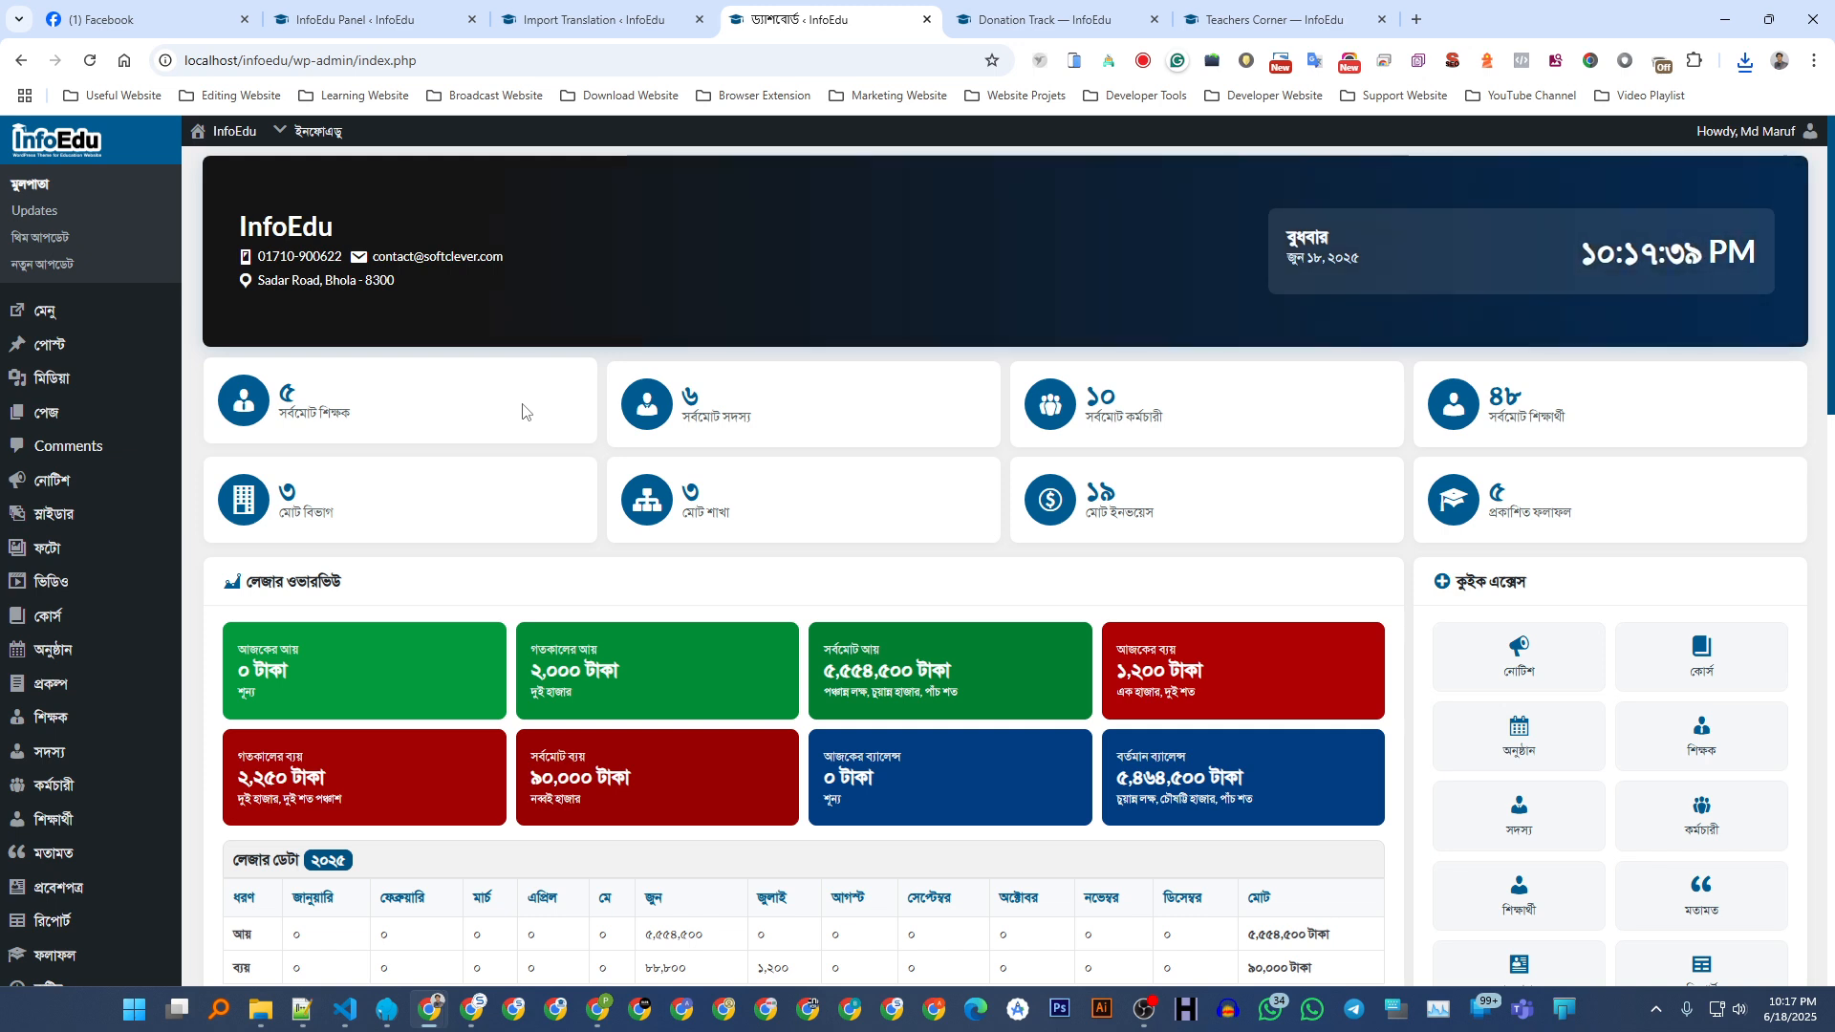
scroll(497, 459, down, 1)
scroll(427, 477, down, 2)
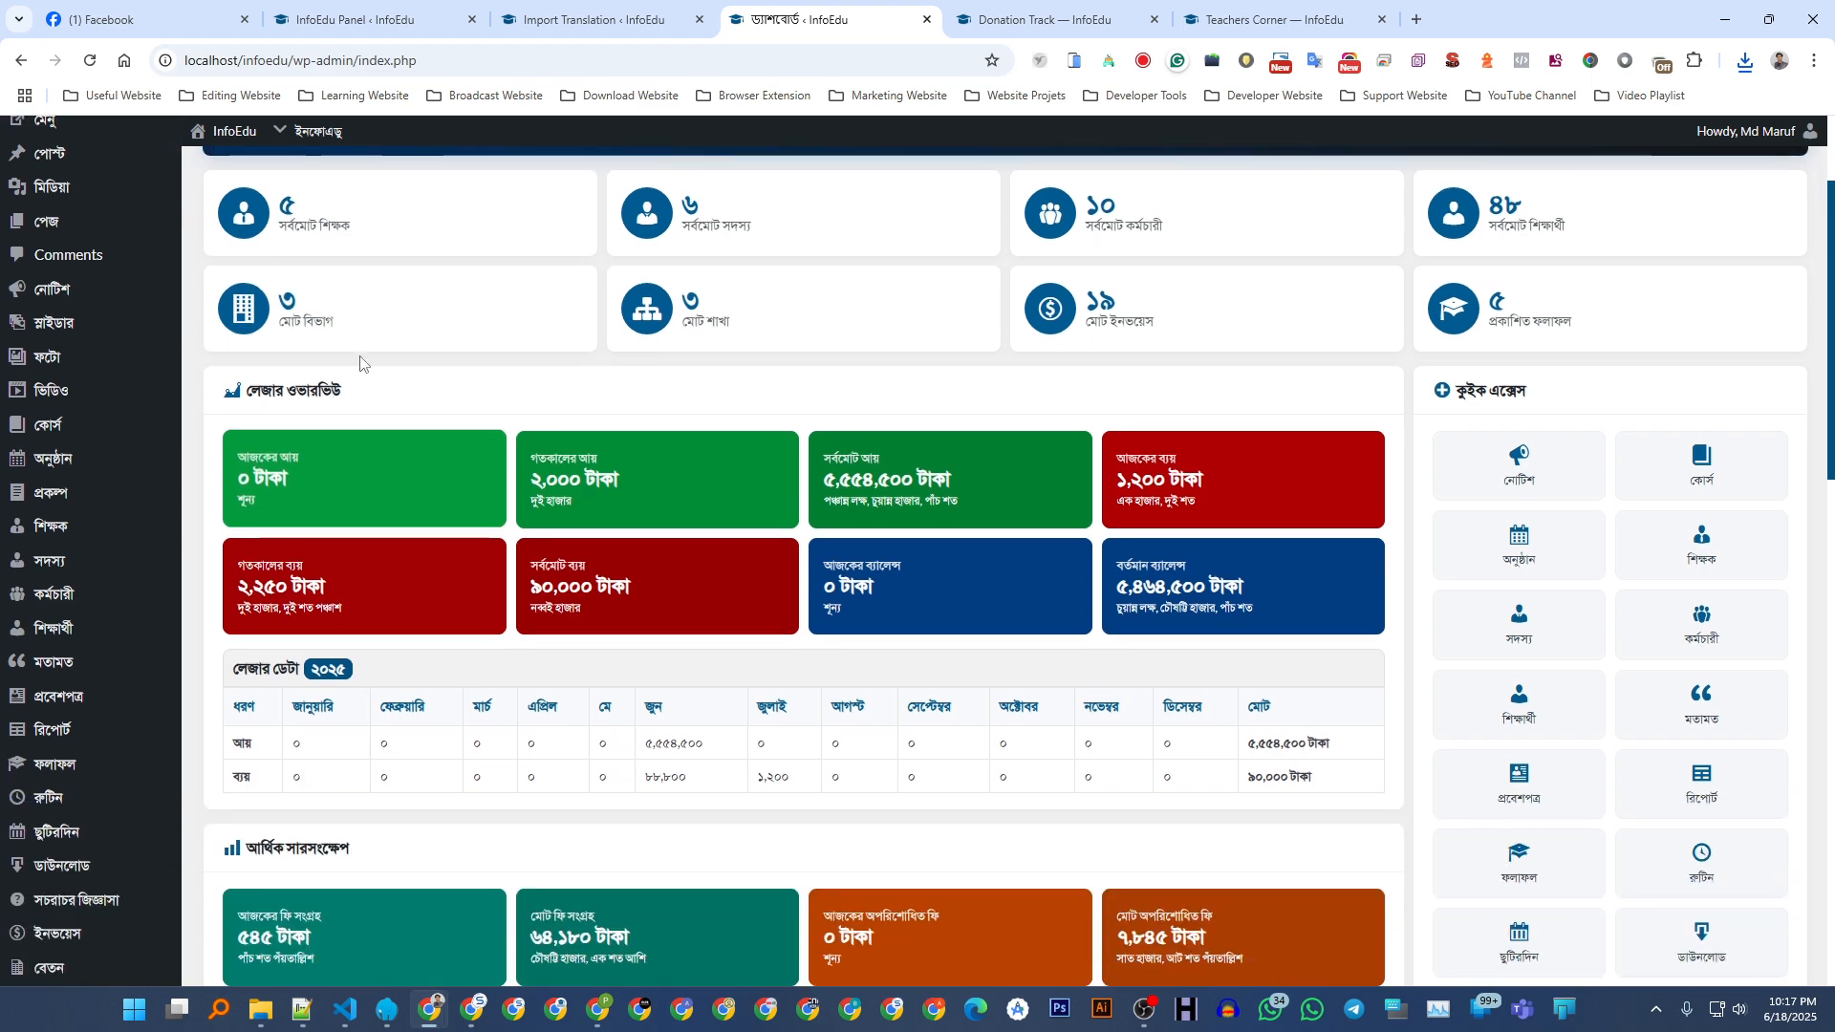
scroll(56, 764, down, 5)
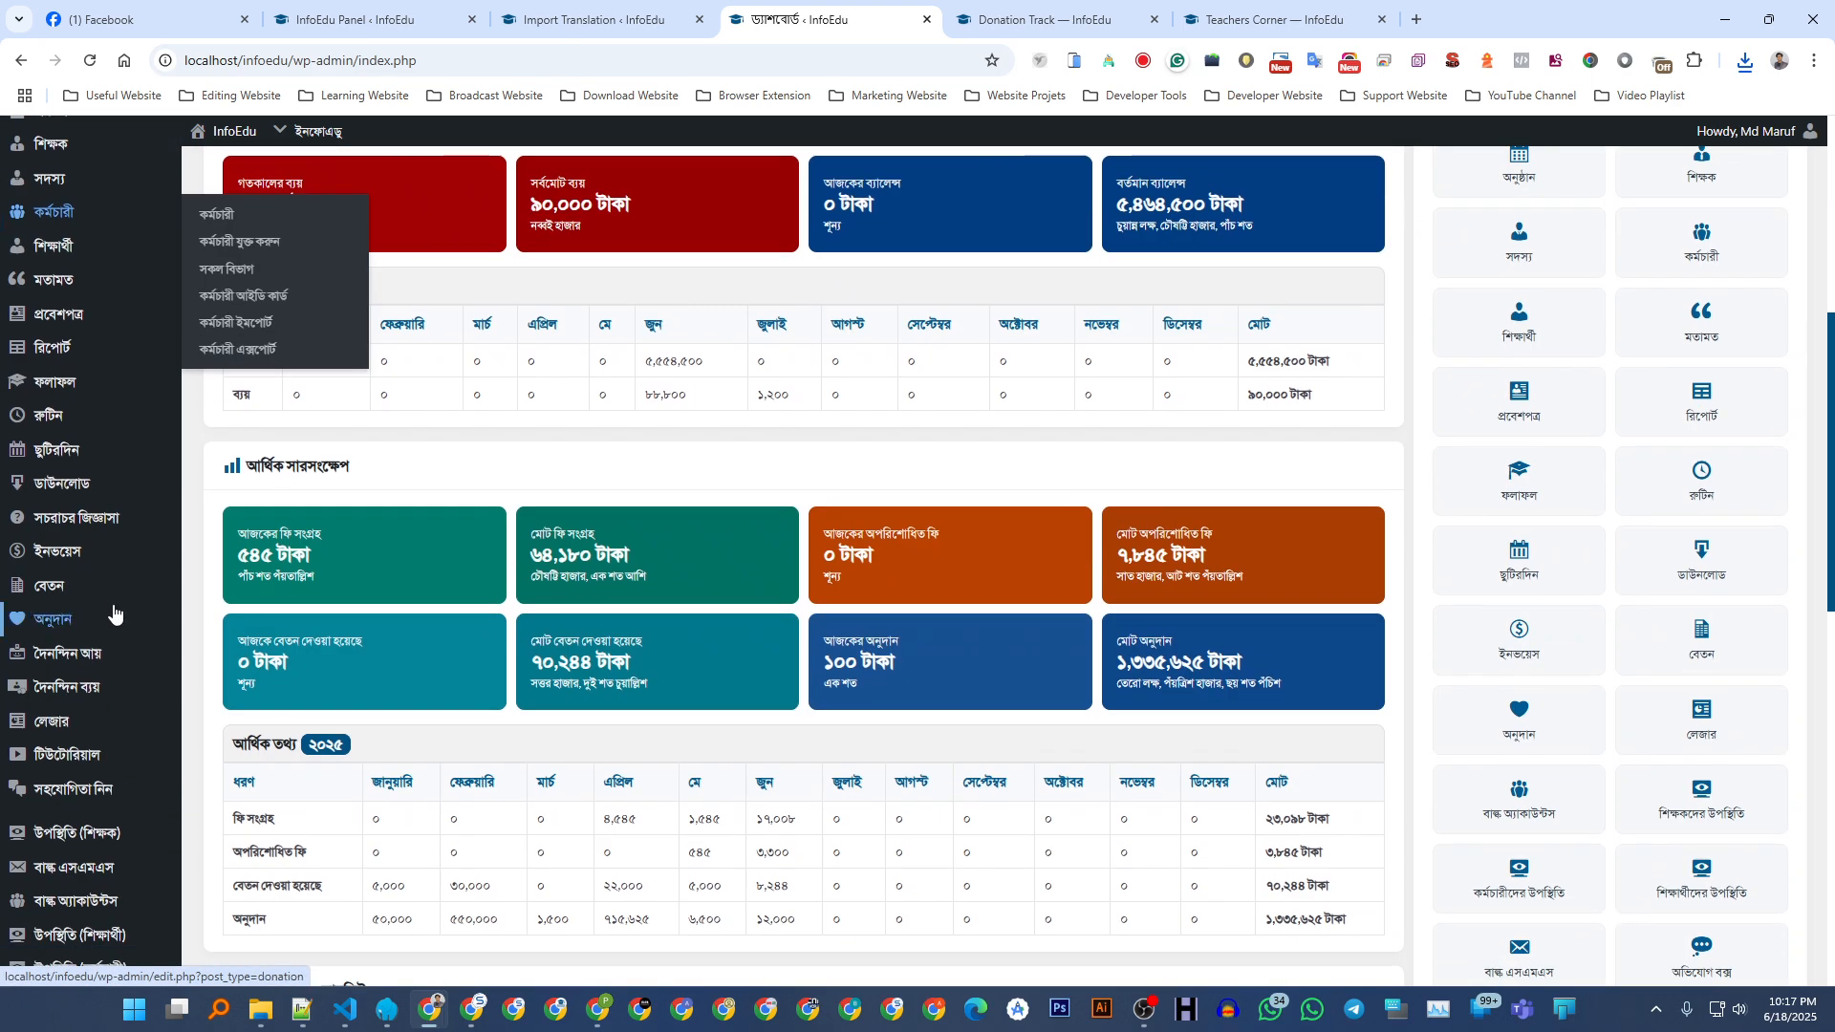
scroll(808, 523, up, 7)
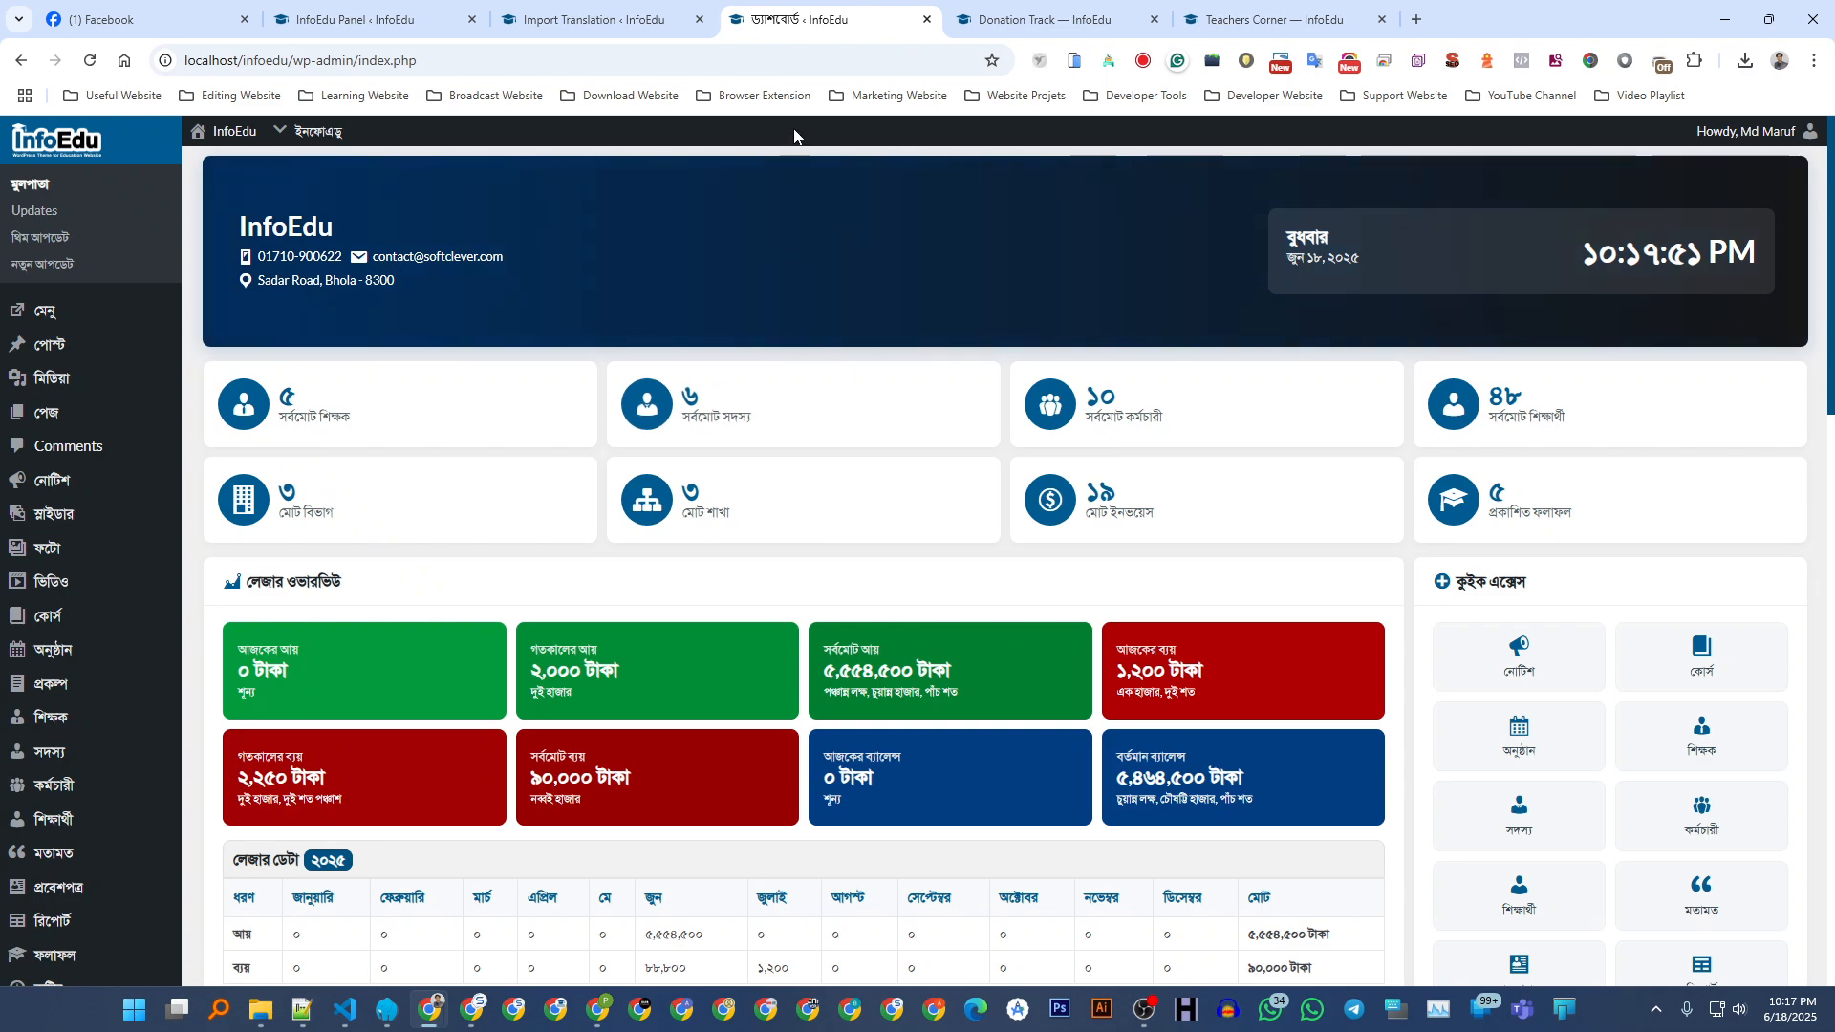
scroll(411, 561, down, 4)
scroll(411, 561, down, 3)
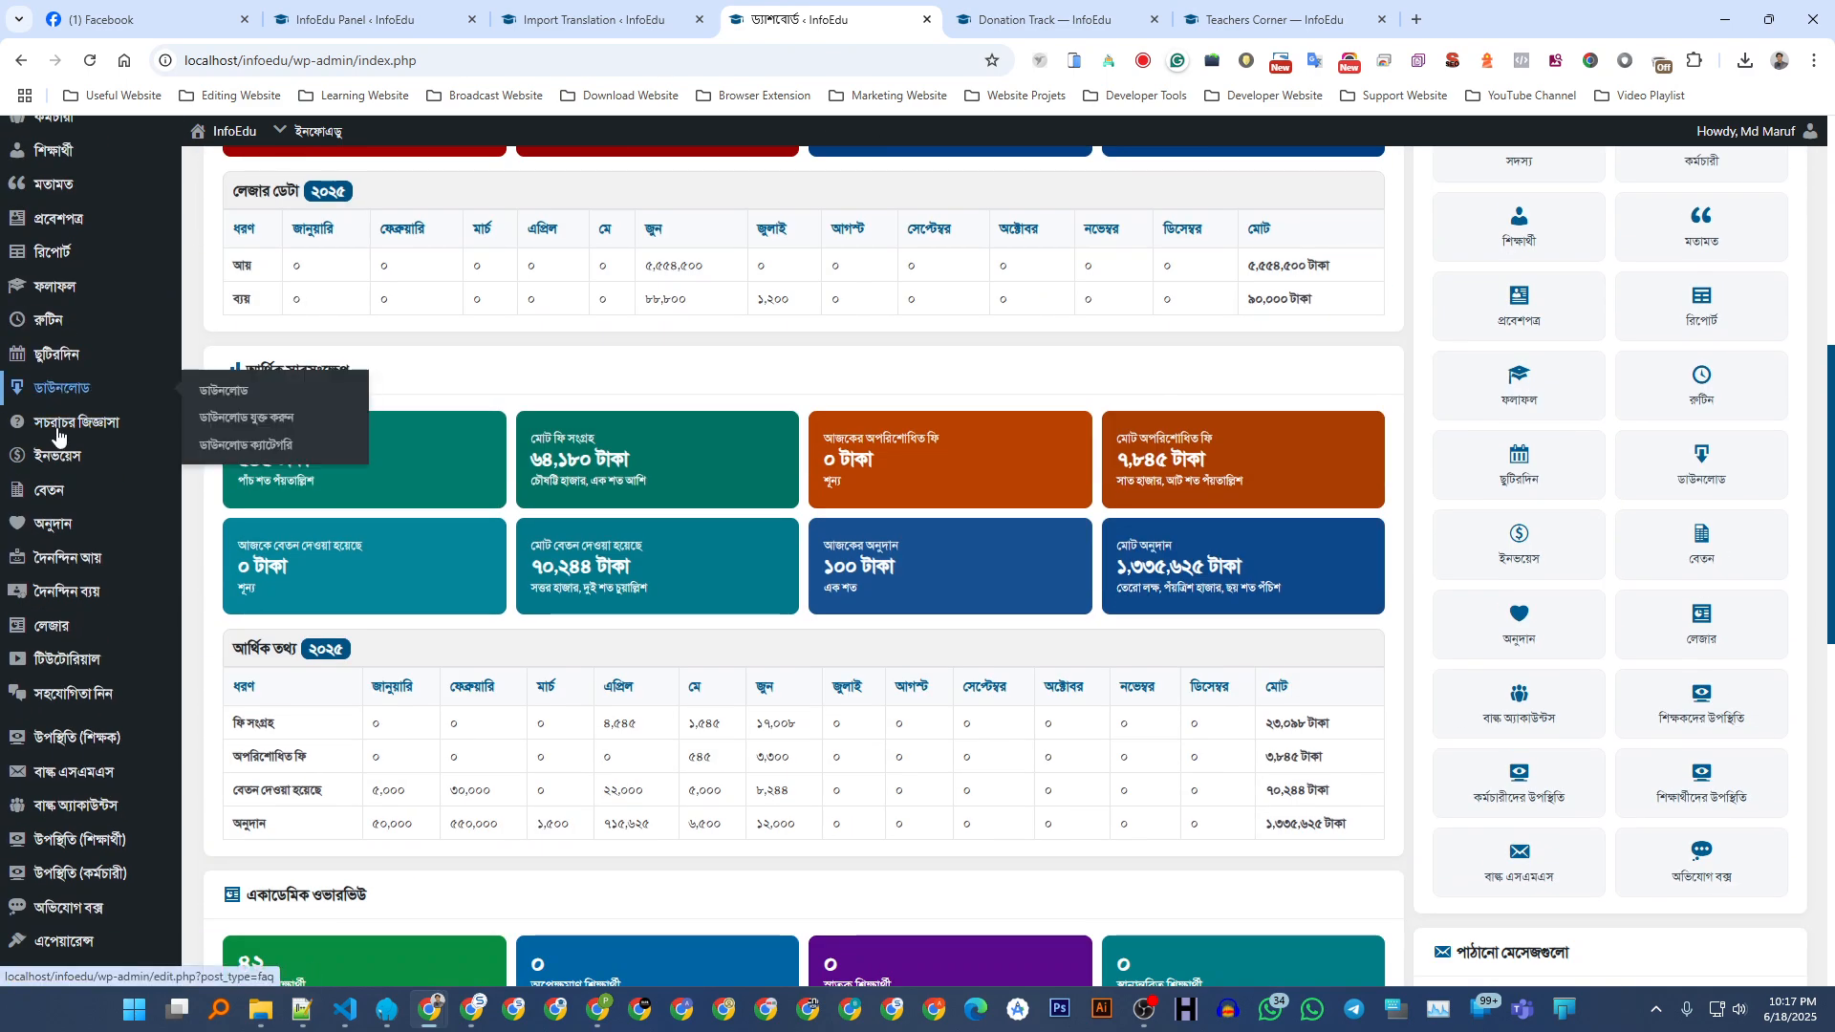
scroll(69, 566, down, 3)
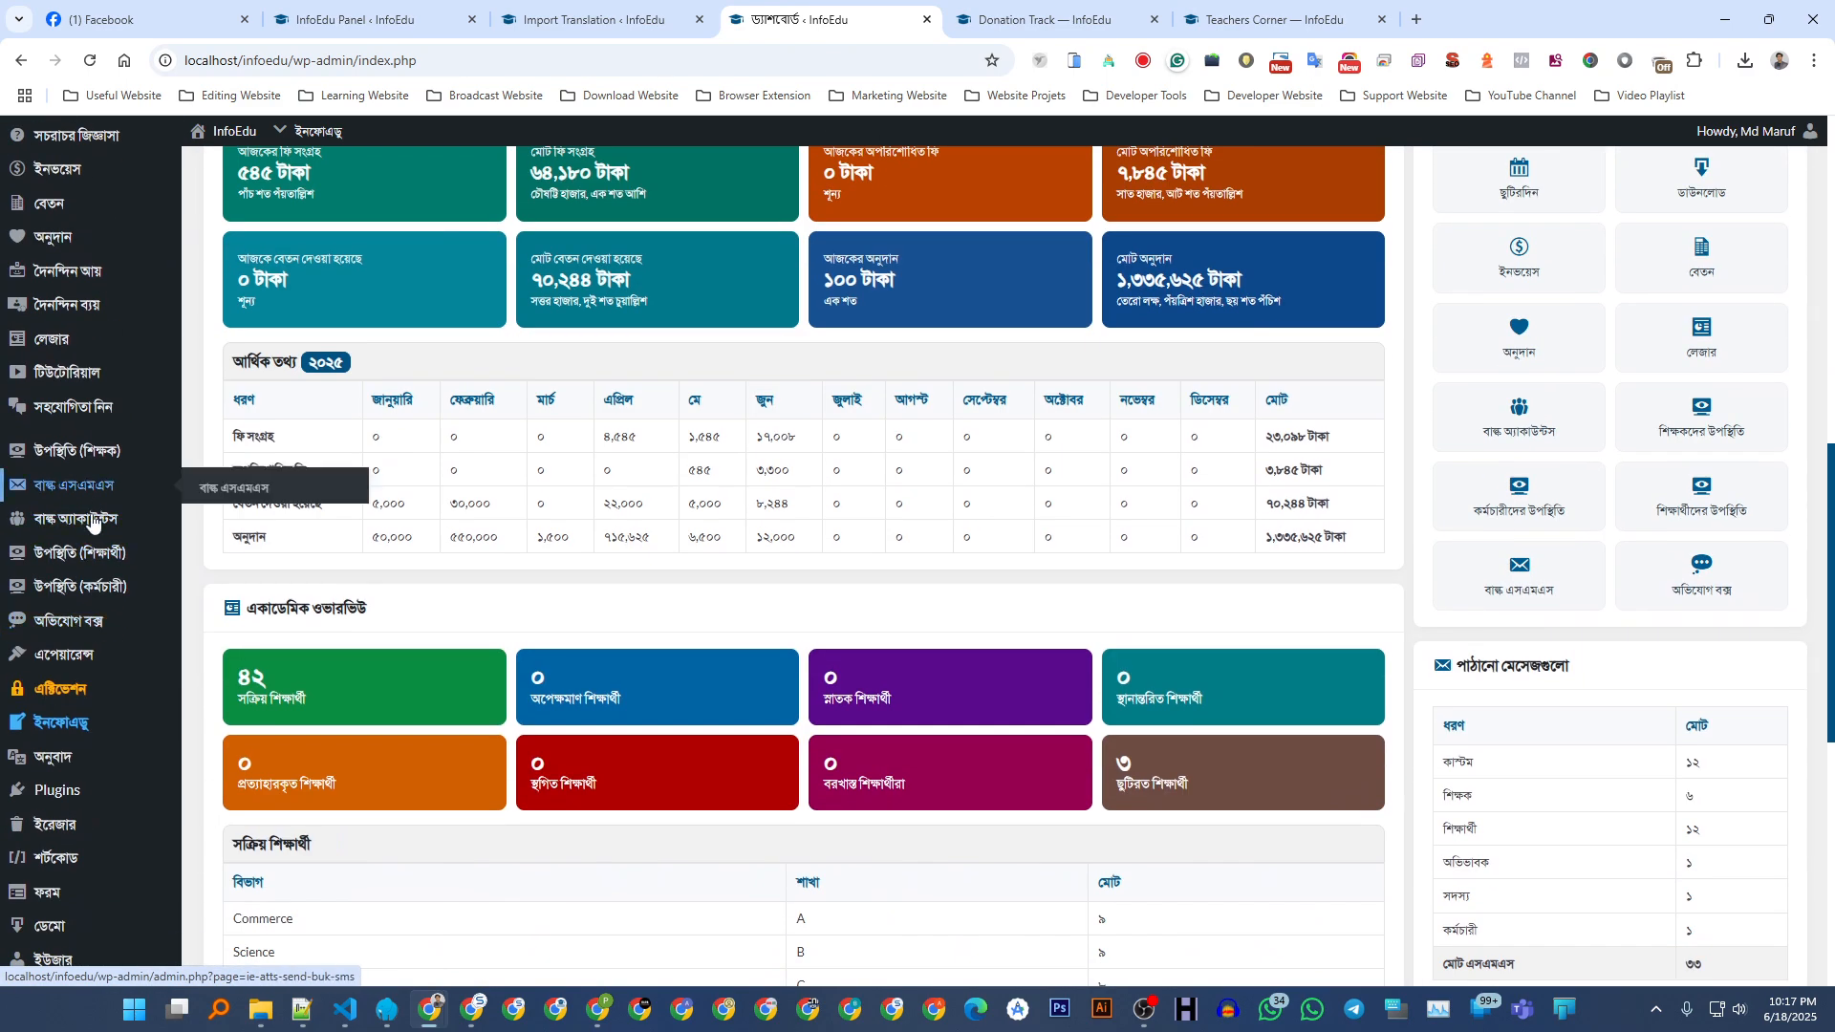
scroll(96, 573, up, 10)
scroll(96, 581, down, 5)
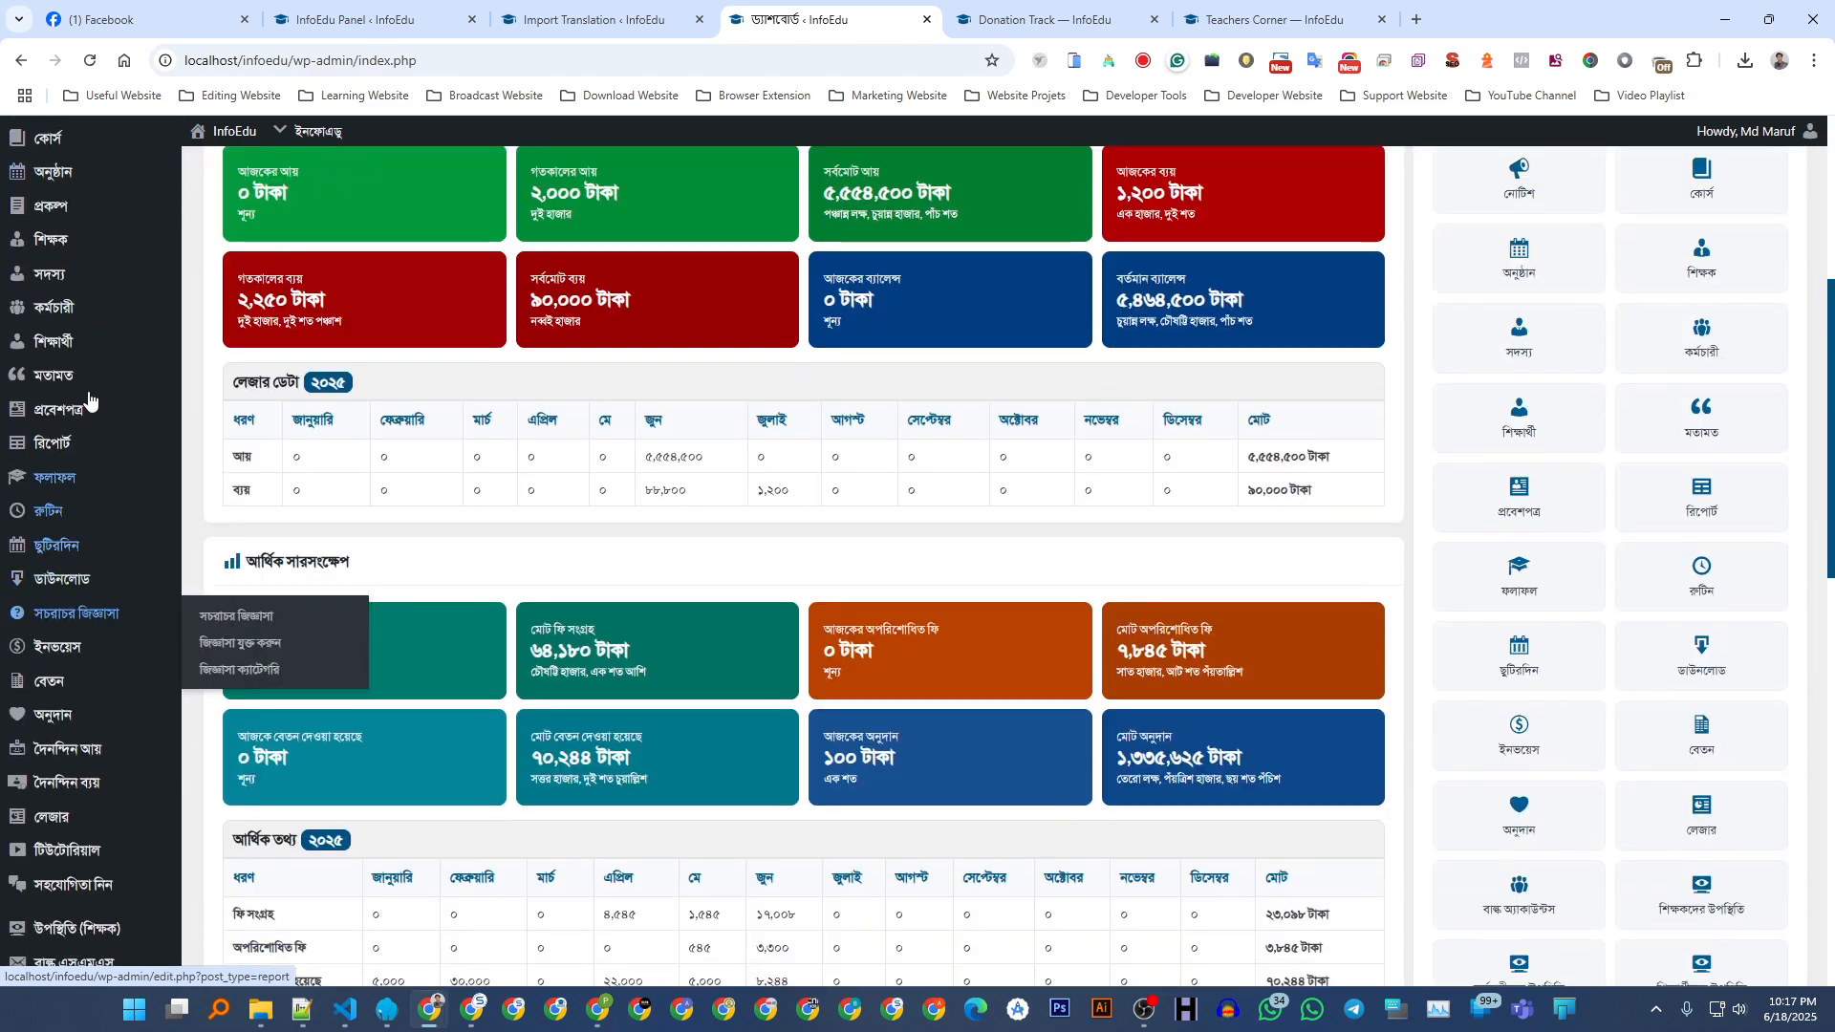
scroll(60, 465, down, 6)
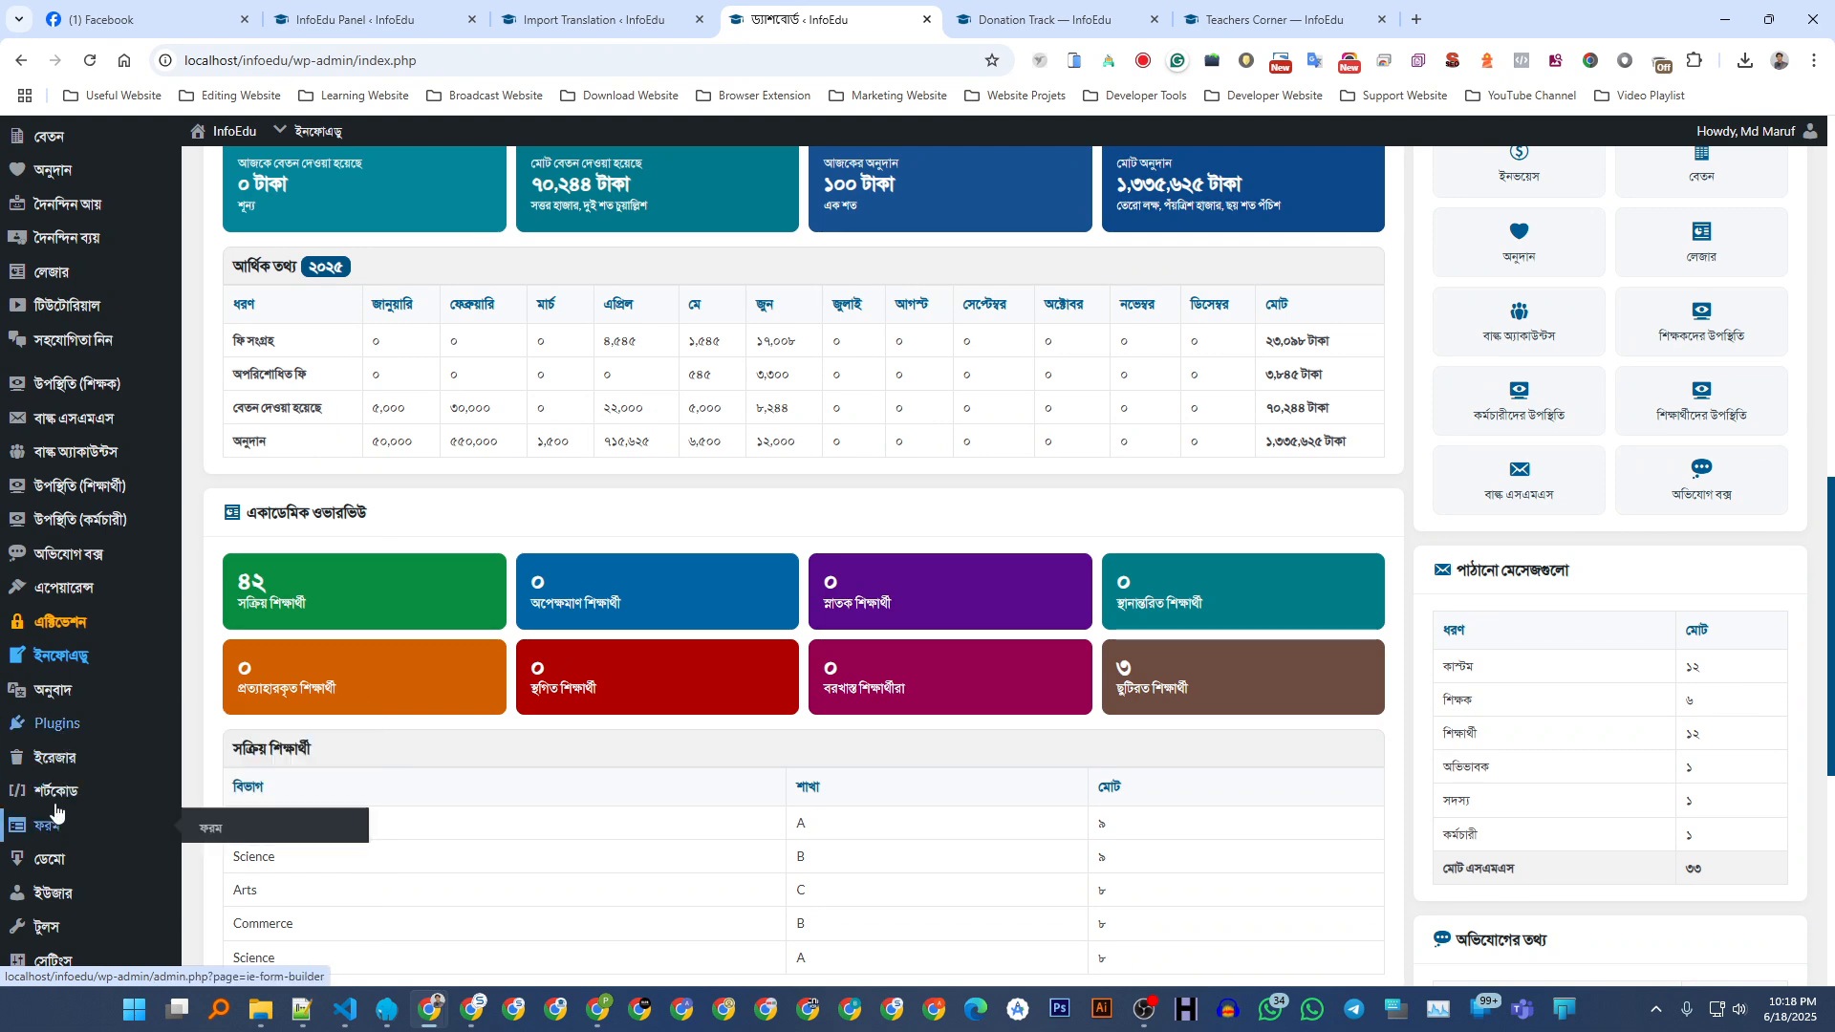
scroll(61, 747, down, 3)
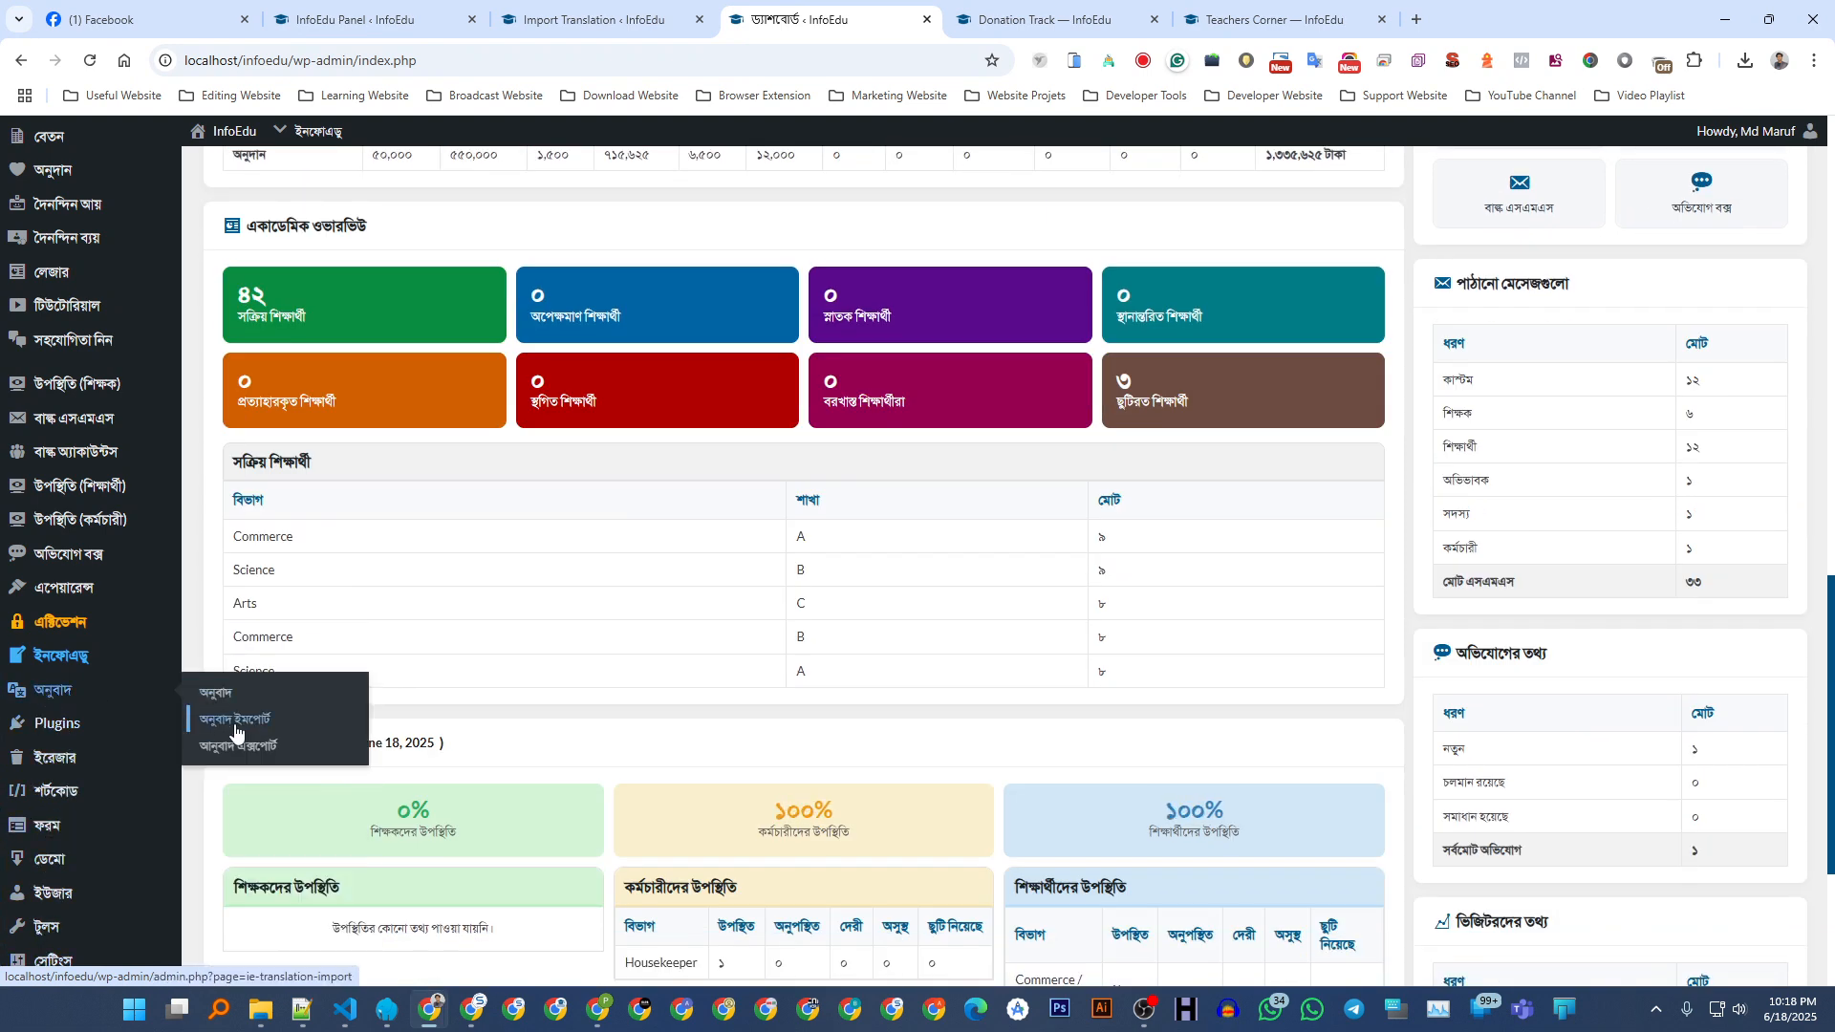
click(235, 731)
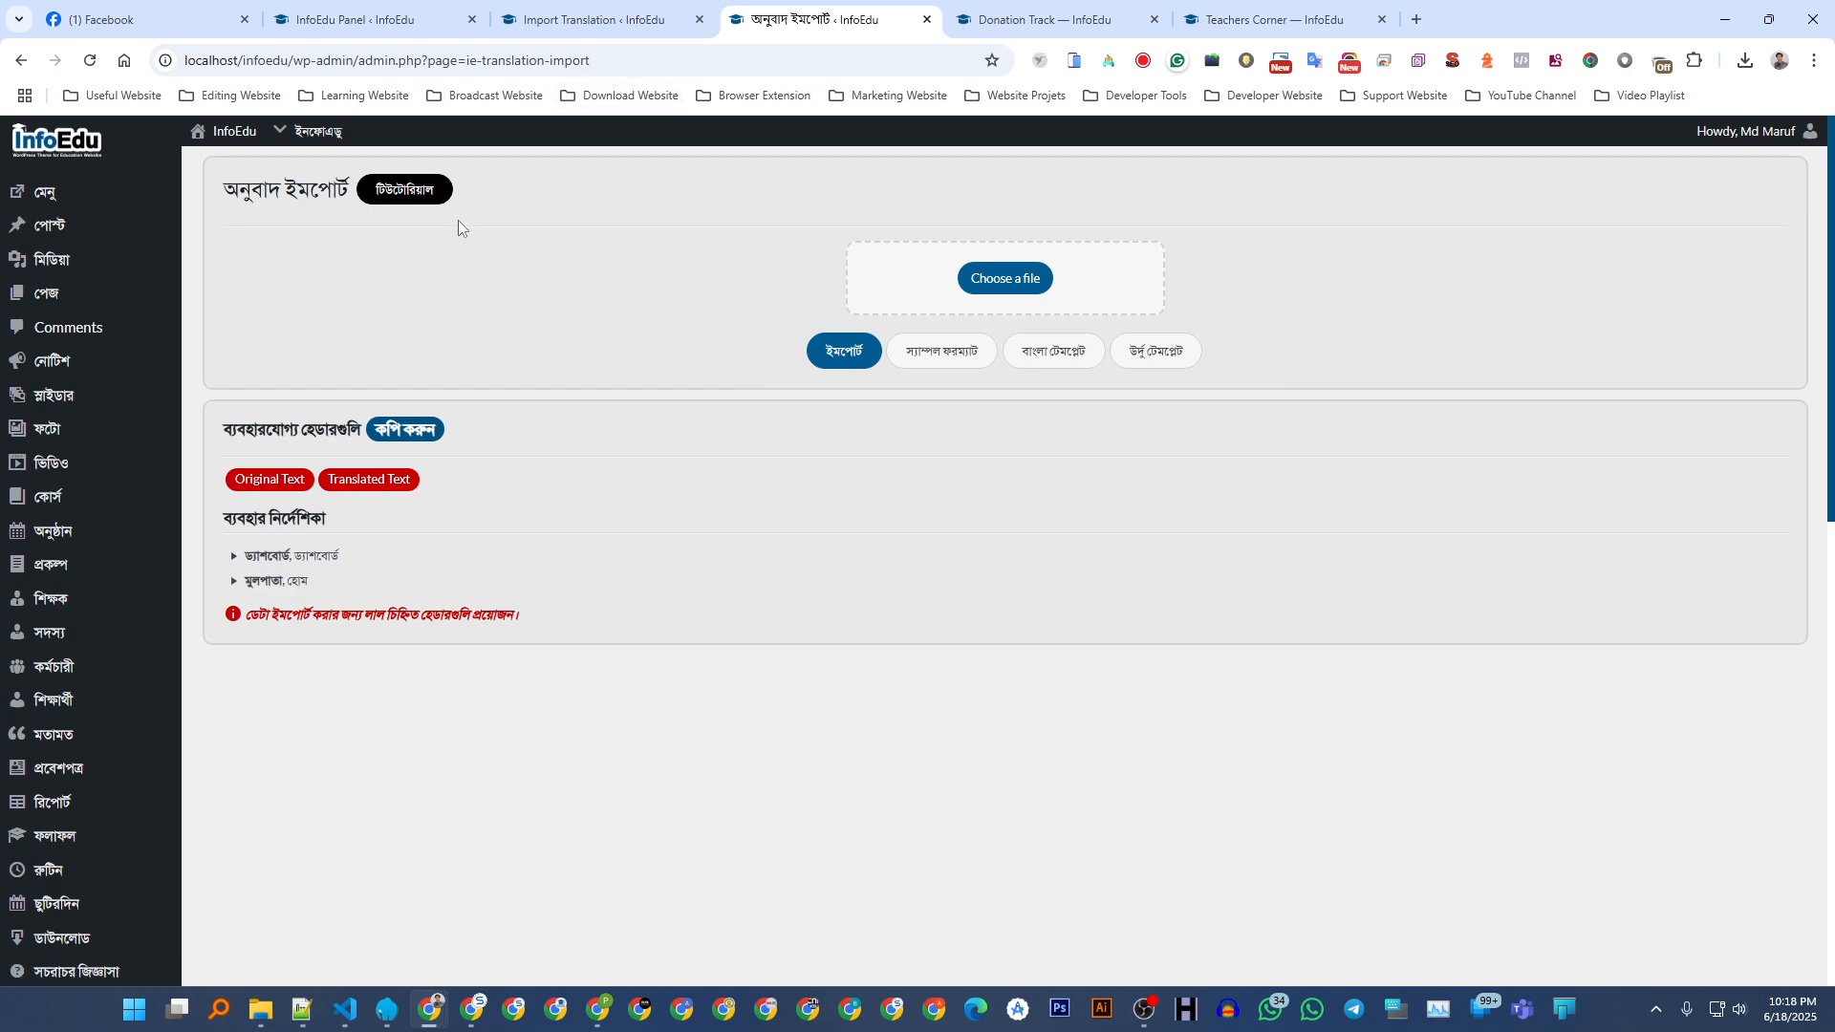
- Open Admin - Others in the InfoEdu Panel and look through its duplicate, search, table and section style options
click(375, 19)
scroll(444, 163, up, 5)
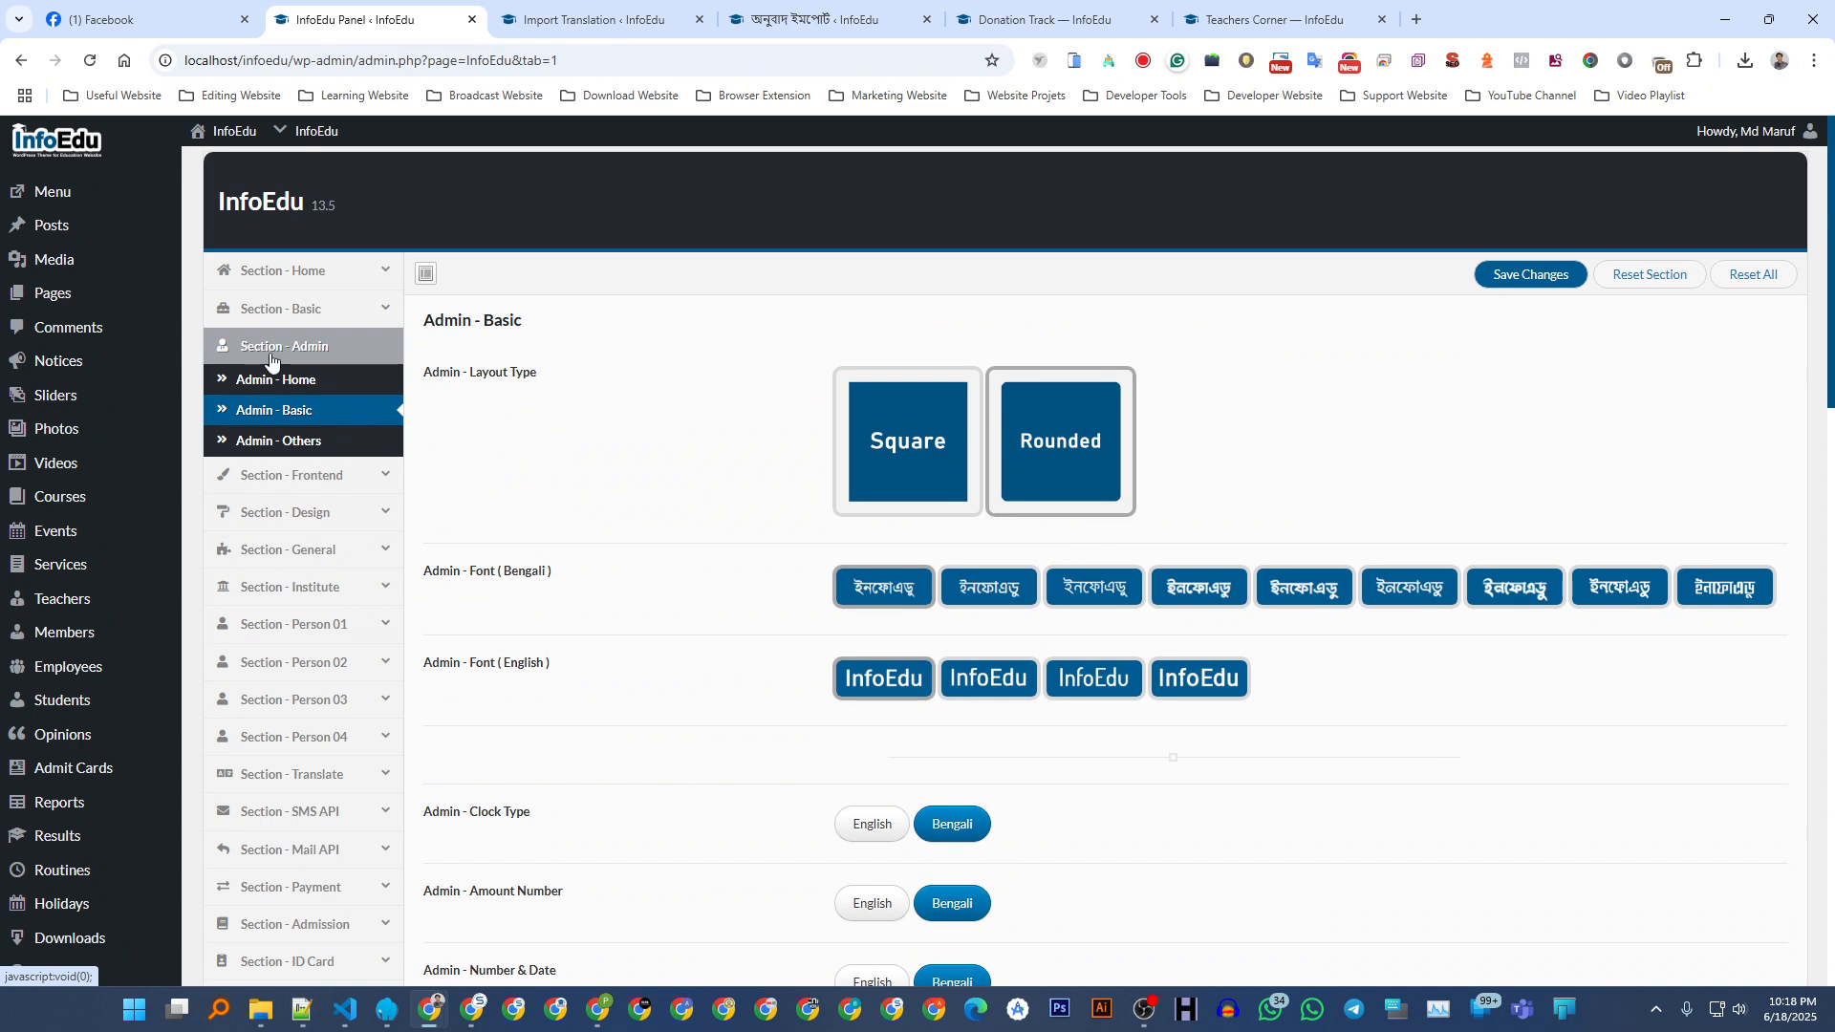
click(302, 441)
scroll(564, 535, down, 4)
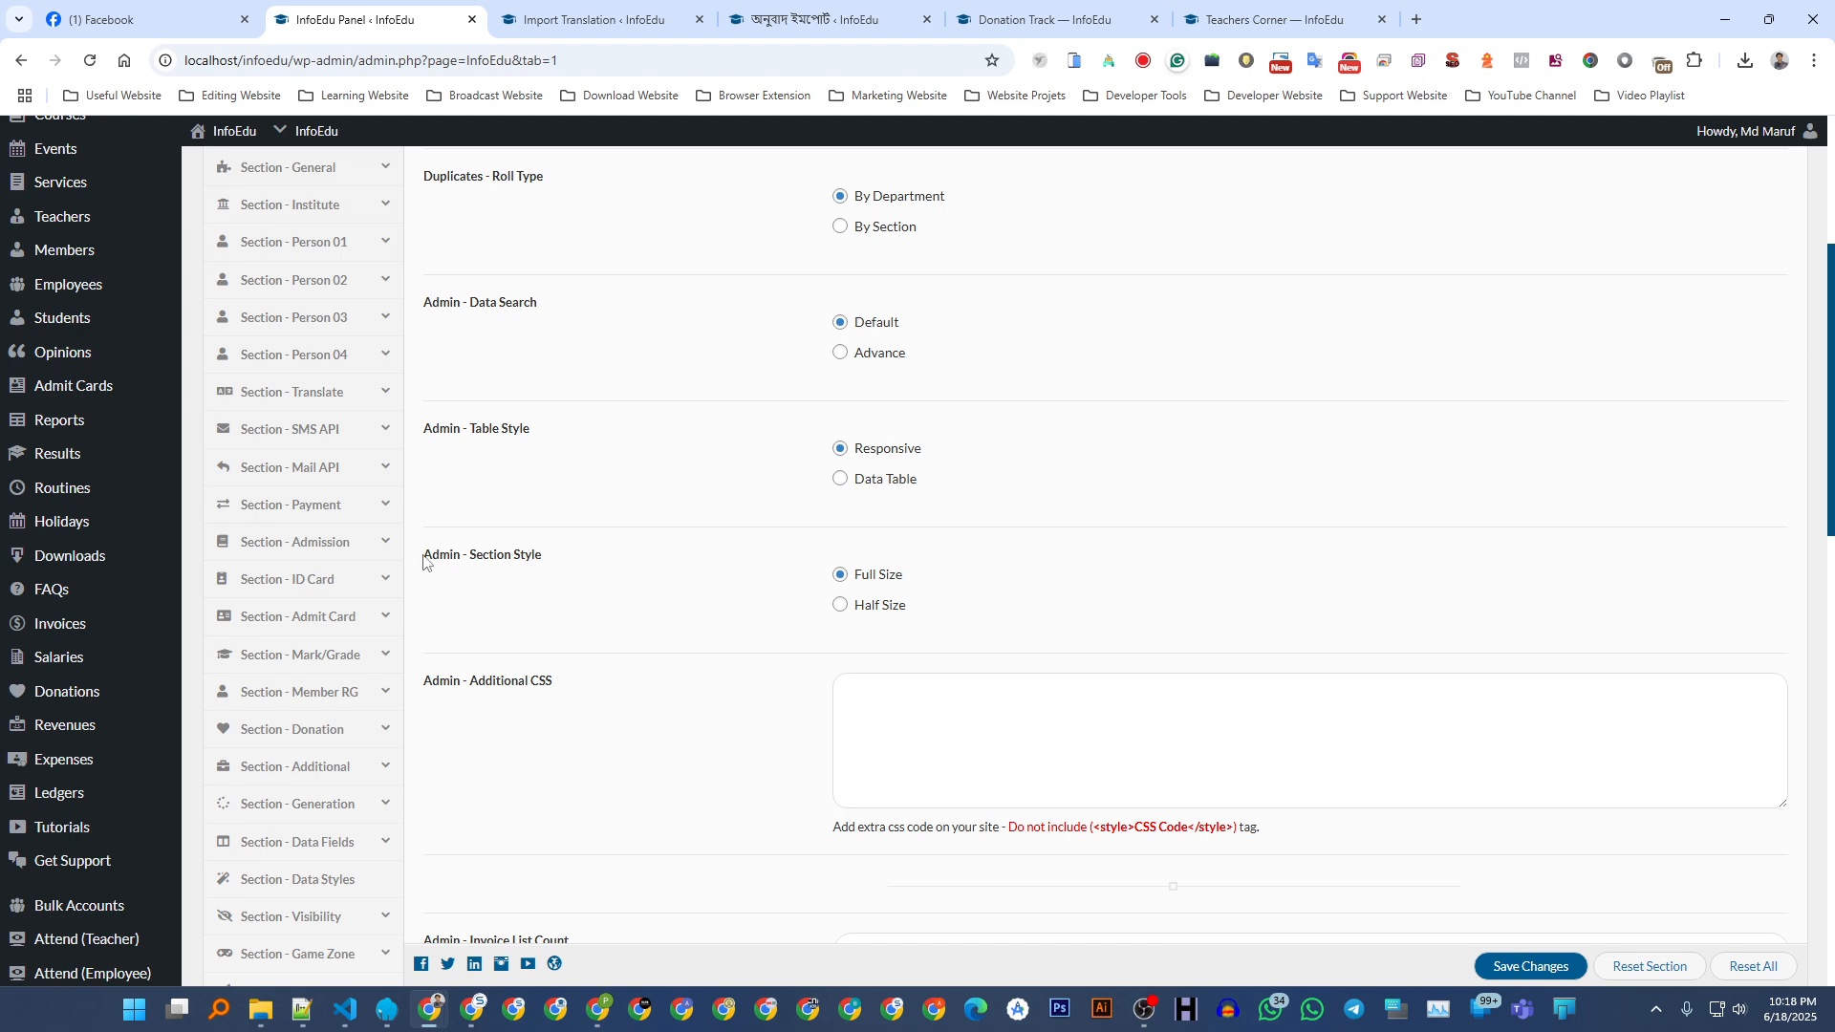
scroll(598, 553, up, 4)
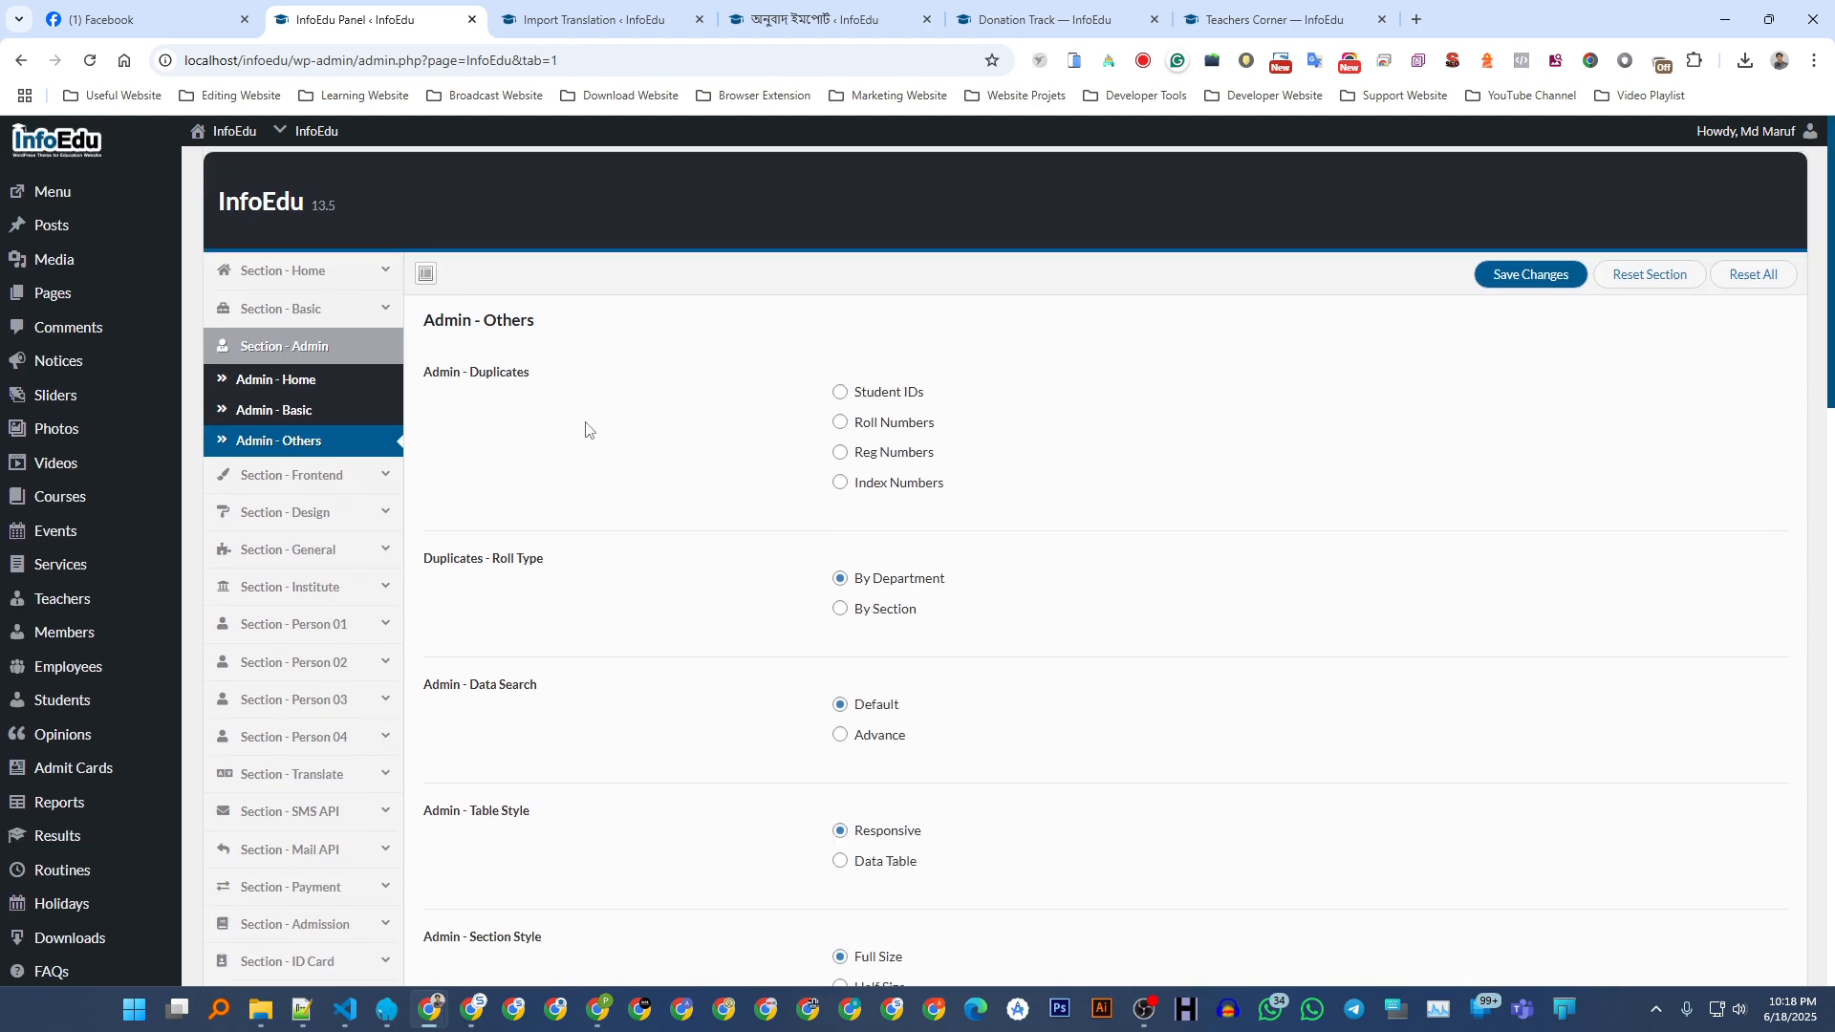
- Open the text translation list, delete all translations and save the emptied list
click(594, 20)
scroll(340, 382, down, 5)
scroll(325, 447, down, 5)
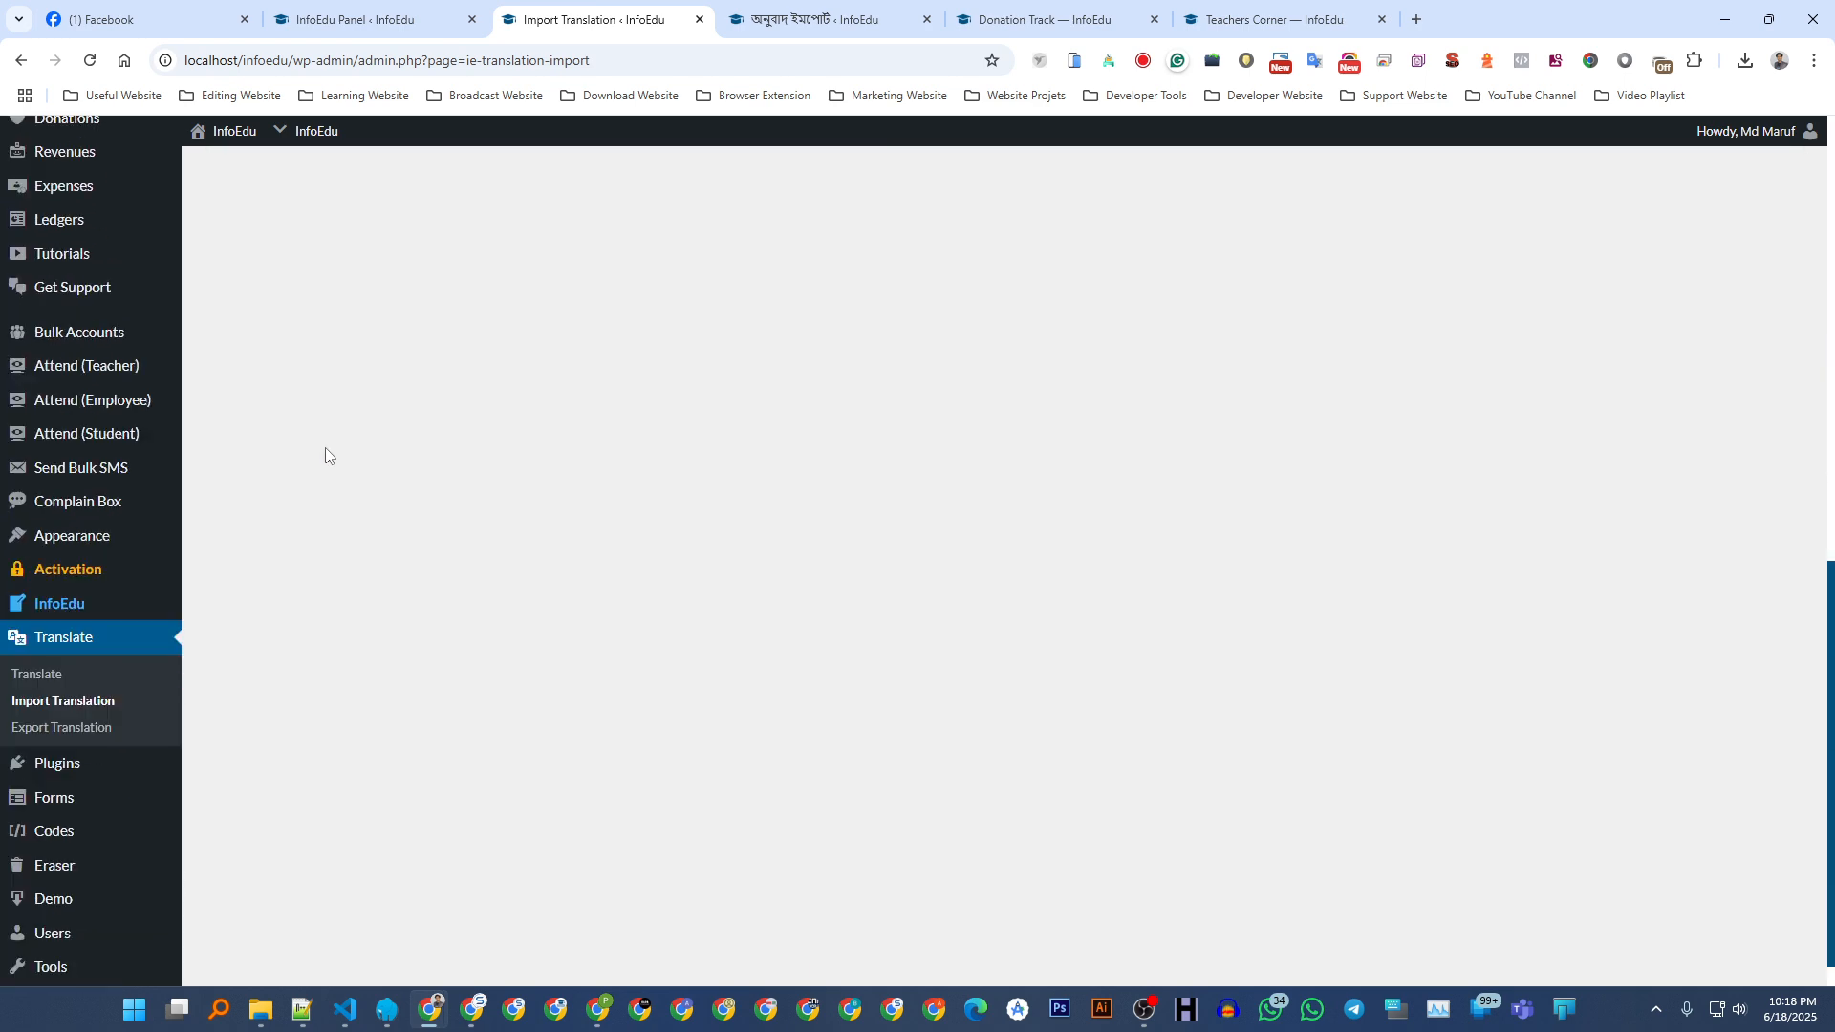
click(52, 676)
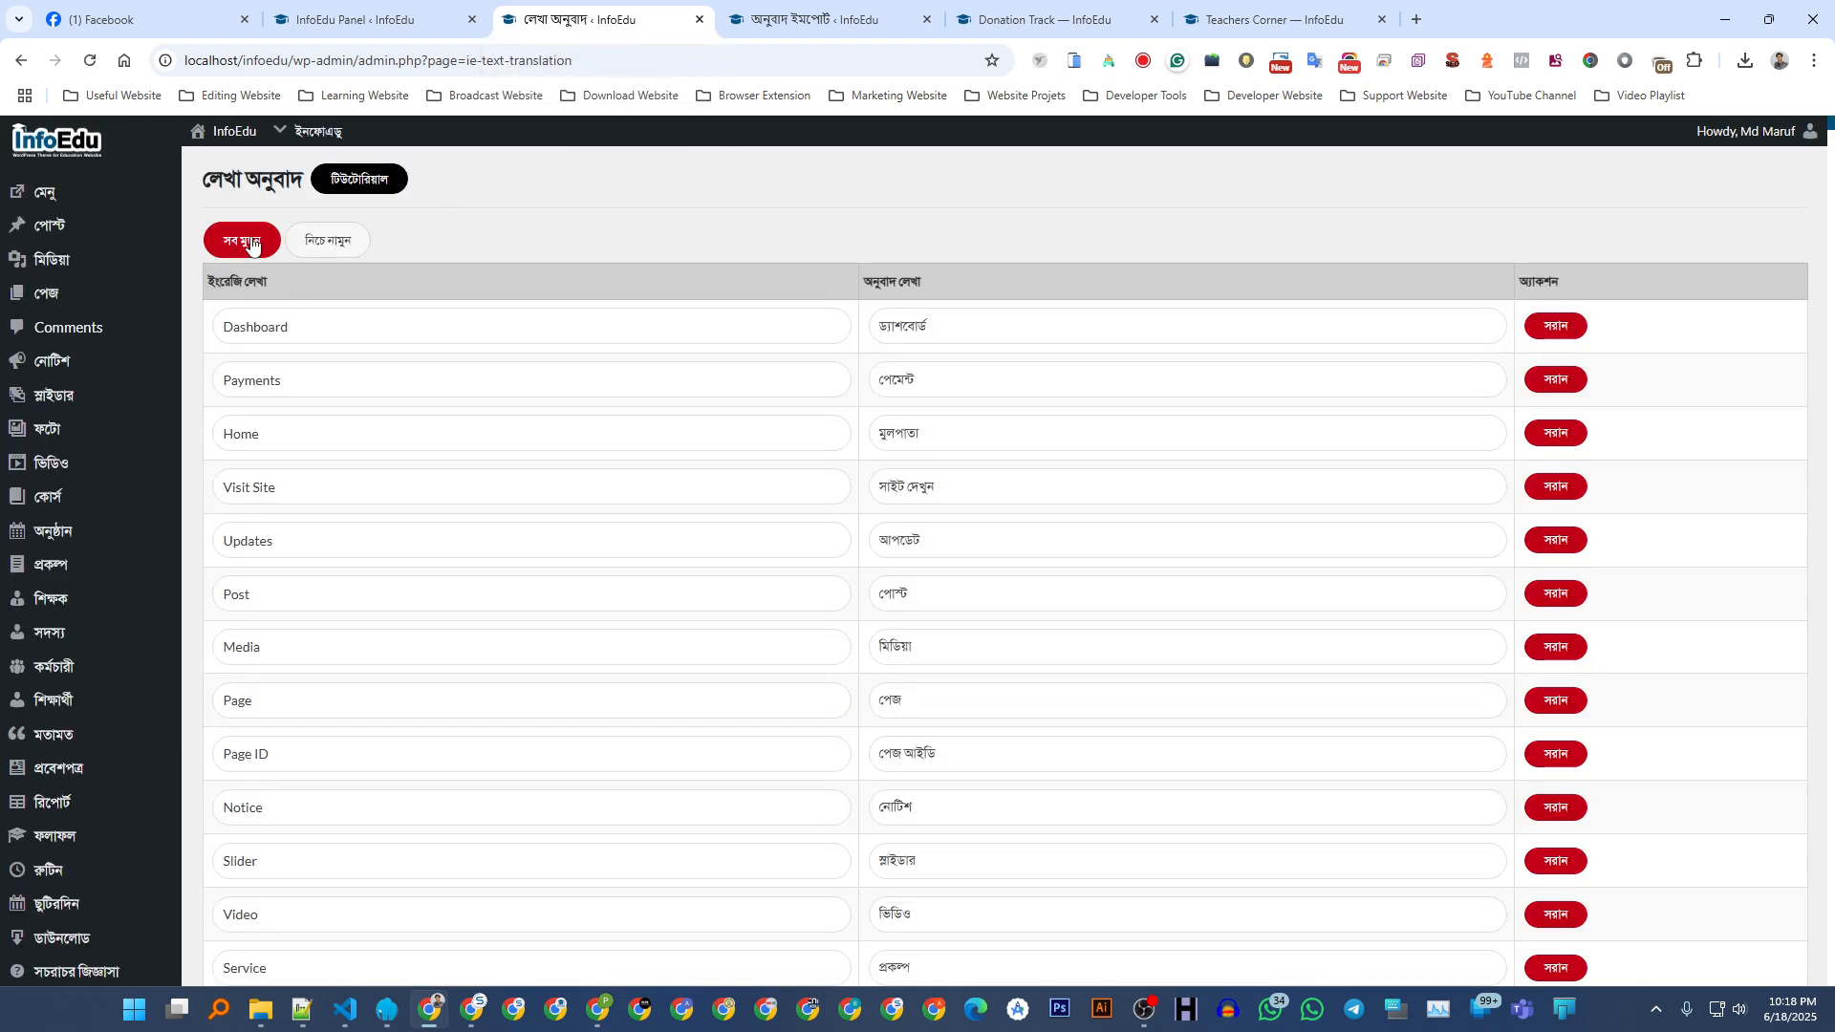
click(245, 243)
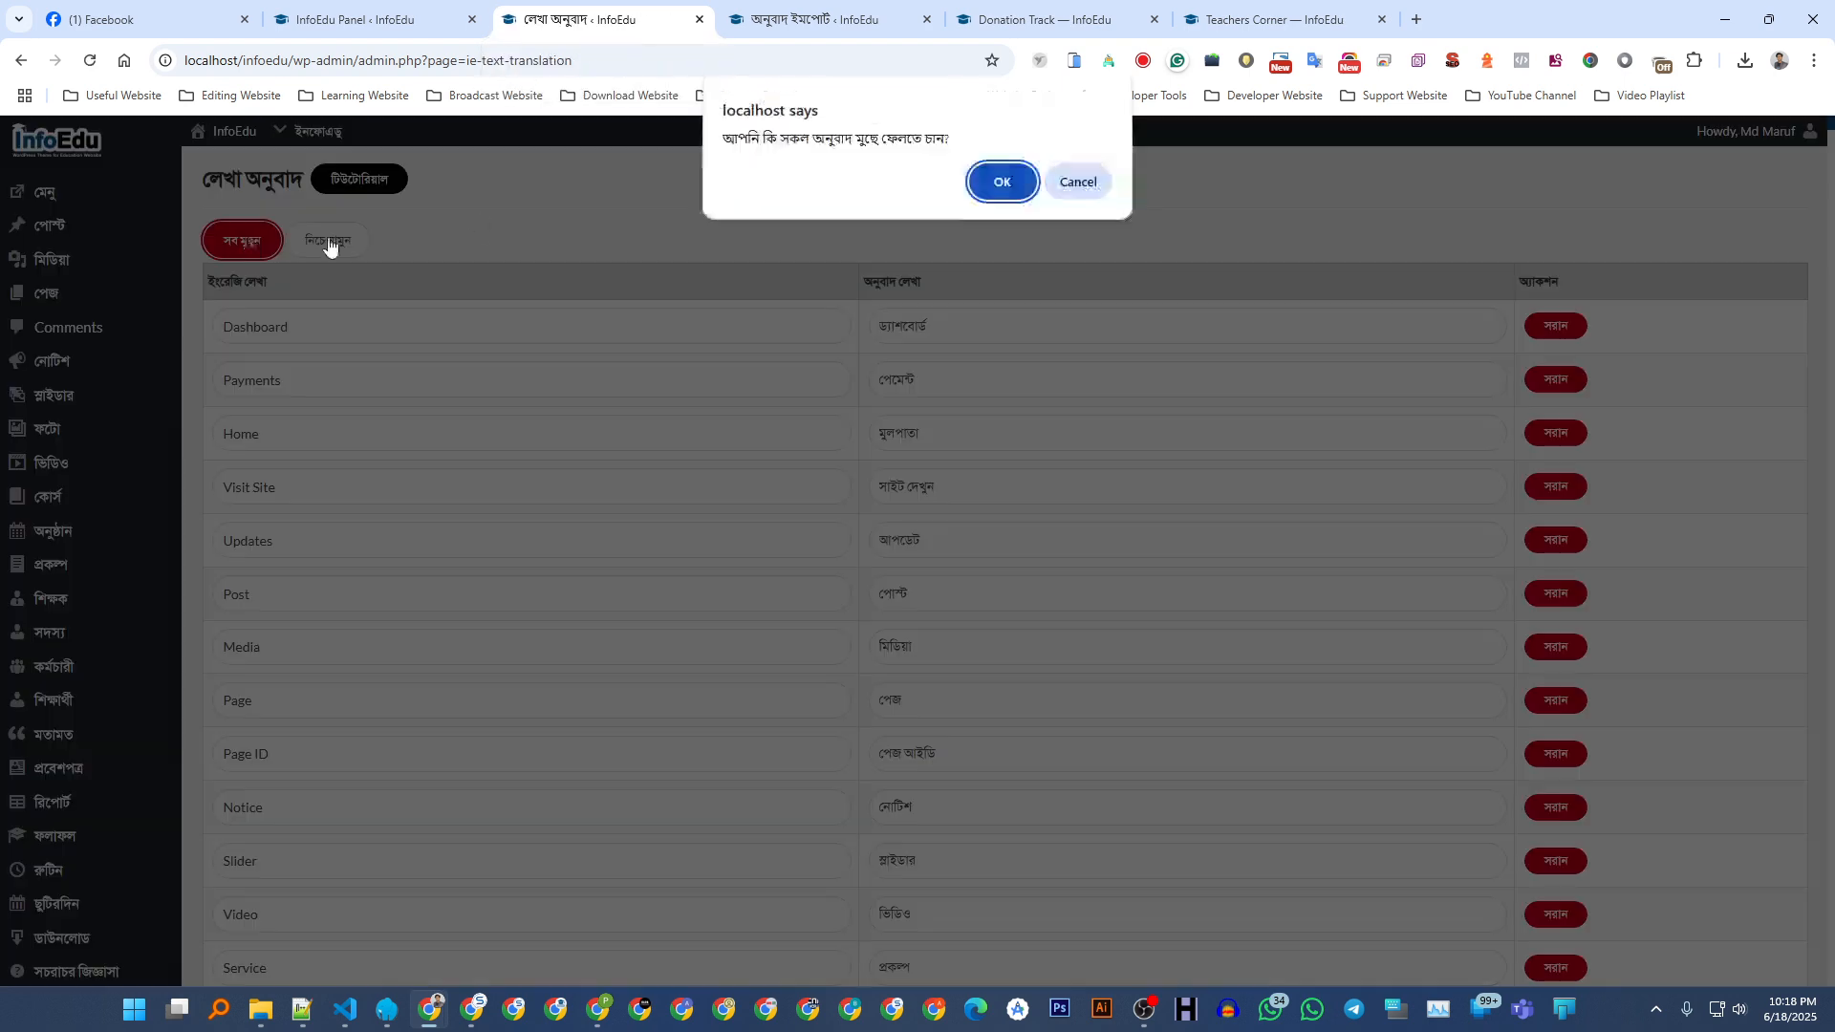
key(Return)
click(359, 346)
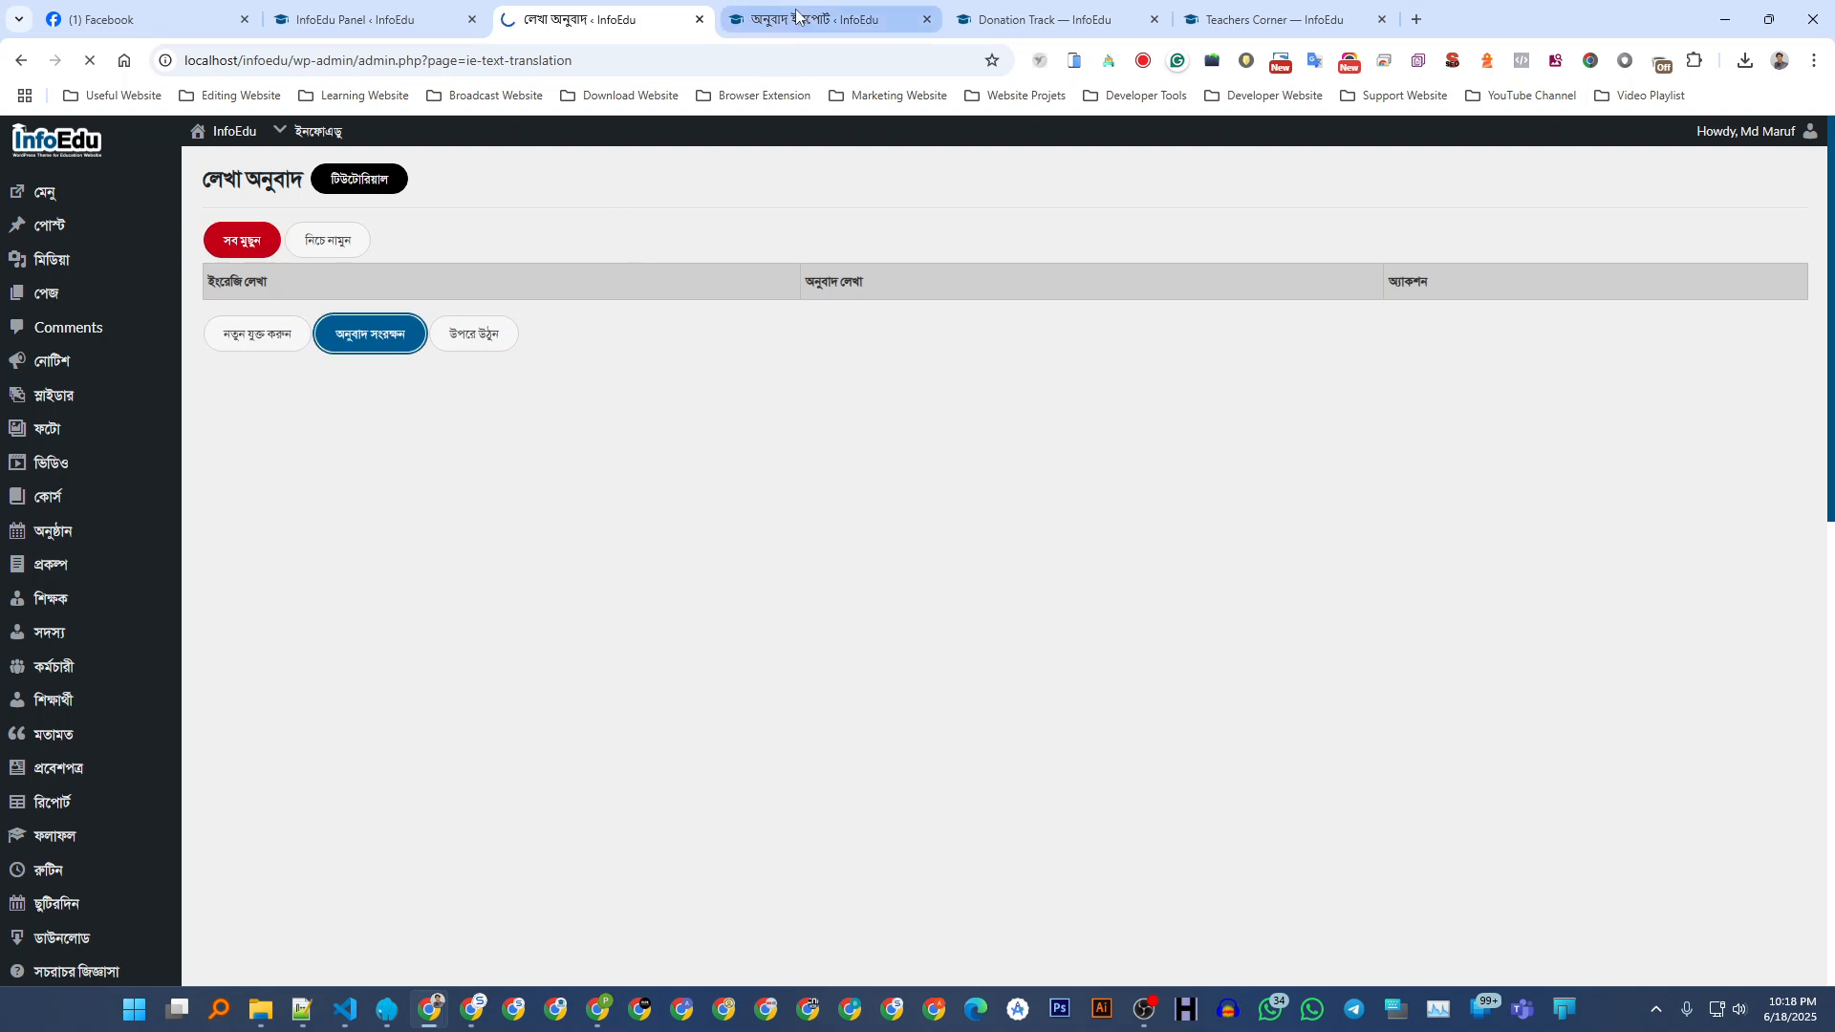
- Reload the translation import page, close the translation list, Donation Track and Teachers Corner pages, and return to the InfoEdu Panel
click(699, 20)
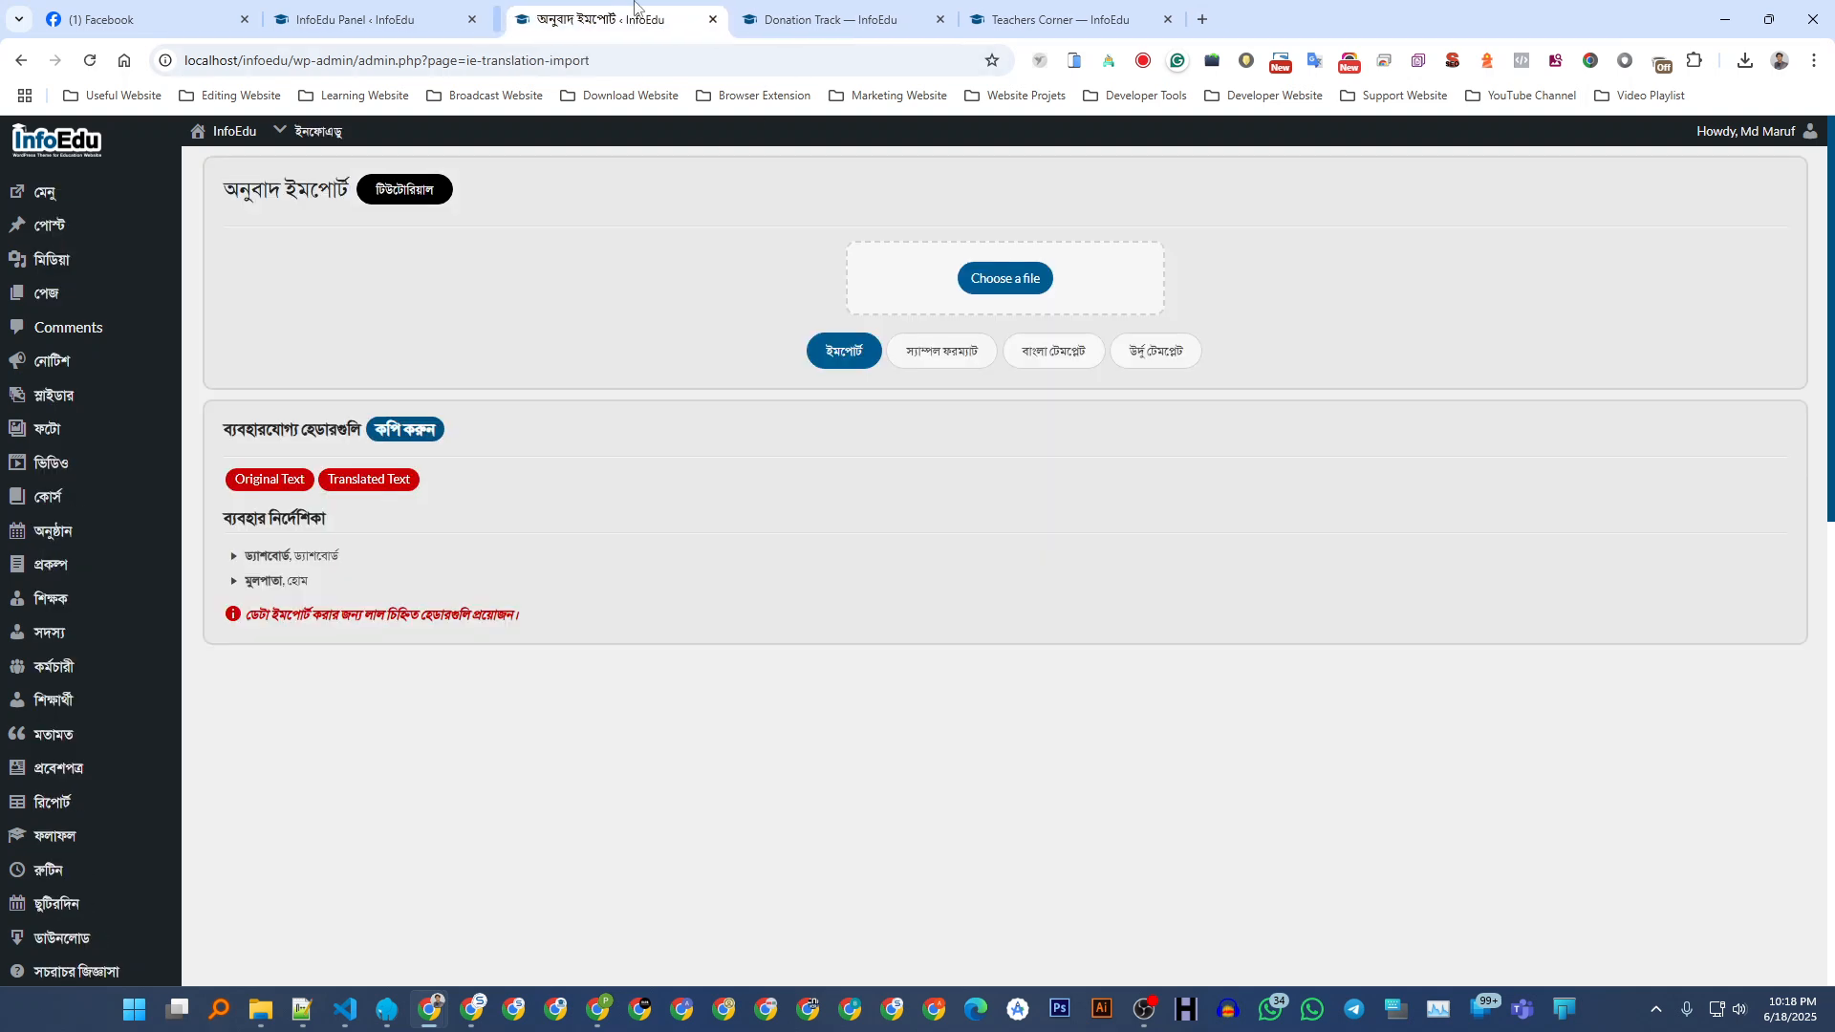
click(92, 61)
click(926, 19)
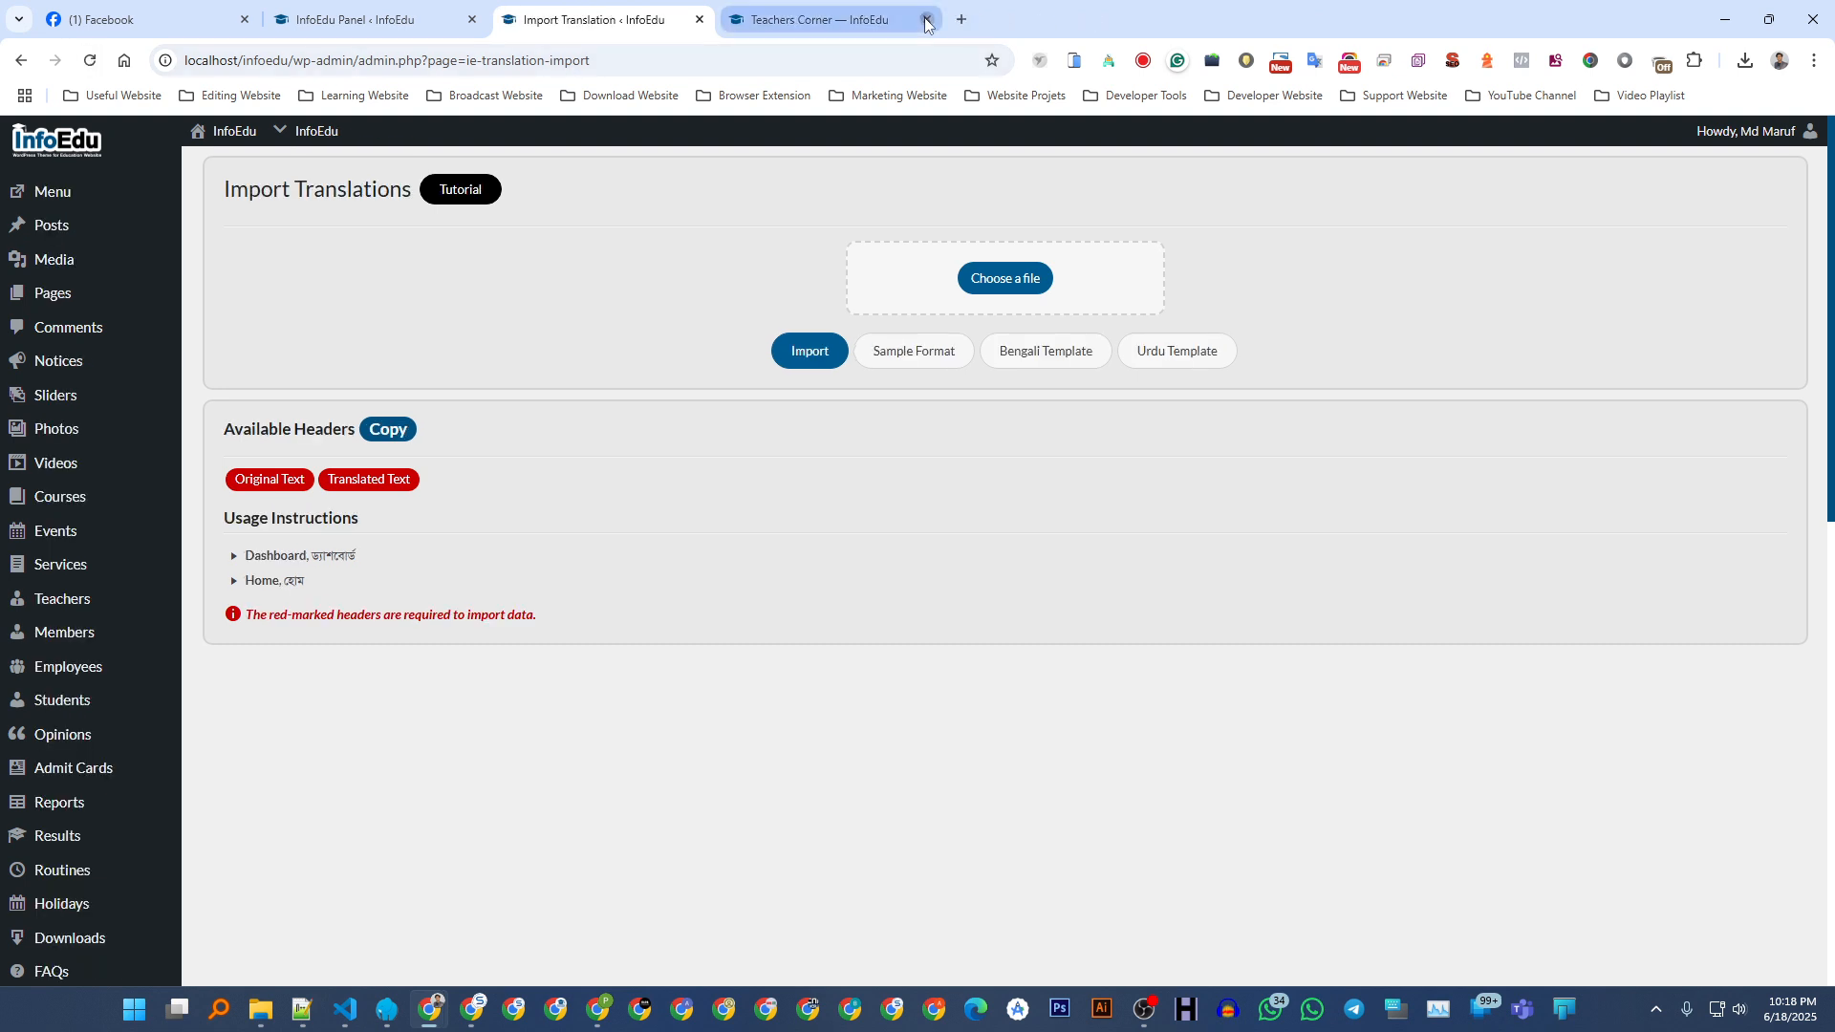
click(926, 19)
click(354, 19)
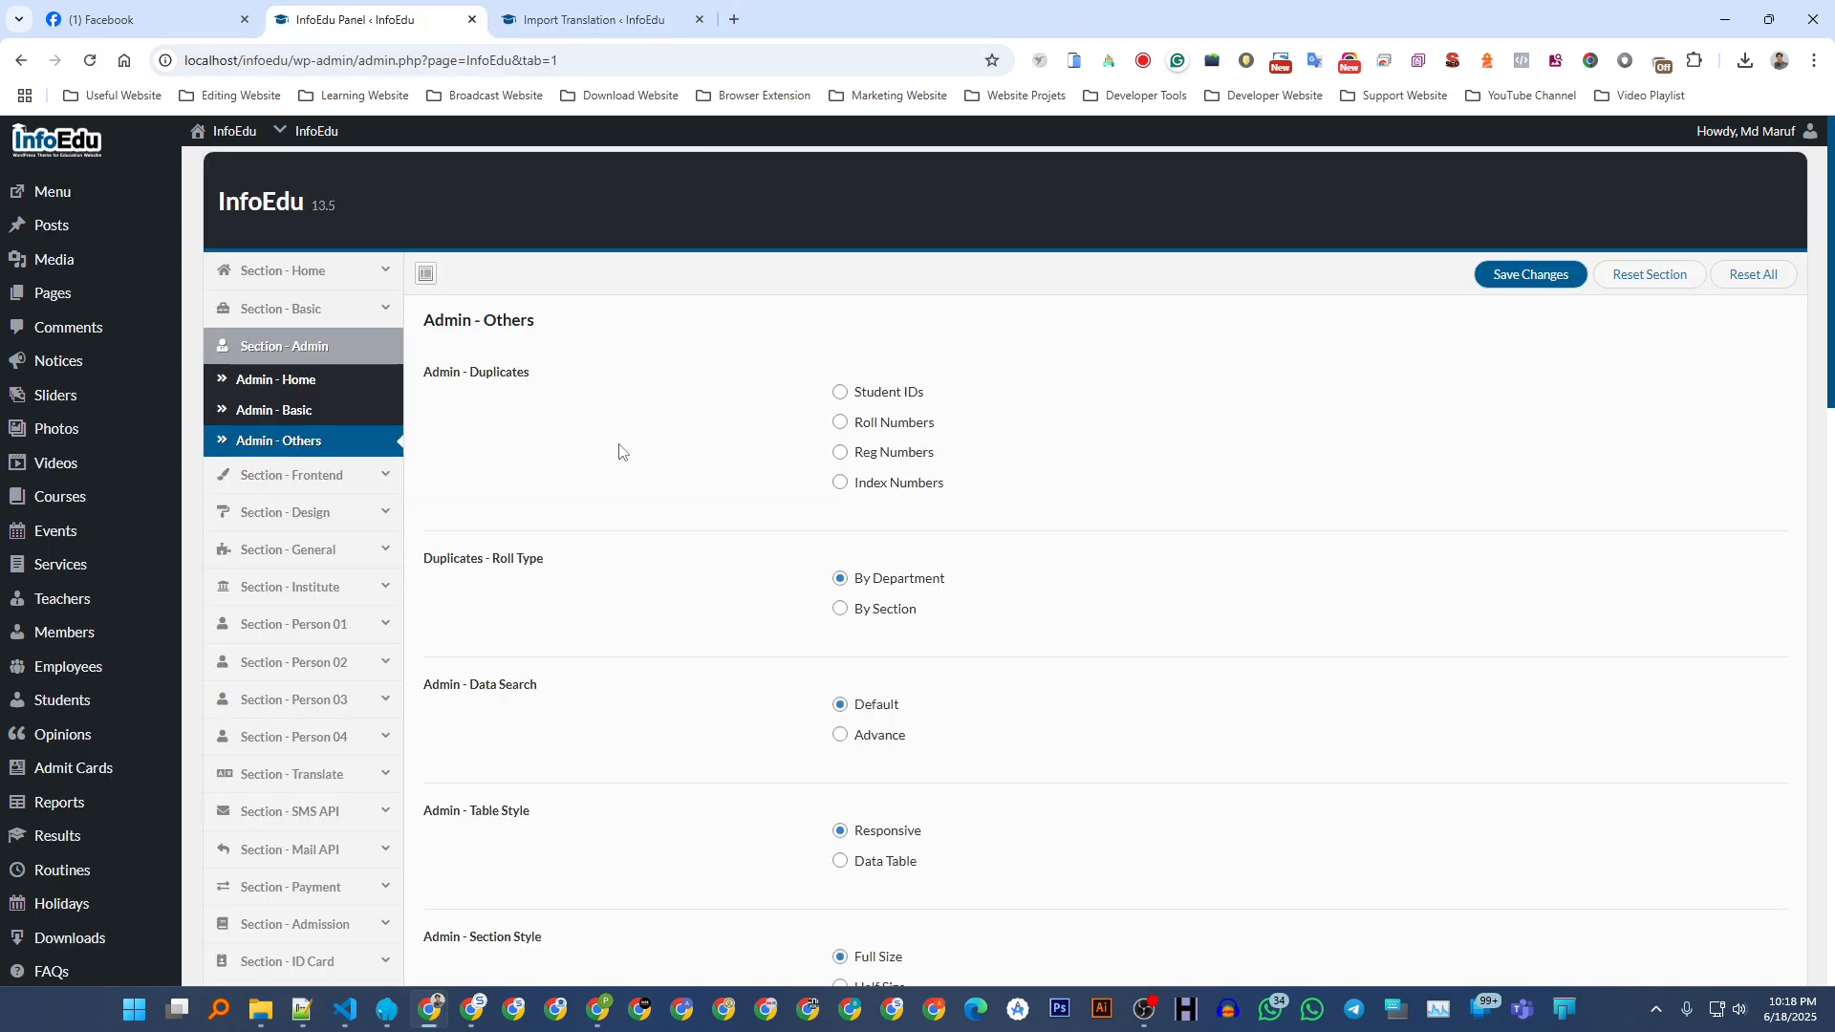
- Look through the Admin - Home options, and open Admin - Basic to view its layout, font and clock settings
click(304, 383)
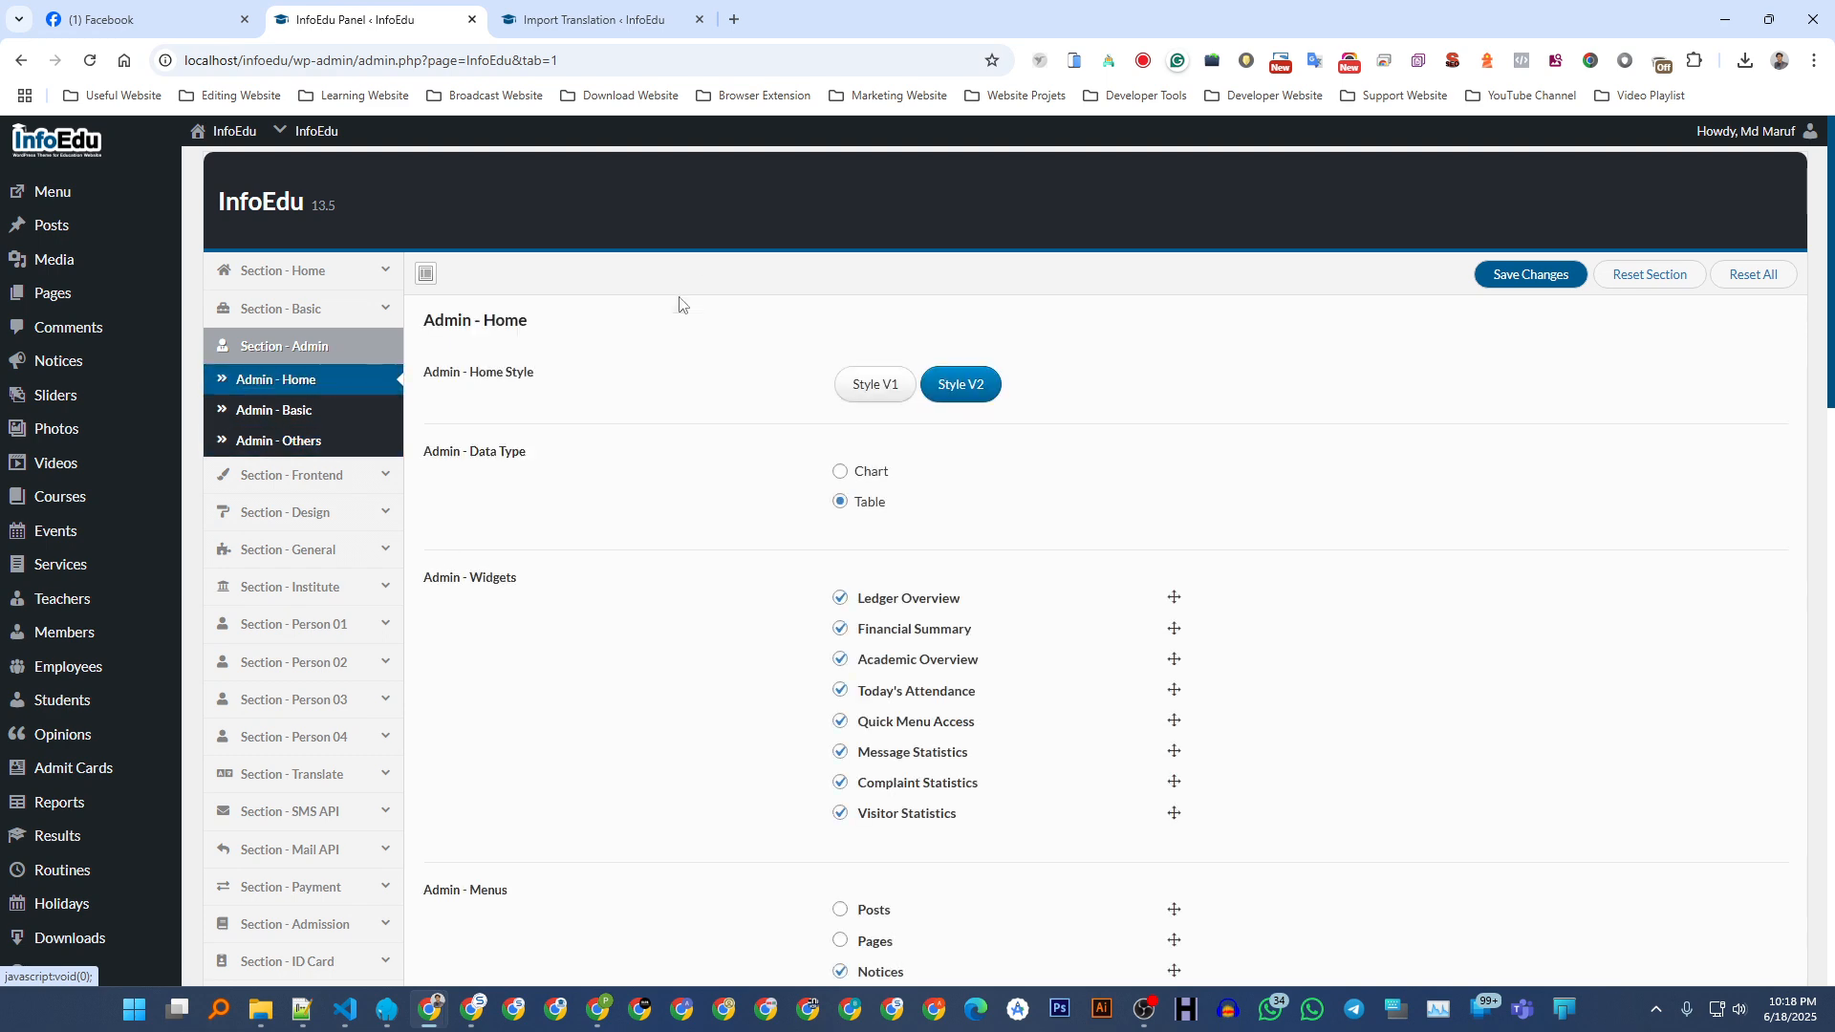
scroll(631, 411, down, 7)
scroll(647, 449, up, 7)
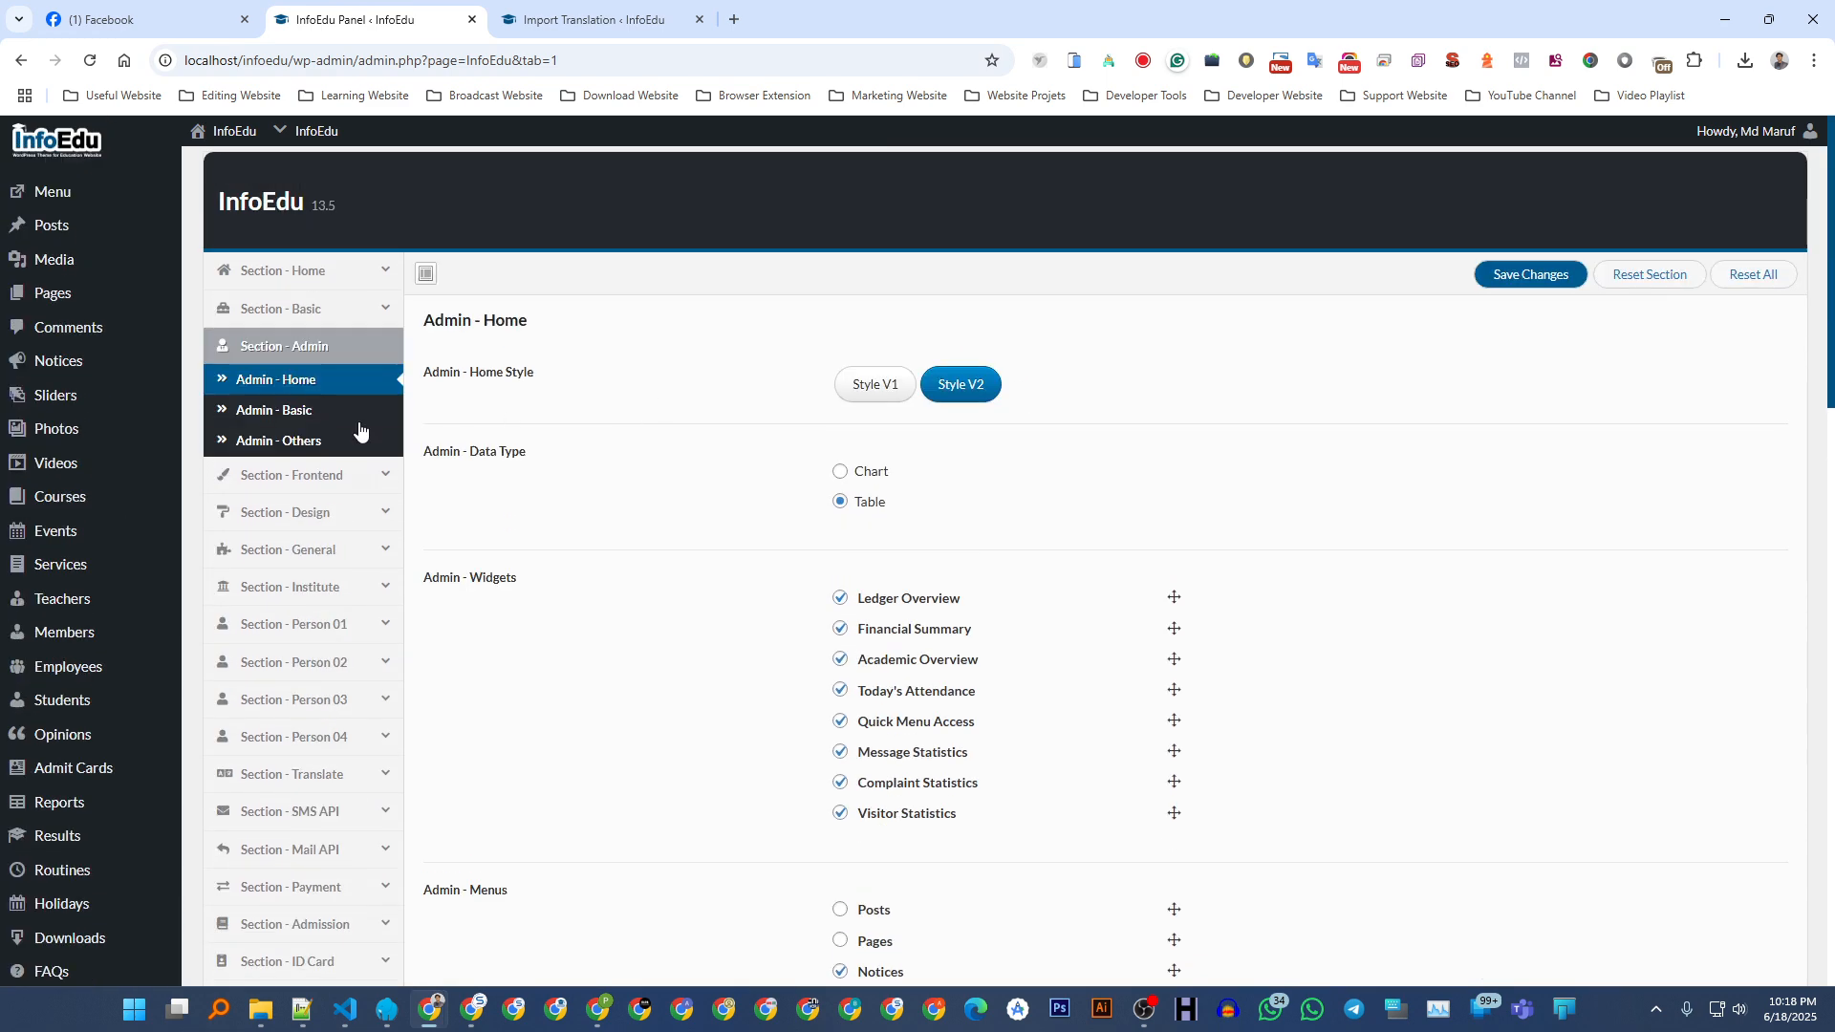
click(308, 412)
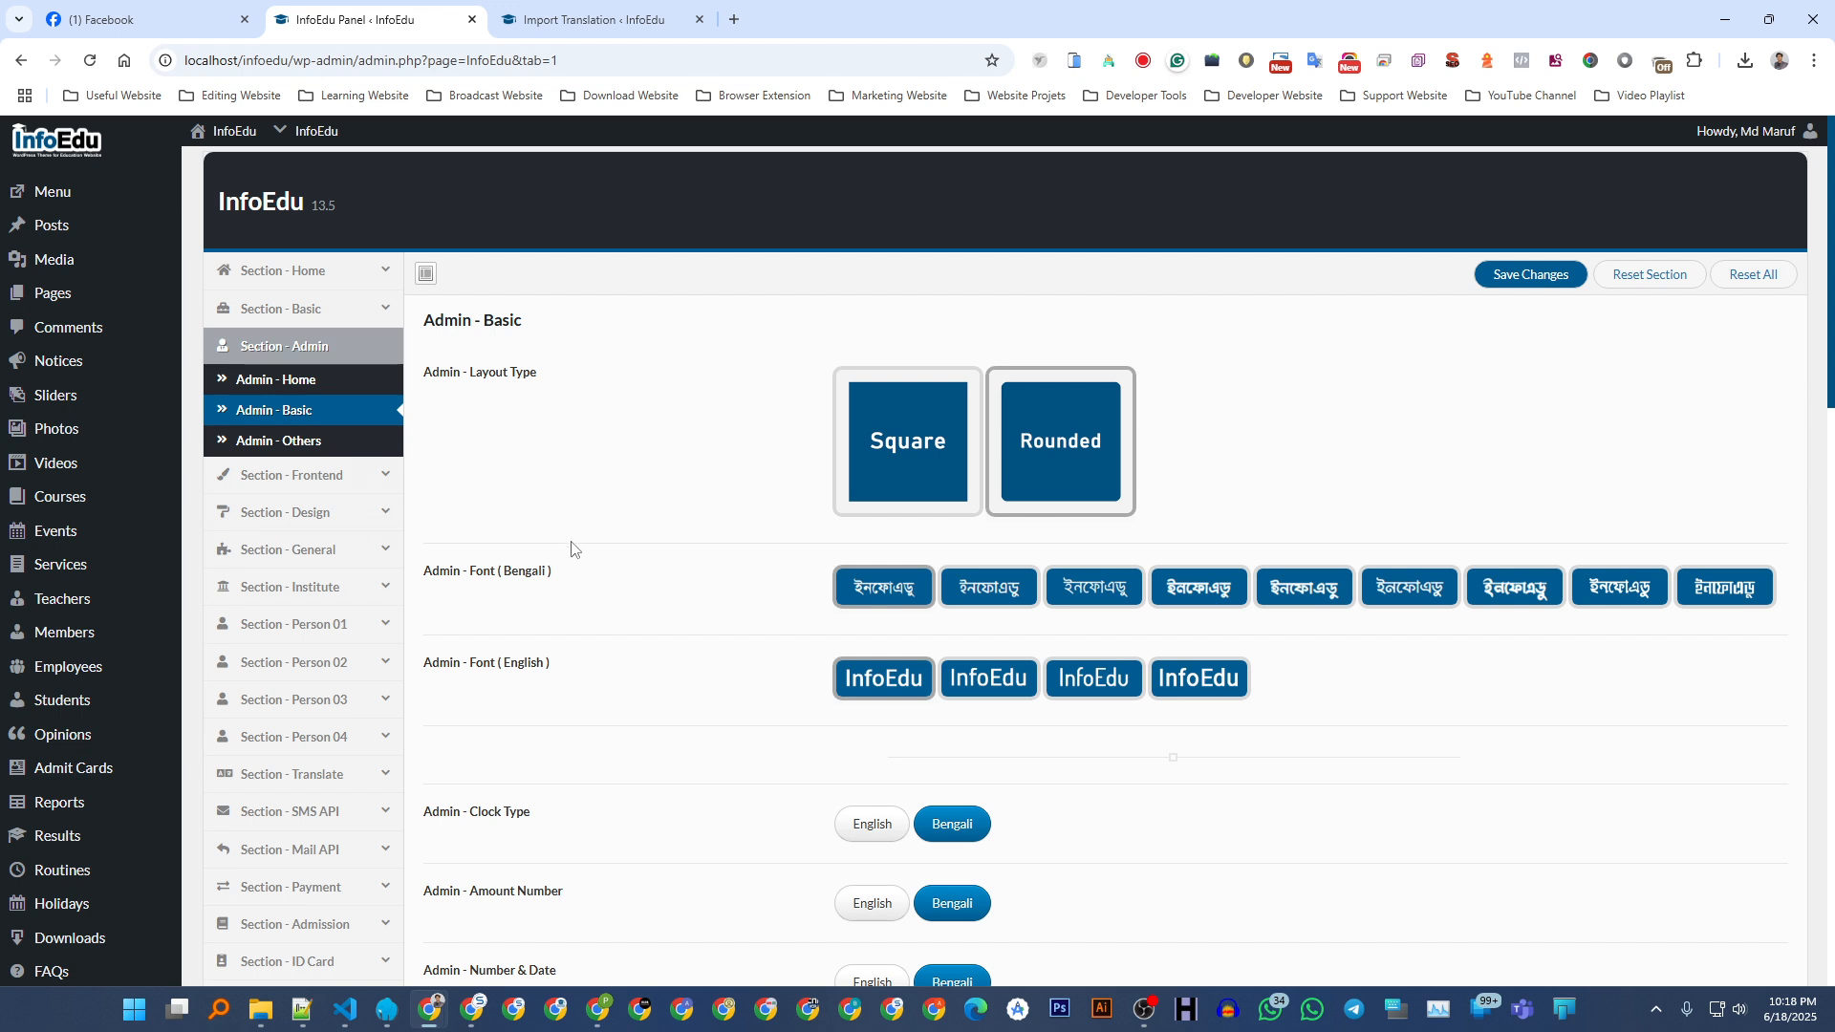
scroll(574, 549, down, 1)
scroll(583, 502, up, 1)
- Set the English admin font to the second style, save the settings and check it on the reloaded translation import page
click(965, 680)
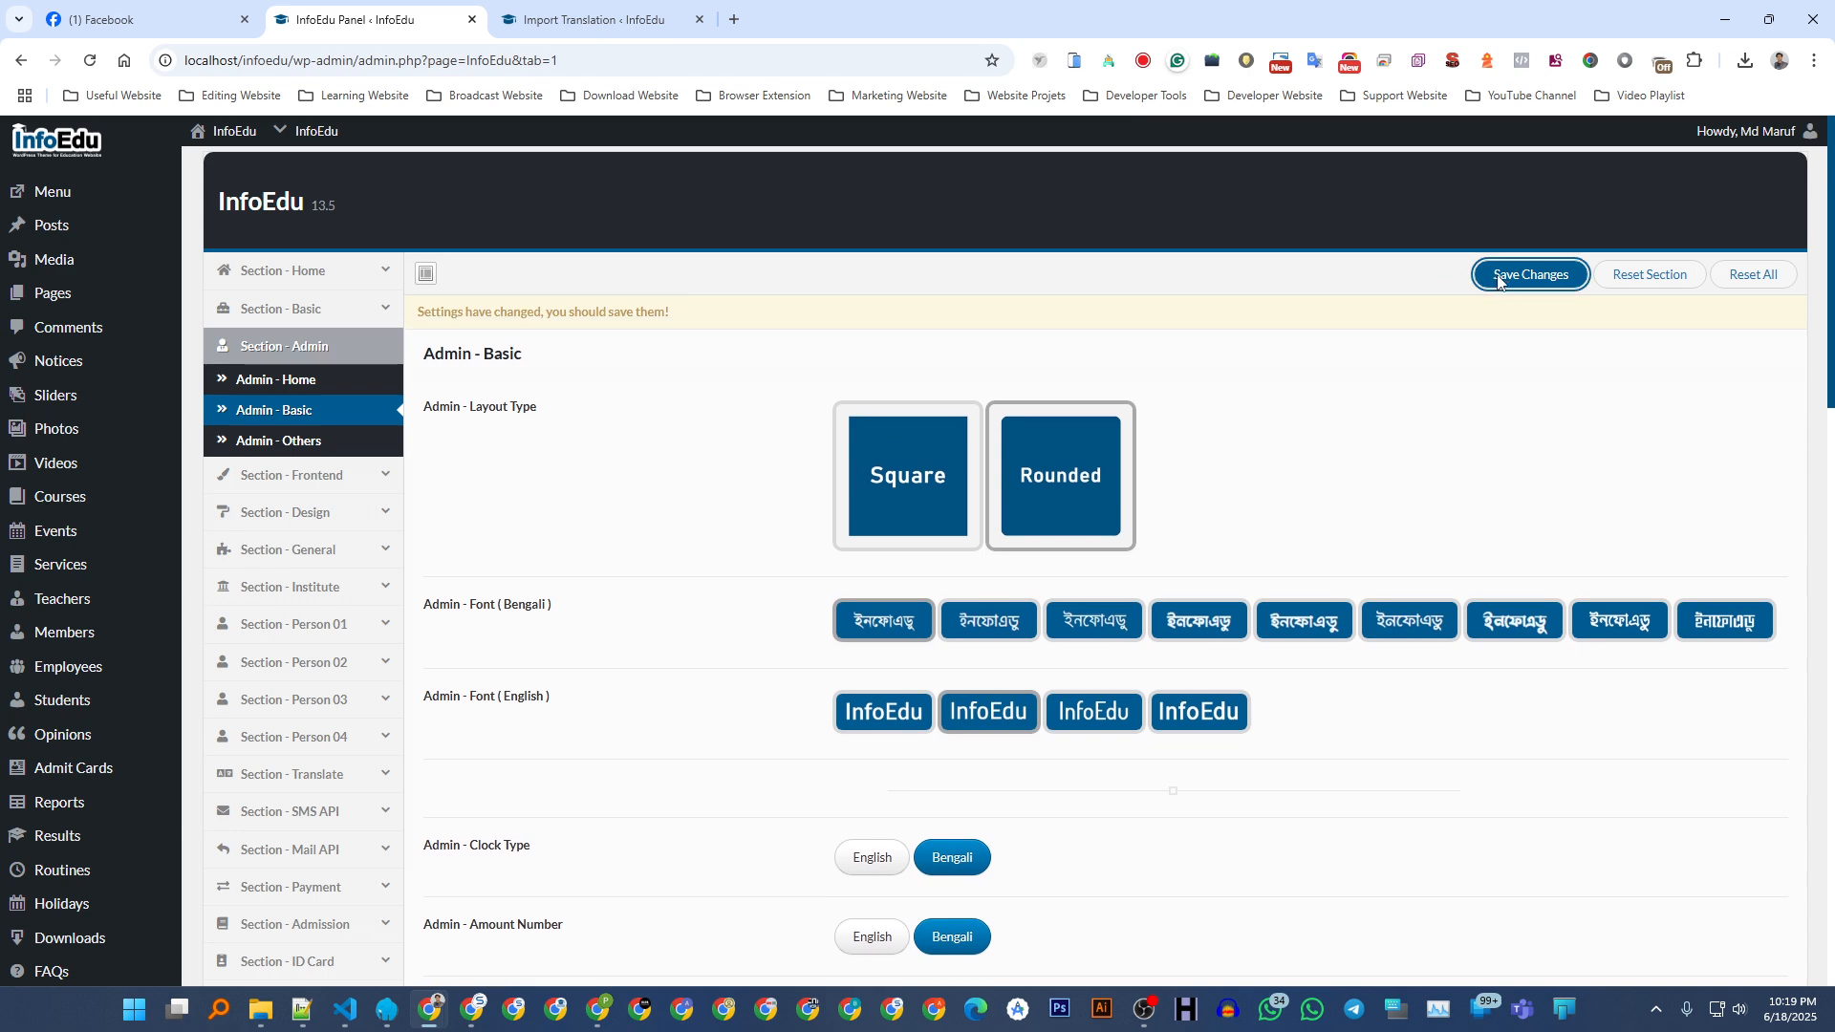
click(1529, 274)
click(595, 19)
click(316, 20)
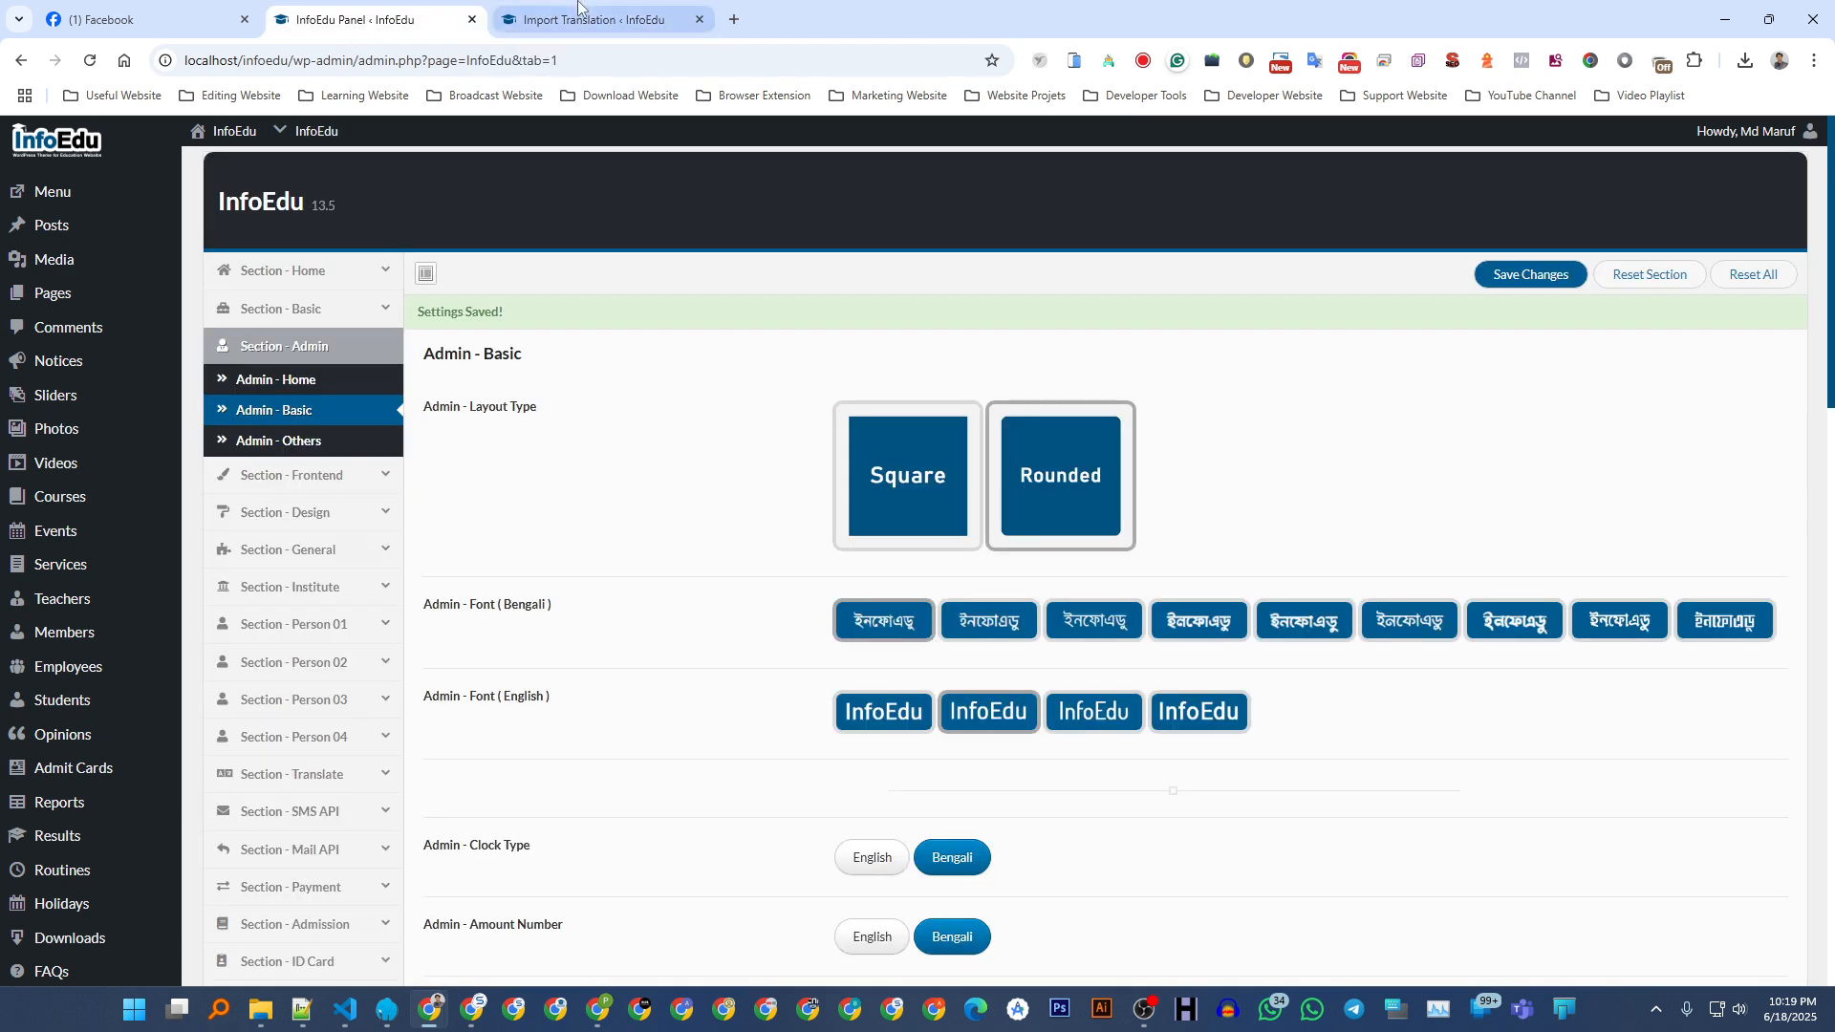
click(578, 10)
click(90, 60)
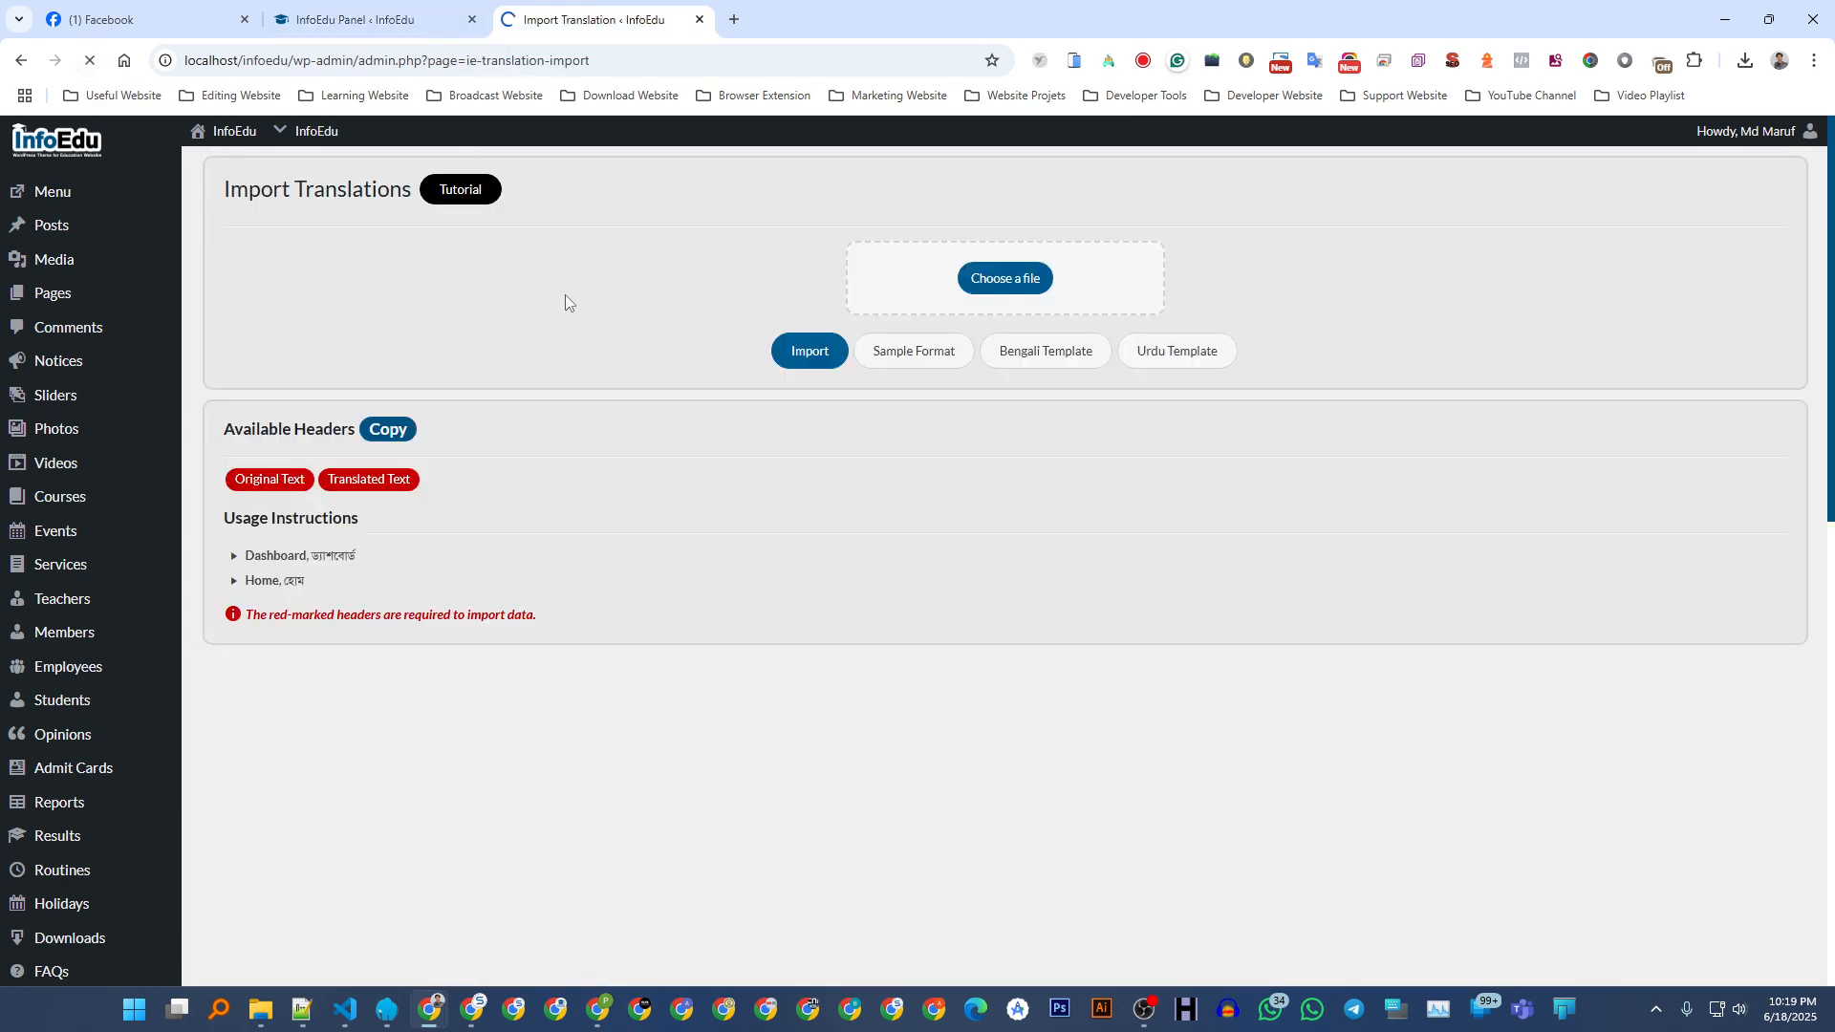
click(354, 19)
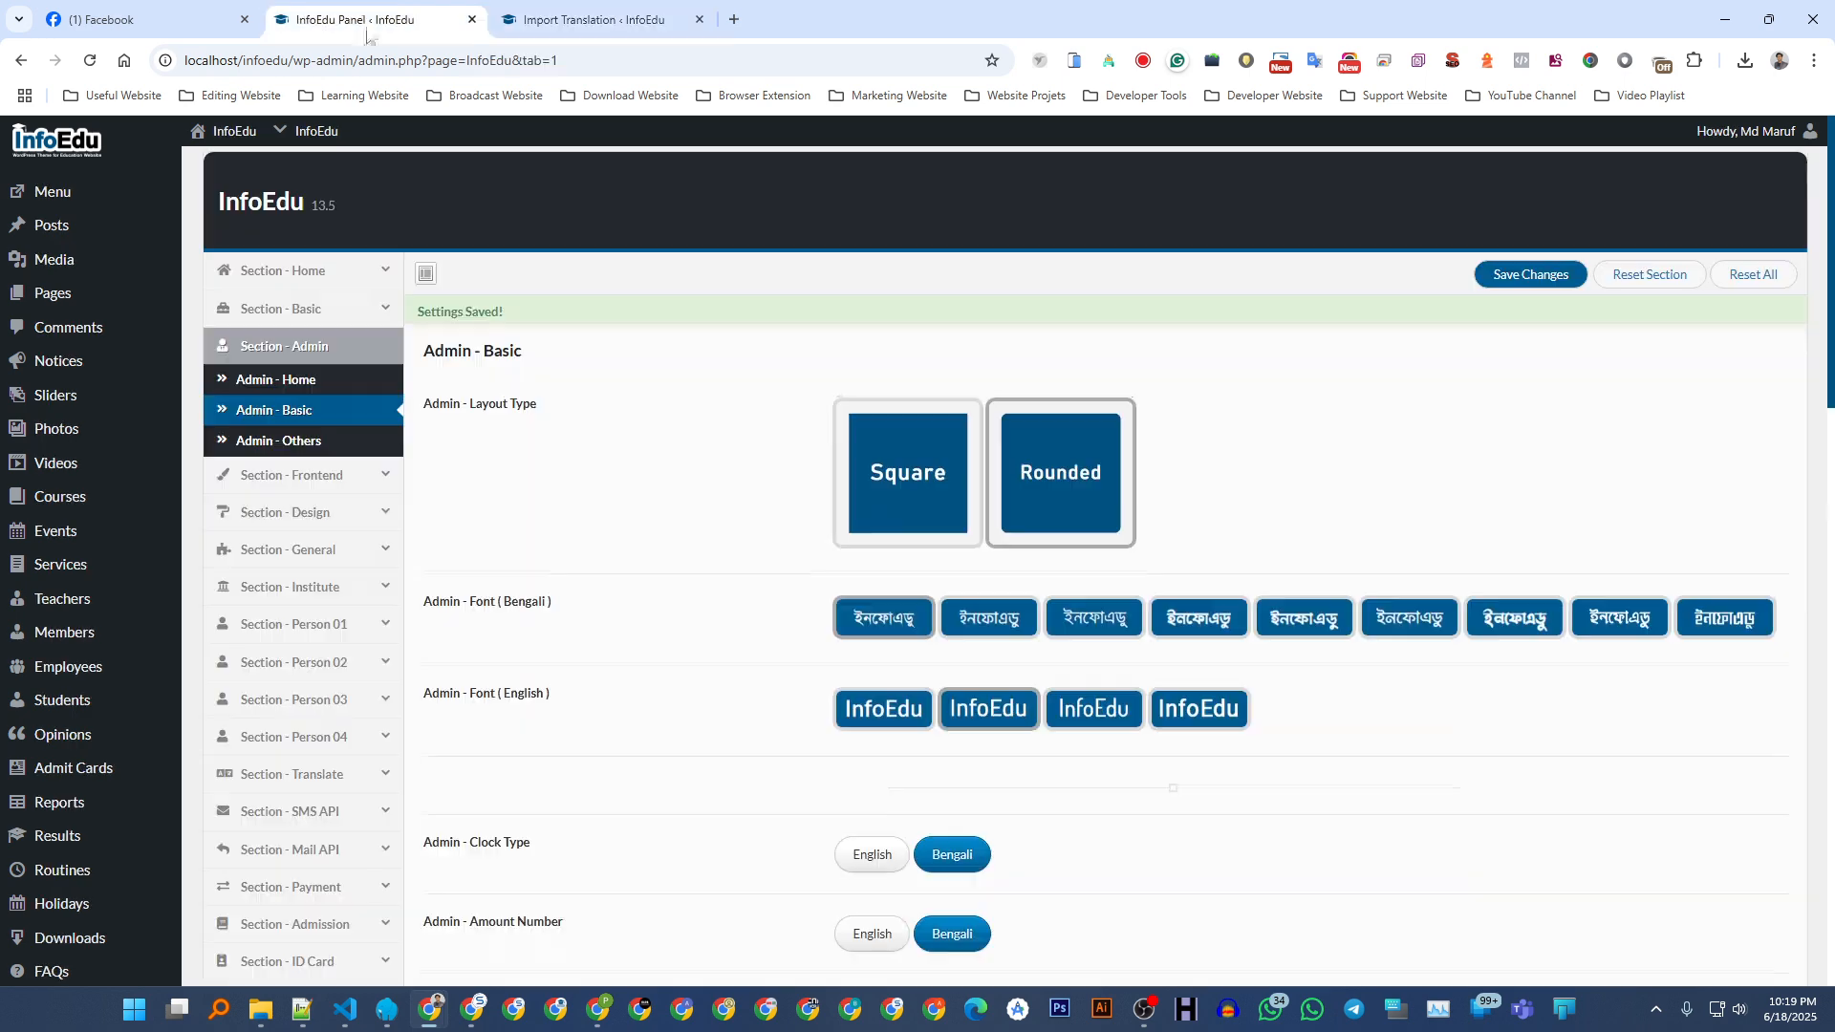
- Switch the English admin font back to the first style and open the Admin - Others options
scroll(676, 606, down, 9)
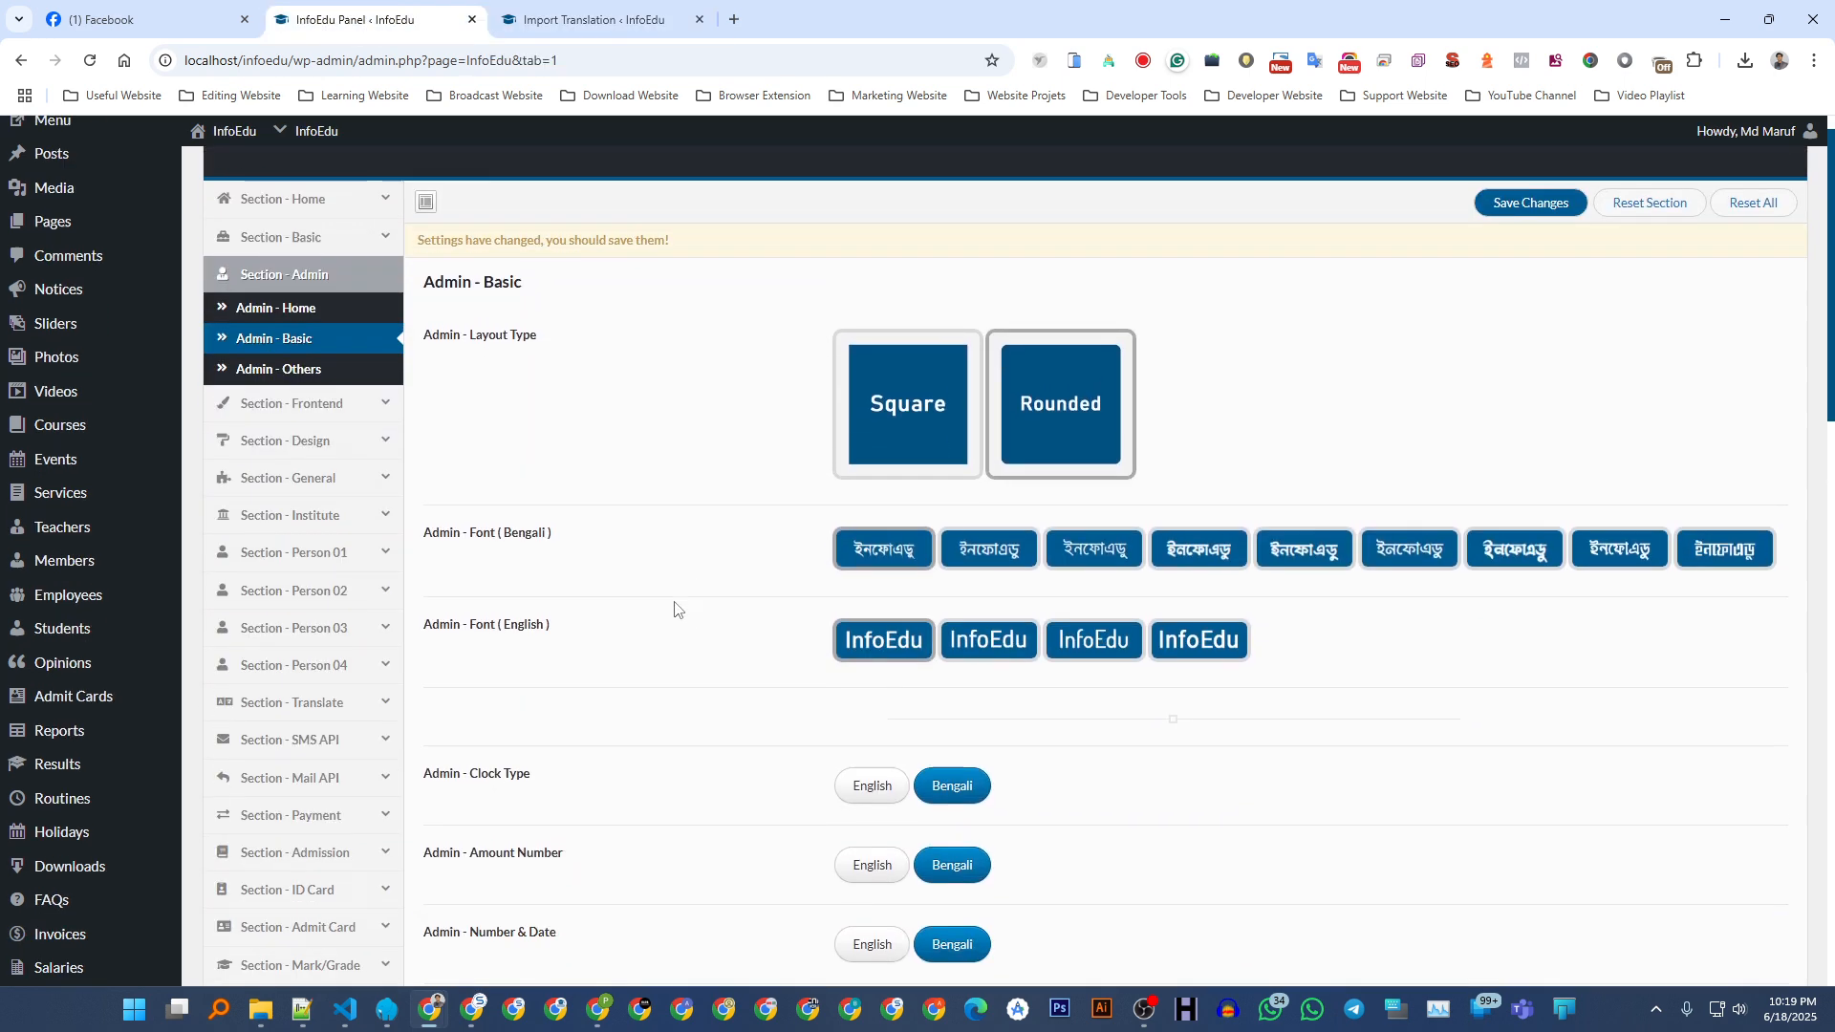
scroll(621, 669, up, 10)
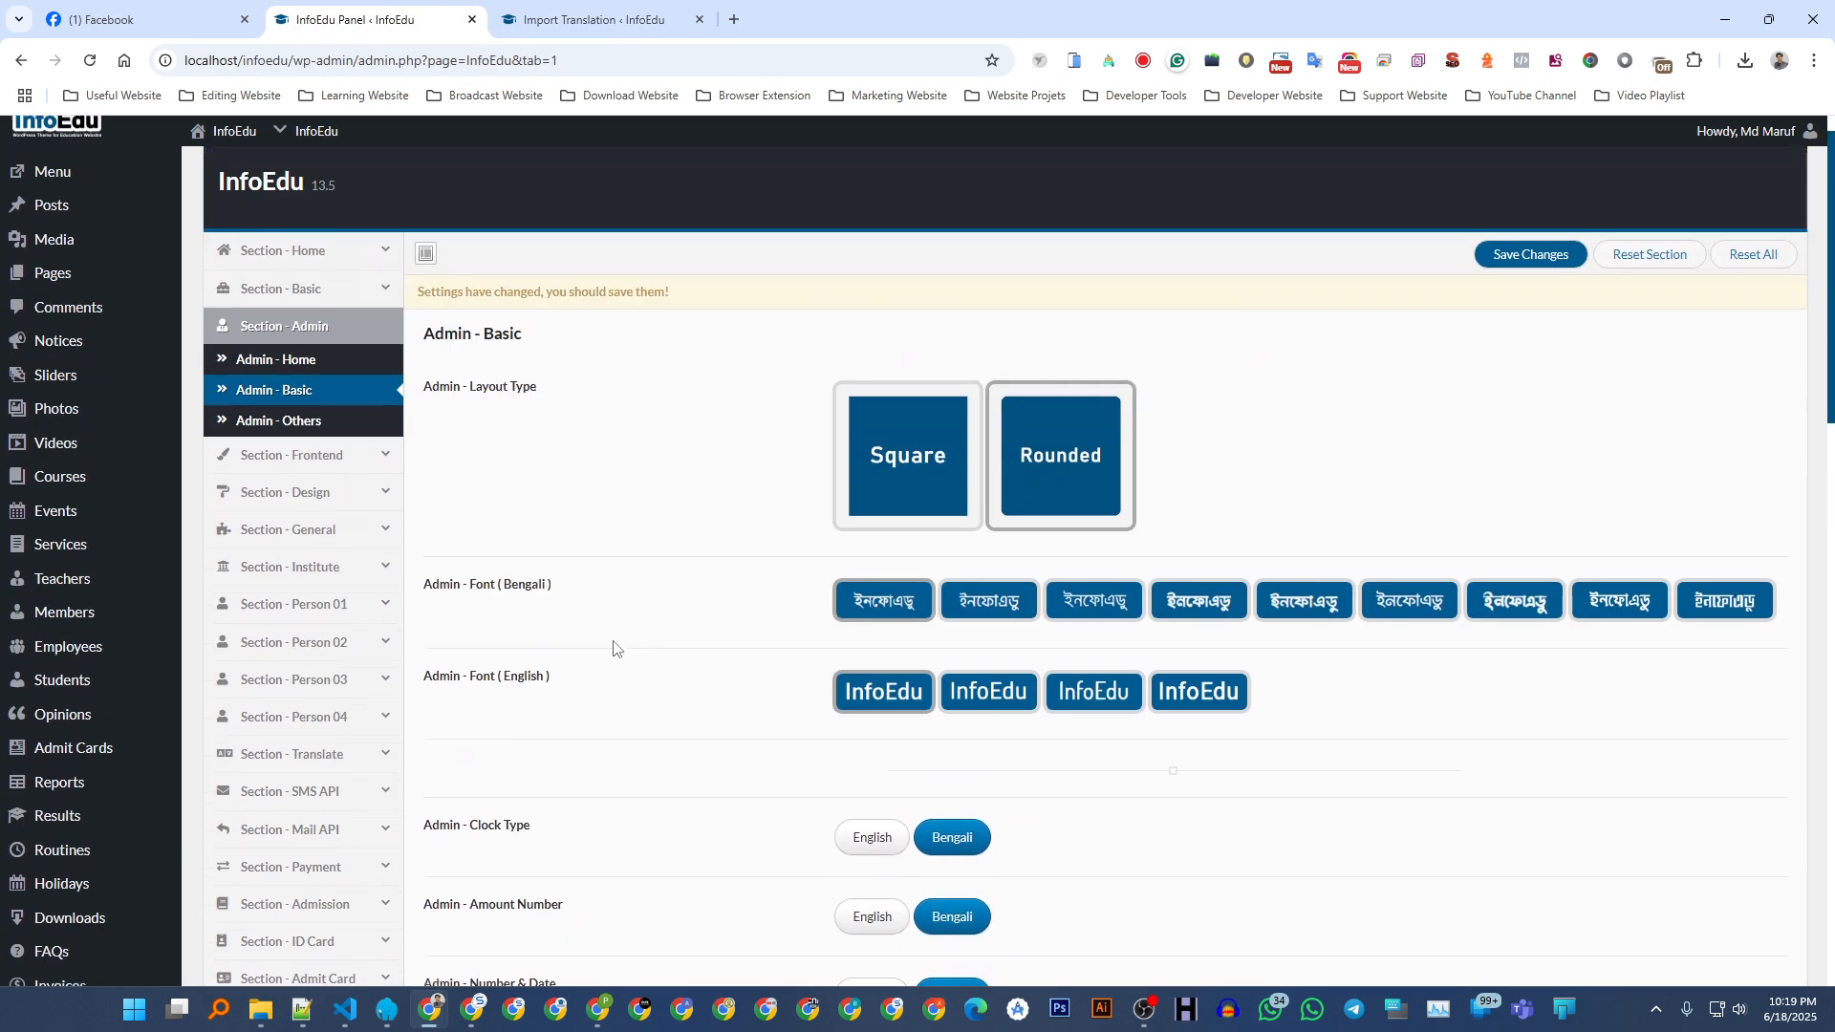
click(282, 441)
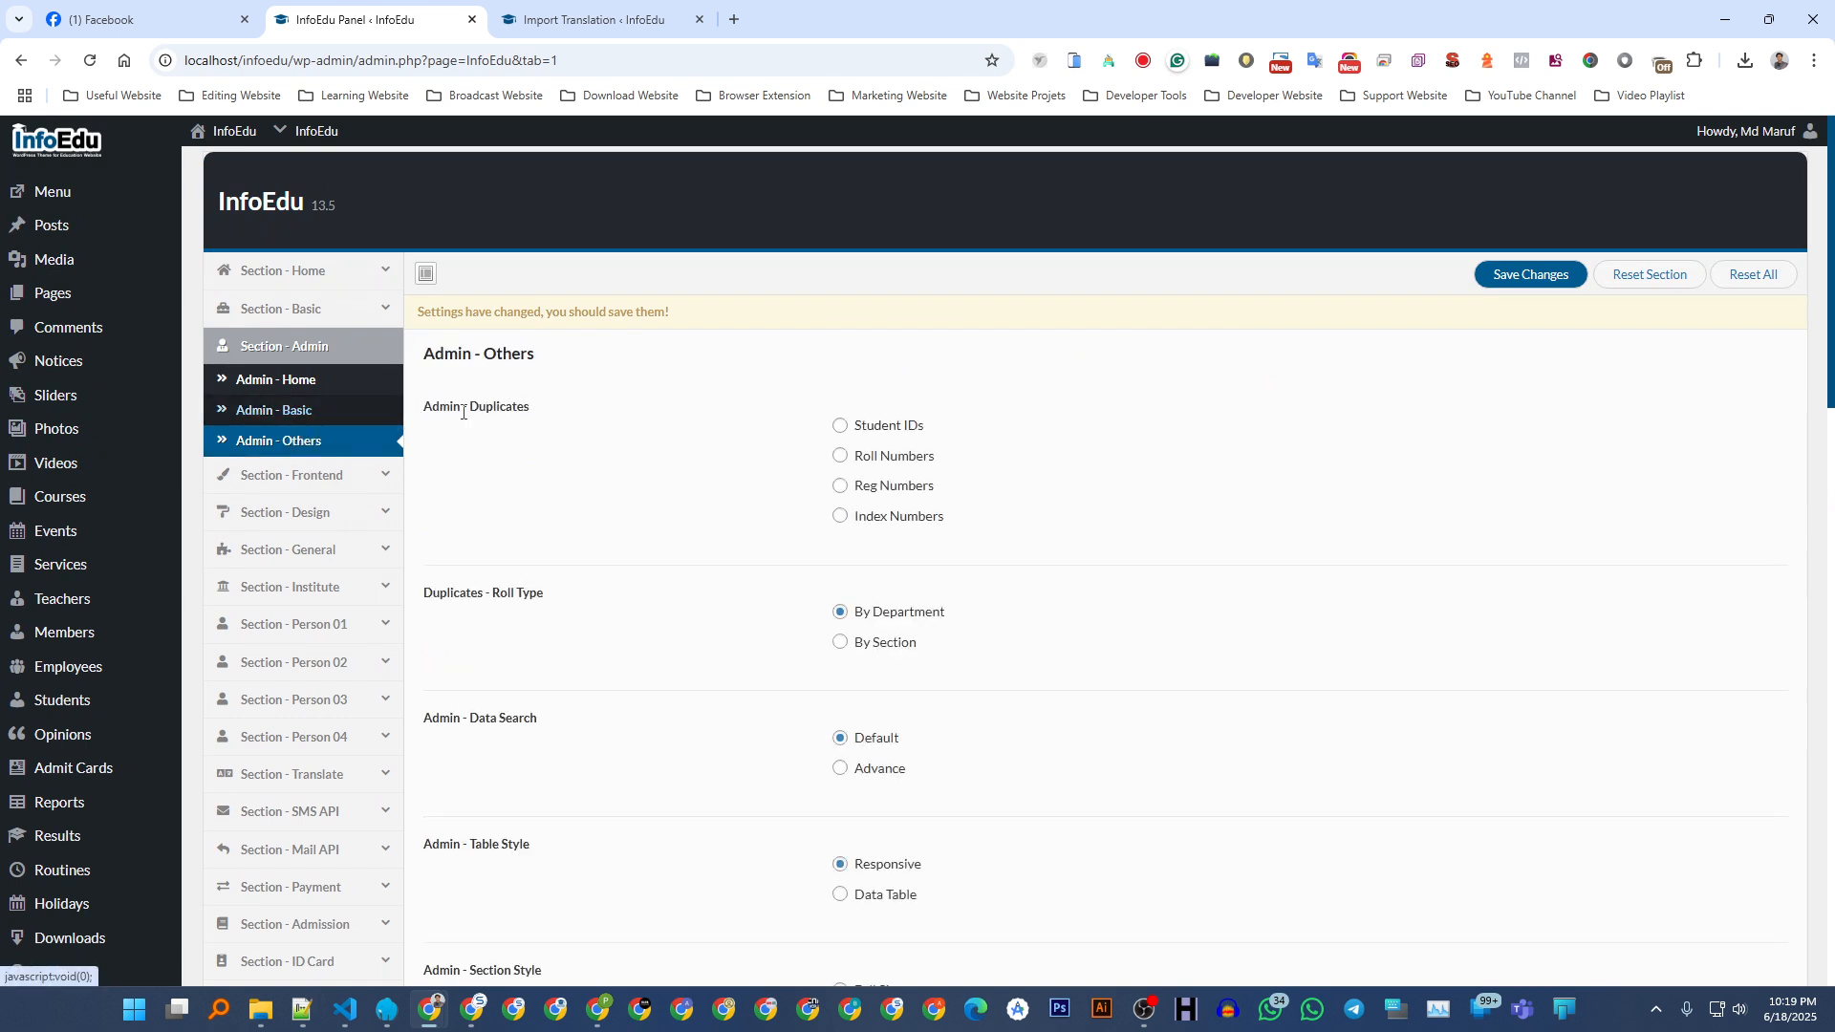
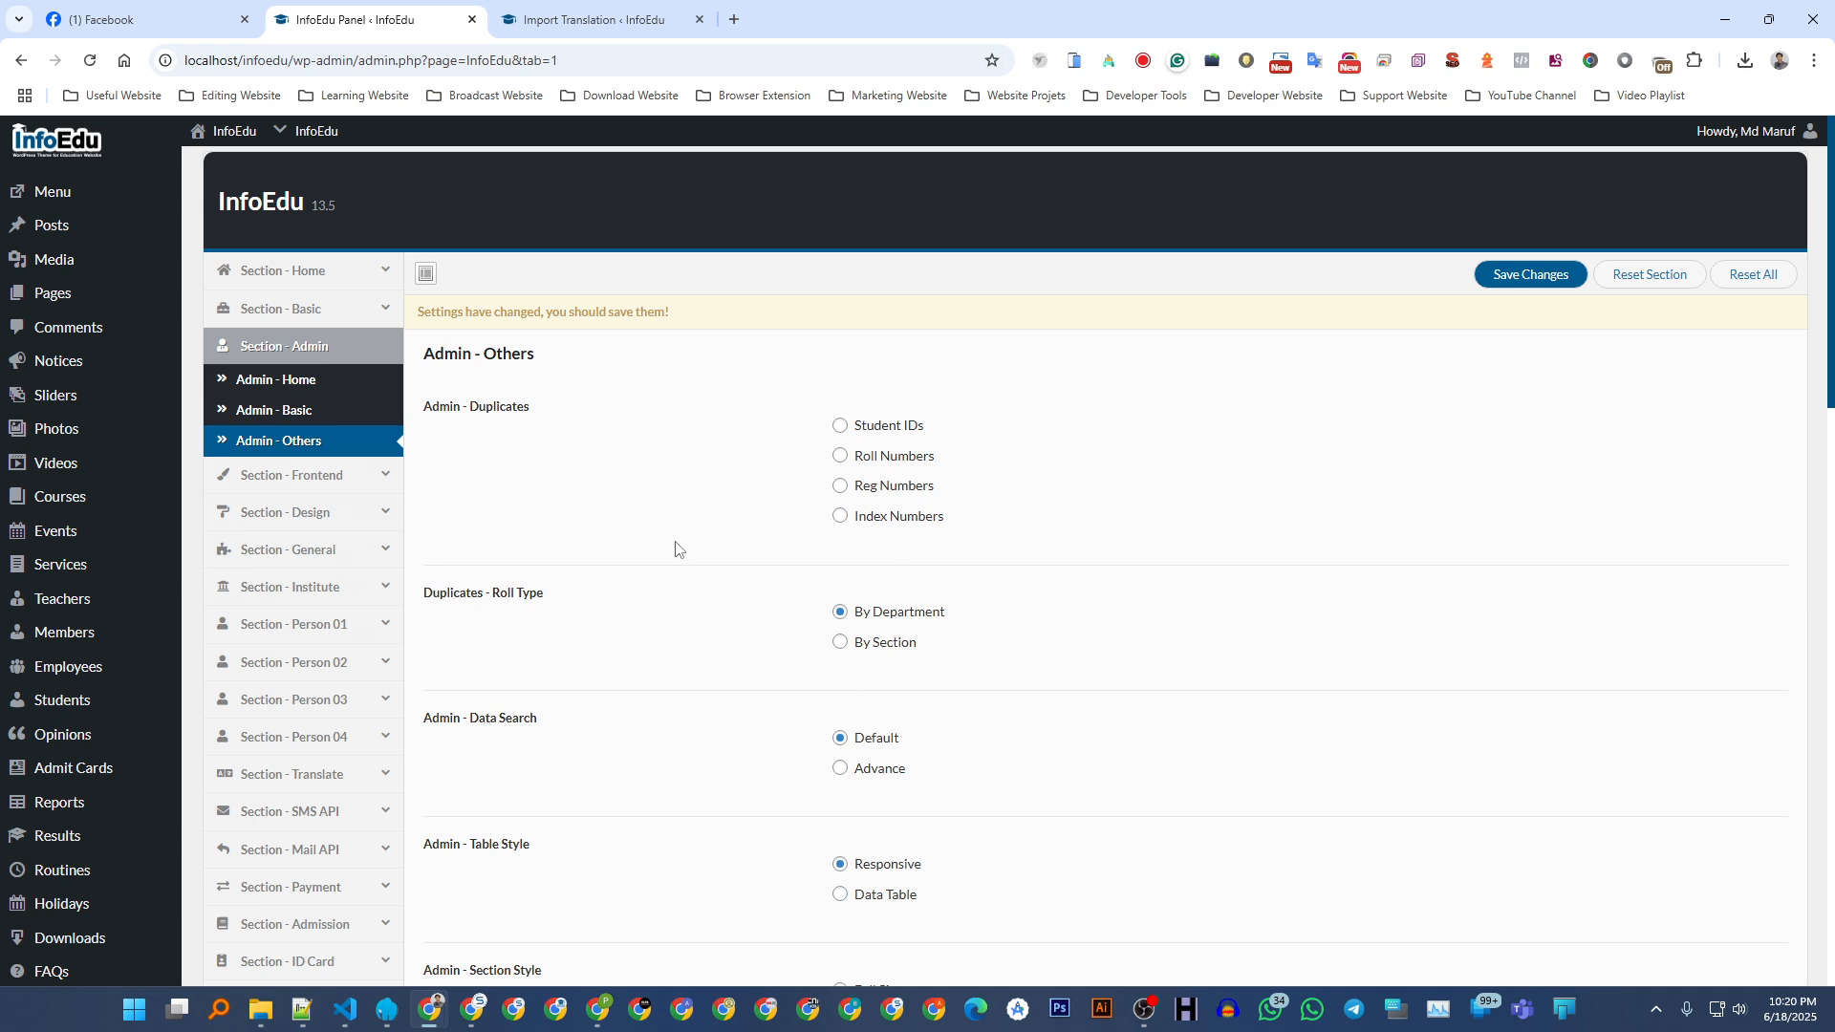
scroll(631, 586, down, 2)
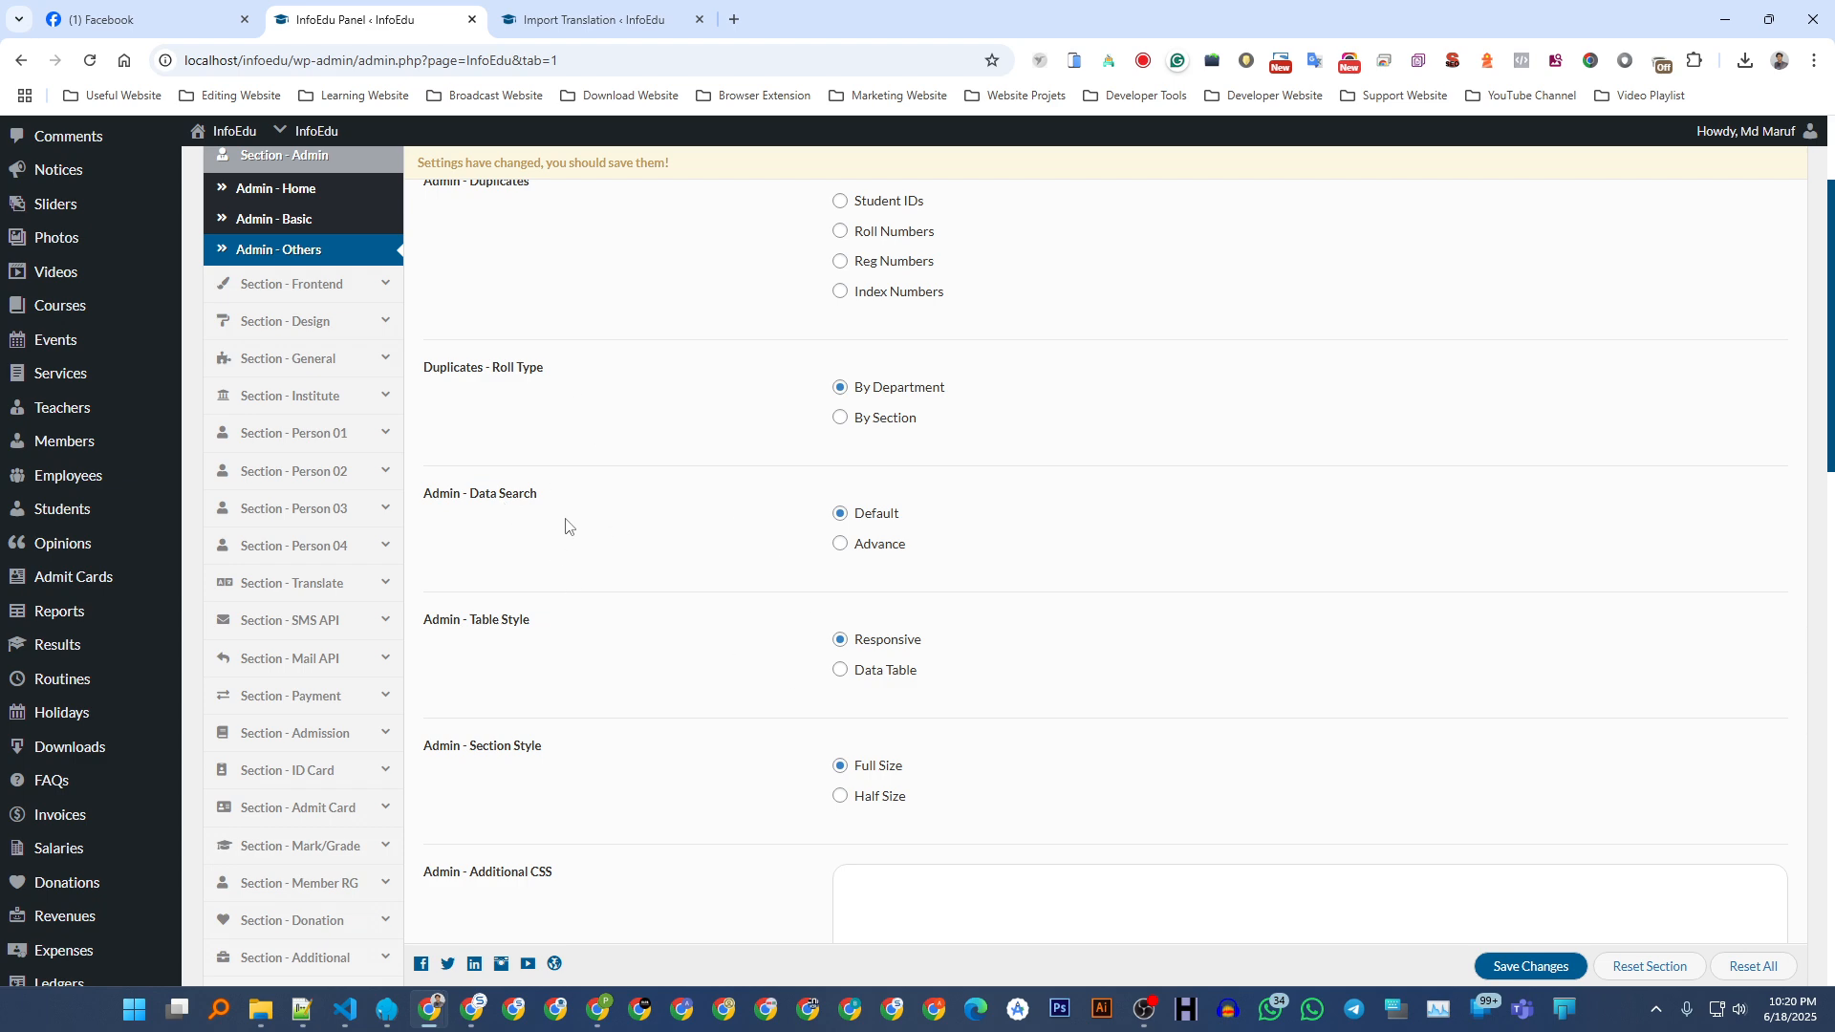
- Open the Add New Invoice form from the Invoices entries
key(ctrl+Tab)
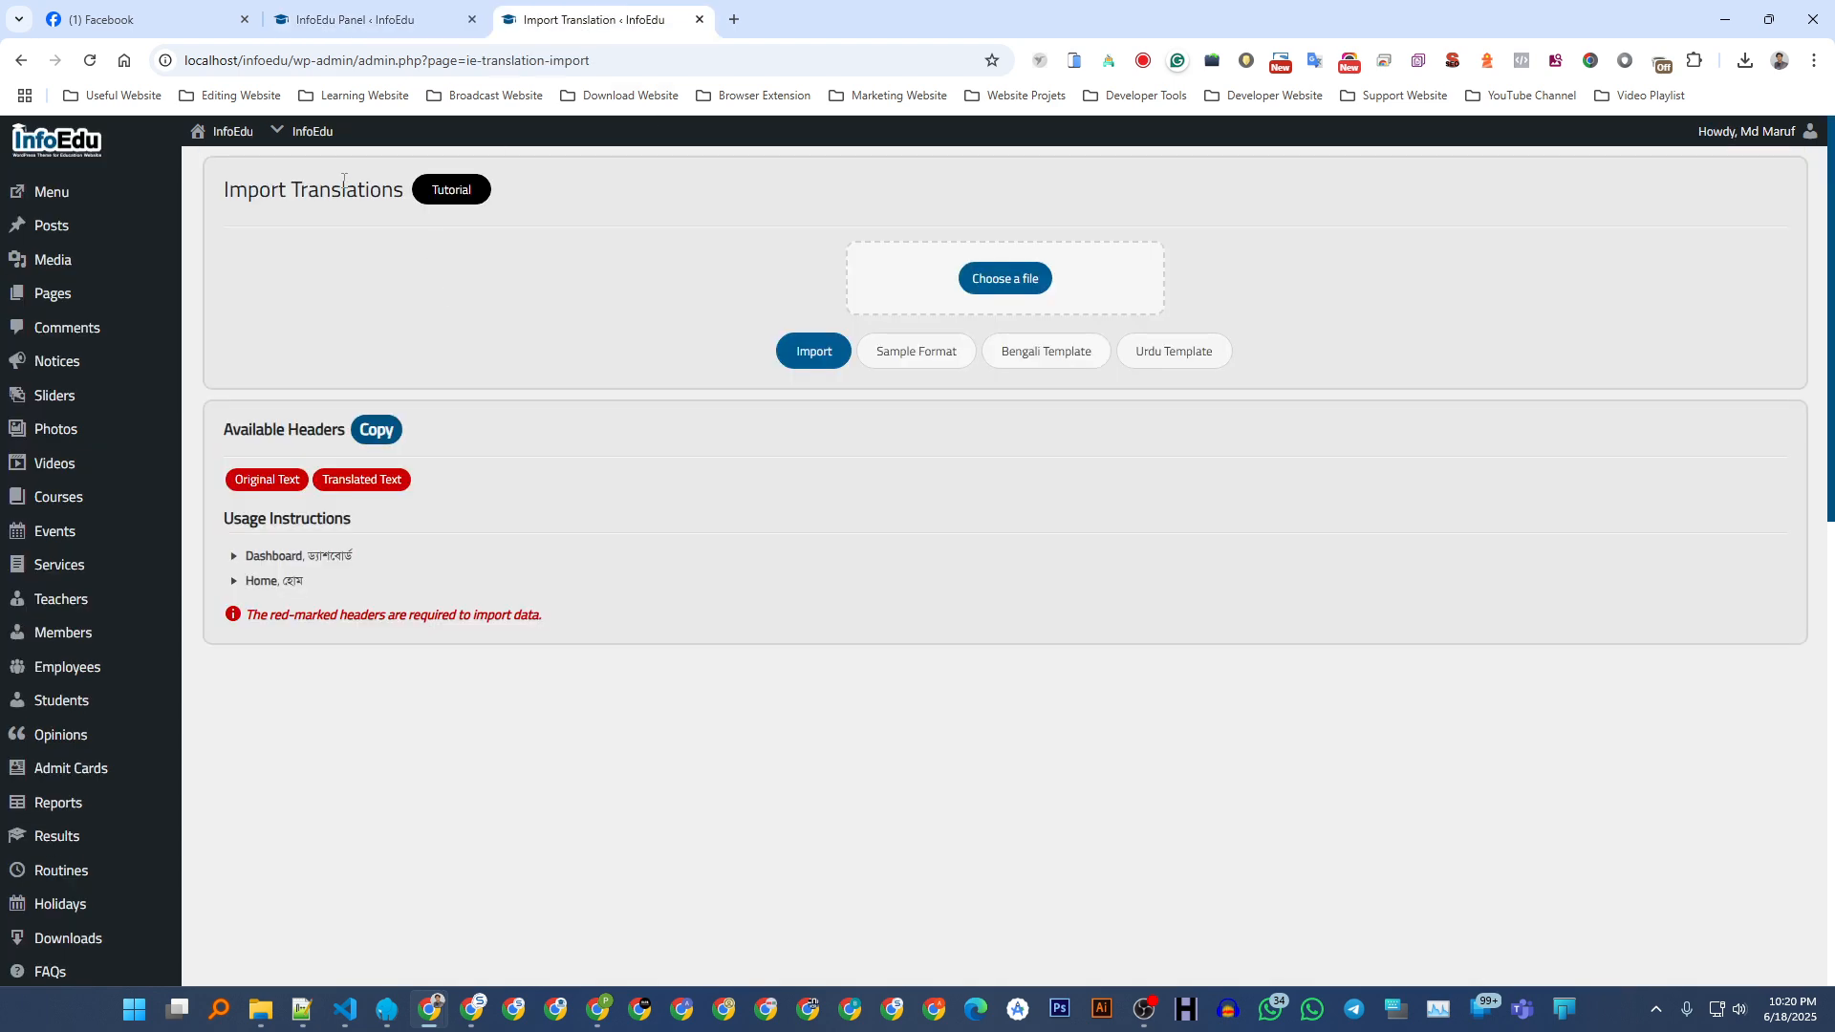
click(387, 10)
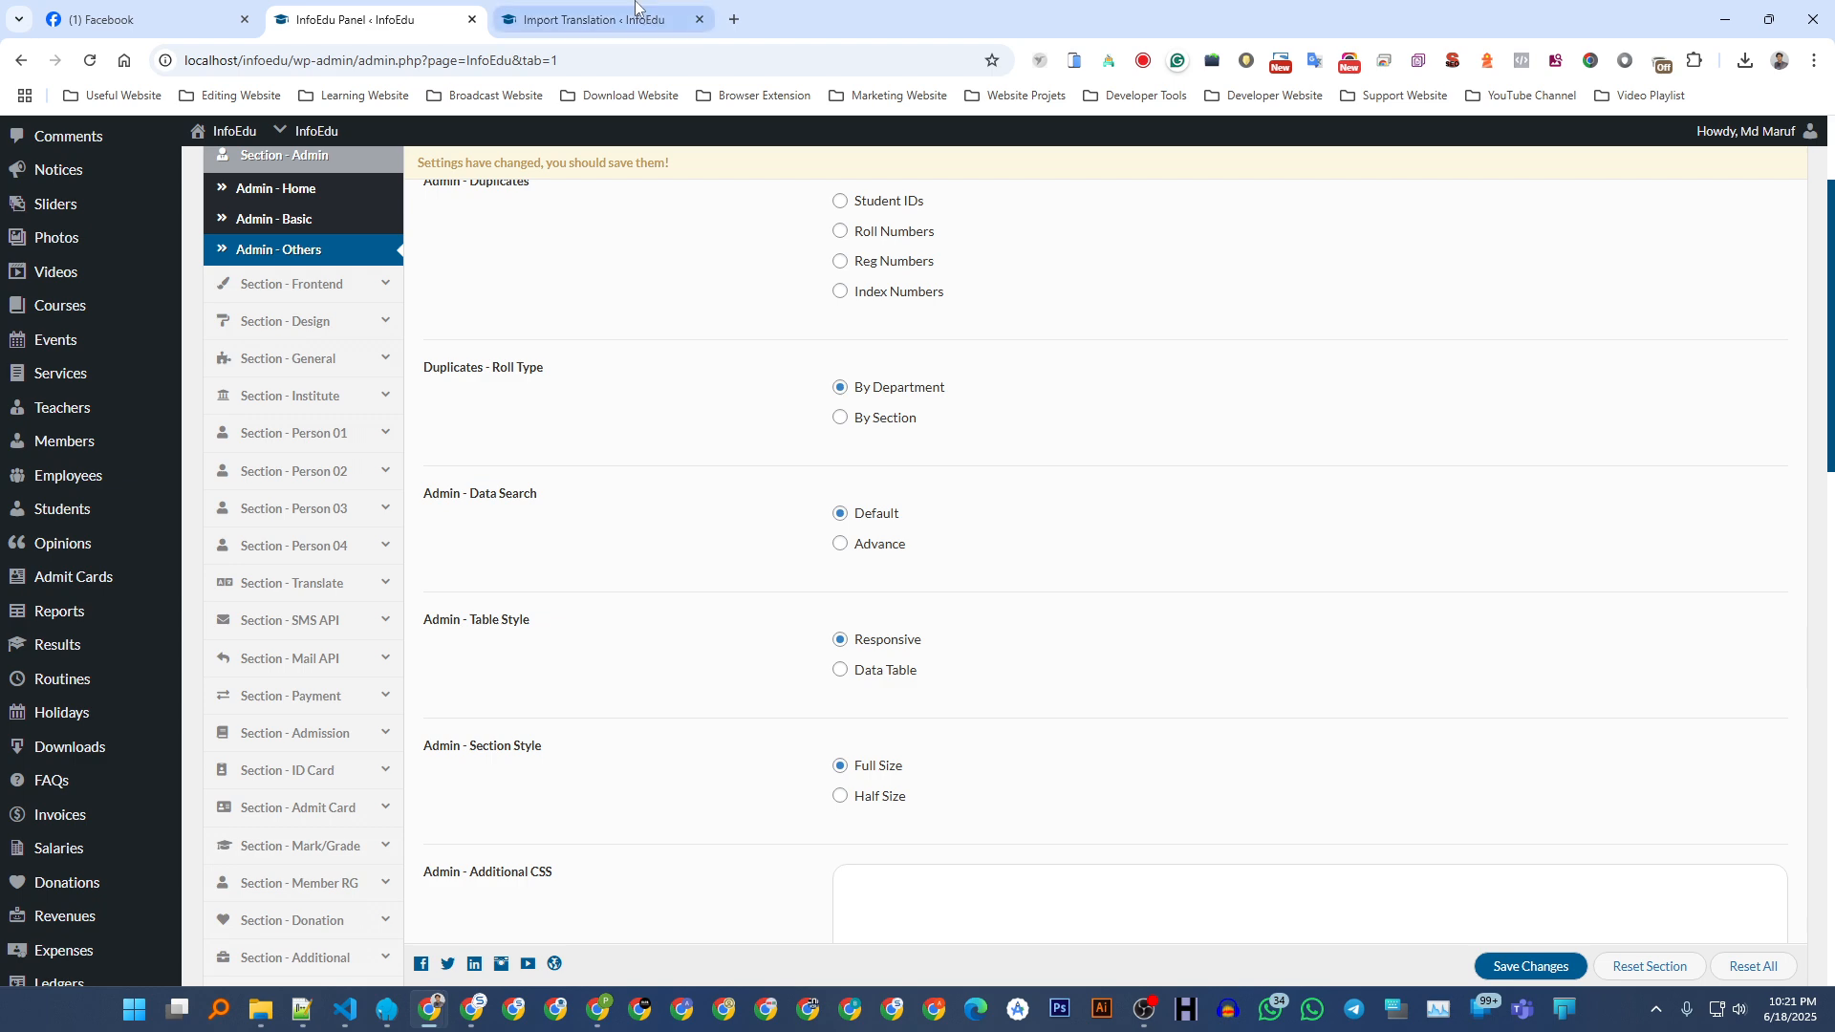
click(592, 19)
scroll(434, 371, down, 10)
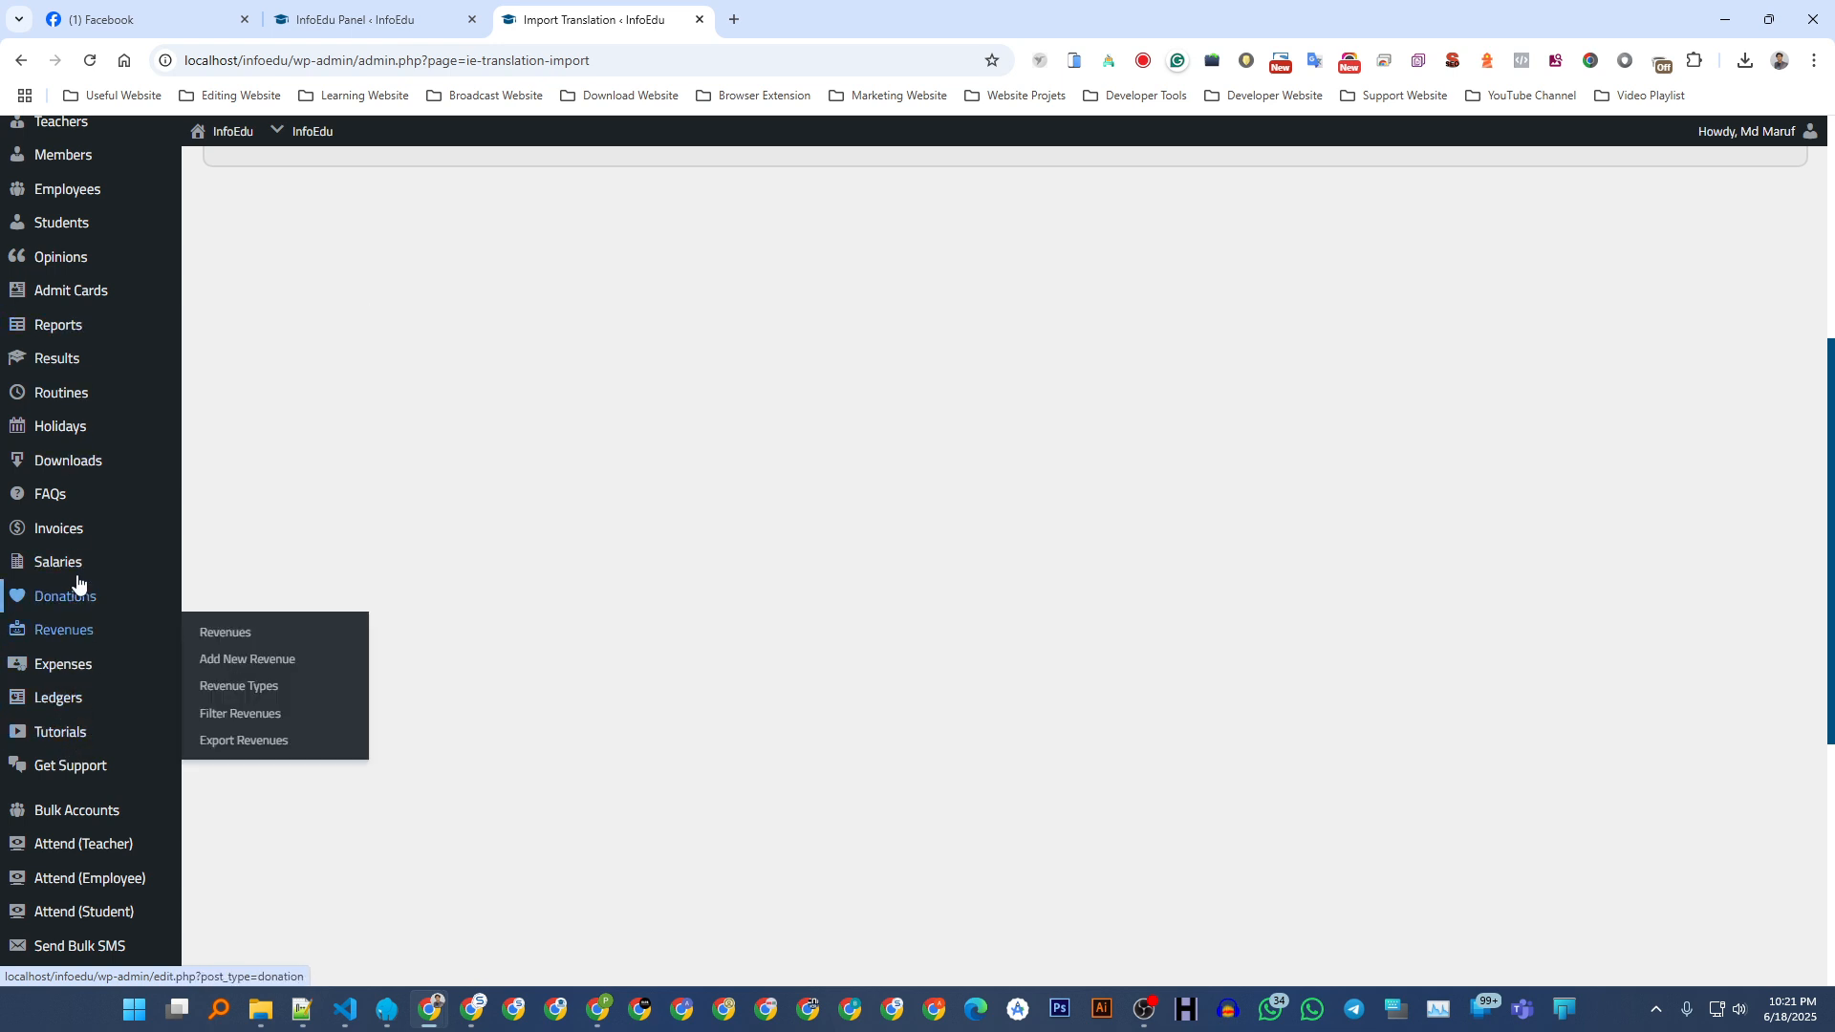
mouse_move(60, 528)
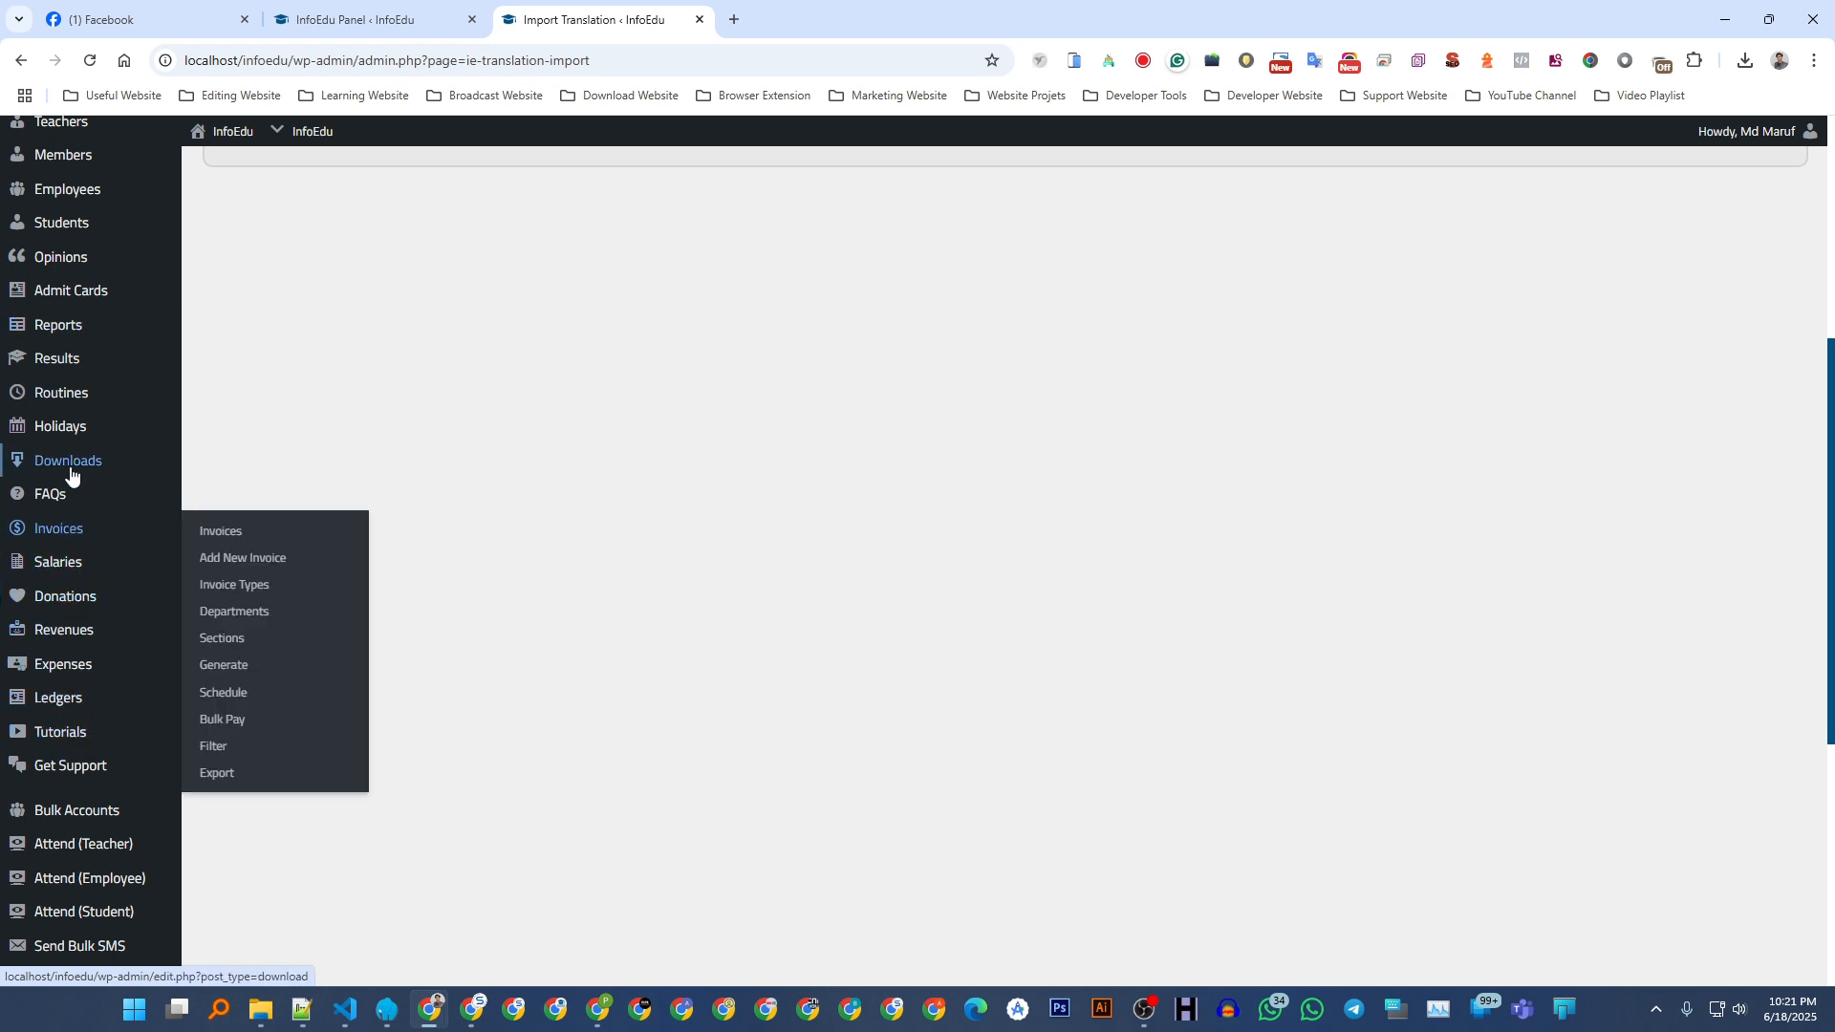
click(241, 564)
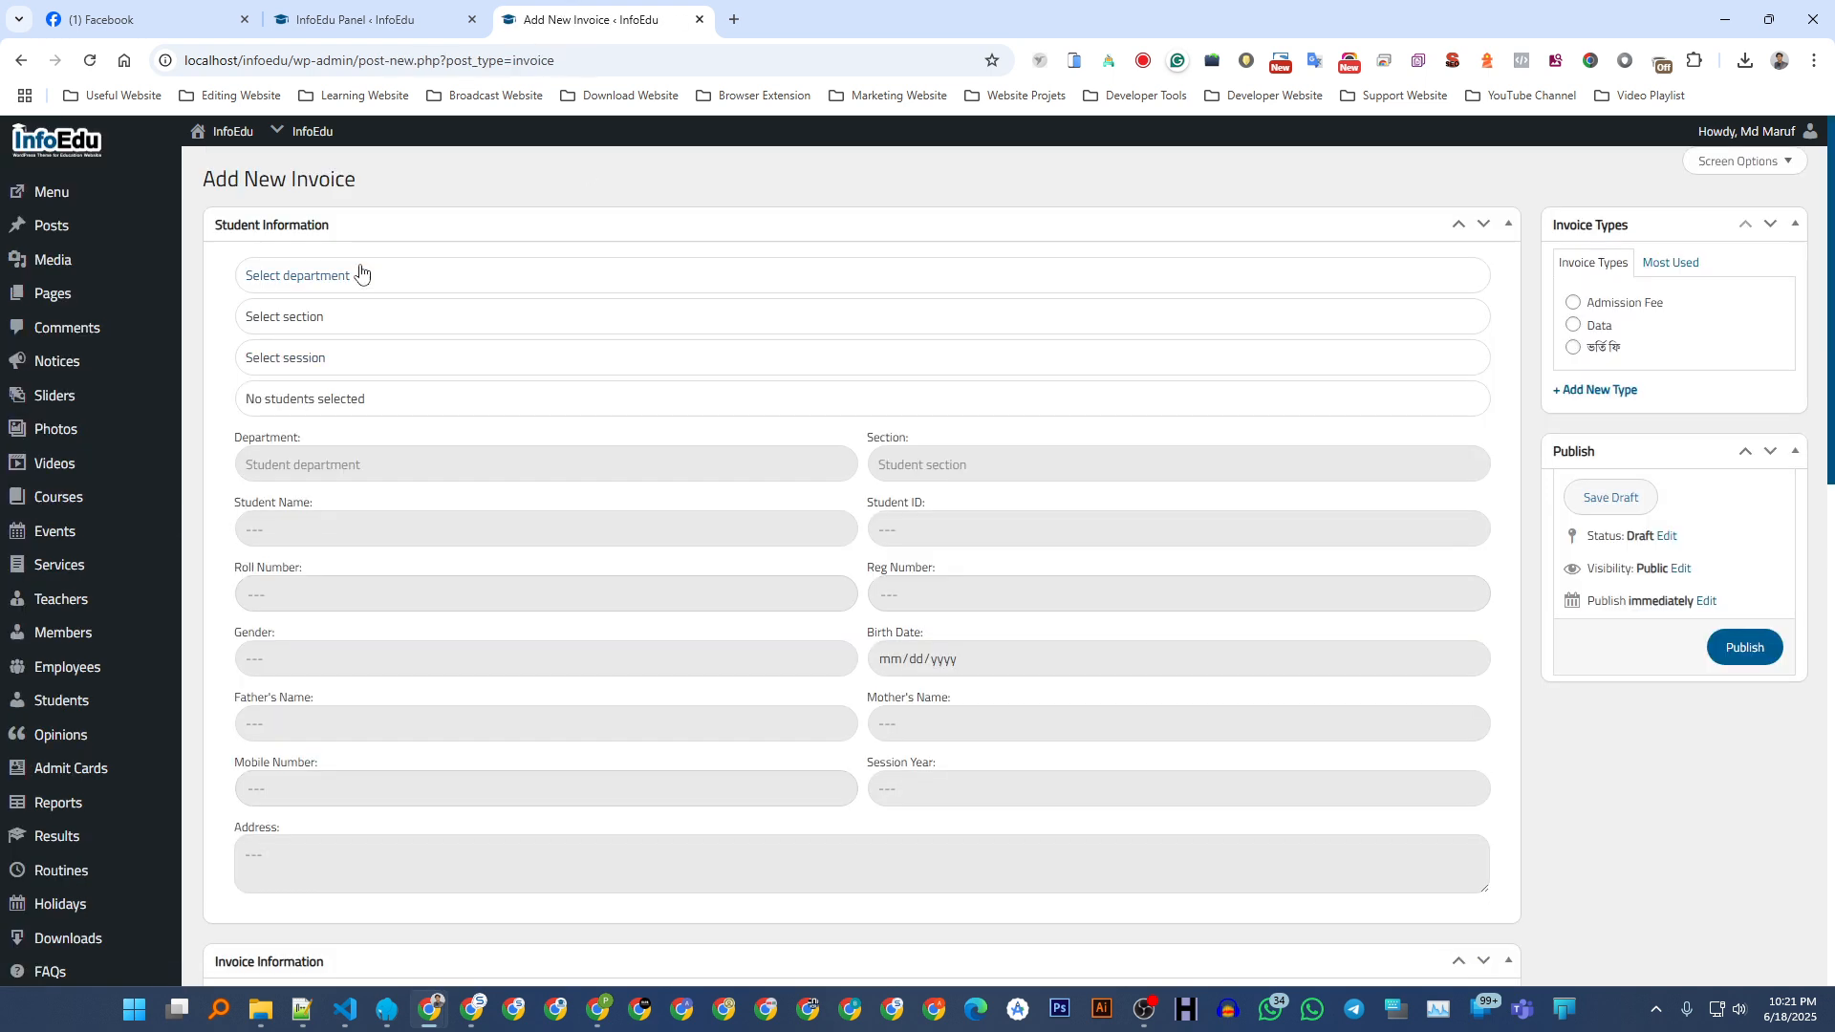
- Select the Commerce department and section B in the invoice form, and view the default student selector
click(360, 274)
click(287, 360)
click(295, 318)
click(274, 399)
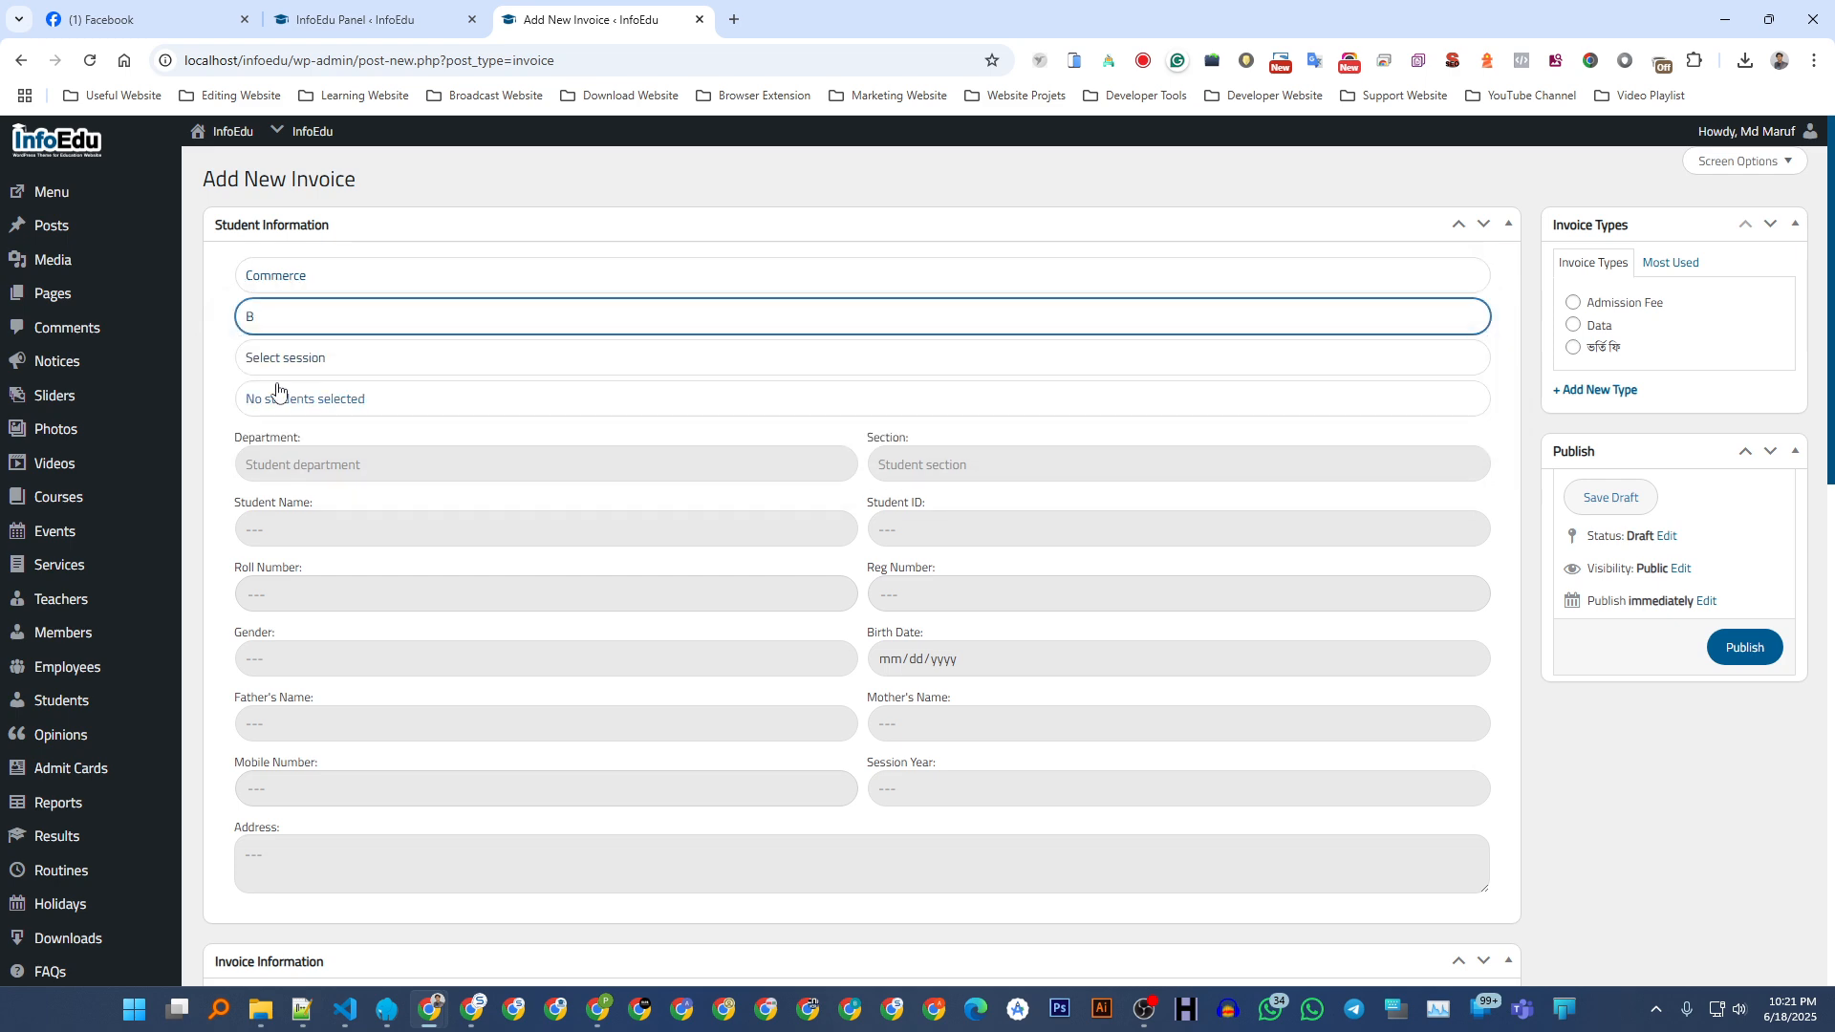
click(311, 400)
click(303, 408)
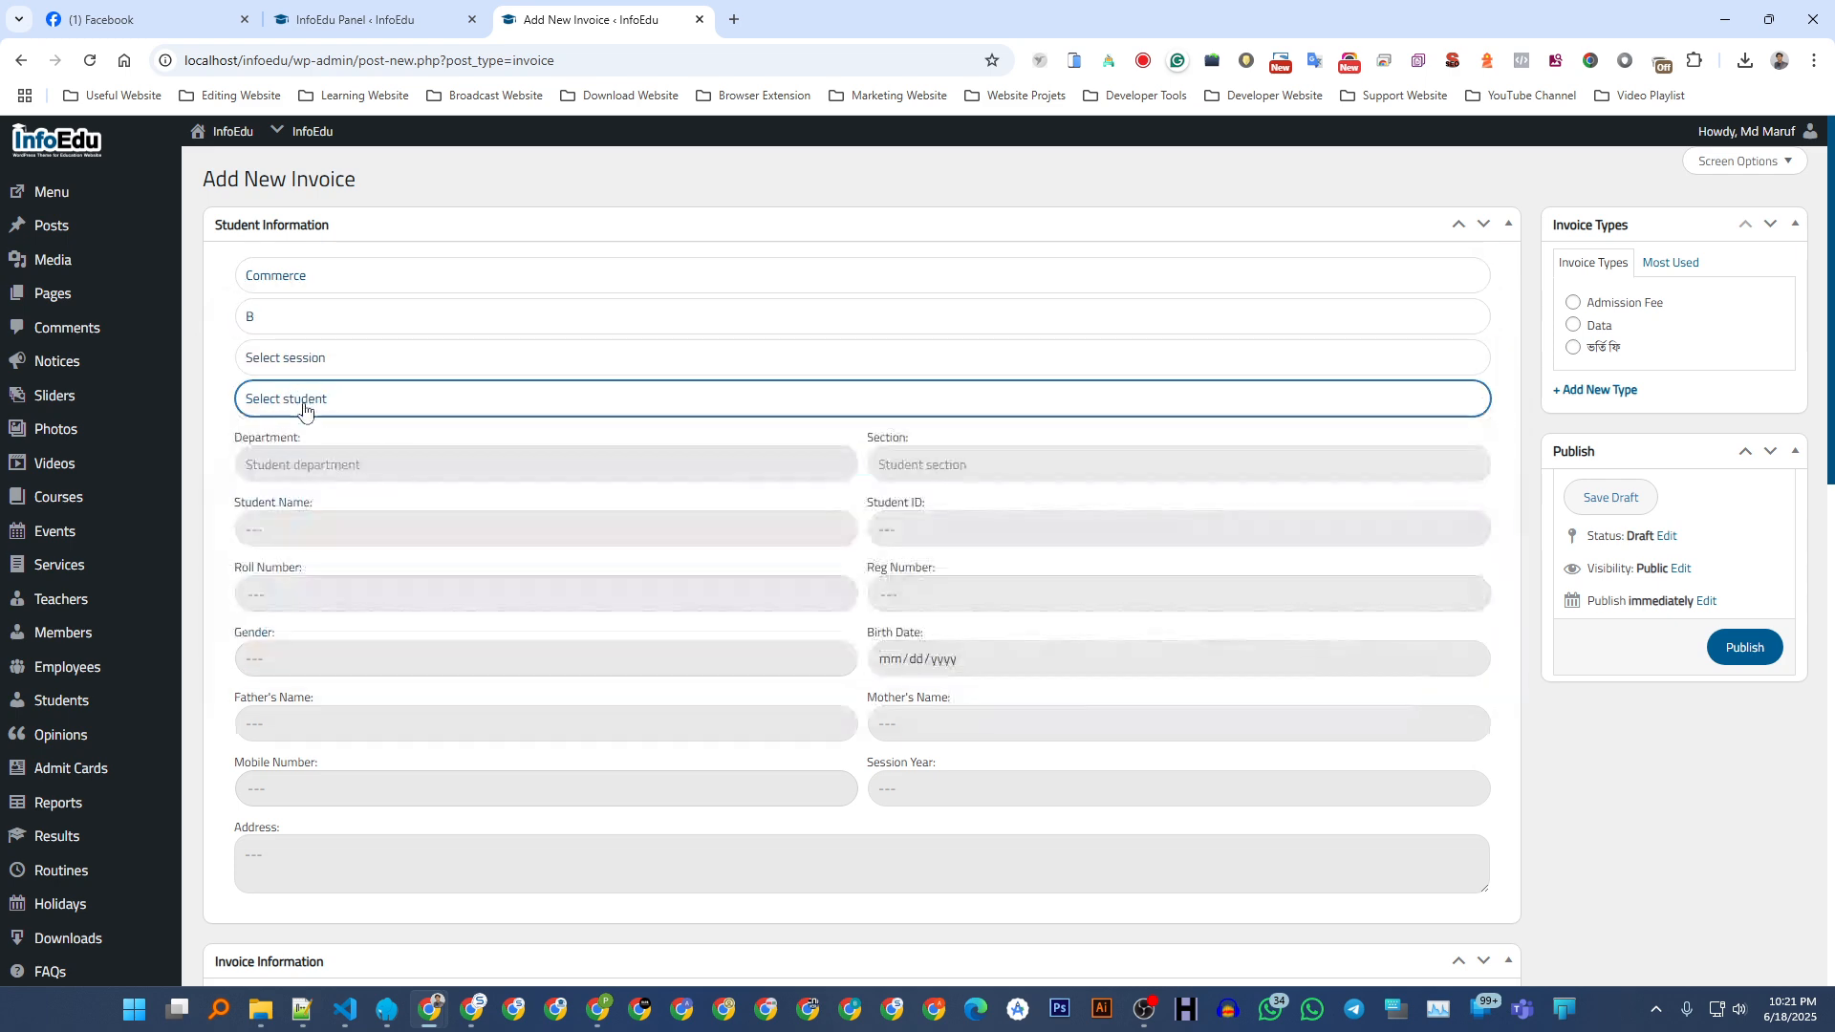
- Set Admin - Data Search to Advance, save the settings and reload the Add New Invoice form
click(350, 5)
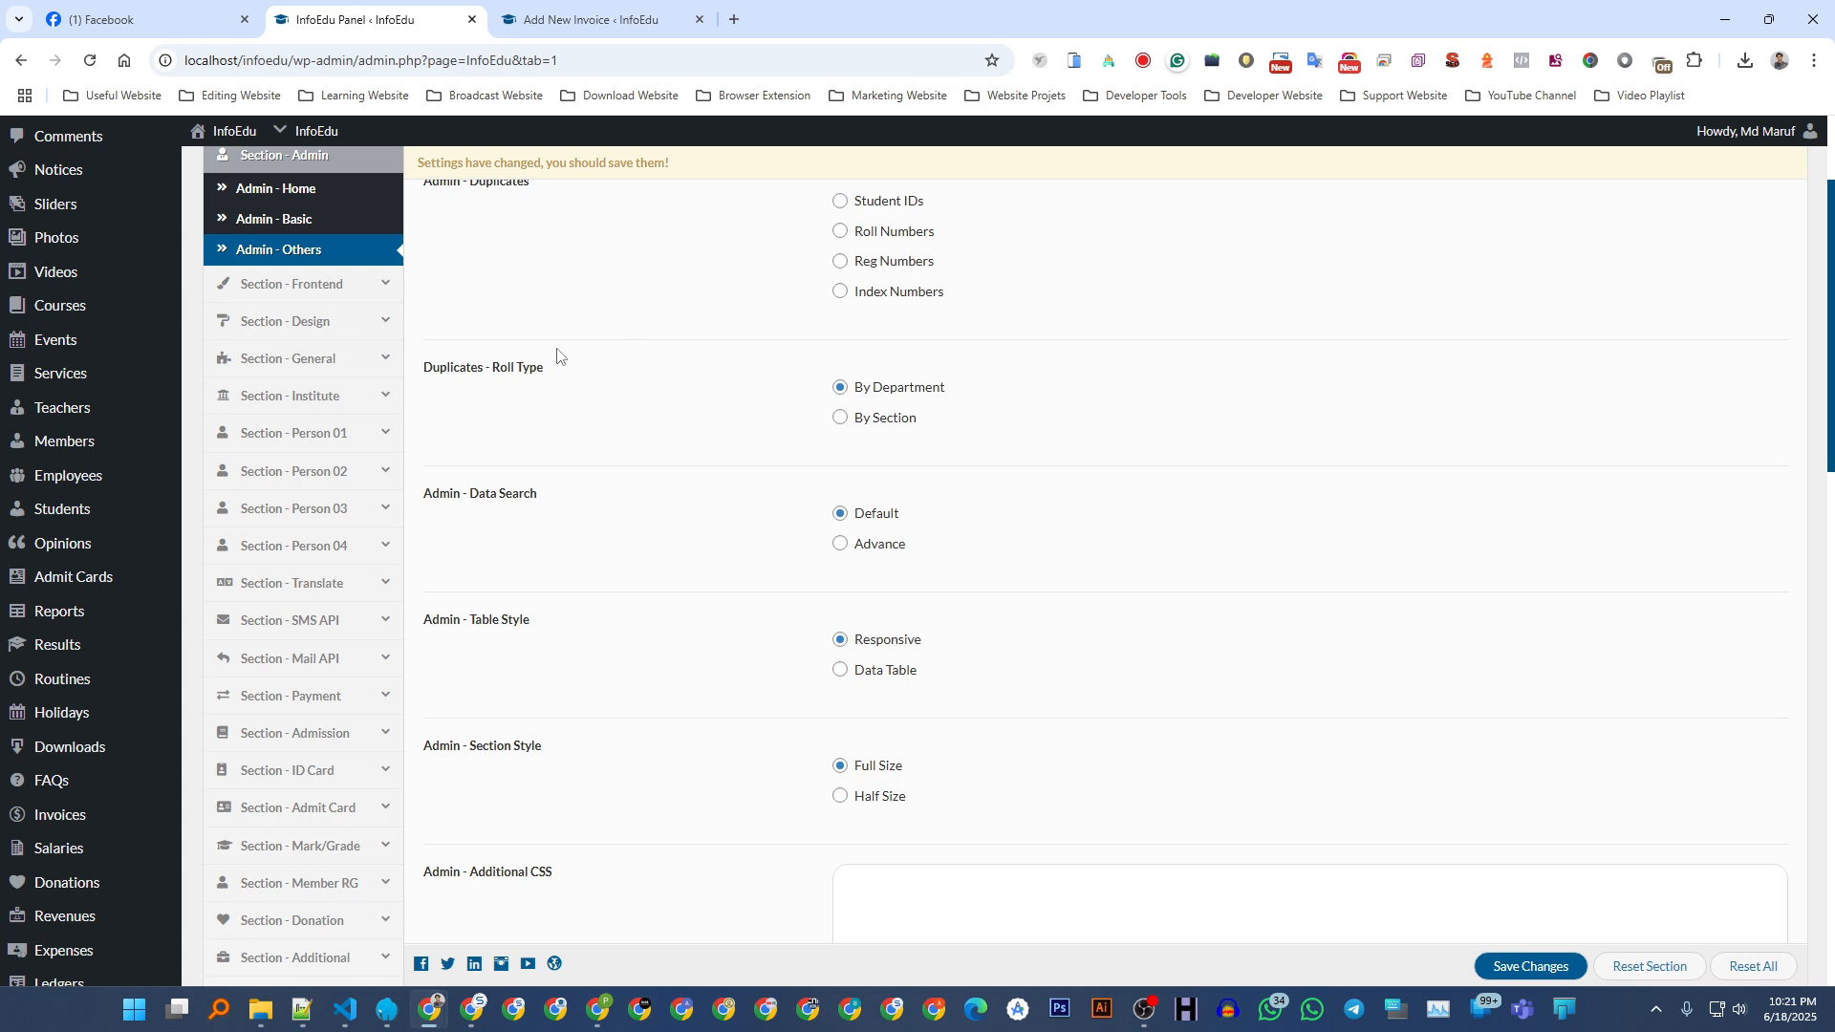
click(863, 549)
click(1527, 965)
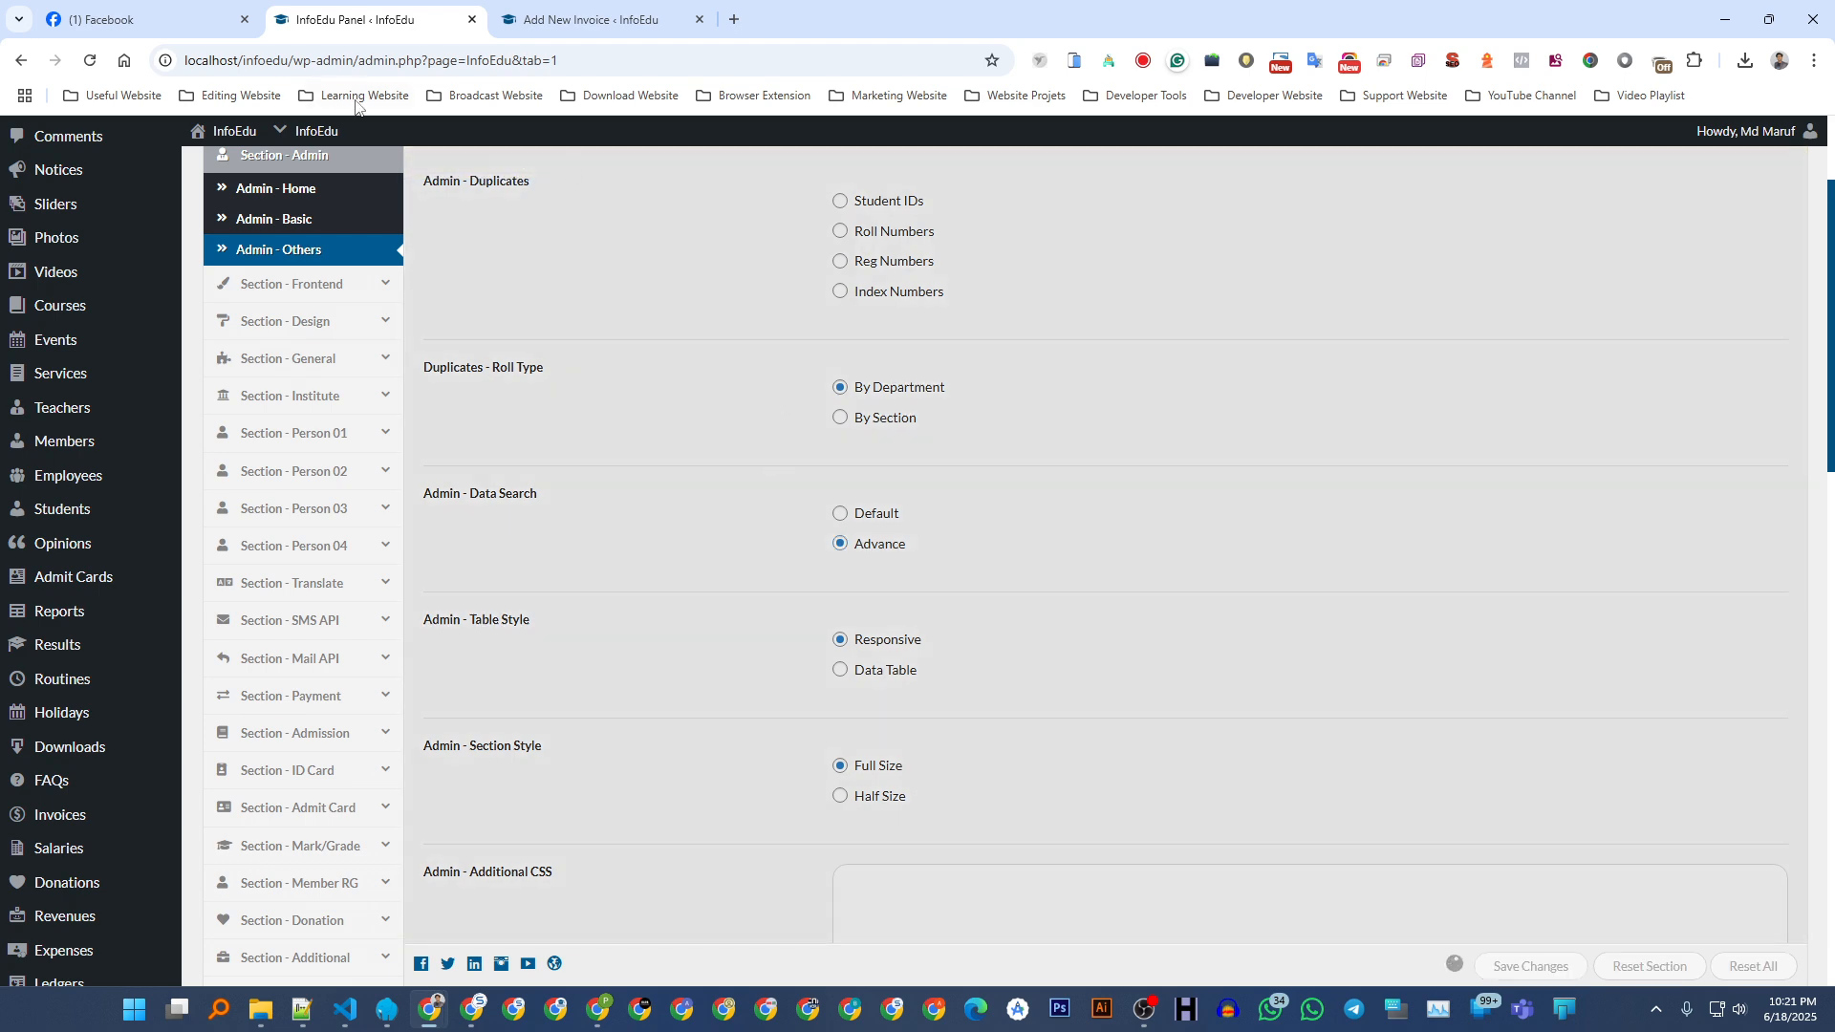
key(ctrl+Tab)
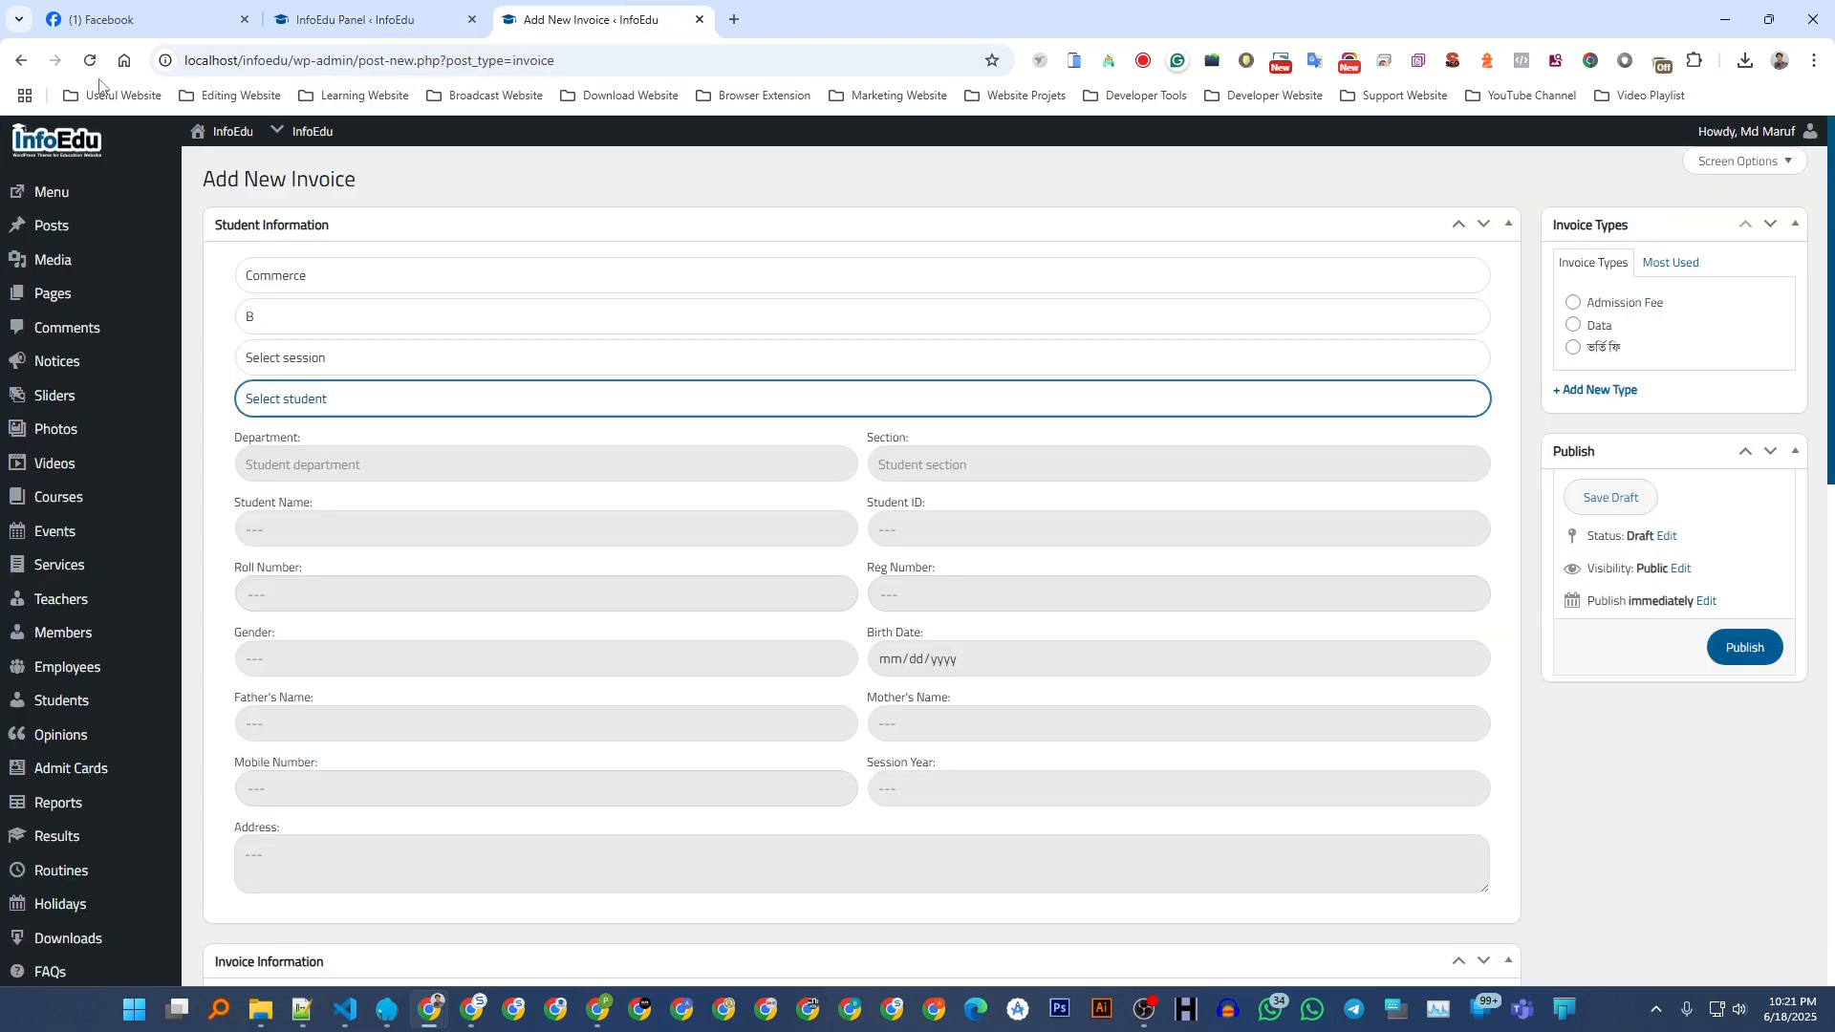
click(92, 65)
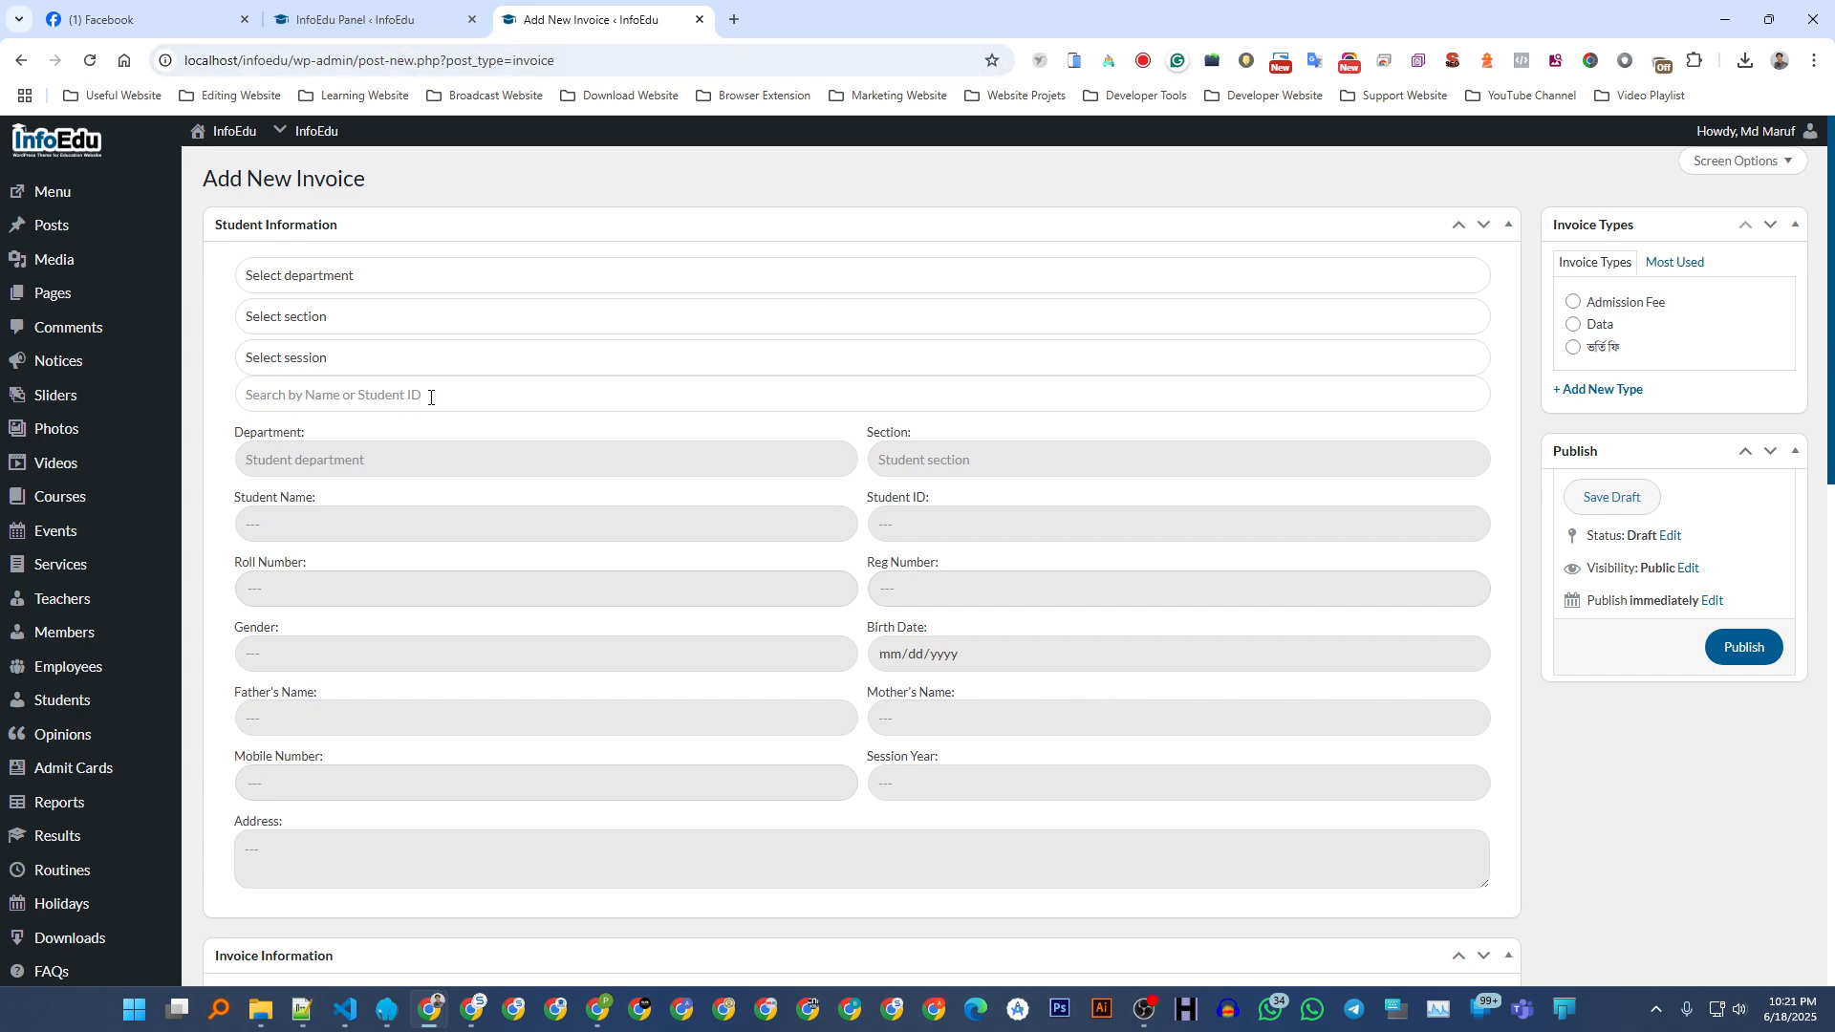
- Choose the Commerce department and section B in the invoice's student information
click(430, 396)
click(318, 359)
click(328, 279)
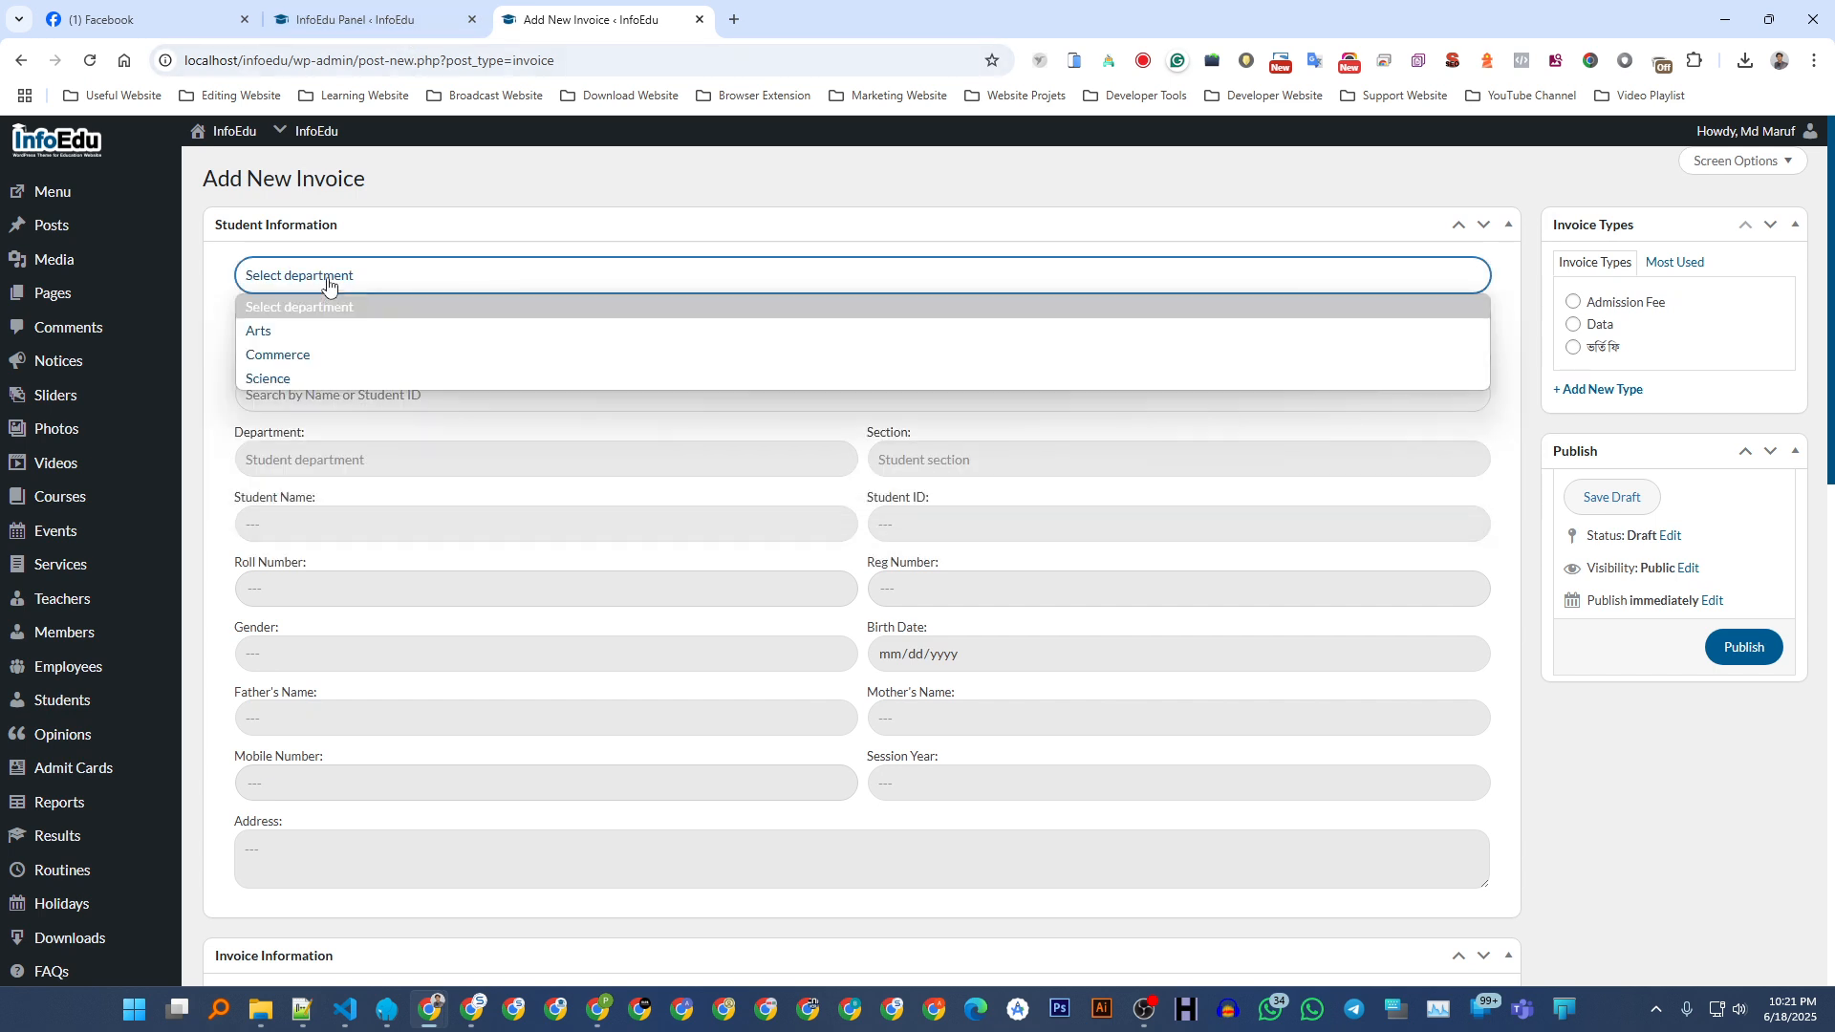
click(305, 355)
click(328, 319)
click(339, 394)
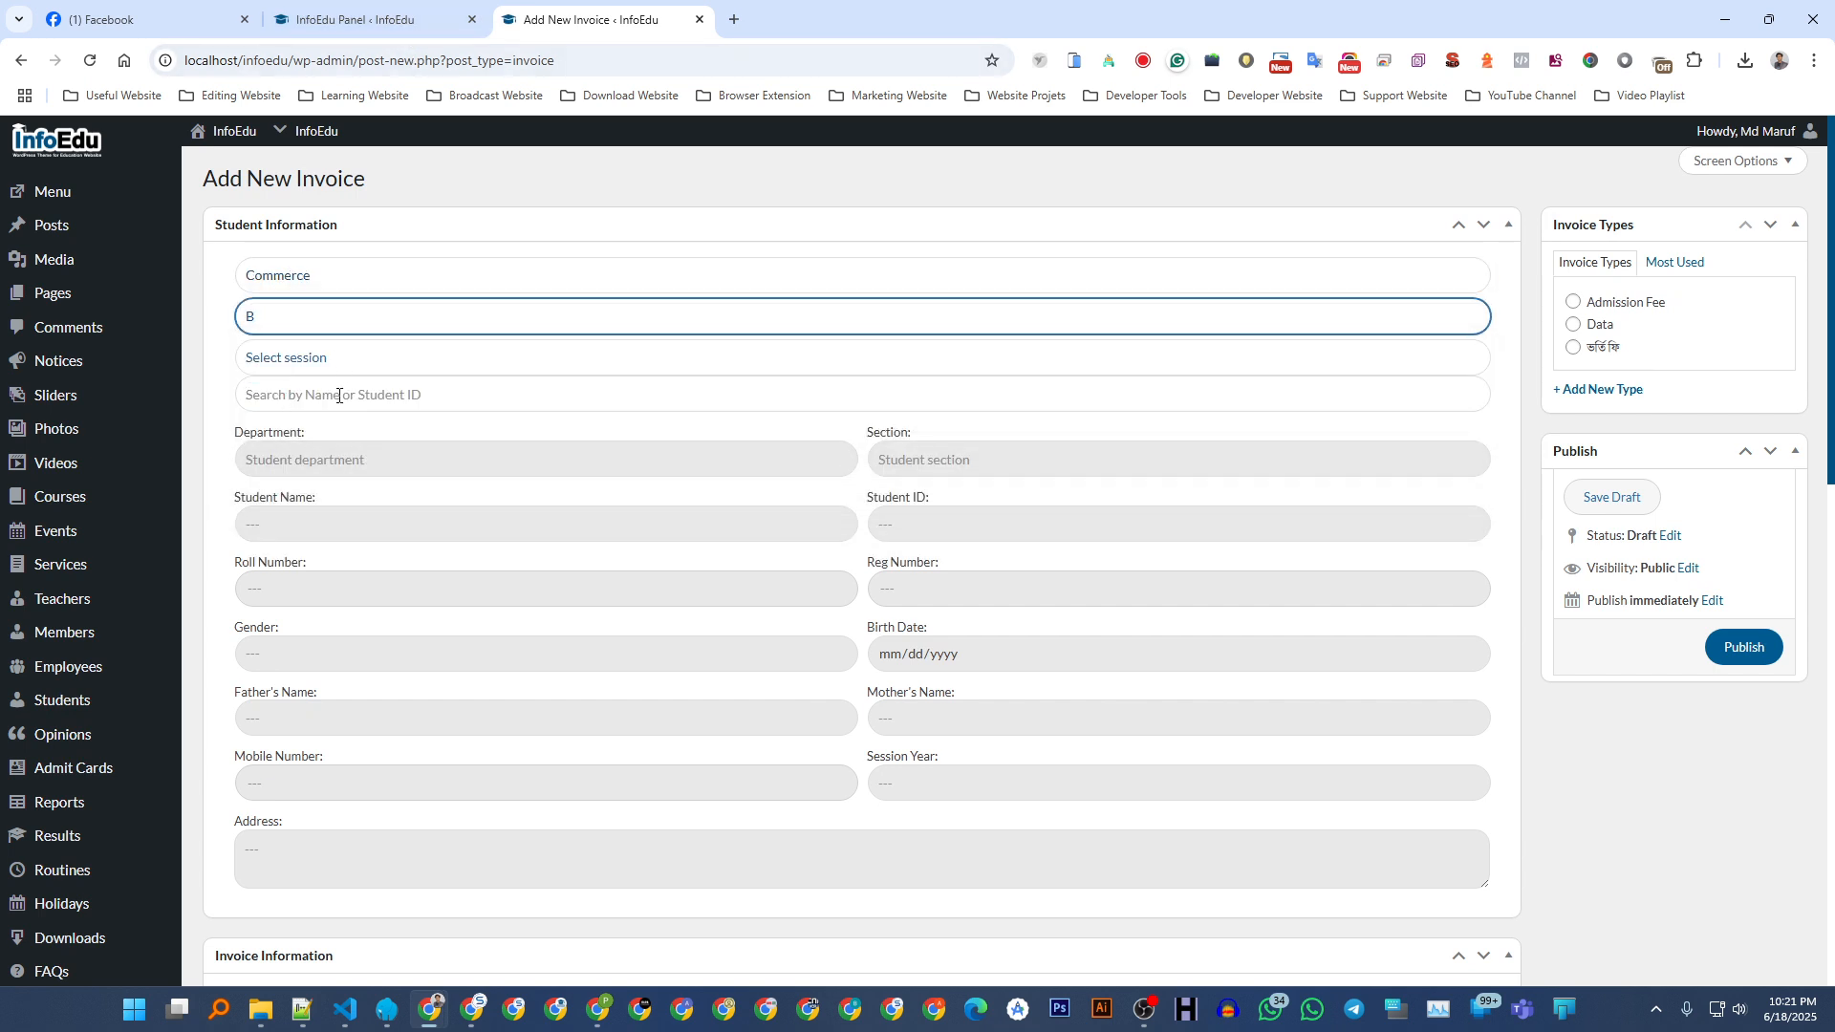
- Select the second listed student in the searchable student field, and reopen its list
click(341, 393)
scroll(336, 519, down, 2)
scroll(336, 509, up, 2)
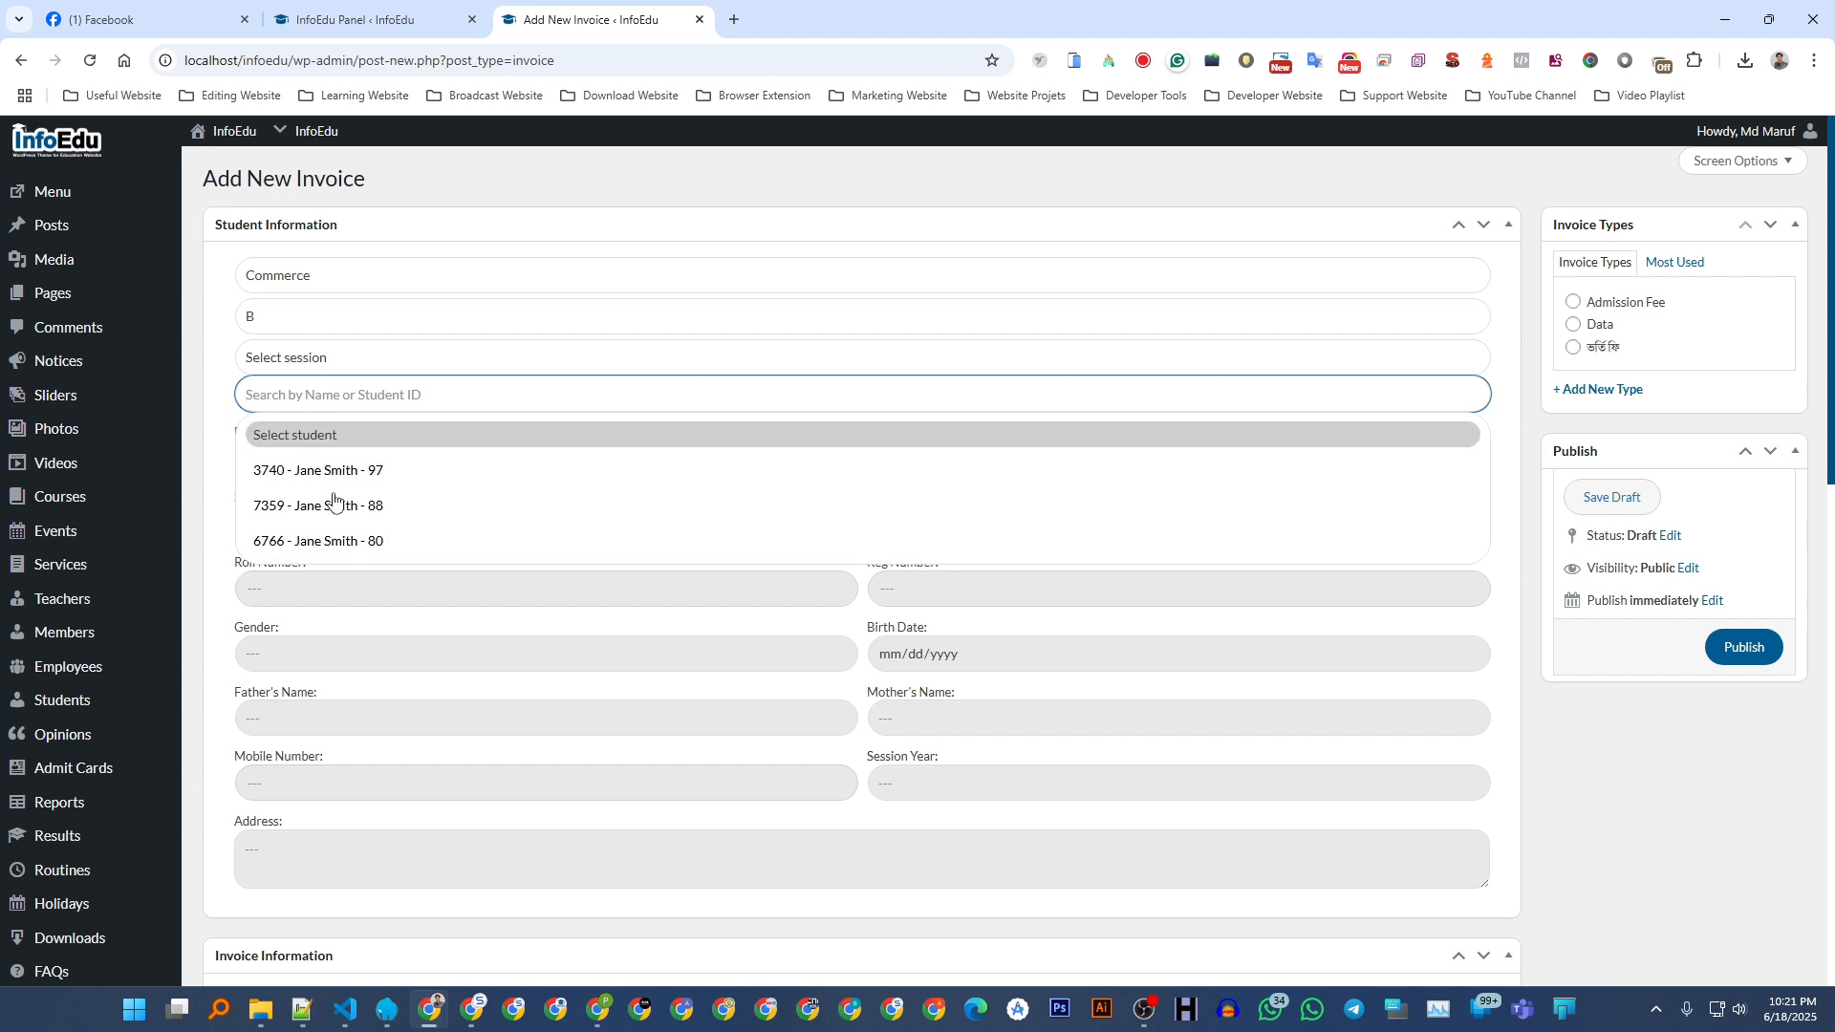
click(334, 505)
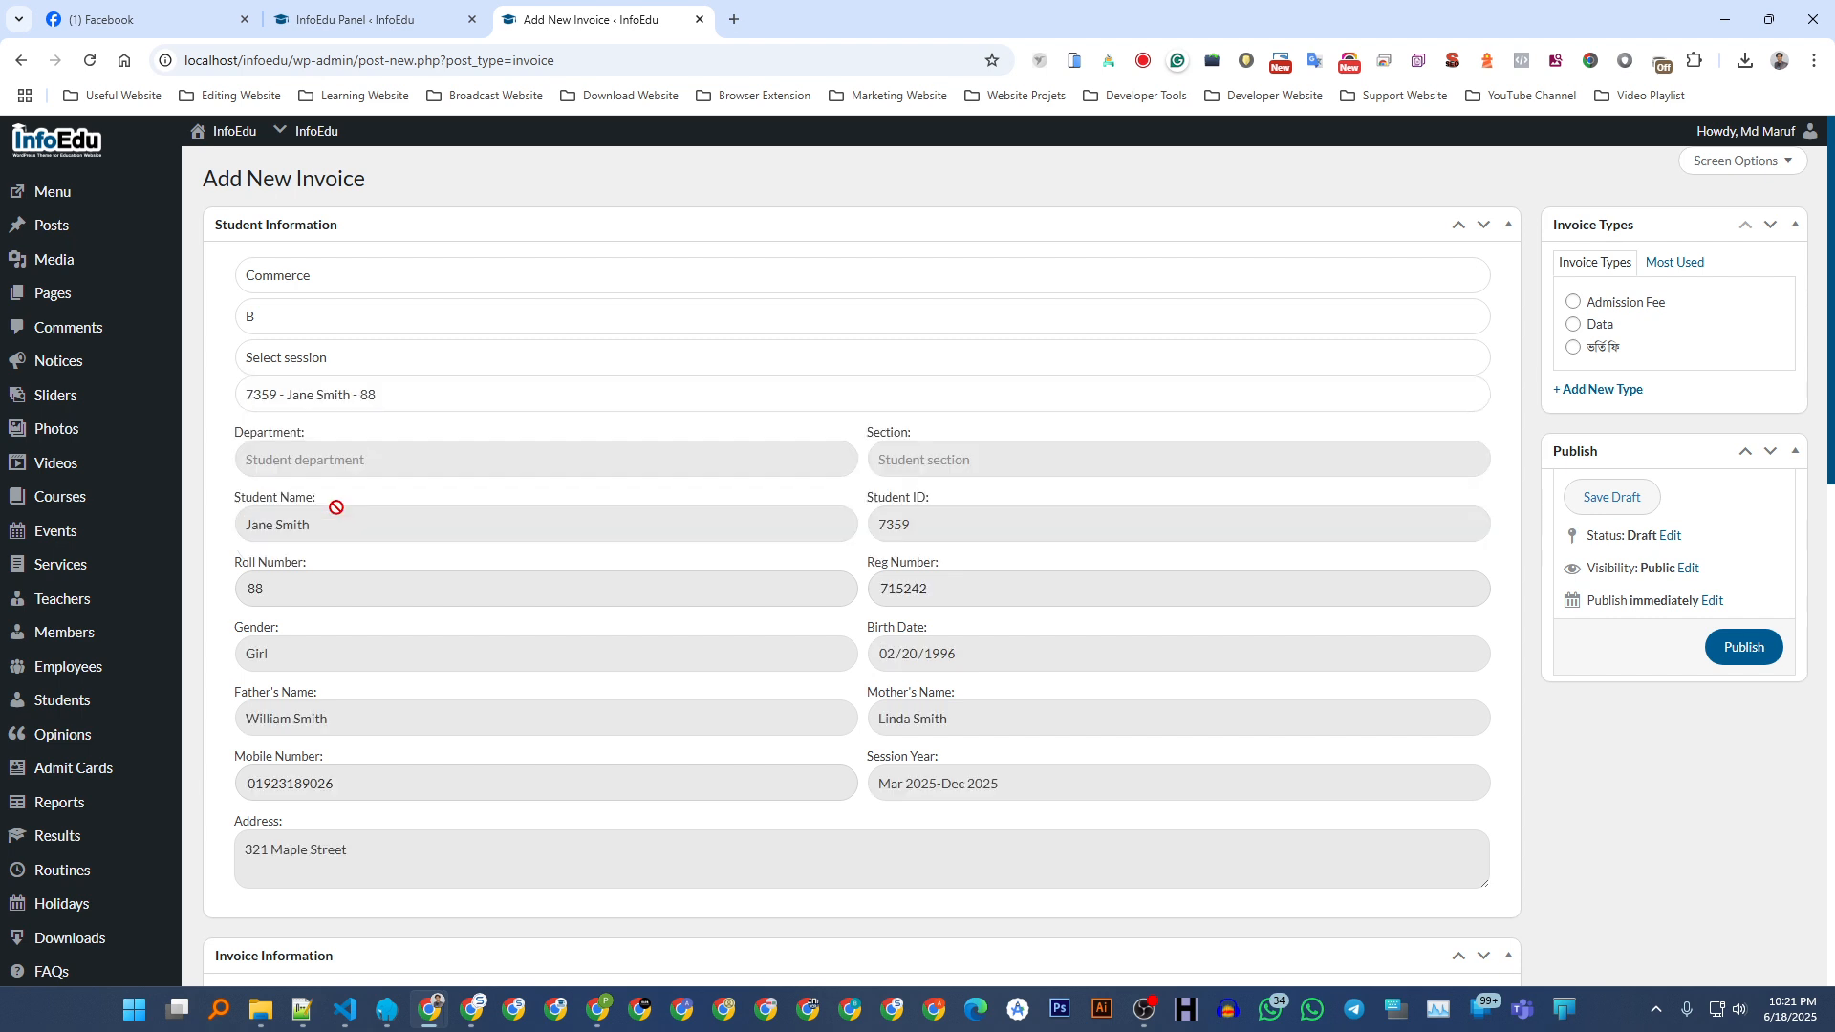
click(352, 393)
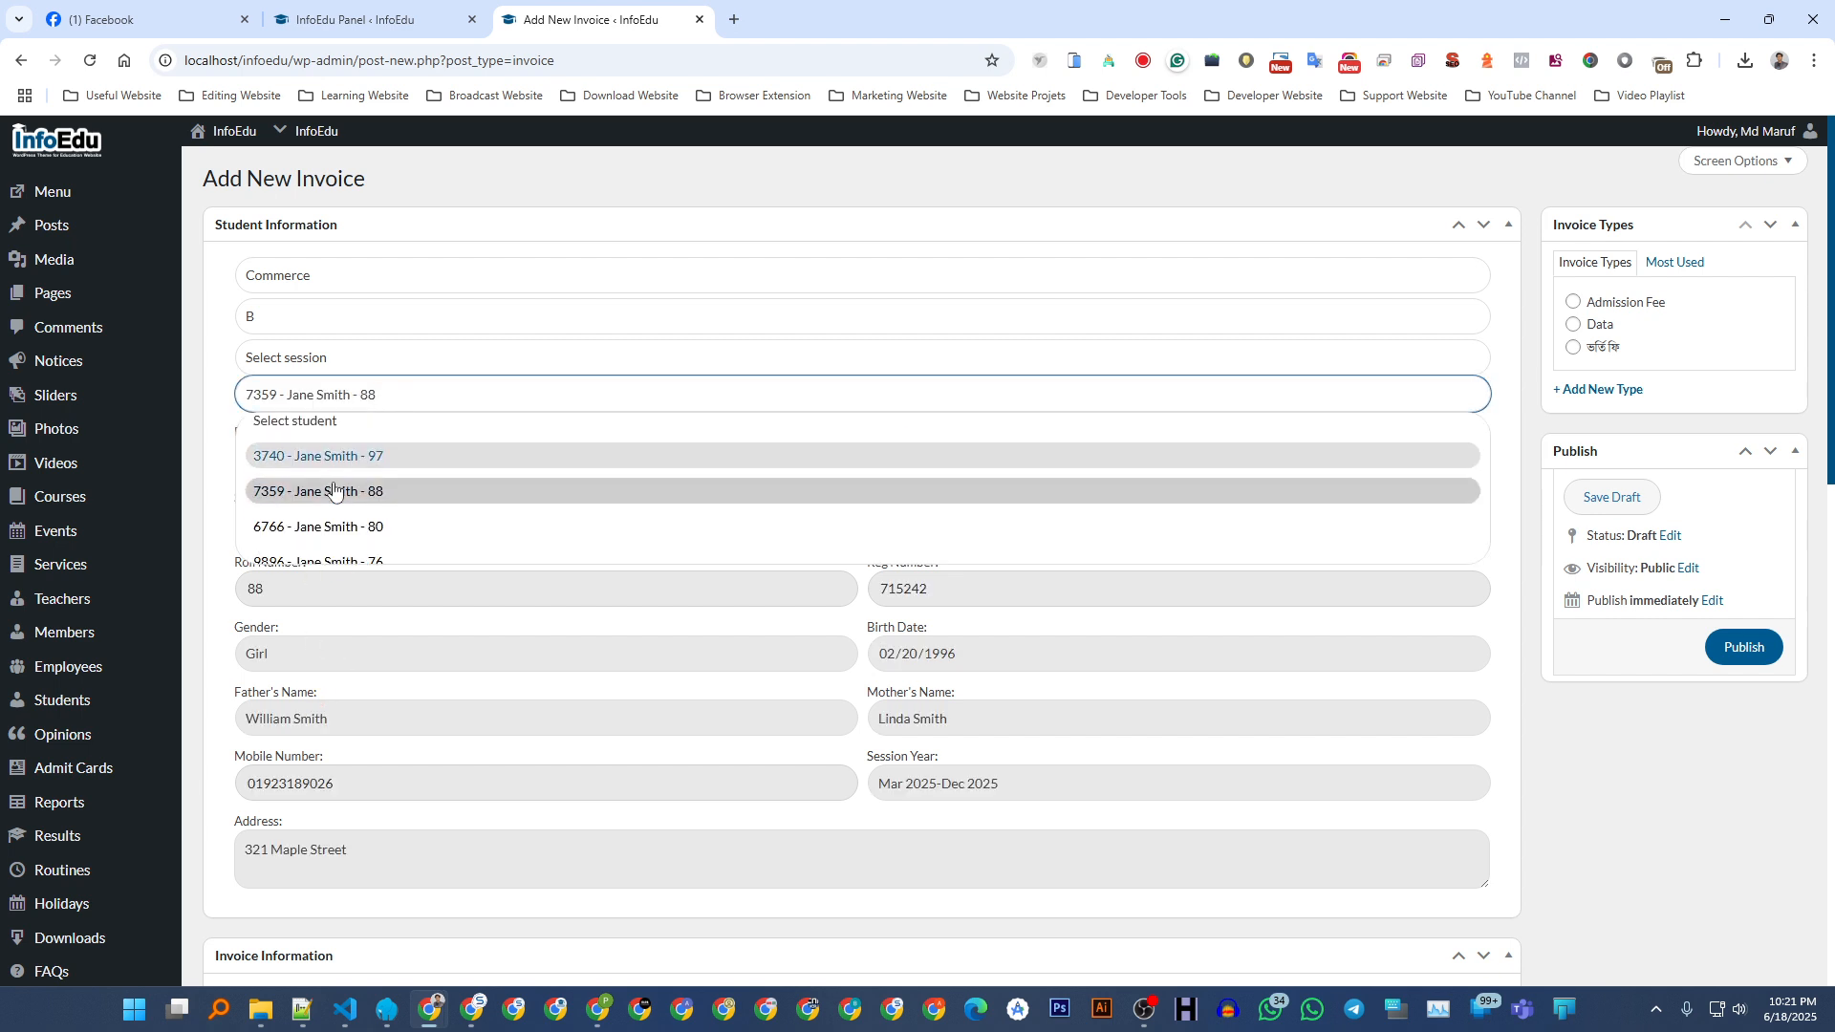
- Search the invoice's student field for "fghfgh", and clear the search text to restore the full student list
scroll(334, 492, down, 2)
scroll(335, 477, up, 2)
drag(377, 391, 255, 391)
key(BackSpace)
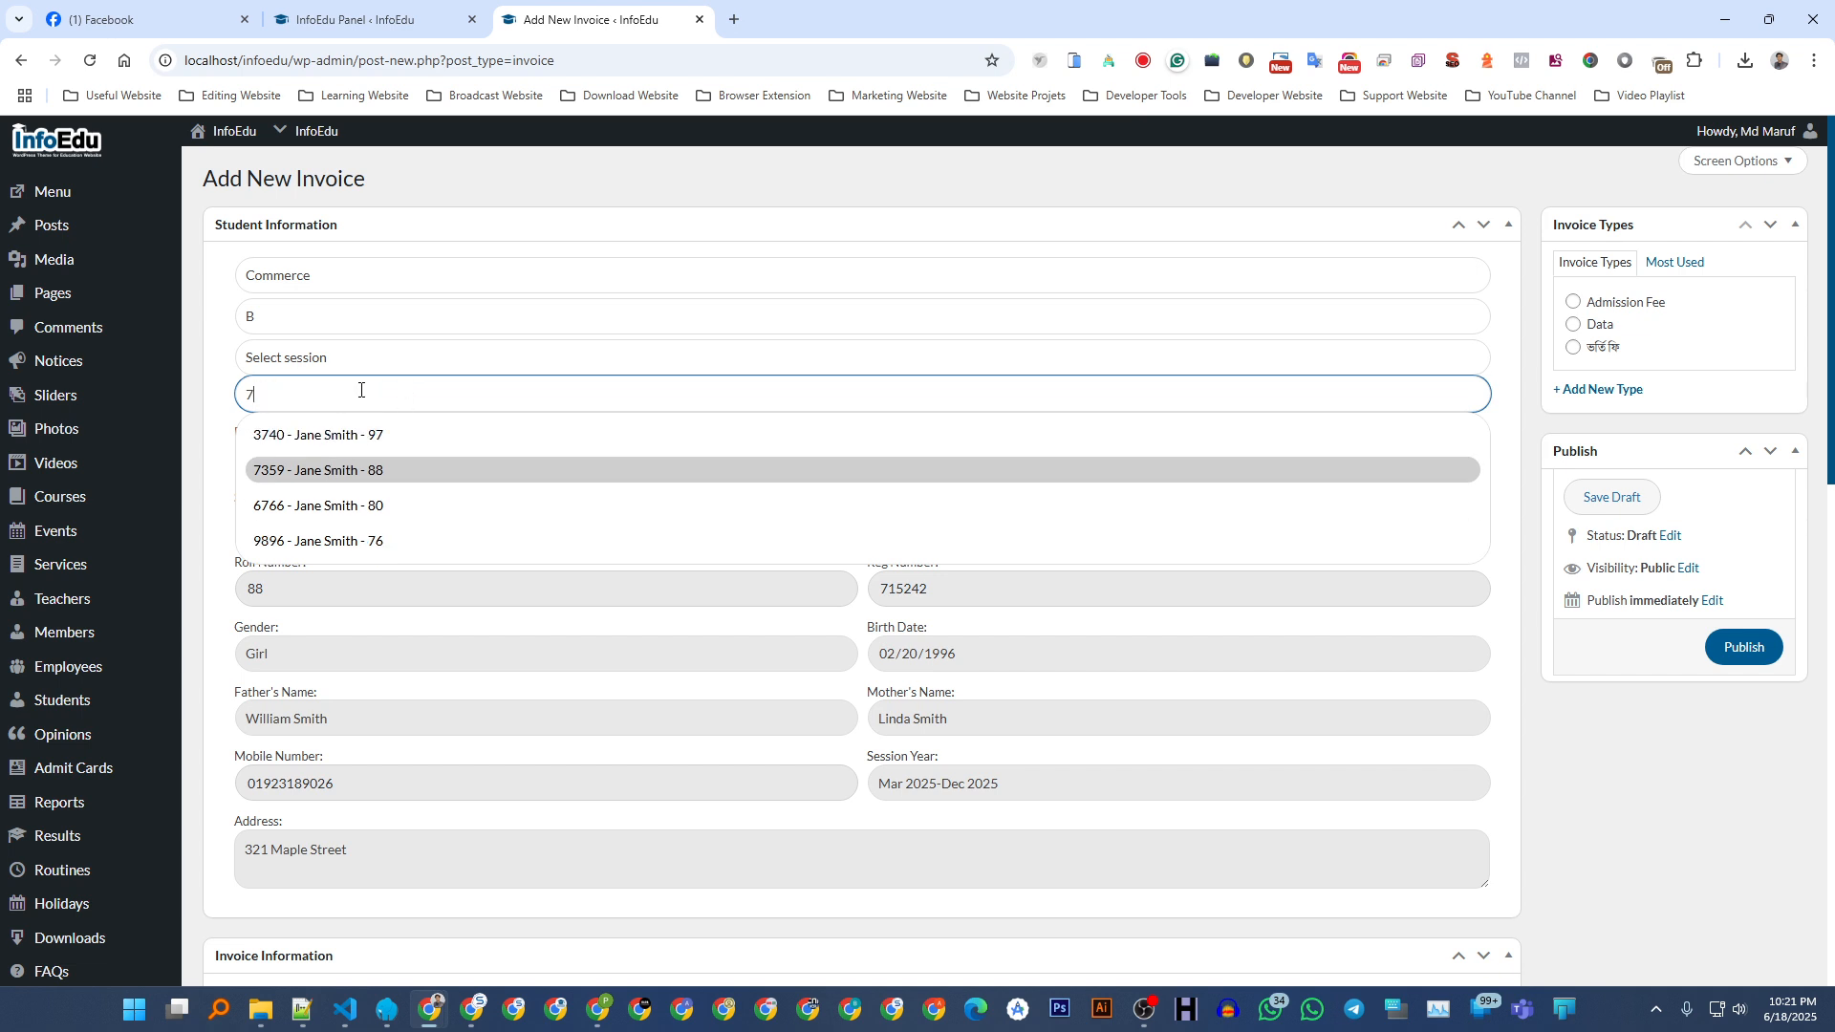
key(BackSpace)
text(fghfgh)
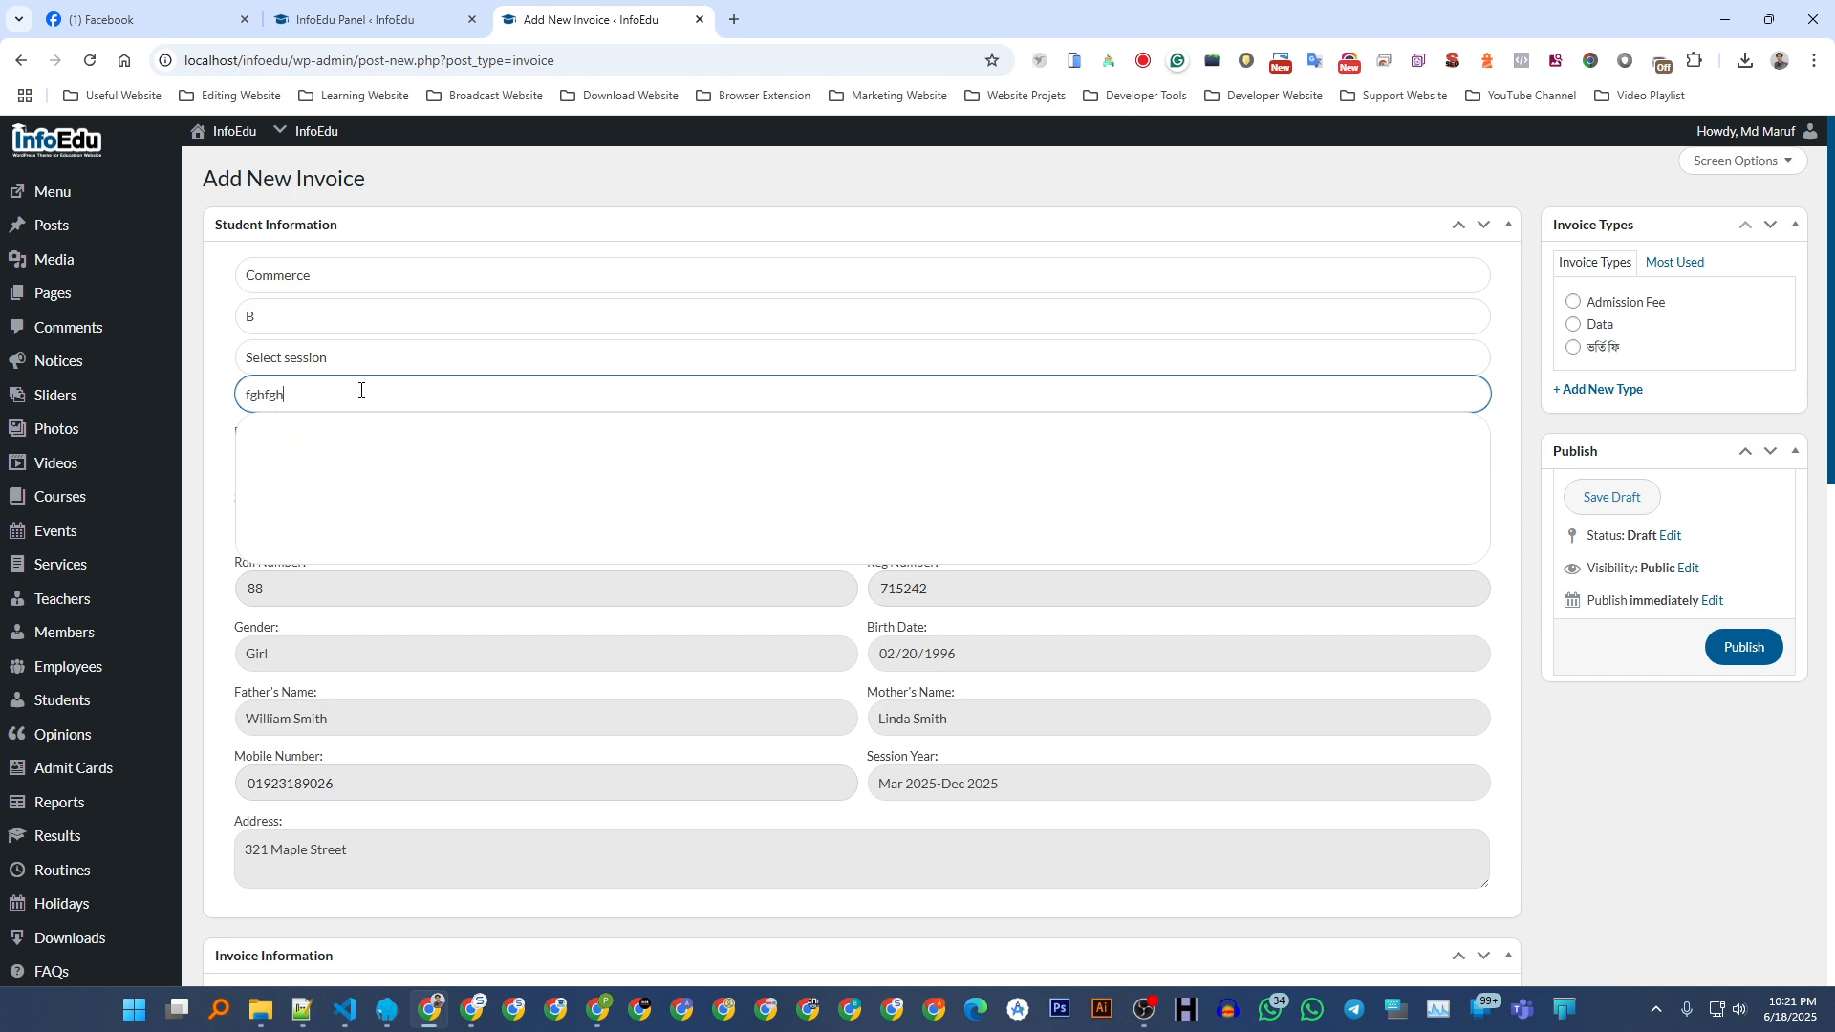
key(BackSpace)
key(BackSpace)
key(BackSpace)
key(BackSpace)
key(BackSpace)
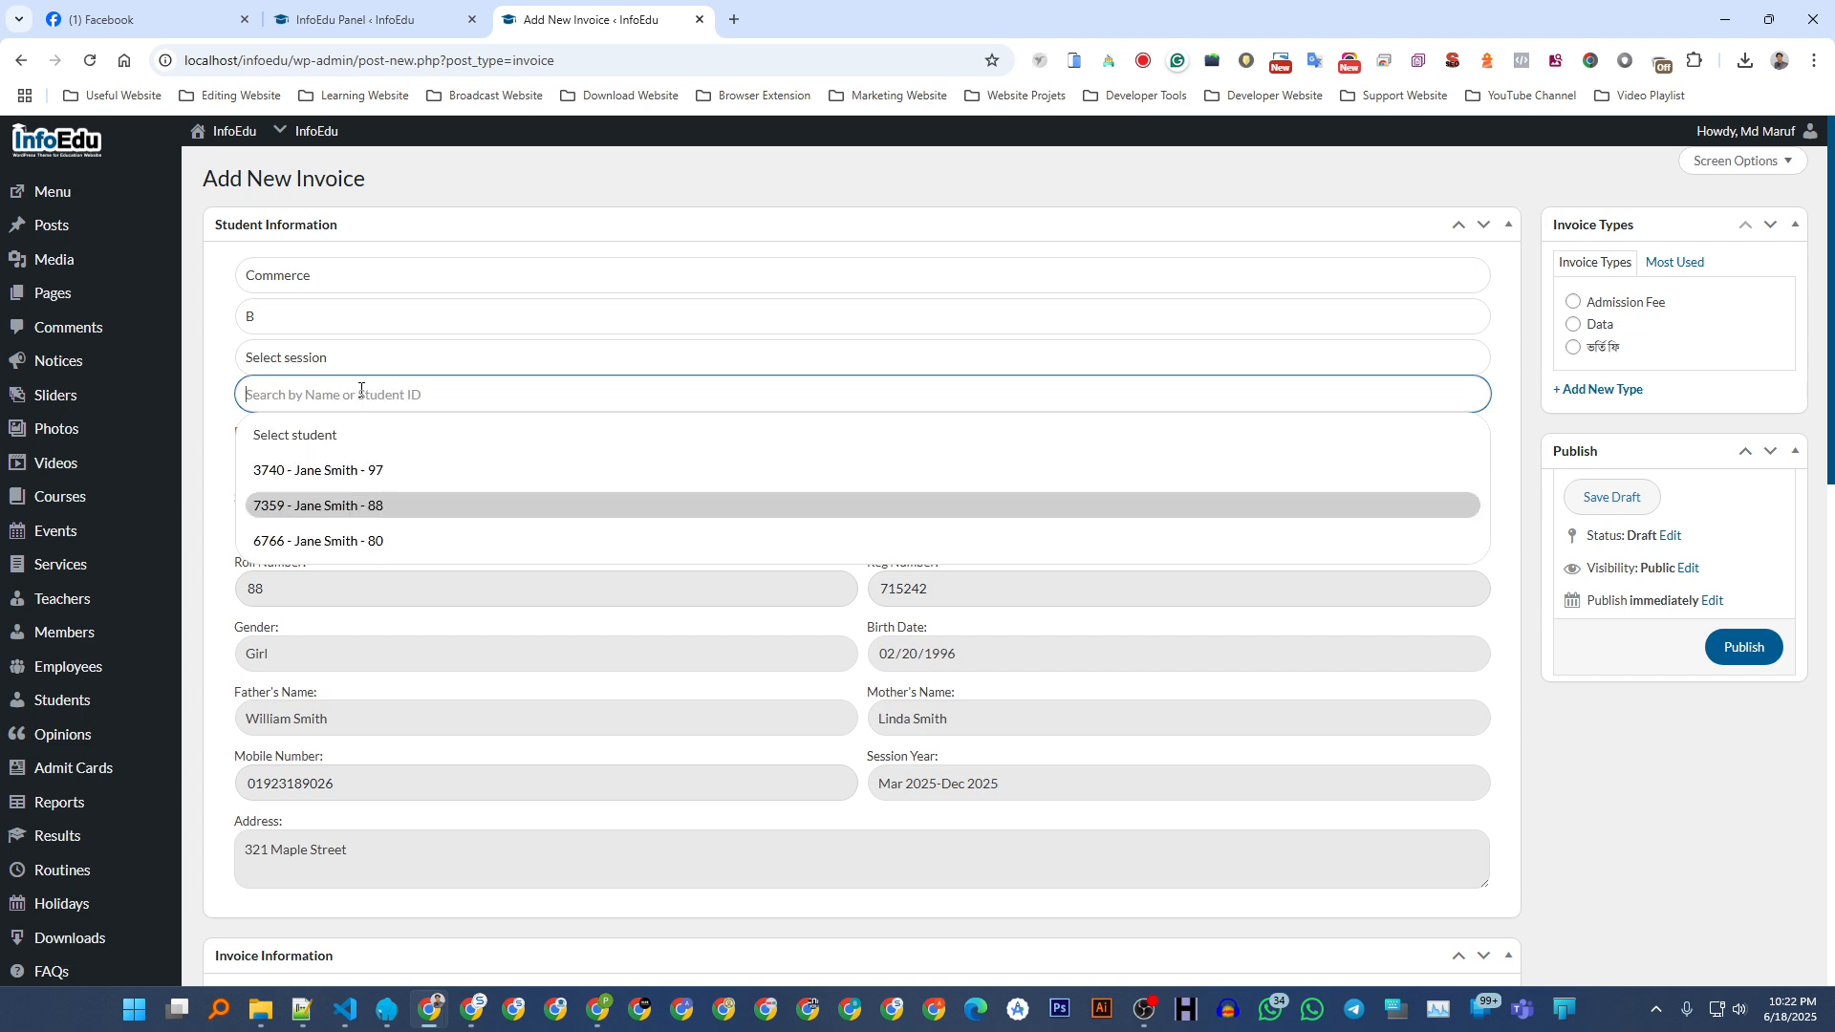
- Set Admin - Data Search to Default in the InfoEdu panel and bring up the Admin - Table Style options
click(408, 21)
click(854, 516)
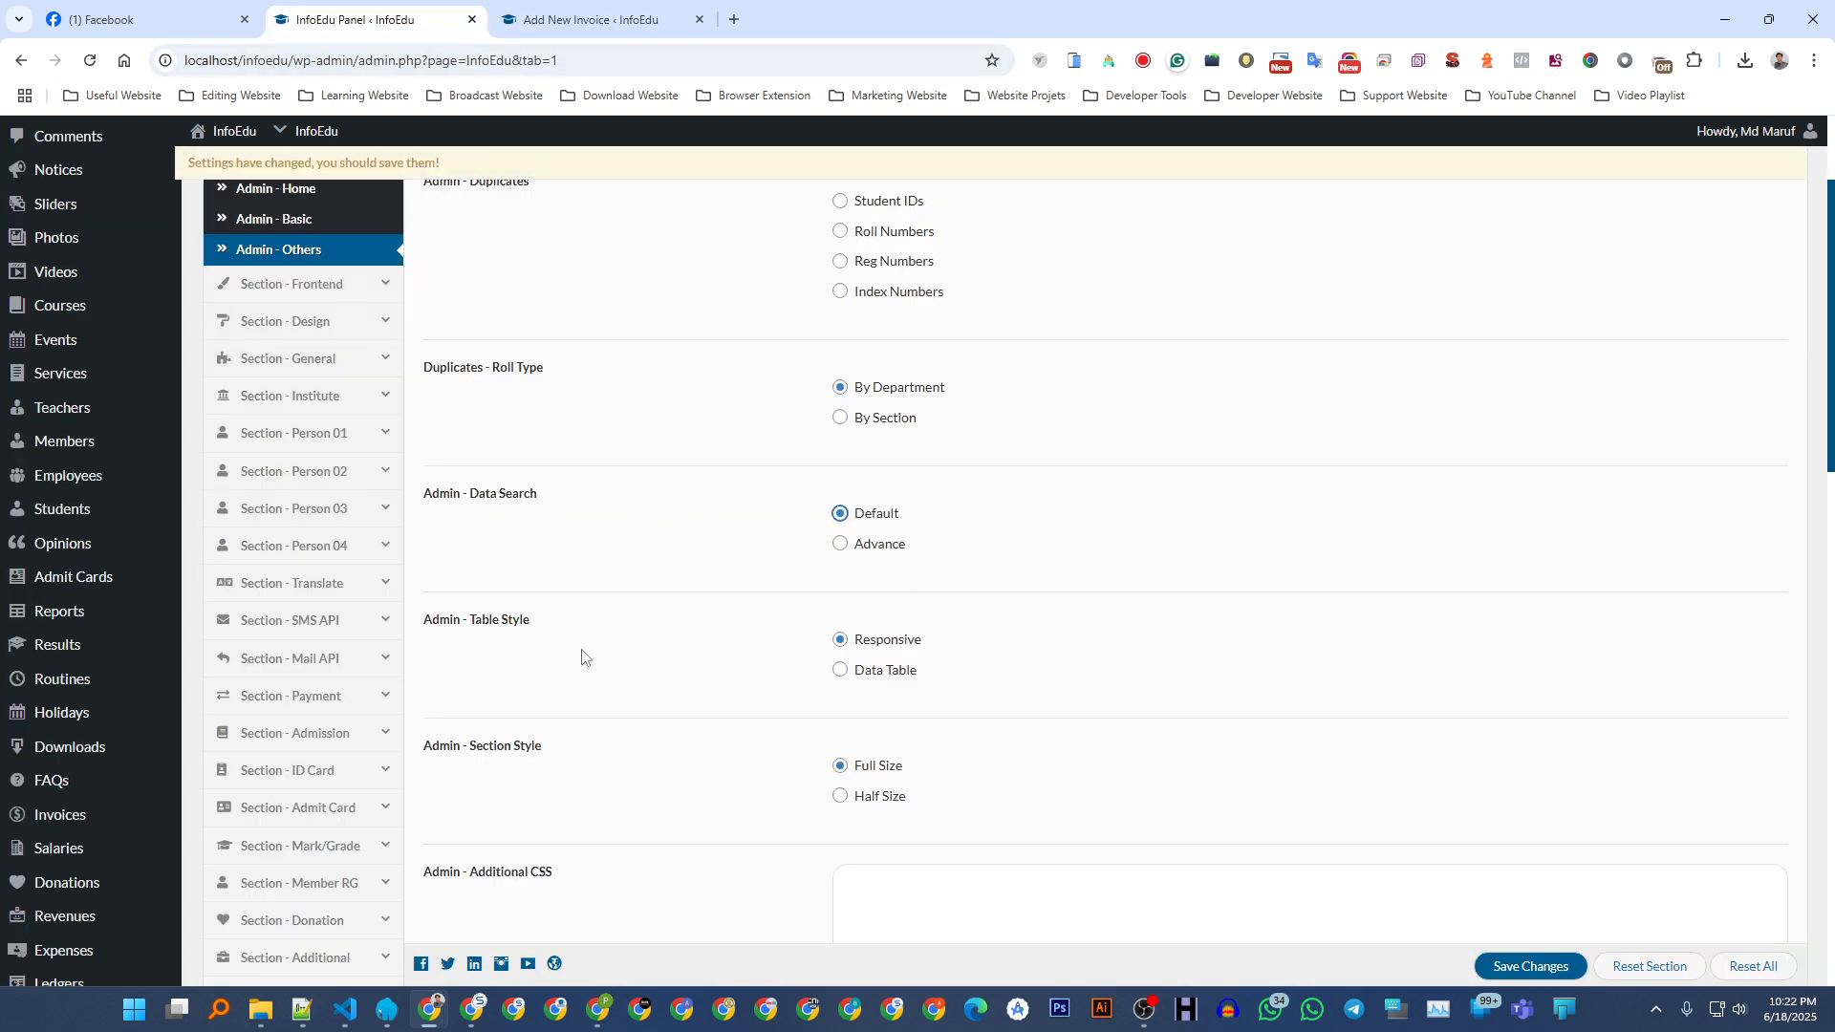
scroll(582, 656, down, 2)
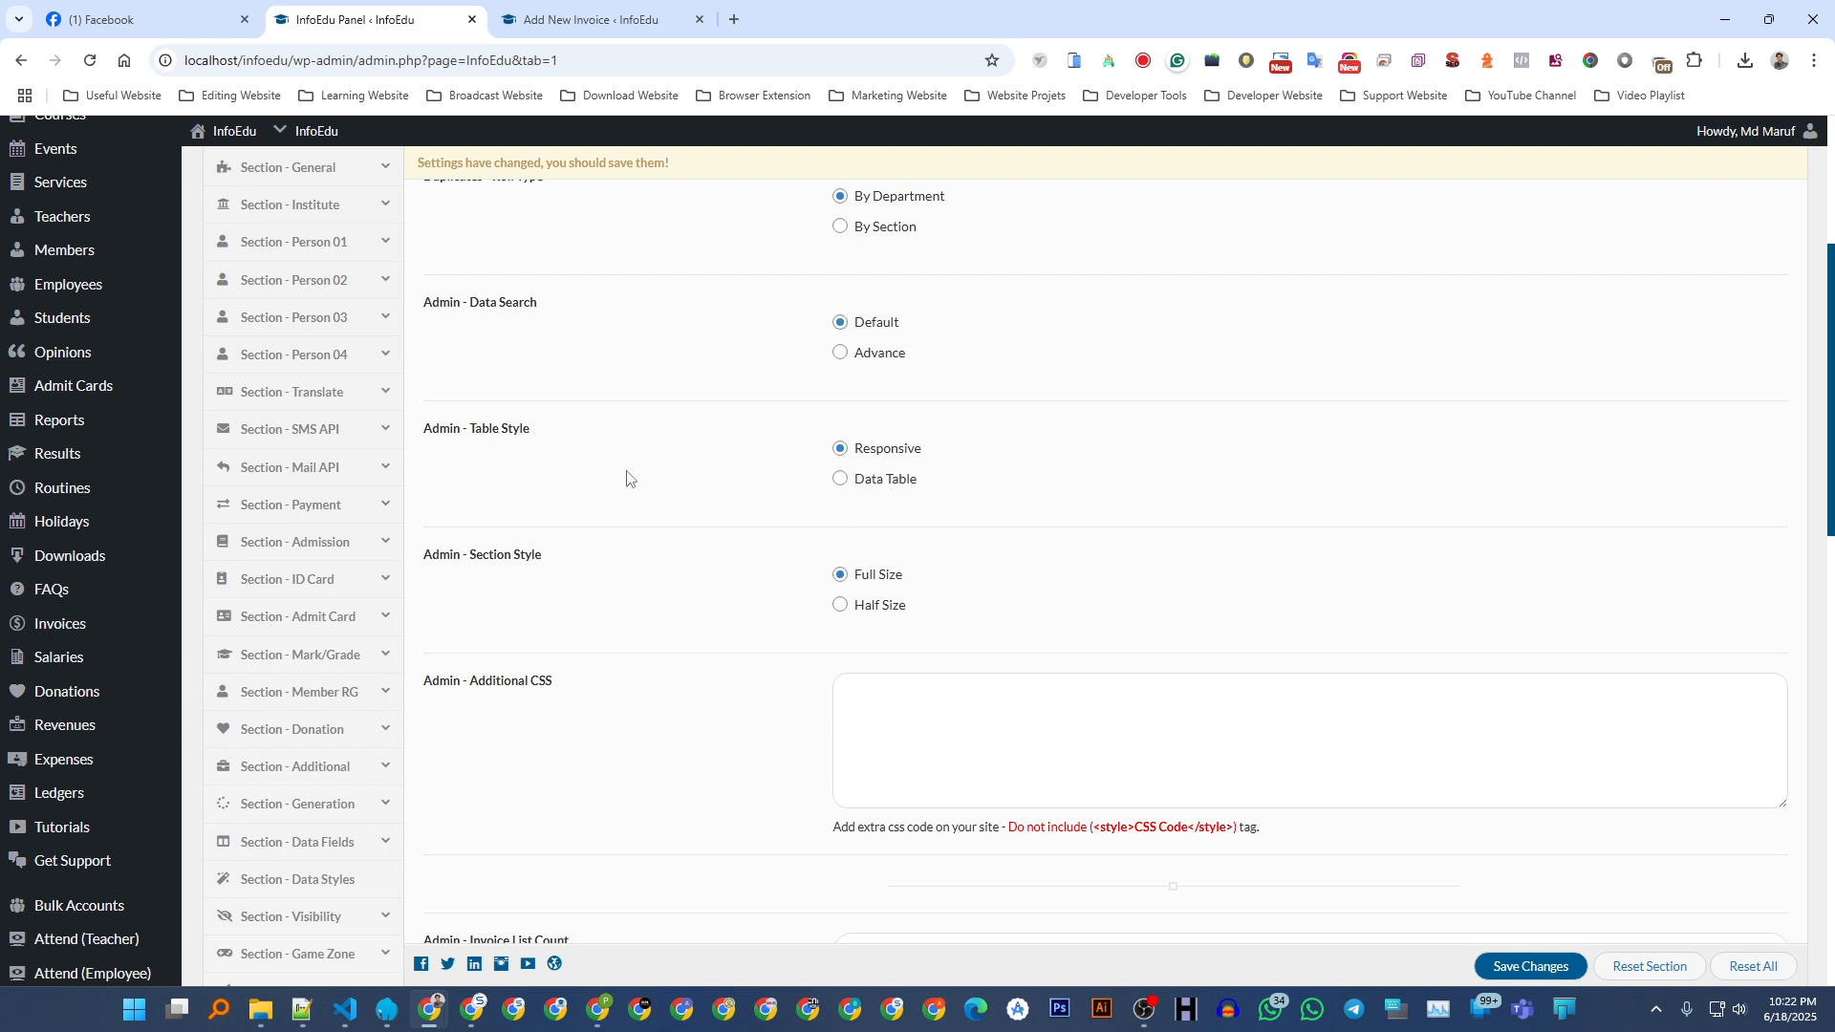
- Open the Incomes page under Ledgers, leaving the unsaved invoice form
click(586, 19)
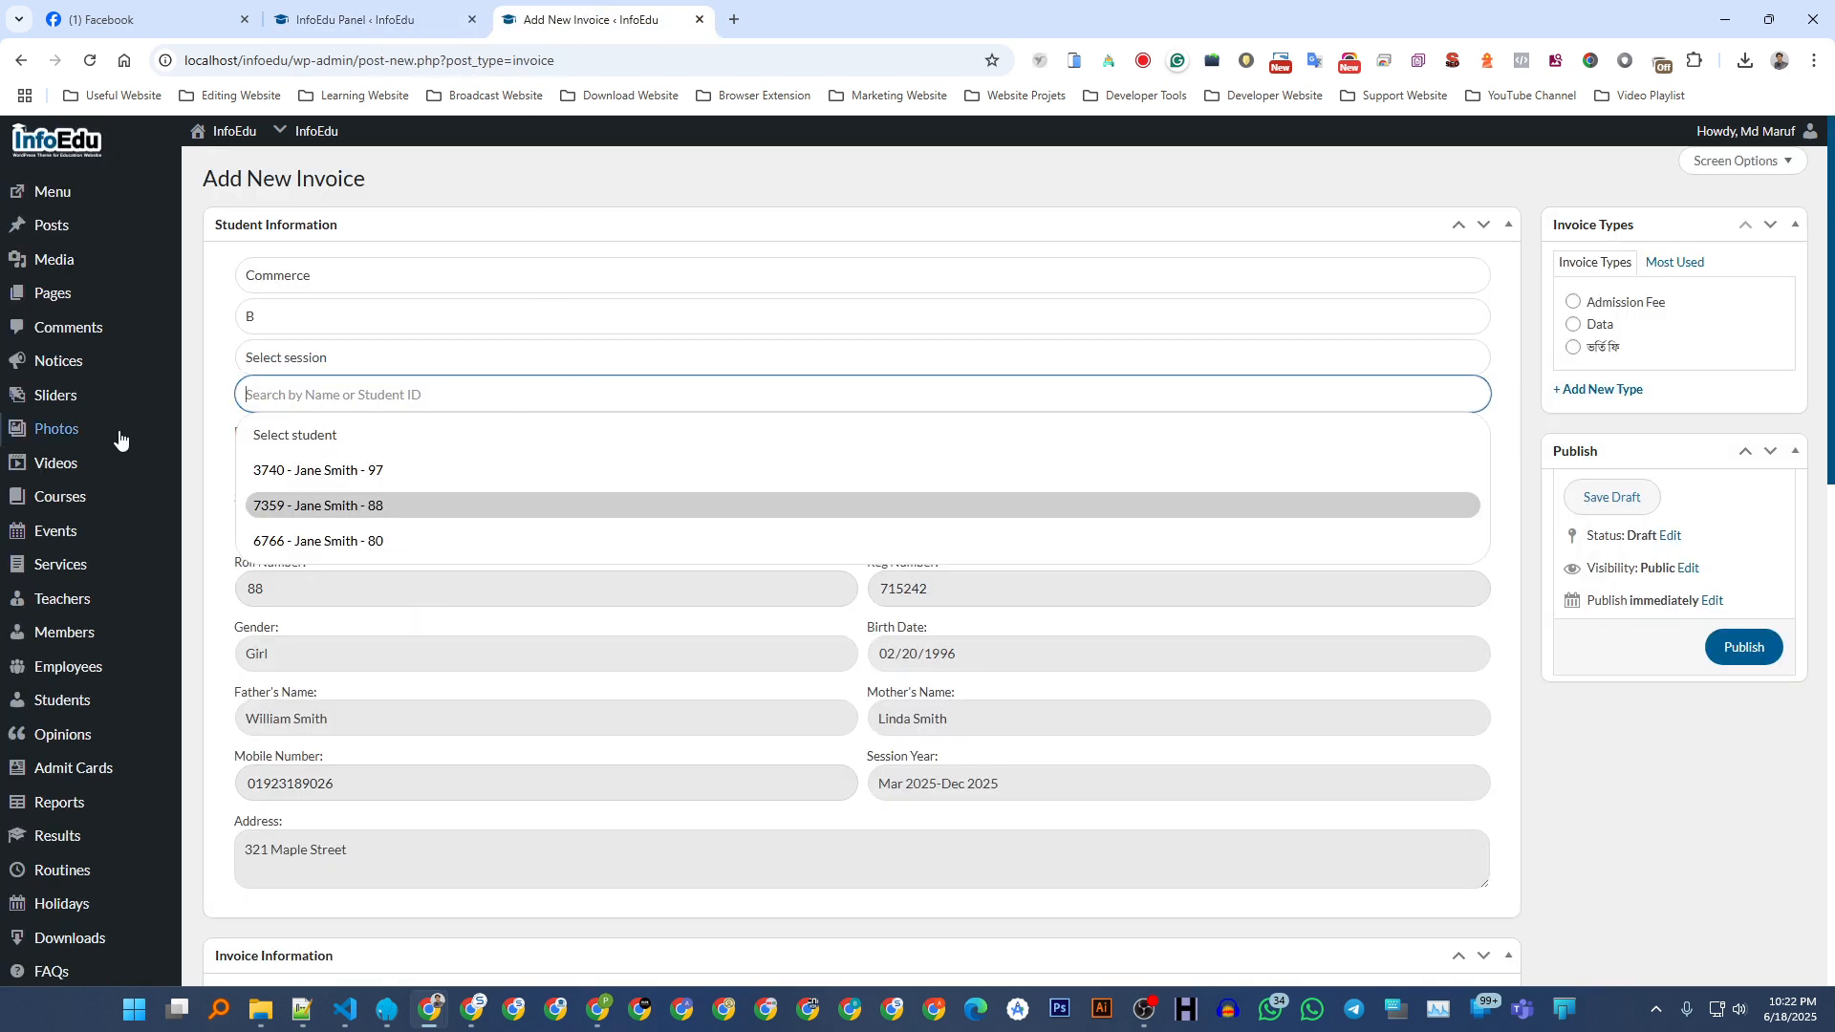
scroll(76, 690, down, 10)
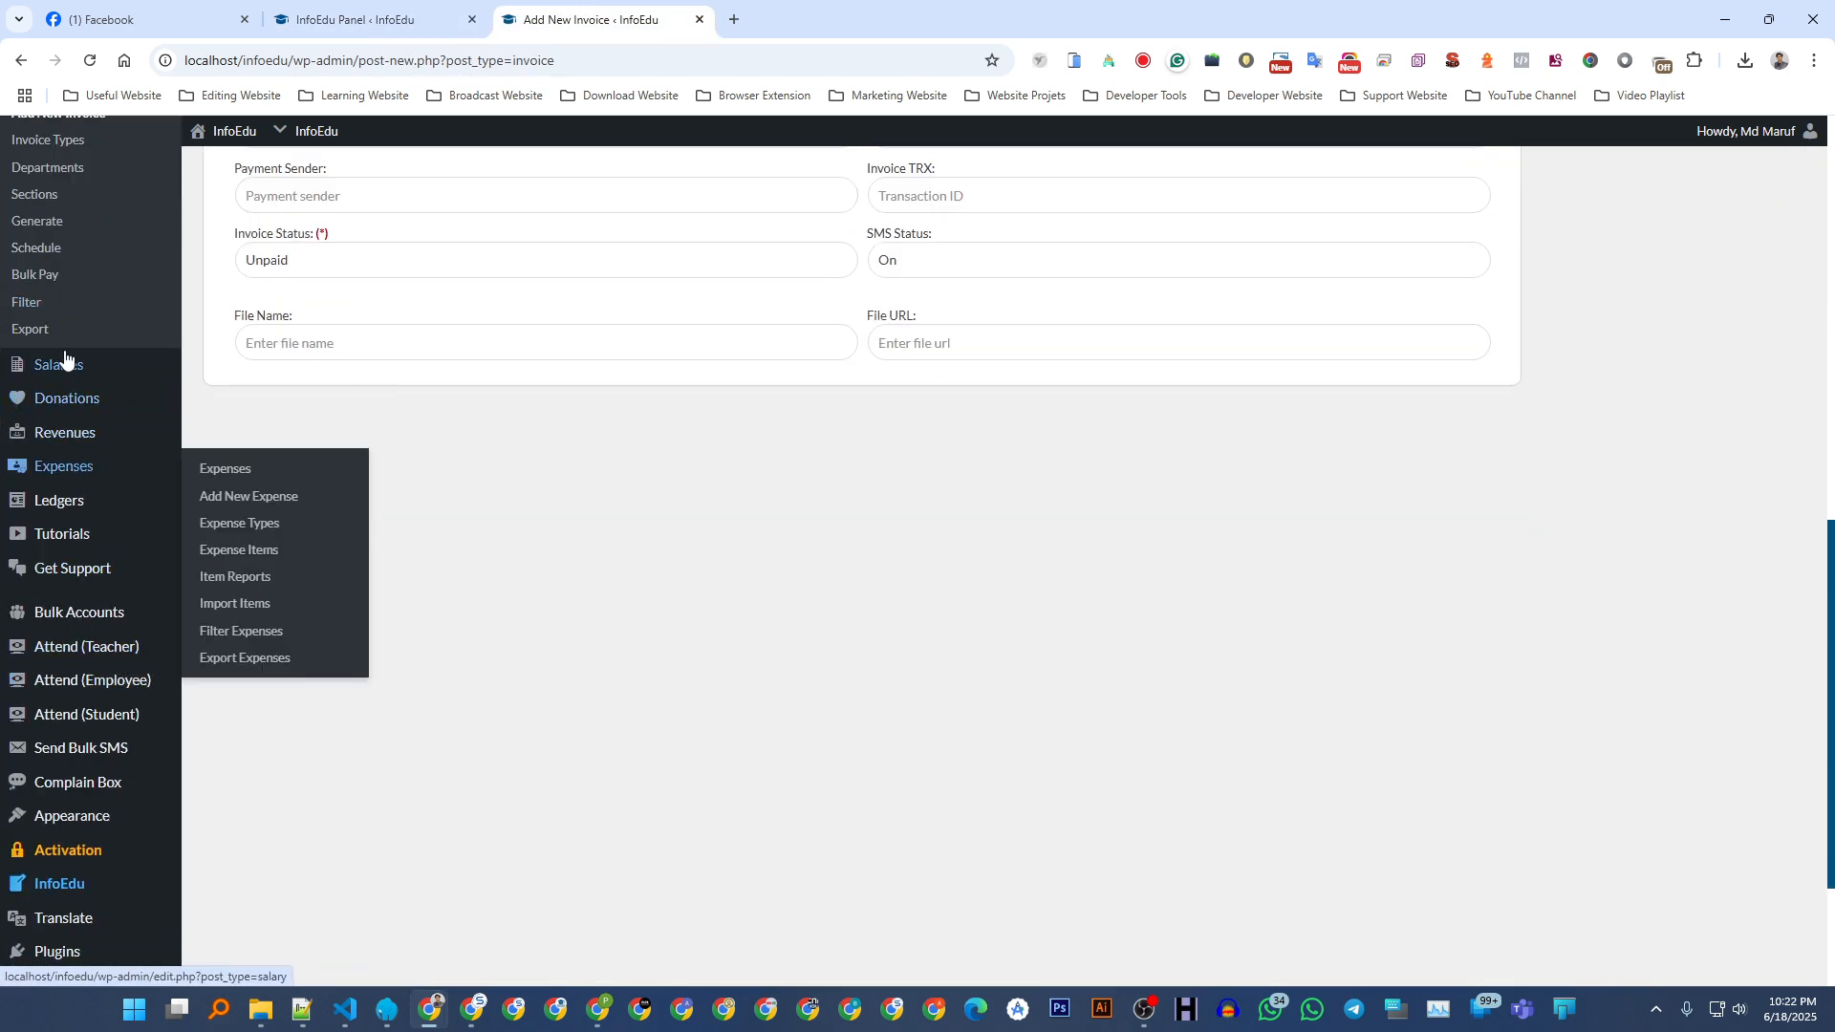
mouse_move(53, 499)
click(229, 557)
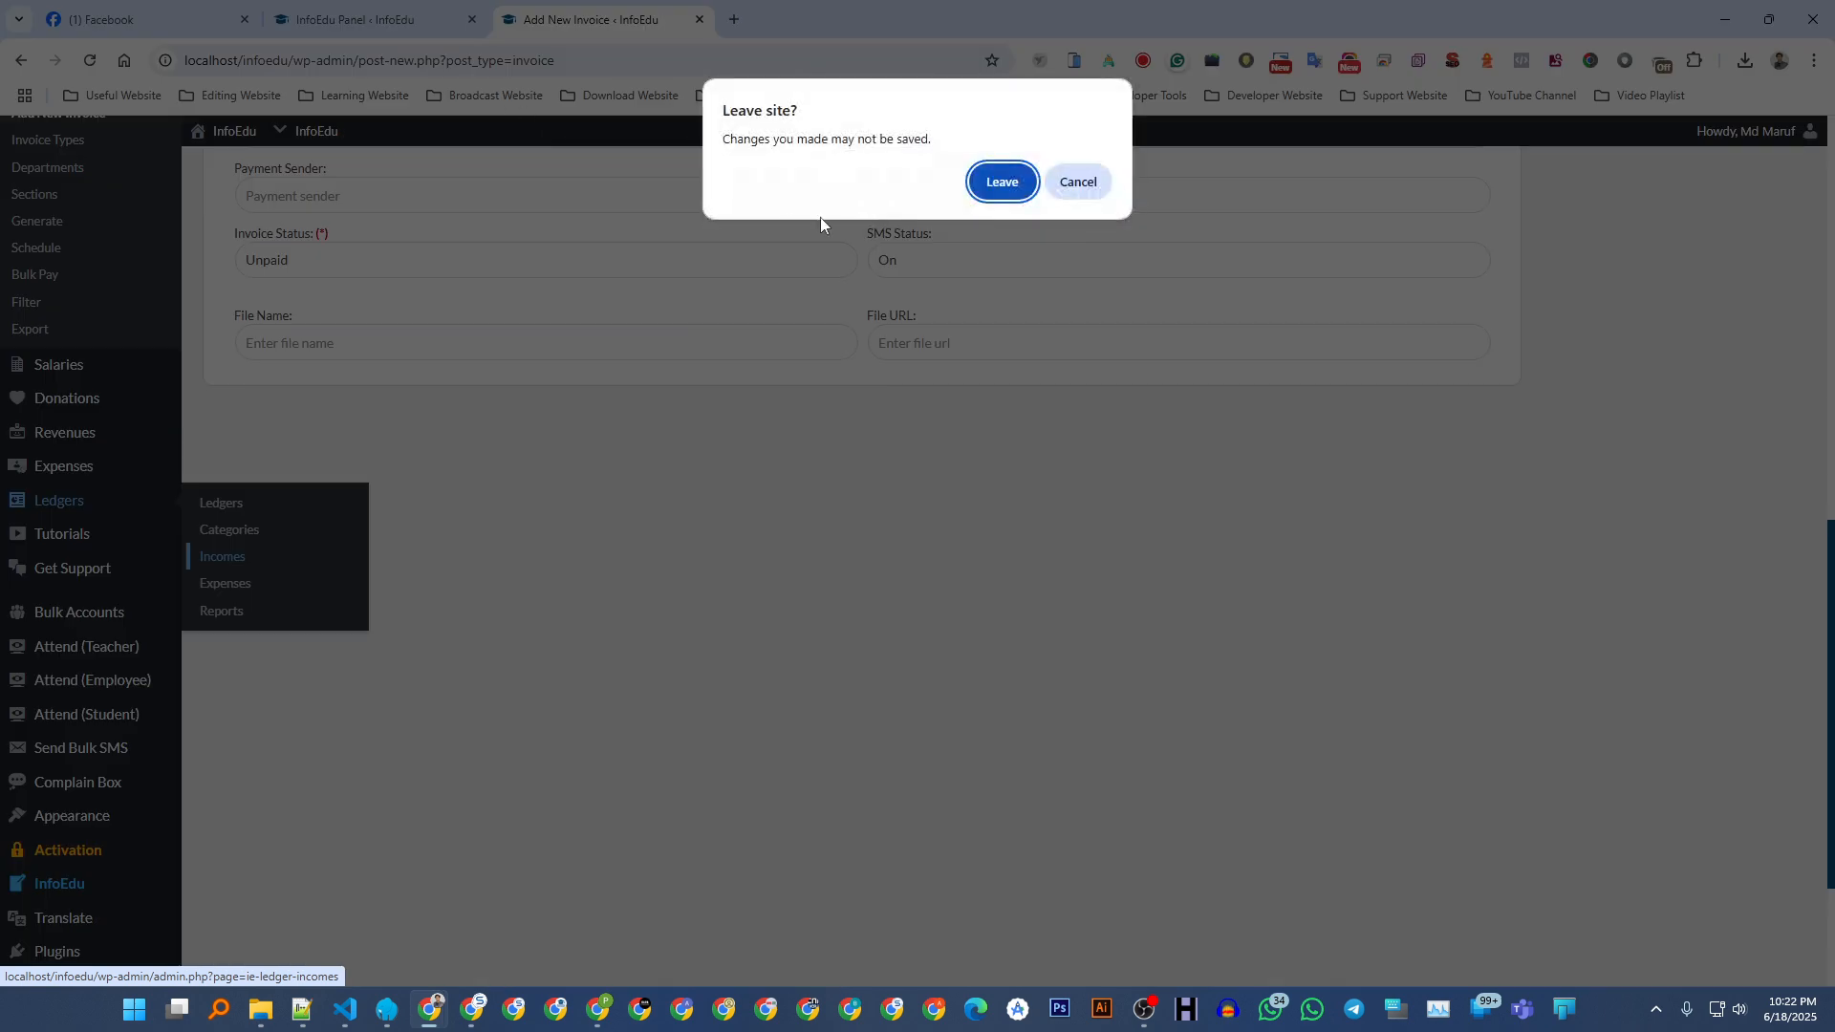
click(1002, 182)
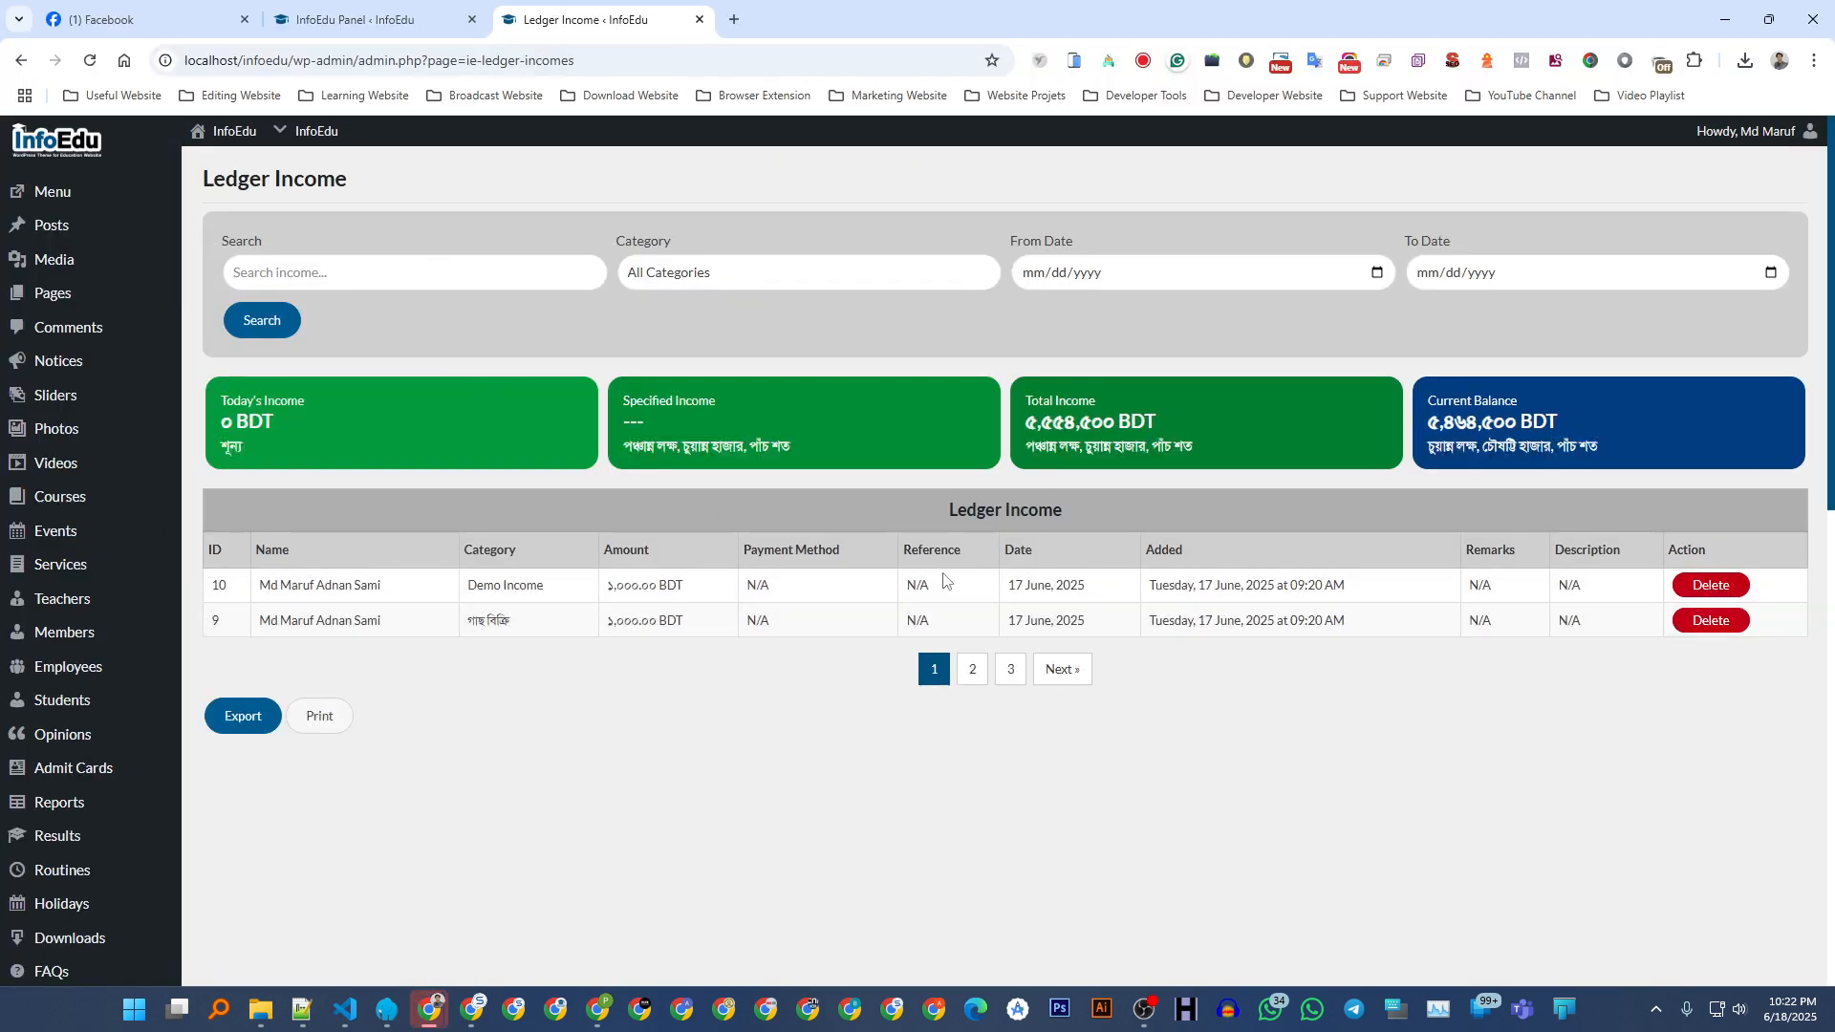
- Check the Admin - Table Style setting, and preview the Ledger Income table in the phone simulator
click(368, 17)
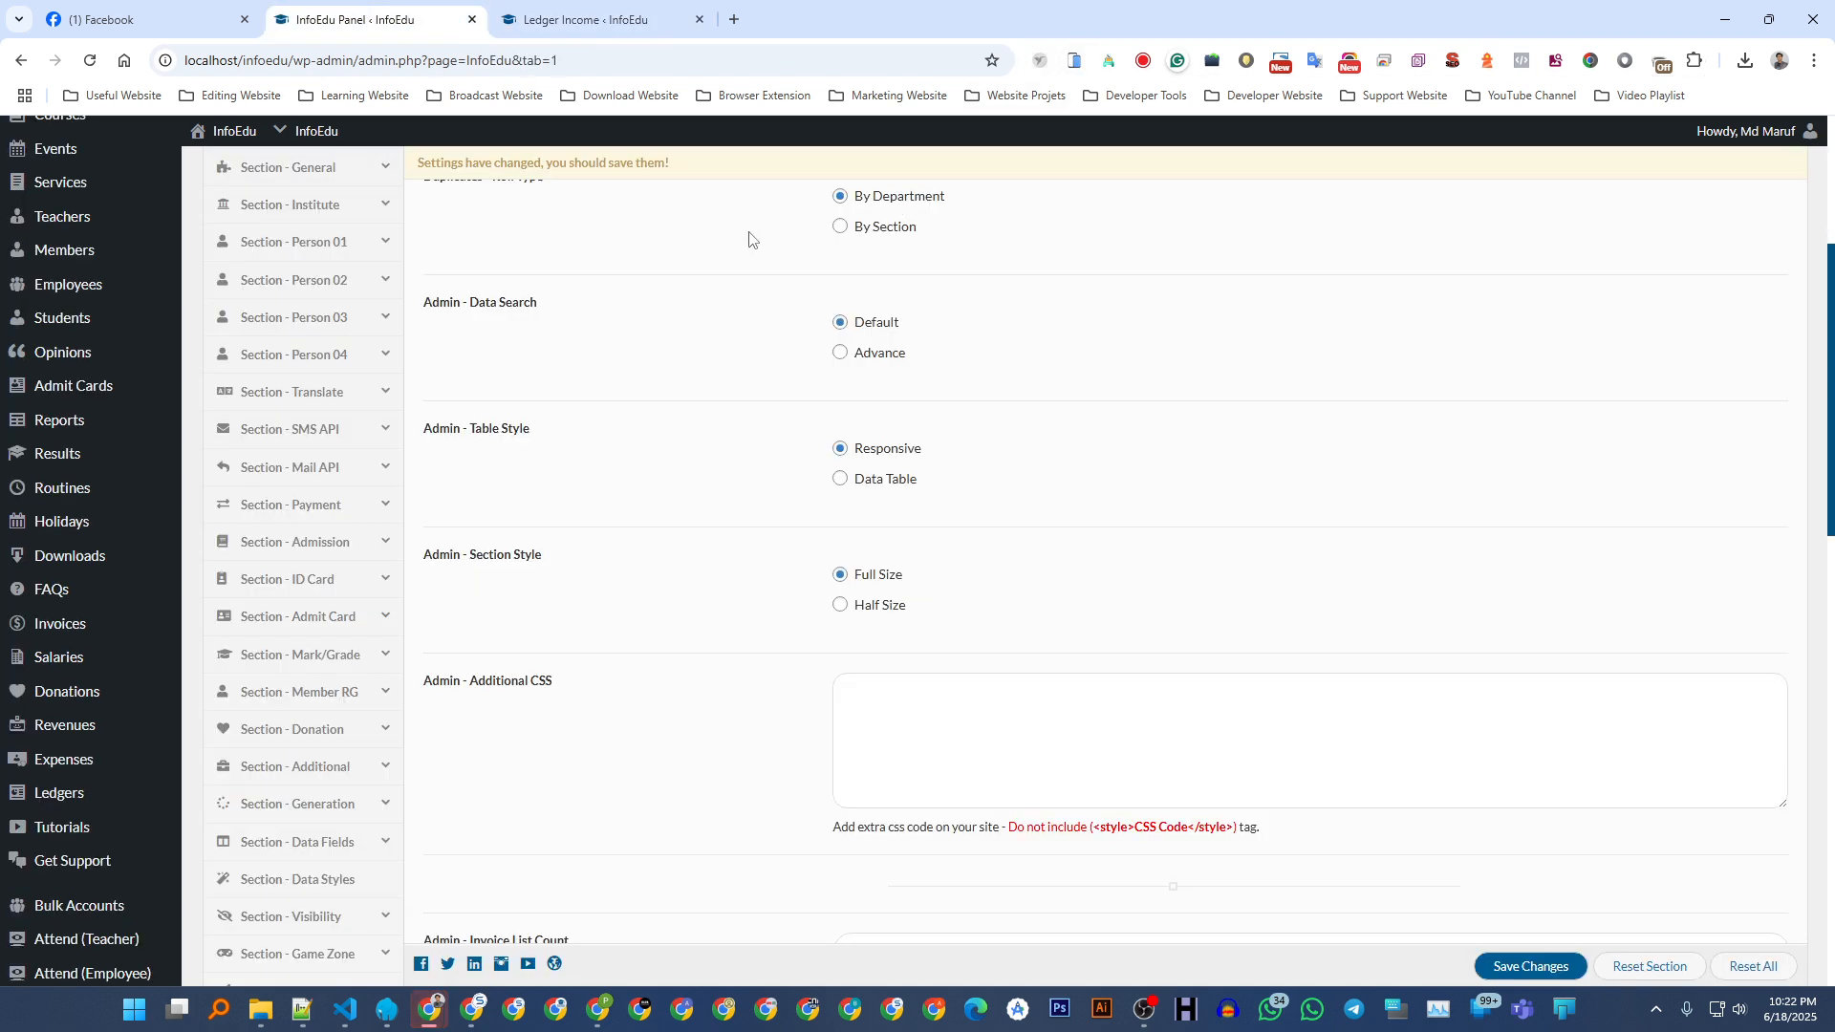
click(554, 14)
click(1074, 60)
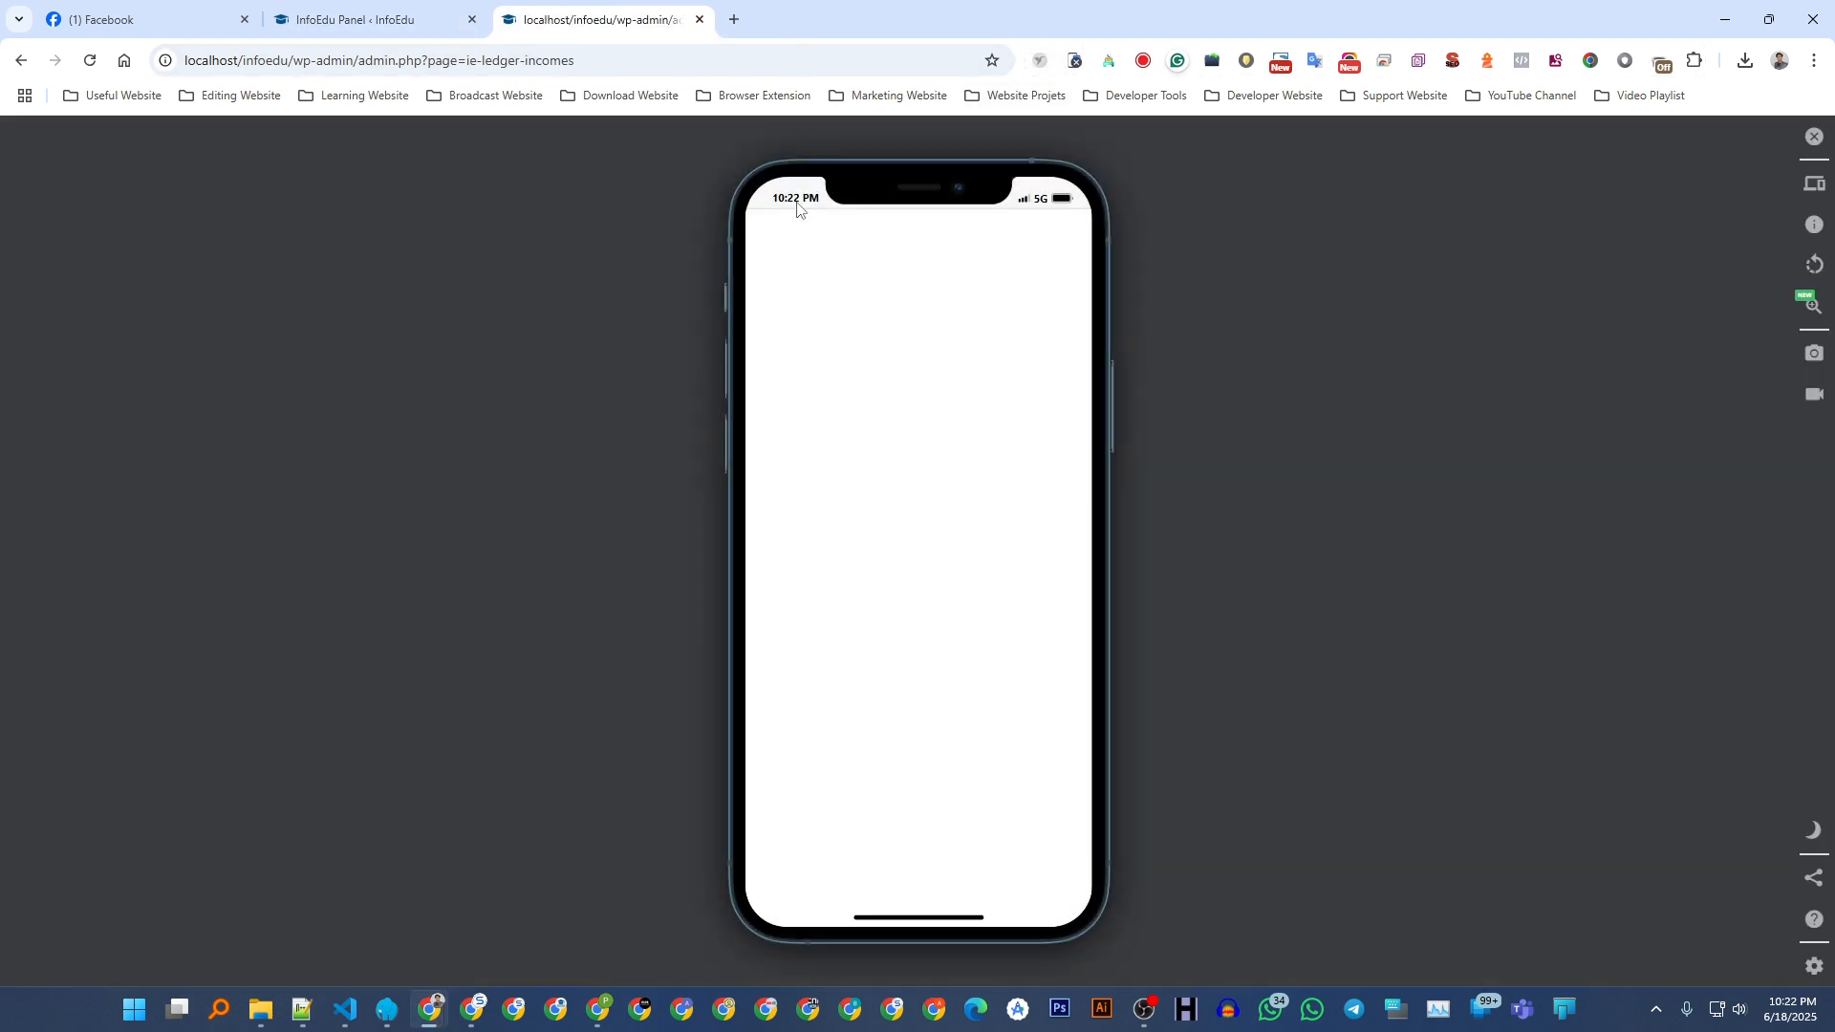
scroll(847, 372, down, 5)
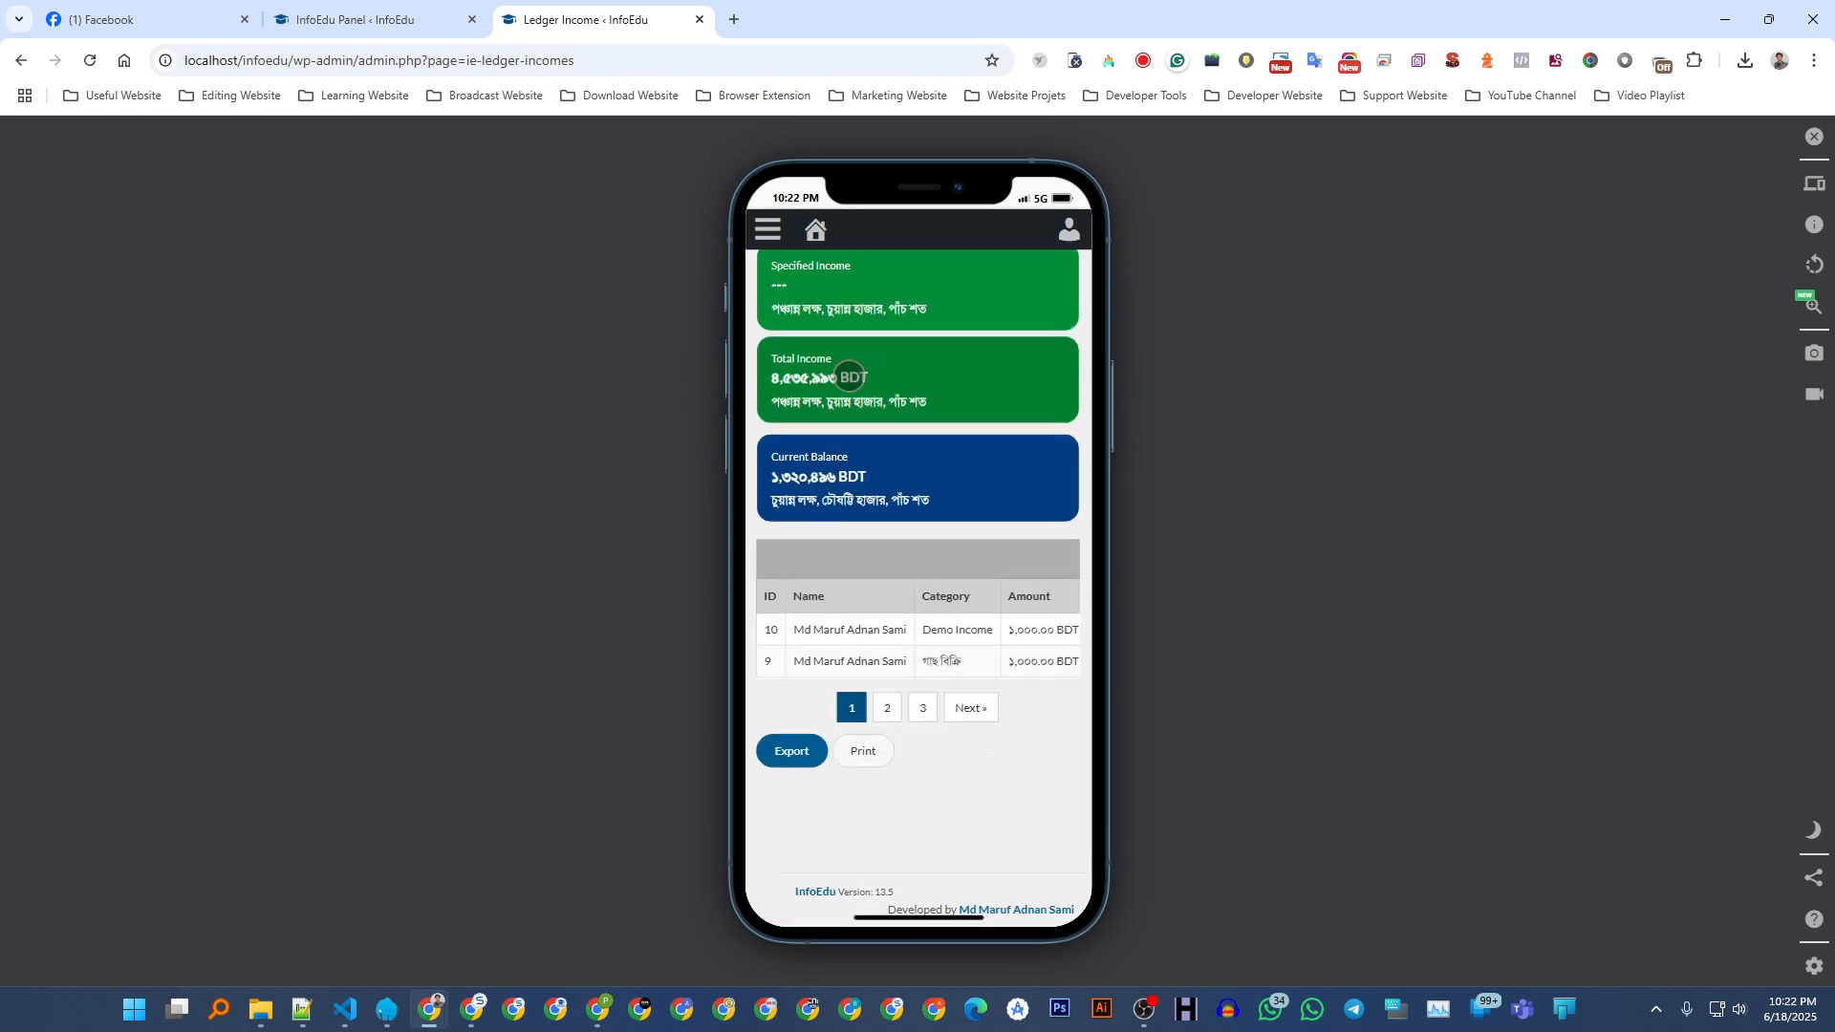
- Examine all columns of the ledger income table in the mobile preview, from ID through Action and back
drag(863, 595, 1154, 618)
click(905, 596)
drag(891, 597, 617, 617)
click(843, 602)
drag(815, 630, 1180, 639)
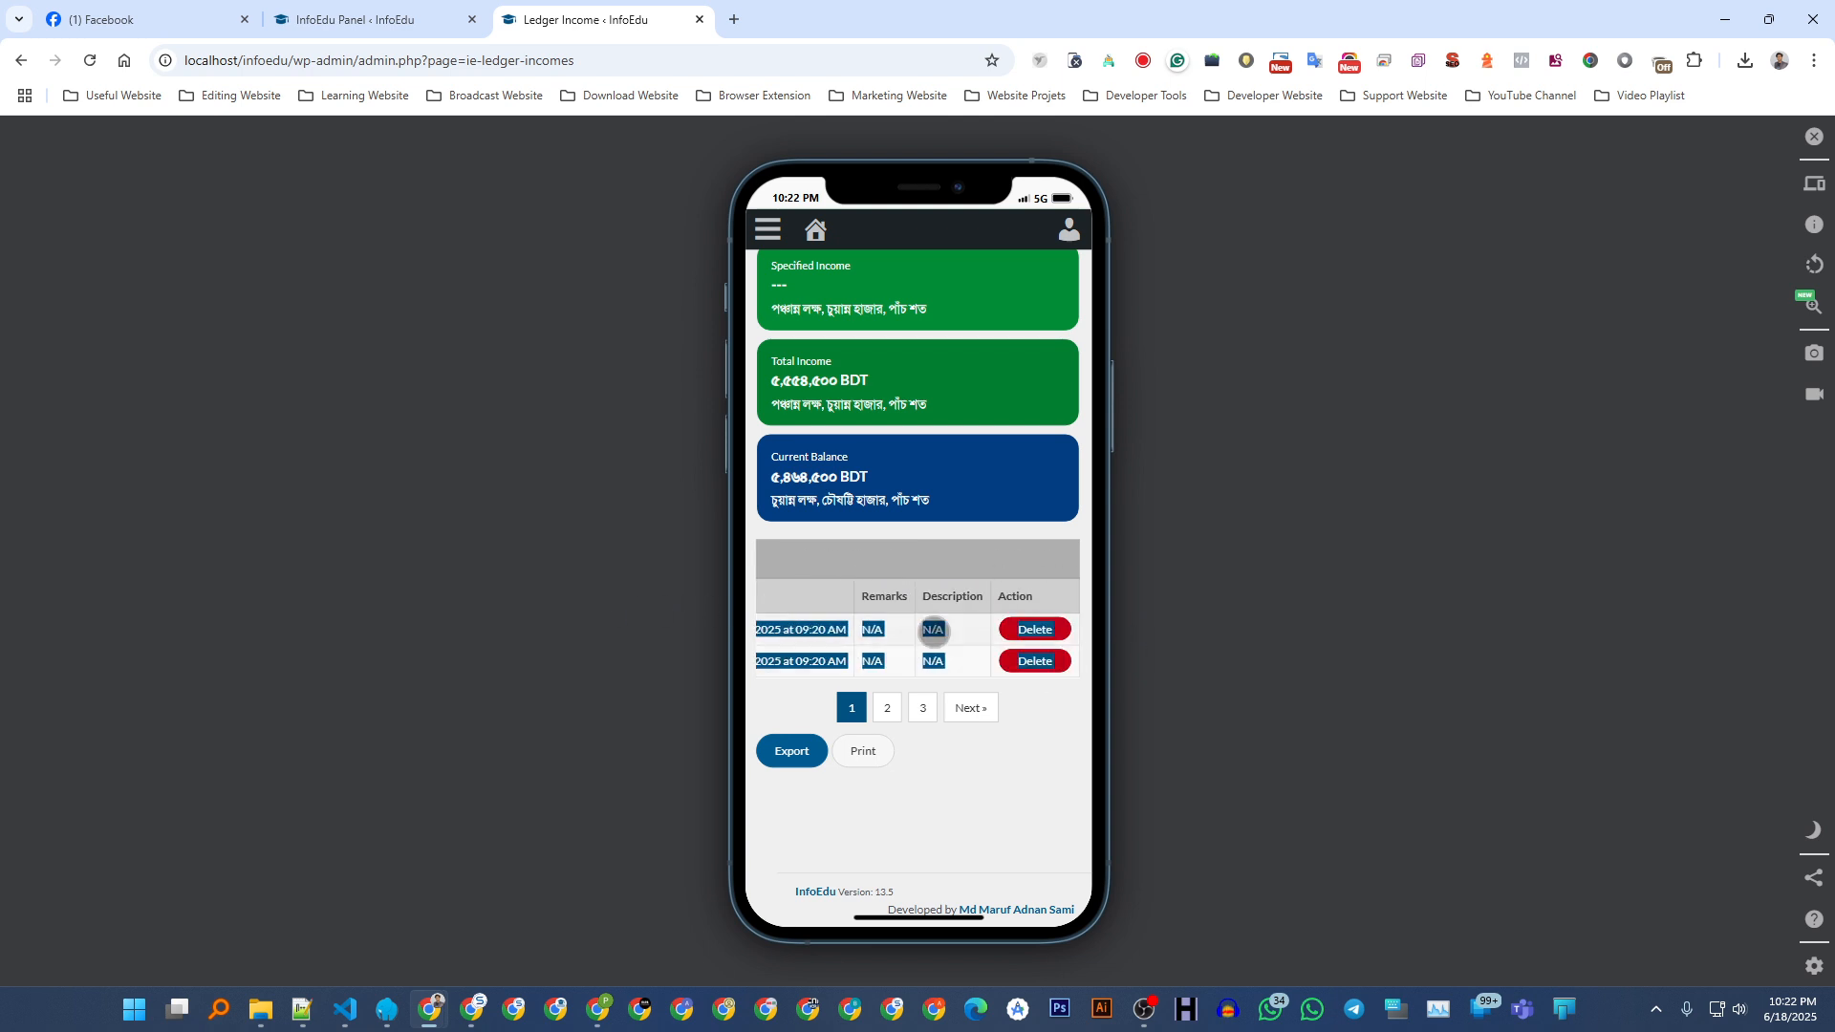
click(897, 631)
drag(893, 632, 532, 668)
click(806, 606)
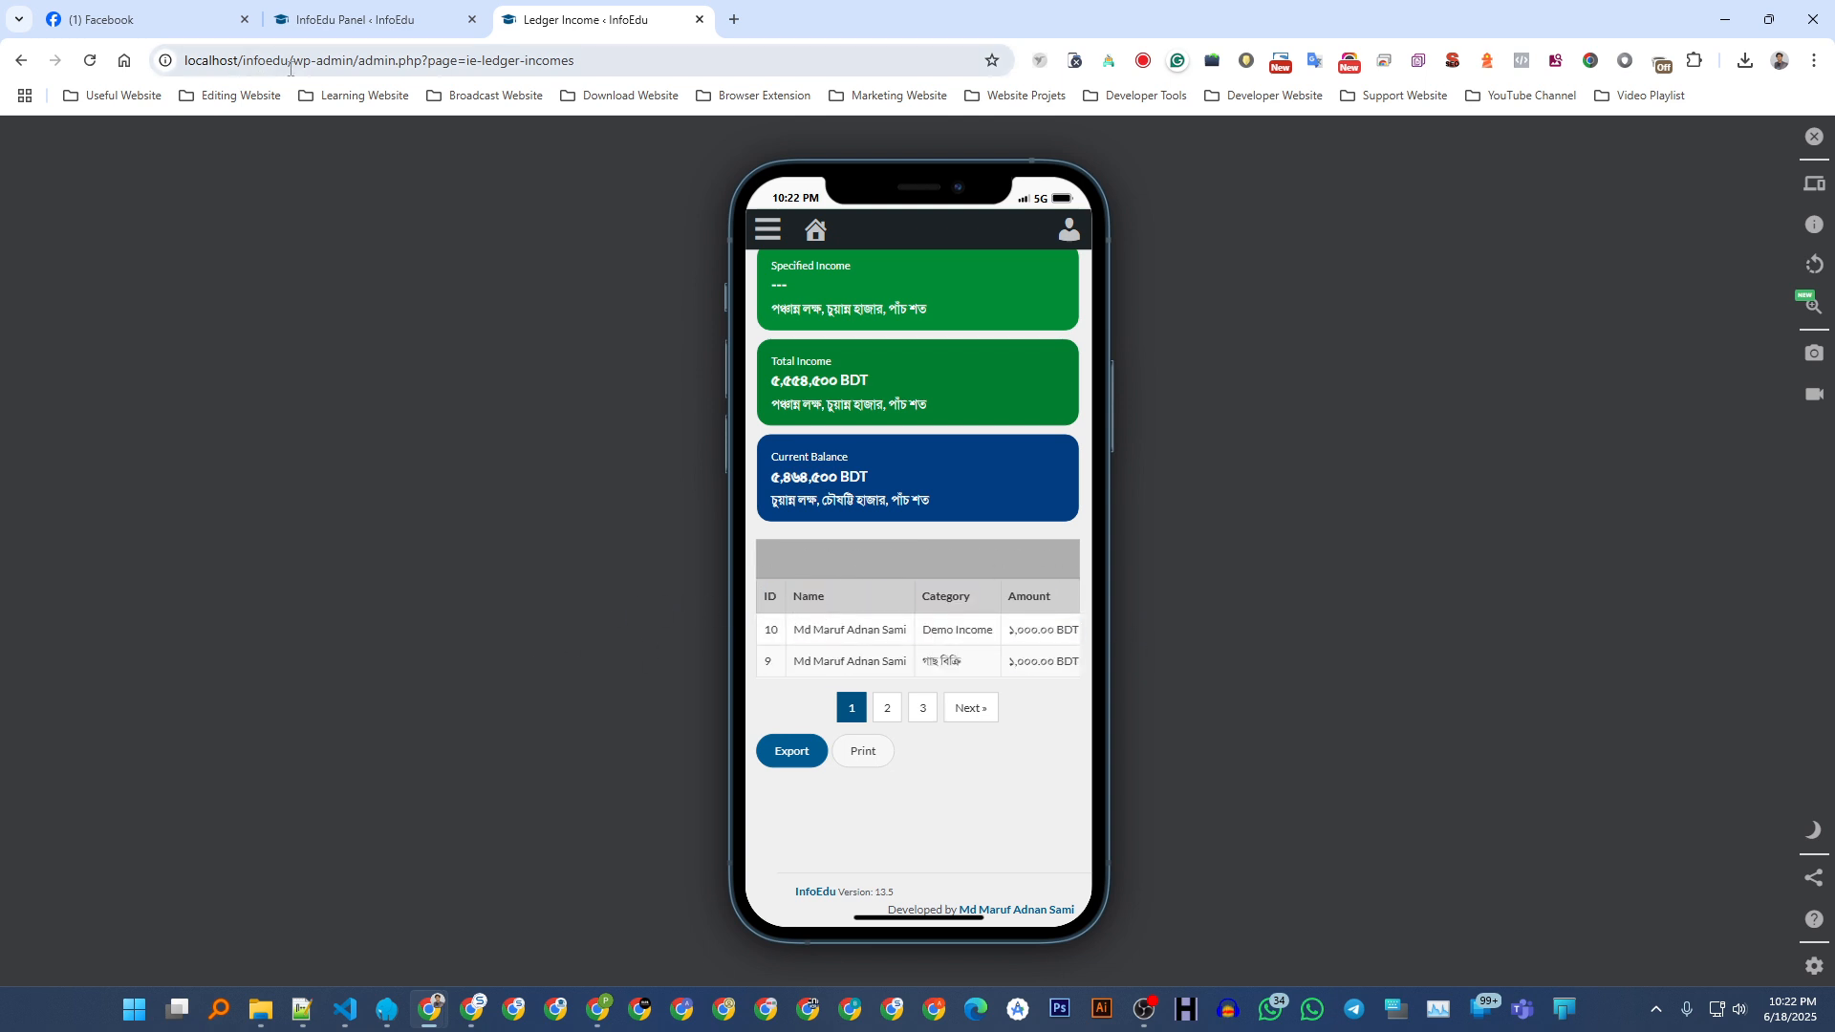
- Set the Admin - Table Style option to Data Table in the InfoEdu Panel and save the settings
click(402, 8)
click(860, 479)
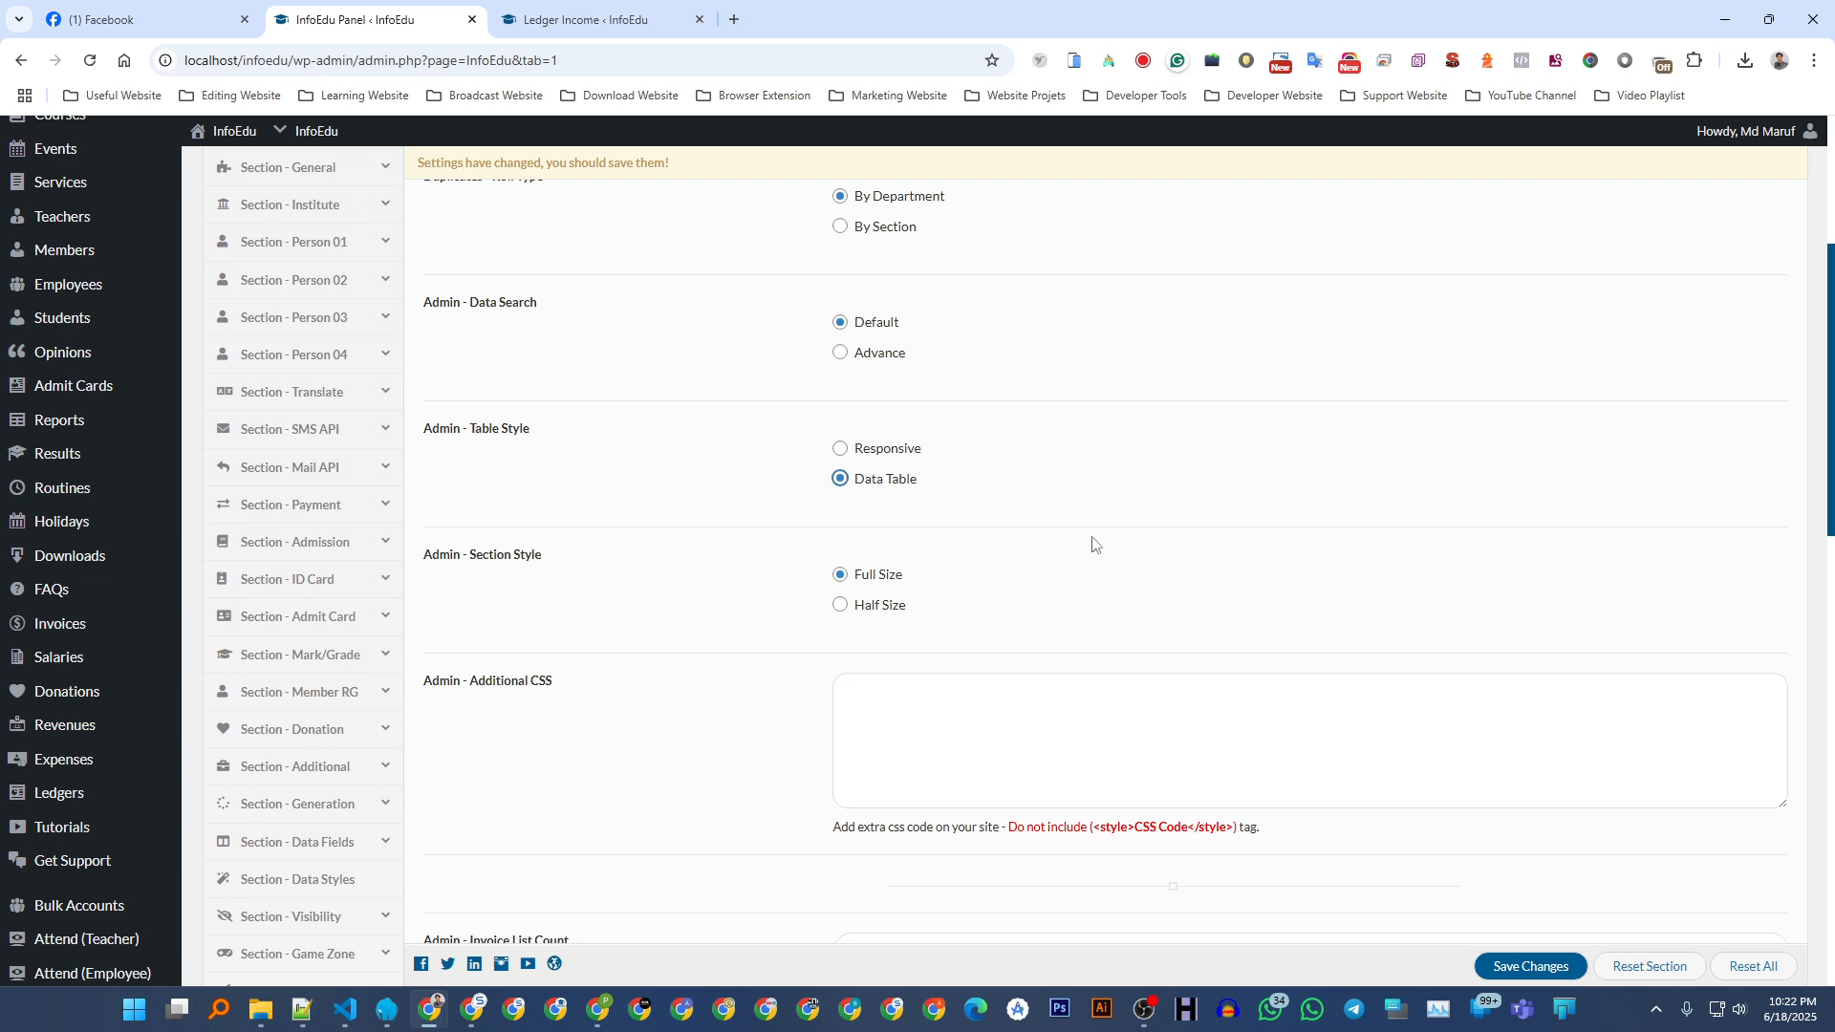
click(1520, 967)
- Check how the ledger income entries are laid out in the mobile preview, comparing against the Admin - Table Style setting
click(541, 23)
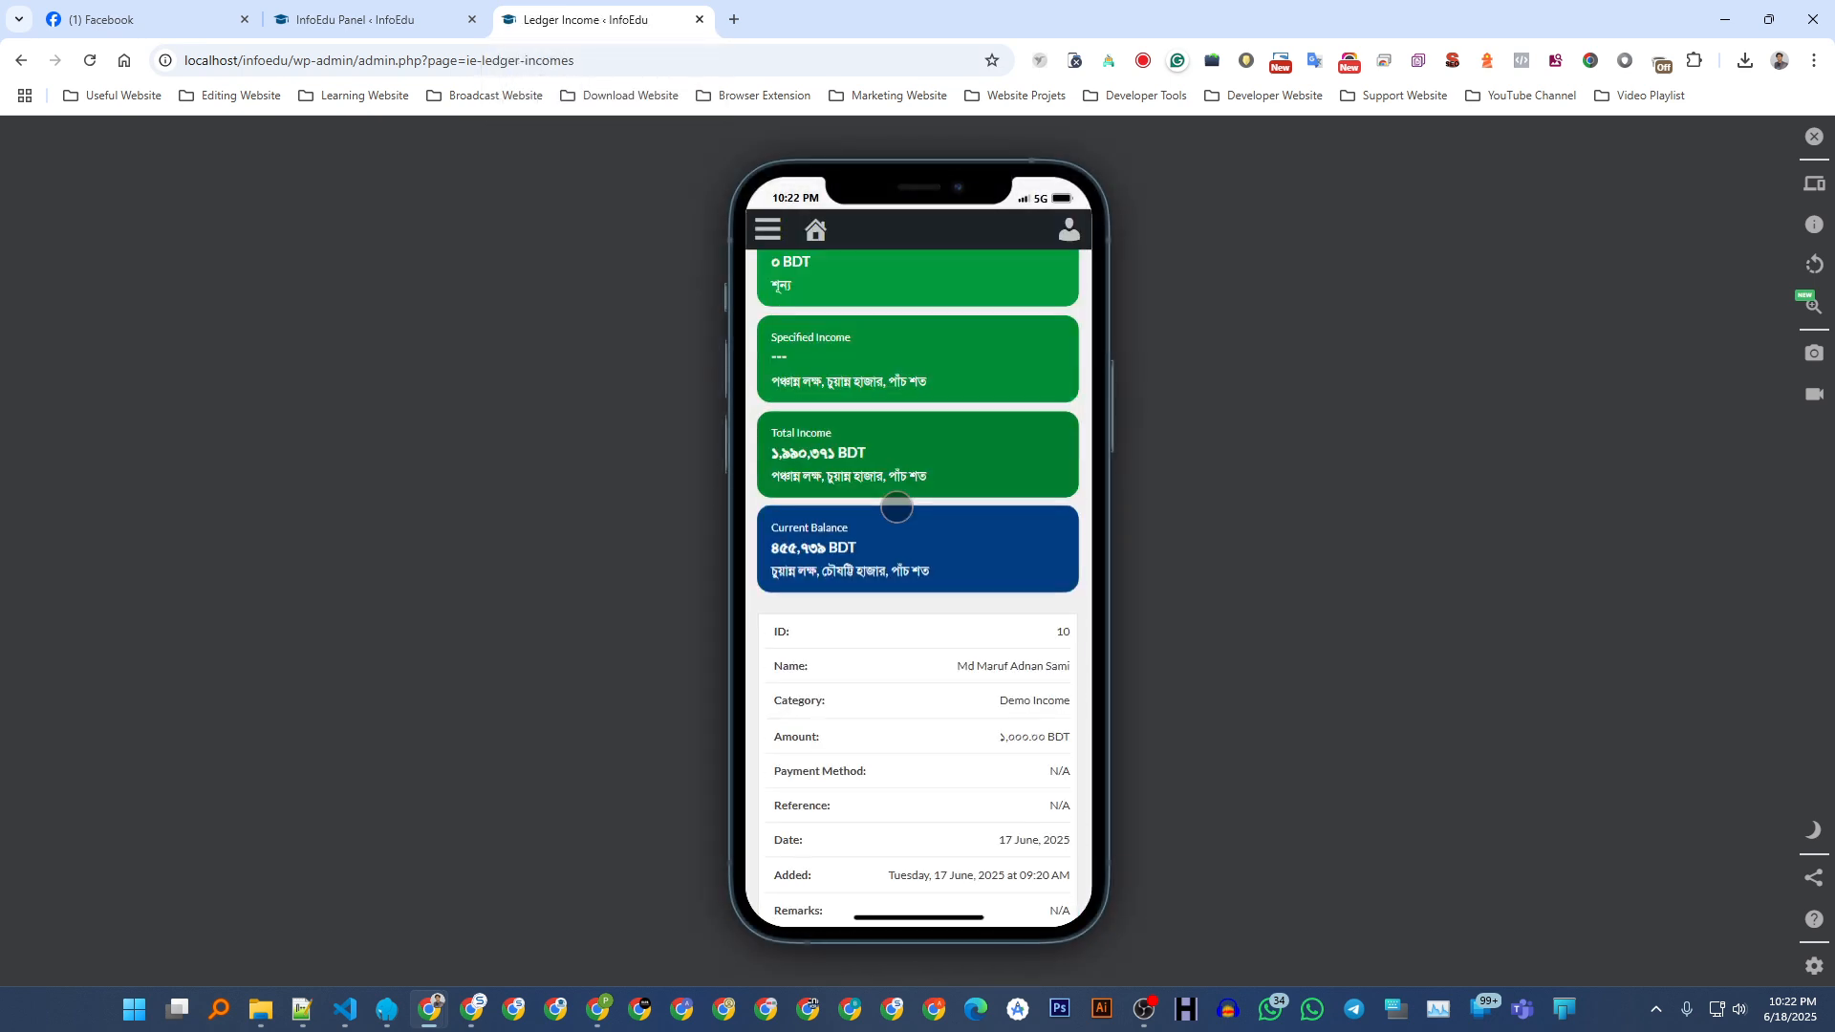
scroll(897, 508, down, 3)
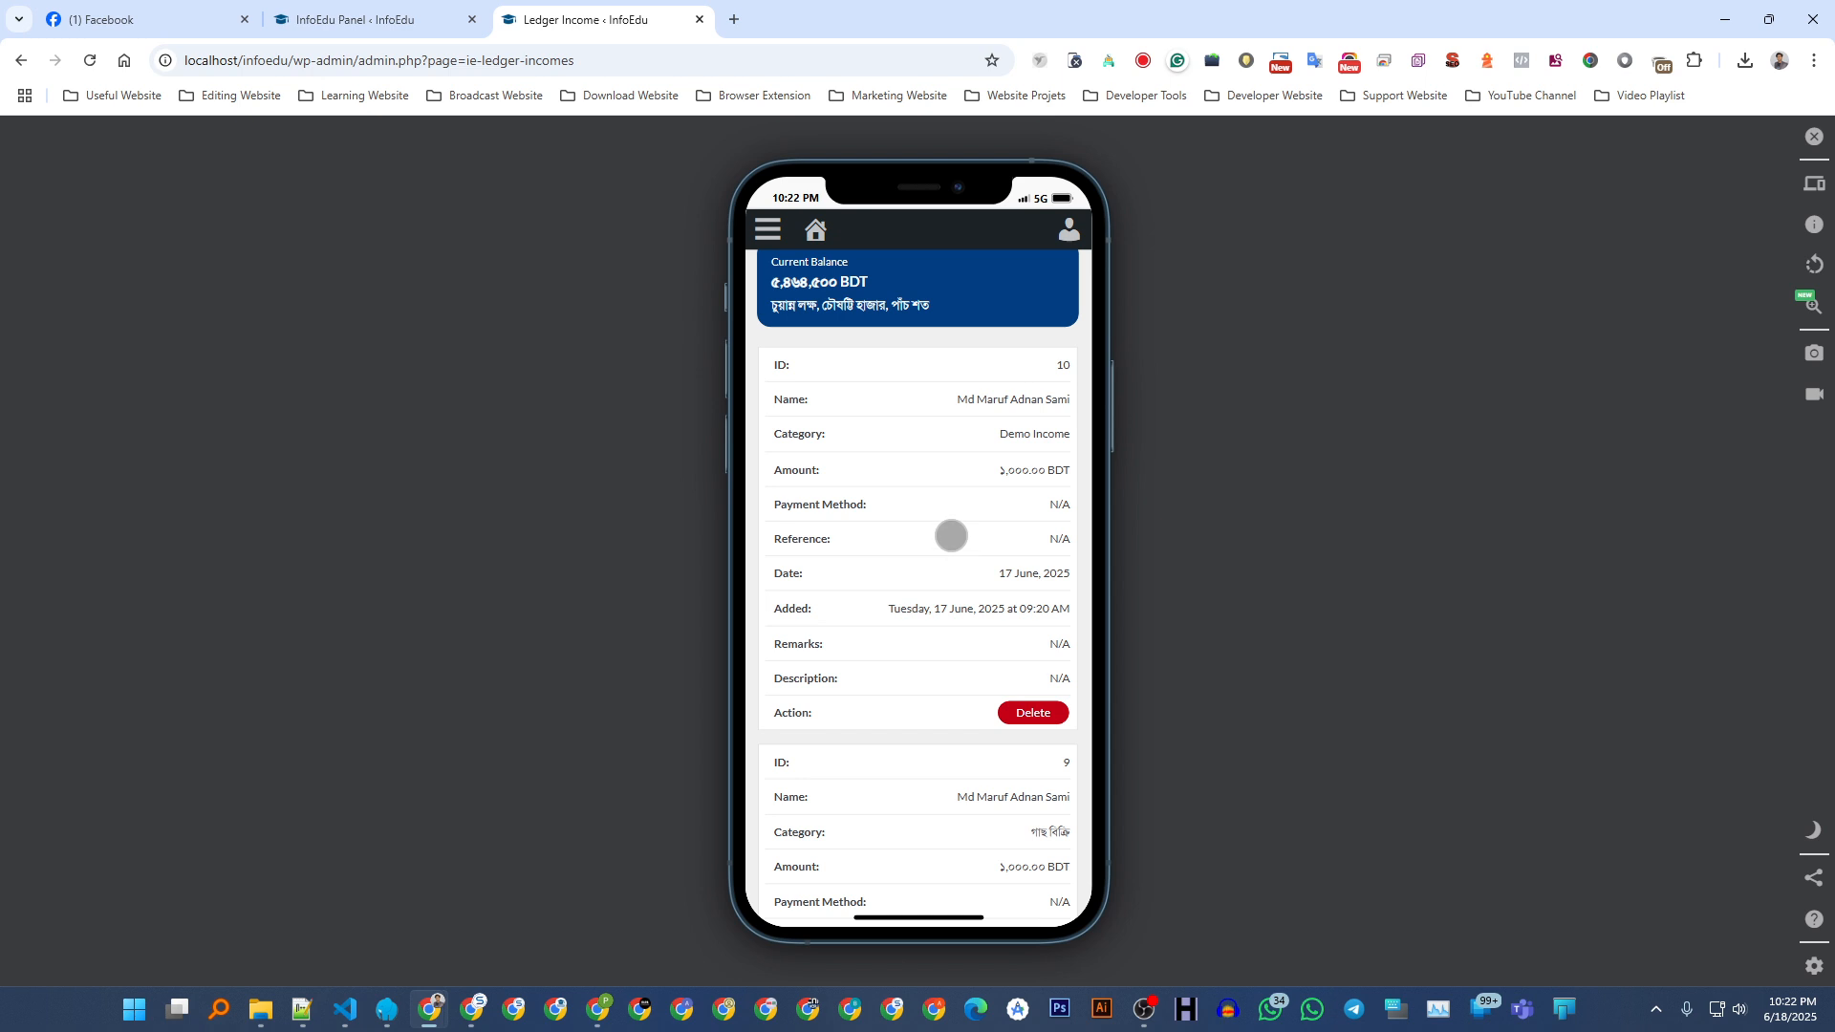
click(411, 19)
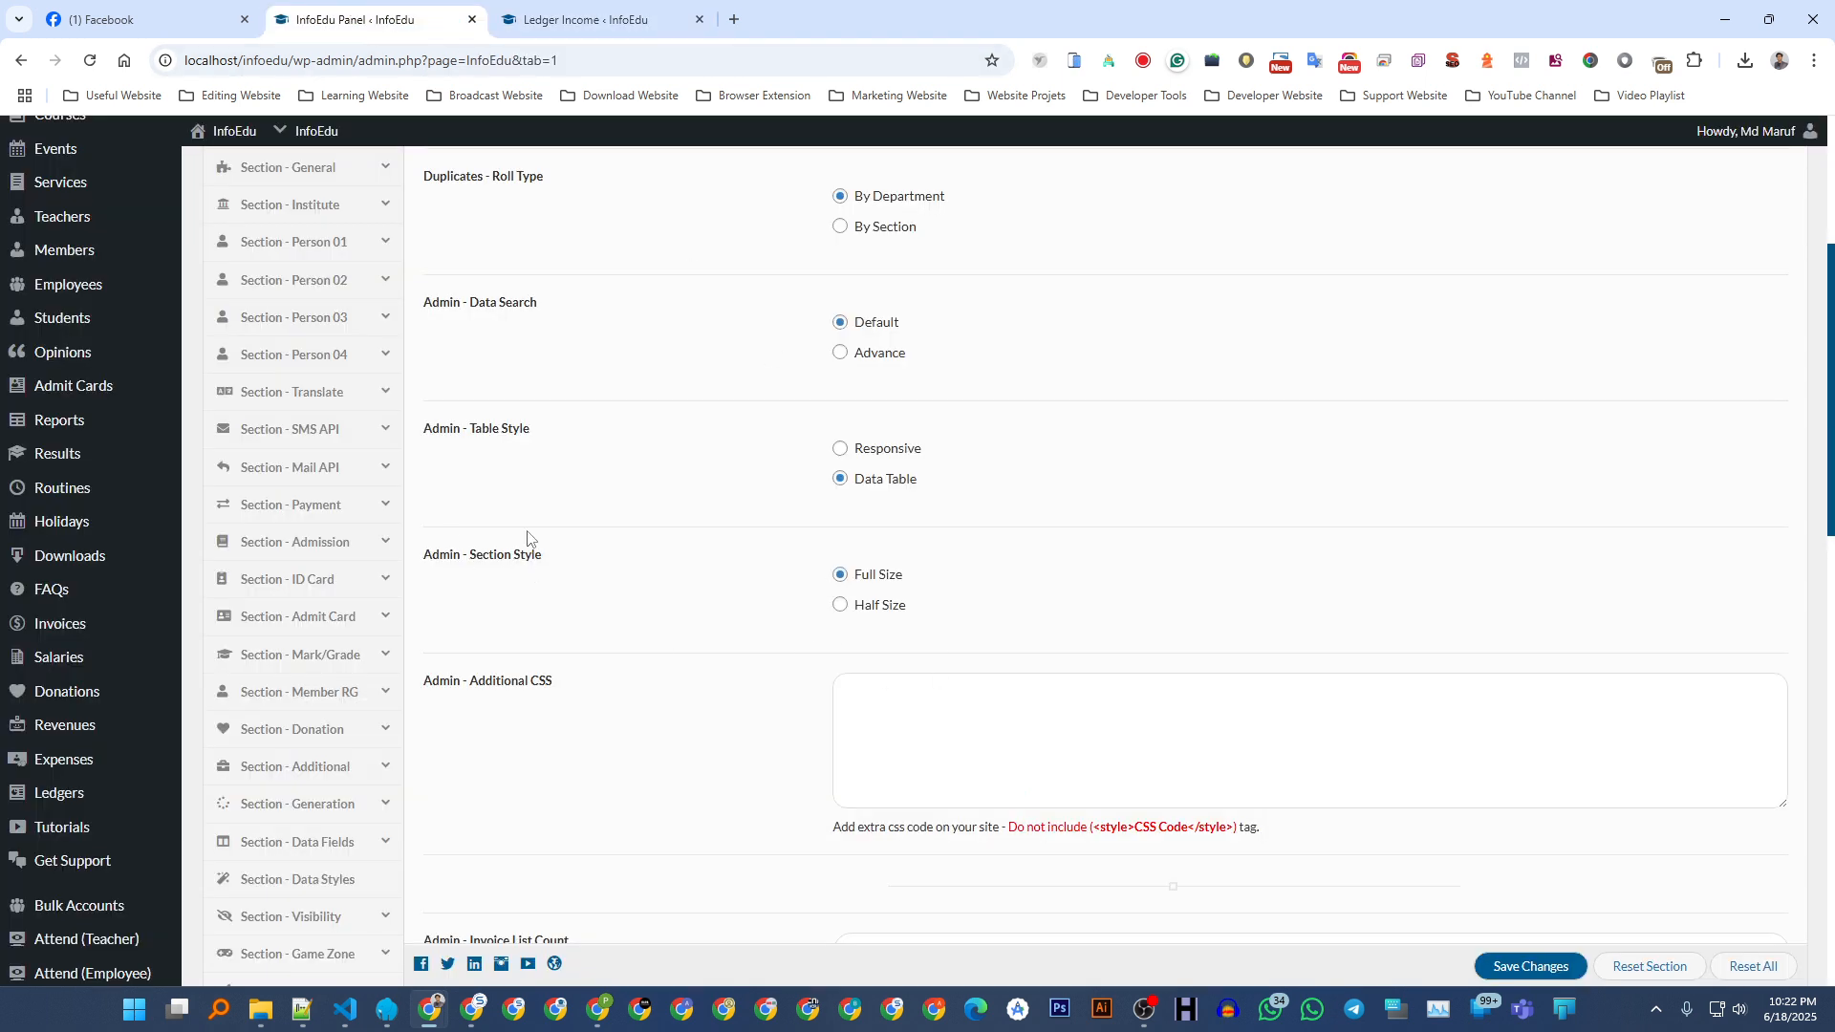
click(588, 19)
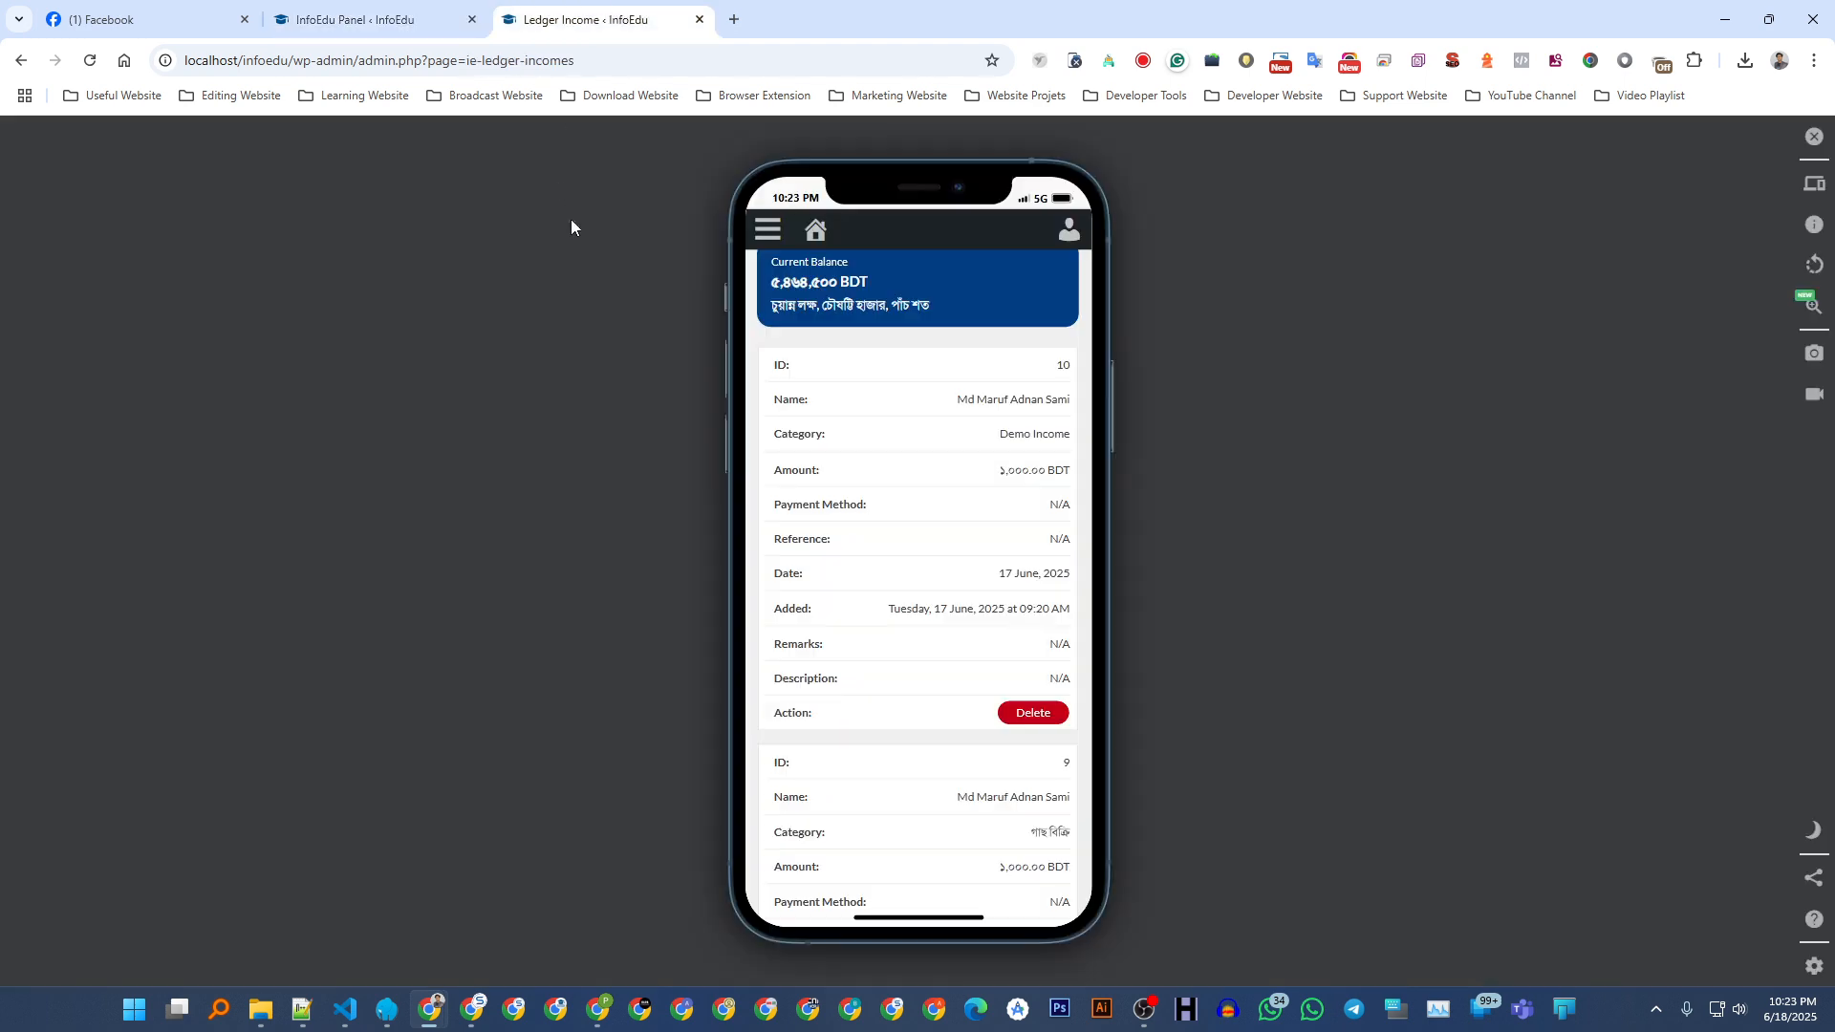
- Close the mobile preview and open the Import Students page
click(1814, 139)
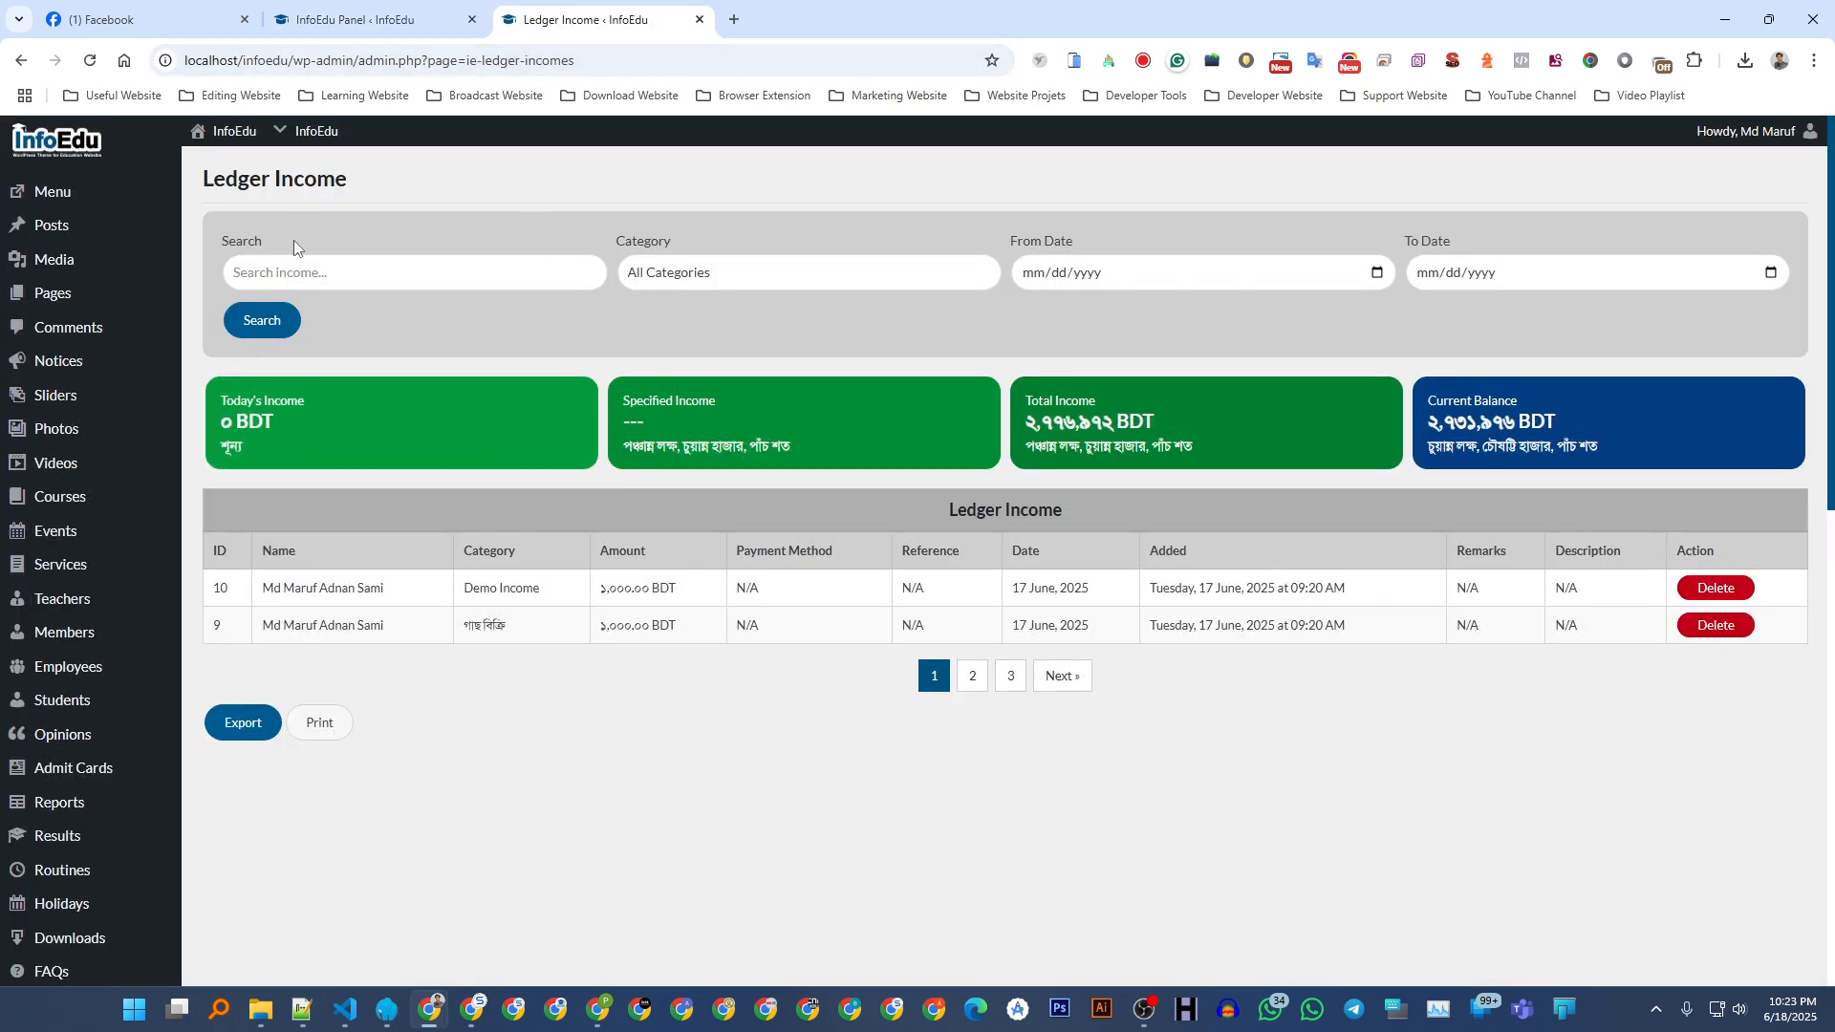
scroll(192, 522, down, 2)
scroll(111, 520, down, 4)
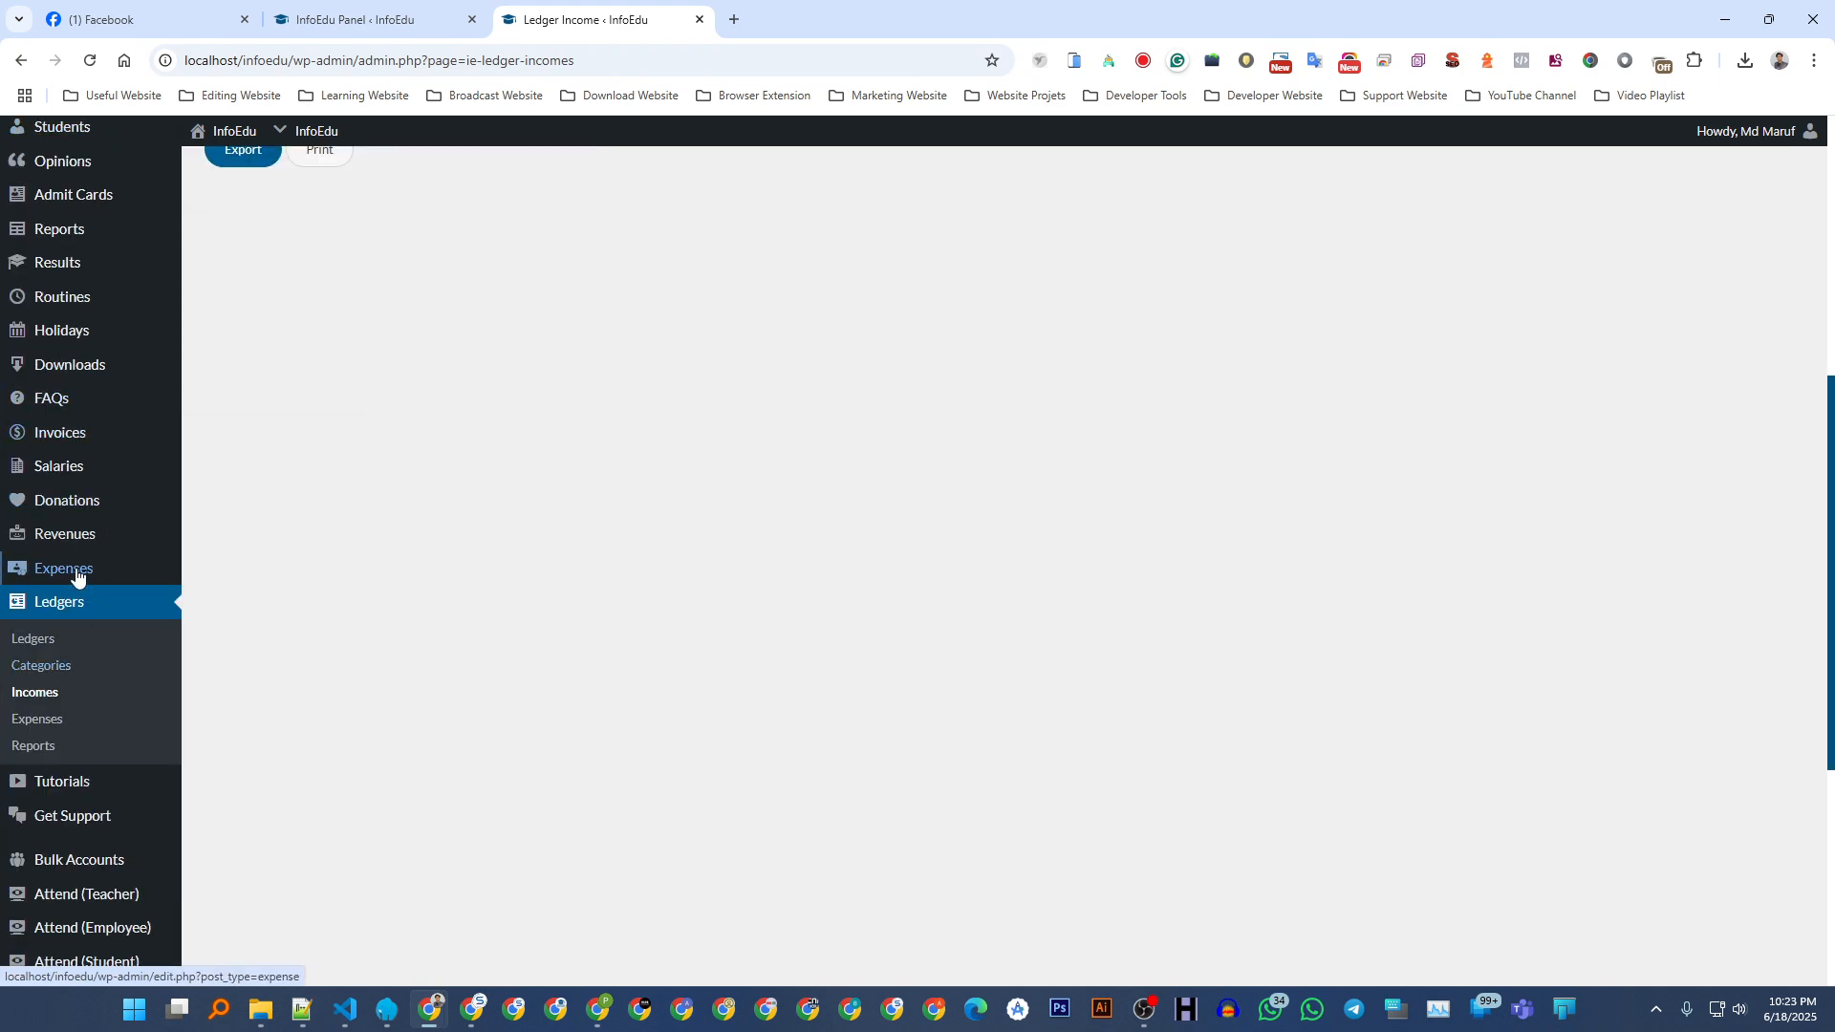
mouse_move(76, 571)
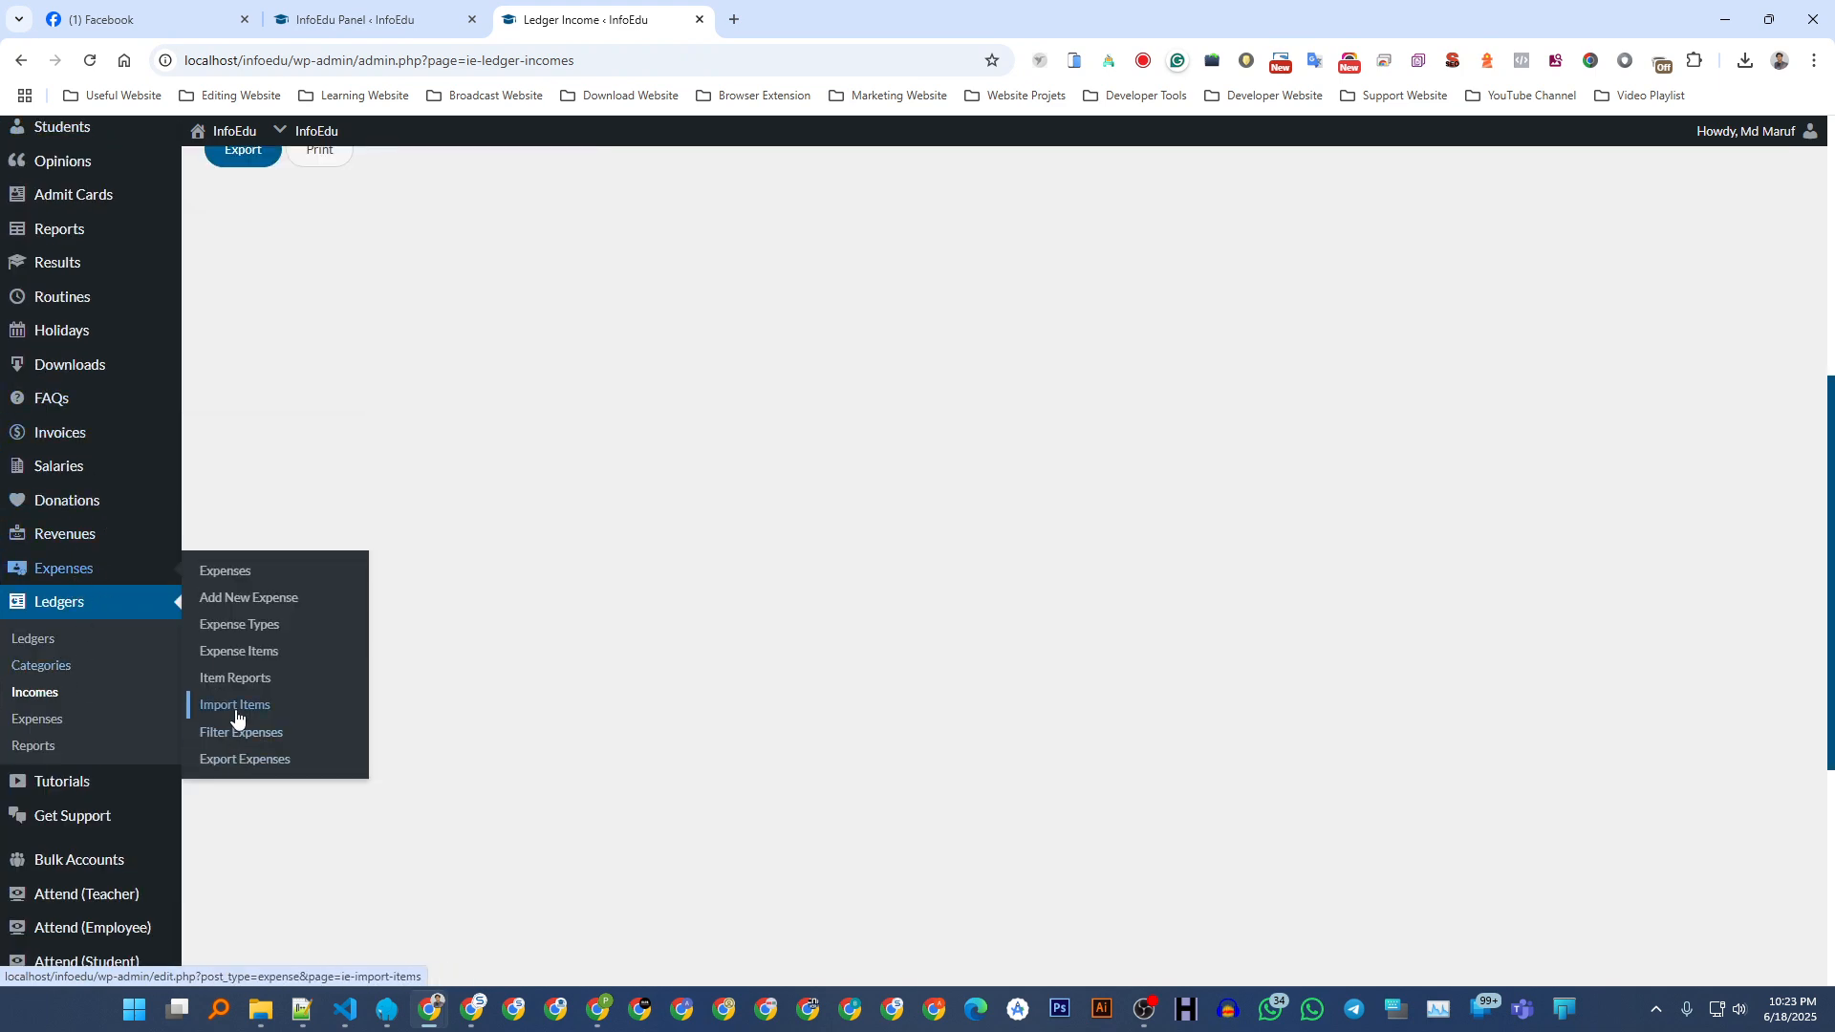
scroll(72, 397, up, 5)
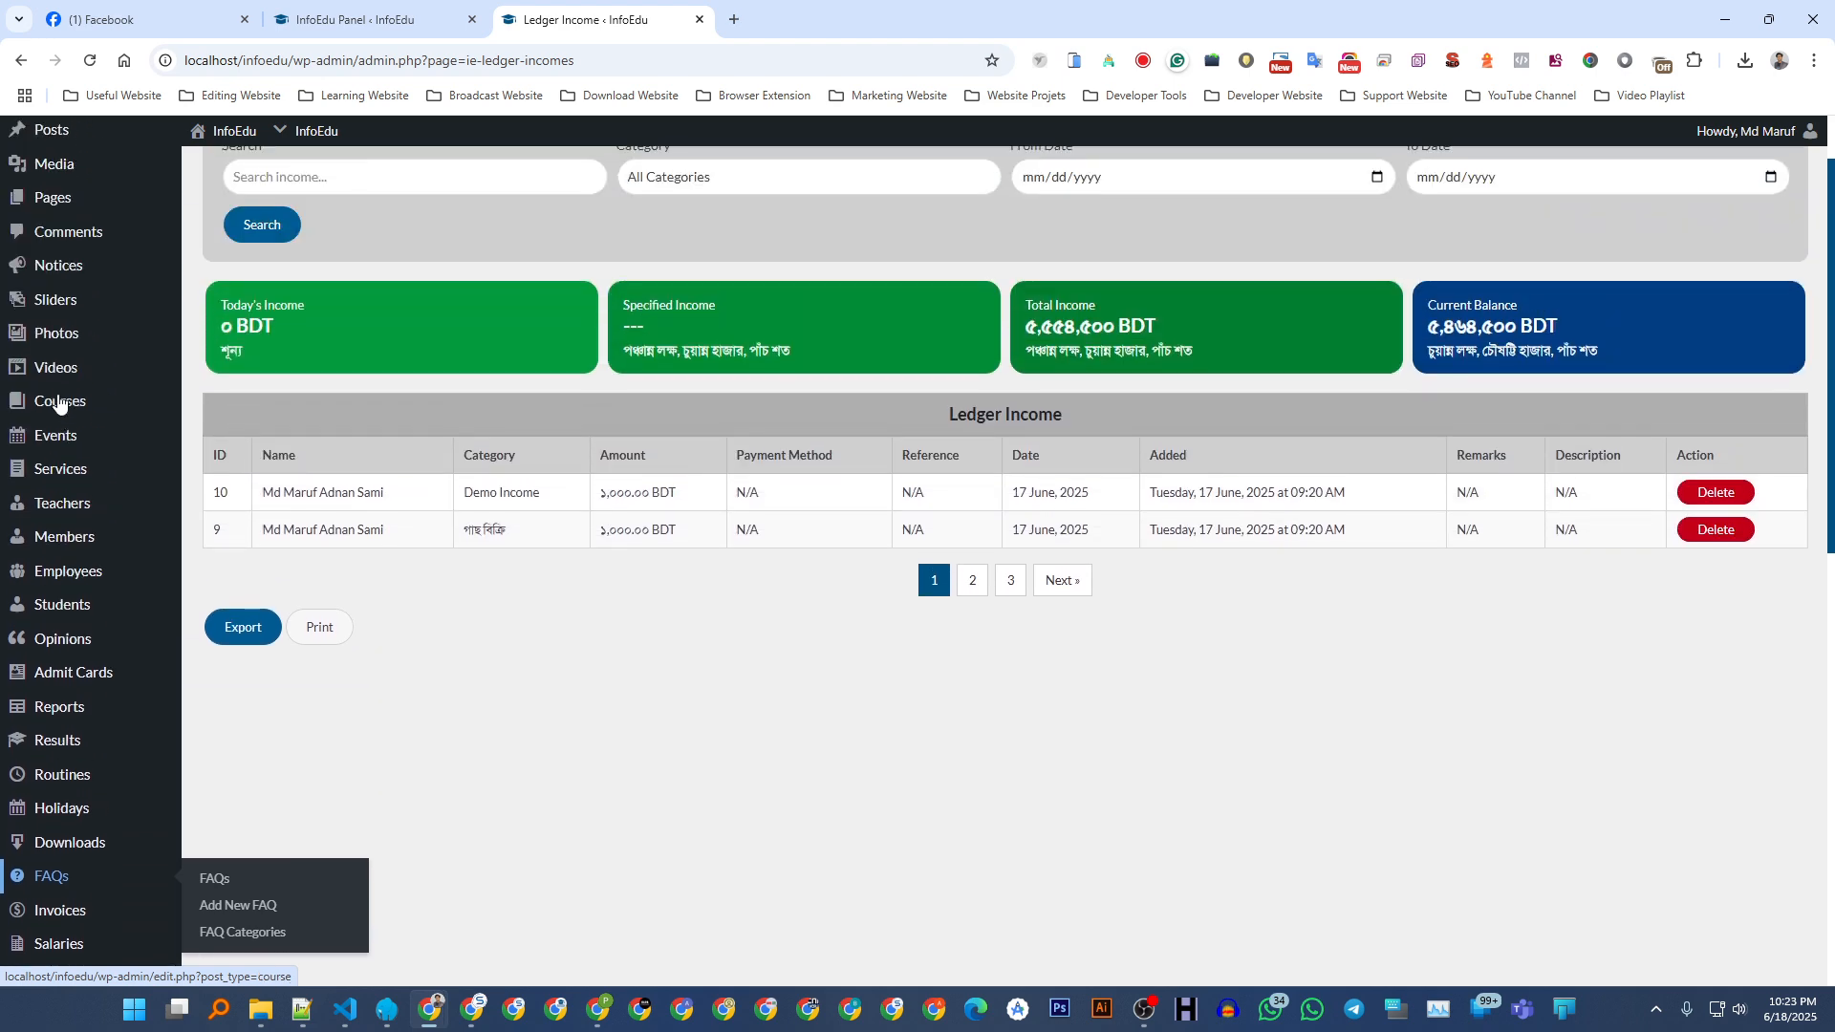
mouse_move(58, 604)
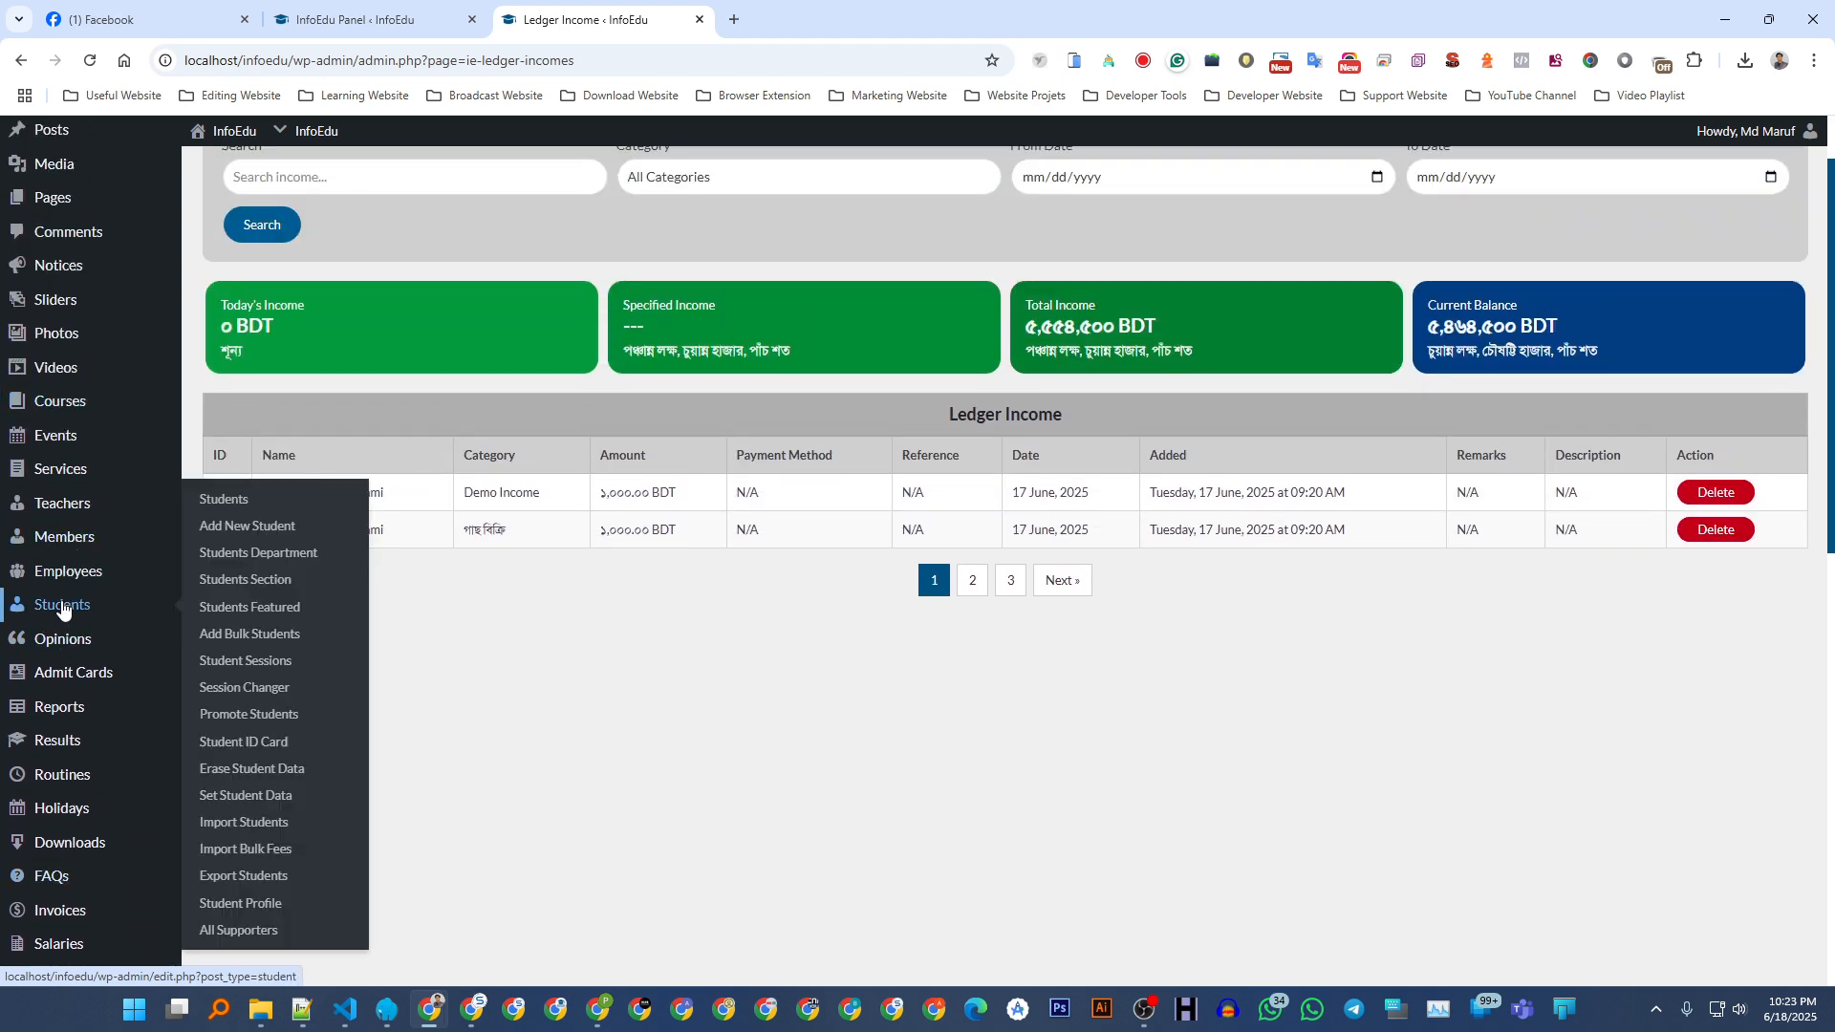
click(236, 826)
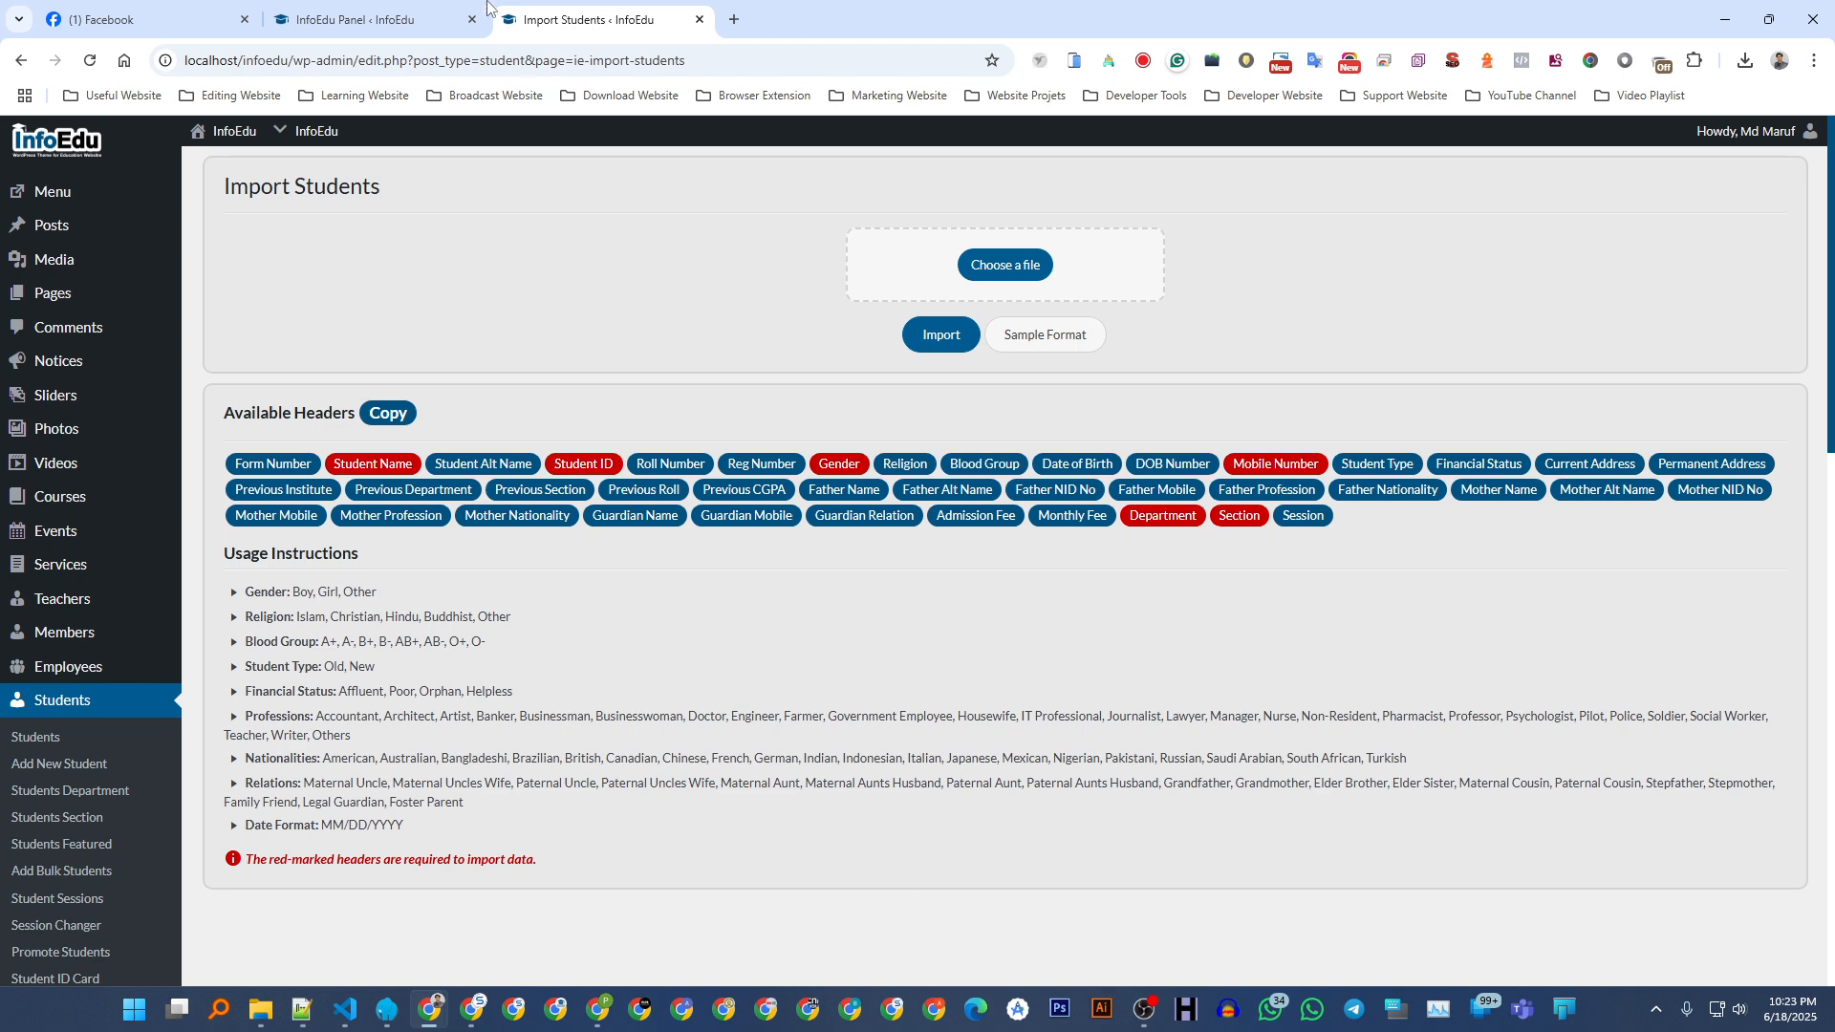
- Set the Admin - Section Style option to Half Size in the InfoEdu Panel and save the settings
click(434, 19)
click(588, 19)
click(353, 19)
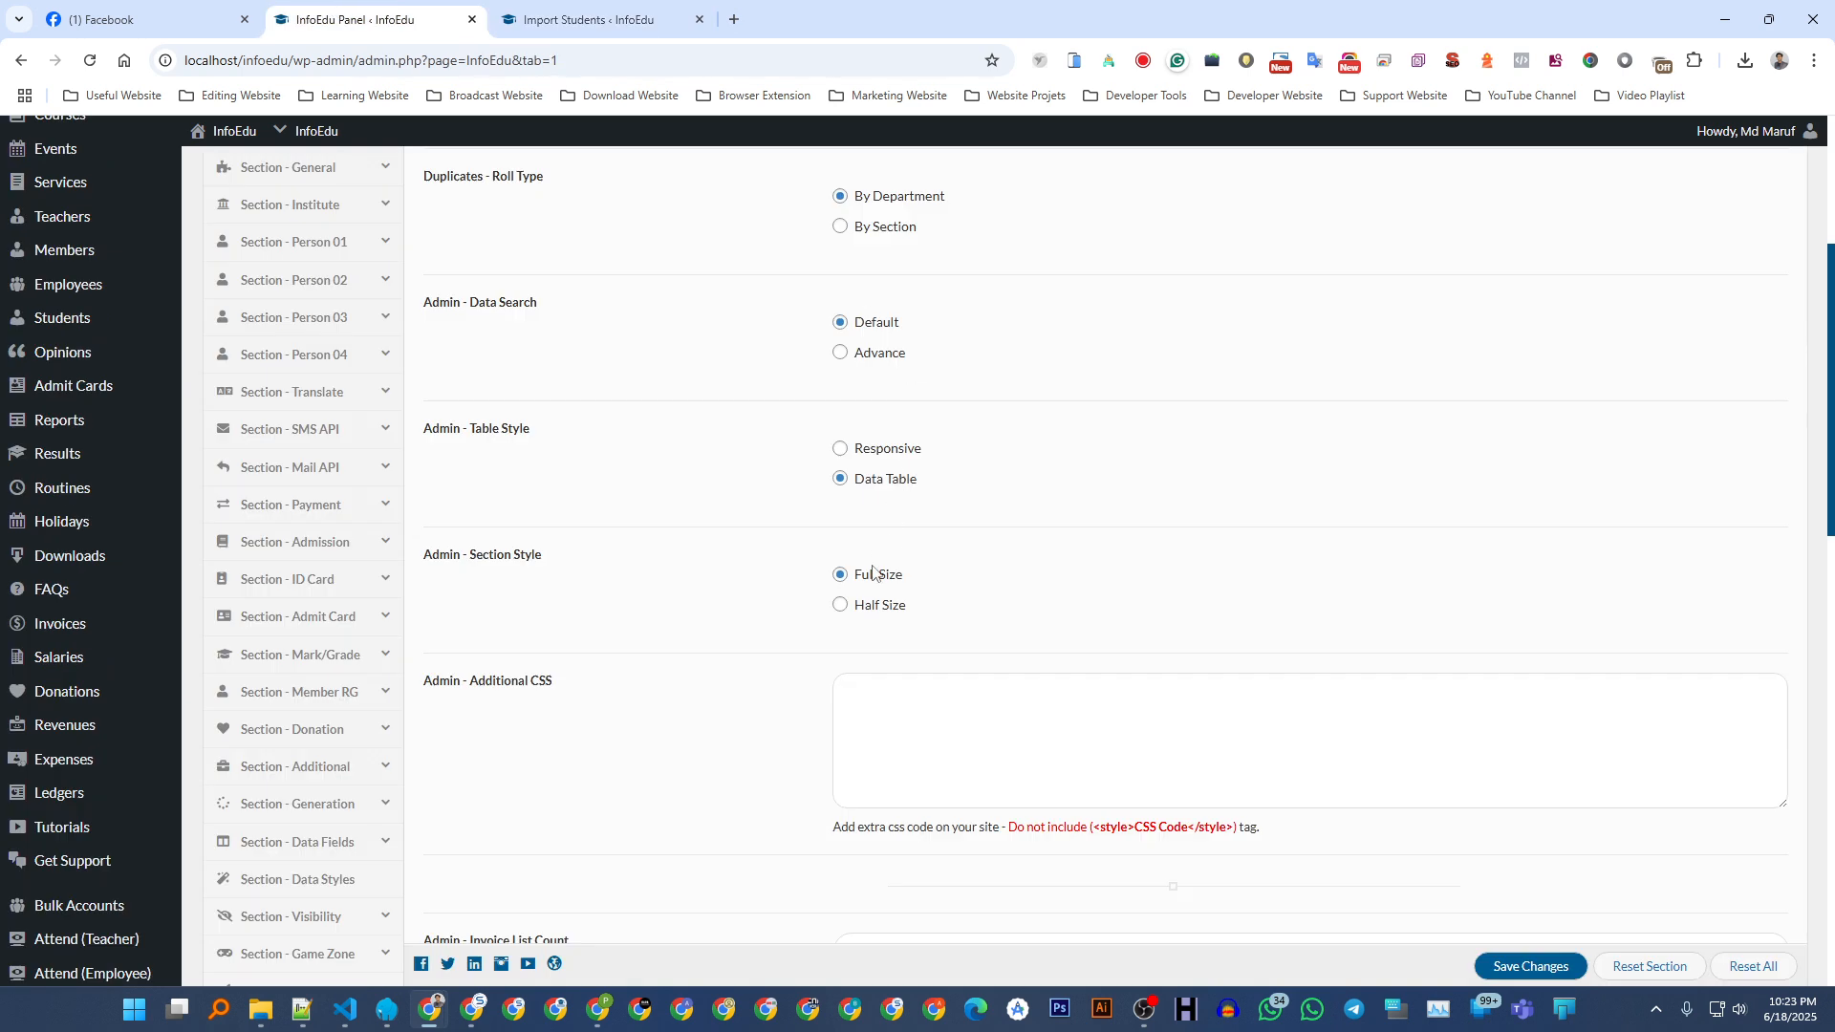
click(872, 604)
click(1528, 967)
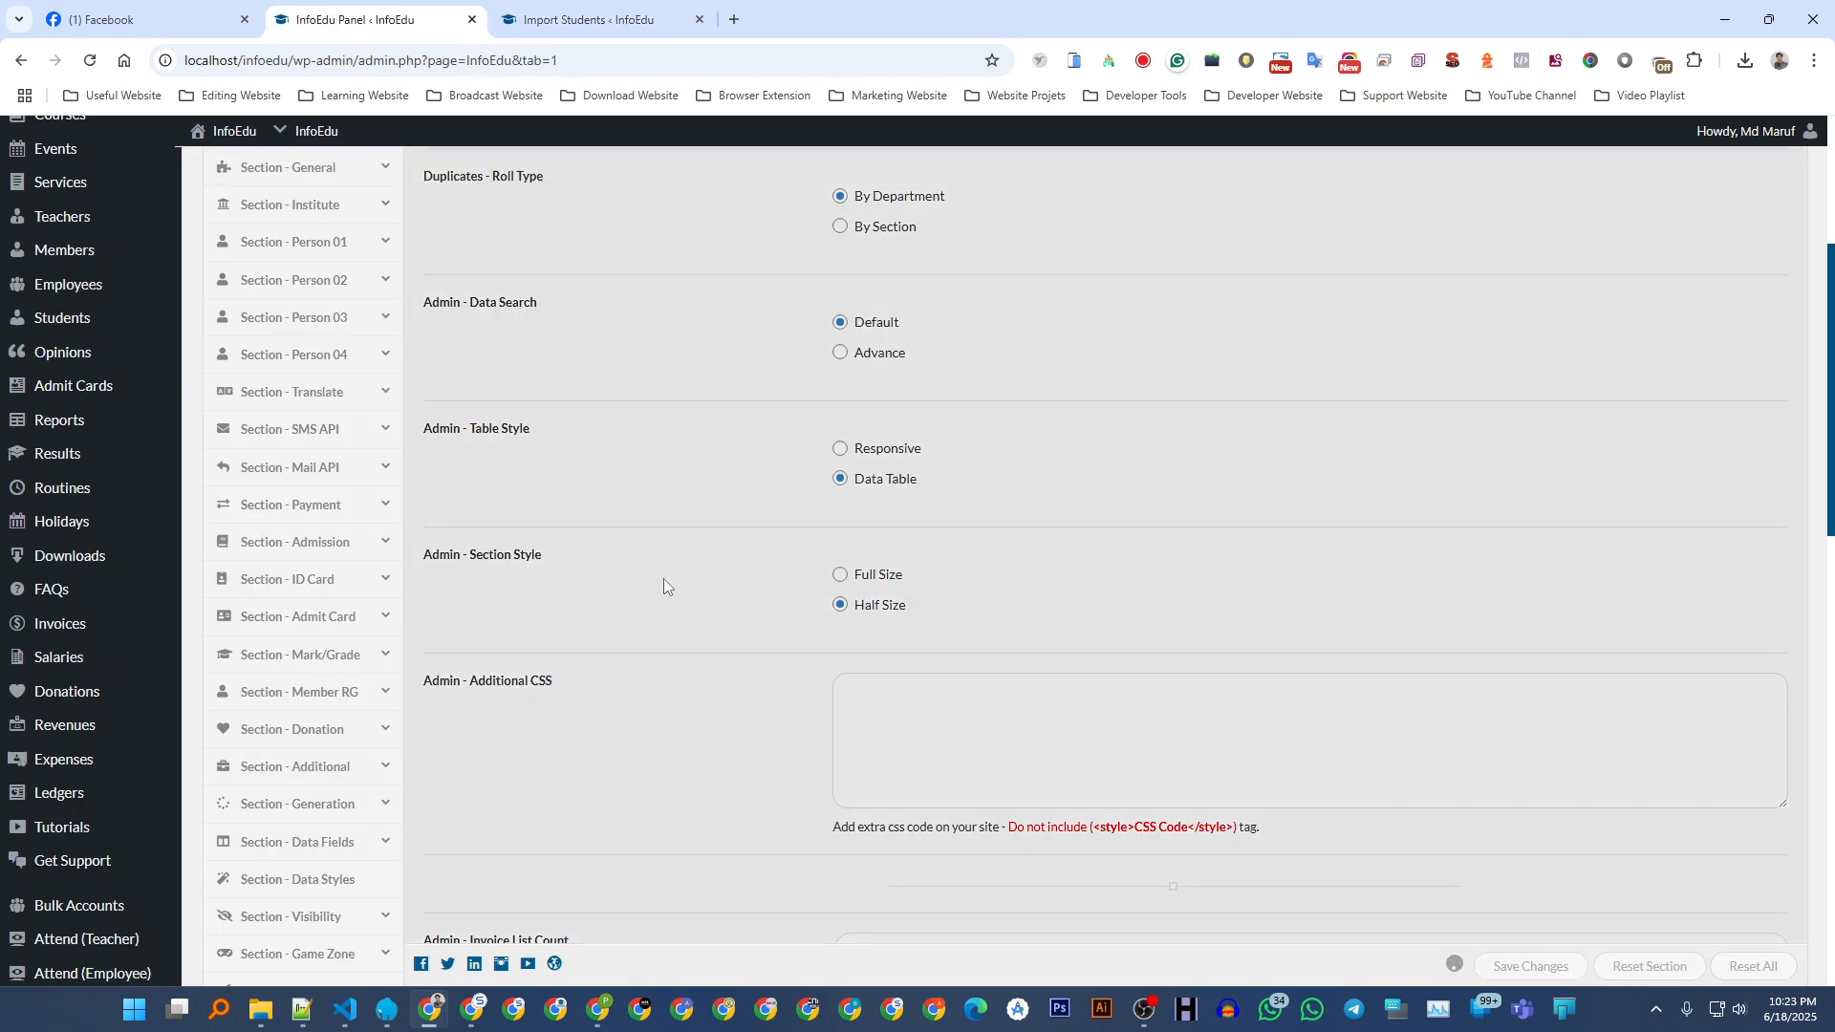
- Reload the Import Students page to review its section layout, and try an import without choosing a file
click(588, 19)
click(89, 60)
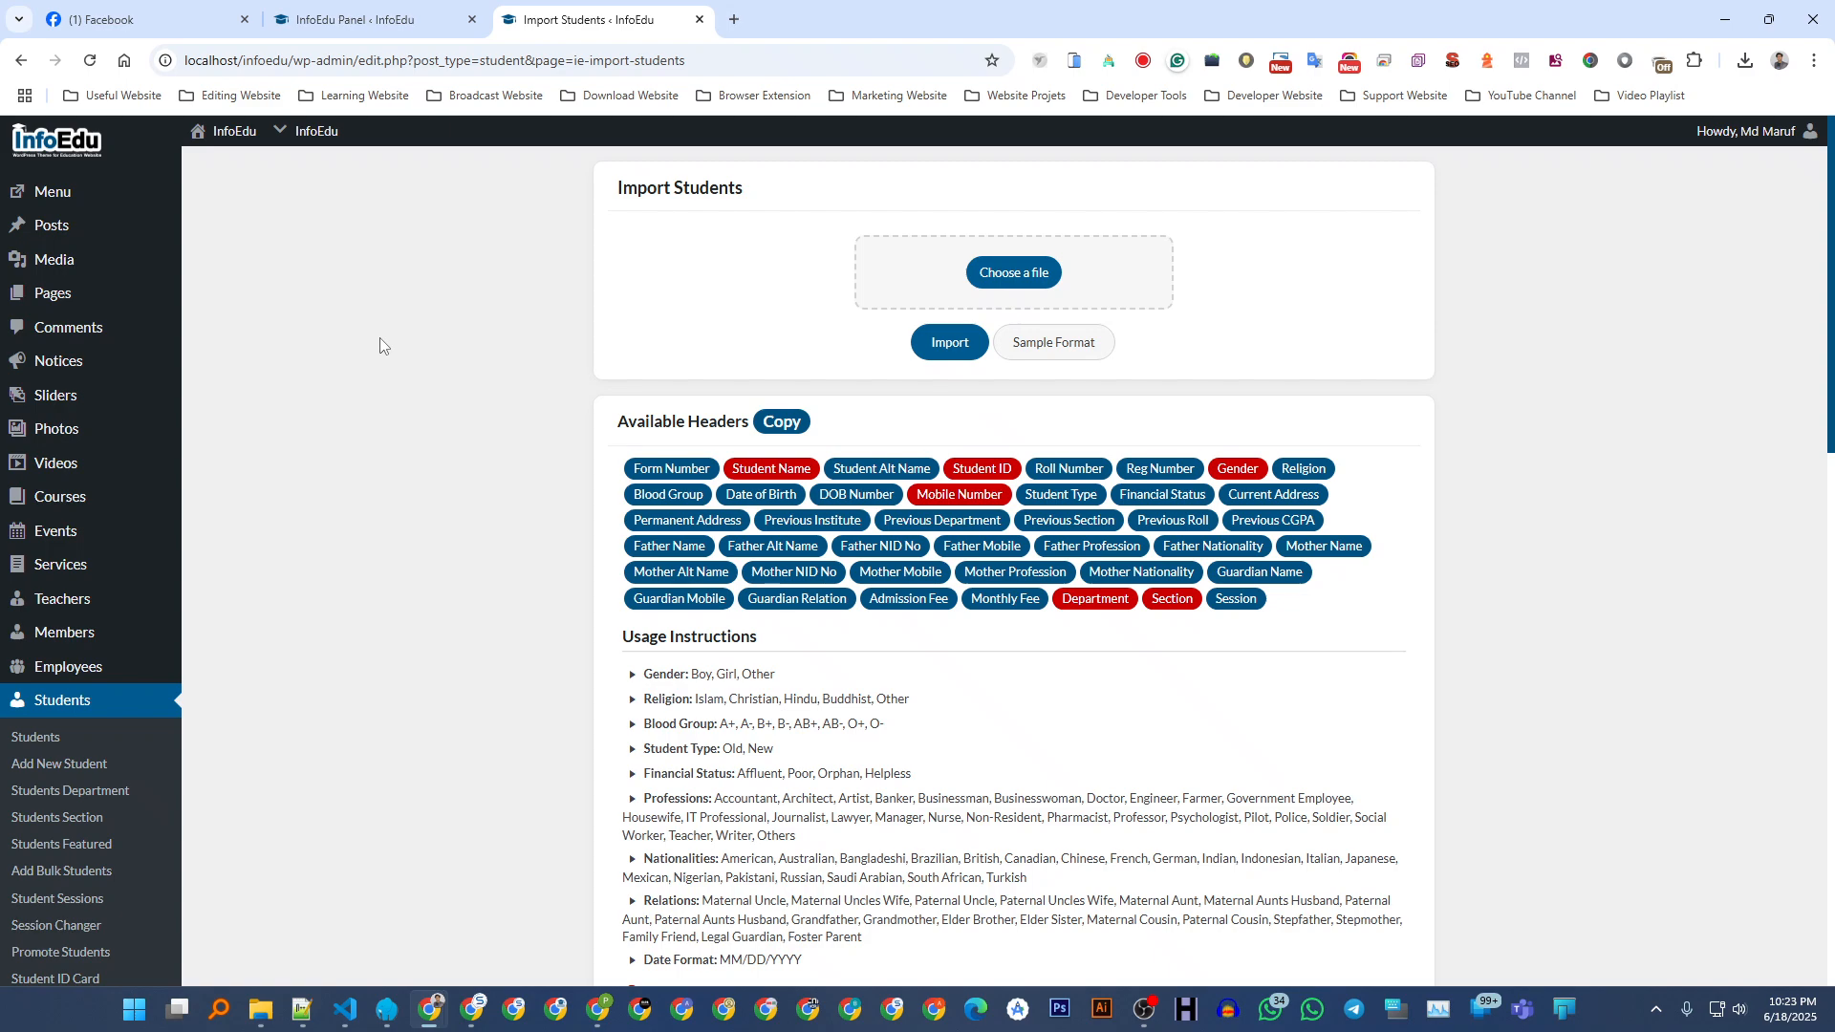
scroll(616, 507, down, 7)
scroll(616, 507, up, 7)
click(956, 346)
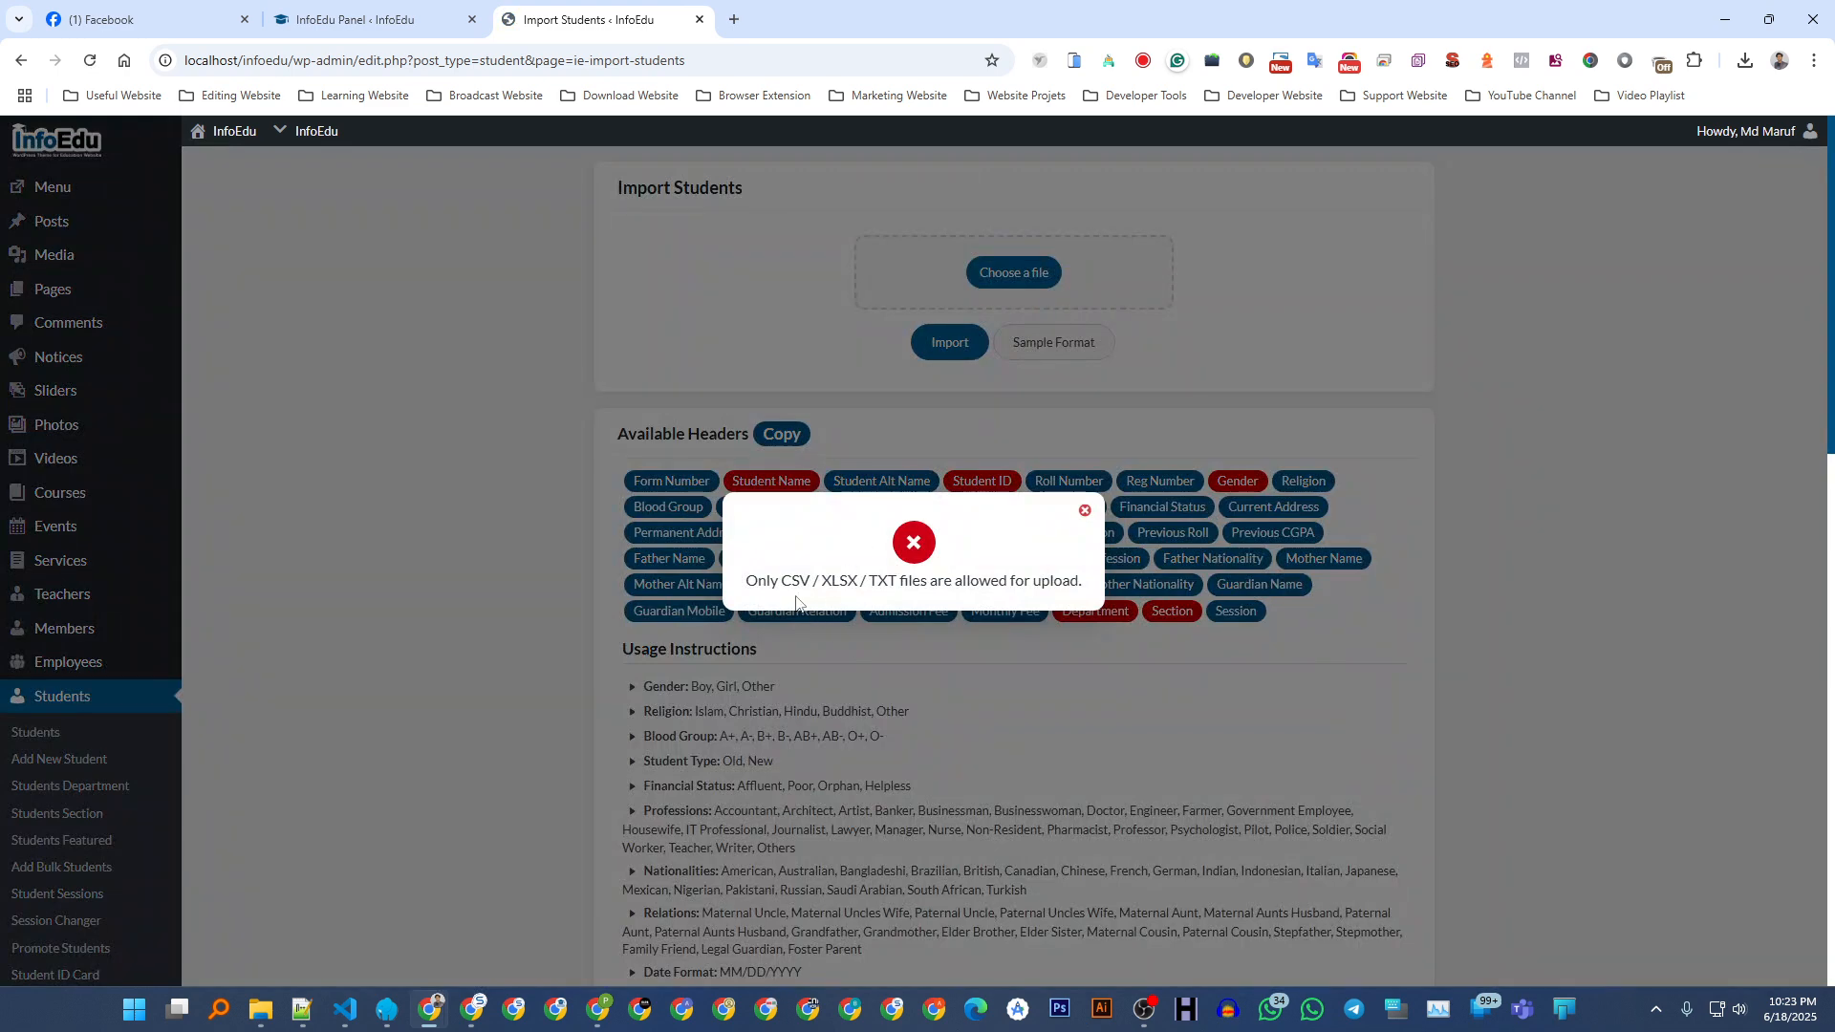
click(1084, 510)
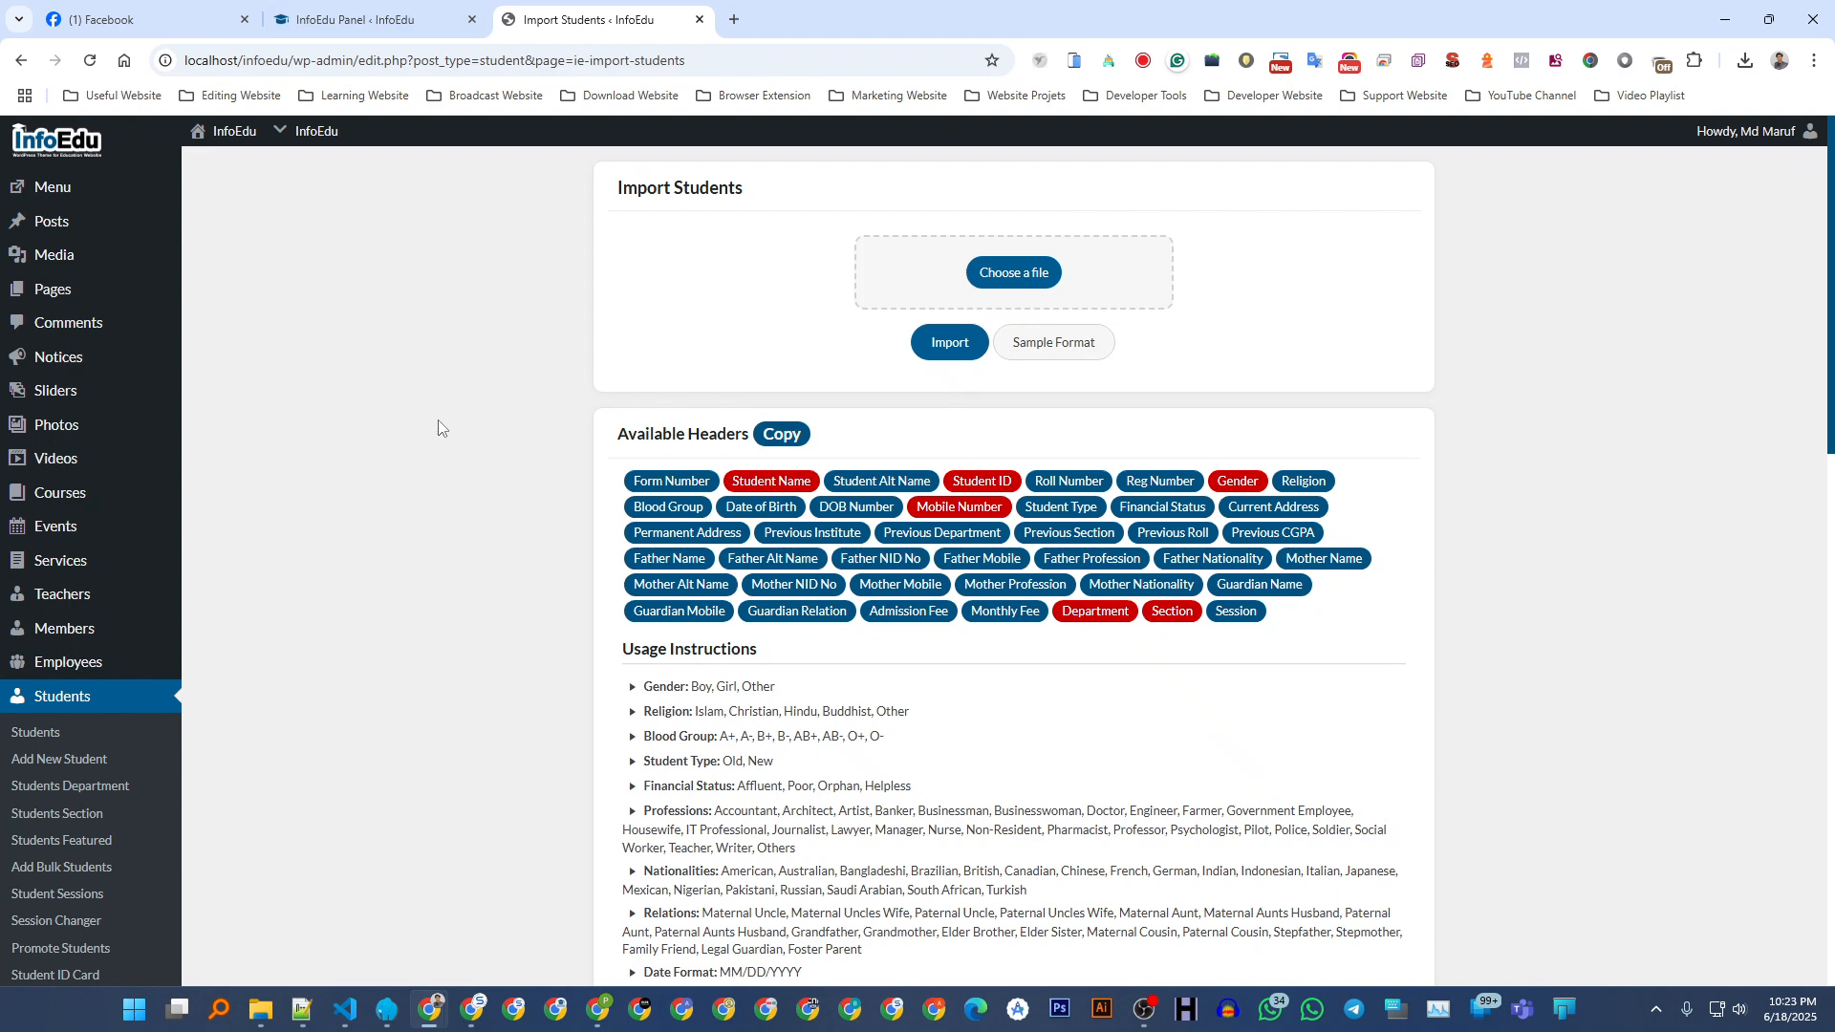
- Review the list count options under Admin - Others in the InfoEdu Panel, focusing on Admin - Ledger List Count
click(344, 19)
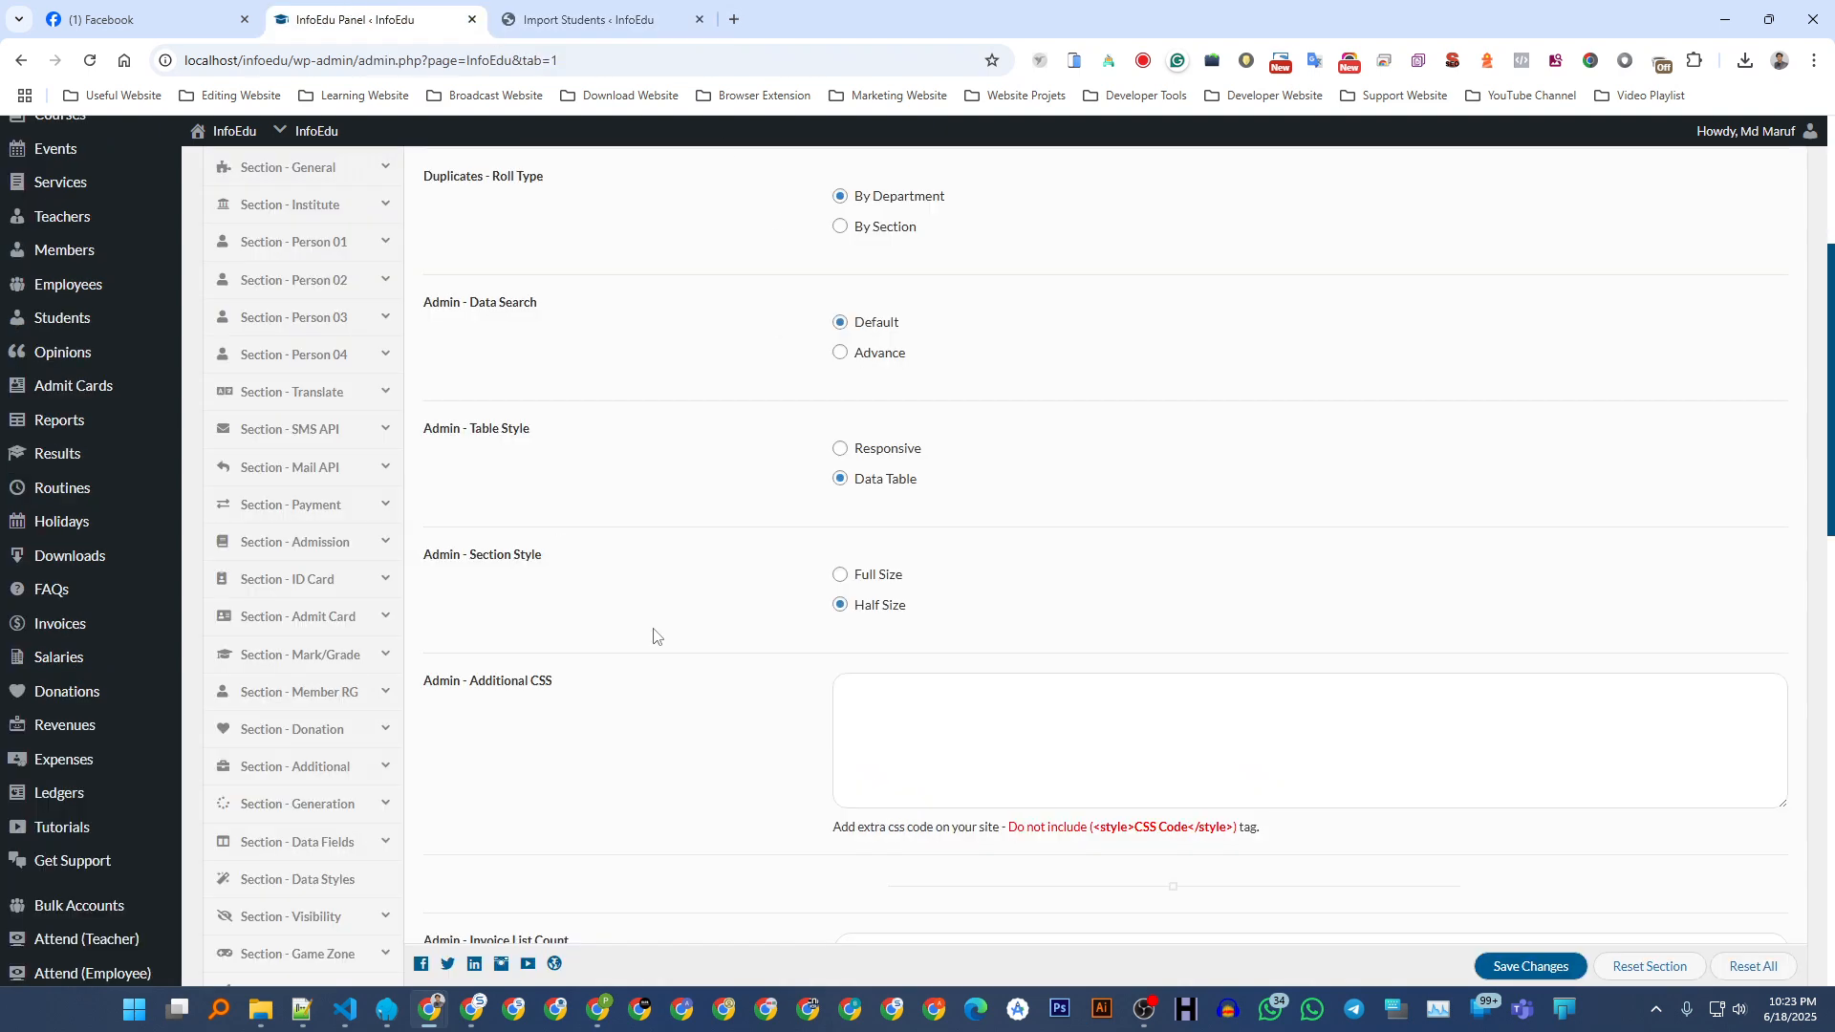
scroll(654, 612, down, 4)
scroll(592, 574, up, 2)
scroll(542, 550, down, 2)
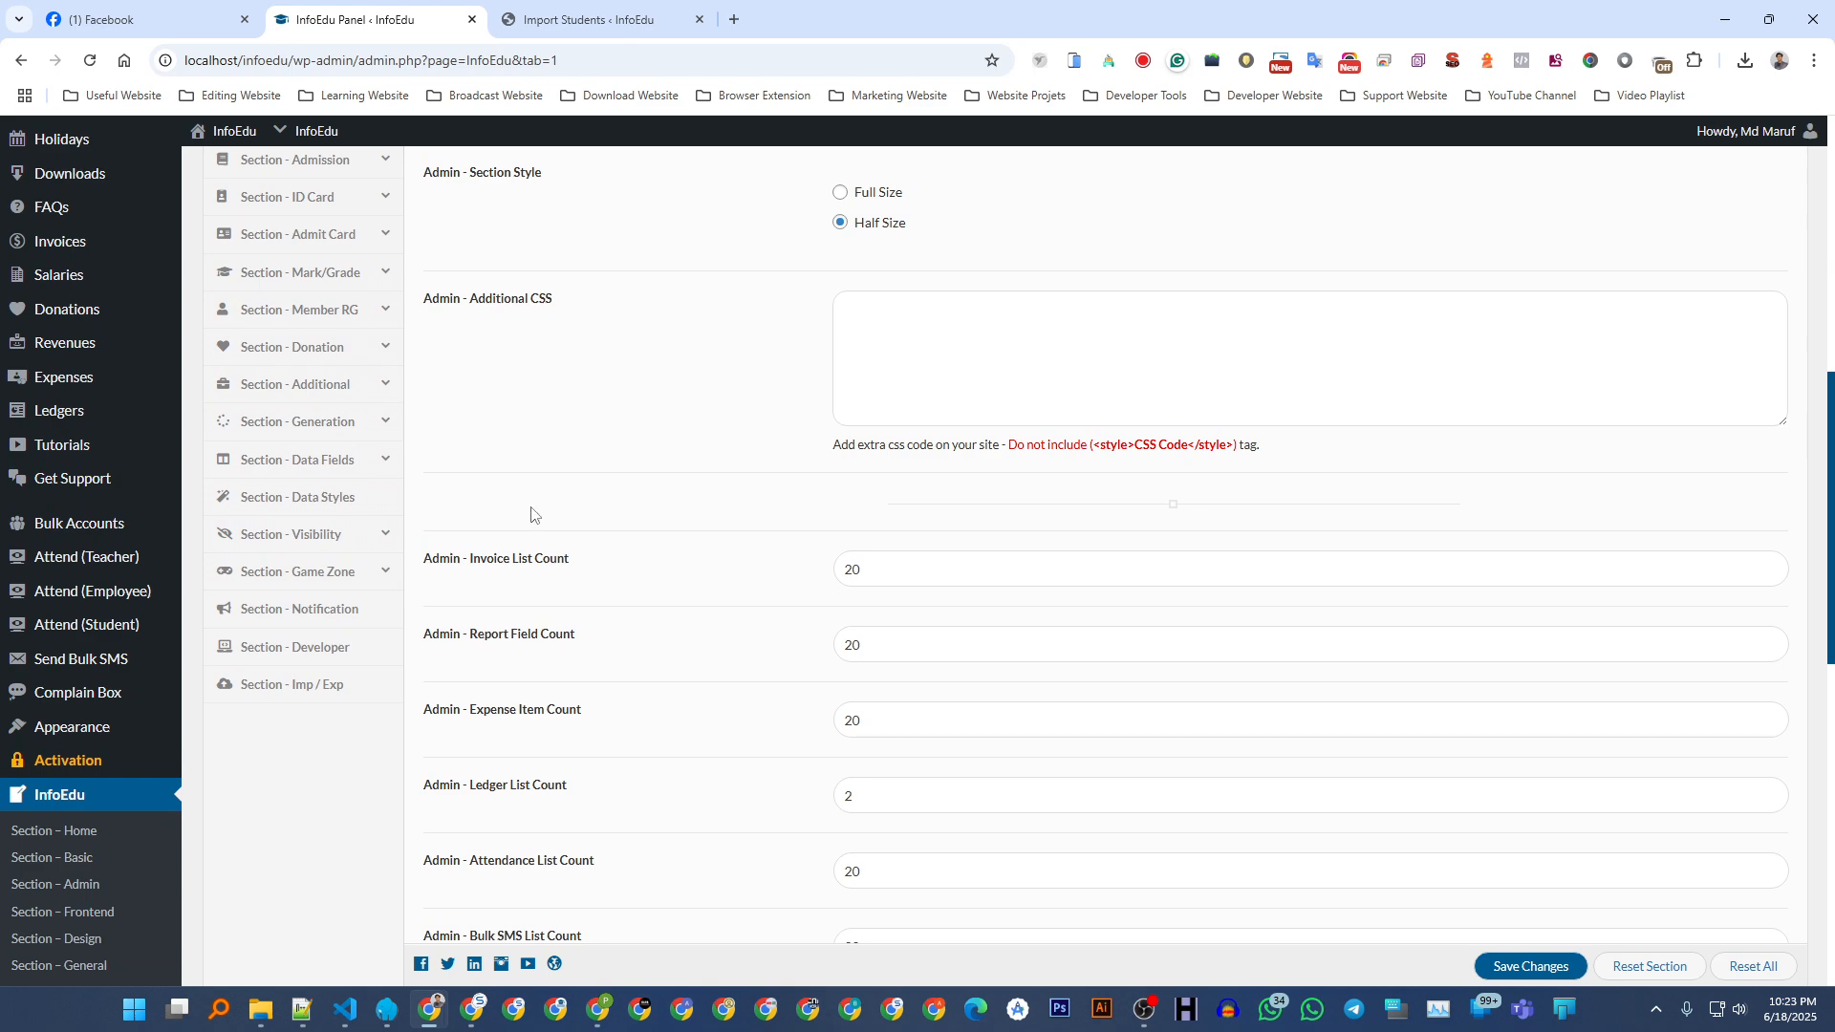
scroll(531, 515, down, 4)
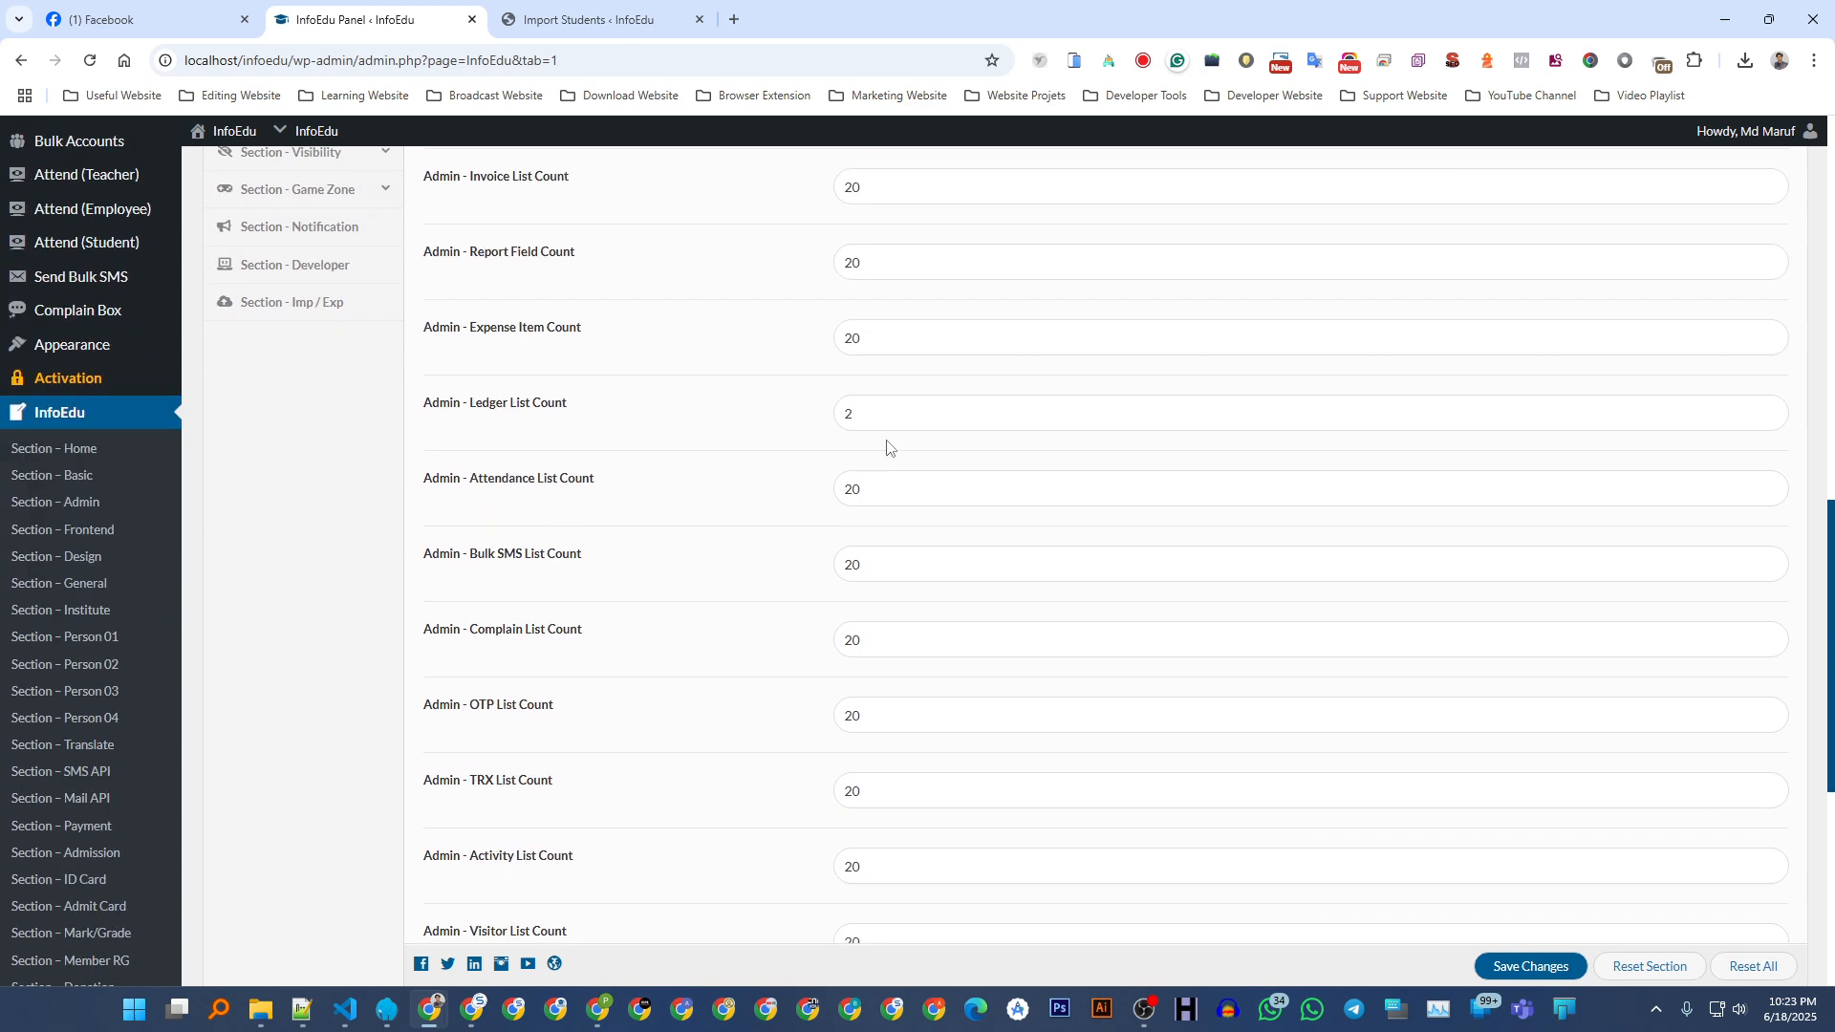
double_click(884, 416)
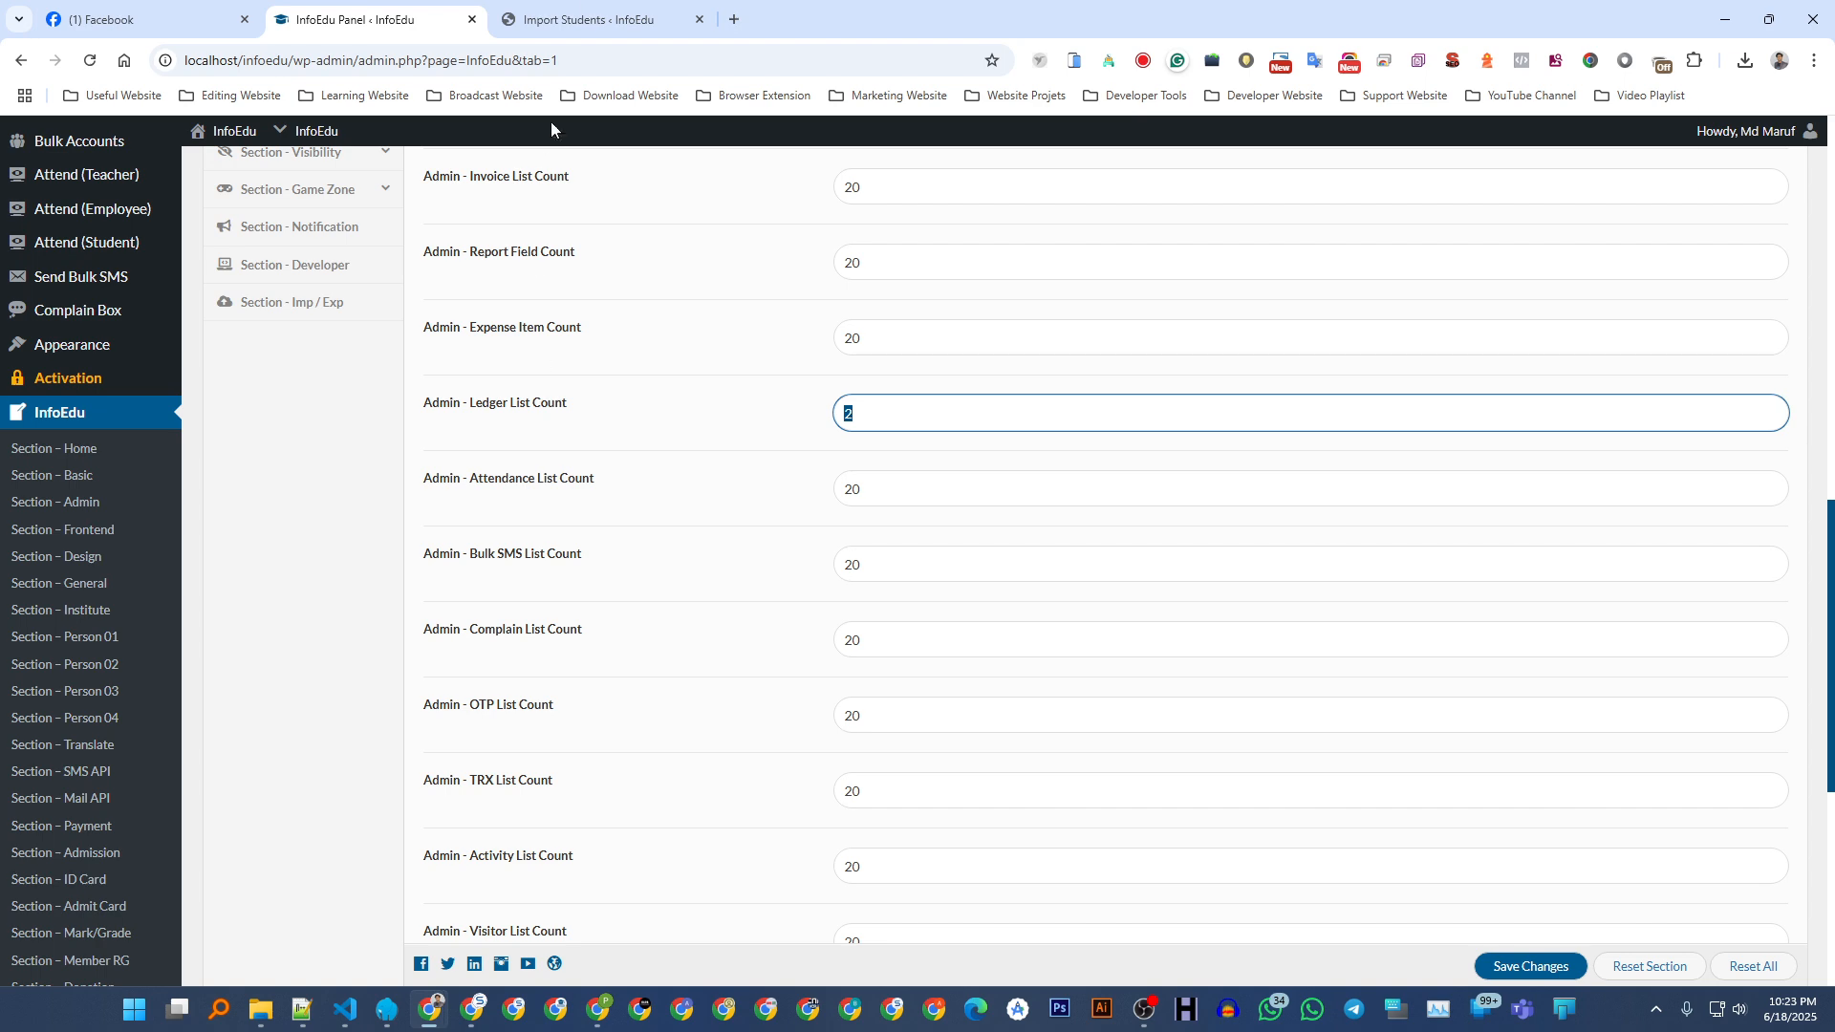
- View the admin dashboard in the other tab, and open the Admin - Home settings in the InfoEdu Panel
key(ctrl+Tab)
click(56, 158)
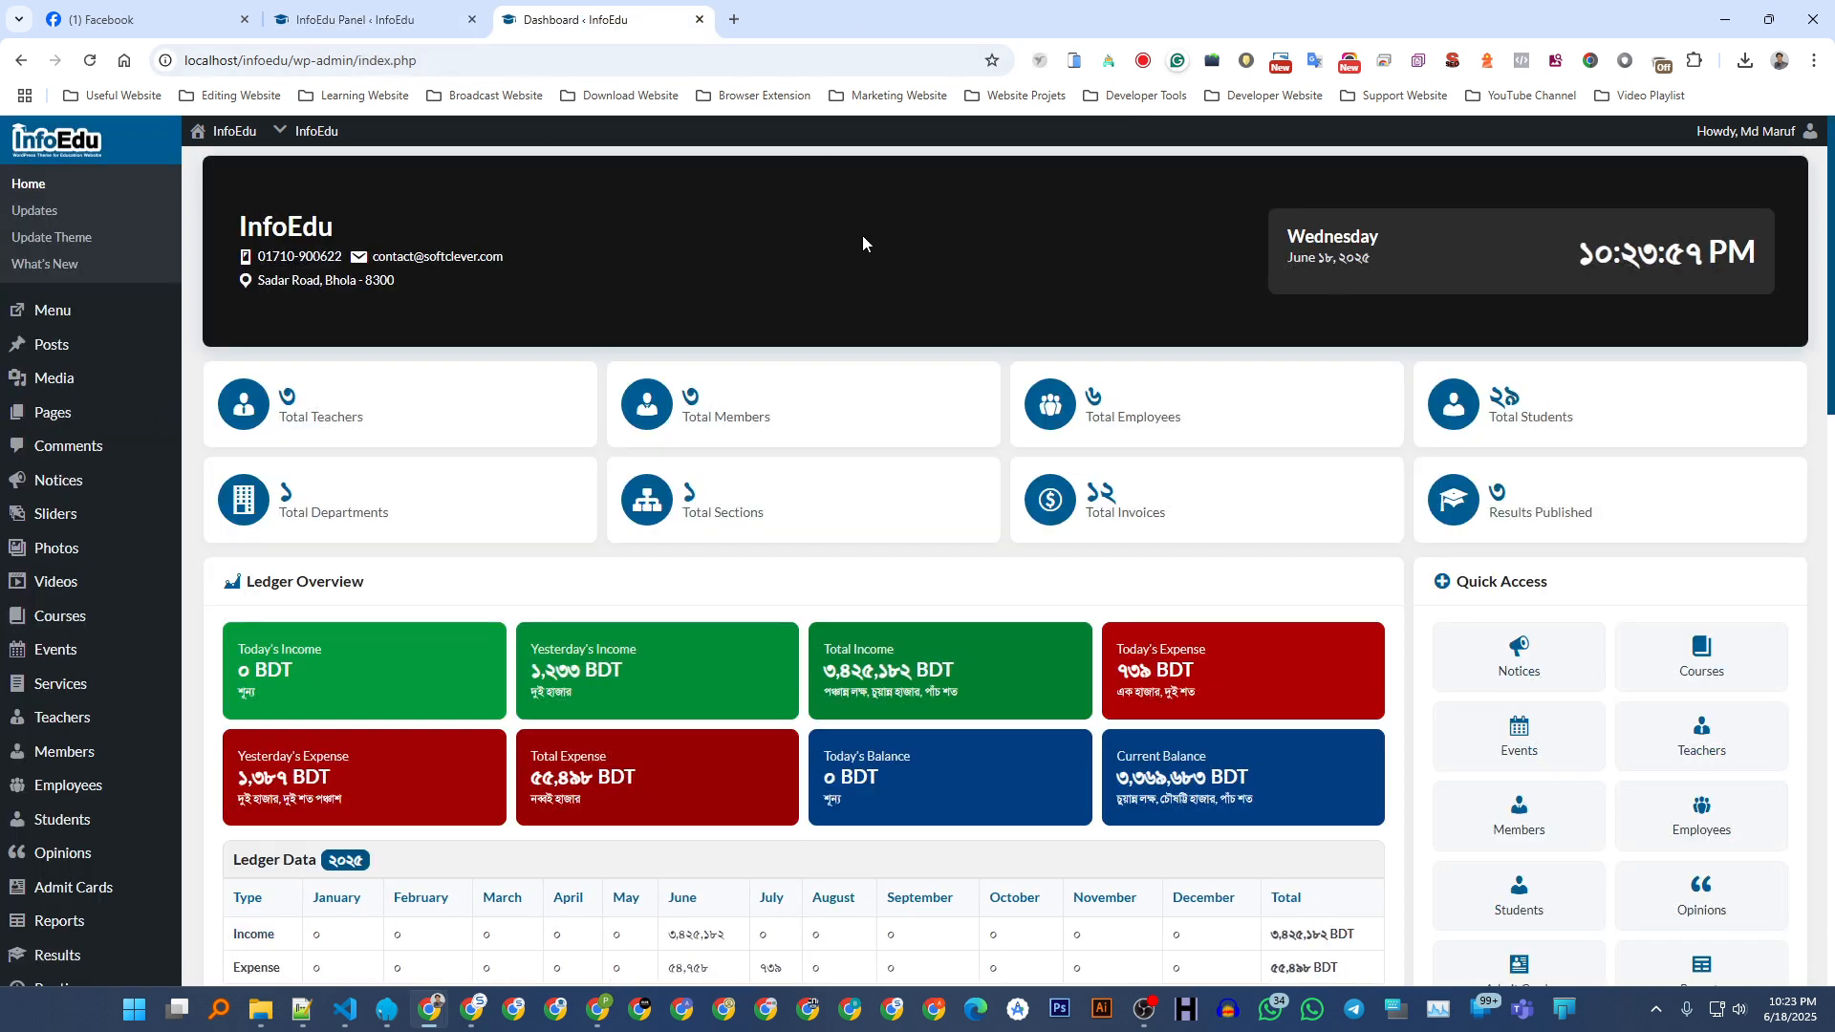
click(390, 19)
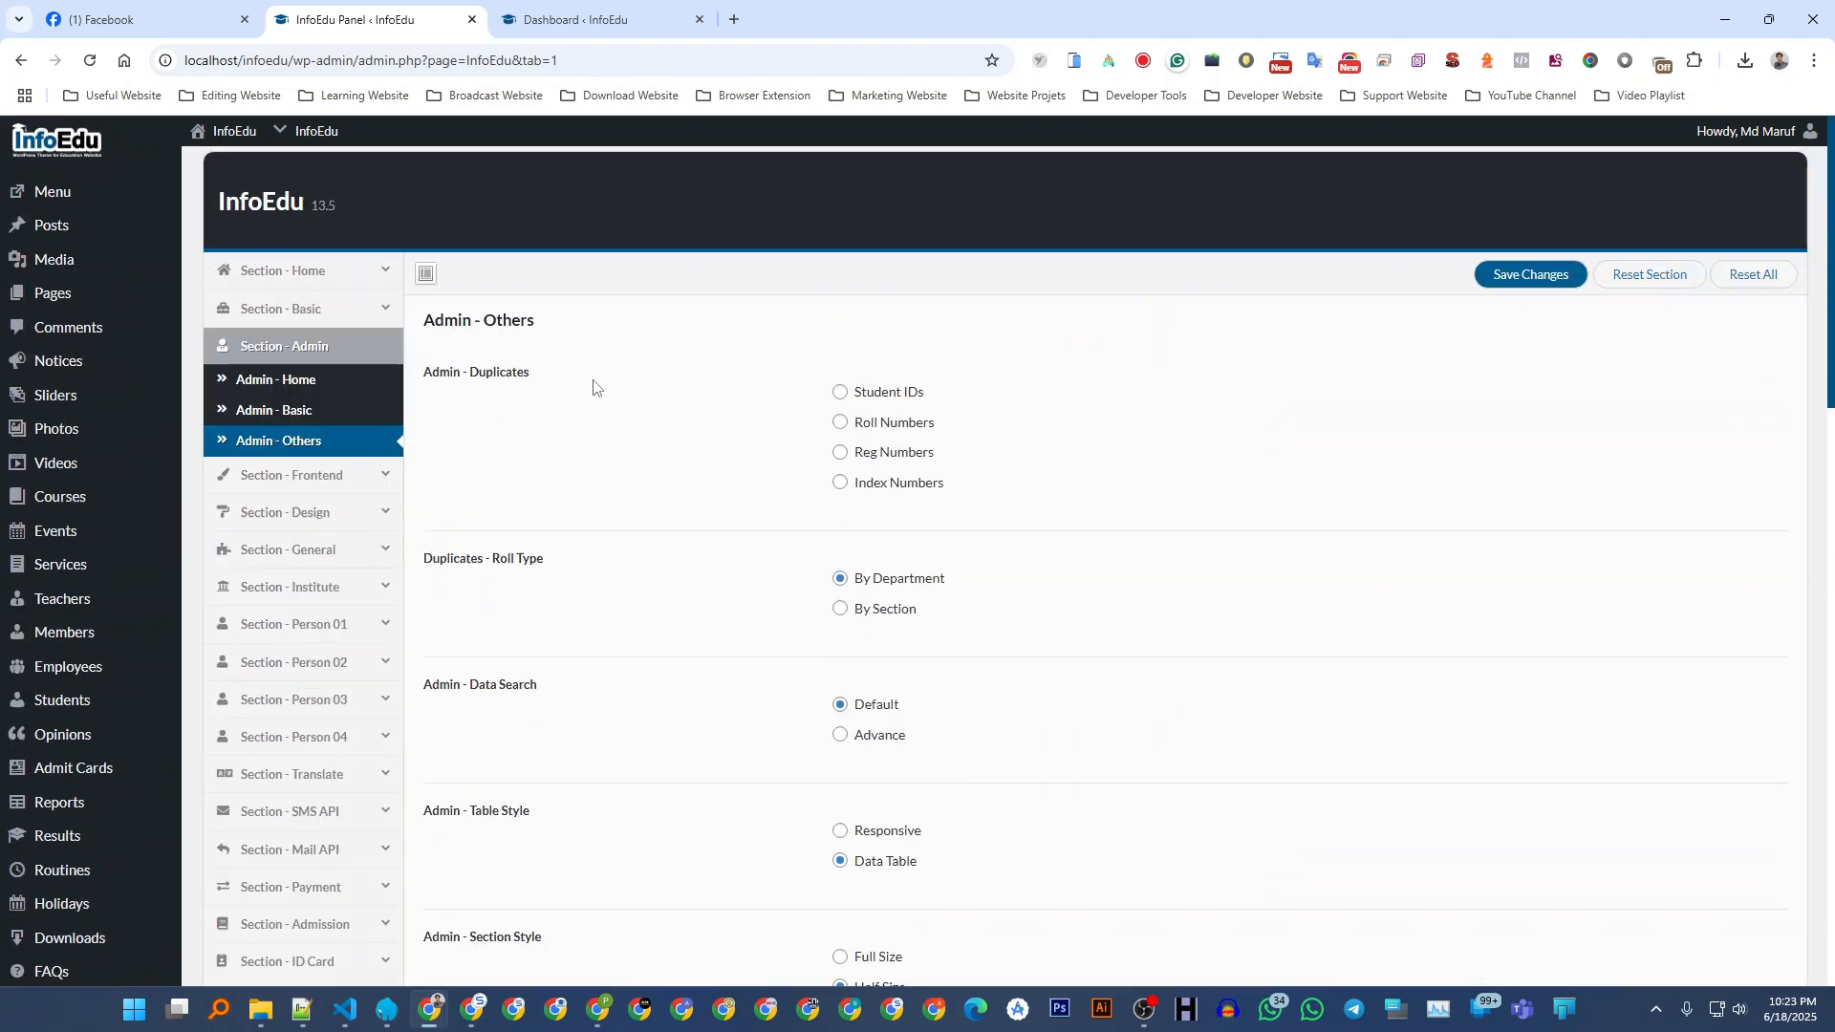
click(290, 382)
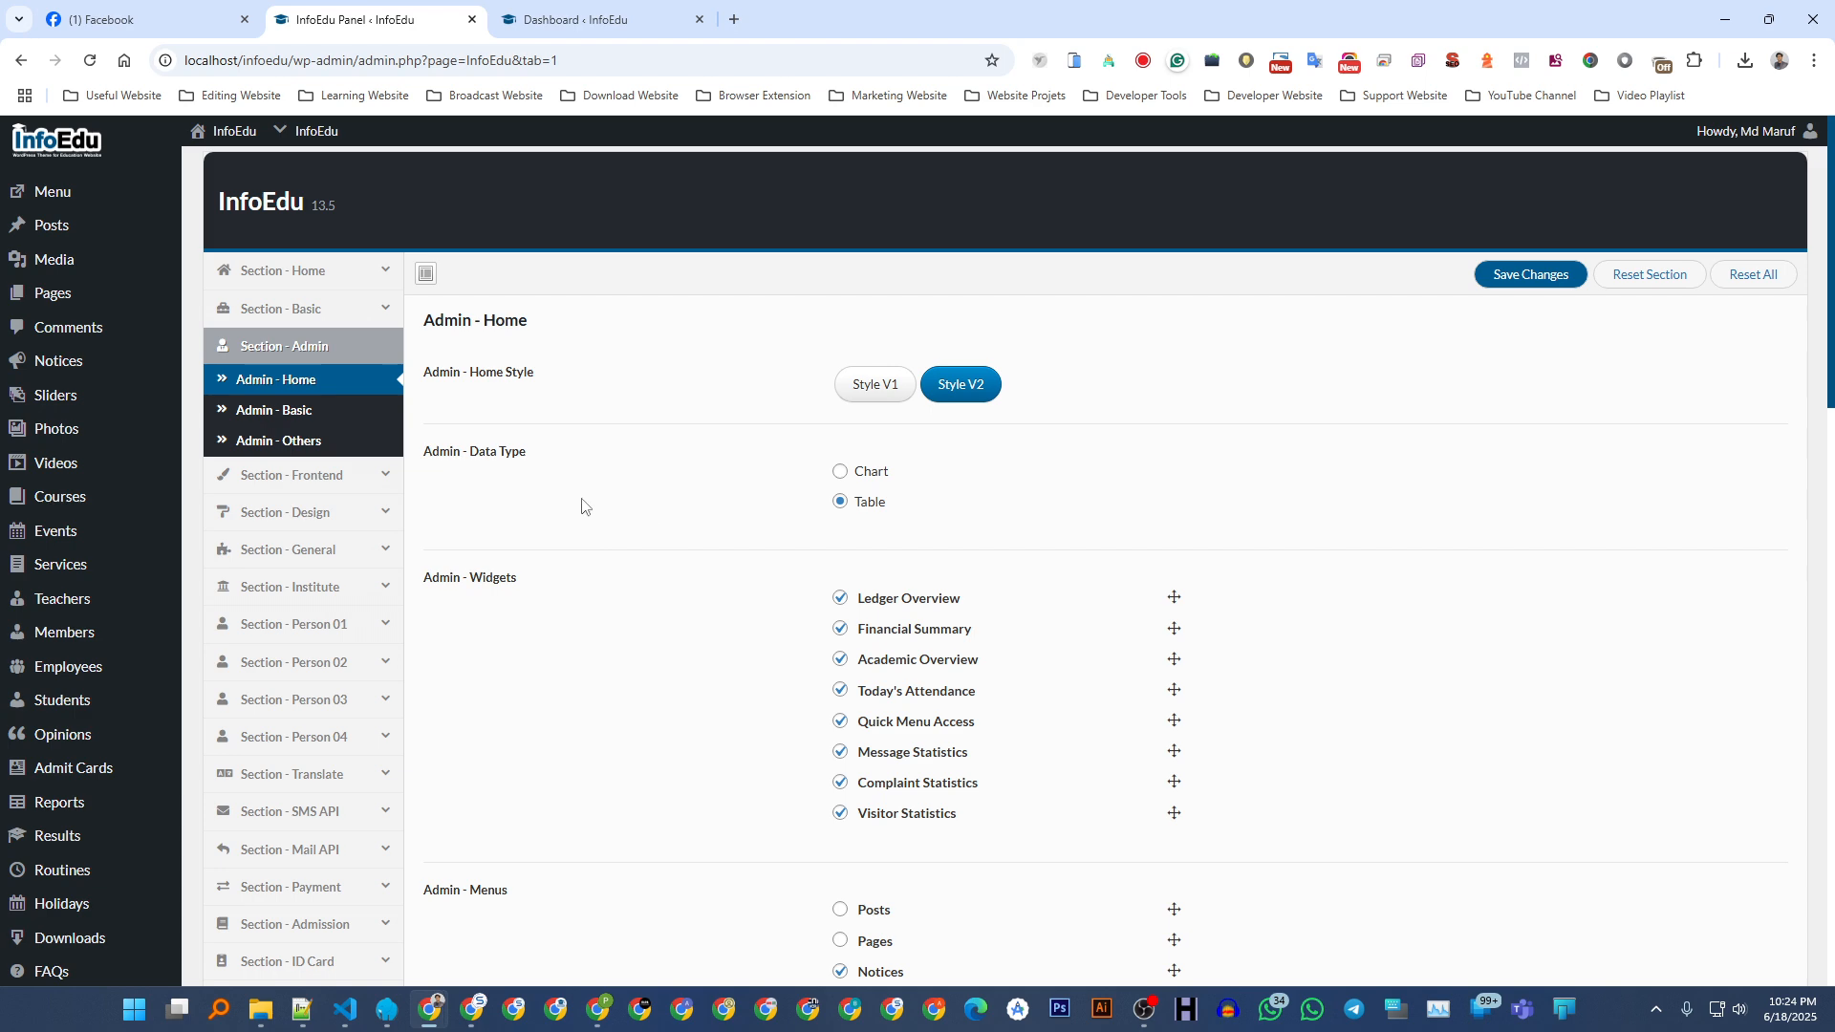
- Under Admin - Basic, set Clock Type, Amount Number, and Number & Date to English, and save the settings
click(286, 411)
scroll(733, 532, down, 3)
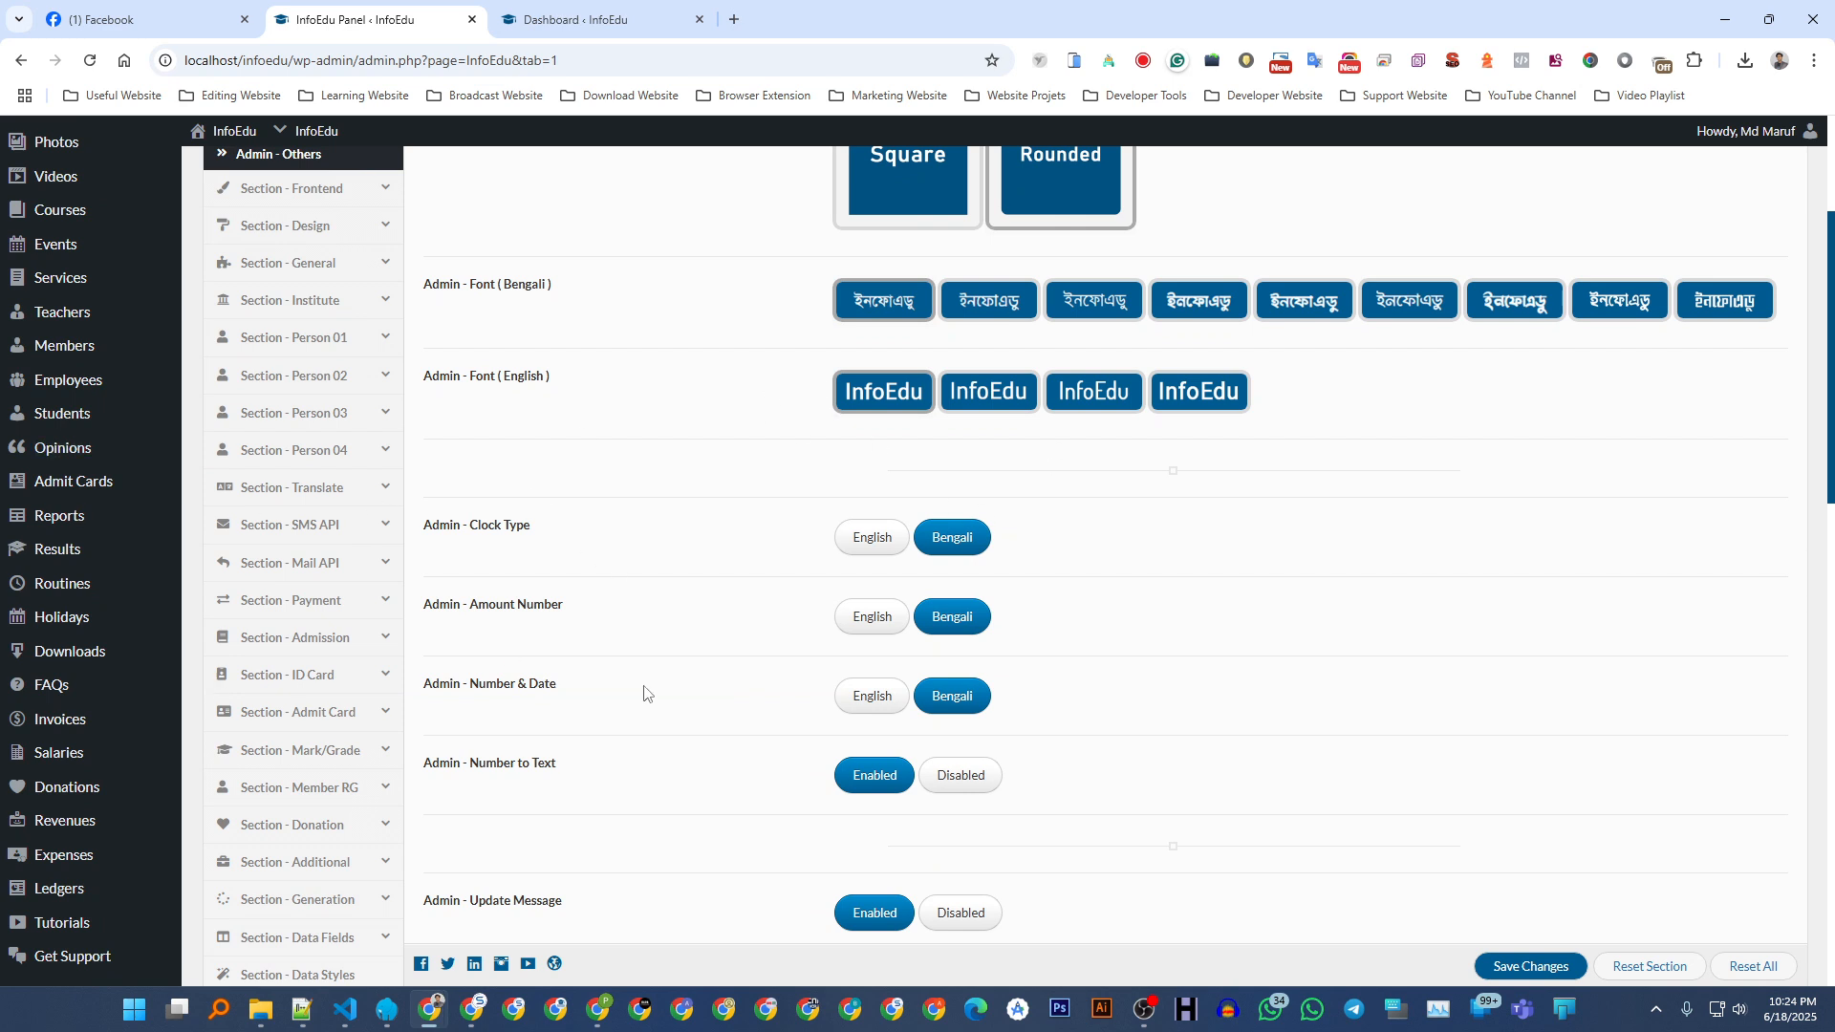
click(867, 698)
click(848, 617)
click(868, 537)
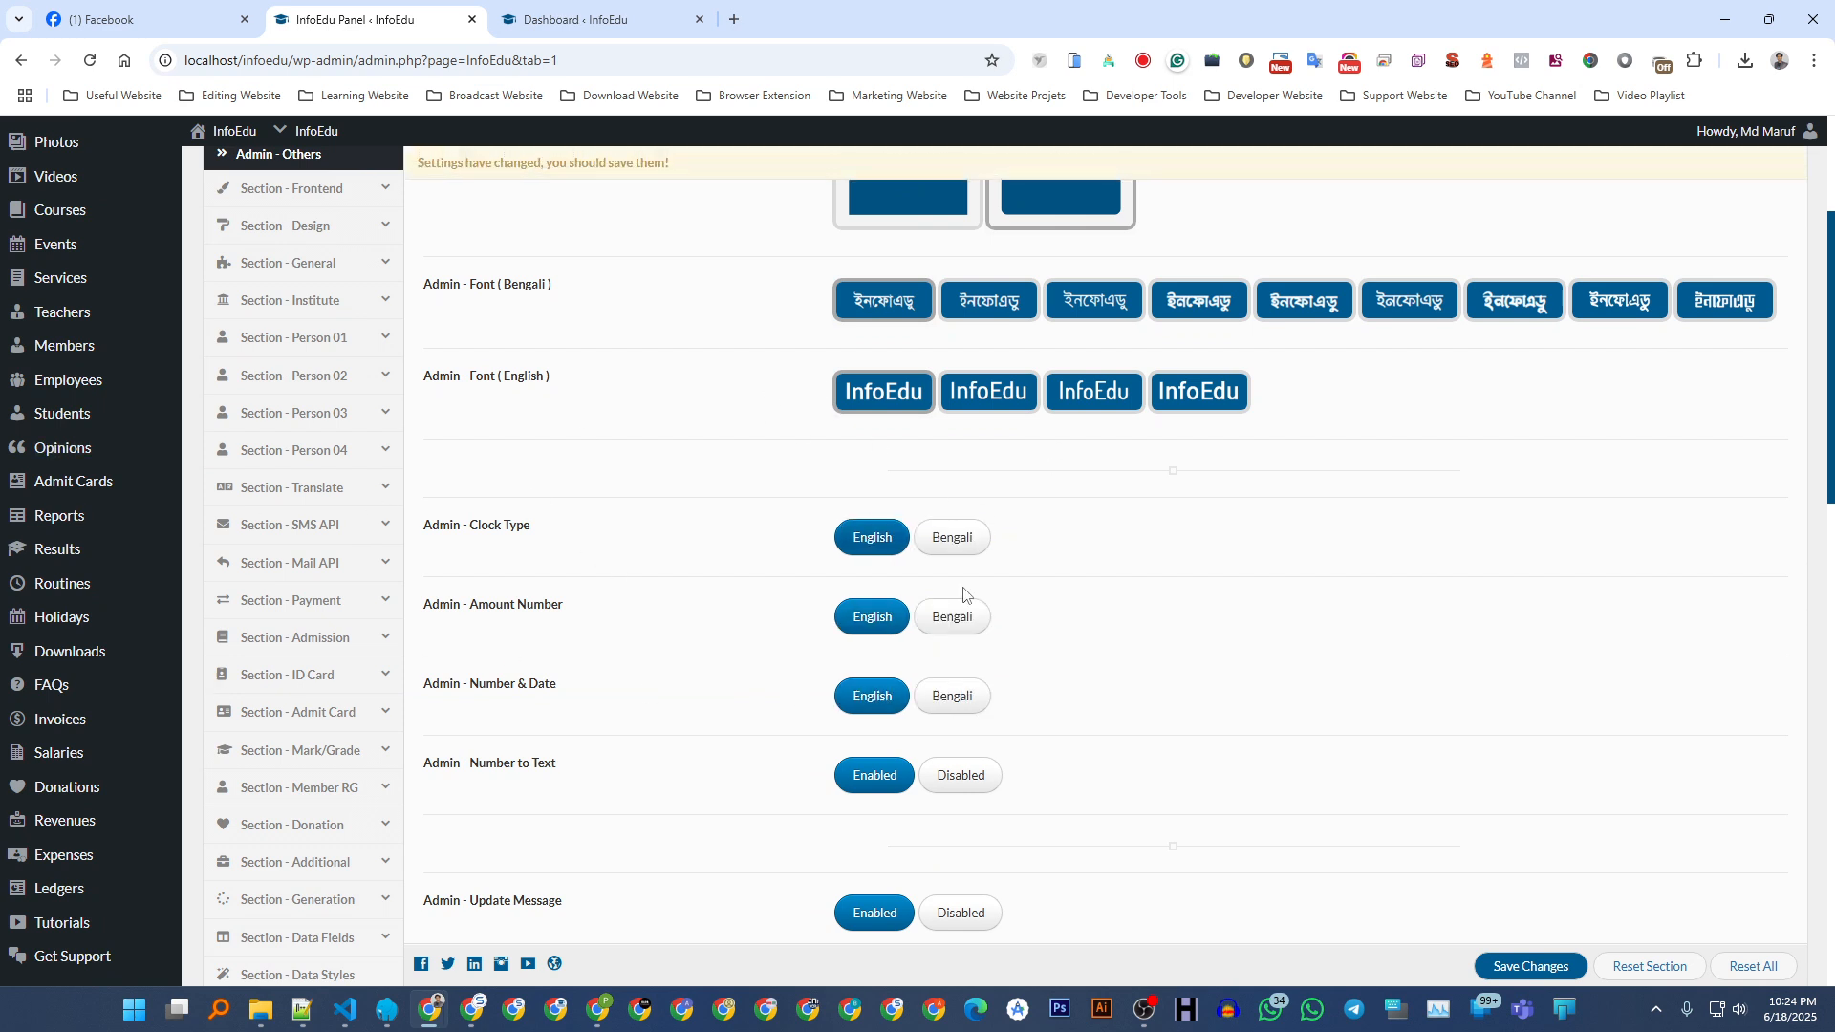
click(1510, 966)
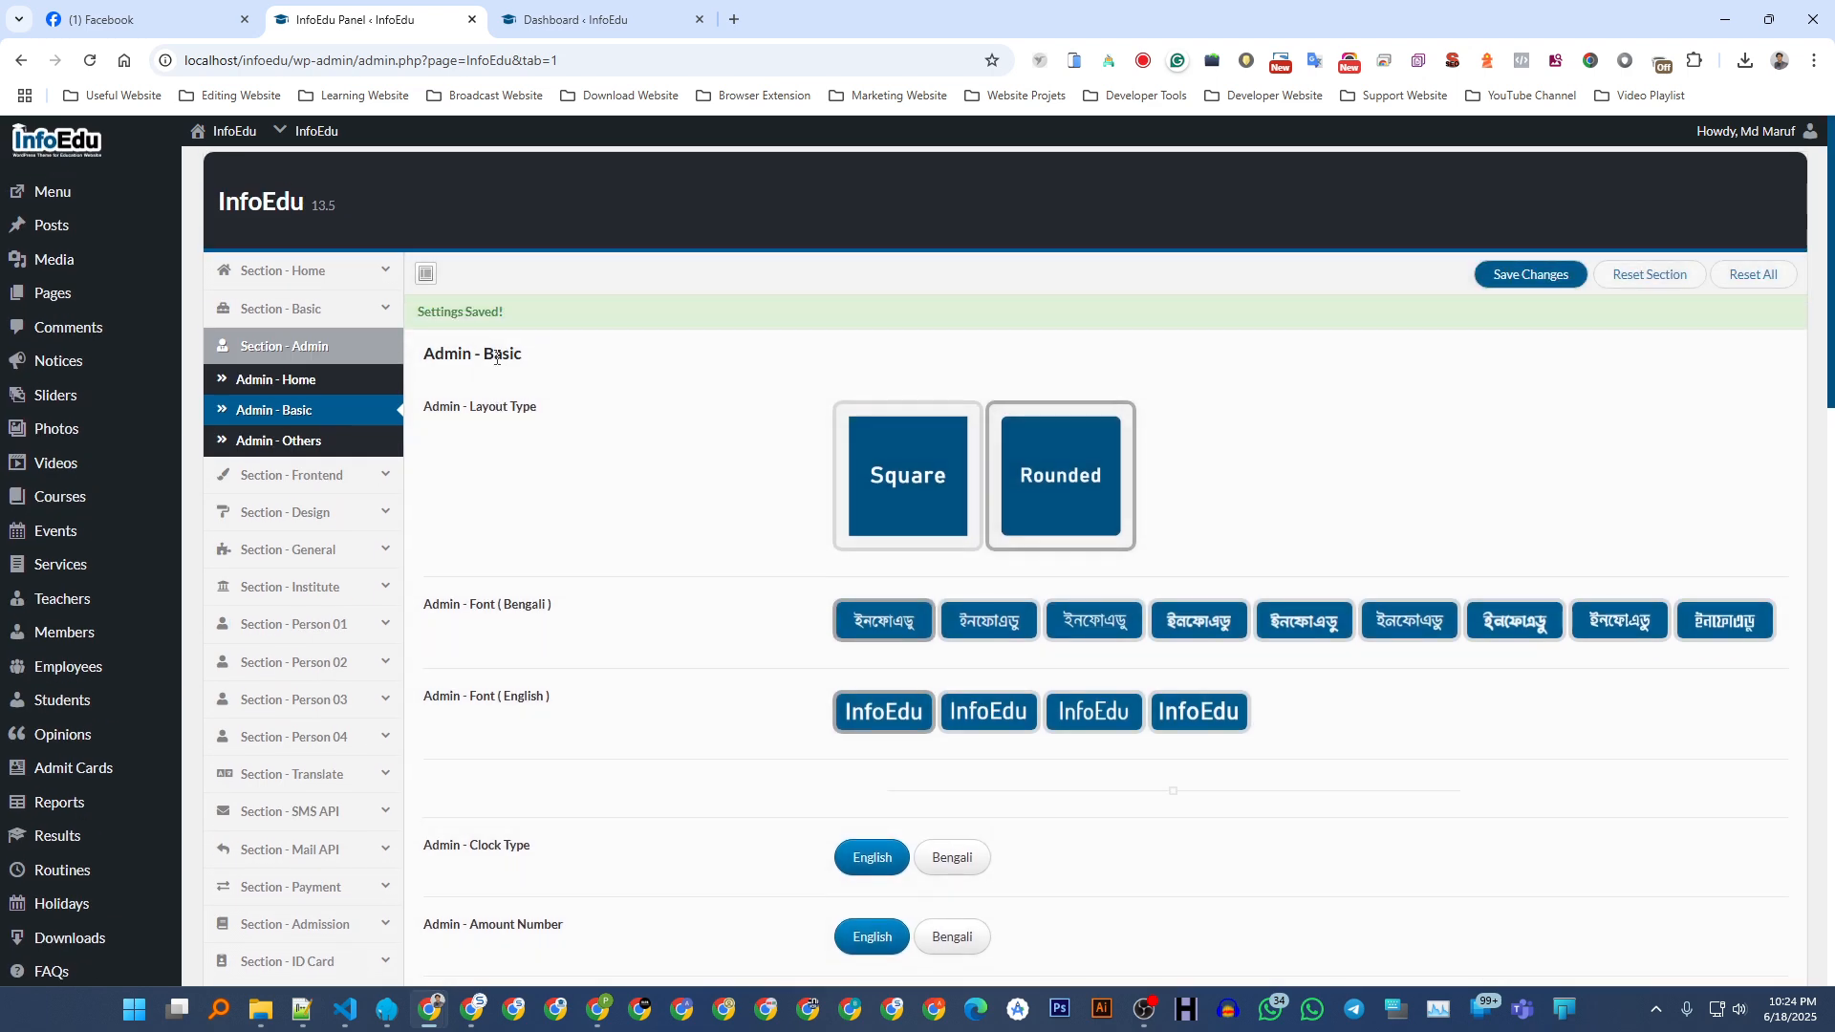
- Check the number format on the admin dashboard, and reopen the Section - Admin settings
click(325, 131)
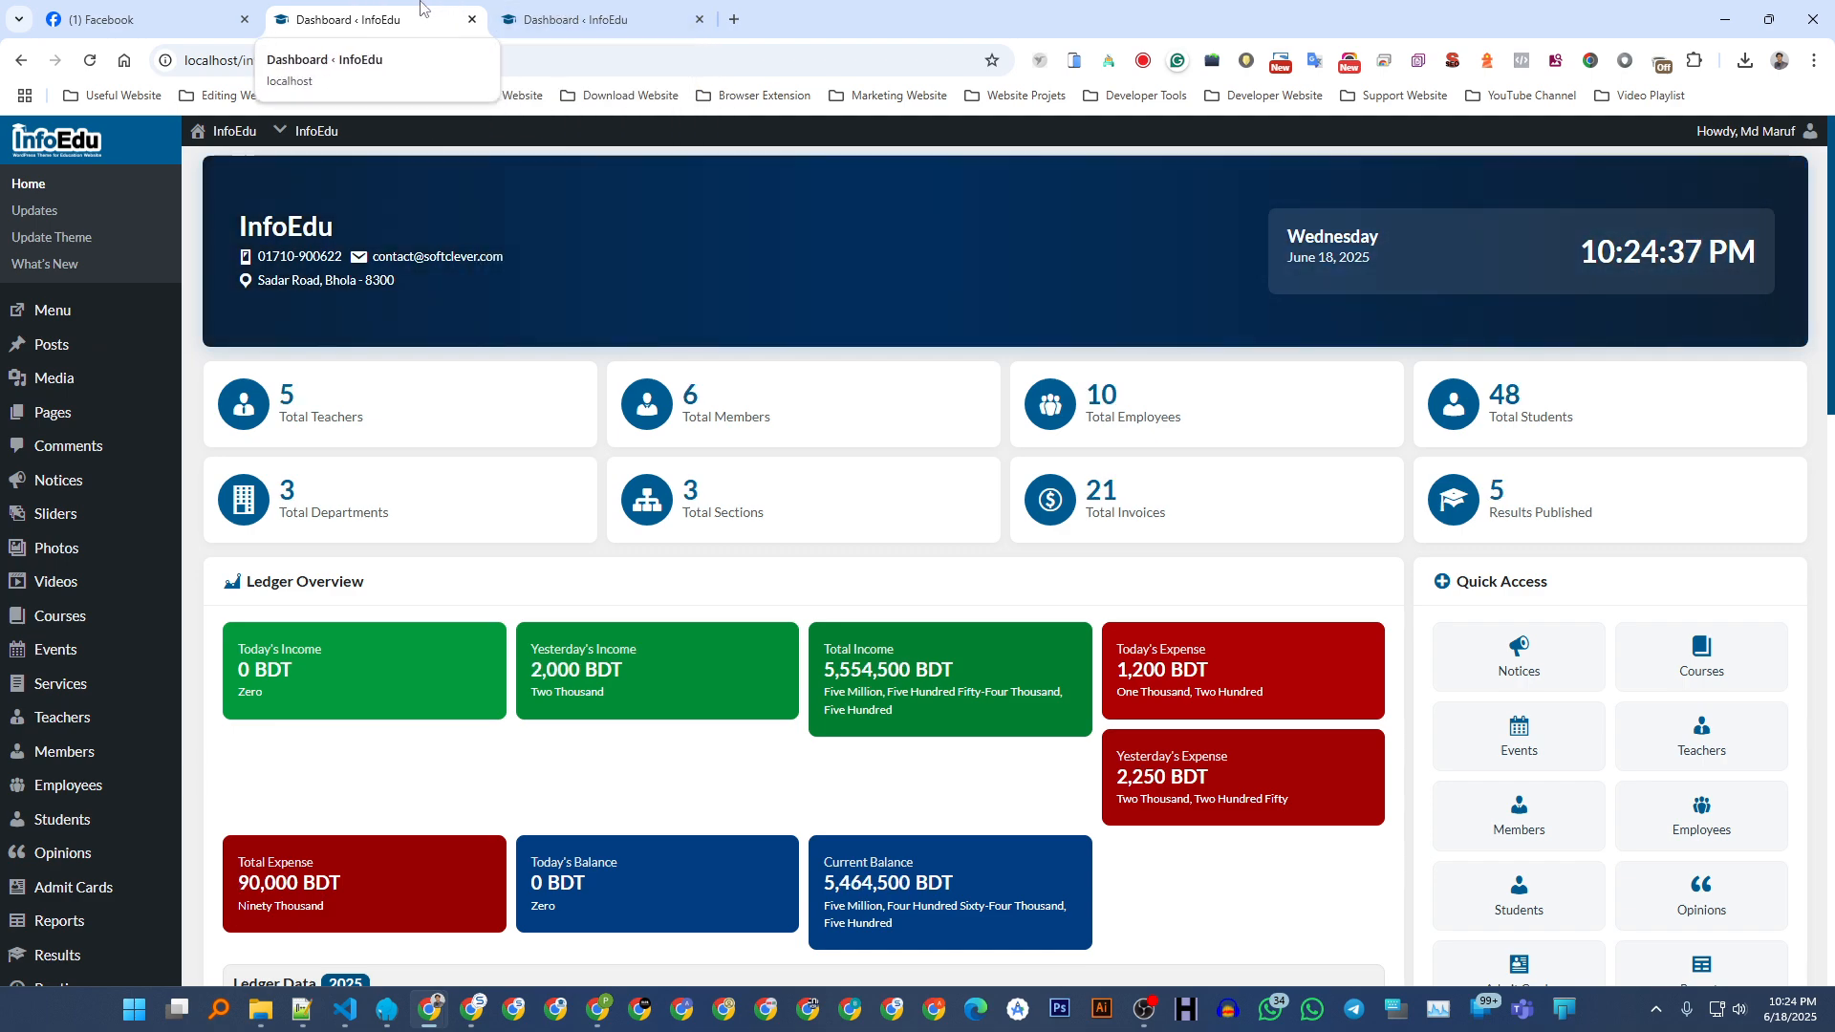
scroll(382, 371, down, 9)
mouse_move(115, 817)
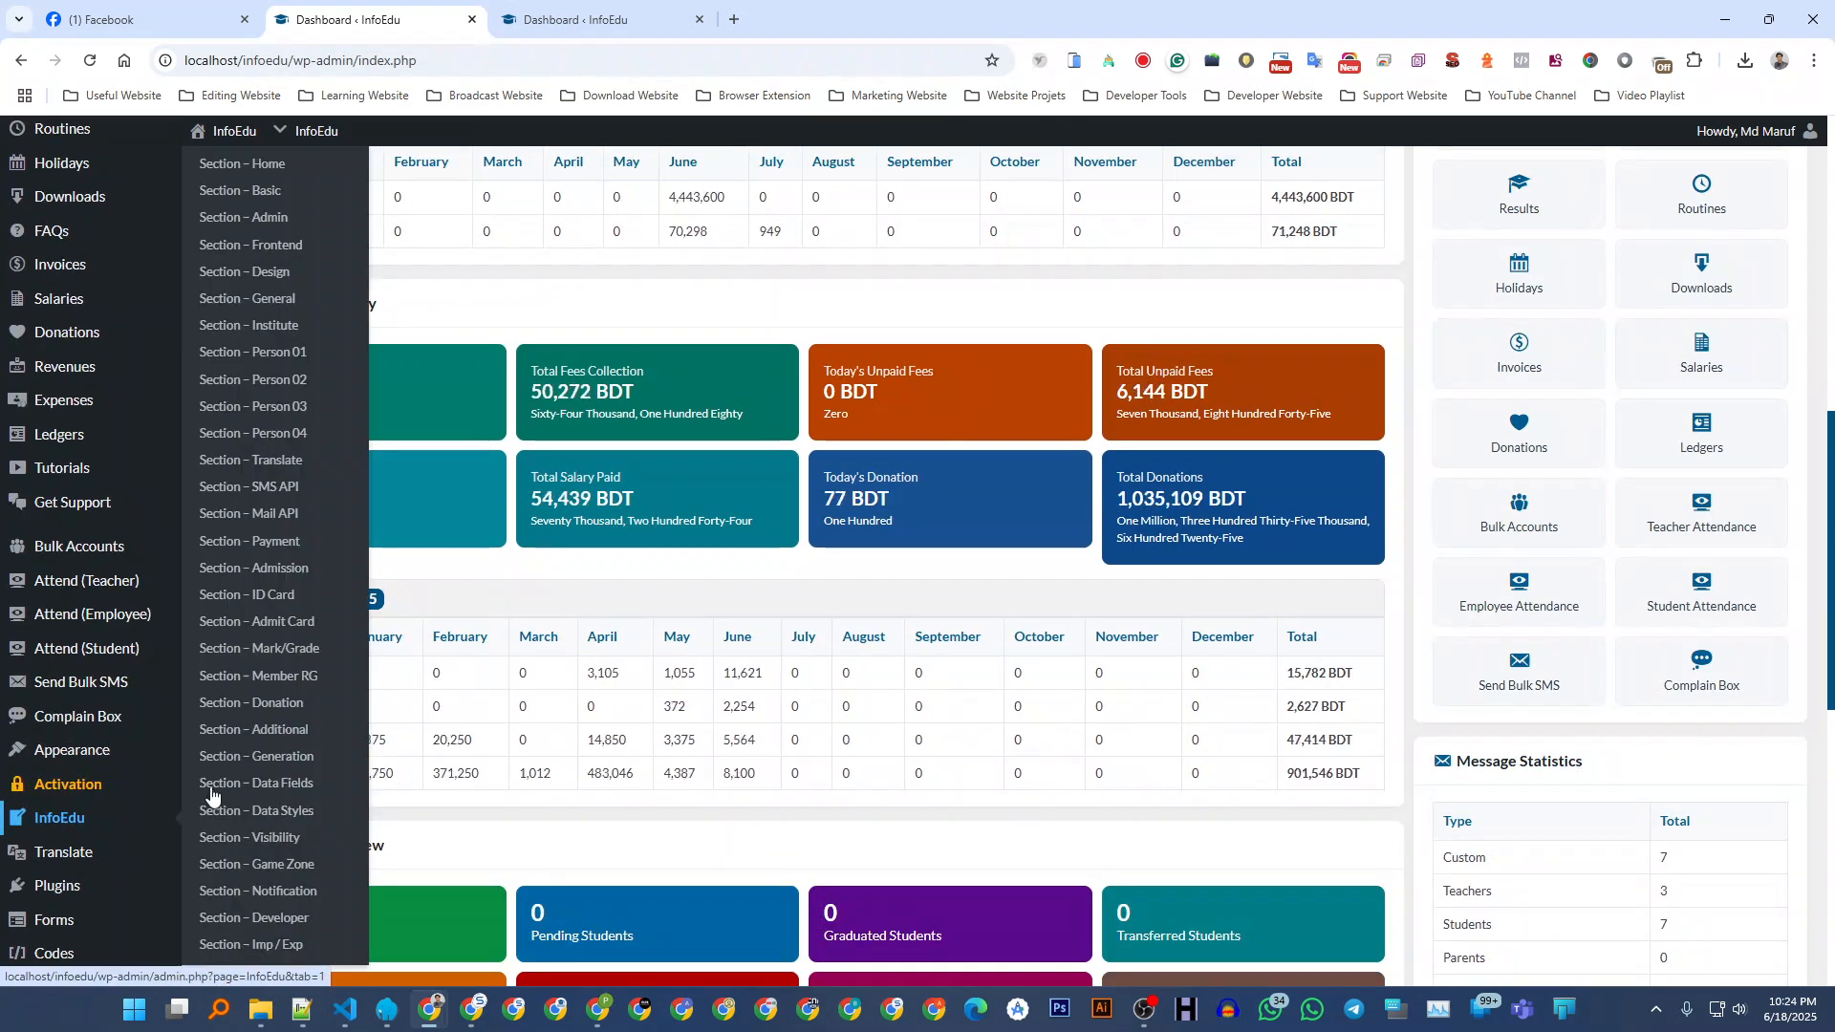
click(280, 549)
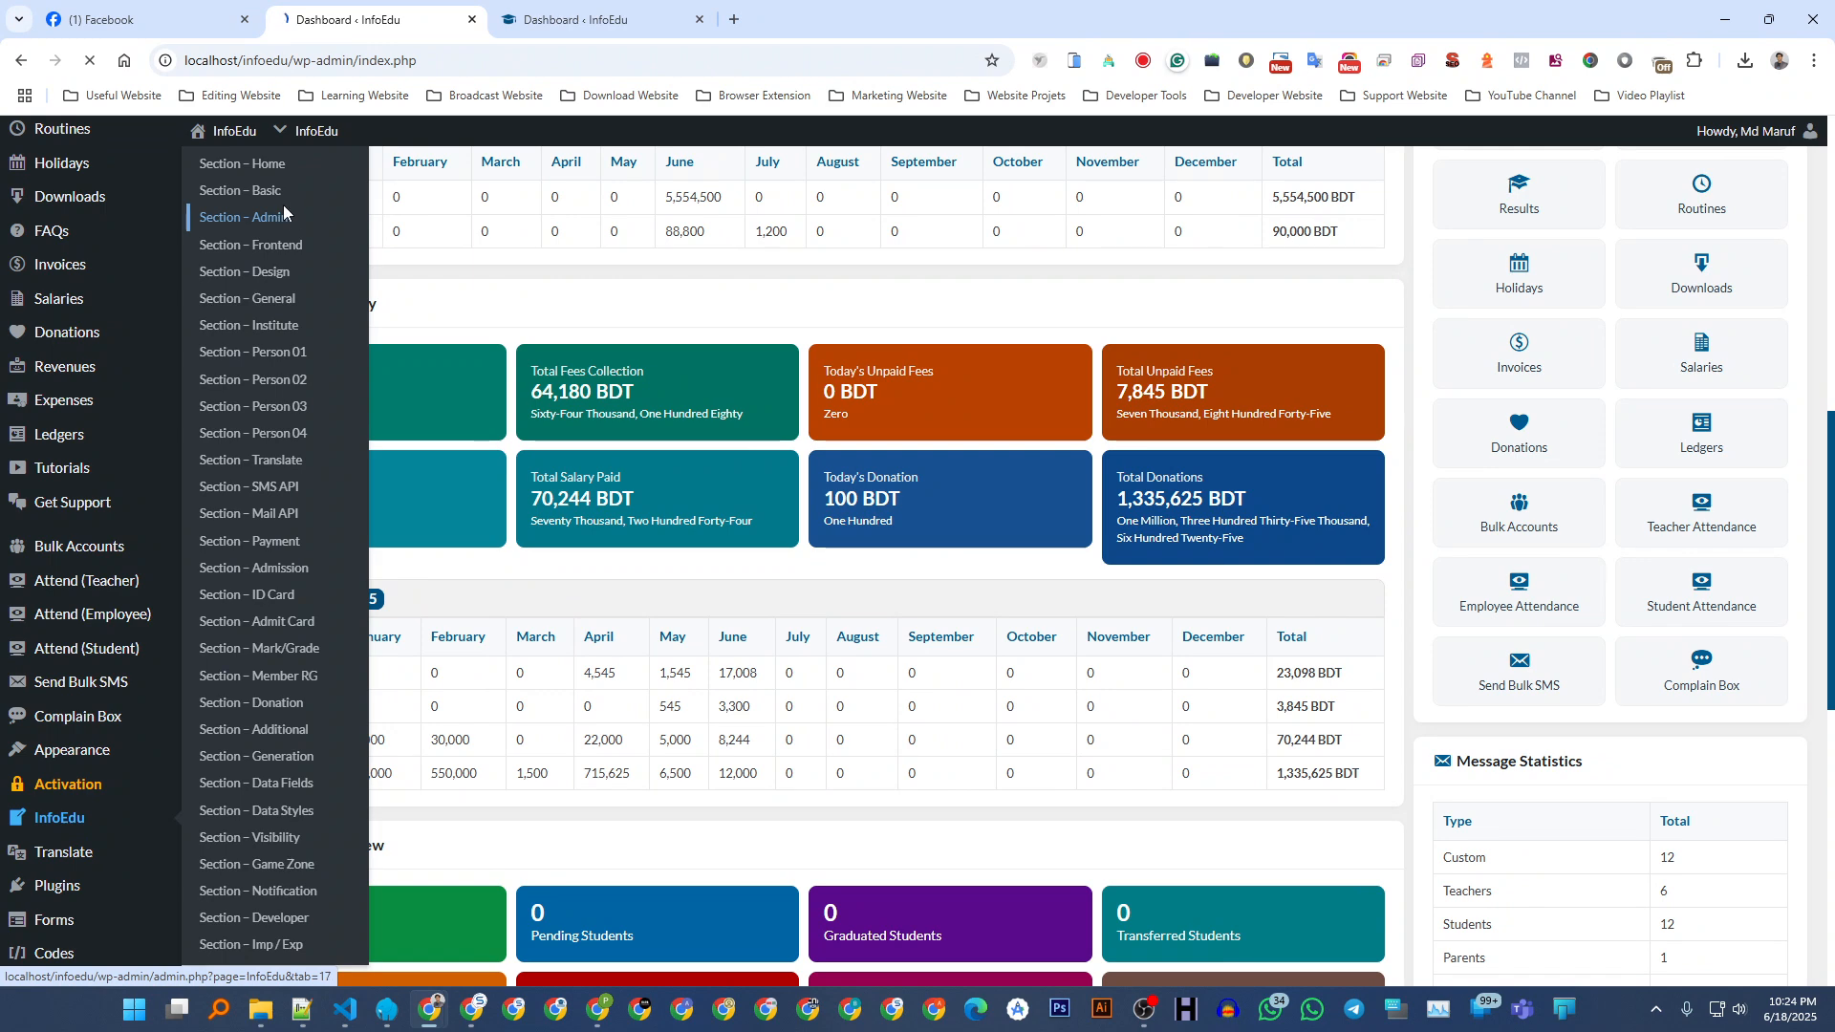
click(537, 13)
click(368, 20)
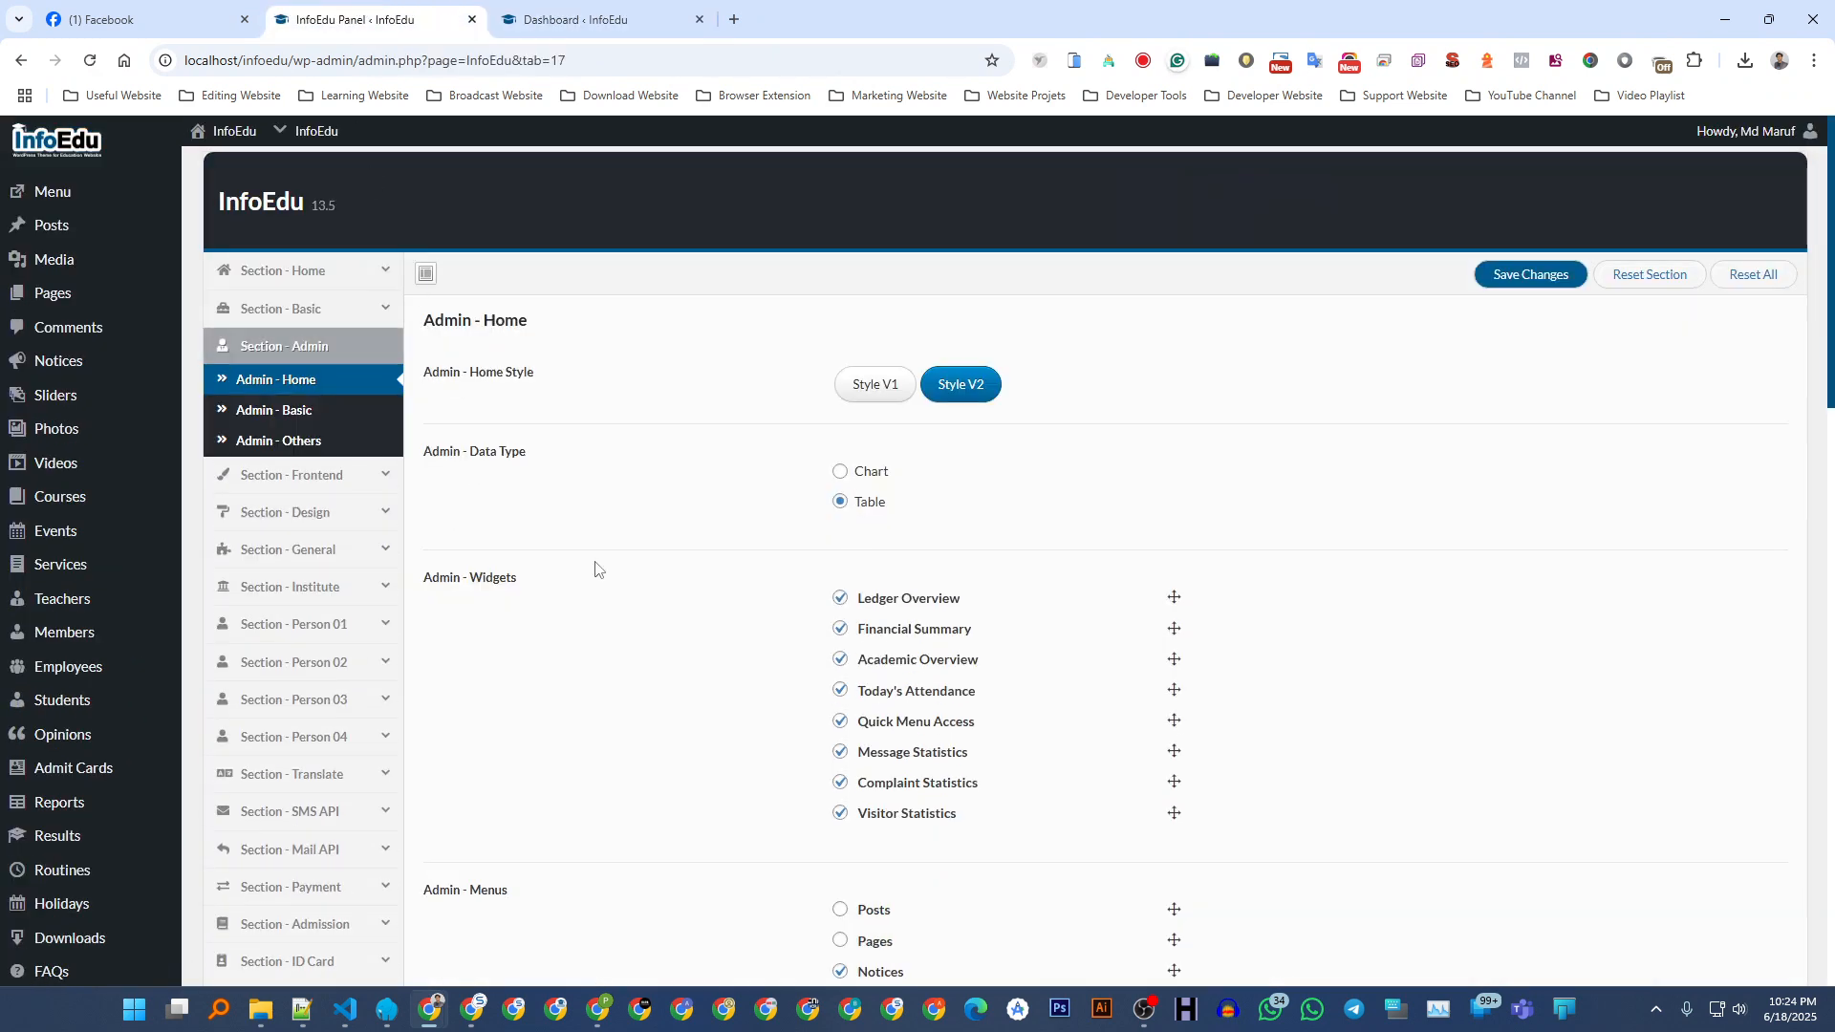
- Disable Admin - Number to Text under Admin - Basic, save the settings, and check the ledger overview on the dashboard
click(329, 429)
scroll(803, 742, down, 5)
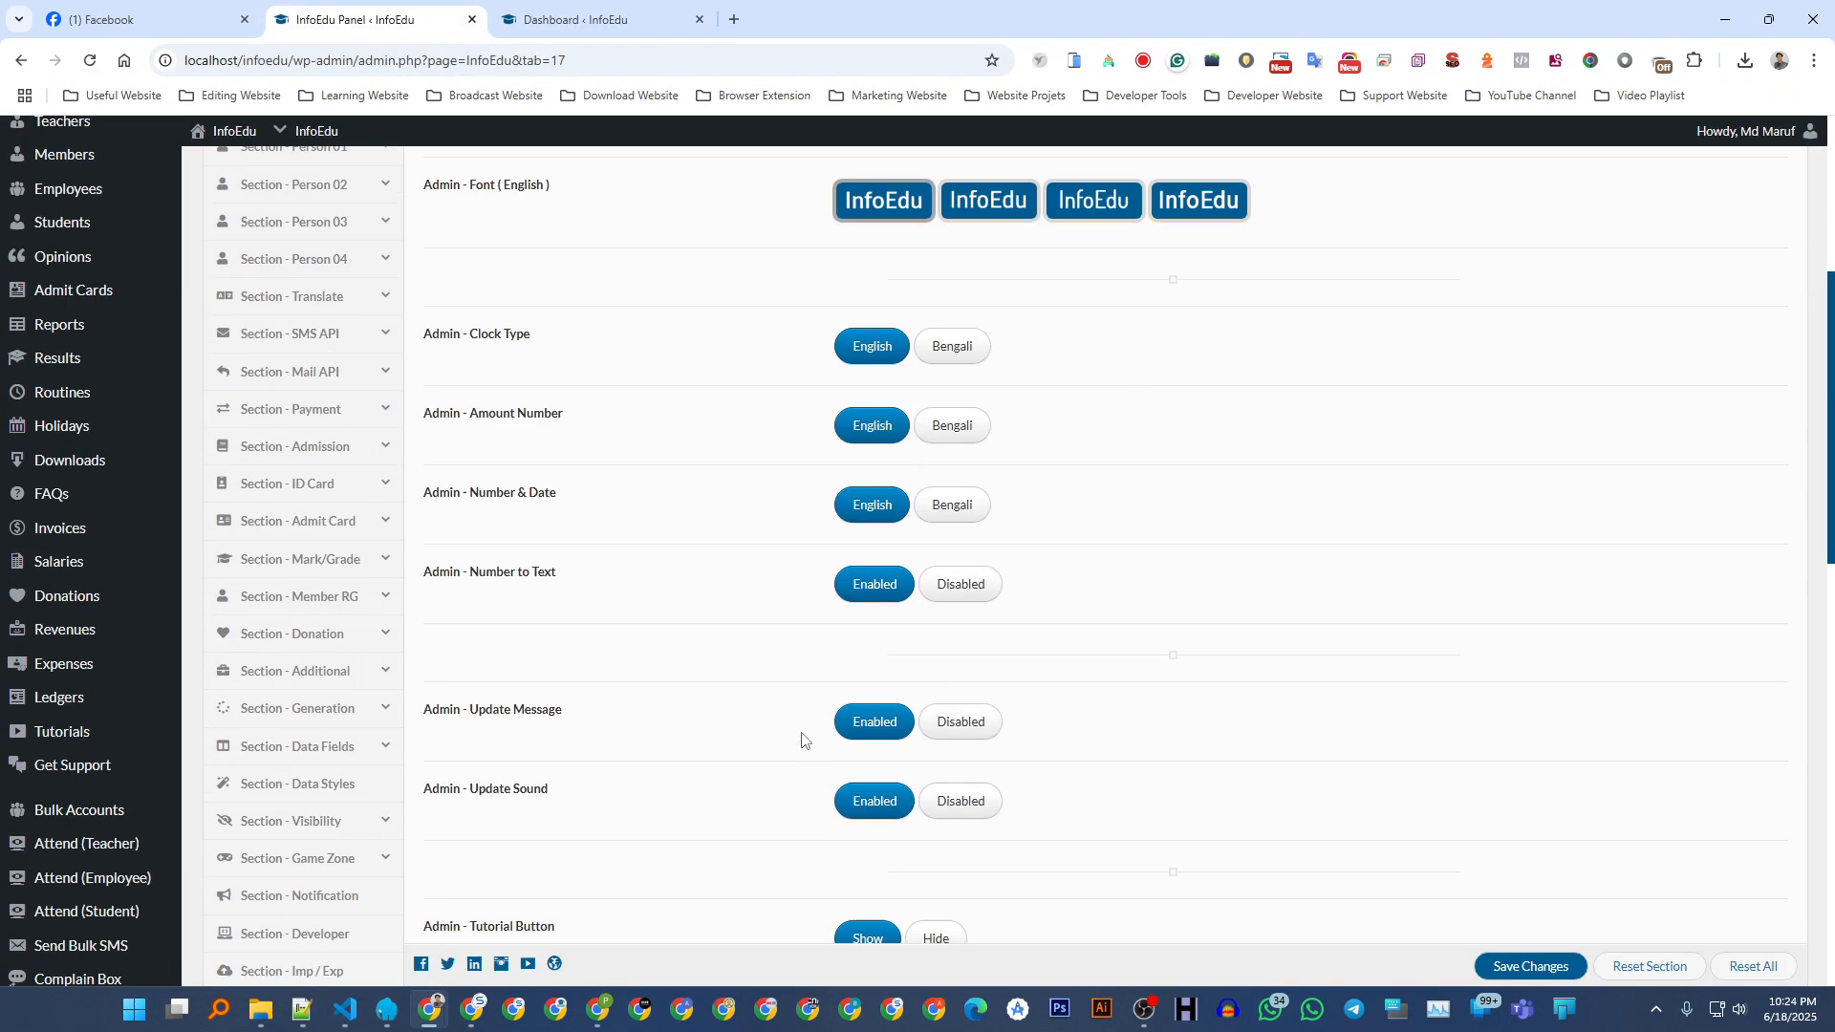
click(978, 586)
key(ctrl+s)
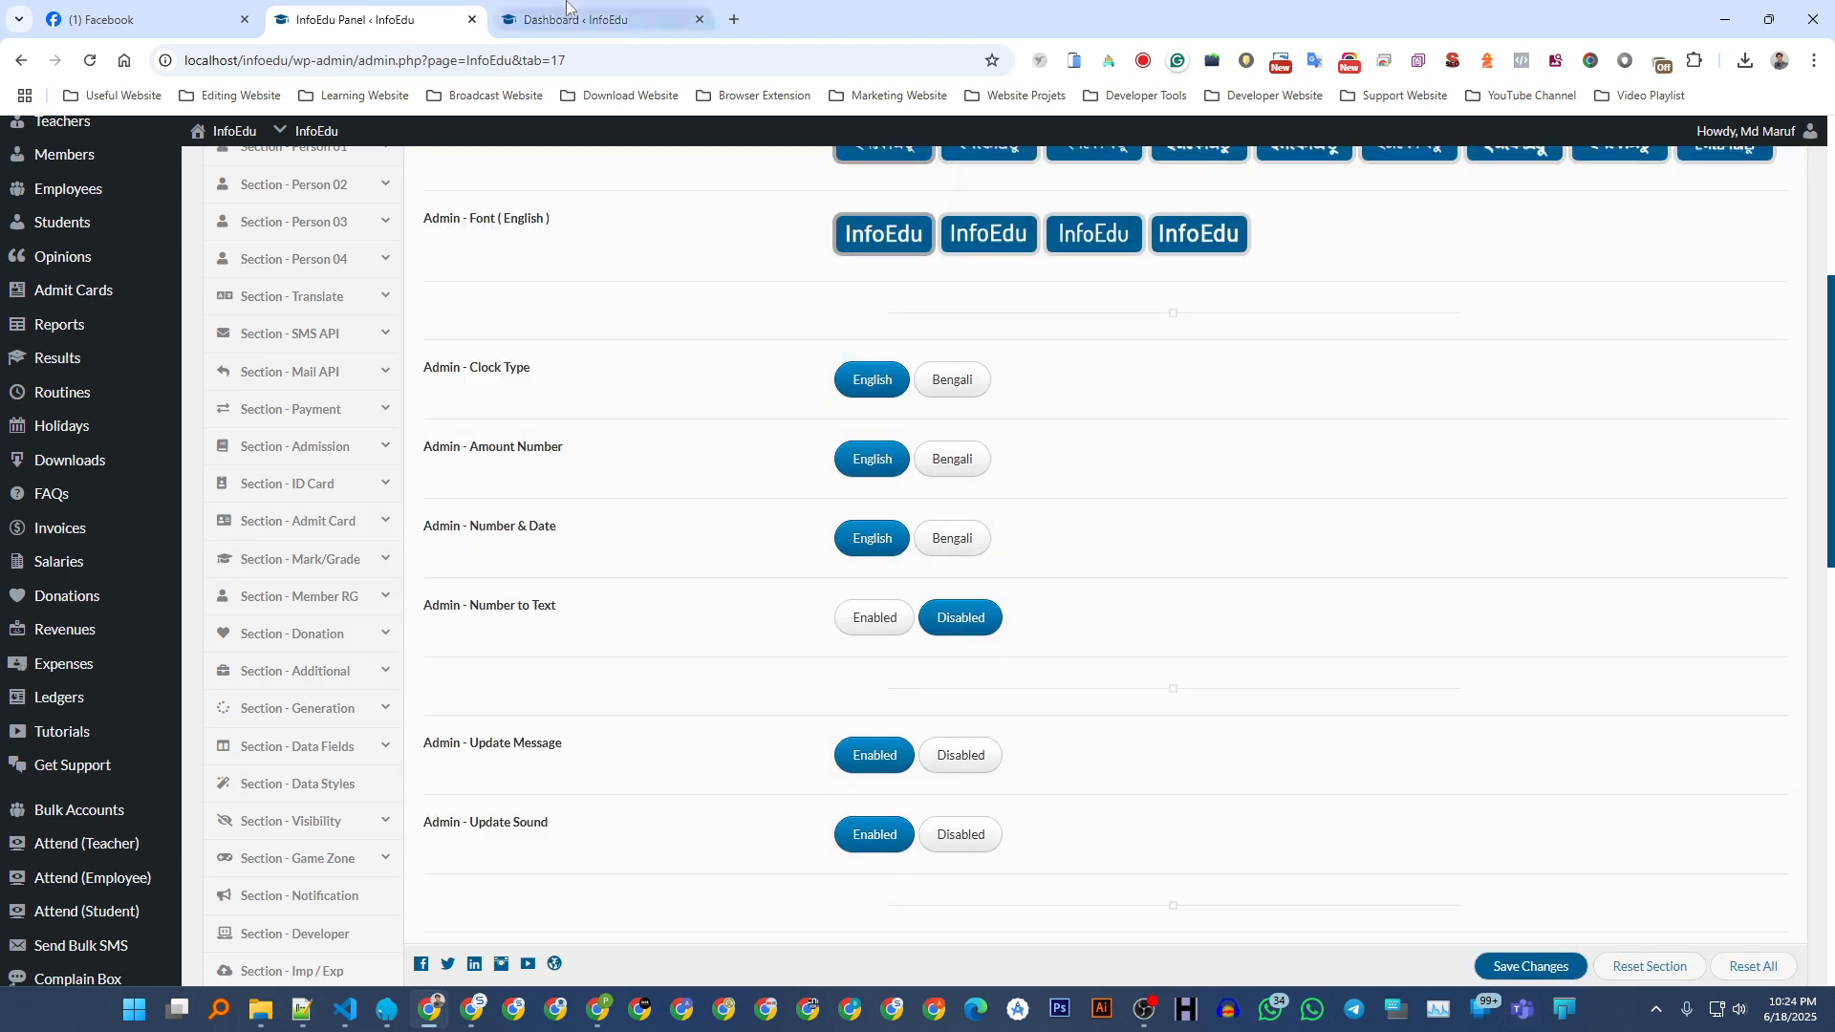
click(566, 12)
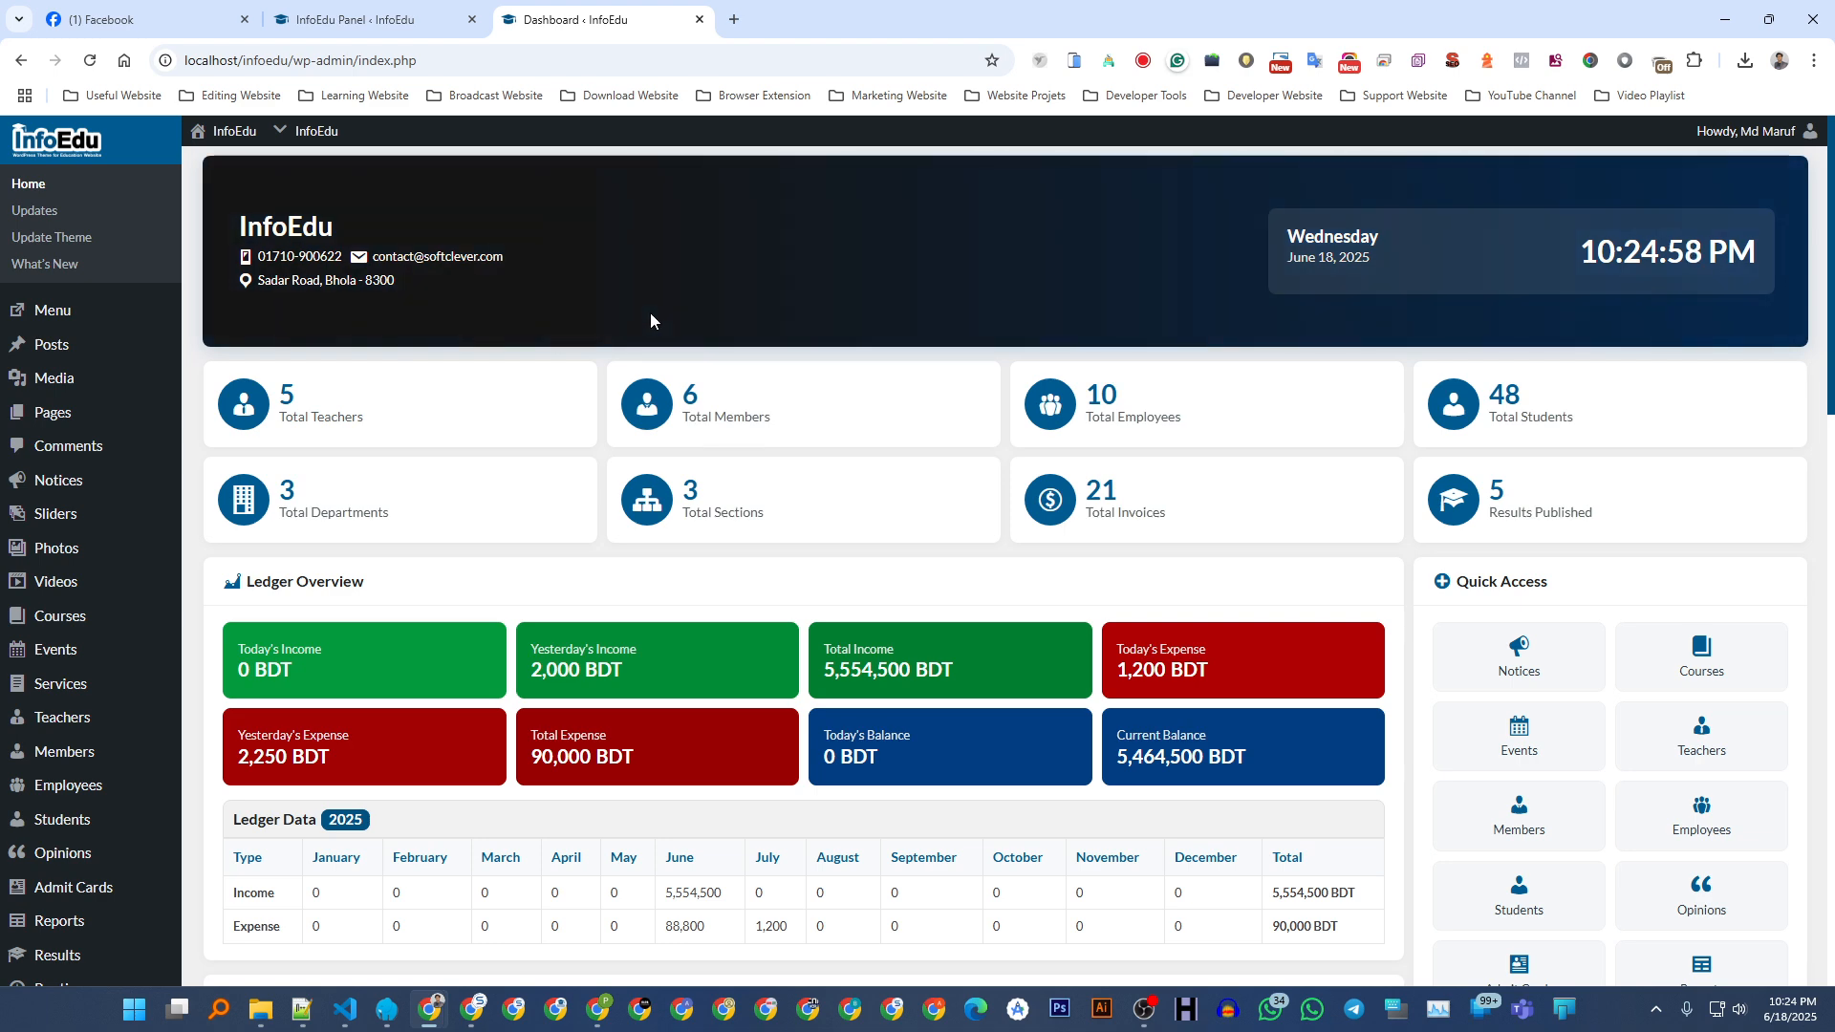
- Look through the financial, academic and attendance overviews on the admin dashboard
scroll(321, 358, down, 10)
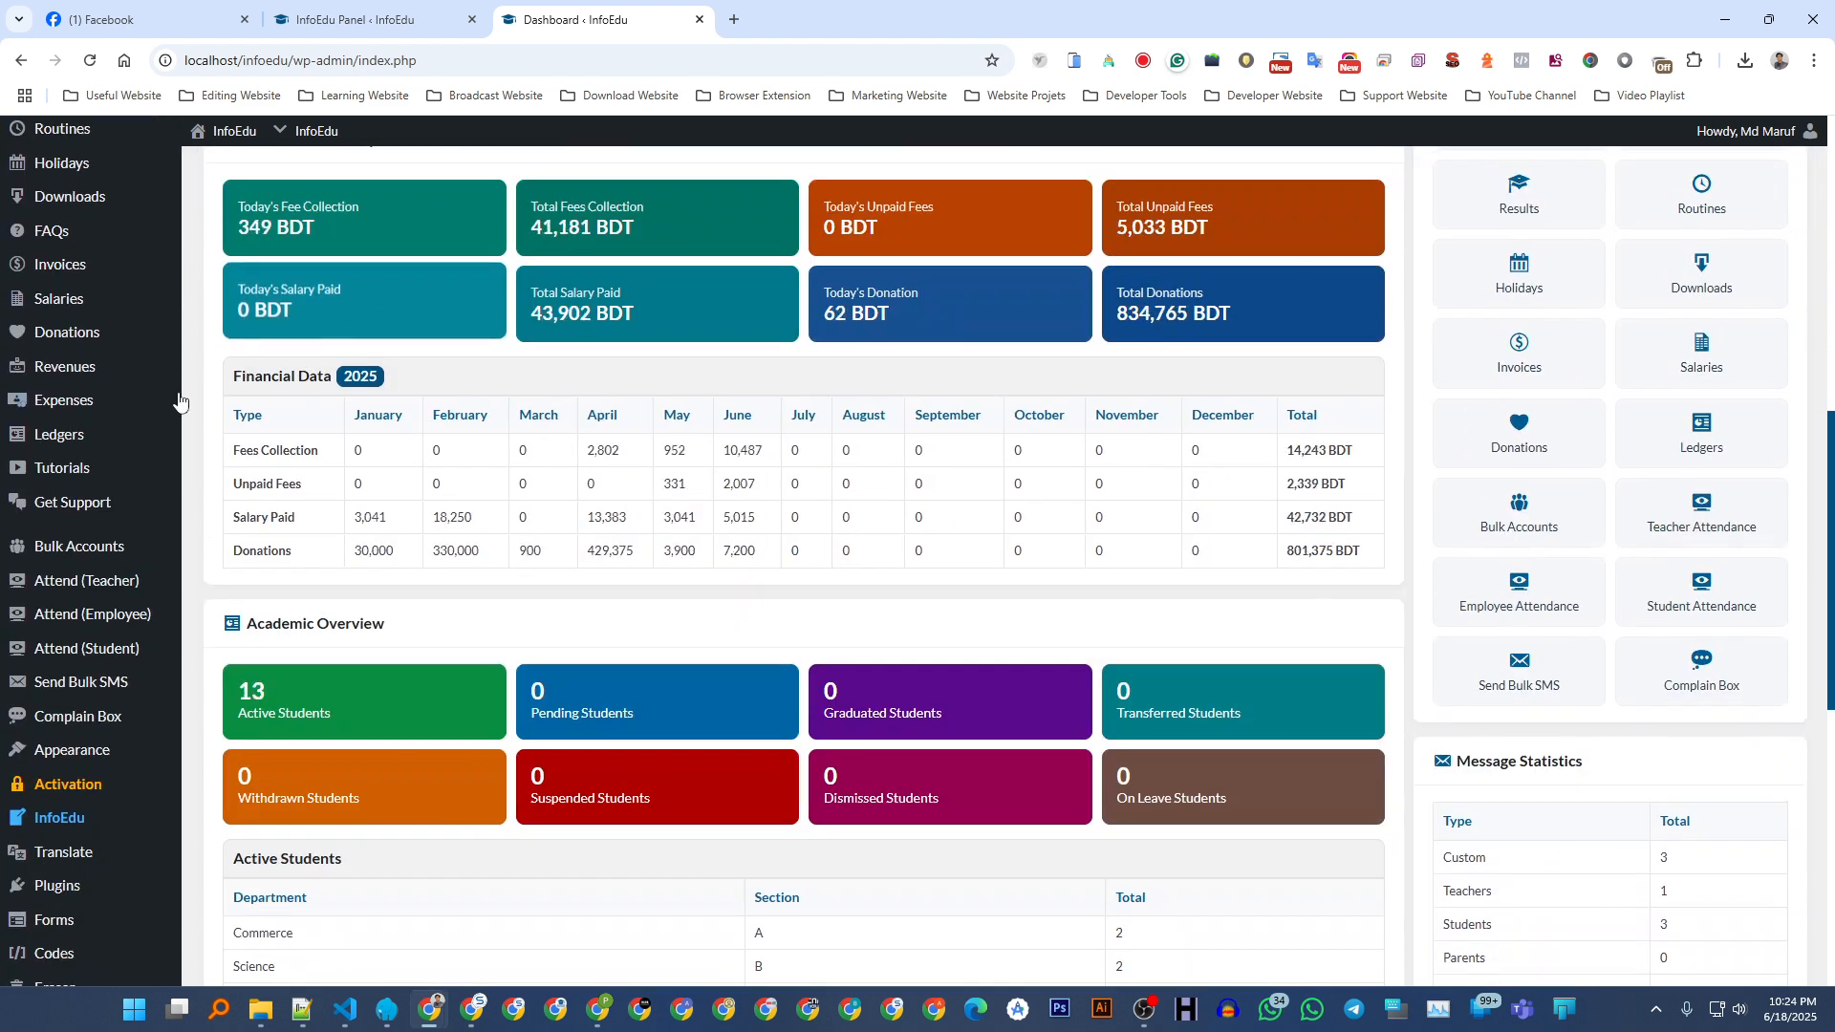
mouse_move(67, 443)
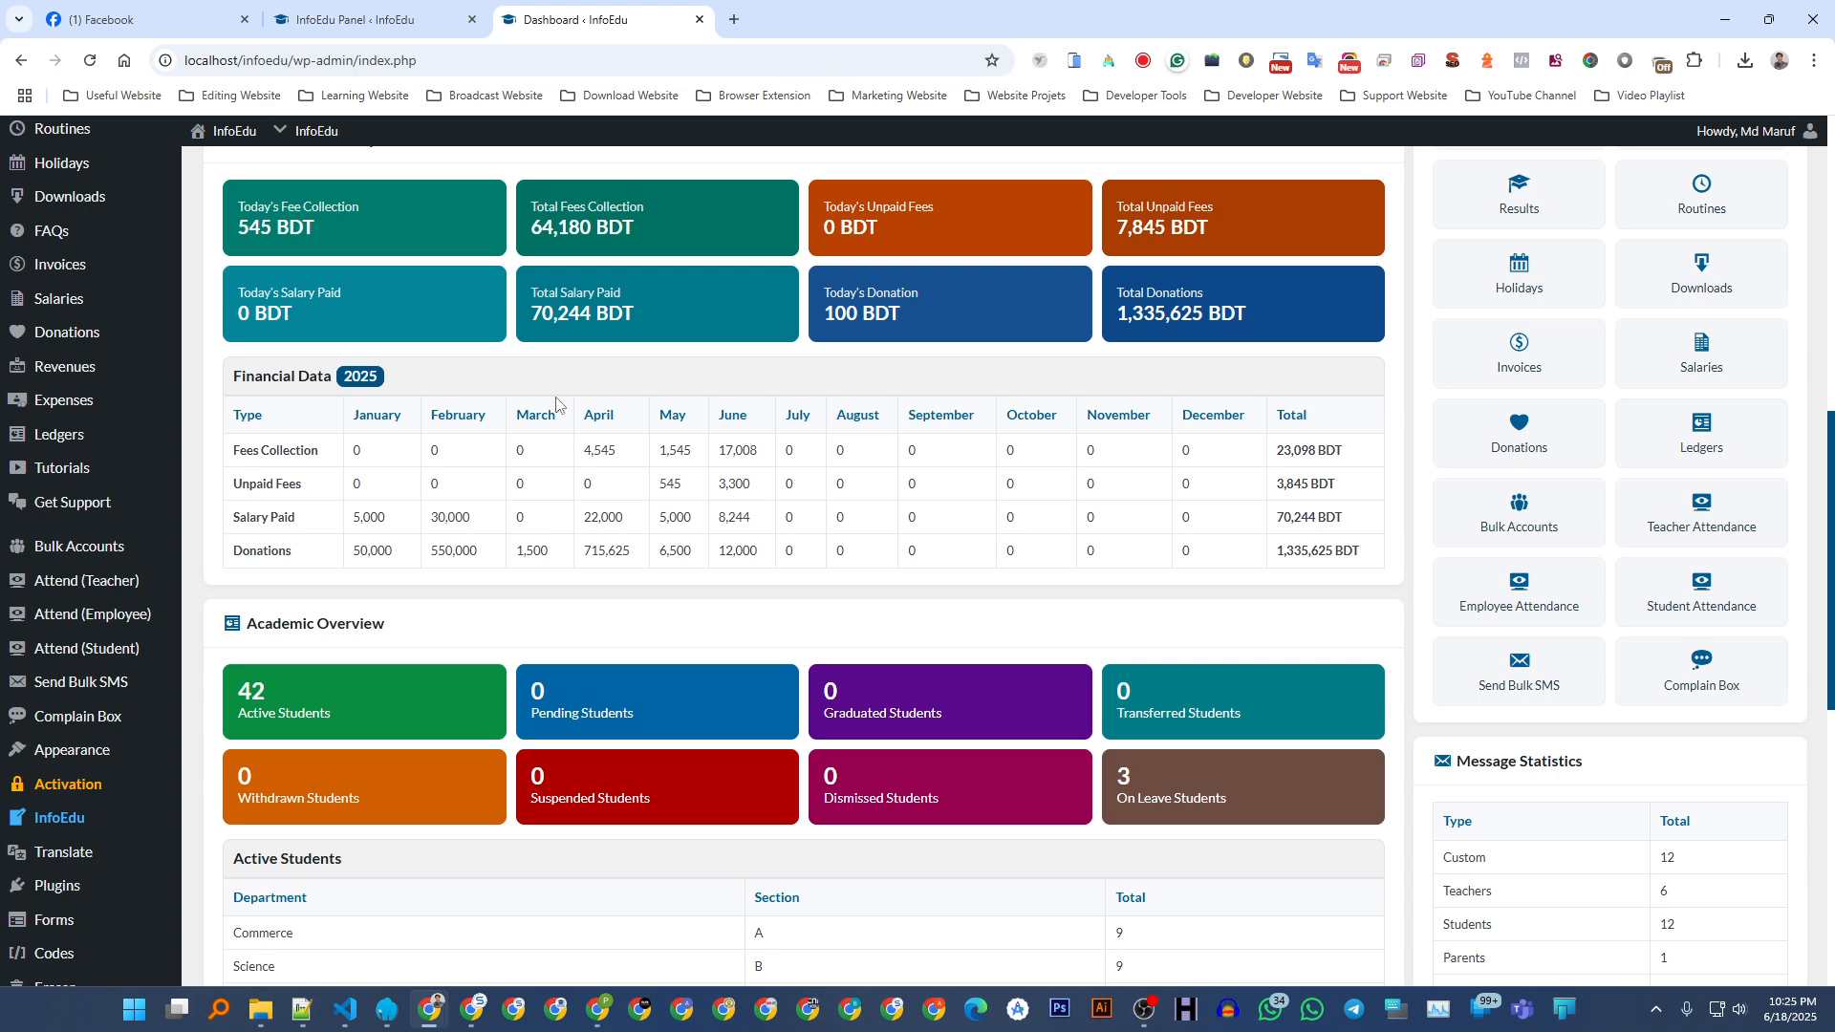
scroll(538, 423, down, 8)
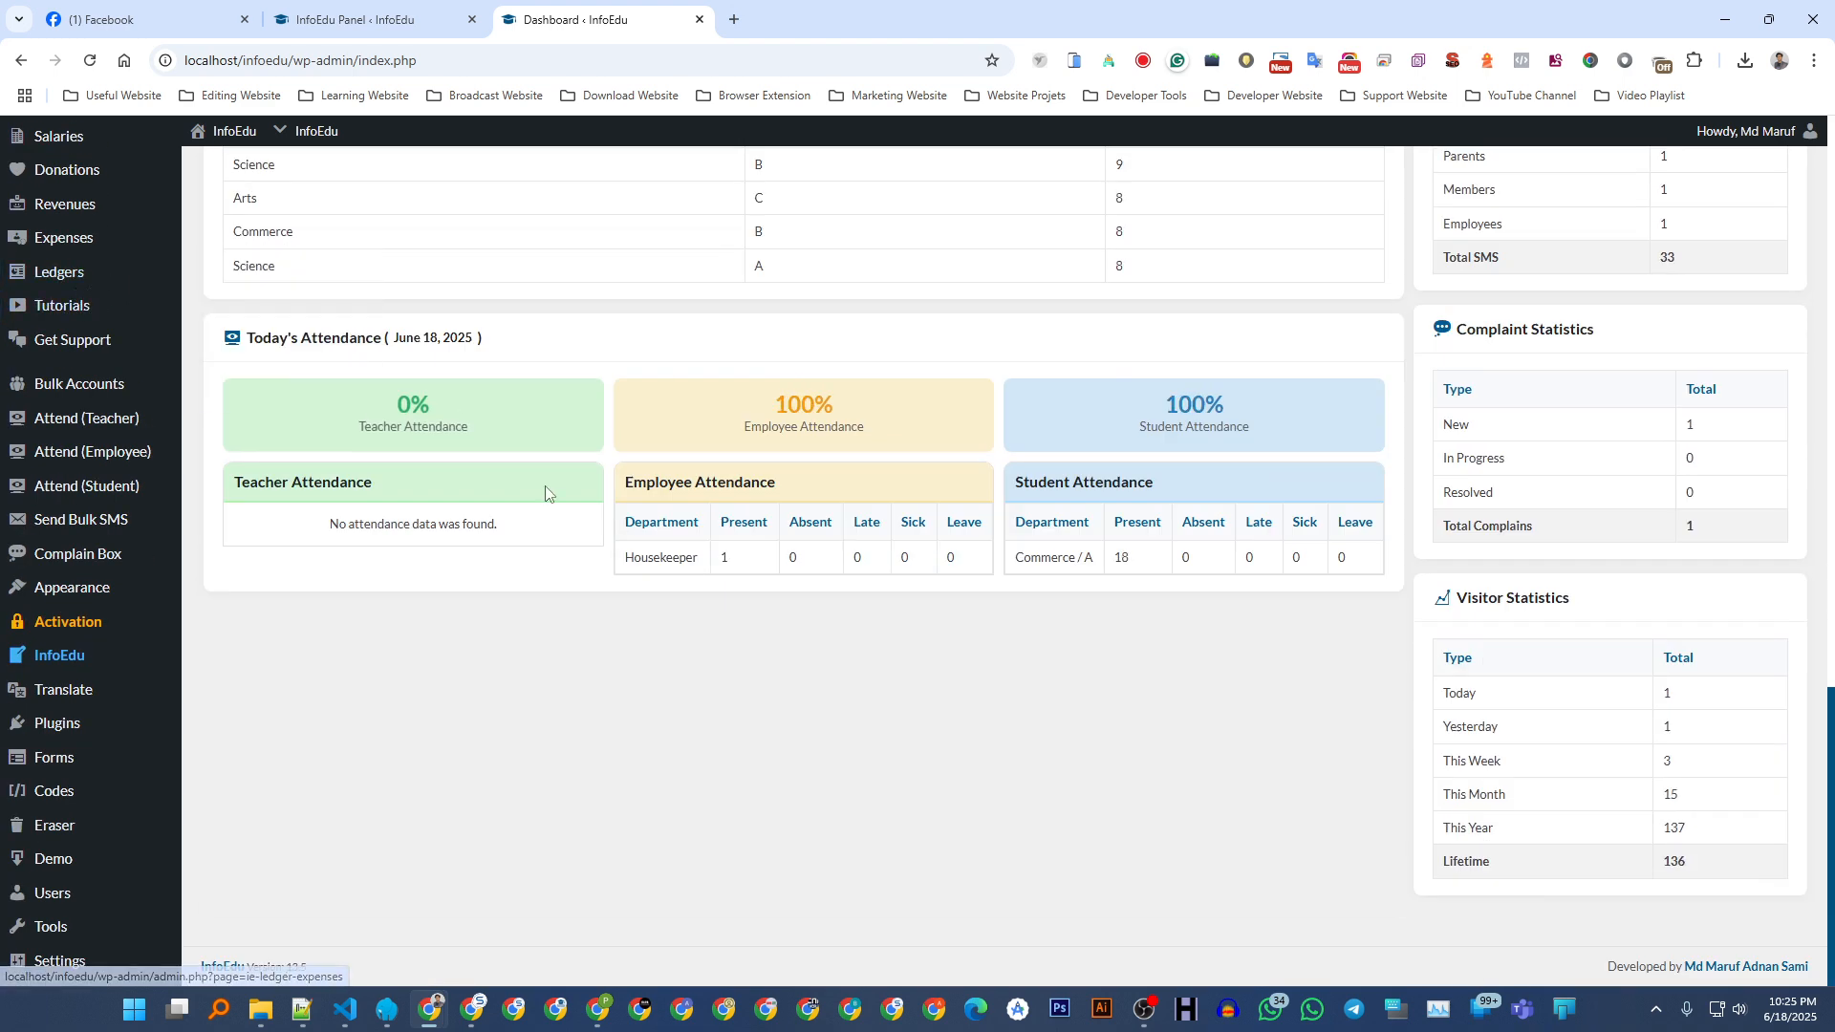
- Open the user Profile page and review its User Permissions, Assigned Subject and Login Restriction settings
mouse_move(58, 892)
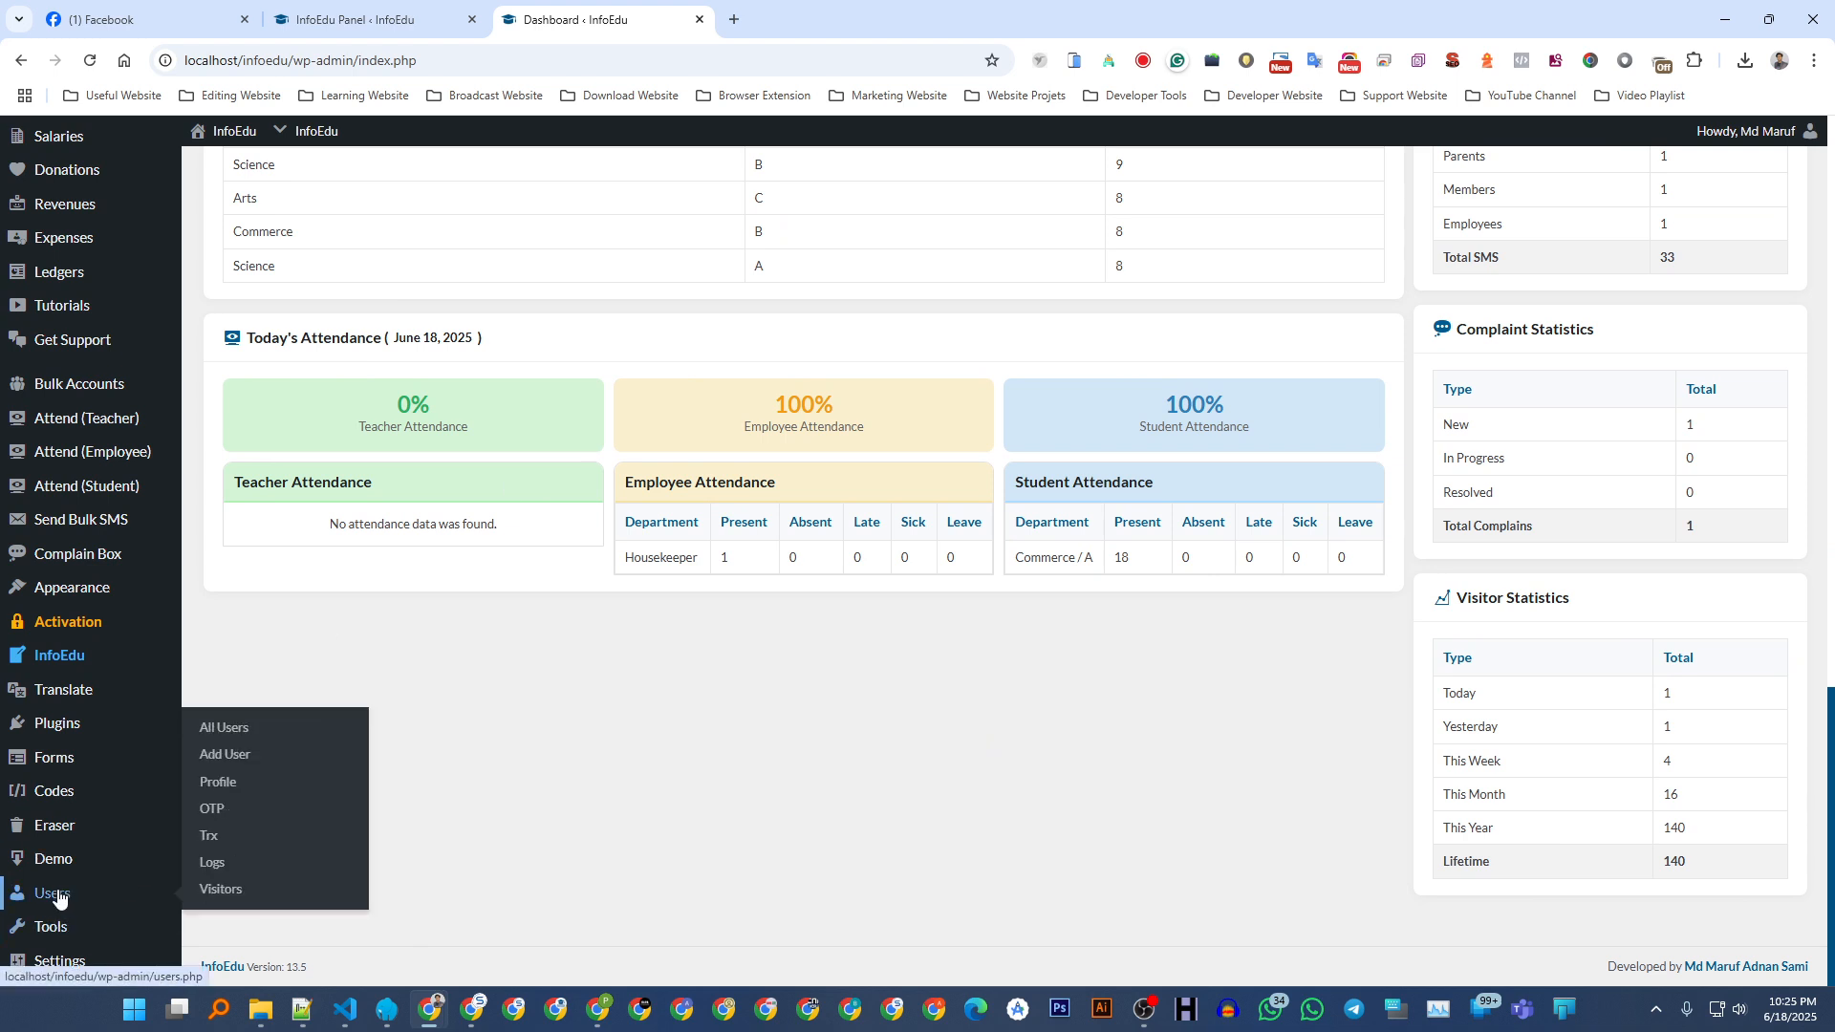
click(235, 795)
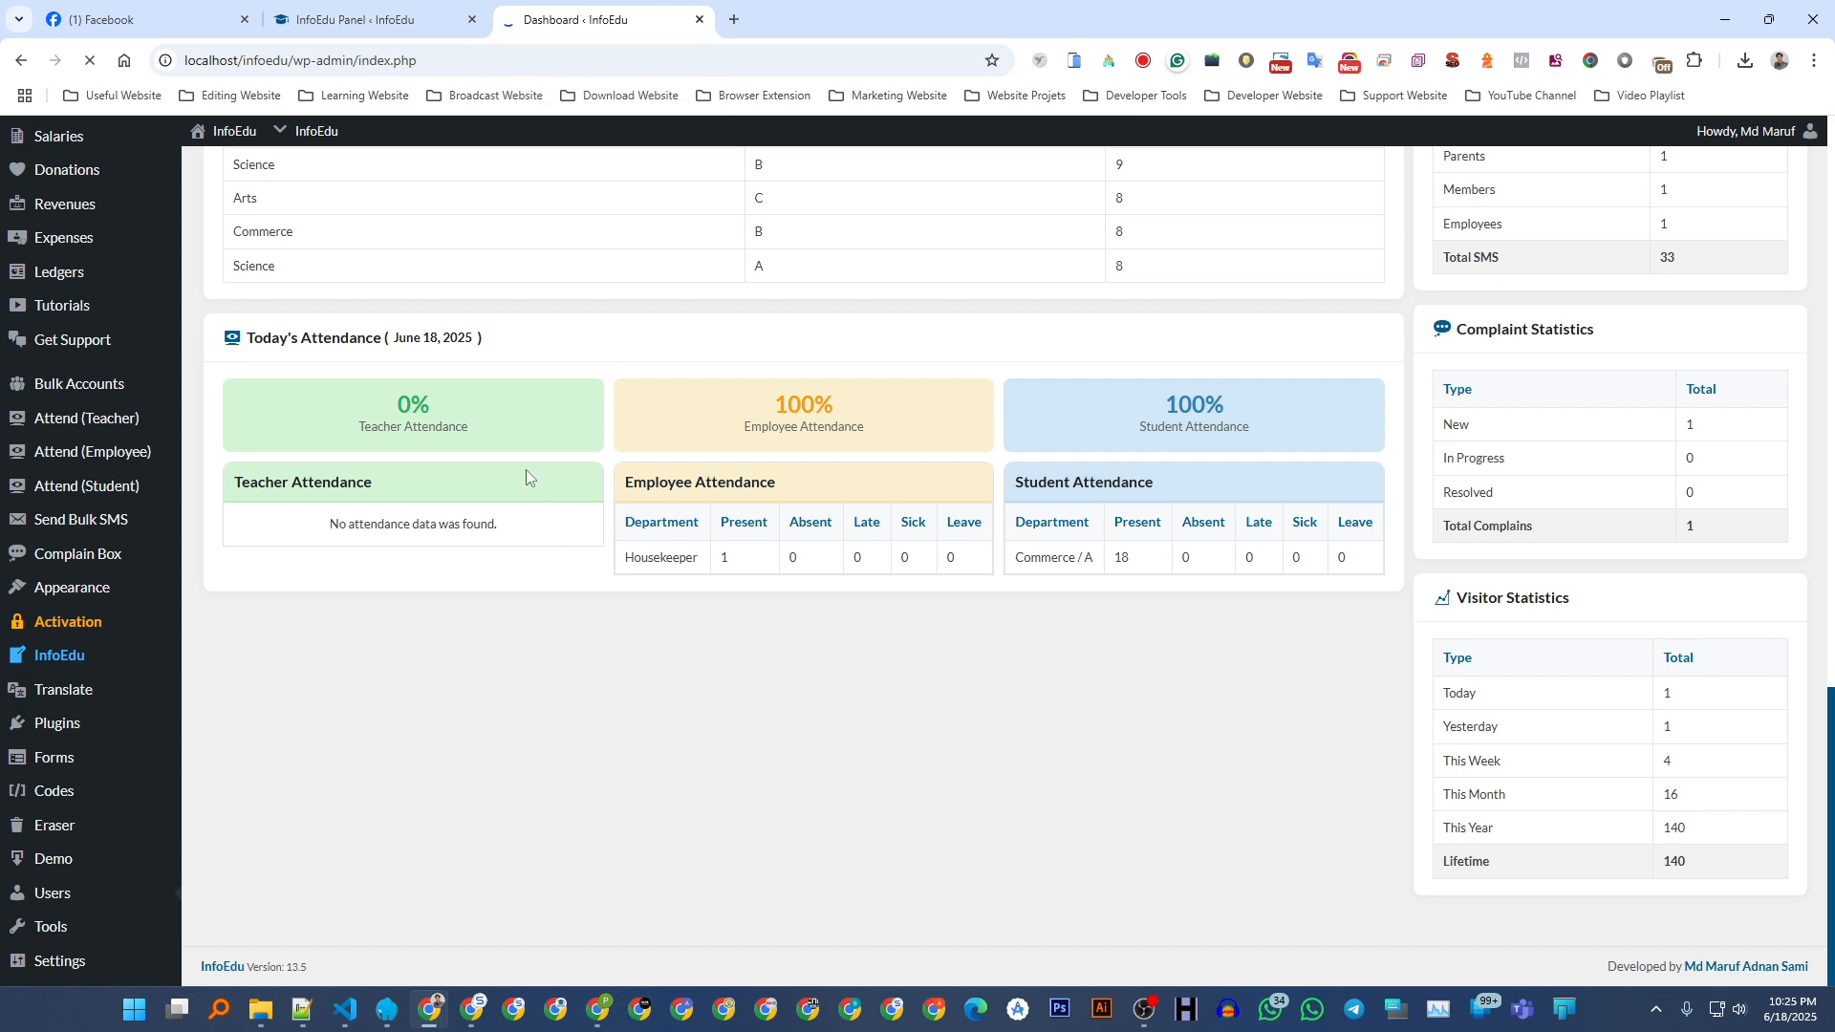
scroll(475, 463, down, 15)
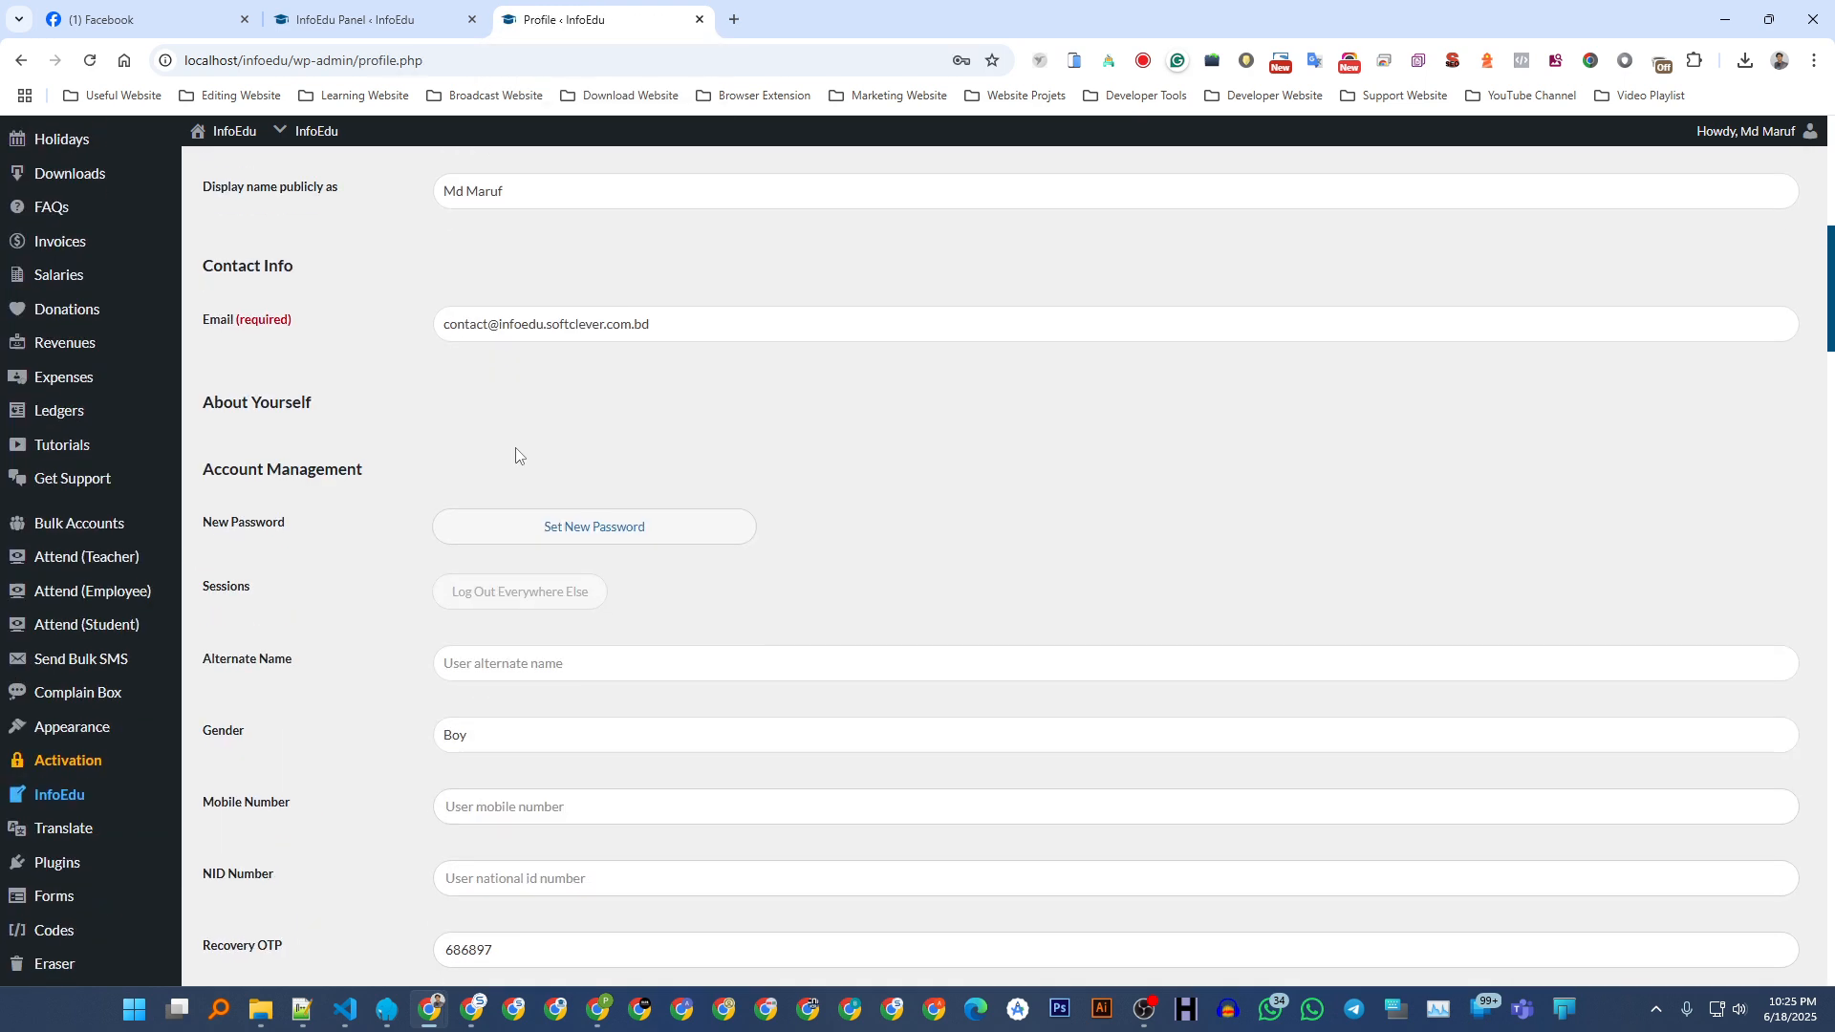
scroll(475, 464, down, 4)
scroll(242, 373, up, 2)
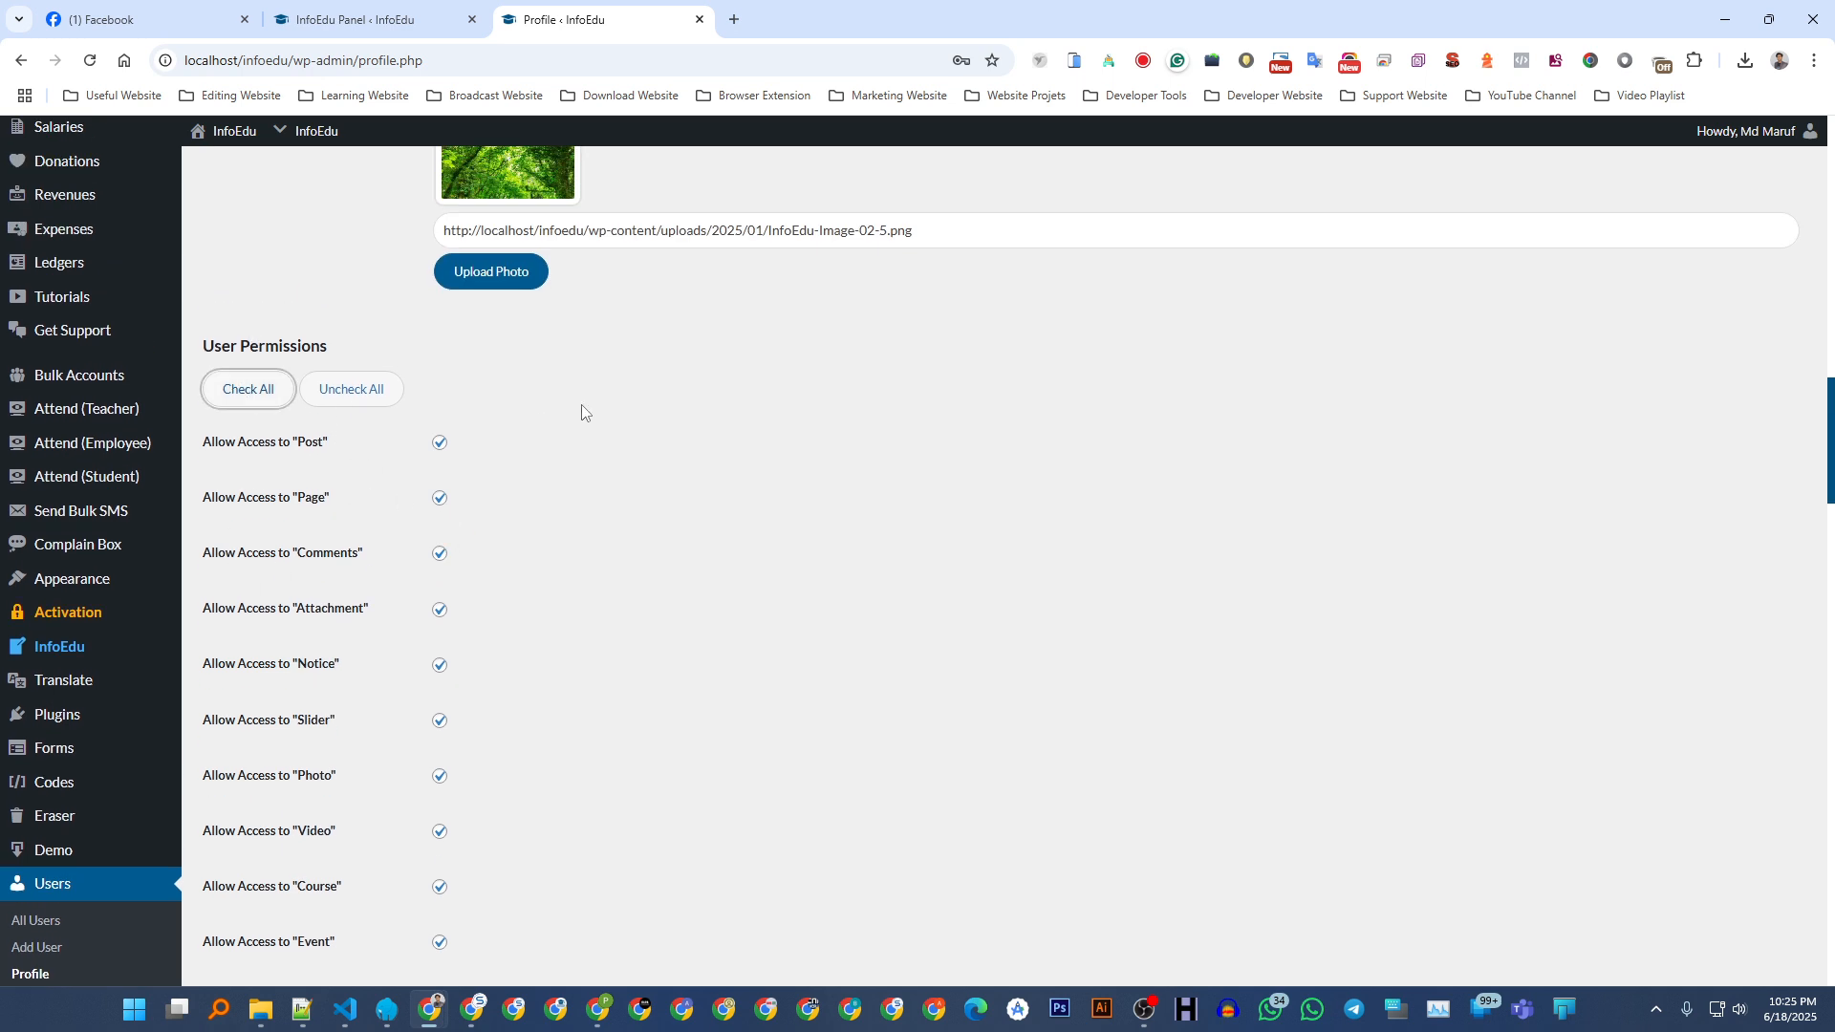
scroll(1832, 395, down, 5)
scroll(1831, 394, down, 10)
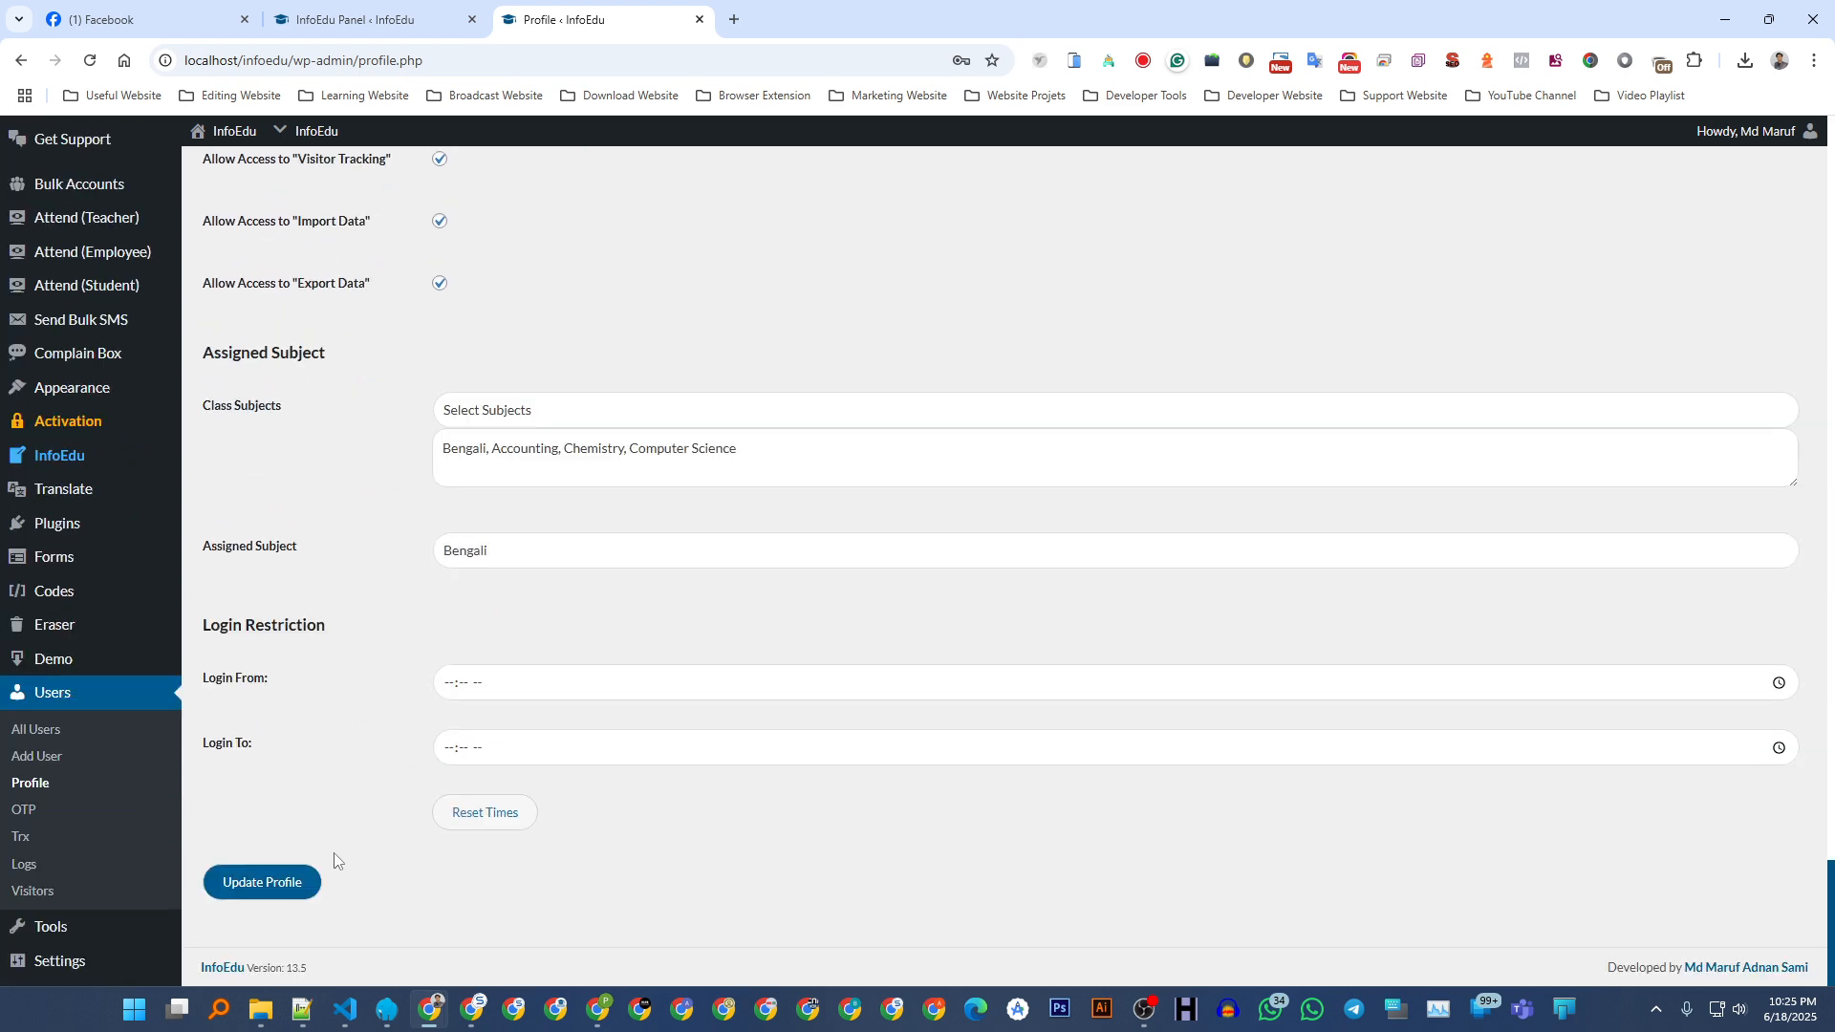
scroll(290, 494, up, 6)
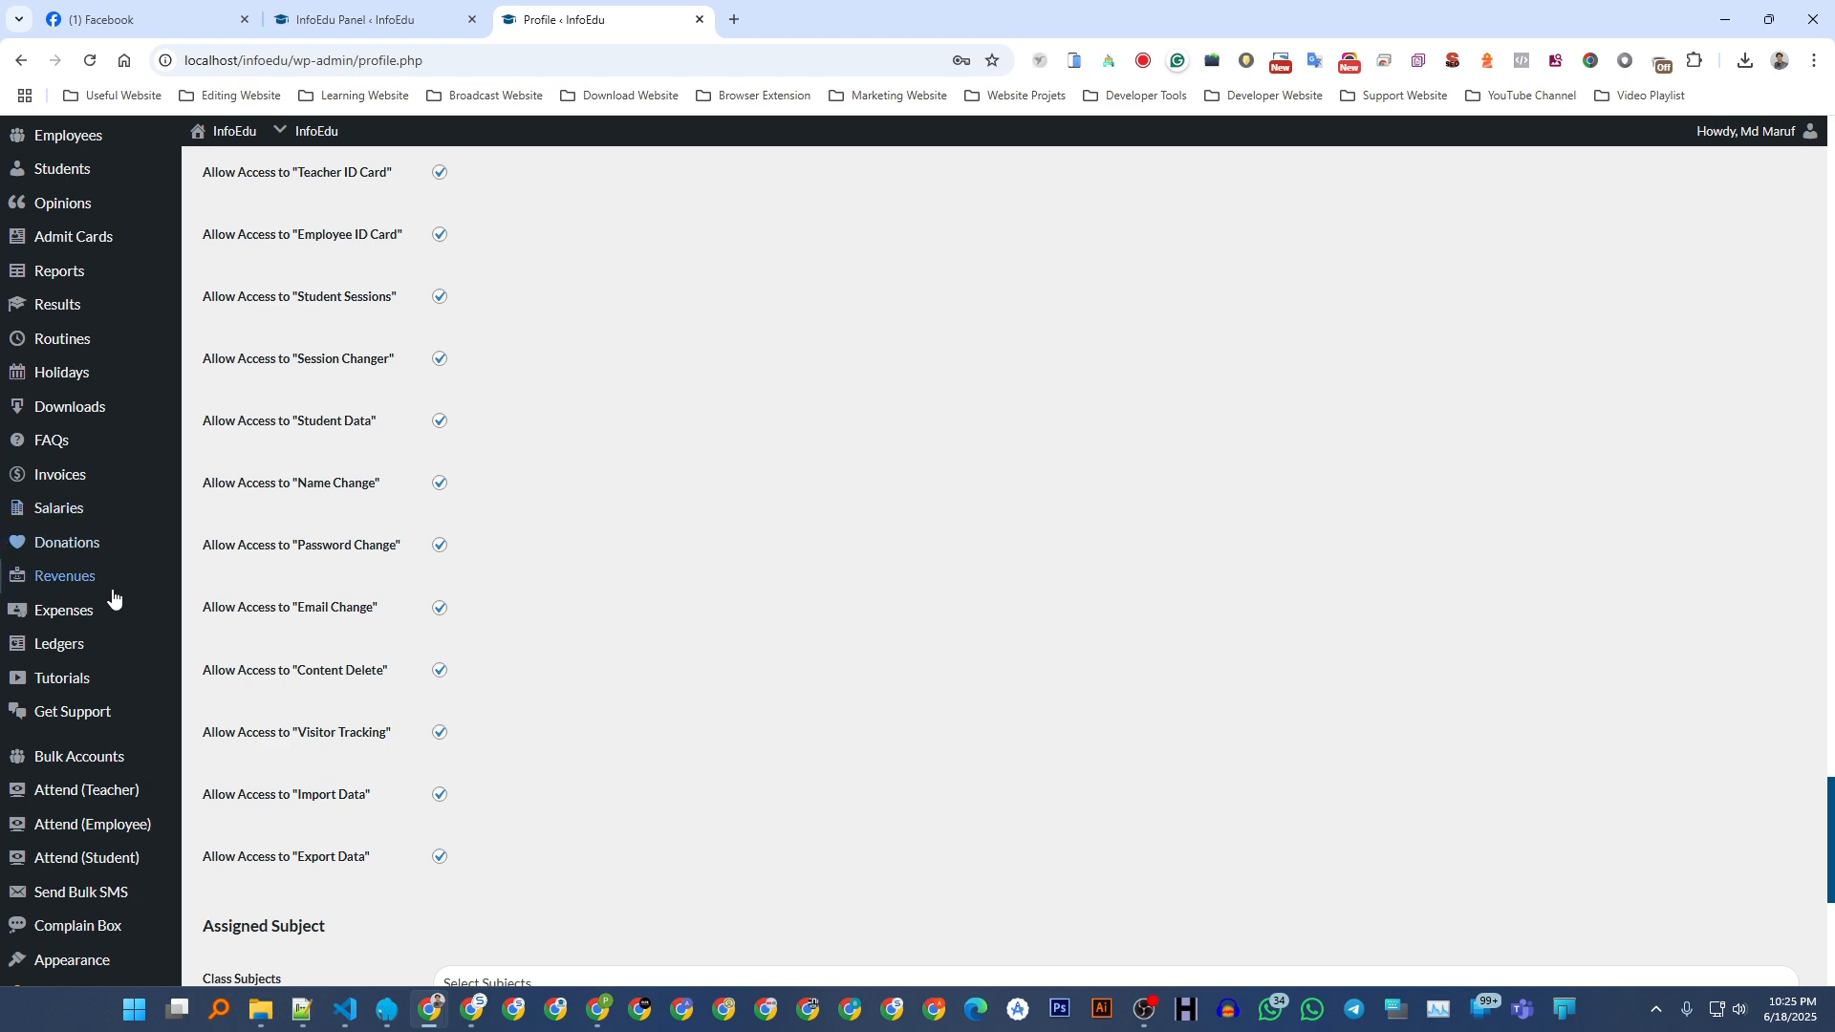
- Leave the profile without saving, open the Ledger Management page, and look at the Add New Entry form
click(56, 654)
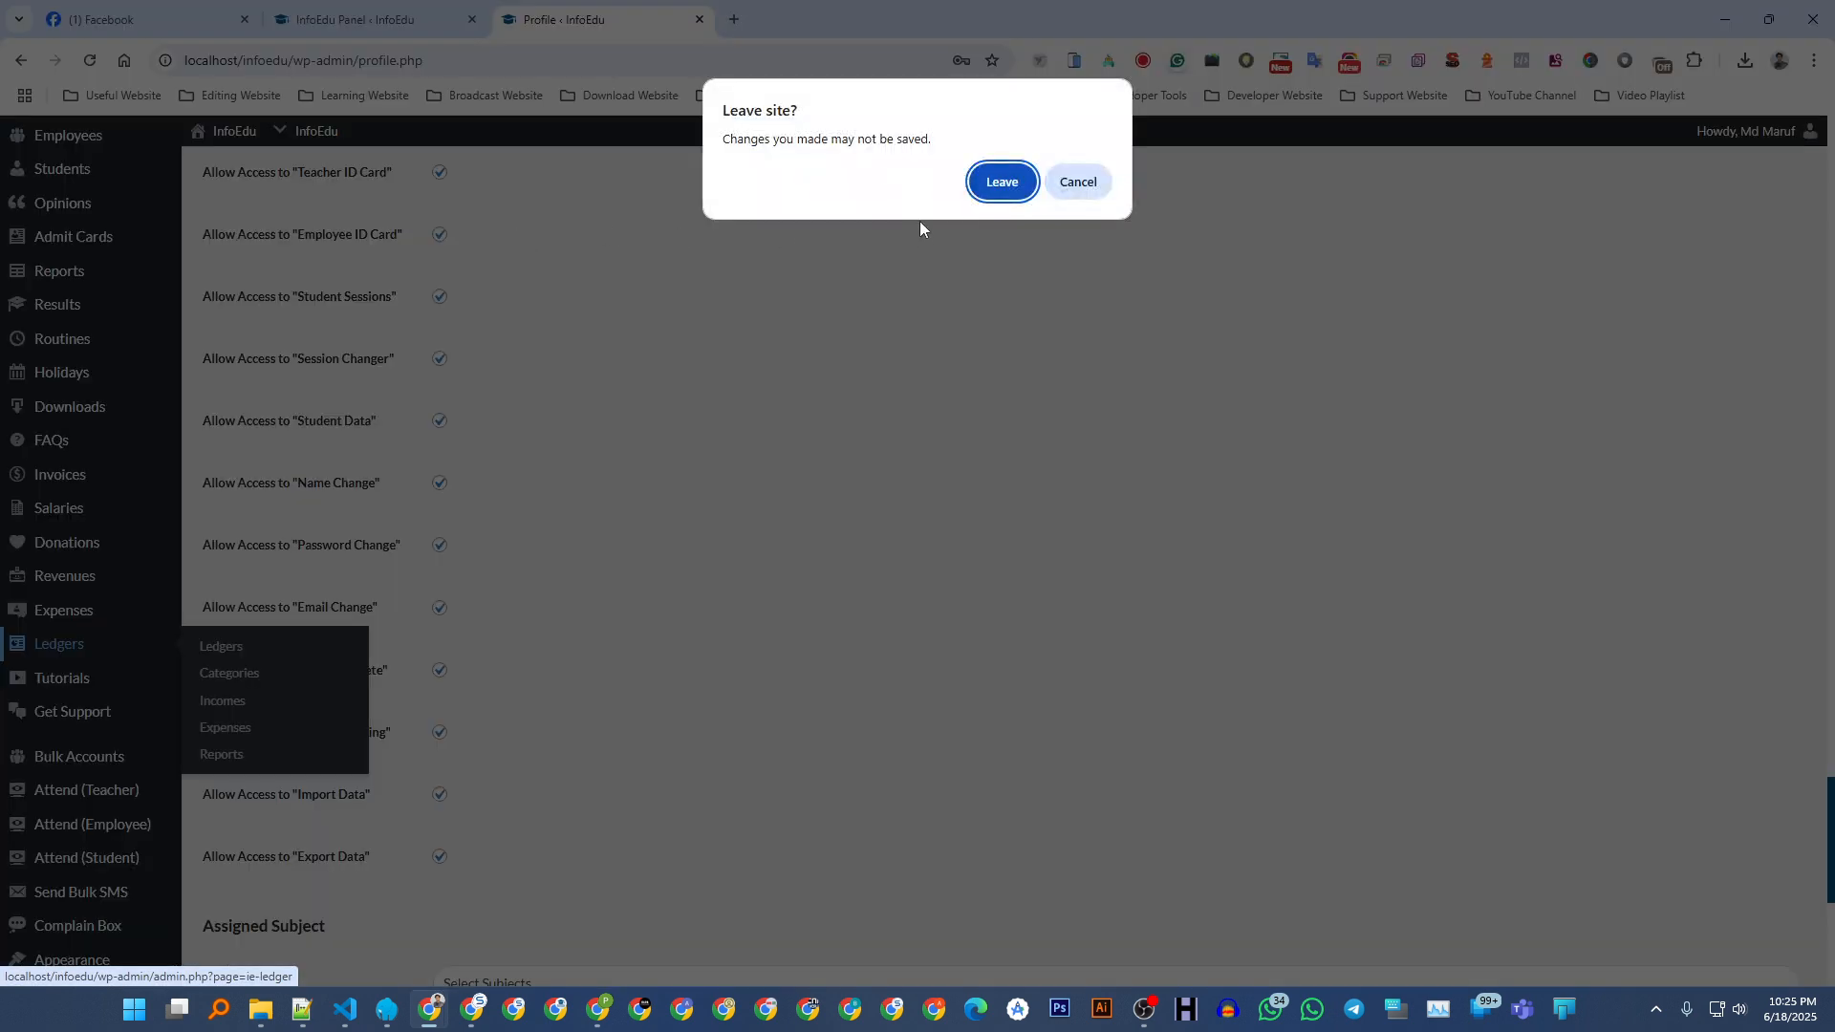
click(1000, 184)
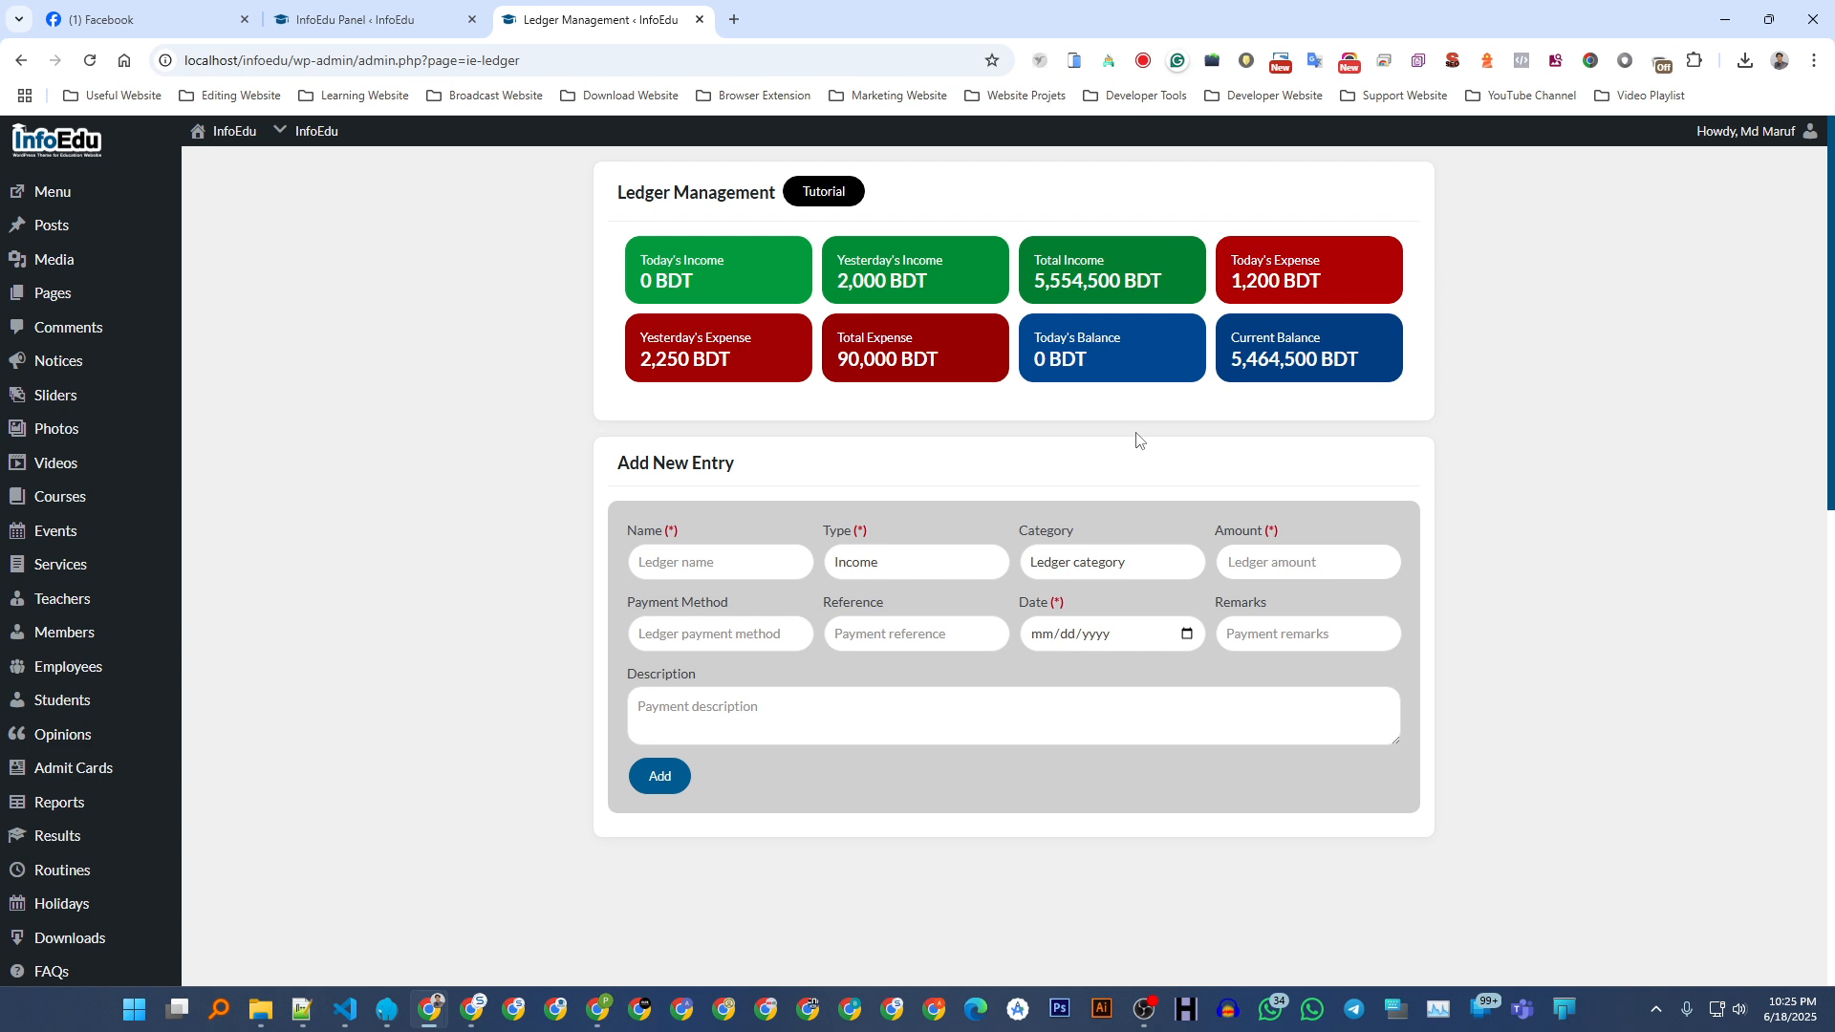
drag(618, 464, 738, 472)
click(737, 472)
scroll(508, 417, down, 8)
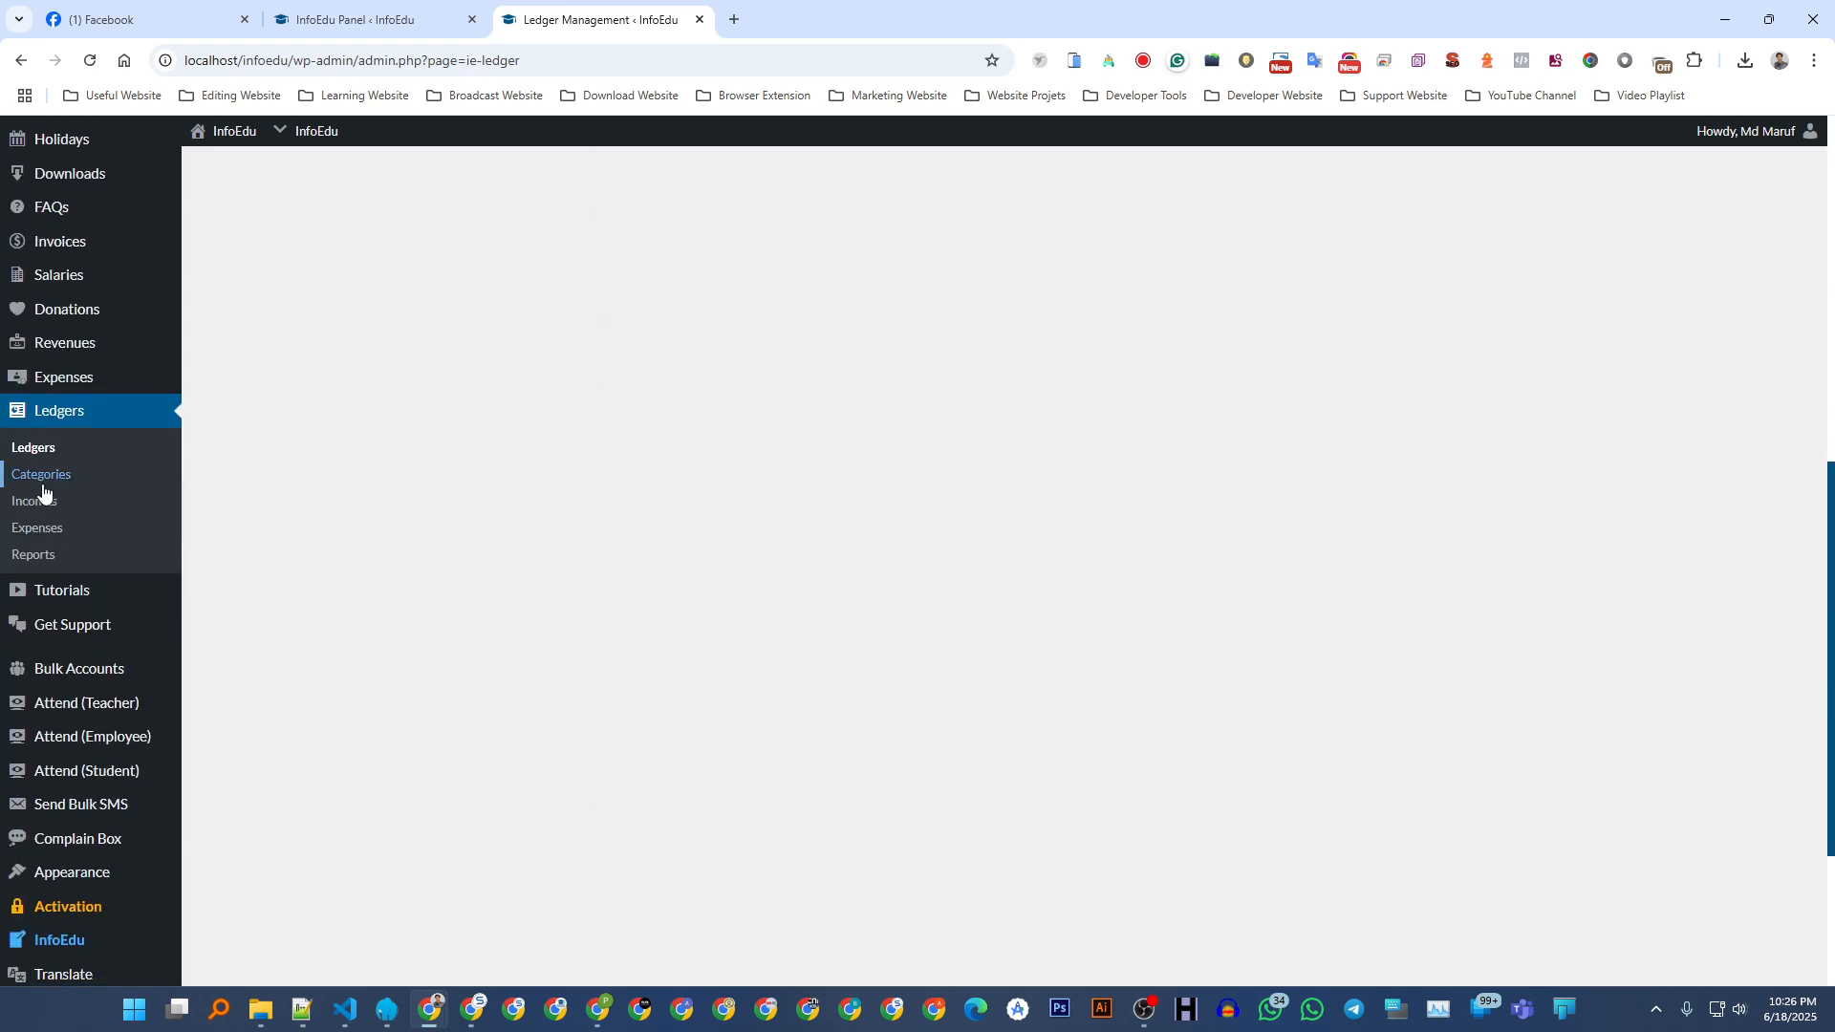
- Open the Ledger Categories page and review the existing categories and the available Type options
click(43, 488)
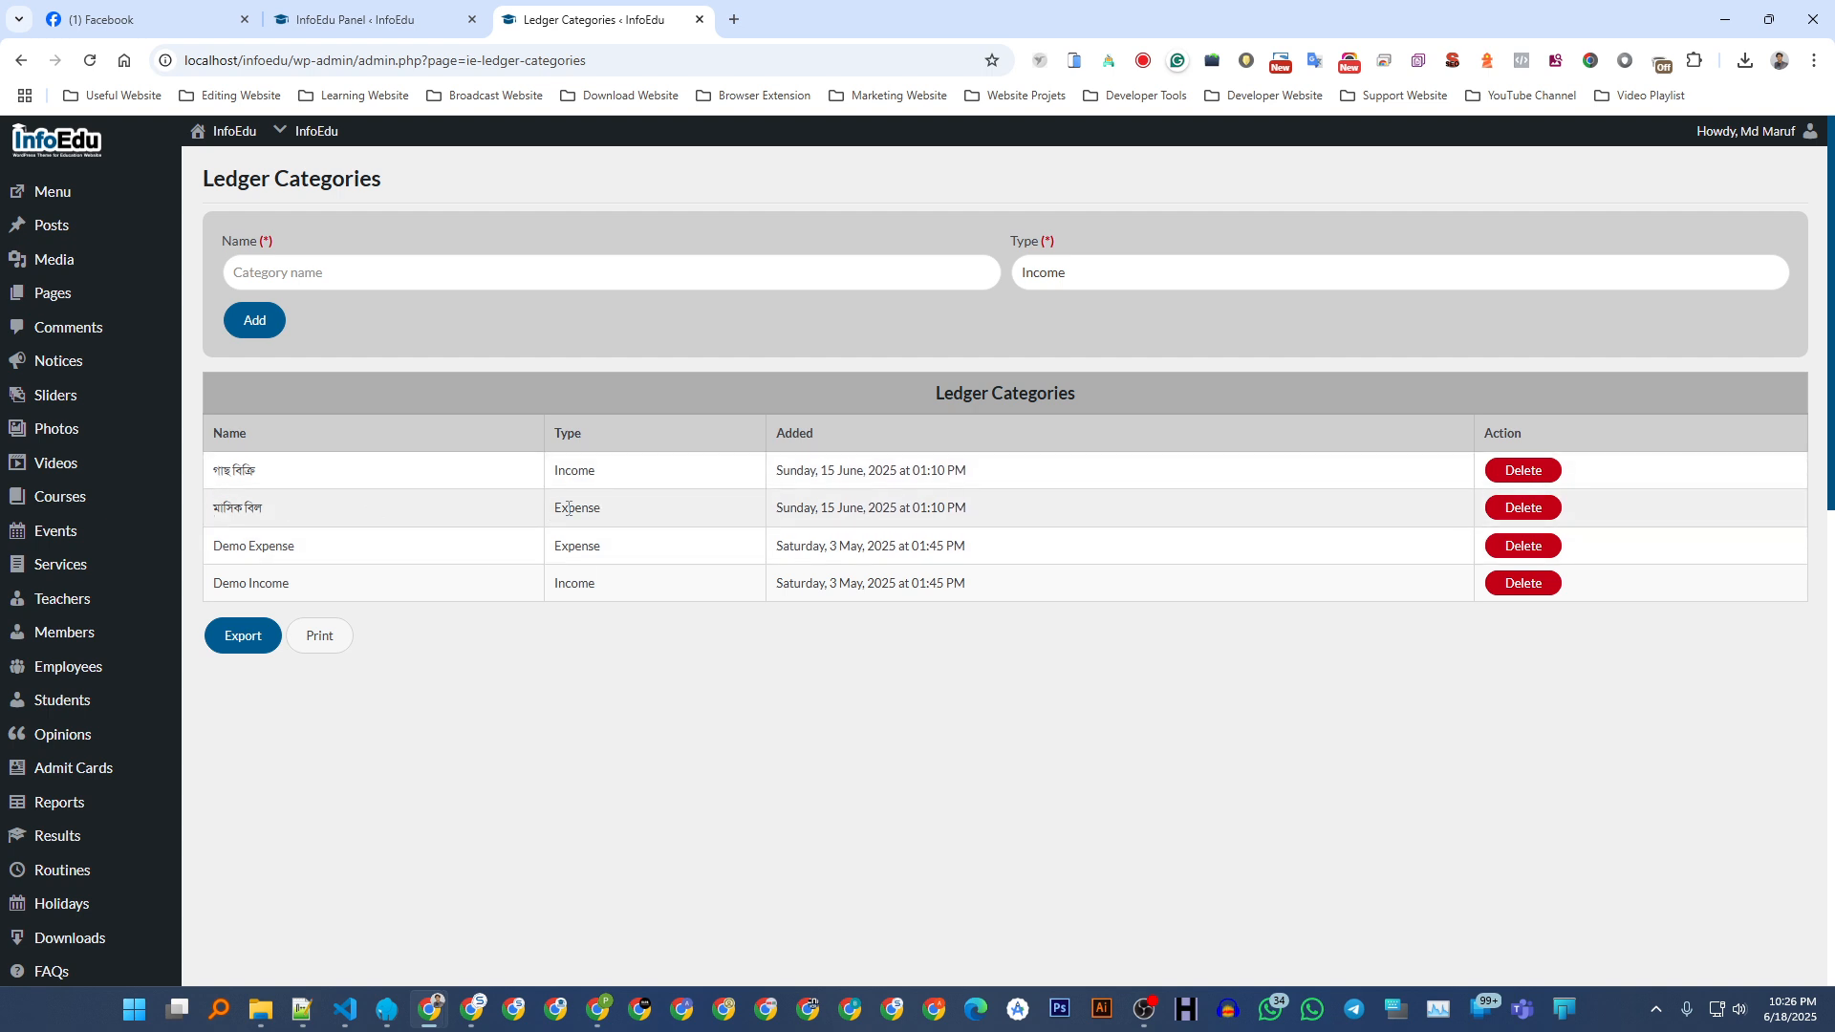
triple_click(234, 465)
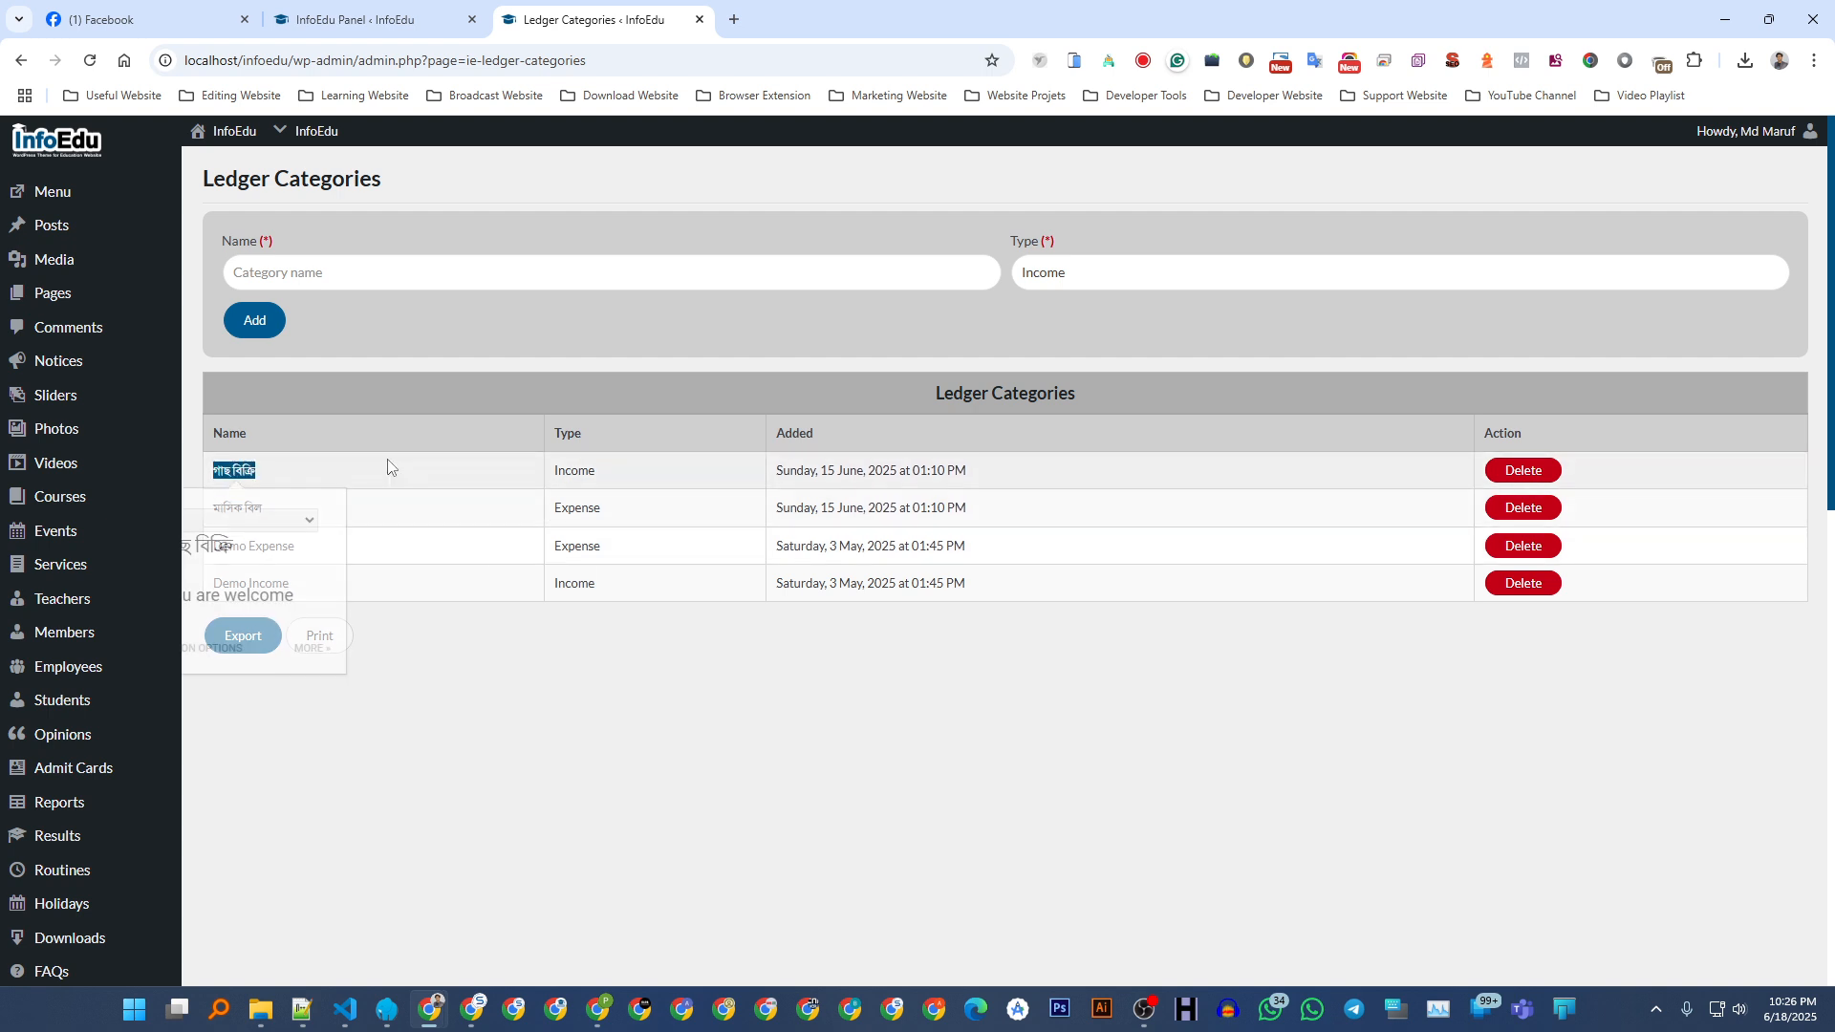
double_click(576, 471)
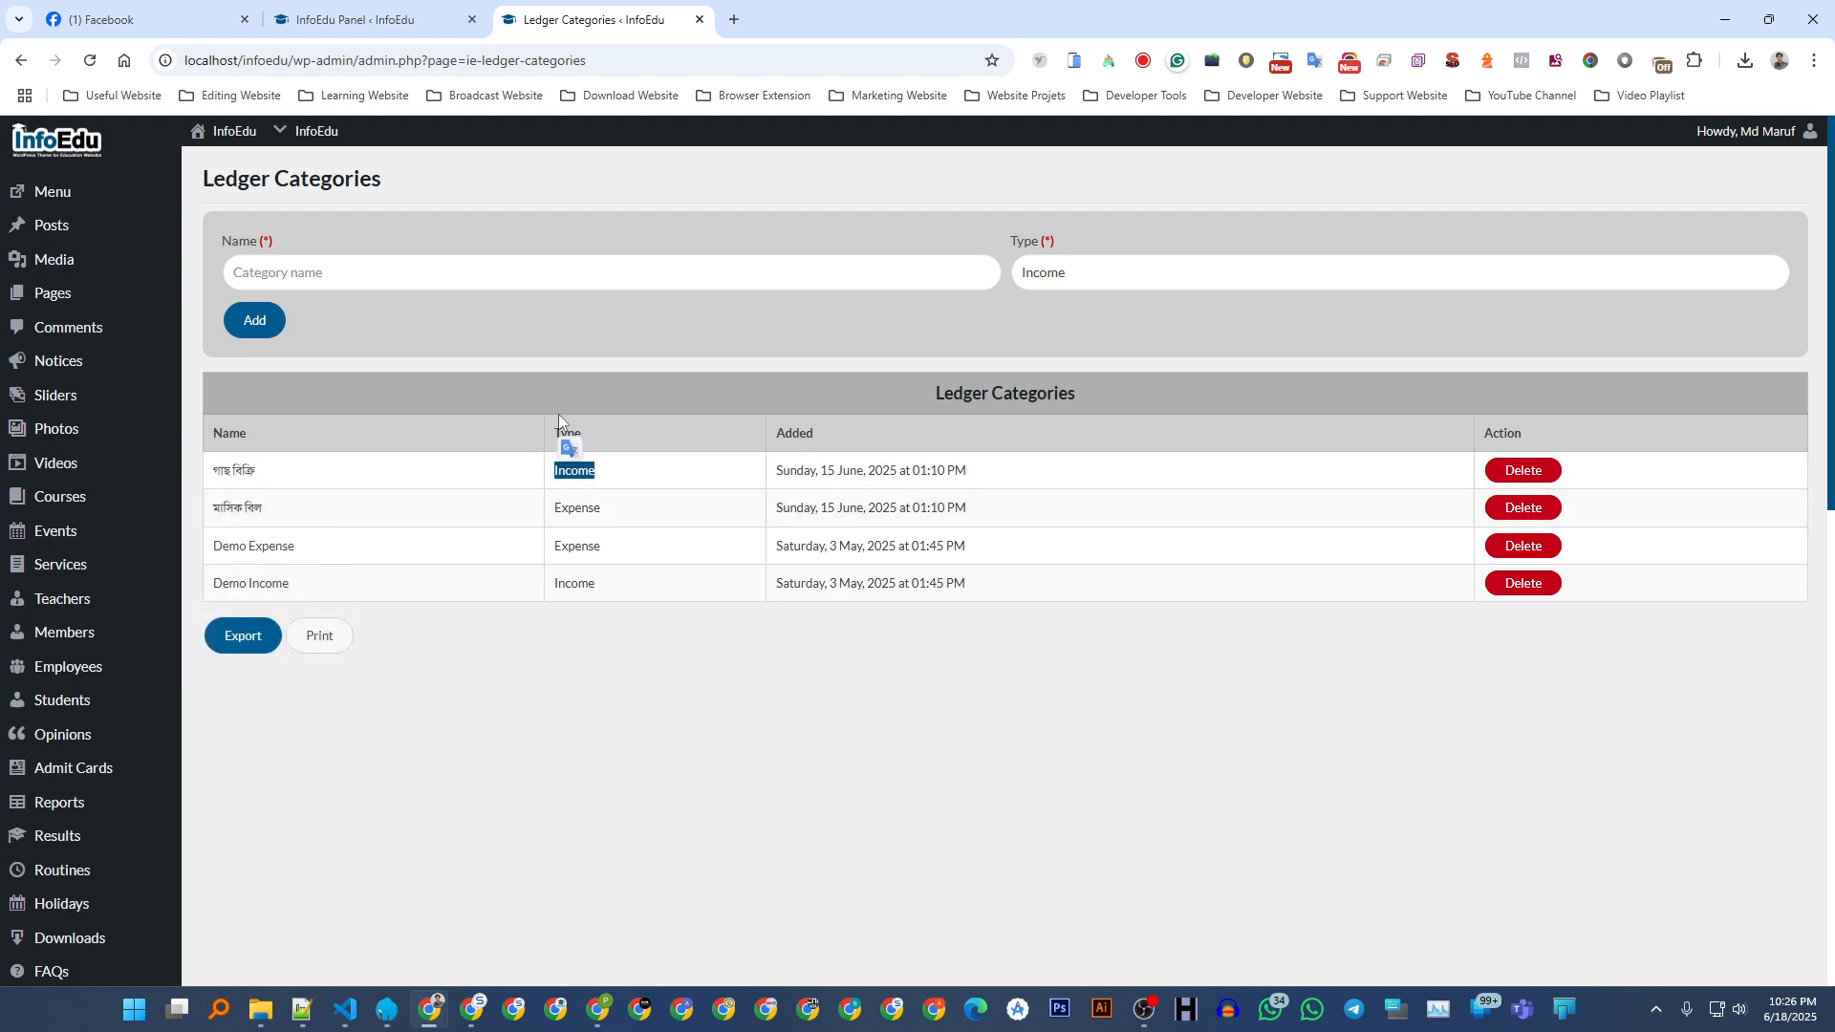
click(1083, 288)
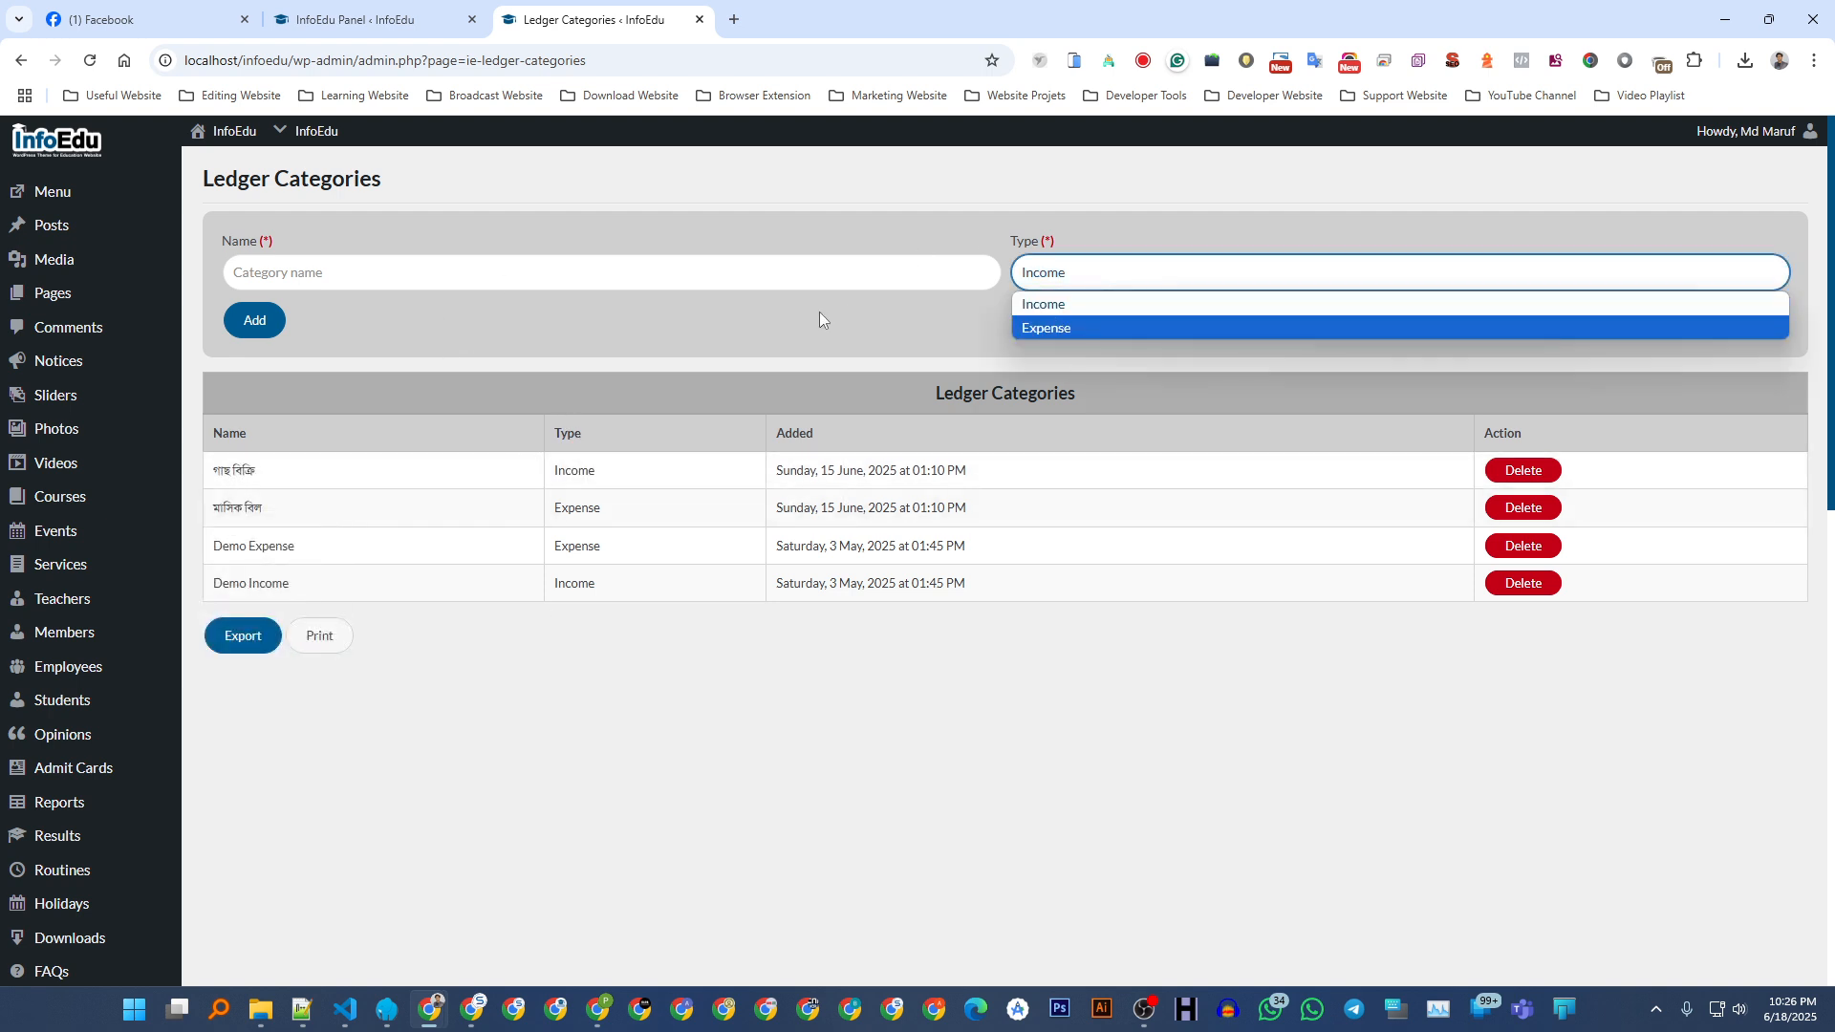
click(731, 360)
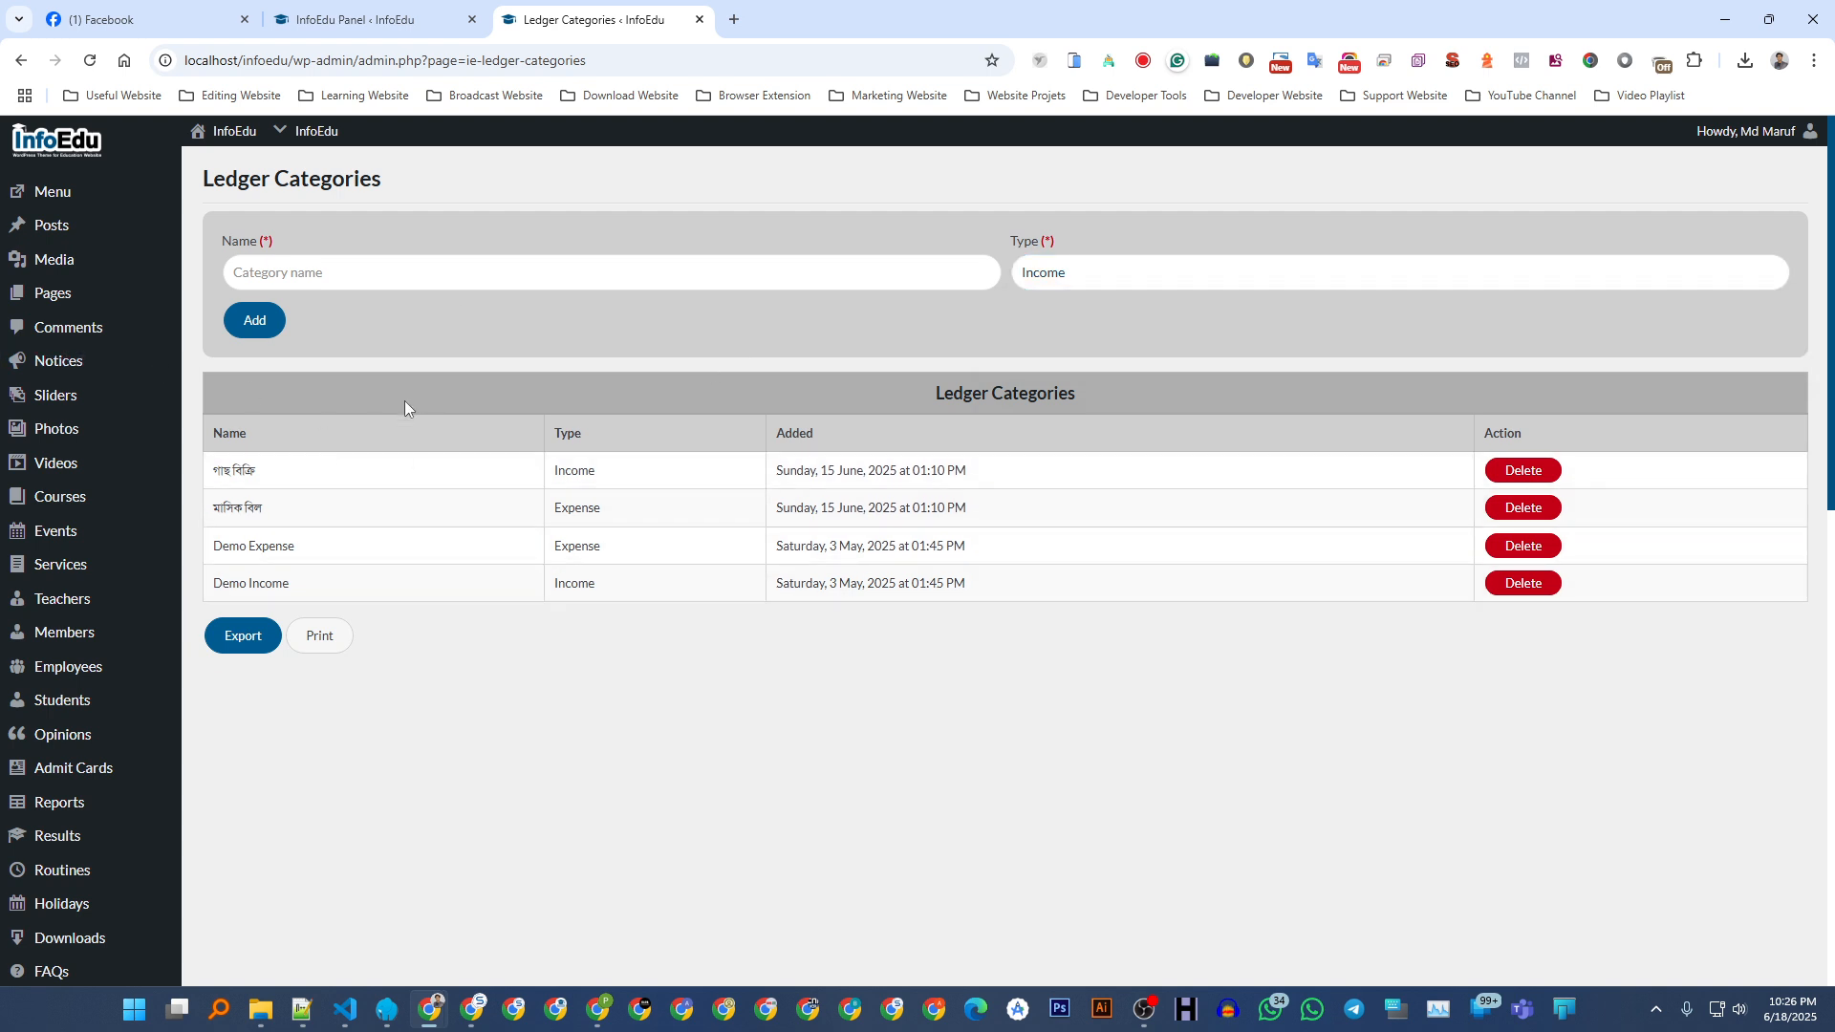
- Fill in a new ledger category with the name বাড়ি ভাড়া and the type Expense
click(457, 266)
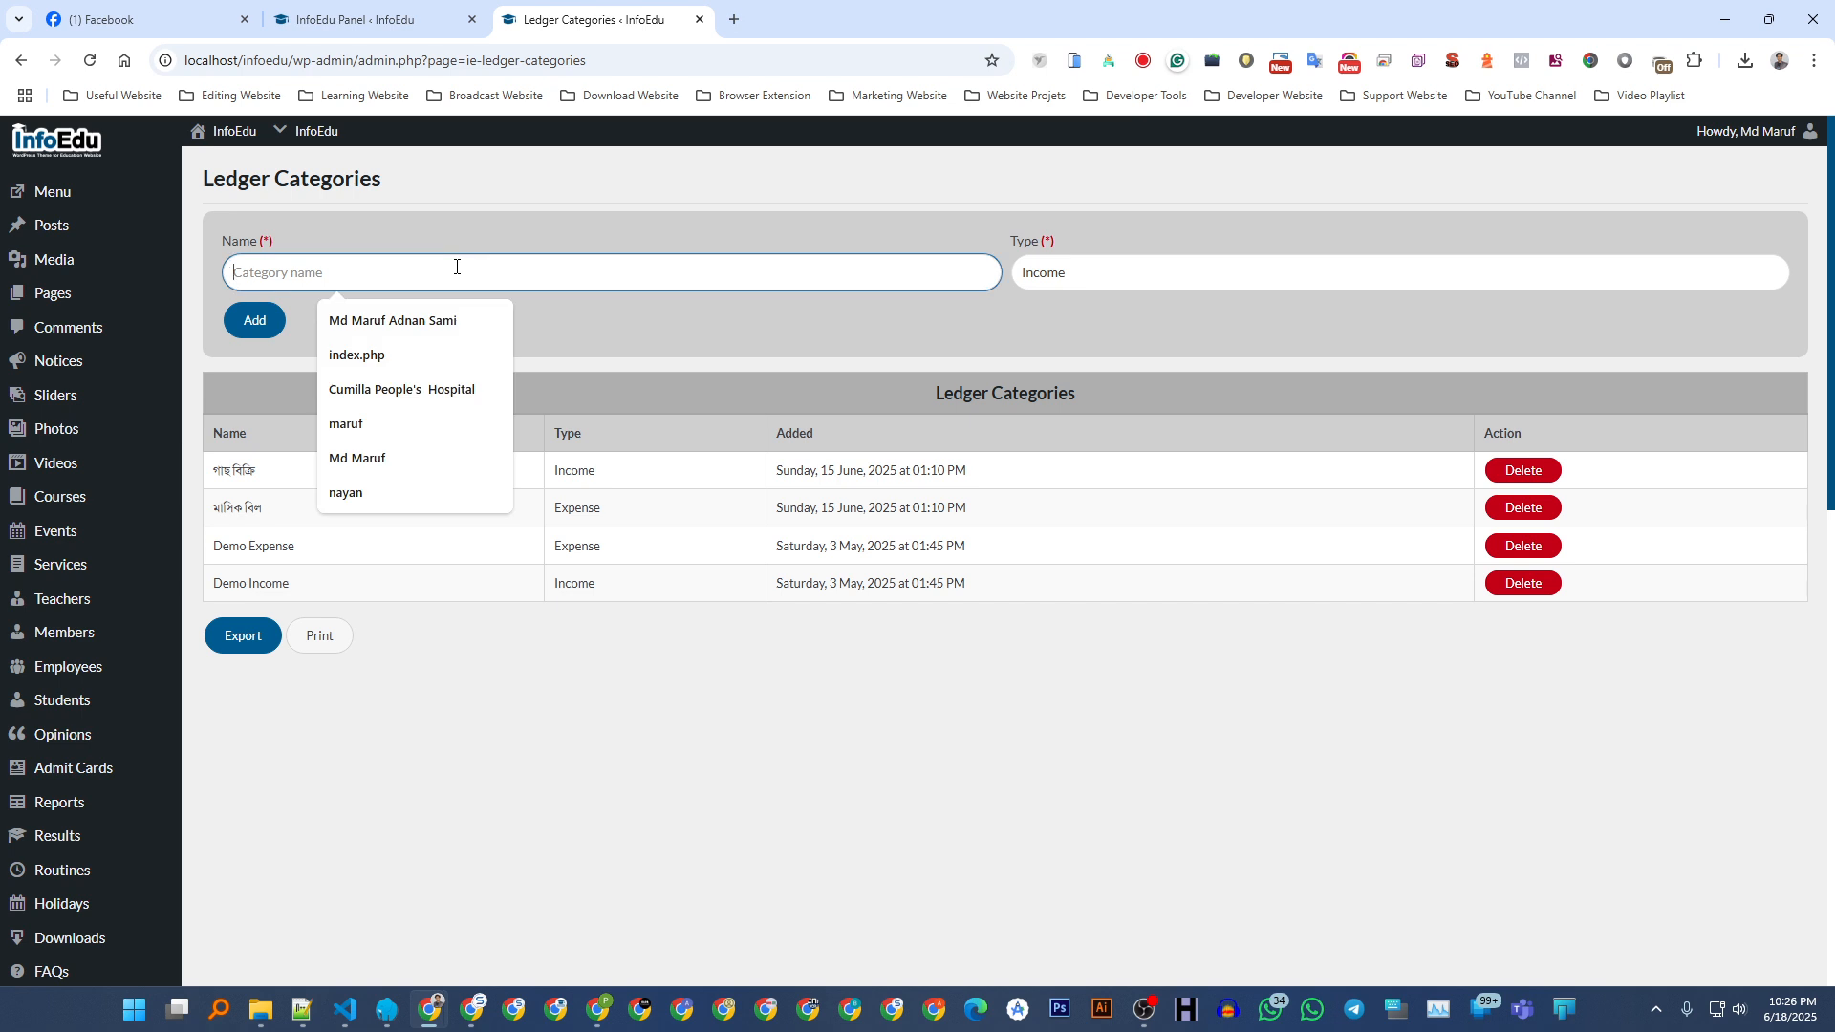
text(বা)
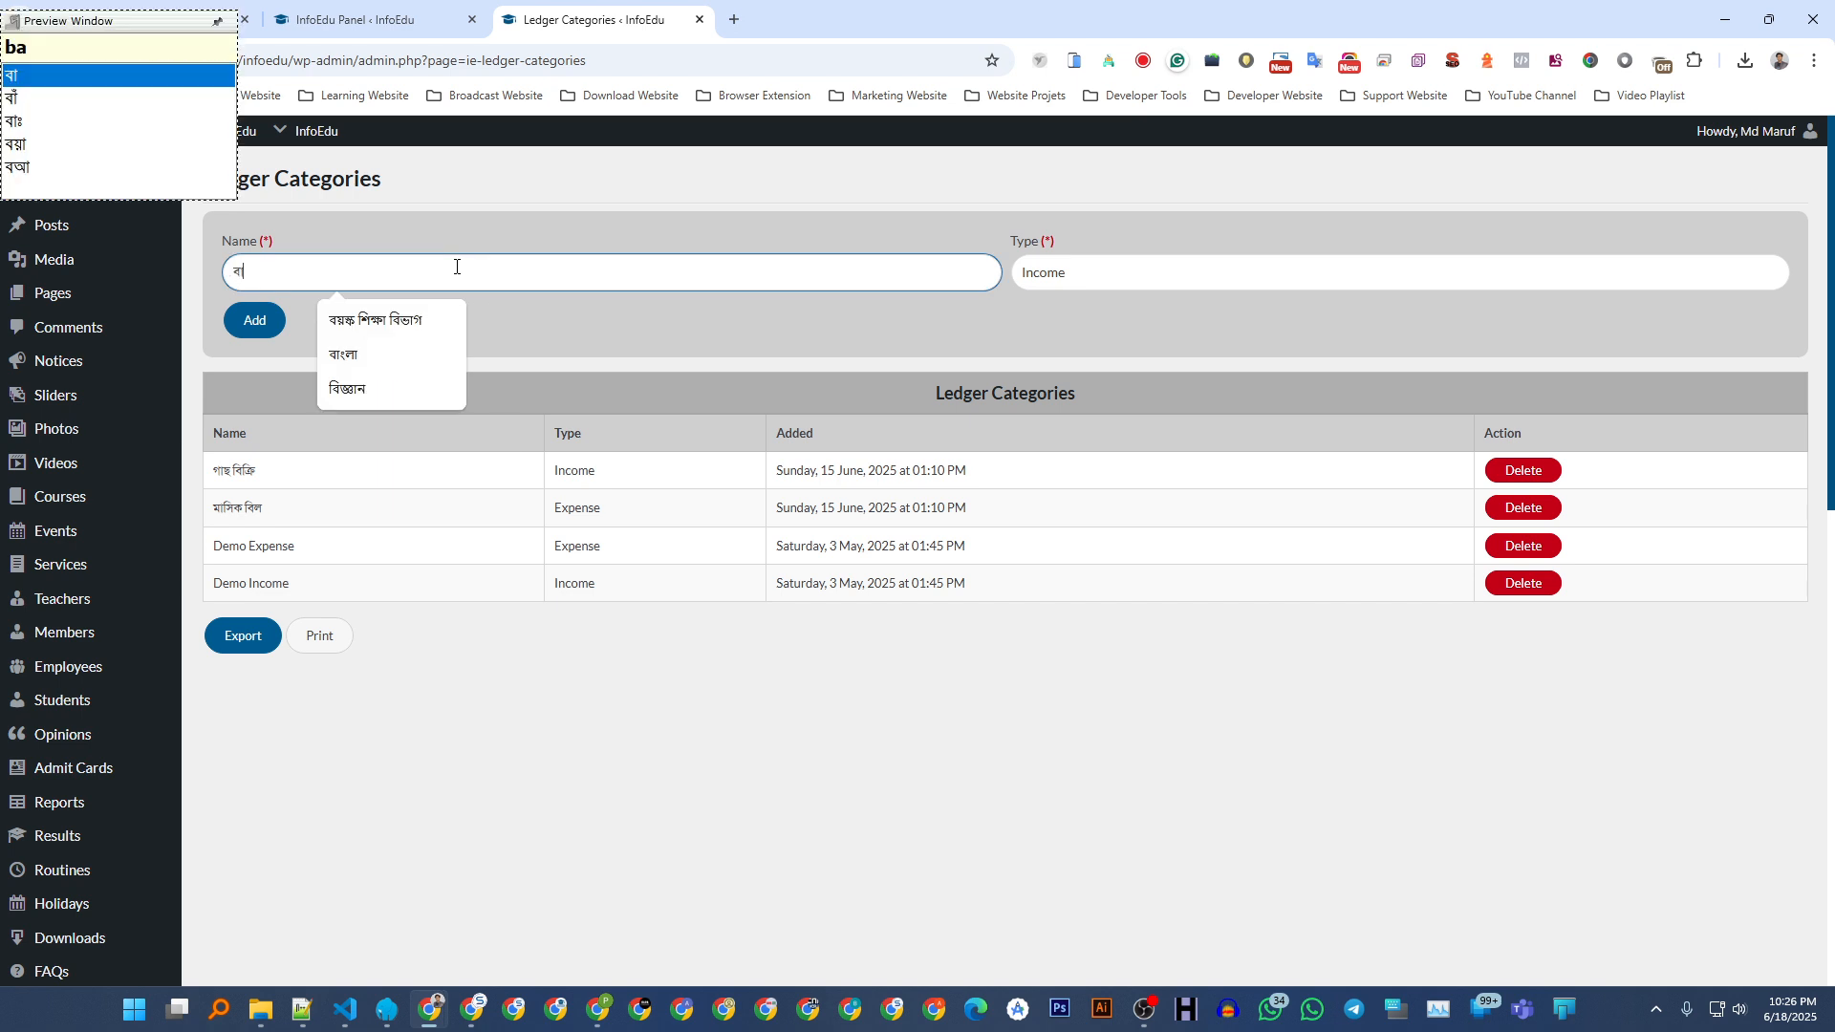
text(ড়ি ভারা)
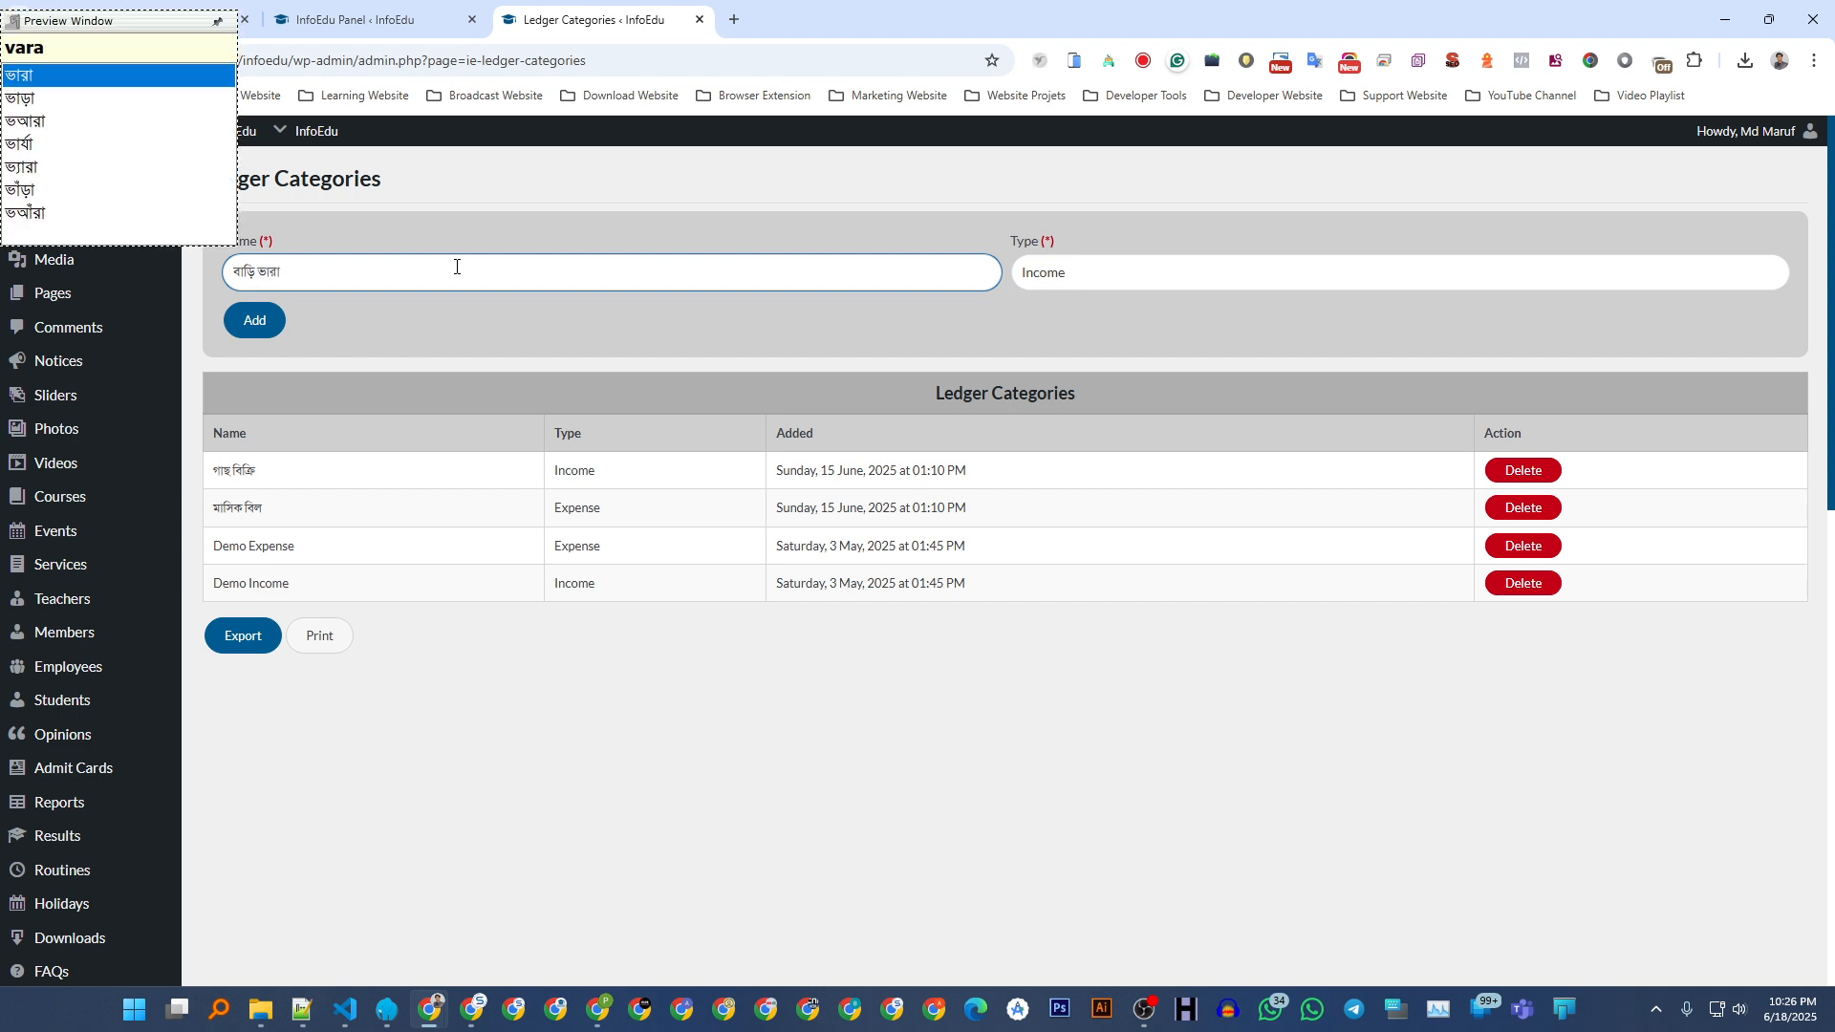
key(Down)
key(Return)
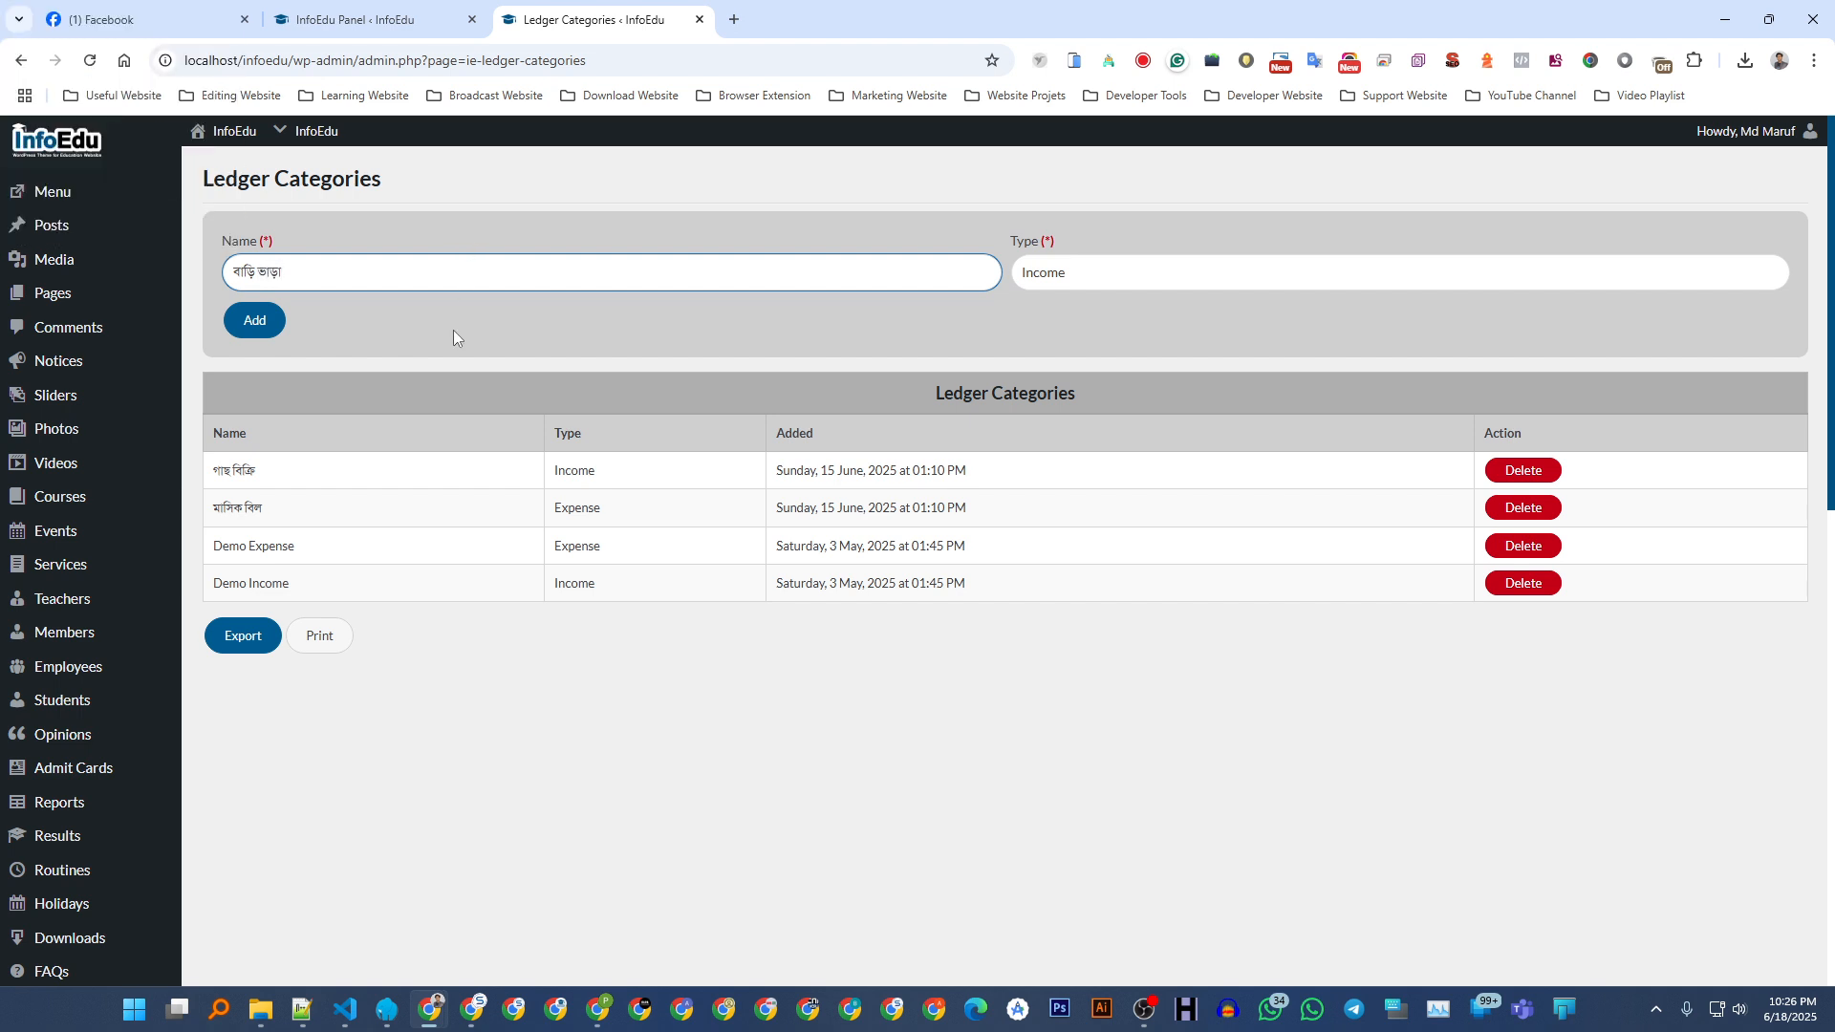
click(302, 310)
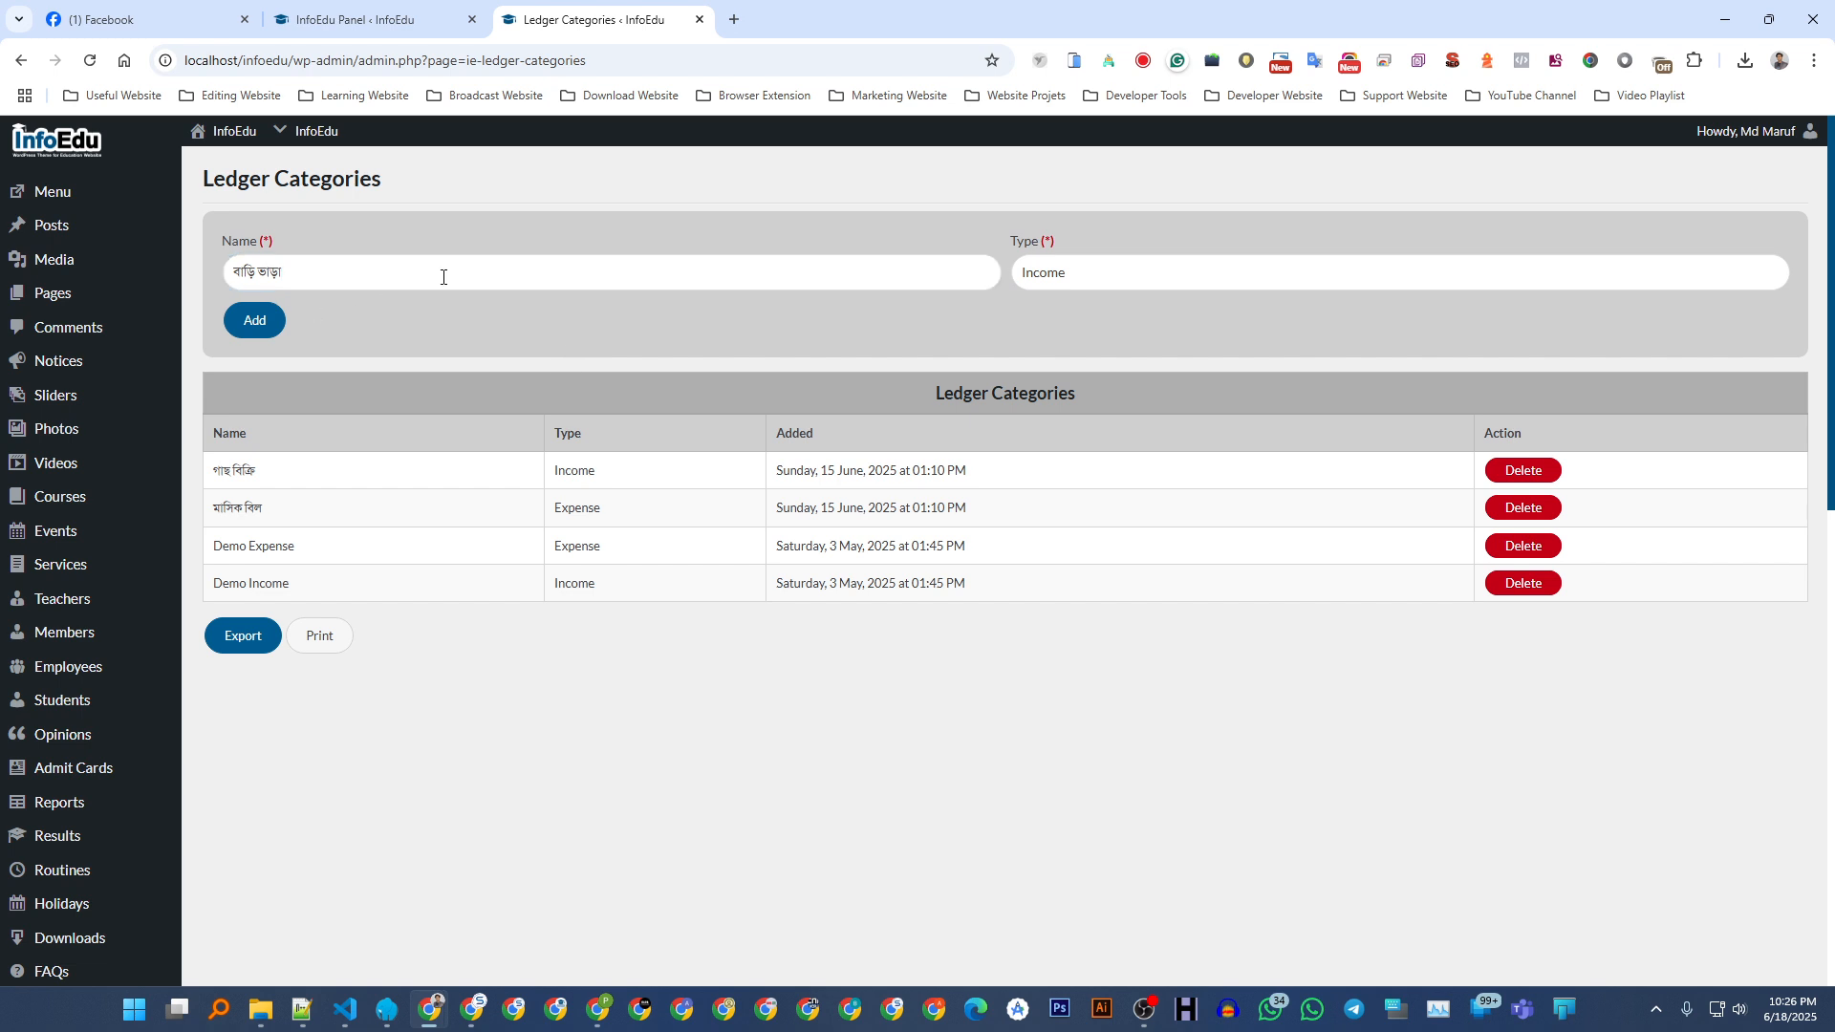
click(1071, 287)
click(1052, 329)
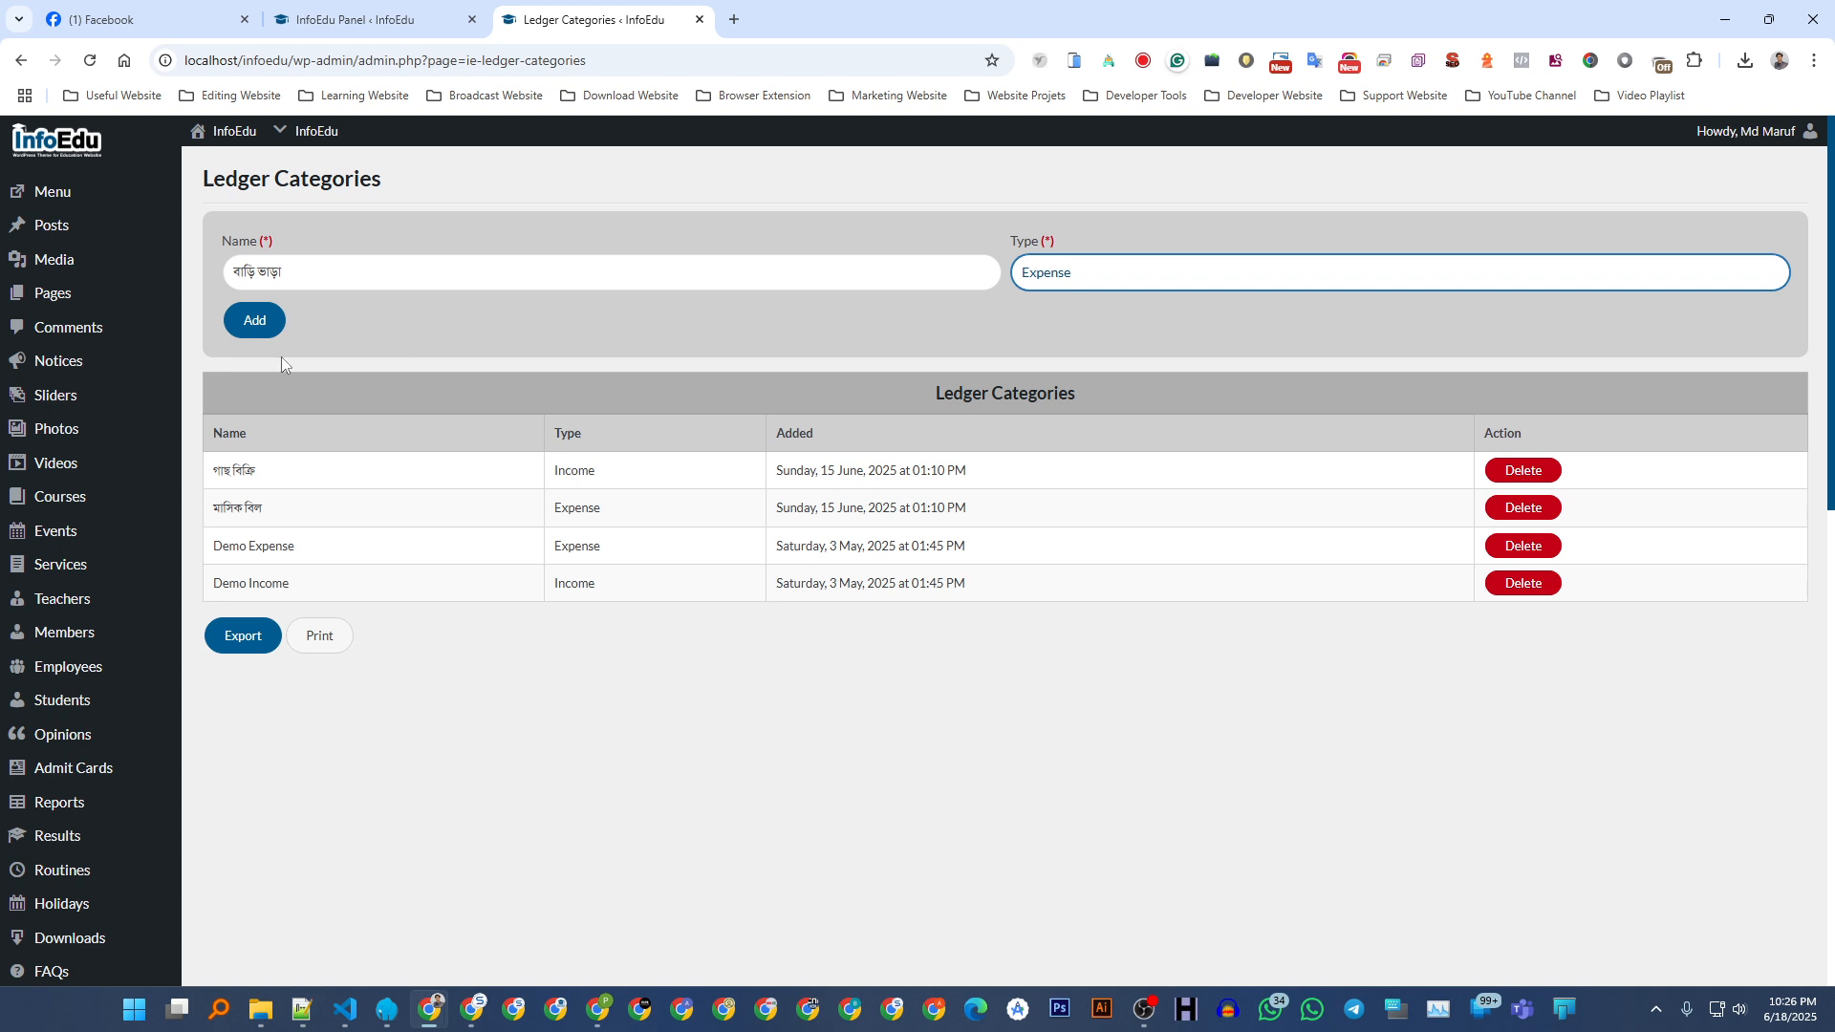
- Change the new category's name to বাসা ভাড়া and add it to the ledger categories
drag(261, 275, 134, 275)
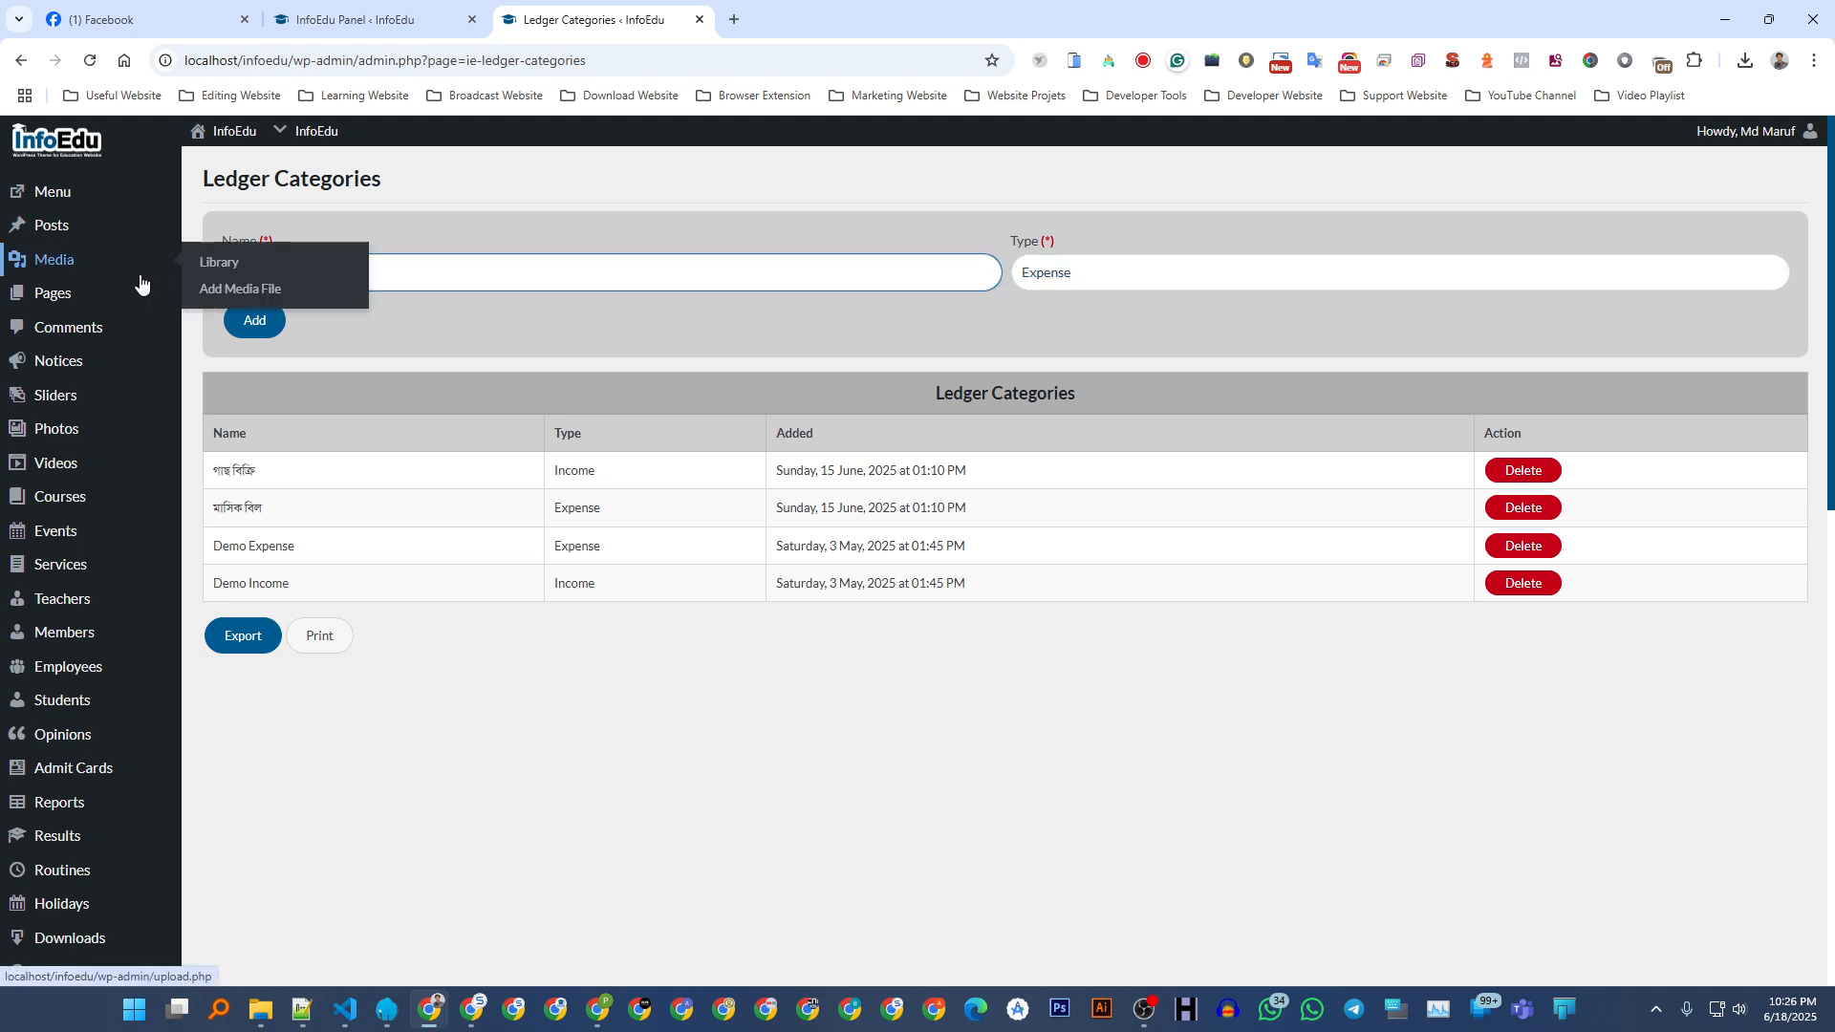
text(বাসা ভাড়া)
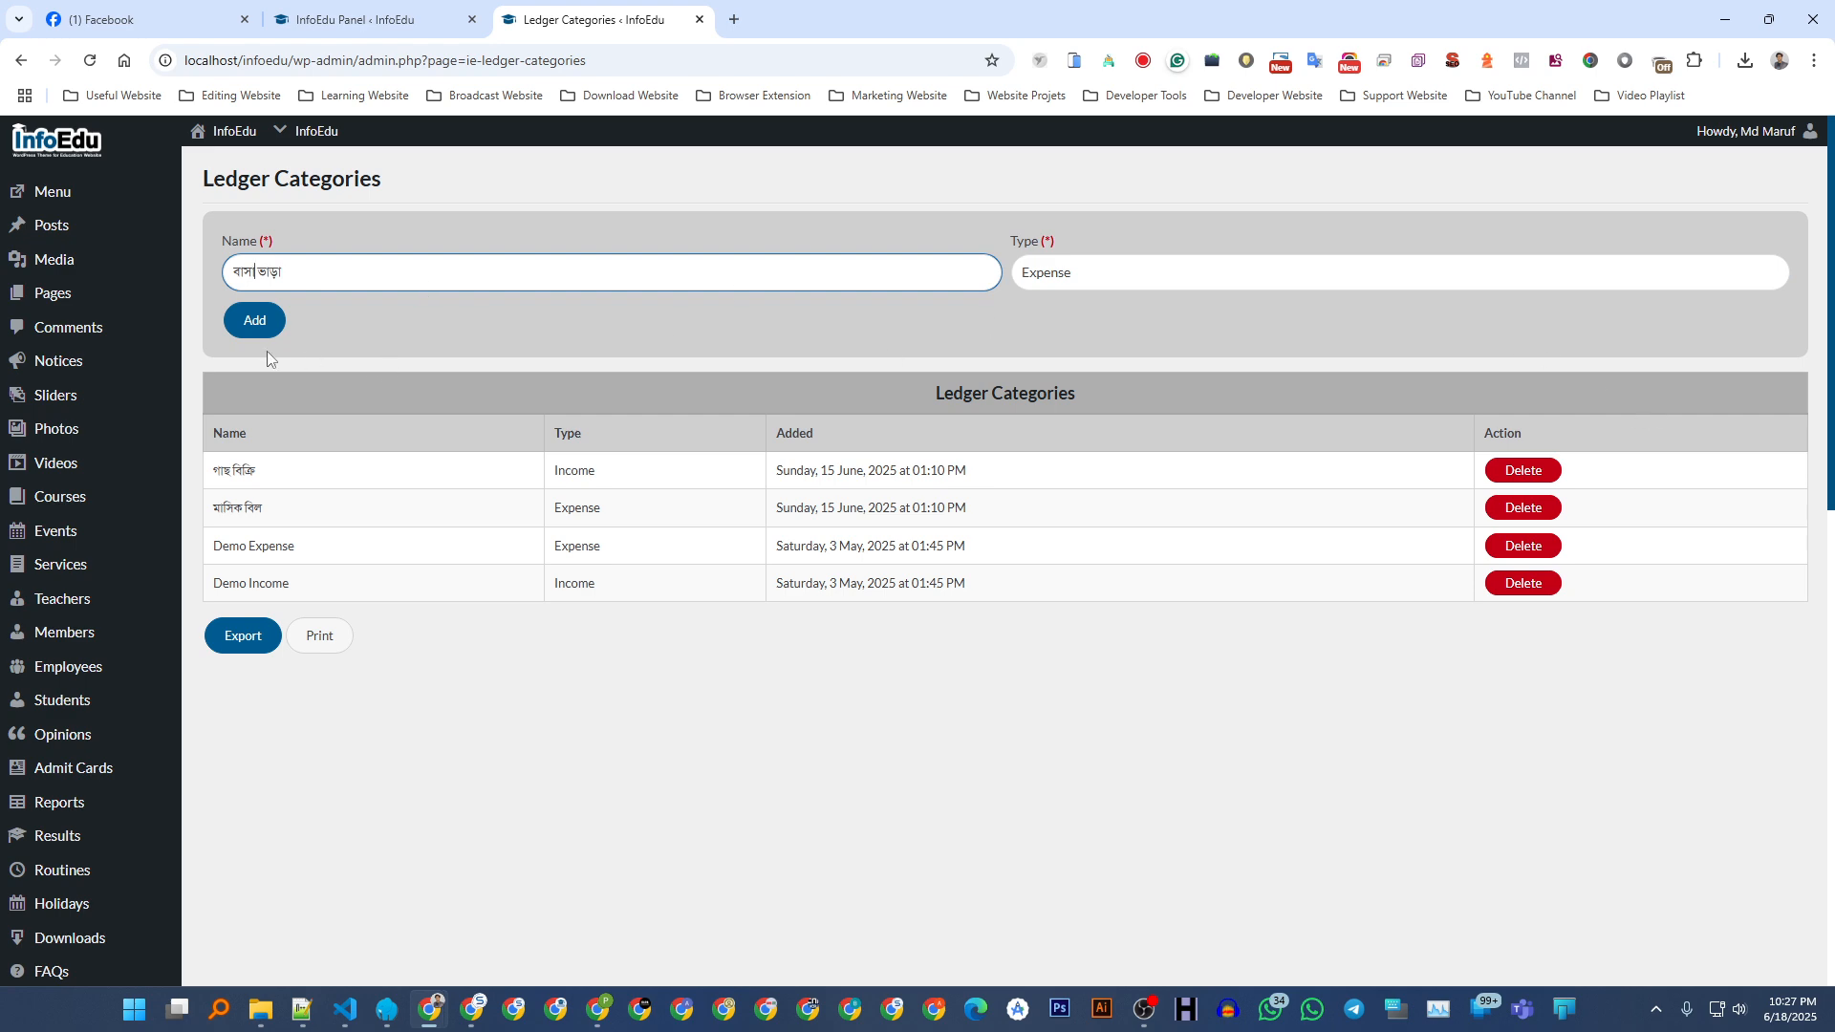
click(254, 322)
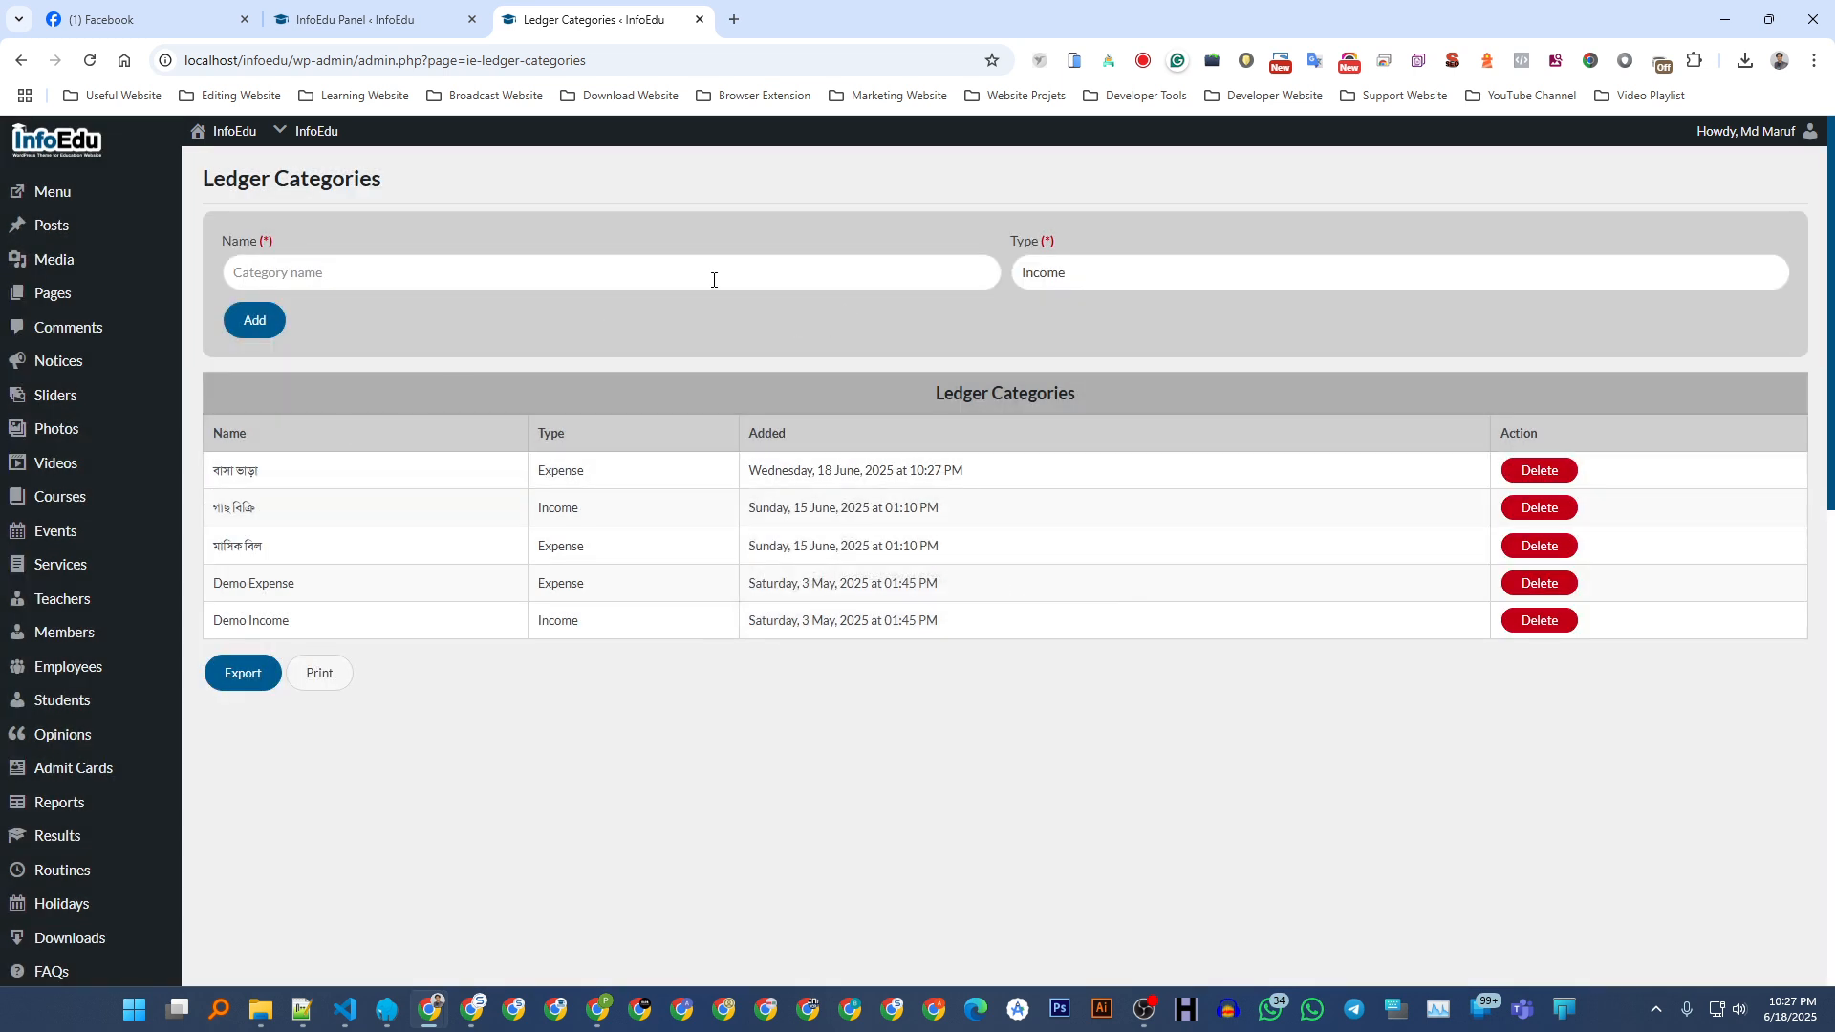
- Add another ledger category named দোকান ভাড়া with the type Income, and dismiss the message
click(713, 280)
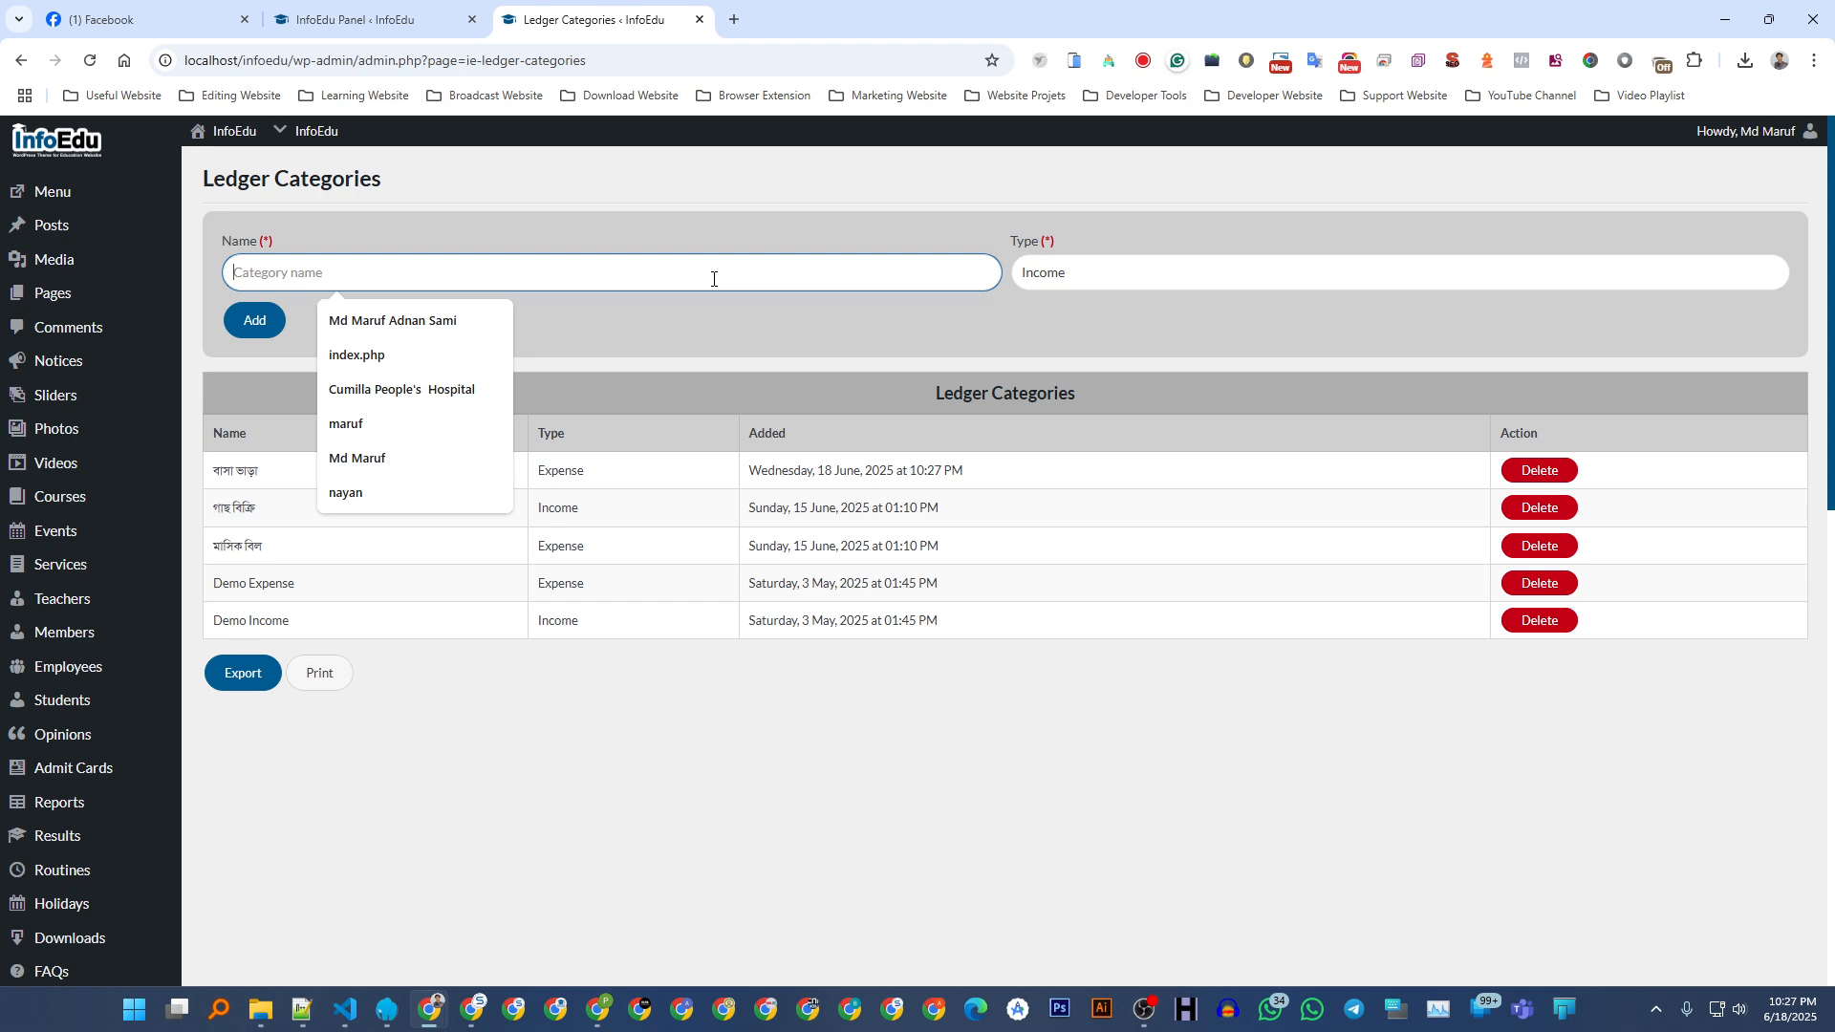
text(দোকান )
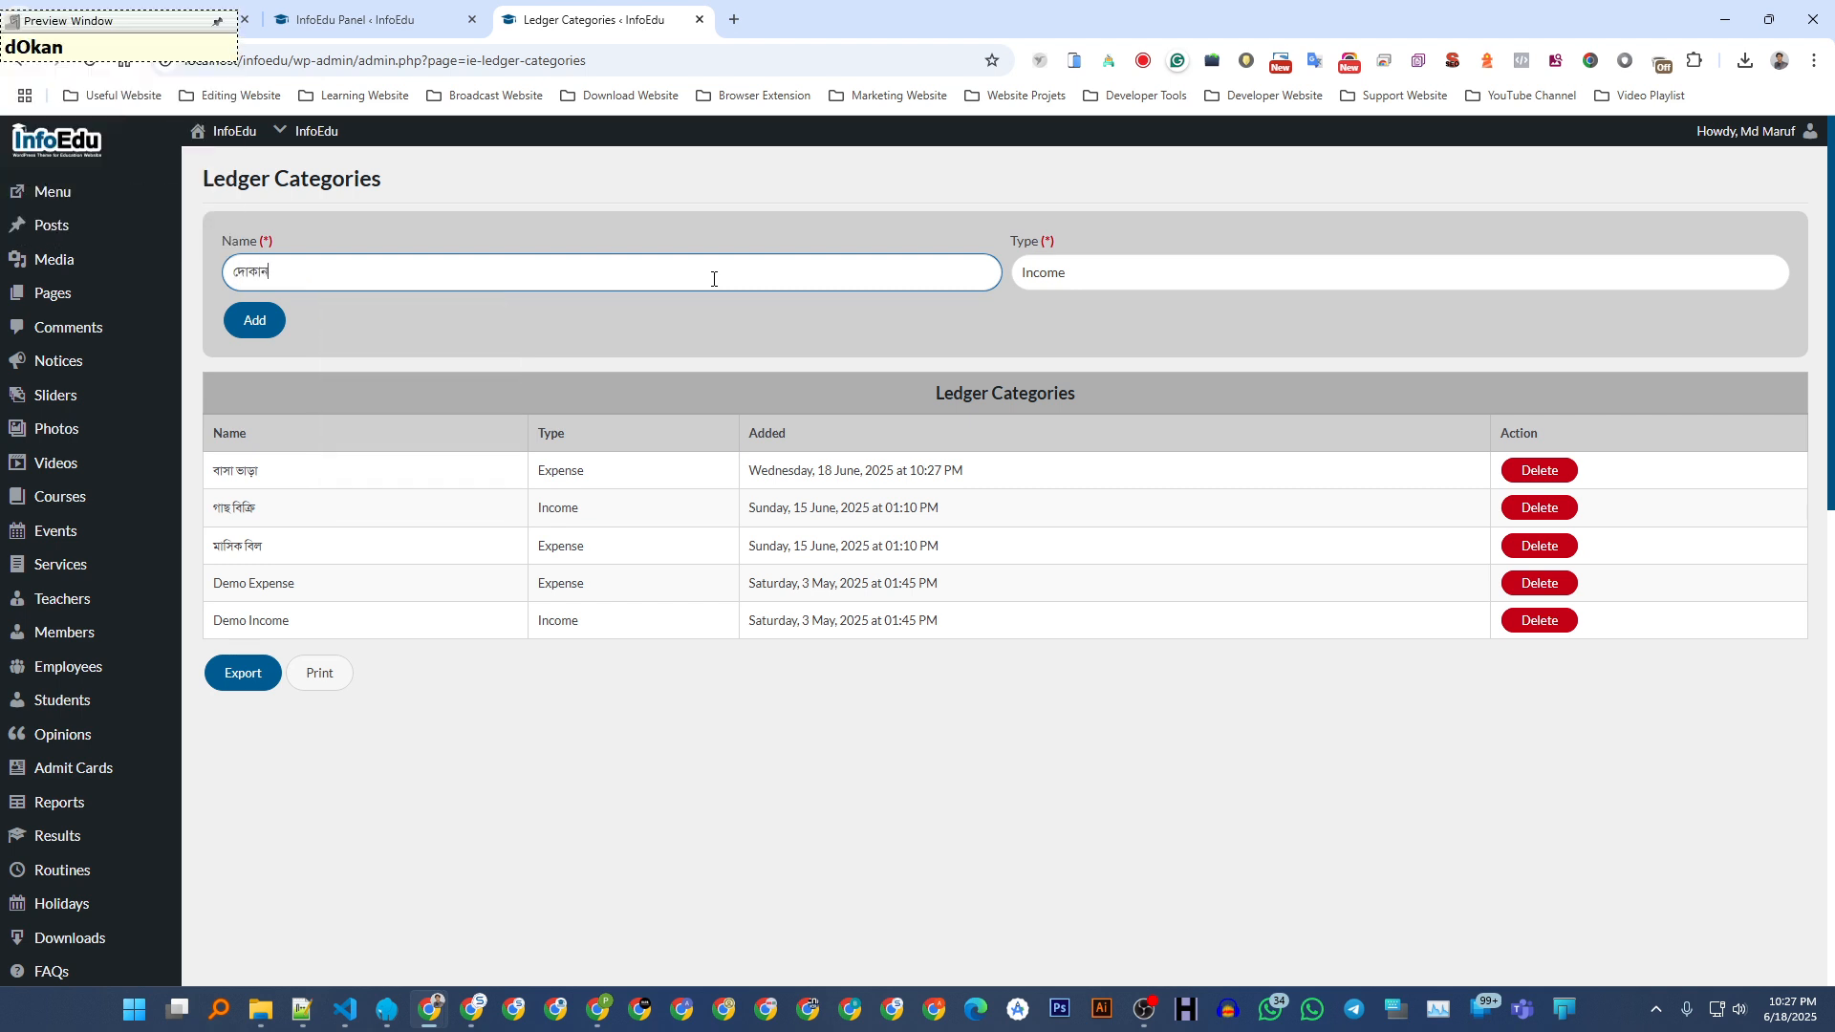
text(ভাড়া)
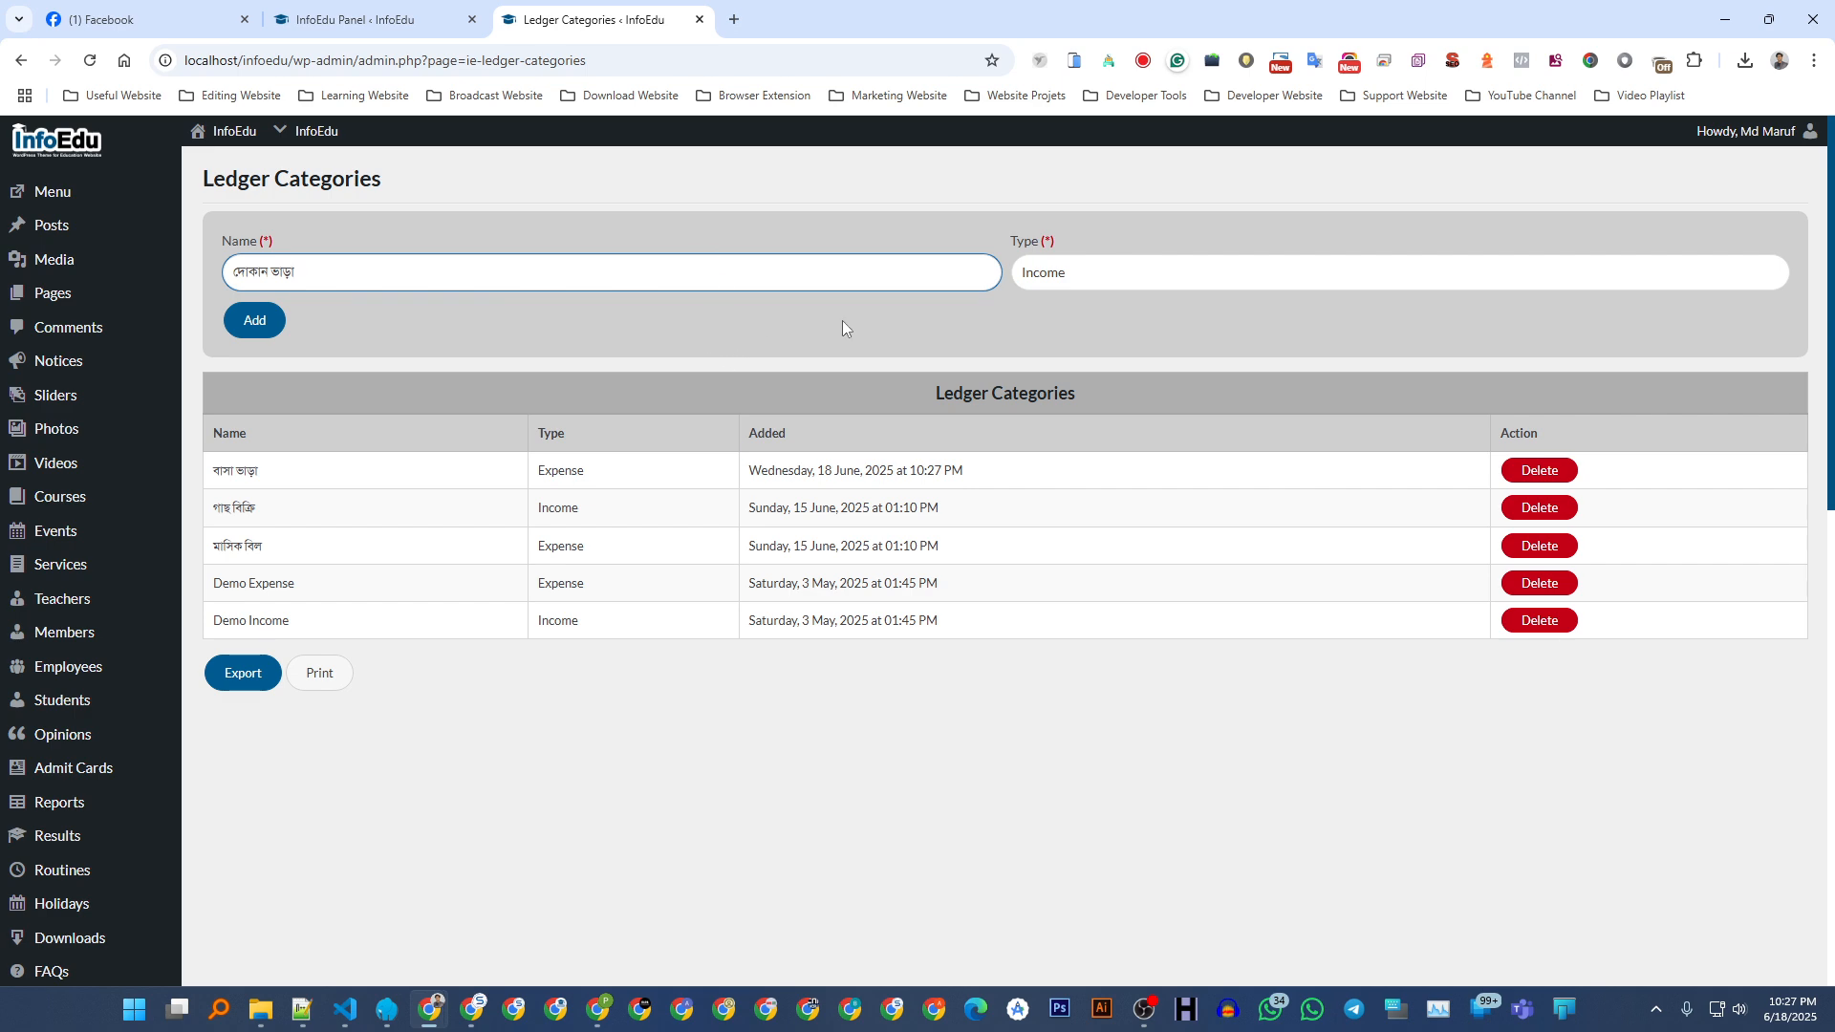
click(1065, 275)
click(1050, 310)
click(246, 325)
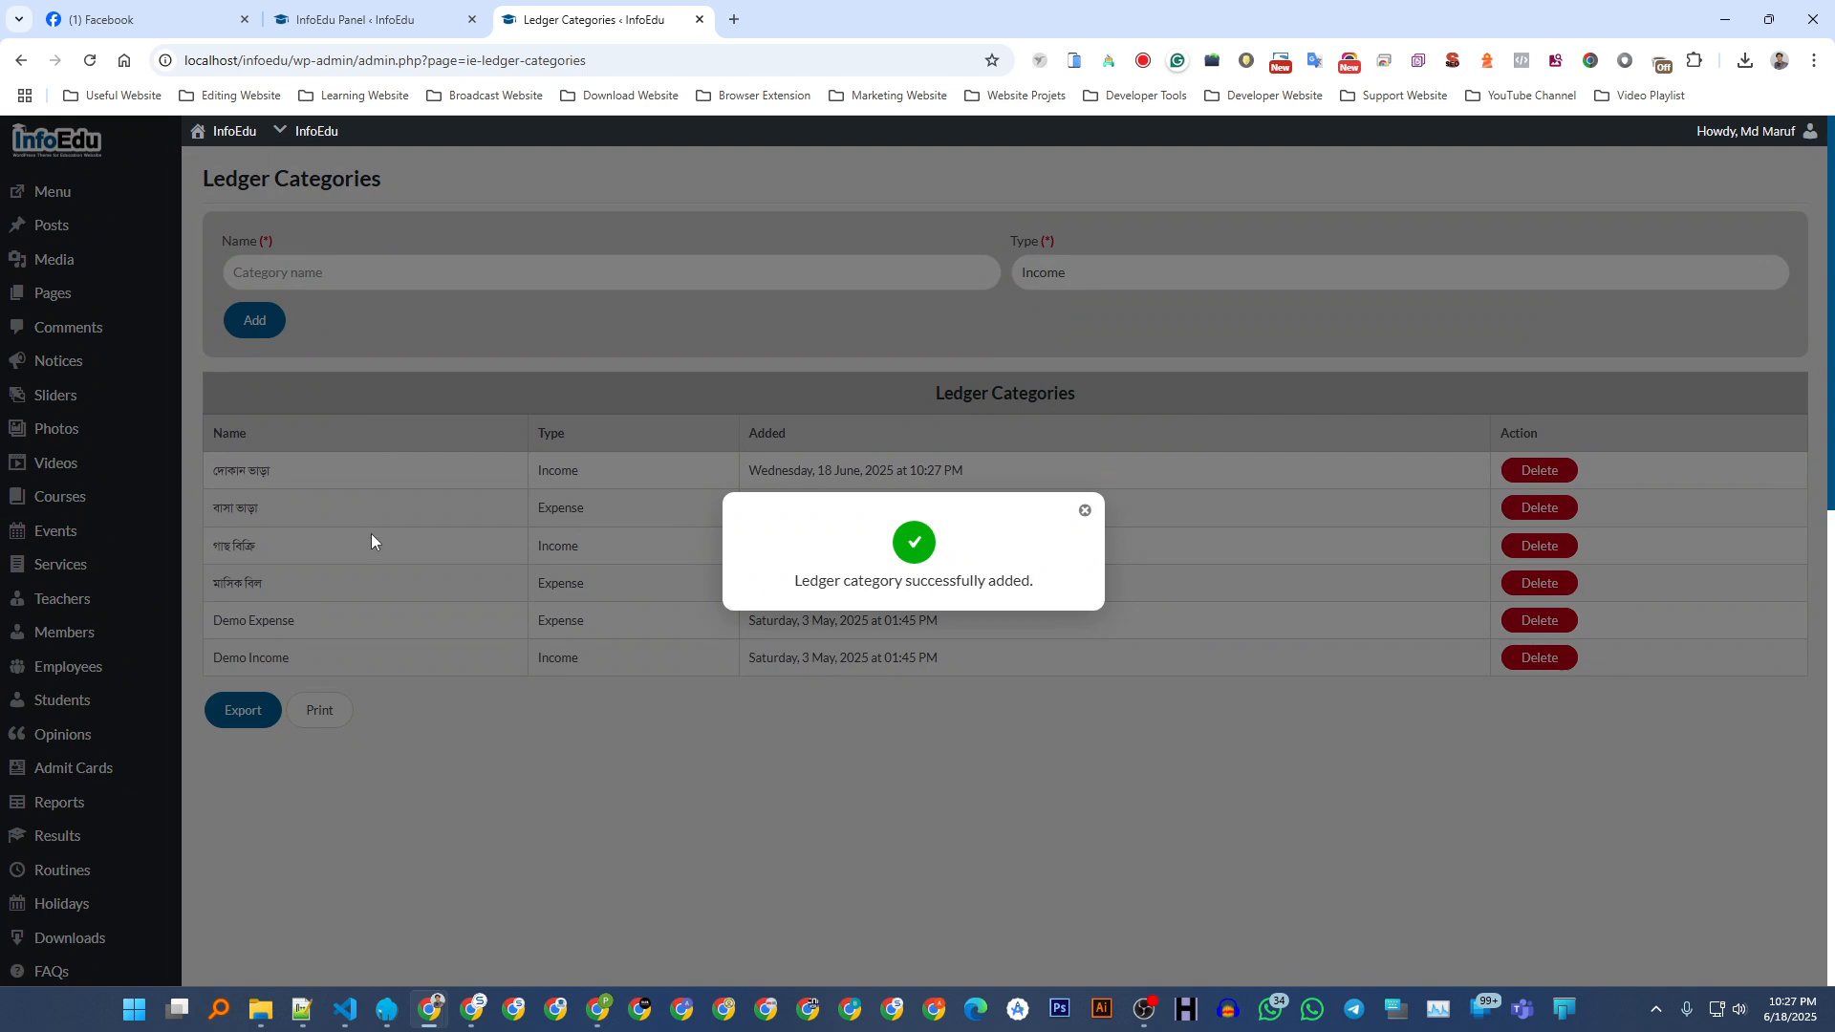
click(371, 533)
- Open the main Ledgers page and name a new ledger entry জুন মাসের দোকান ভাড়া
scroll(357, 428, down, 5)
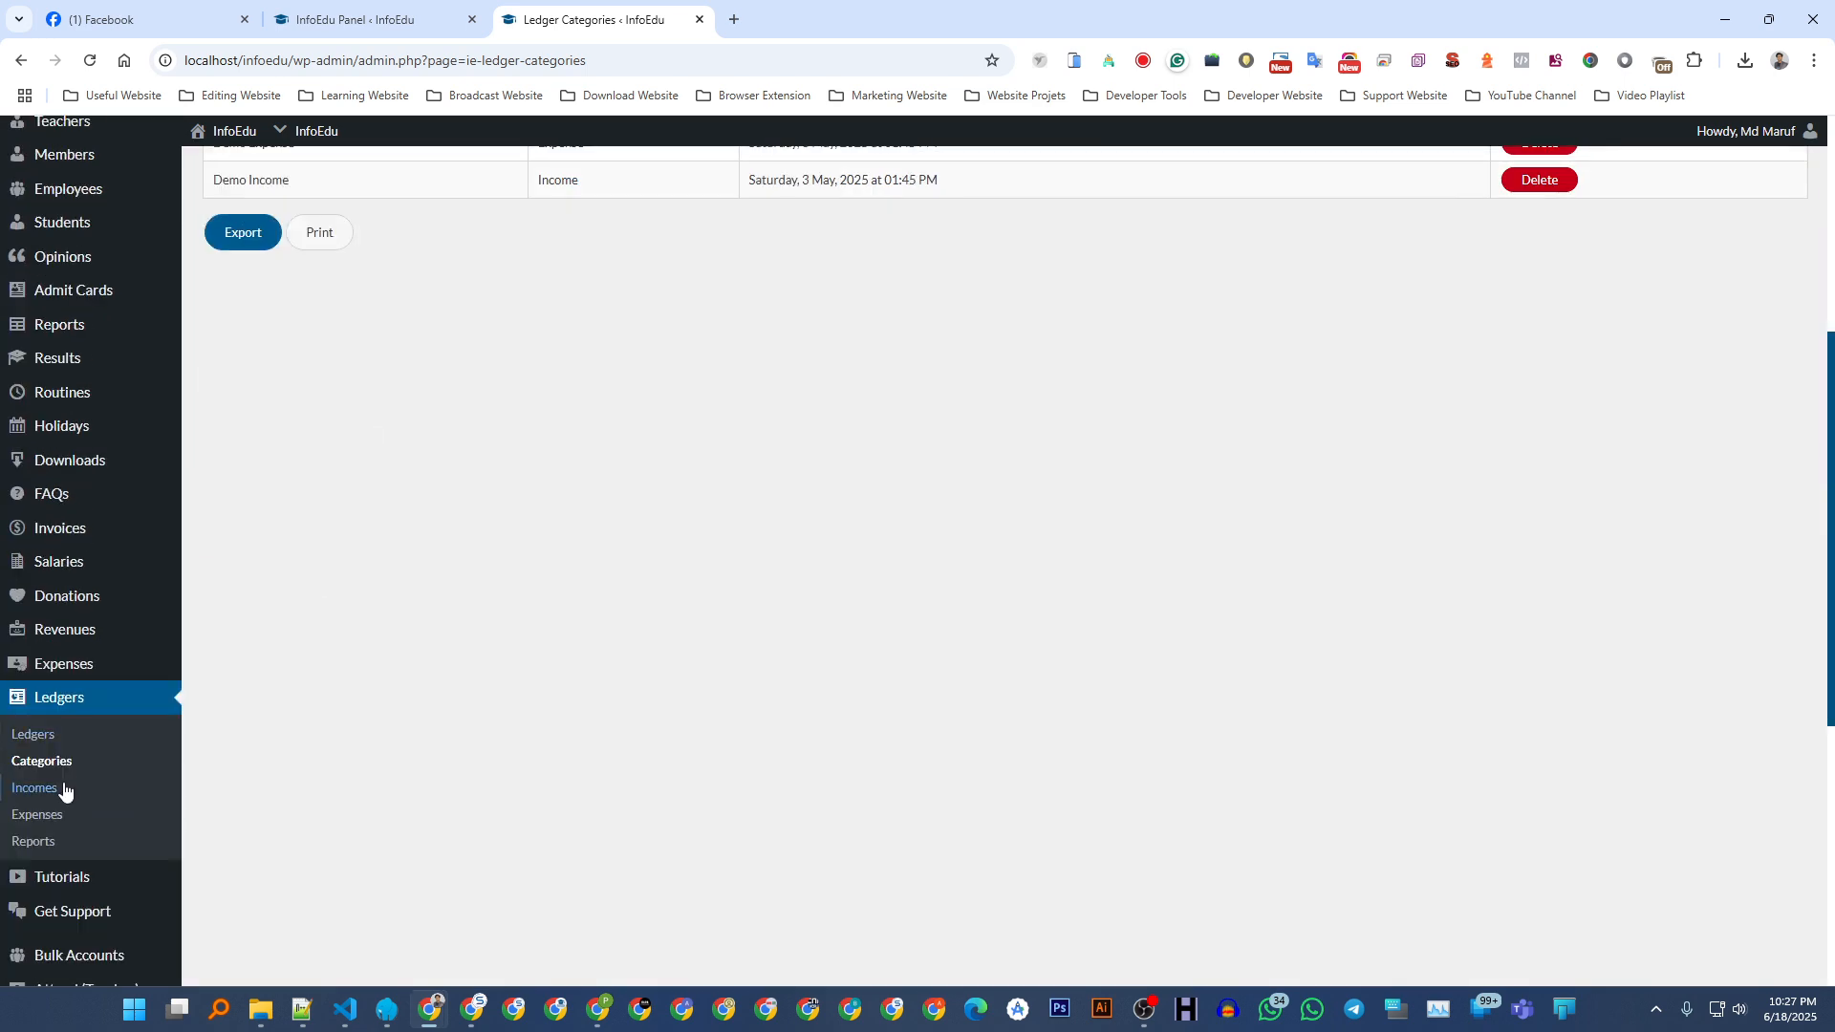
click(36, 735)
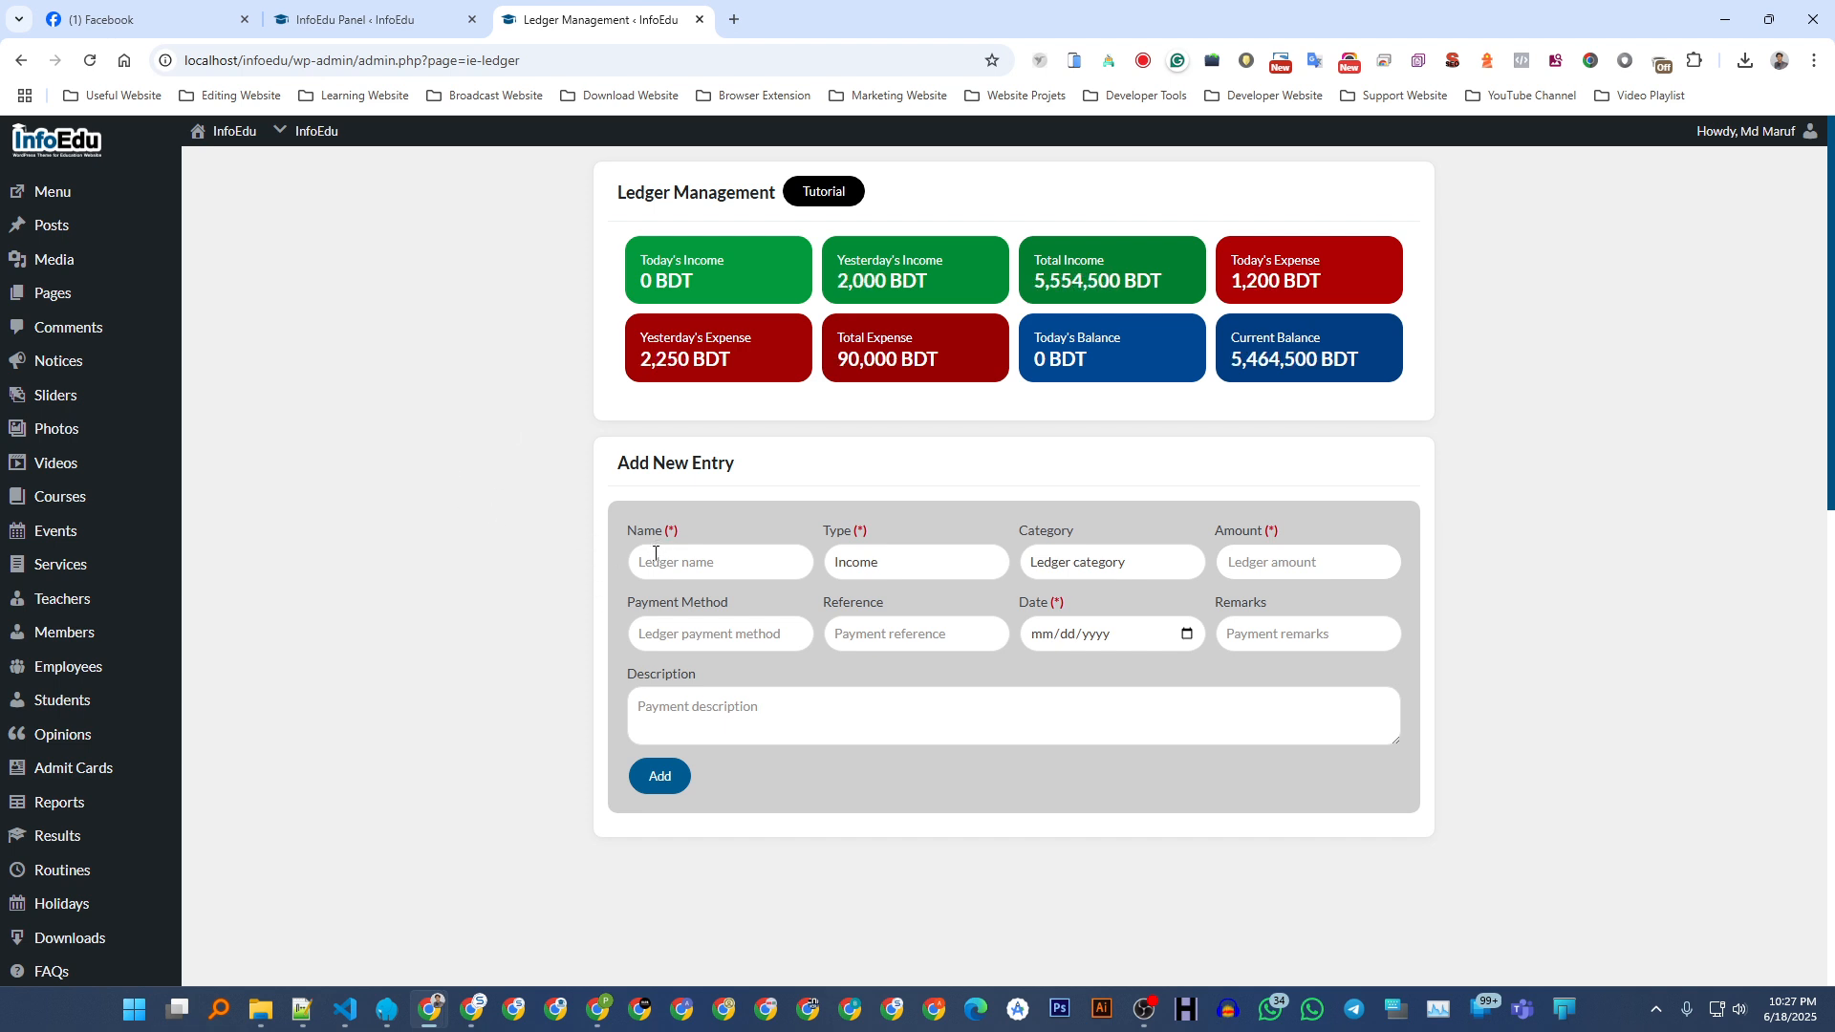
click(709, 554)
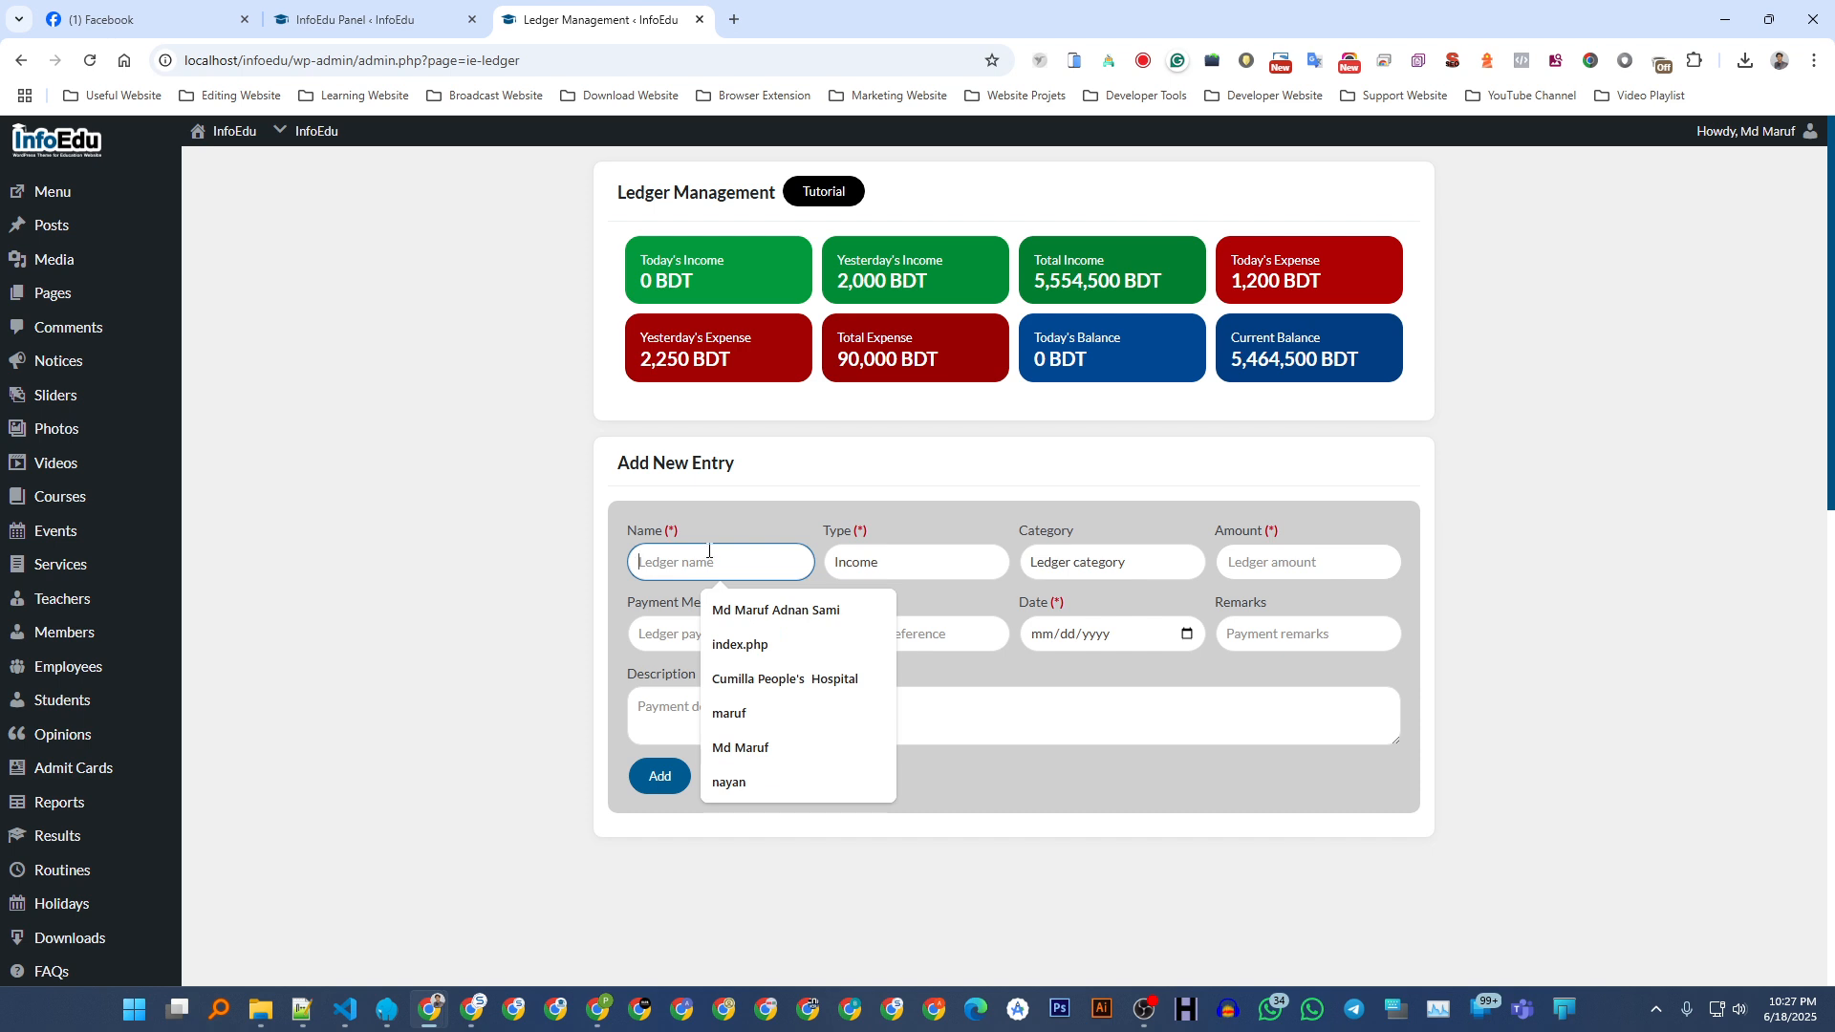
text(e)
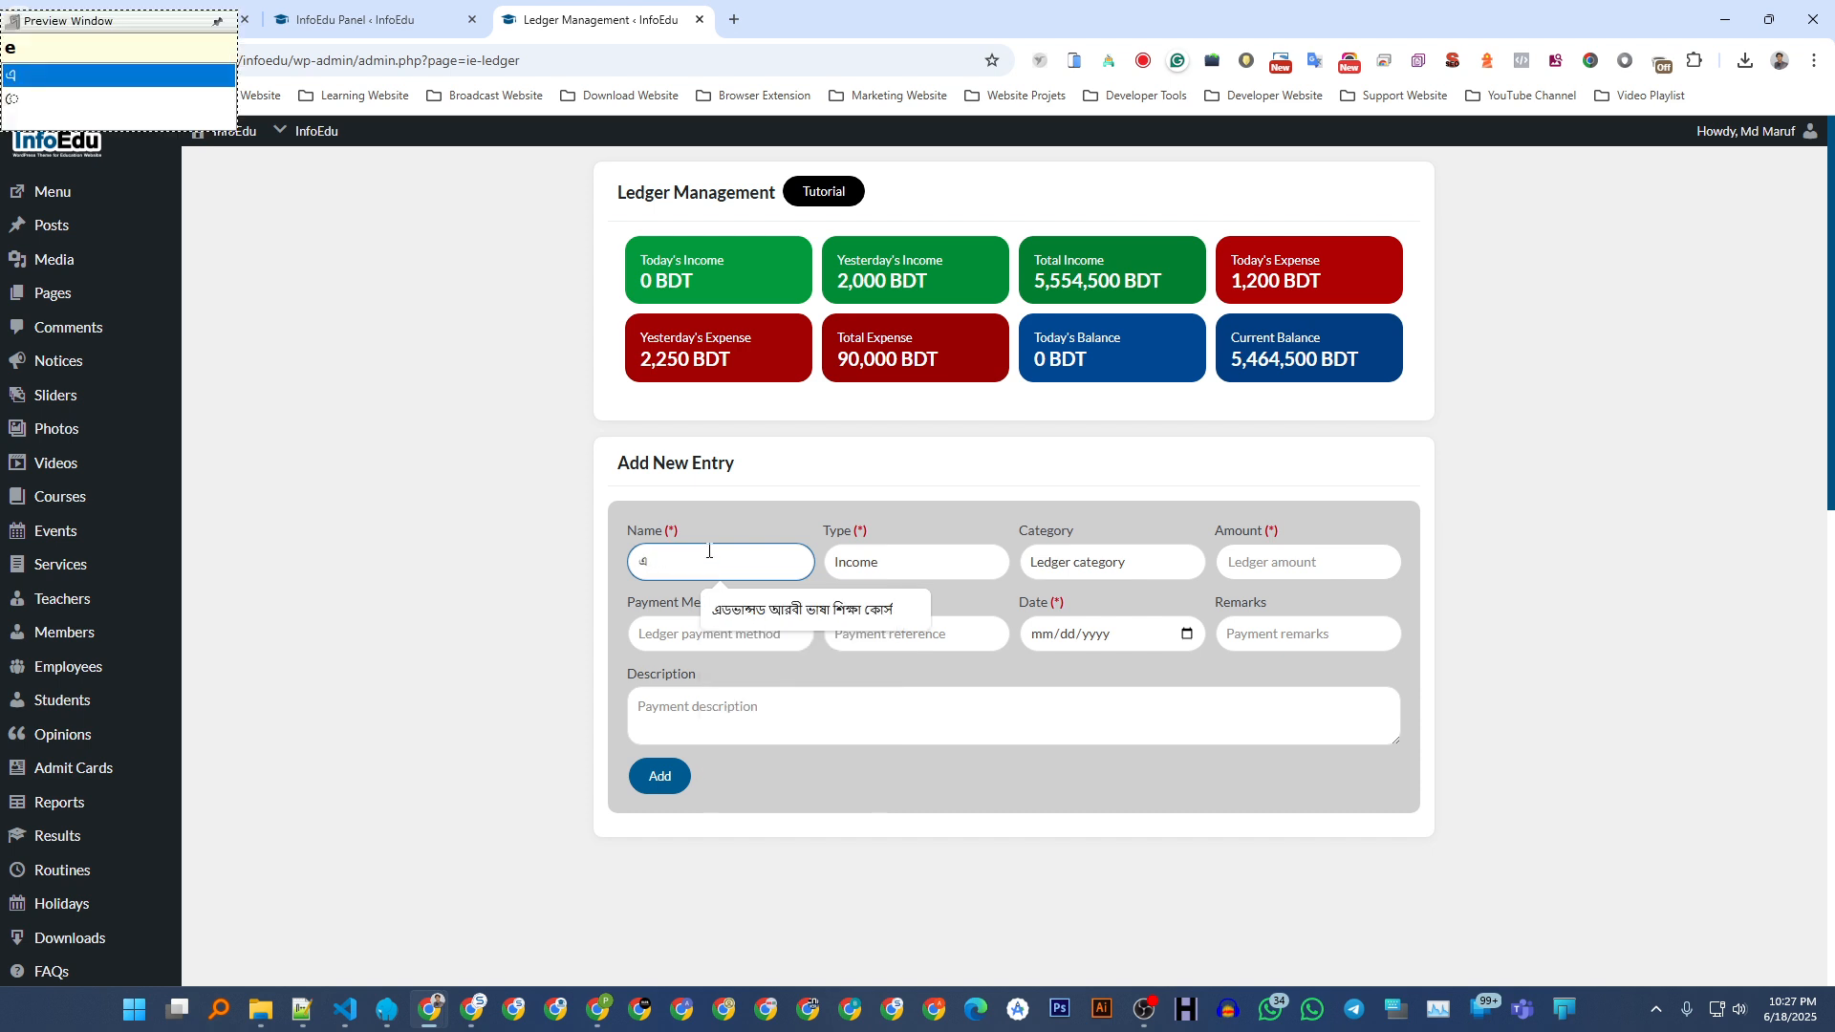
key(BackSpace)
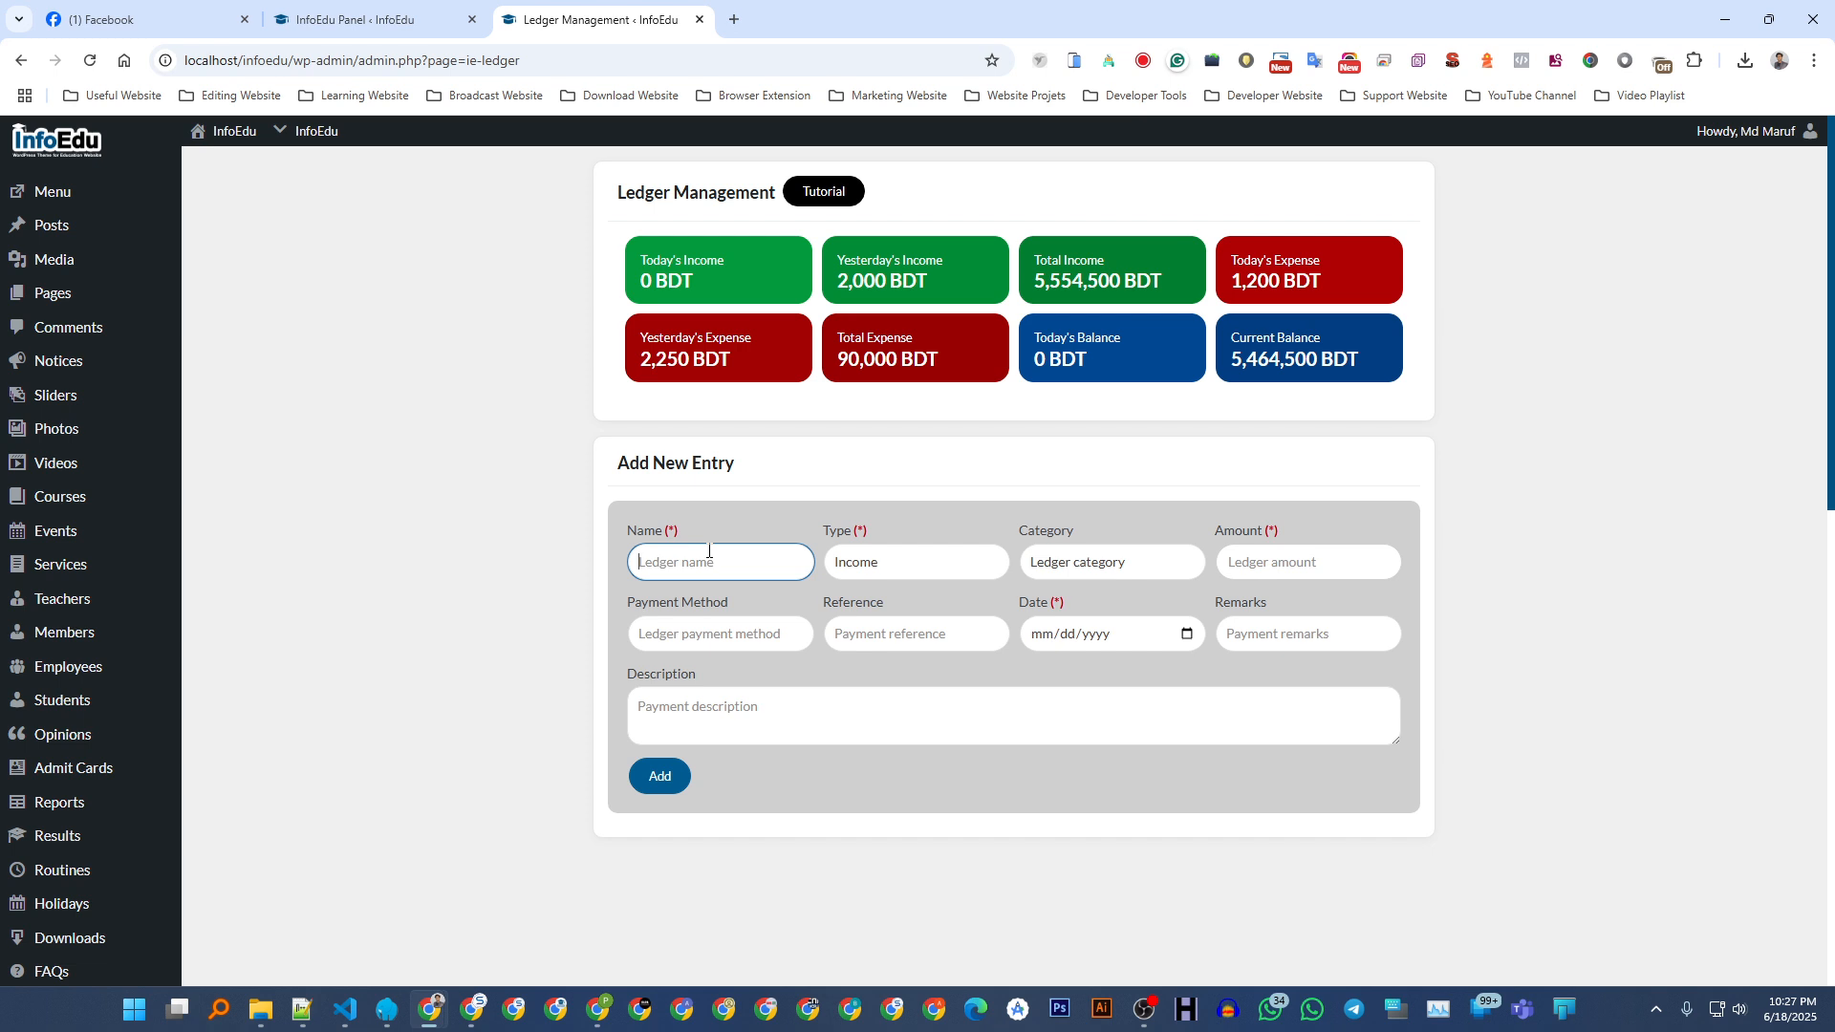
text(jun maser dokan)
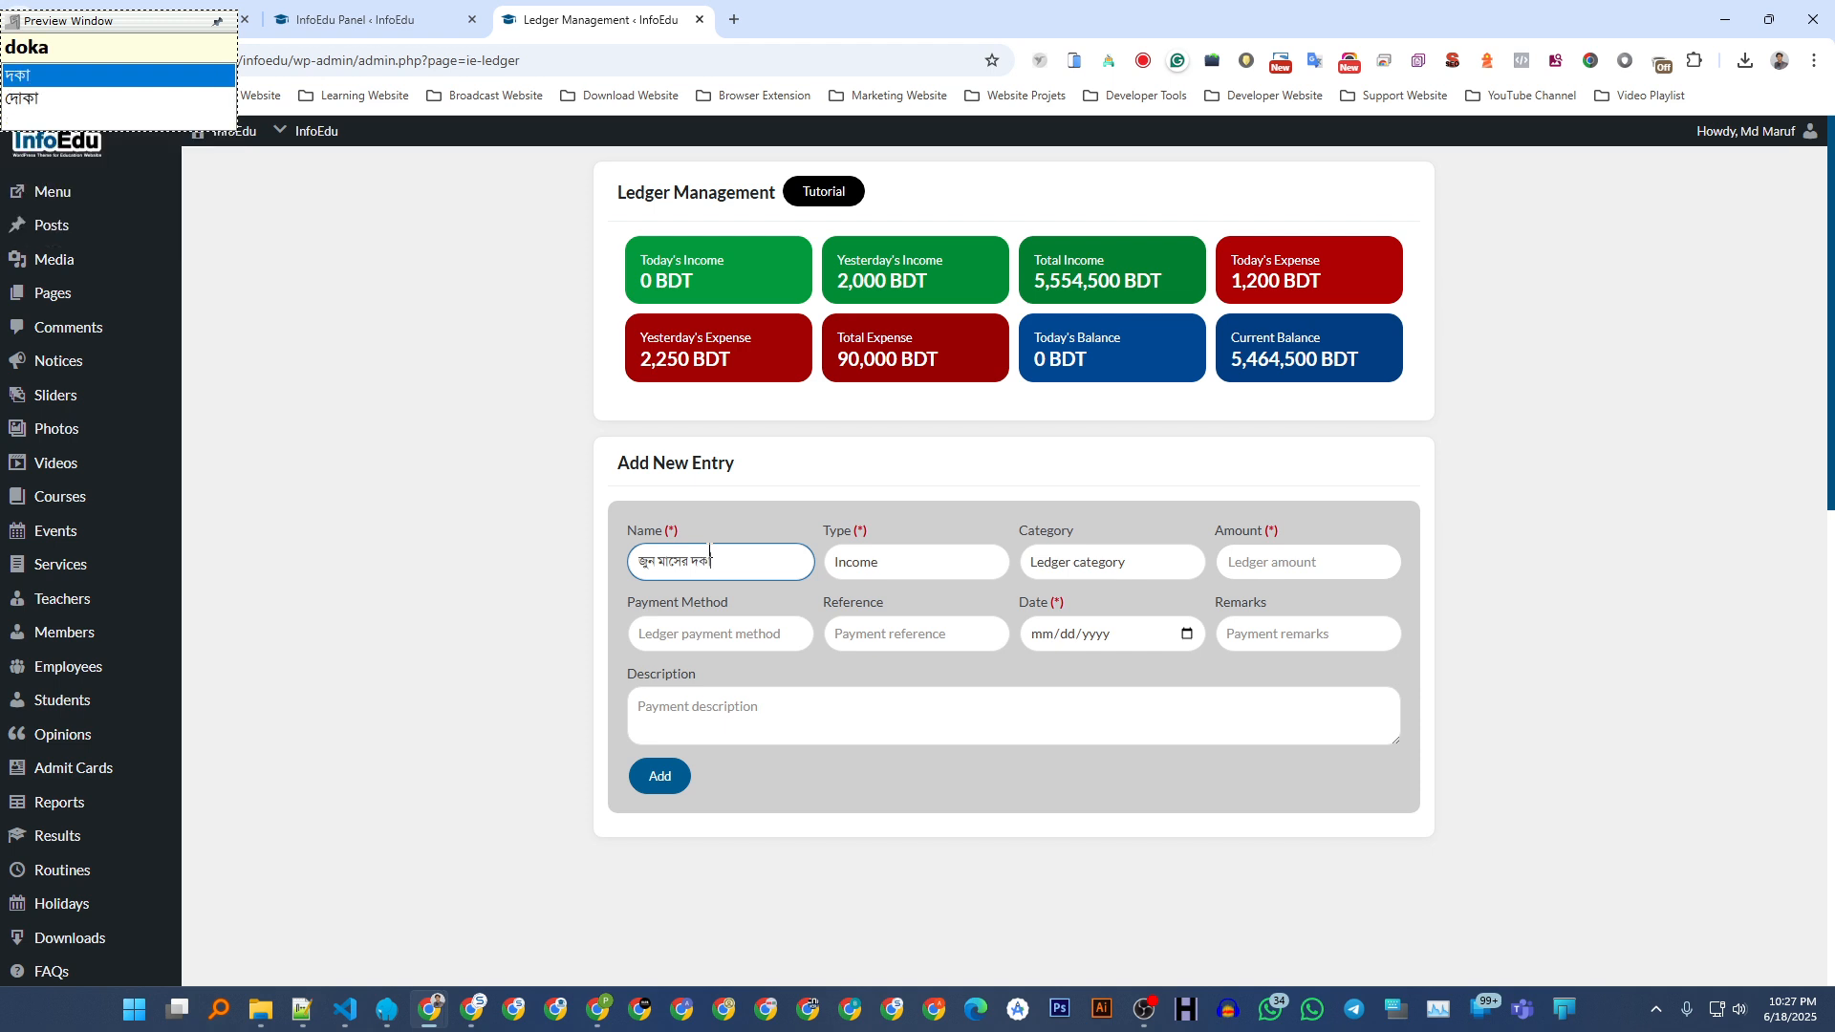
key(Down)
text(vara)
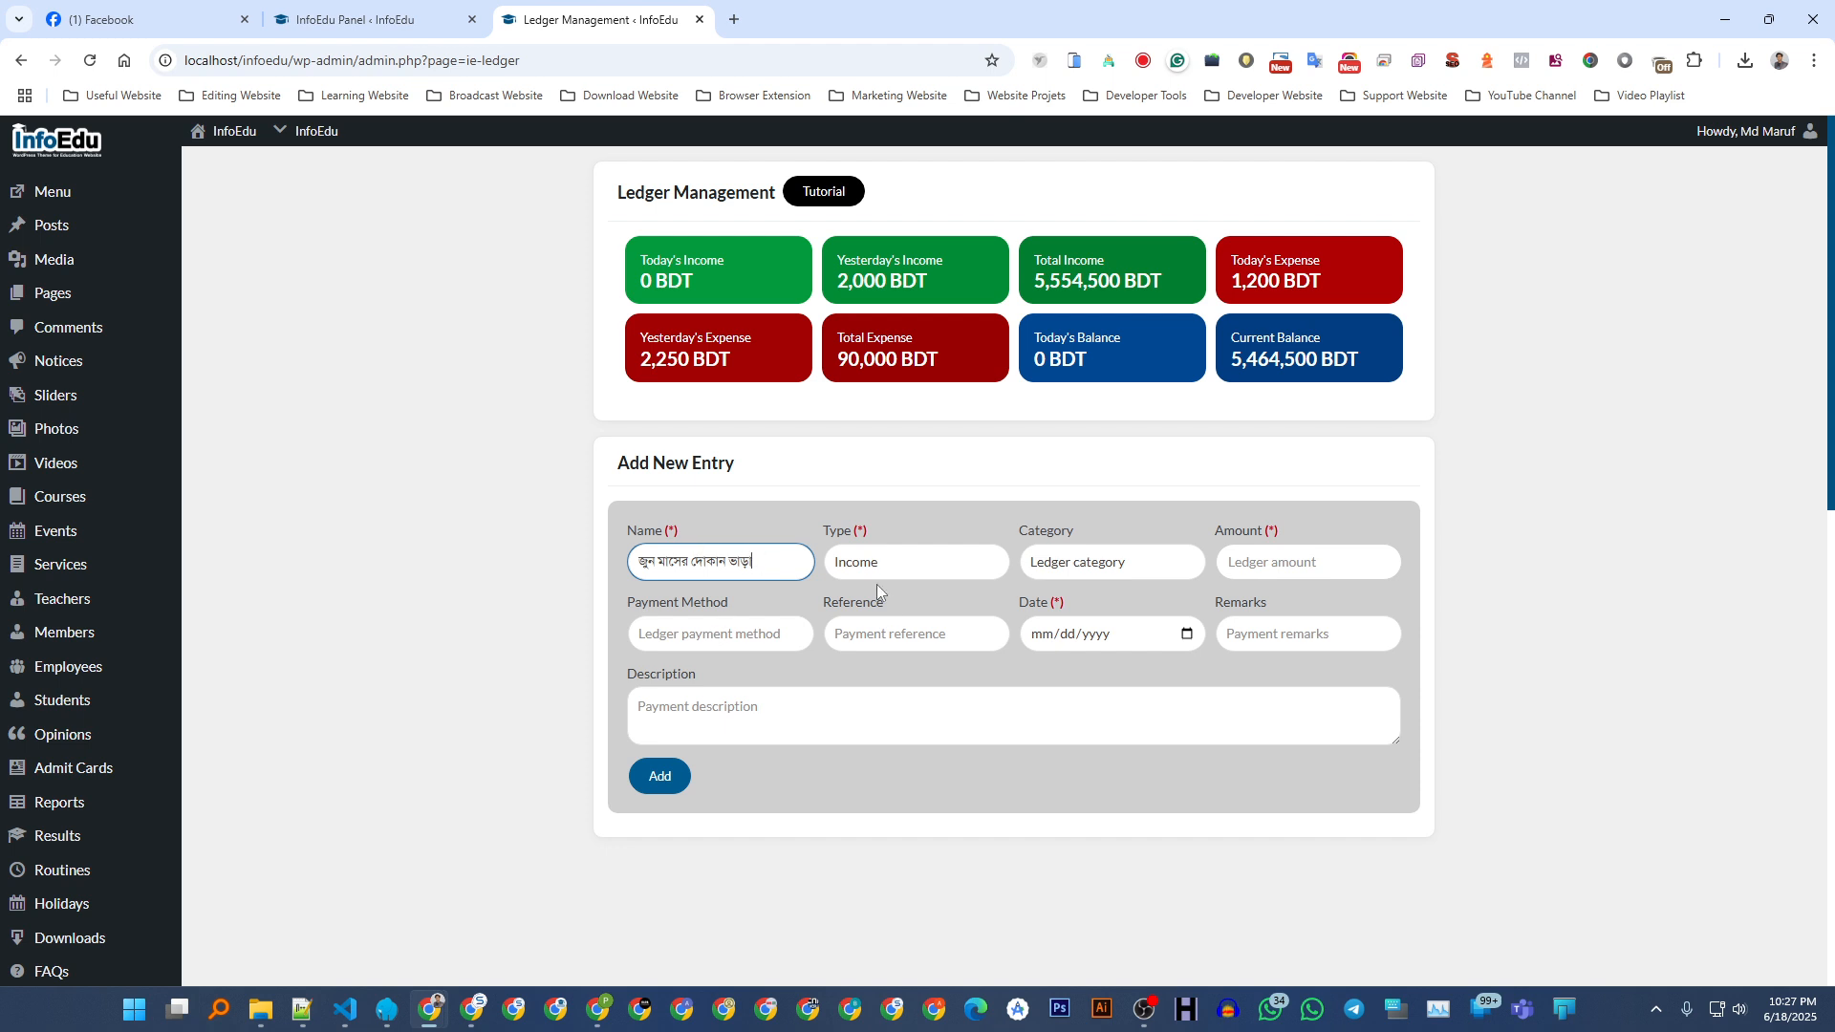
- Assign the new income entry to the category দোকান ভাড়া and set its amount to 5000
click(1107, 564)
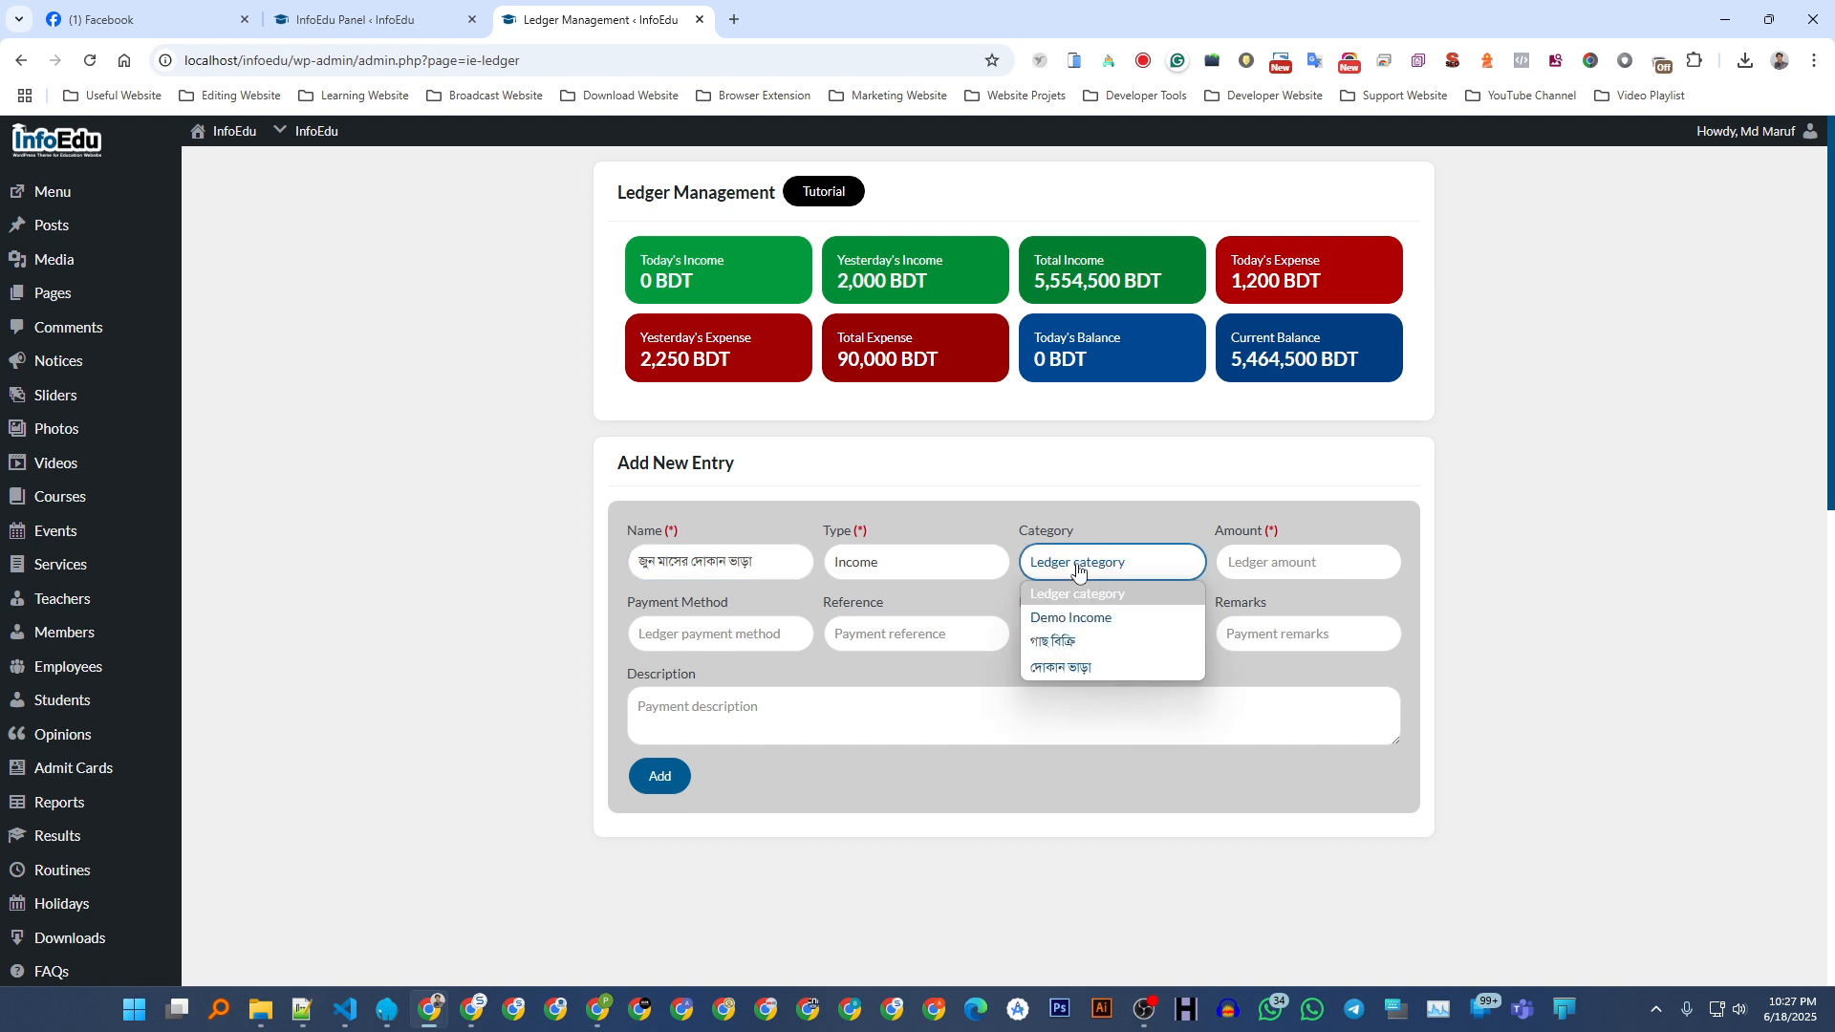
click(1068, 666)
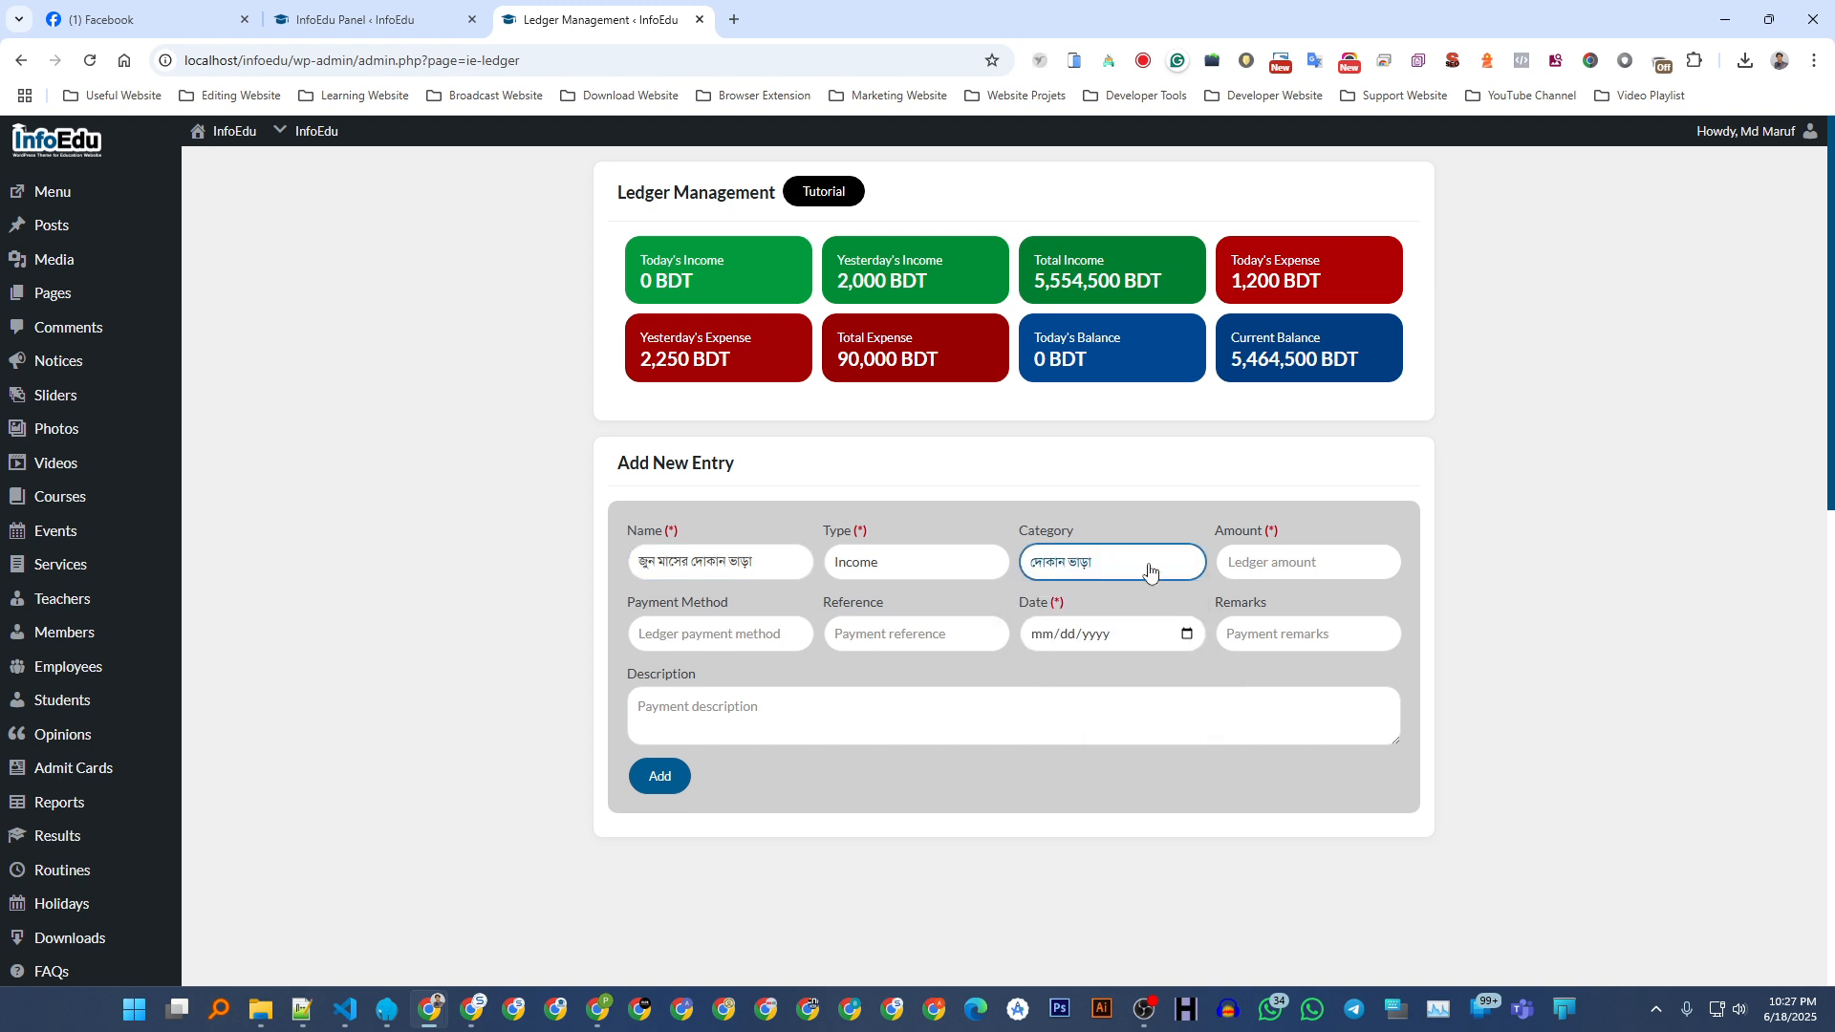
click(1283, 557)
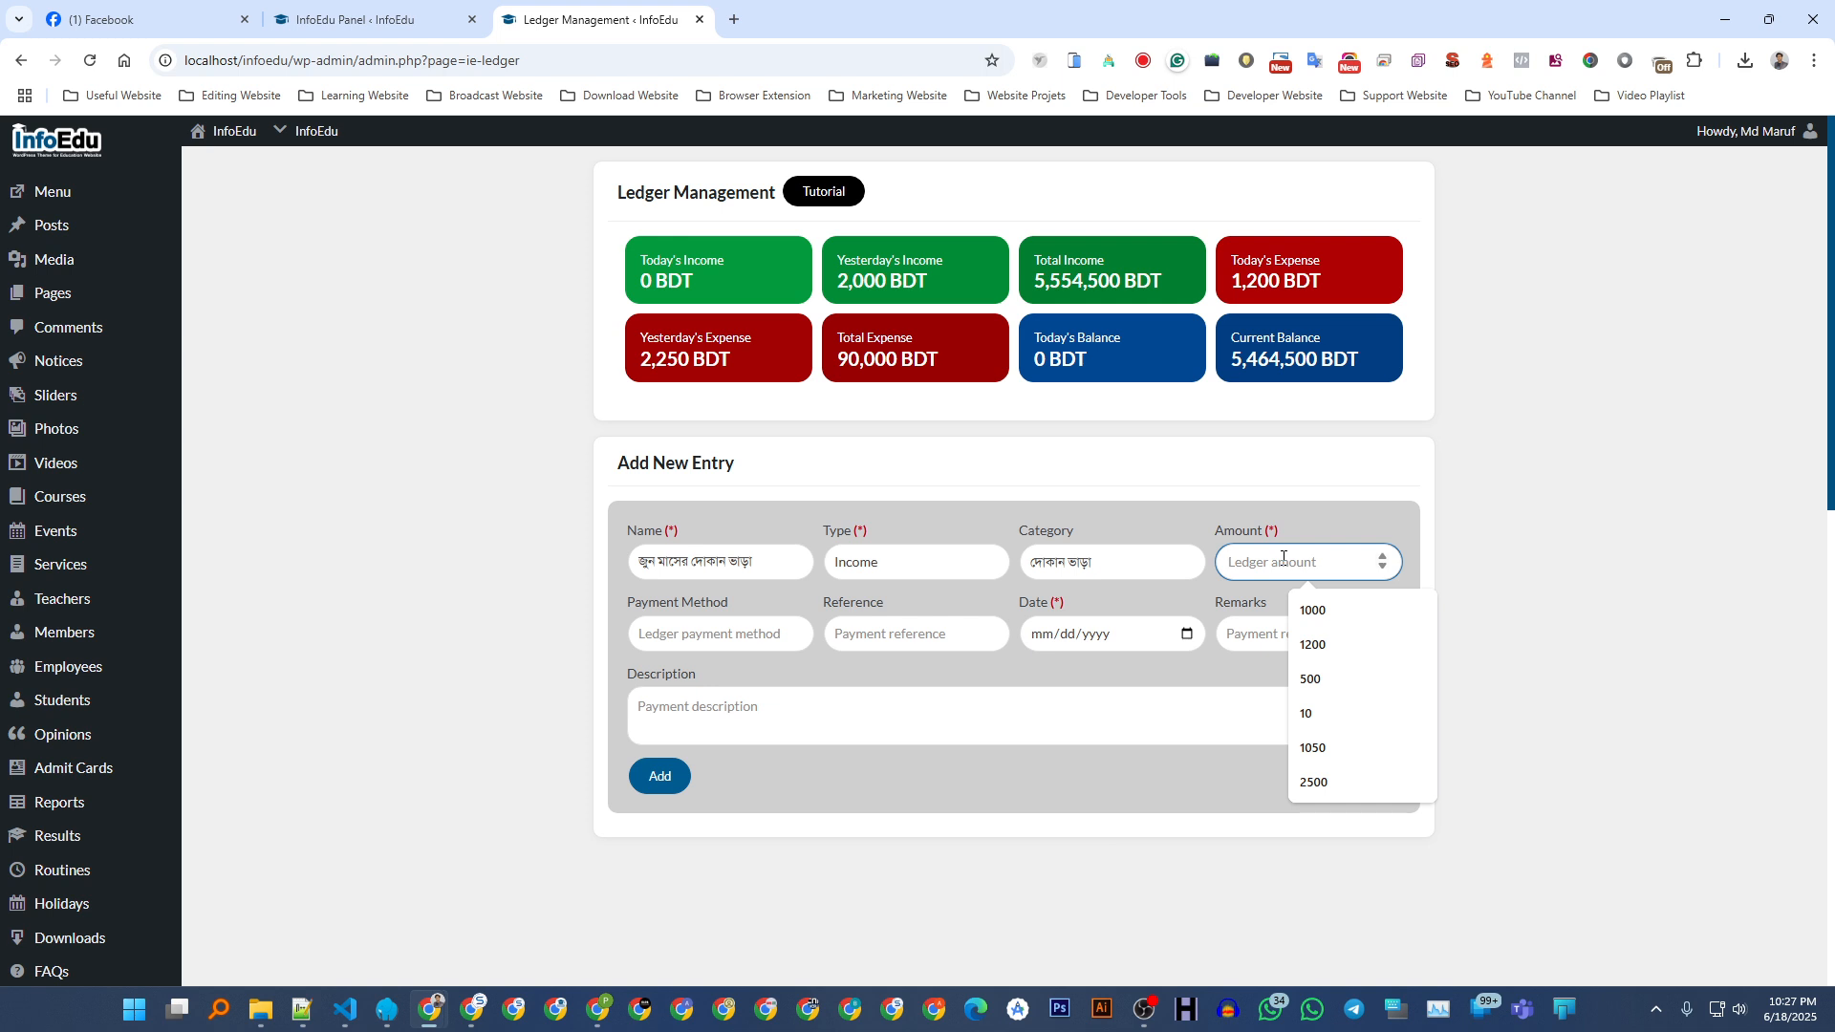
text(5000)
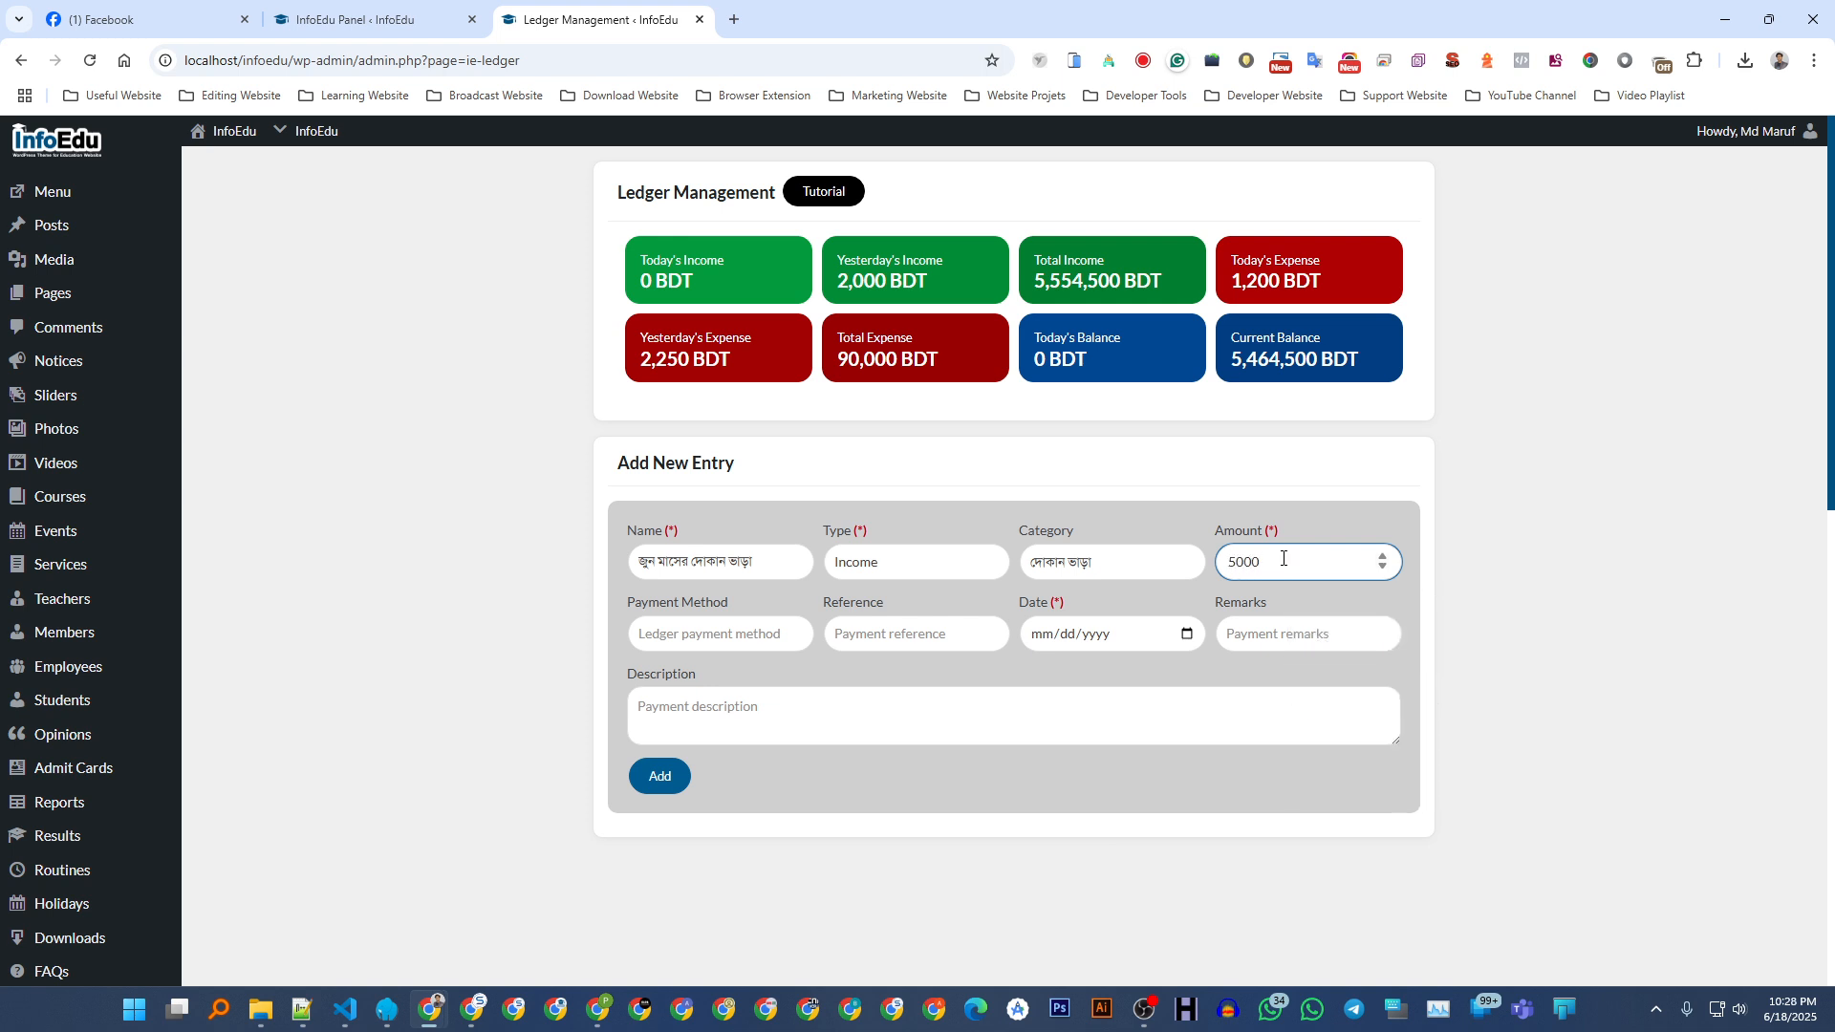
- Fill in the payment method বিকাশ, the reference XYZJFFFFF and the date 06/18/2025 for the income entry
click(685, 646)
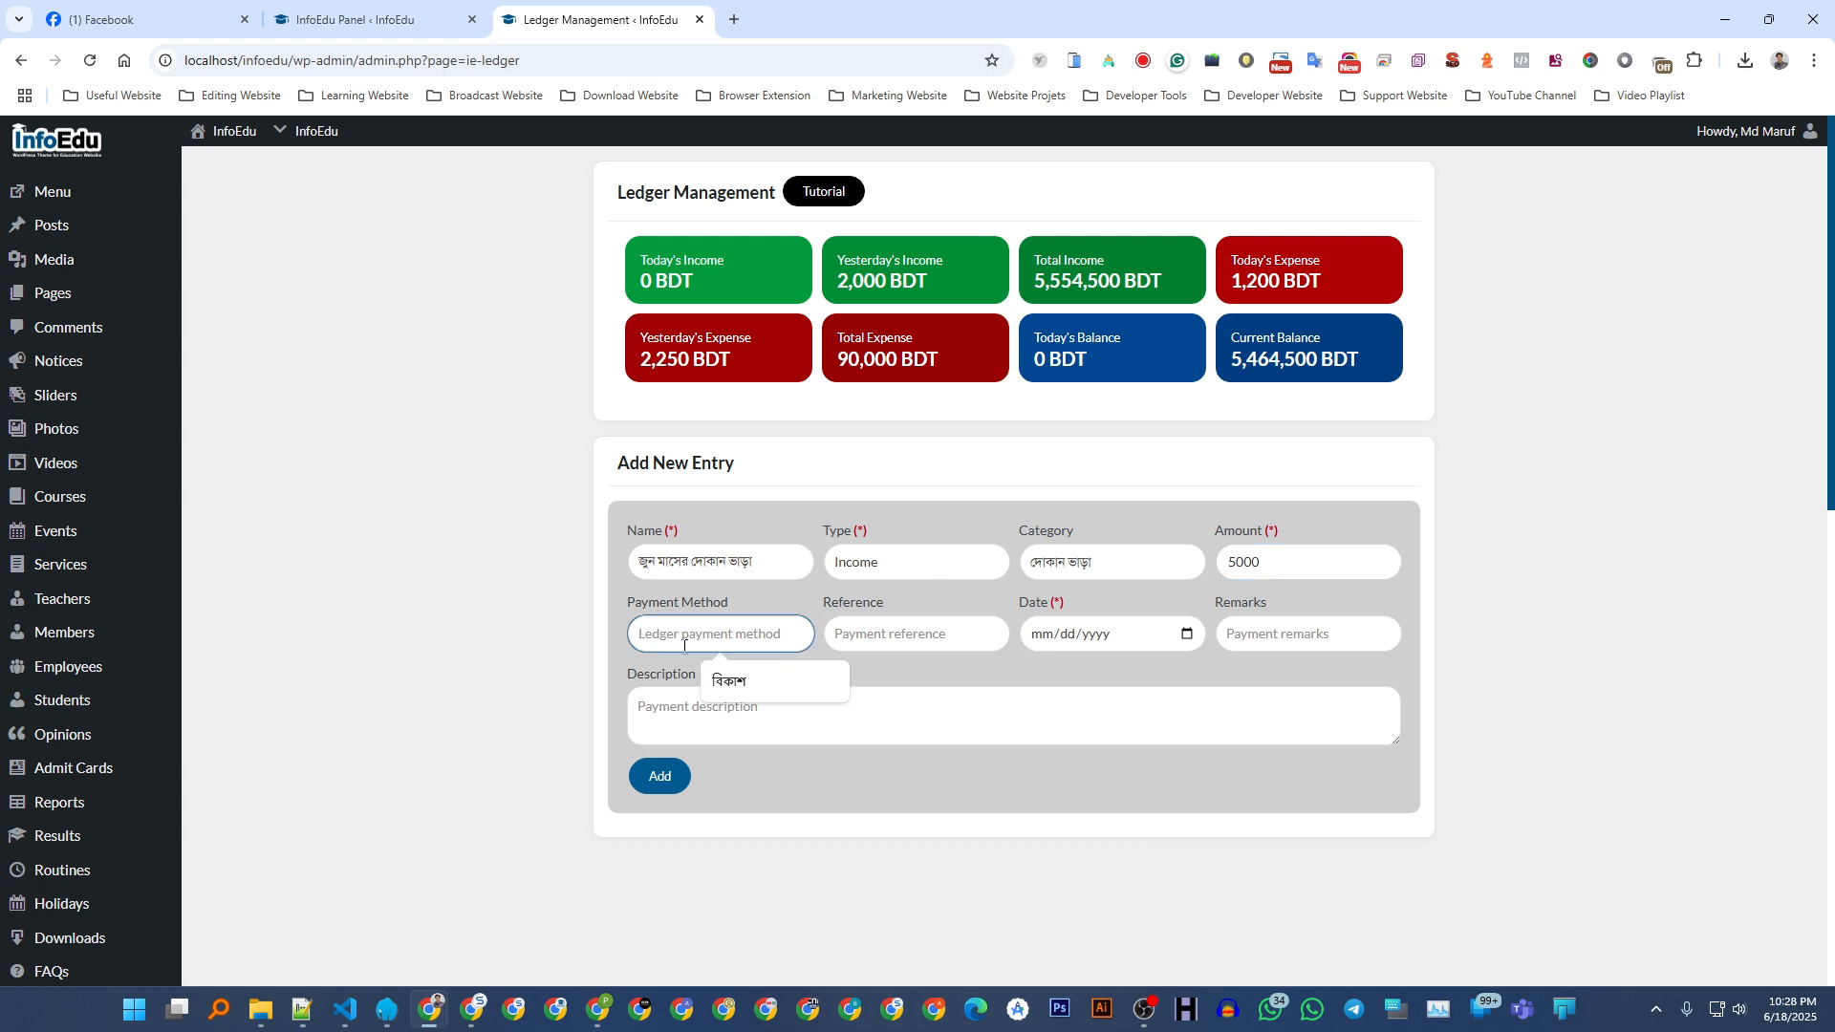
click(749, 686)
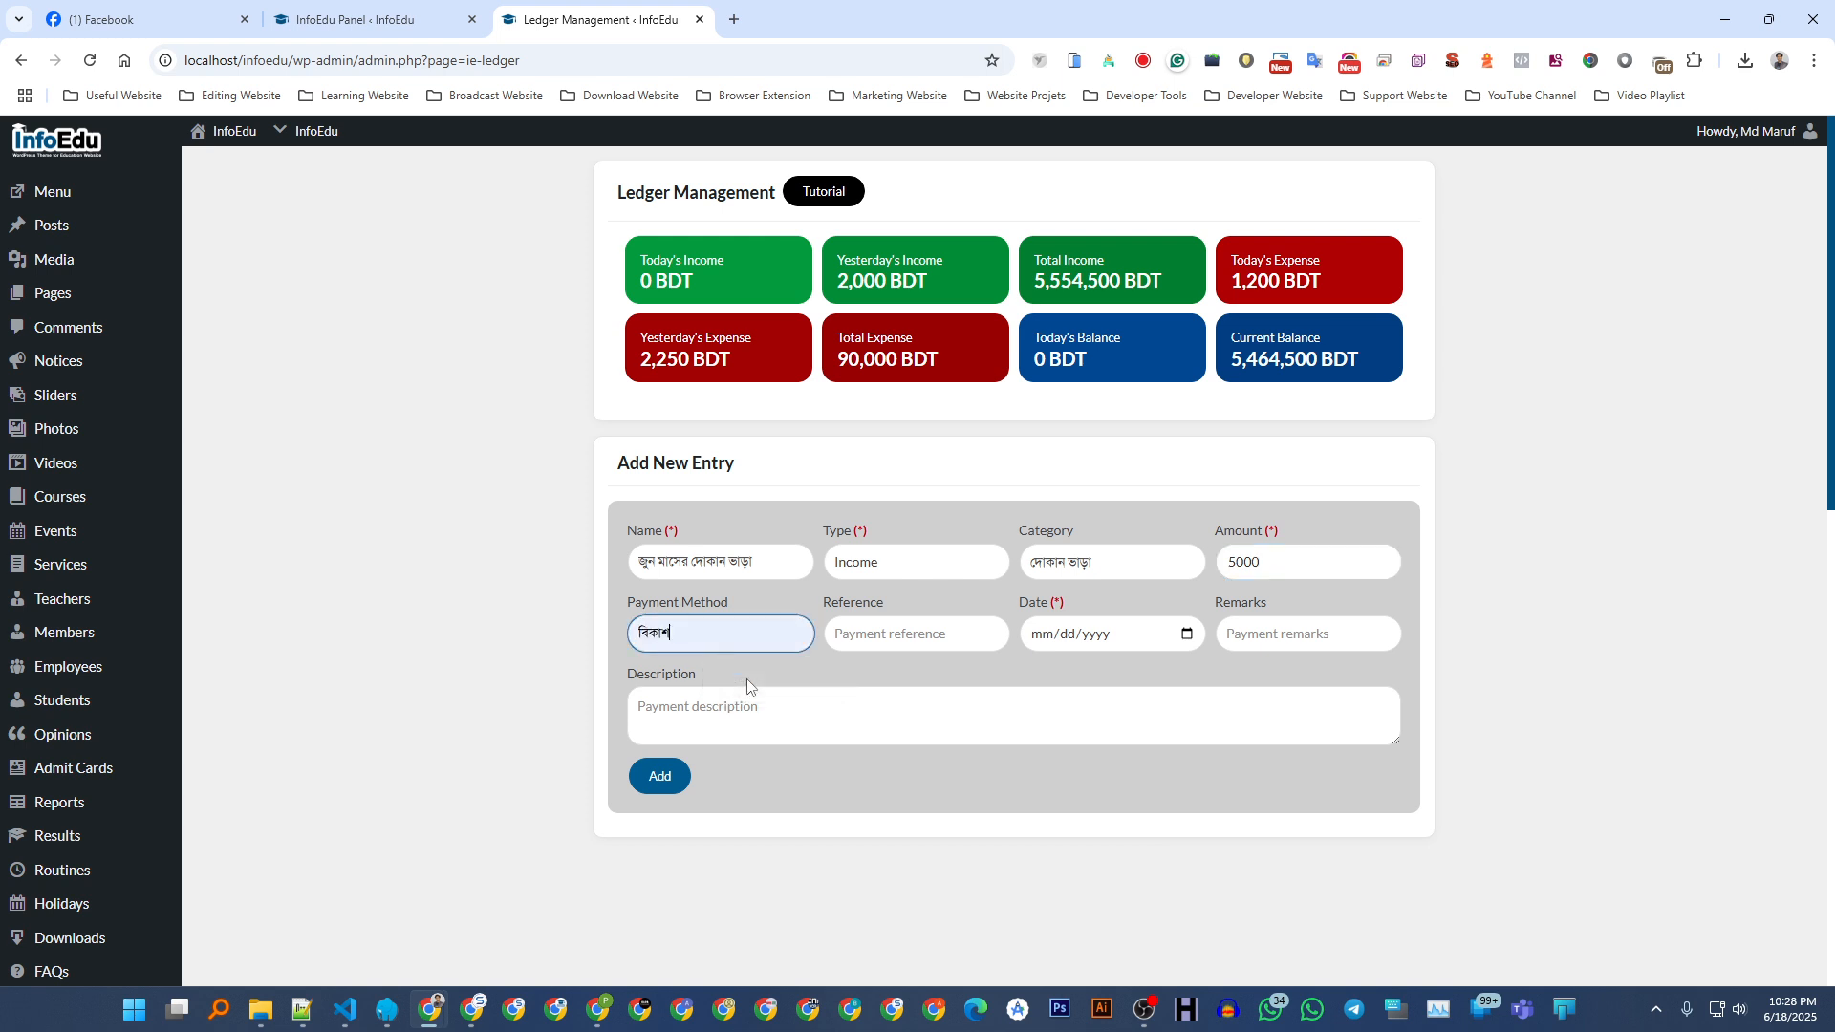
click(931, 631)
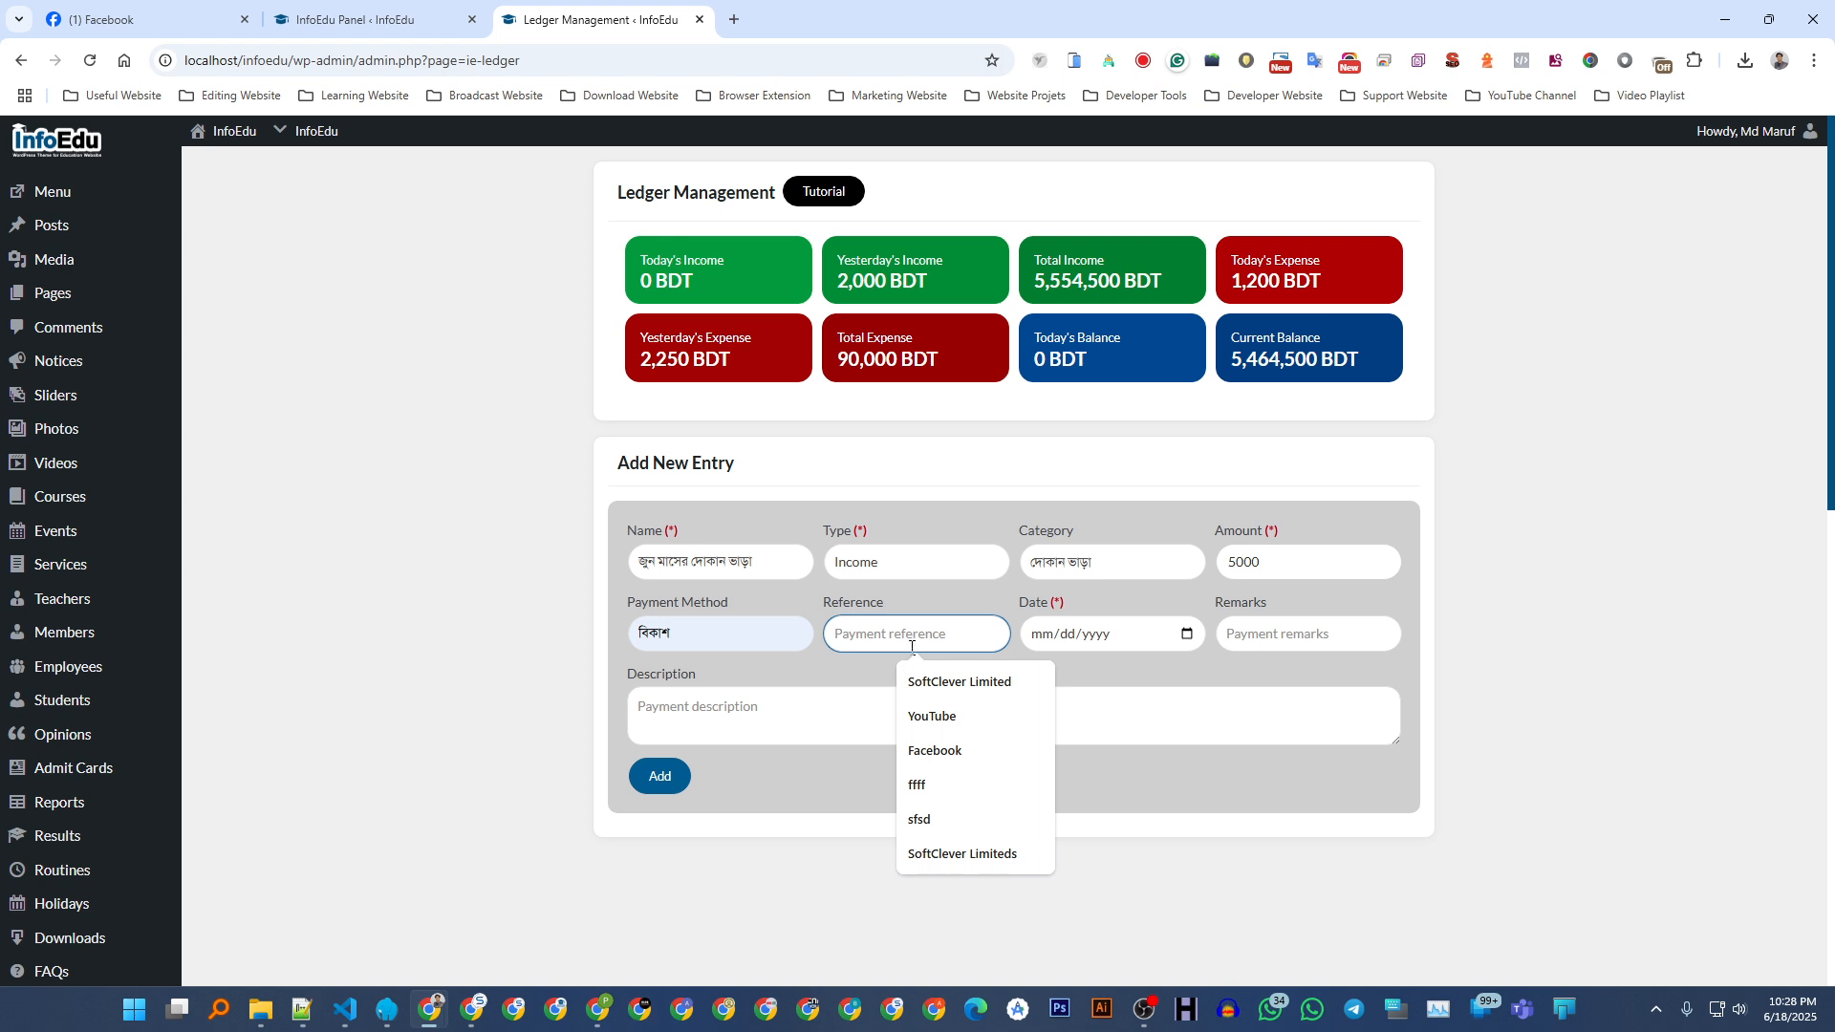
text(XYZJFFFF)
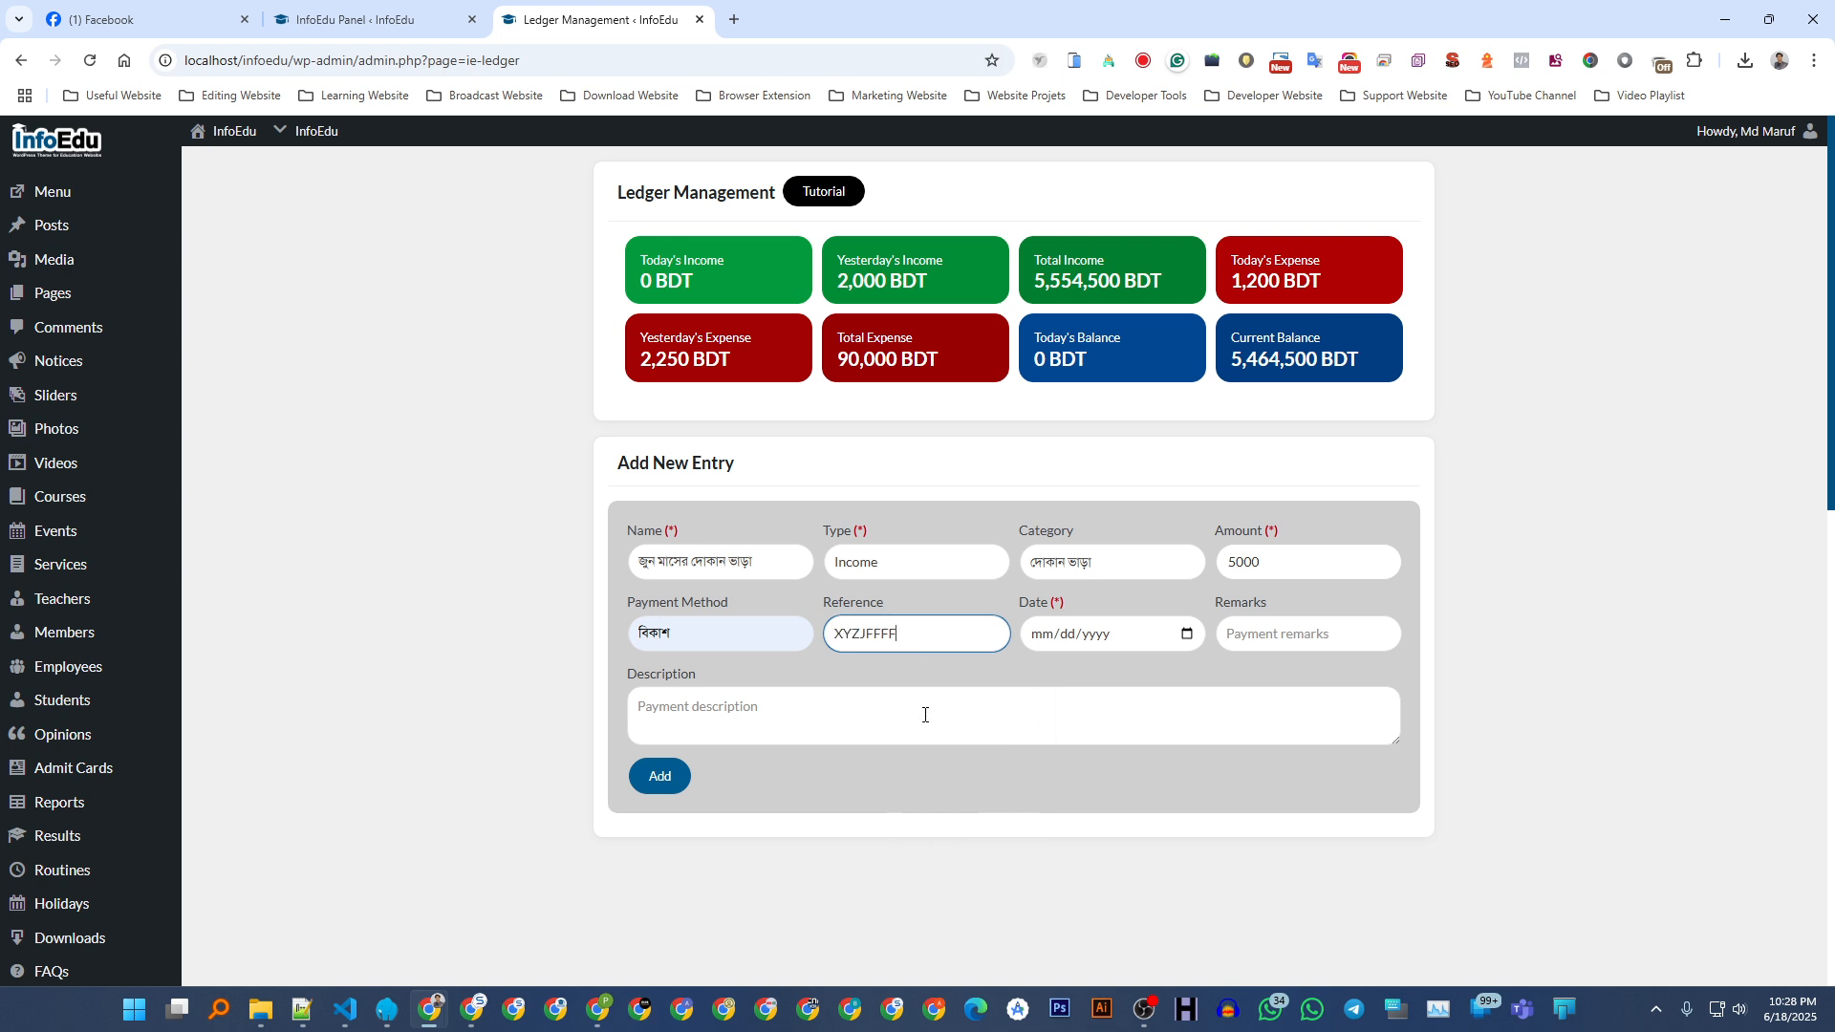
text(F)
click(1186, 633)
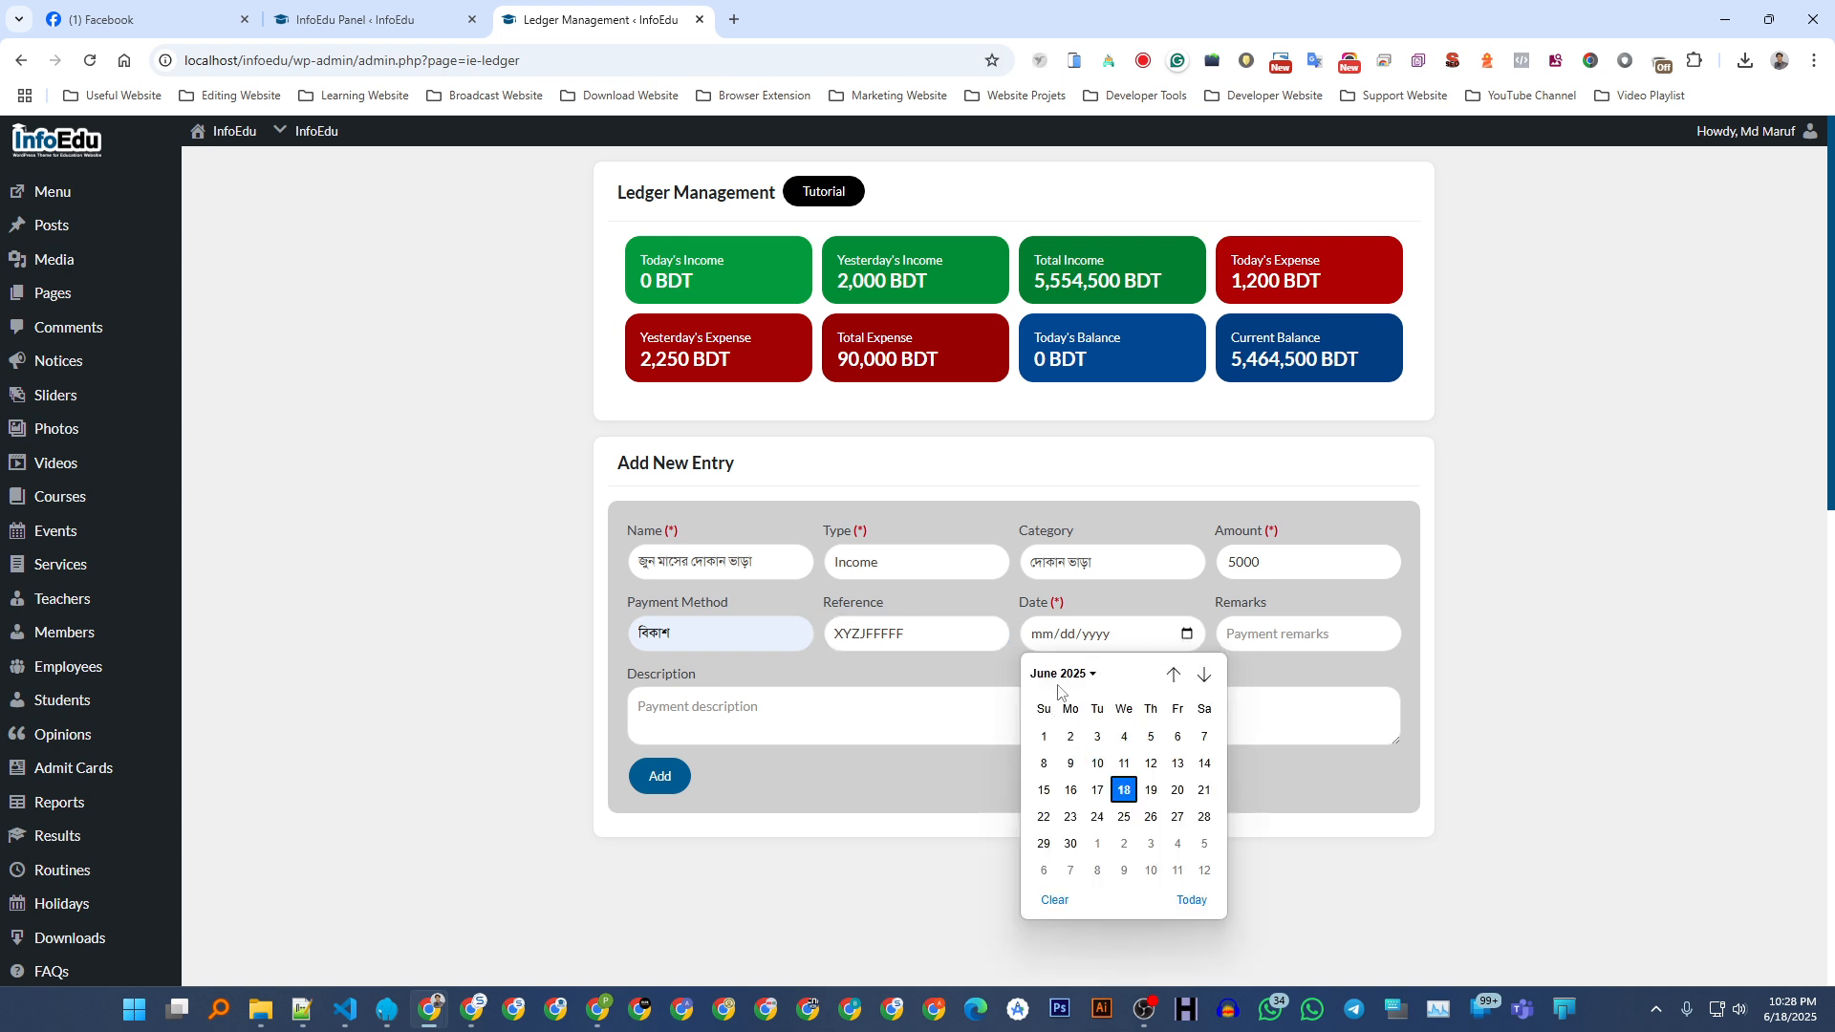
click(1125, 792)
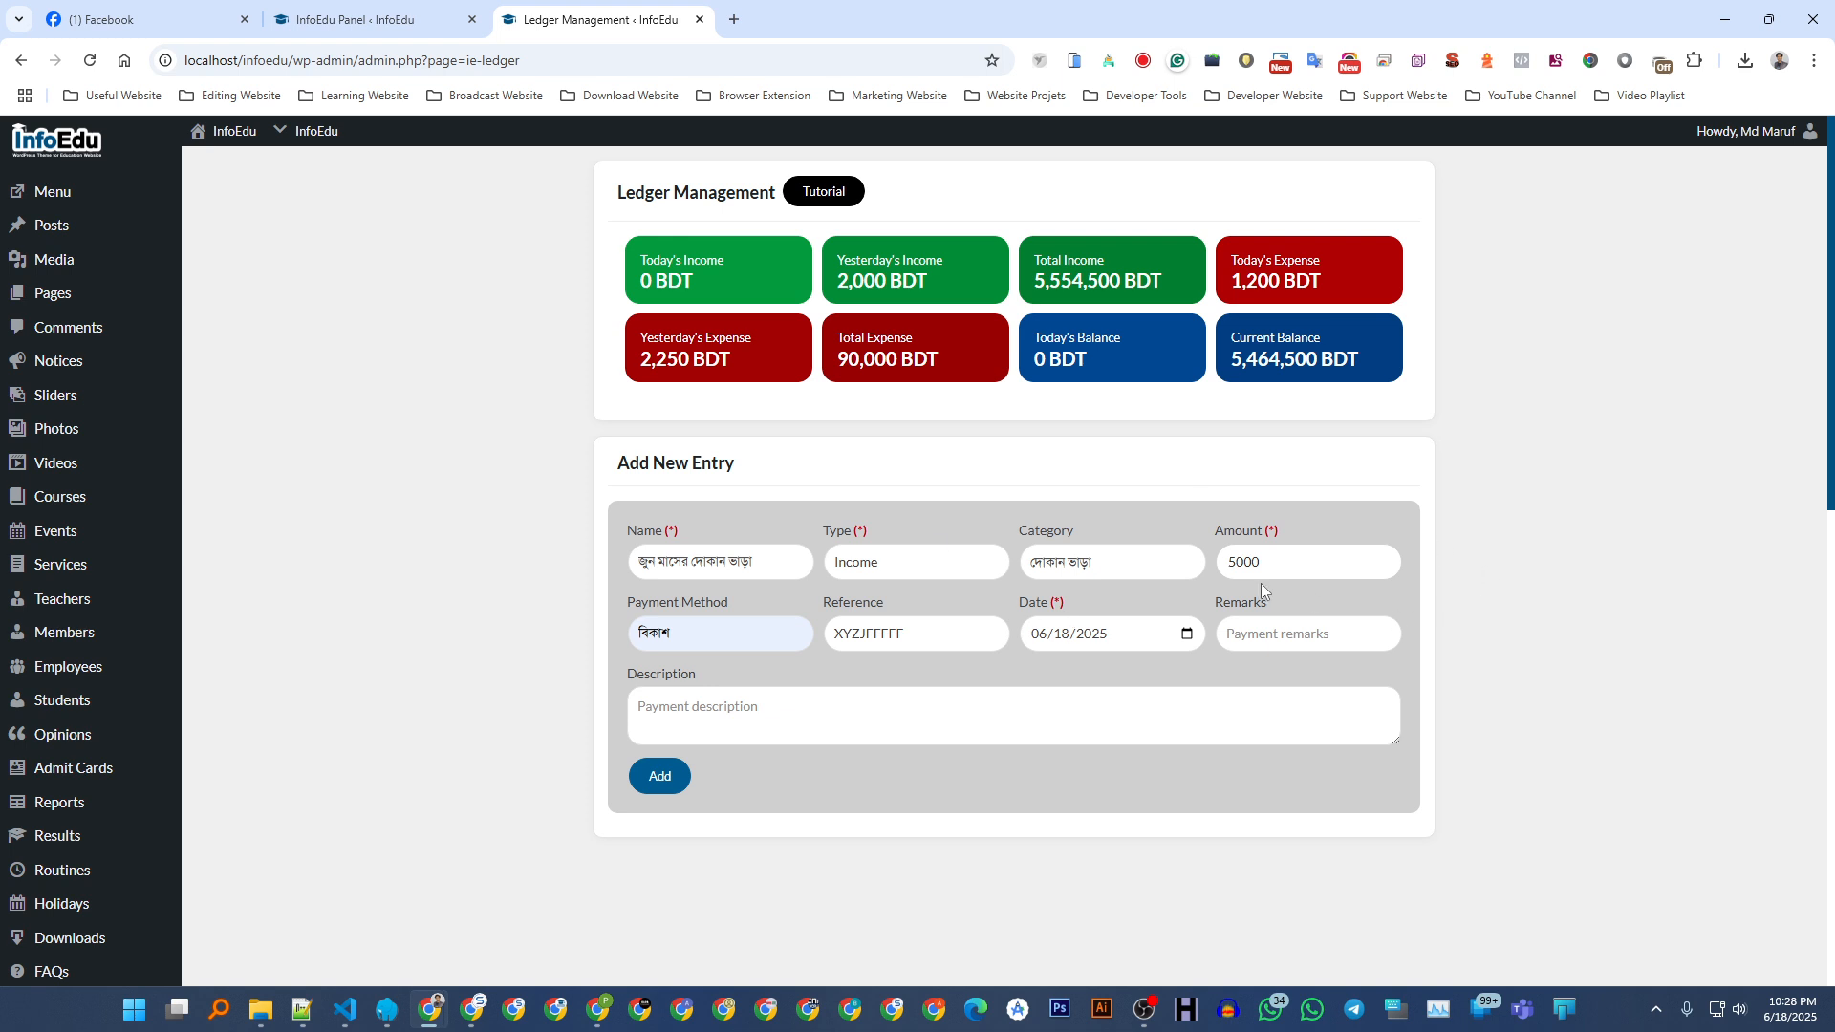
- Leave the remarks and description blank, add the income entry to the ledger, and dismiss the message
click(1302, 635)
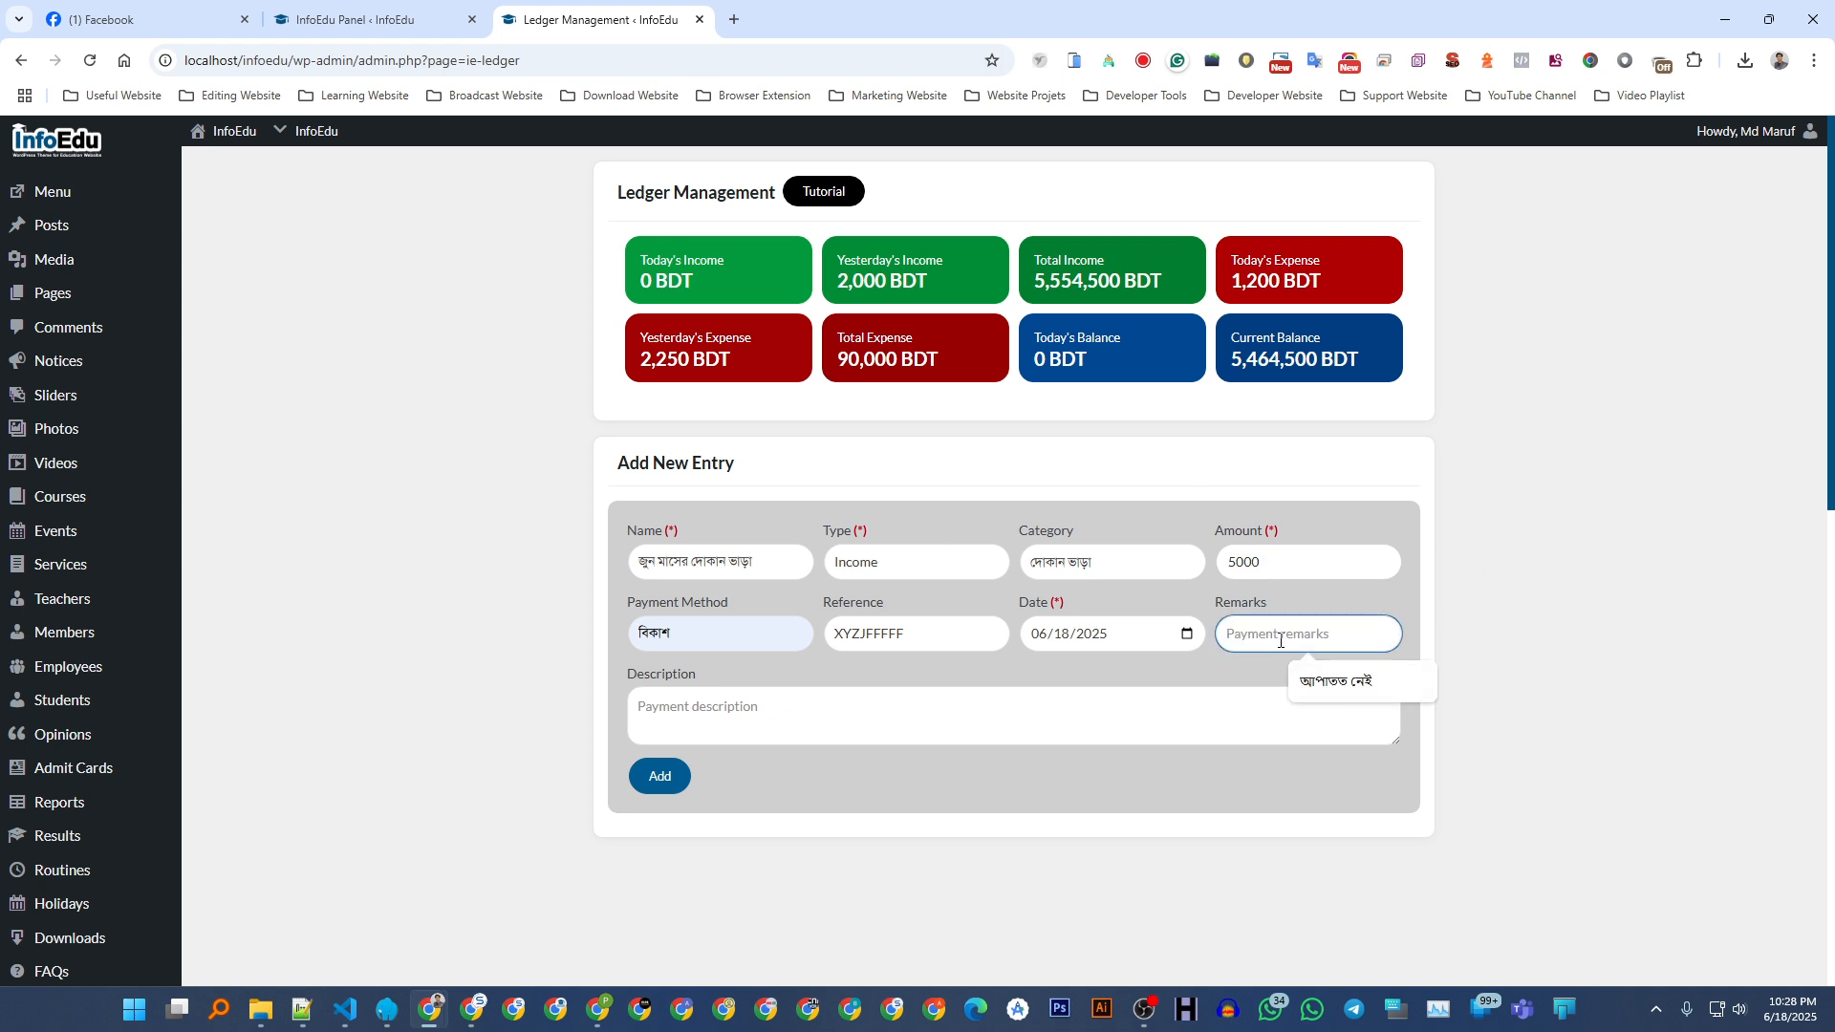
click(1521, 618)
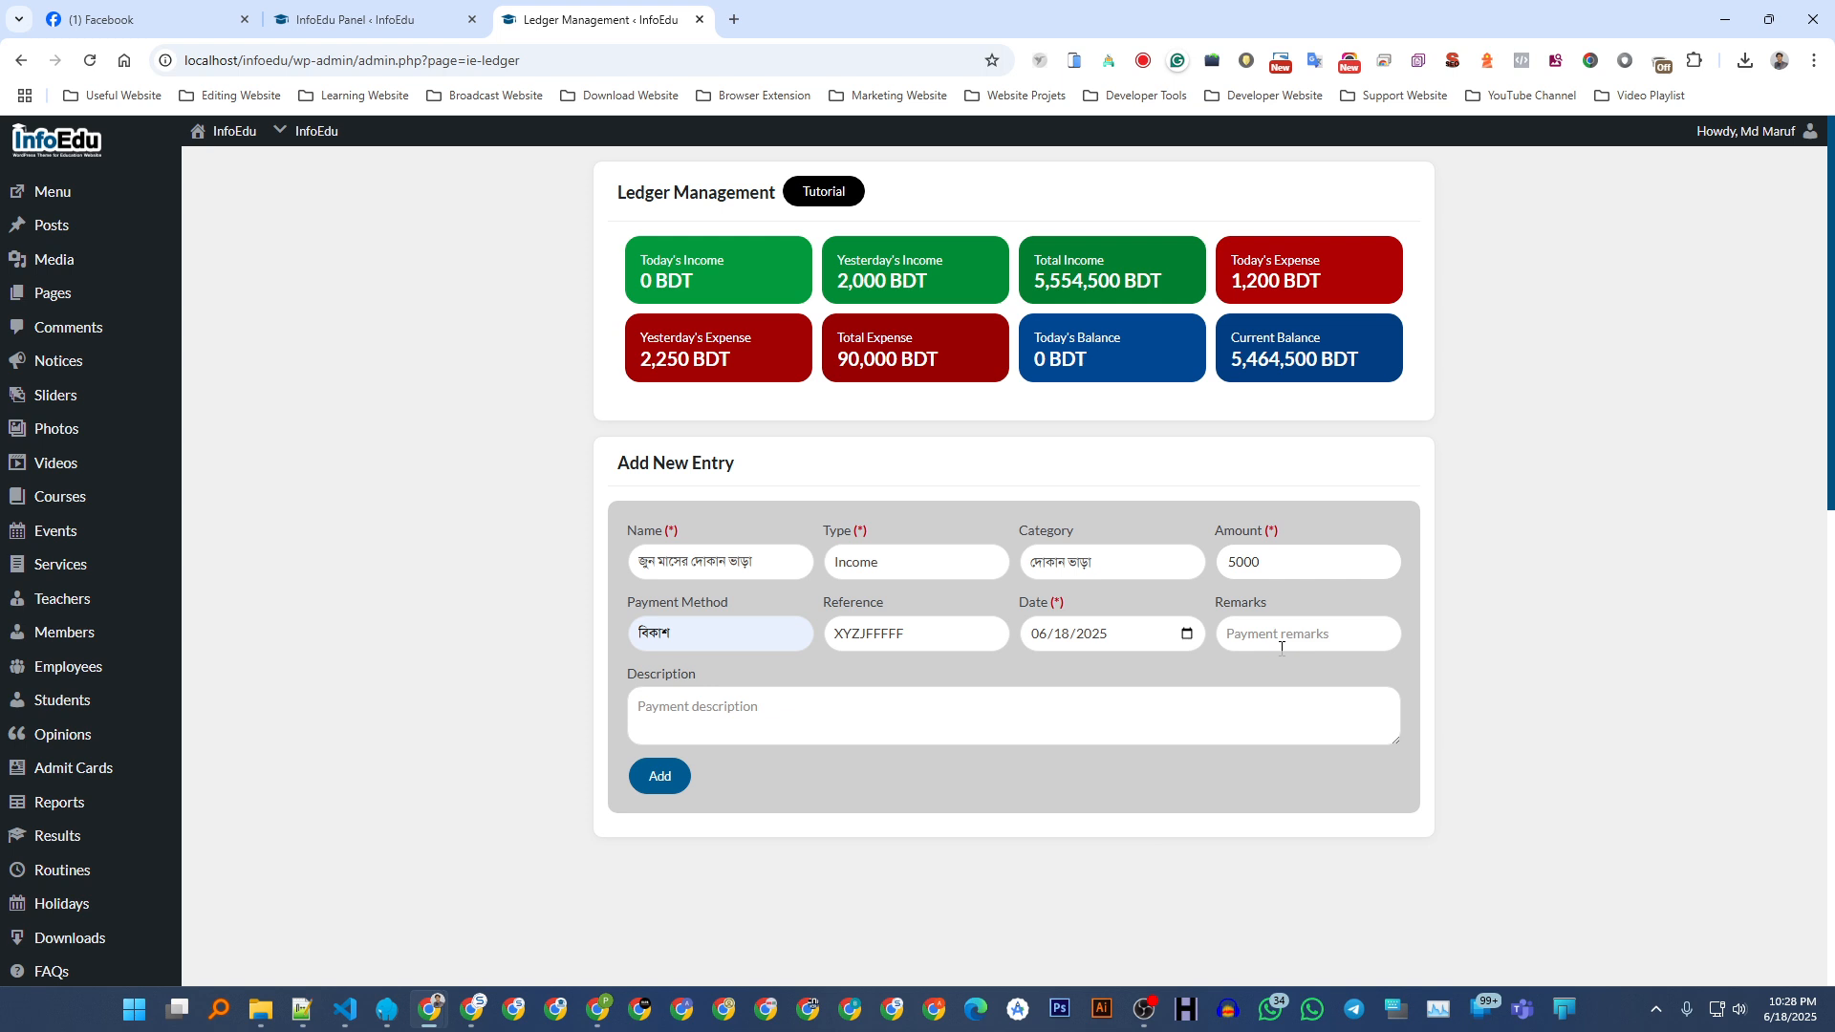
click(766, 707)
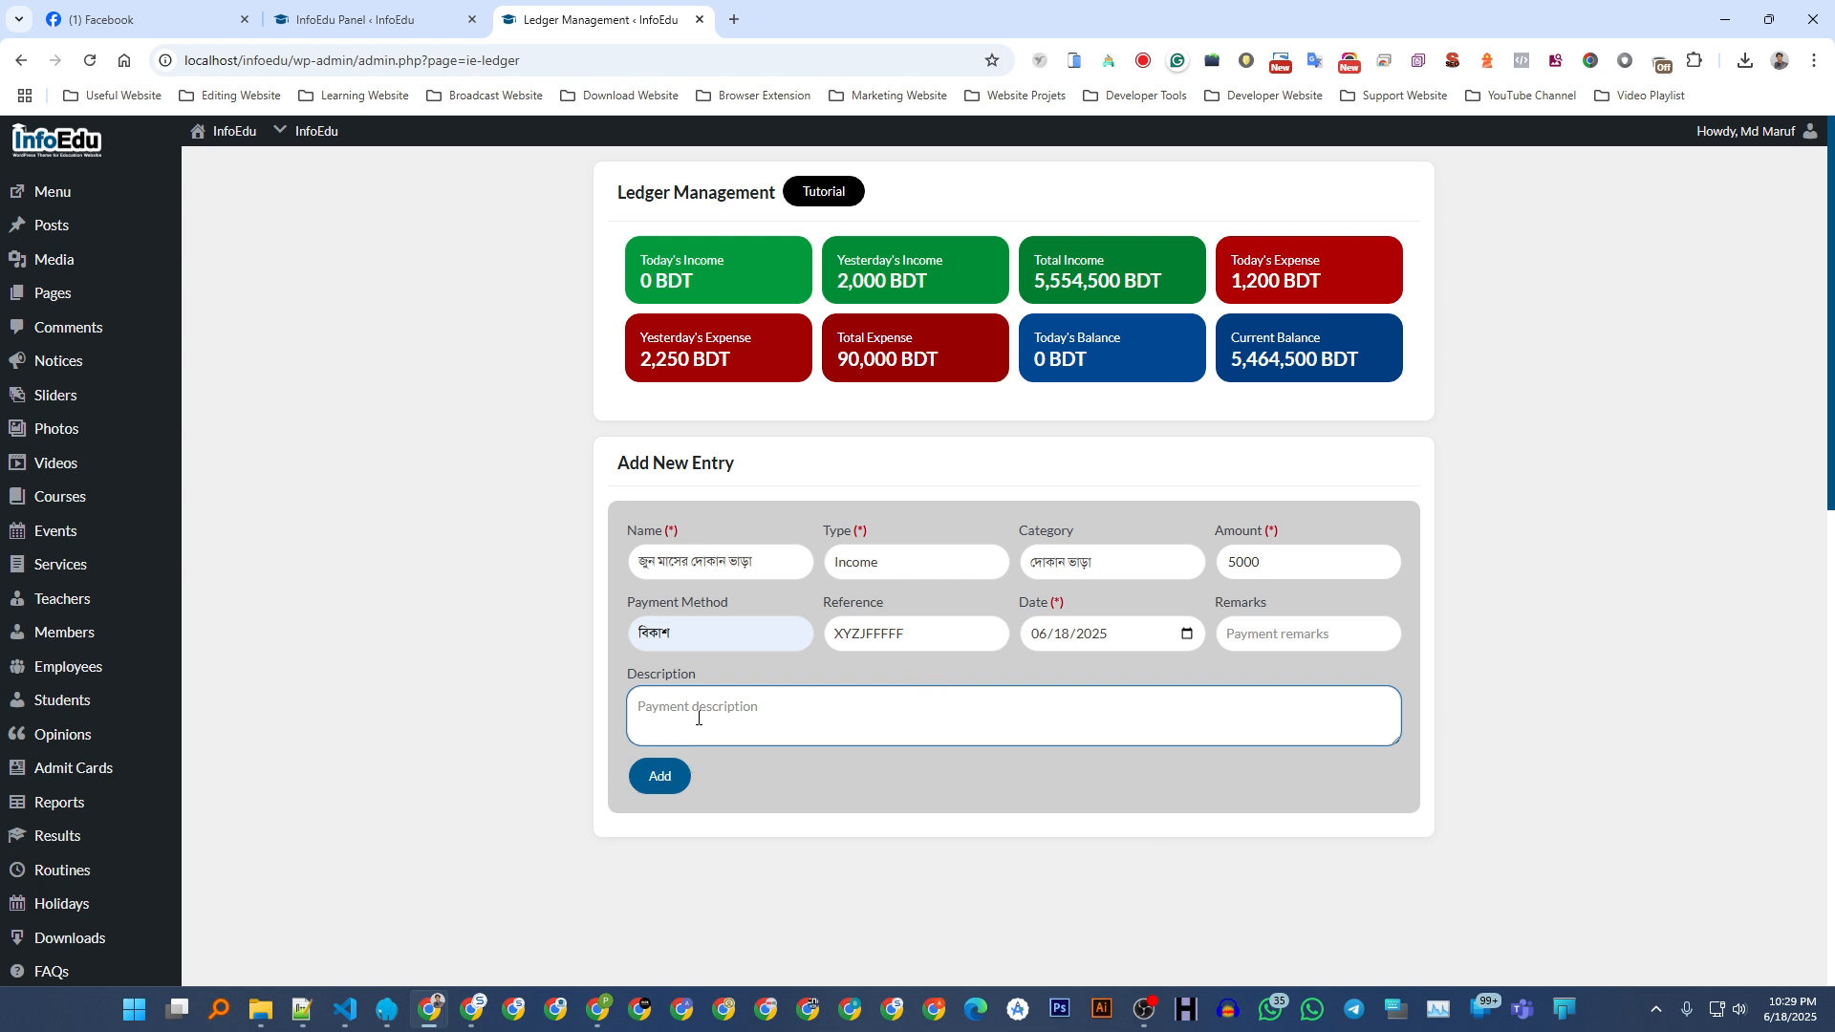
click(659, 779)
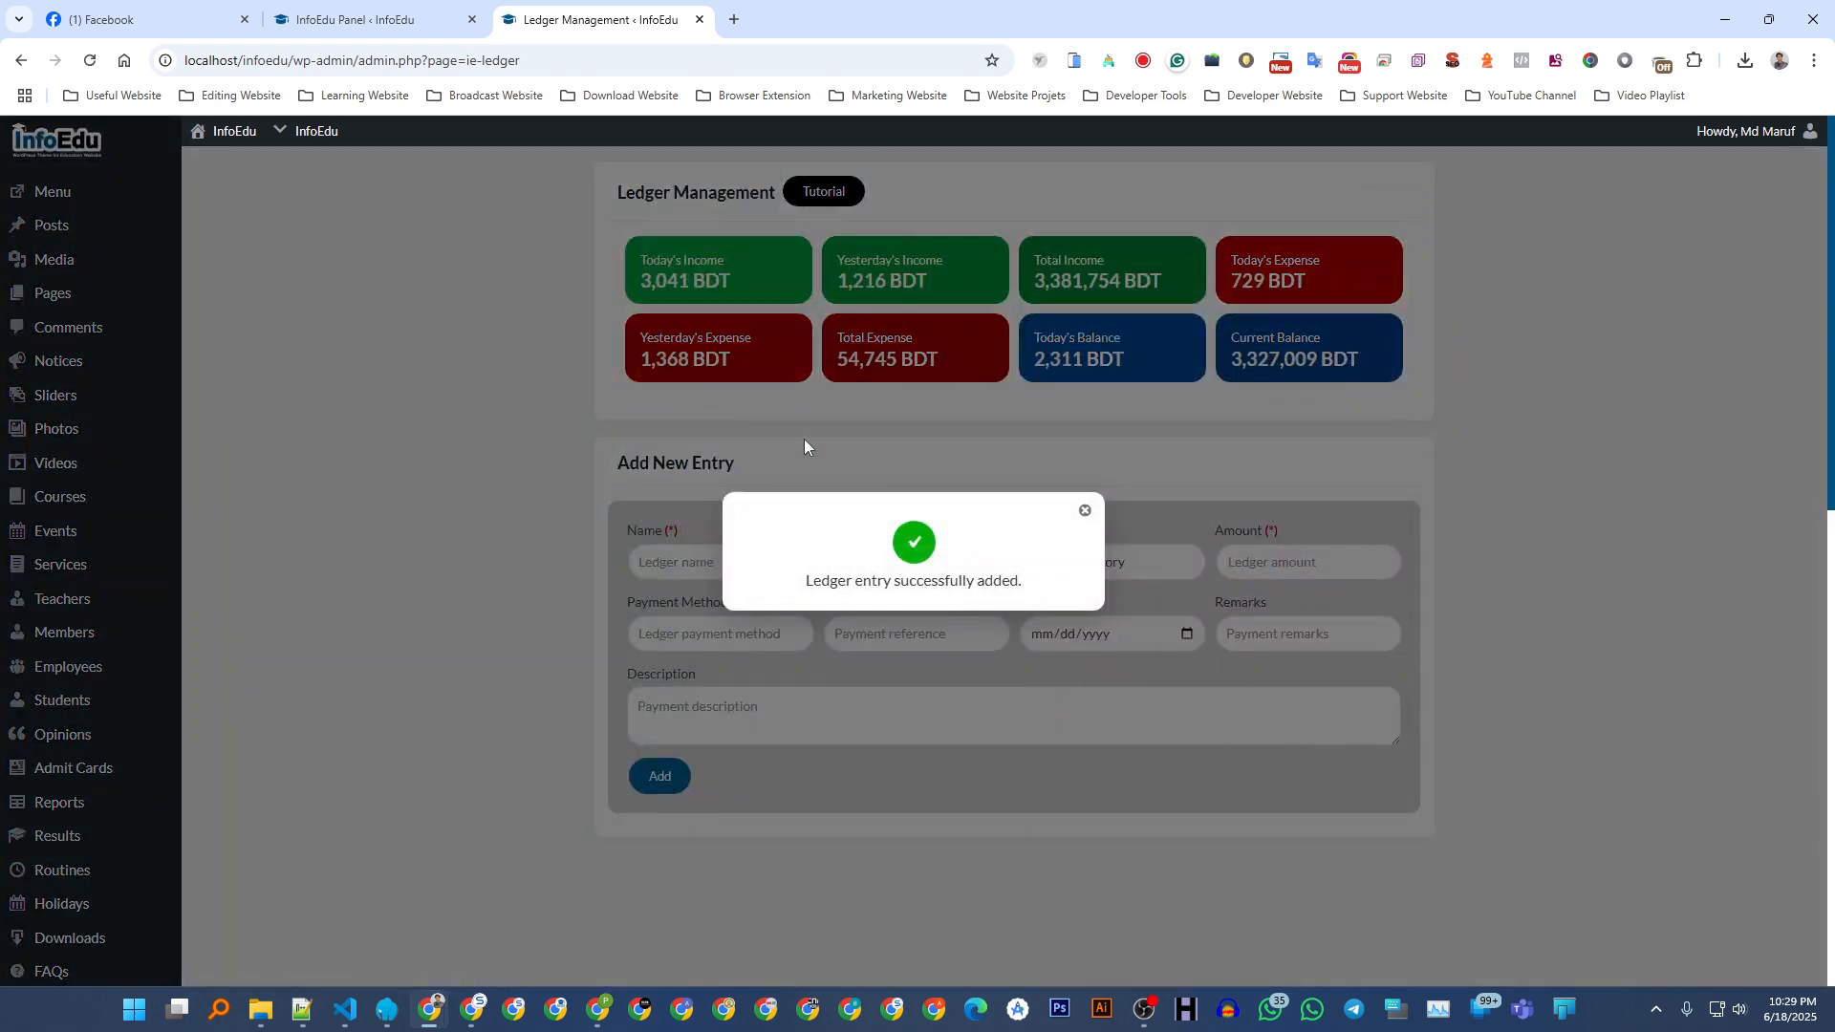
click(805, 440)
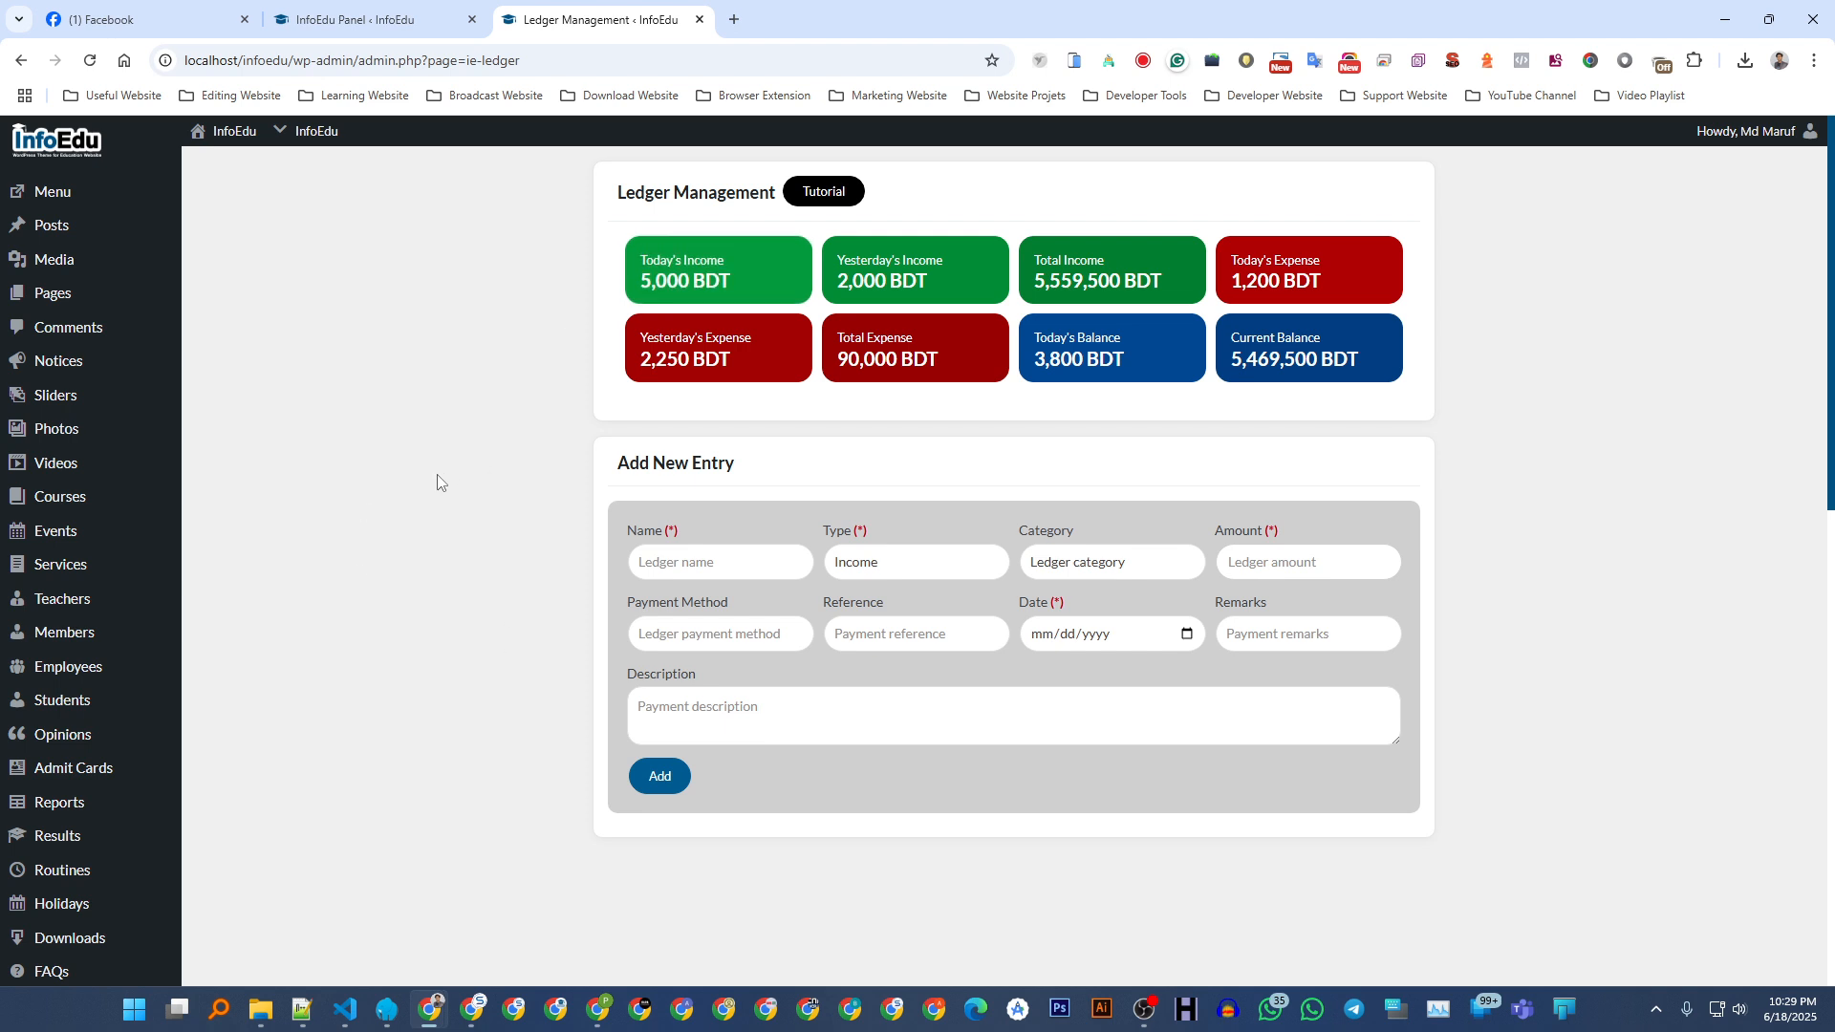
- Set another new entry's type to Expense and its category to বাসা ভাড়া, and place the cursor in its Name field
click(773, 565)
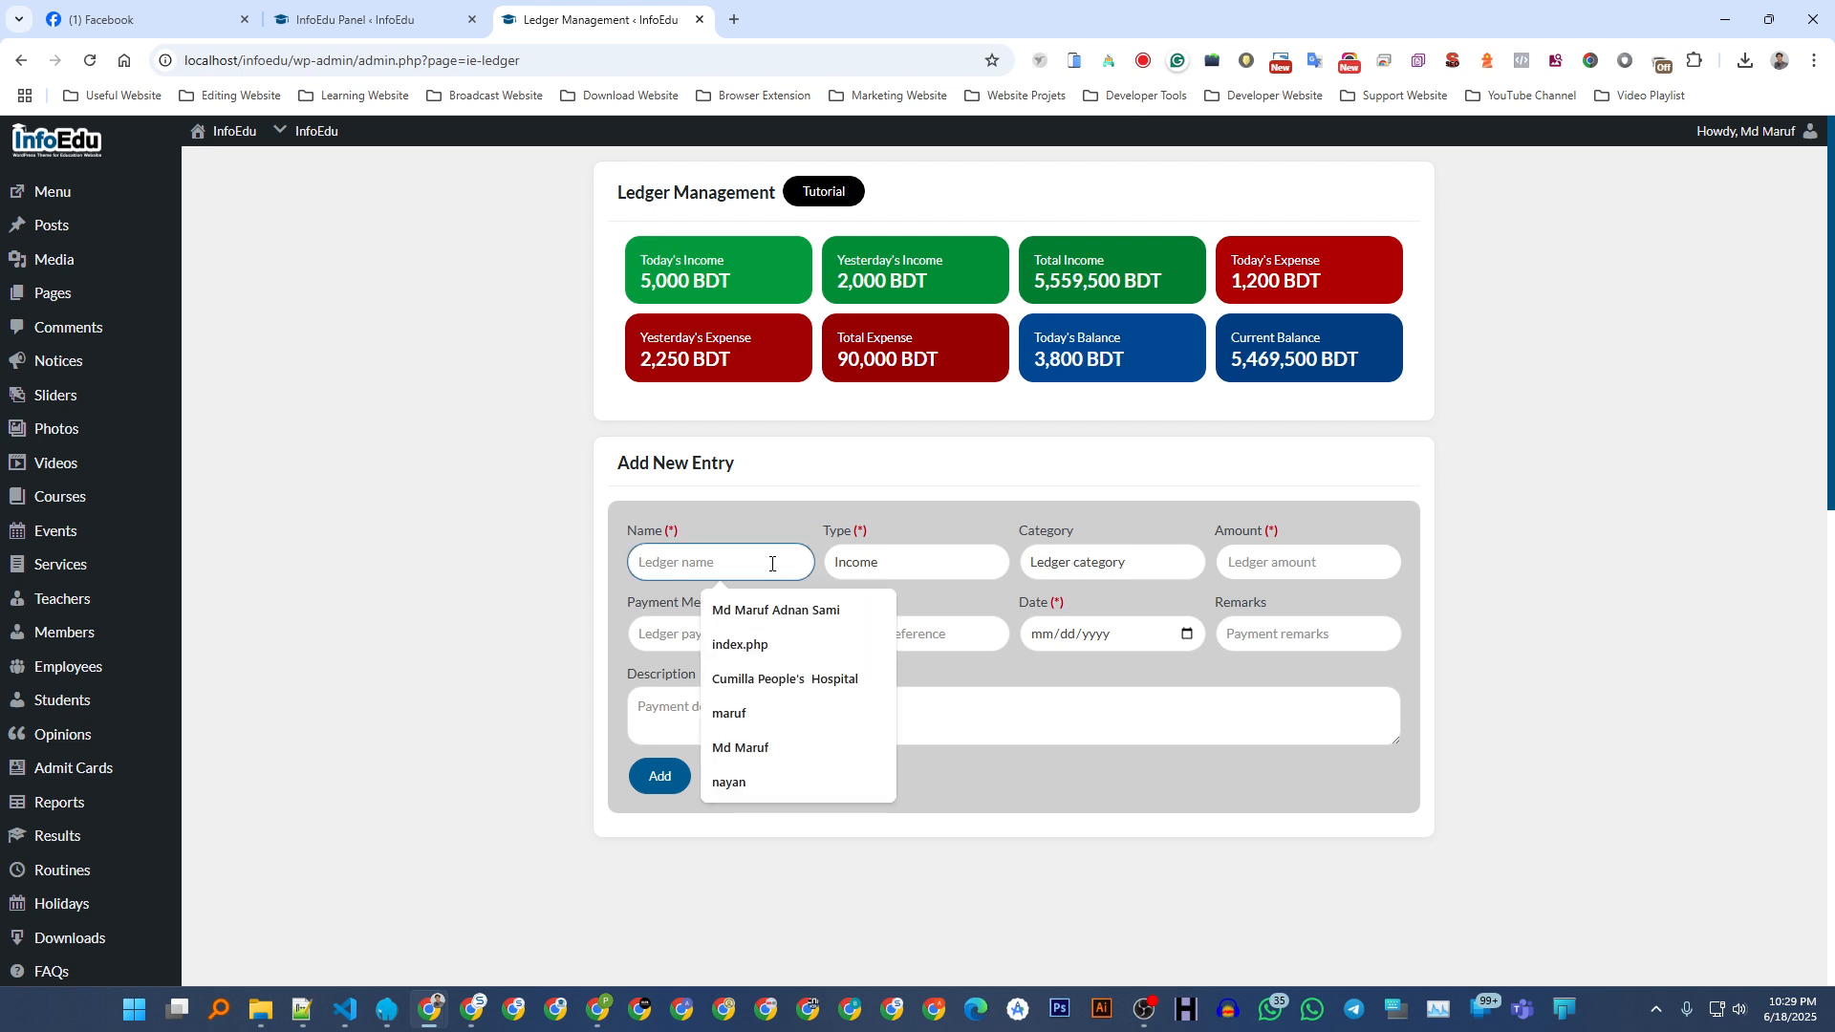
click(1113, 564)
click(915, 564)
click(884, 619)
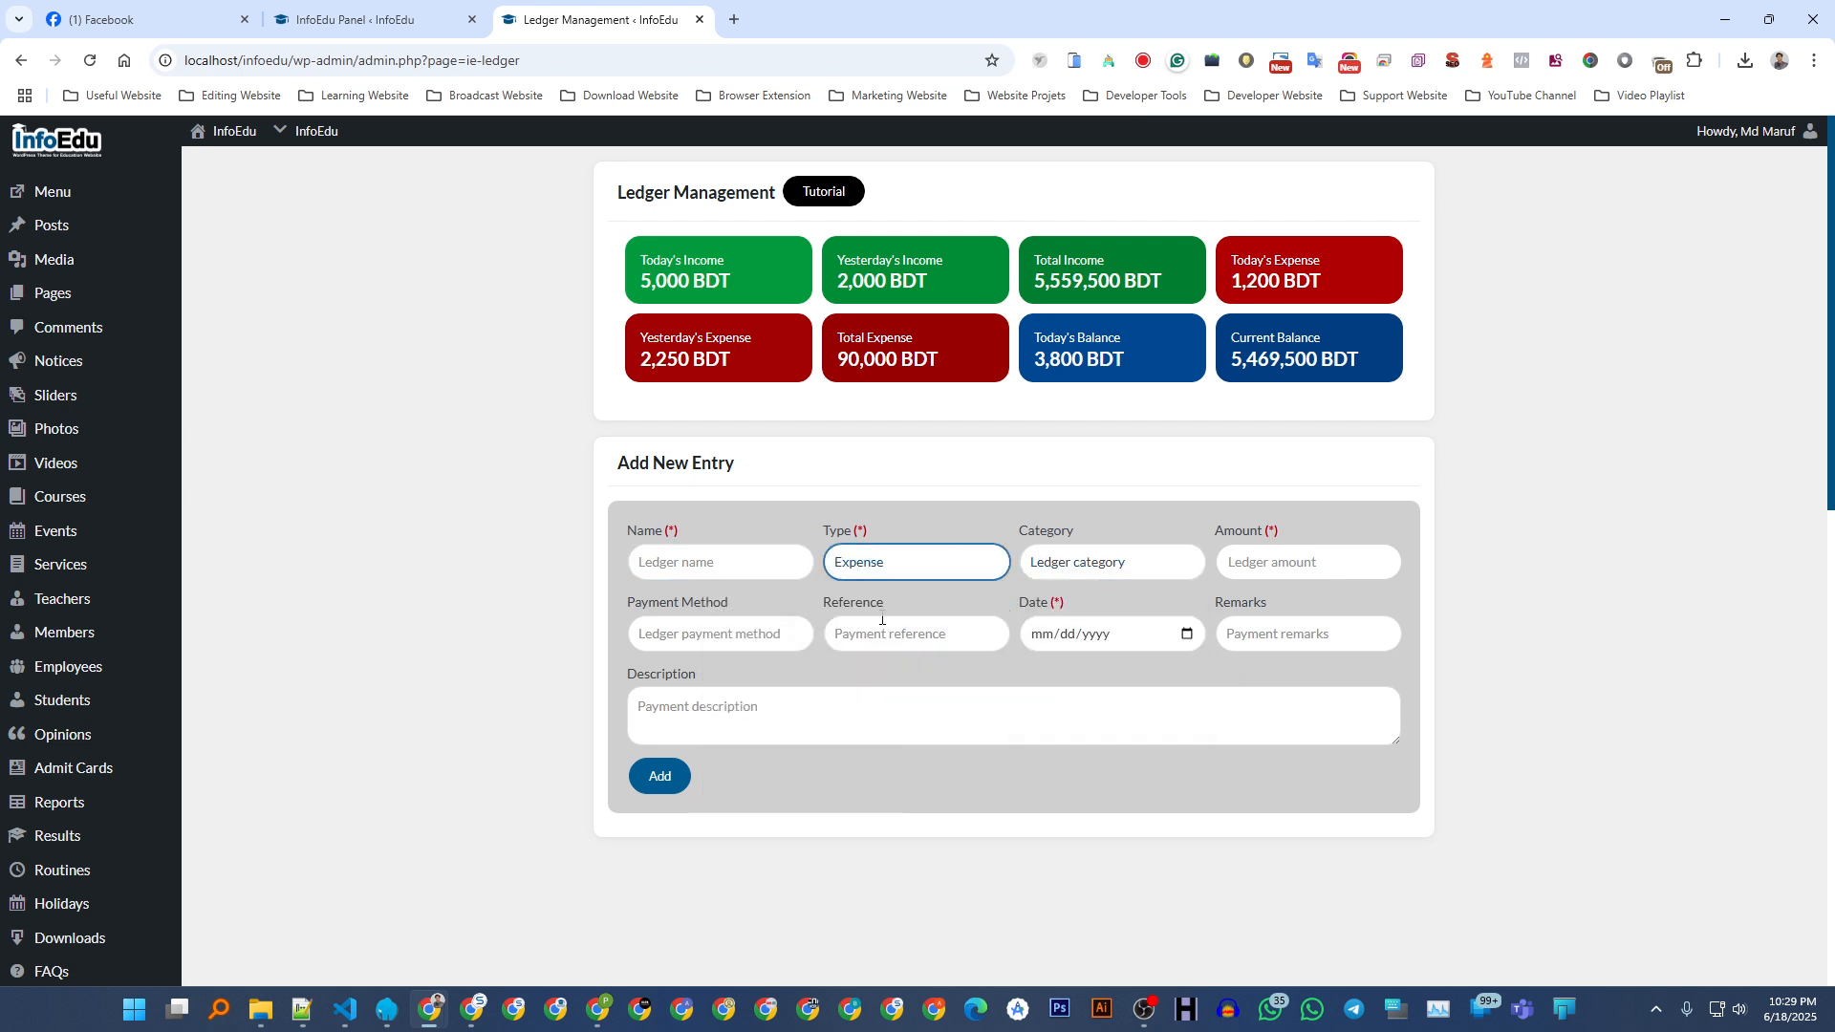
click(866, 566)
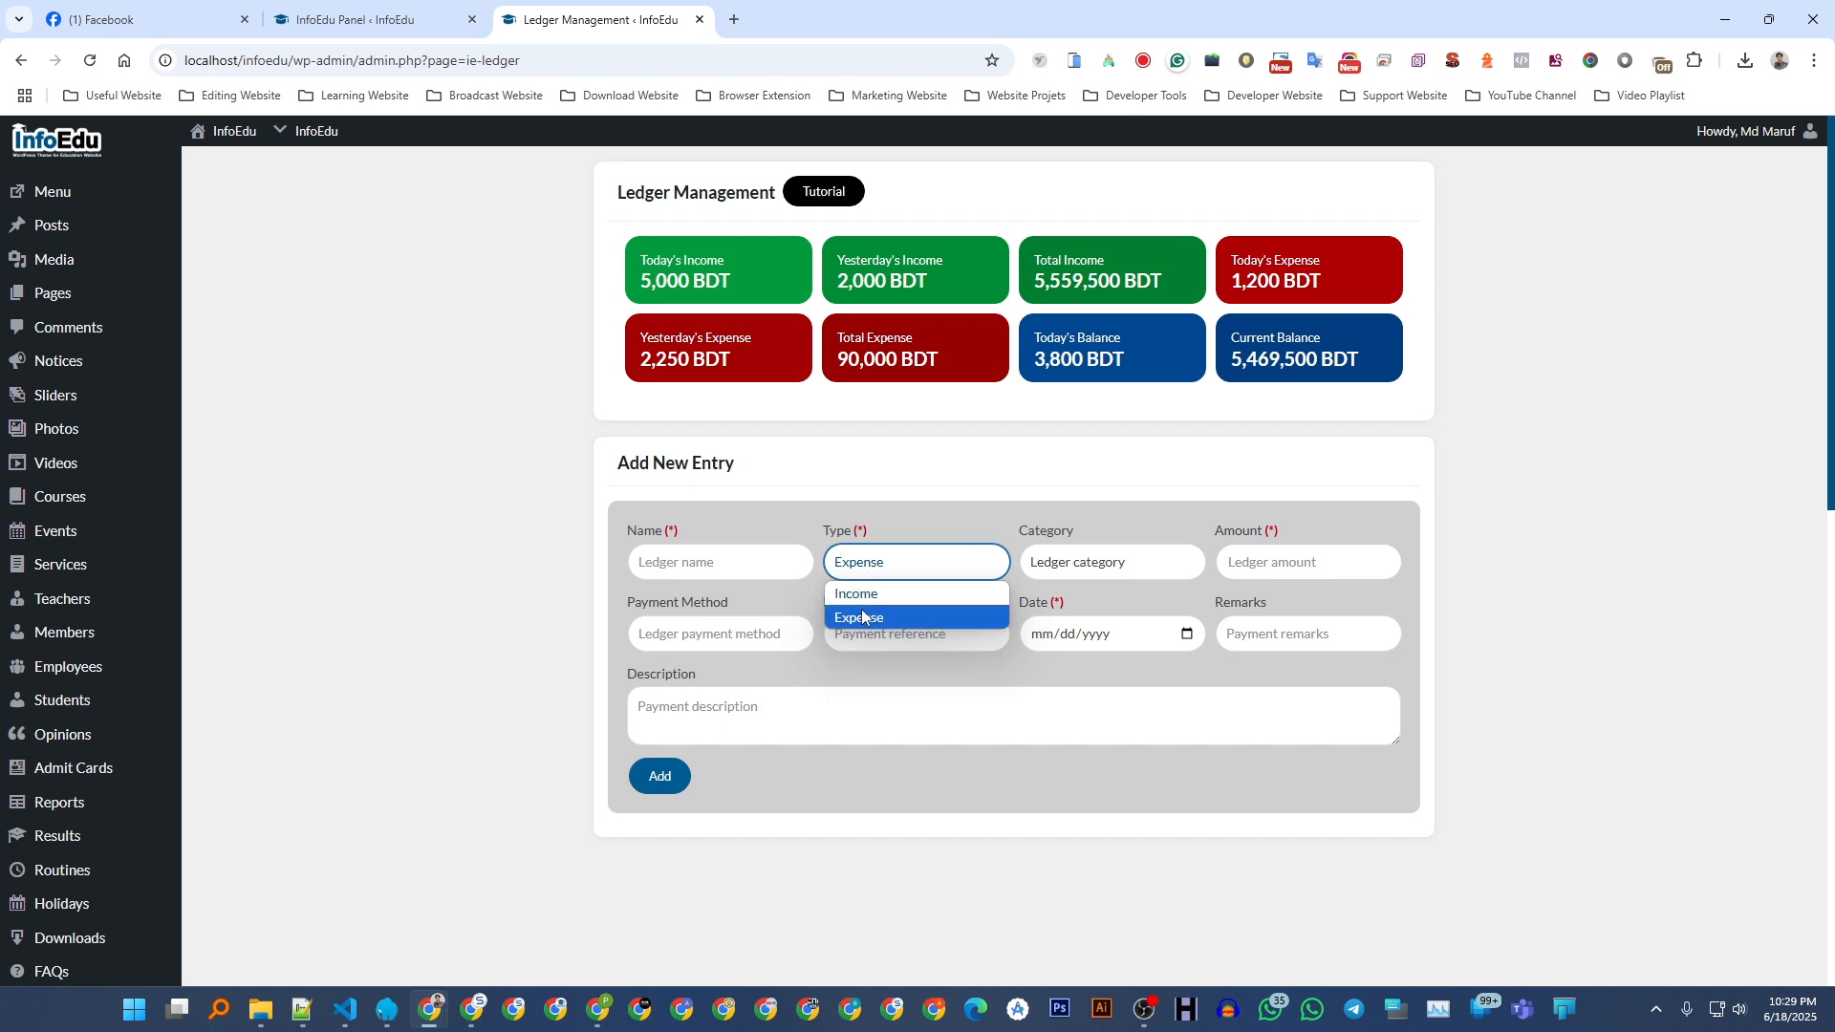
click(863, 616)
click(1104, 569)
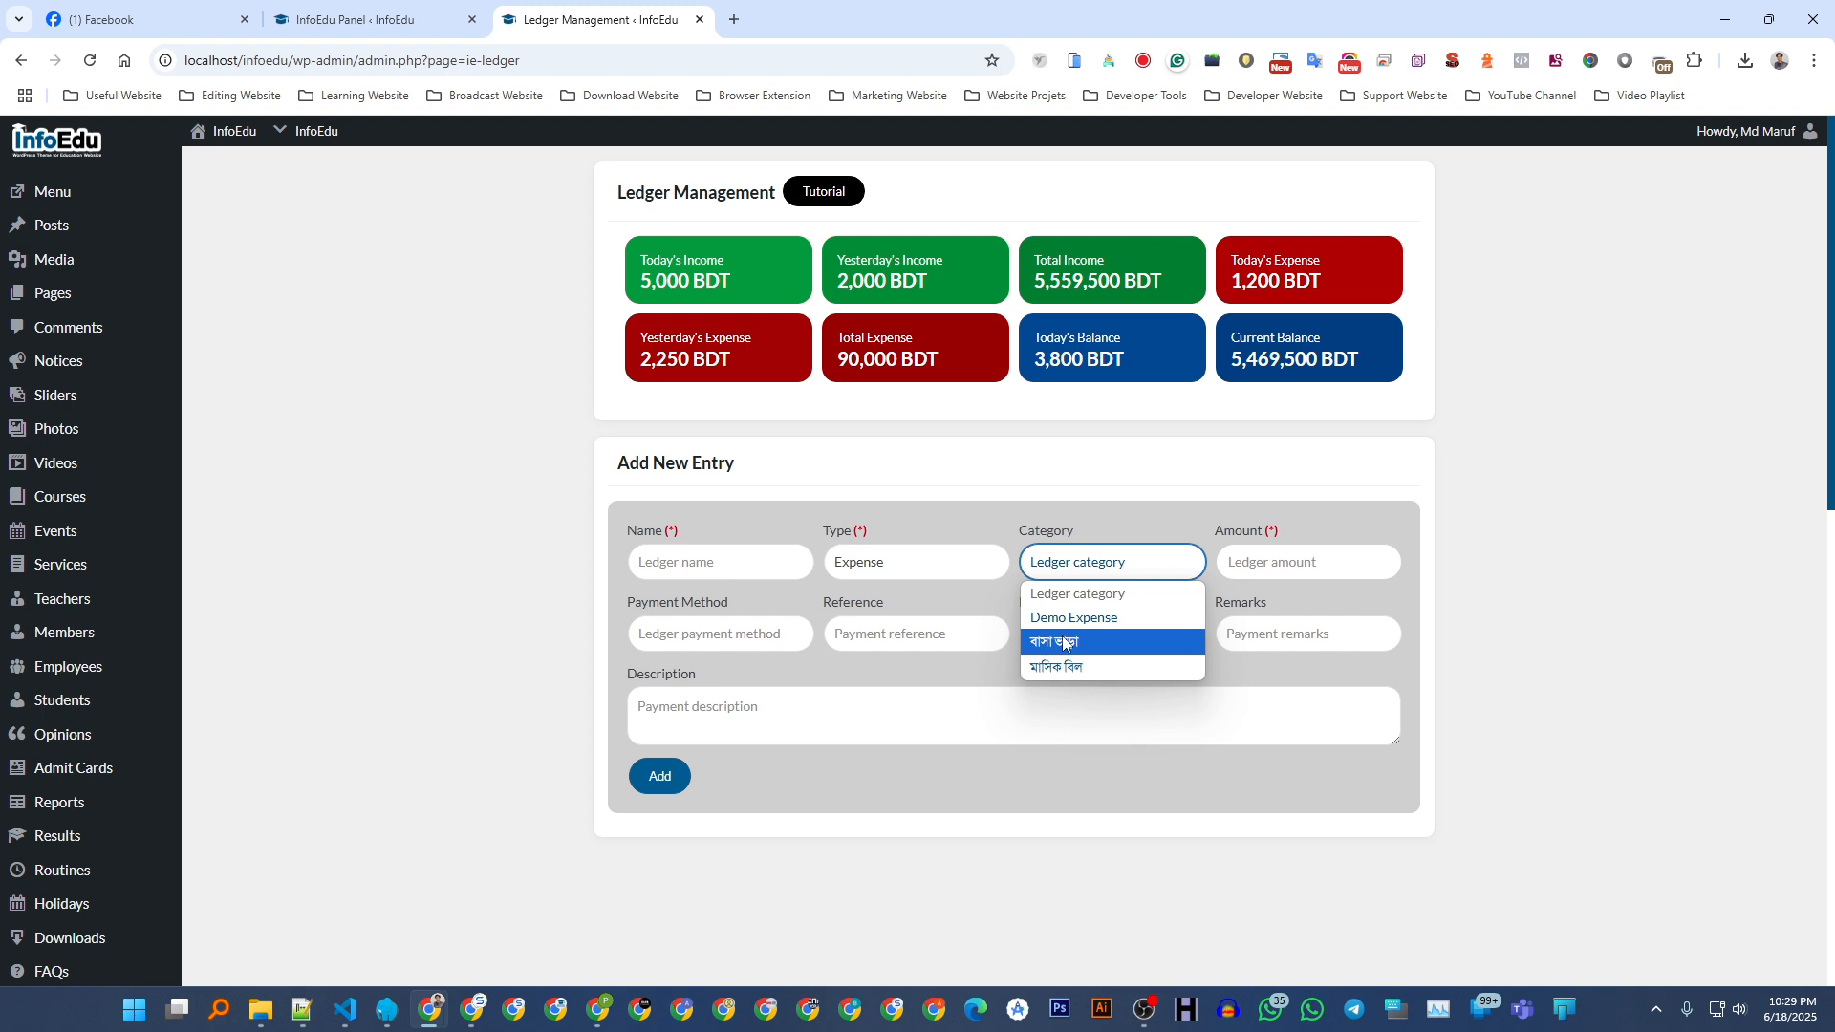
click(1063, 639)
click(700, 558)
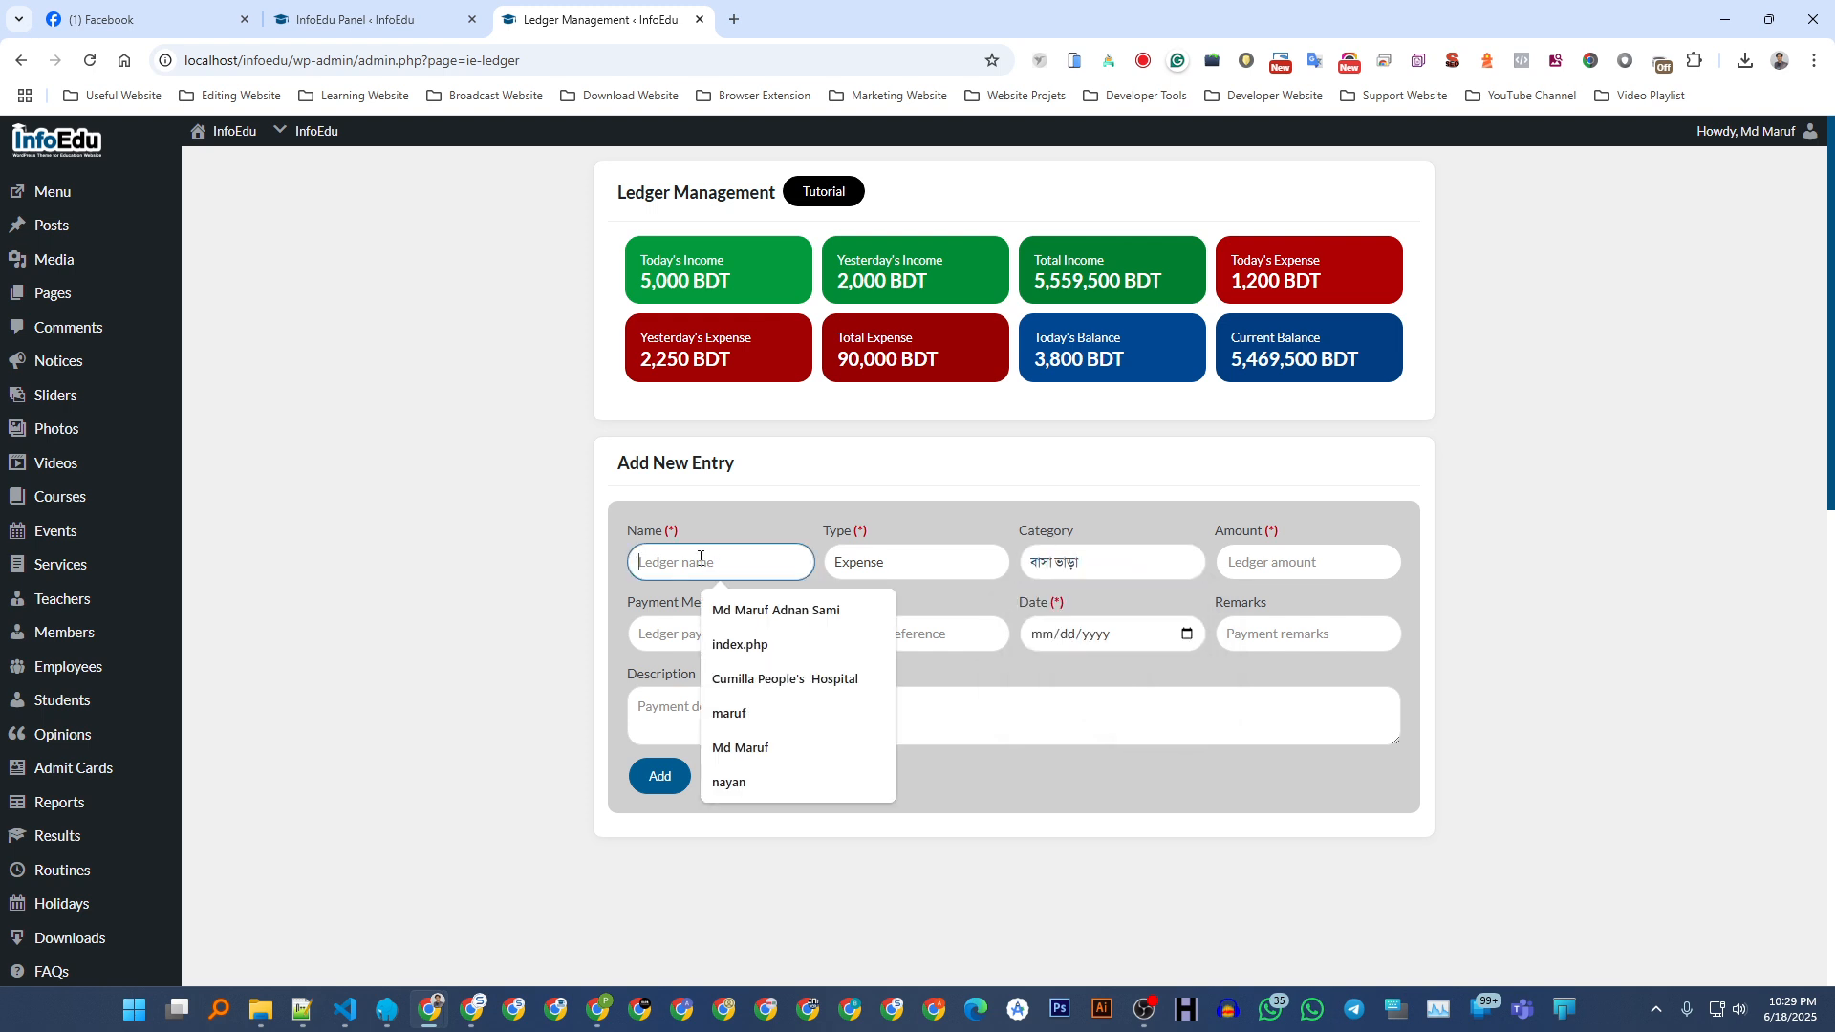
text(বা)
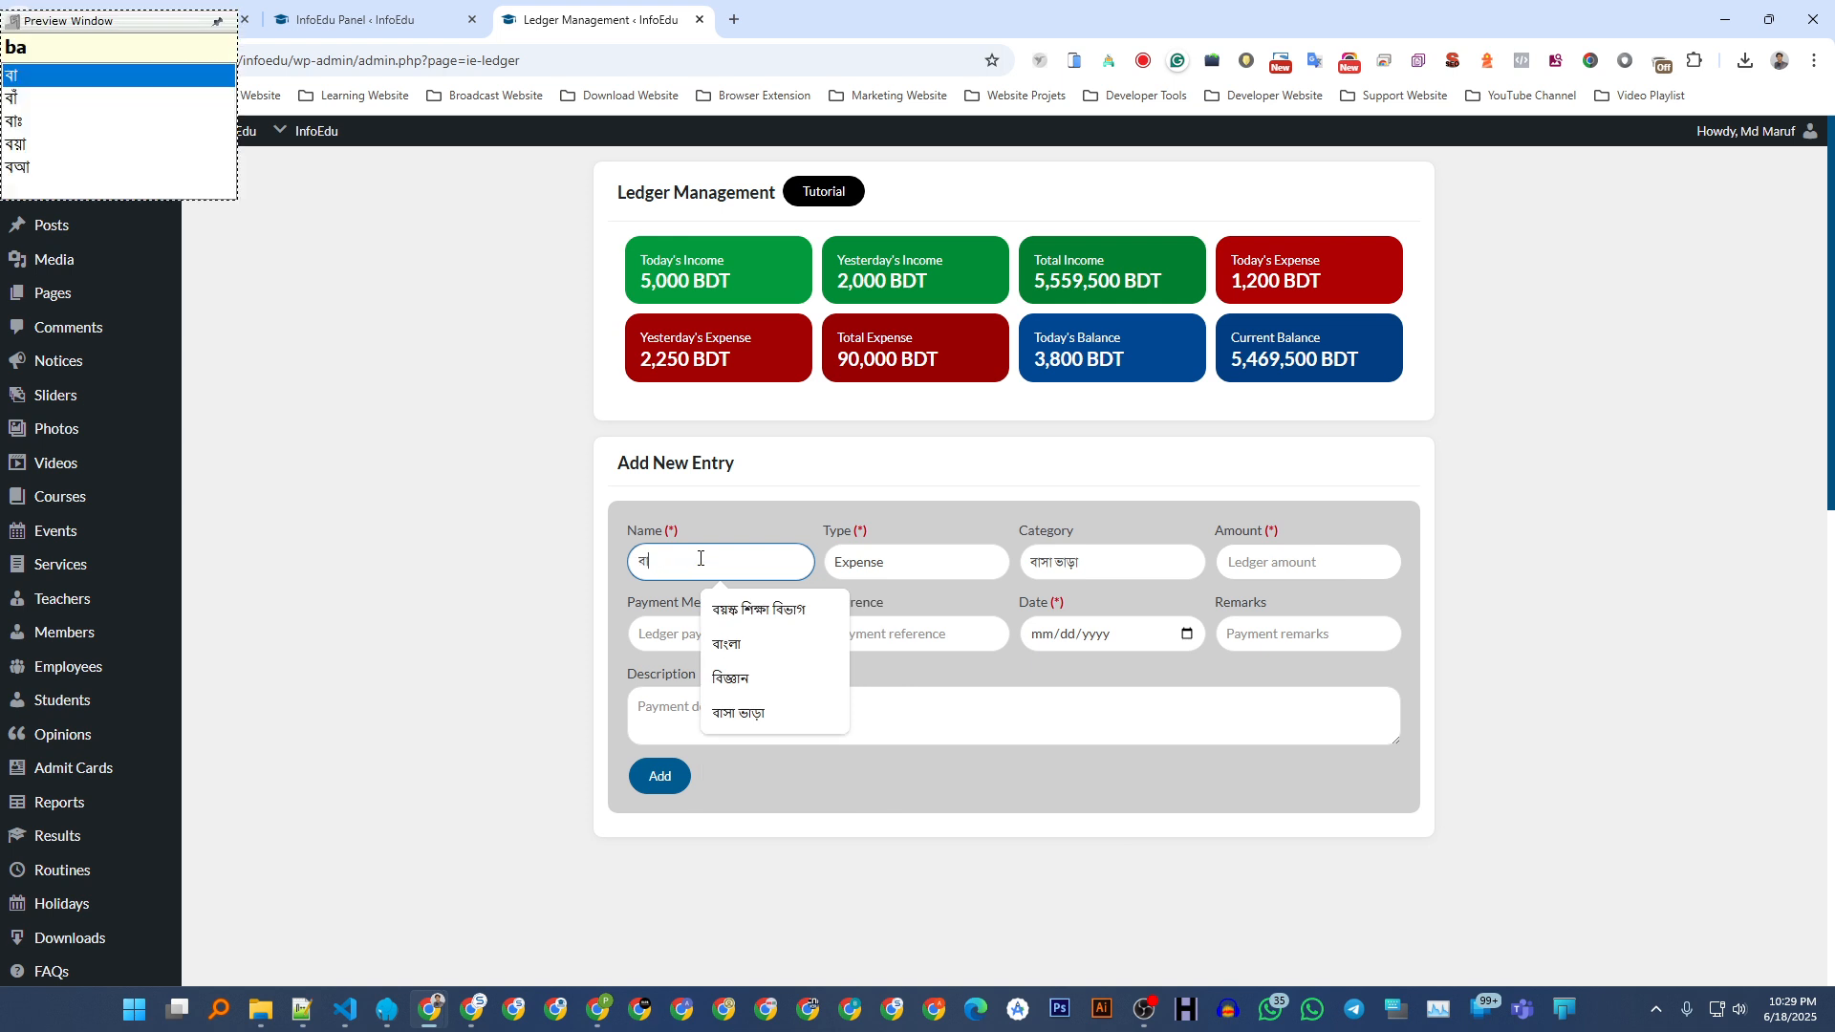
key(BackSpace)
key(BackSpace)
text(জুন মা)
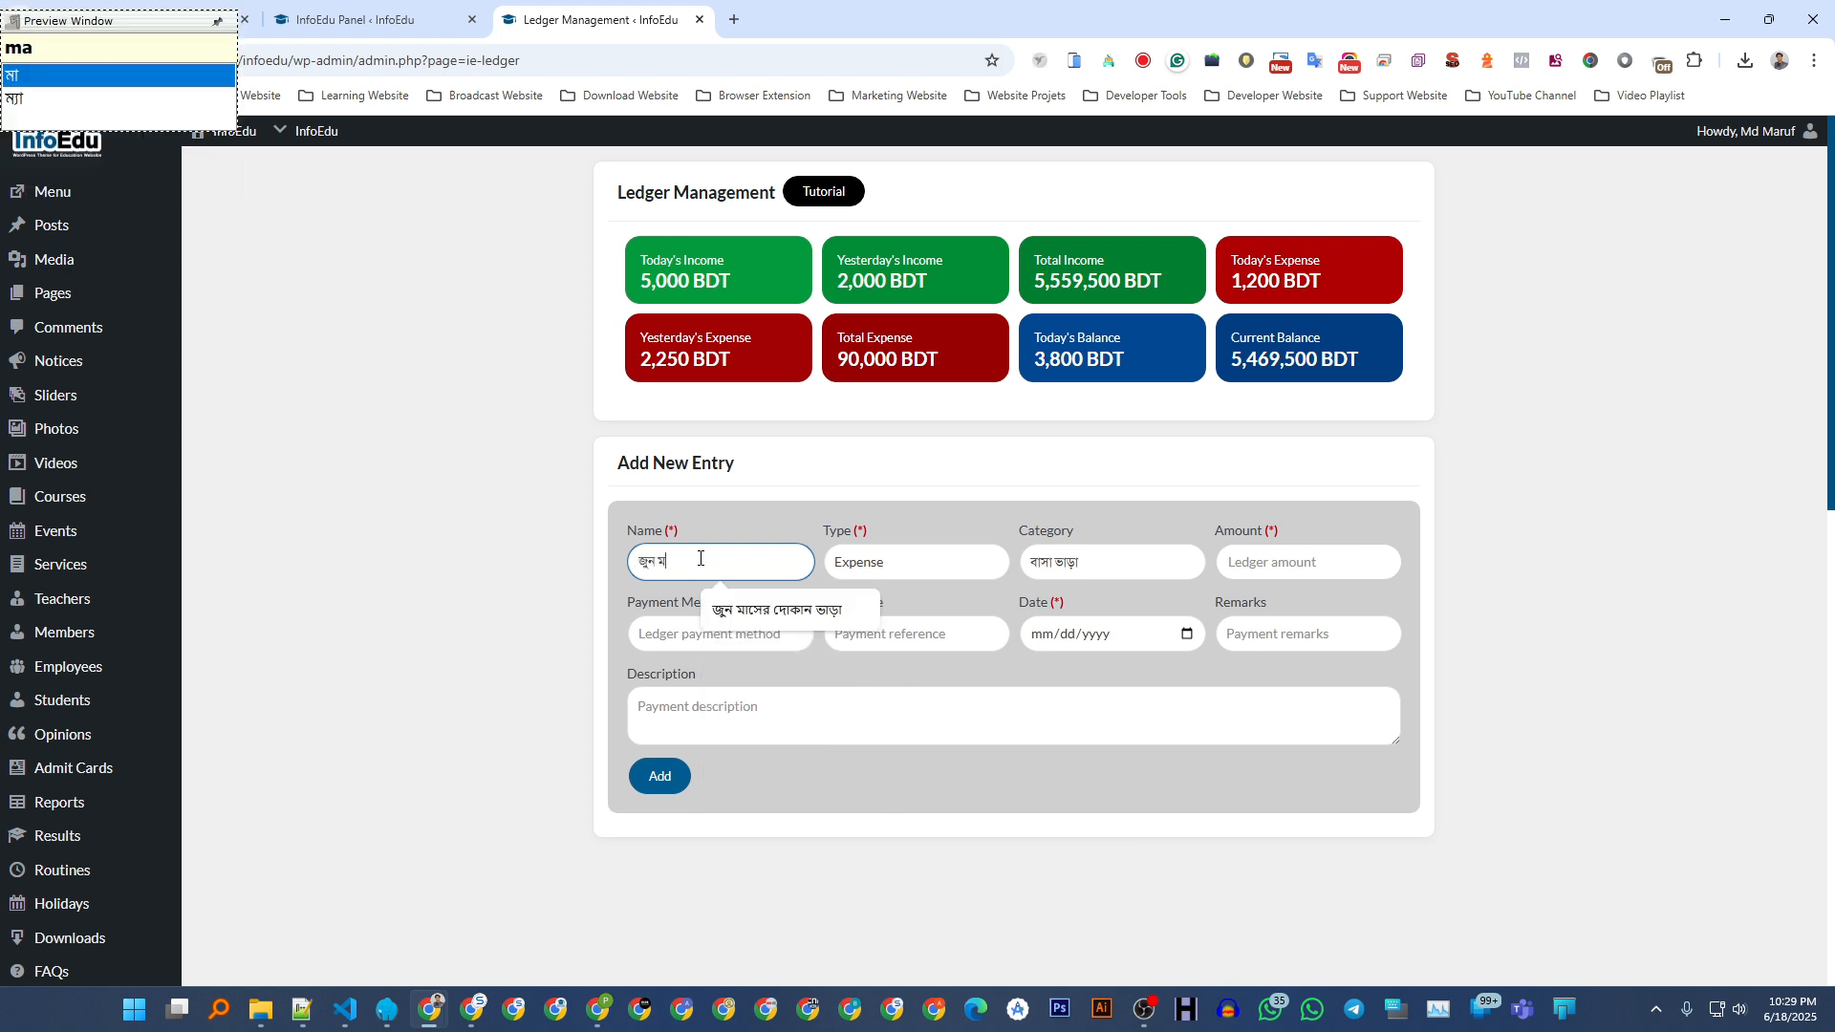
text(সের)
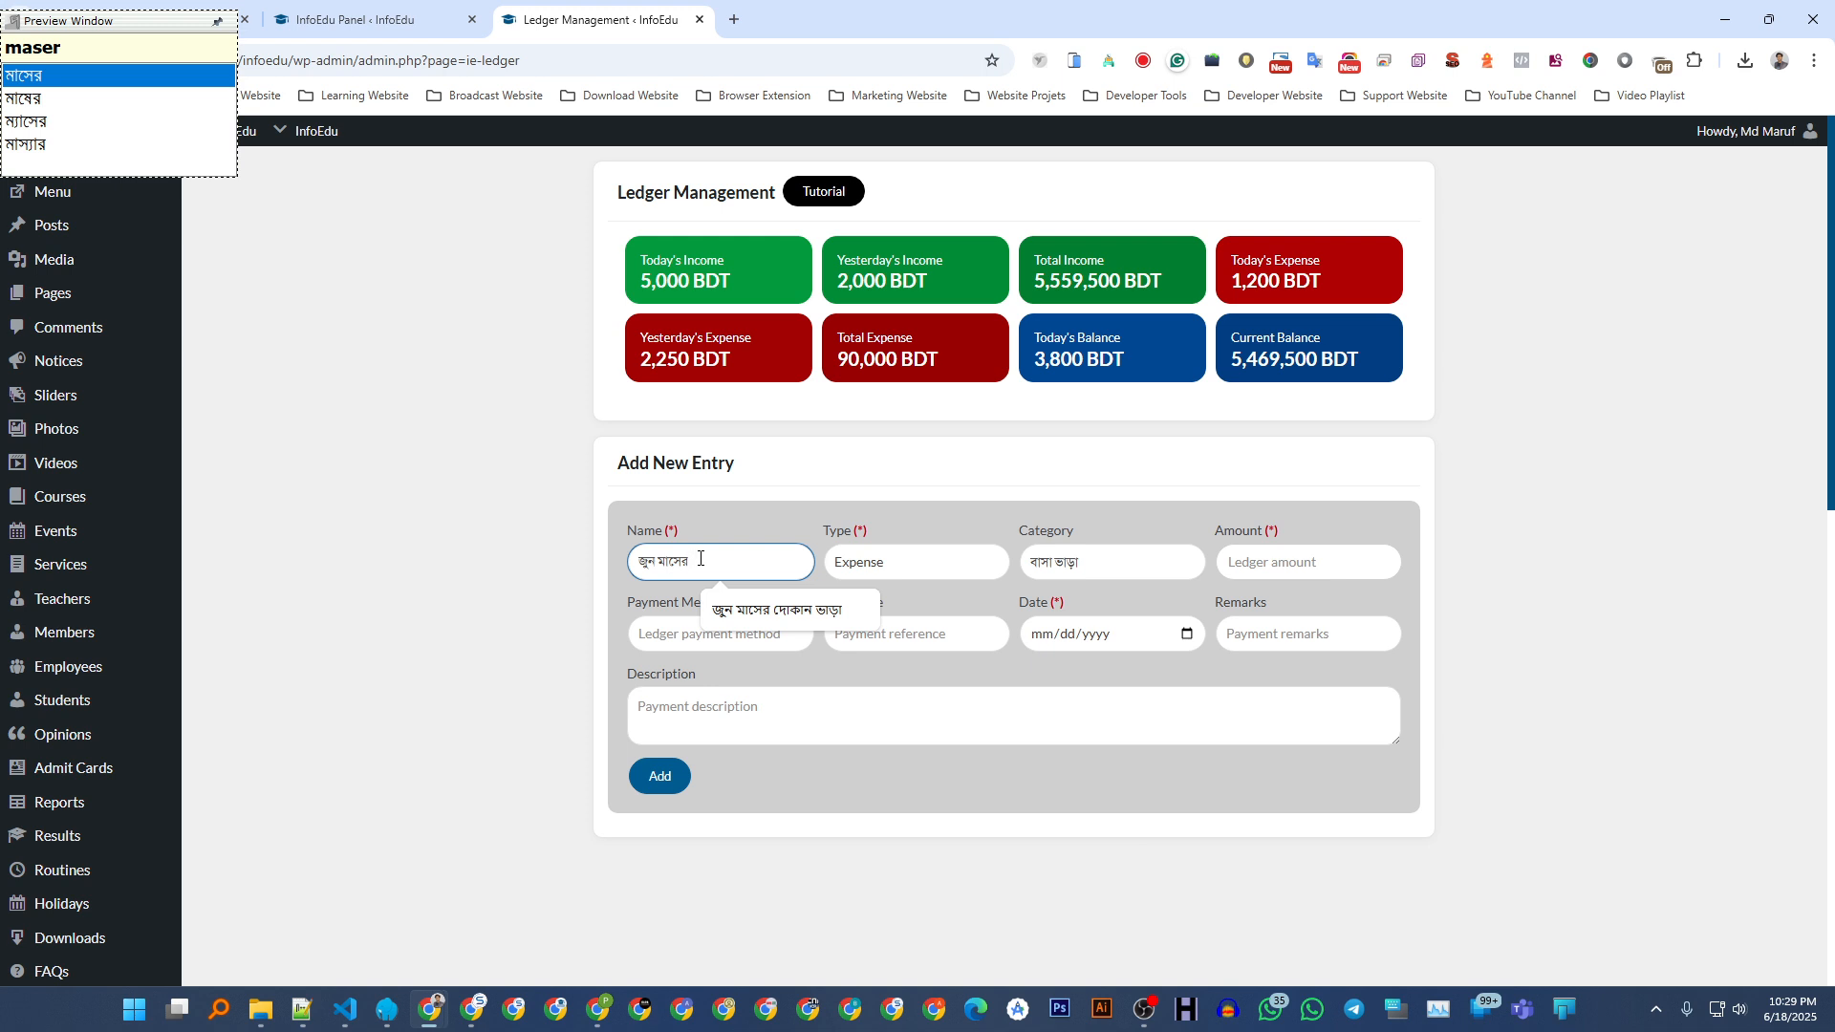
key(ctrl+a)
key(BackSpace)
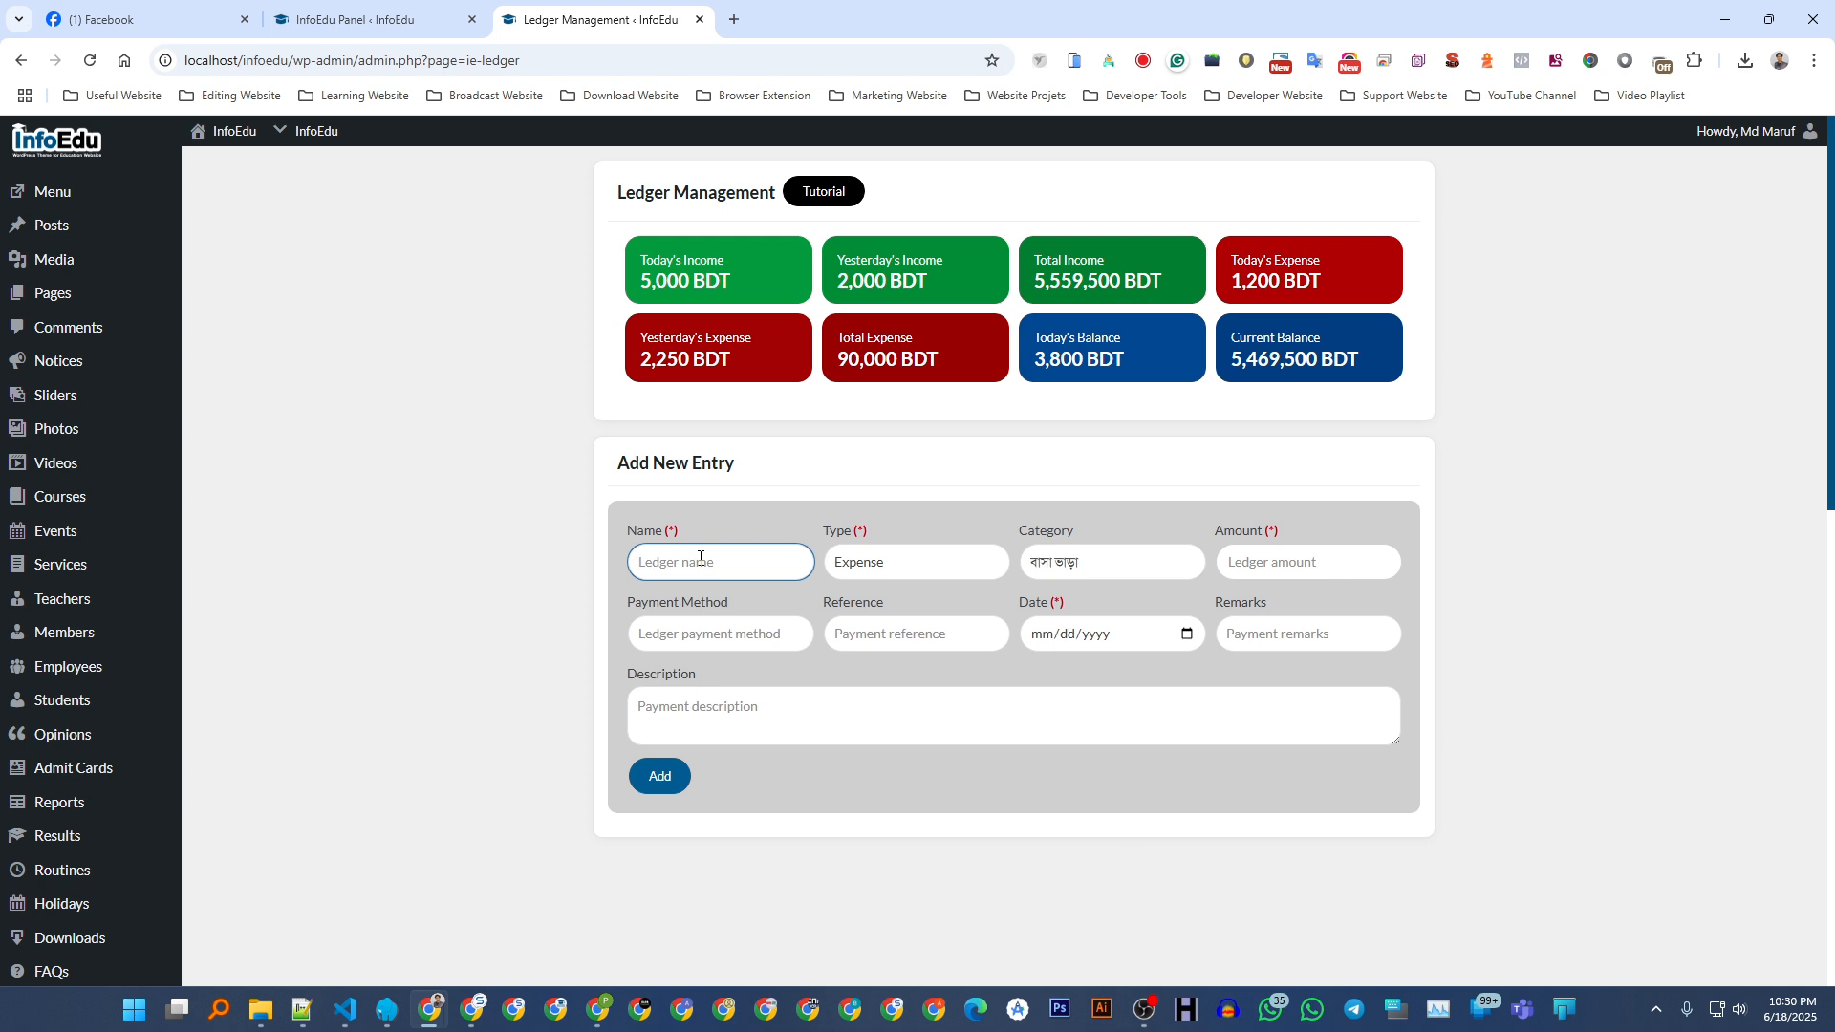
- Name the expense entry বাসা ভাড়া and set its amount to 2500
text(বাসা ভ)
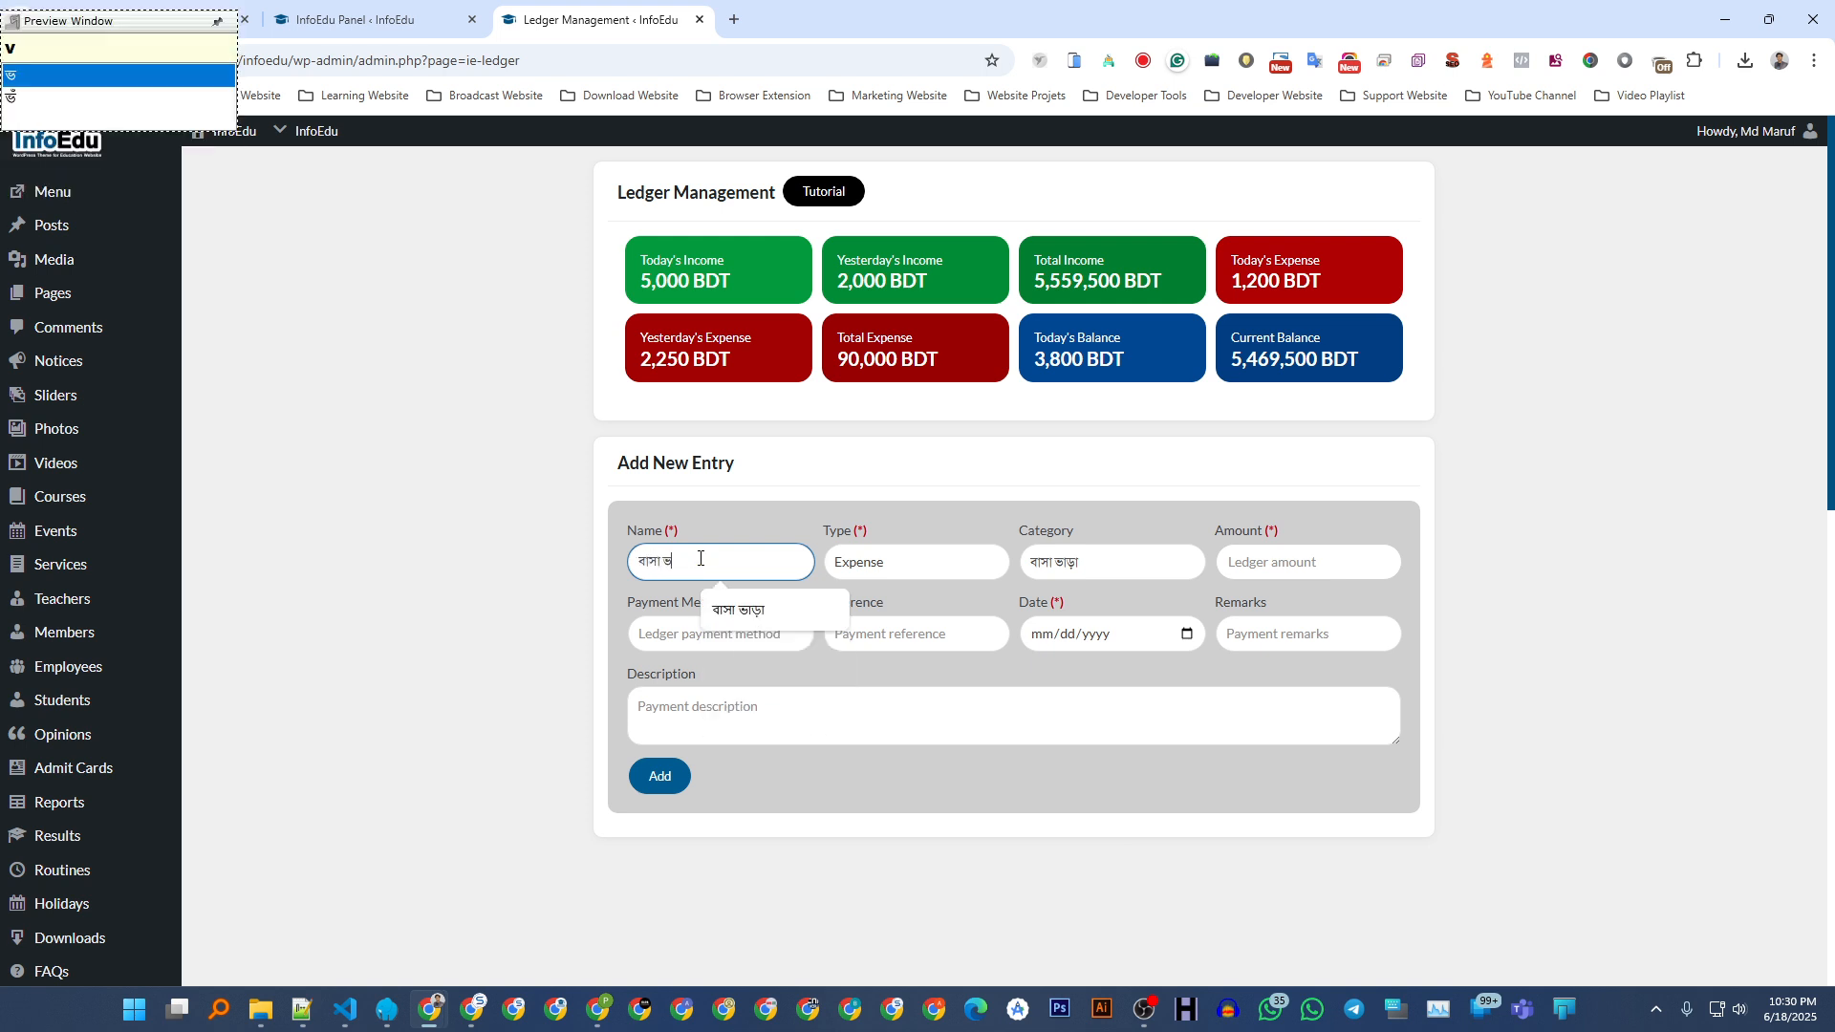
text(াড়া)
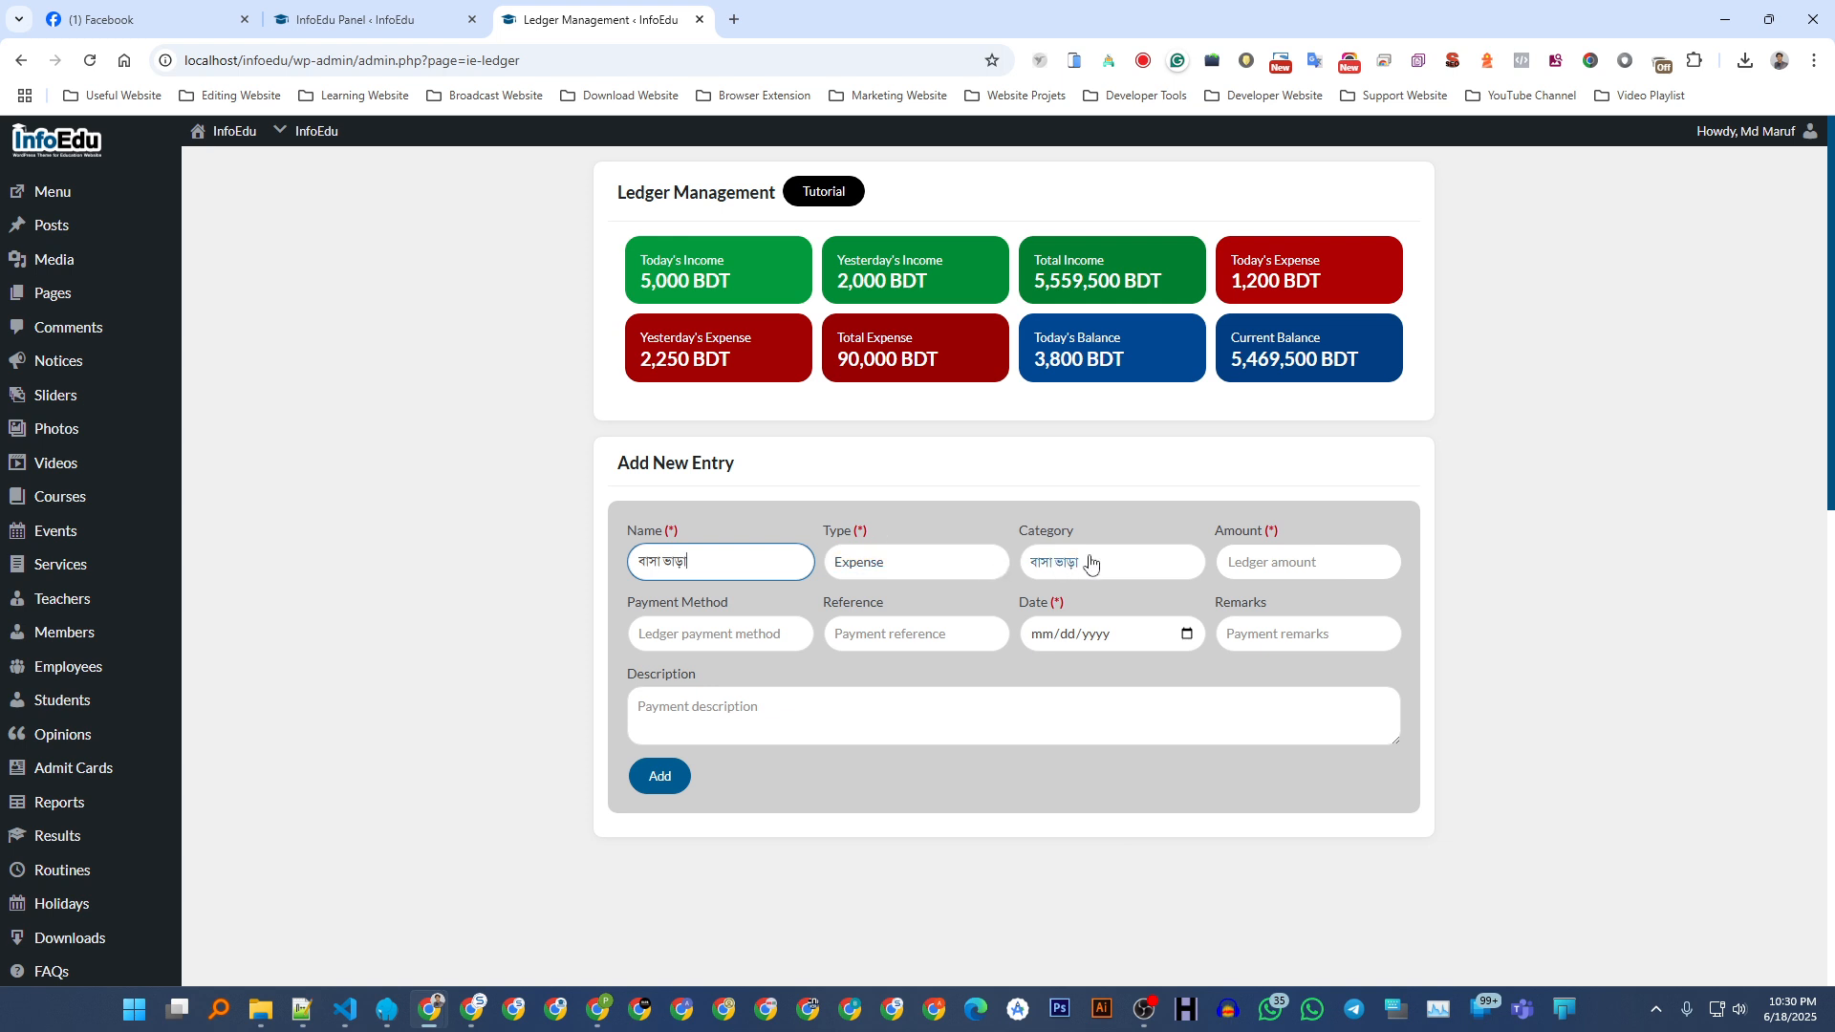
click(1269, 556)
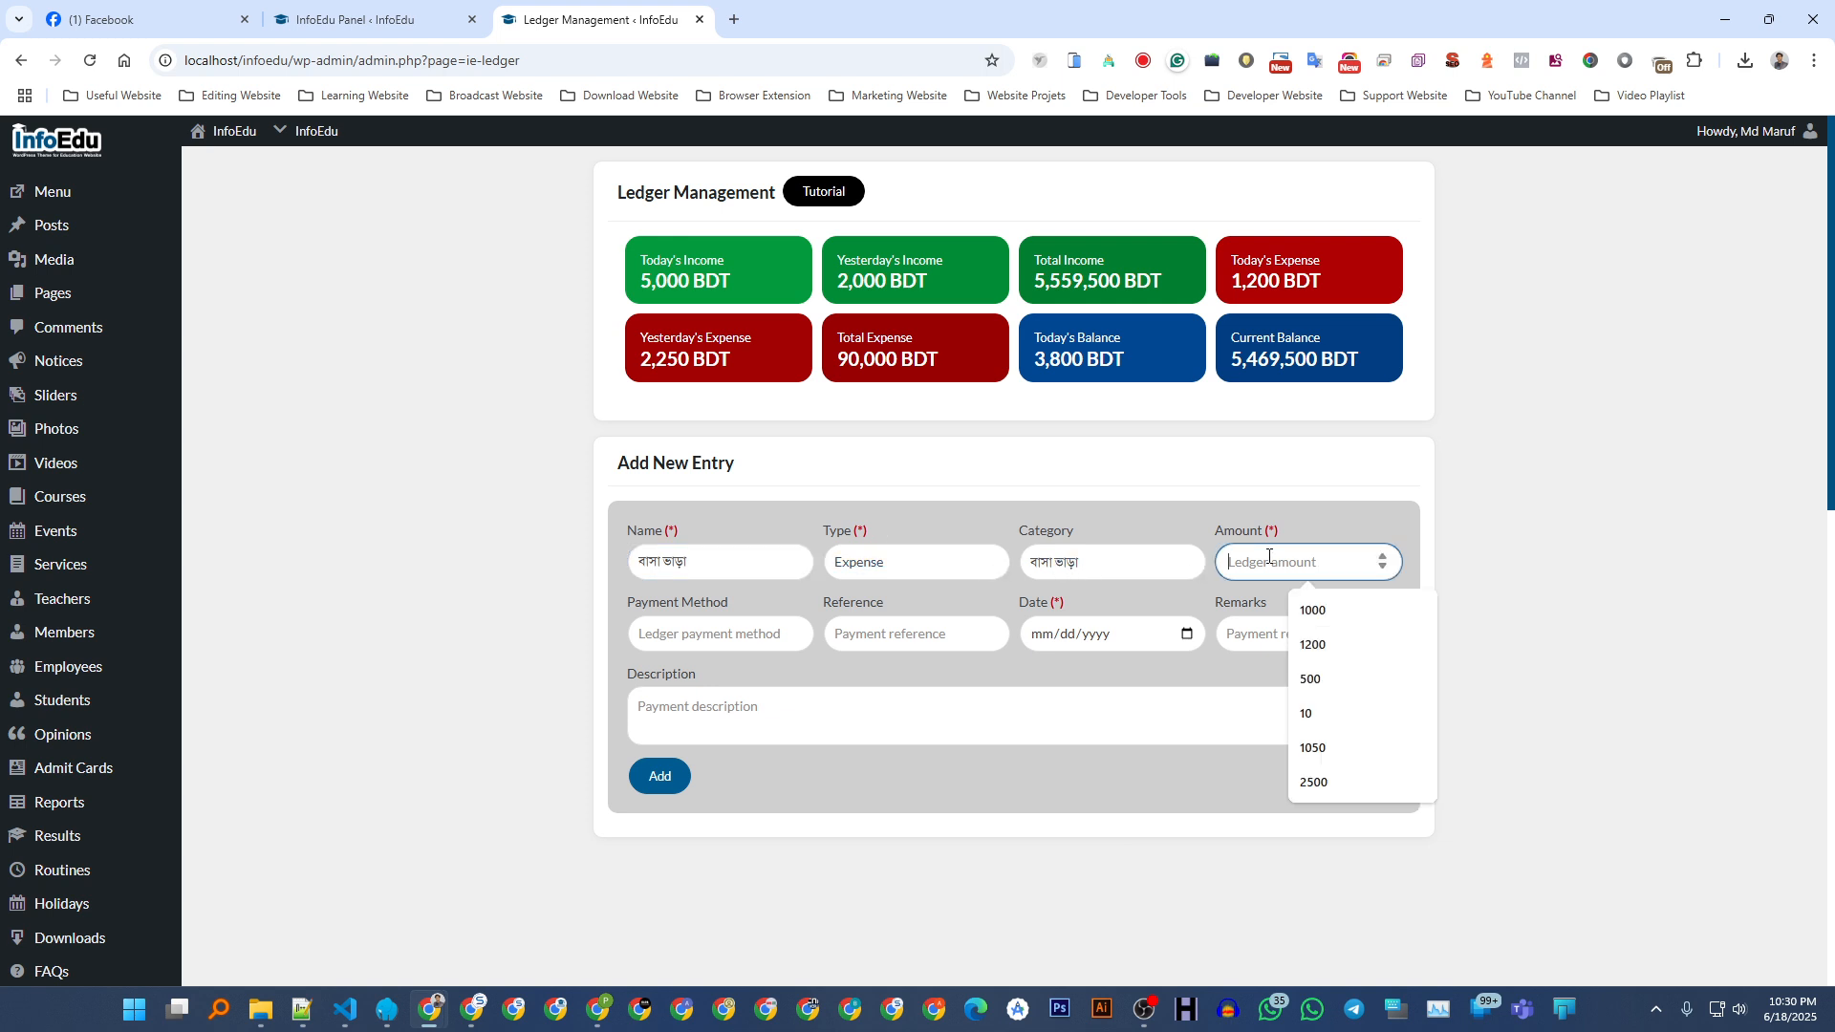
text(2500)
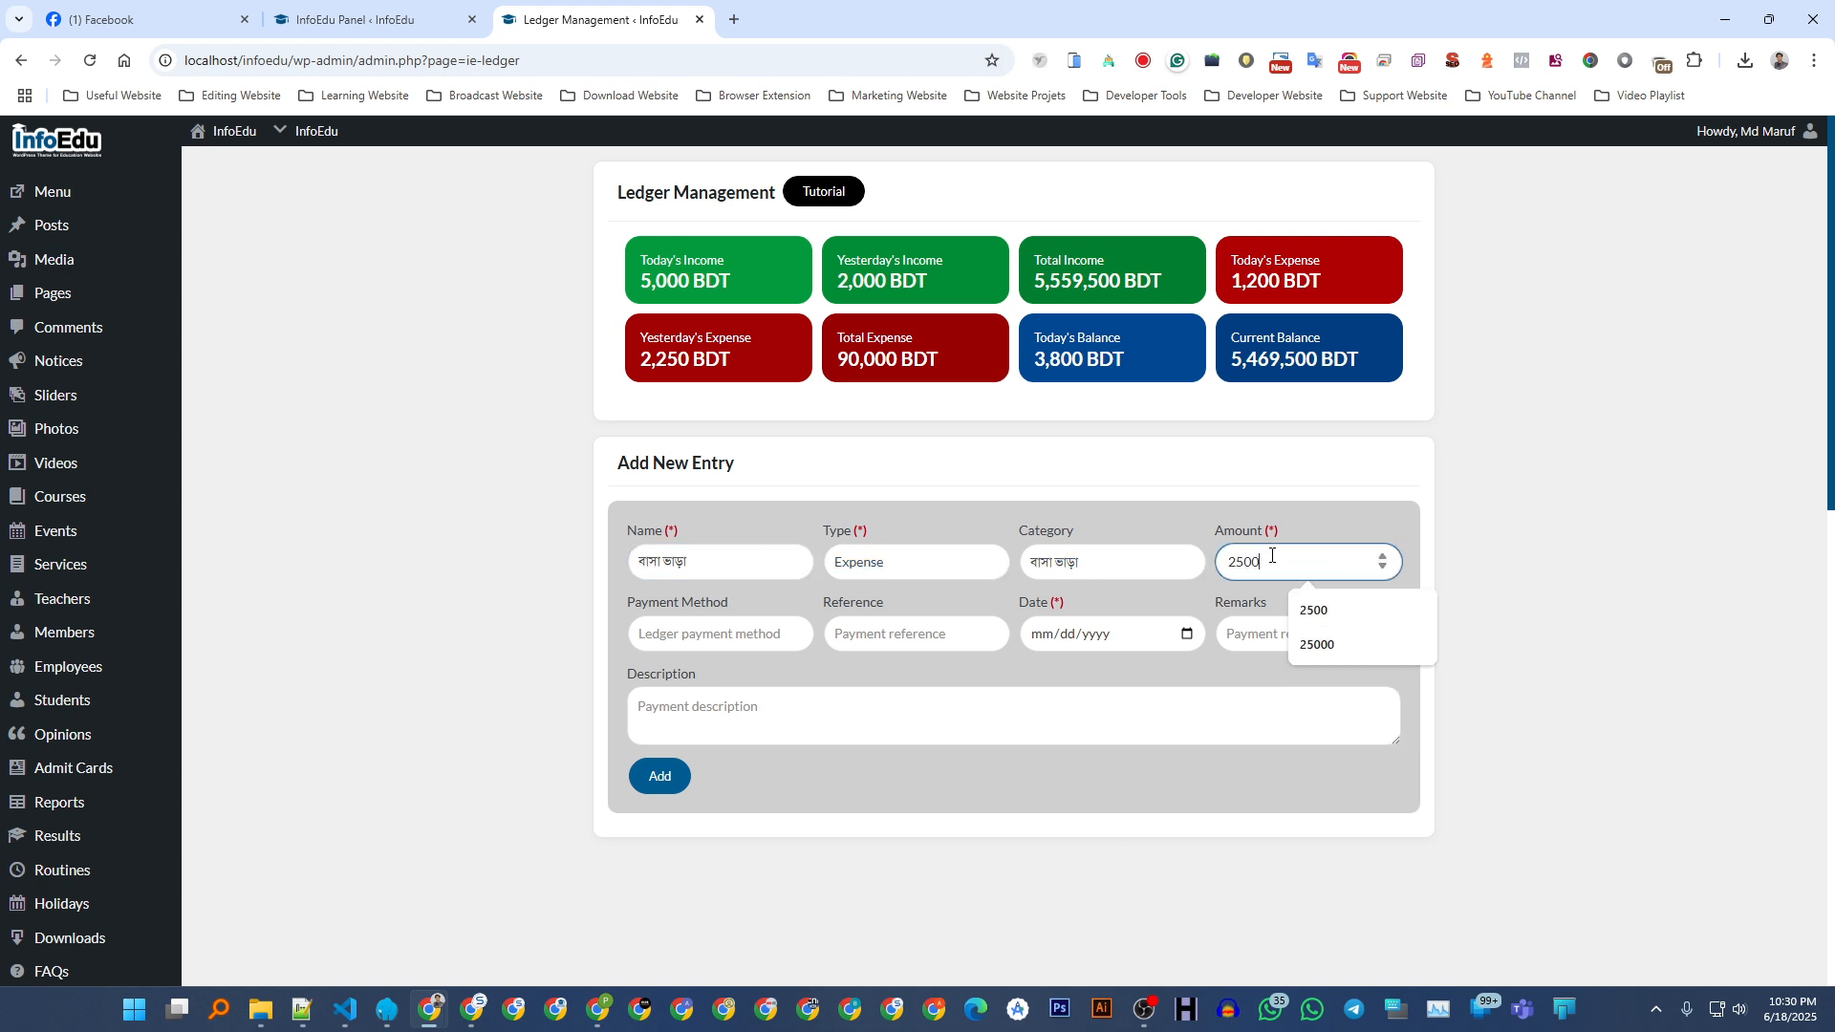
- Fill in the payment method বিকাশ, the reference ASDFDSFGDFG and the date 06/18/2025 for the expense entry
click(409, 617)
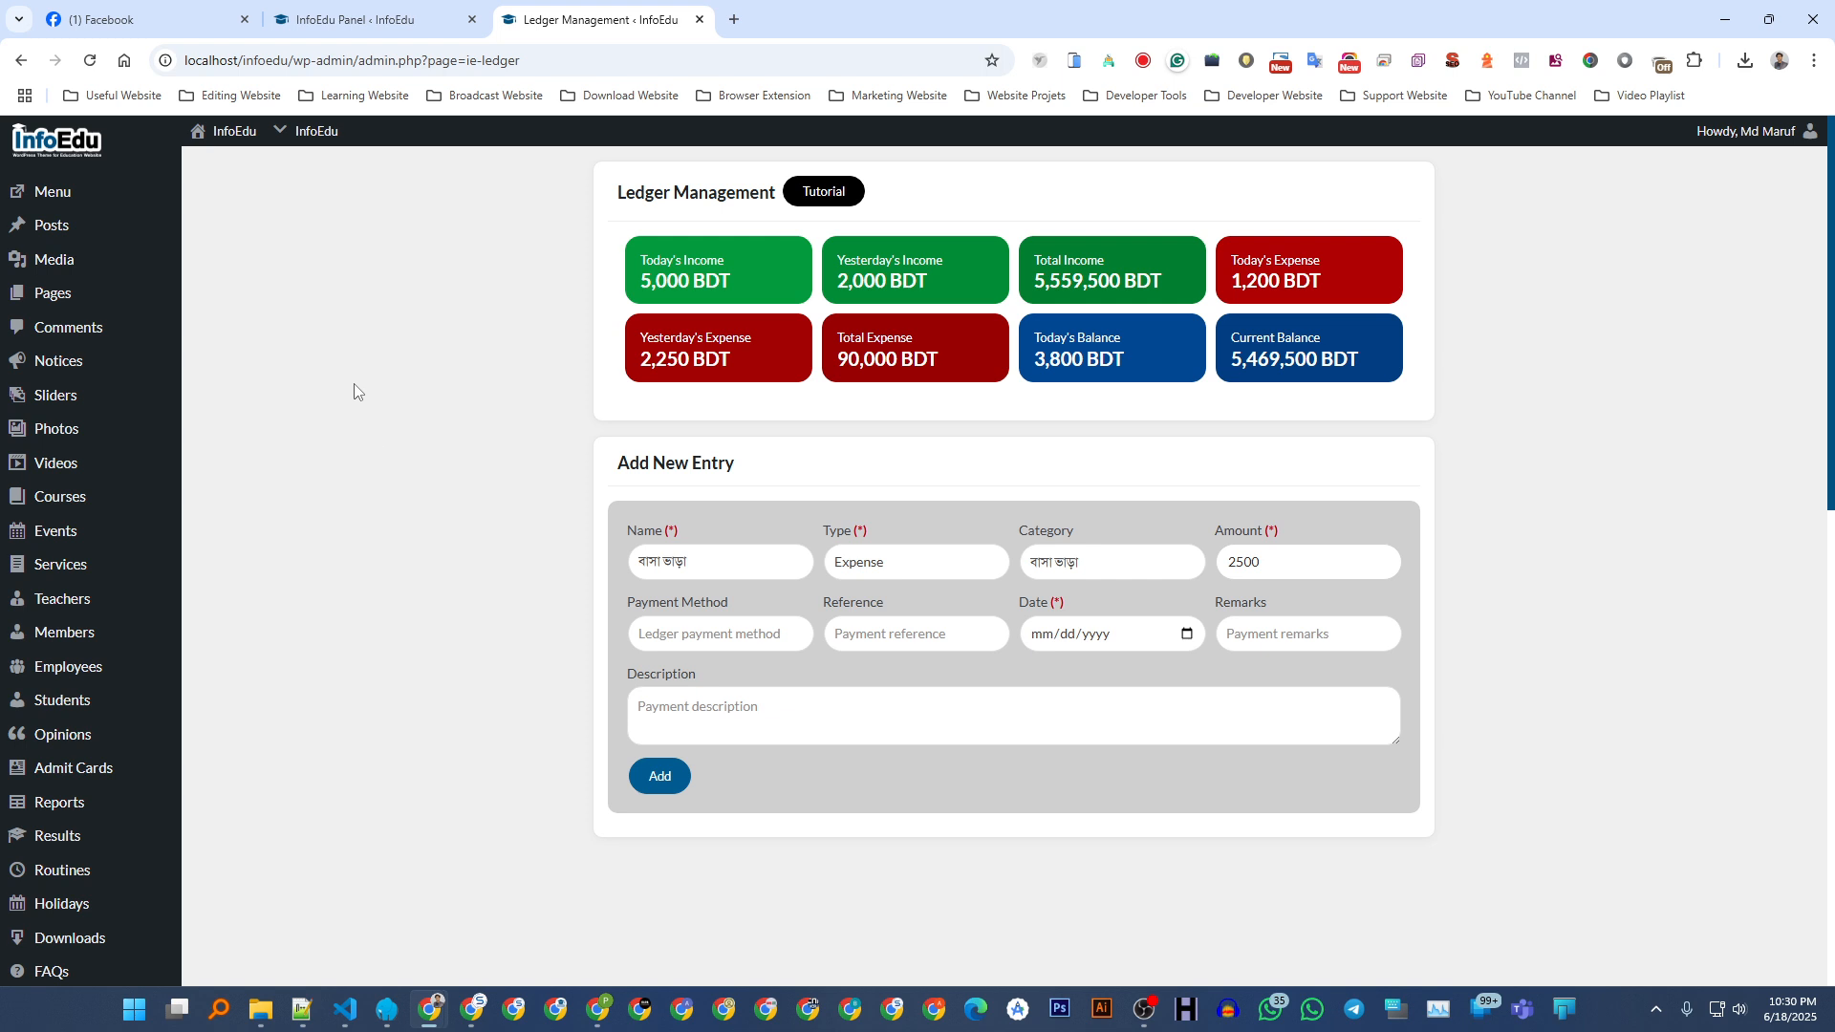
click(649, 630)
text(বিকাশ)
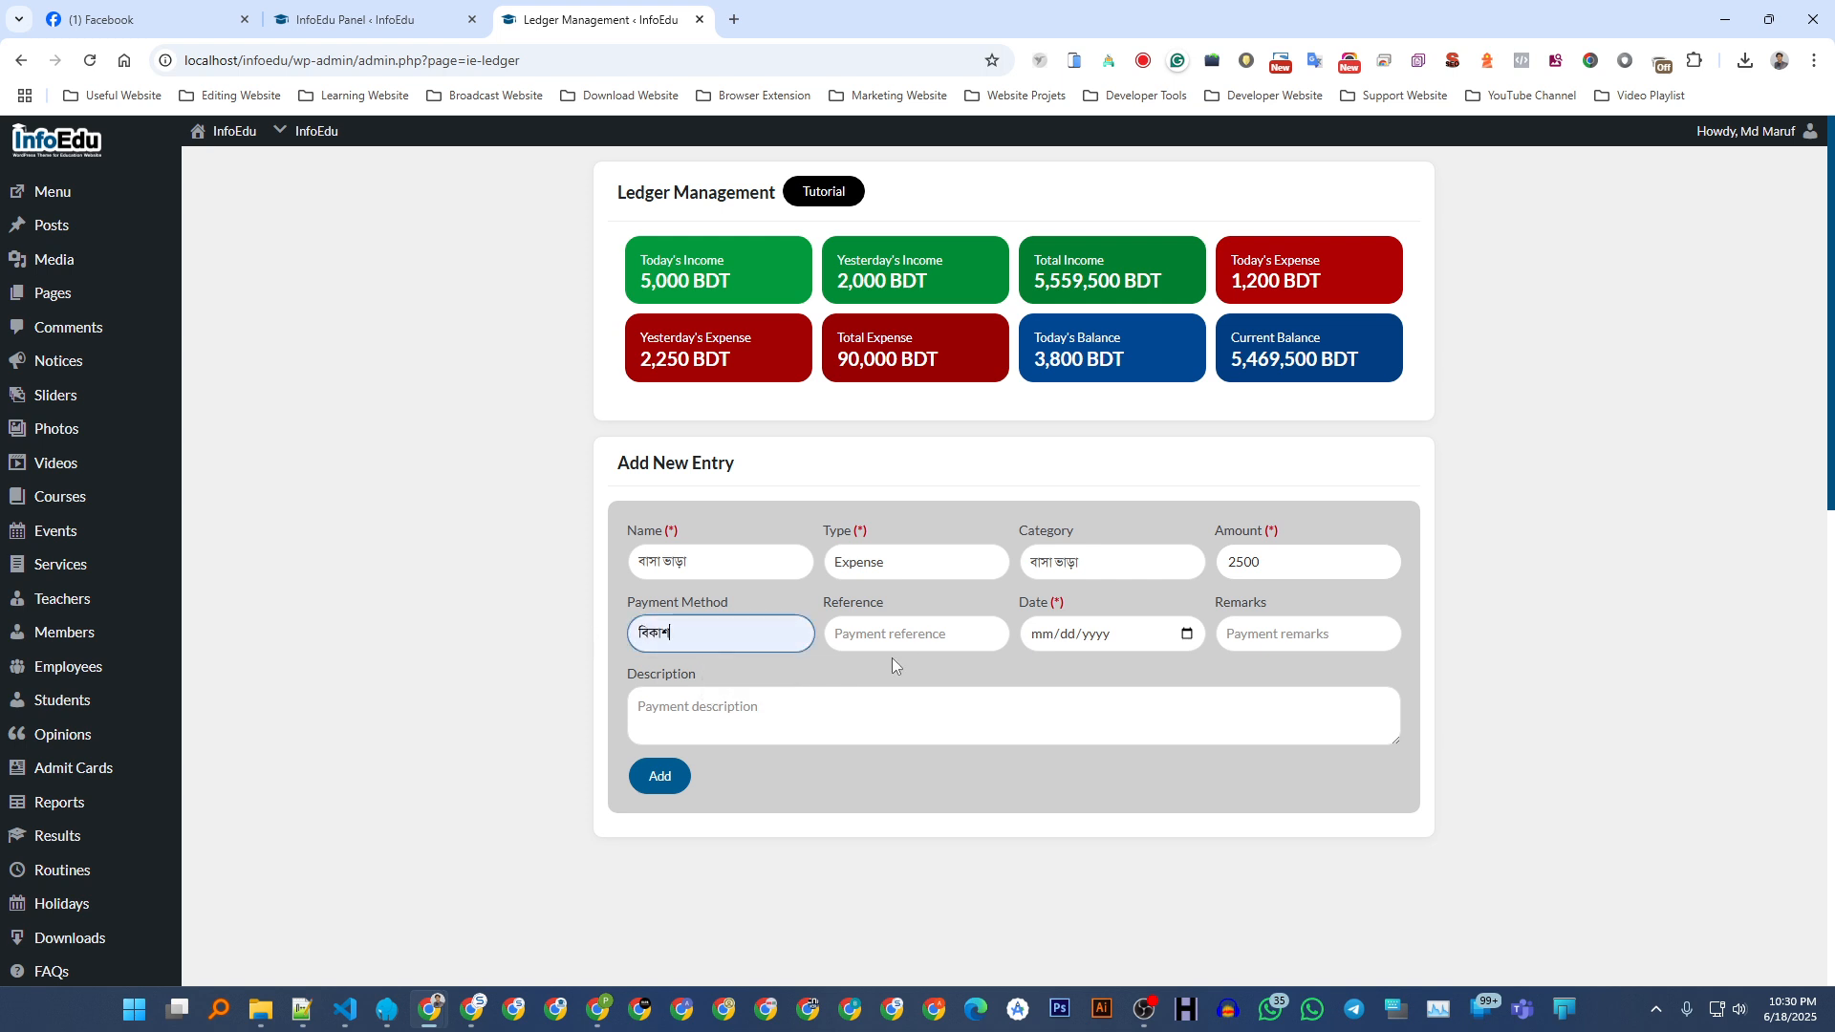
click(919, 647)
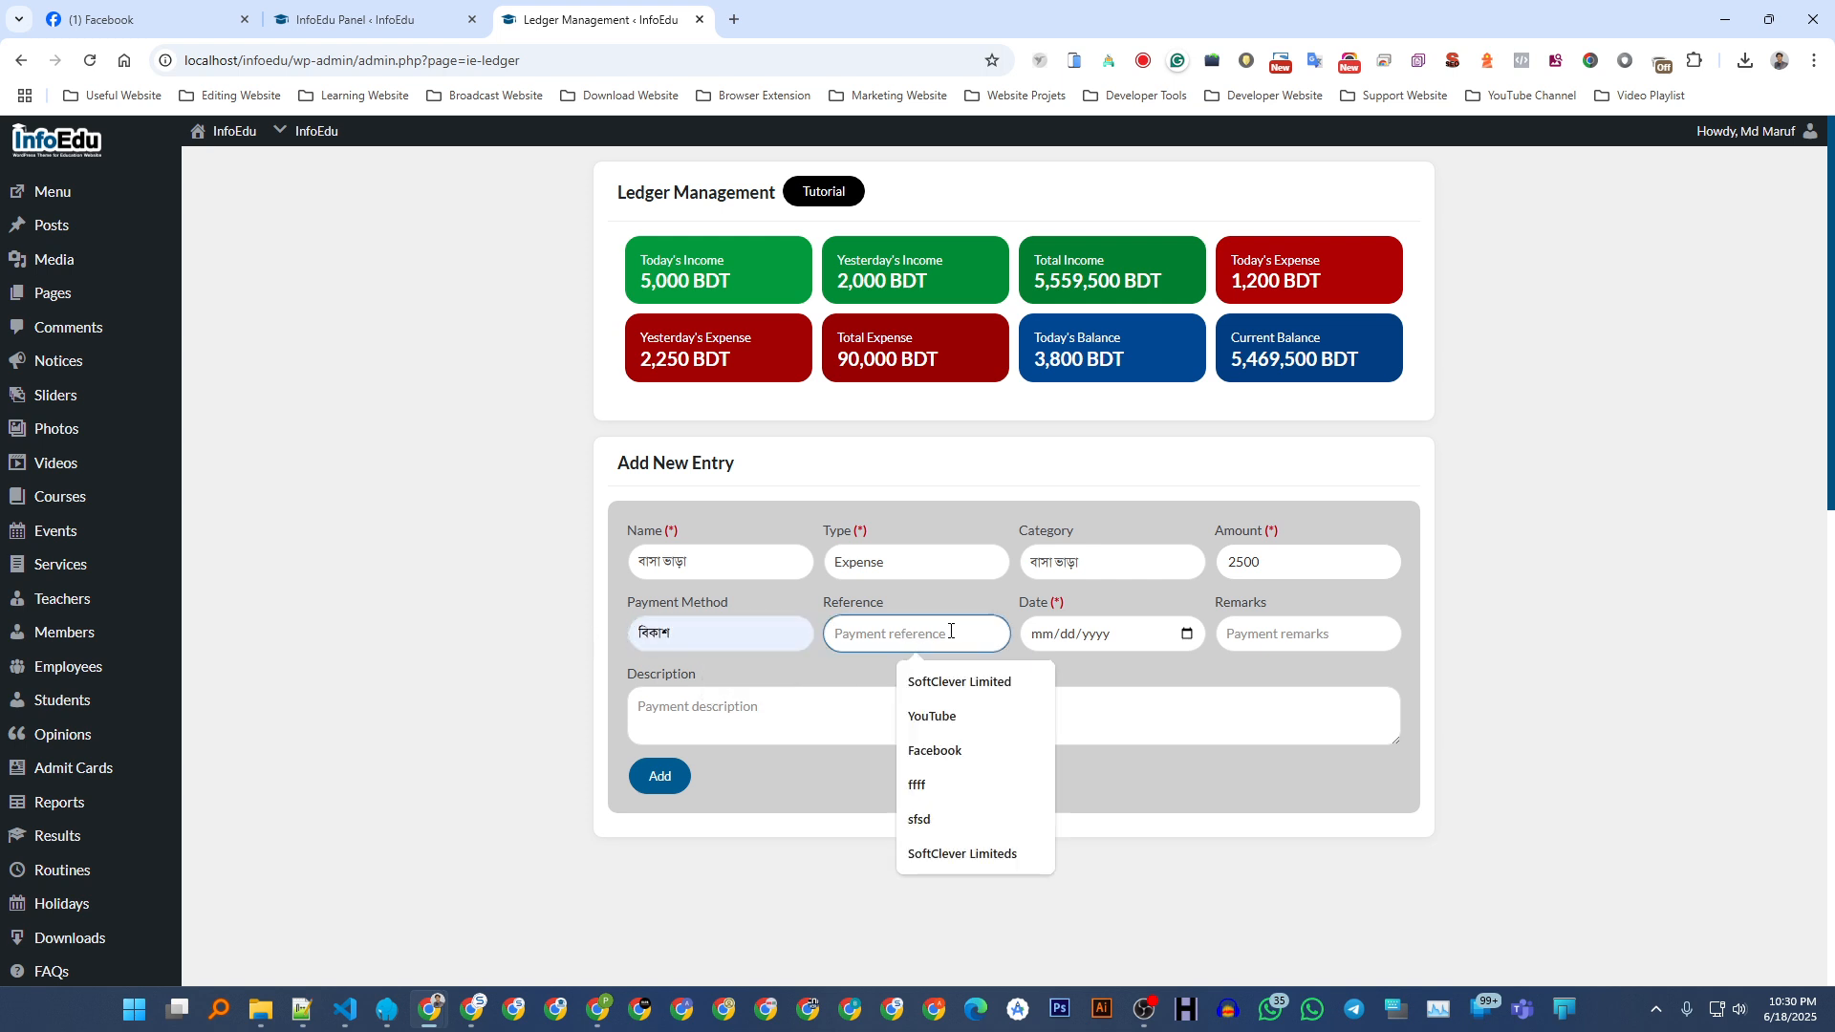
text(ASDFDSFGDFG)
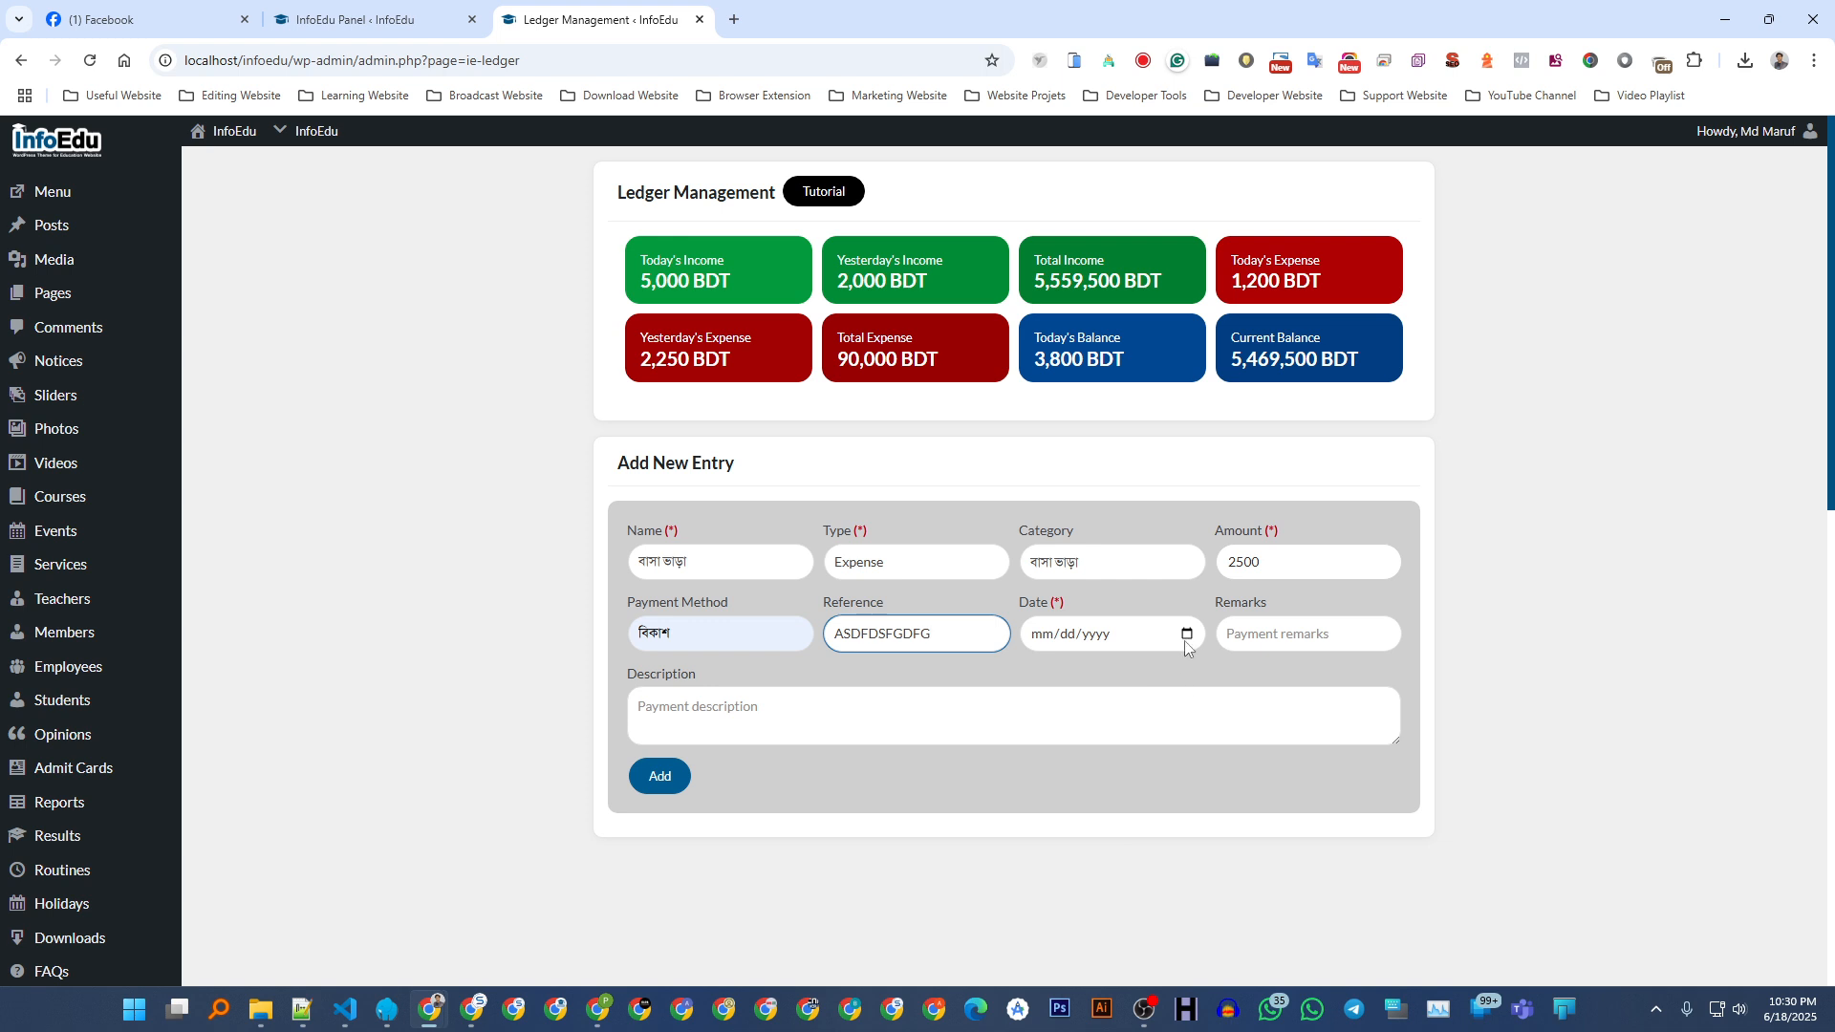
click(1186, 634)
click(1125, 793)
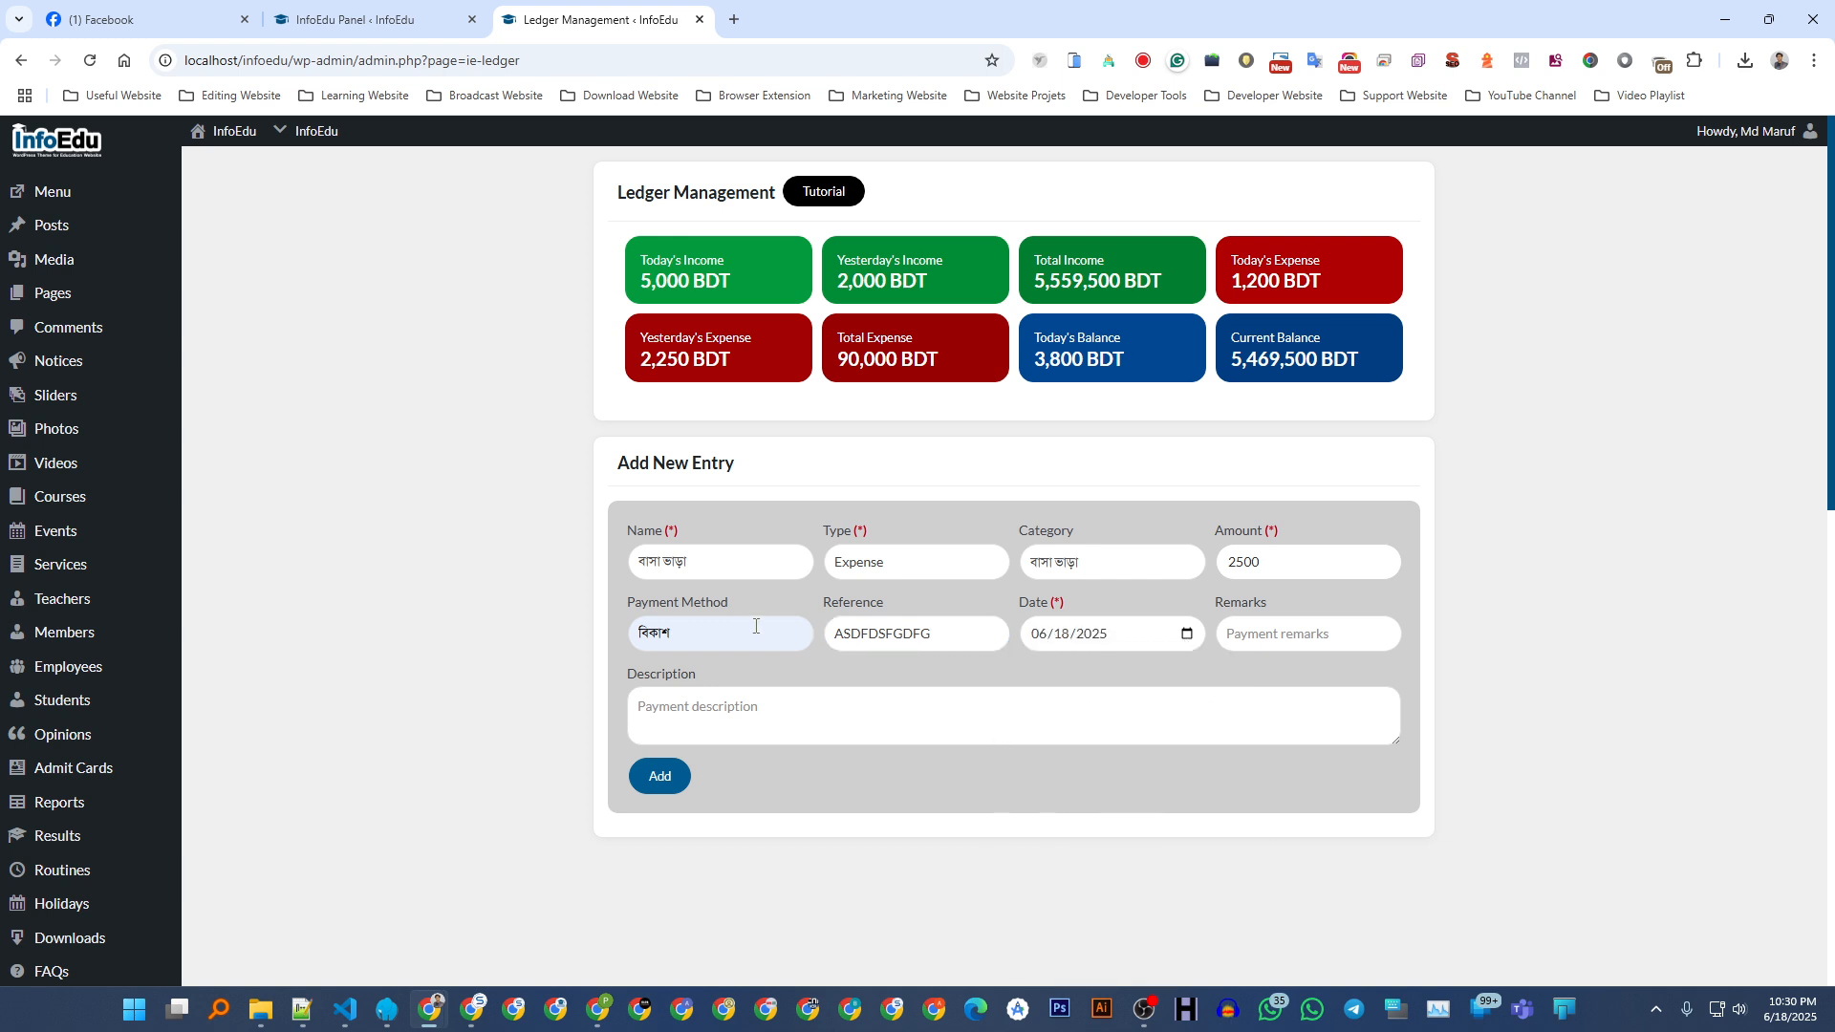
- Enter the remarks আপাতত নেই and the description XYZ, add the expense entry to the ledger, and reload the page
click(1271, 635)
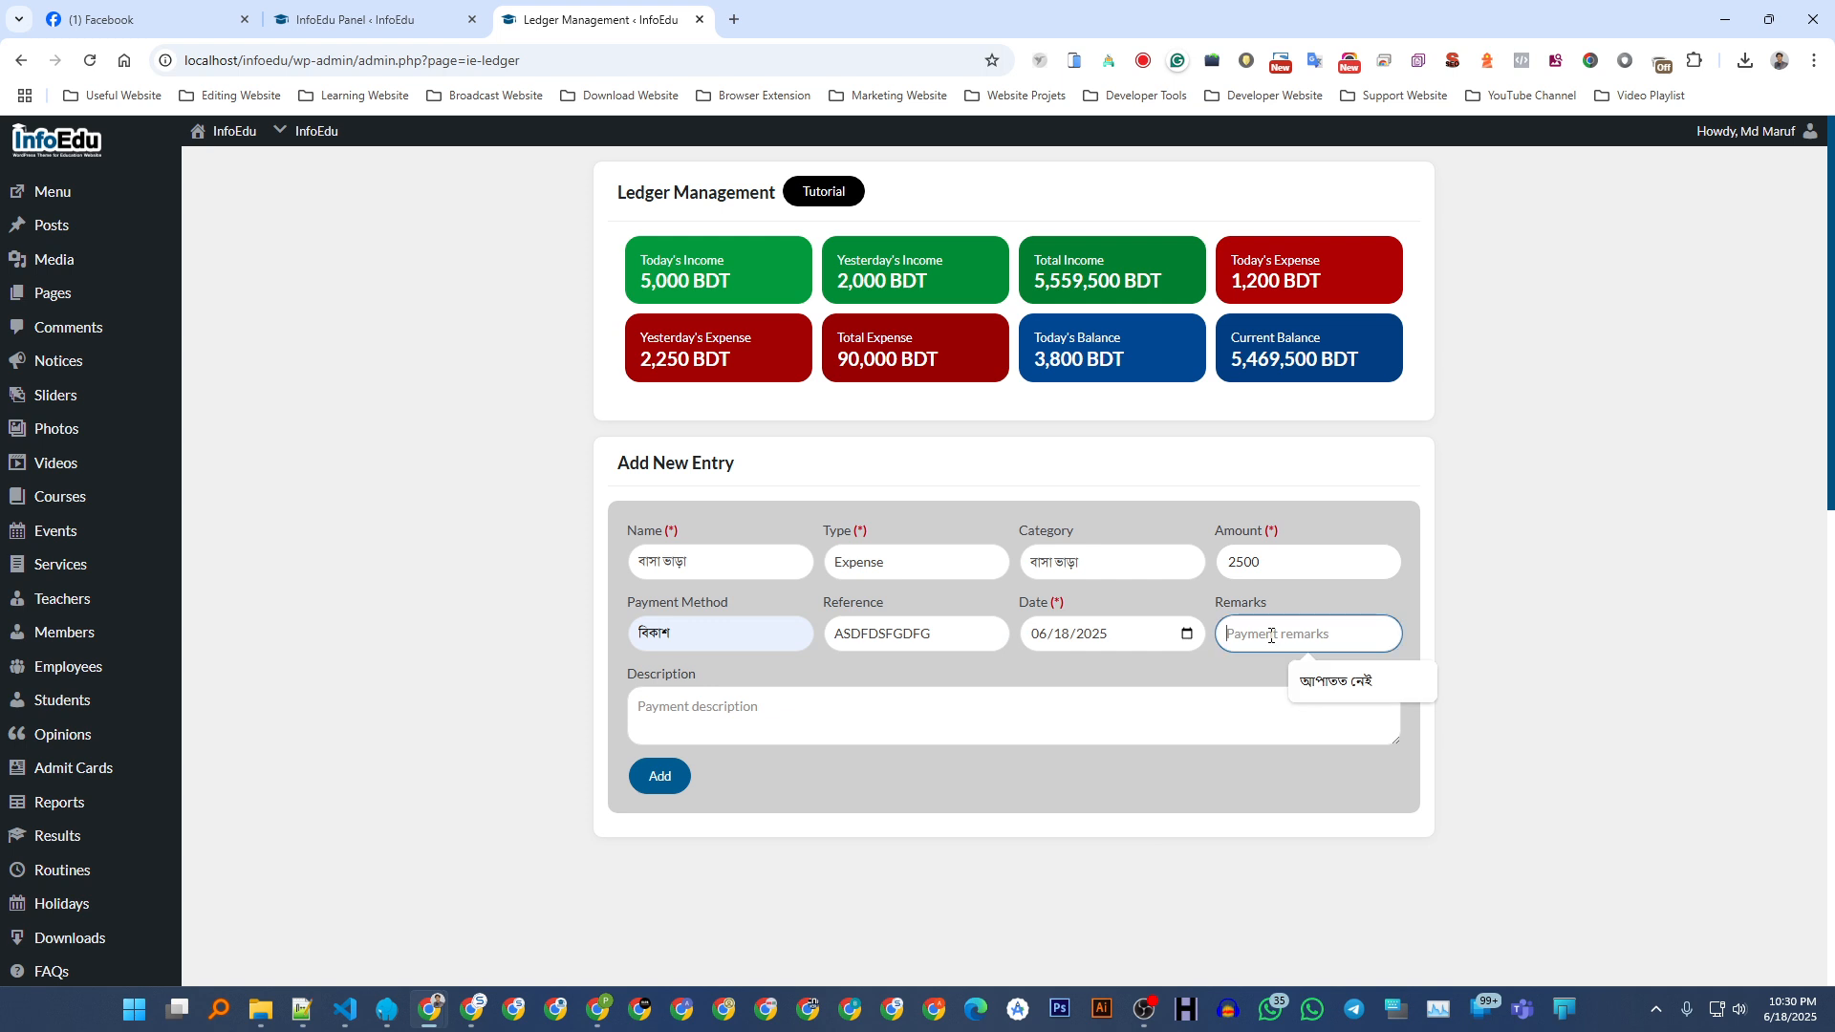
click(1352, 683)
click(766, 714)
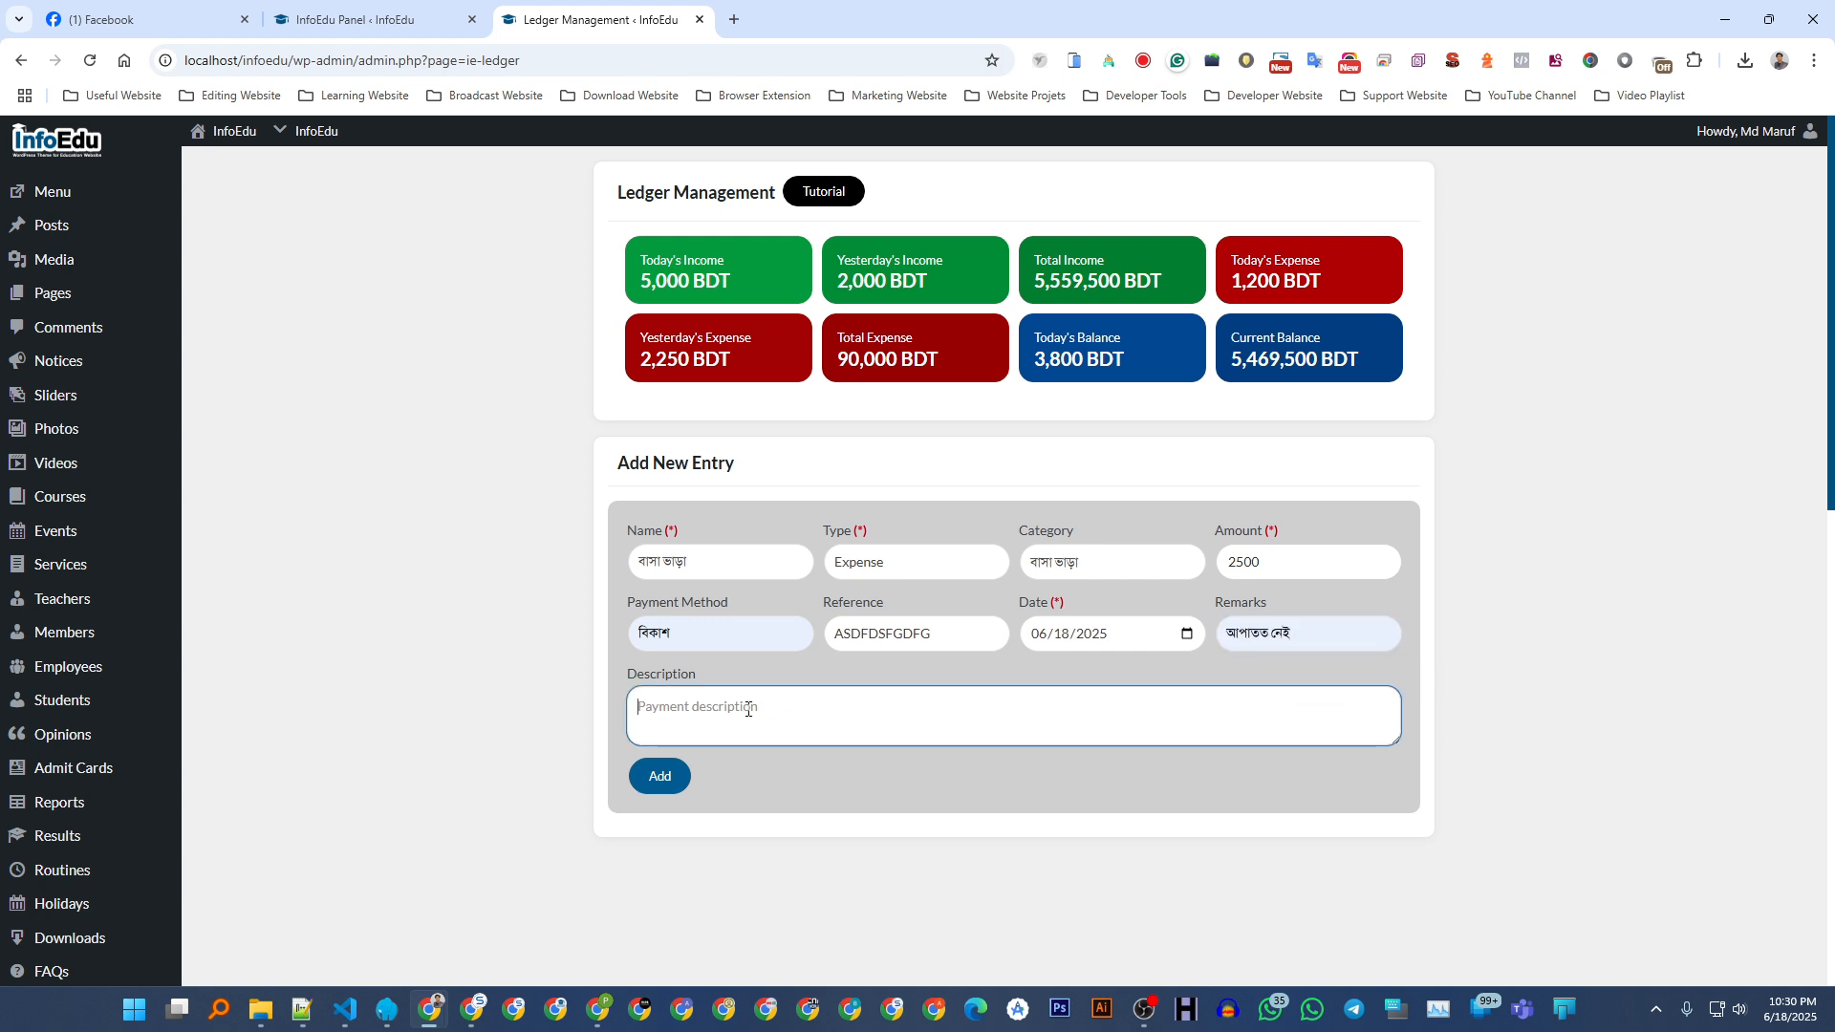
text(XYZ)
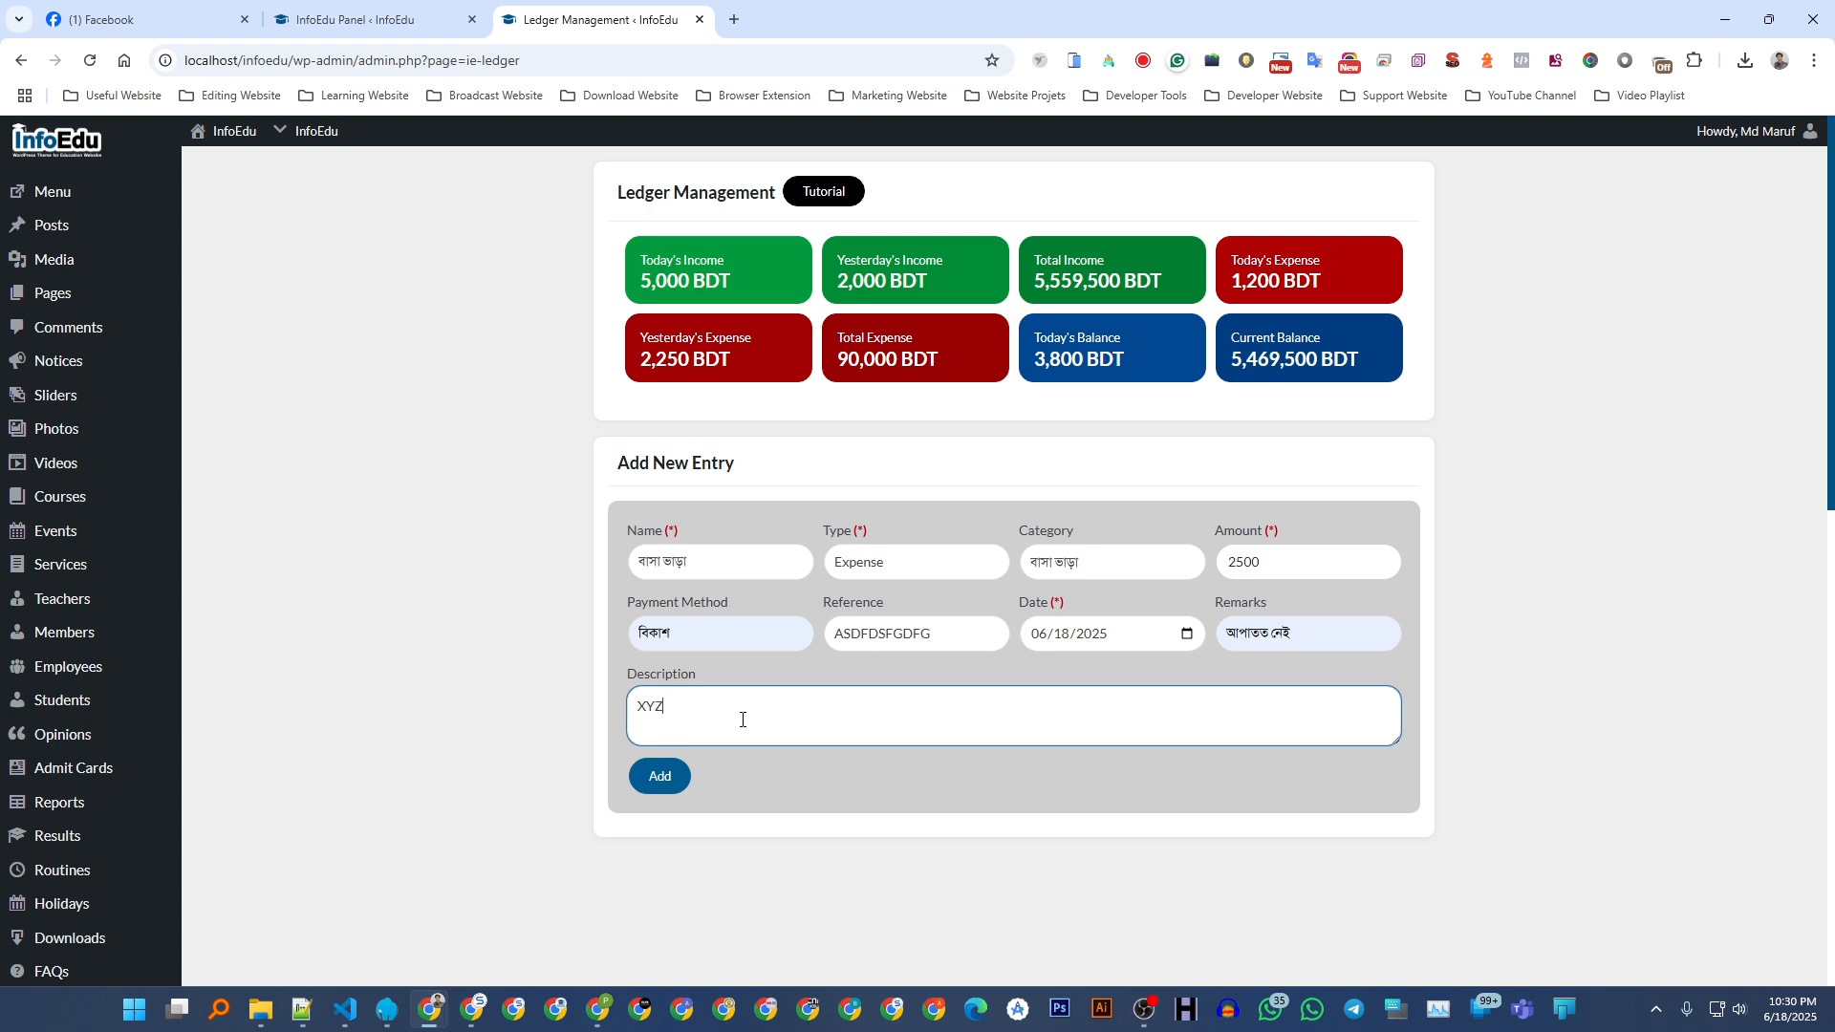
click(667, 778)
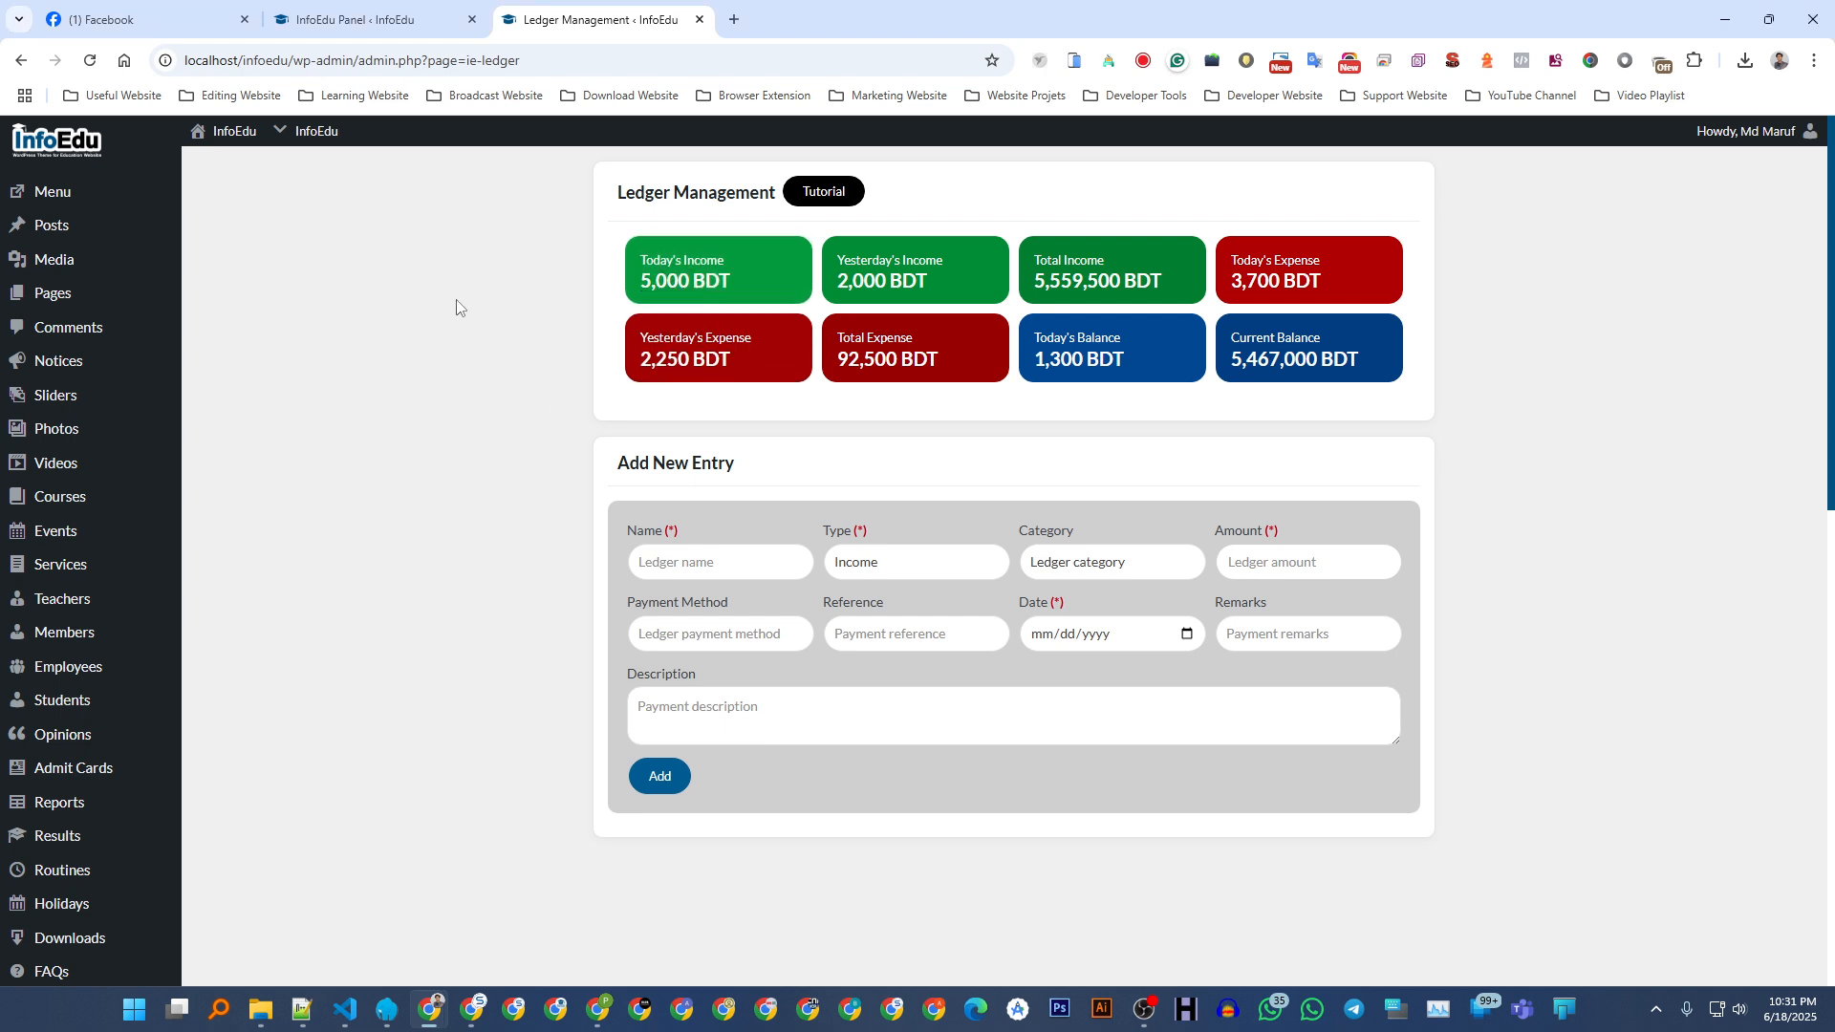
click(89, 63)
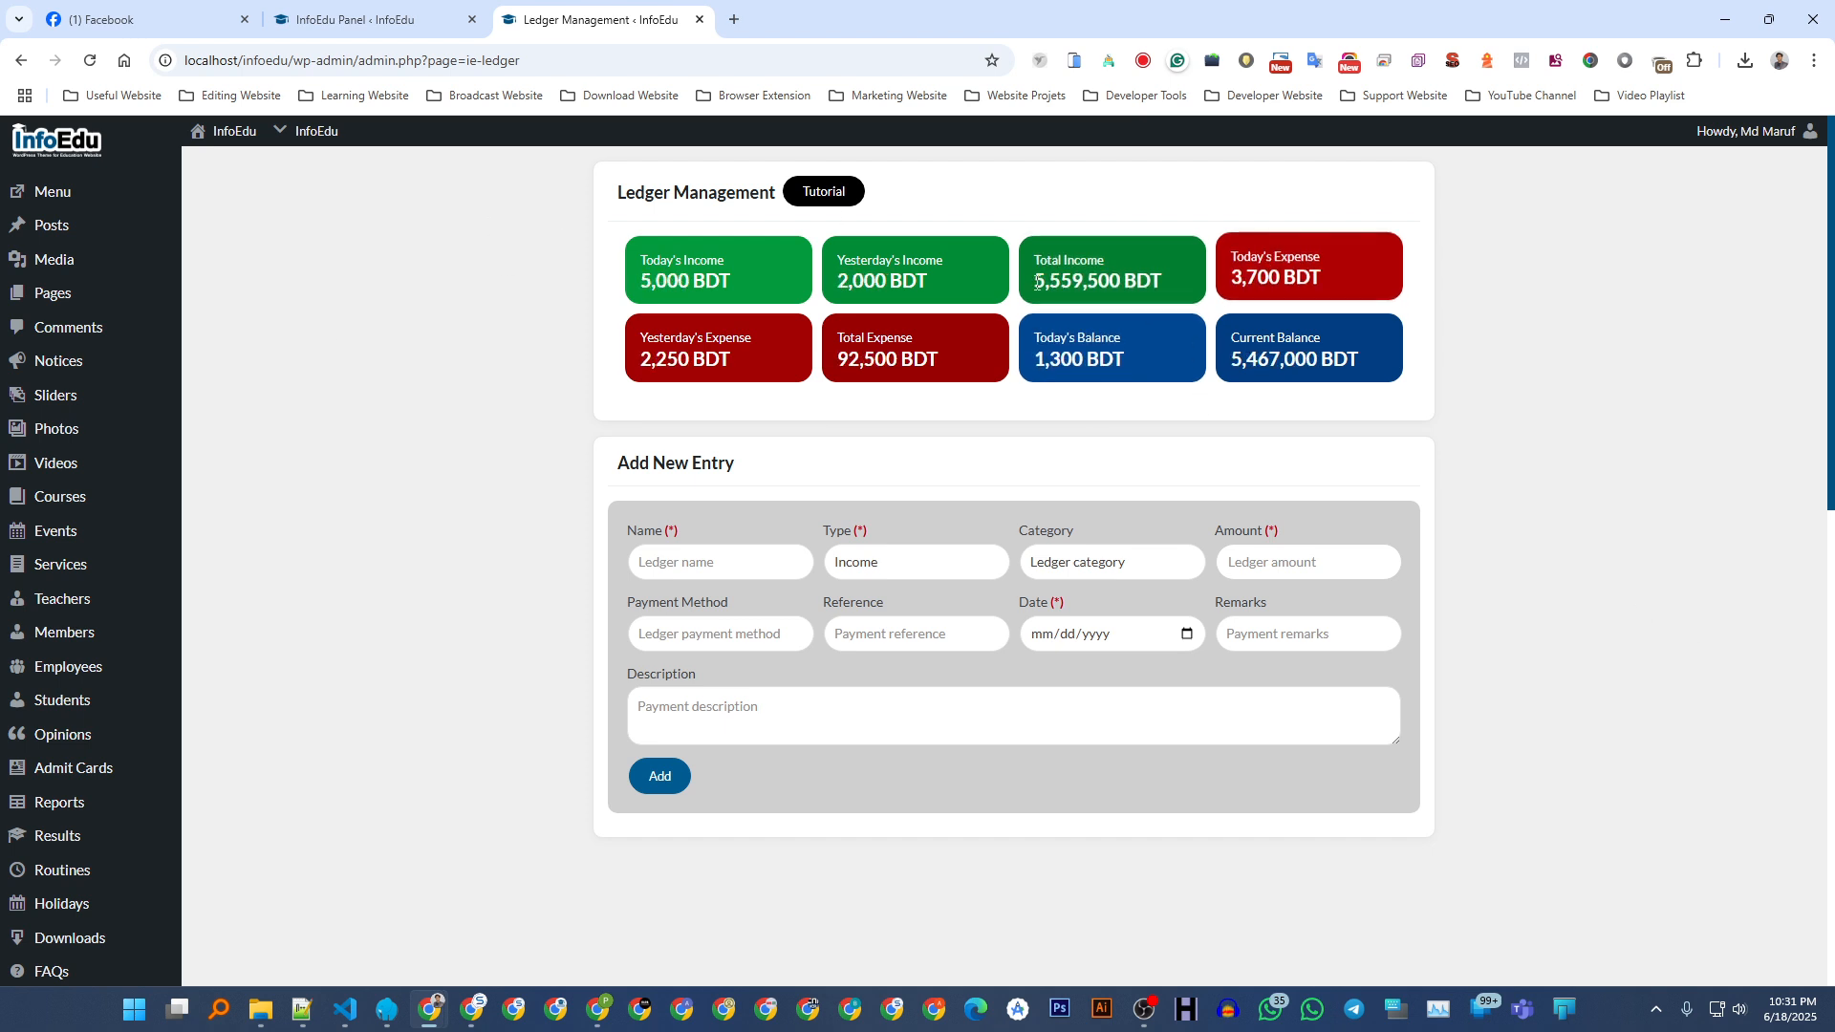
- Open the ledger's income list and check the amount and payment method of the দোকান ভাড়া entry
scroll(582, 324, down, 6)
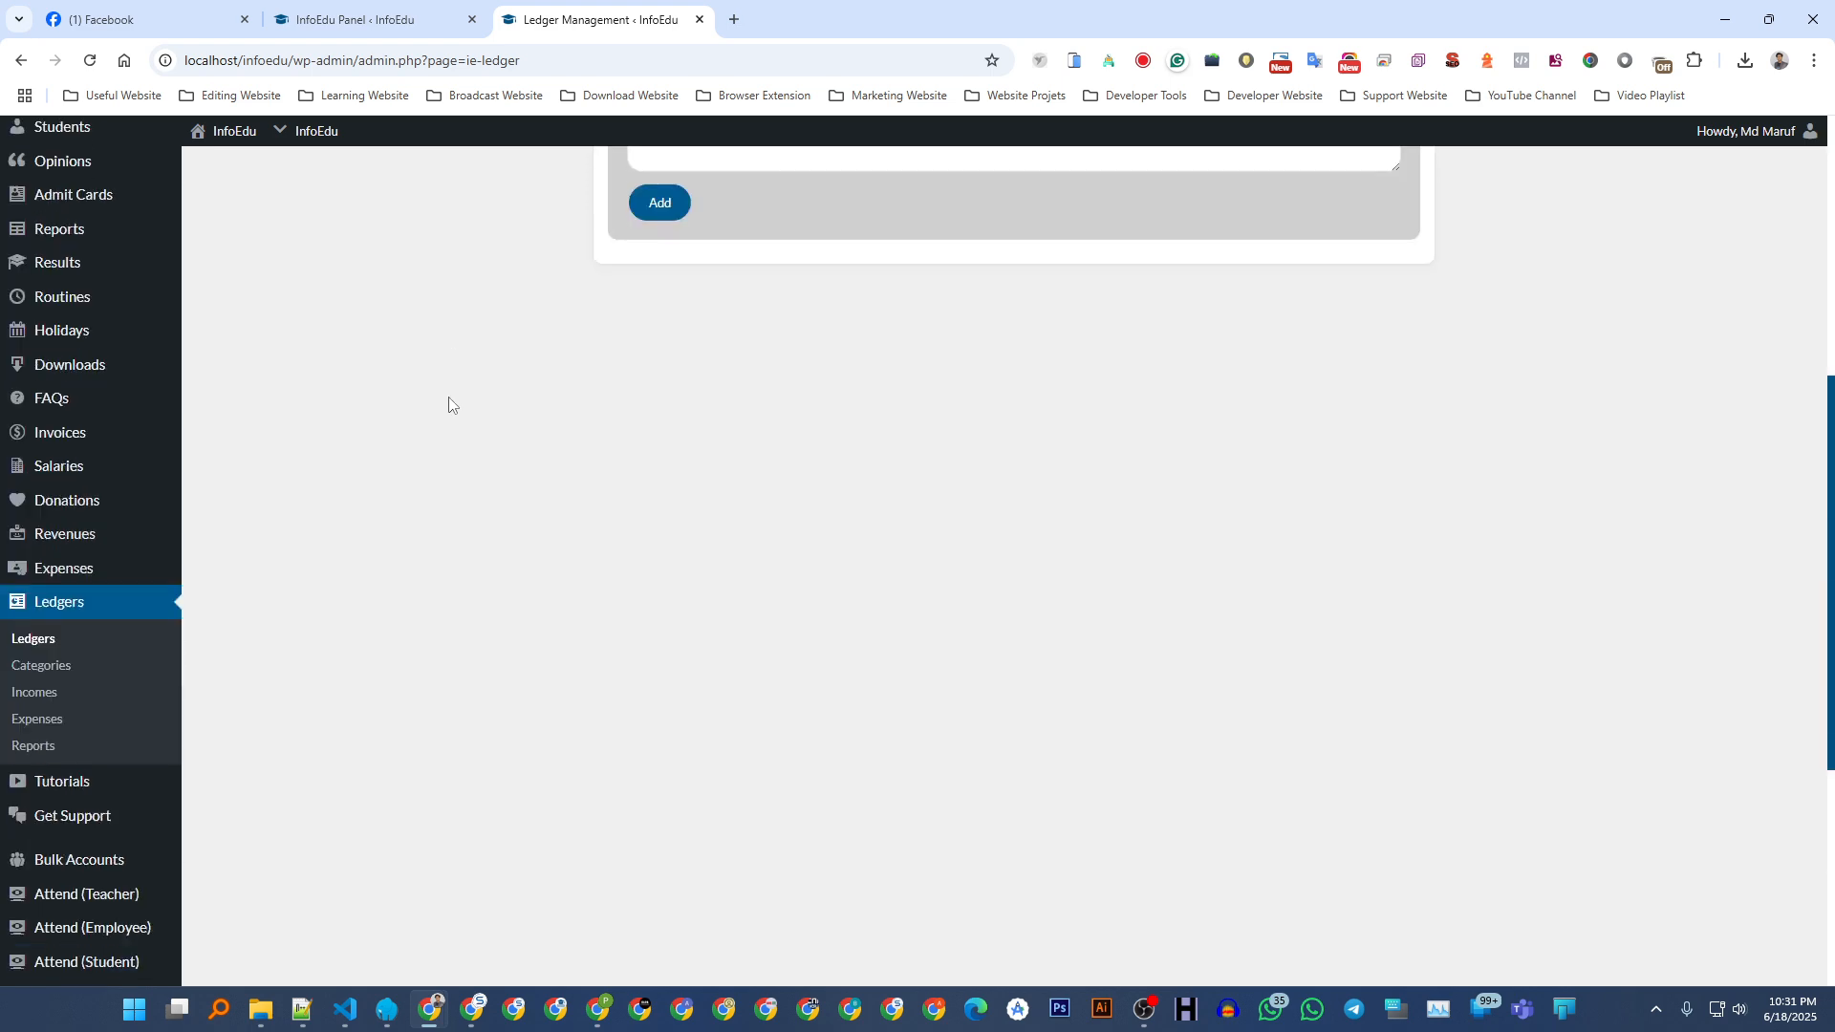
click(41, 701)
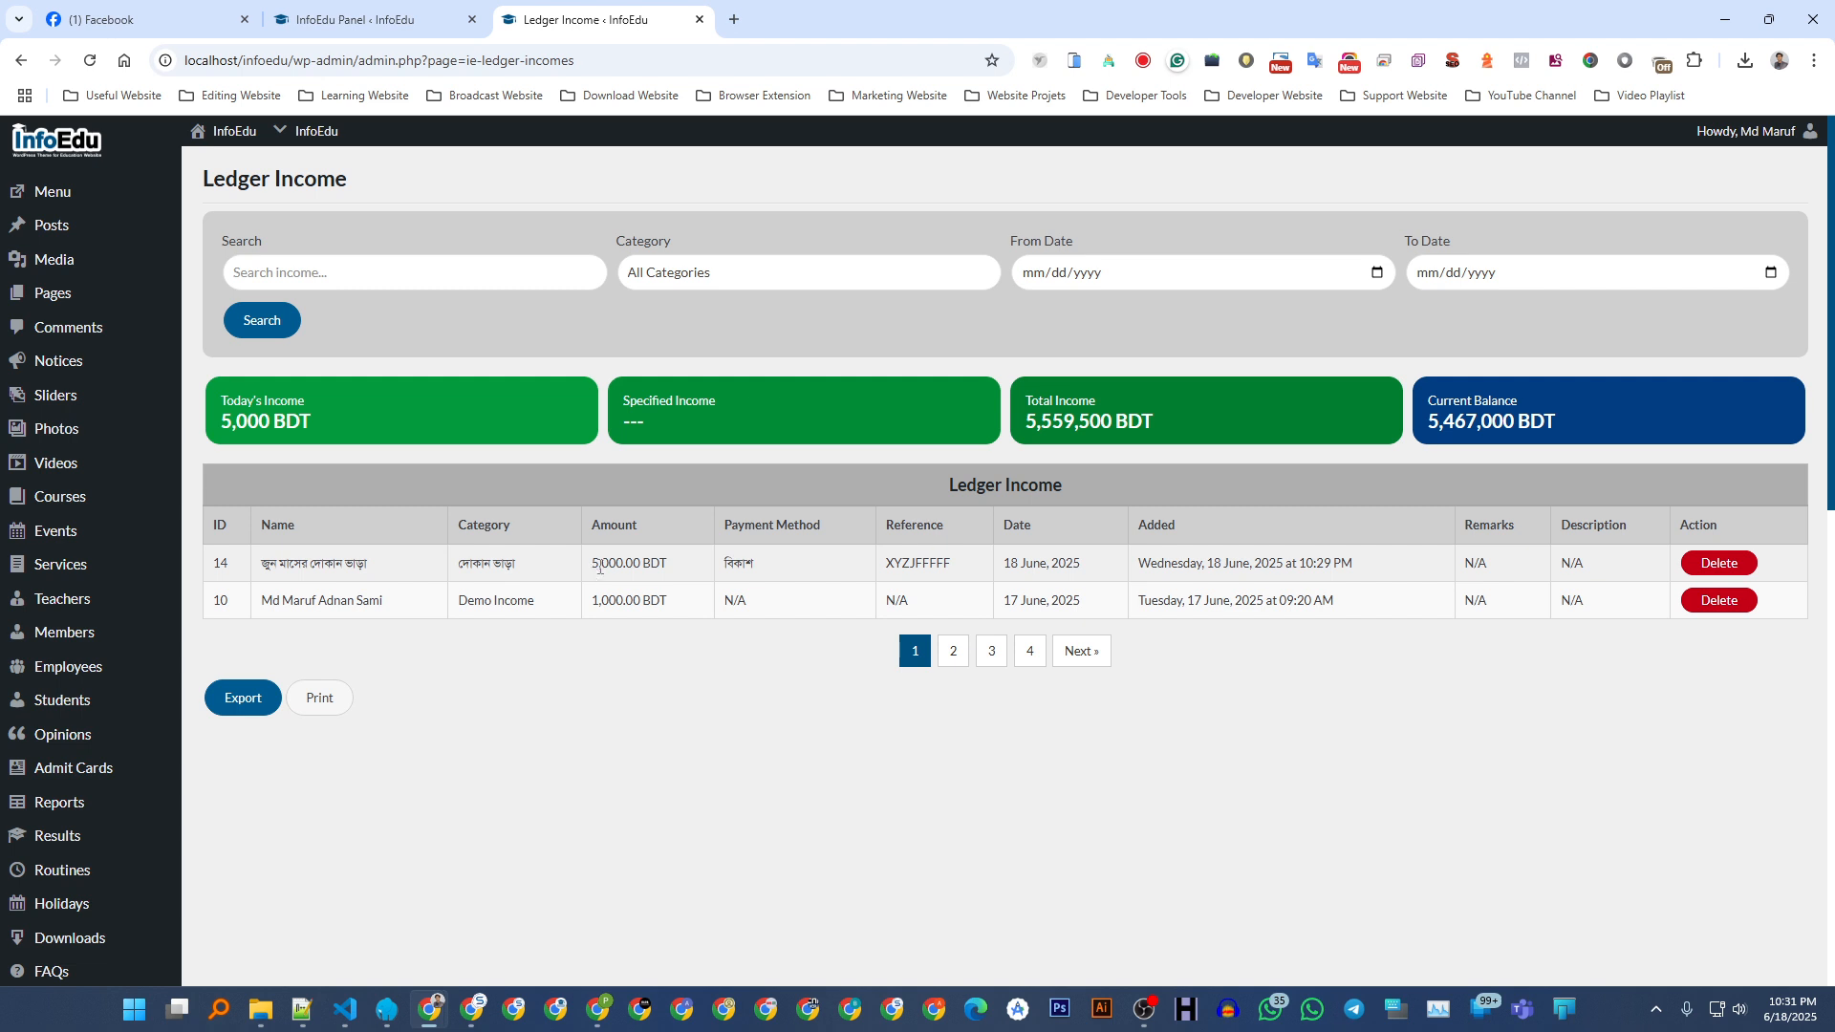
drag(593, 565, 679, 569)
click(680, 570)
double_click(747, 574)
click(748, 575)
- Open the ledger's expense list to check the new বাসা ভাড়া entry, and return to the ledger overview
scroll(452, 521, down, 5)
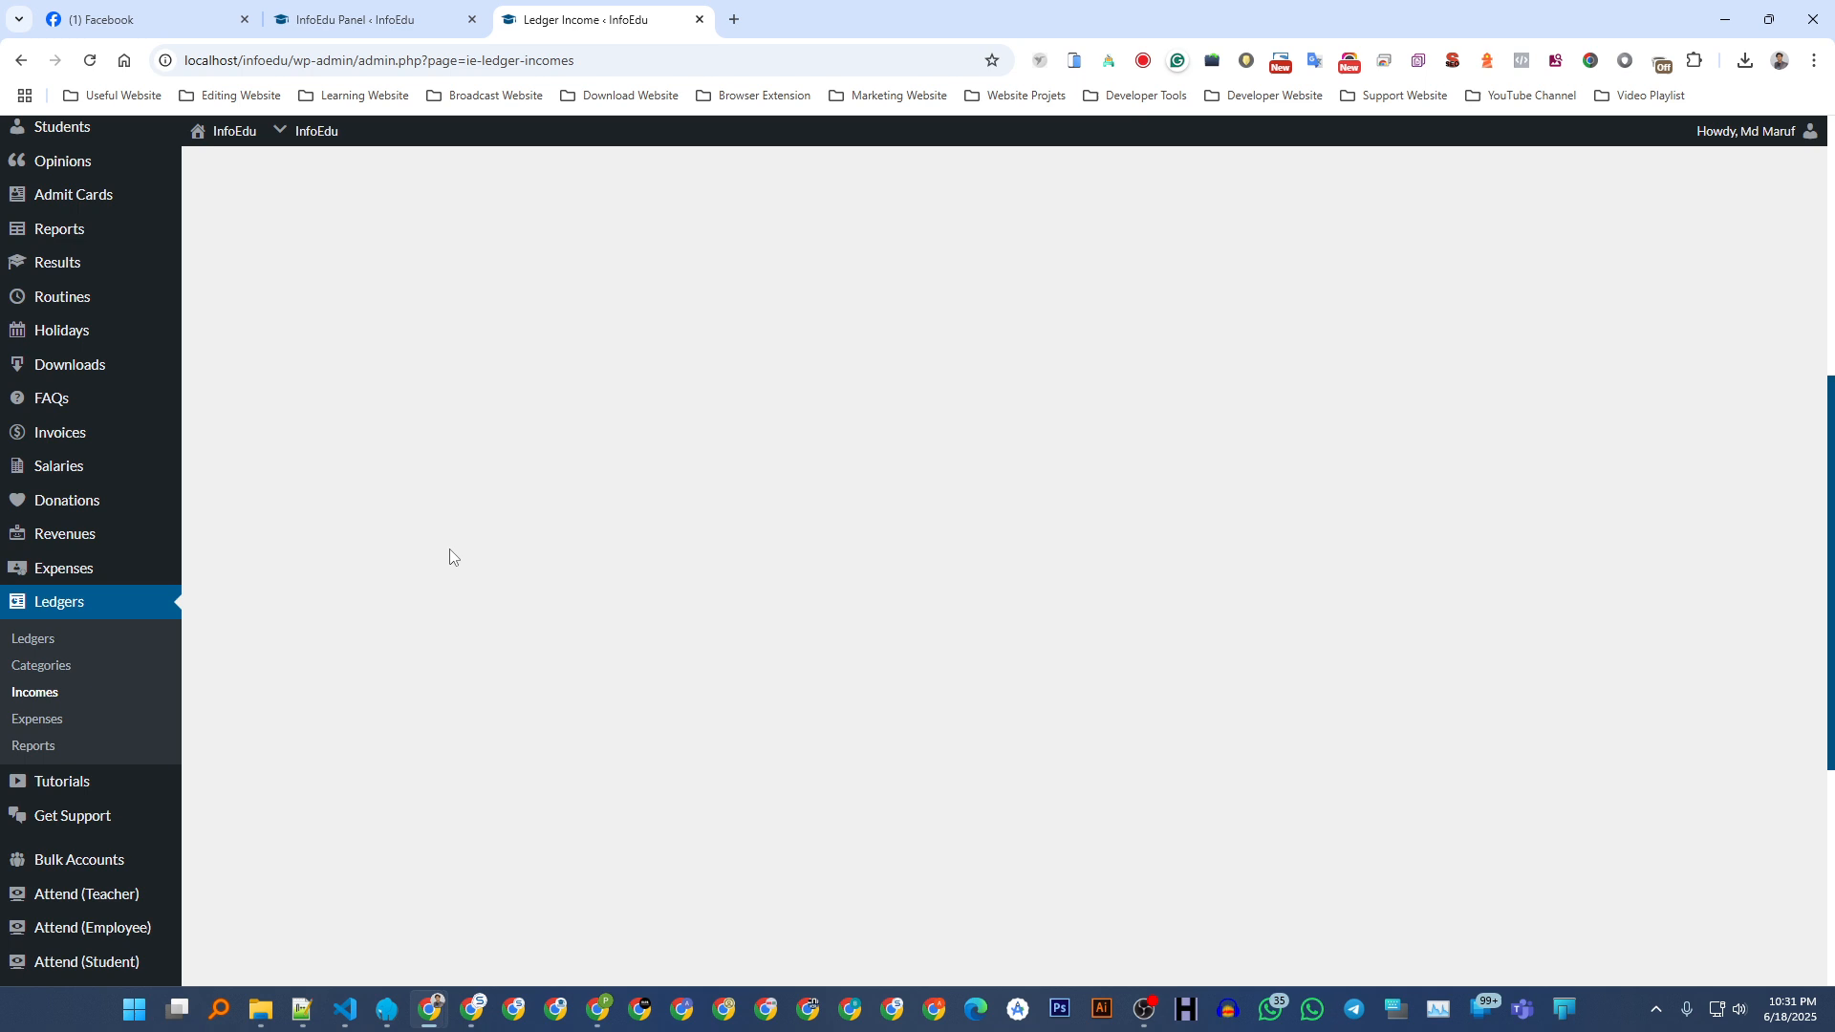
click(40, 721)
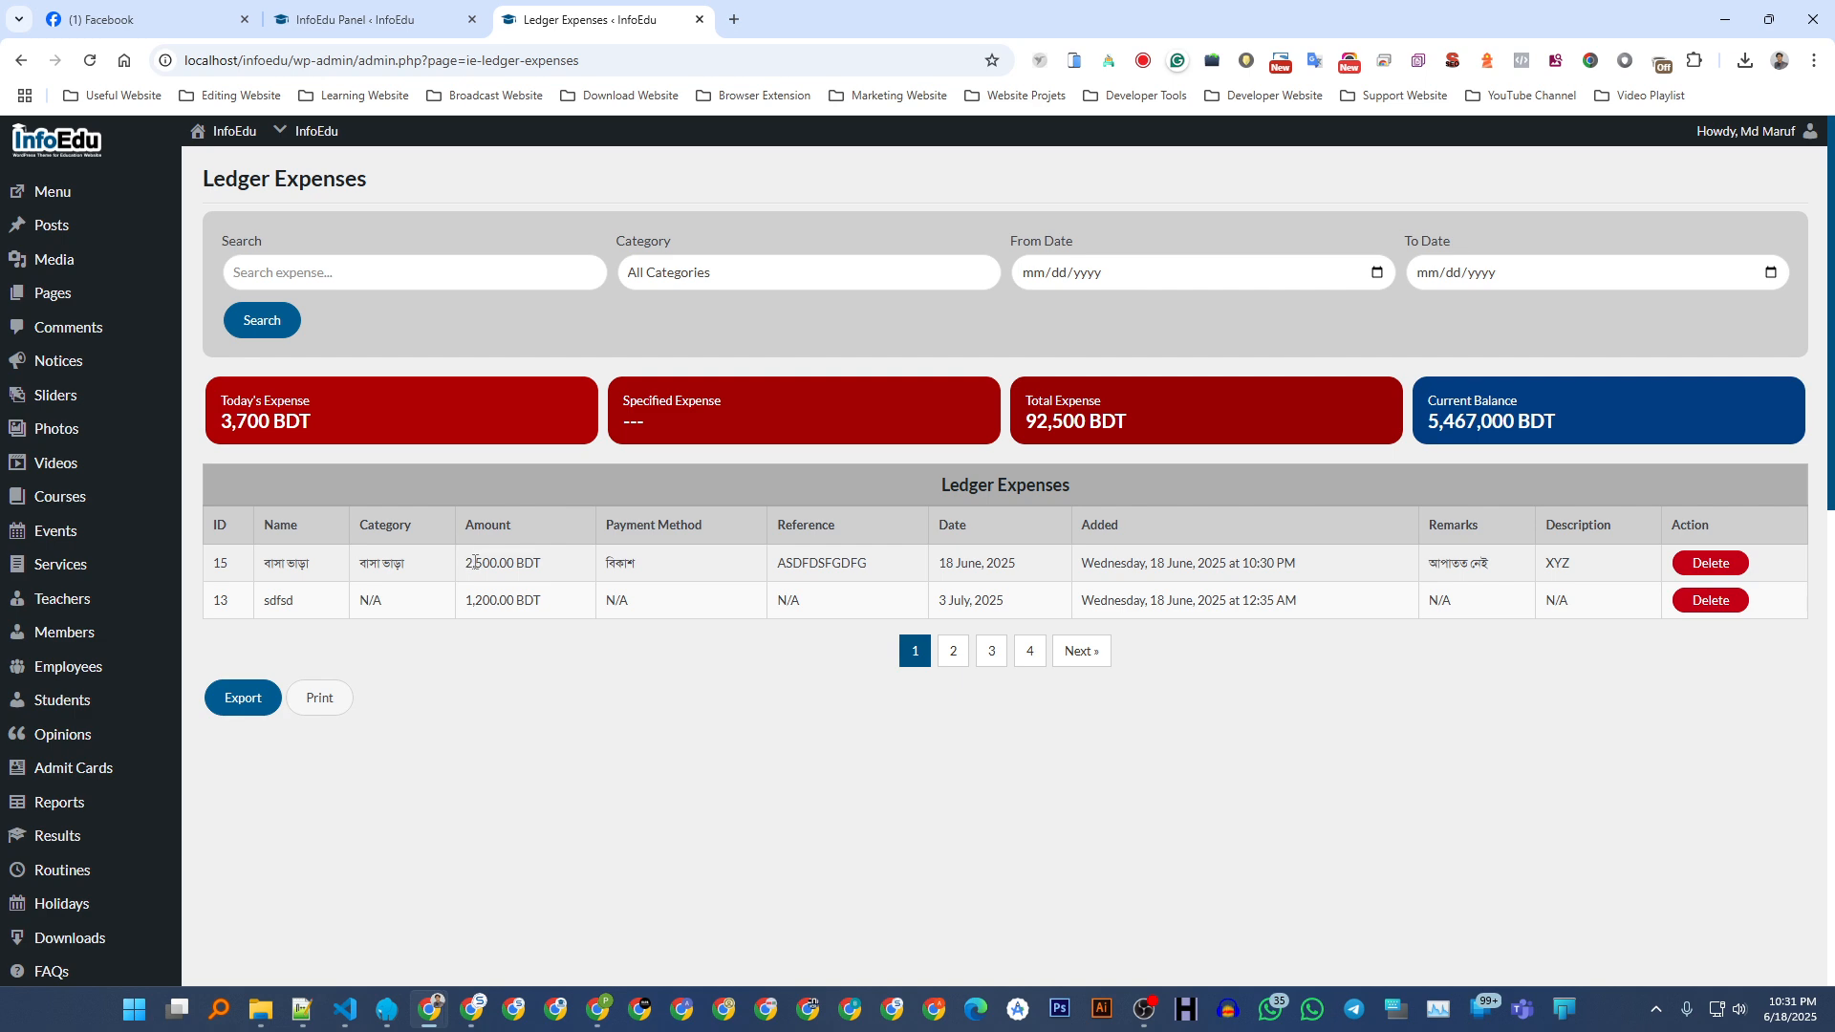
scroll(527, 556, down, 5)
click(32, 638)
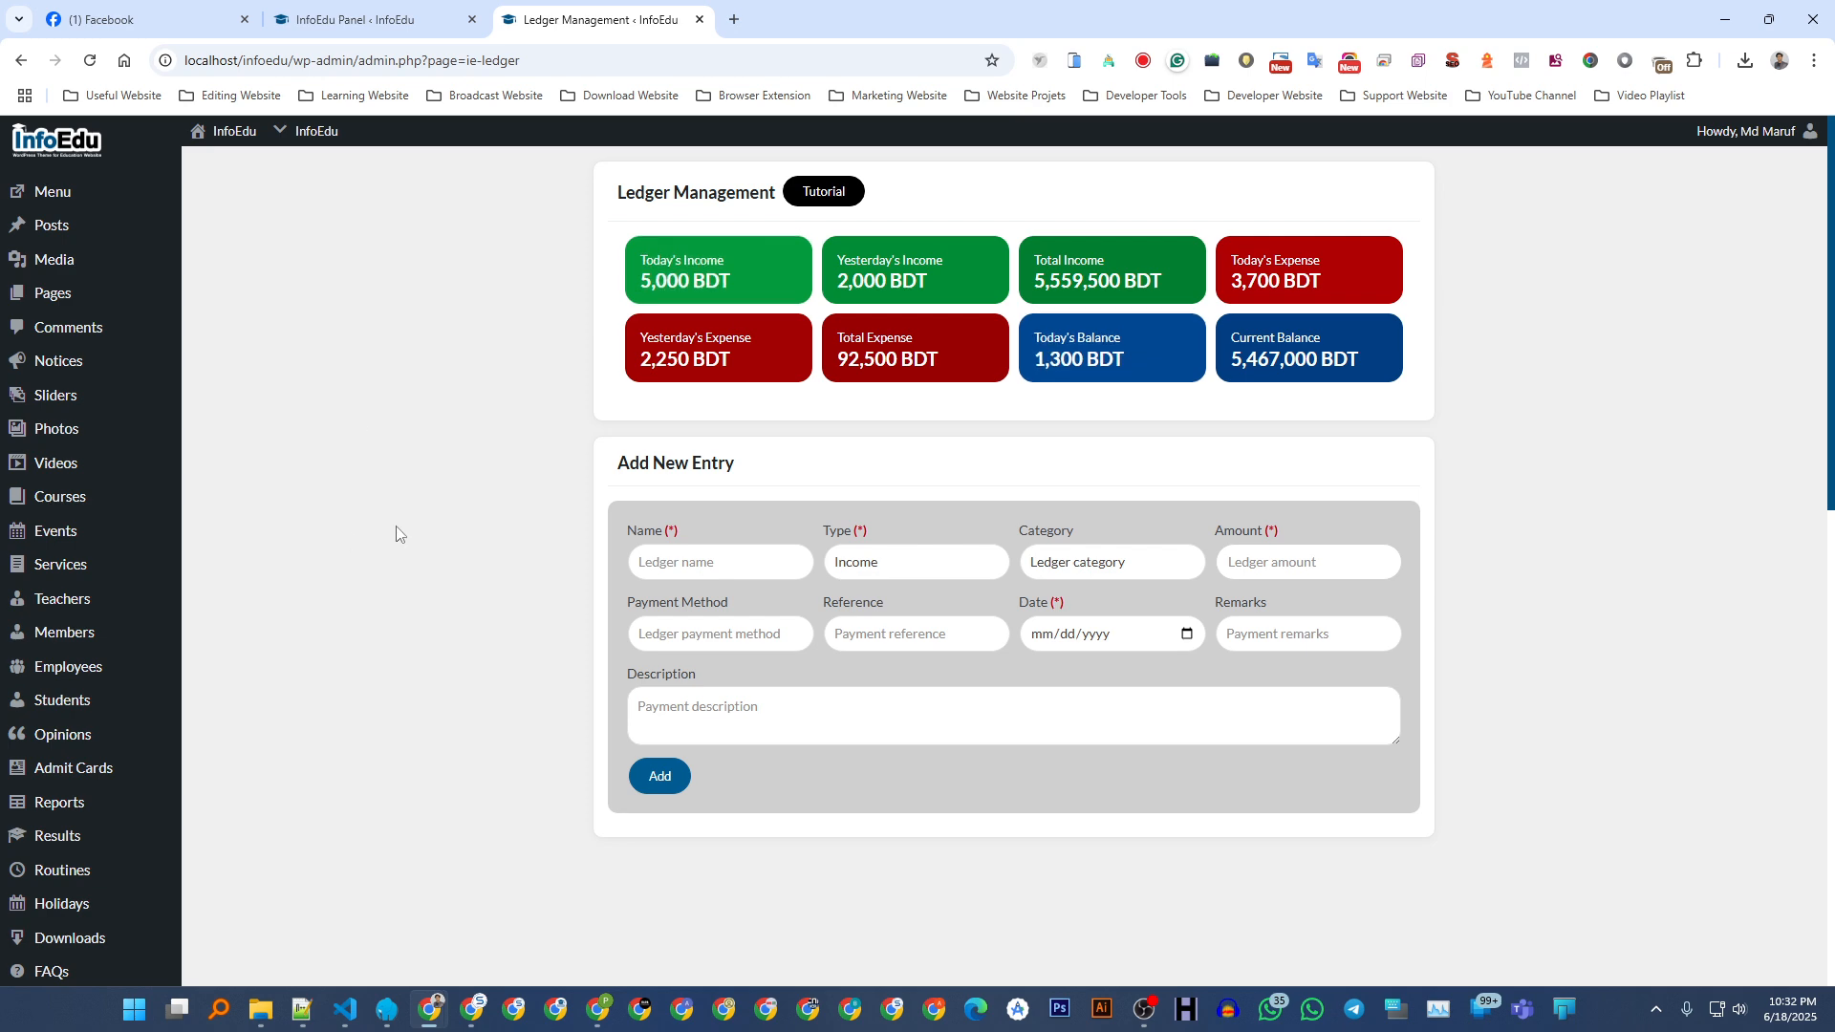
- Open the ledger reports and run the 2025 yearly report with type All and Short Details
scroll(398, 527, down, 4)
scroll(433, 508, down, 2)
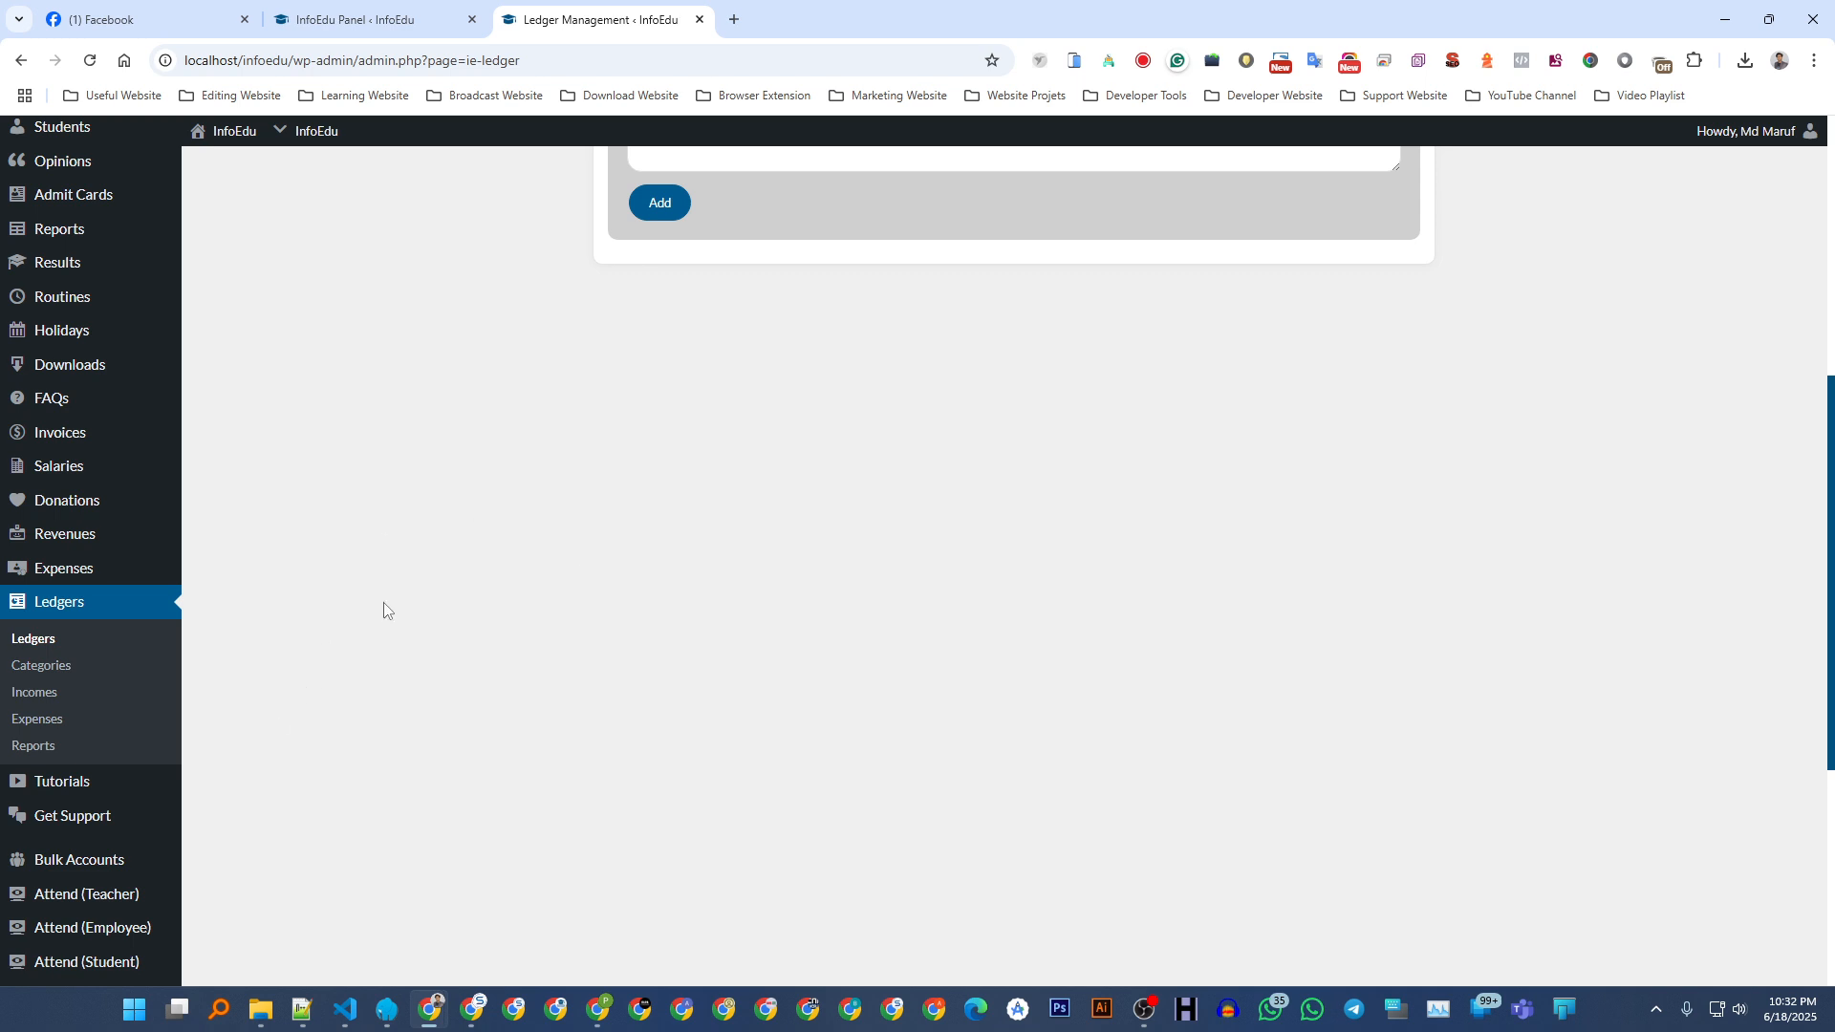
click(34, 746)
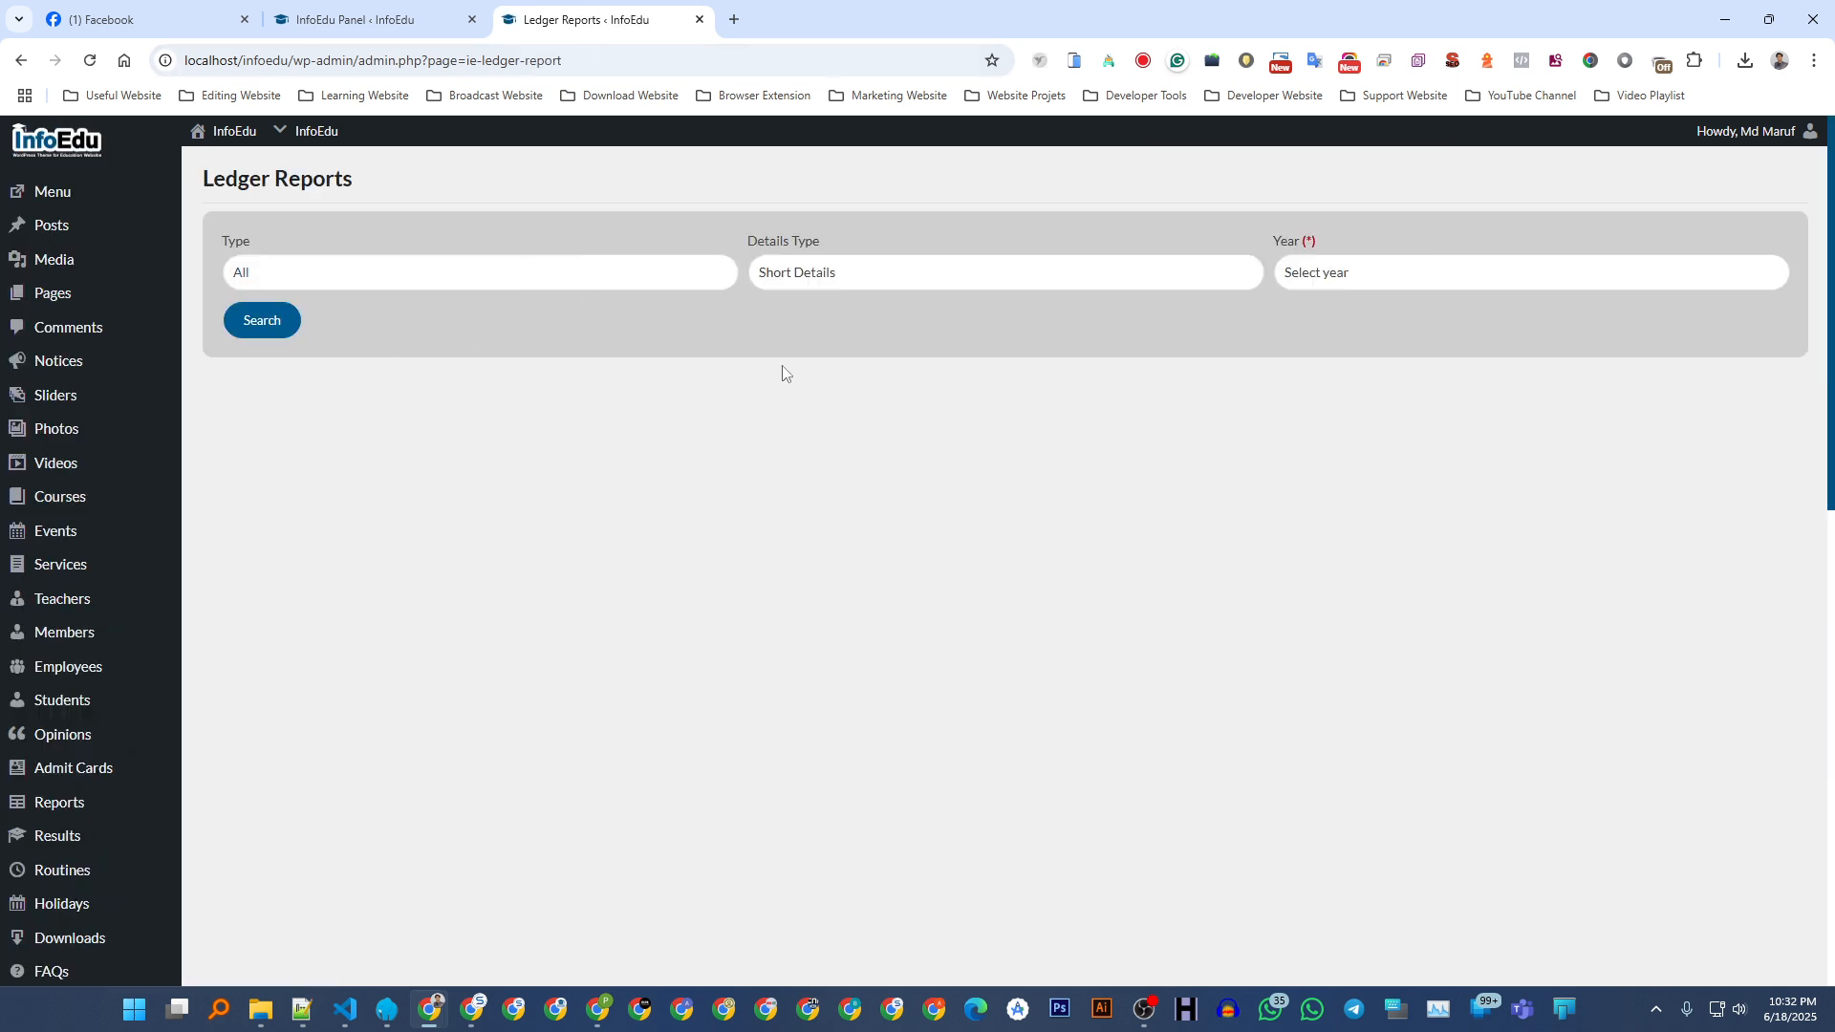
click(293, 279)
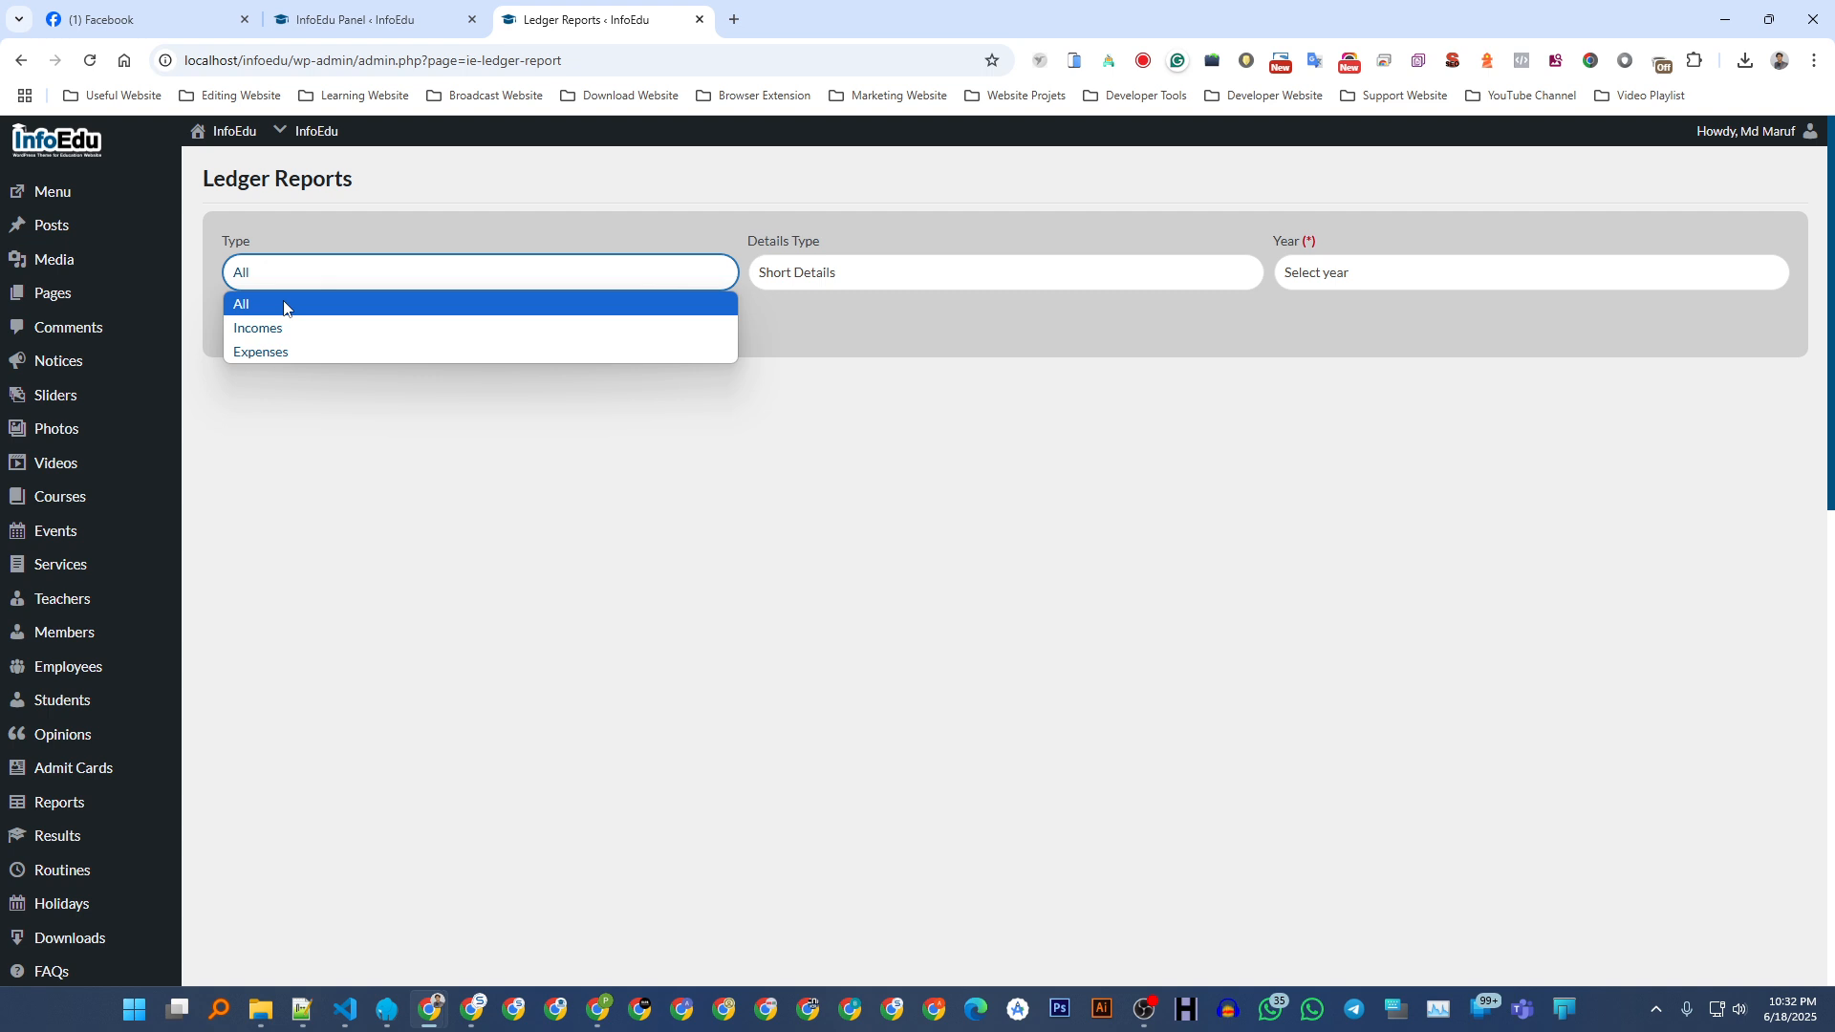
click(284, 306)
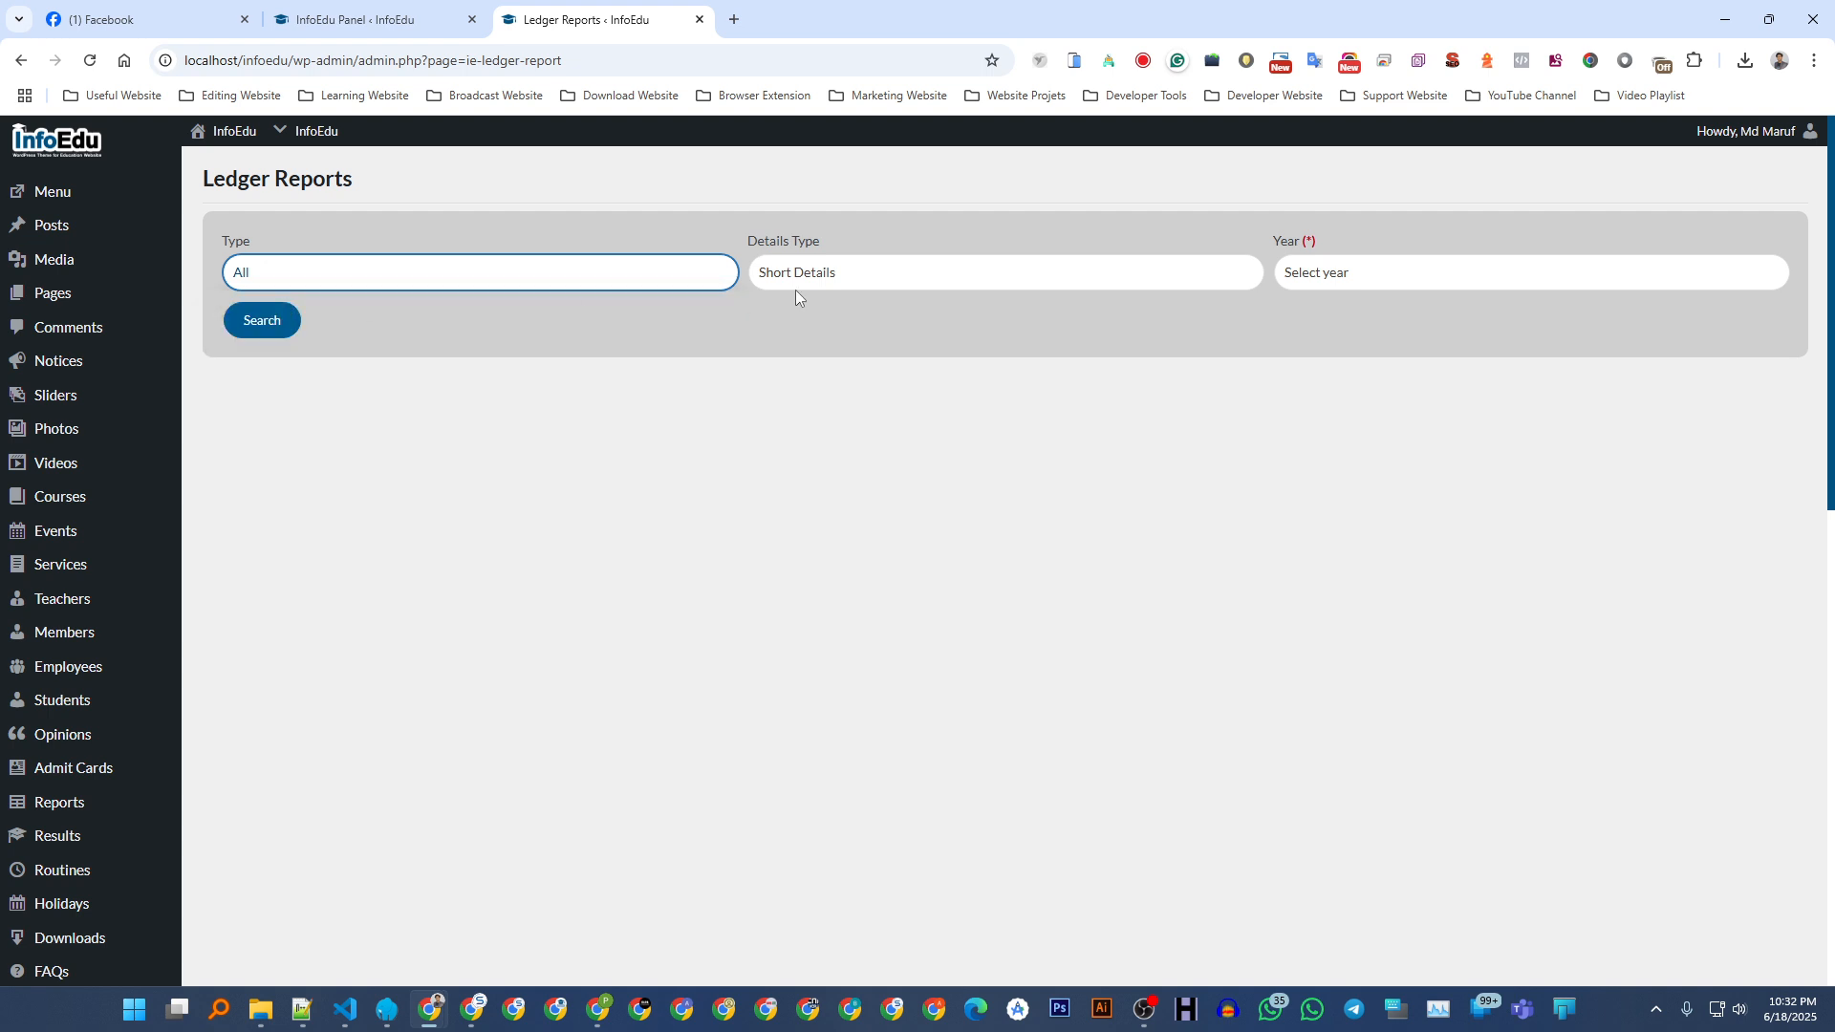
click(822, 274)
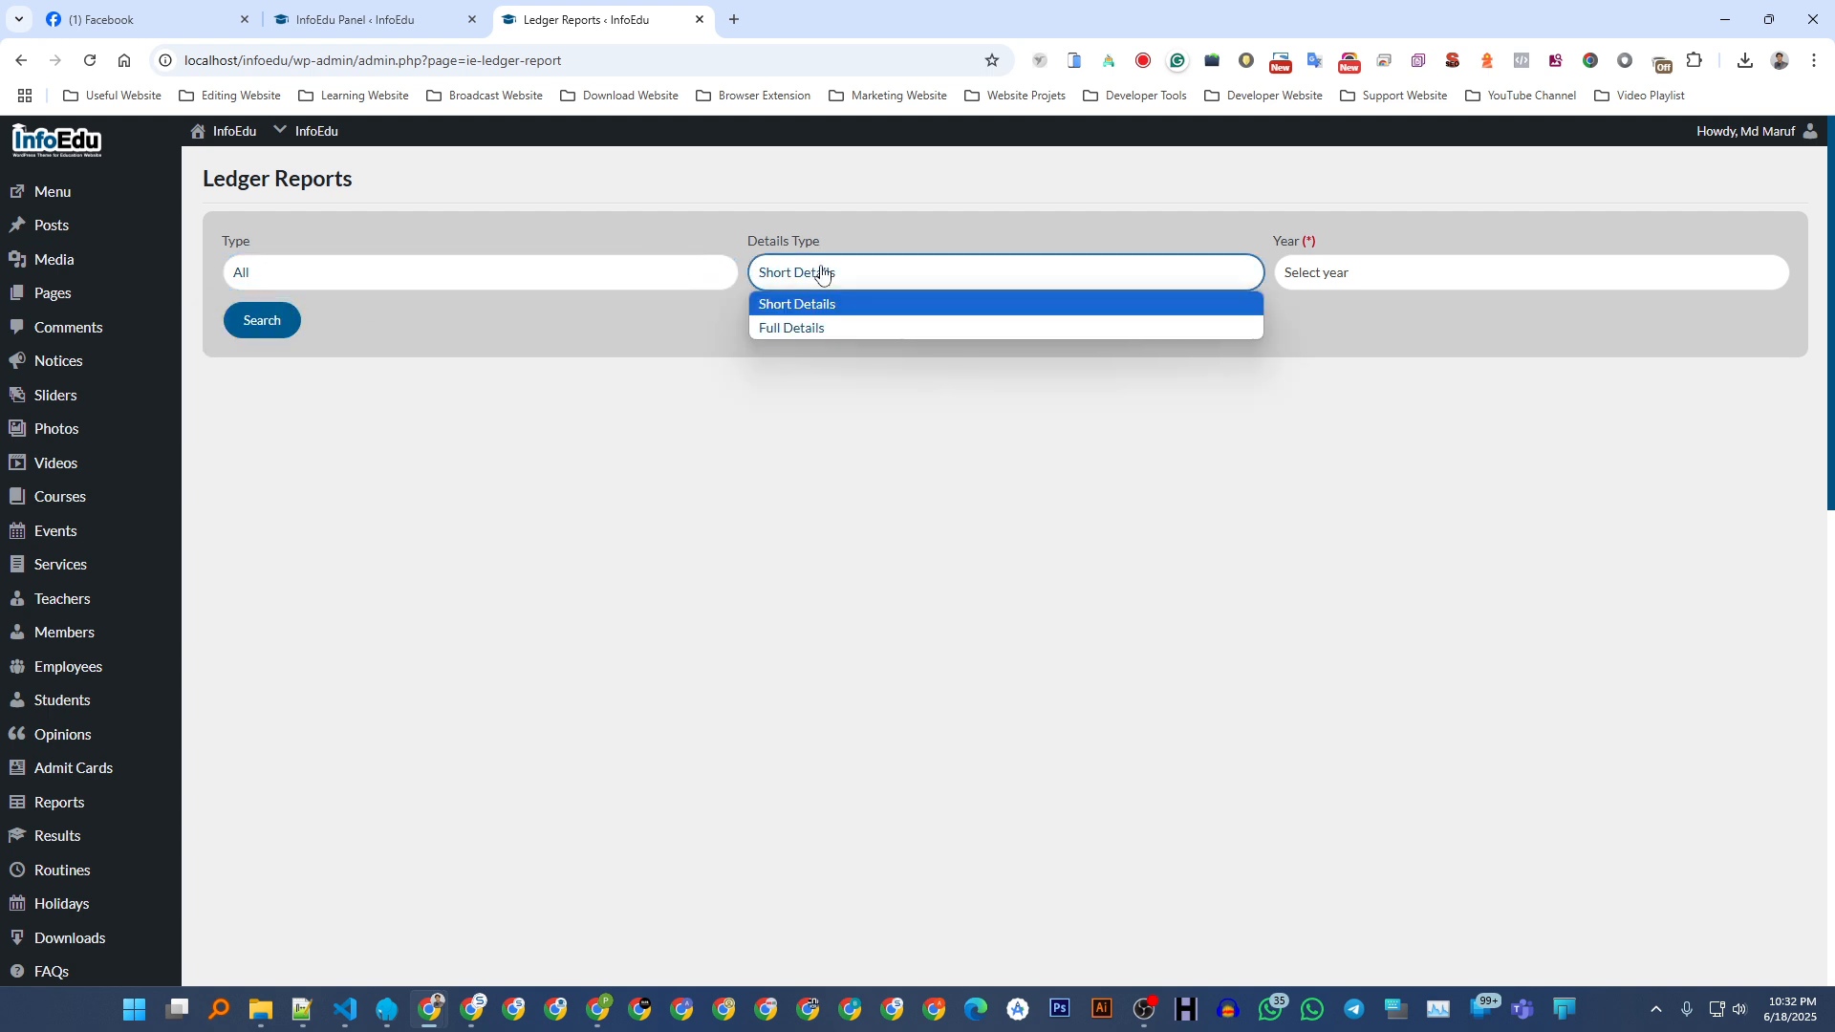
click(821, 274)
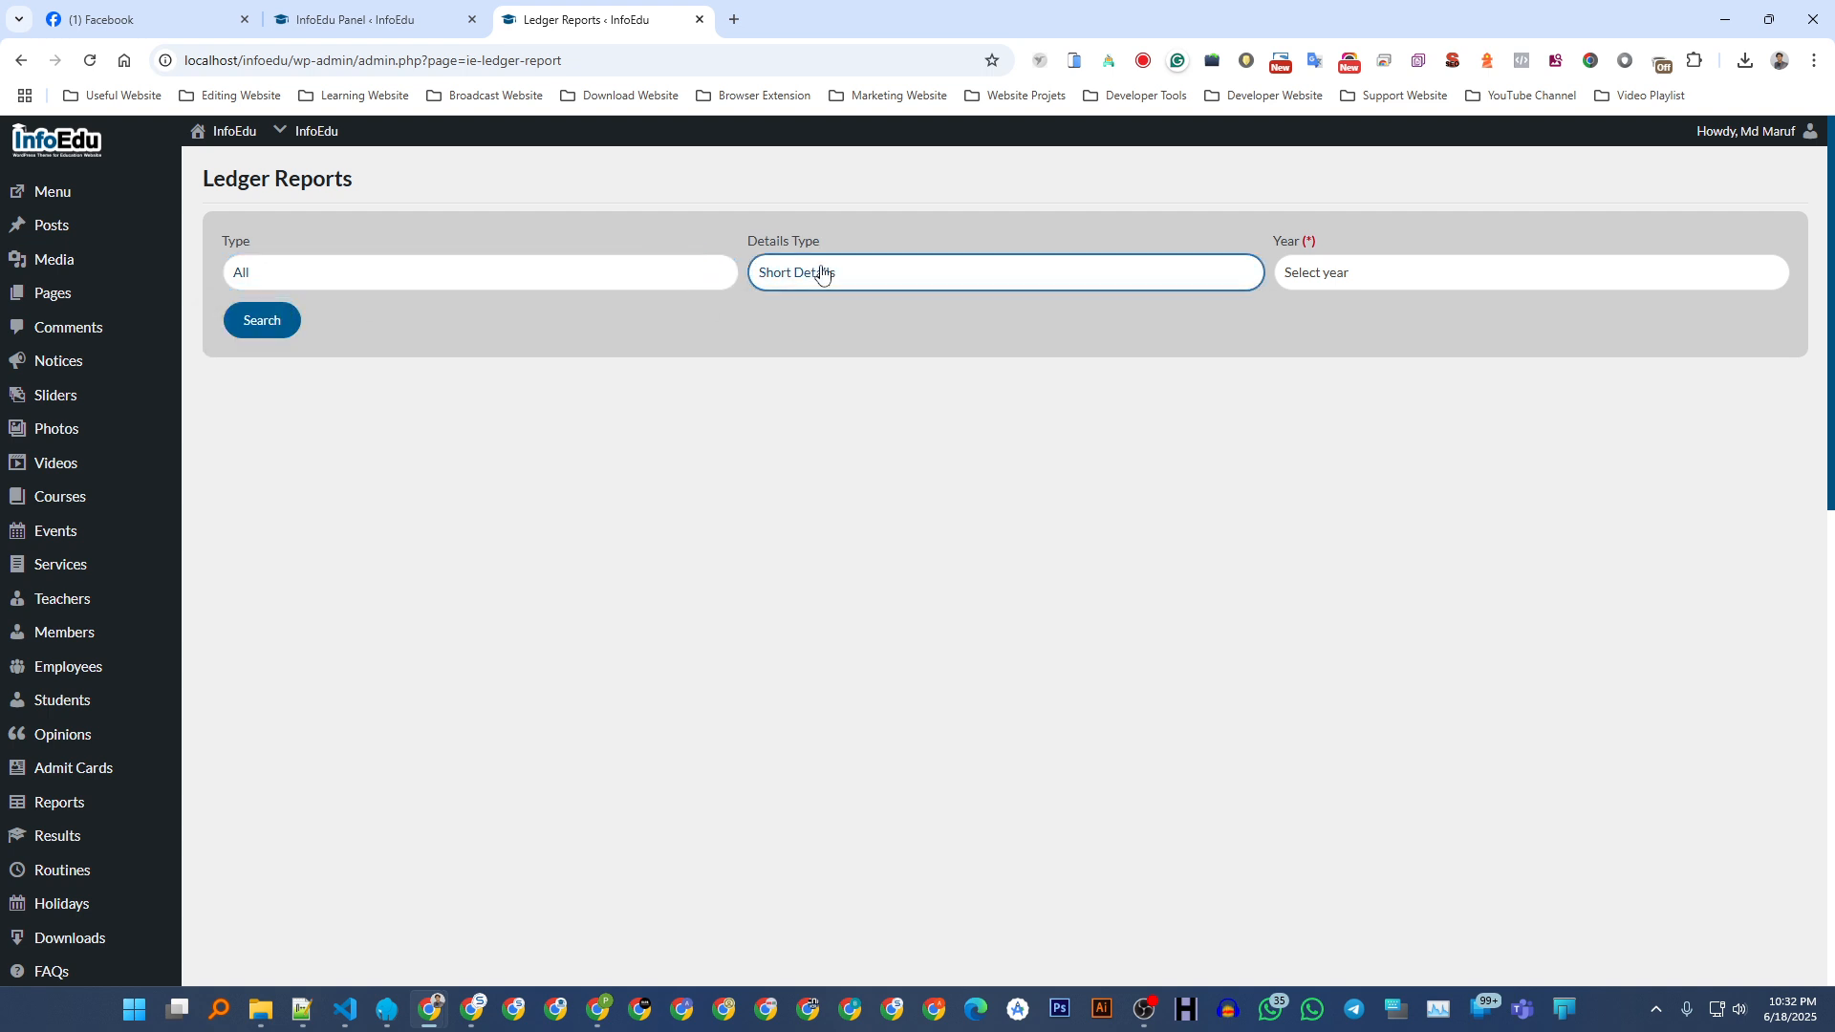
click(1411, 275)
click(1300, 327)
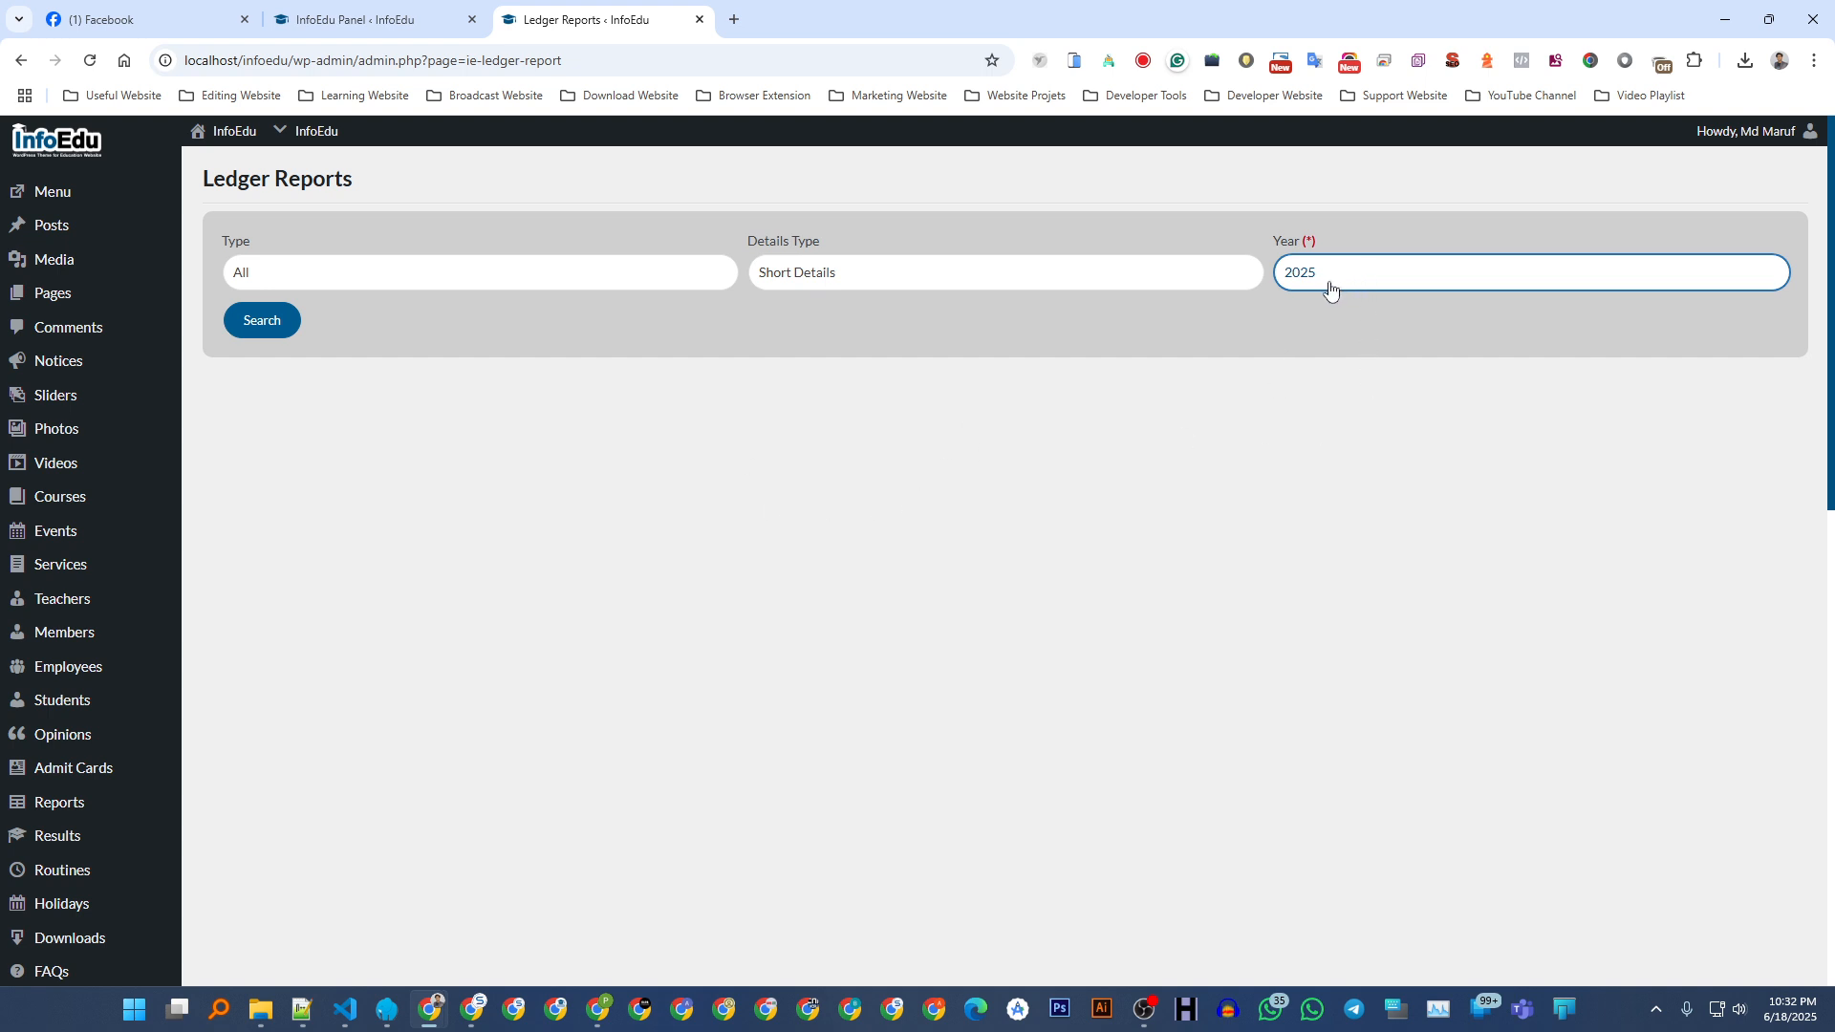
click(298, 329)
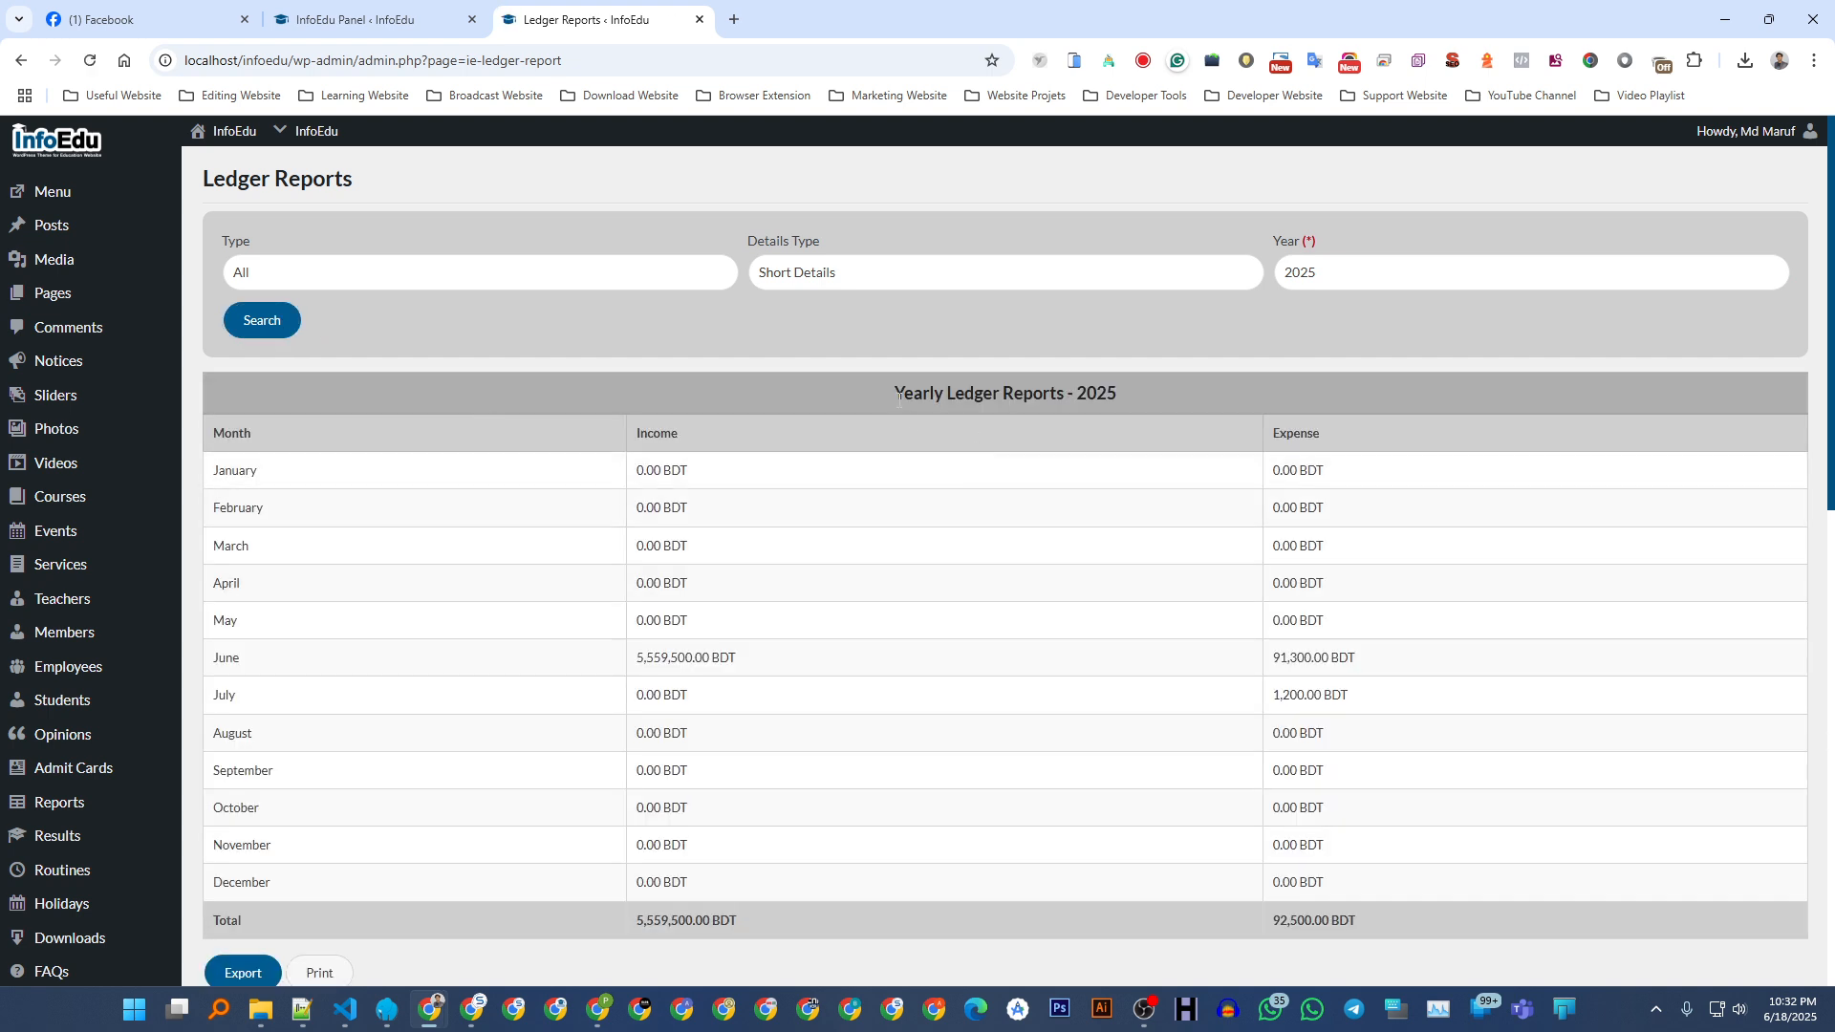
- Examine June's income and expense and the yearly totals in the 2025 ledger report
scroll(361, 491, down, 1)
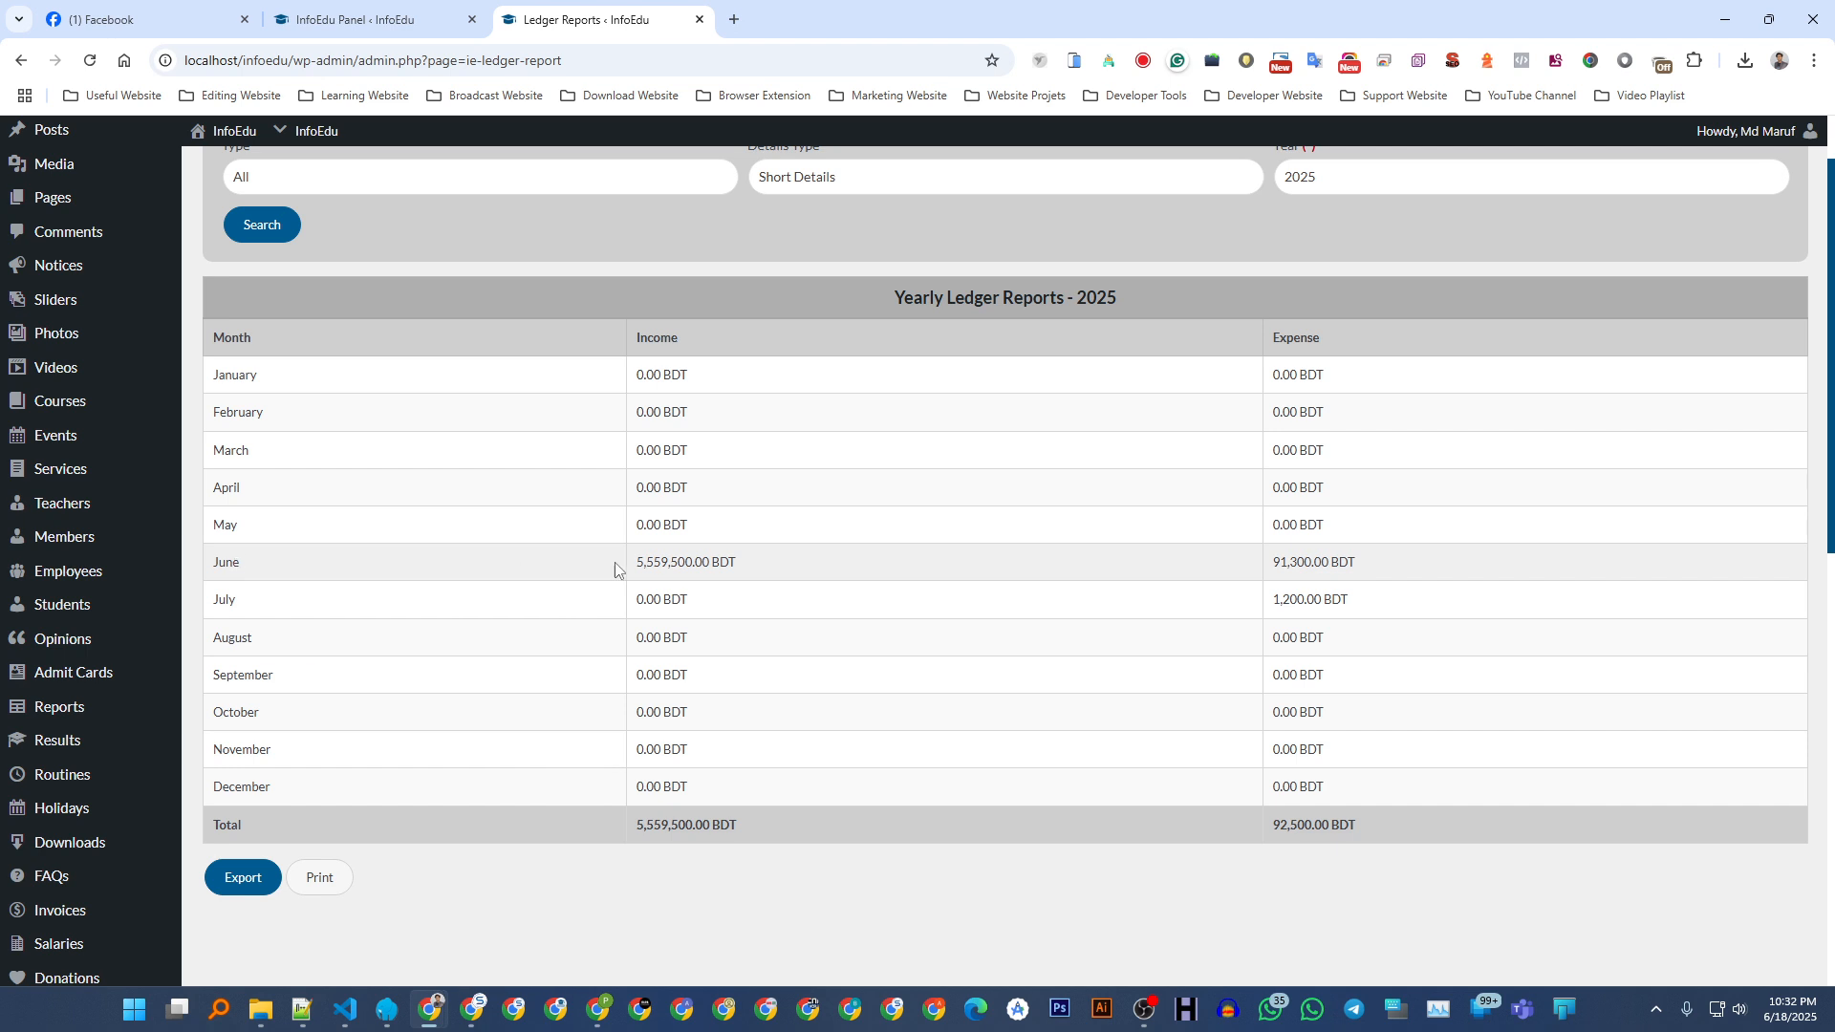
drag(631, 566, 742, 566)
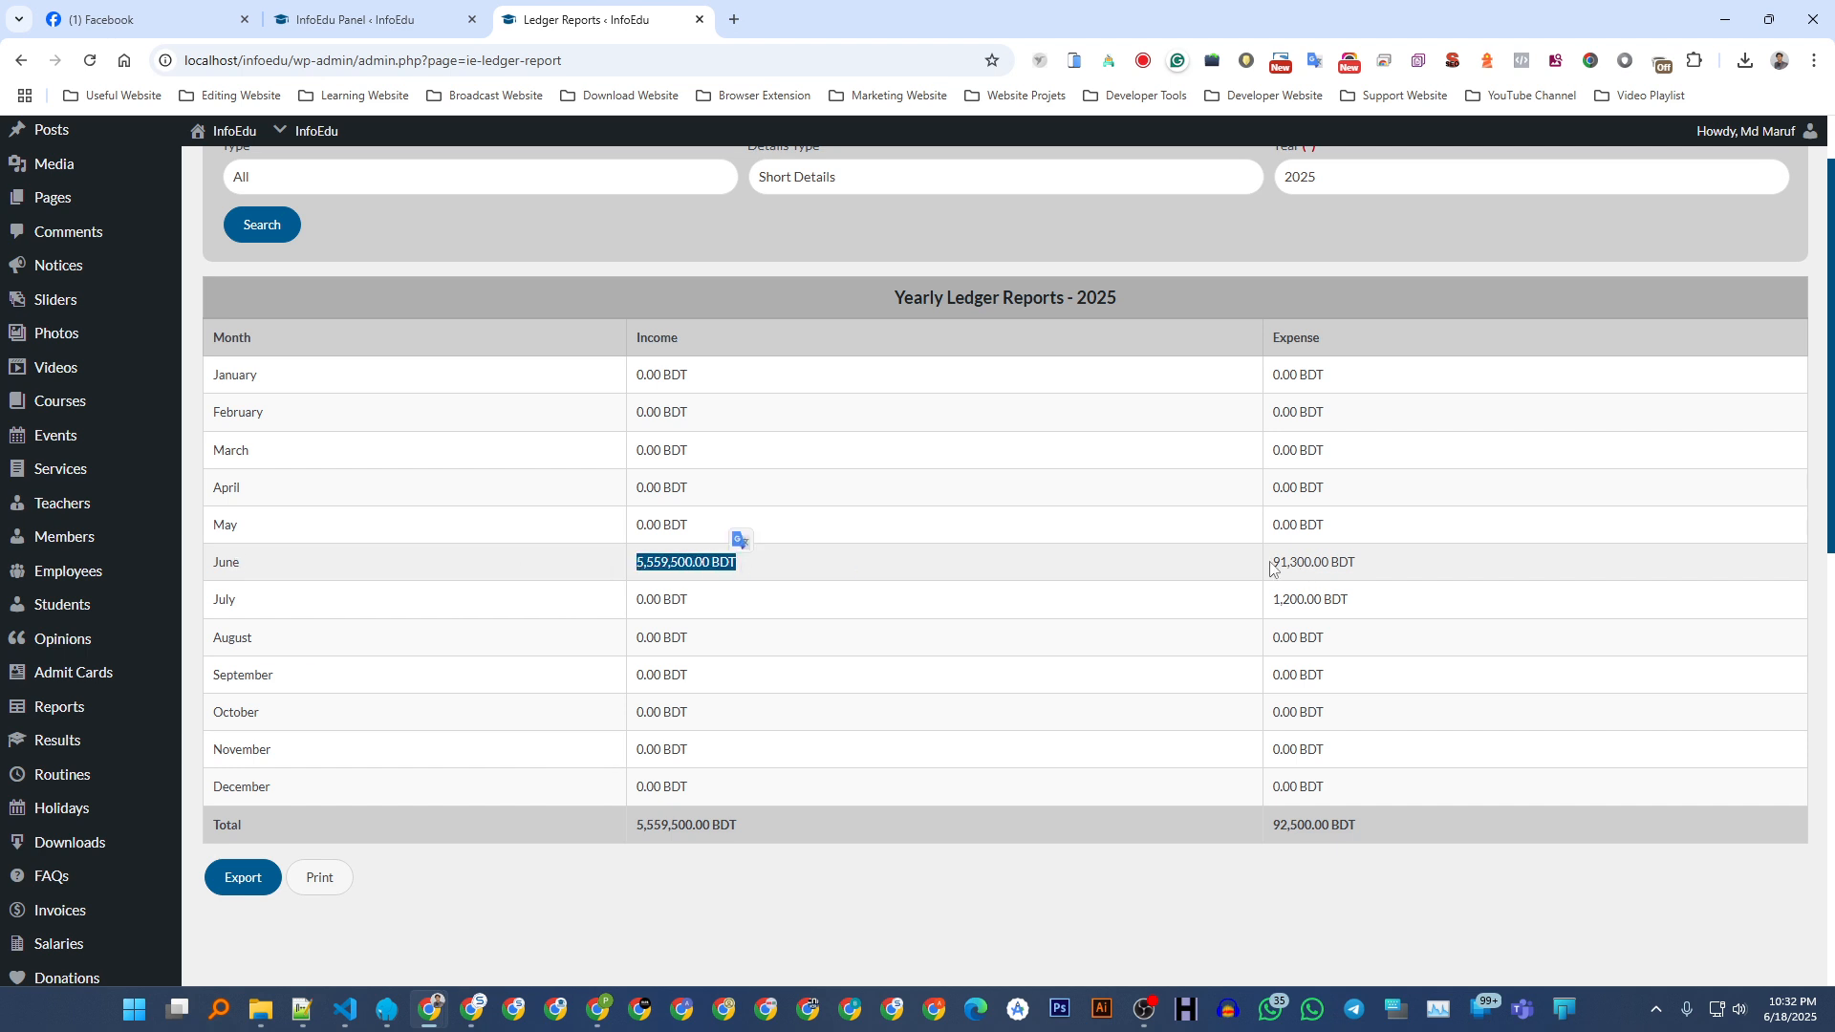
drag(1270, 564, 1507, 568)
click(1487, 554)
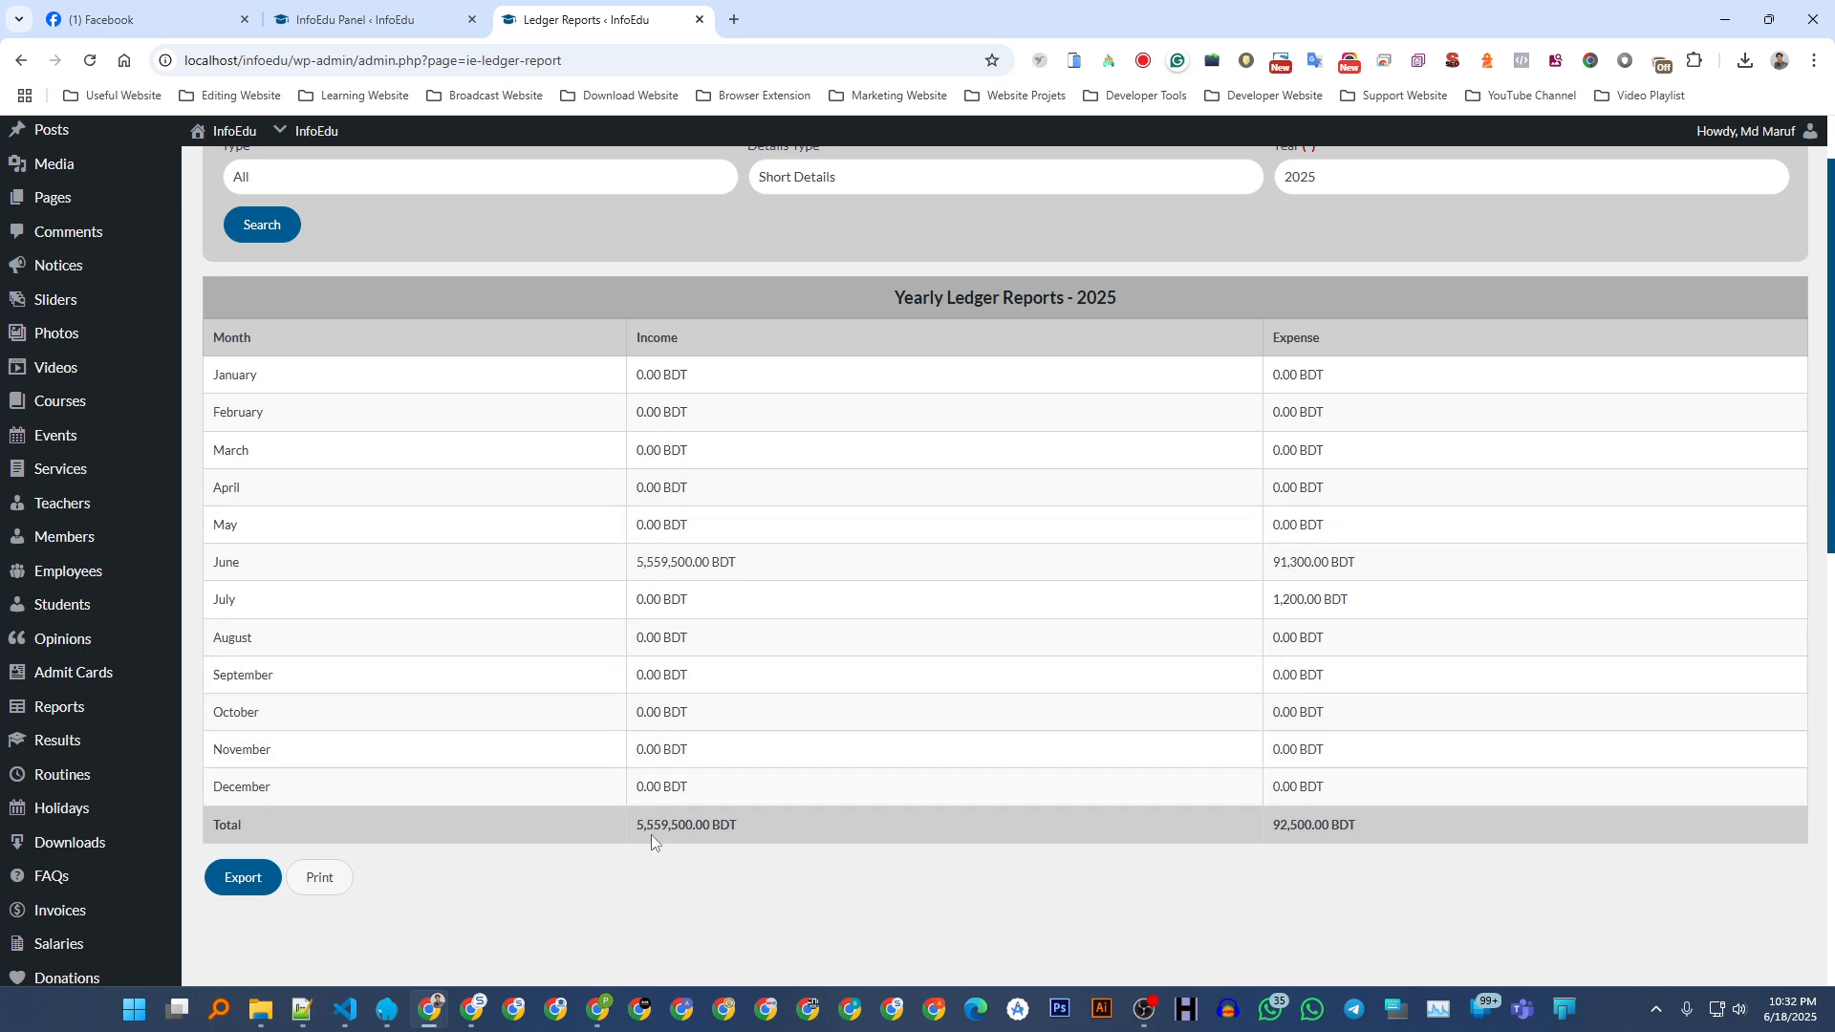
drag(633, 828, 744, 828)
drag(1418, 818, 1269, 824)
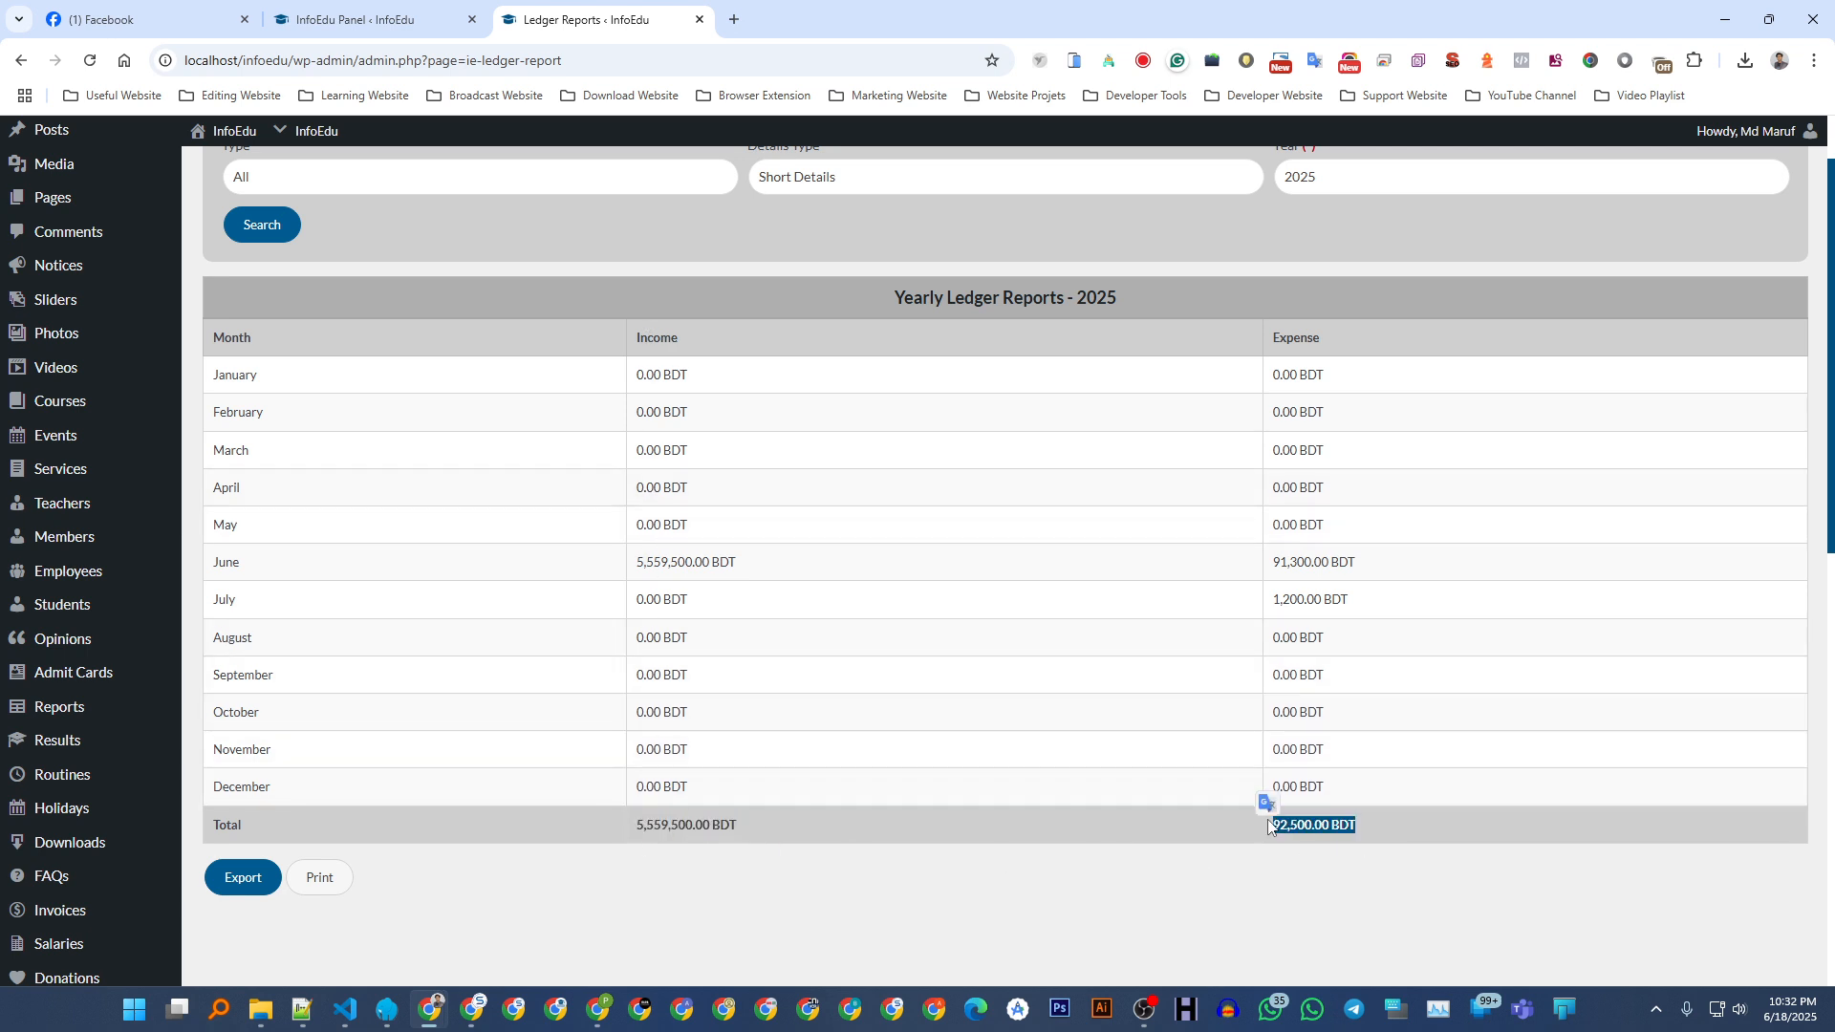
click(327, 500)
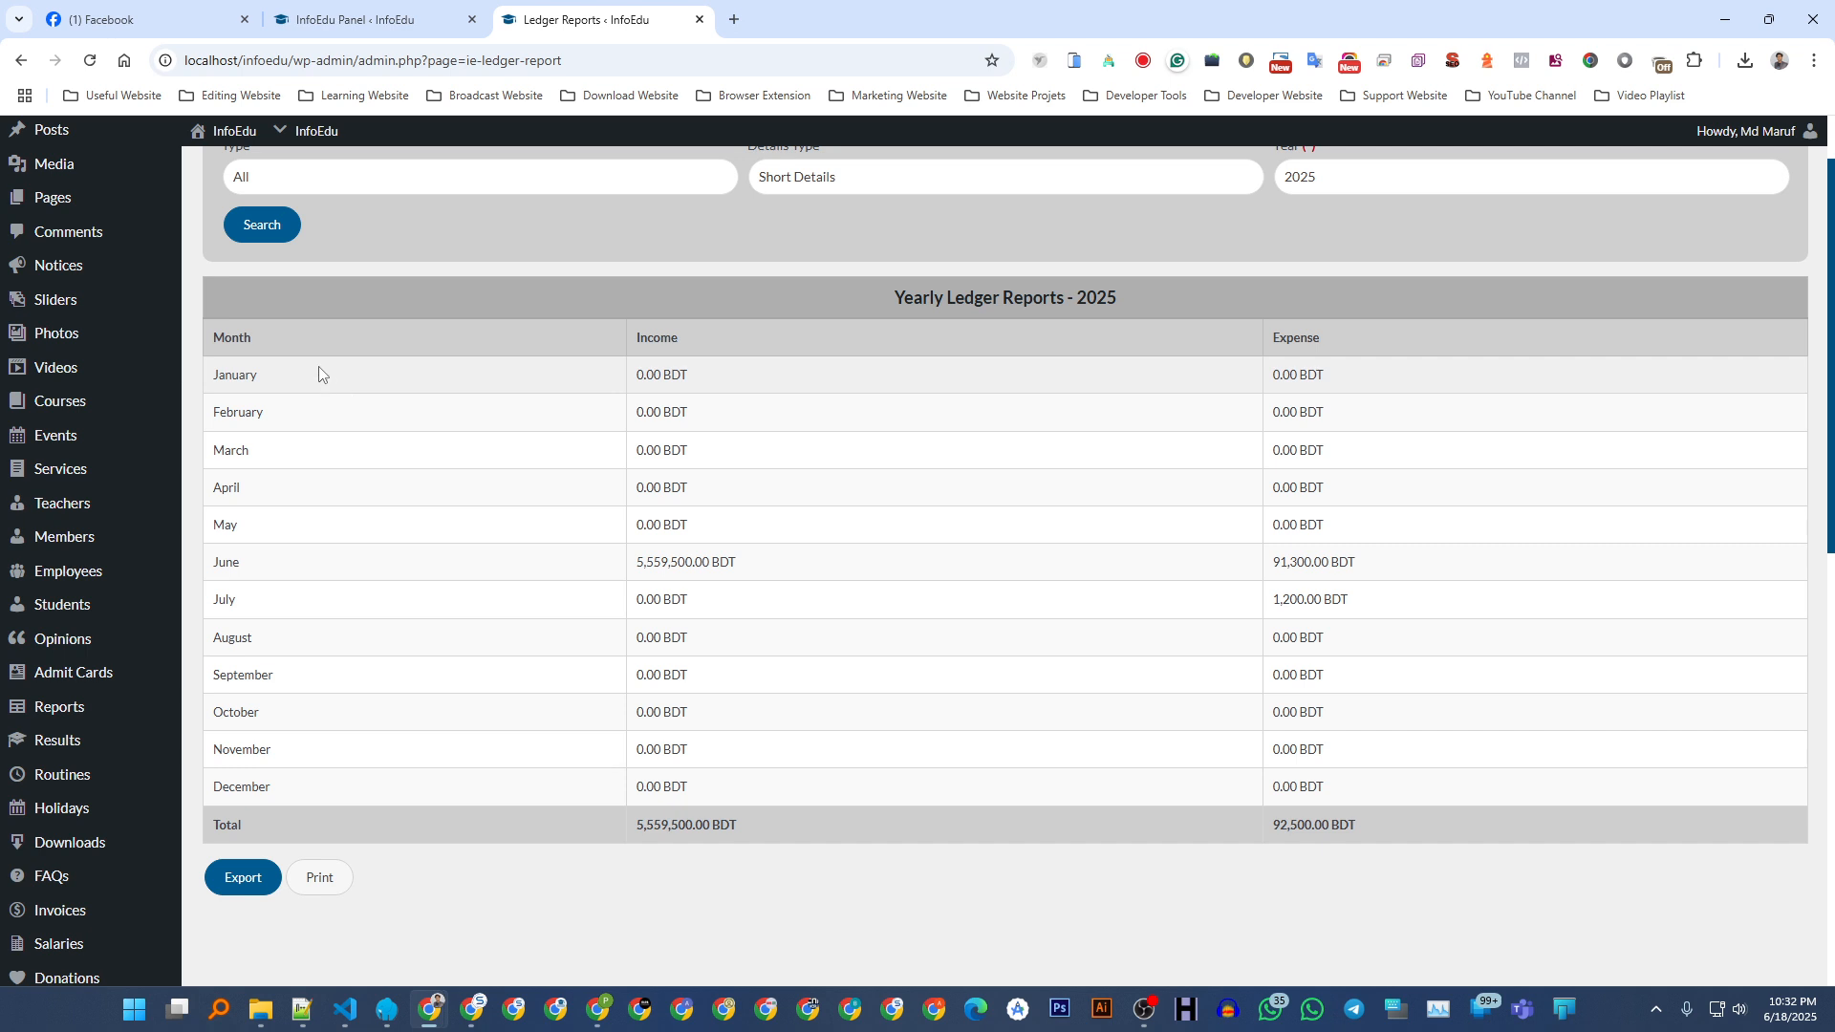
- Switch the details type to Full Details and run the 2025 ledger report again
scroll(373, 455, up, 1)
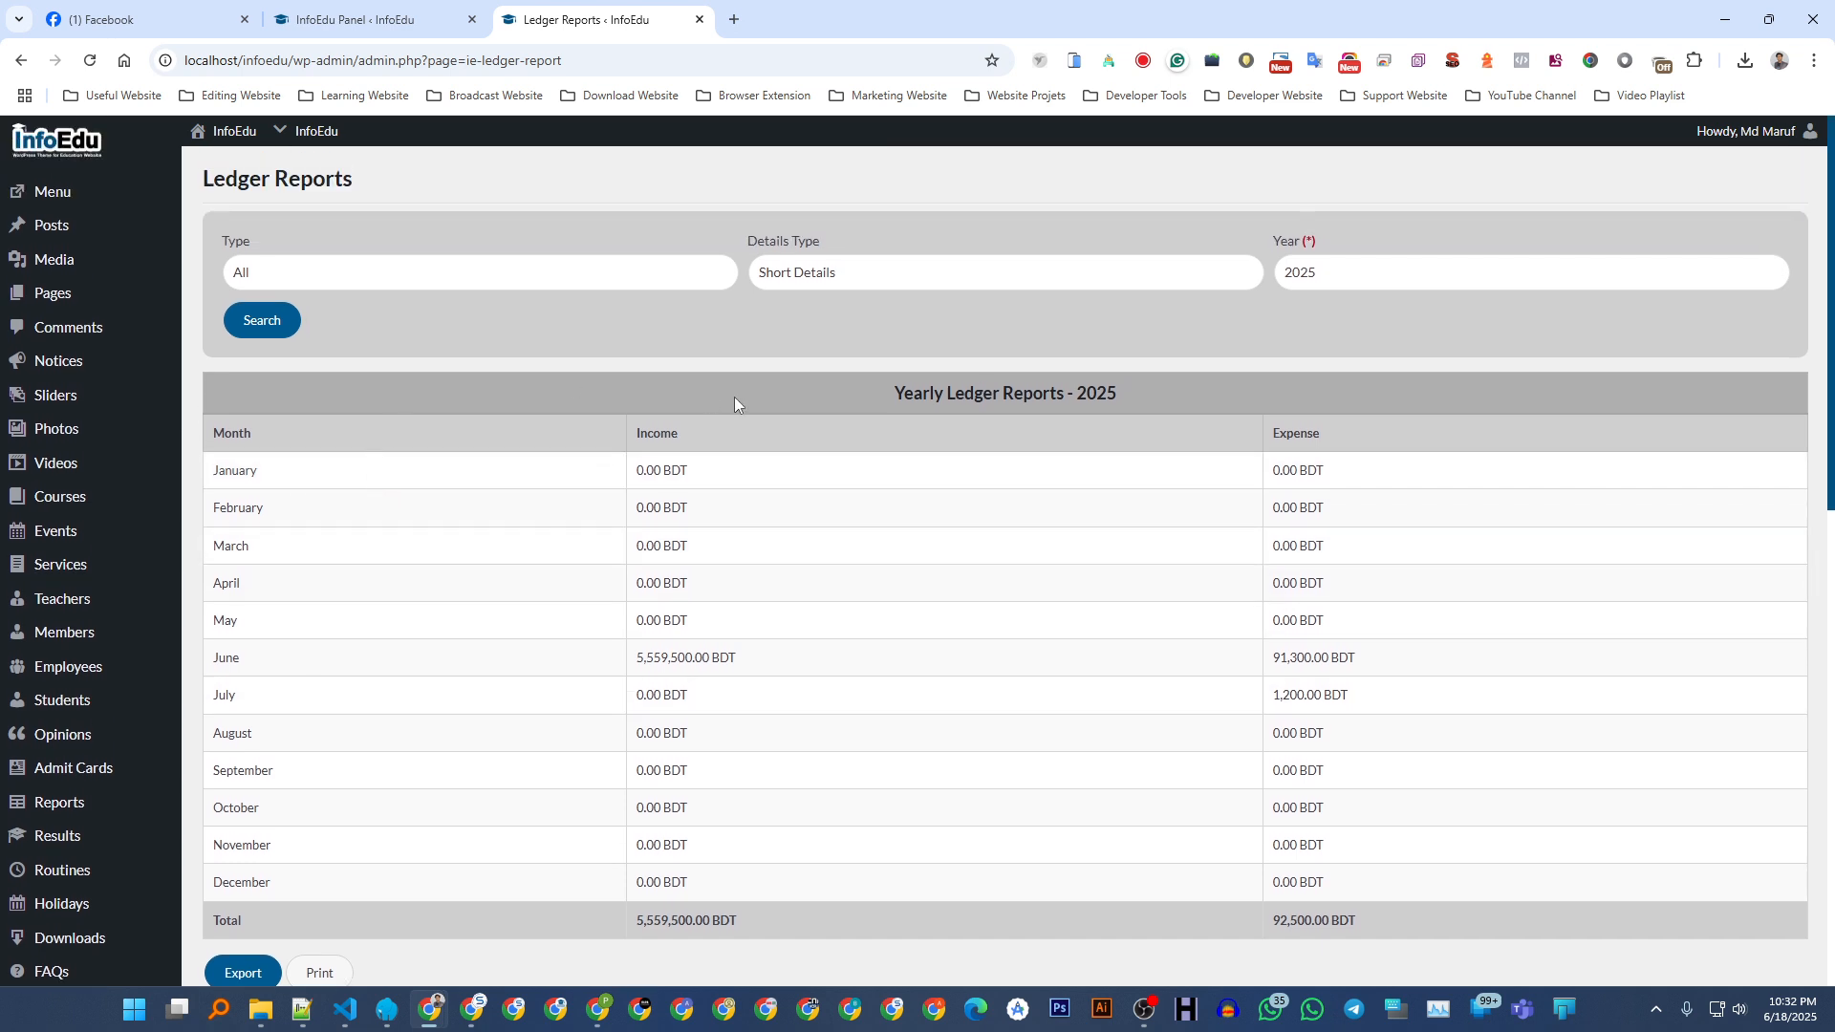
click(830, 271)
click(839, 327)
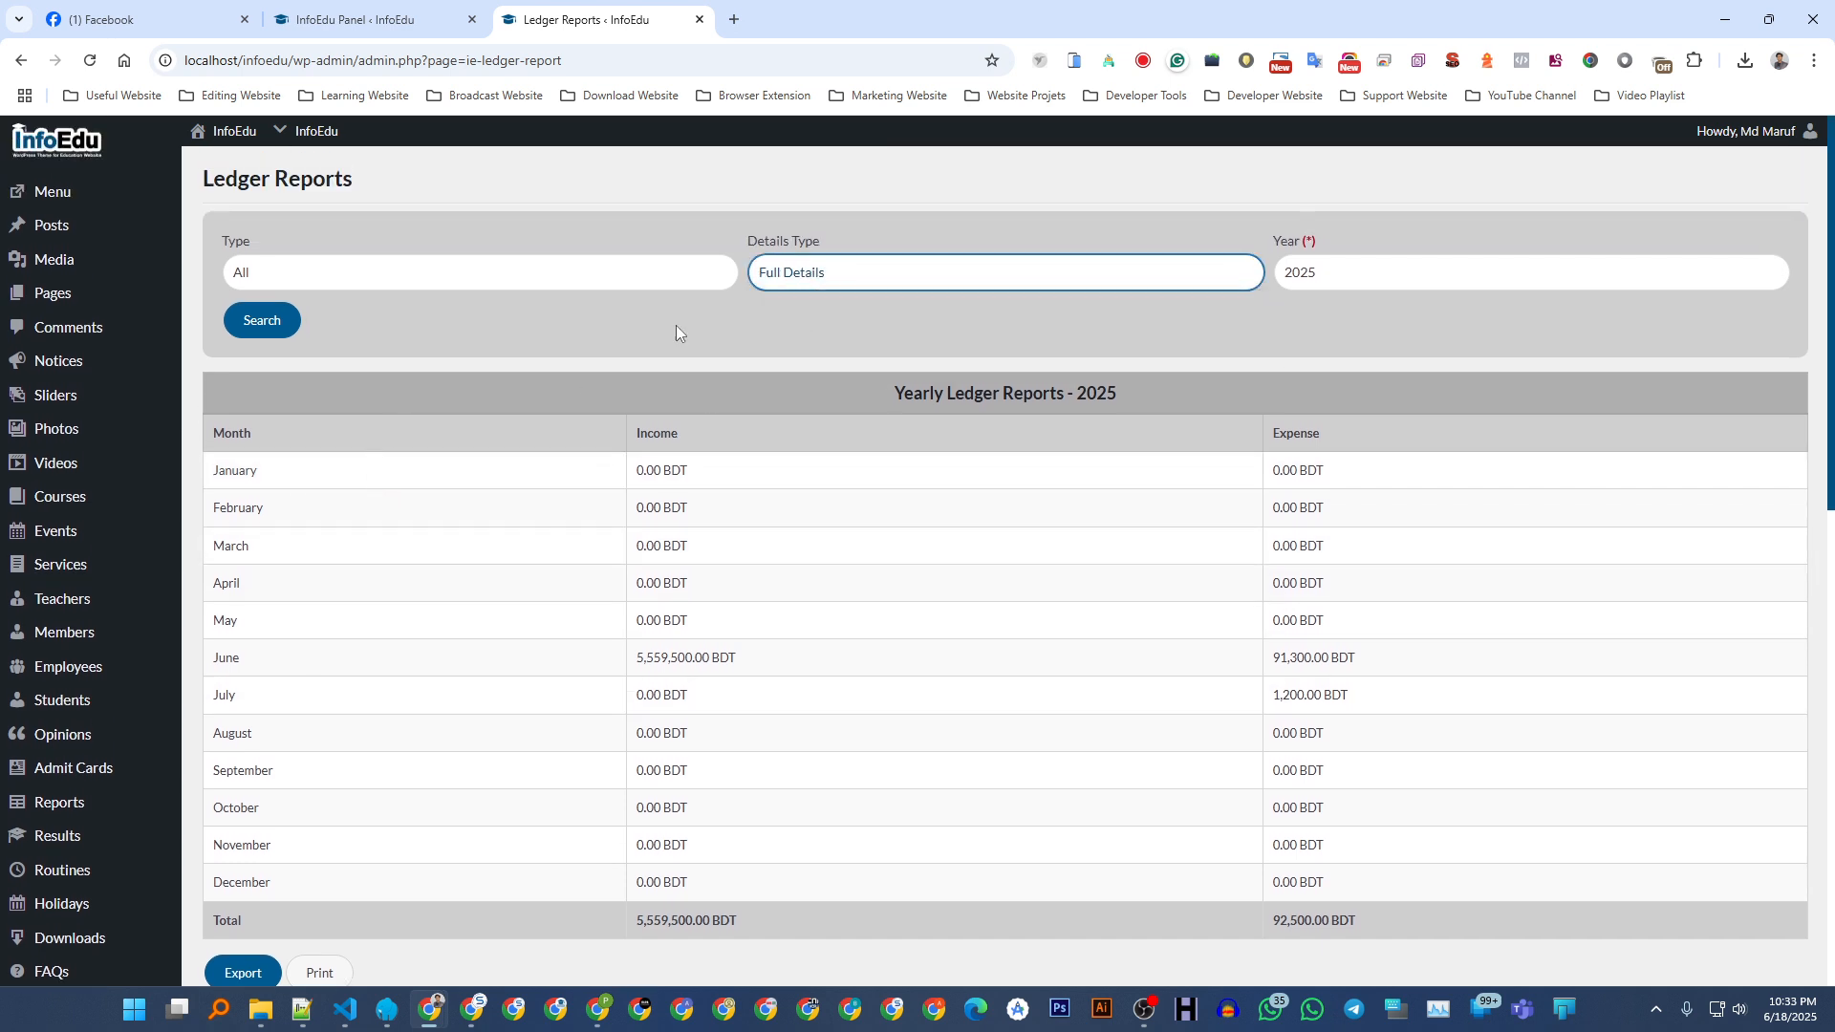
click(292, 322)
- Examine the category breakdown in the full 2025 report, checking the June income for দোকান ভাড়া
scroll(410, 380, down, 1)
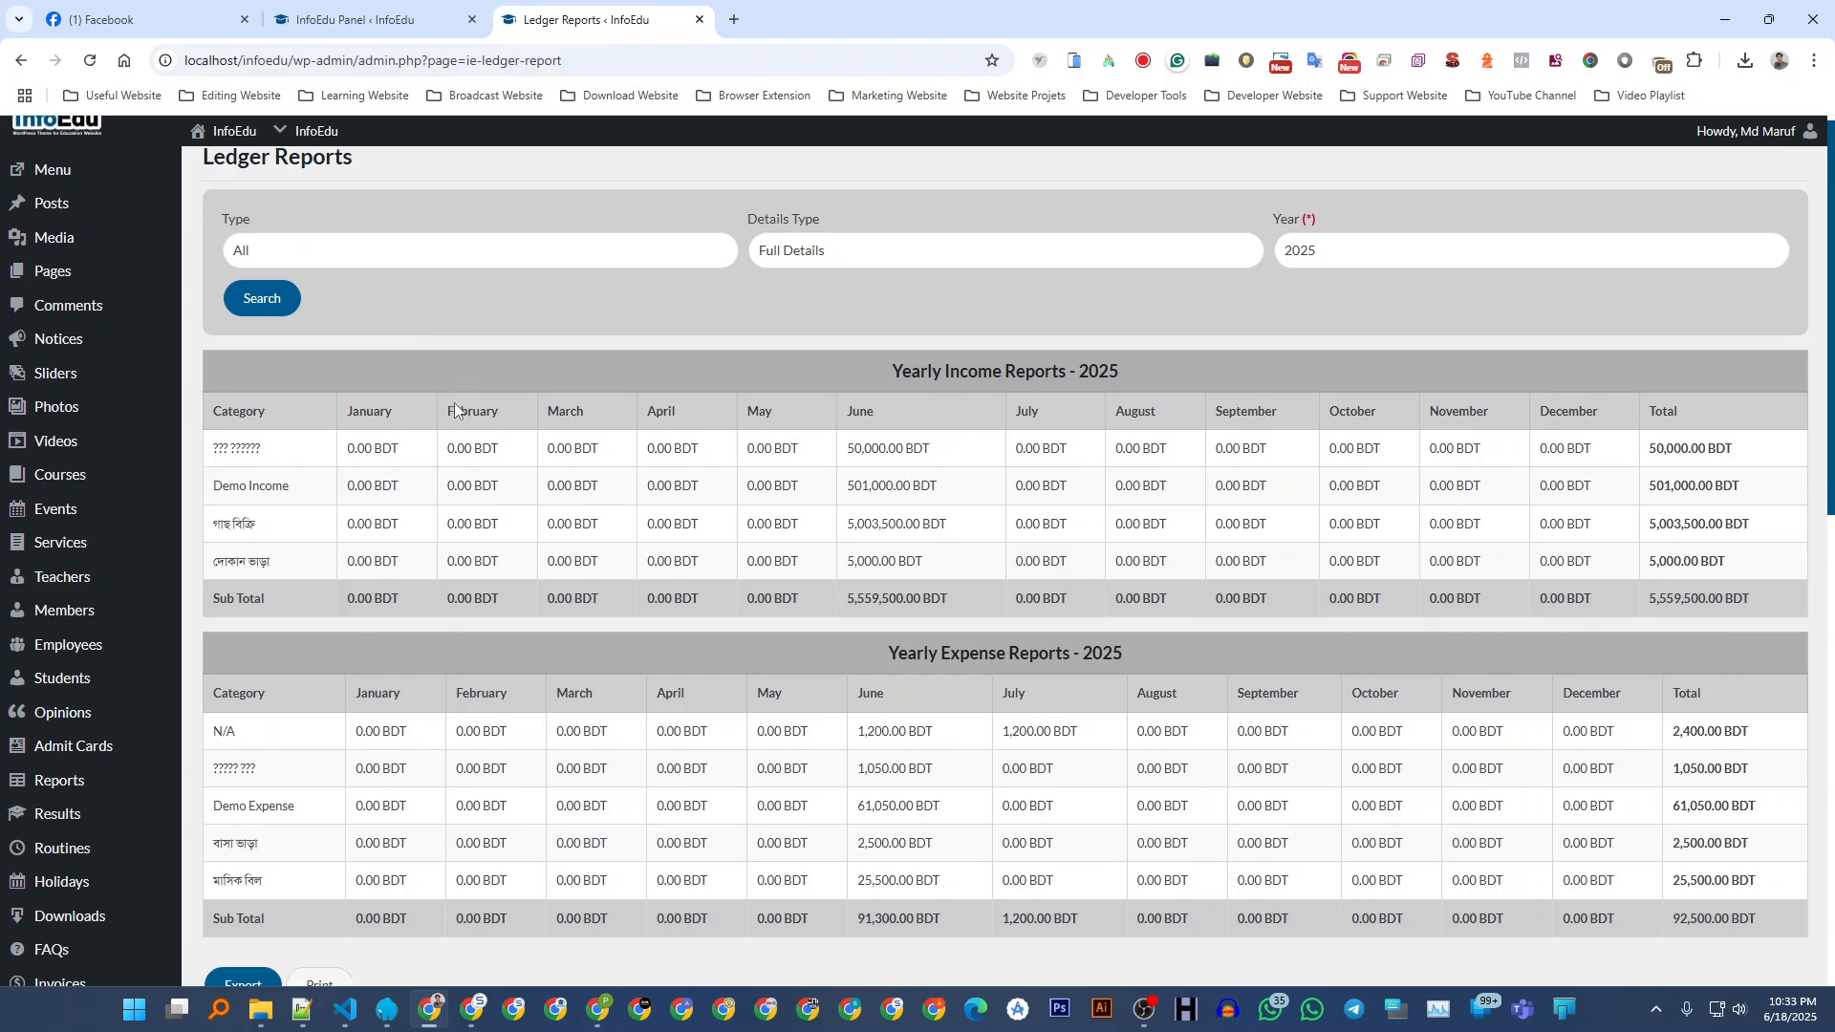
scroll(454, 403, down, 1)
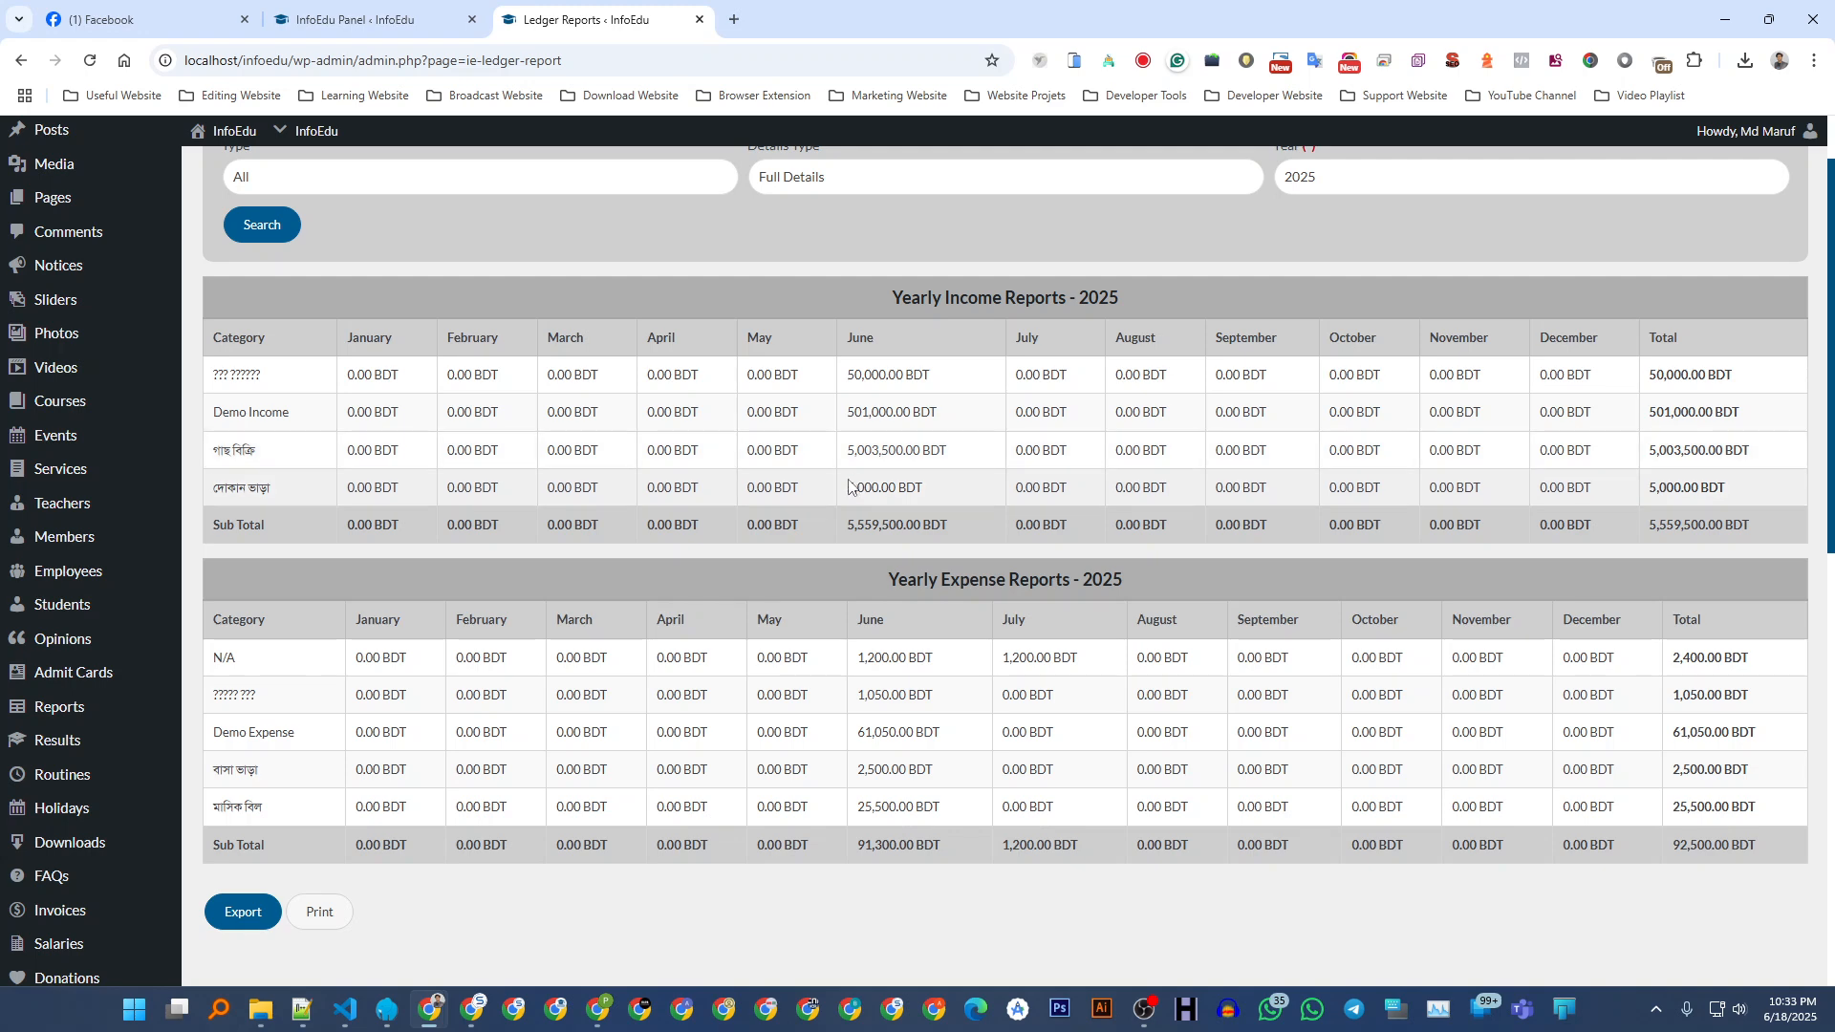
drag(847, 487, 891, 488)
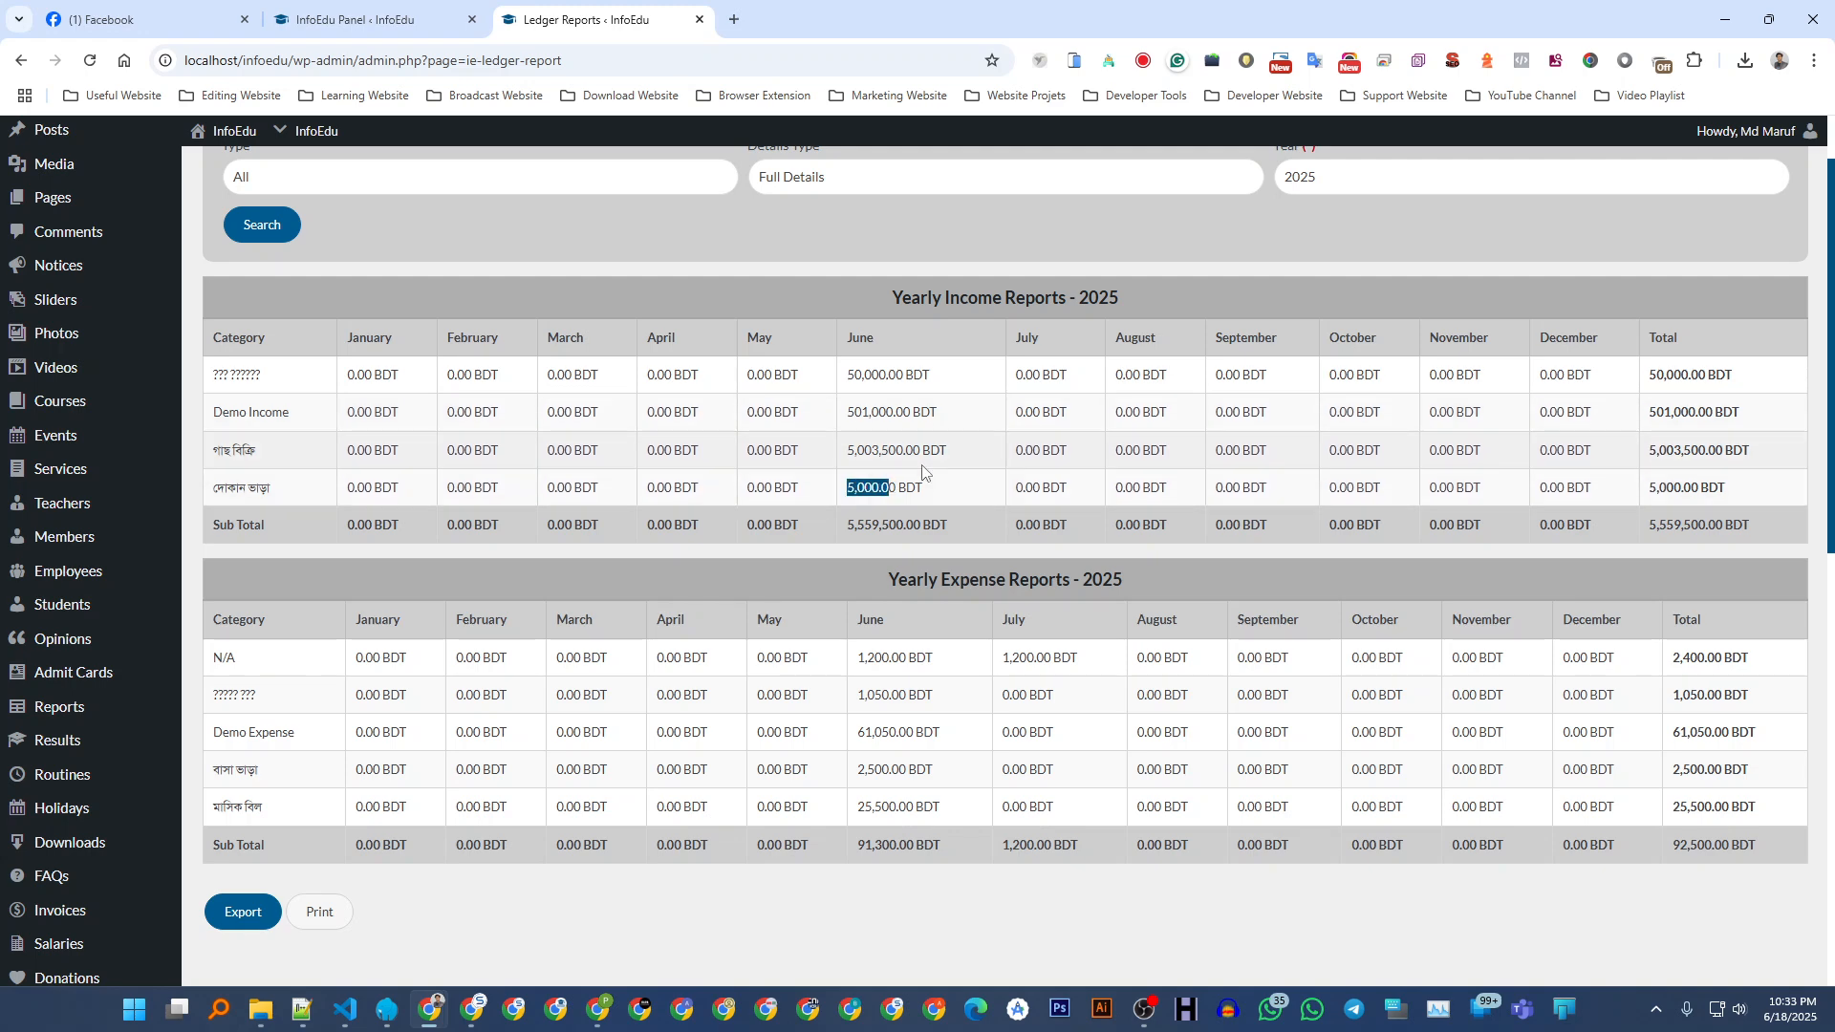
click(574, 490)
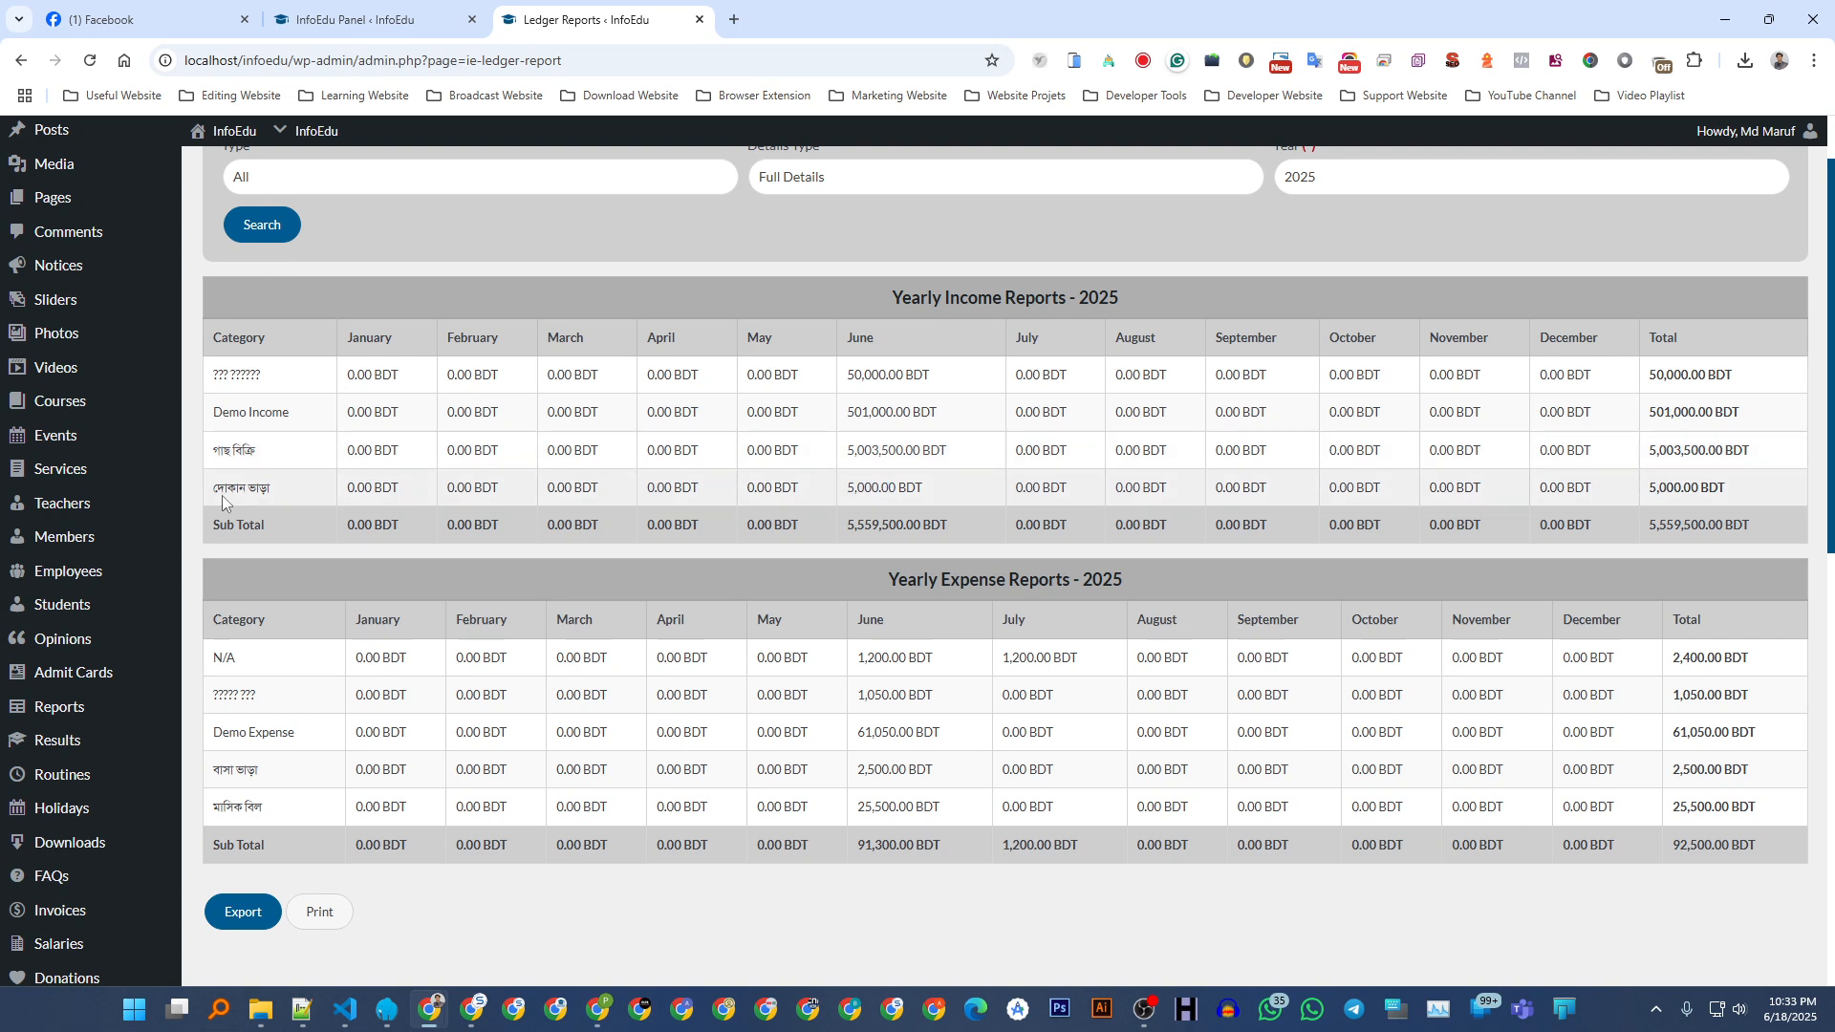
double_click(879, 489)
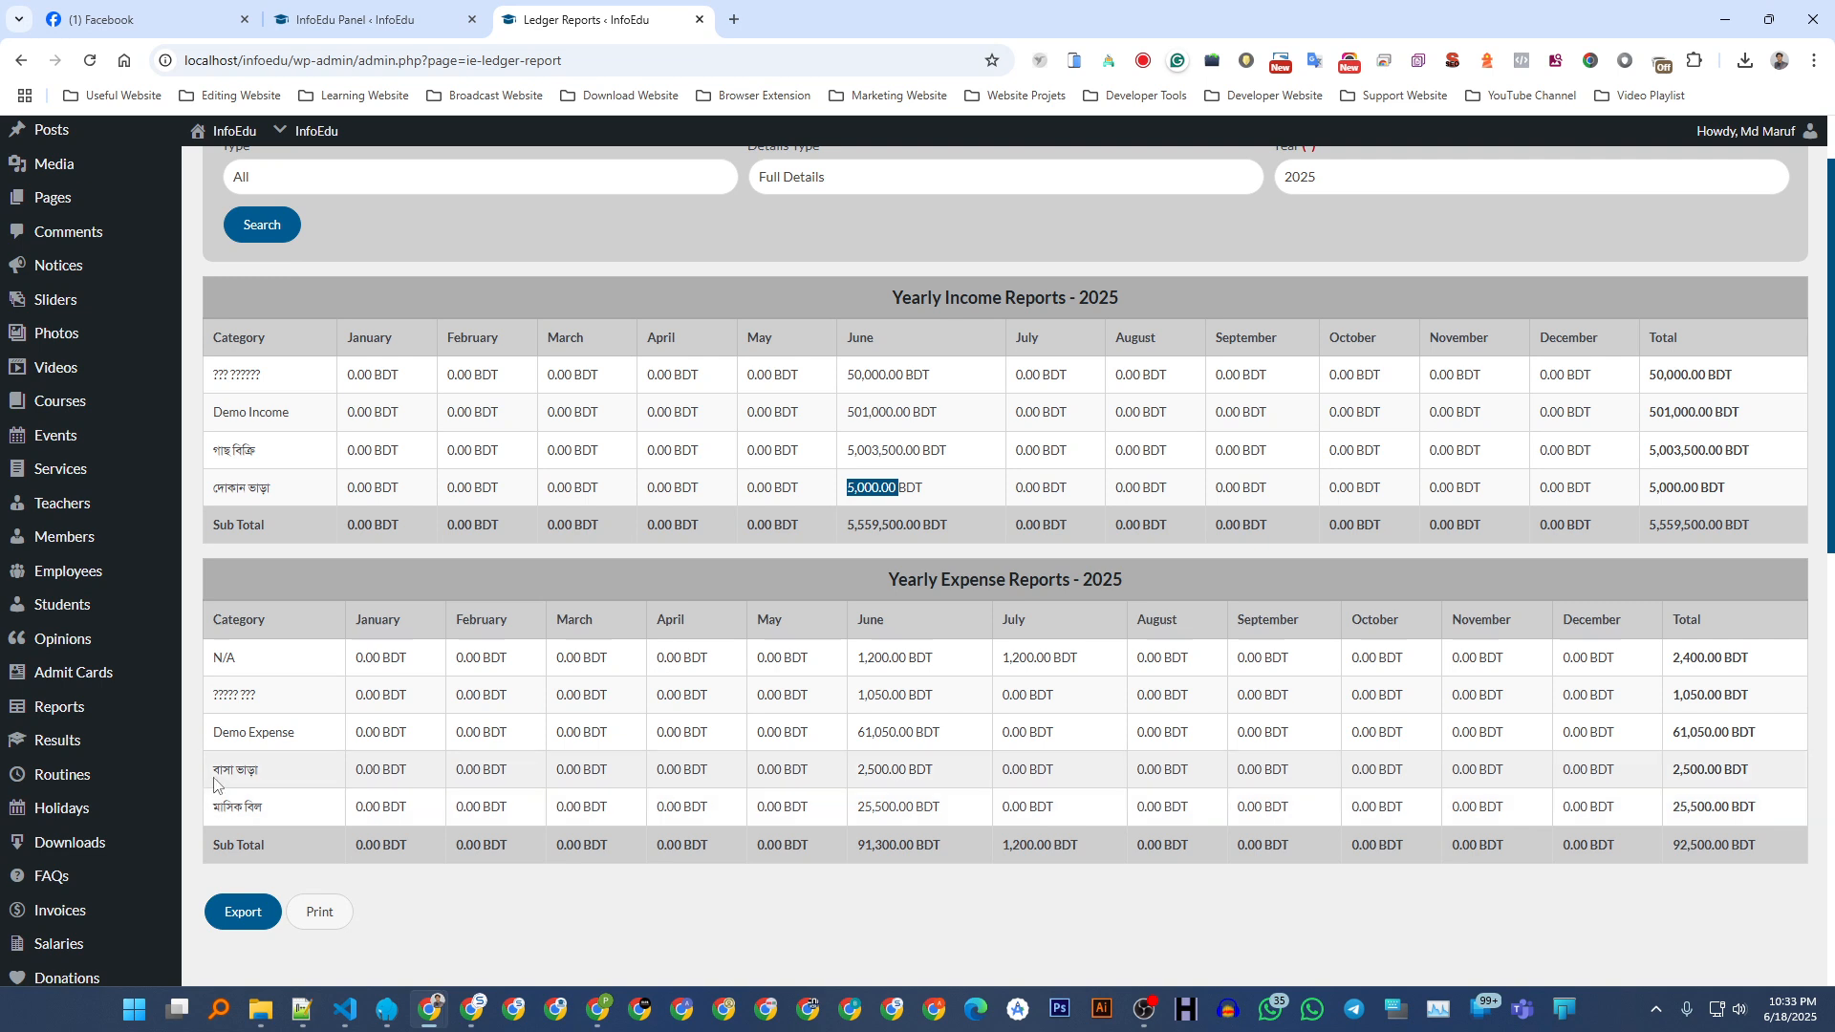
- Check the বাসা ভাড়া row in the 2025 expense report and preview the printout of the full yearly report
drag(216, 778, 305, 775)
click(893, 770)
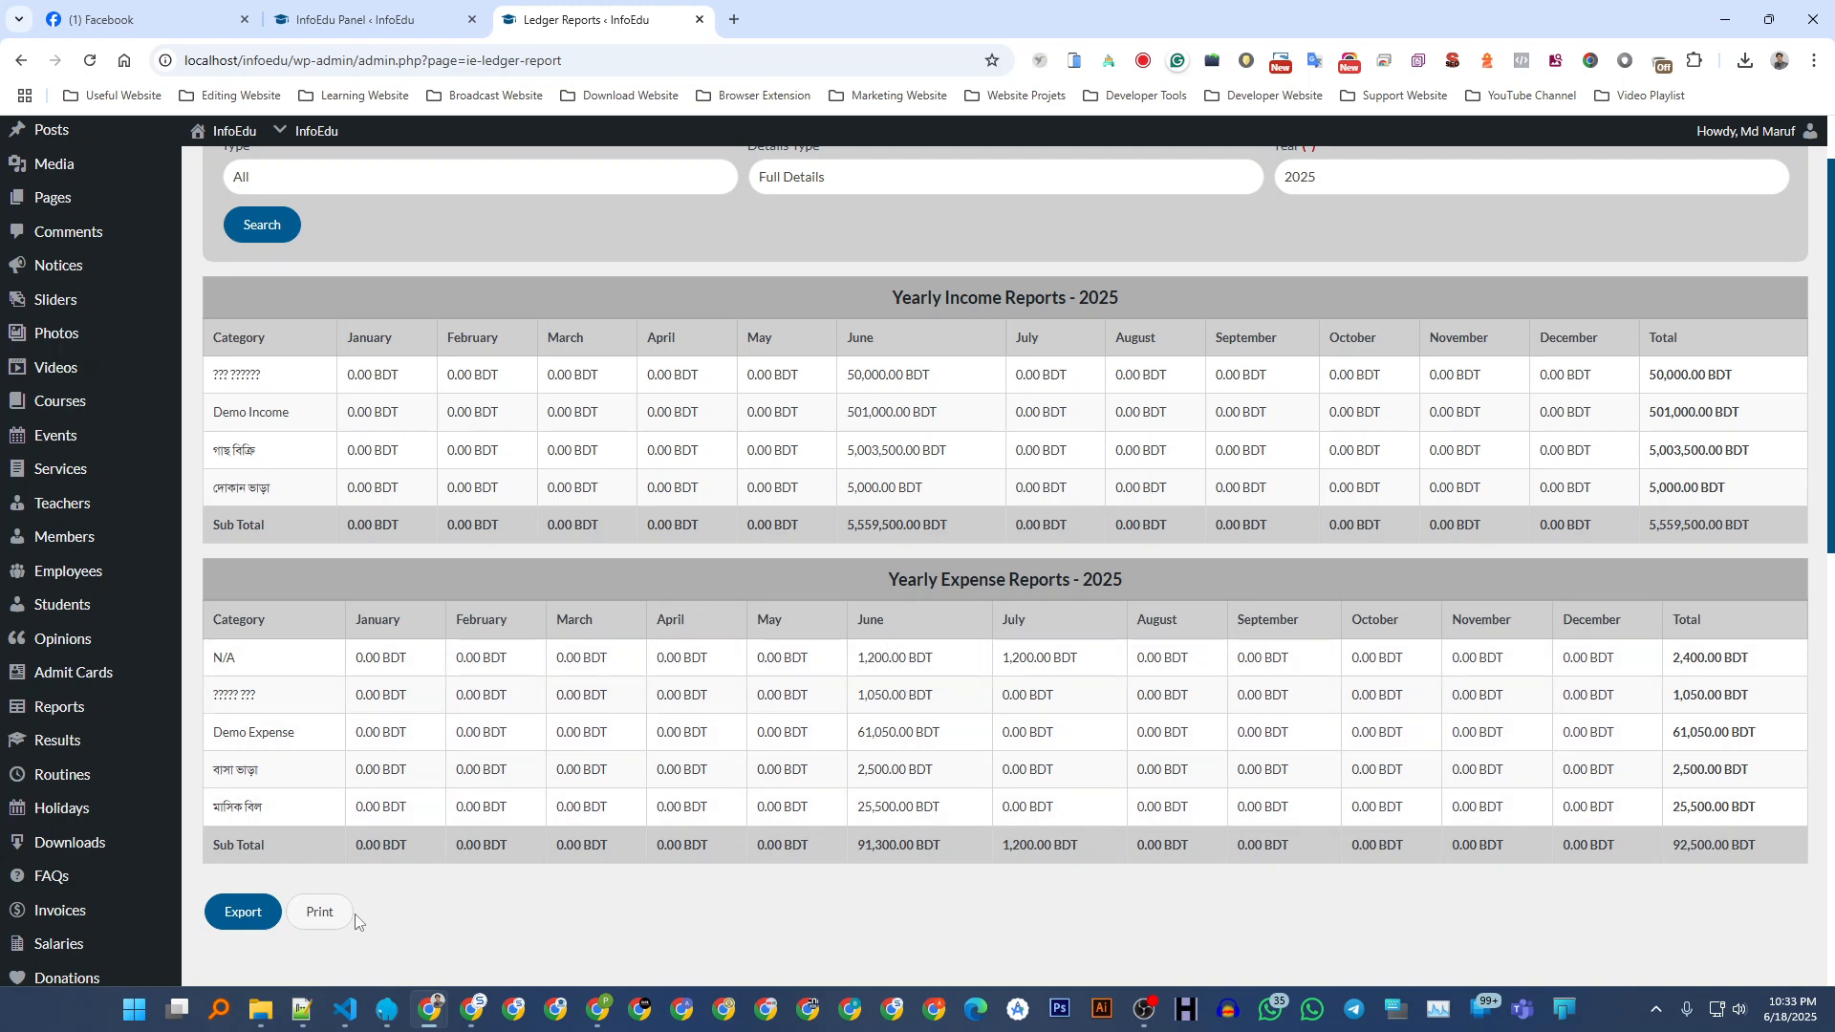
click(319, 913)
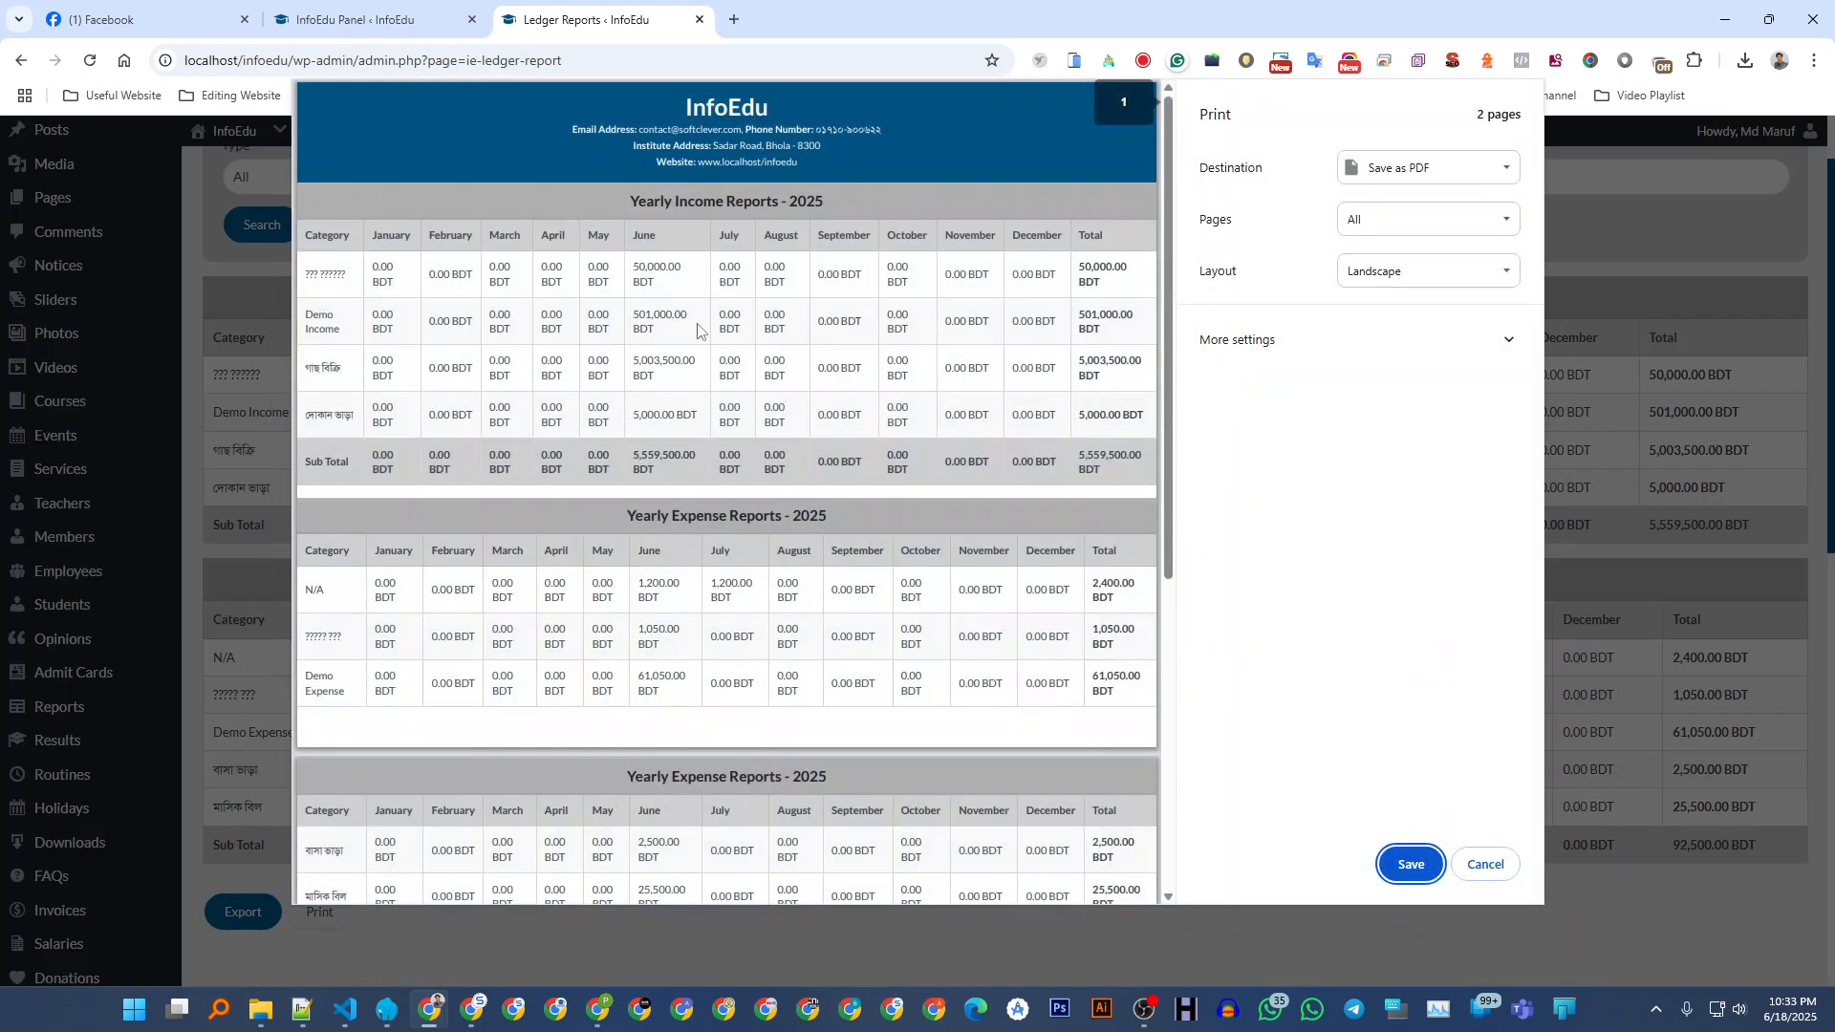
scroll(695, 345, down, 6)
scroll(678, 478, up, 6)
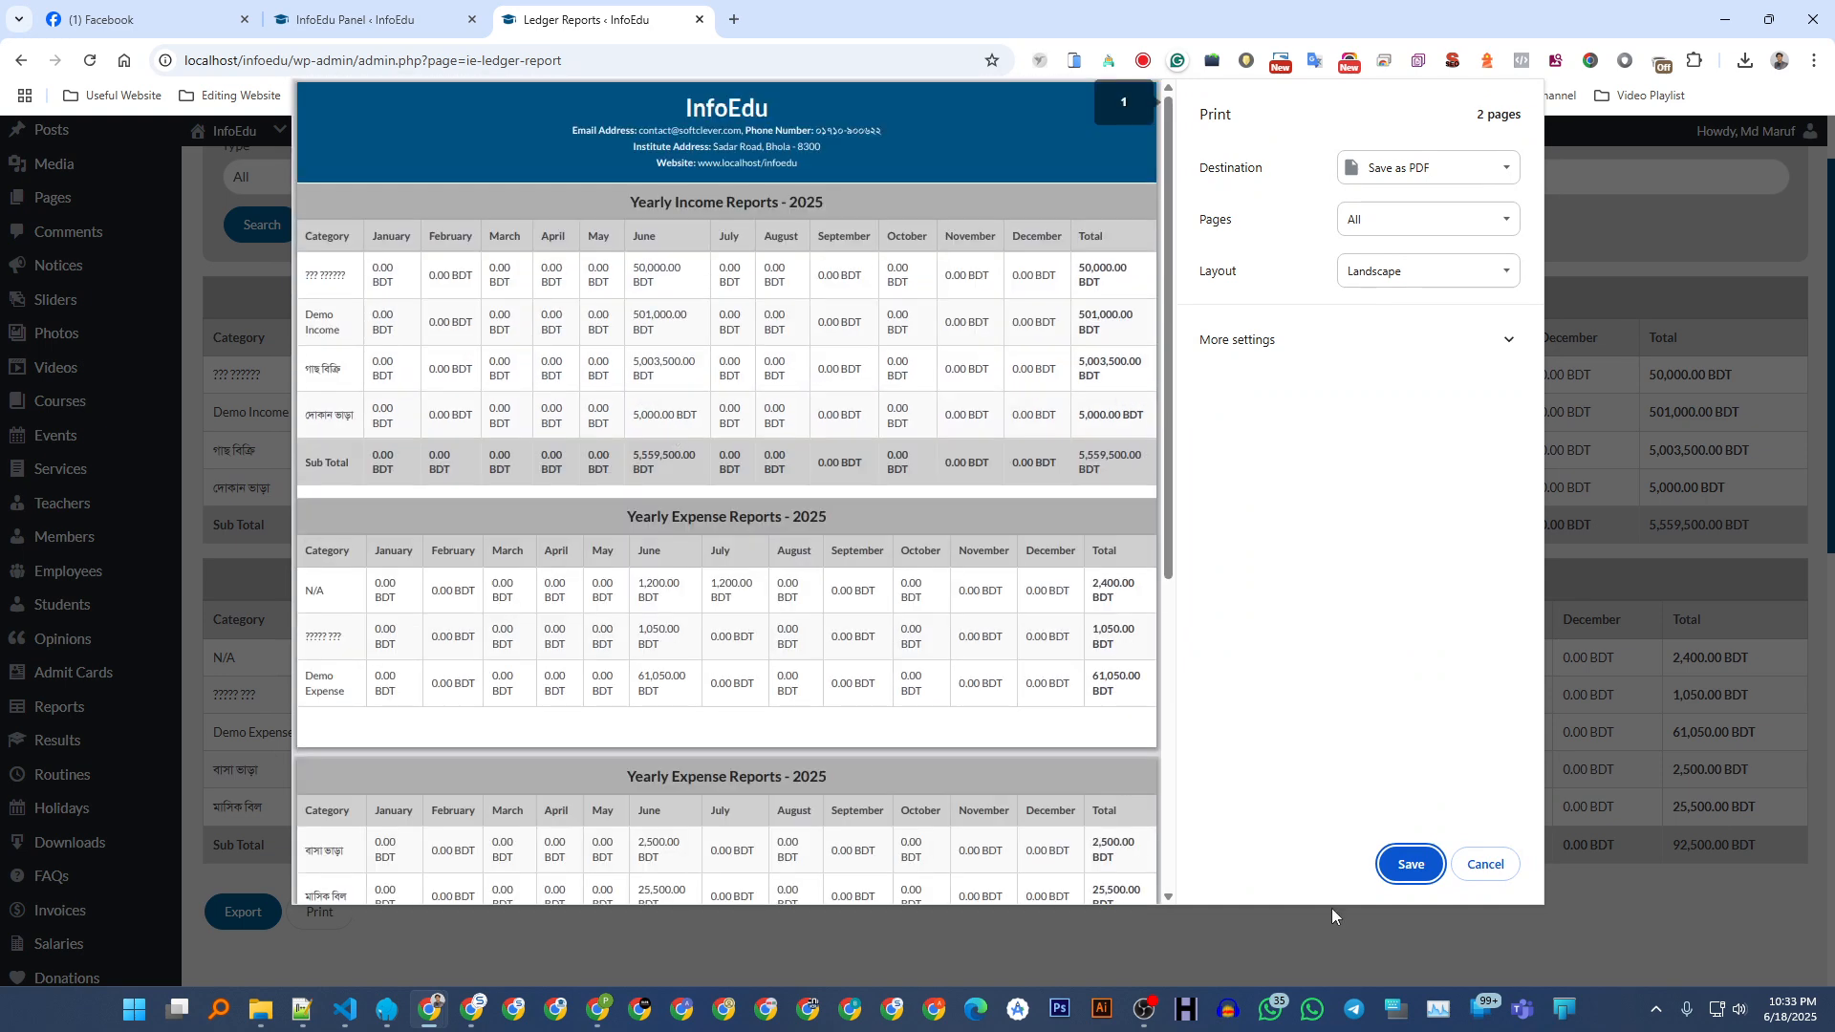
click(1482, 866)
- Go from the yearly report to the Ledger Management page with the income and expense overview
scroll(805, 531, down, 1)
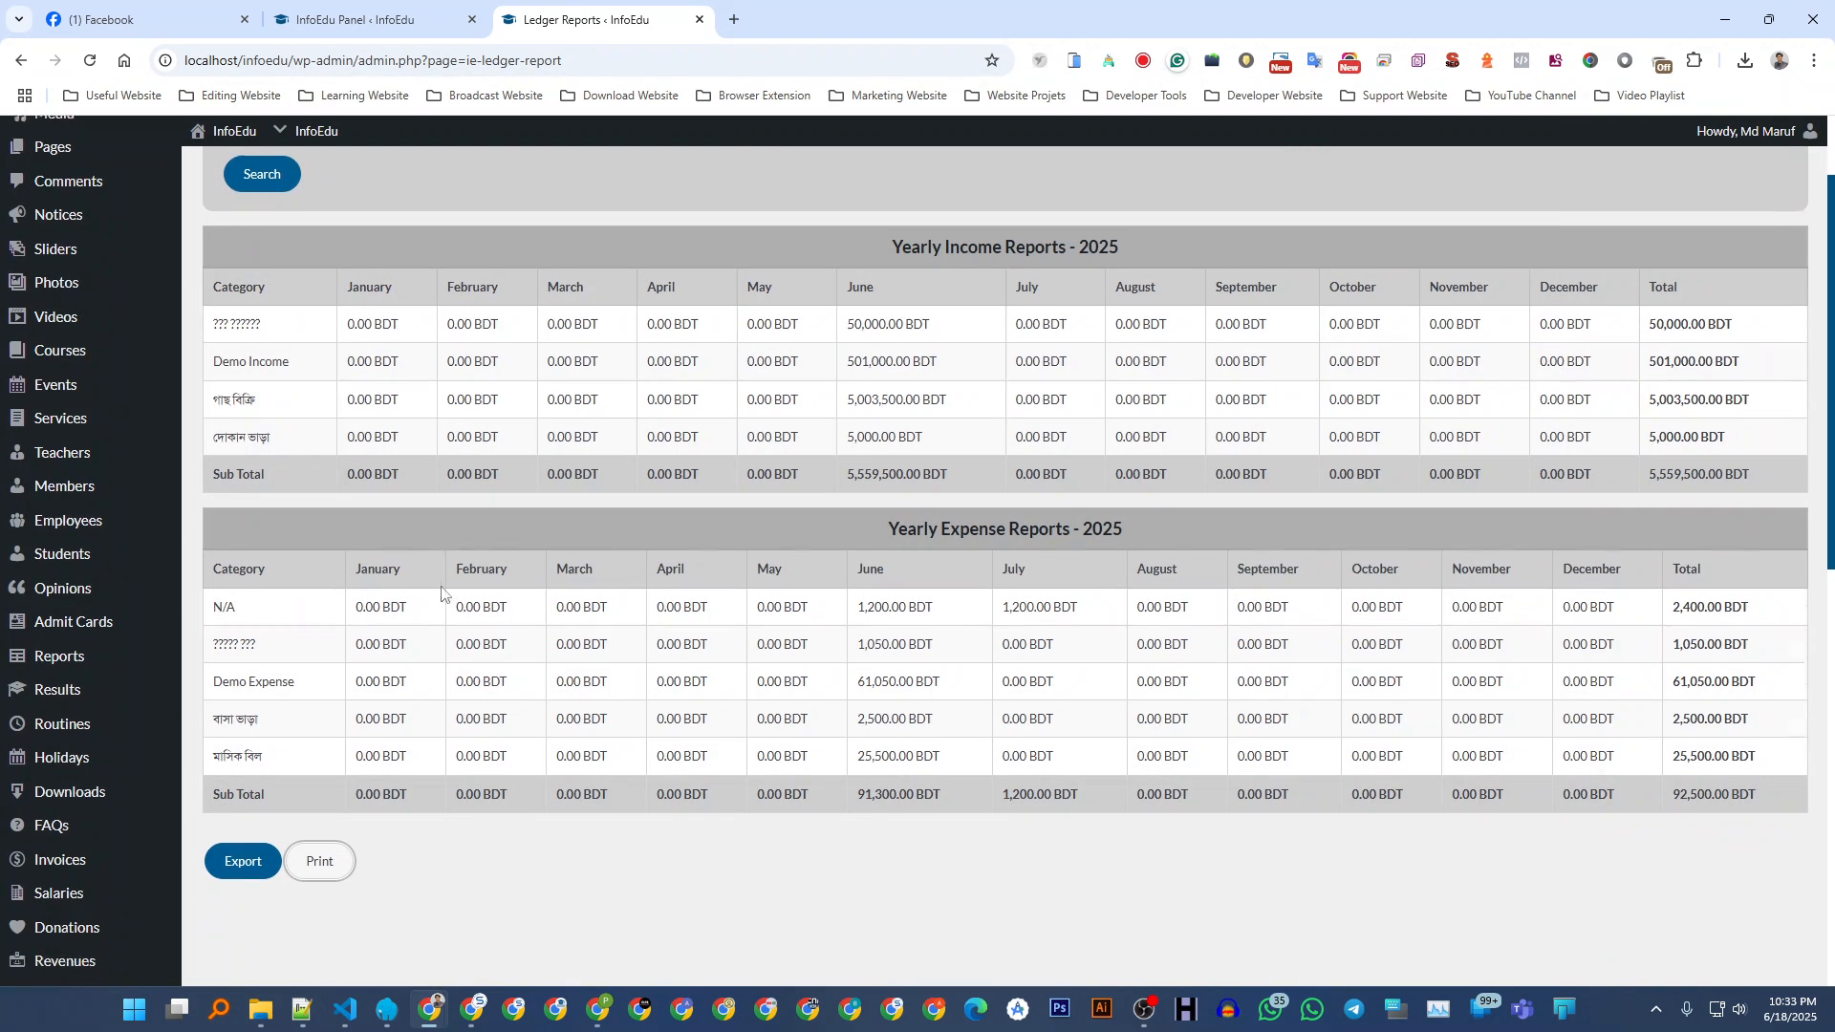
scroll(441, 592, down, 3)
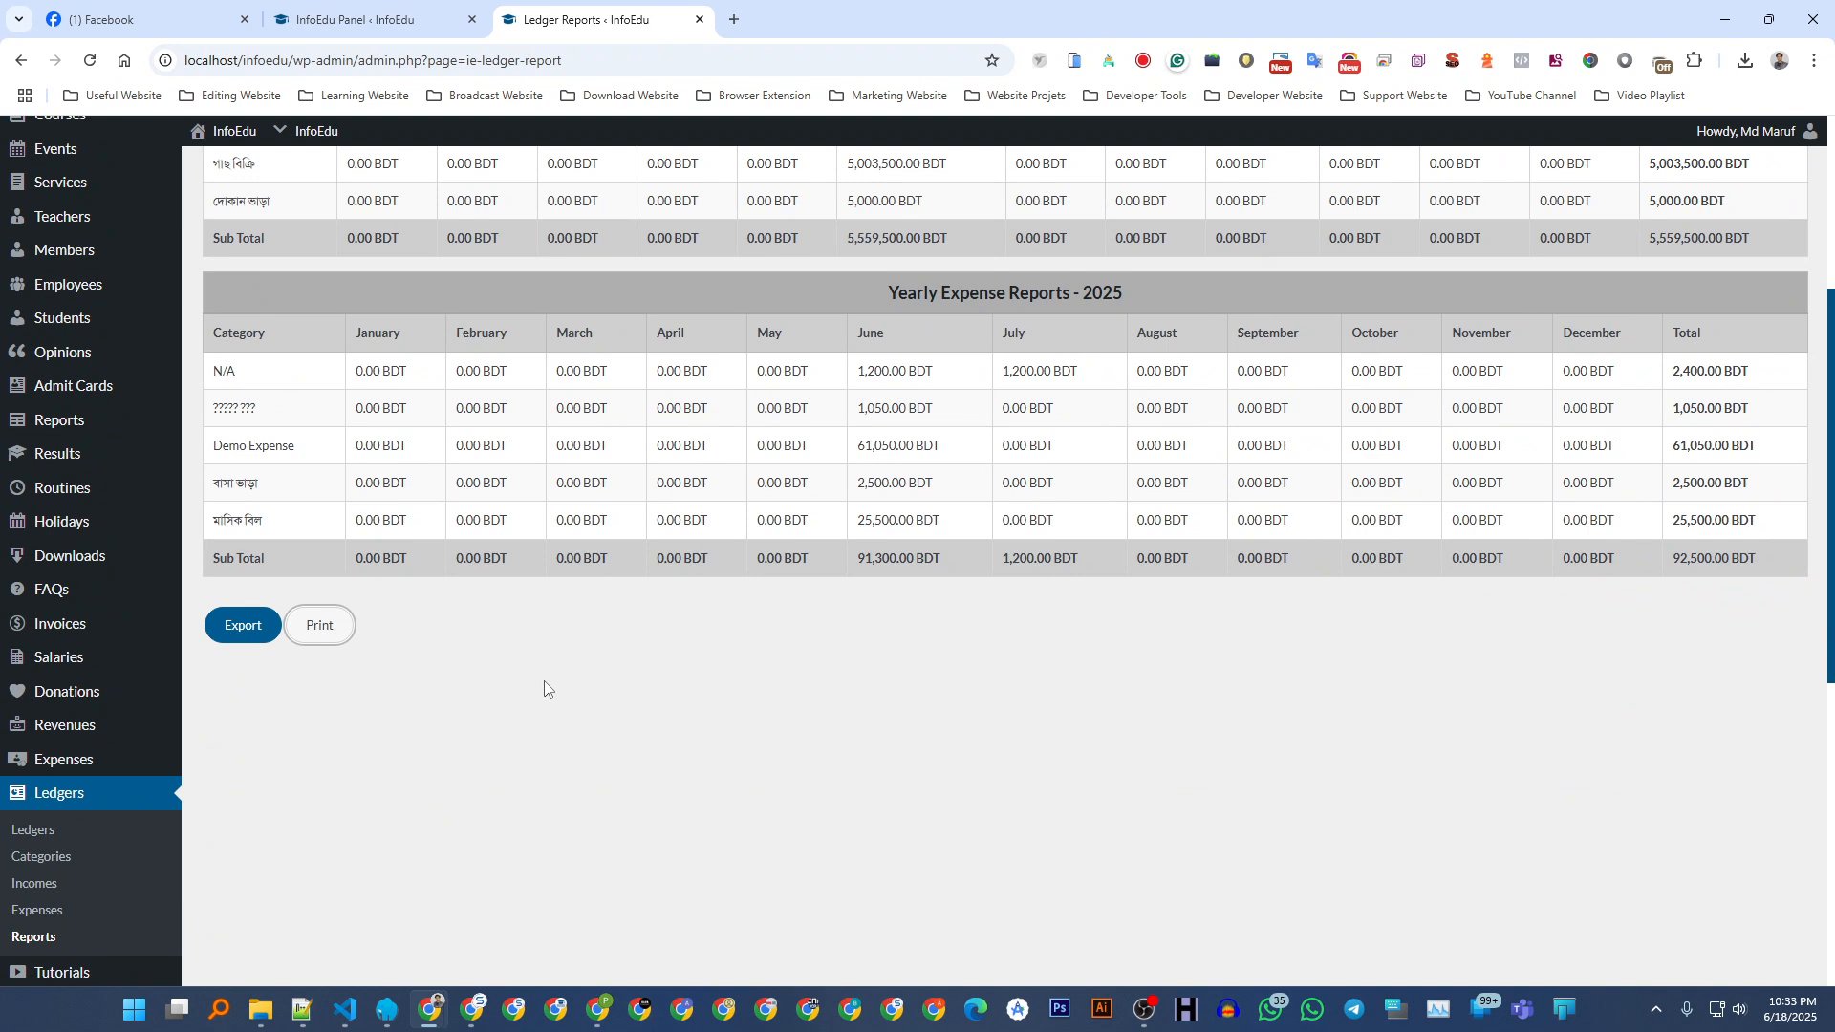
click(33, 829)
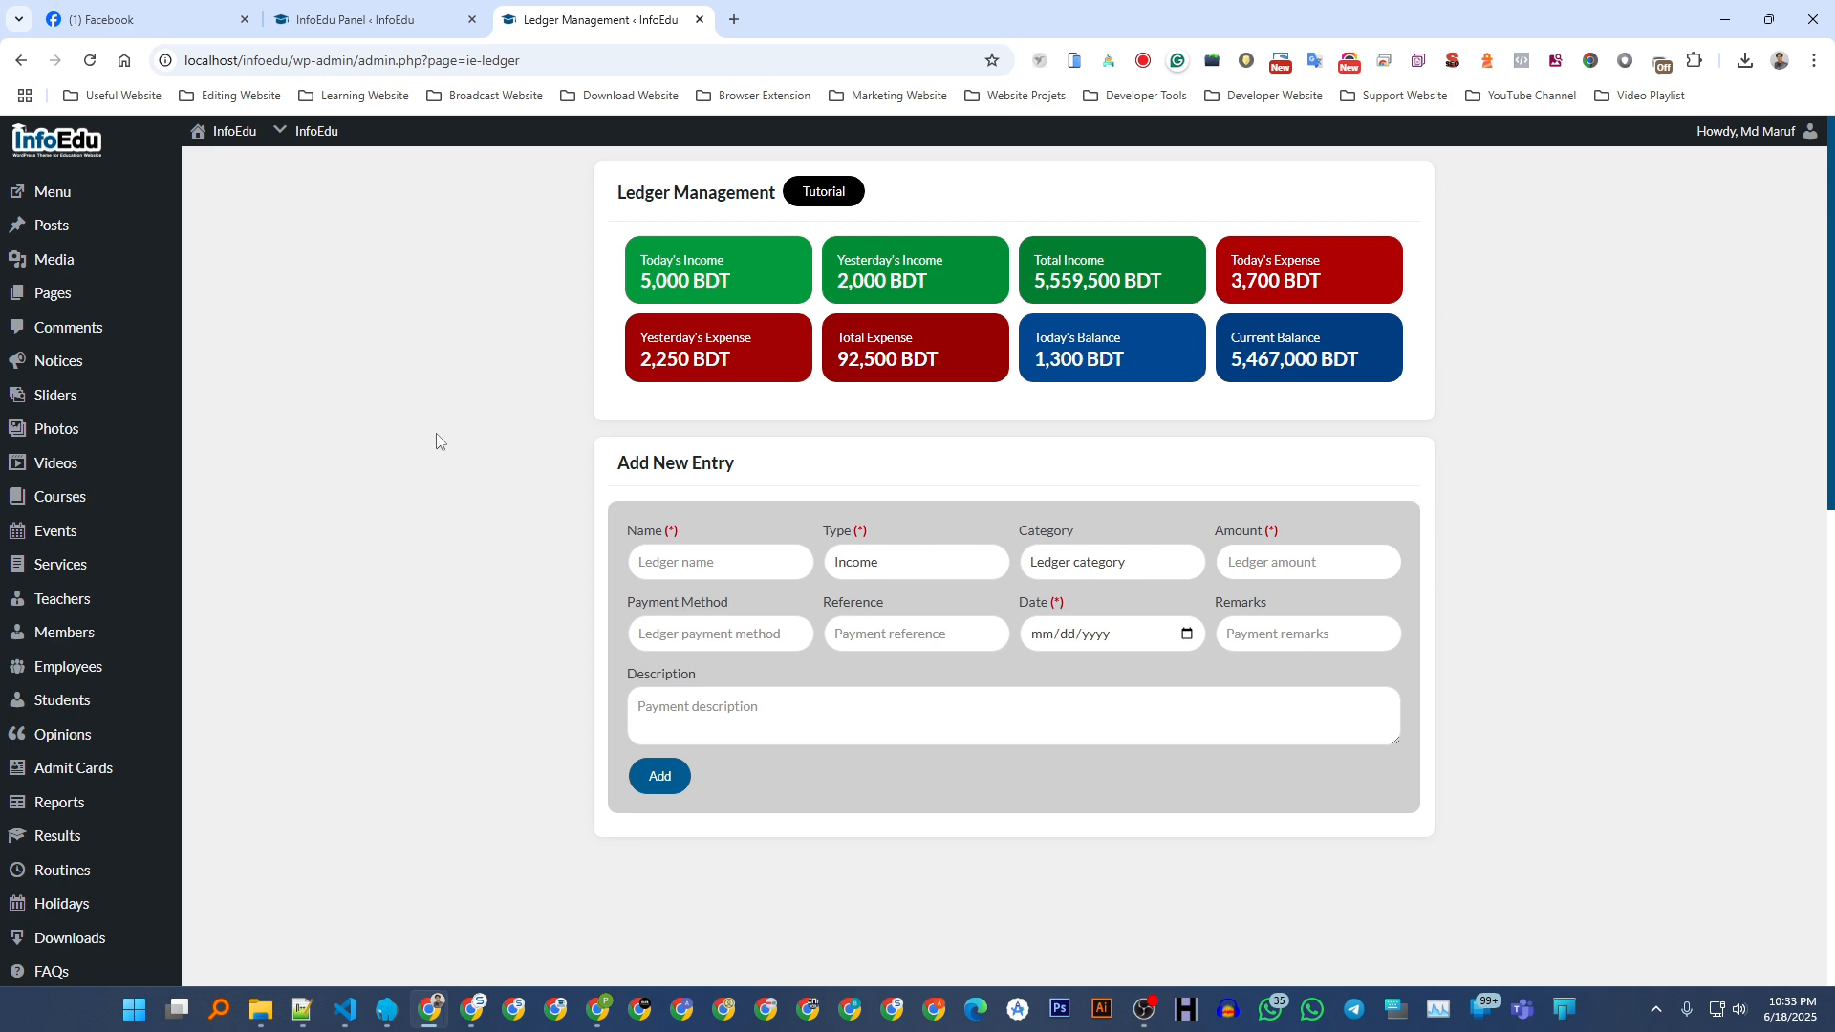
- Open the dashboard home and examine its Ledger Overview and Financial Summary sections for 2025
mouse_move(74, 155)
click(239, 189)
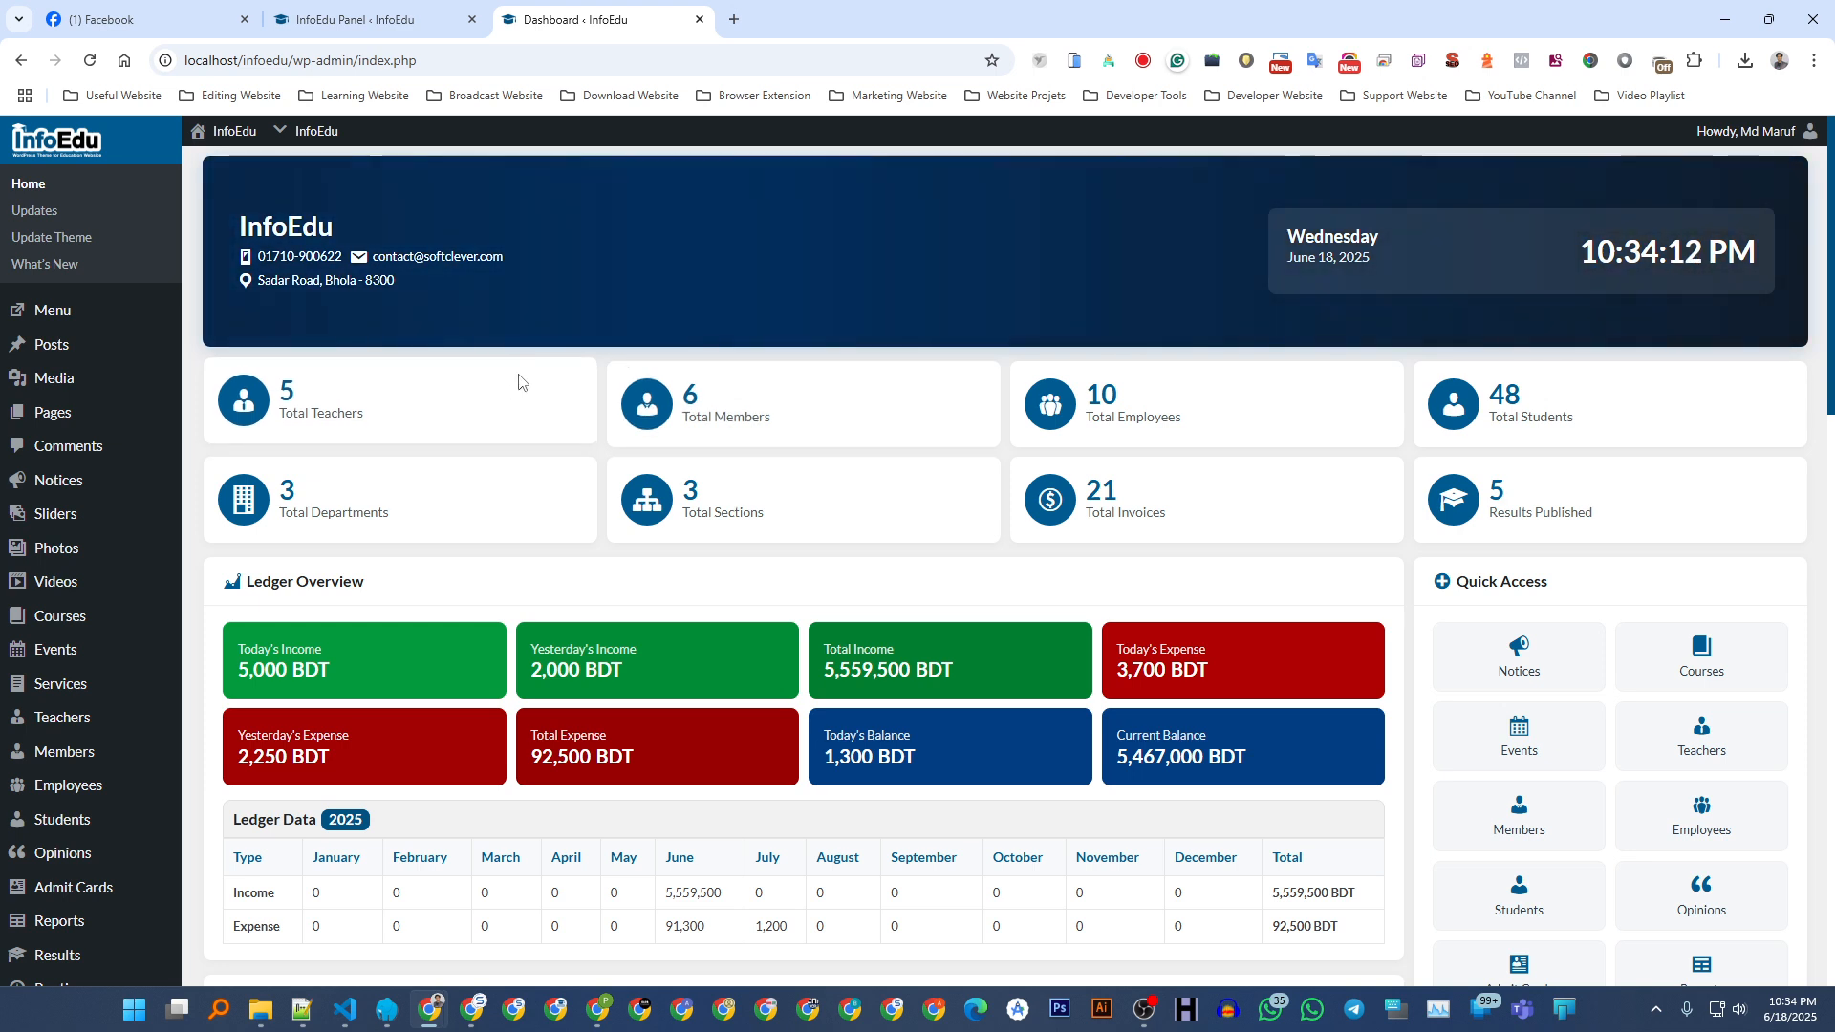
scroll(526, 334, down, 7)
scroll(527, 333, down, 4)
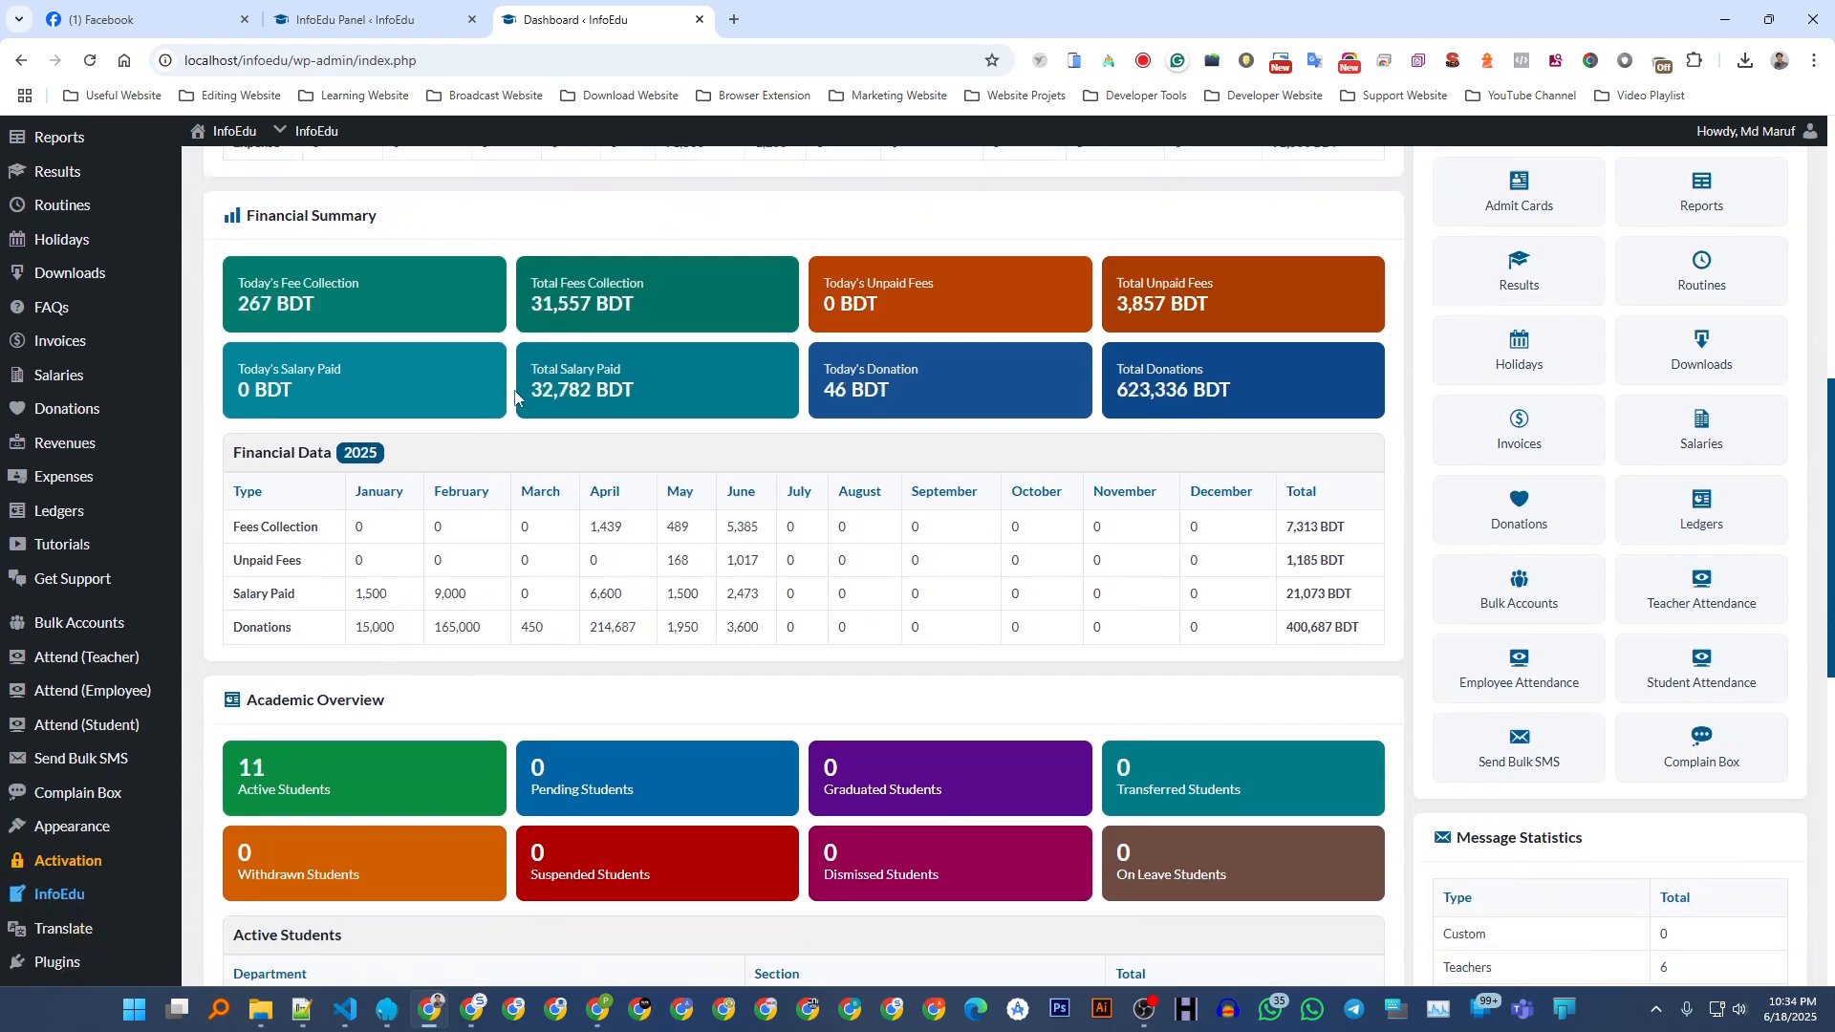
scroll(346, 409, up, 2)
scroll(346, 410, up, 1)
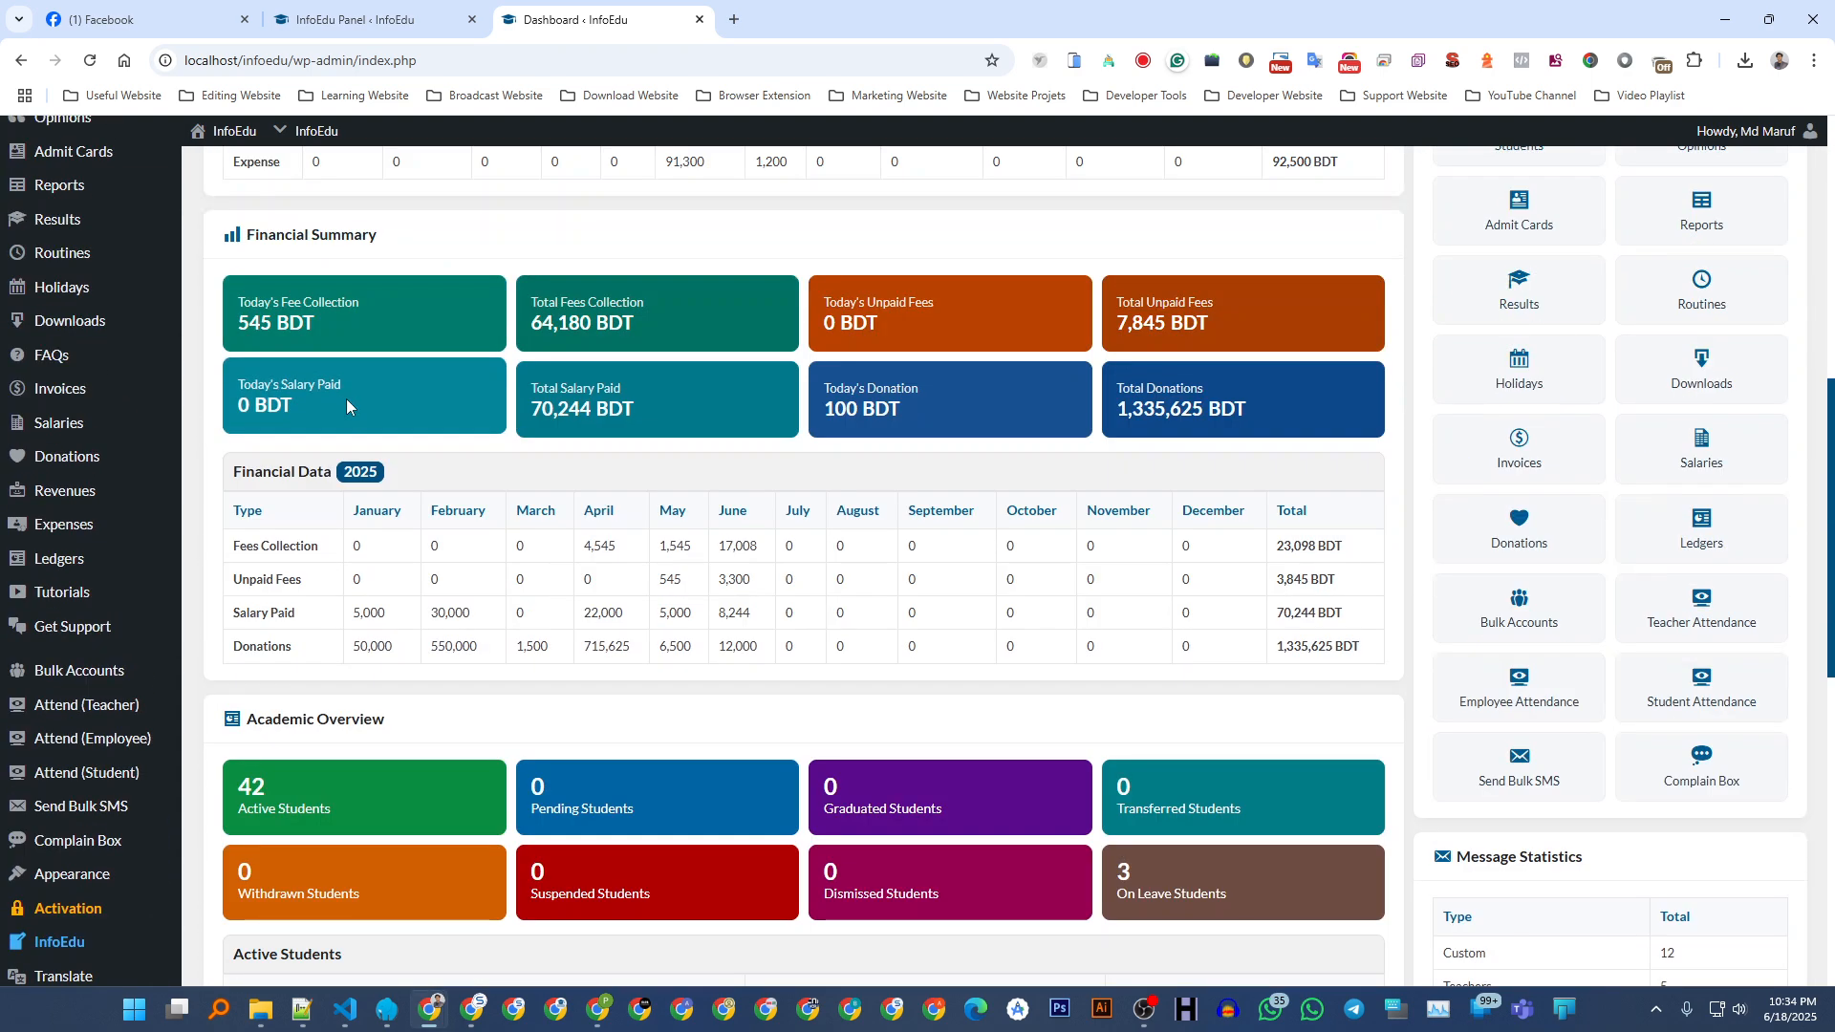
scroll(525, 378, up, 3)
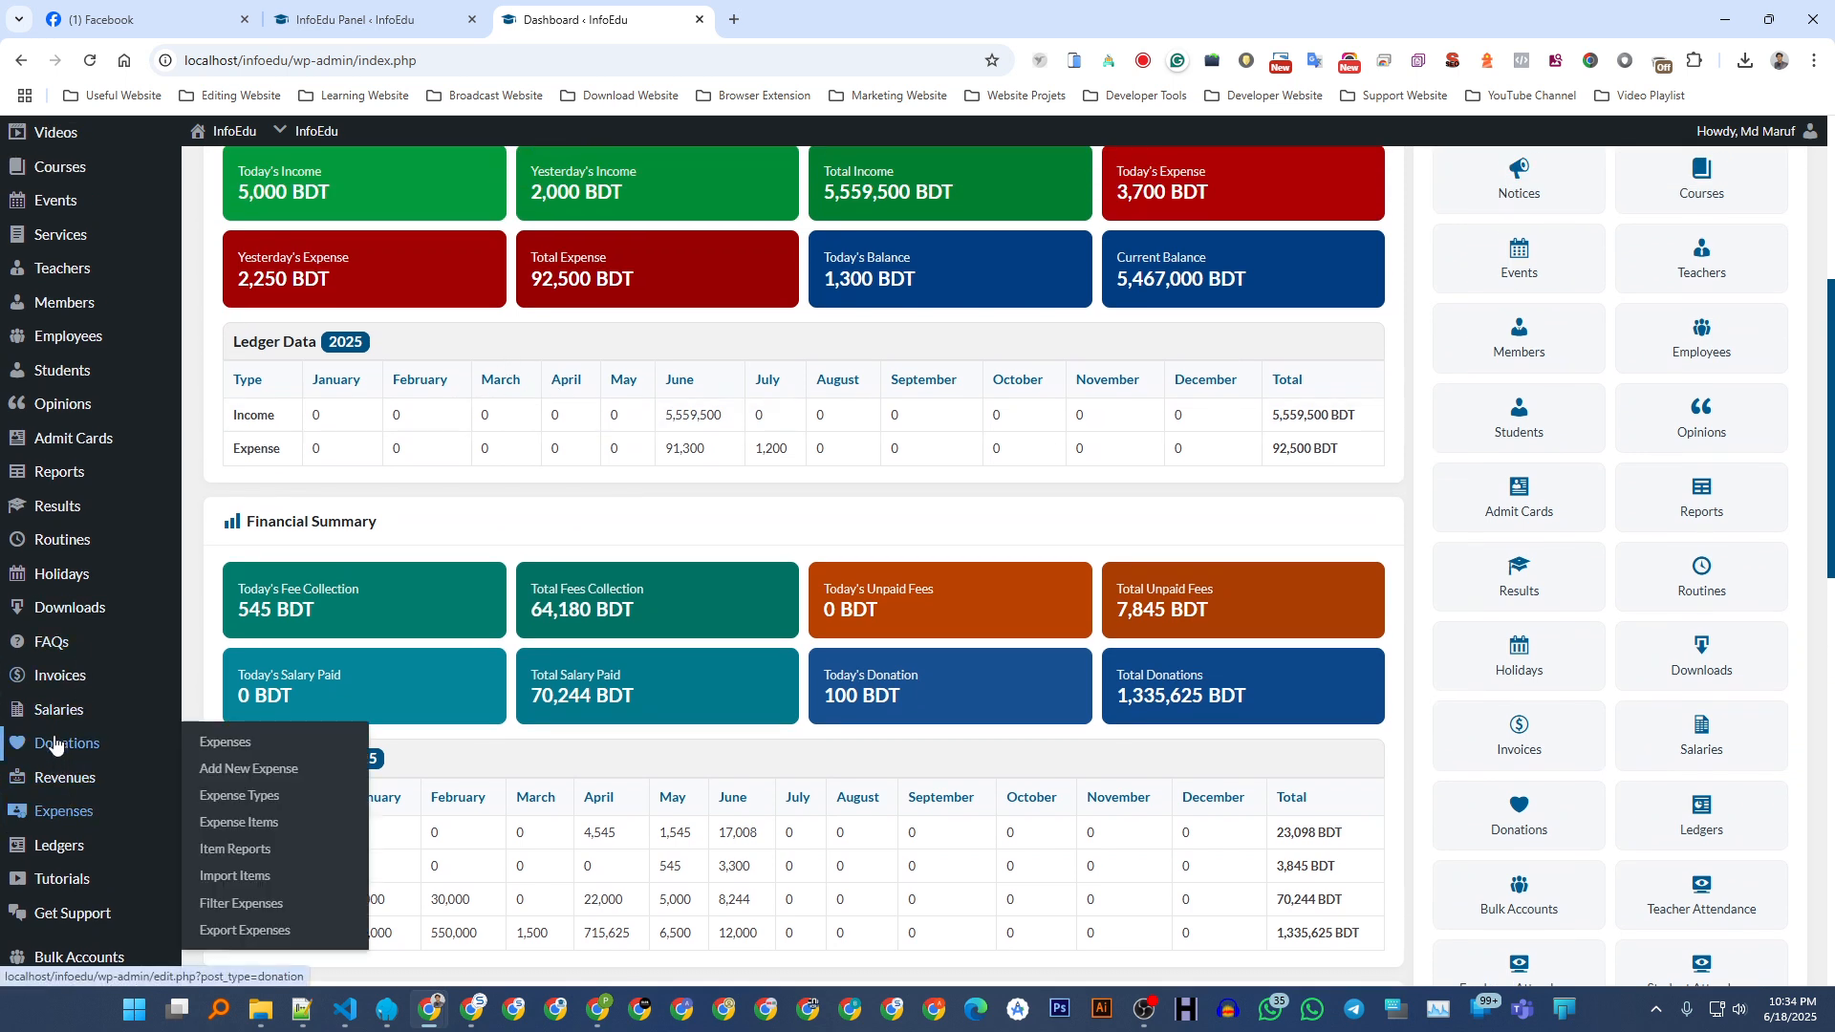
- Open the Results list and start adding a new result
mouse_move(58, 517)
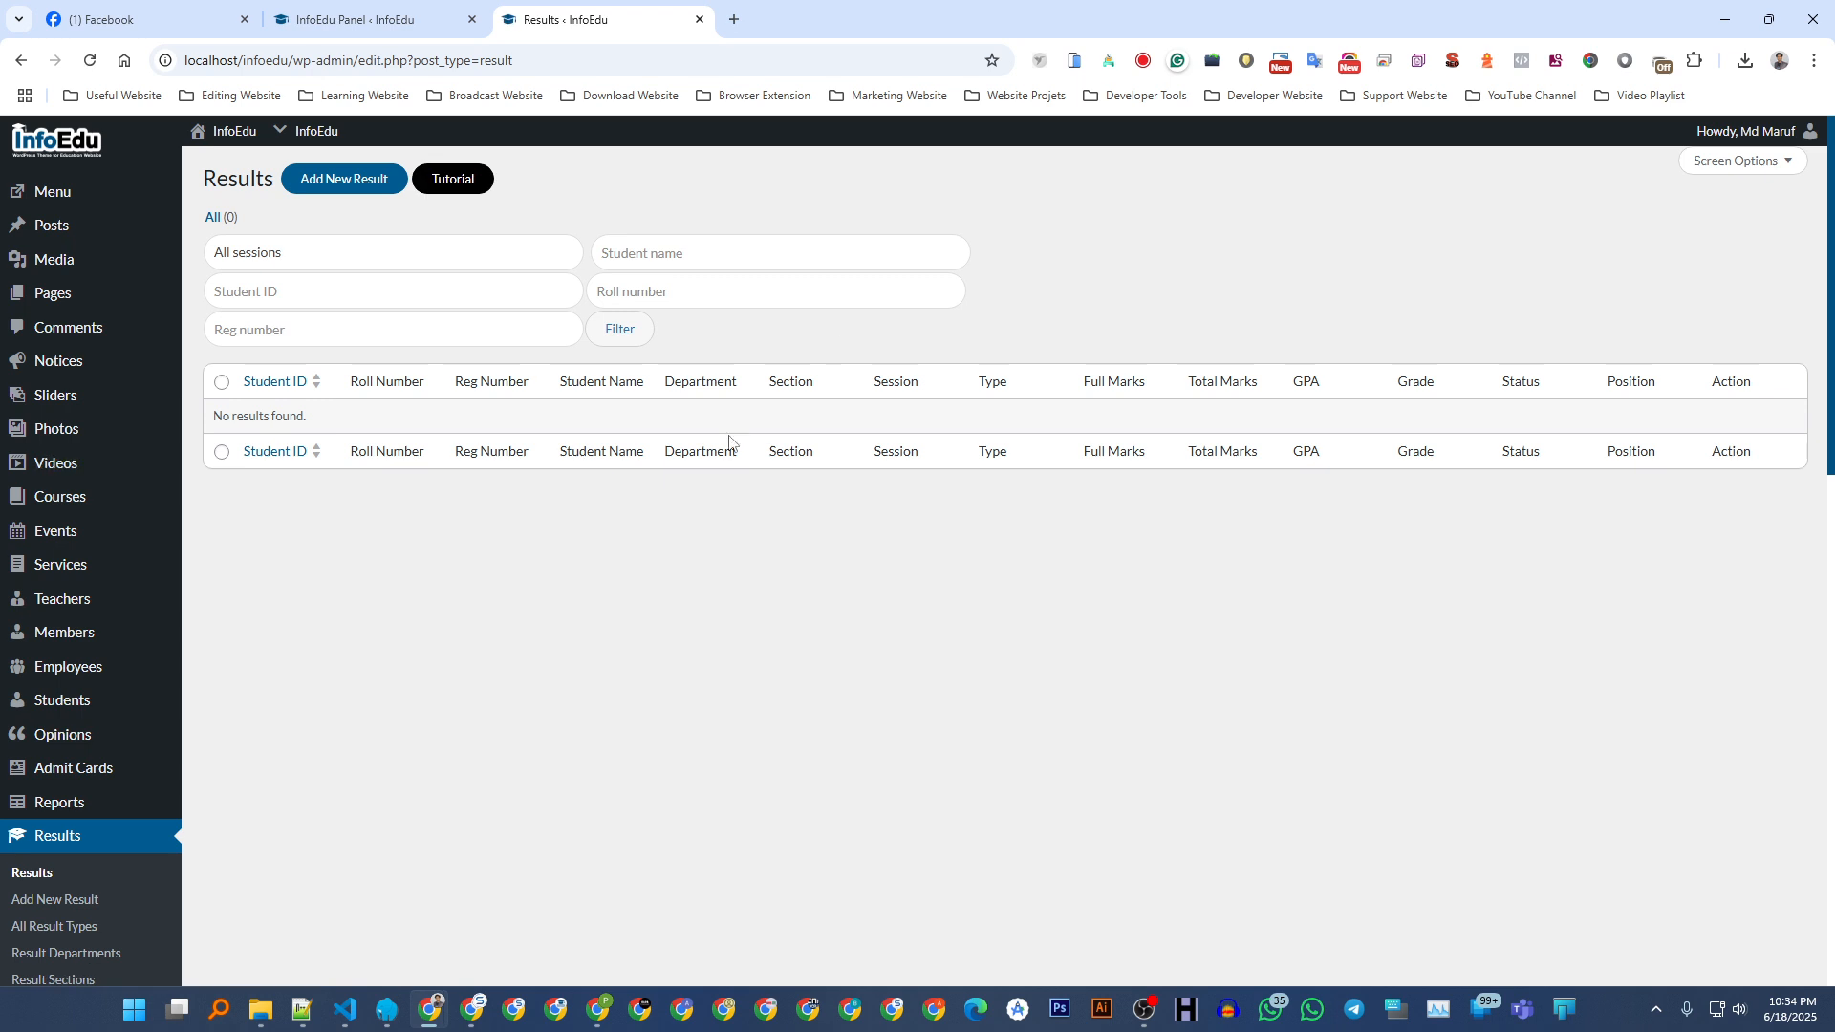
scroll(349, 458, down, 2)
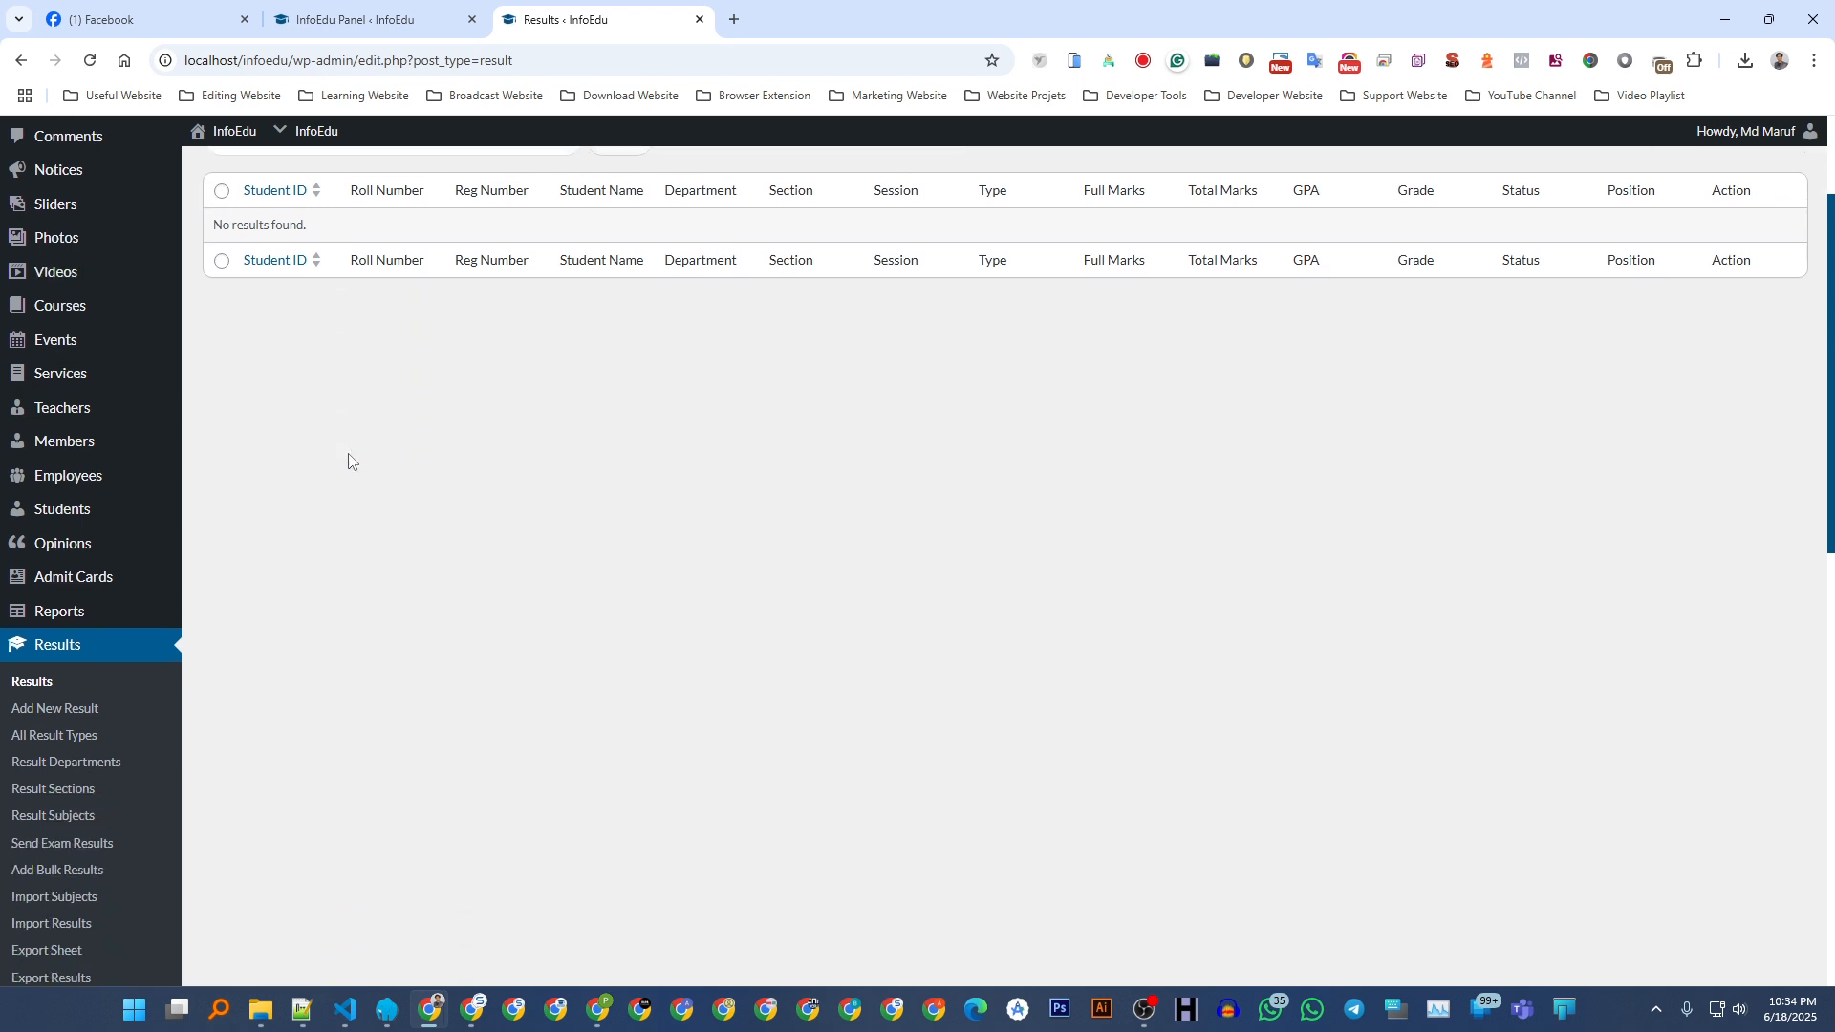
scroll(357, 508, up, 2)
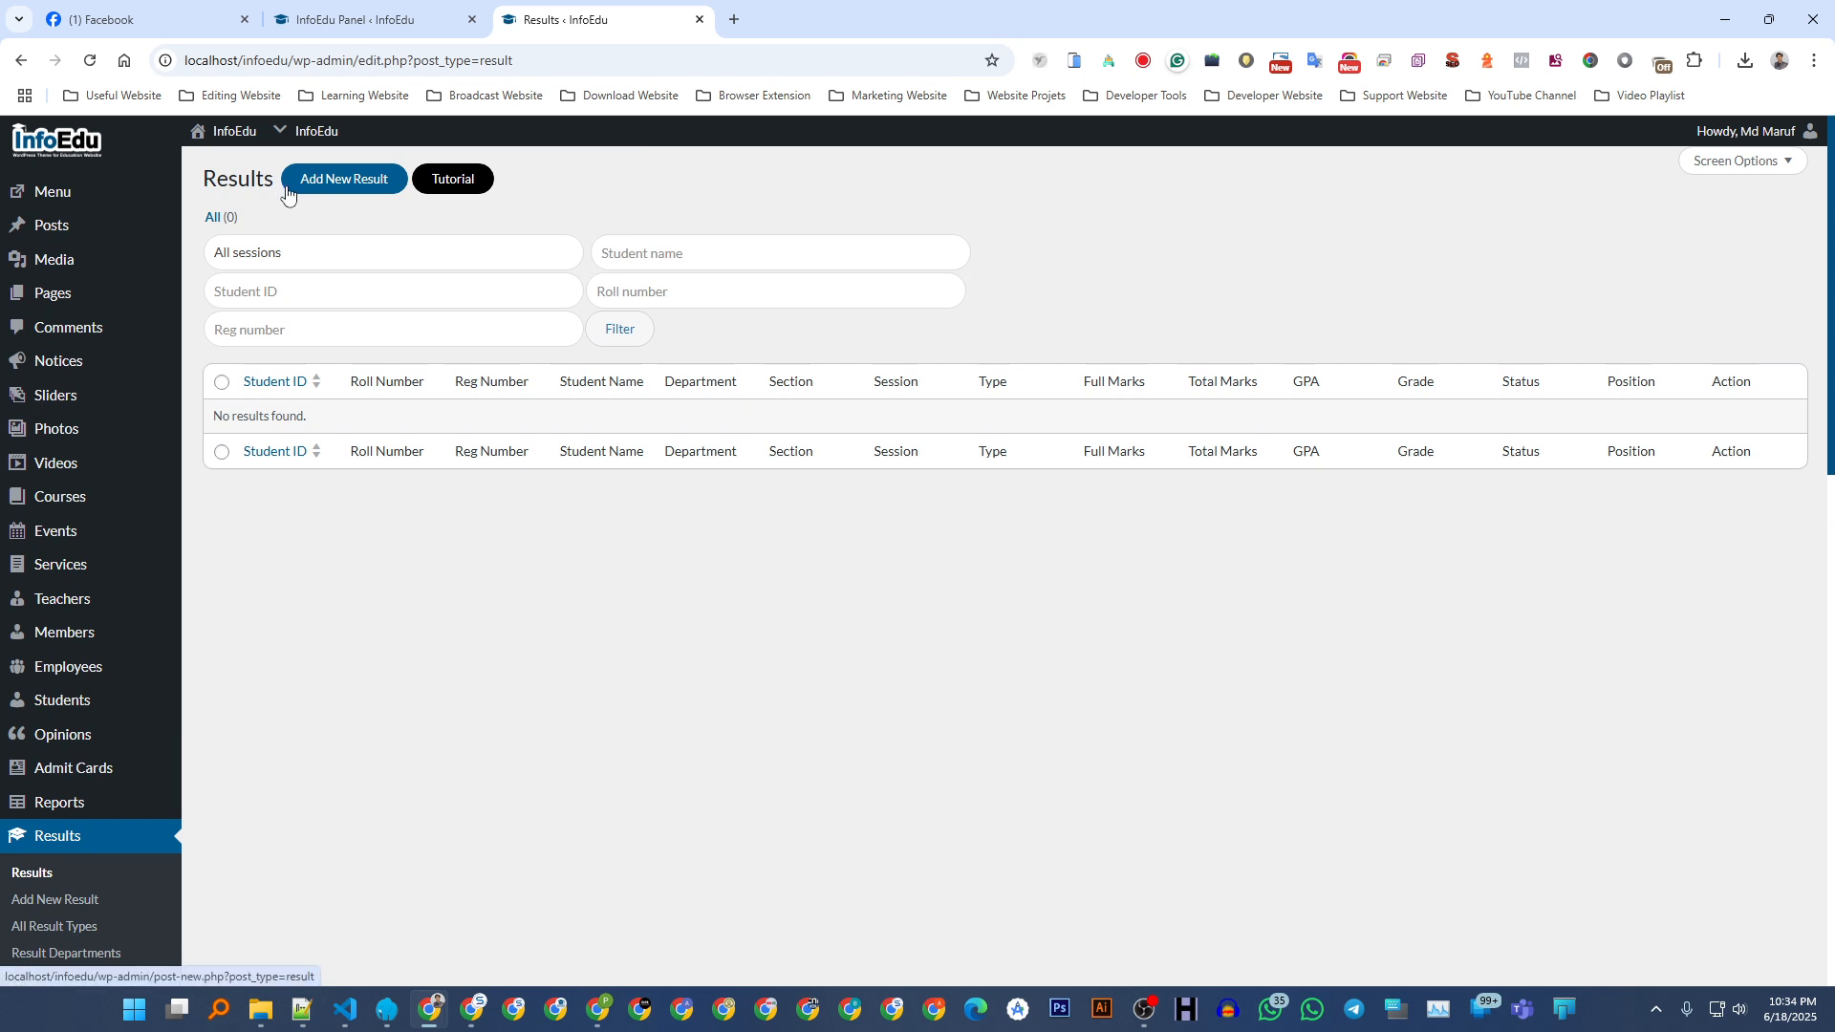
click(321, 184)
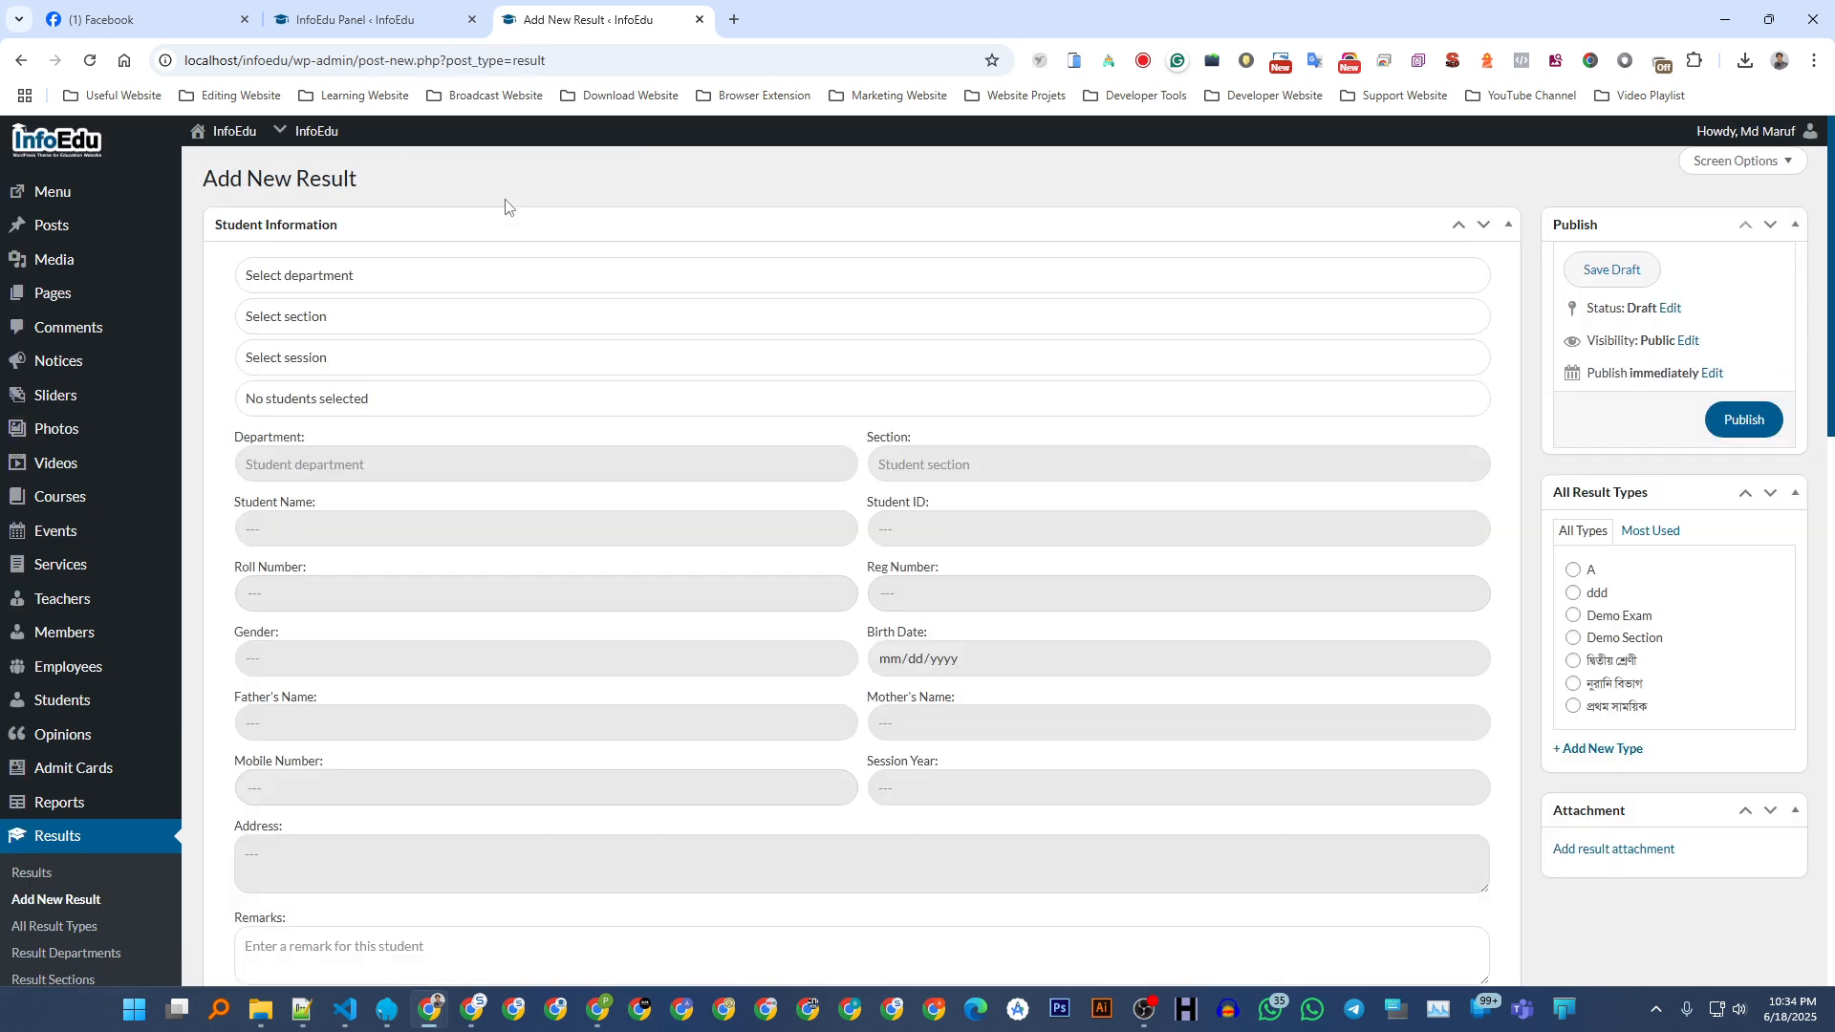
- Select the Commerce department, section B and the fourth listed student for the new result
click(341, 277)
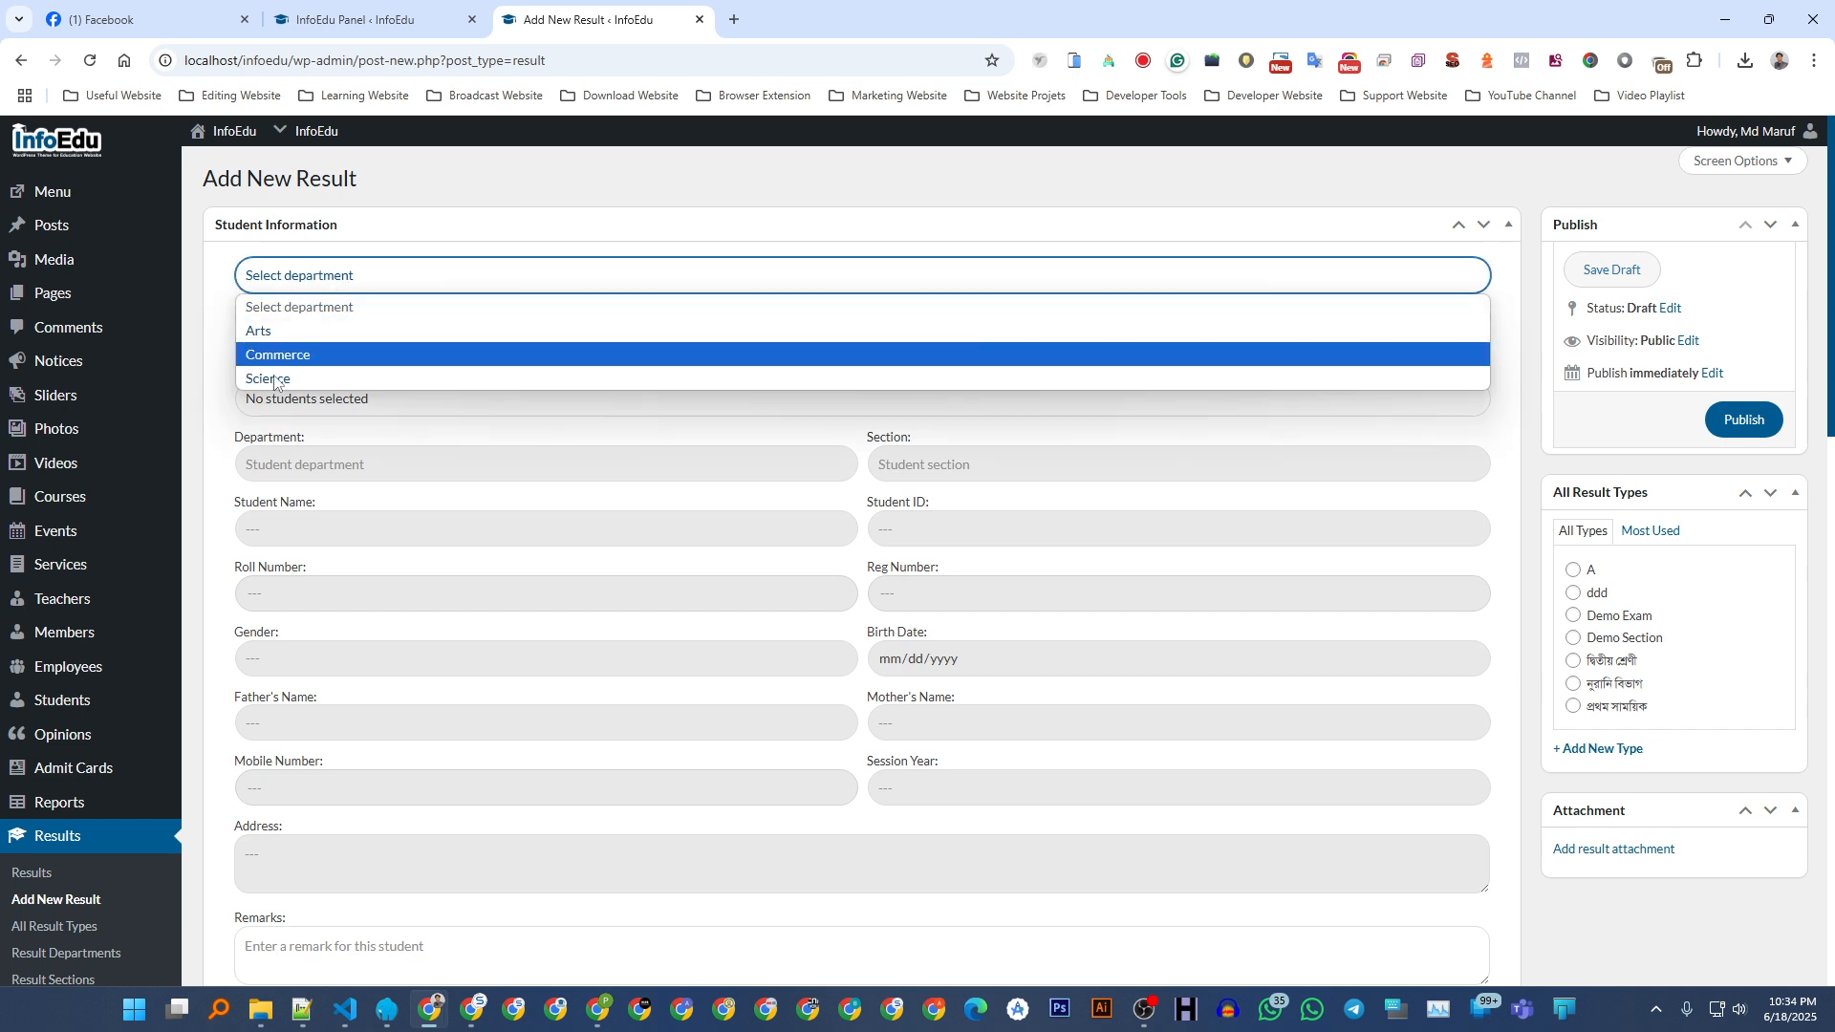
click(307, 353)
click(283, 324)
click(254, 395)
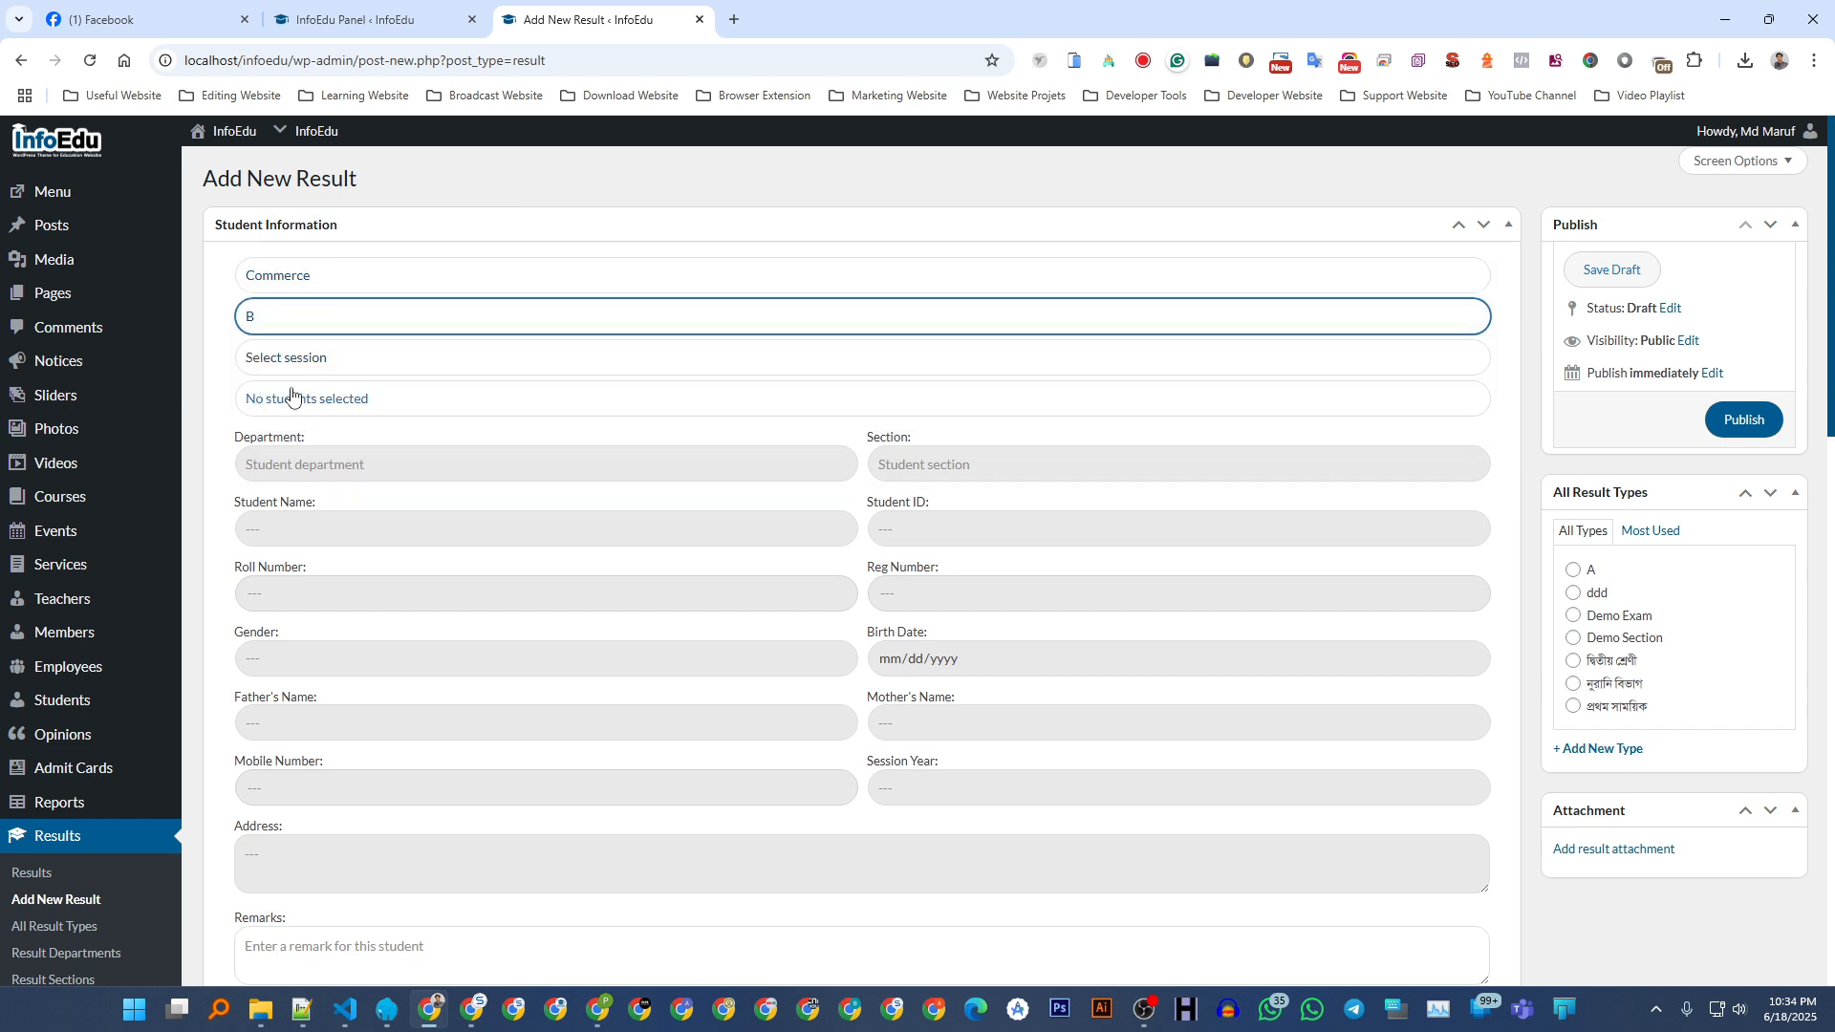
click(319, 406)
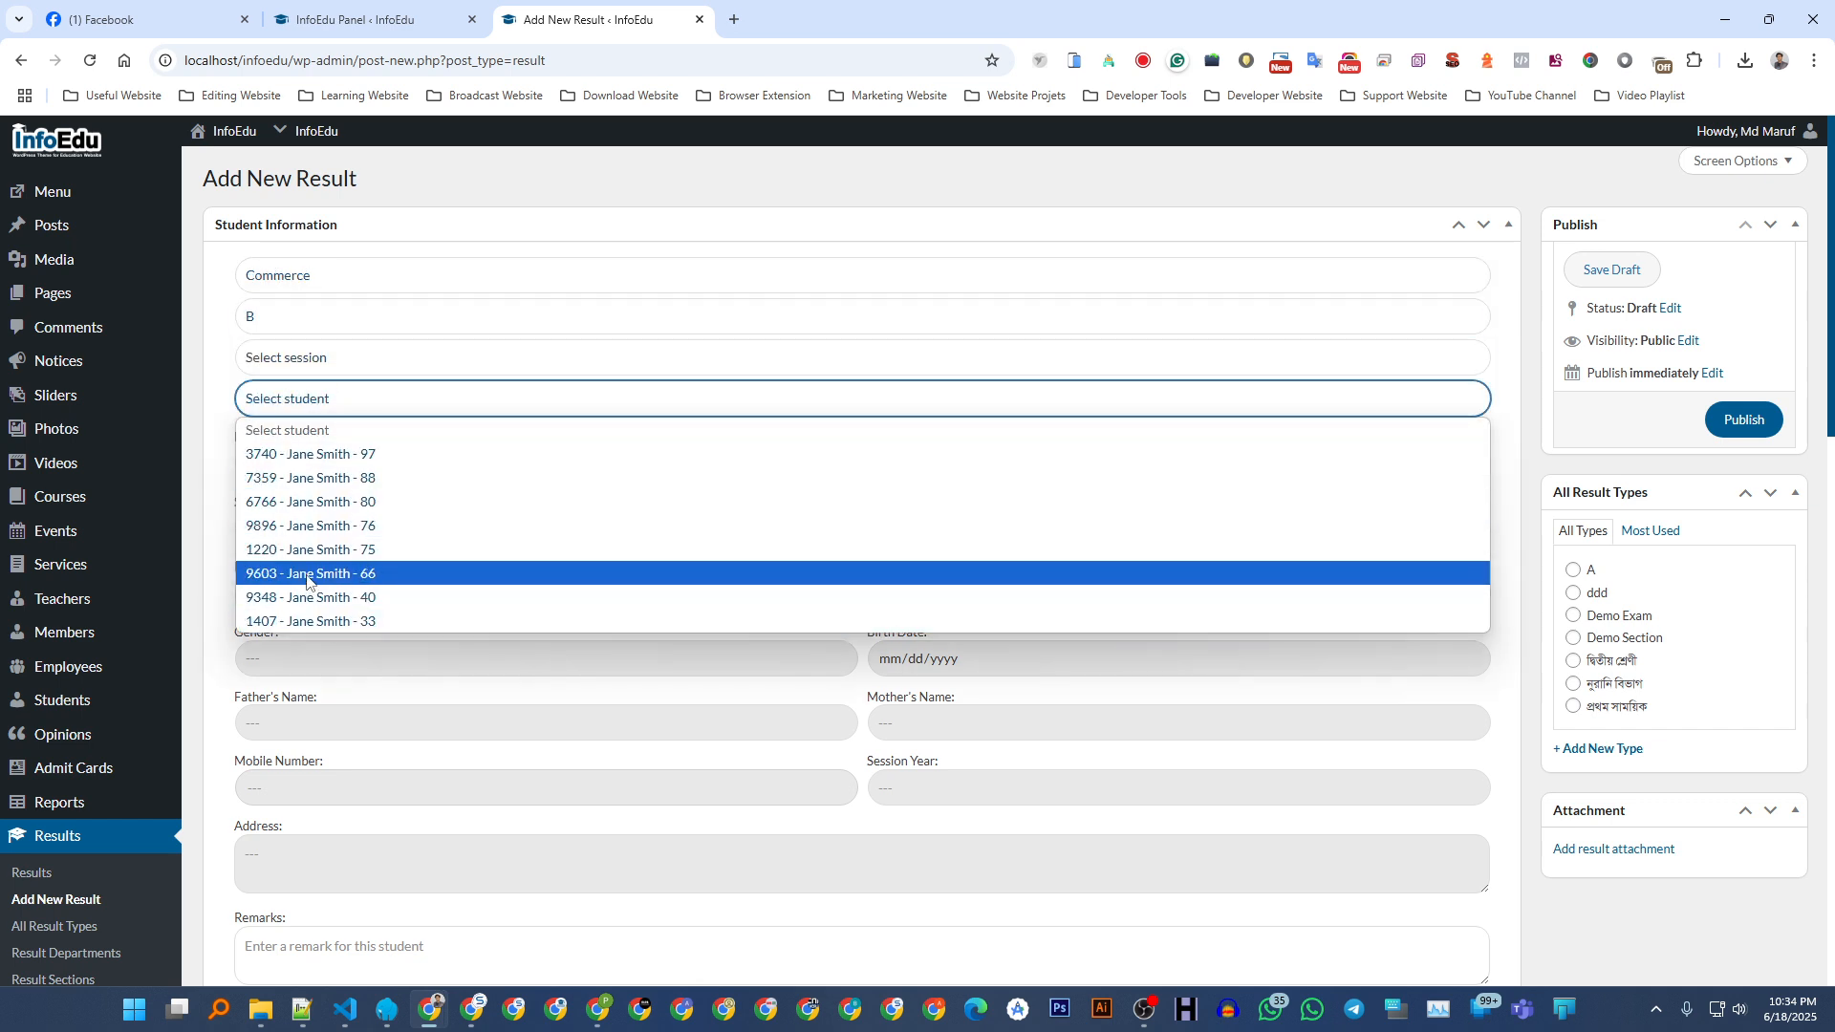
click(332, 525)
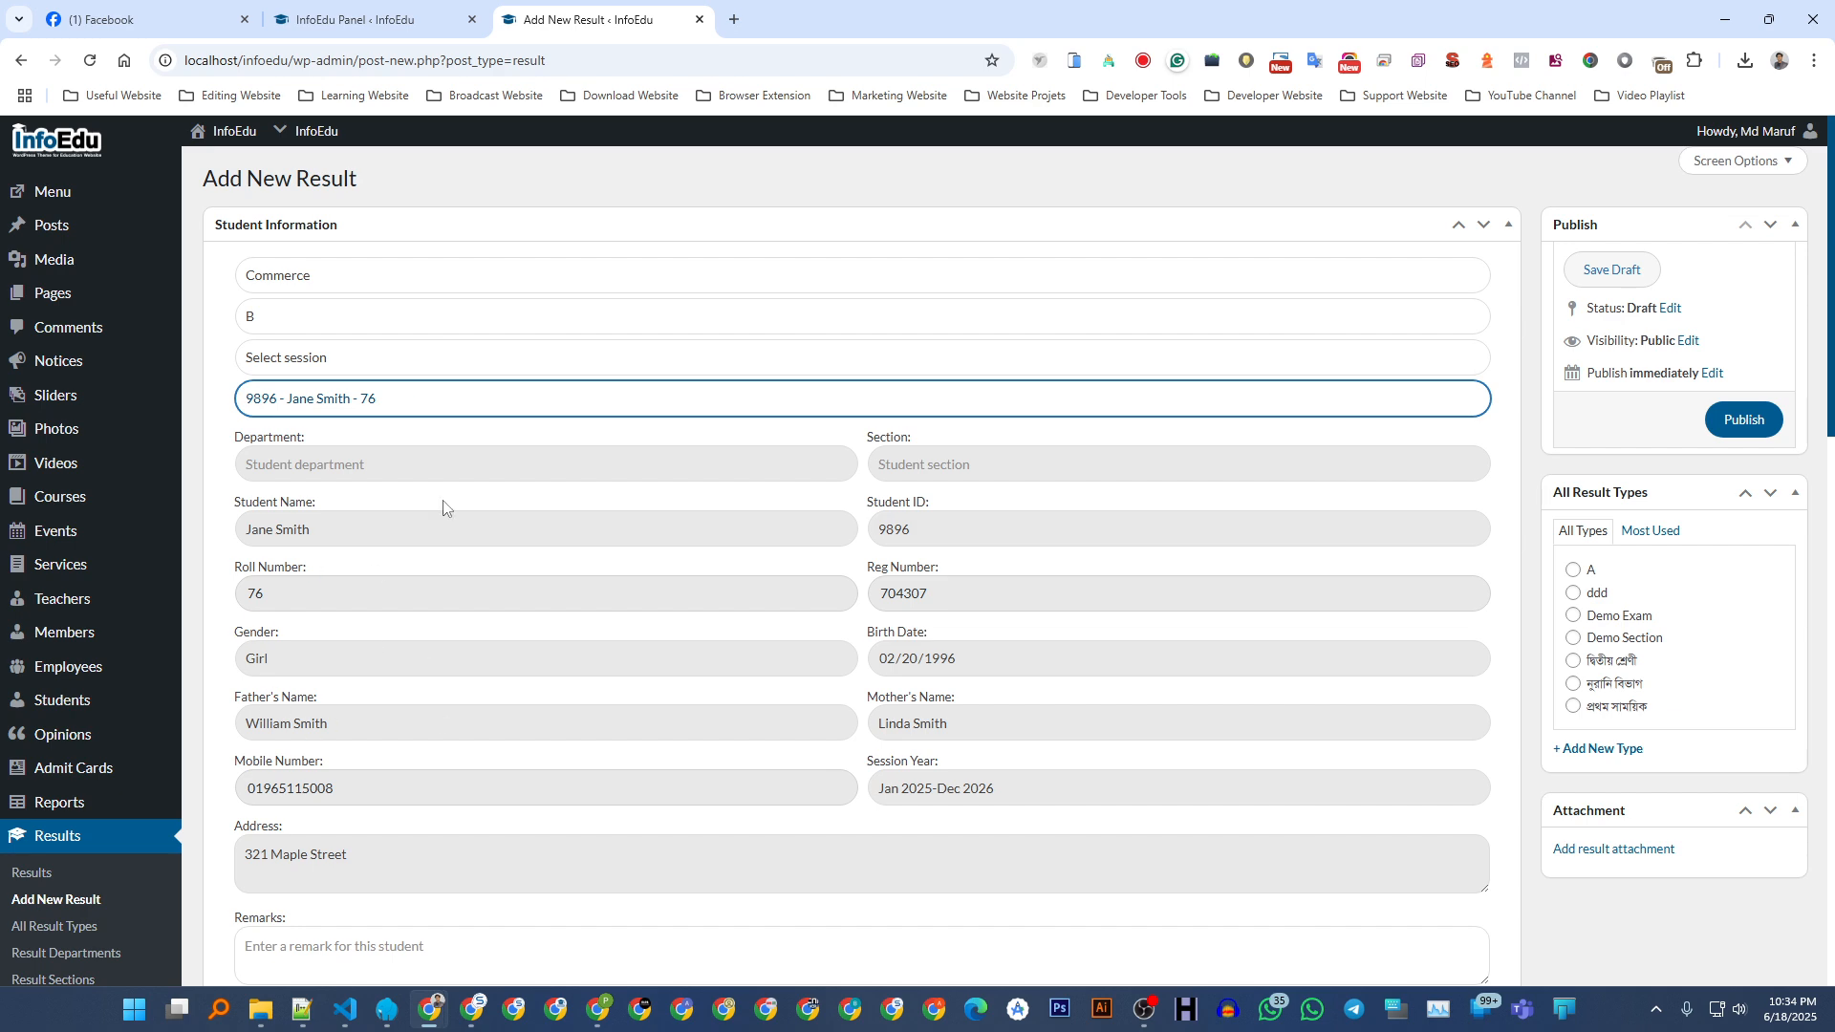
- Set the first subject of the result to Physics and enter an obtained mark of 25
scroll(435, 578, down, 1)
scroll(434, 578, down, 5)
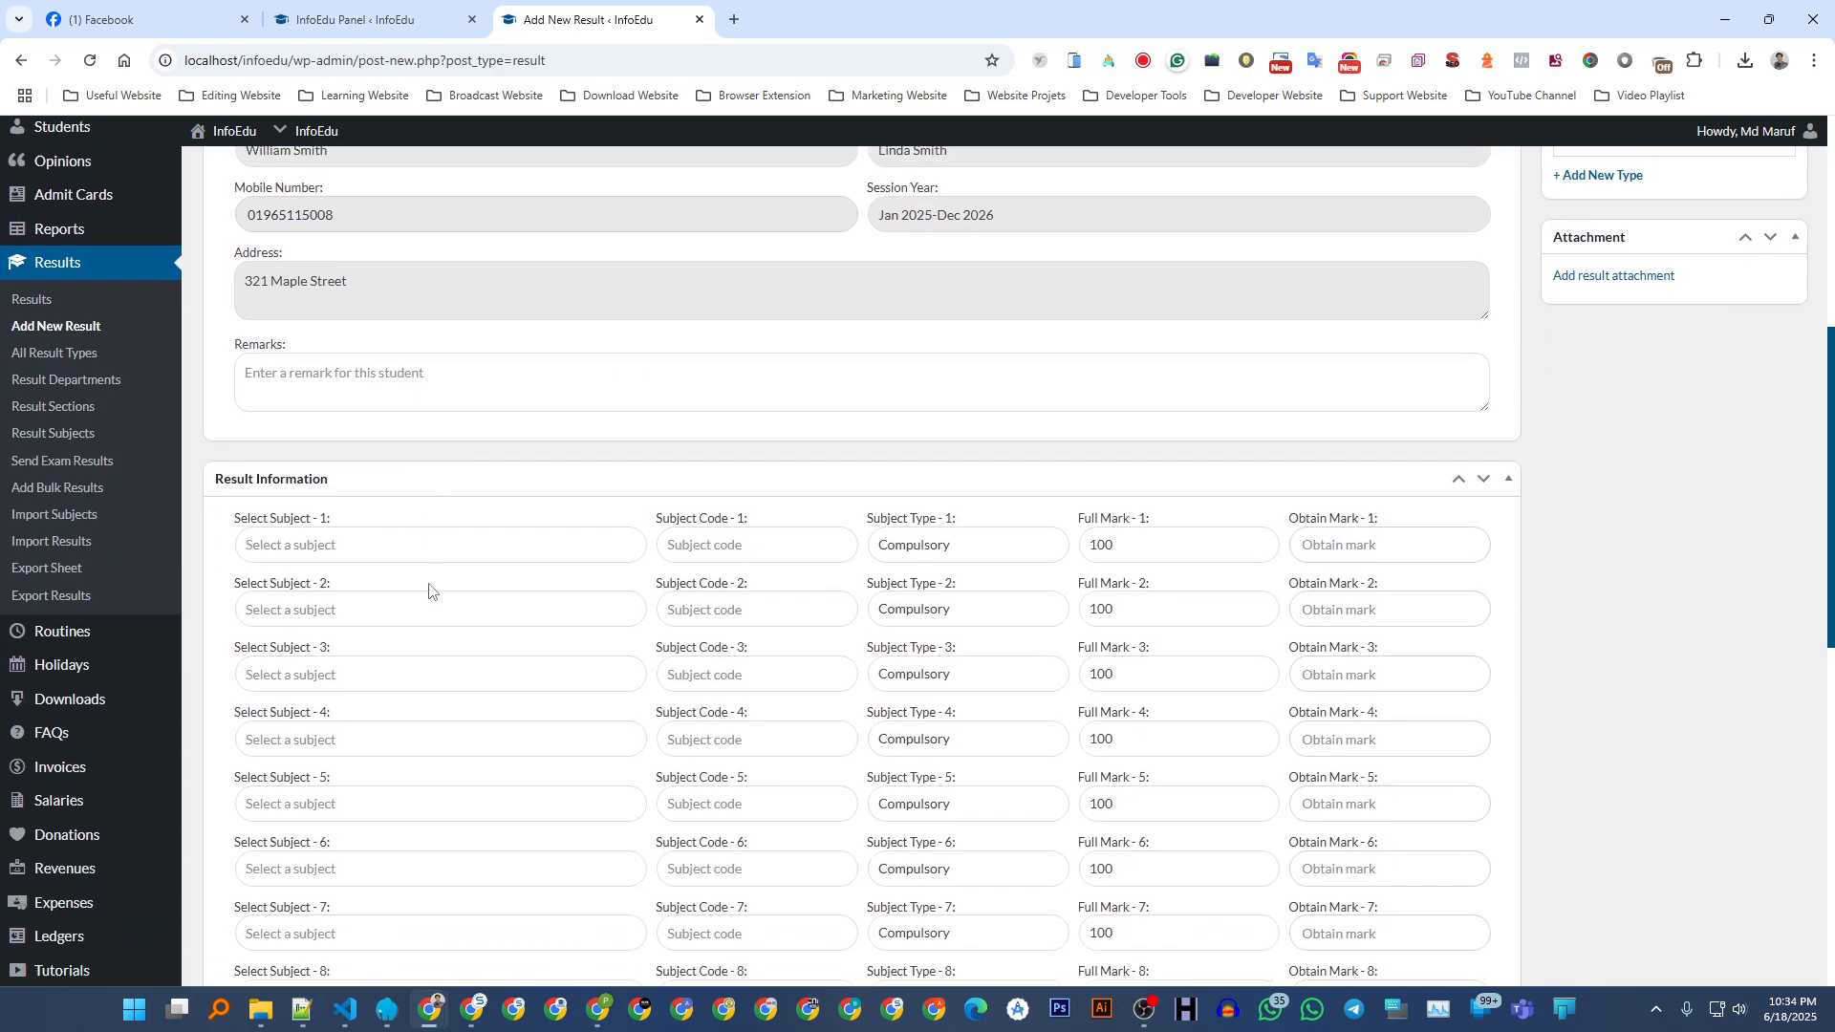
click(409, 545)
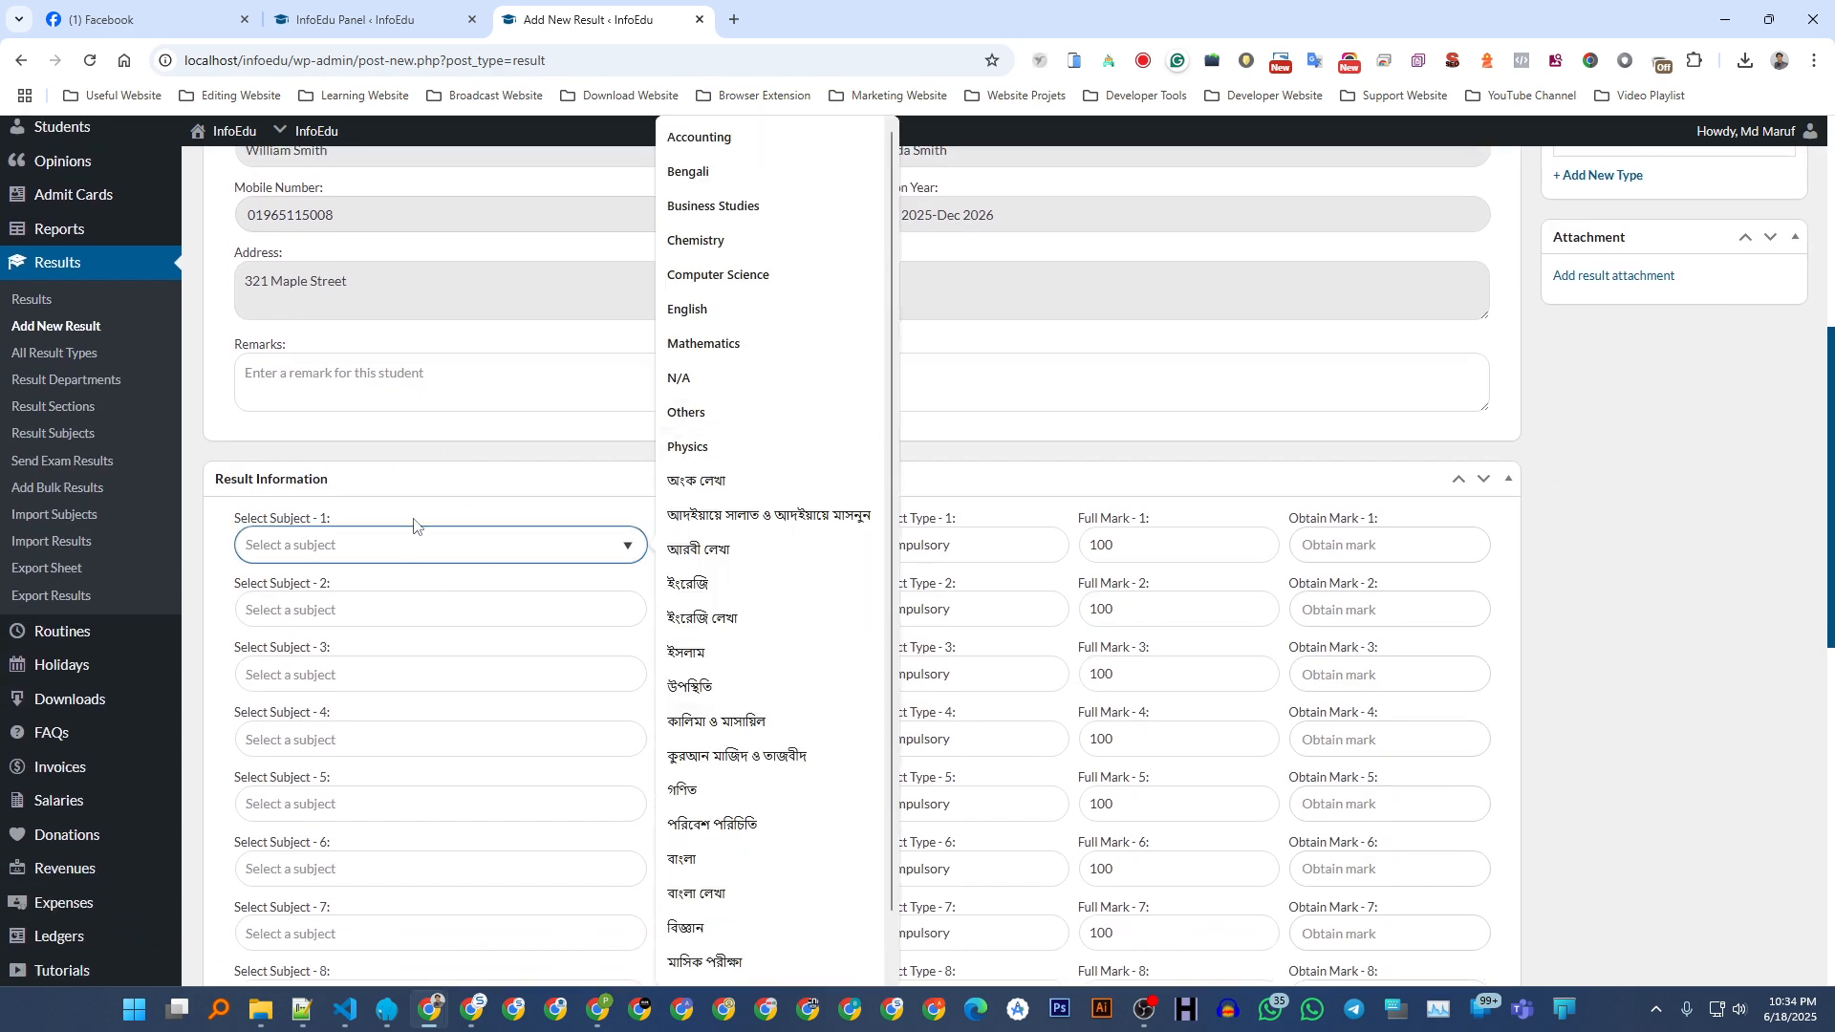
click(725, 449)
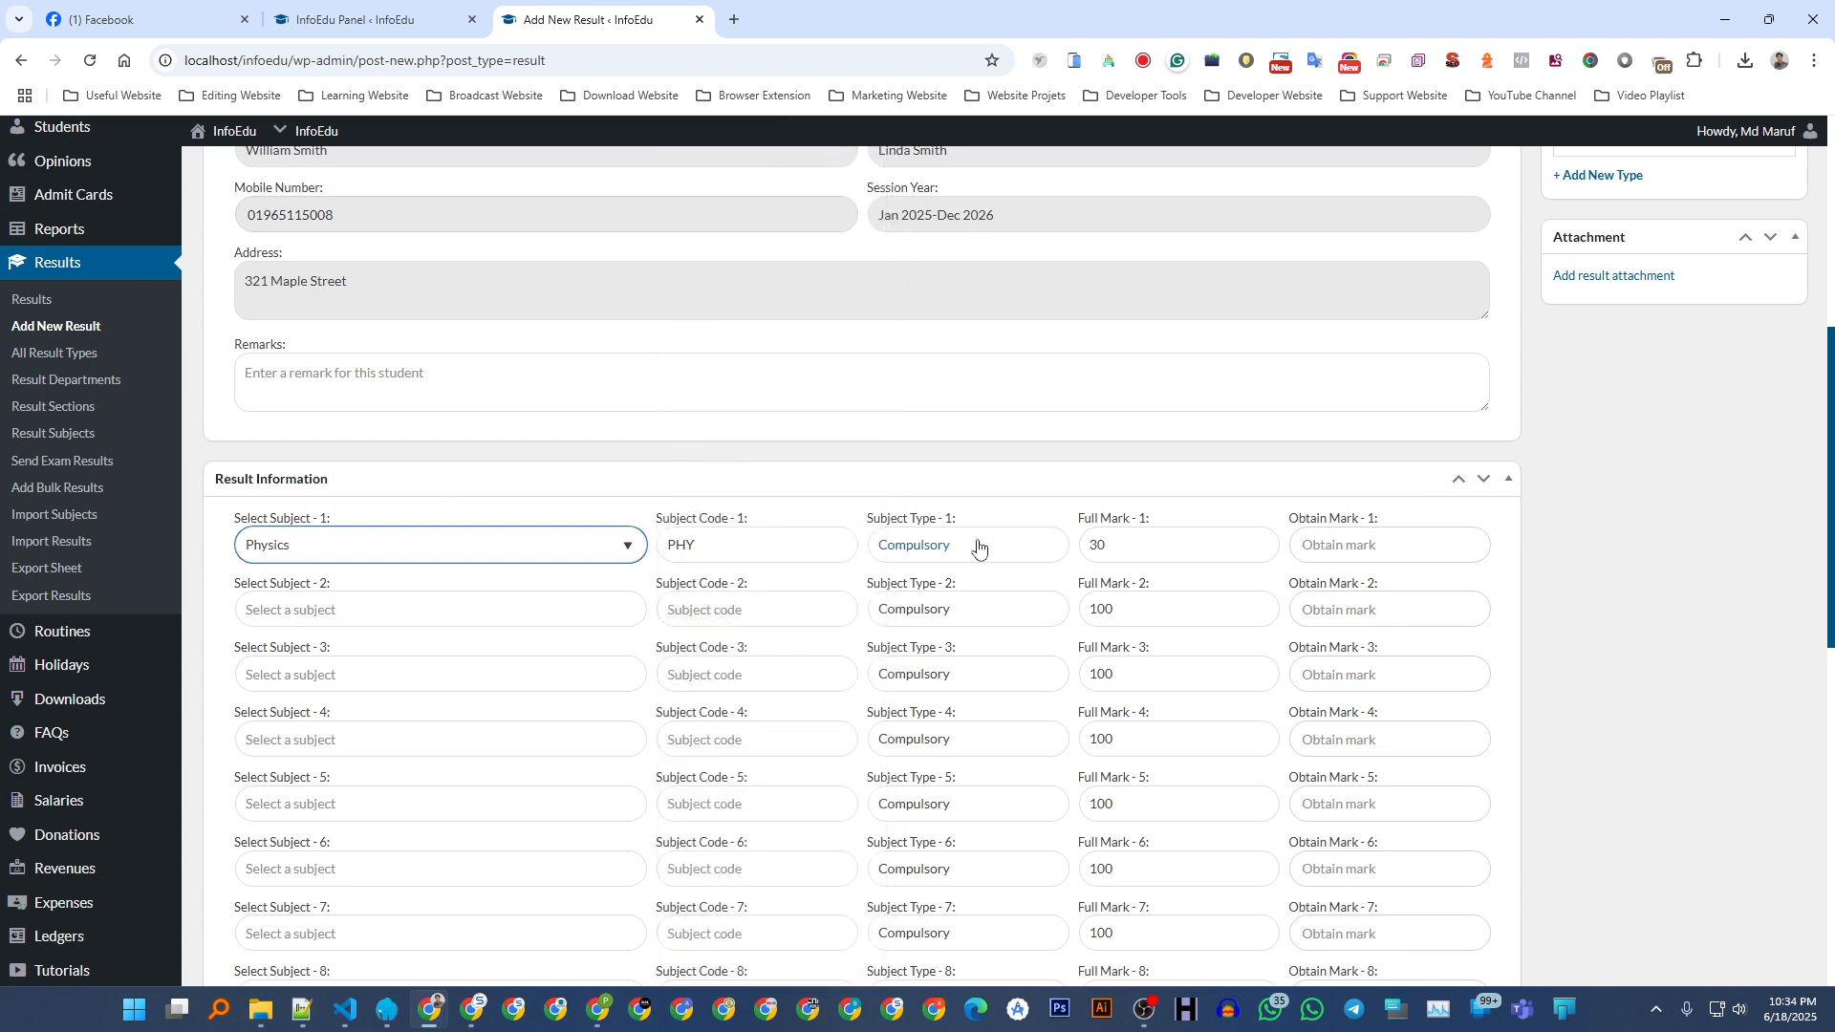
click(1368, 548)
text(5)
key(BackSpace)
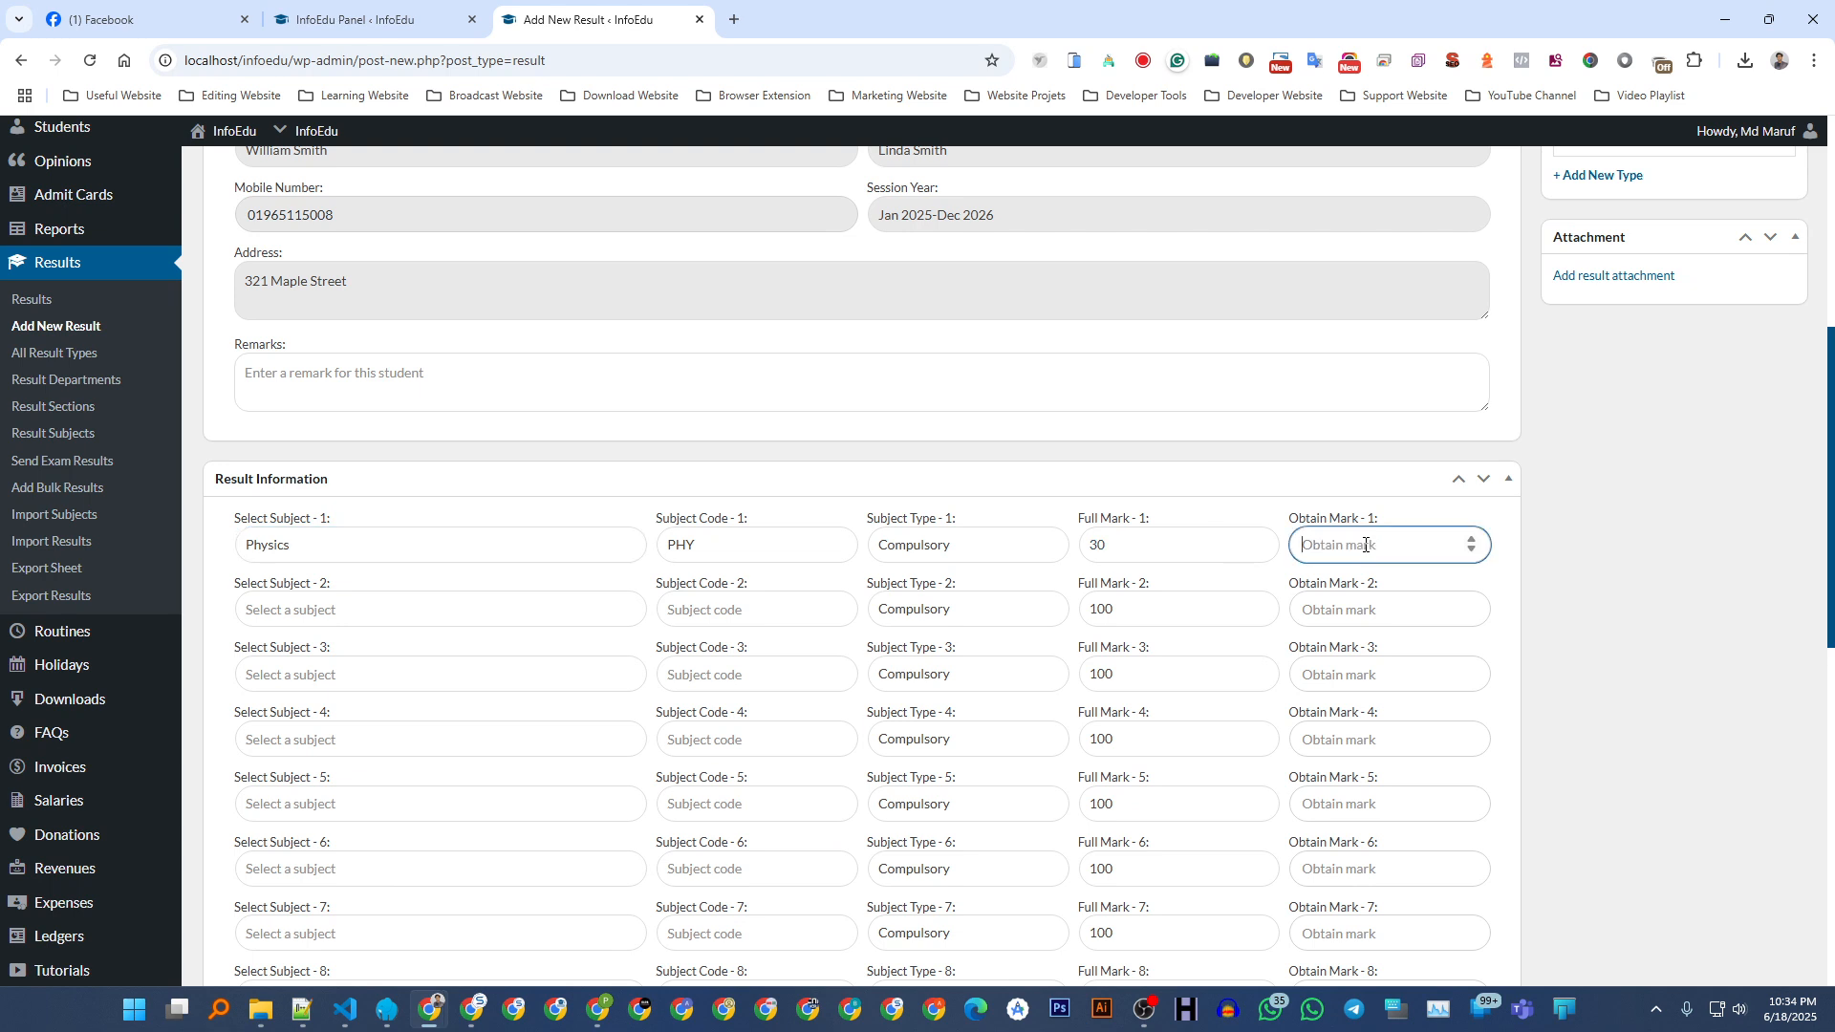
text(25)
- Set the second subject of the result to কালিমা ও মাসায়িল with an obtained mark of 90
click(265, 608)
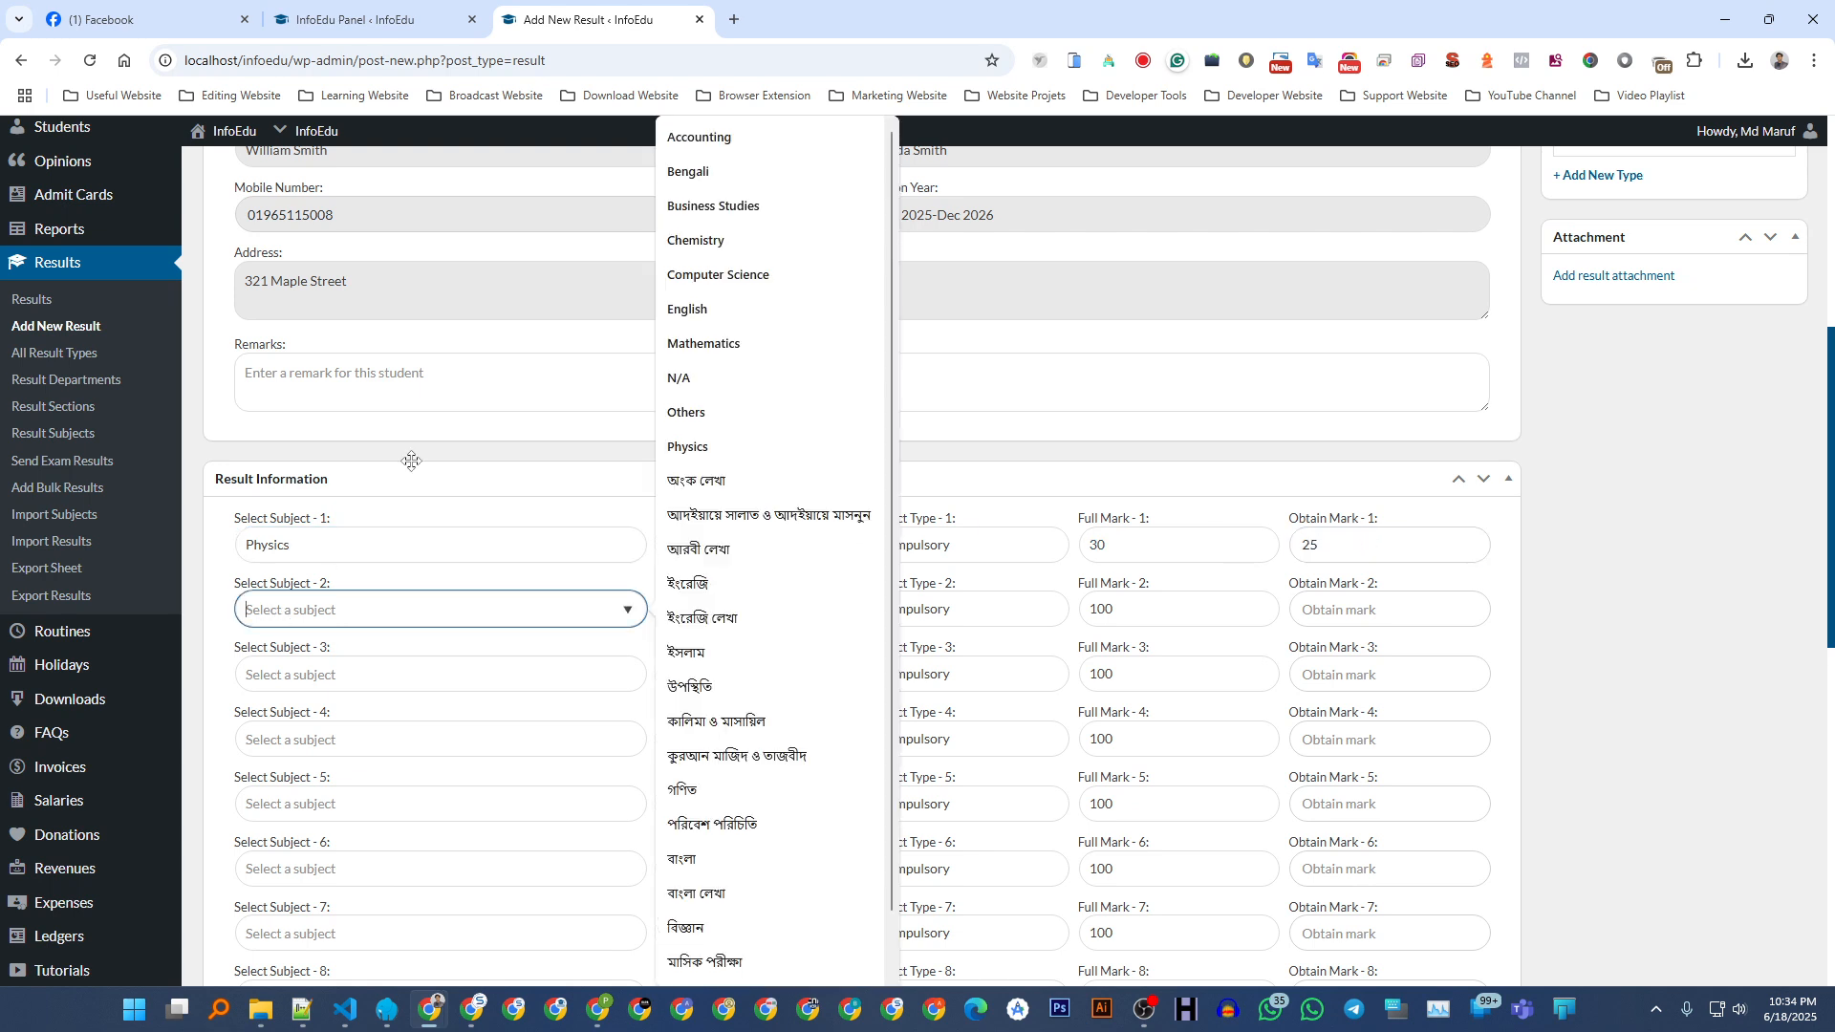
click(765, 718)
click(1351, 608)
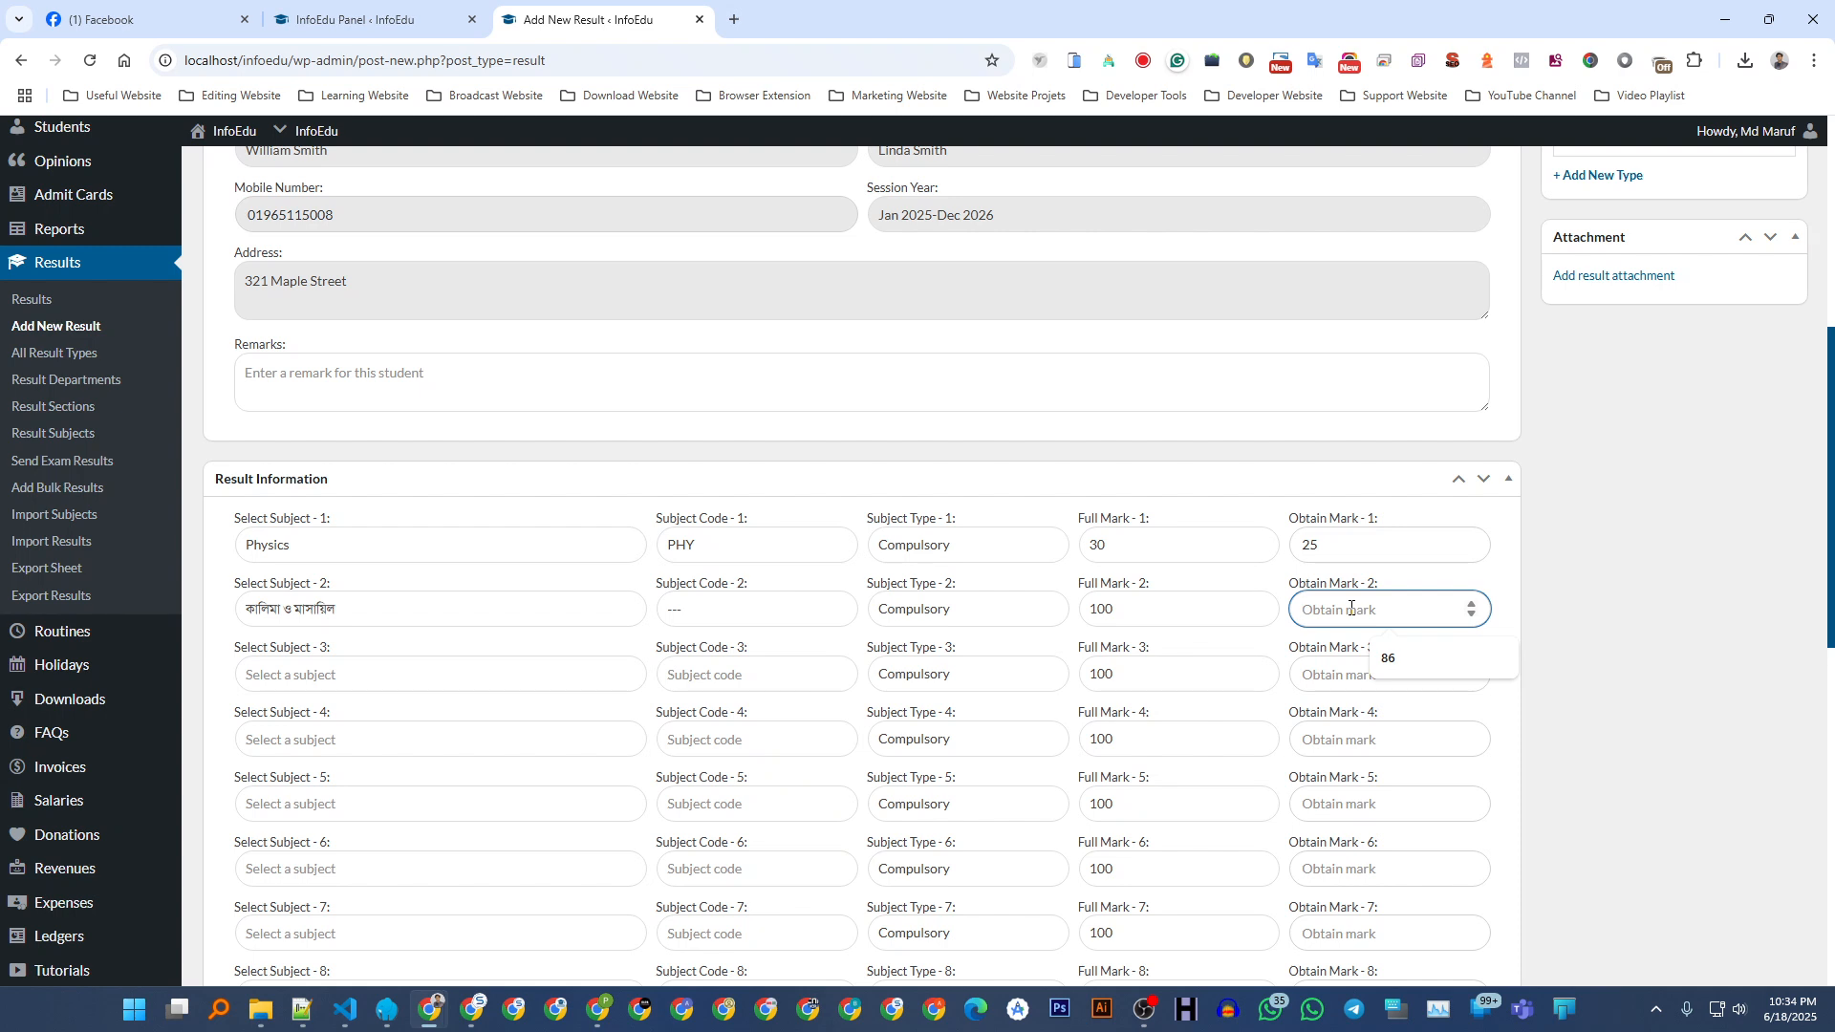
text(90)
- Leave the unsaved result and open the Result Subjects page at the new subject's code field
click(43, 446)
key(Return)
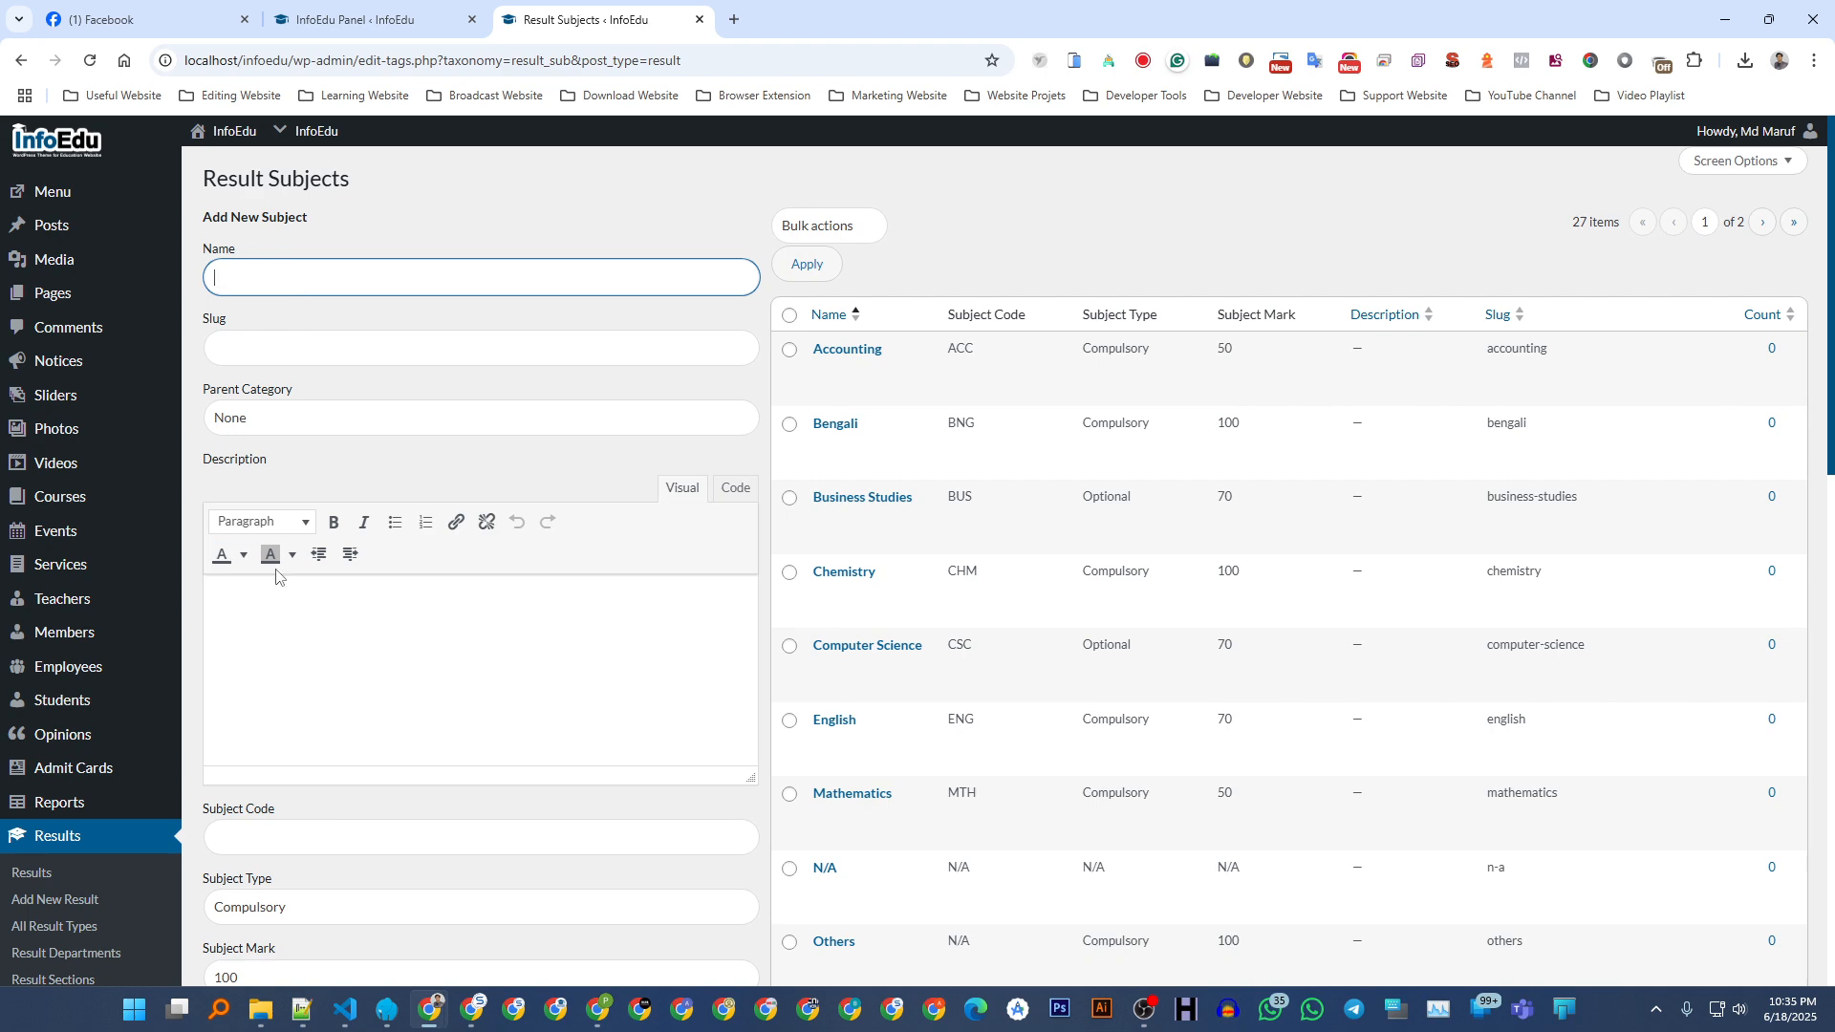
scroll(271, 631, down, 3)
click(251, 548)
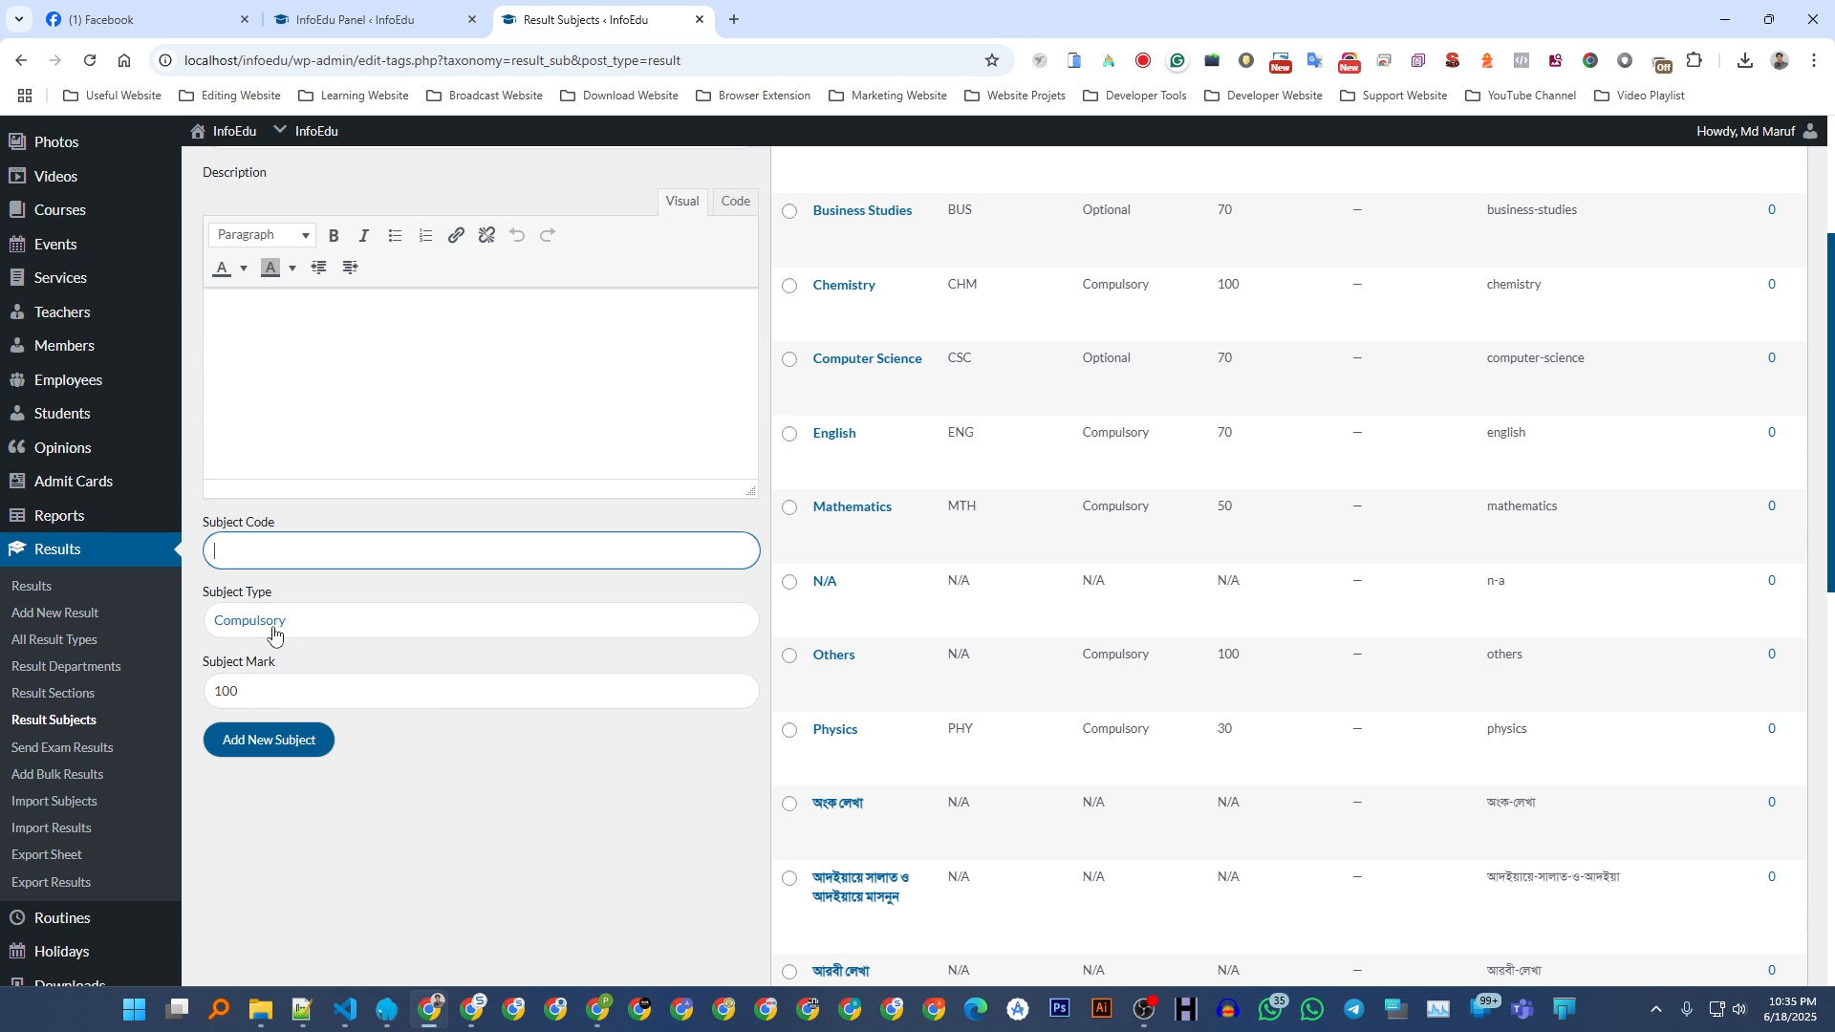
- Examine the Subject Type and Subject Mark options in the new subject form, keeping Compulsory and 100
click(274, 630)
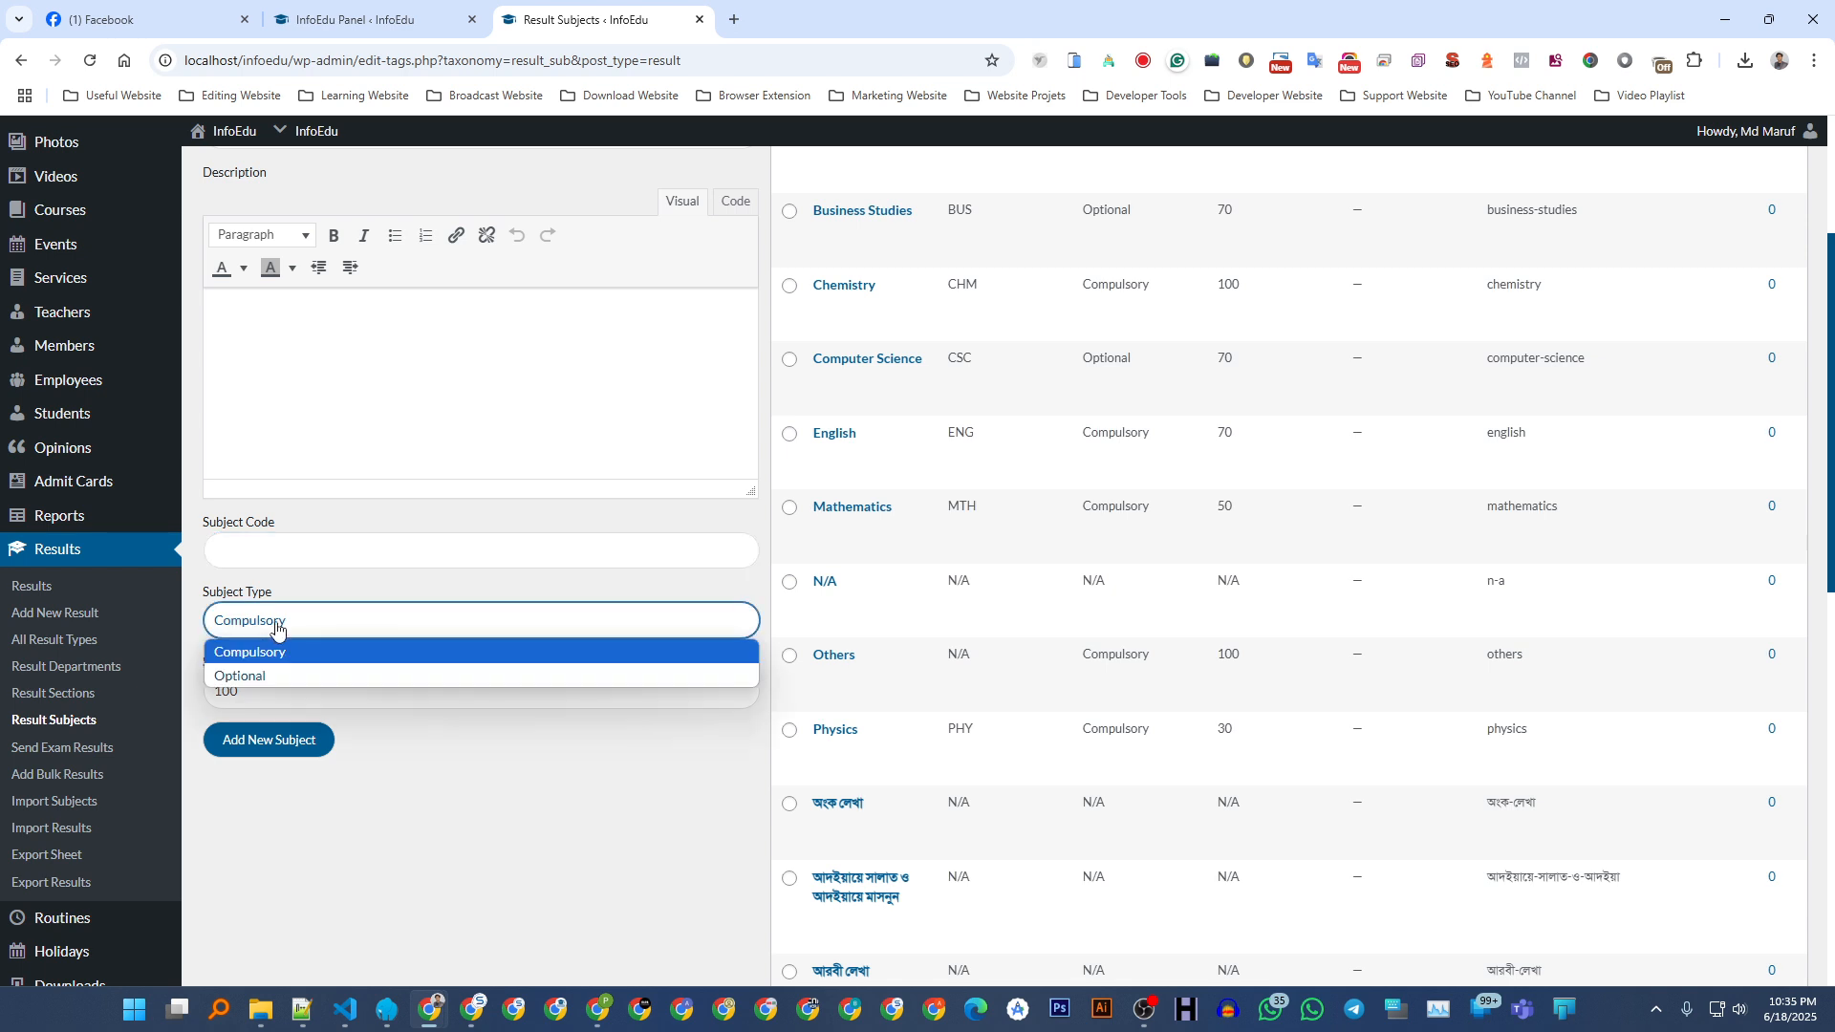
click(245, 676)
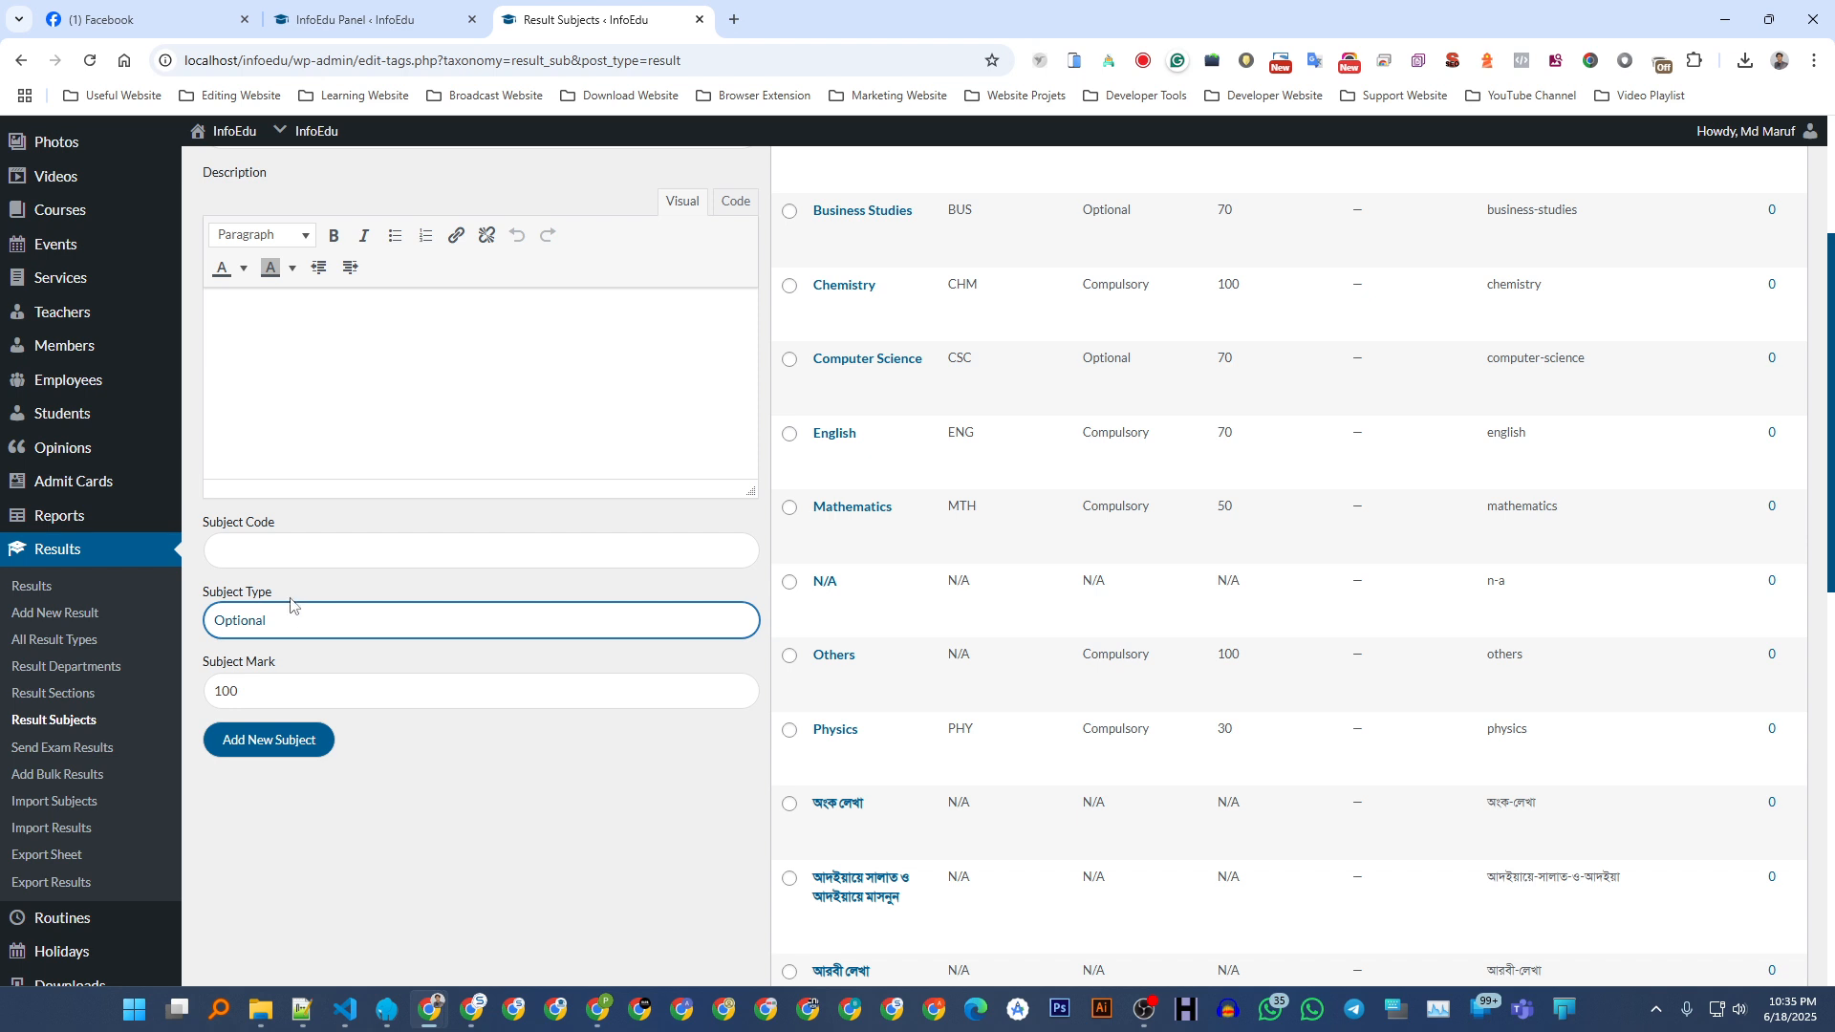
click(288, 621)
click(280, 653)
click(258, 698)
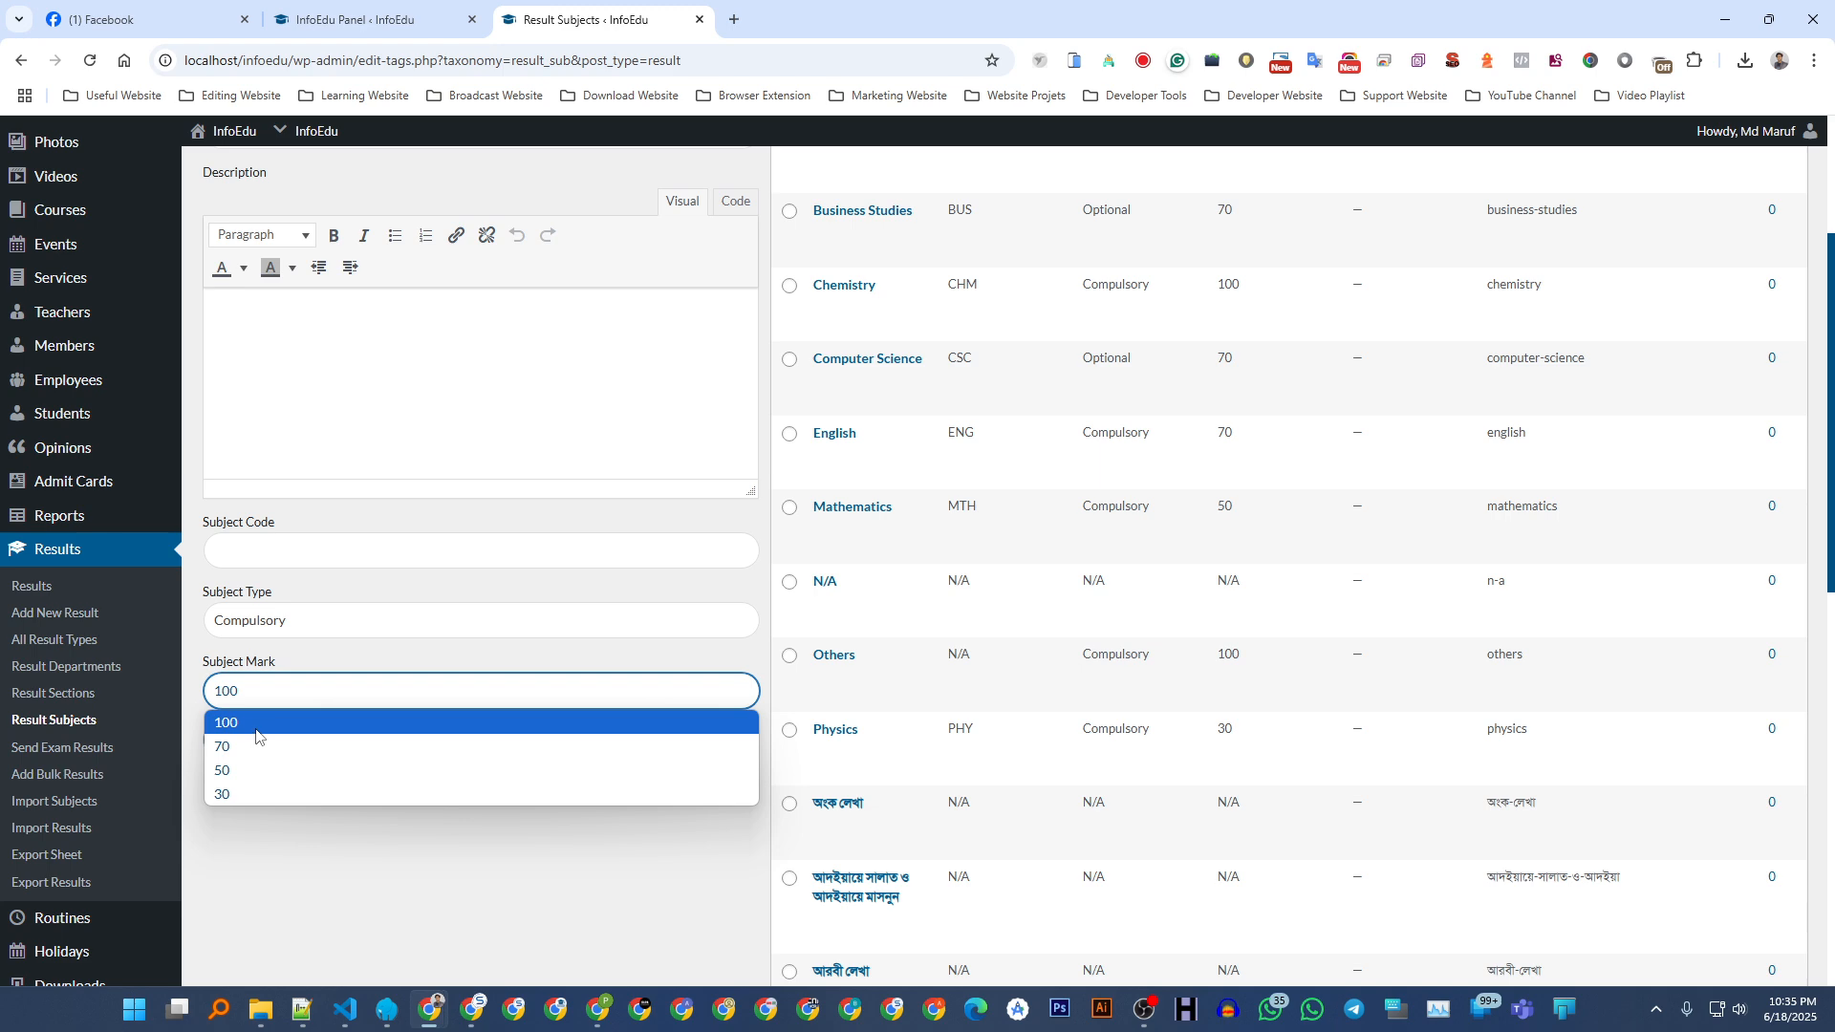
click(368, 860)
scroll(339, 492, up, 3)
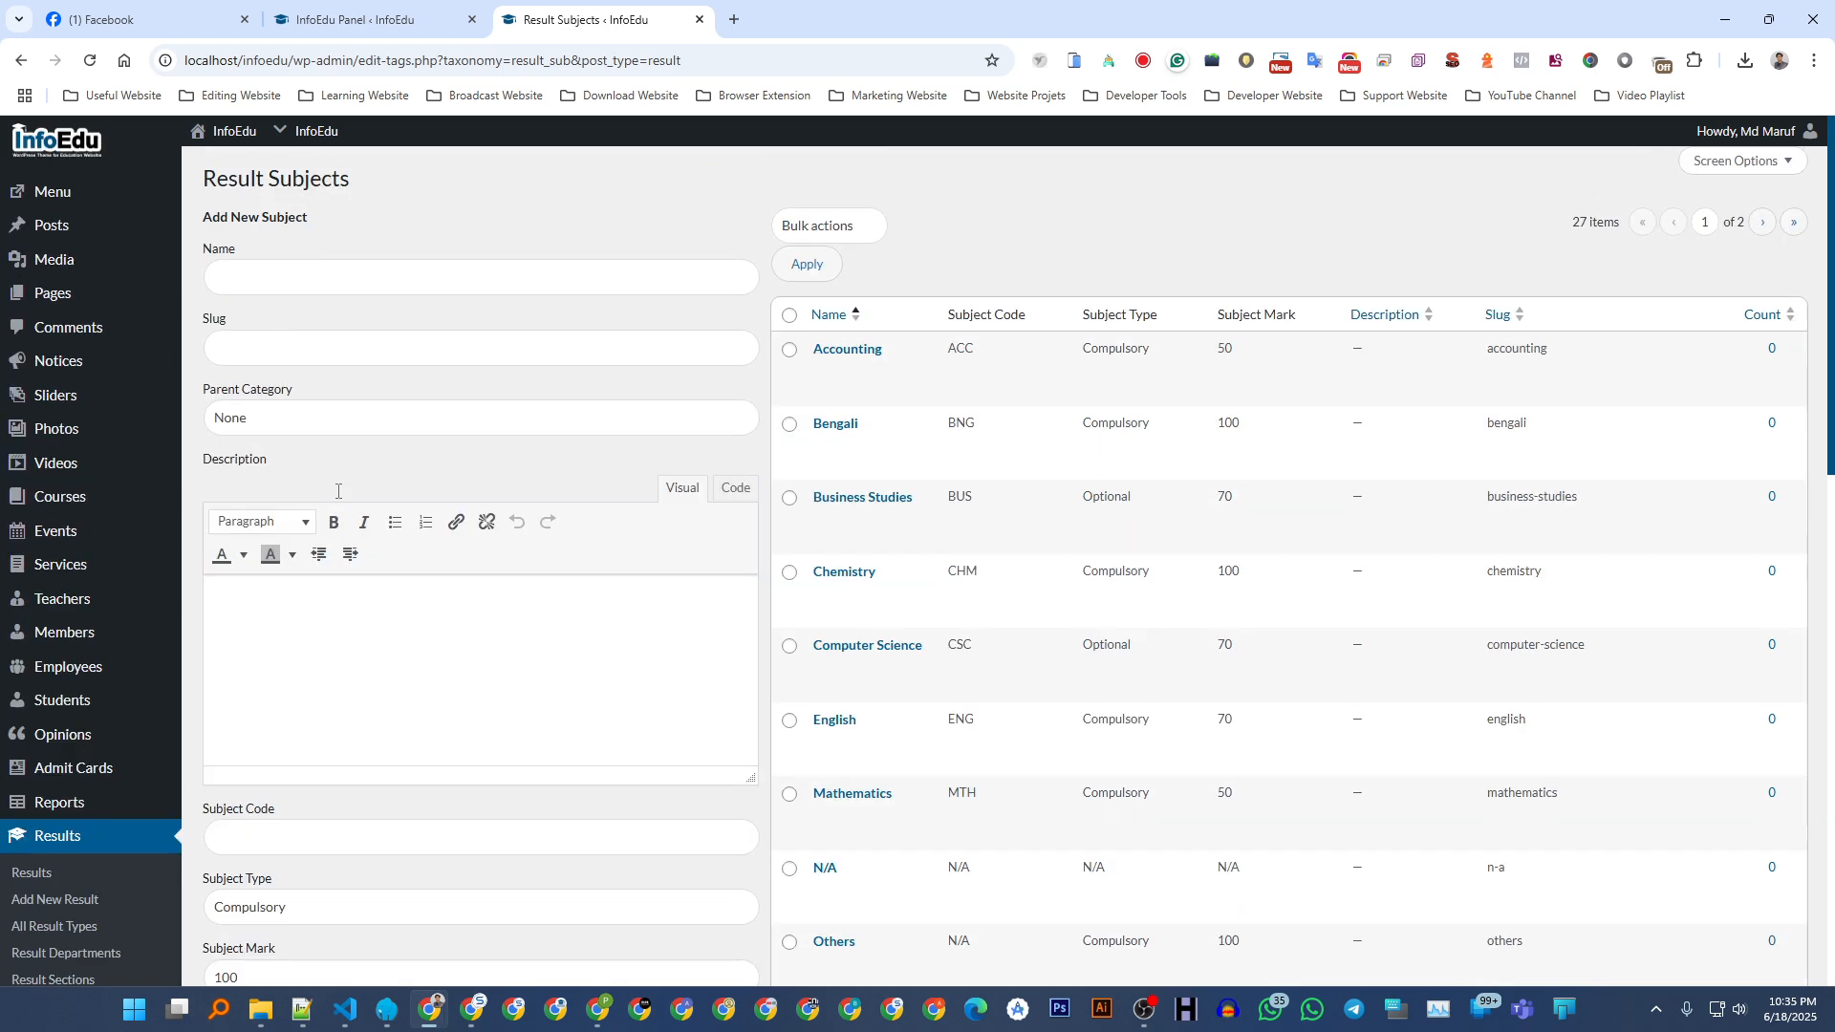
- Name the new result subject ডেমো and give it the subject code DM
click(307, 270)
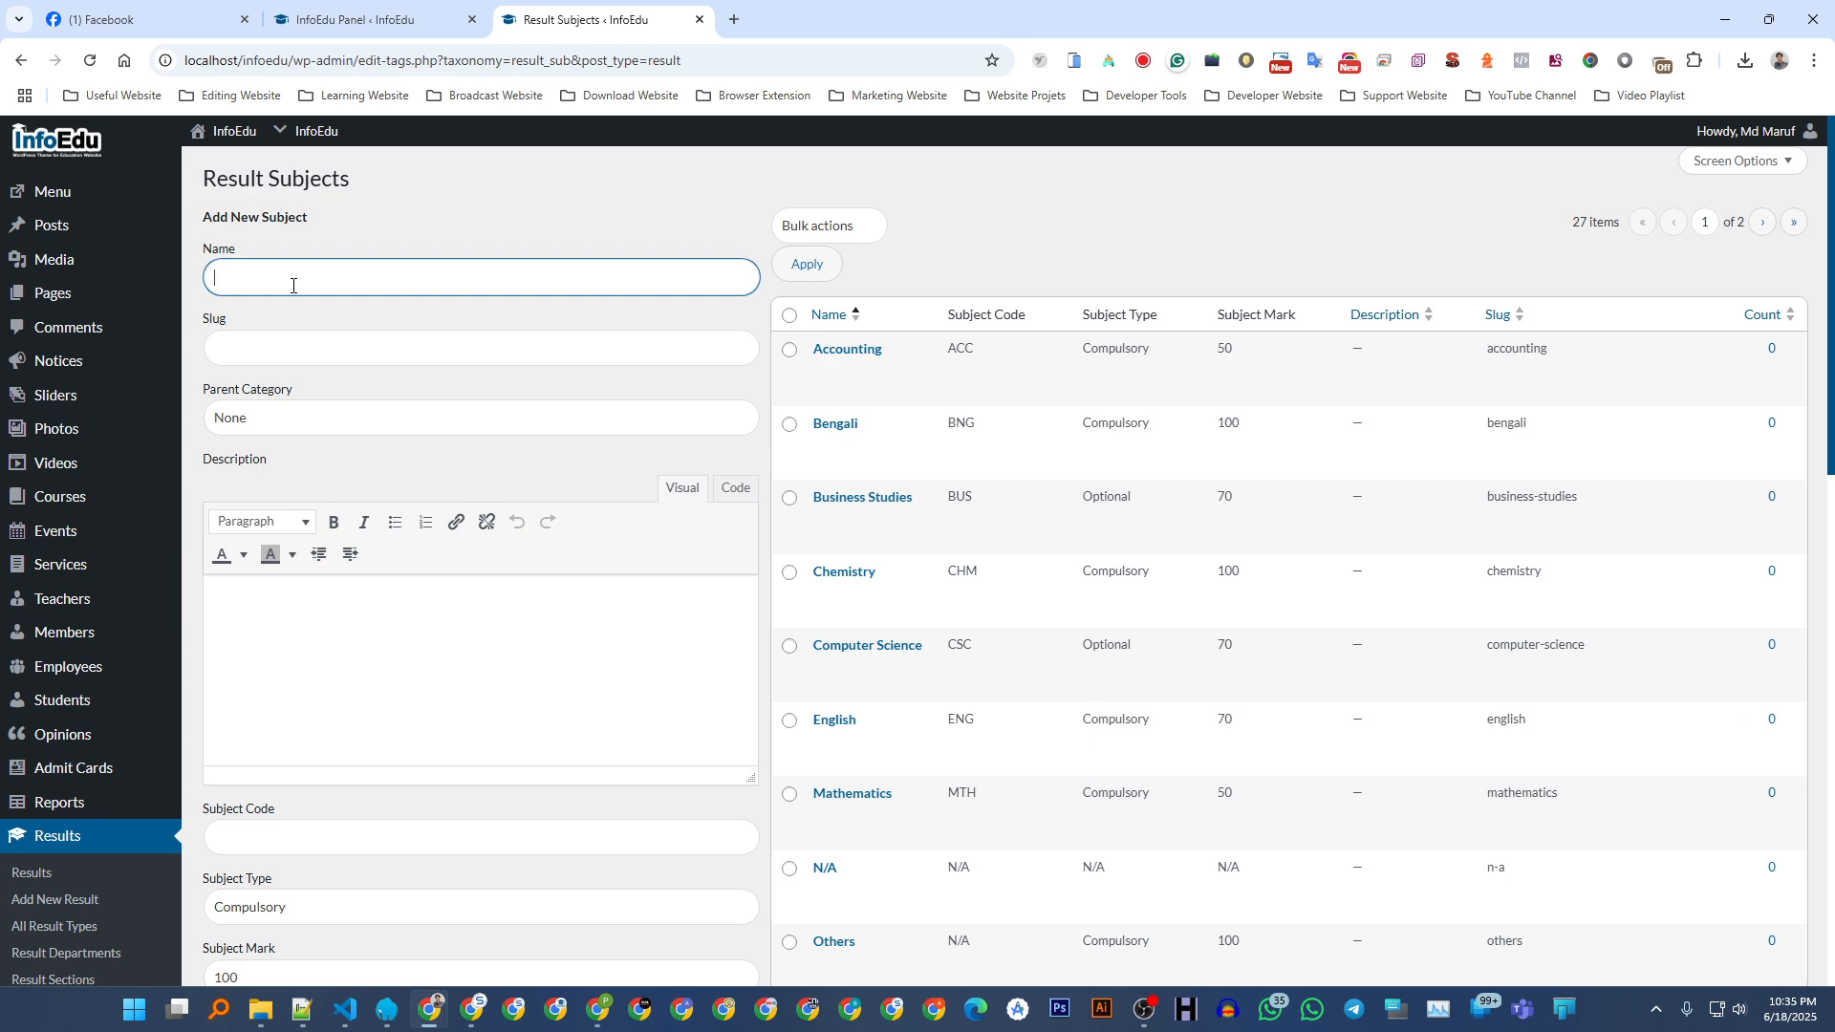
scroll(1057, 525, down, 9)
scroll(1061, 525, up, 9)
text(demo)
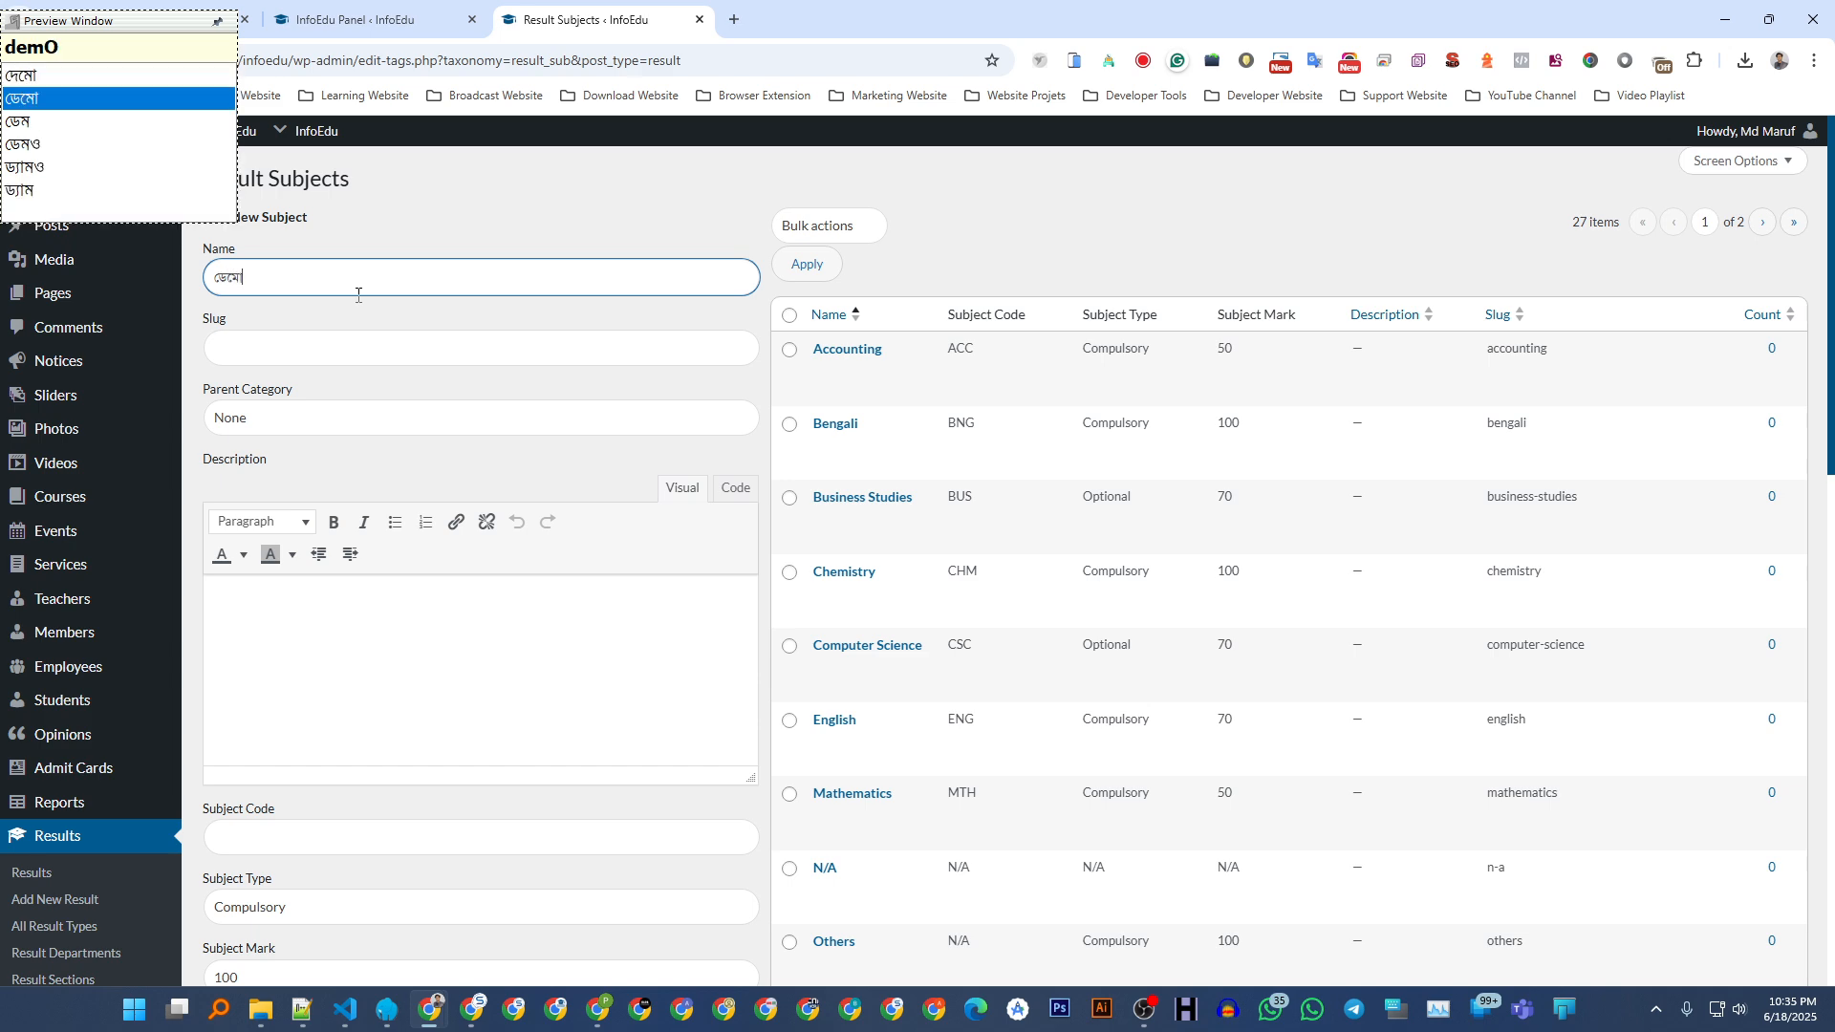
scroll(287, 549, down, 3)
click(288, 553)
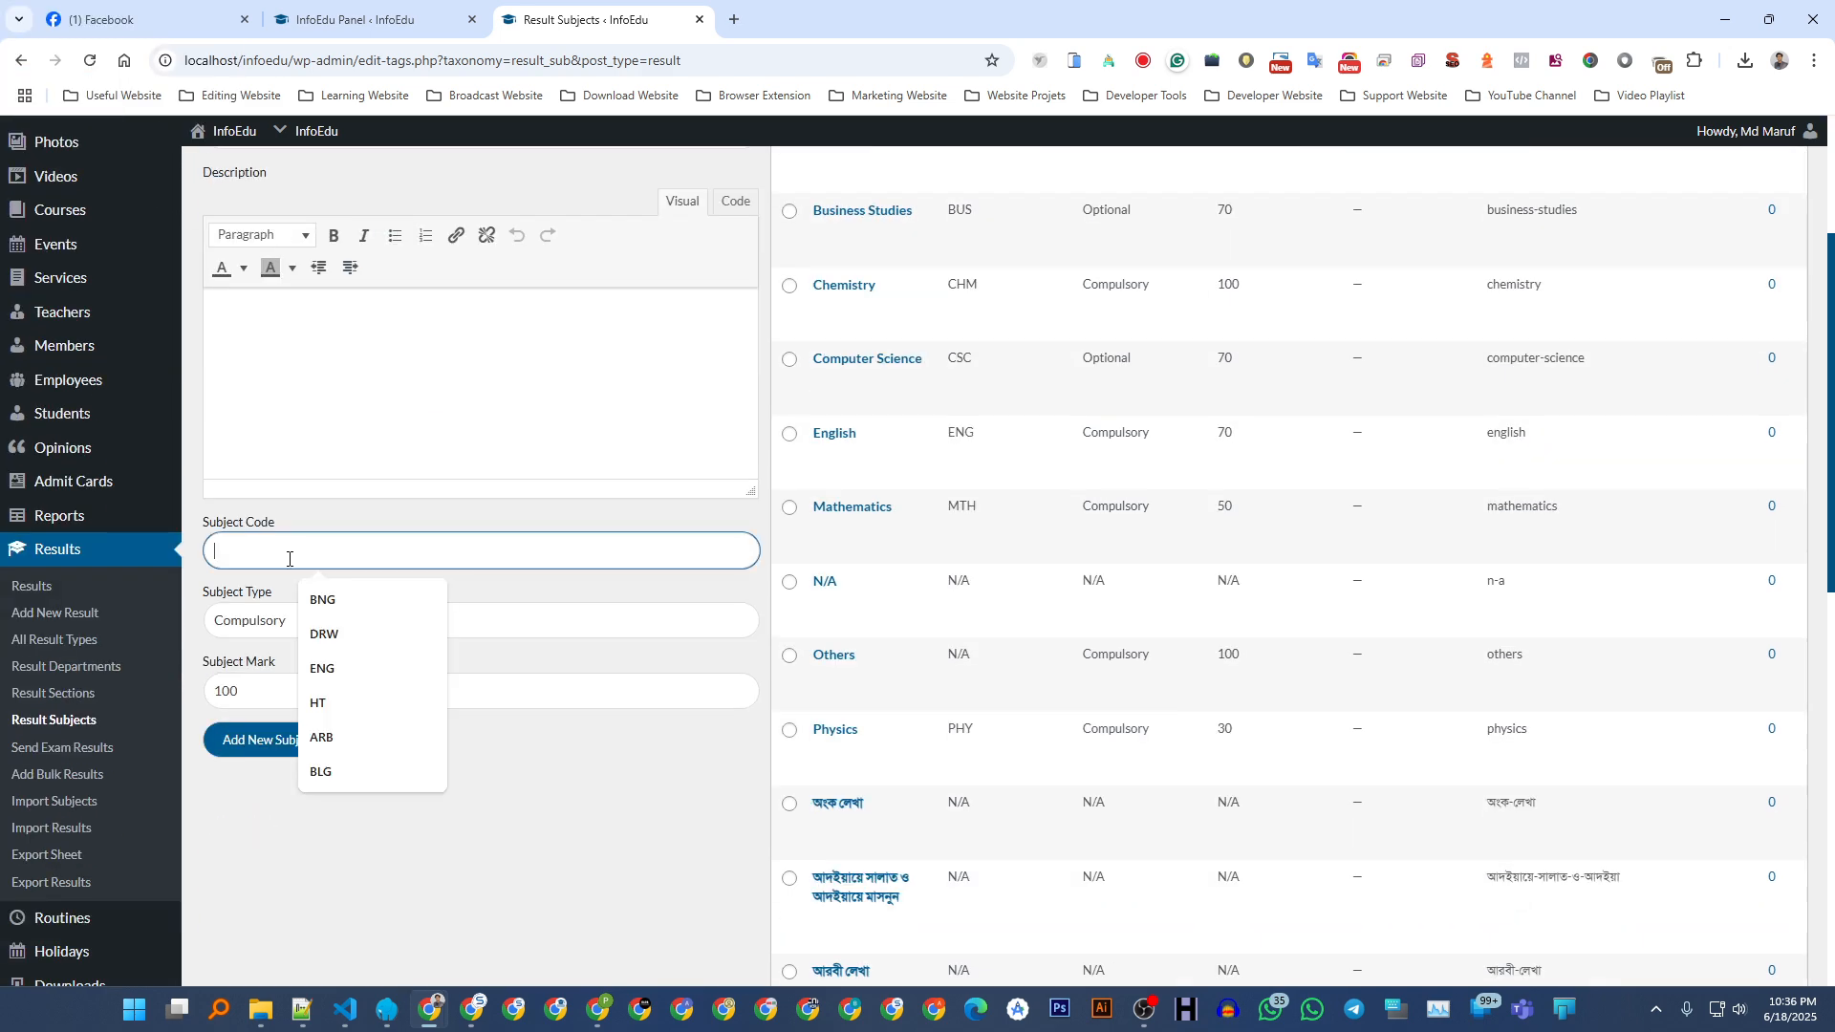
text(DM)
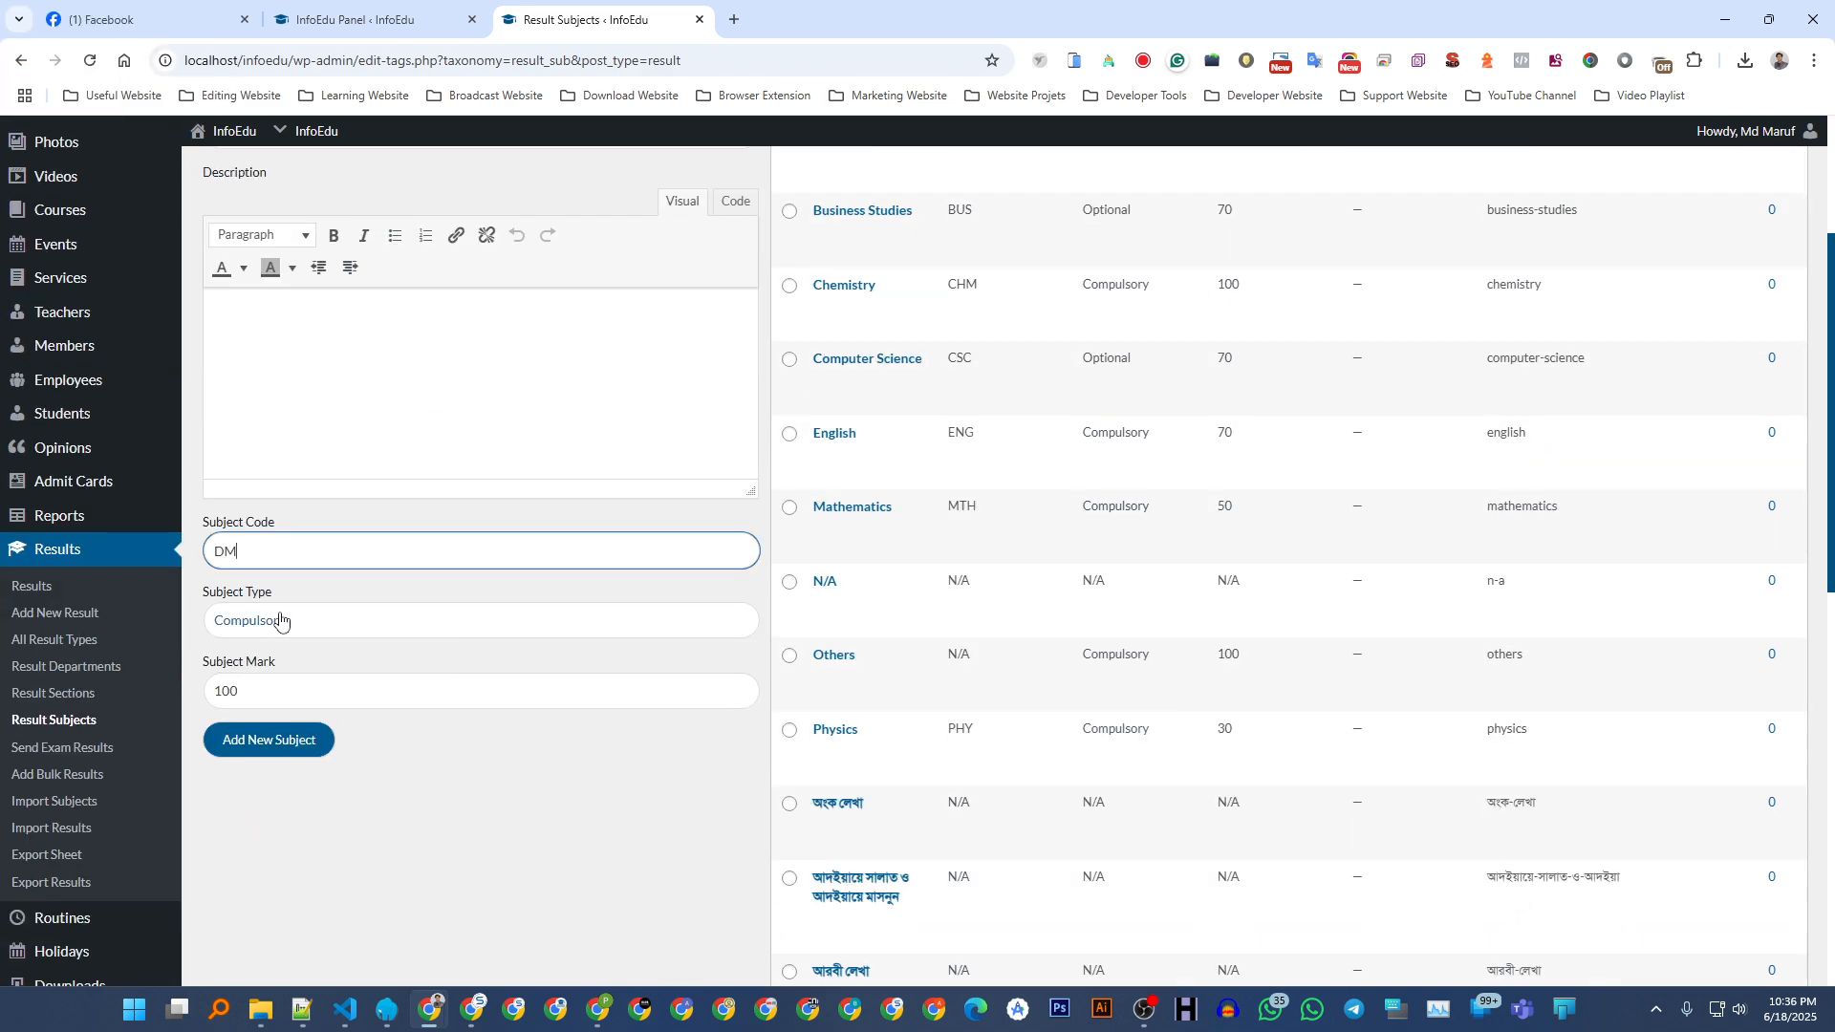
- Set the subject's type to Optional and its mark to 70, and add it to the result subjects
click(281, 621)
click(280, 621)
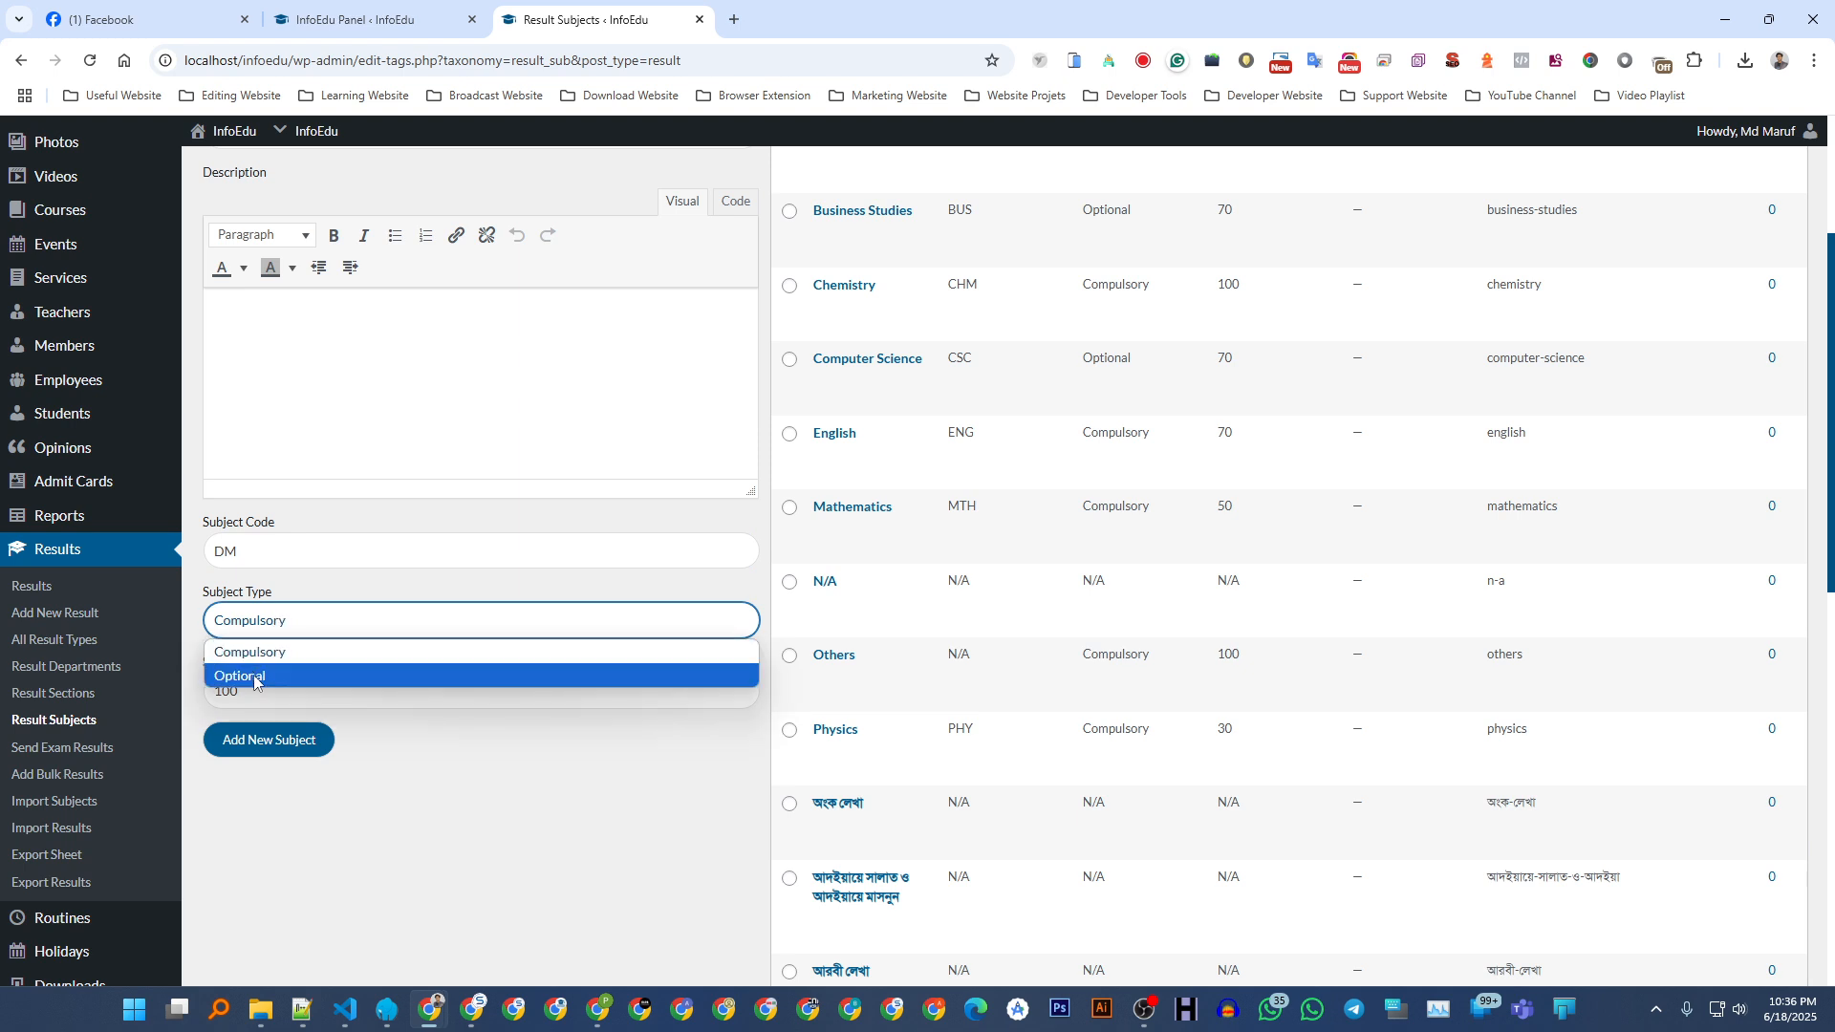
click(308, 677)
click(315, 690)
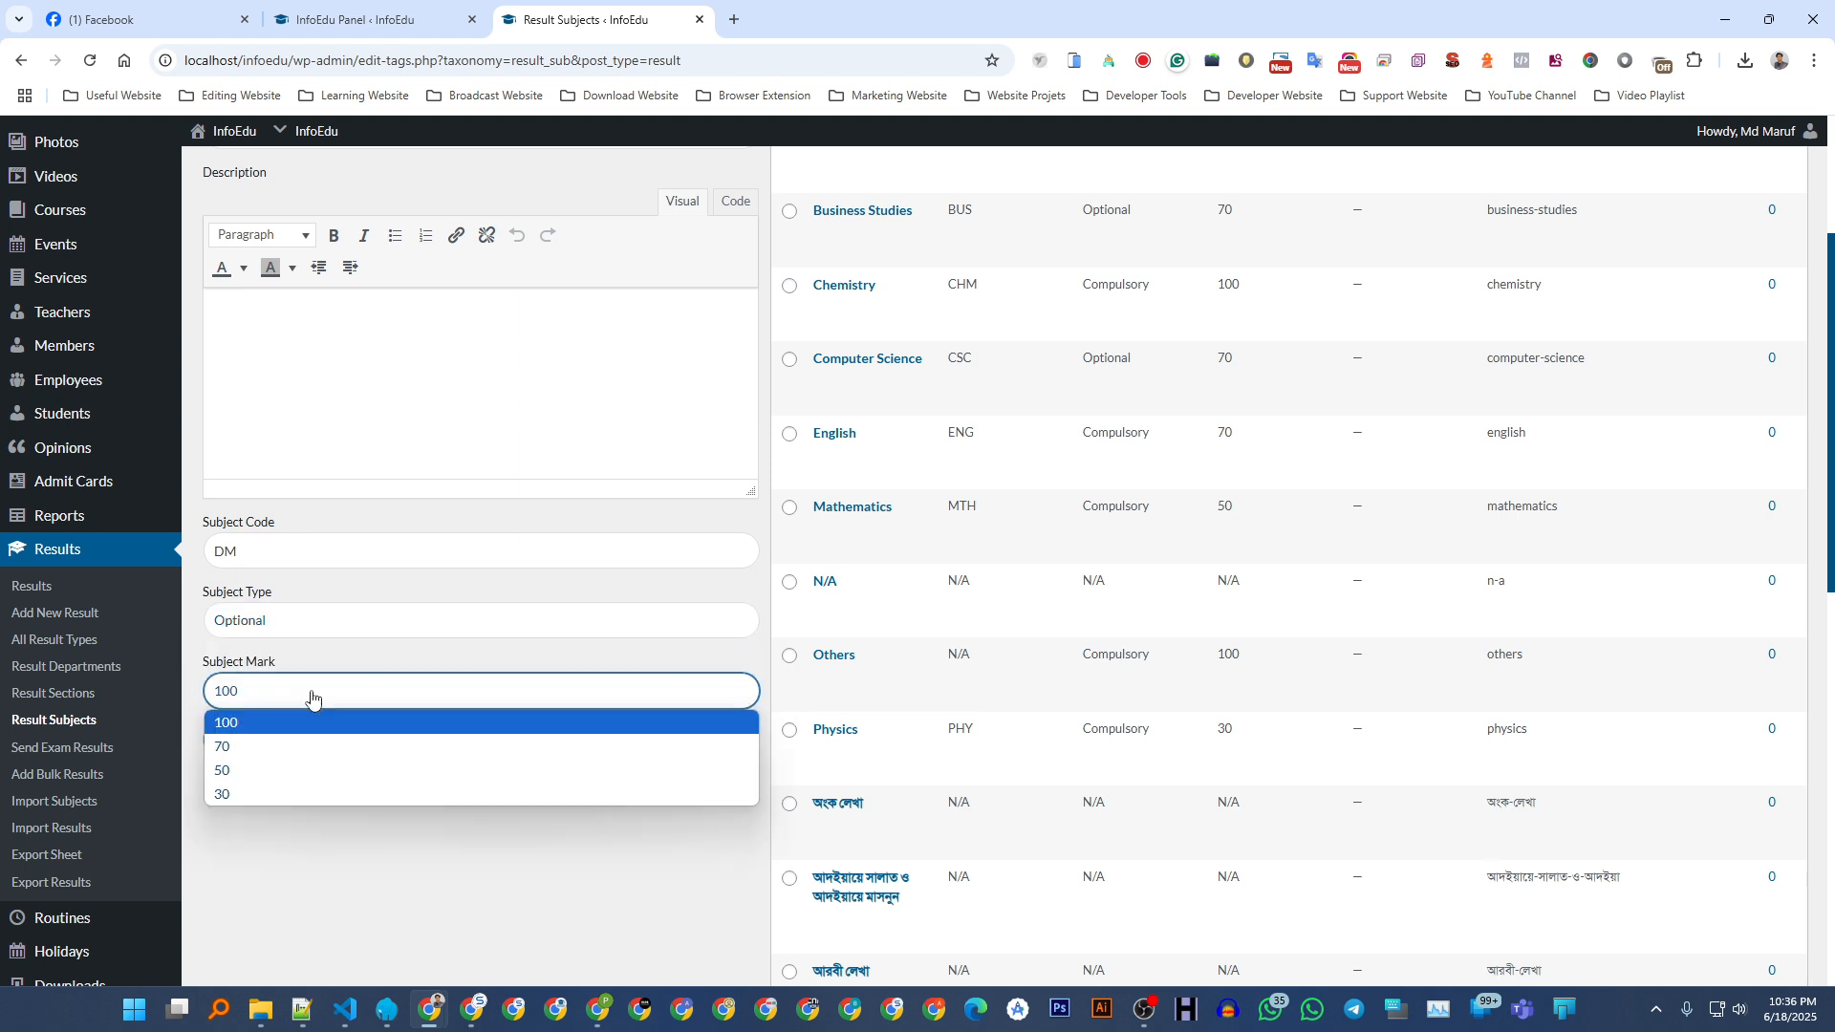
click(254, 747)
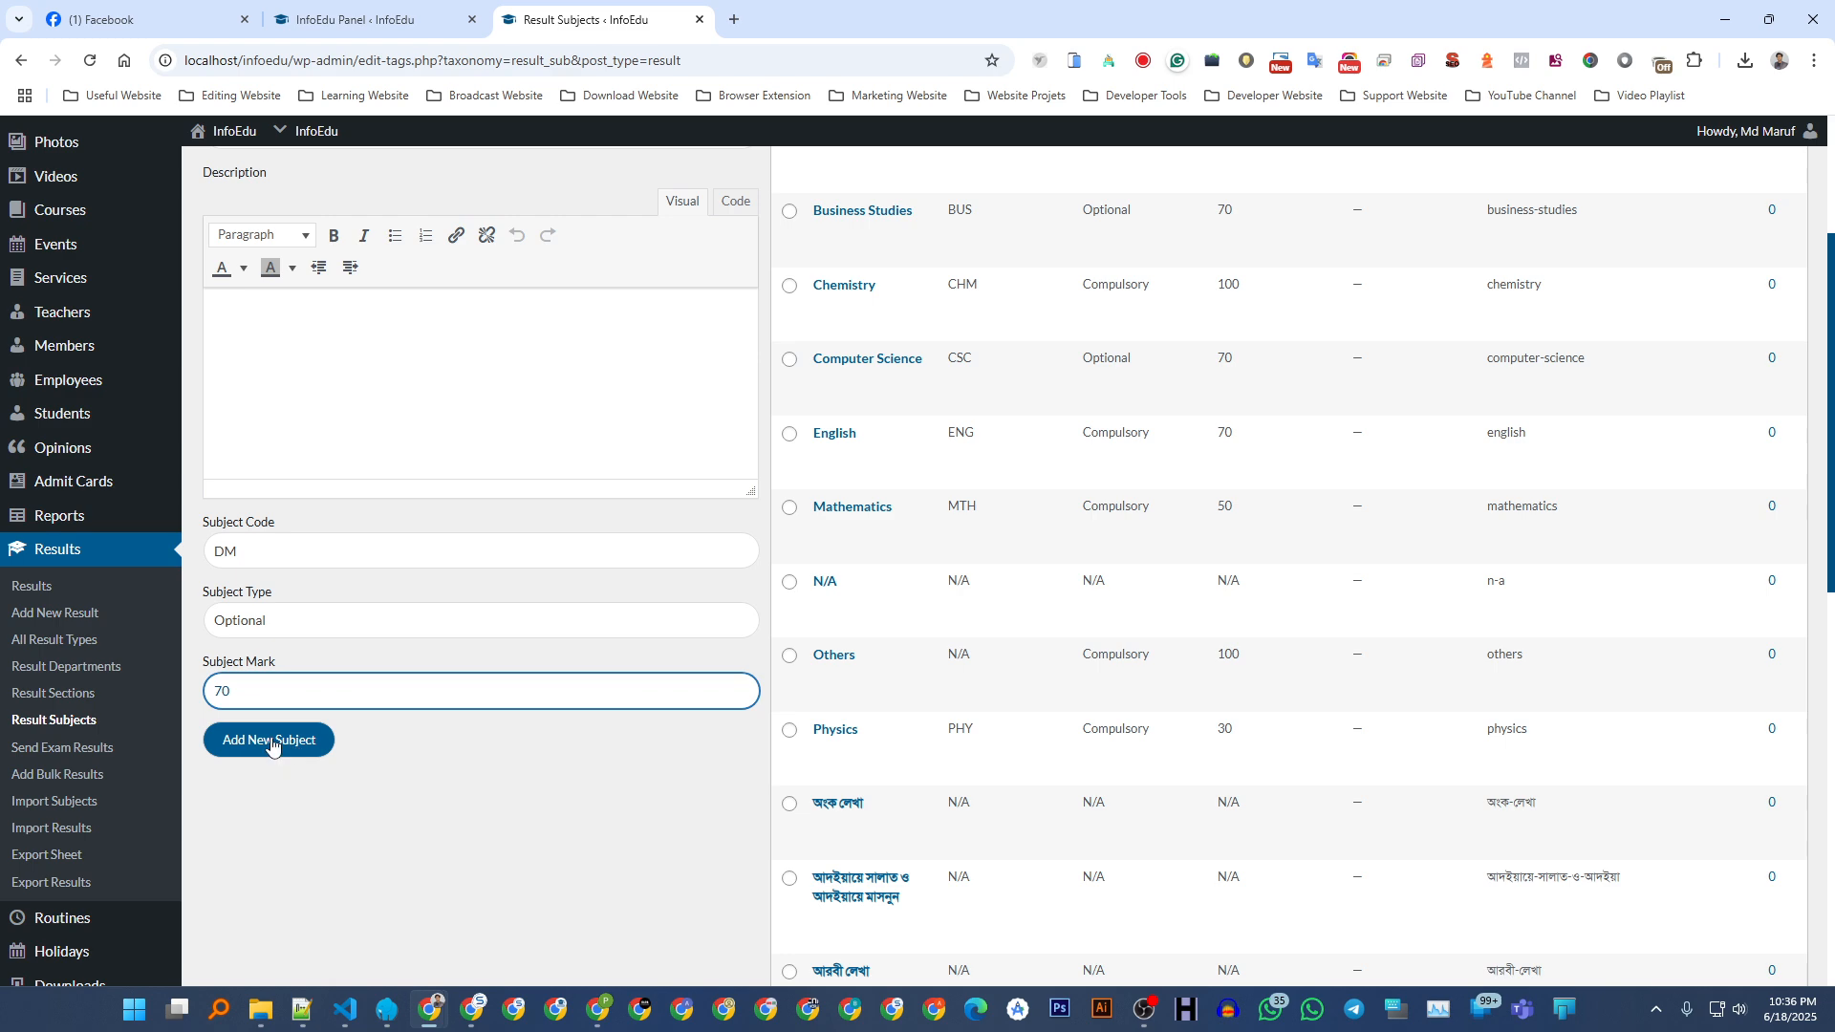
click(268, 743)
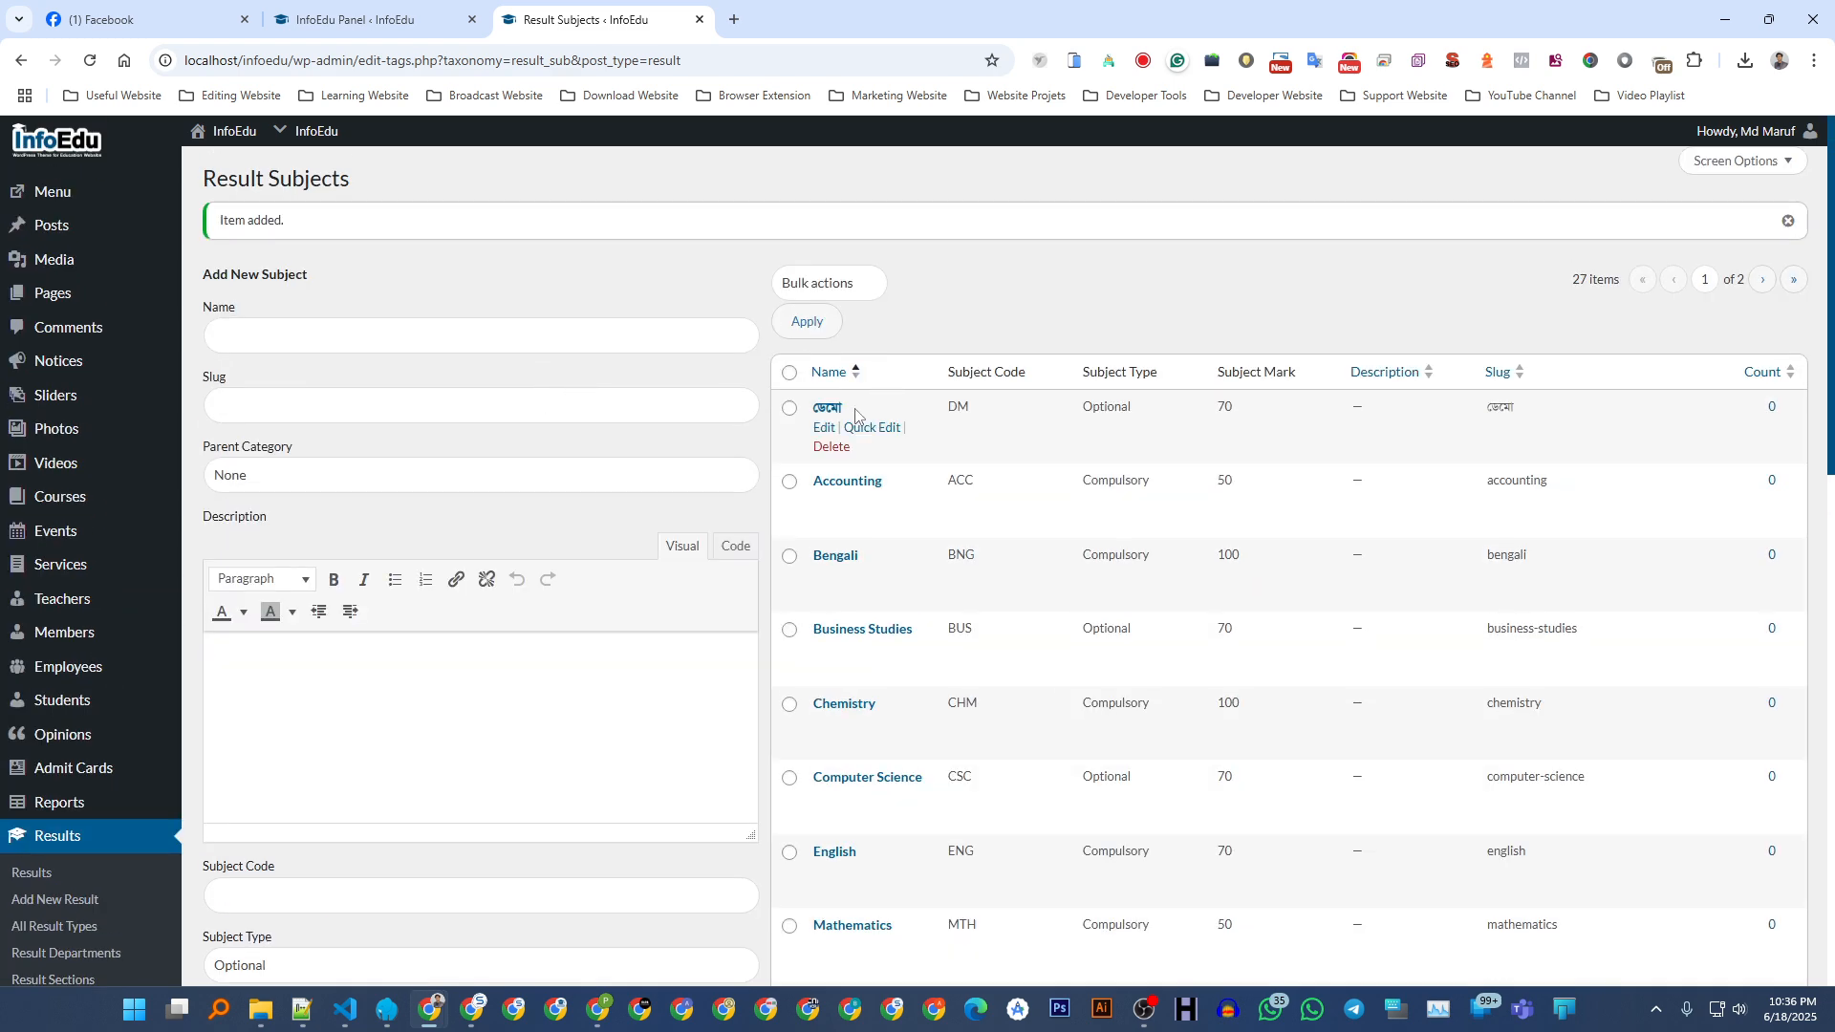
- Start a new result for the student listed in the Commerce department, section B
scroll(161, 562, down, 4)
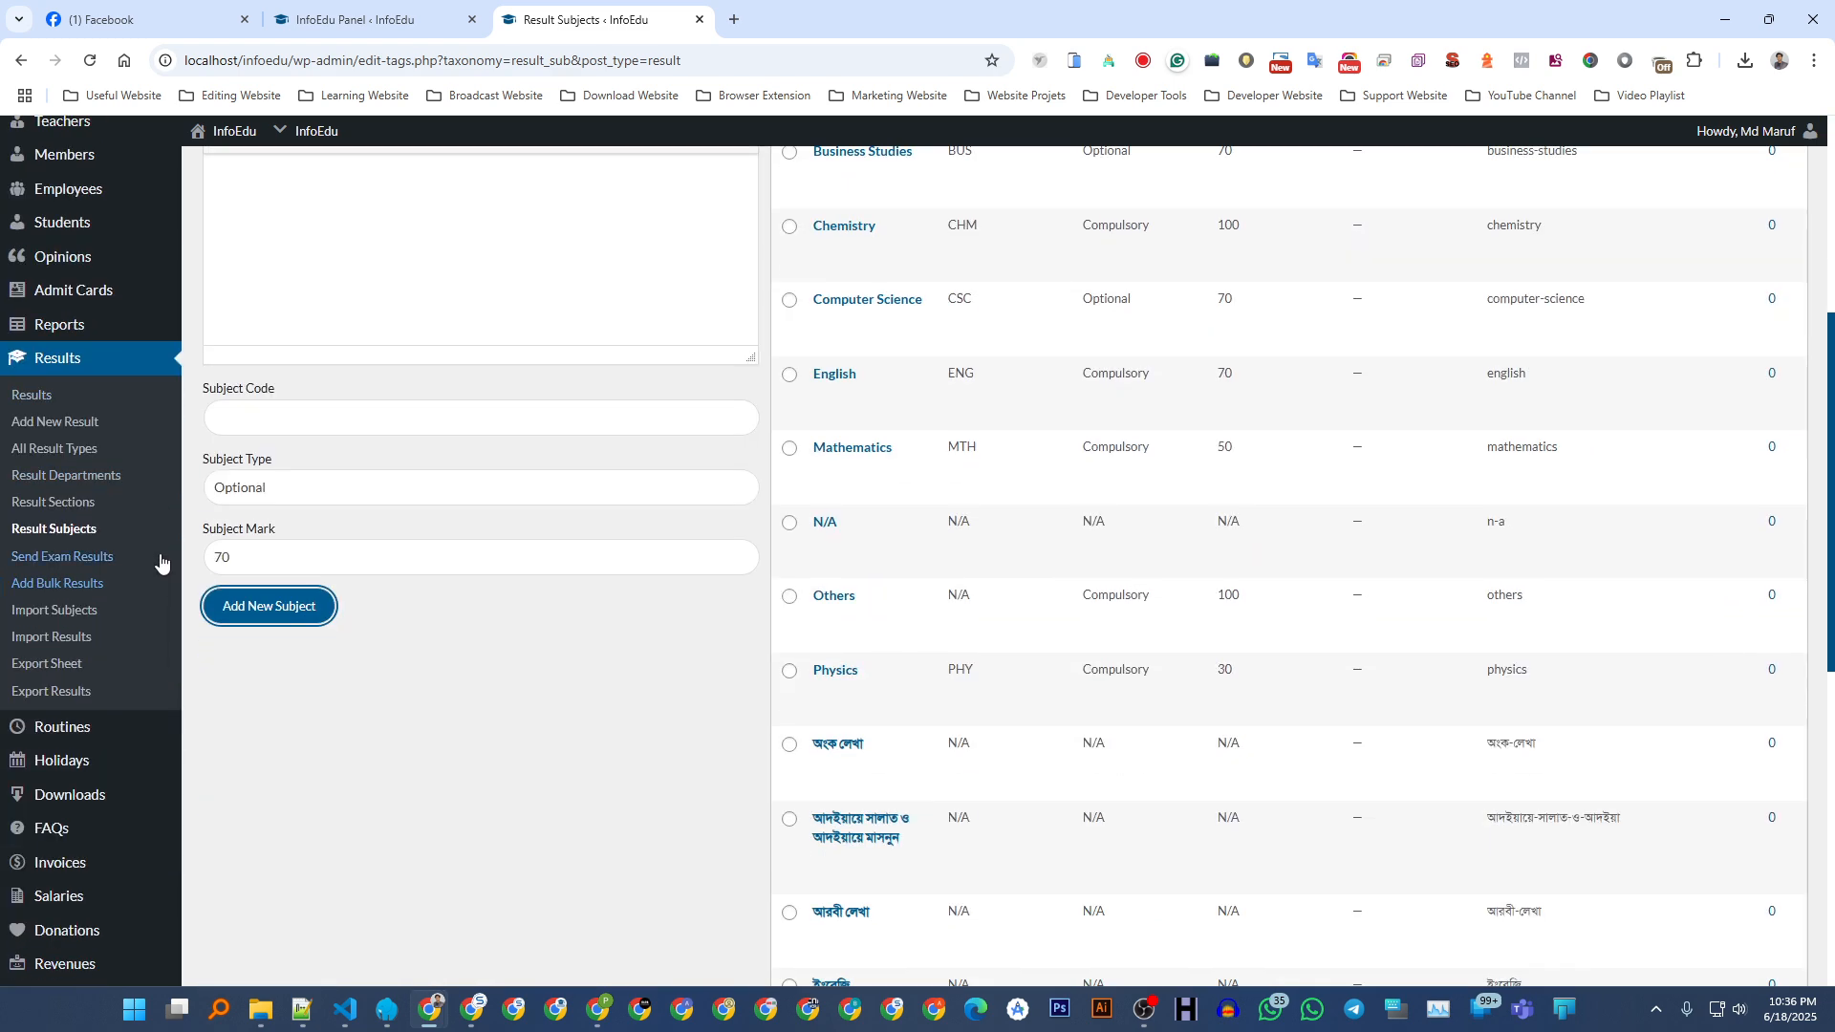
click(50, 422)
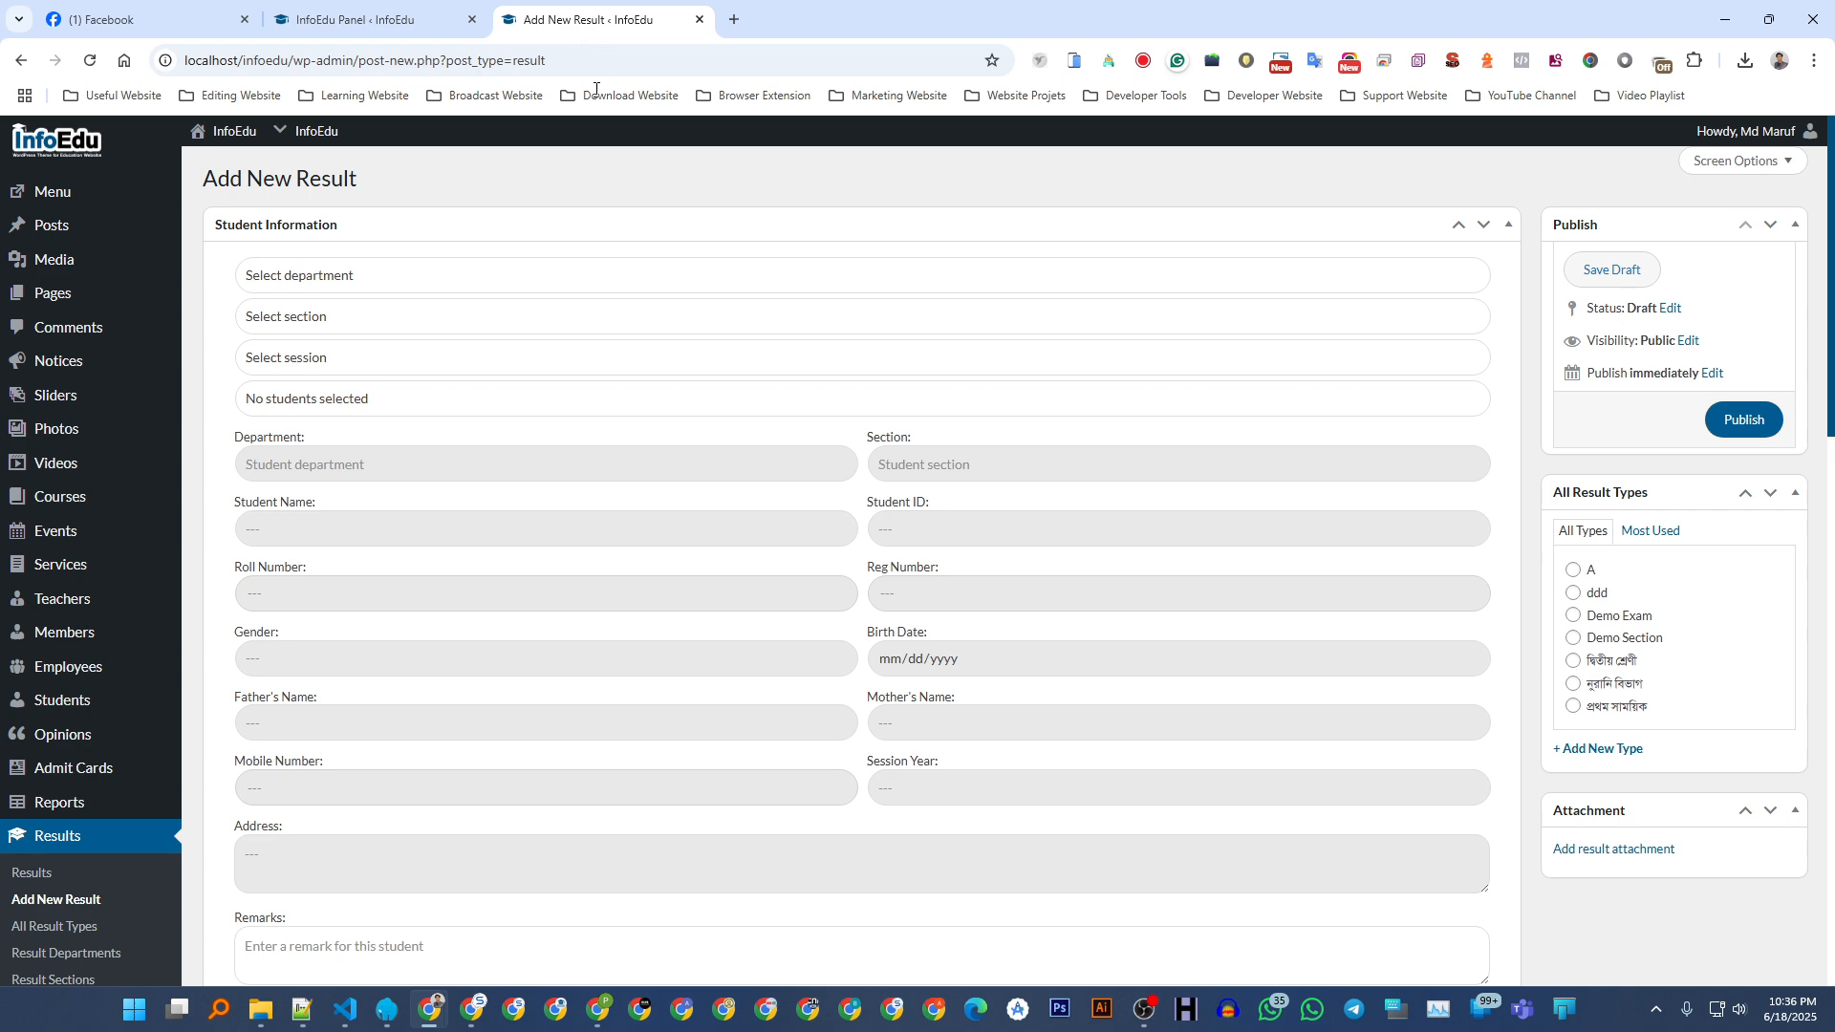
click(277, 274)
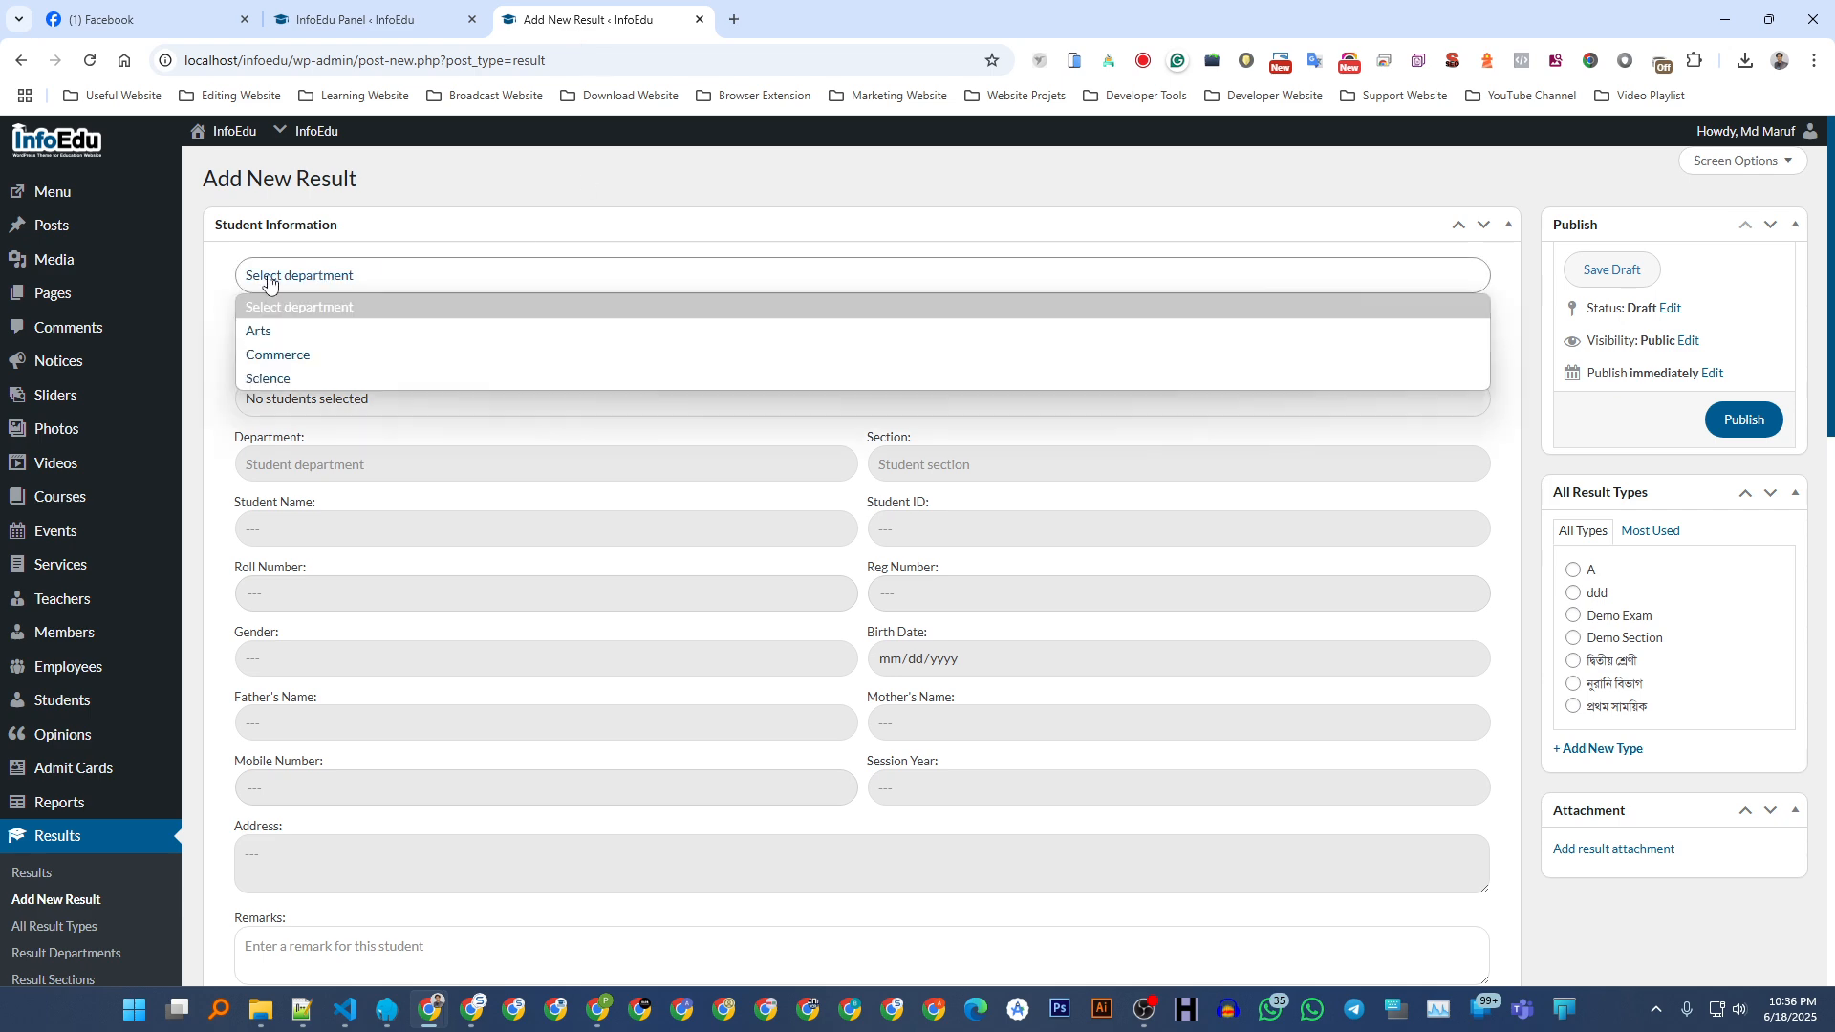
click(272, 354)
click(277, 318)
click(360, 393)
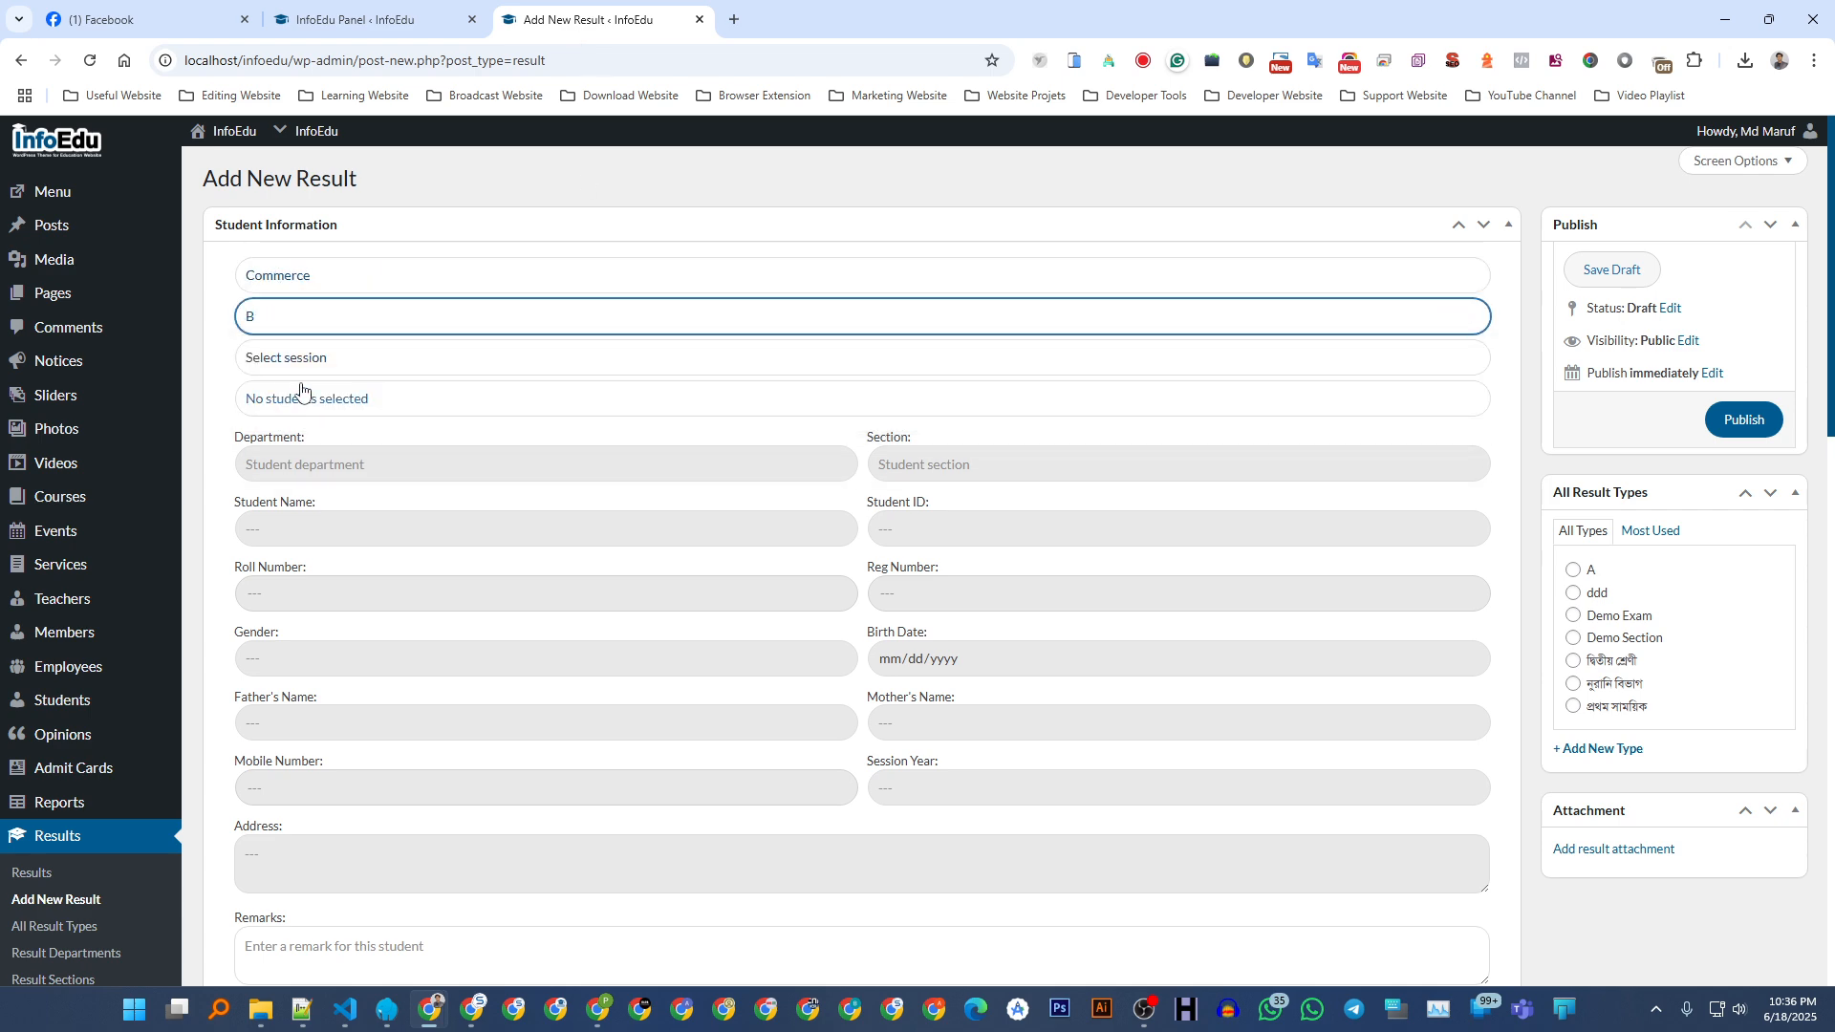
click(360, 398)
click(322, 594)
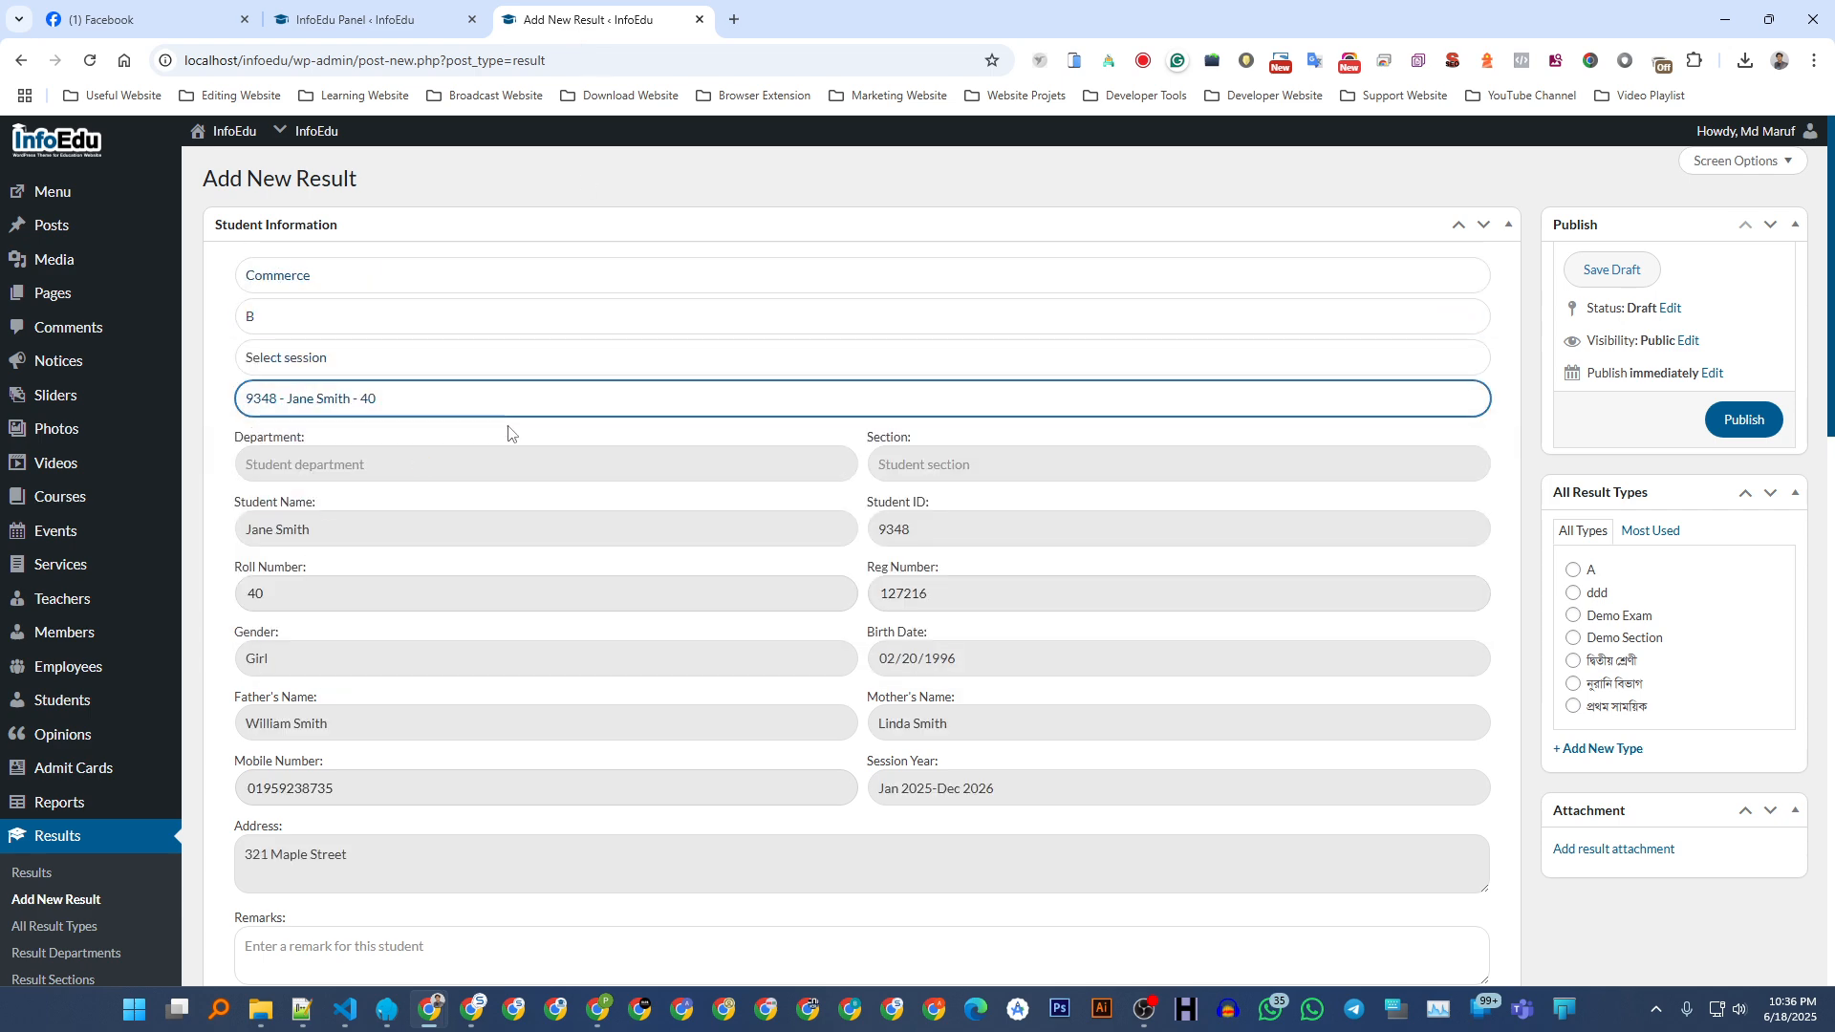
- Set the first subject of the result to ডেমো with an obtained mark of 50
scroll(442, 490, down, 7)
click(324, 445)
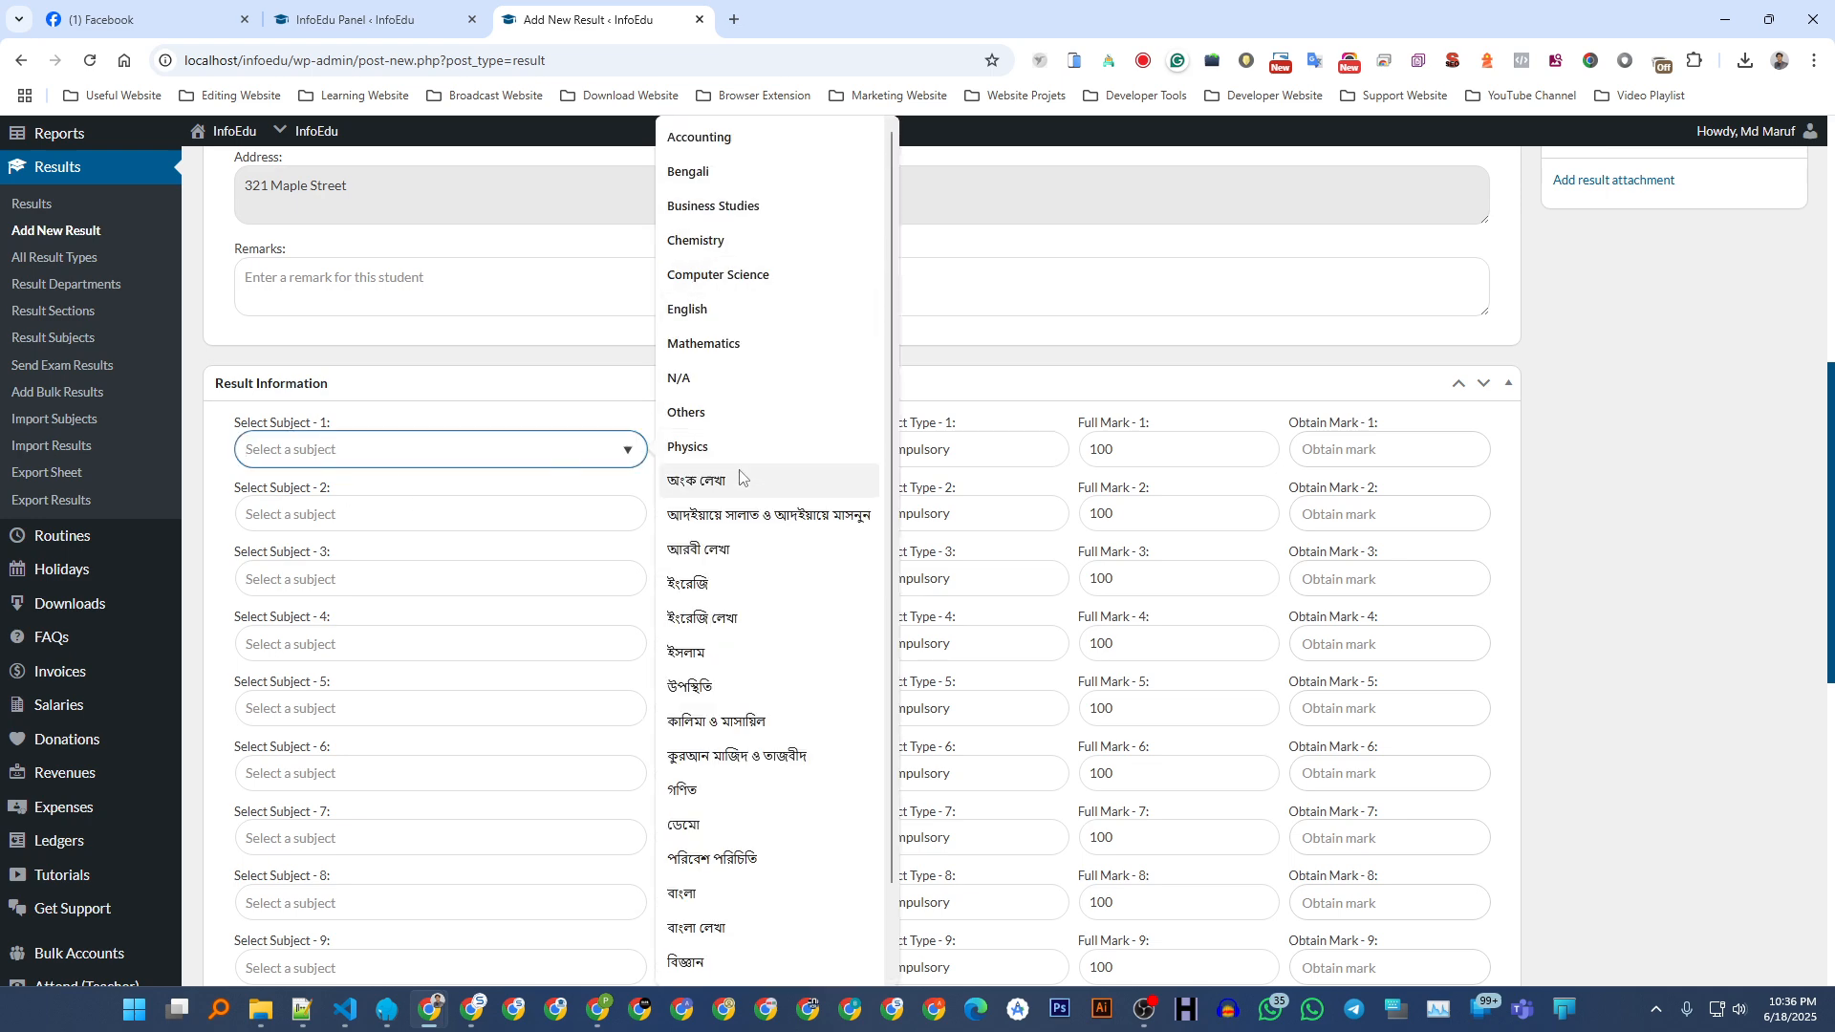
click(683, 824)
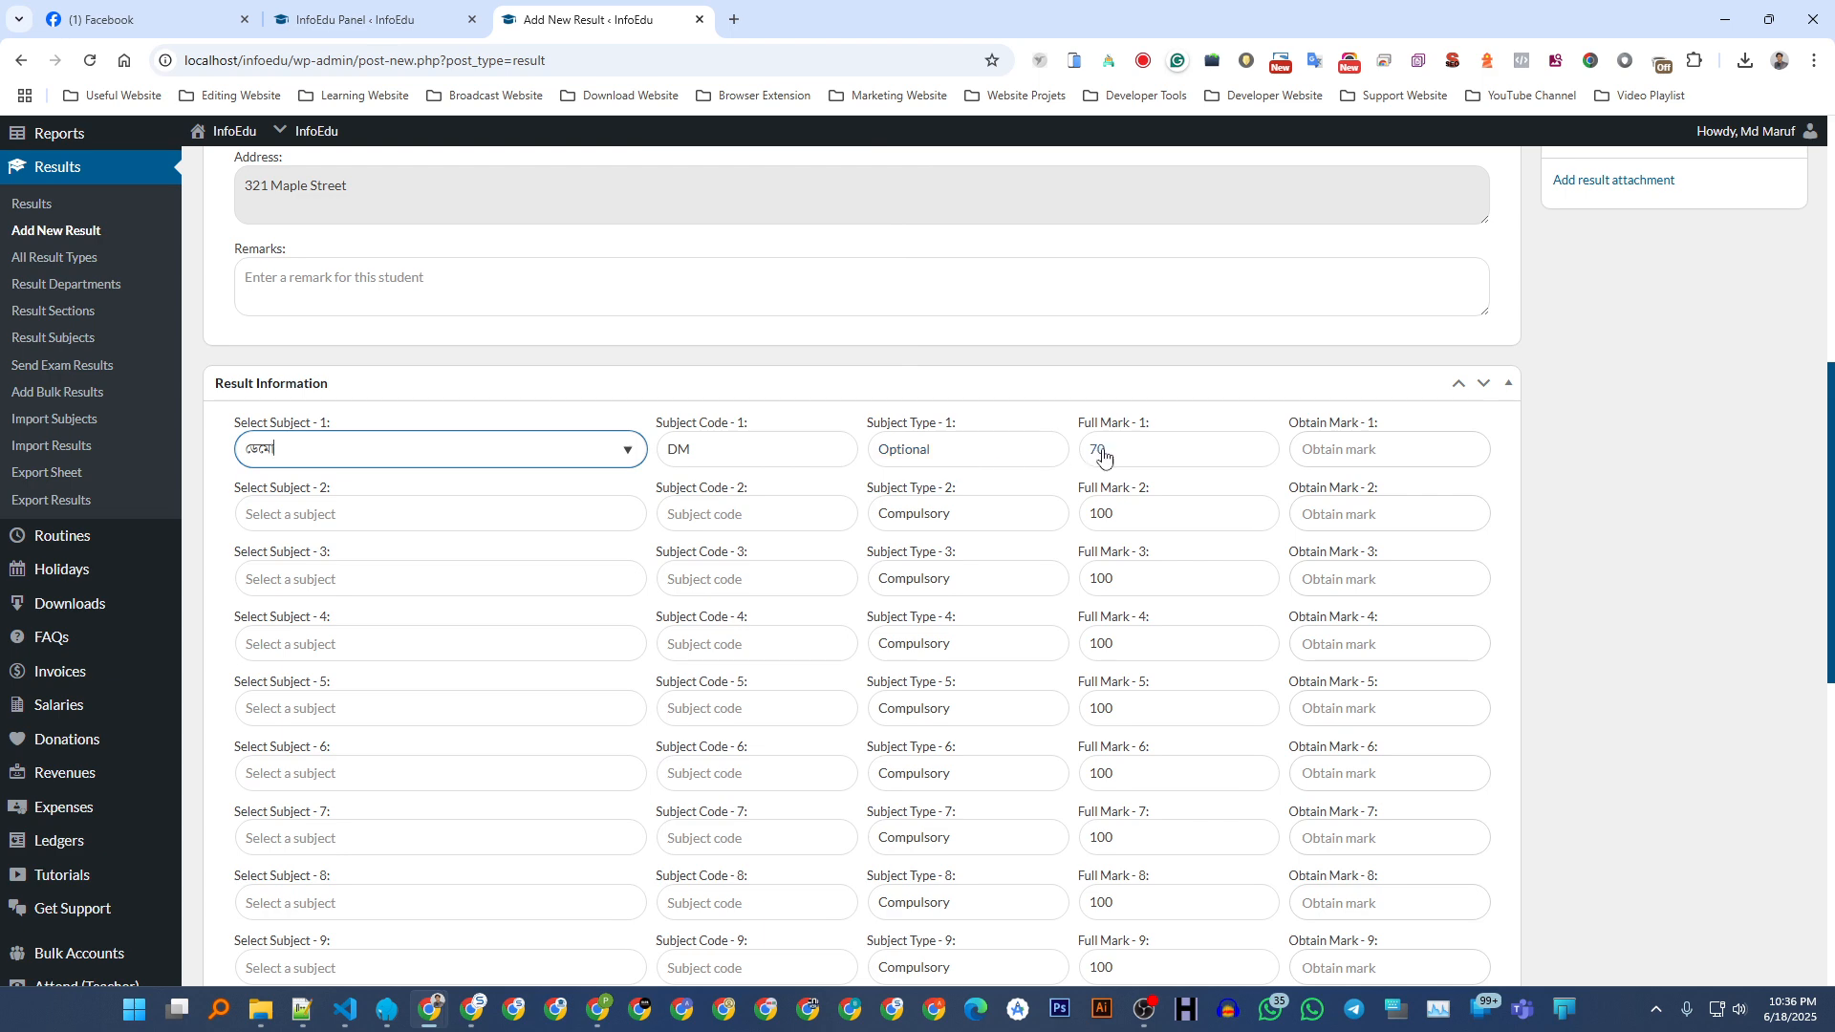
click(1366, 460)
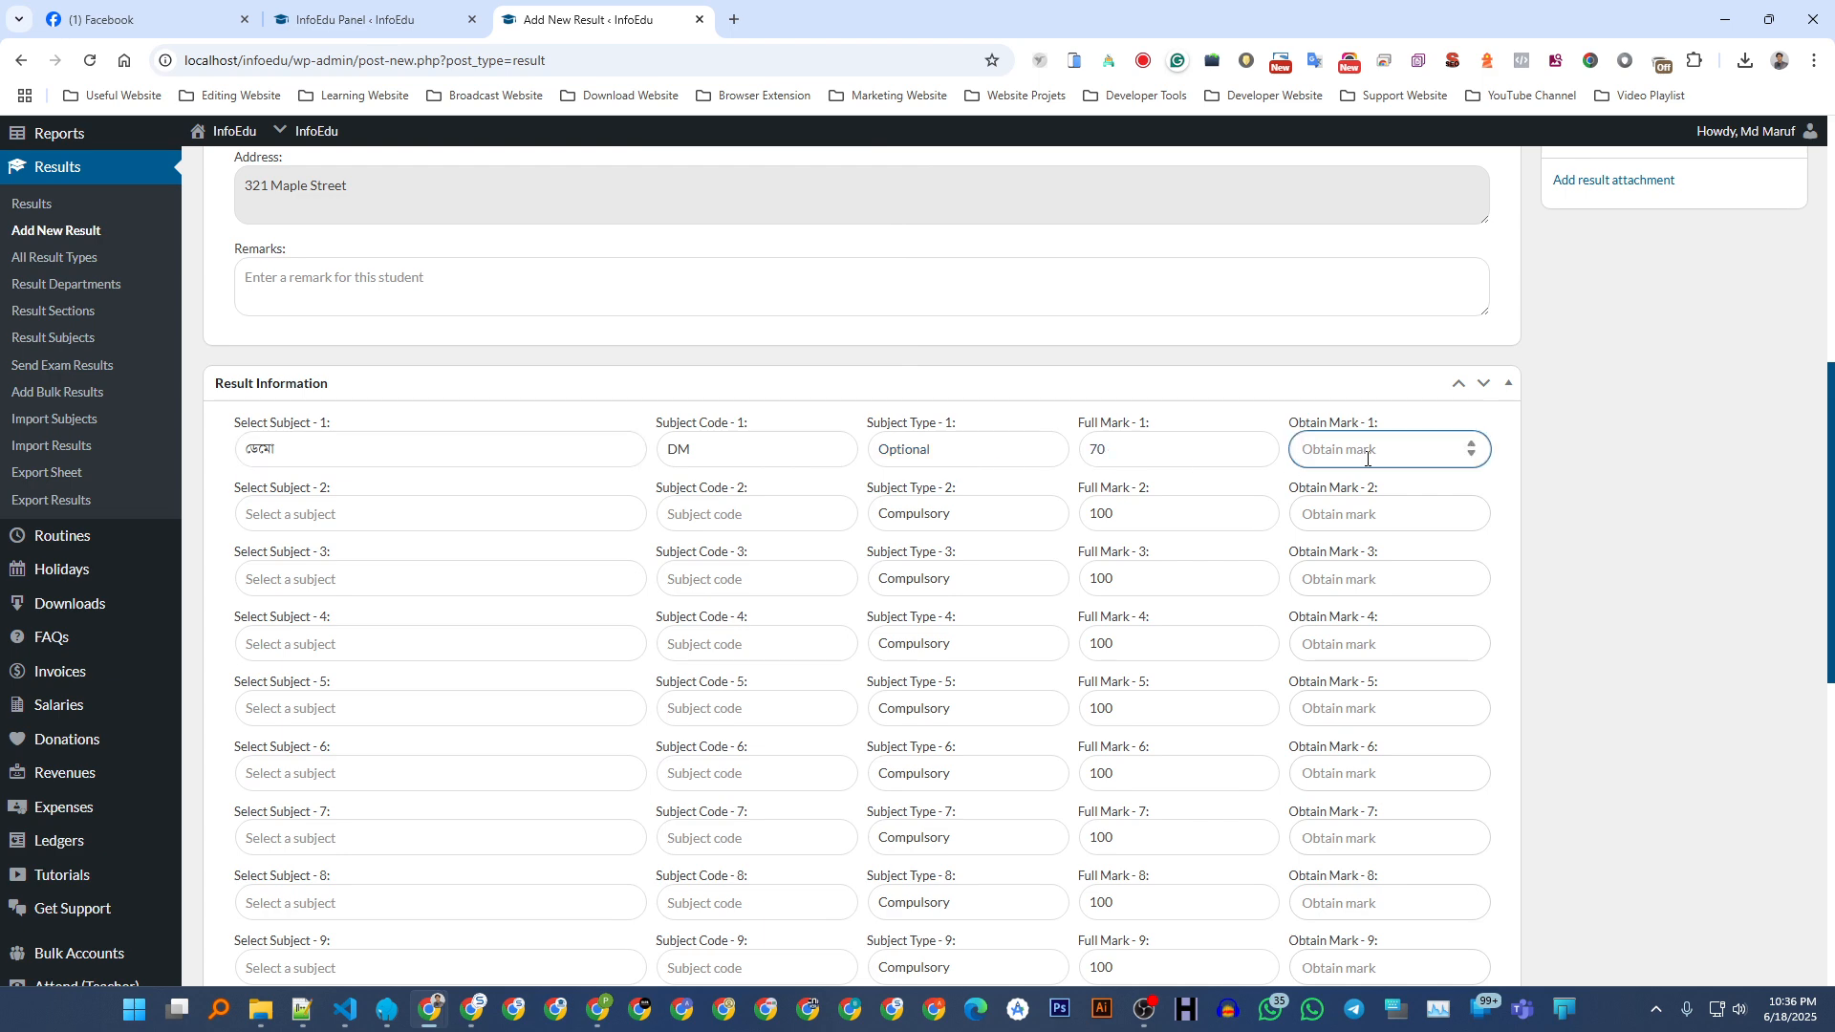
text(50)
- Add a new result type named বার্ষিক পরীক্ষা and assign it to this result
scroll(686, 570, up, 7)
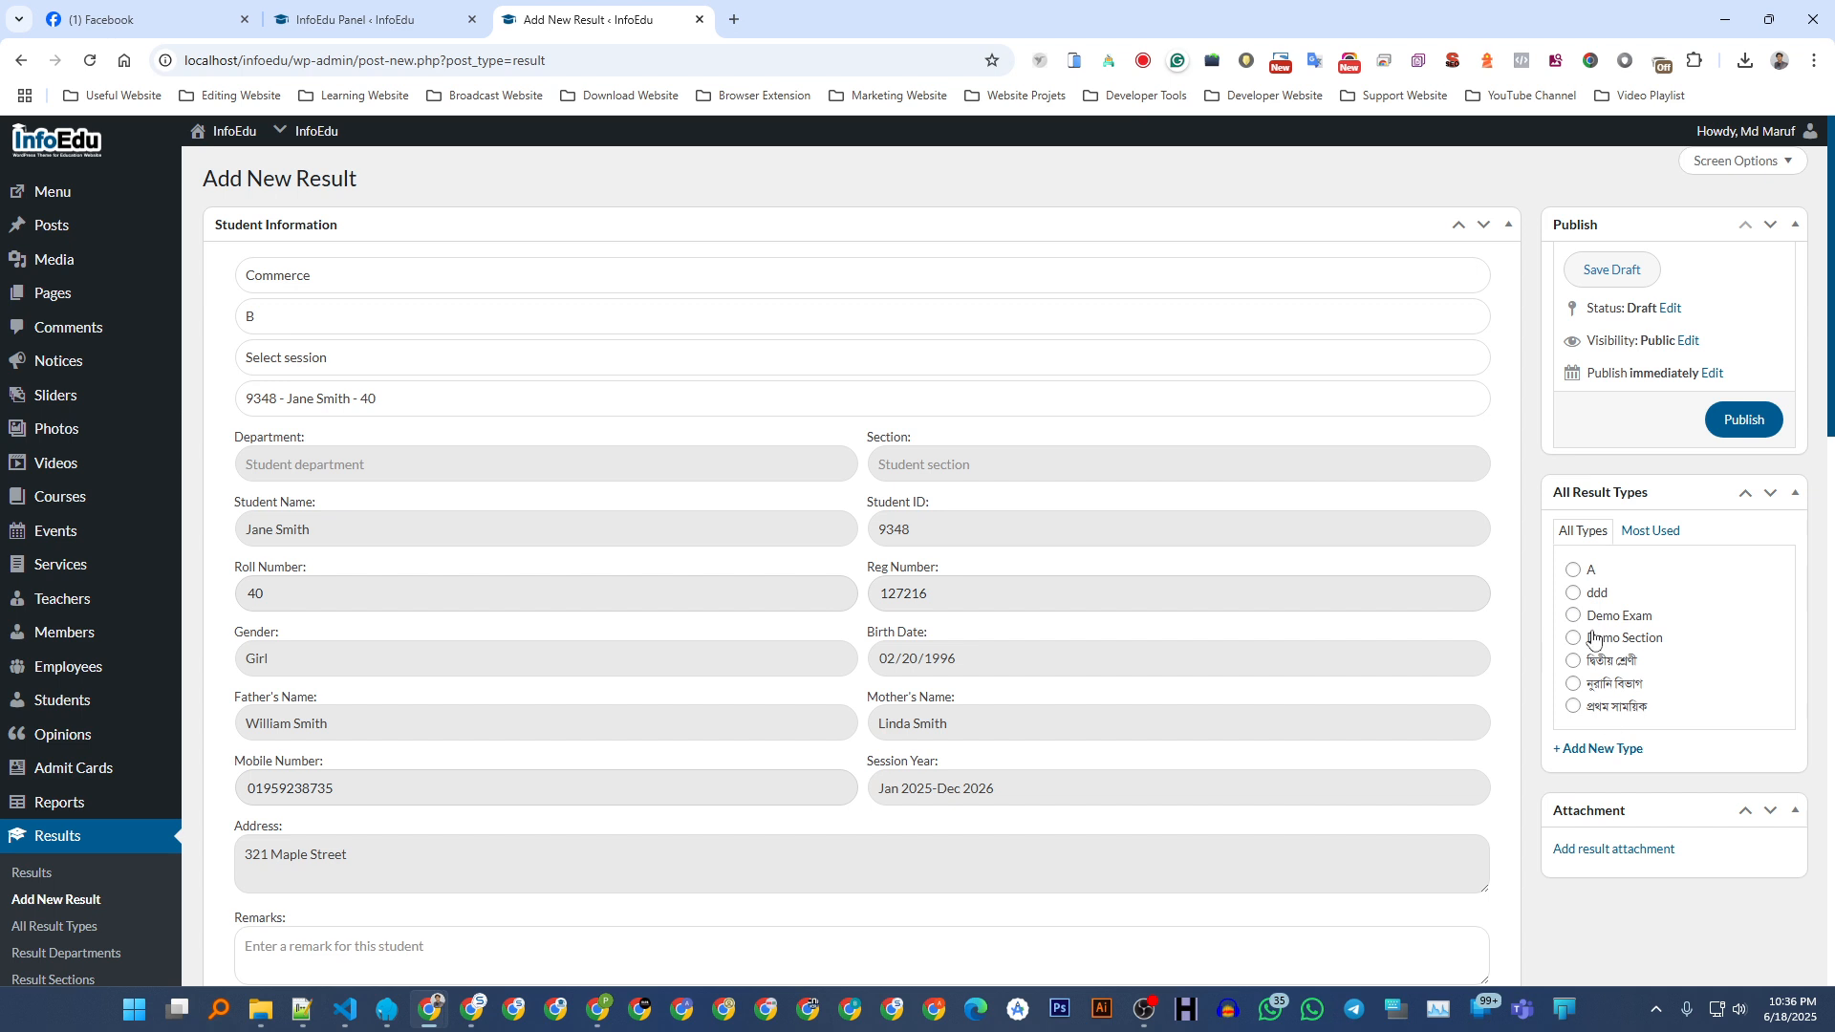
scroll(1589, 640, down, 1)
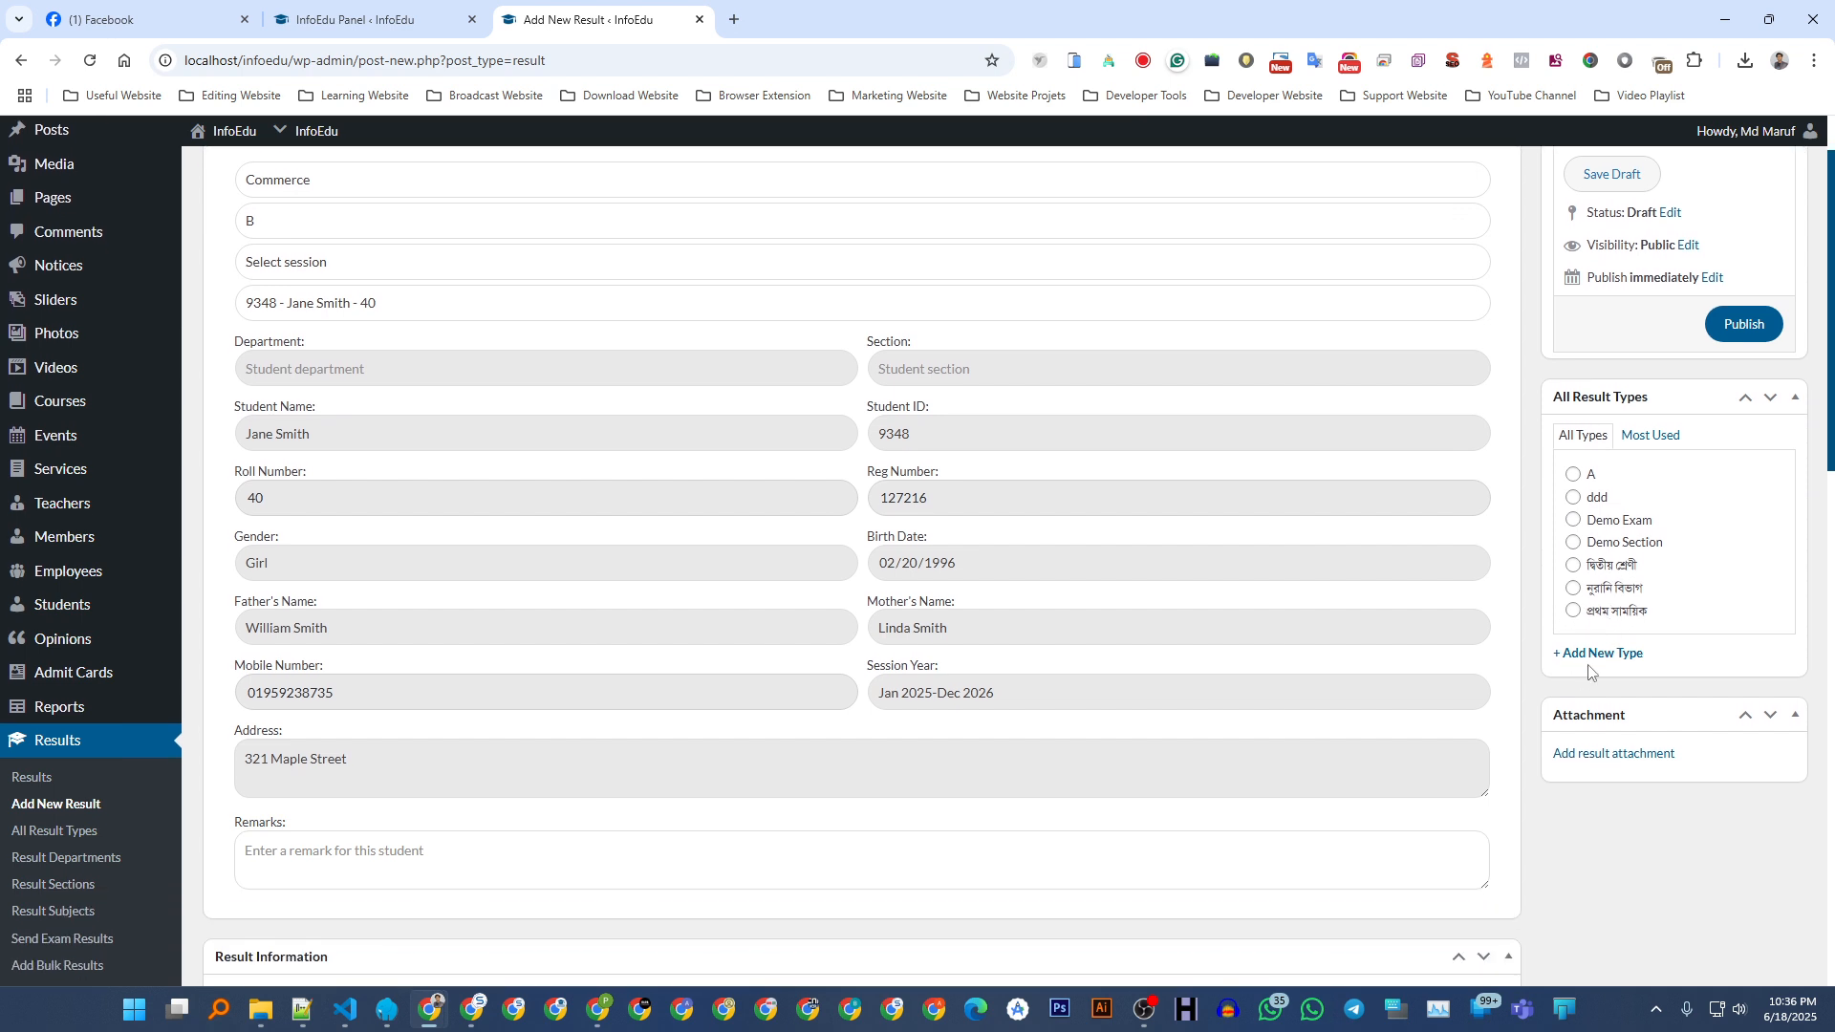
click(1592, 654)
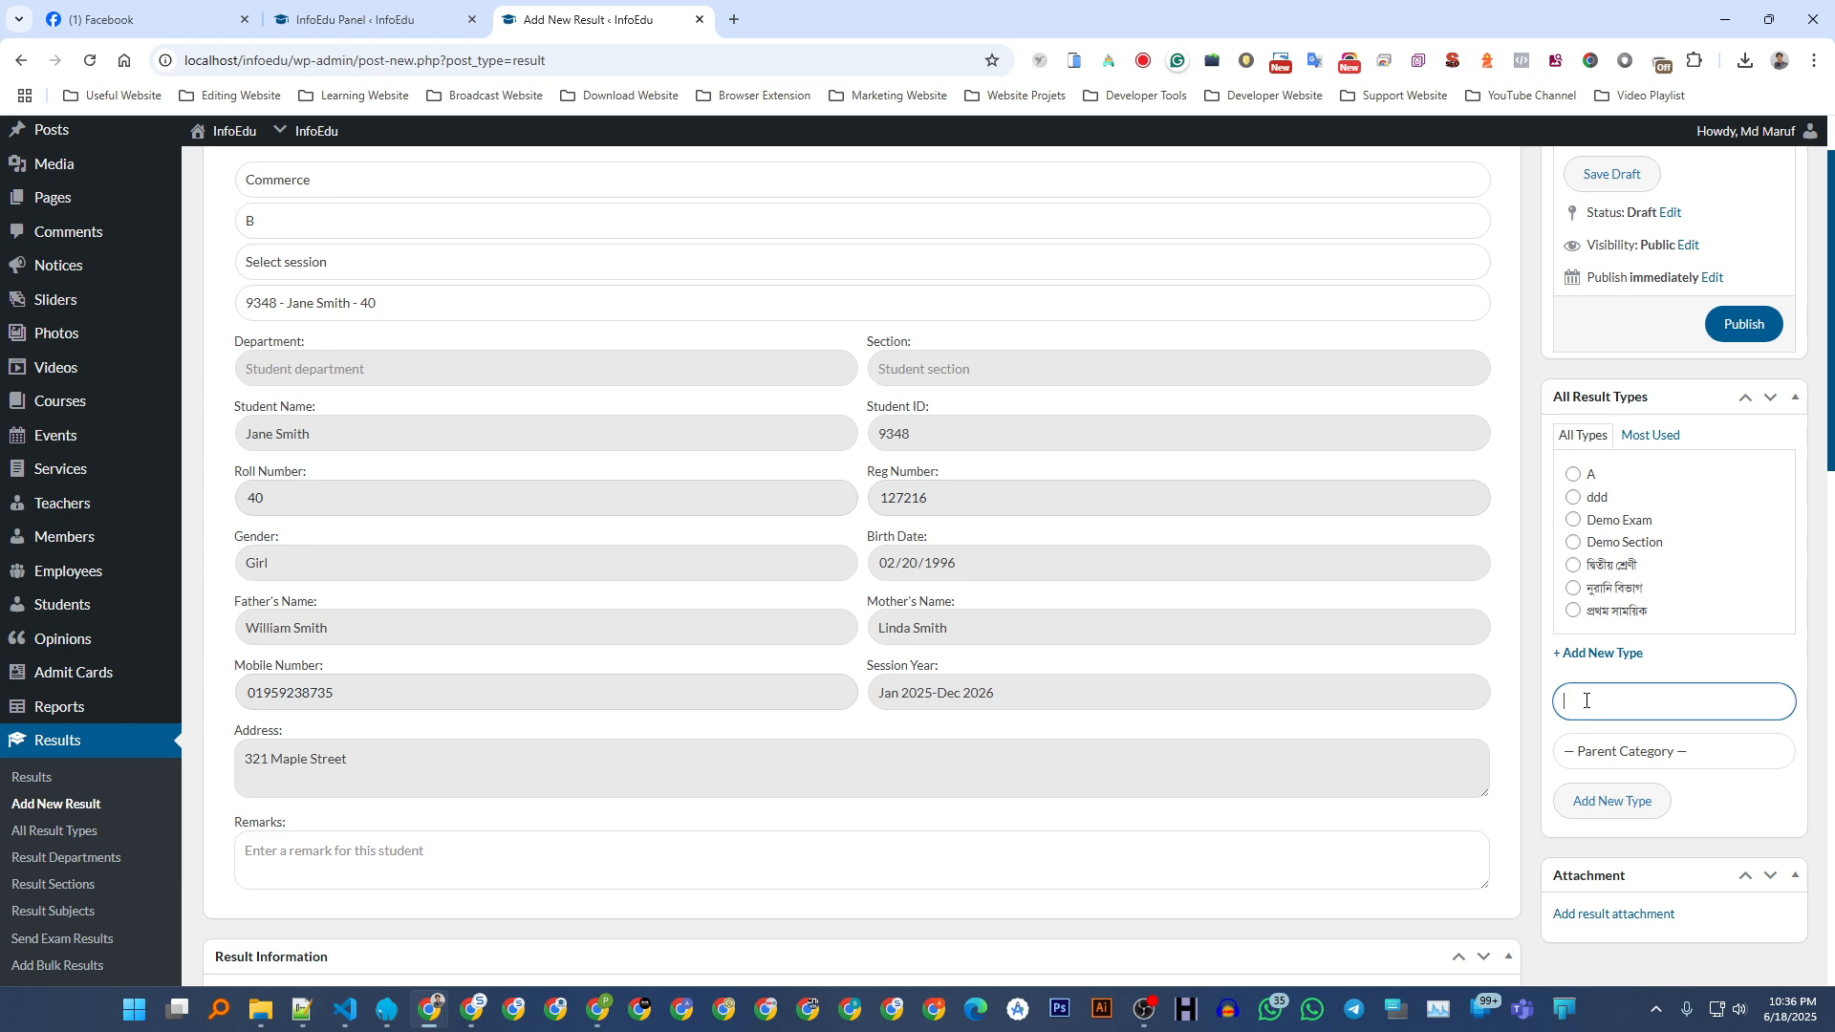
text(barshik)
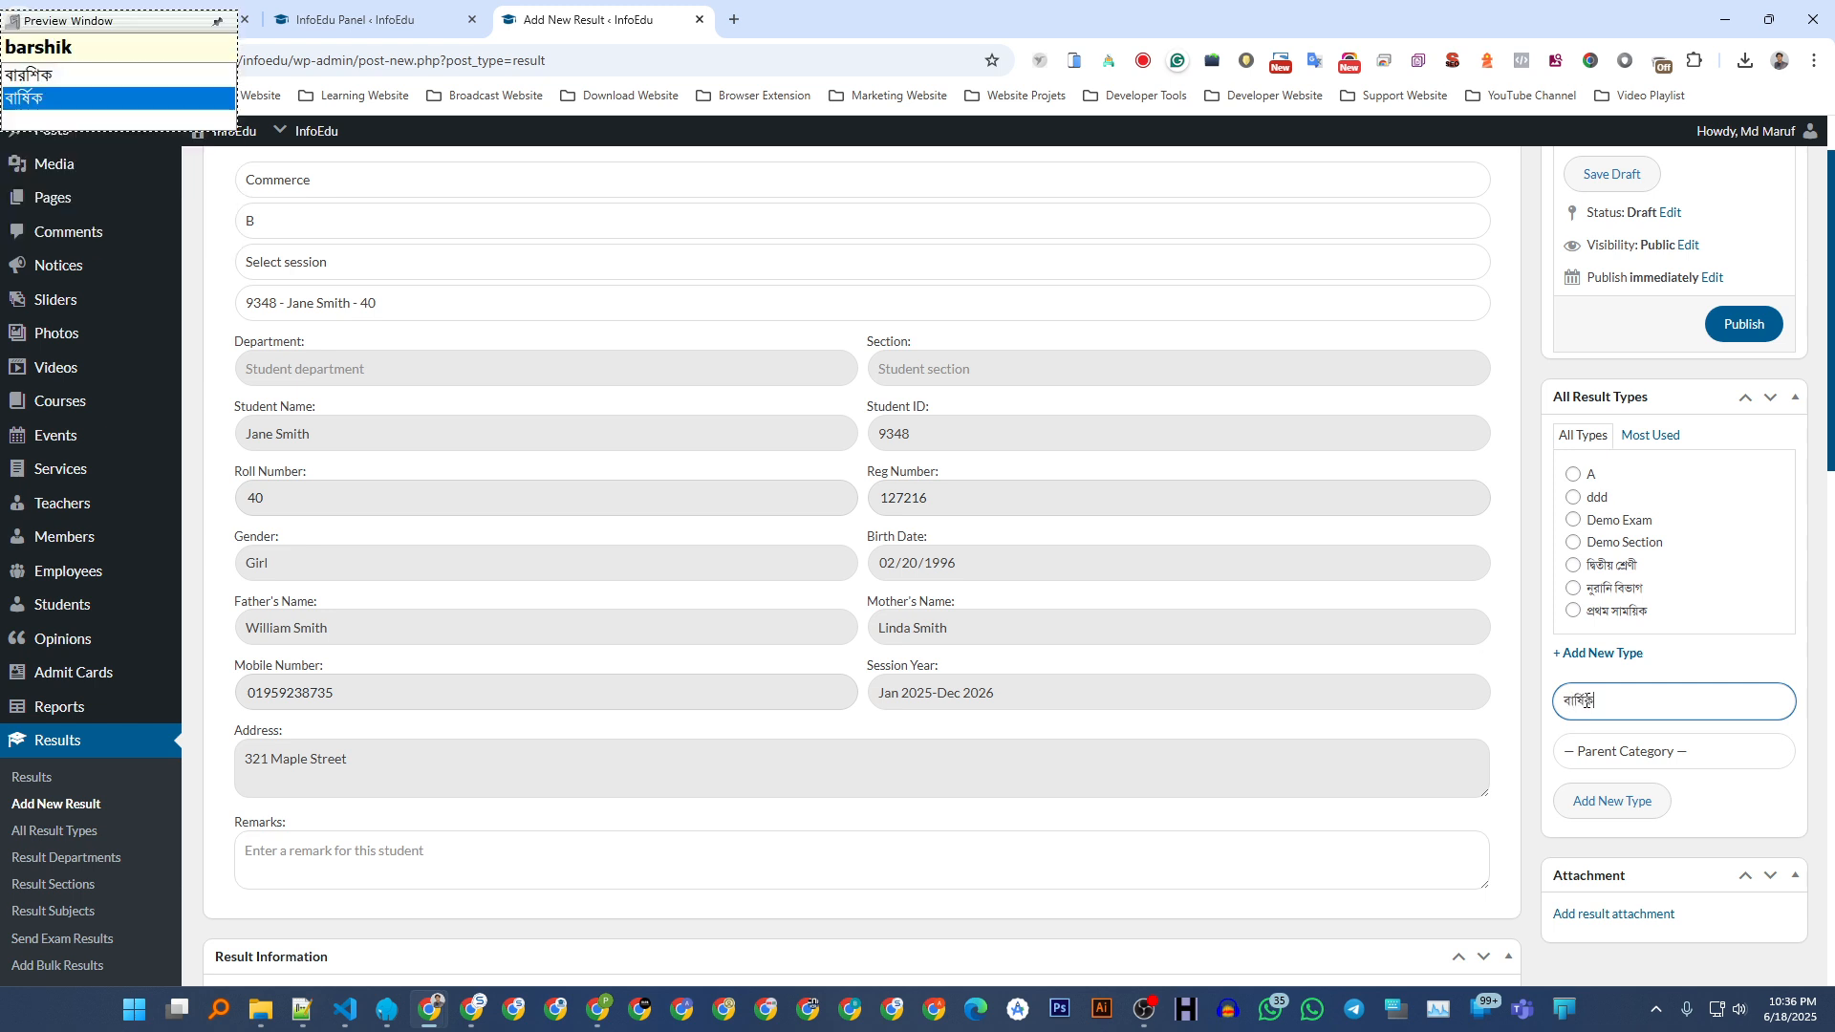
text( porikkha)
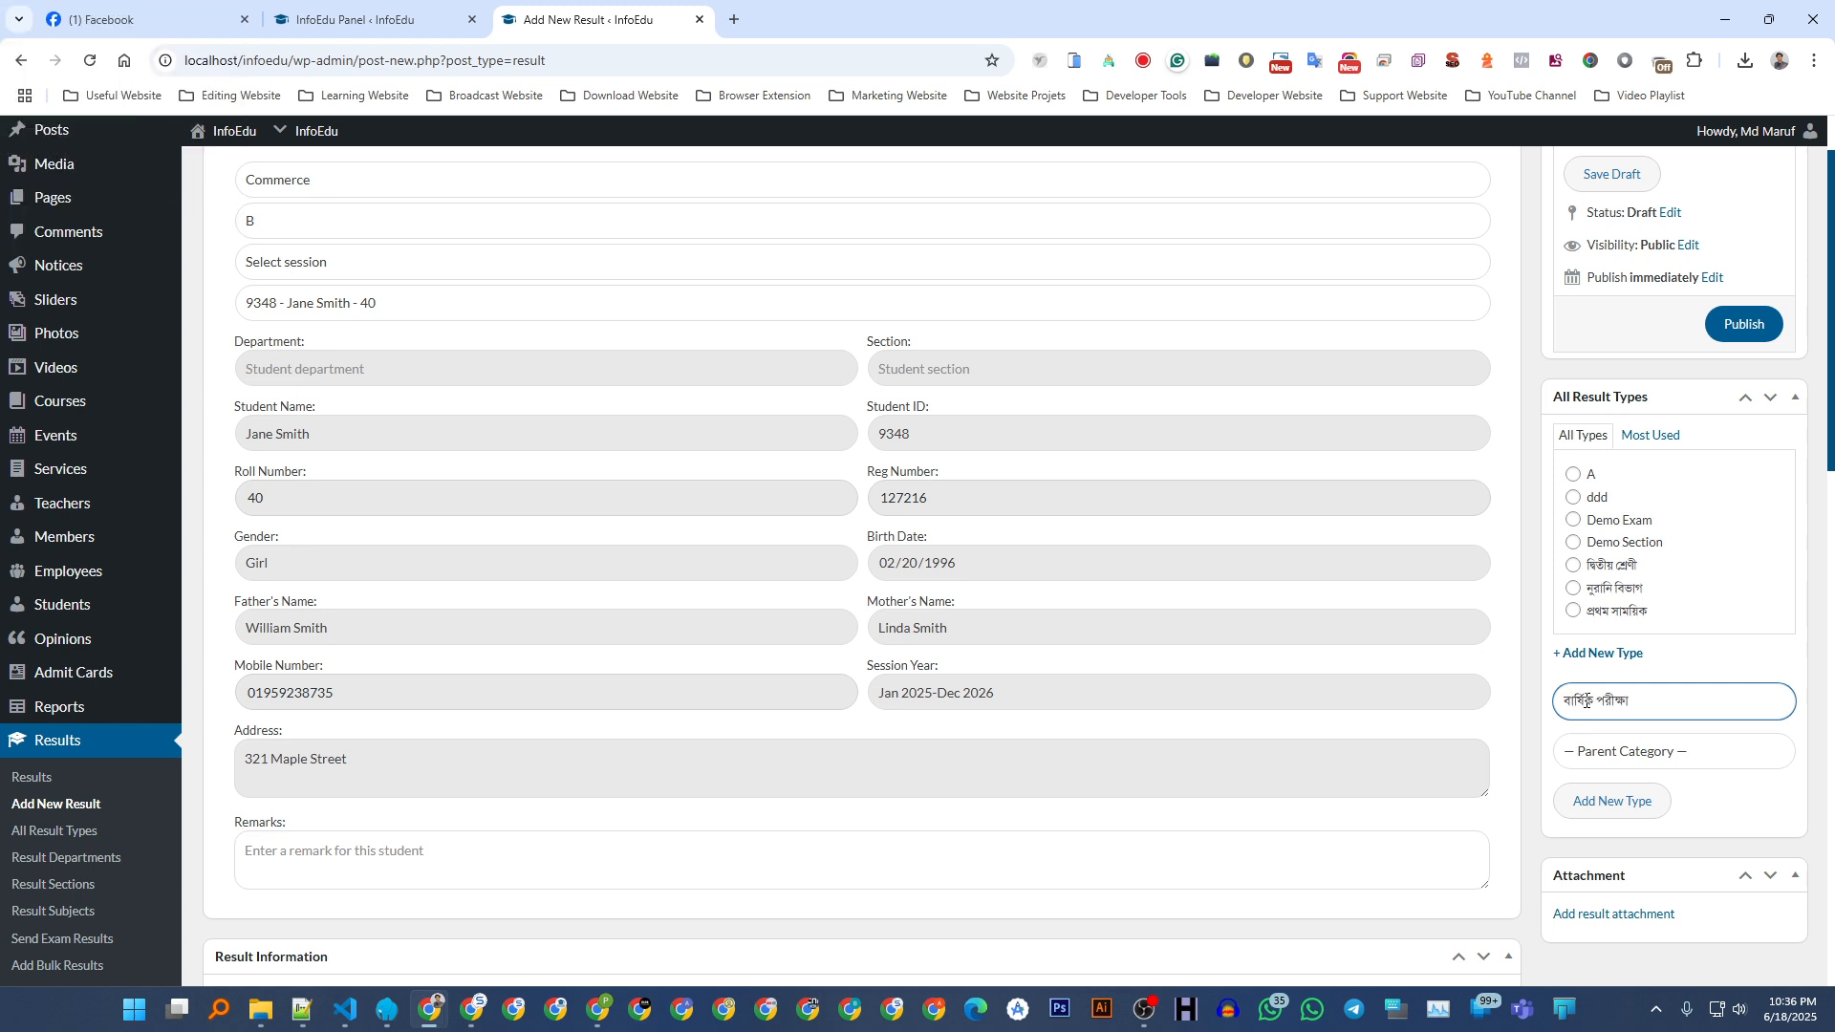
click(1613, 801)
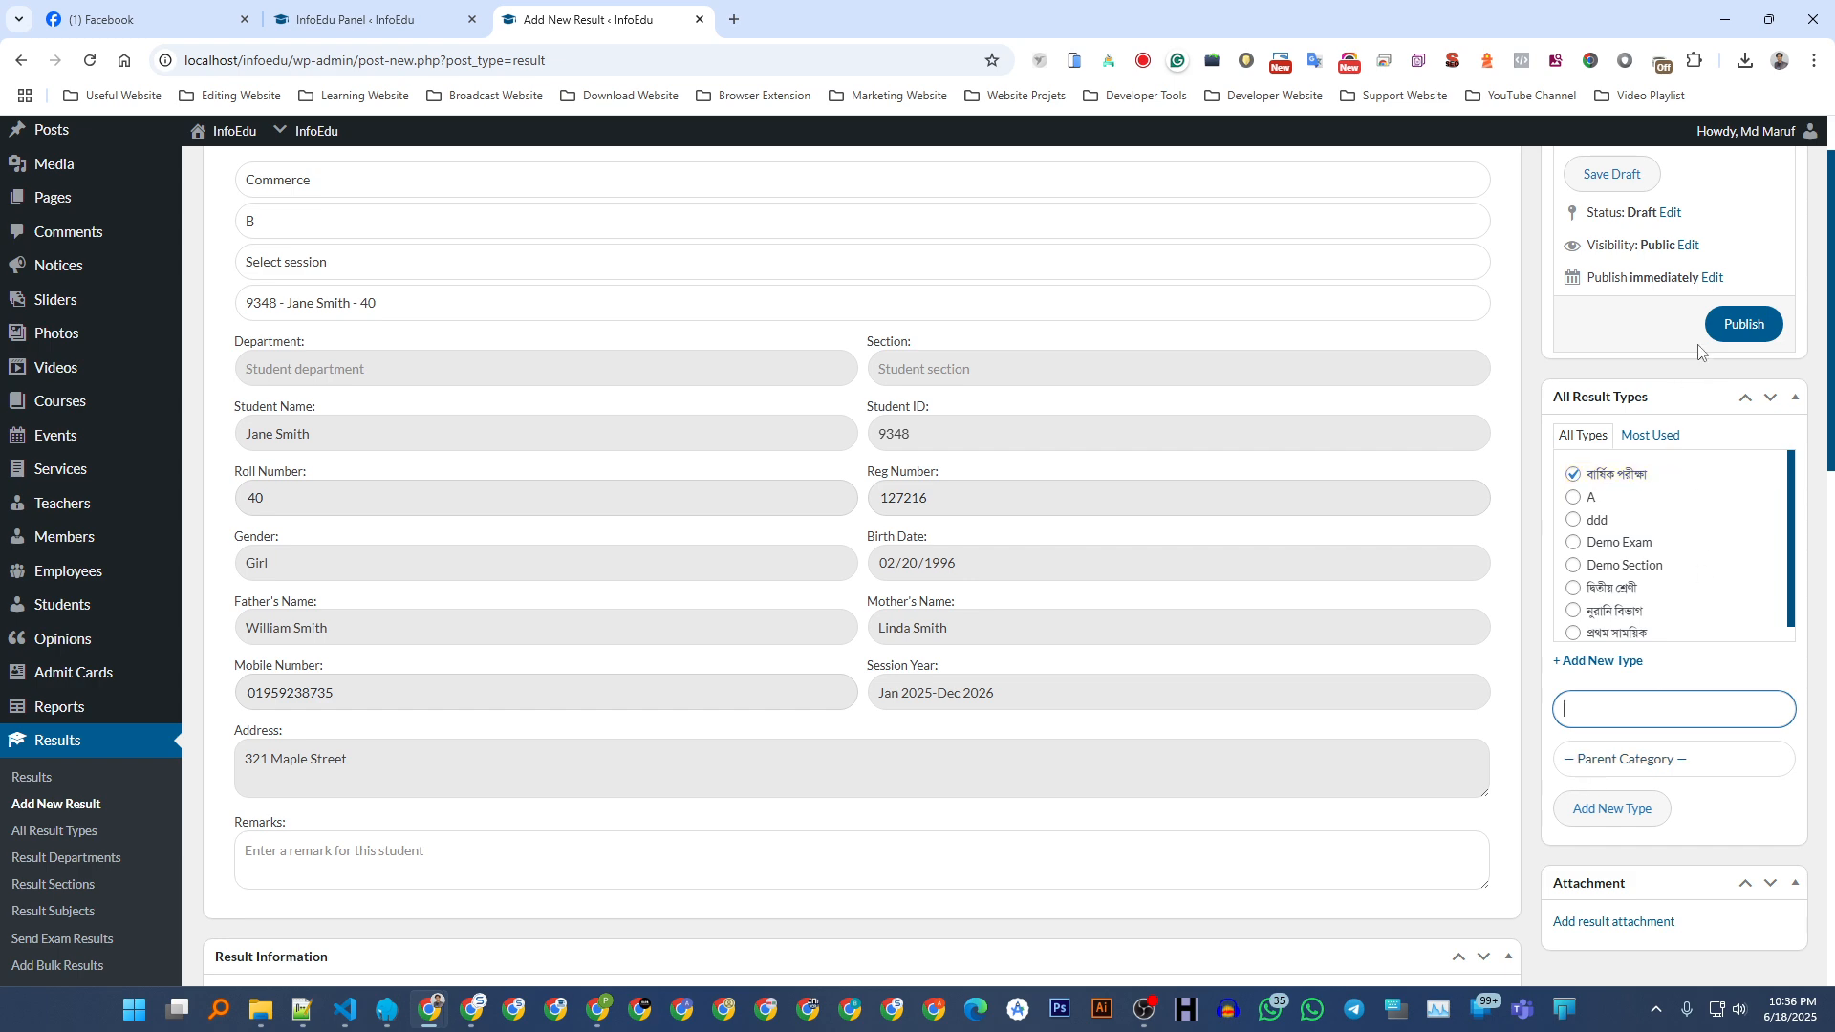
- Check the result's subject rows and publish the result
scroll(467, 444, up, 1)
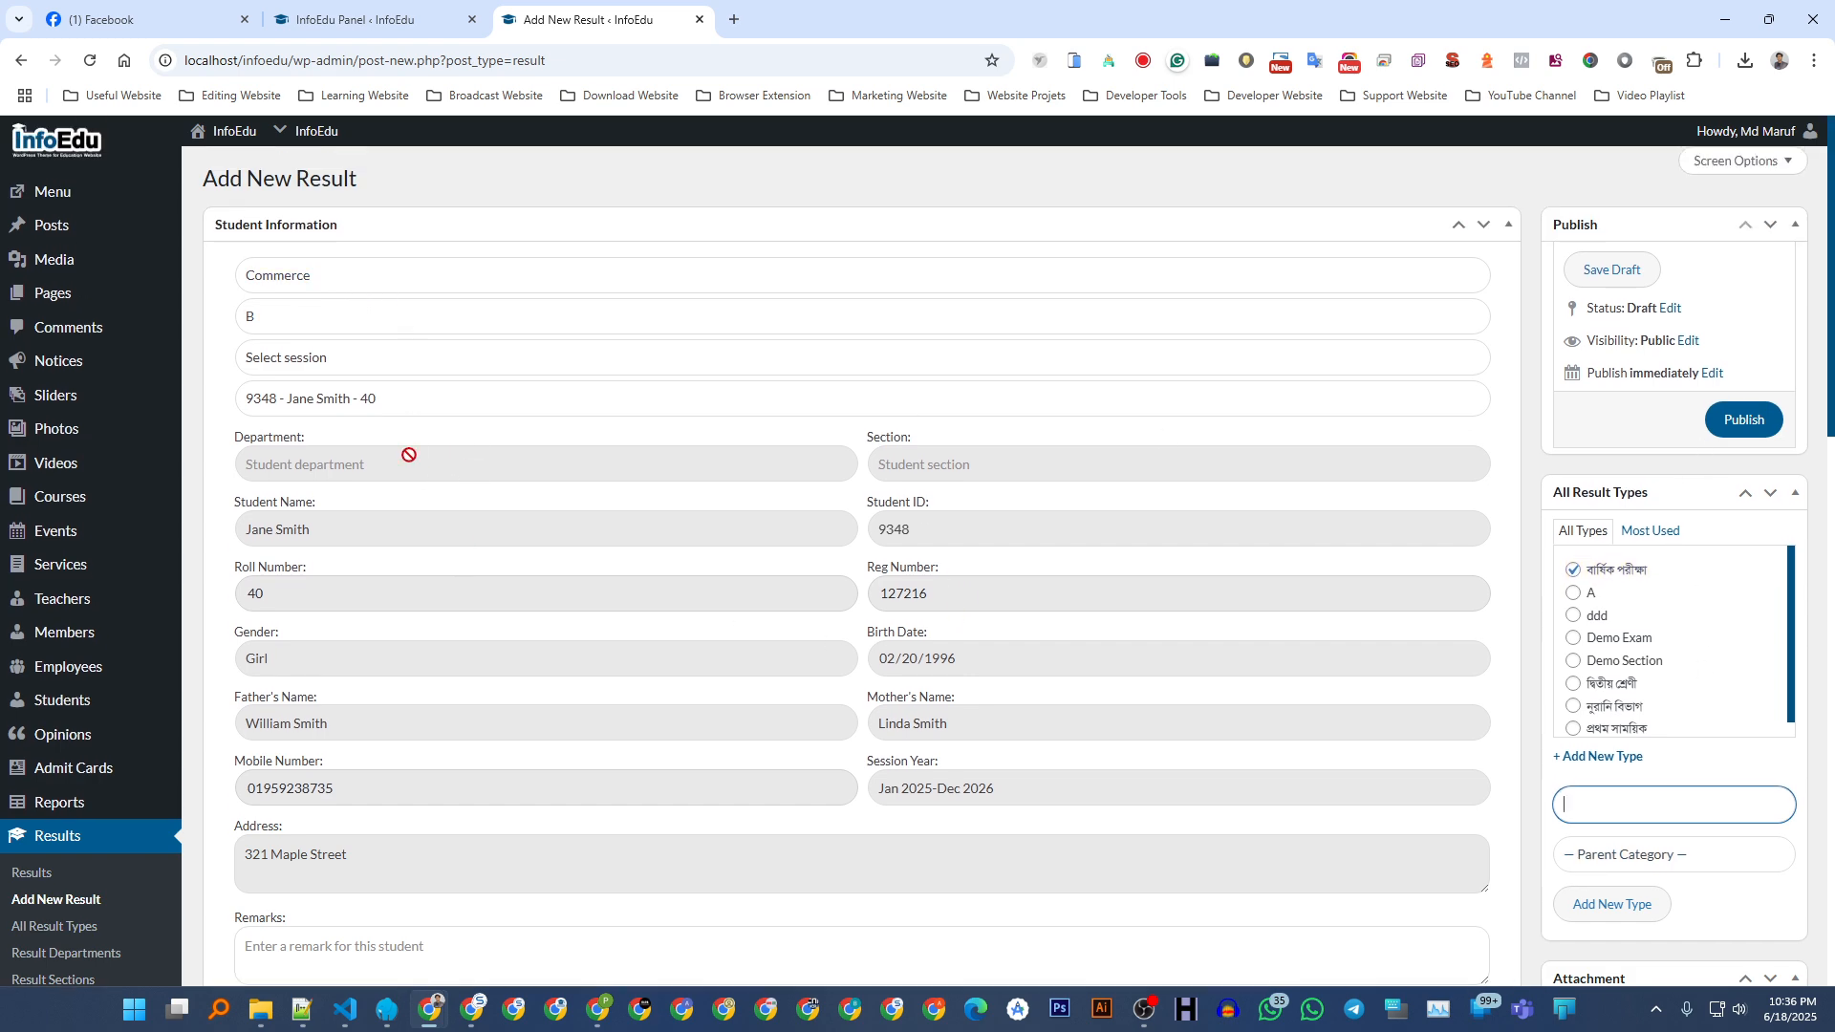
scroll(440, 469, down, 9)
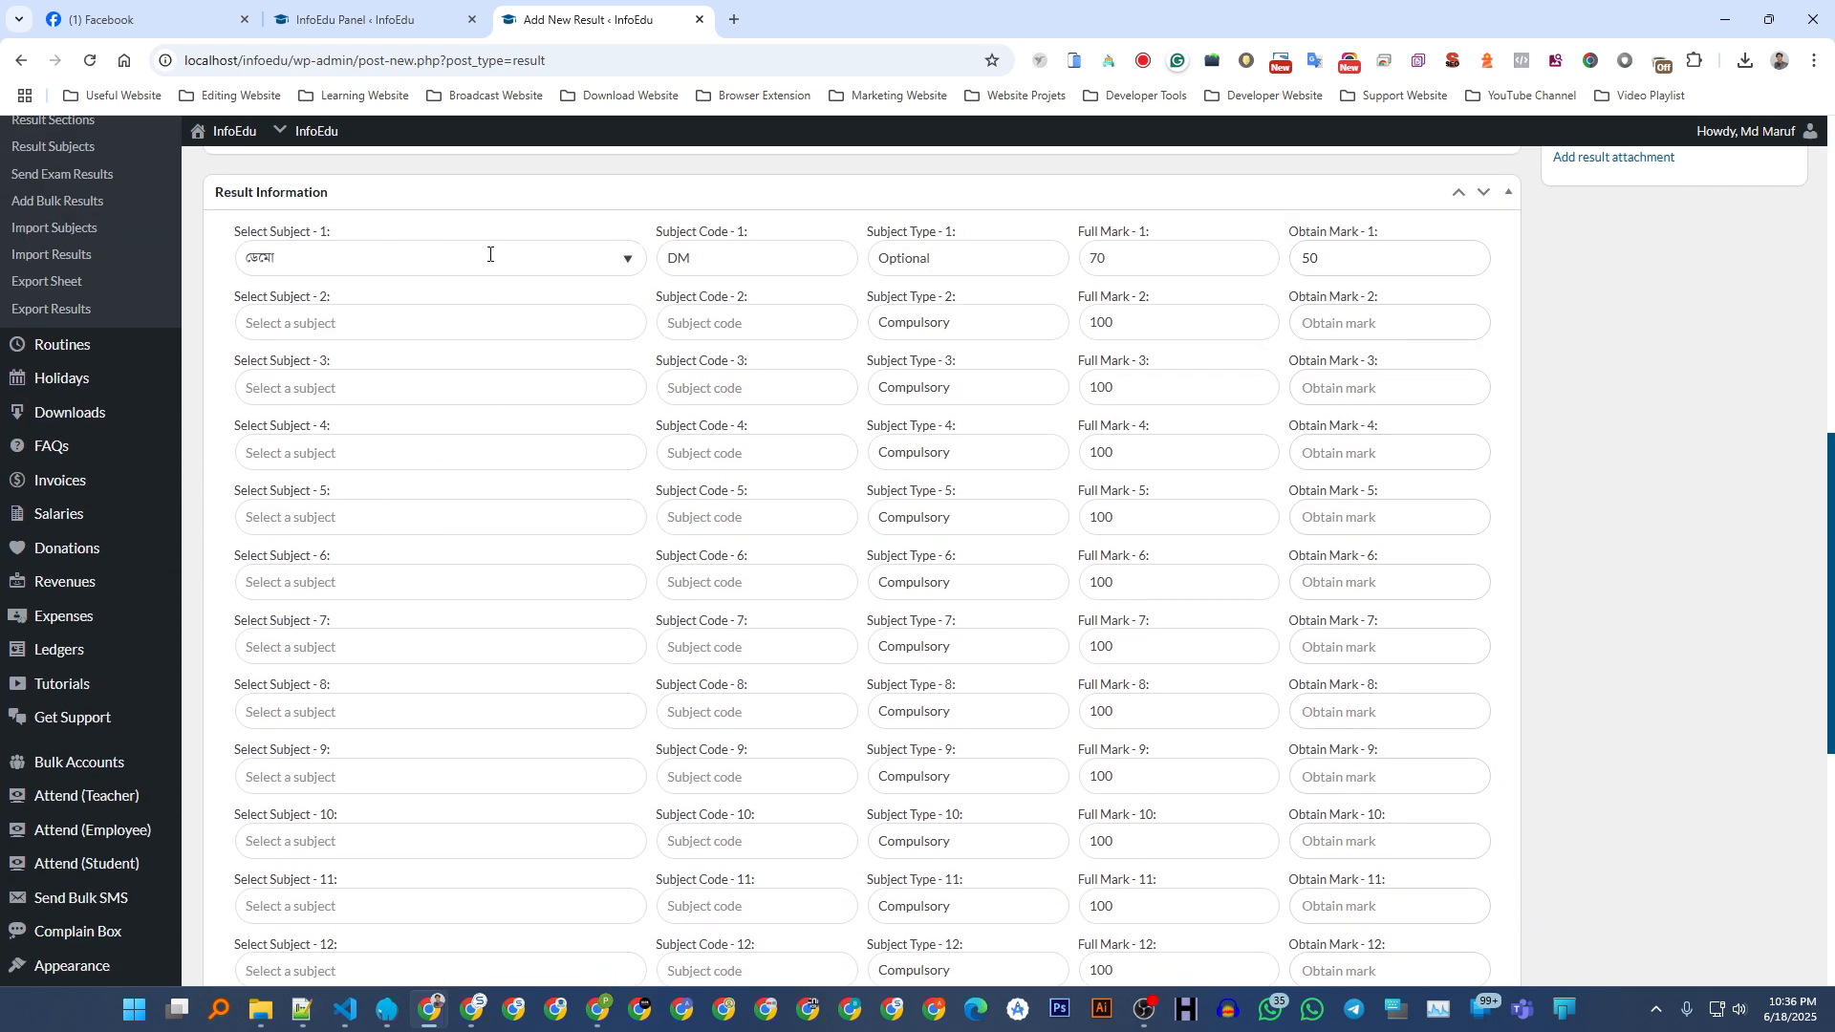
click(406, 338)
scroll(363, 507, down, 7)
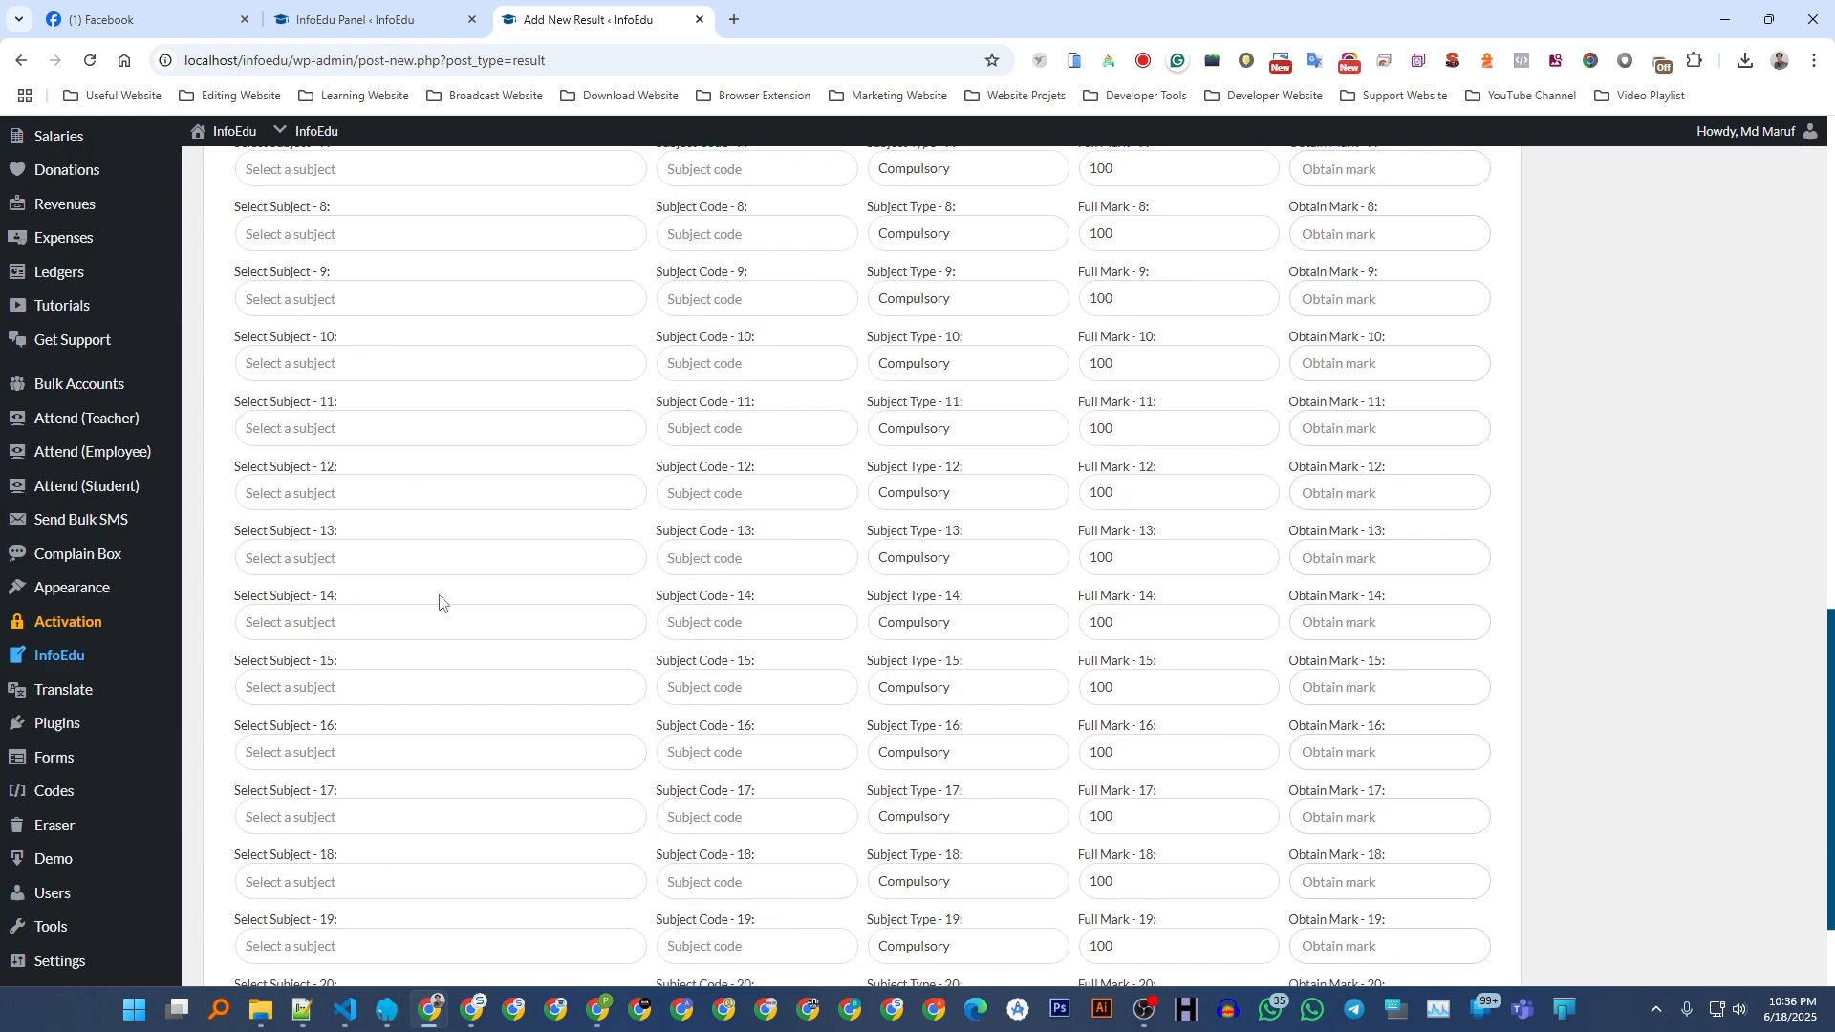
scroll(441, 617, up, 18)
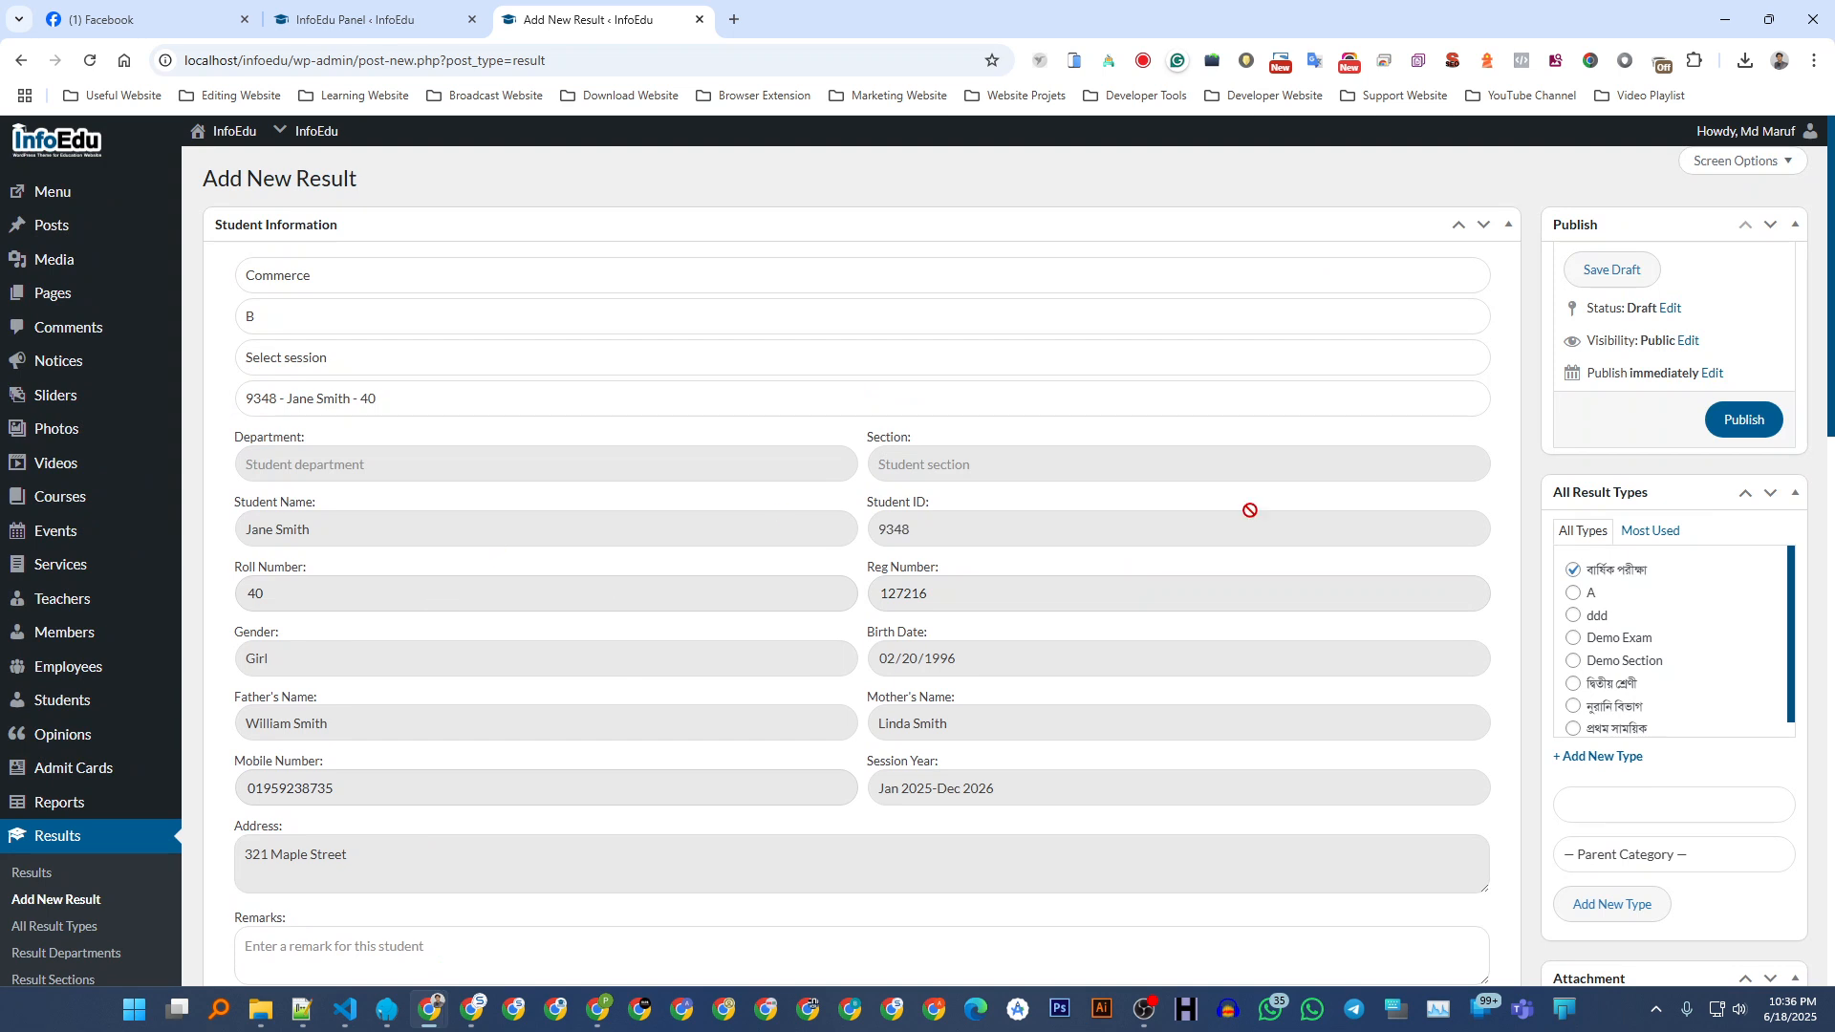
click(1742, 422)
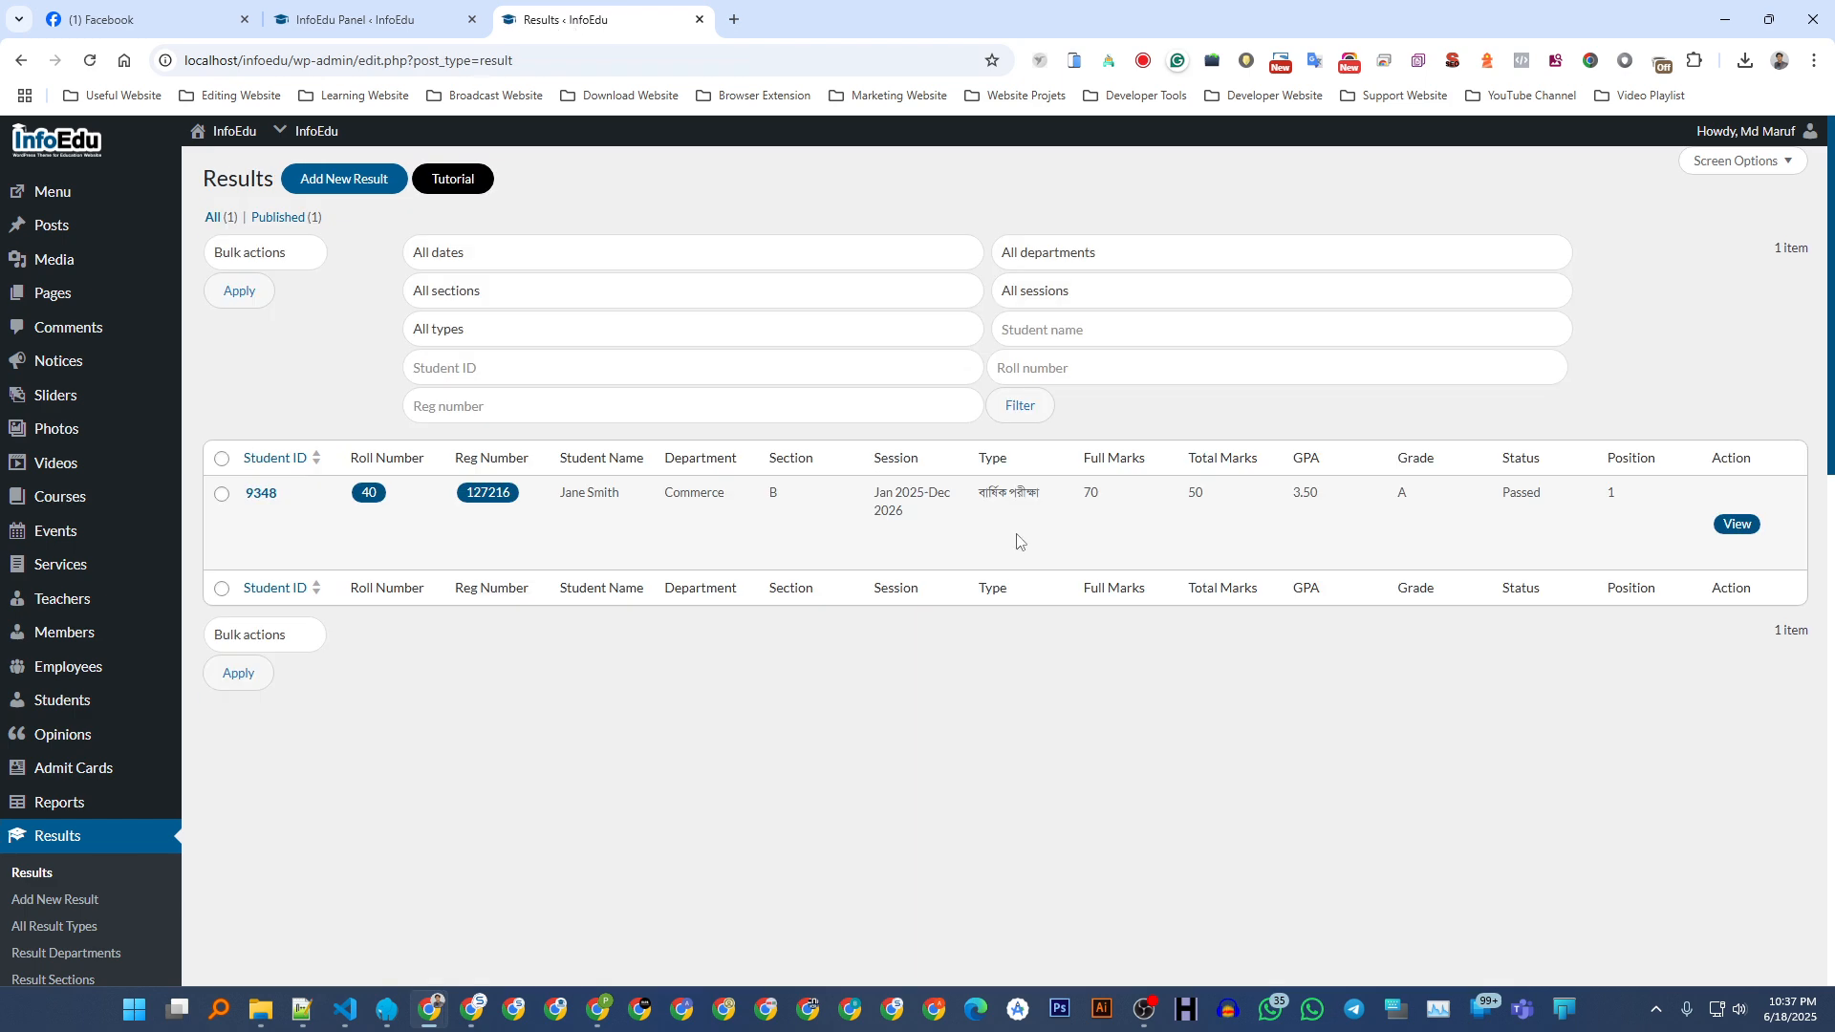
- View the published result's page and examine its student info, exam details and mark sheet
click(1738, 523)
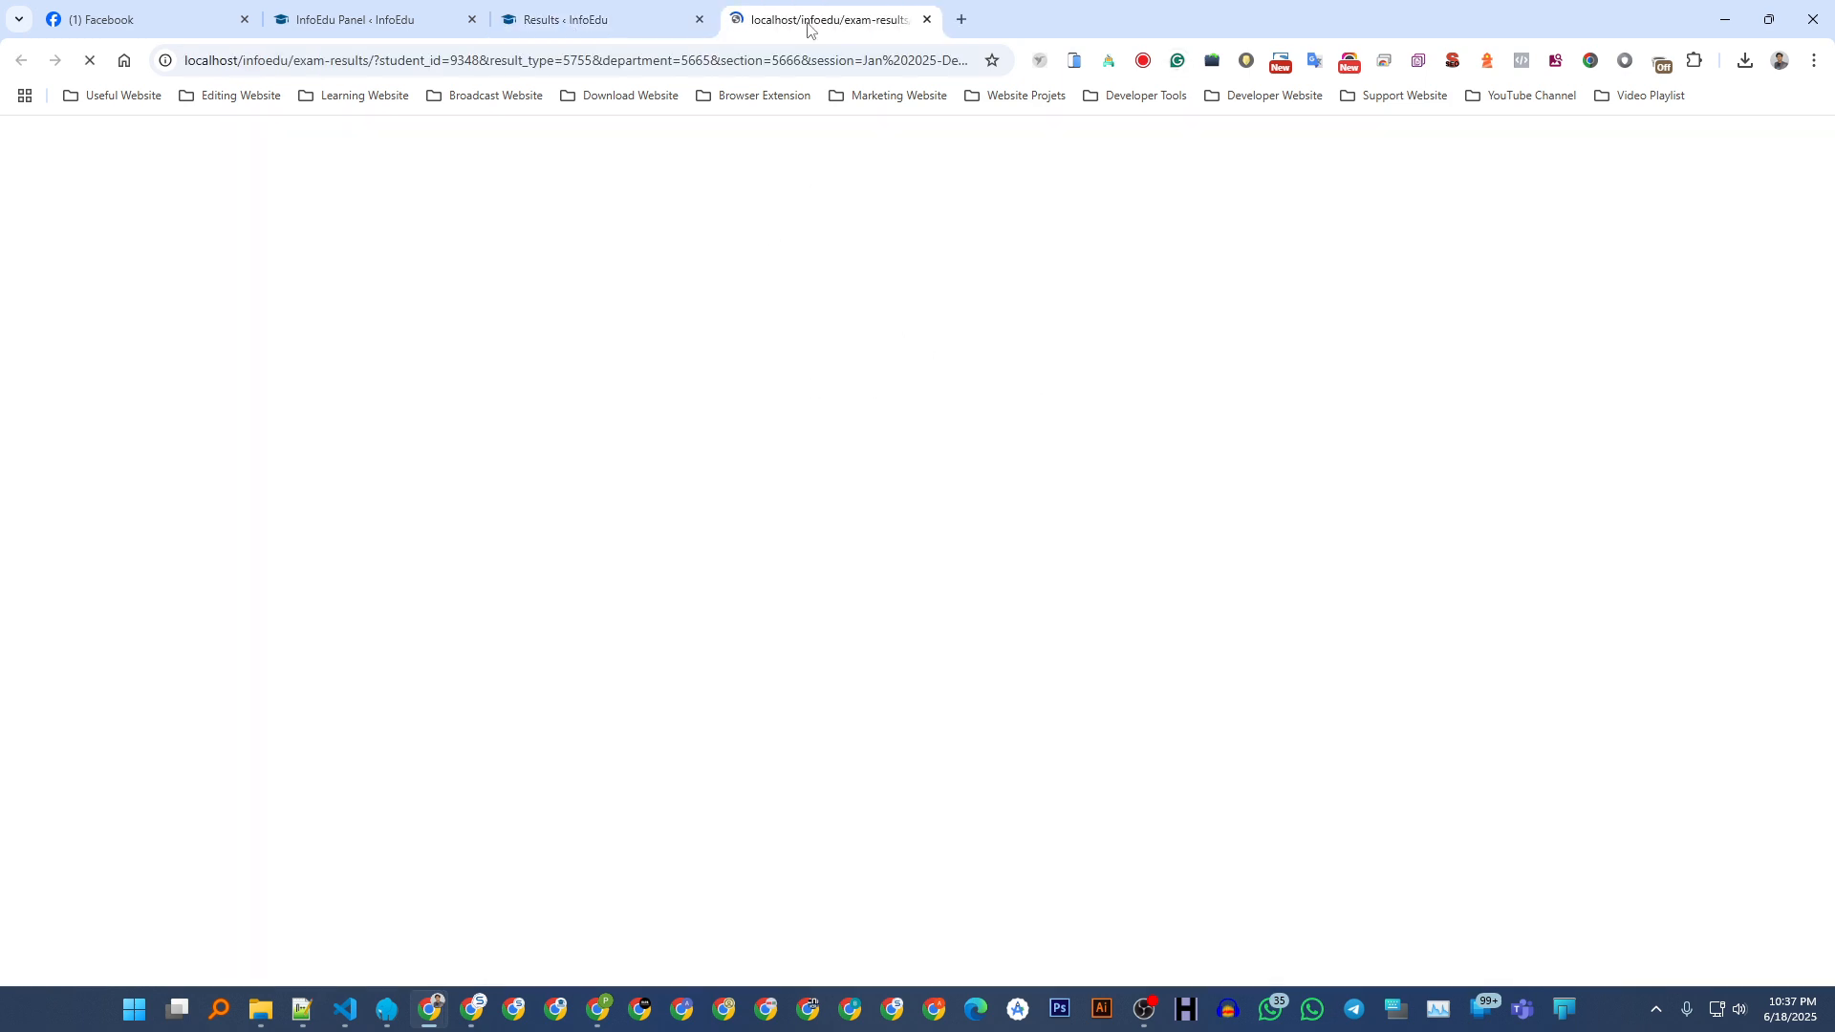
scroll(846, 324, down, 10)
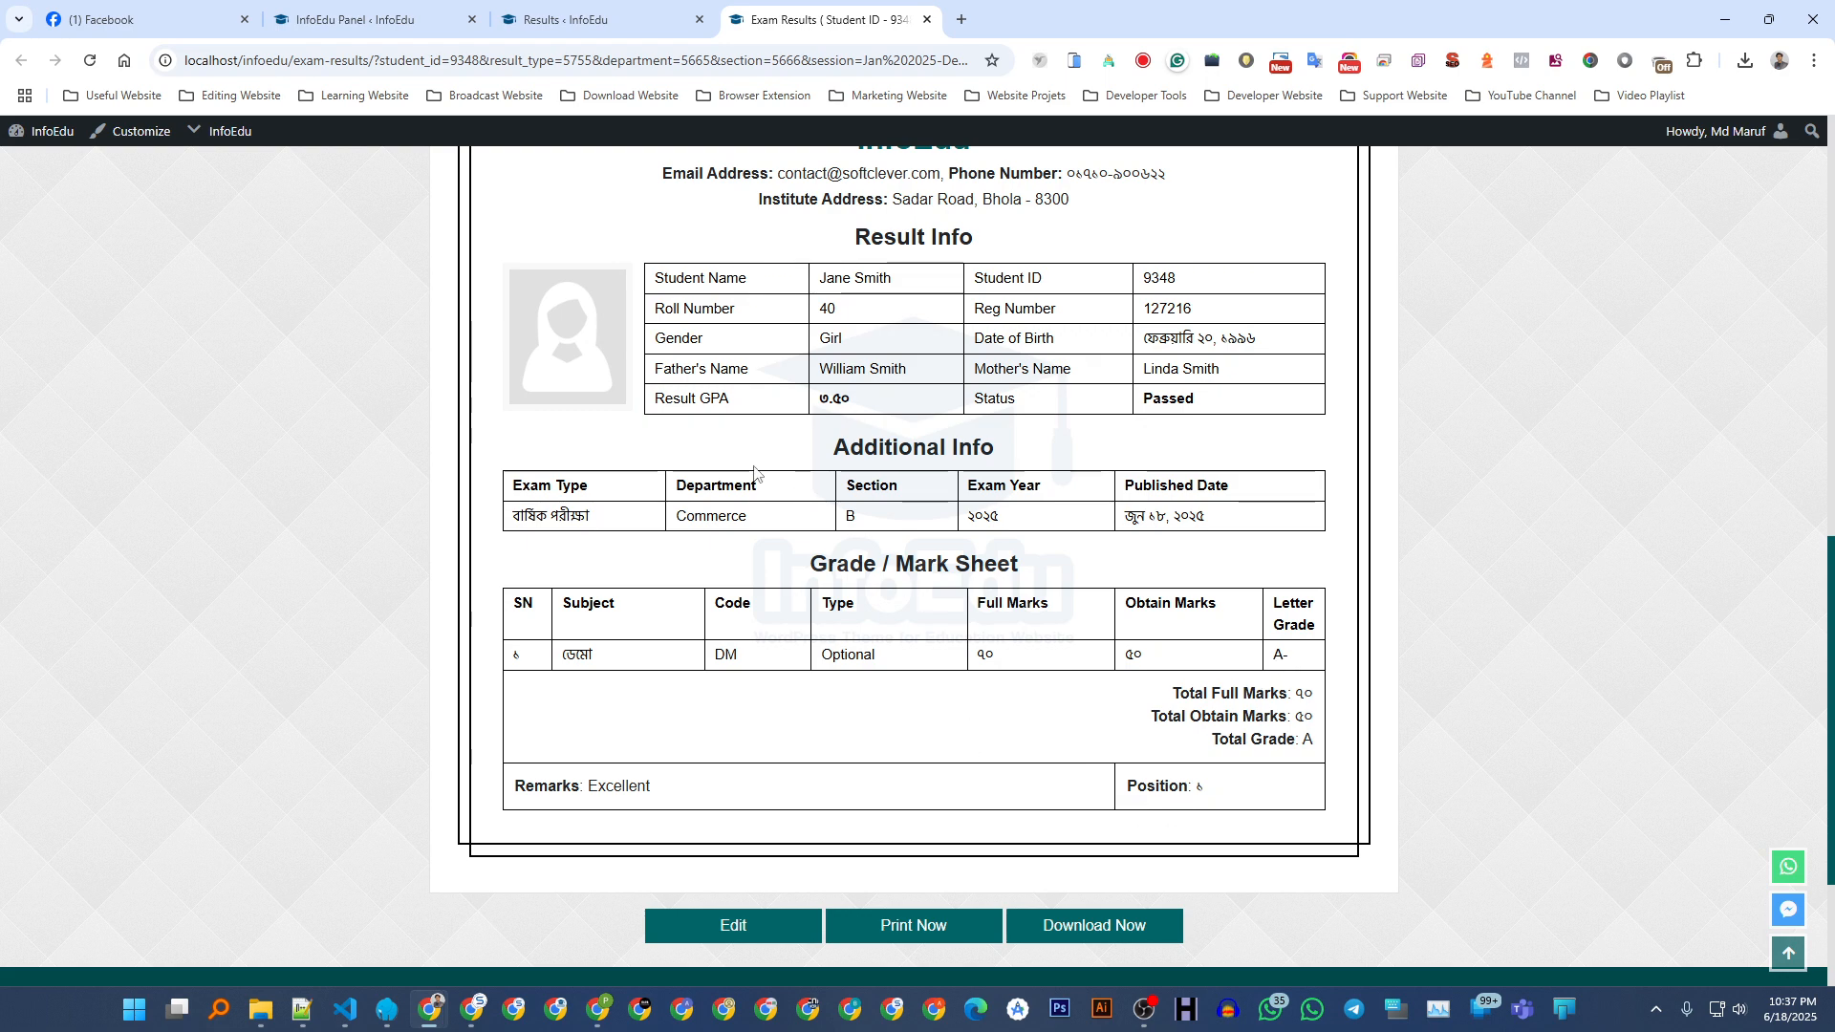
scroll(741, 401, up, 3)
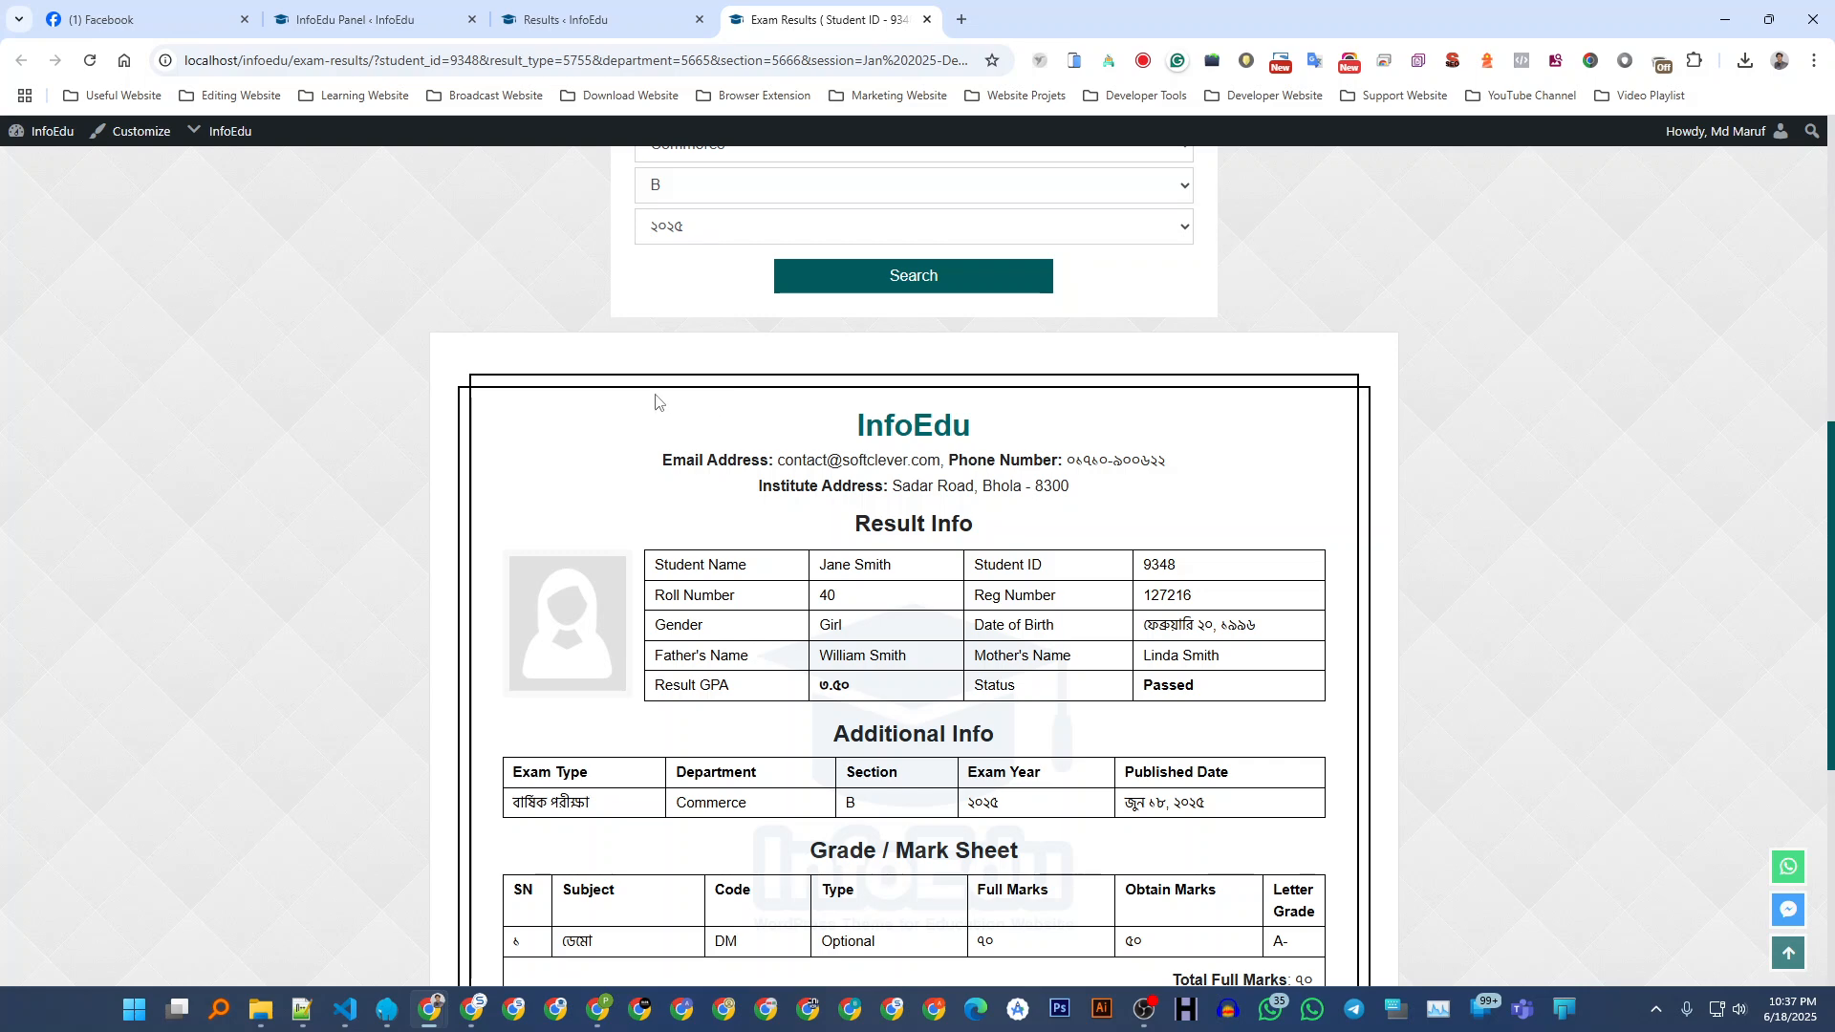
- Return to the admin results and open Import Subjects to examine the required headers and usage instructions
click(574, 19)
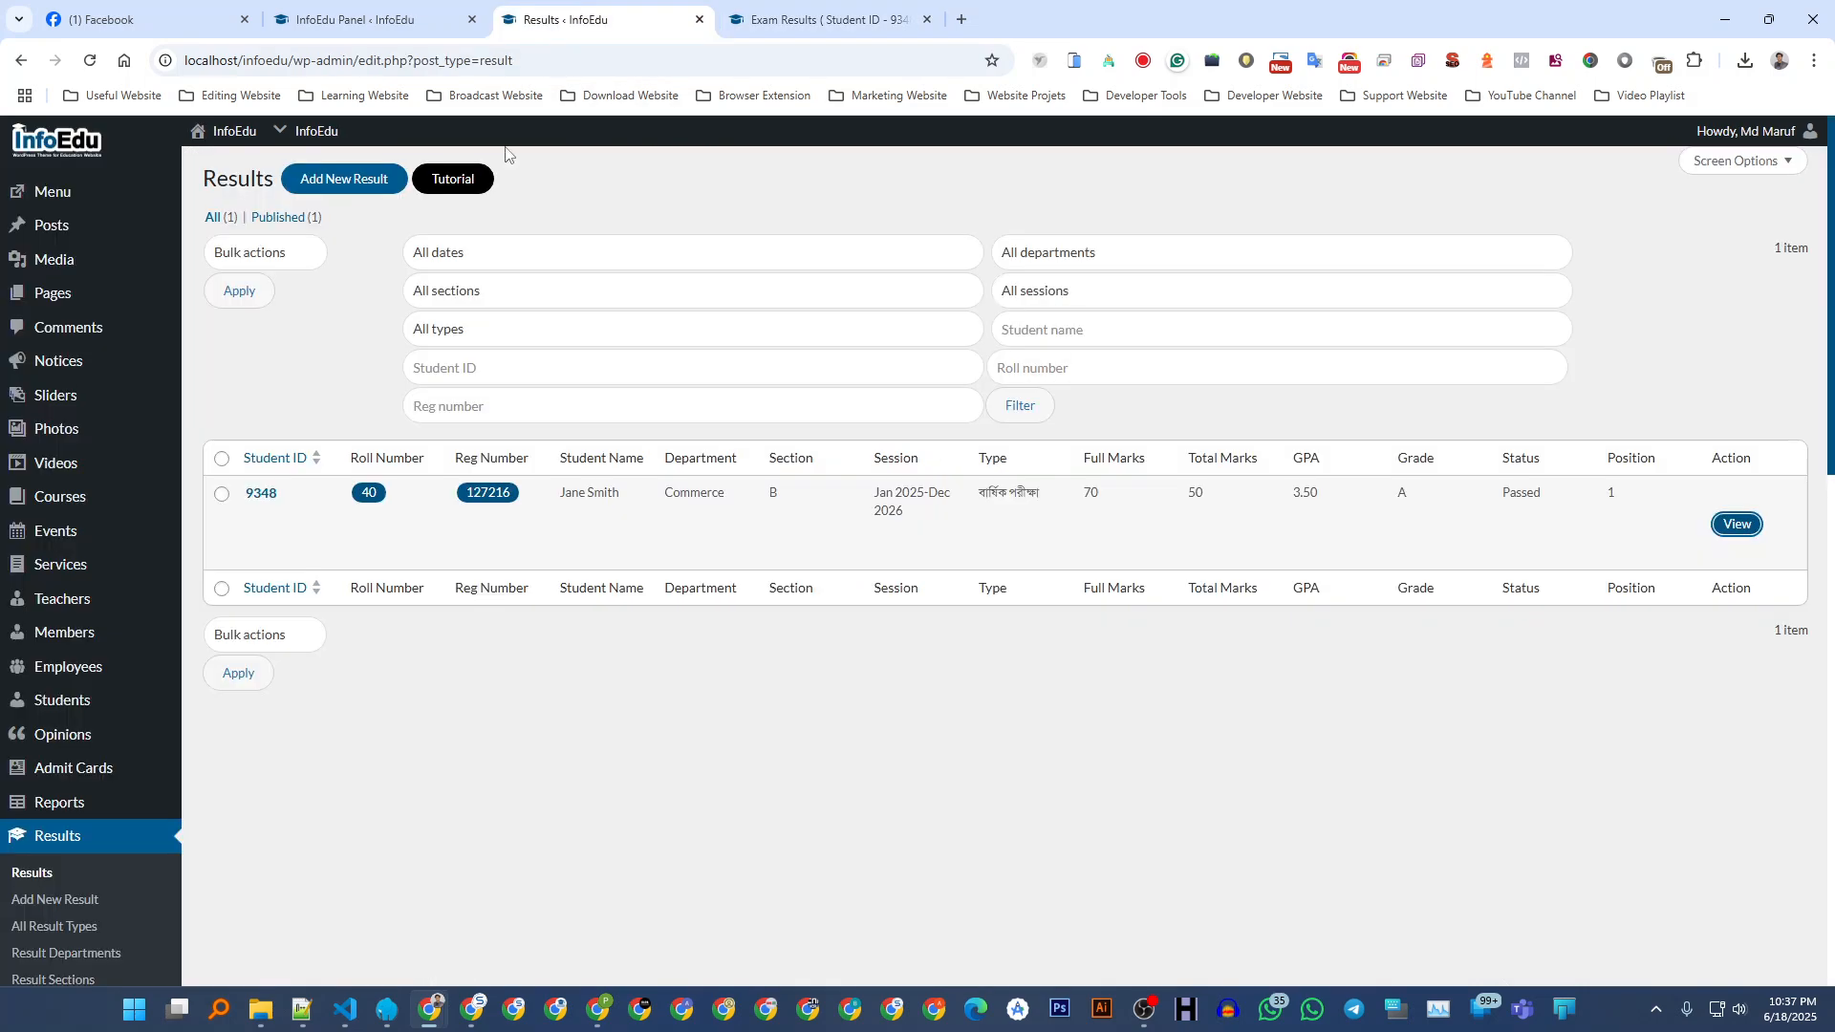
scroll(564, 516, down, 4)
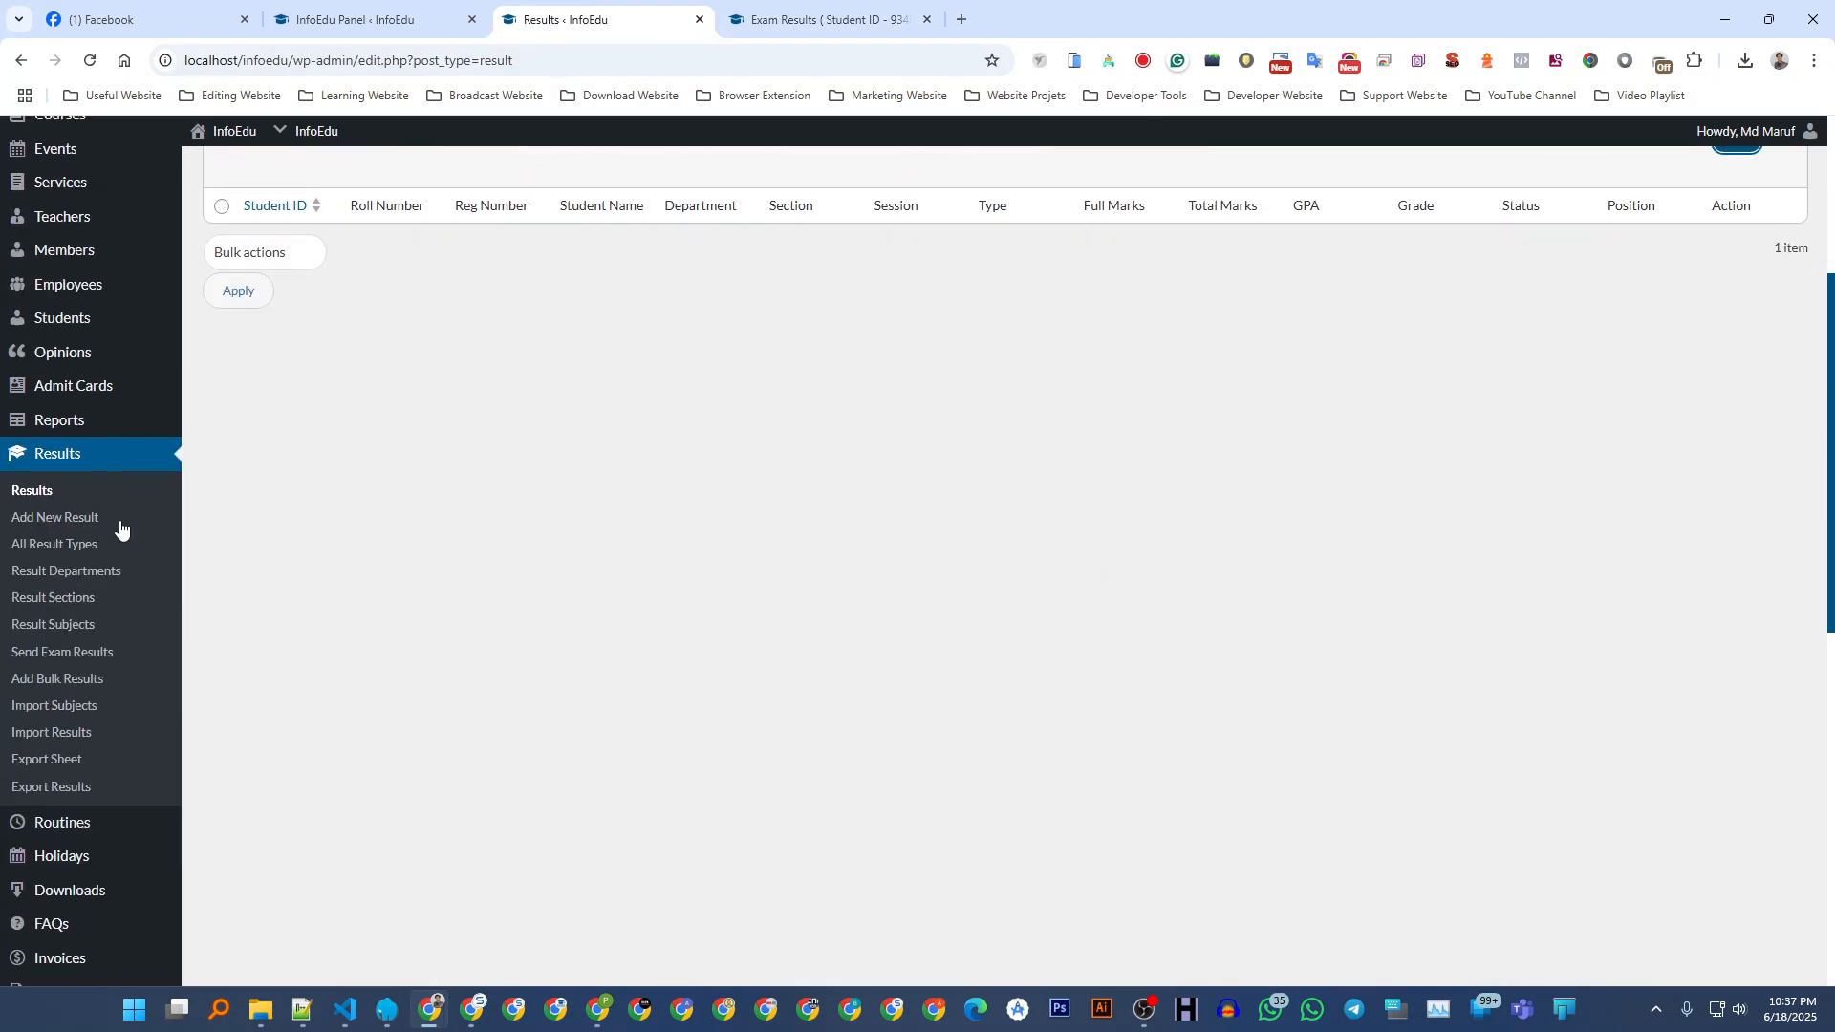
click(43, 713)
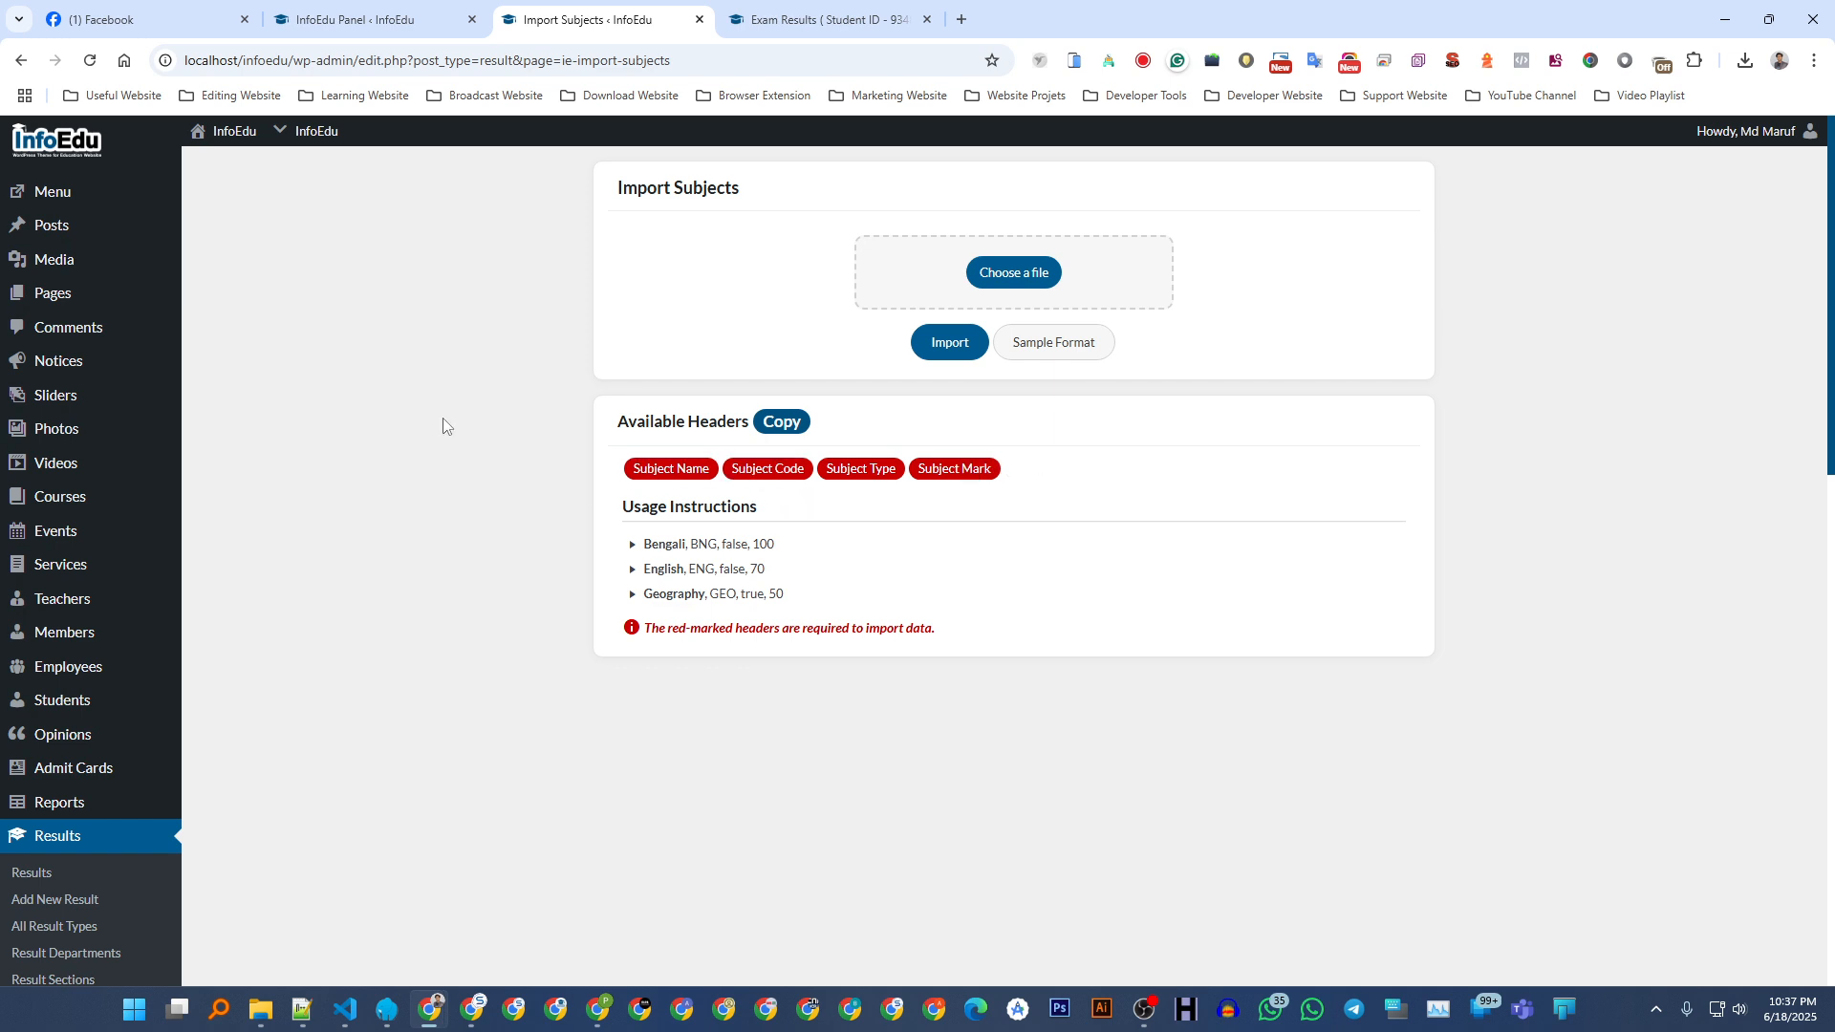
drag(651, 541, 808, 628)
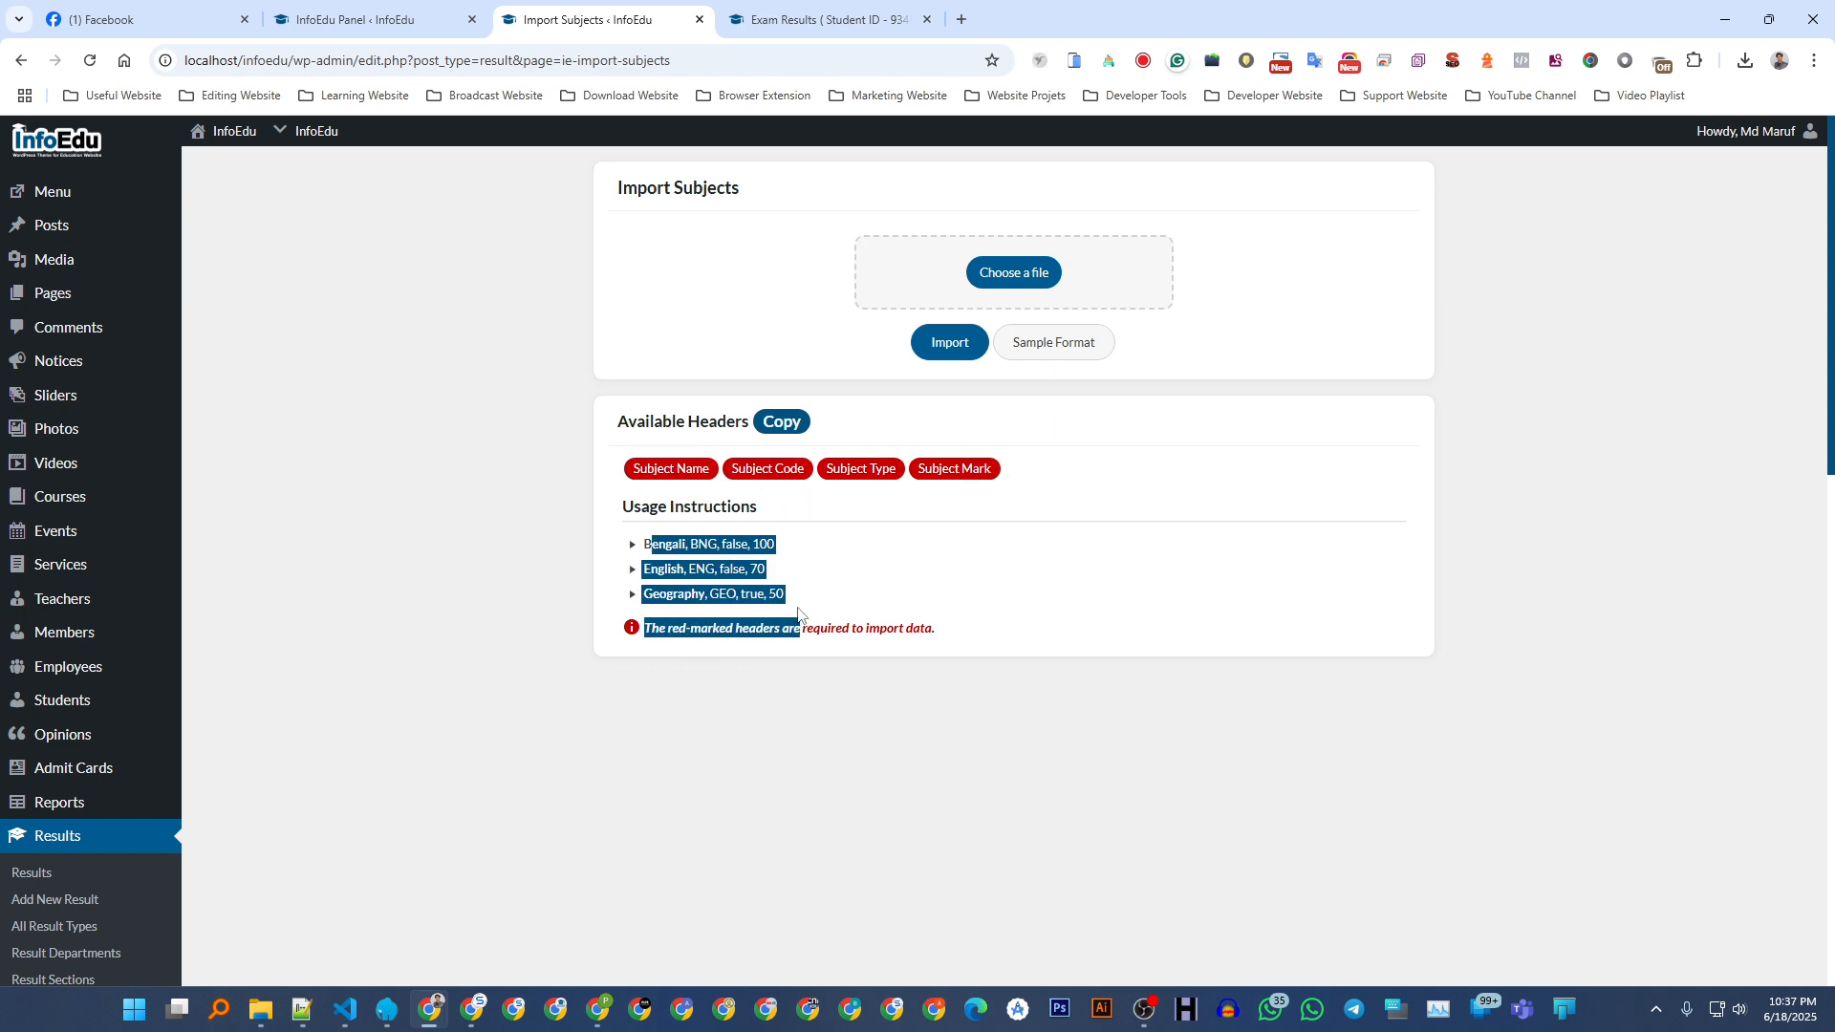
click(774, 570)
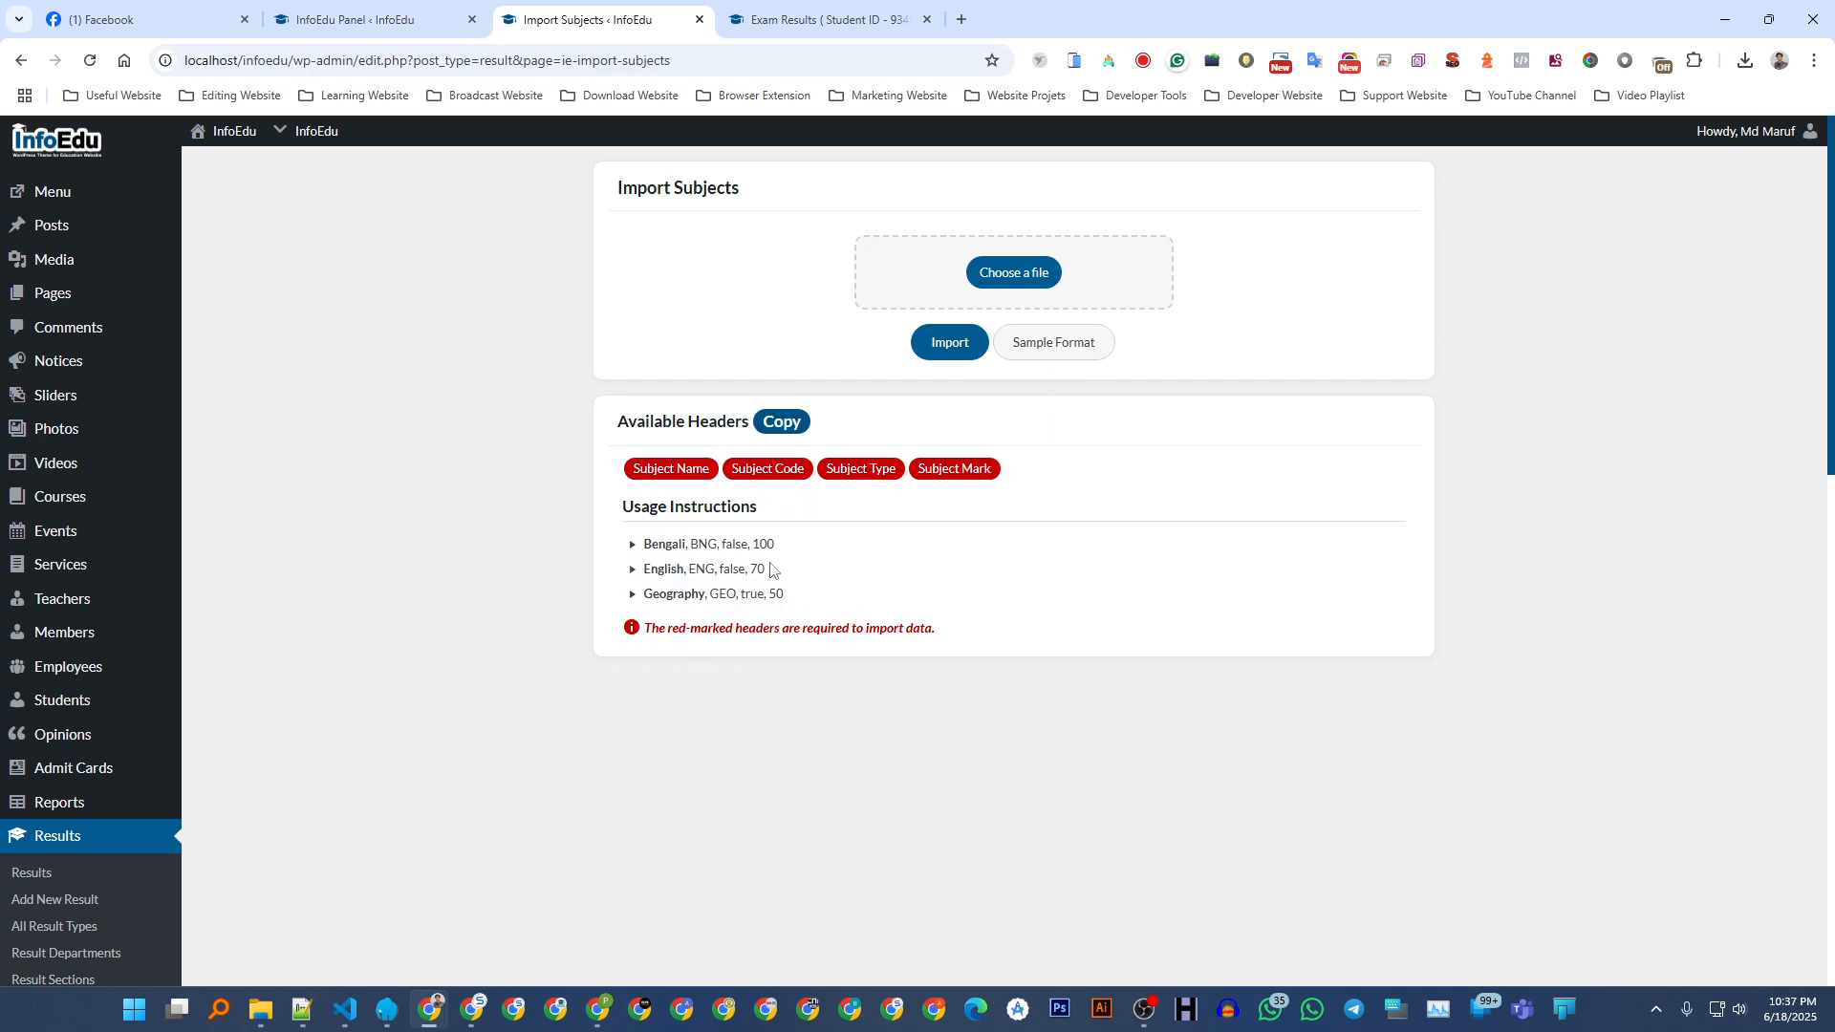
- Examine the sample rows in the Import Subjects usage instructions, from the Bengali entry to the Geography entry
double_click(726, 543)
click(740, 546)
double_click(737, 544)
click(480, 493)
double_click(748, 589)
click(494, 514)
- Open Import Results, copy its available headers and examine the usage instructions
scroll(421, 487, down, 4)
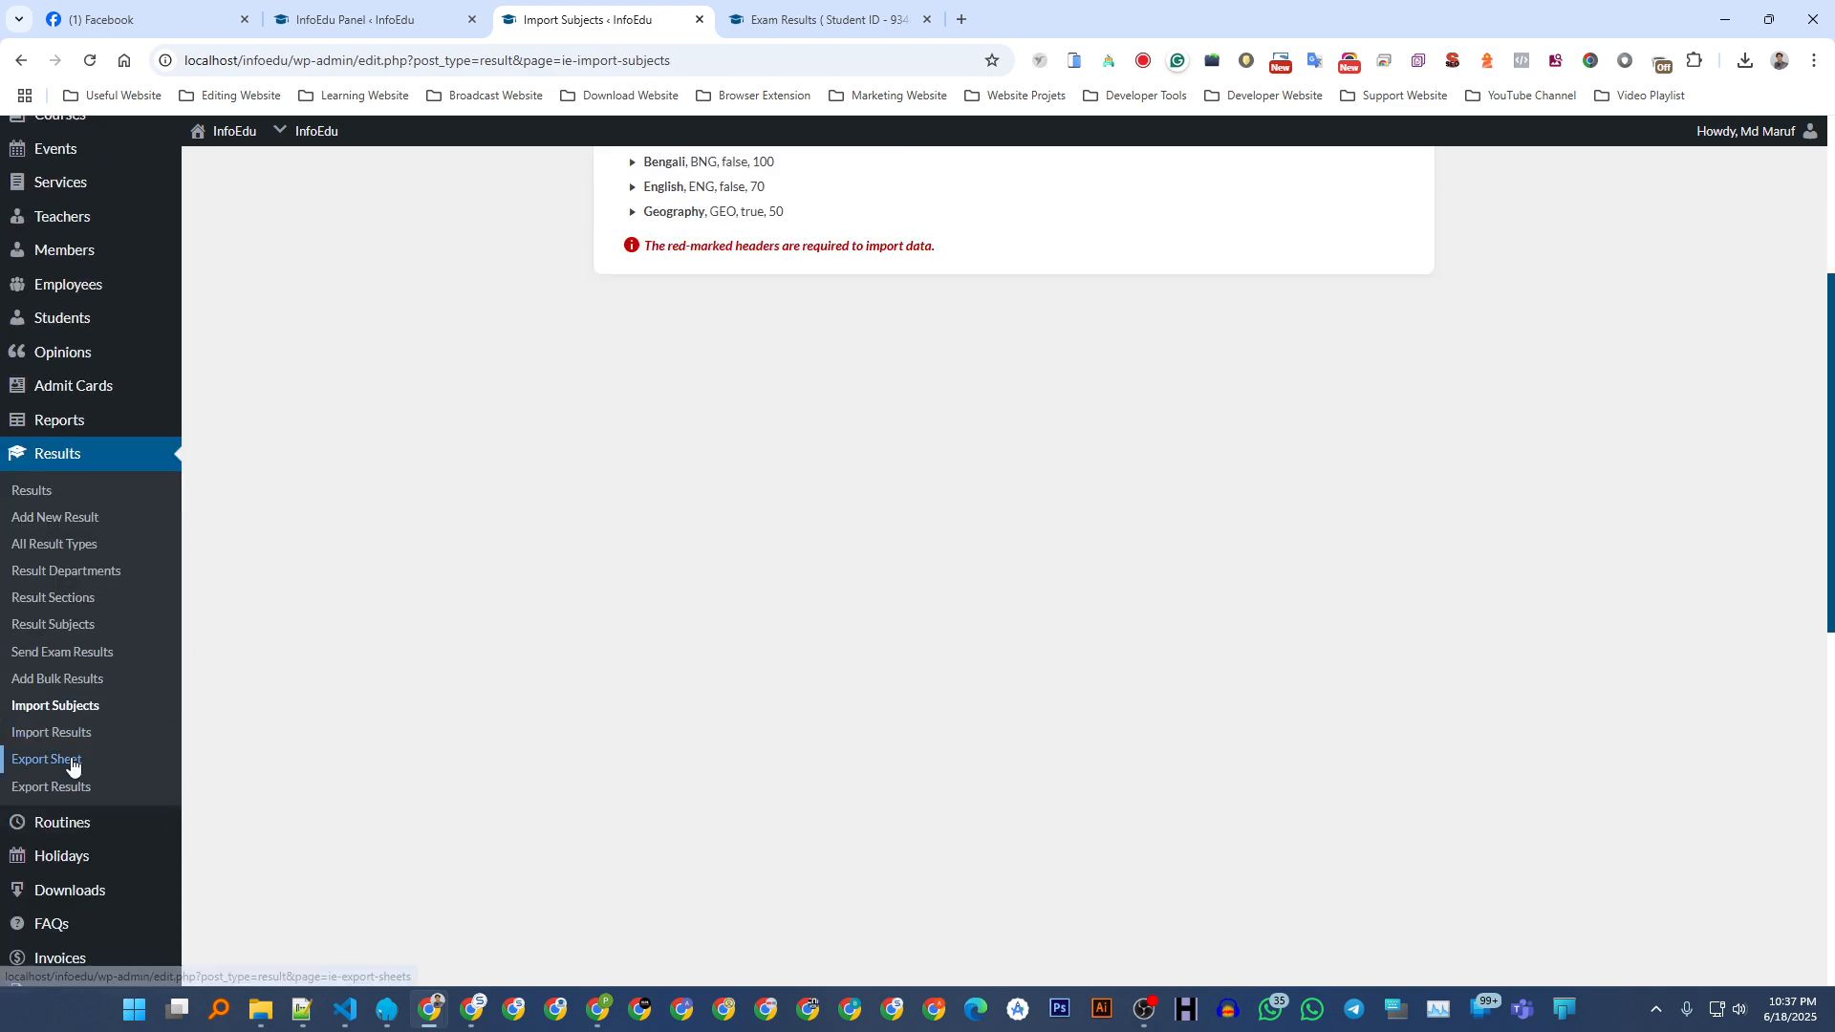
click(43, 733)
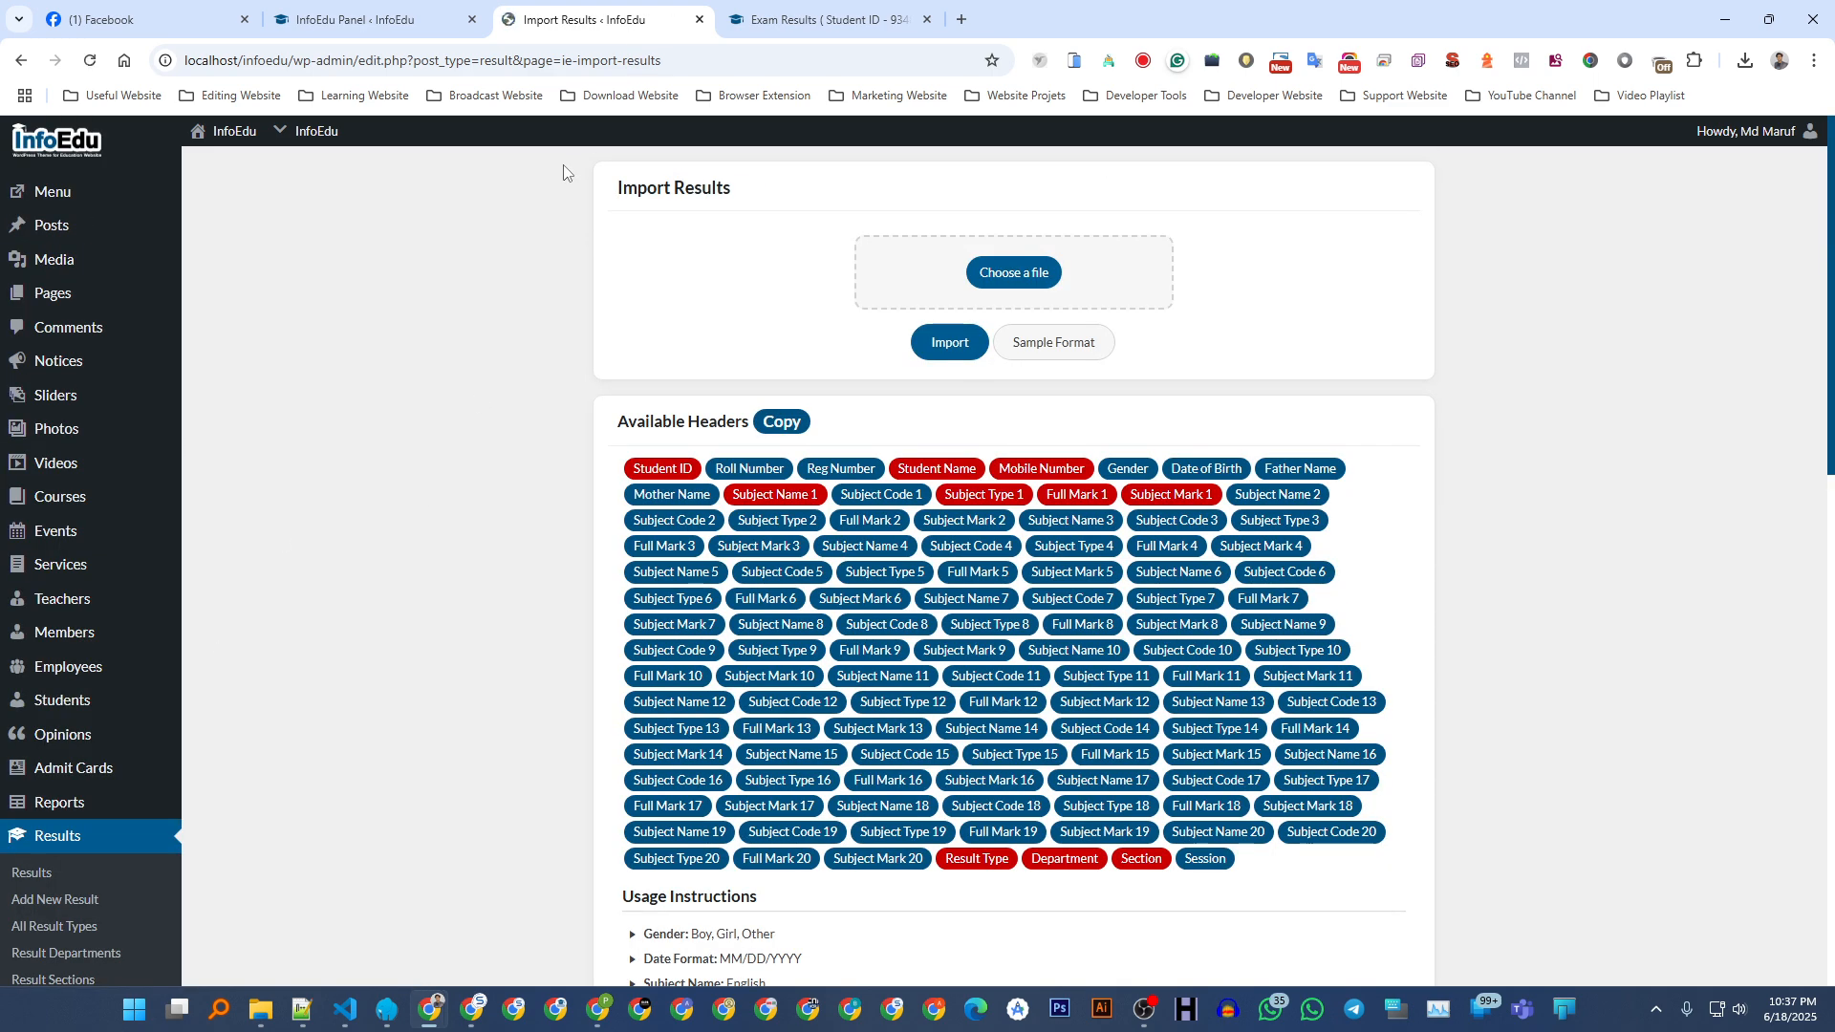
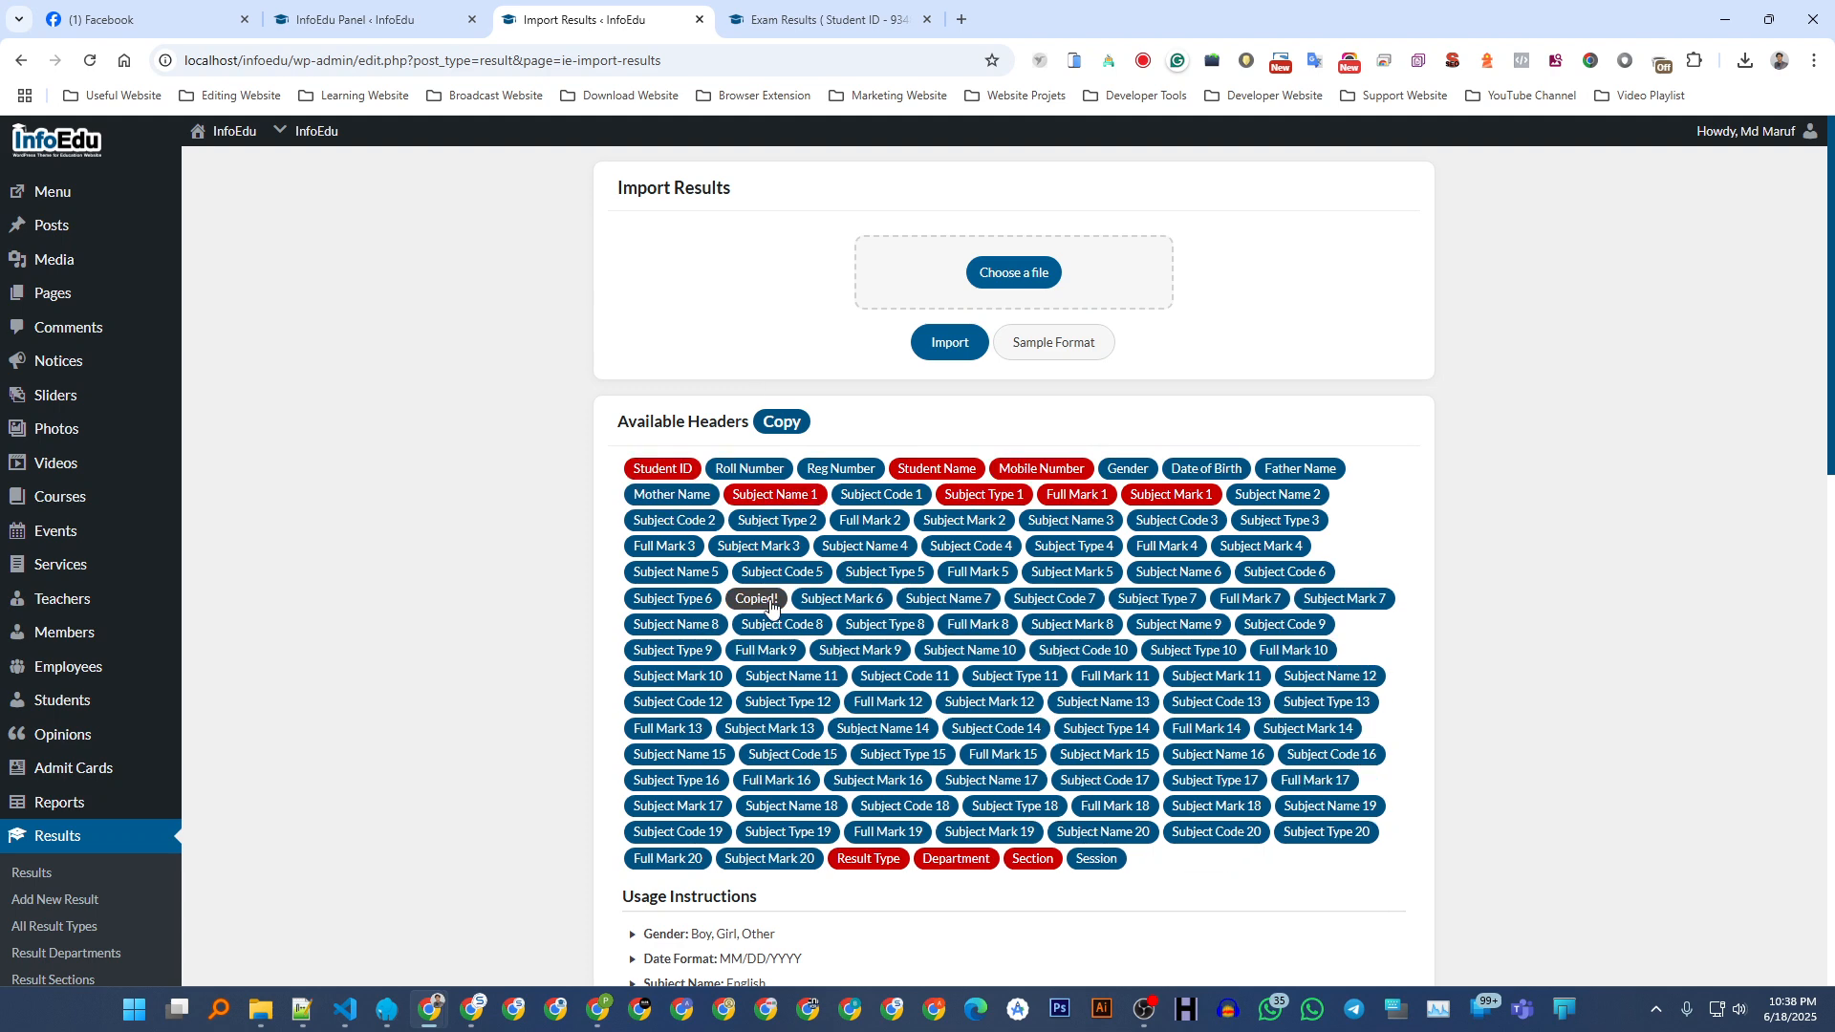
click(797, 426)
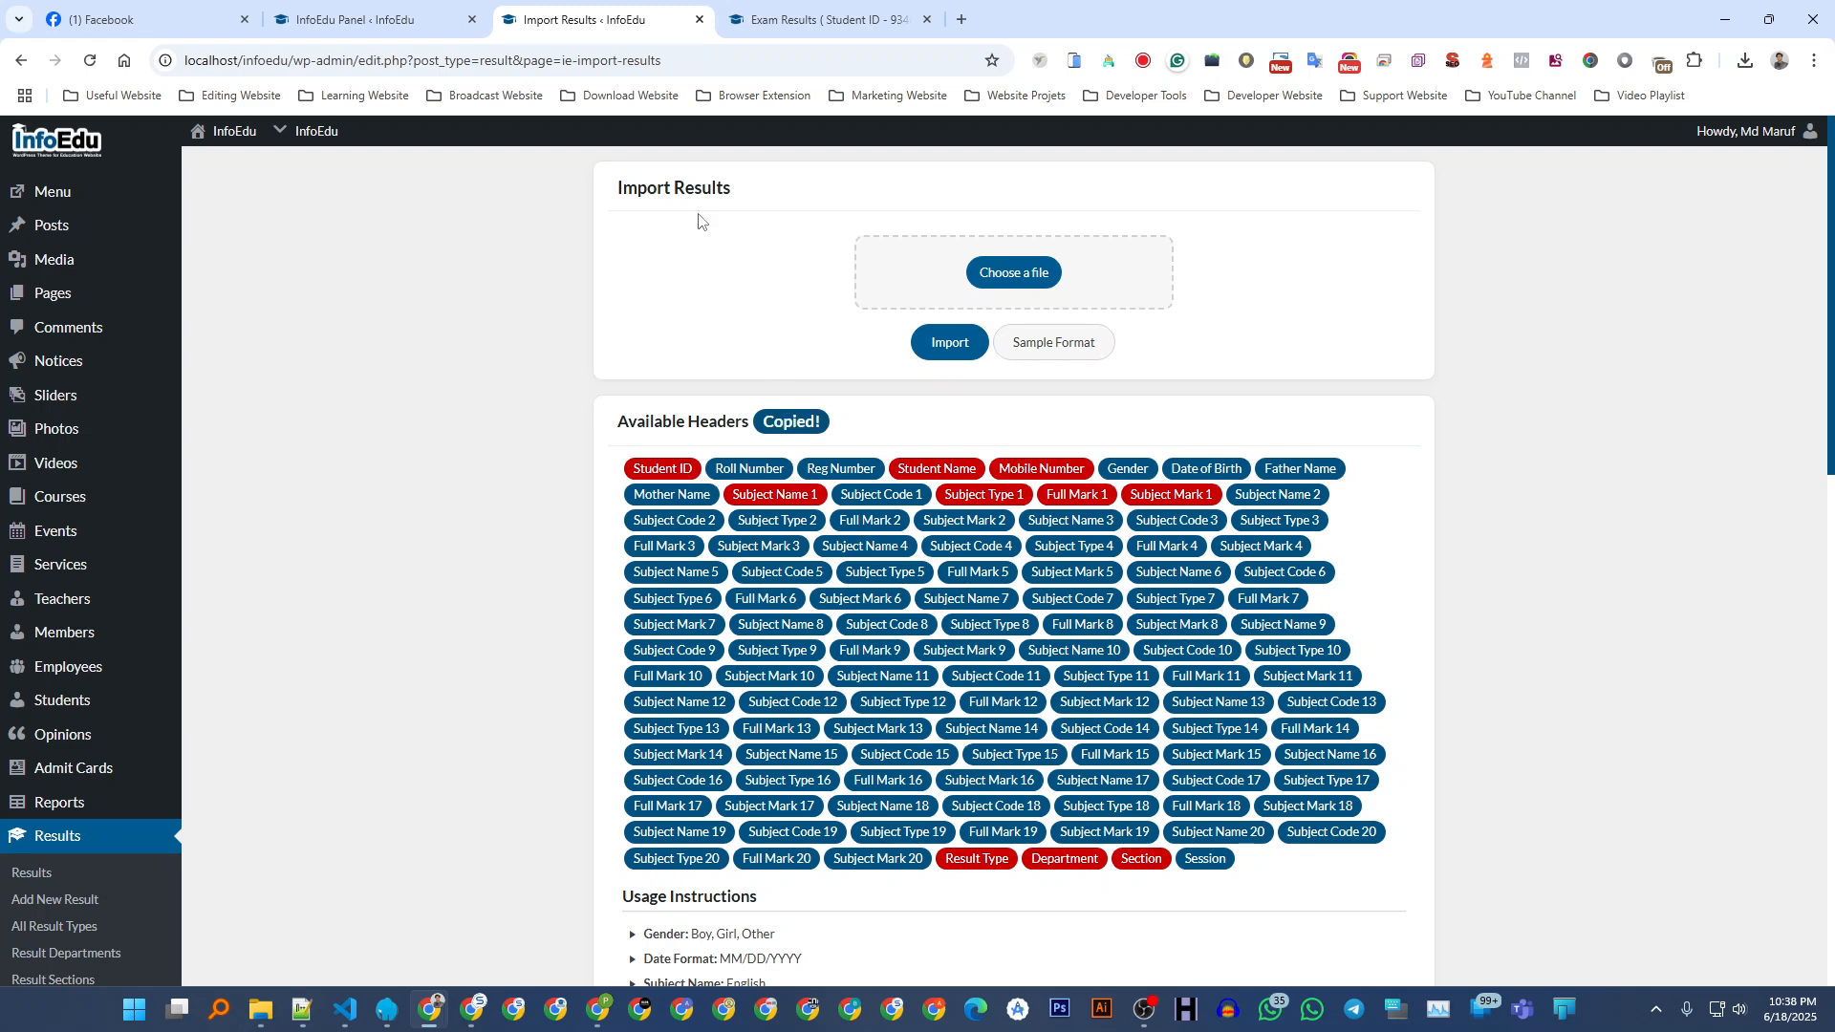
scroll(566, 590, down, 1)
scroll(564, 590, down, 3)
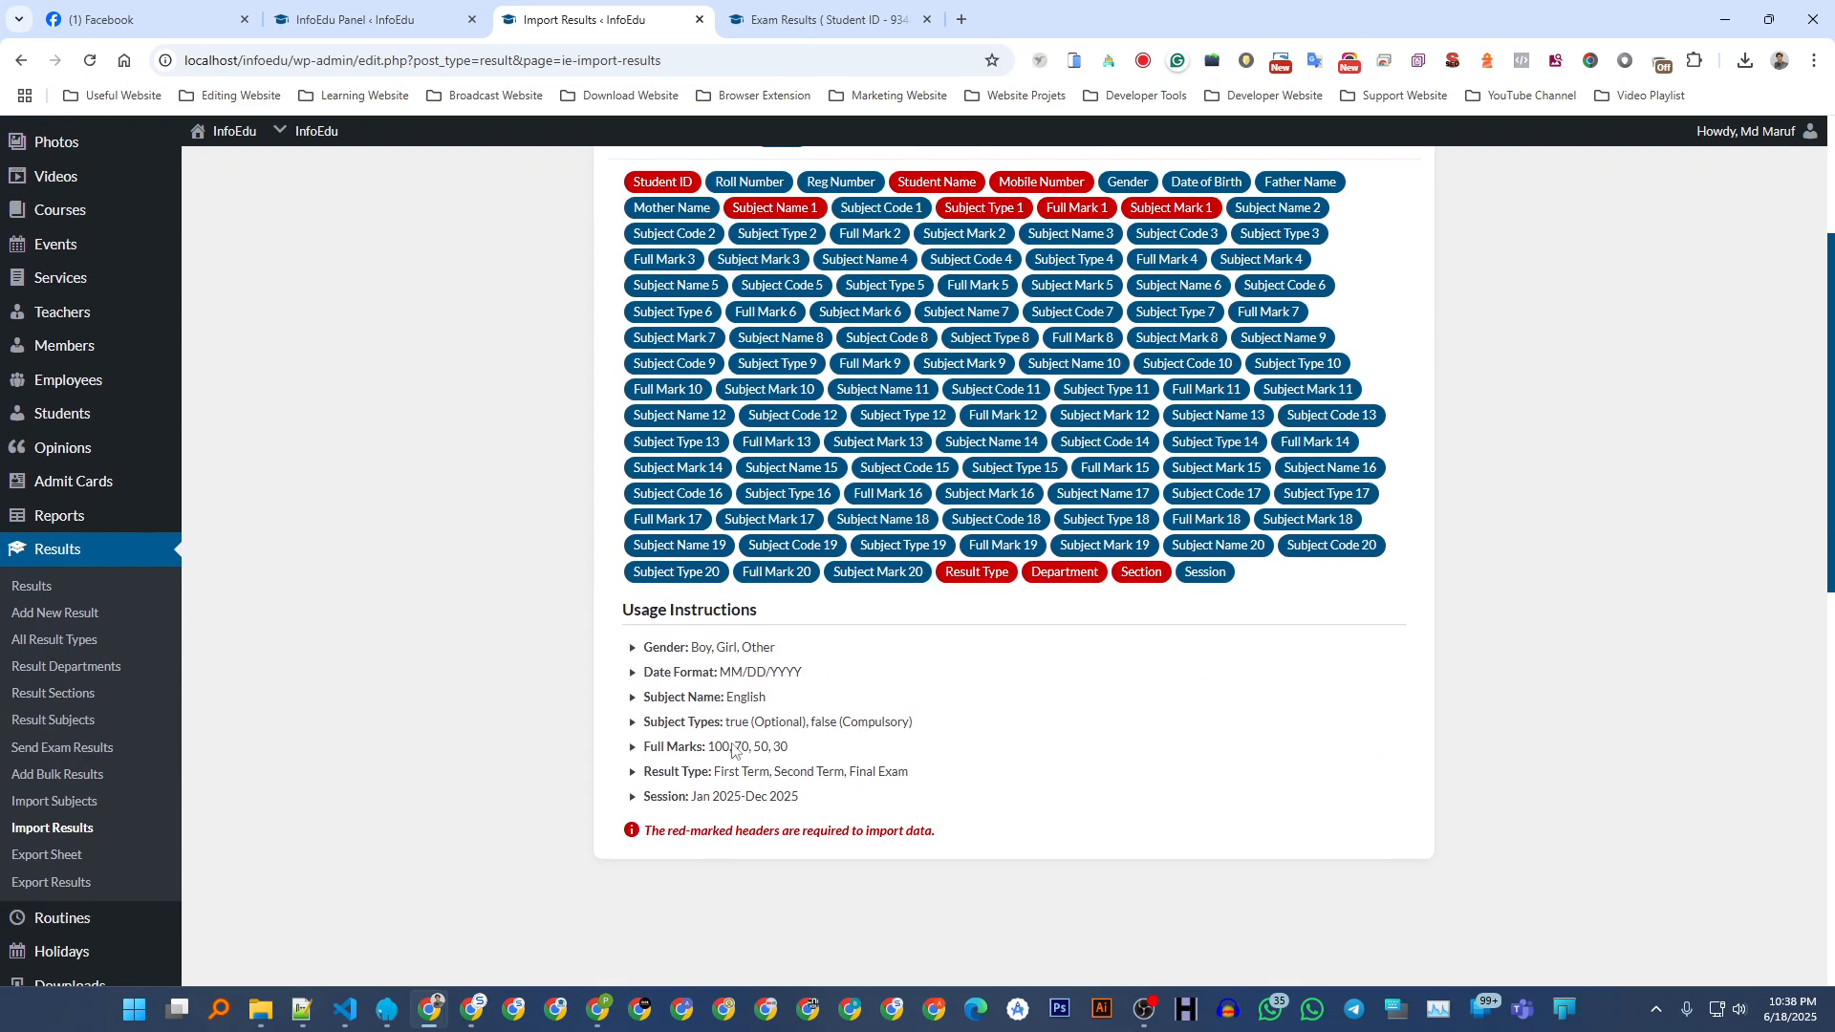
drag(630, 613, 671, 672)
click(684, 643)
- Open Export Sheet and set the type to বার্ষিক পরীক্ষা and the department to Commerce
click(54, 856)
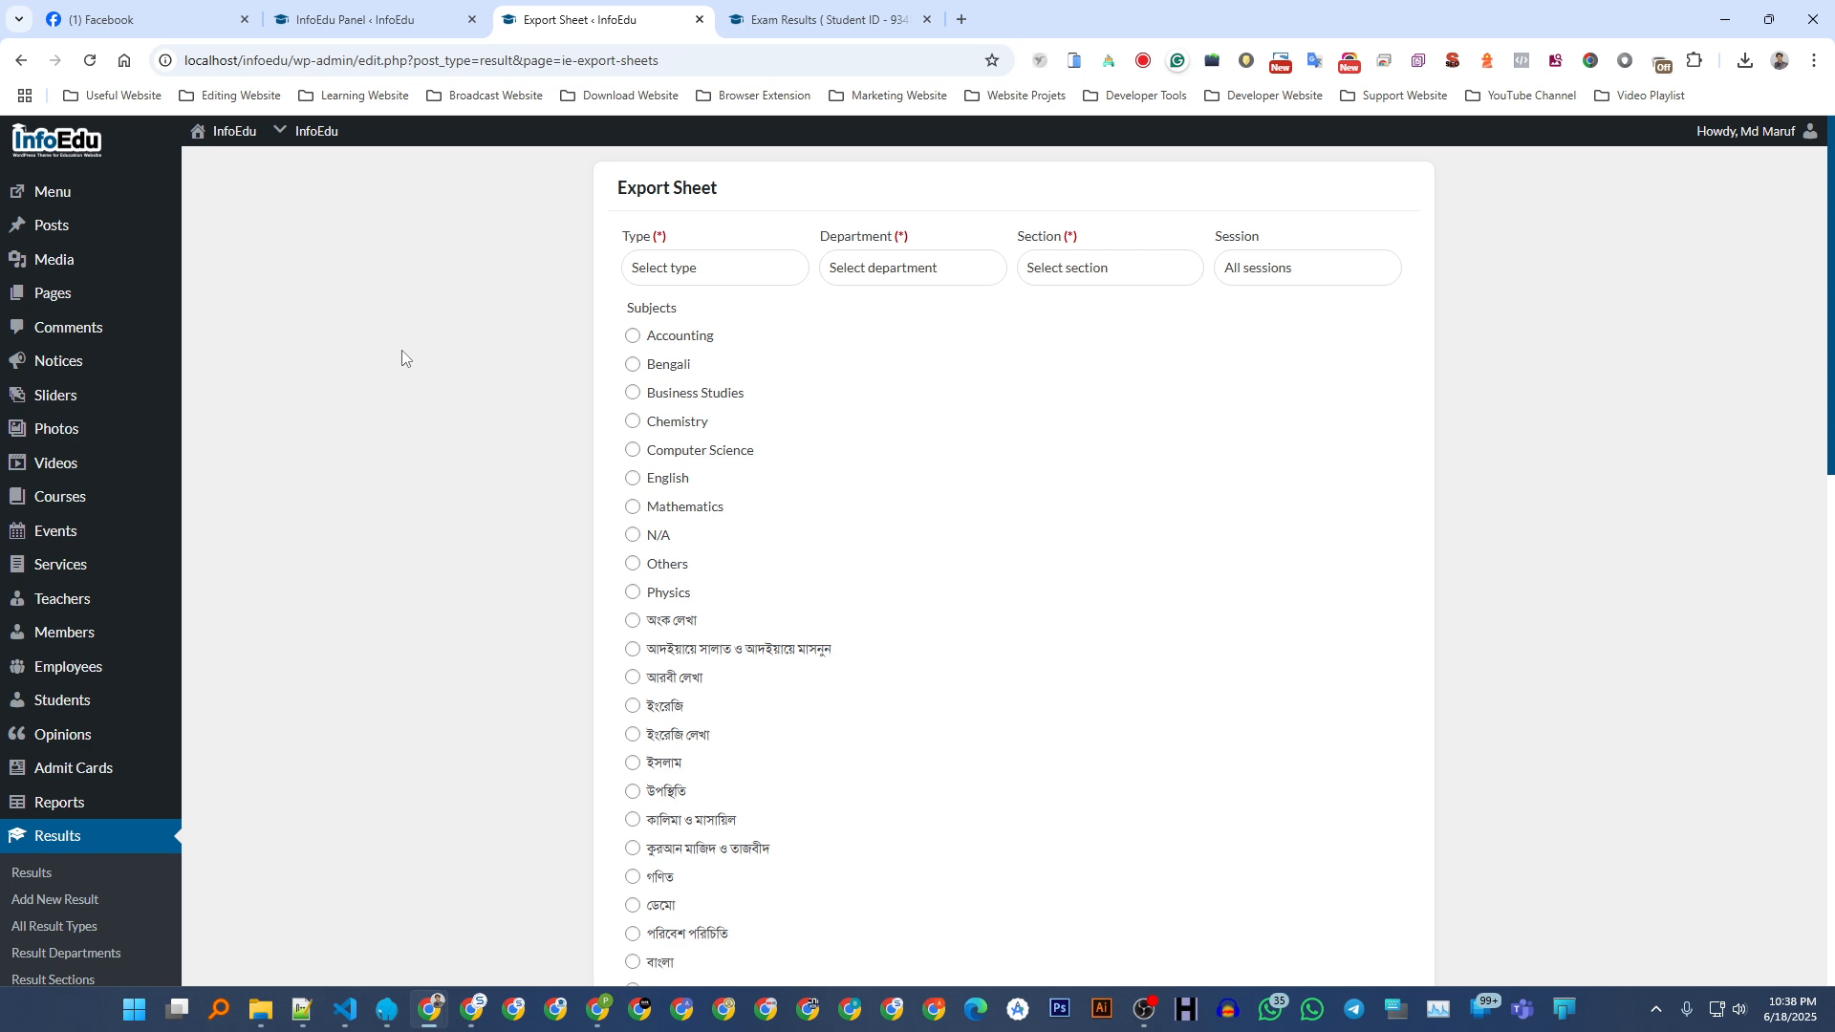
click(669, 267)
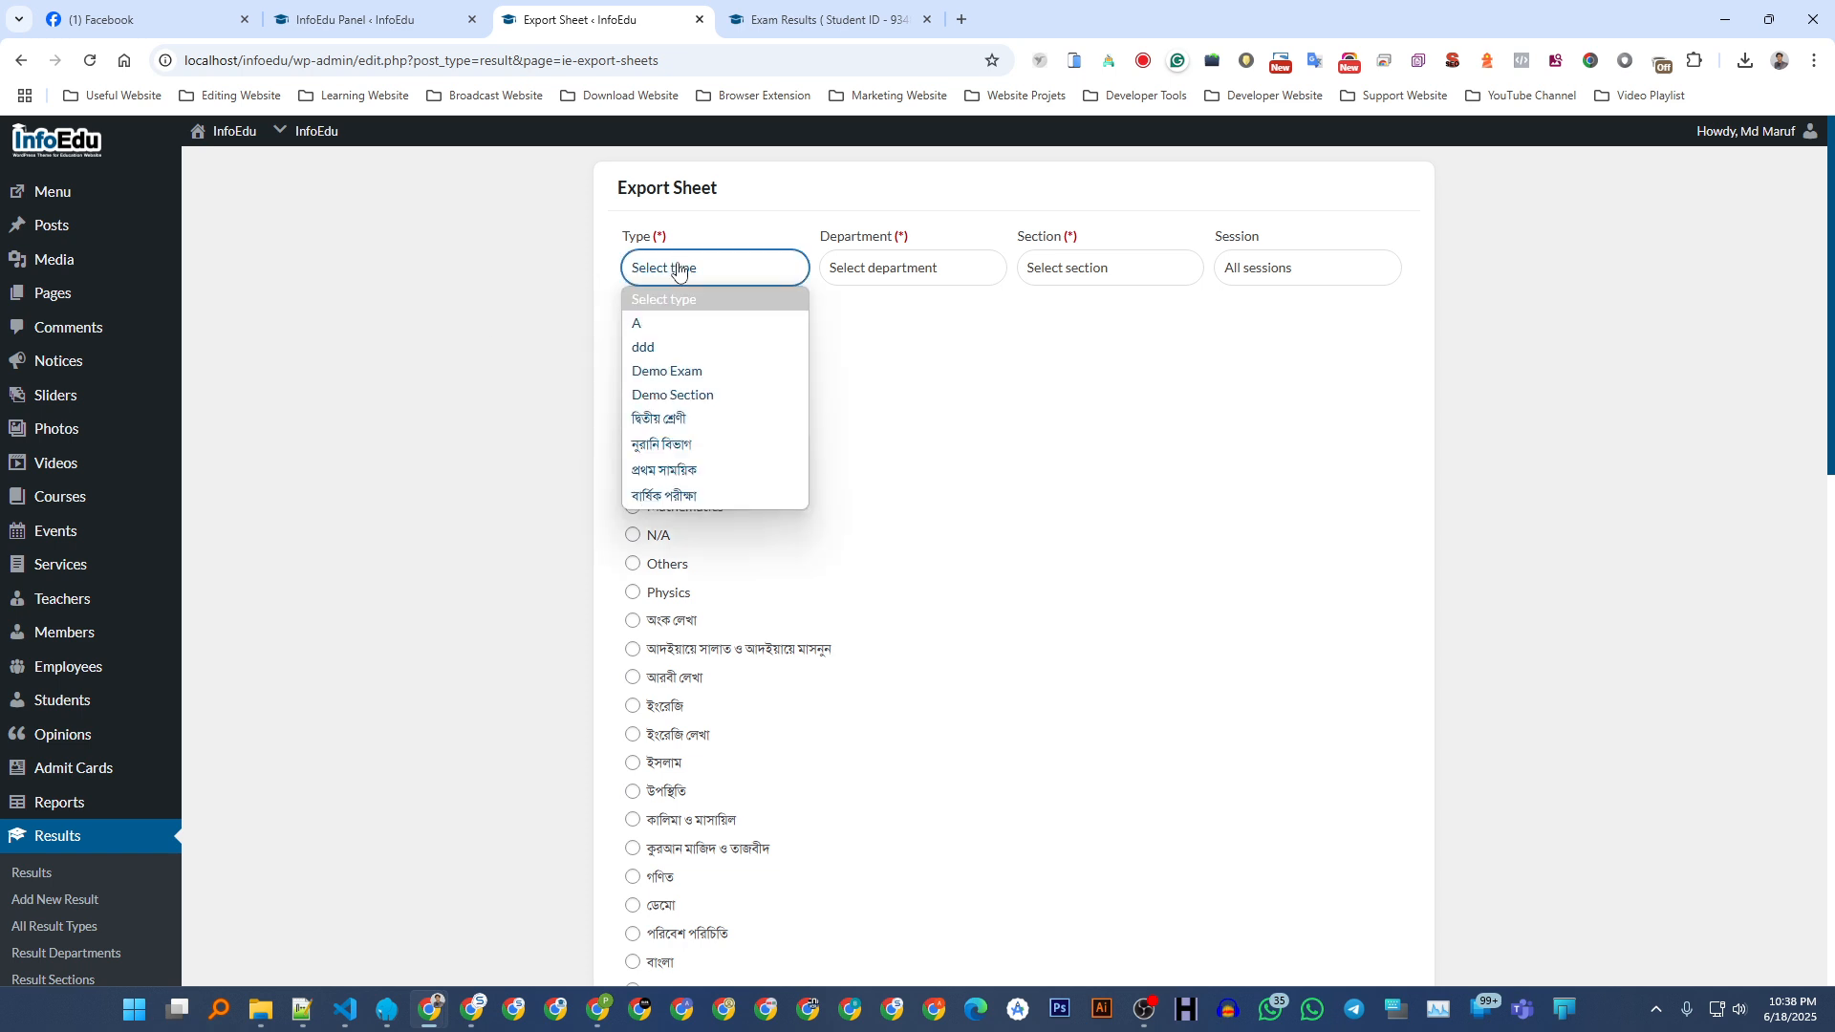
click(650, 426)
click(844, 277)
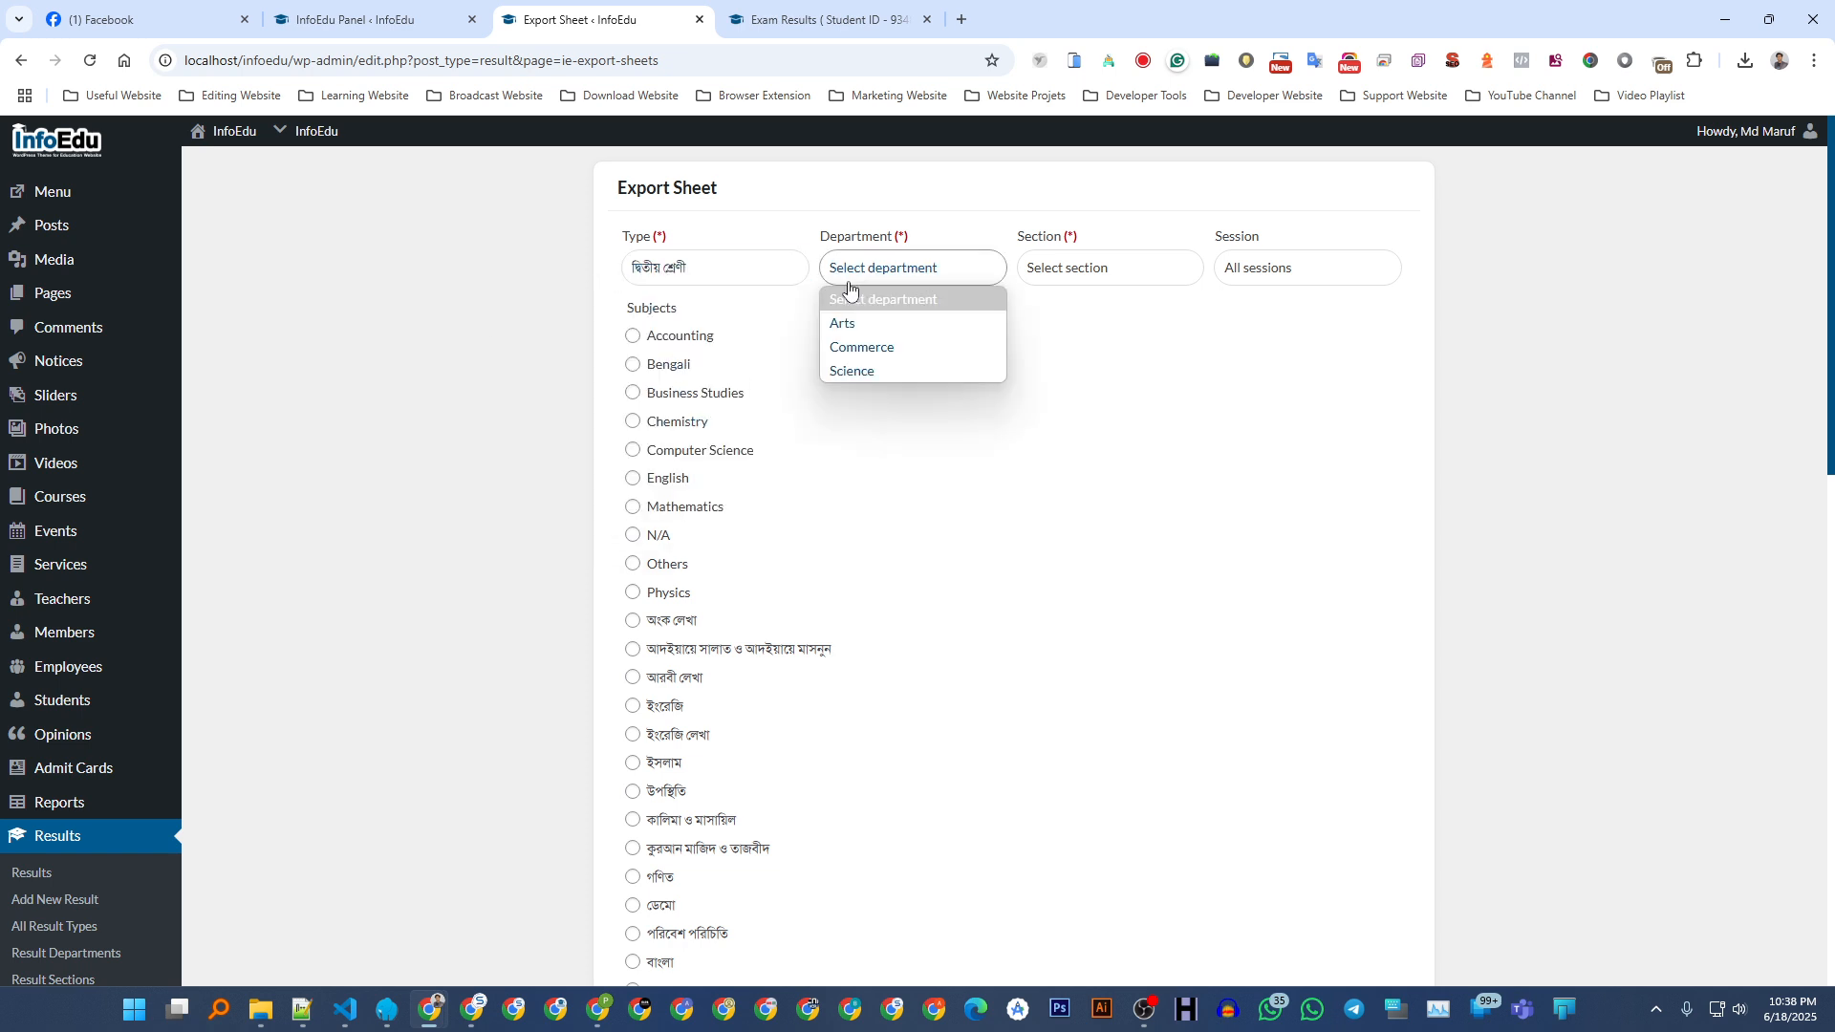
click(860, 347)
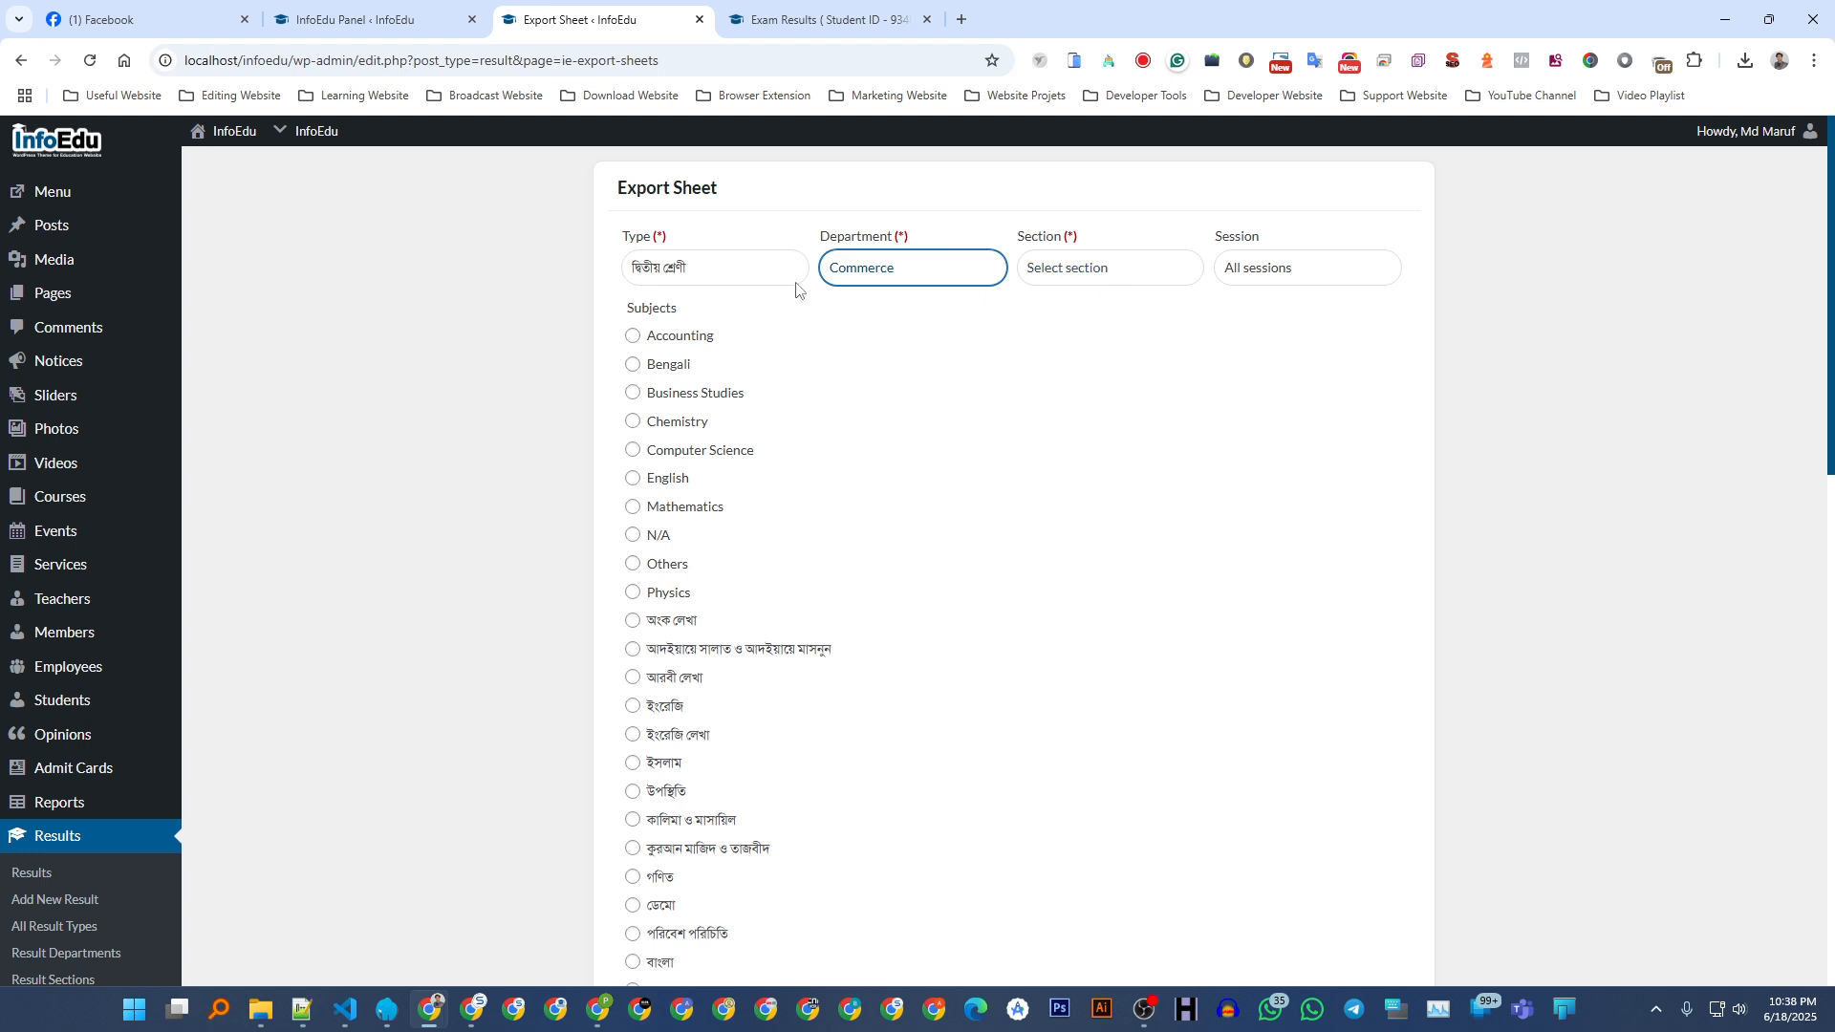
click(706, 272)
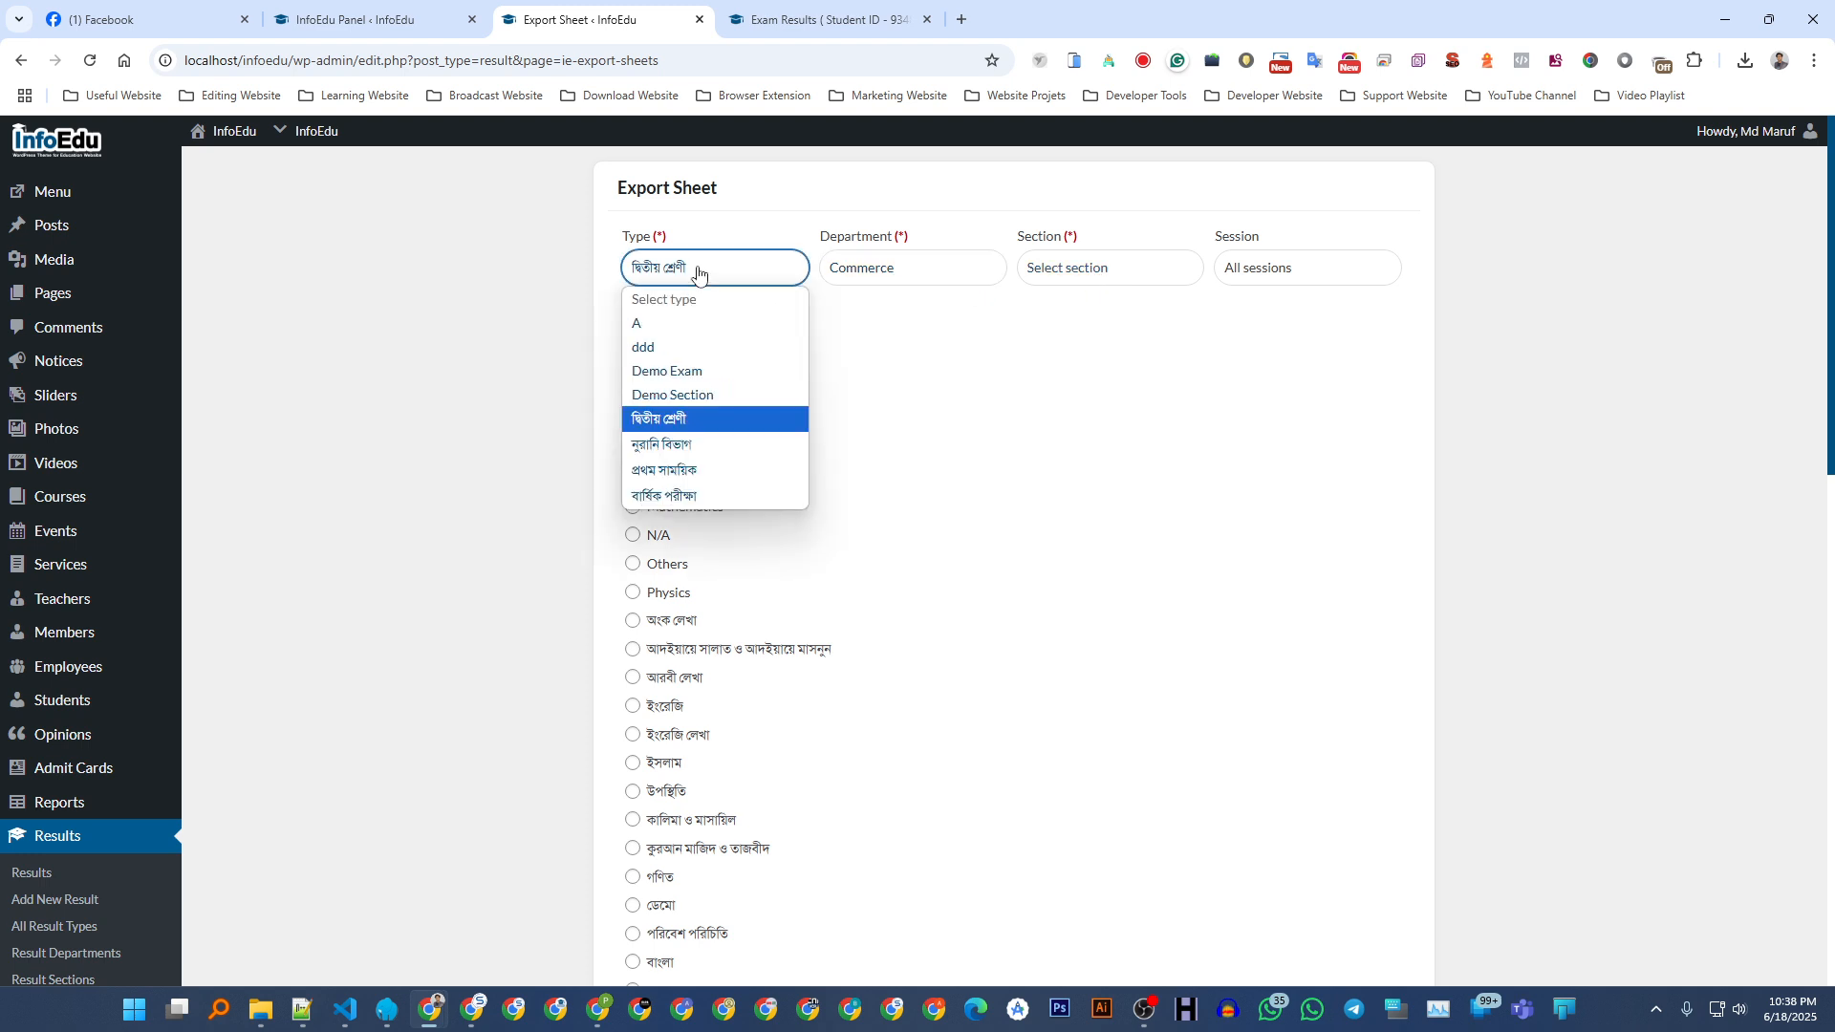
click(662, 494)
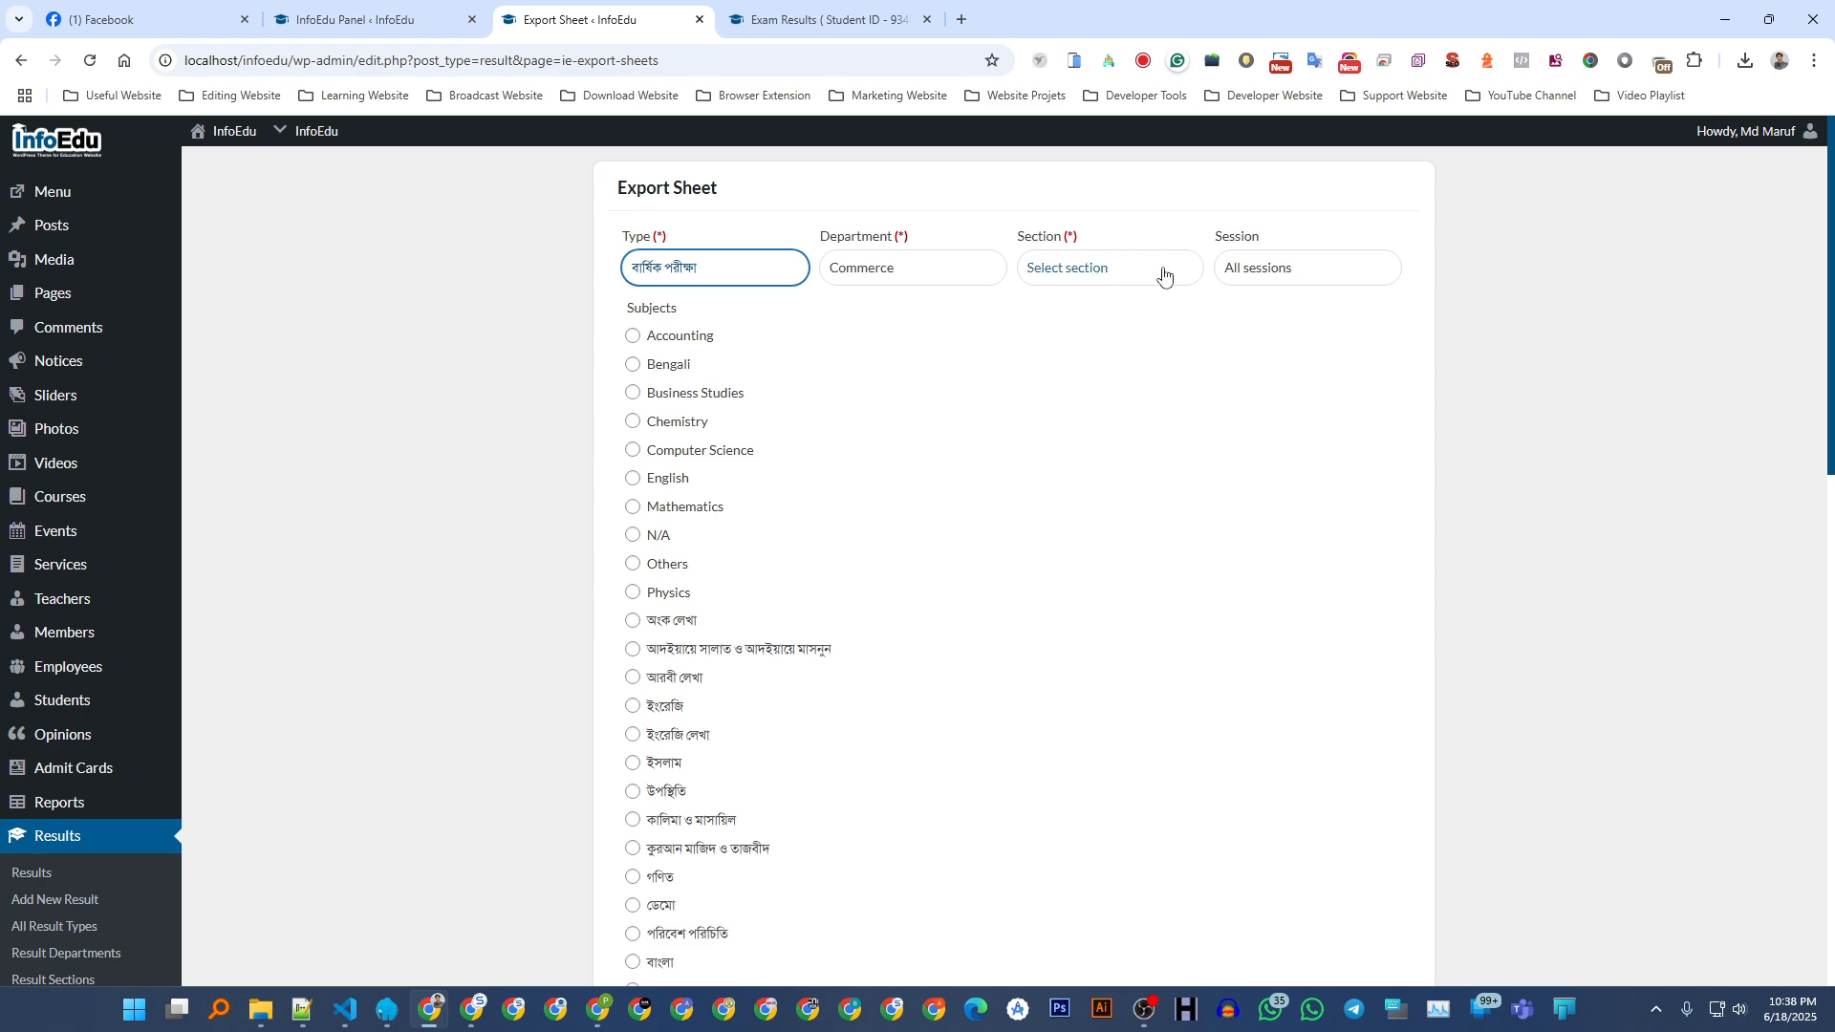
- Select Accounting and Bengali as subjects for the export sheet and look through the remaining subjects
click(684, 337)
scroll(678, 371, down, 9)
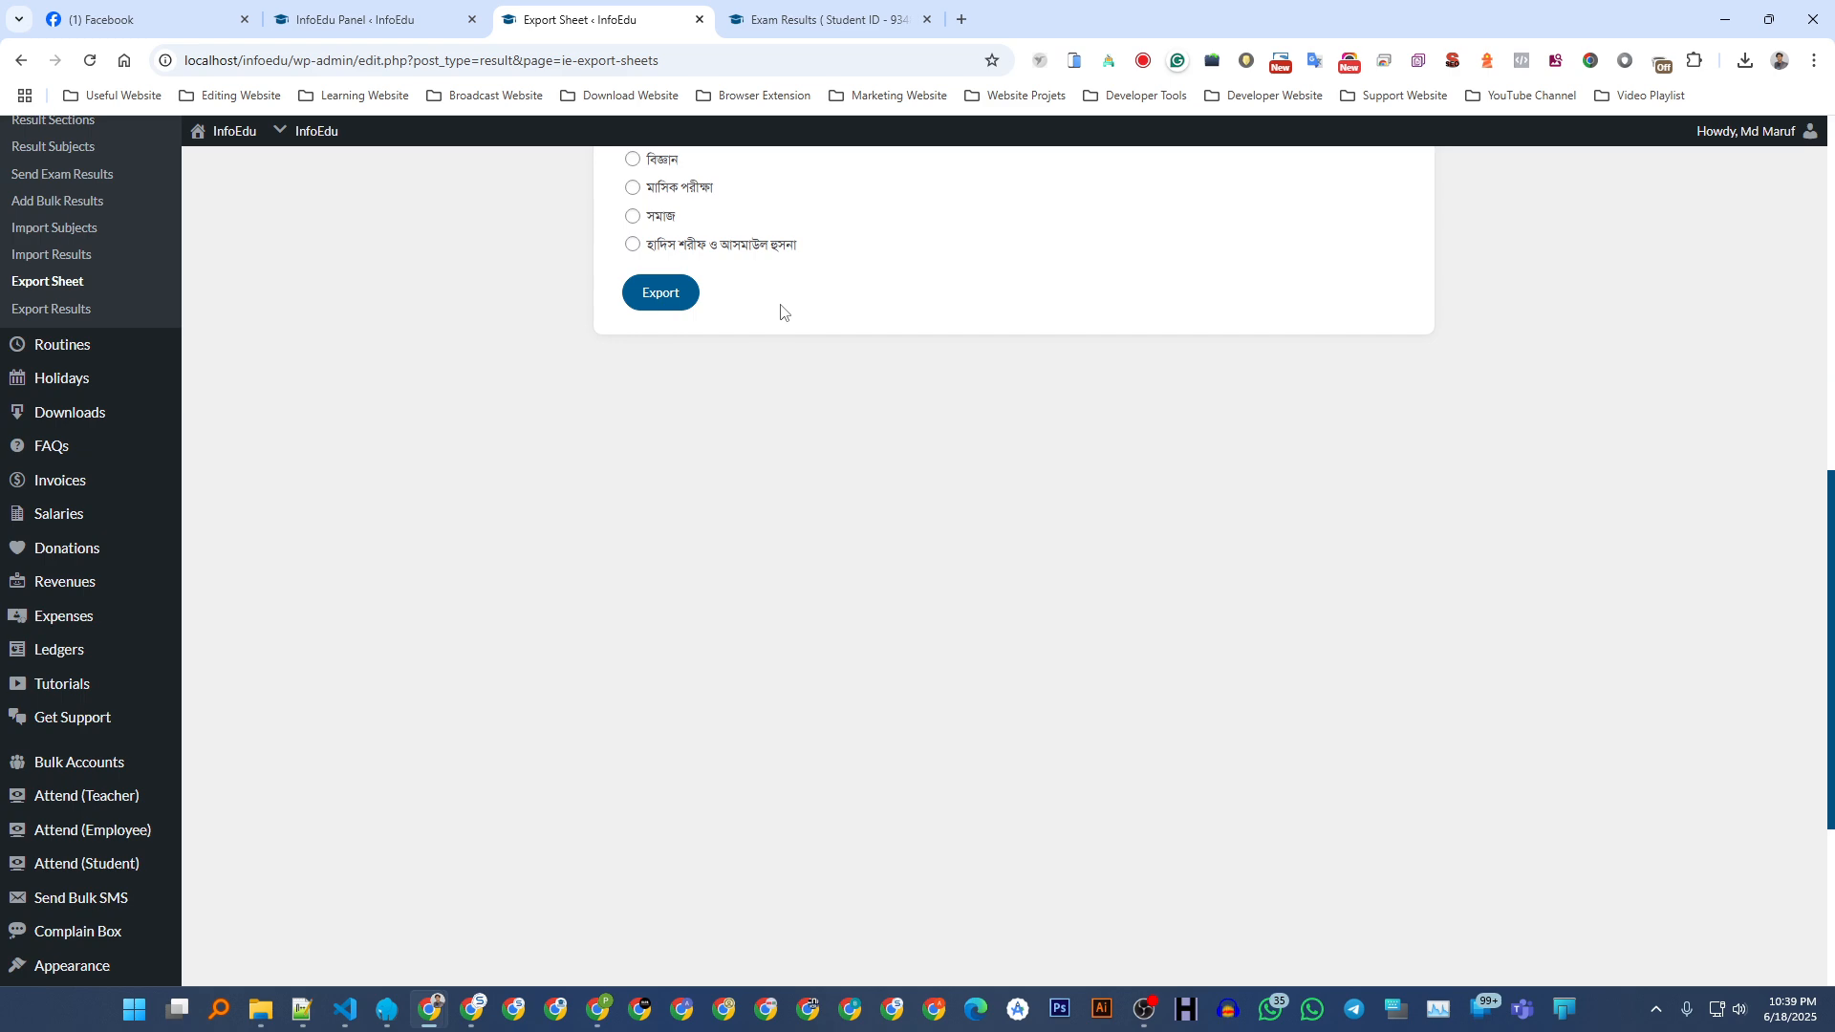
scroll(781, 311, up, 10)
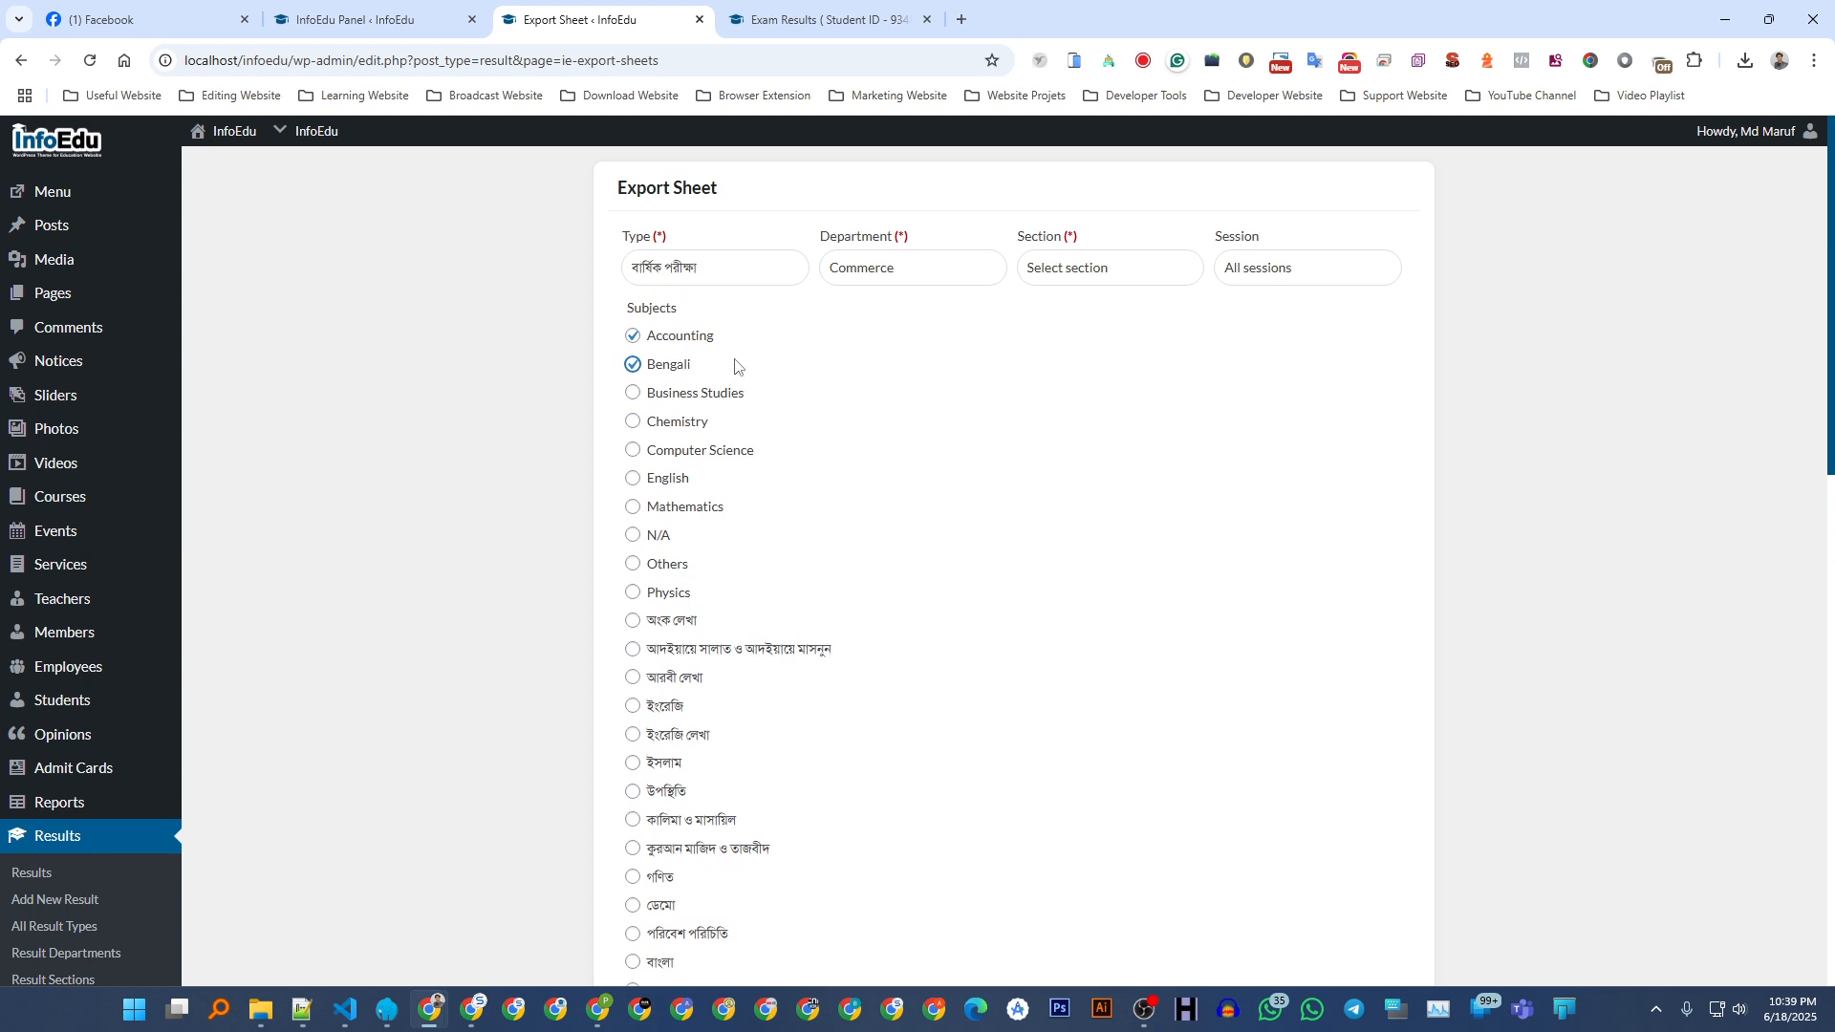
scroll(510, 406, down, 4)
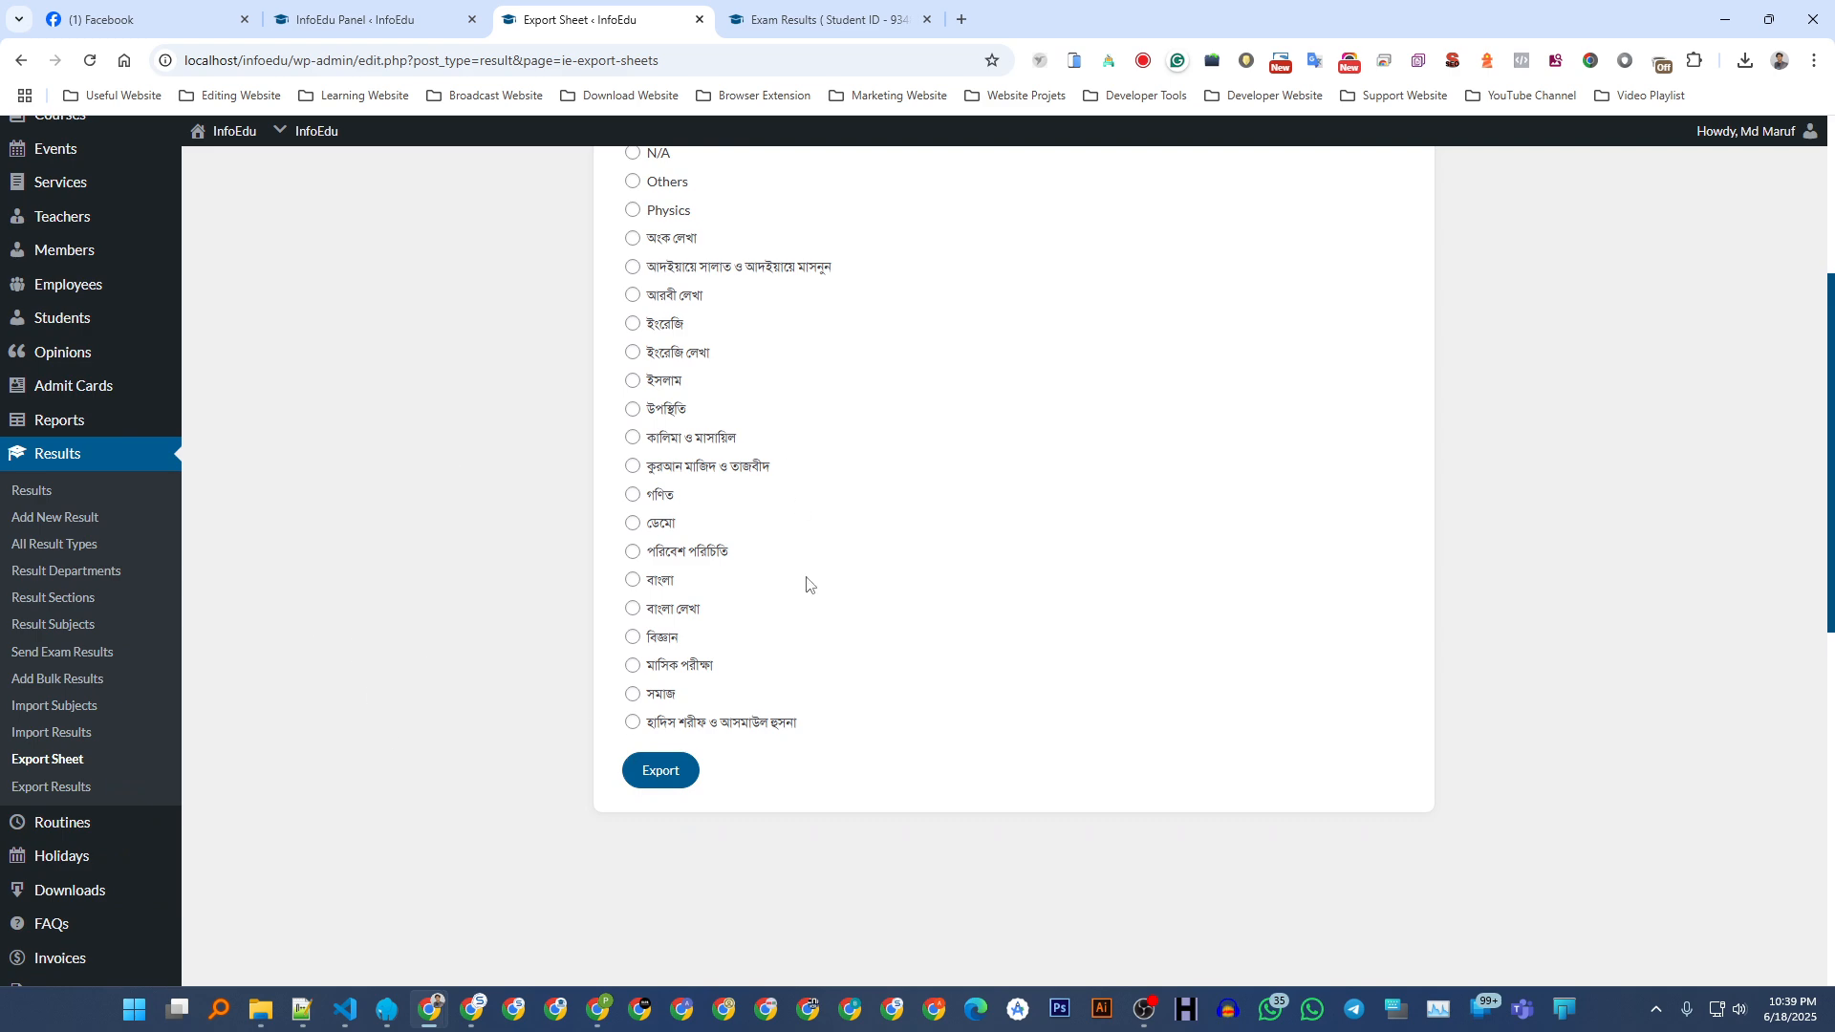
scroll(749, 491, up, 4)
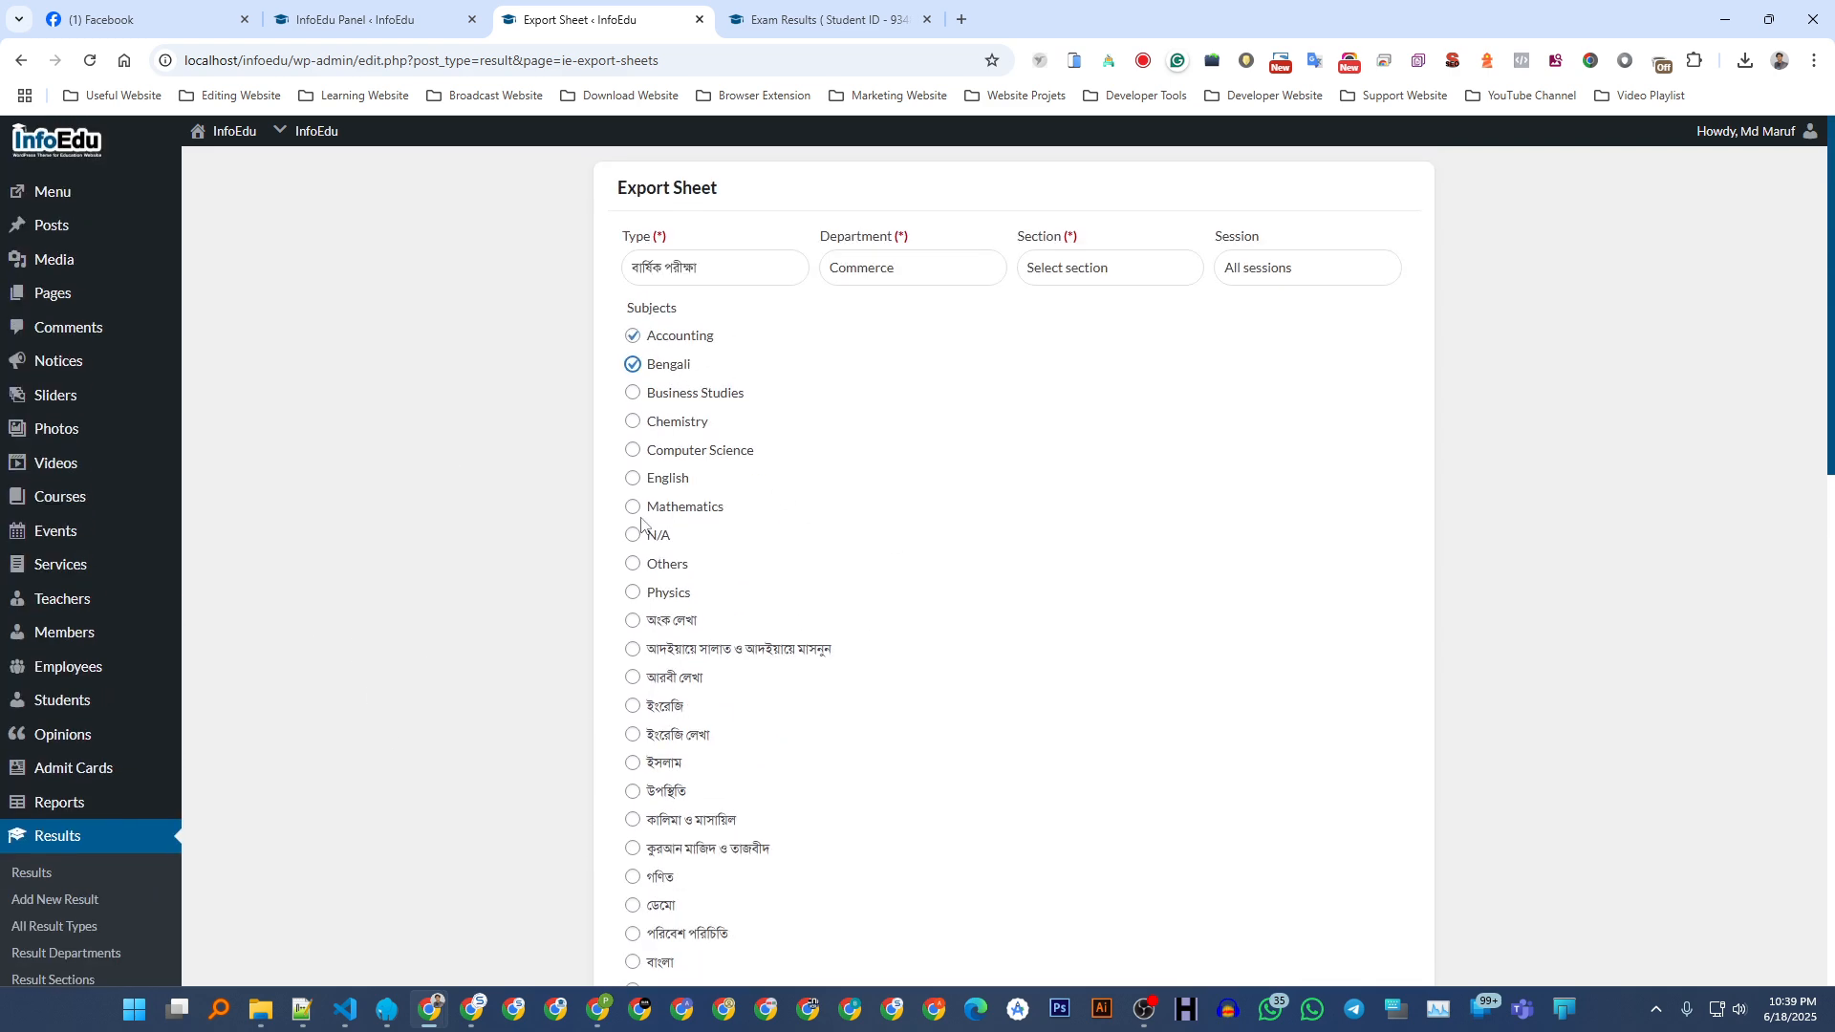
scroll(493, 487, down, 3)
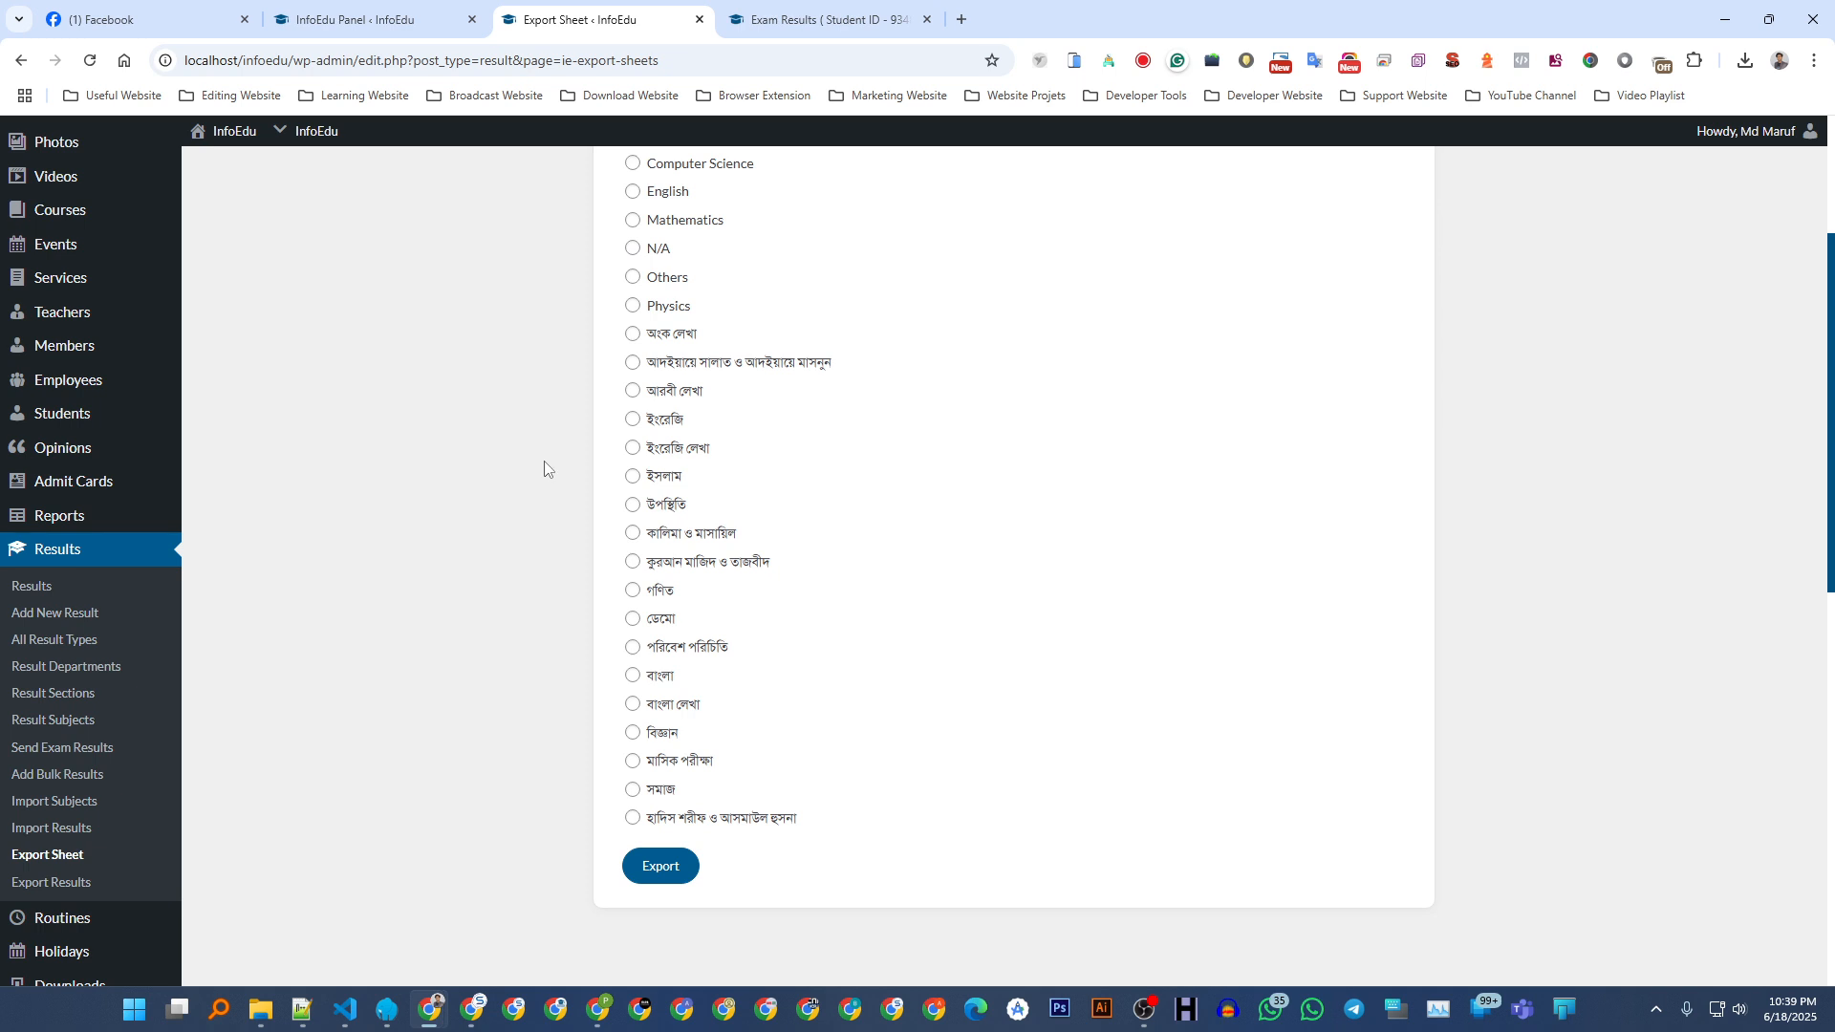
- Open Add Bulk Results and choose the Commerce department, section B and the Mar 2025-Dec 2025 session
click(65, 782)
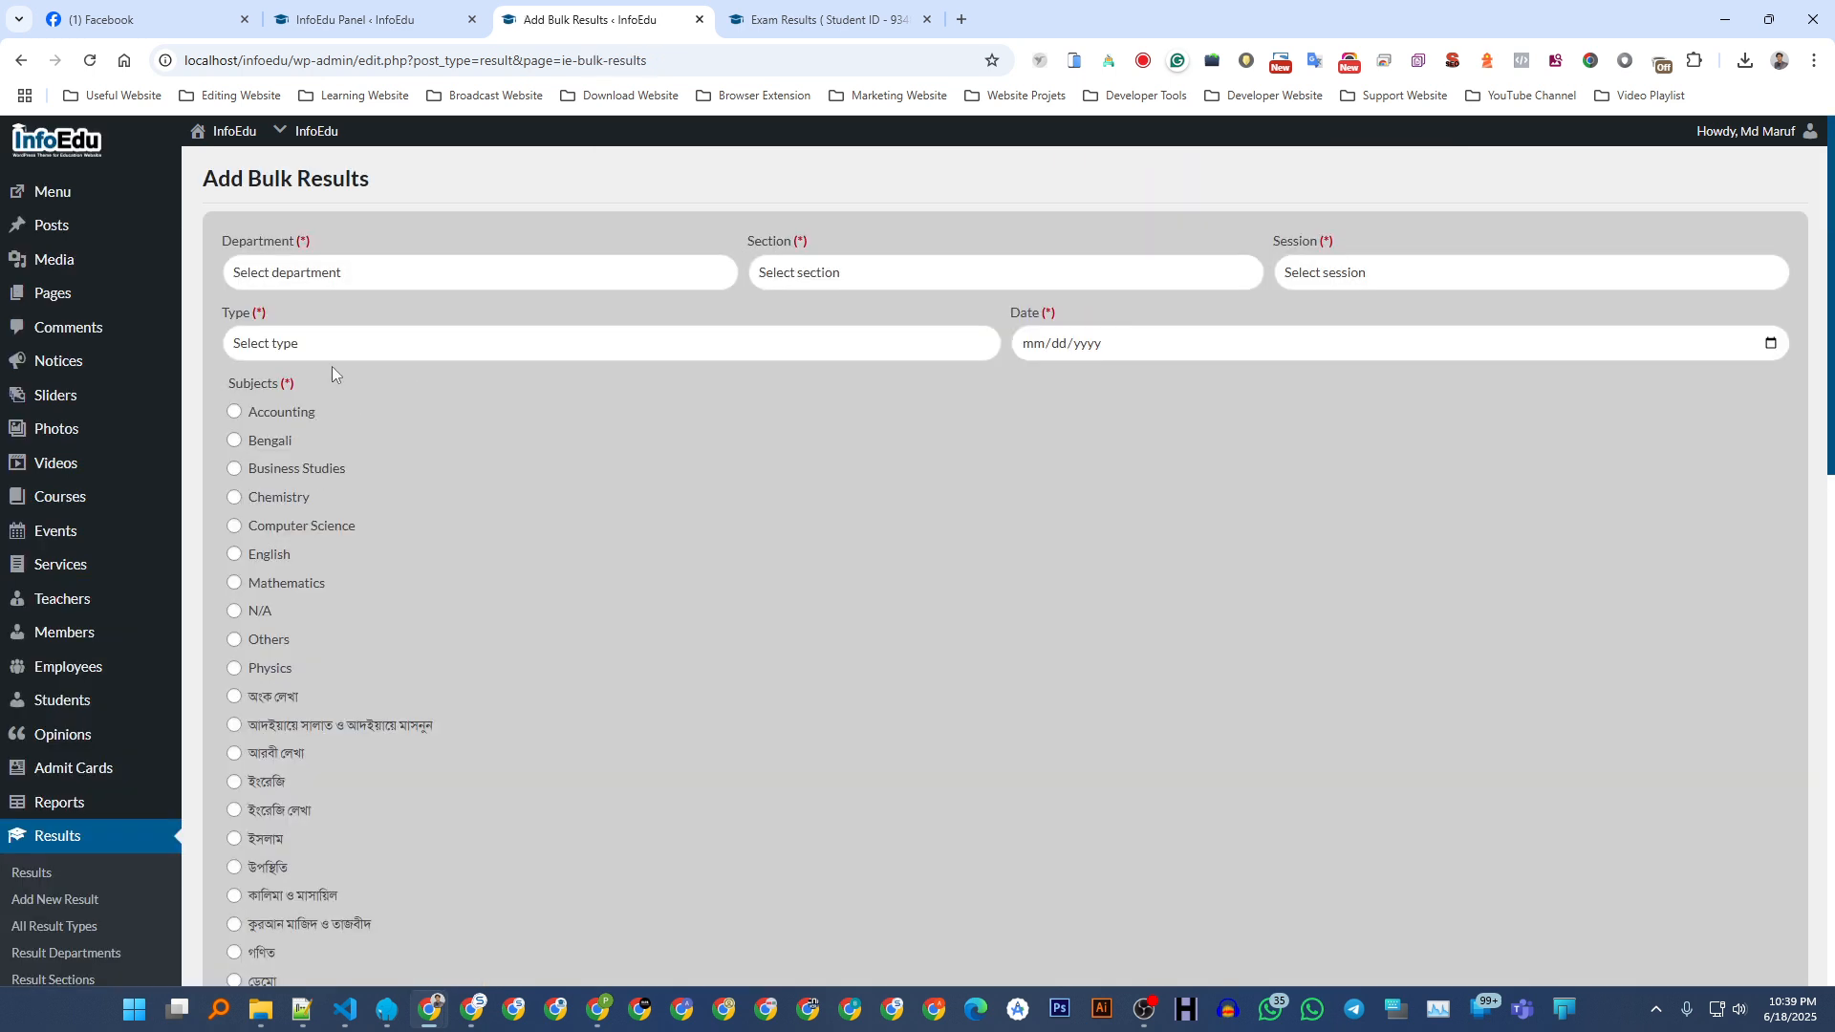
click(336, 280)
click(329, 352)
click(822, 280)
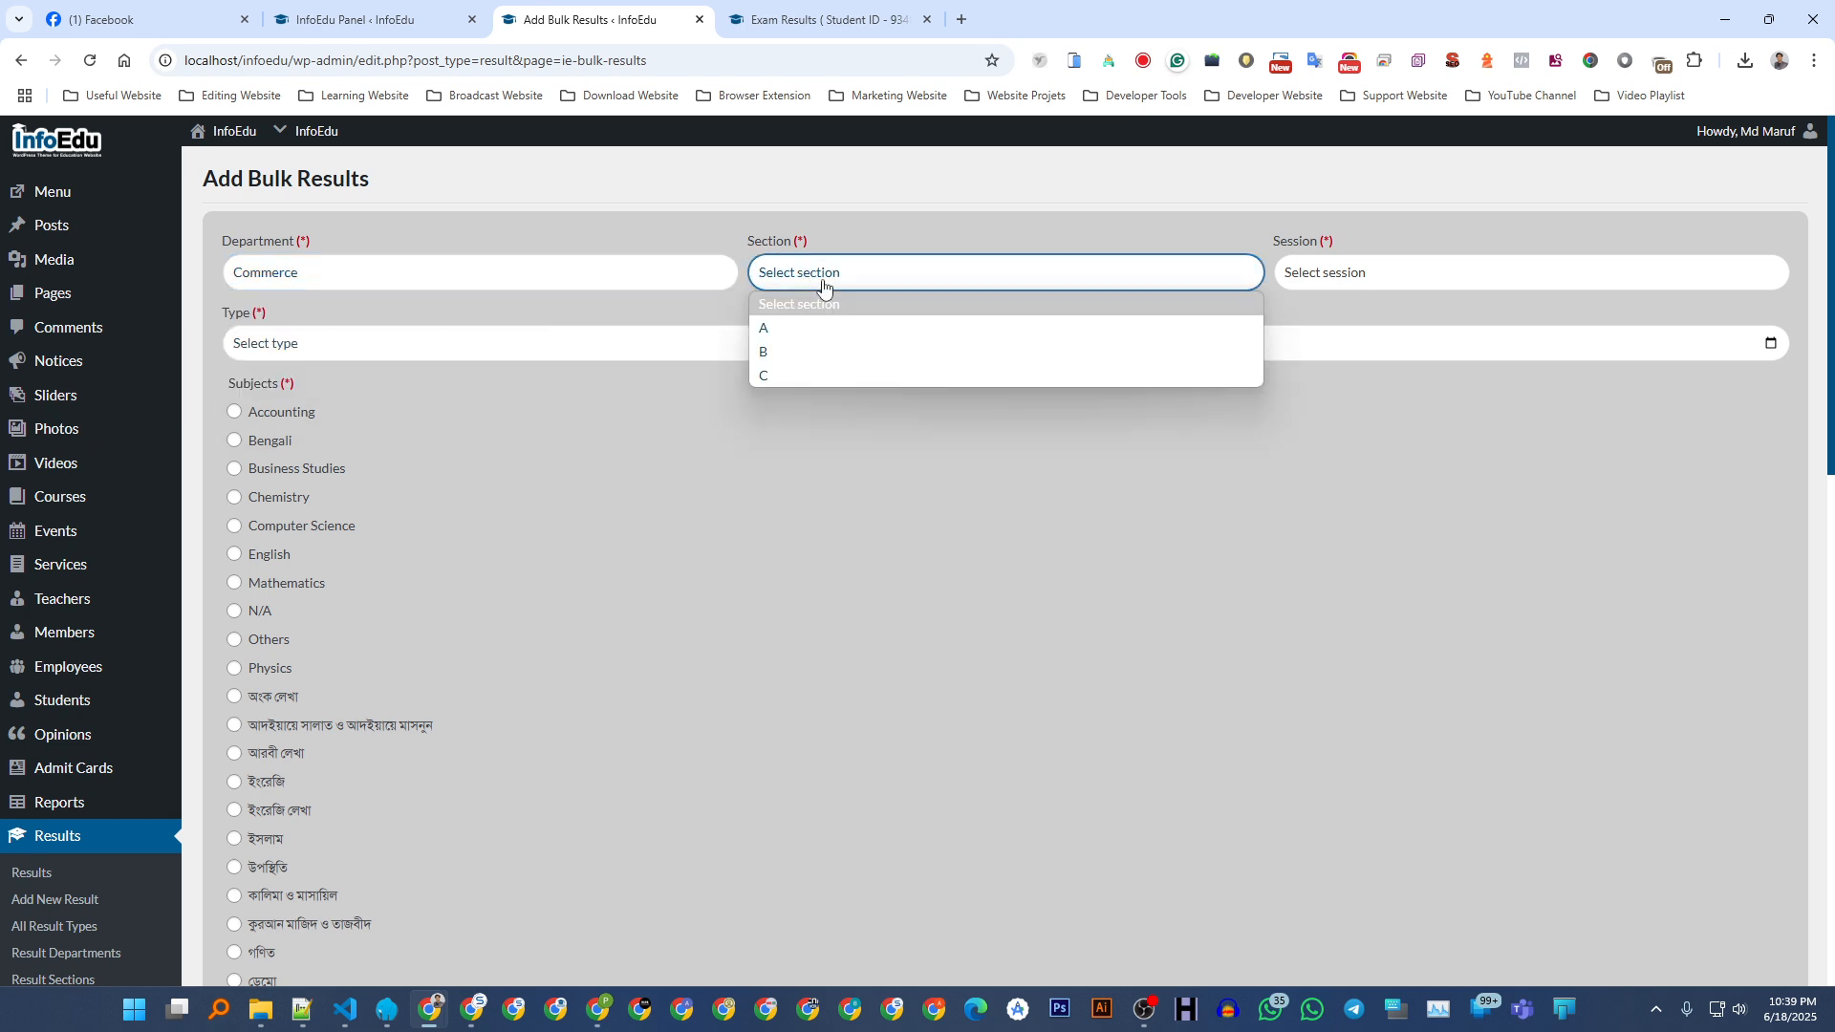
click(765, 351)
click(1379, 279)
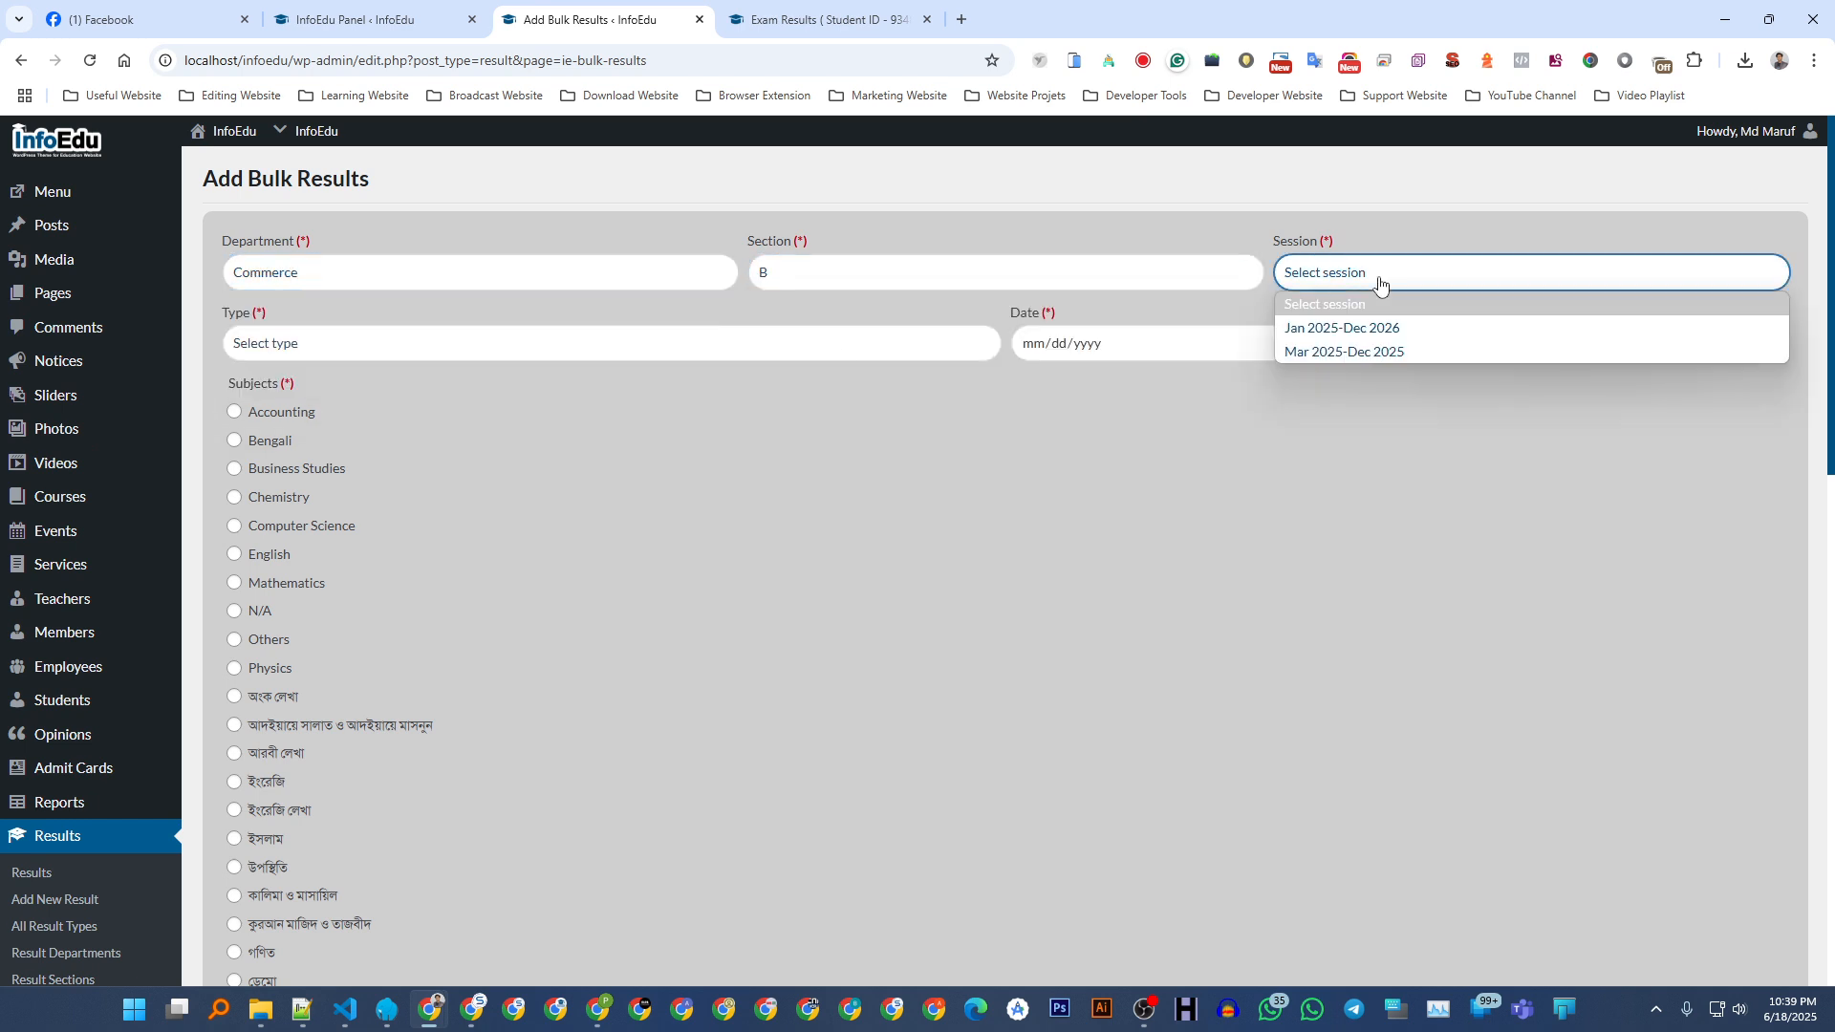
click(1304, 353)
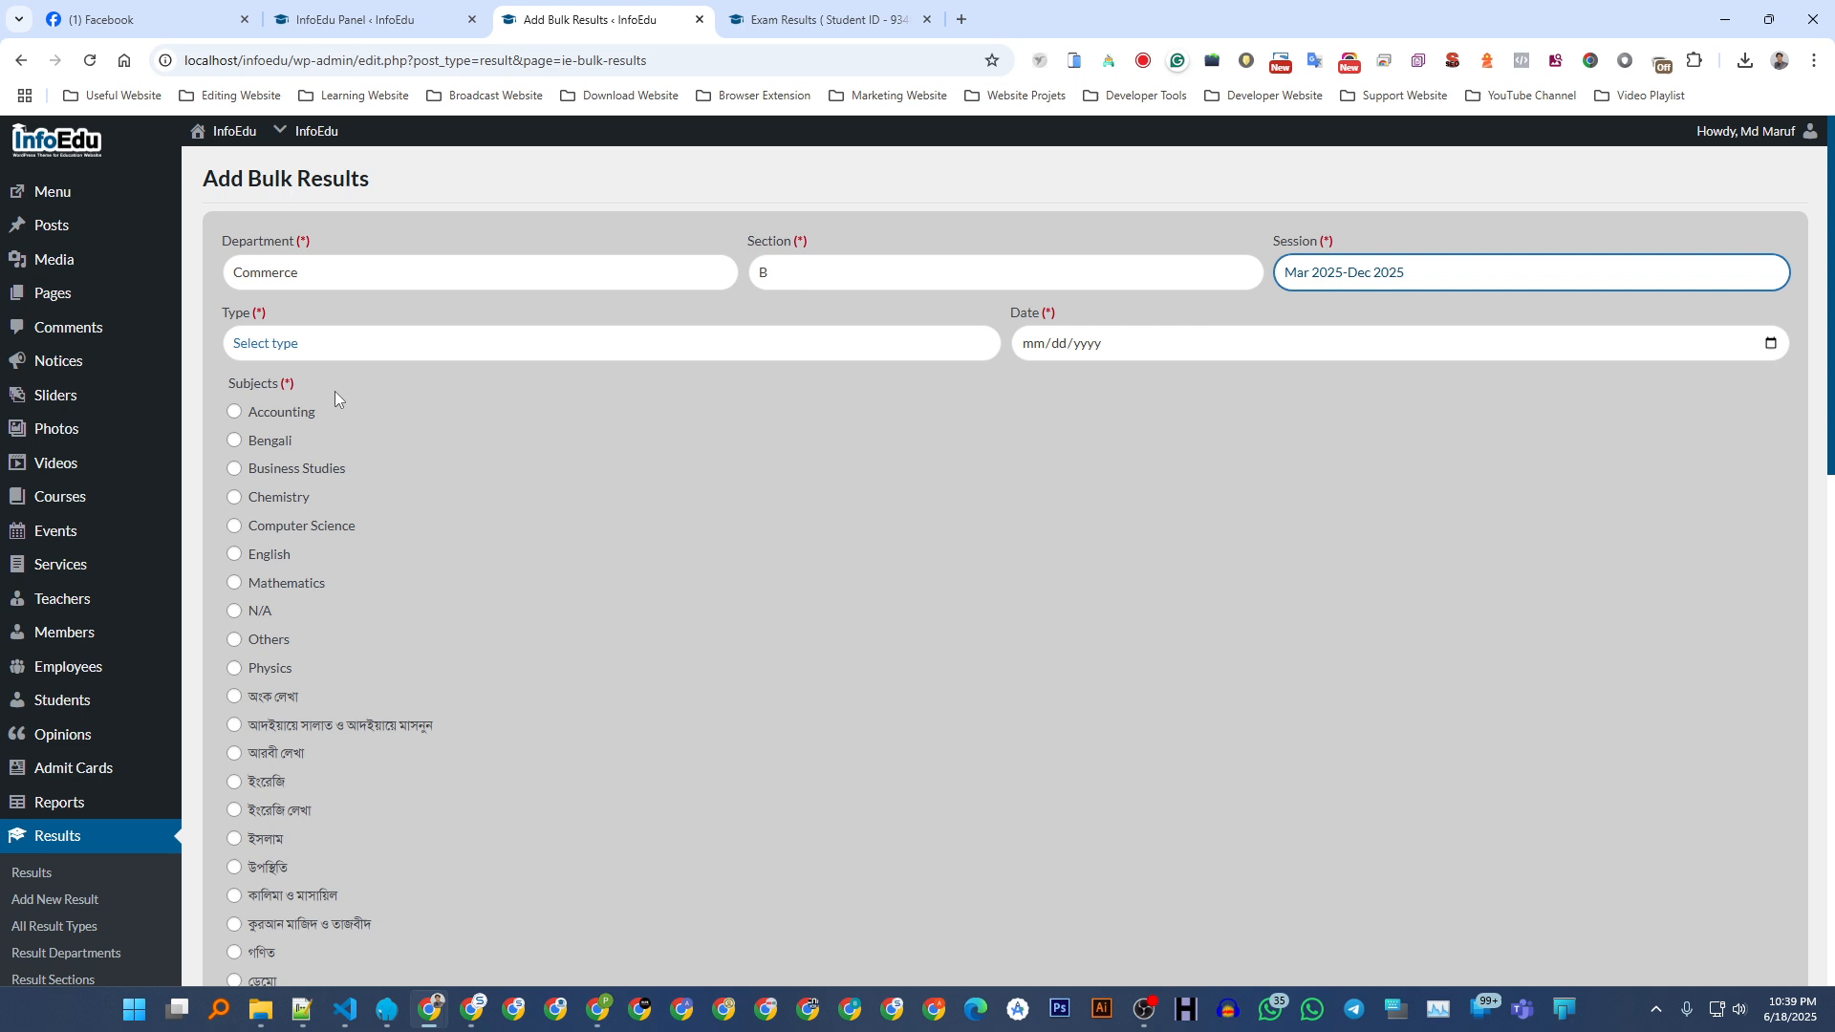
- Set the bulk result type to বার্ষিক পরীক্ষা and the date to 06/18/2025
click(286, 348)
click(259, 575)
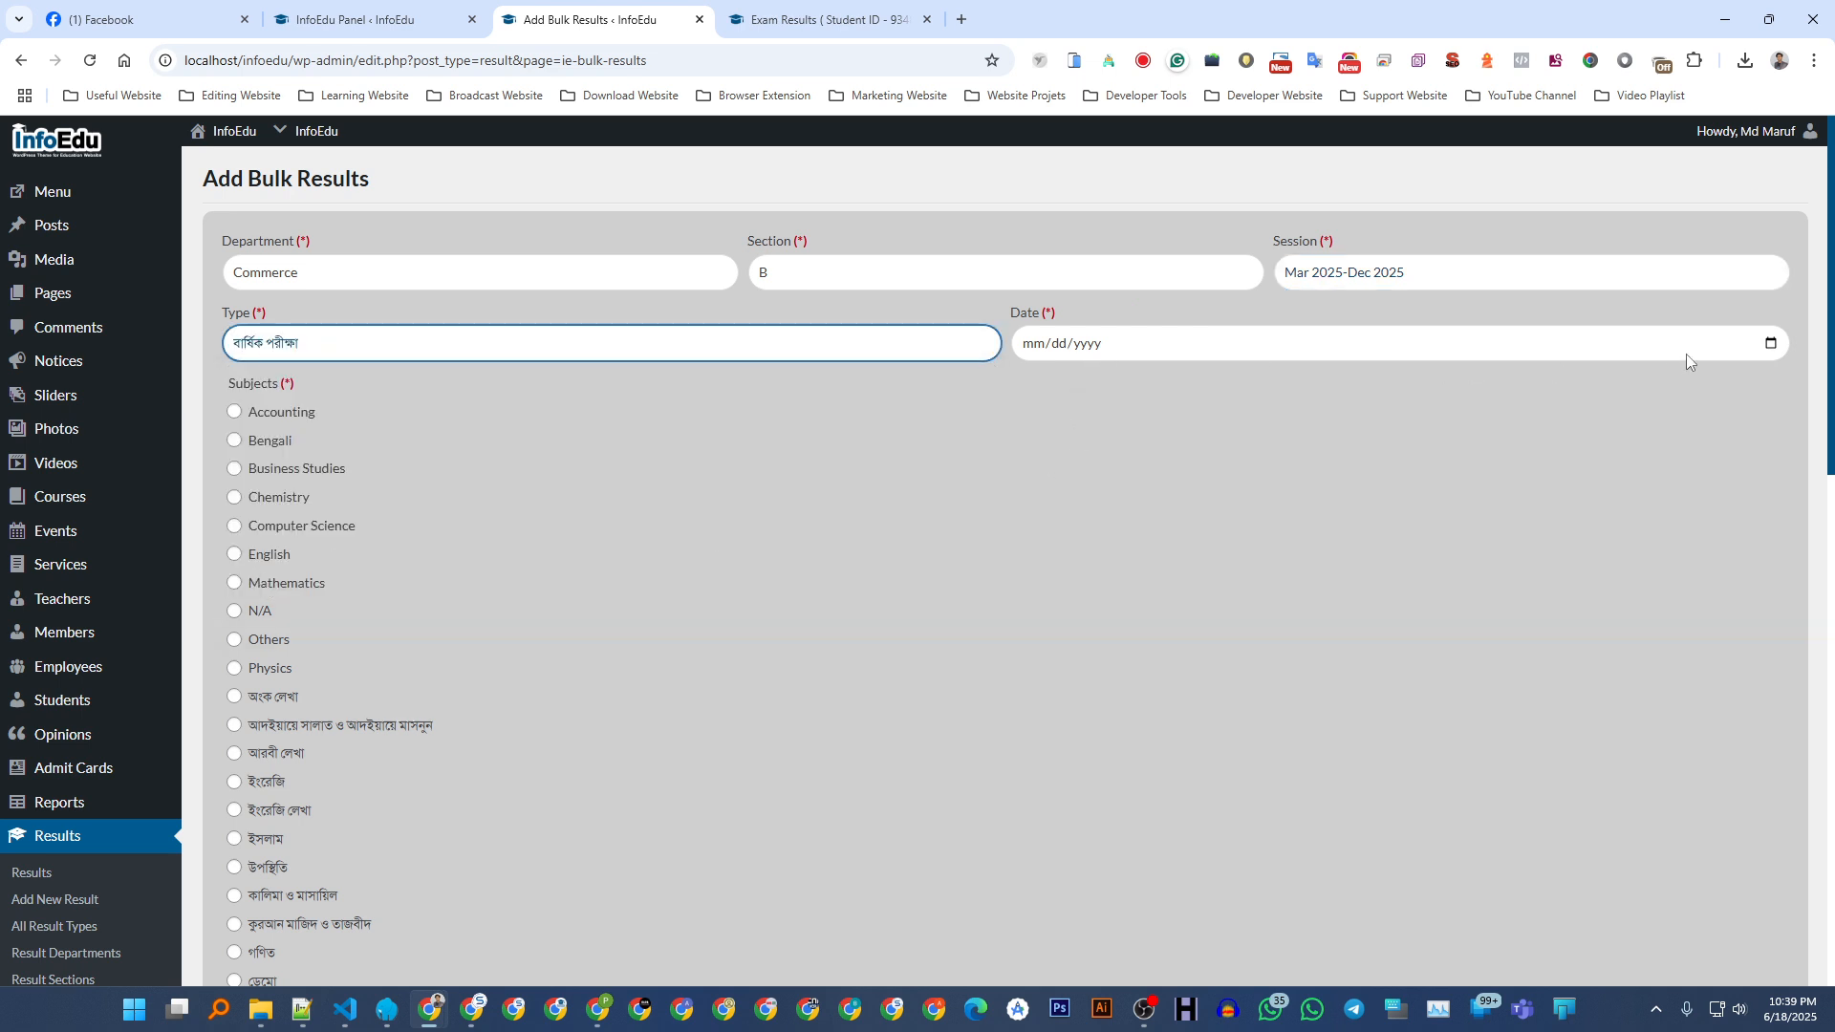
click(1770, 344)
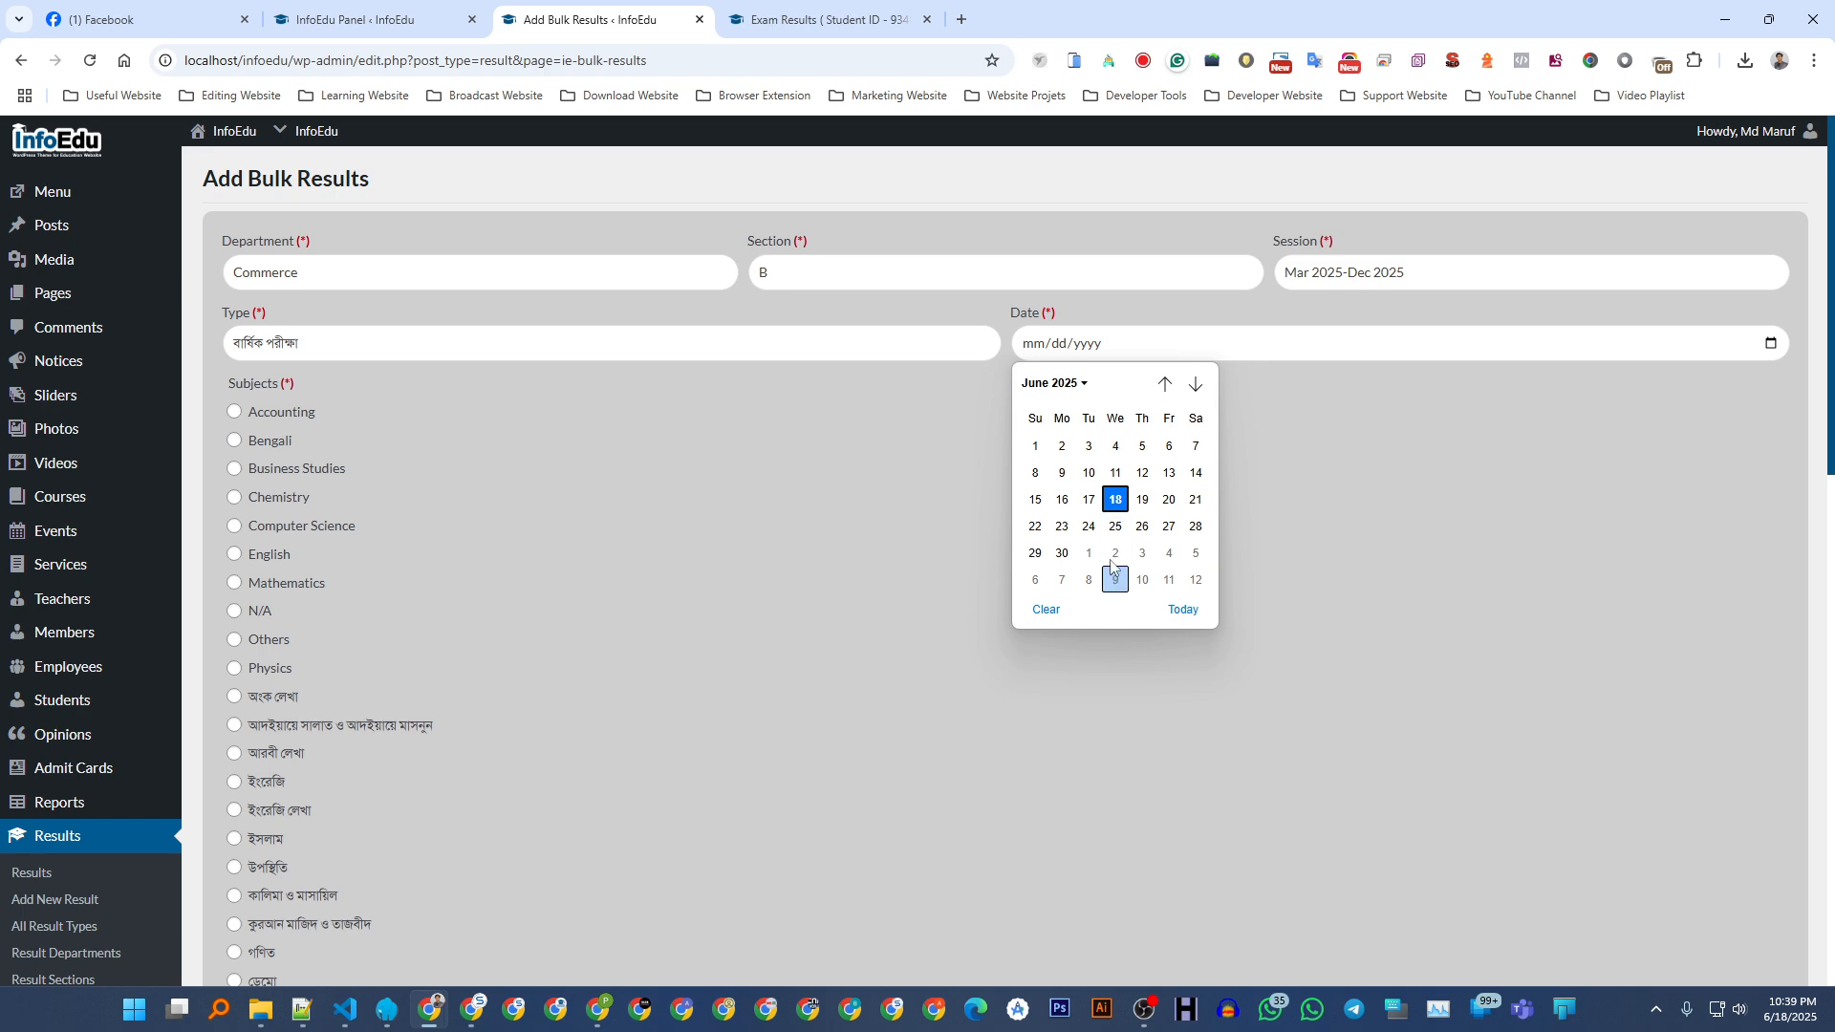
click(1115, 499)
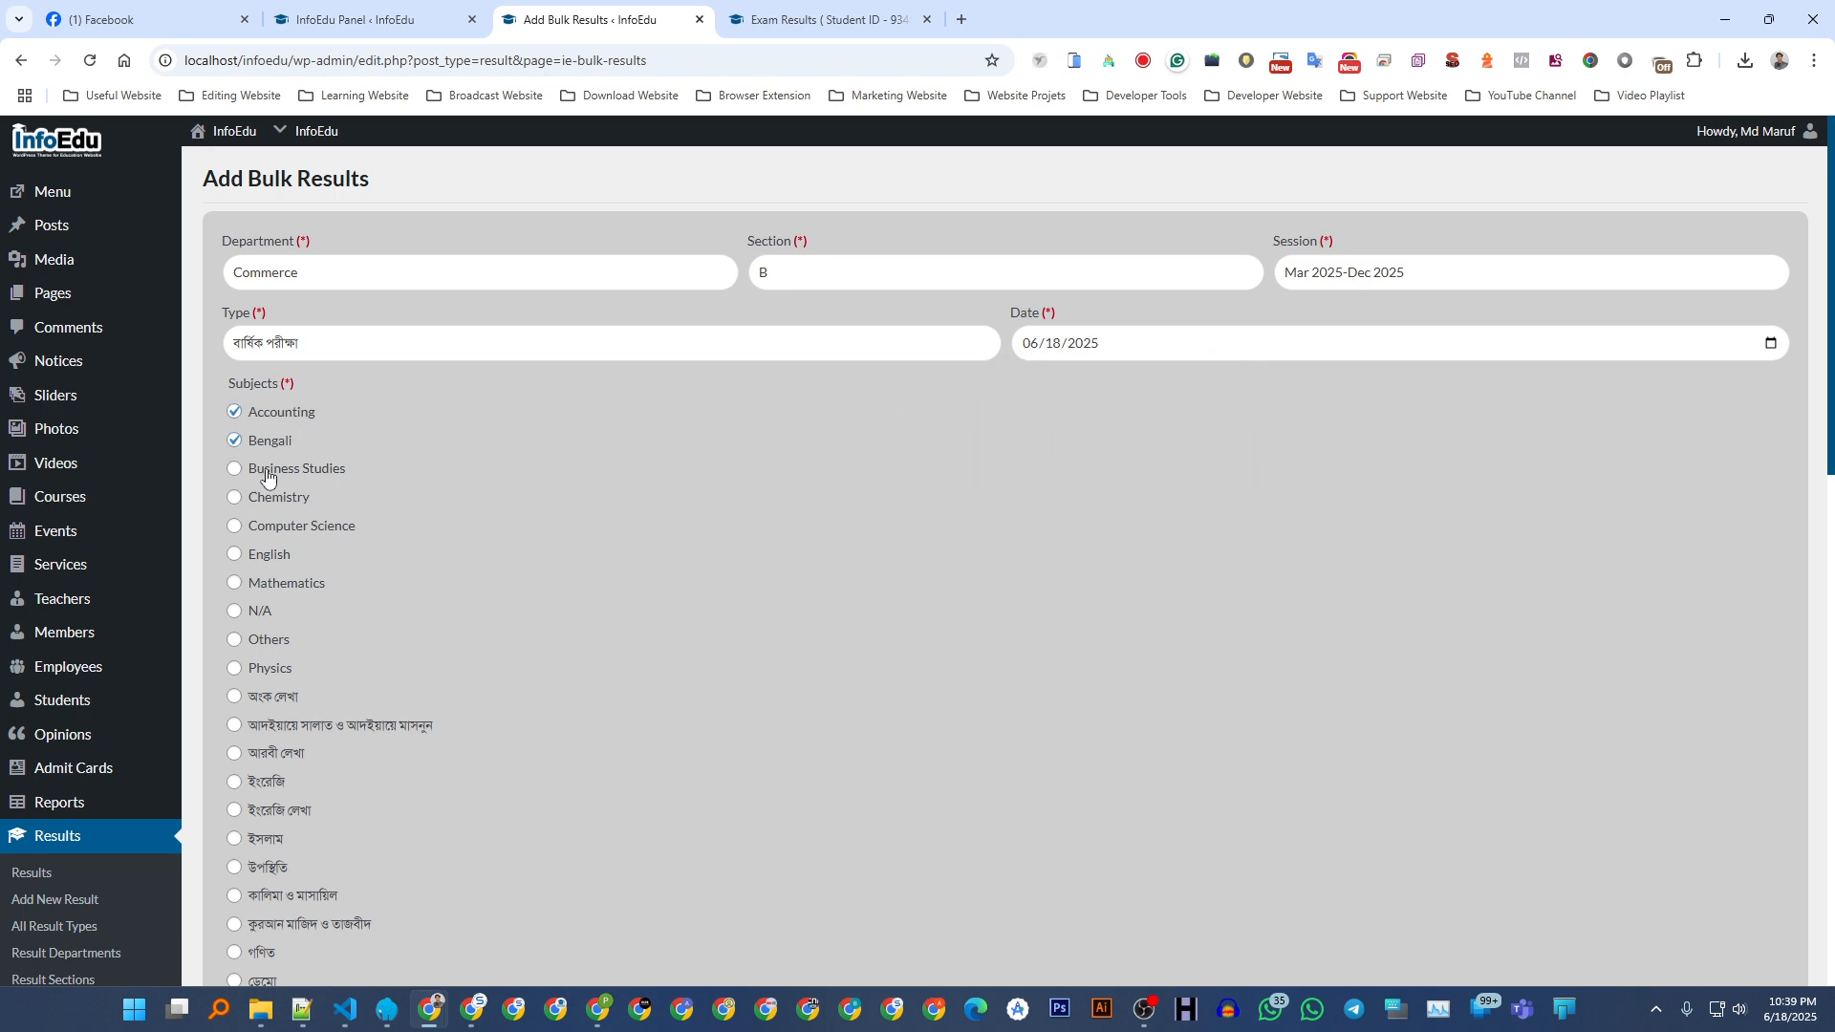
- Search for the matching students with Accounting, Bengali and Business Studies selected as subjects
scroll(347, 490, down, 5)
scroll(347, 490, down, 5)
click(258, 186)
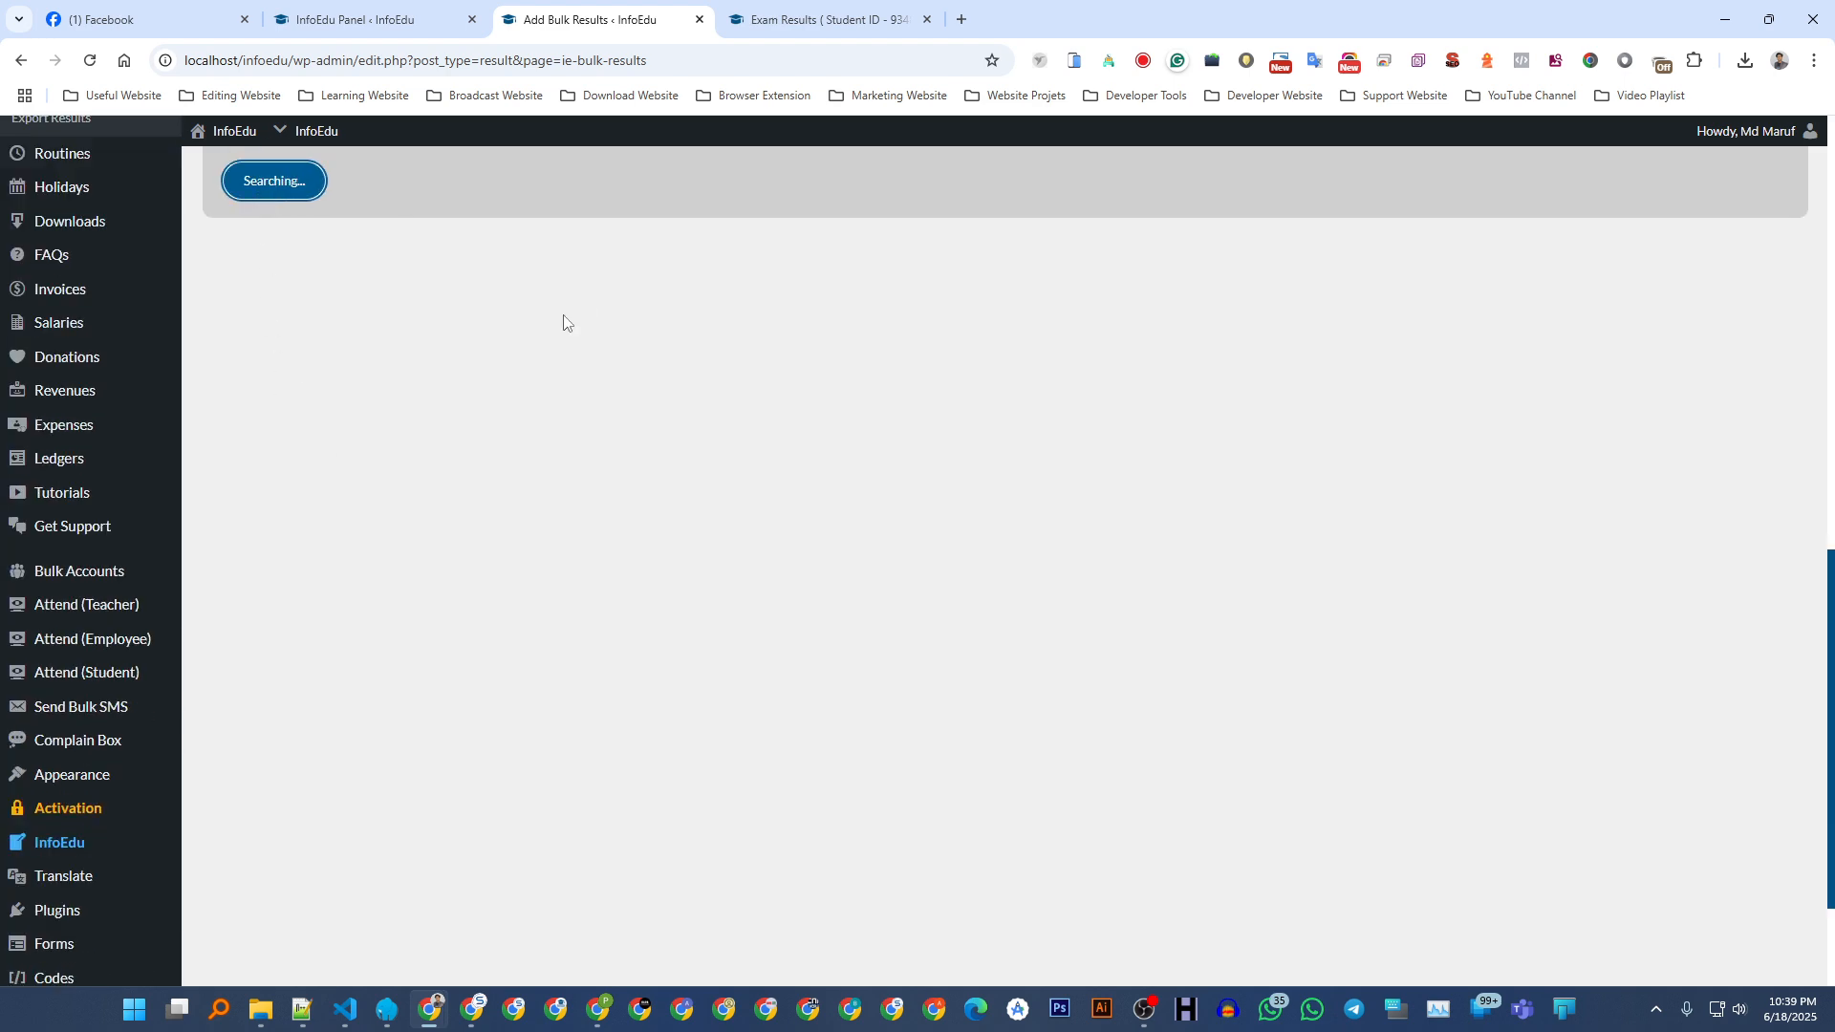
scroll(361, 405, up, 2)
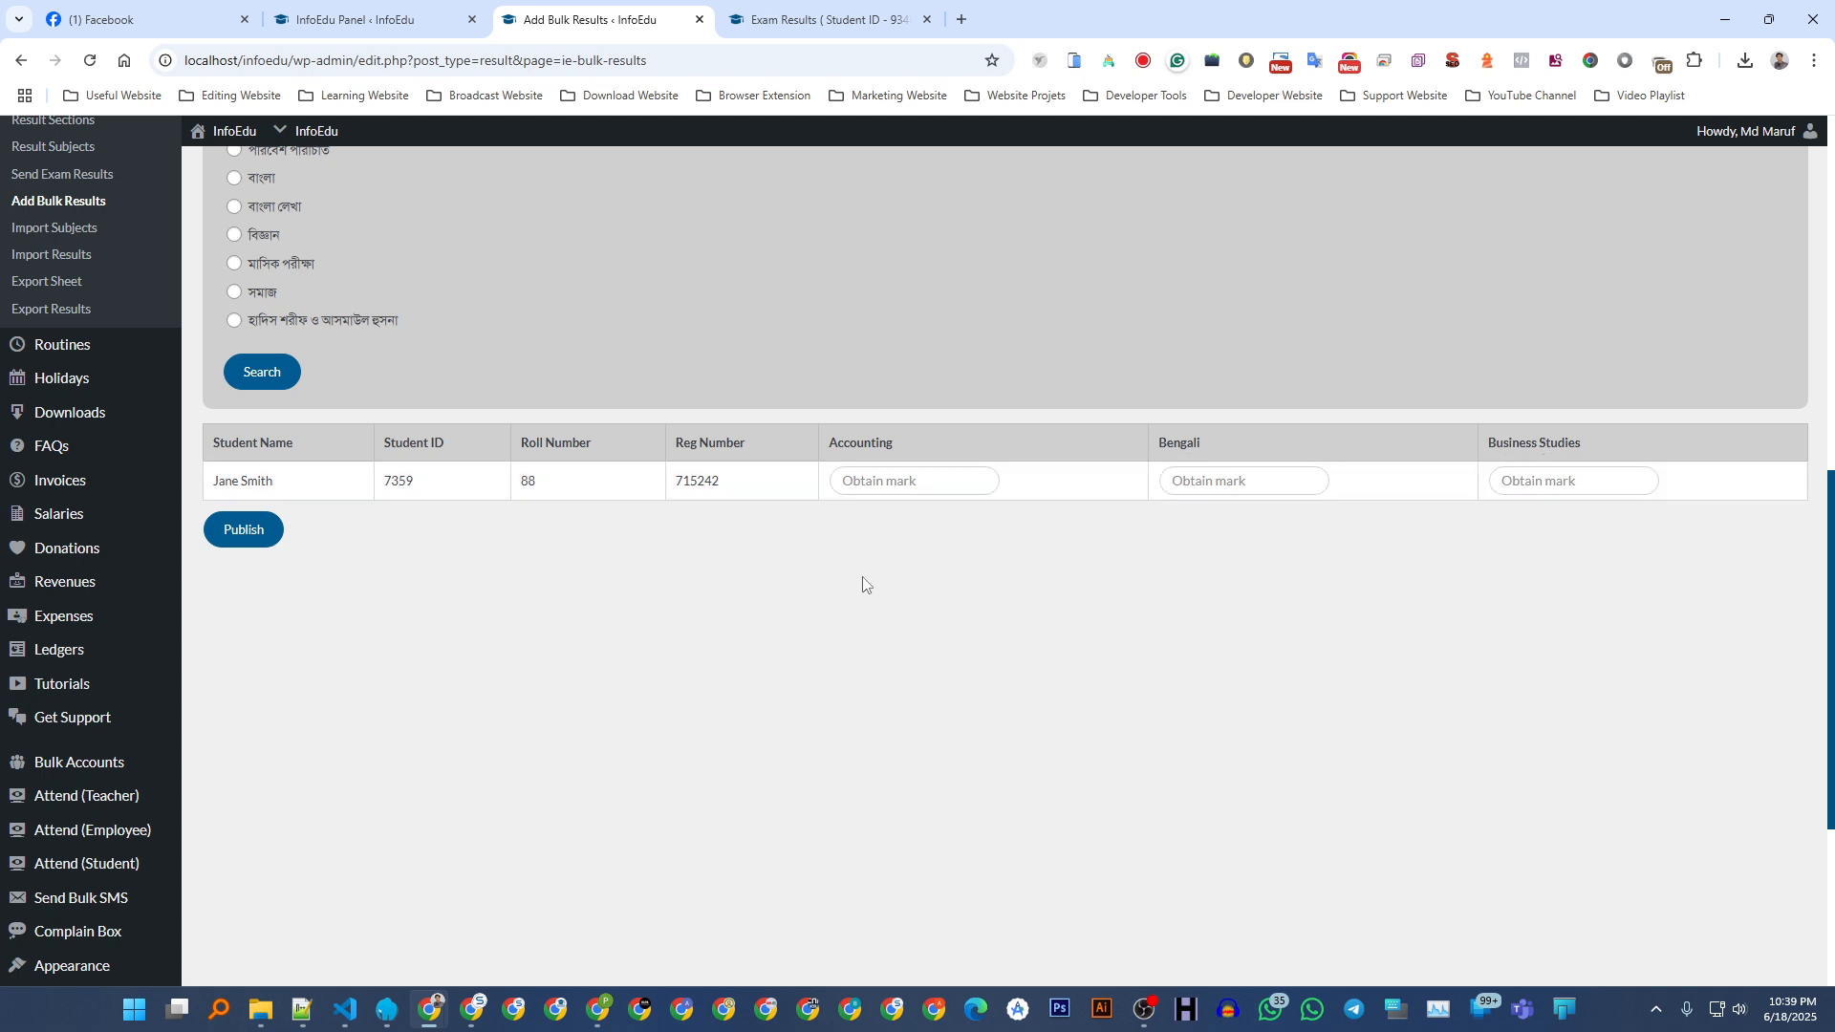
scroll(535, 573, up, 2)
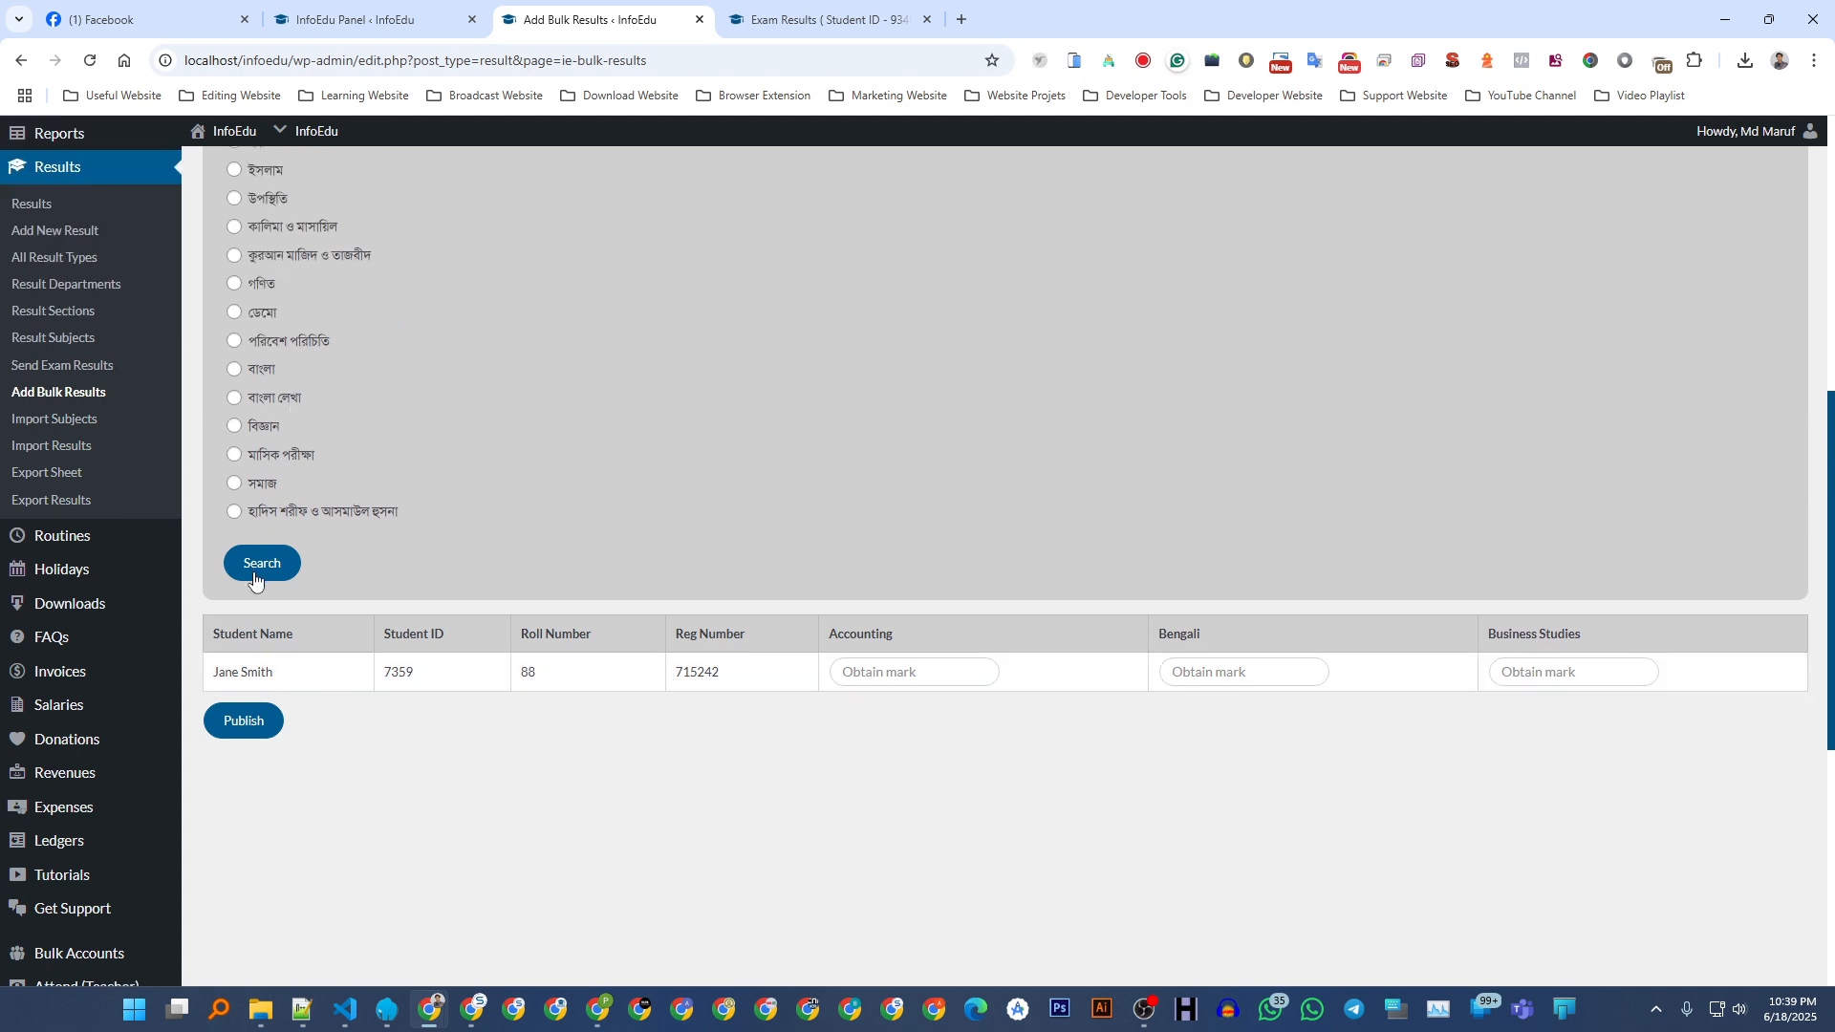
- Enter the listed student's marks as 50 for Accounting, 54 for Bengali and 455 for Business Studies
click(914, 675)
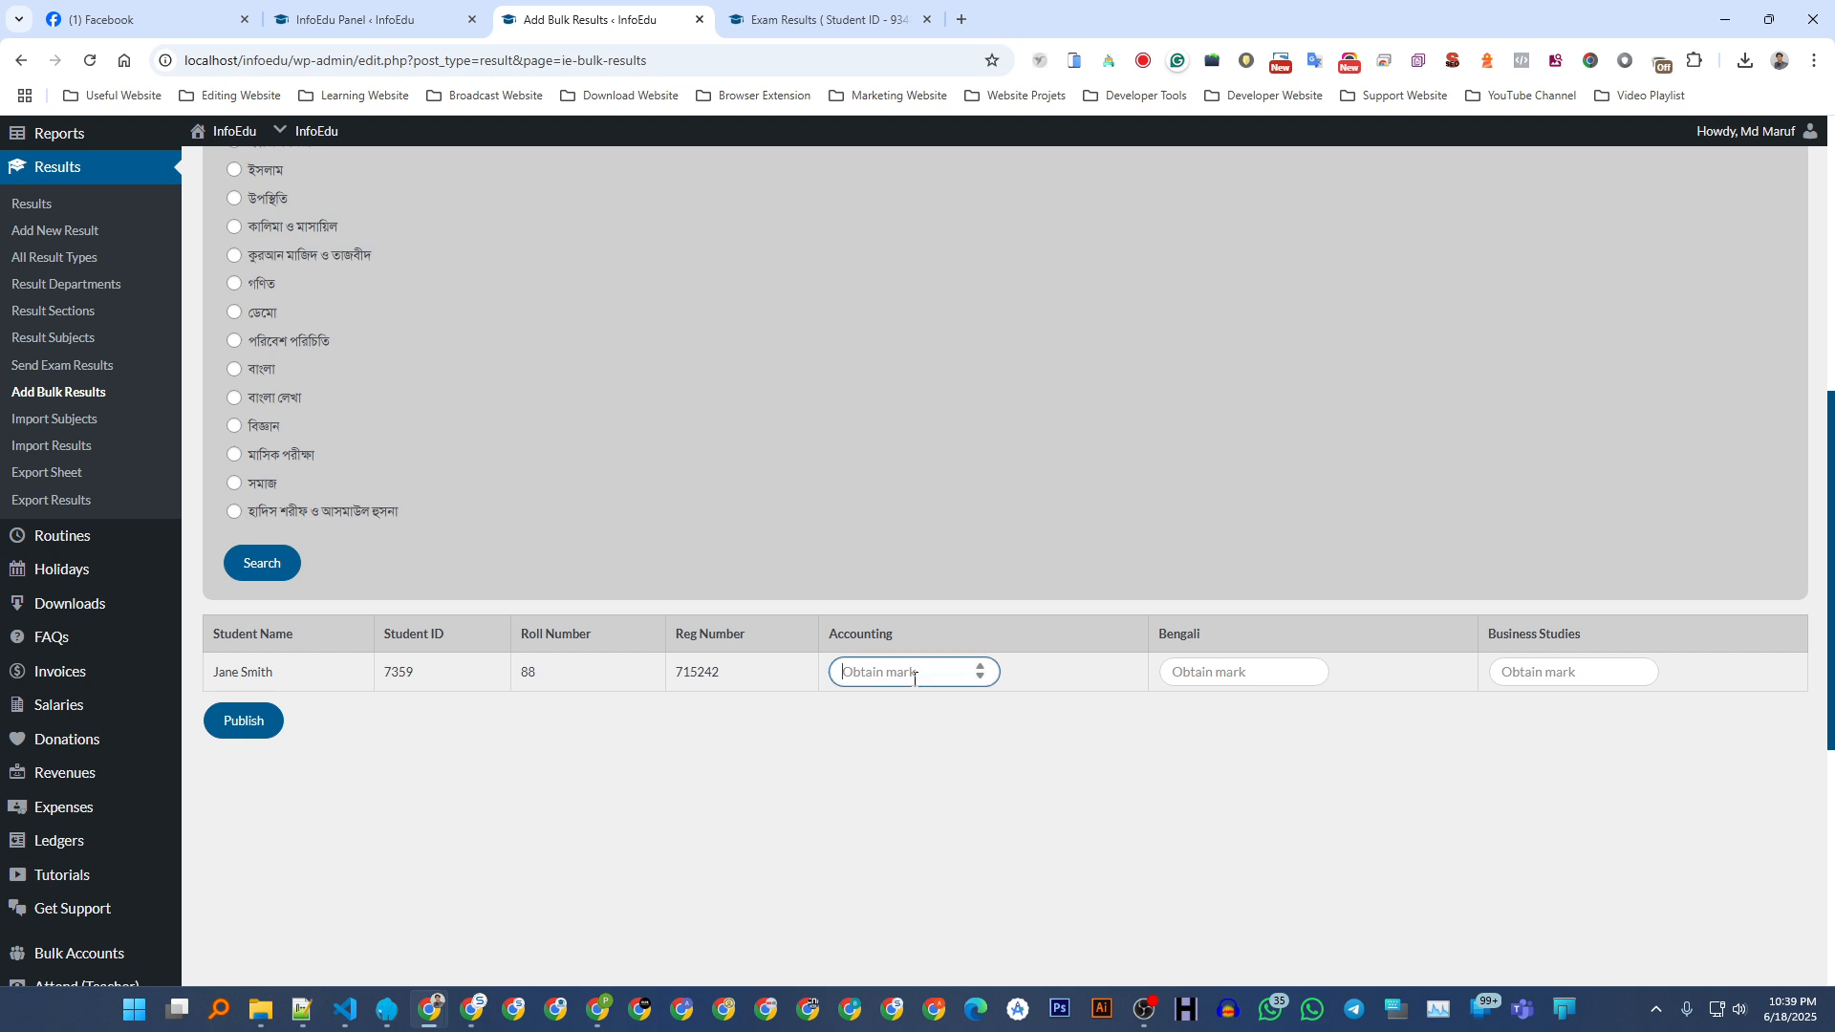
text(50)
click(1242, 672)
text(54)
click(1572, 671)
text(455)
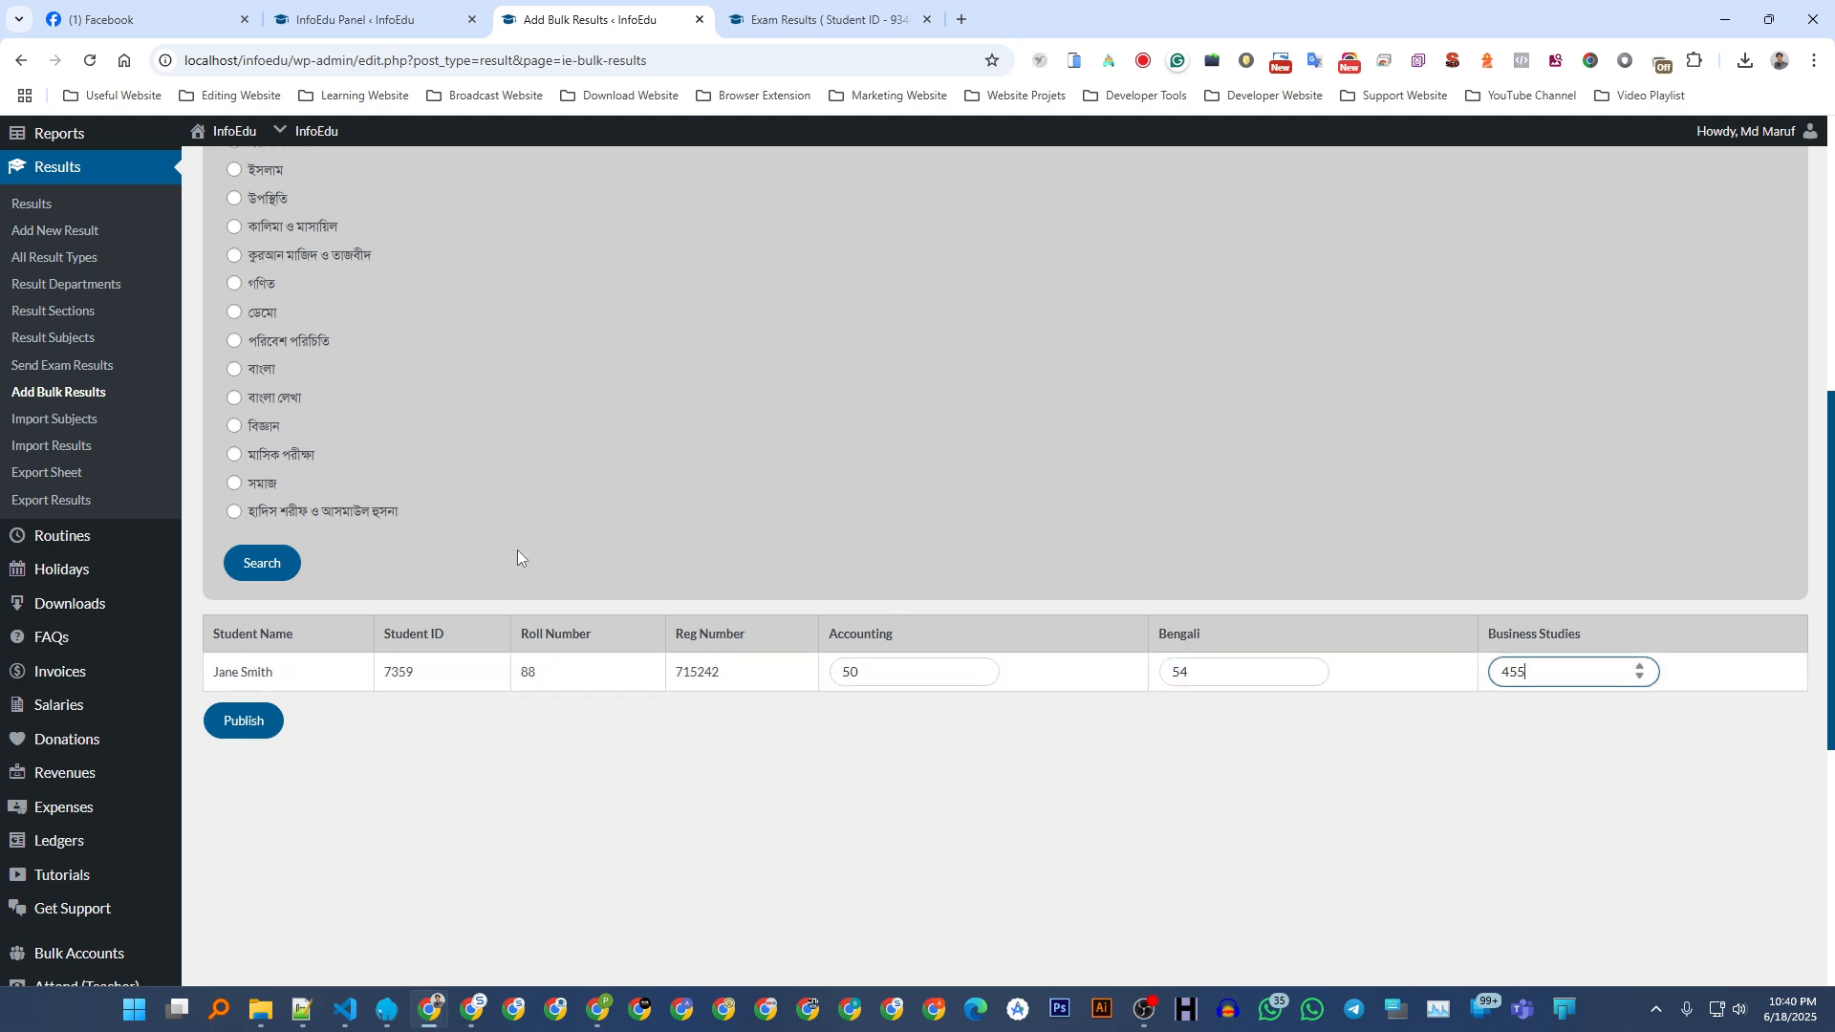
- Add the subjects হাদিস শরীফ ও আসমাউল হুসনা, সমাজ and মাসিক পরীক্ষা, repeat the student search and check the subject columns
click(266, 524)
click(253, 574)
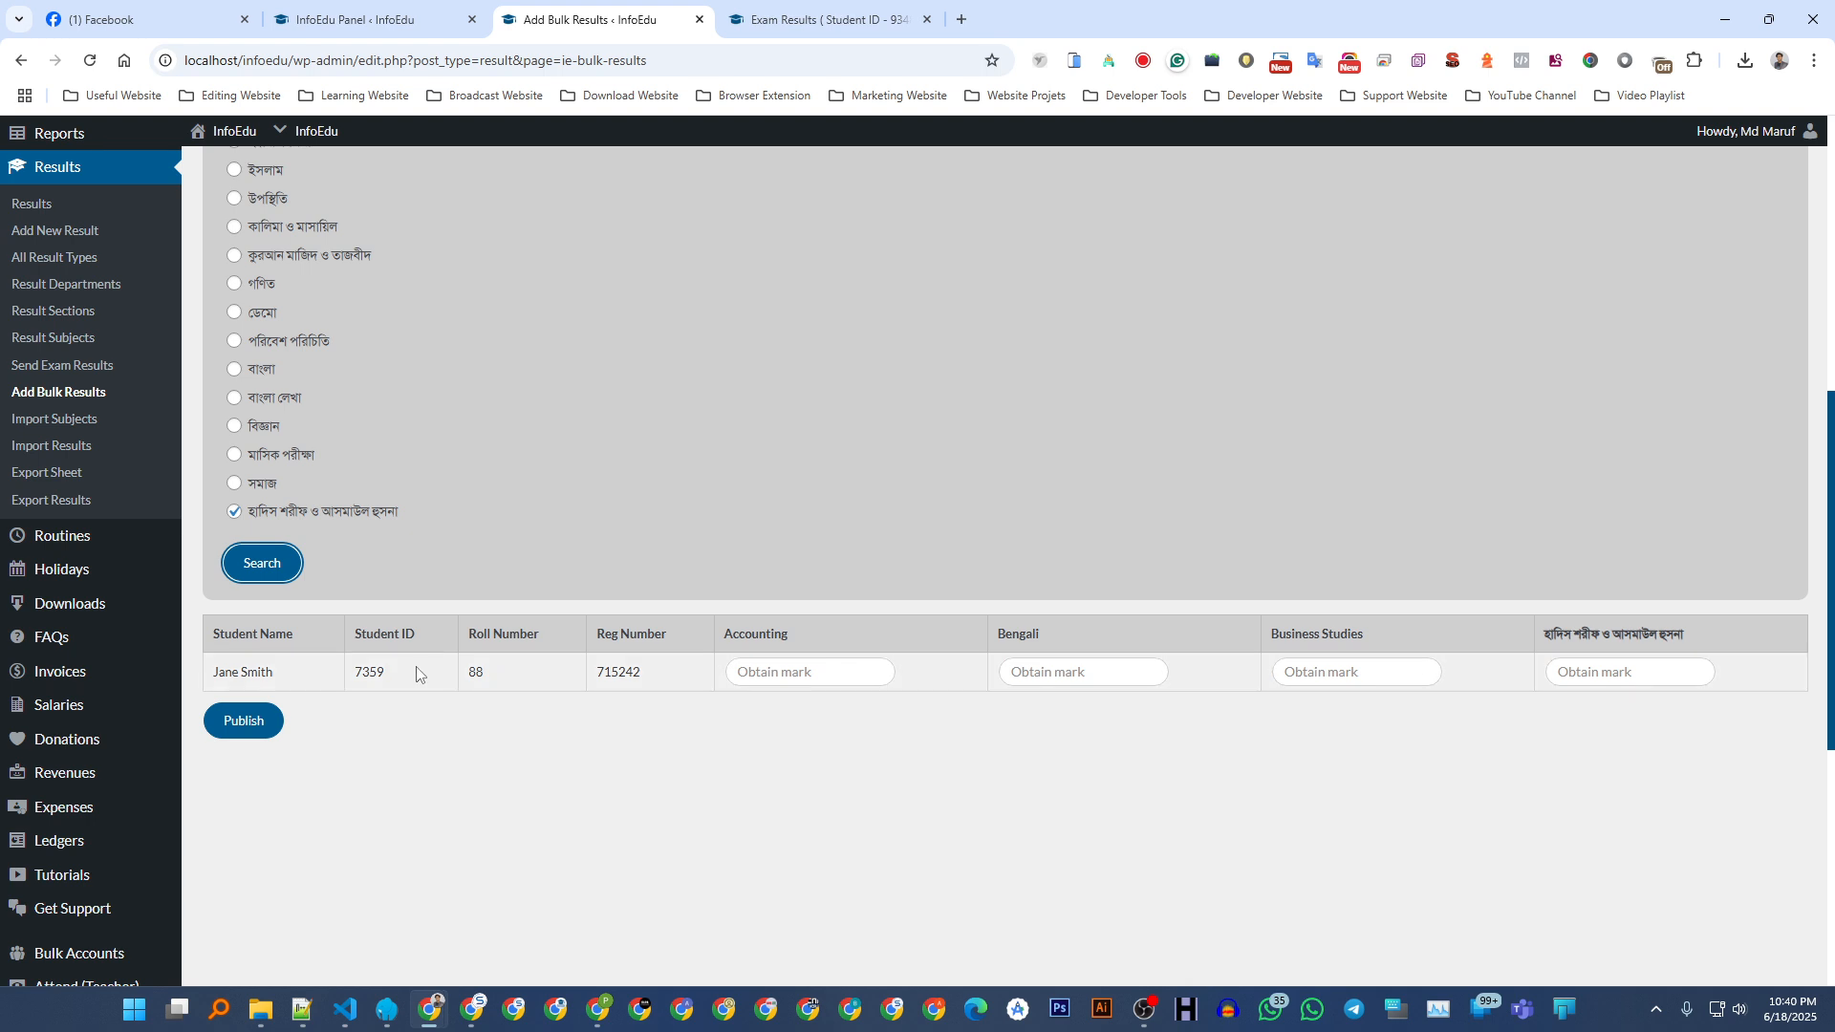
click(237, 484)
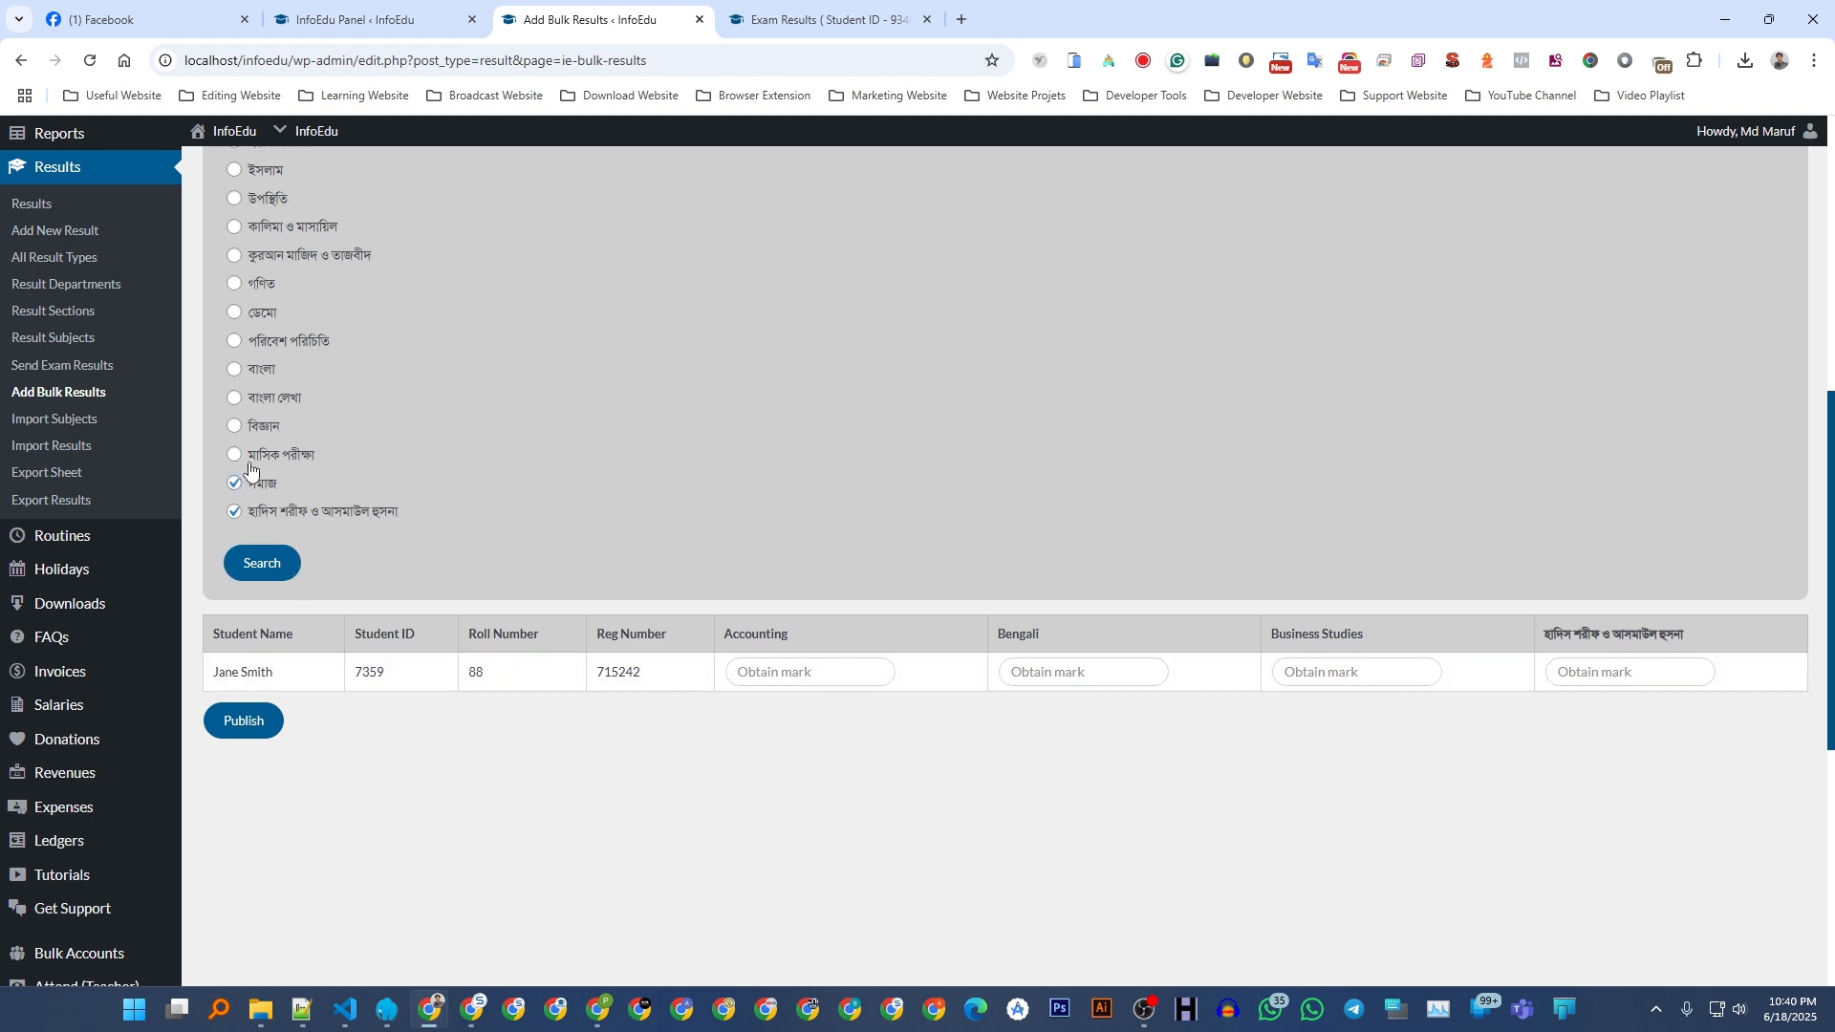
click(240, 455)
click(264, 560)
scroll(852, 342, down, 2)
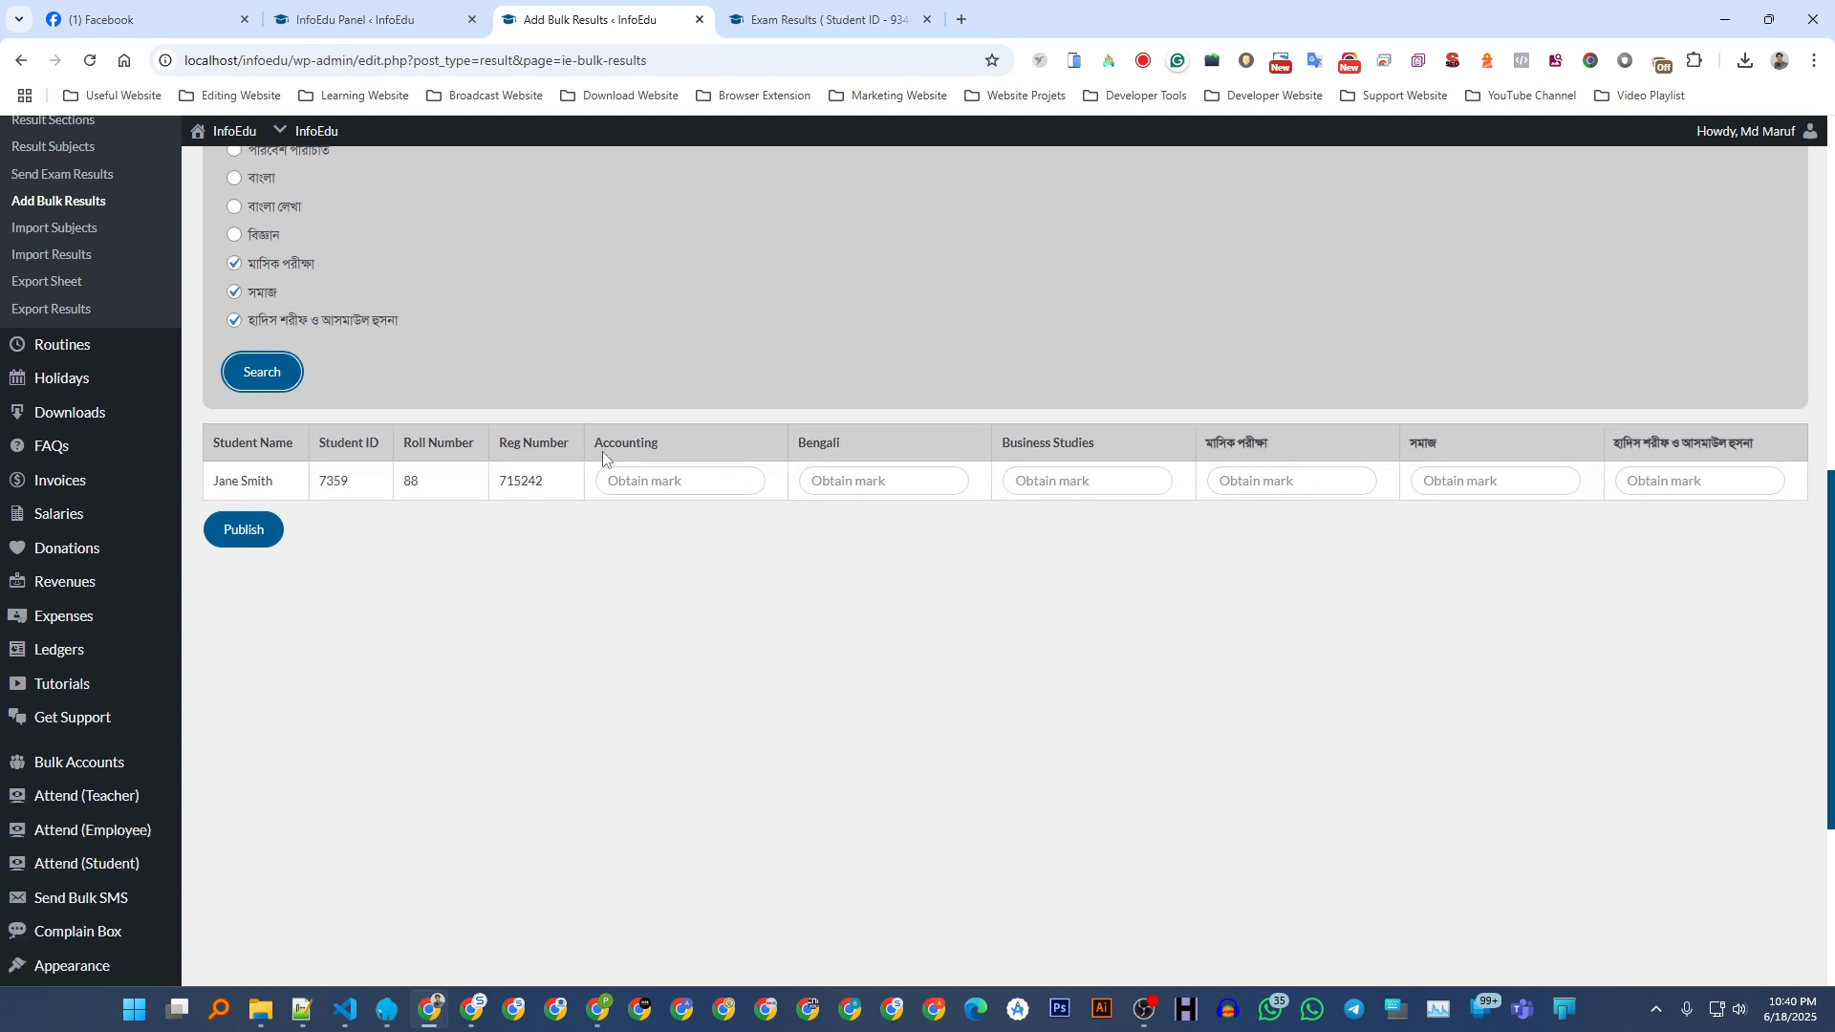
drag(602, 451, 1756, 447)
click(445, 536)
- Change the session to Jan 2025-Dec 2026, search the students again and open the first student's Accounting mark for entry
scroll(353, 623, up, 15)
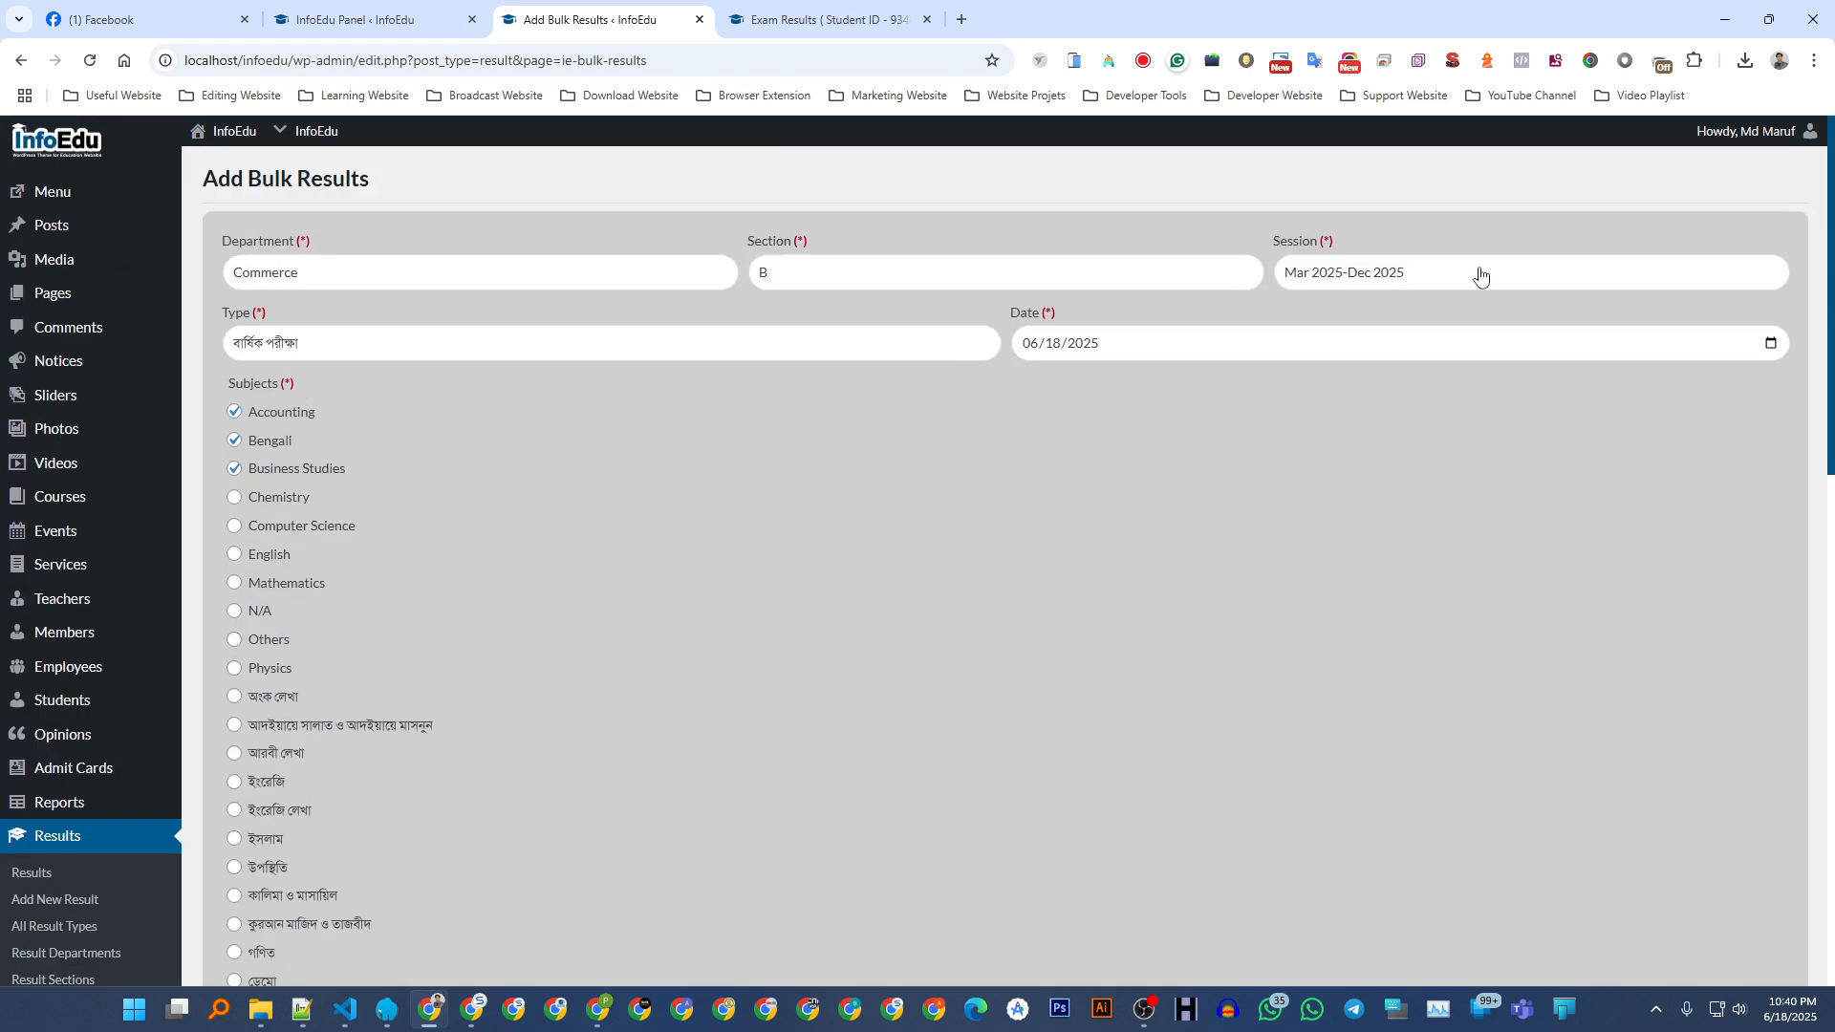
click(1478, 274)
click(1338, 324)
scroll(736, 390, down, 15)
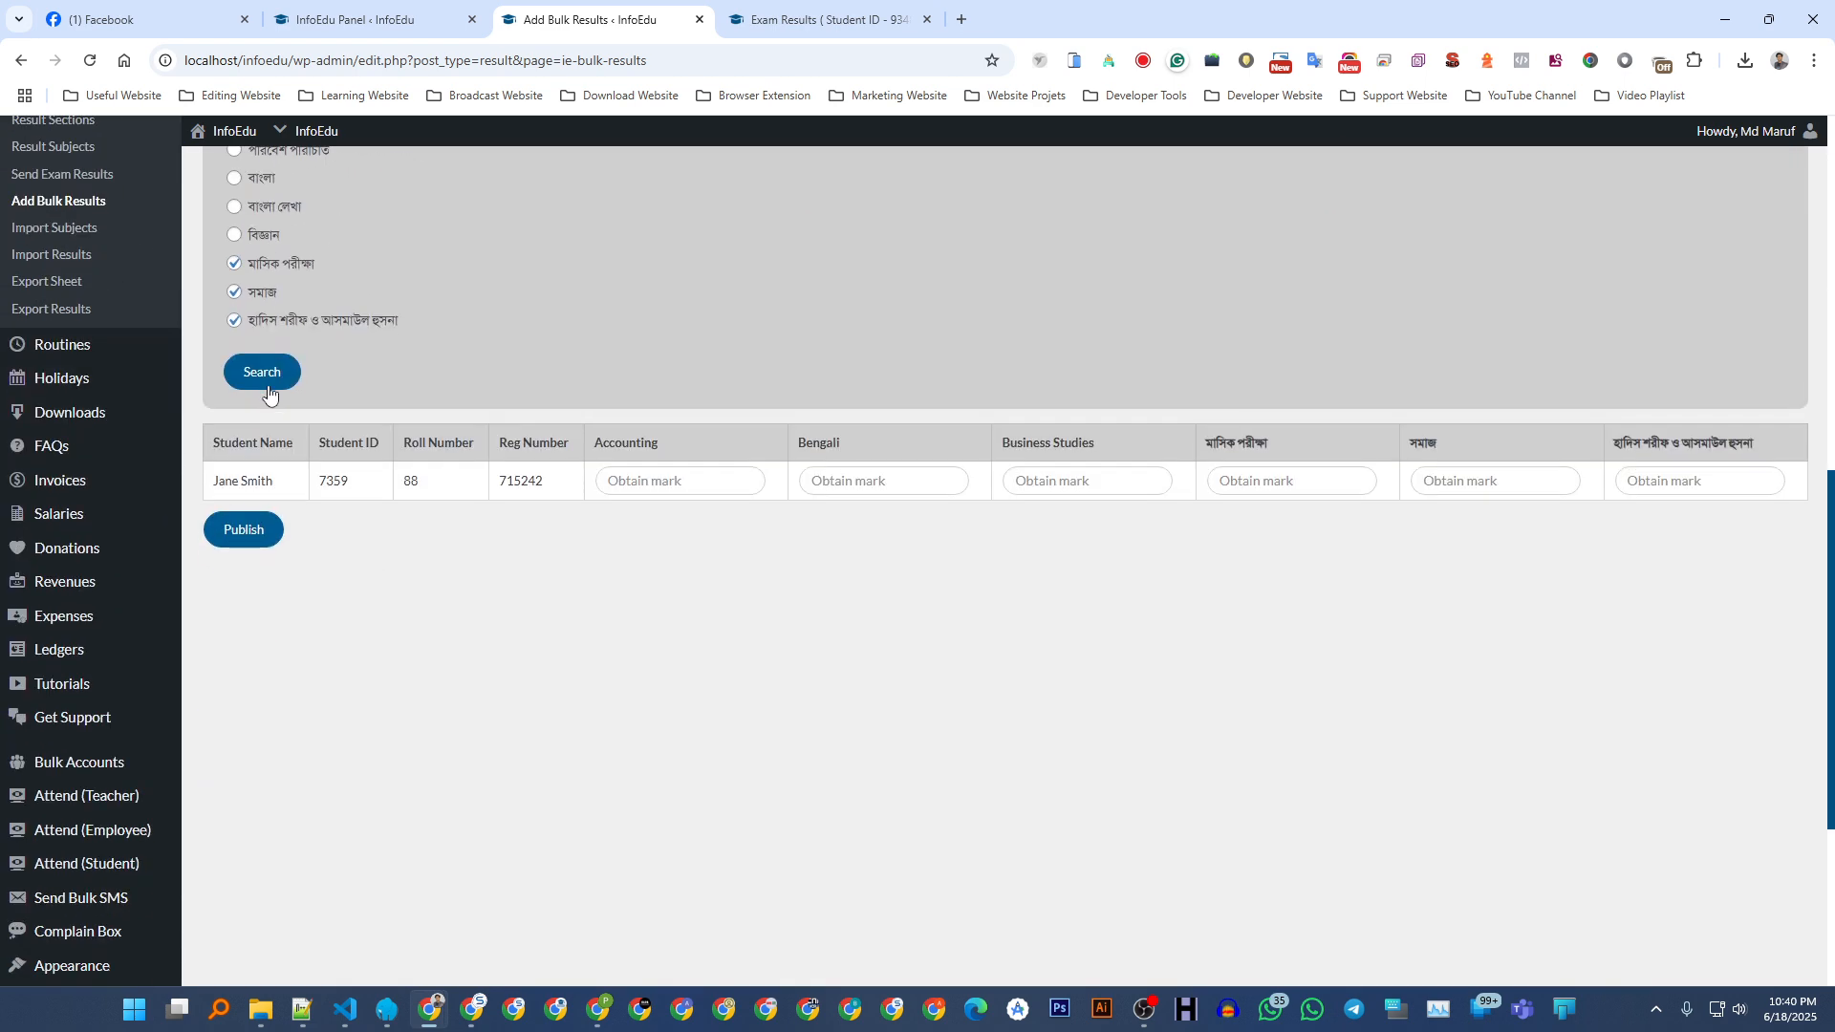
click(269, 381)
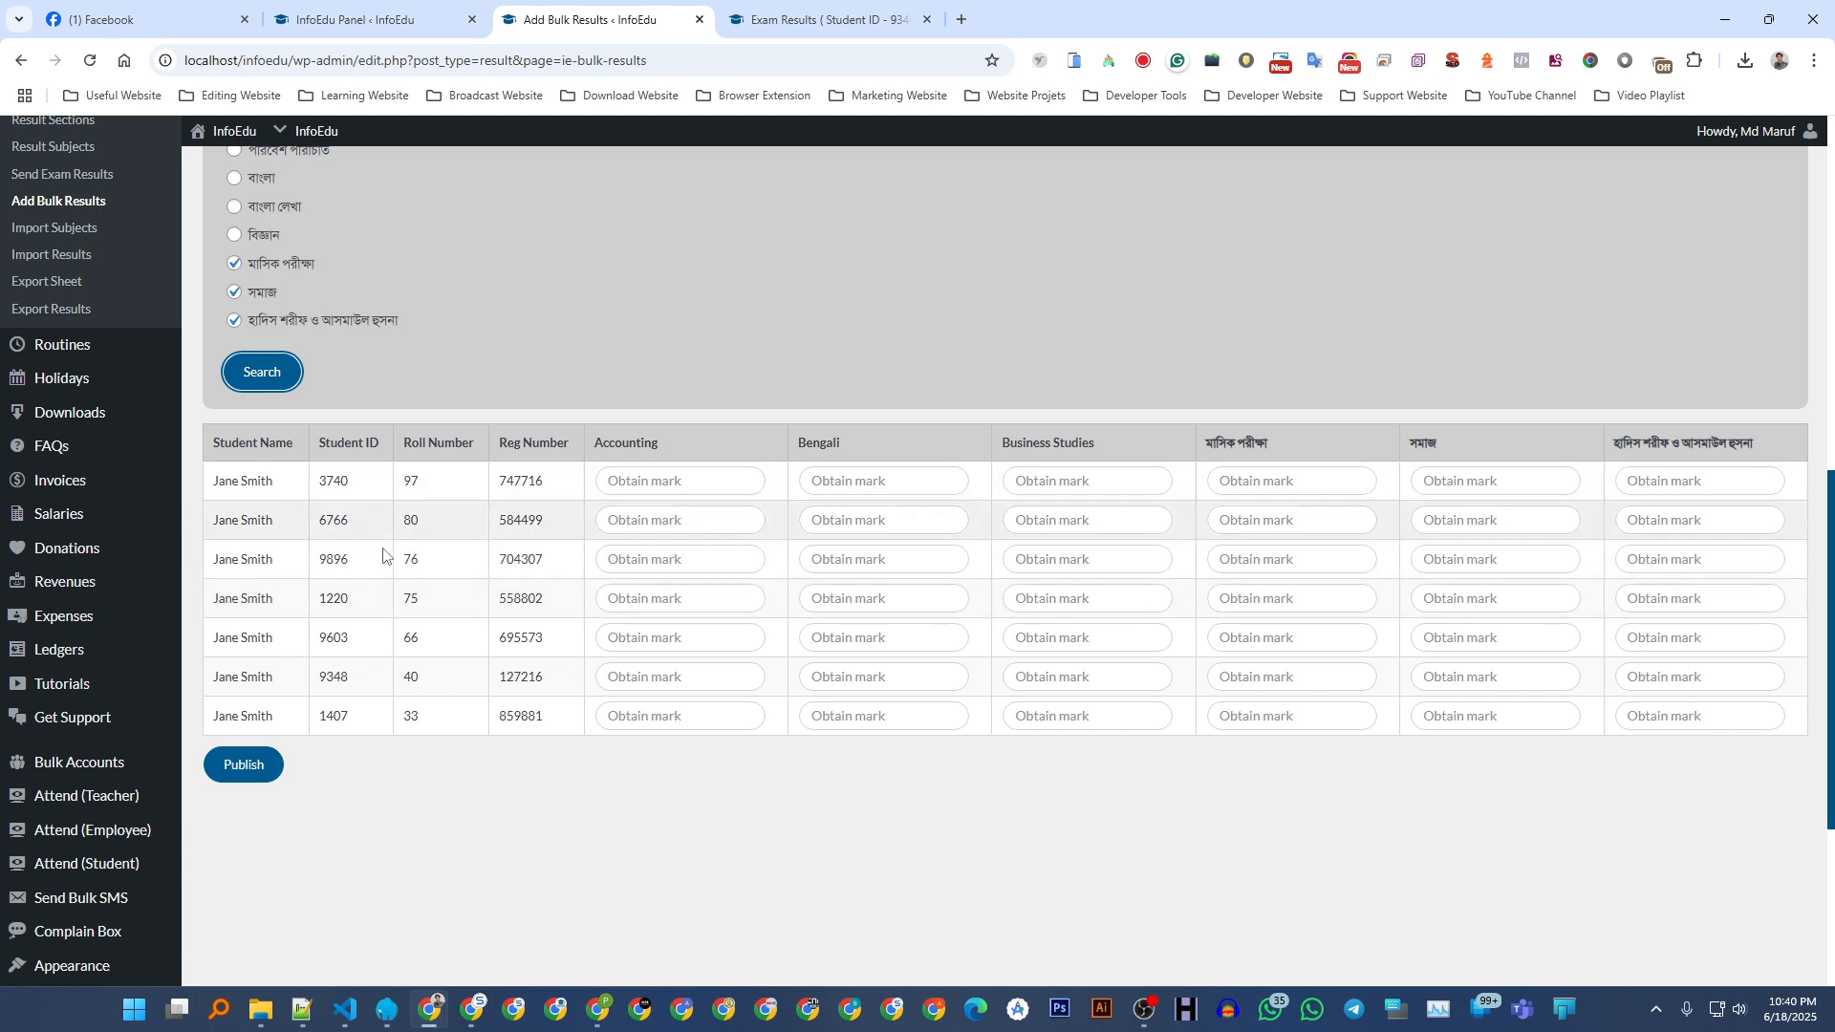
click(669, 481)
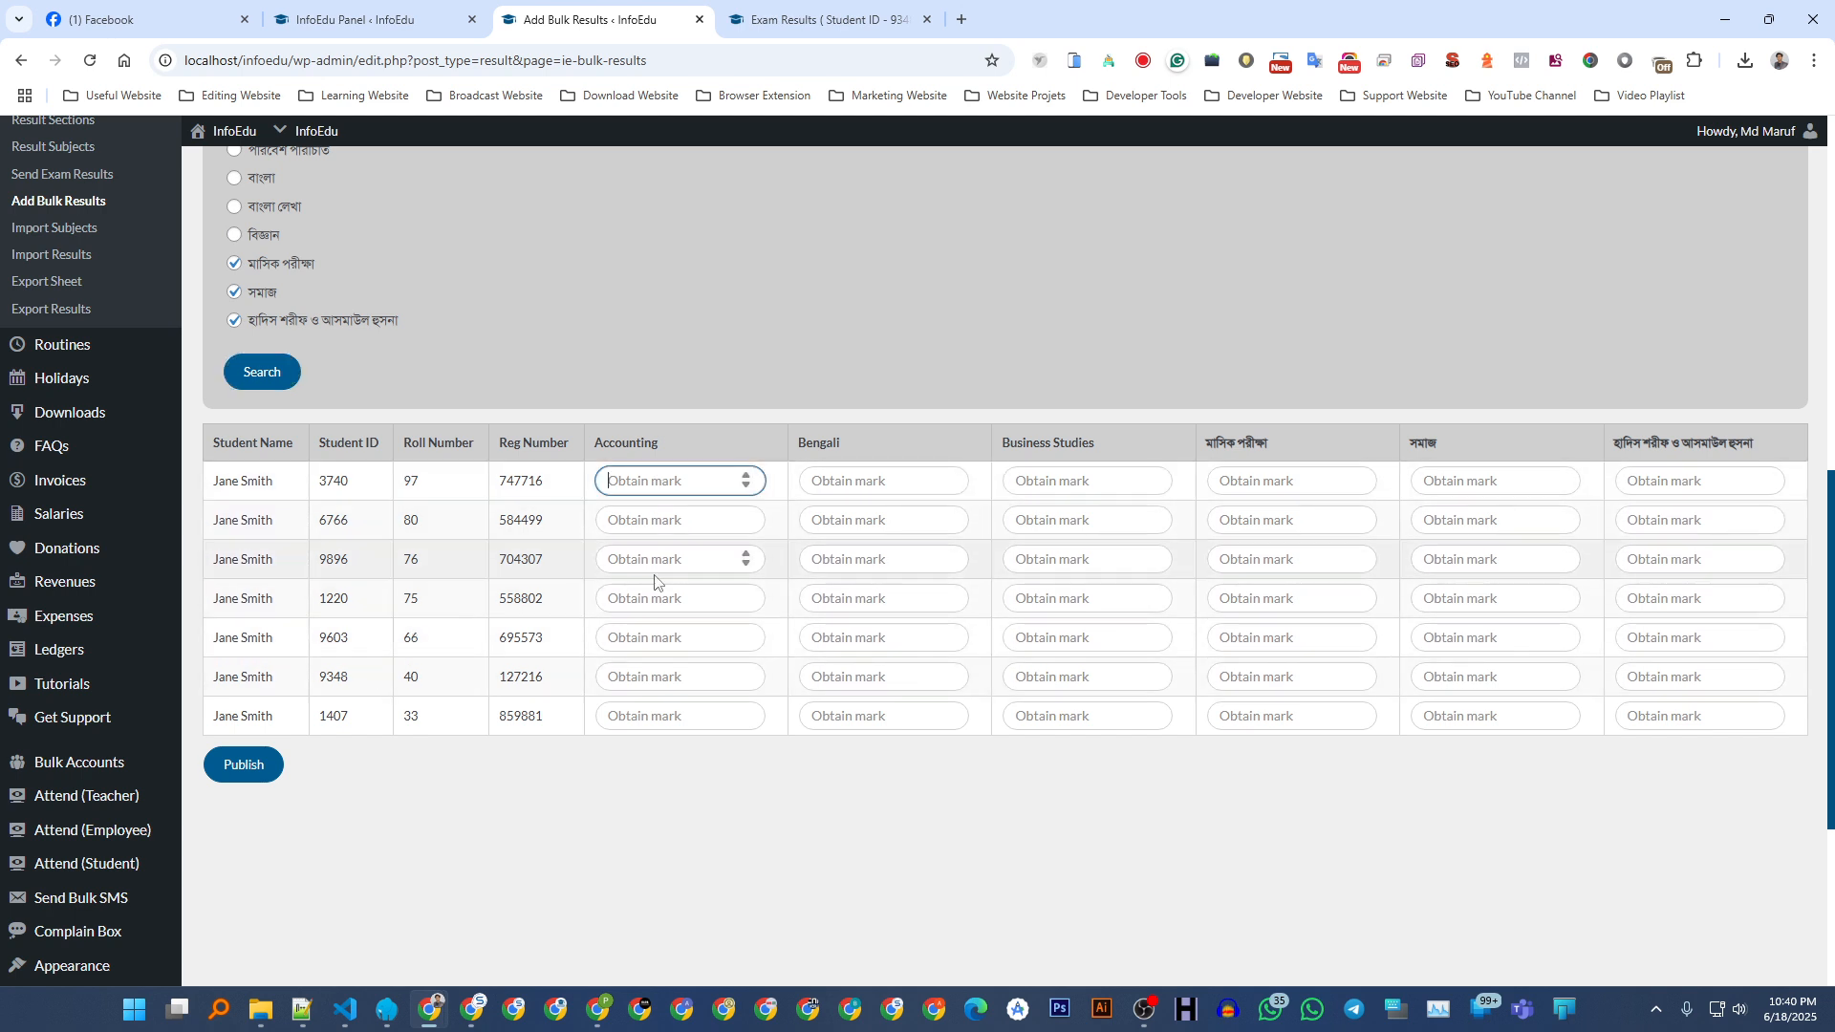
- Enter Accounting, Bengali and Business Studies marks of 54, 4564 and 456456 for the first student and 45645, 56465456 and 456 for the second
text(54)
click(657, 519)
text(45645)
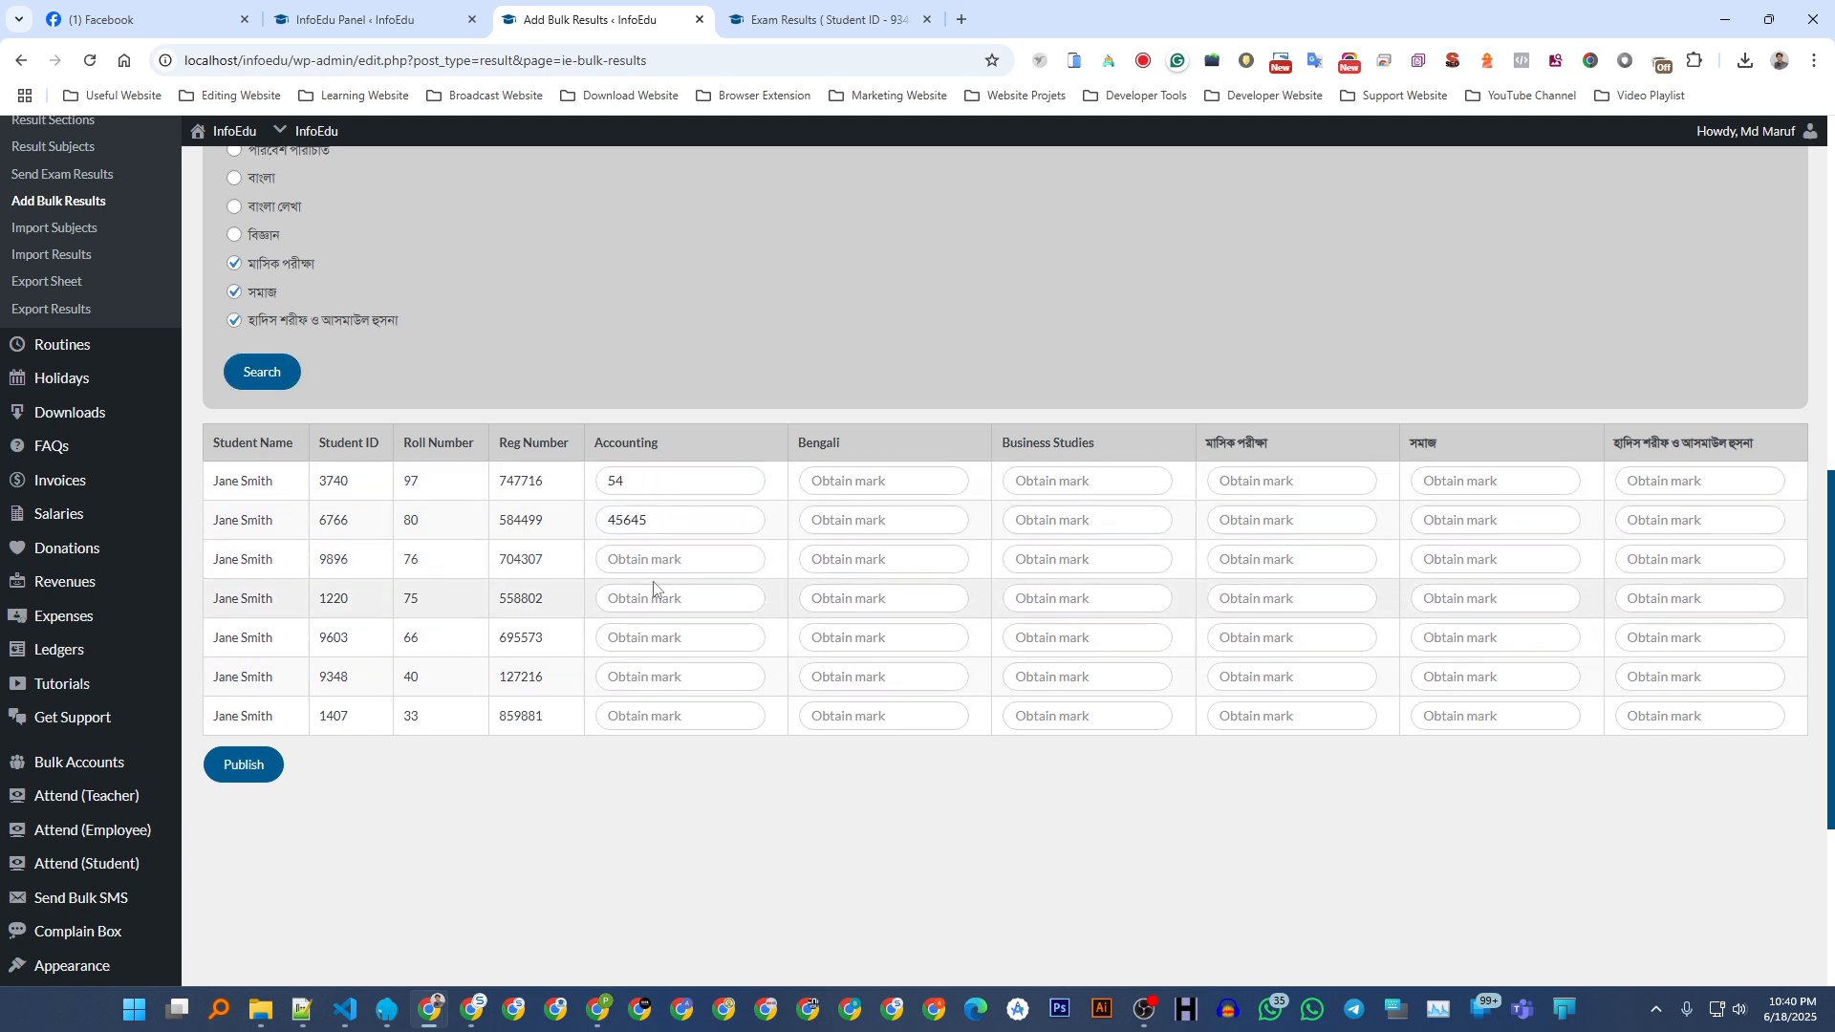
click(872, 485)
text(4564)
click(872, 519)
text(56465456)
click(1089, 522)
text(456)
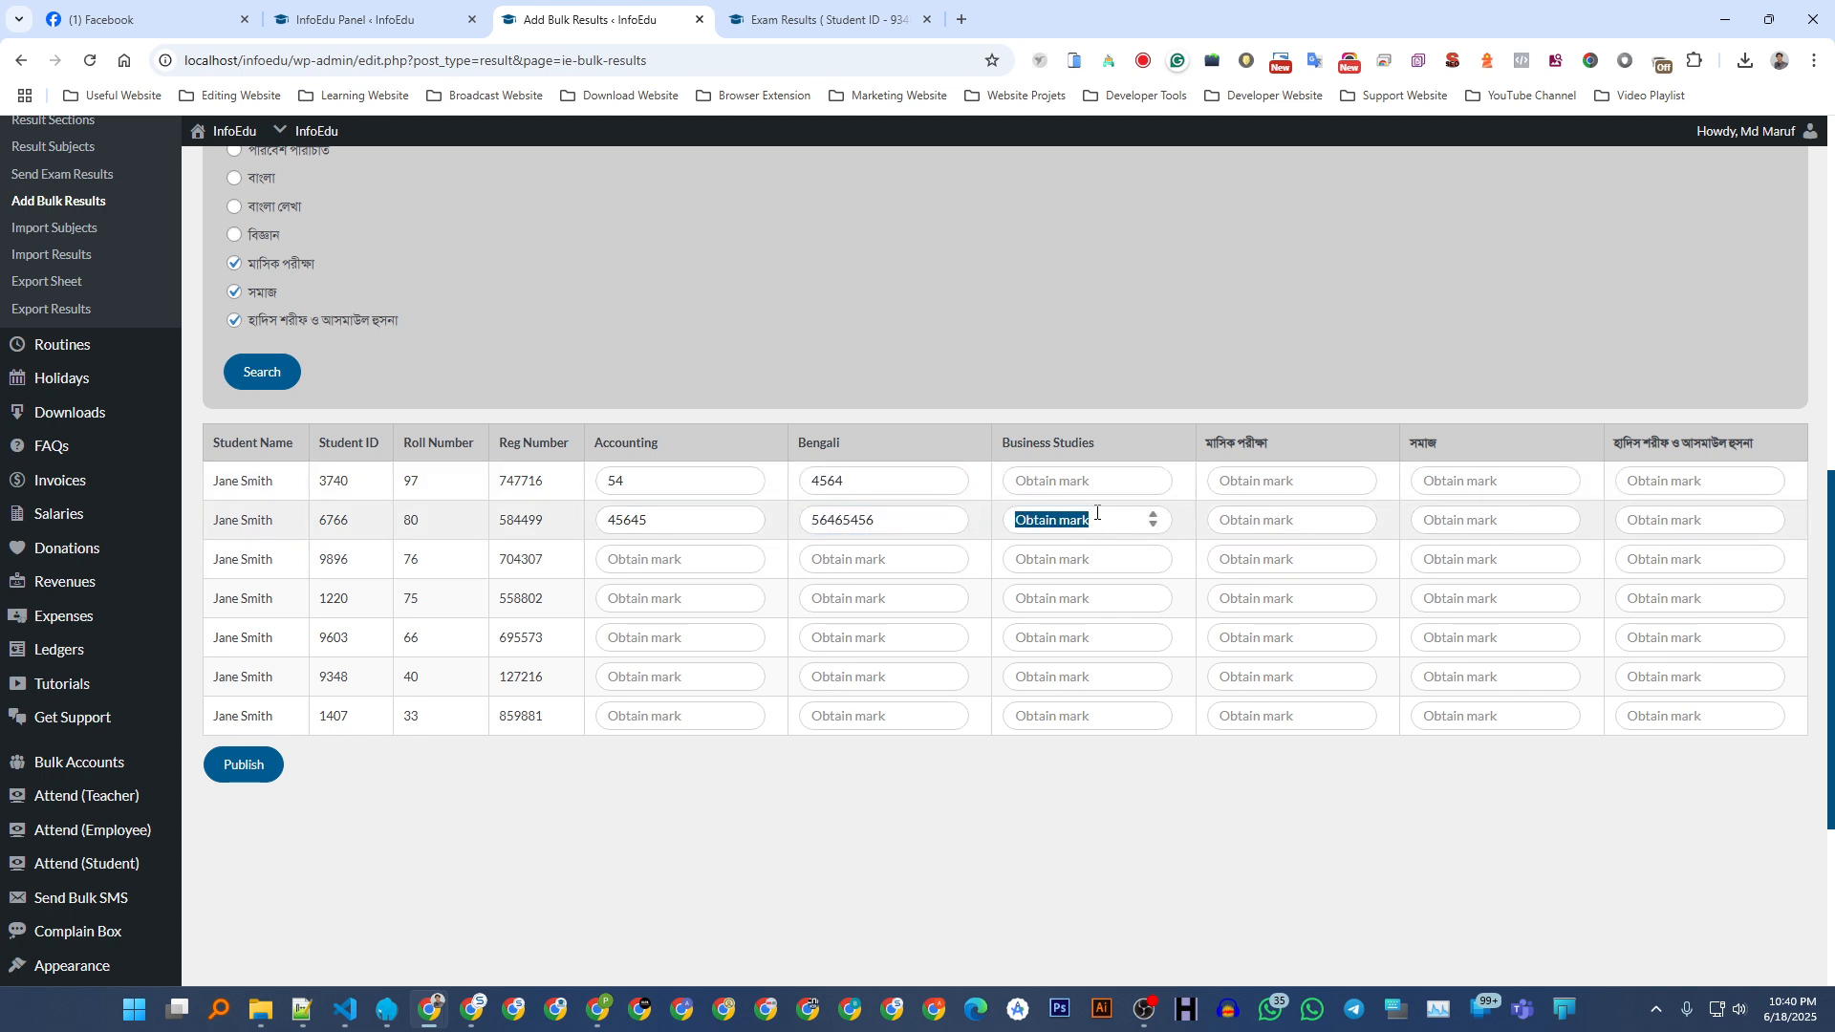
click(1085, 480)
text(456456)
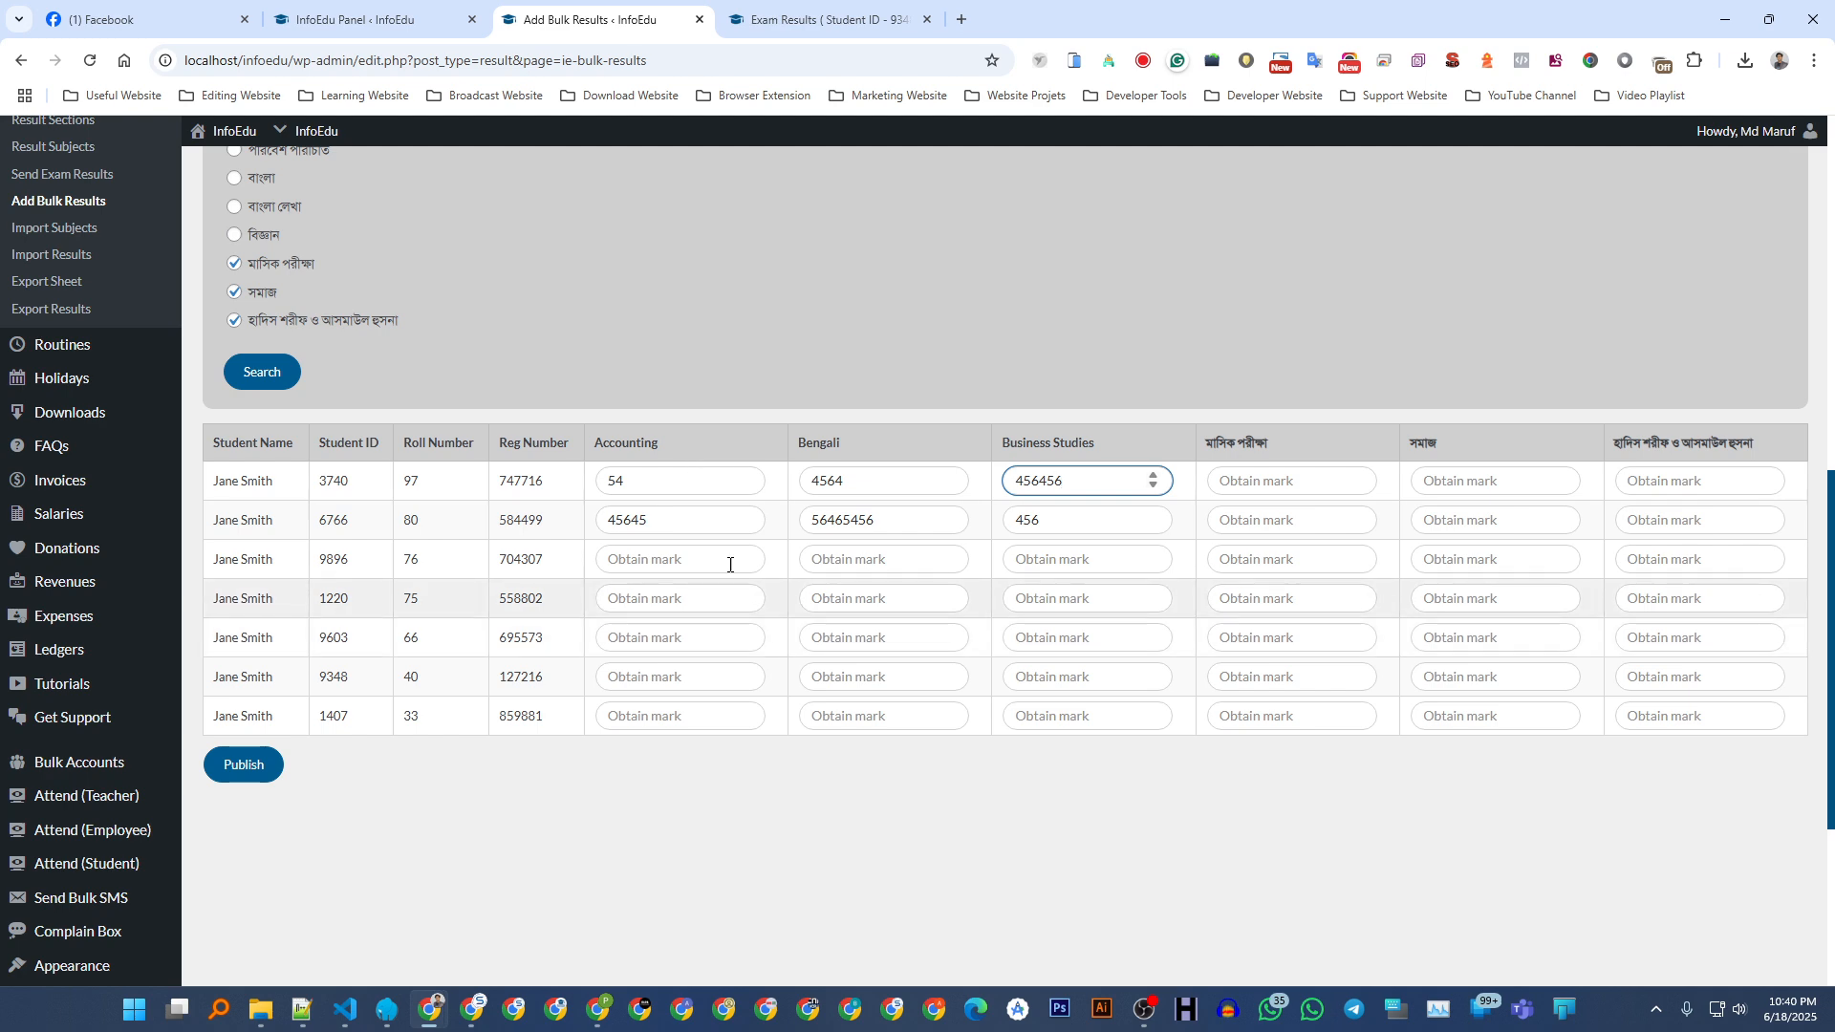
- Leave the bulk results form and go back to the admin dashboard home
scroll(669, 545, up, 2)
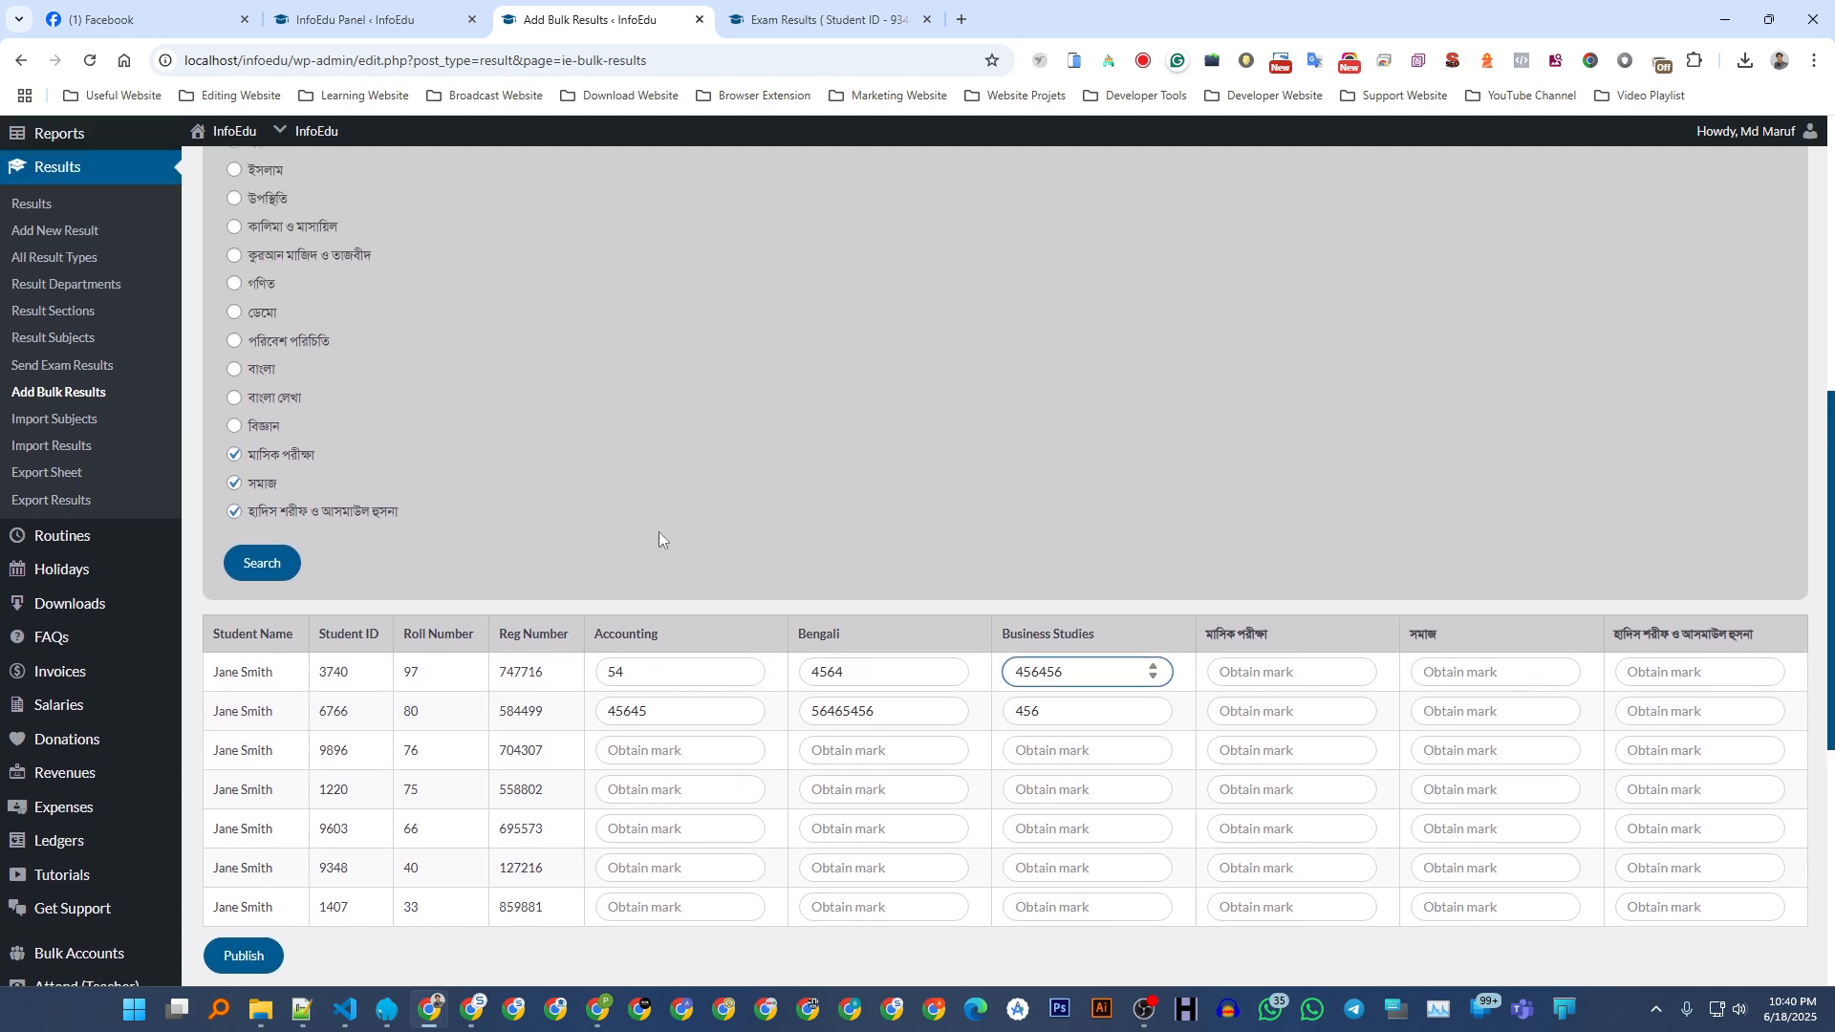
scroll(657, 531, up, 7)
click(43, 153)
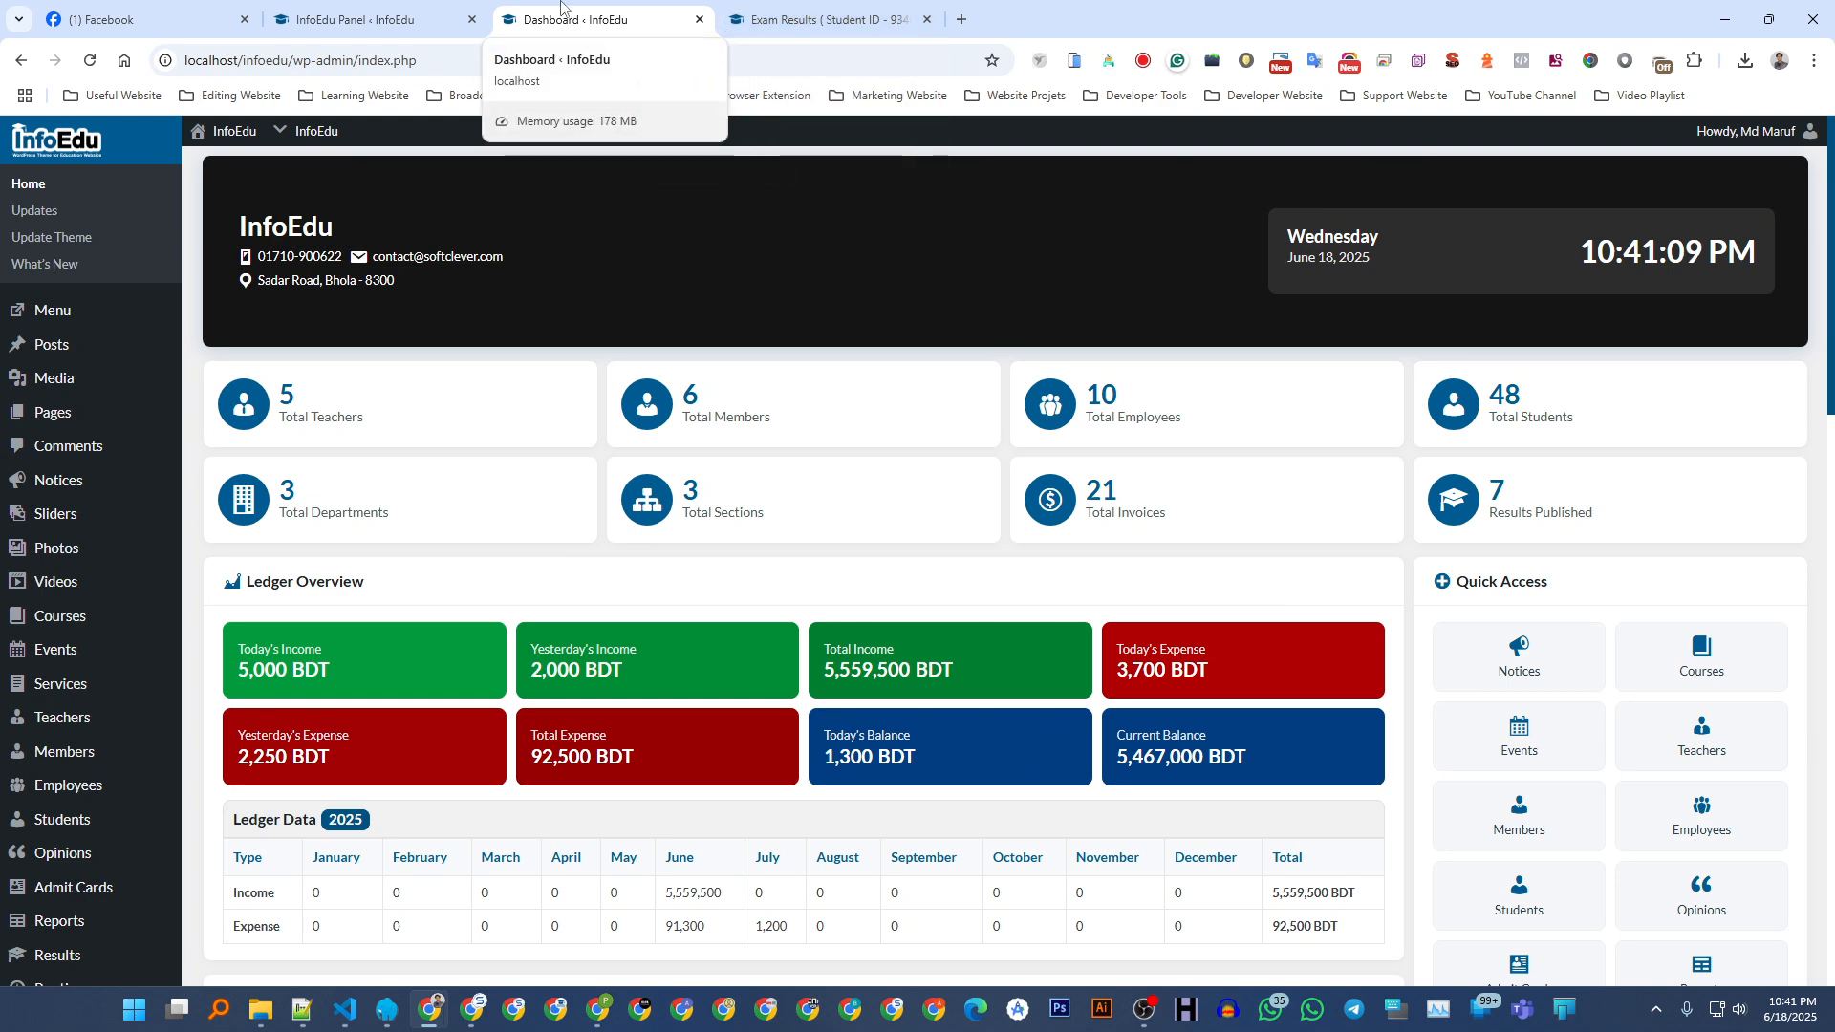
- Switch to the InfoEdu Panel and open the Game - Alpha settings in the Game Zone section
click(373, 19)
scroll(368, 346, down, 5)
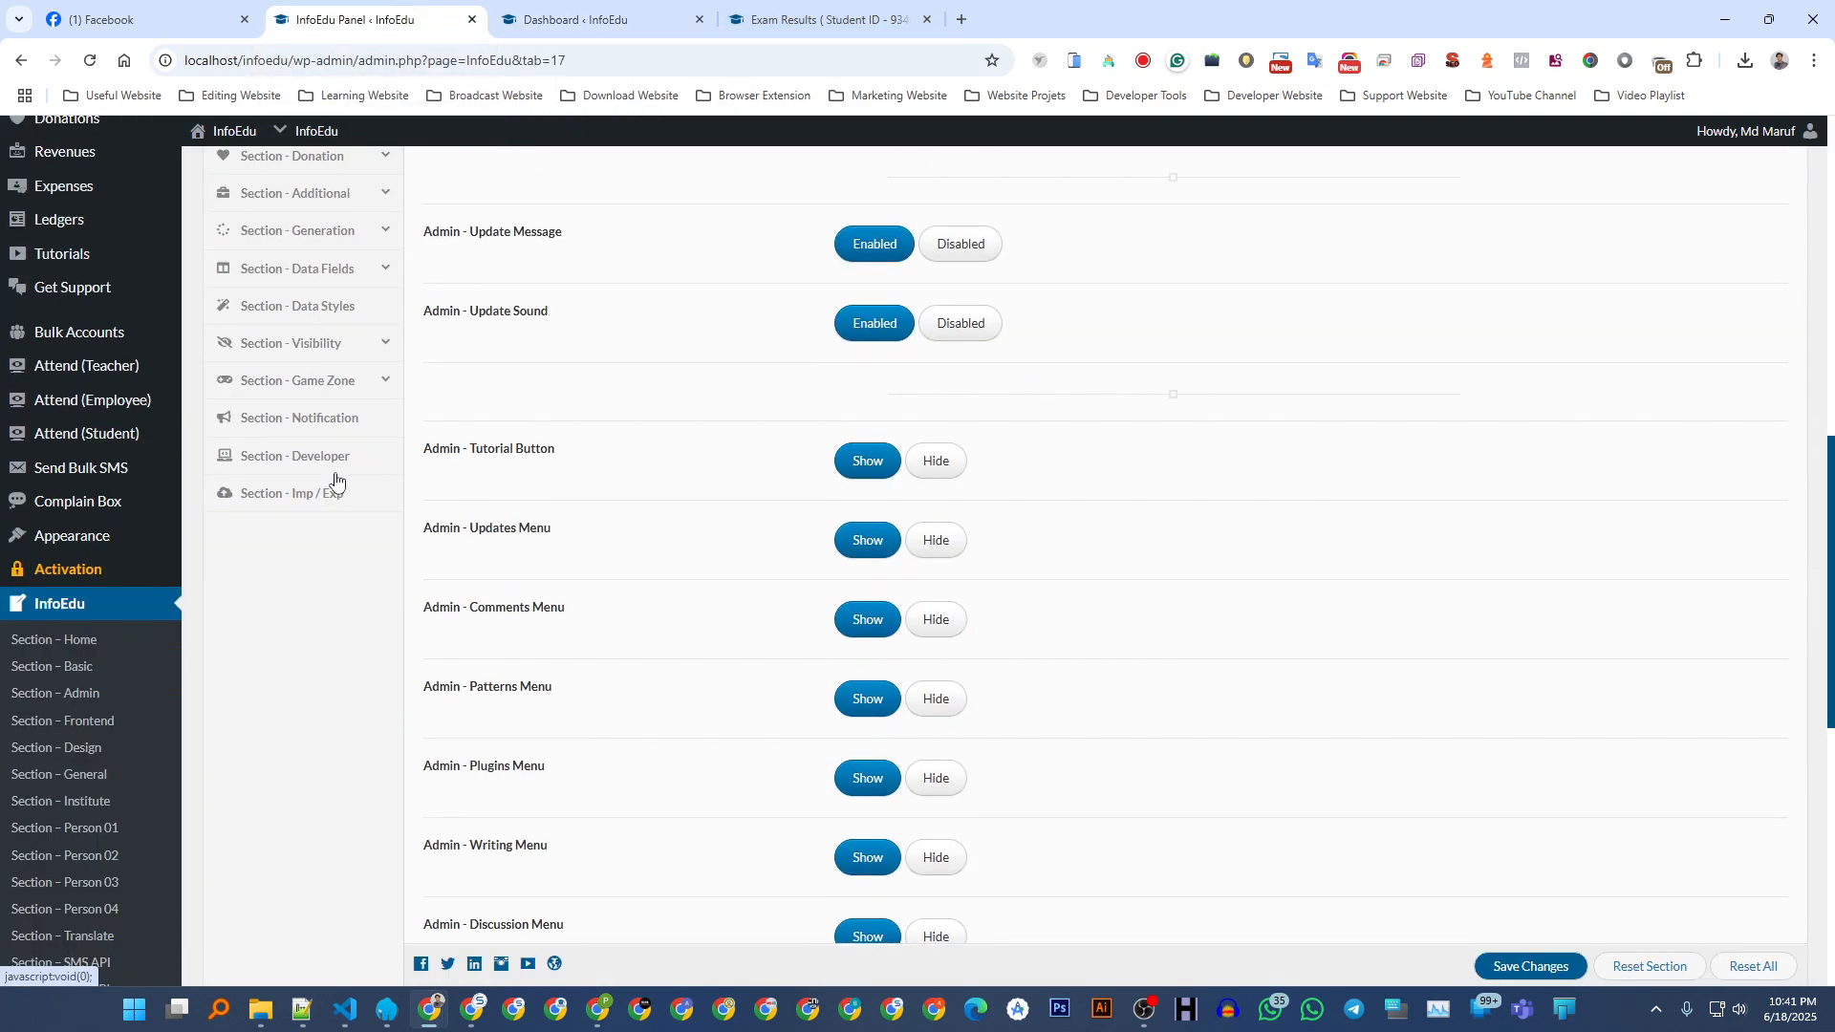
click(307, 395)
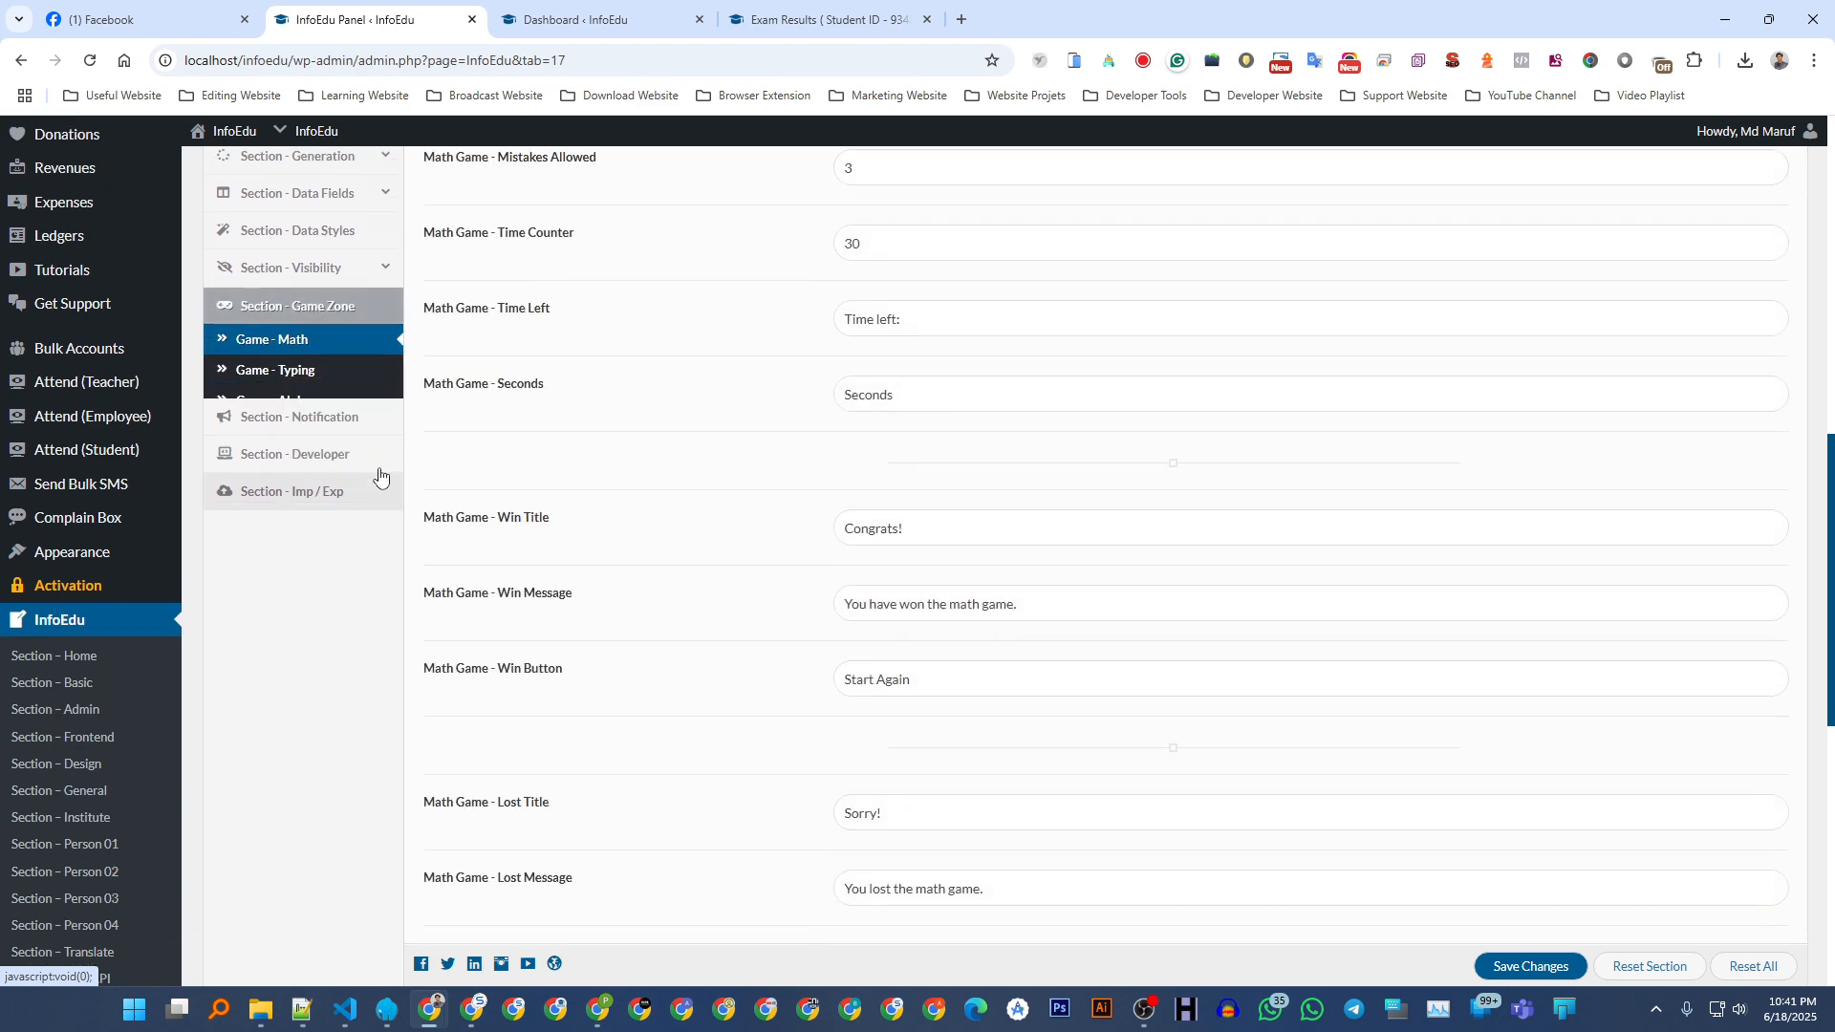
scroll(294, 544, up, 2)
click(290, 573)
scroll(764, 401, up, 6)
scroll(946, 411, up, 2)
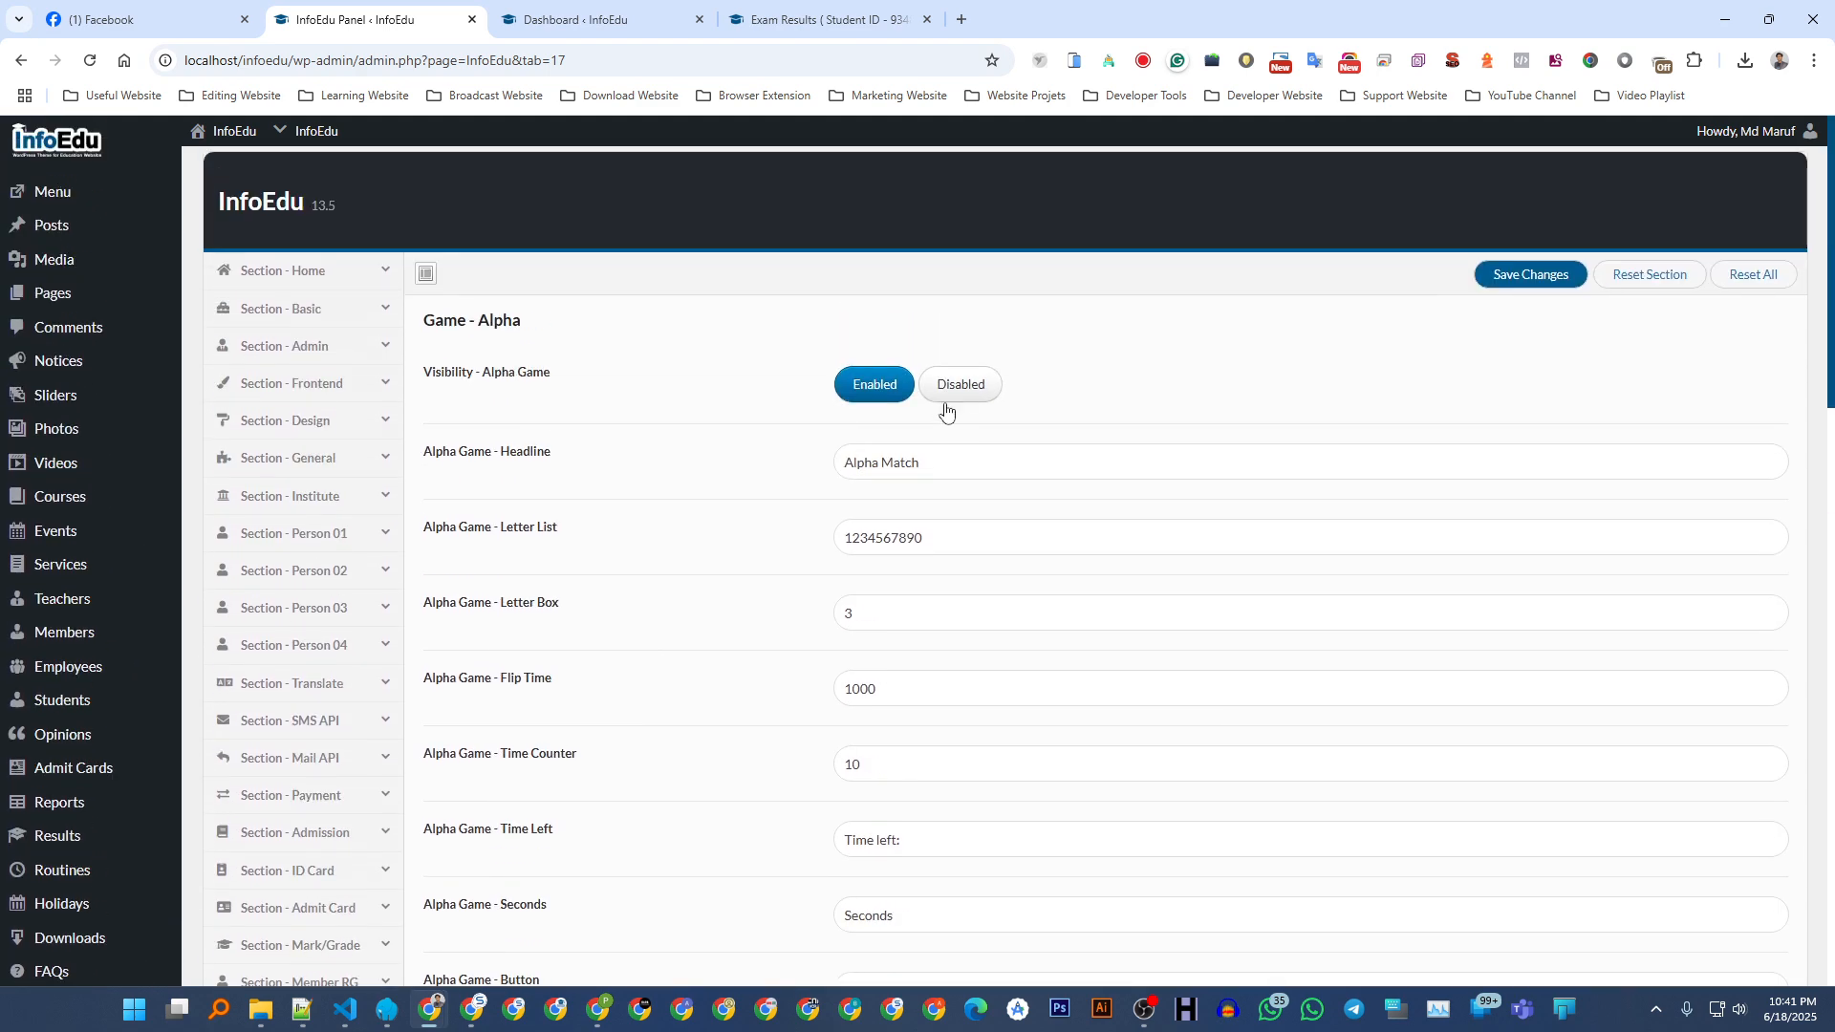
- Check the navigation menu on the public exam results page
click(821, 19)
scroll(921, 411, up, 8)
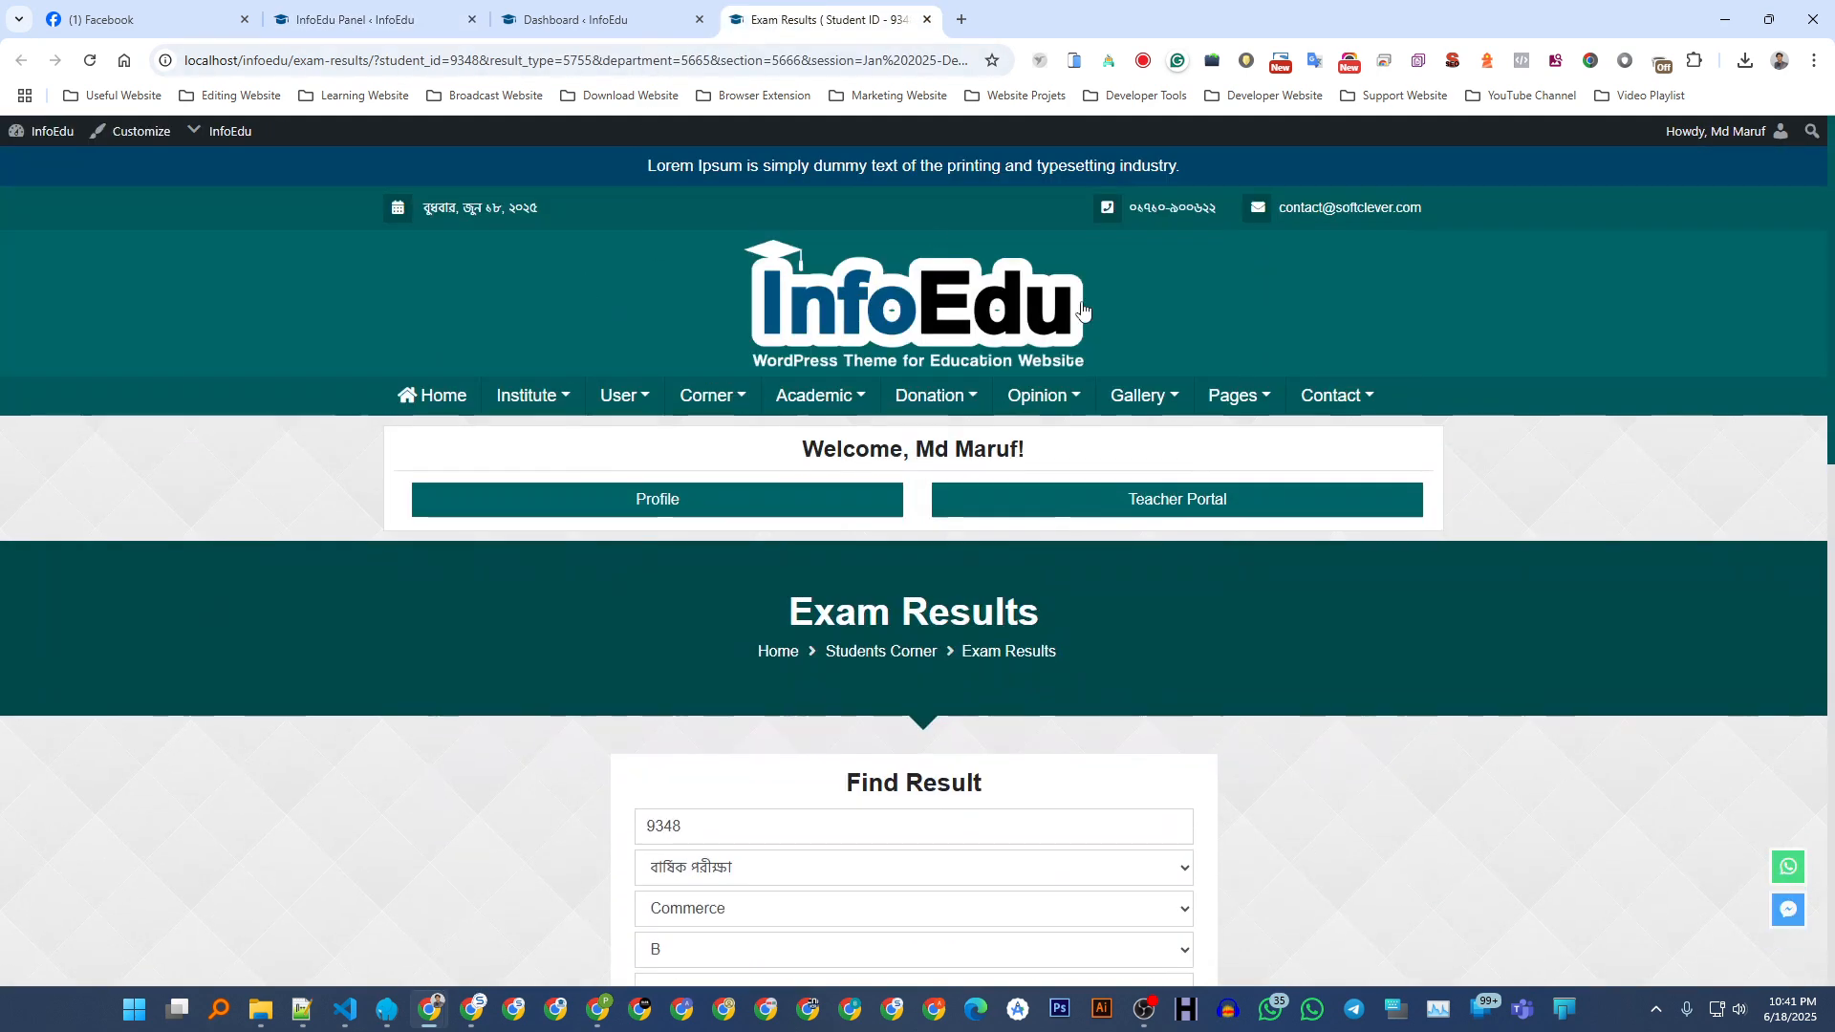
mouse_move(921, 411)
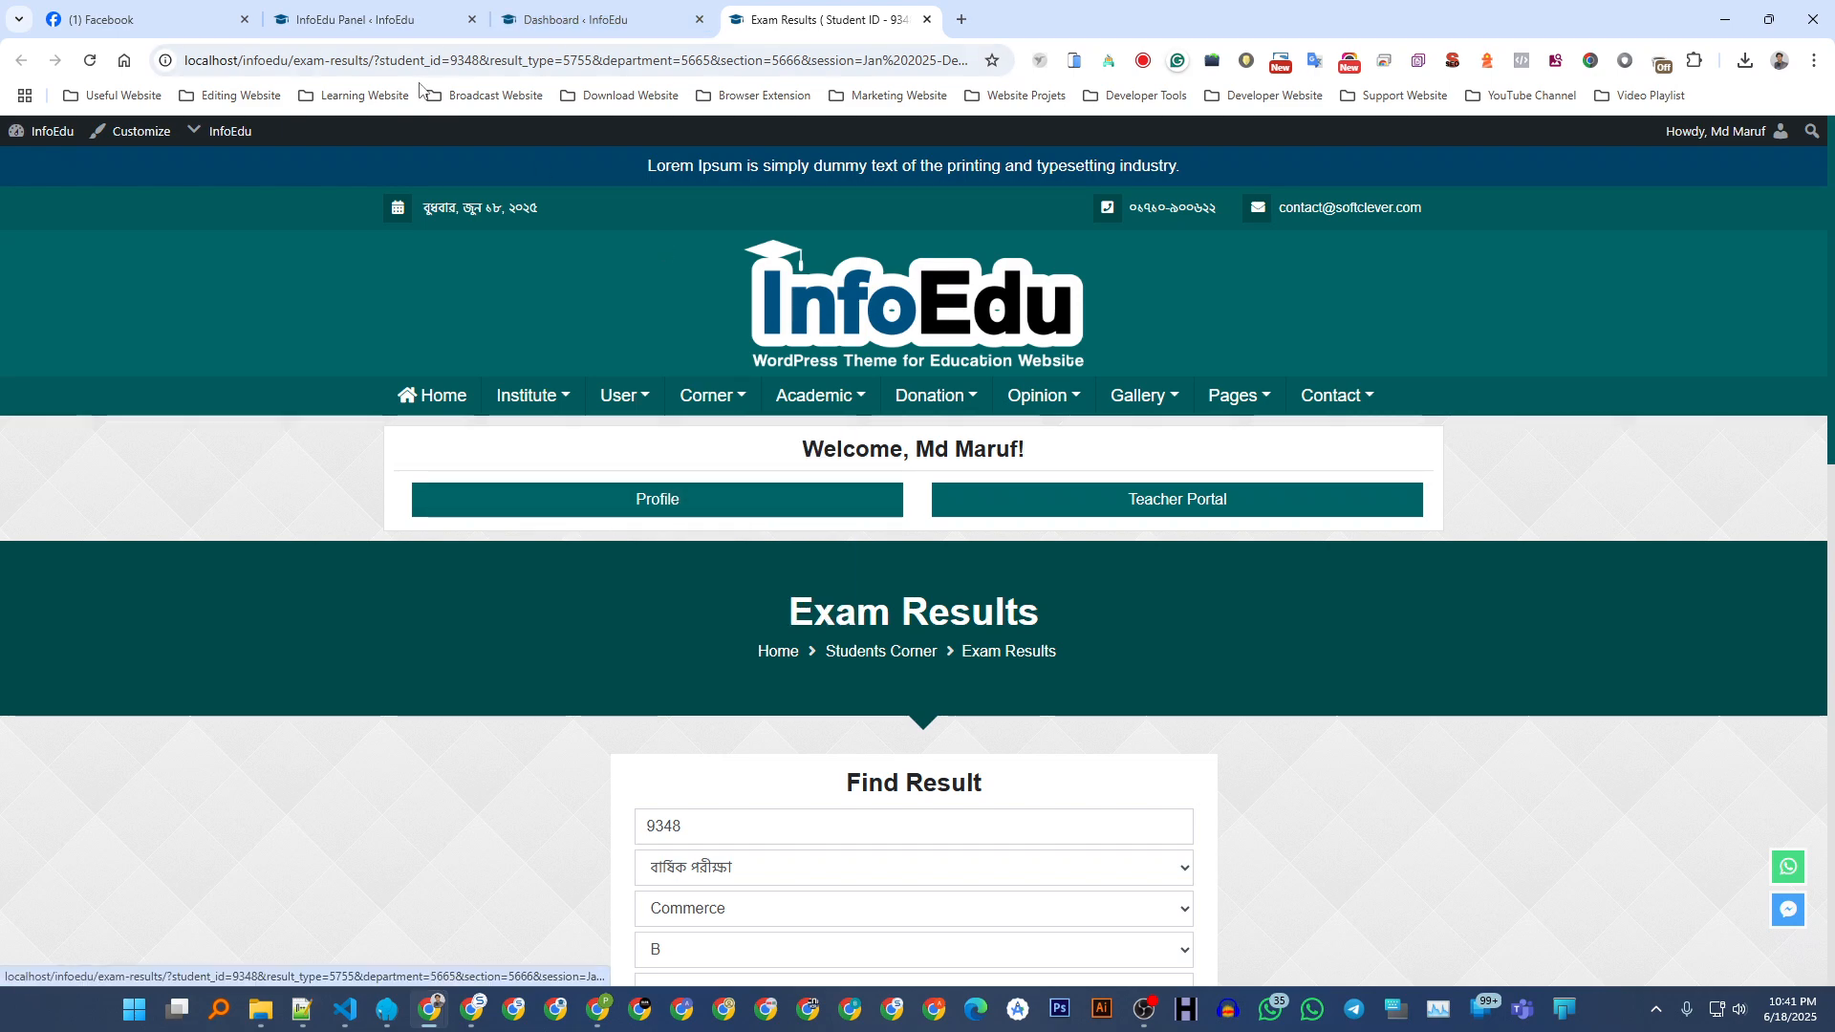
- Open the site's General Settings, go through the options down to Permalink Structure and save the settings
click(380, 19)
scroll(181, 430, down, 15)
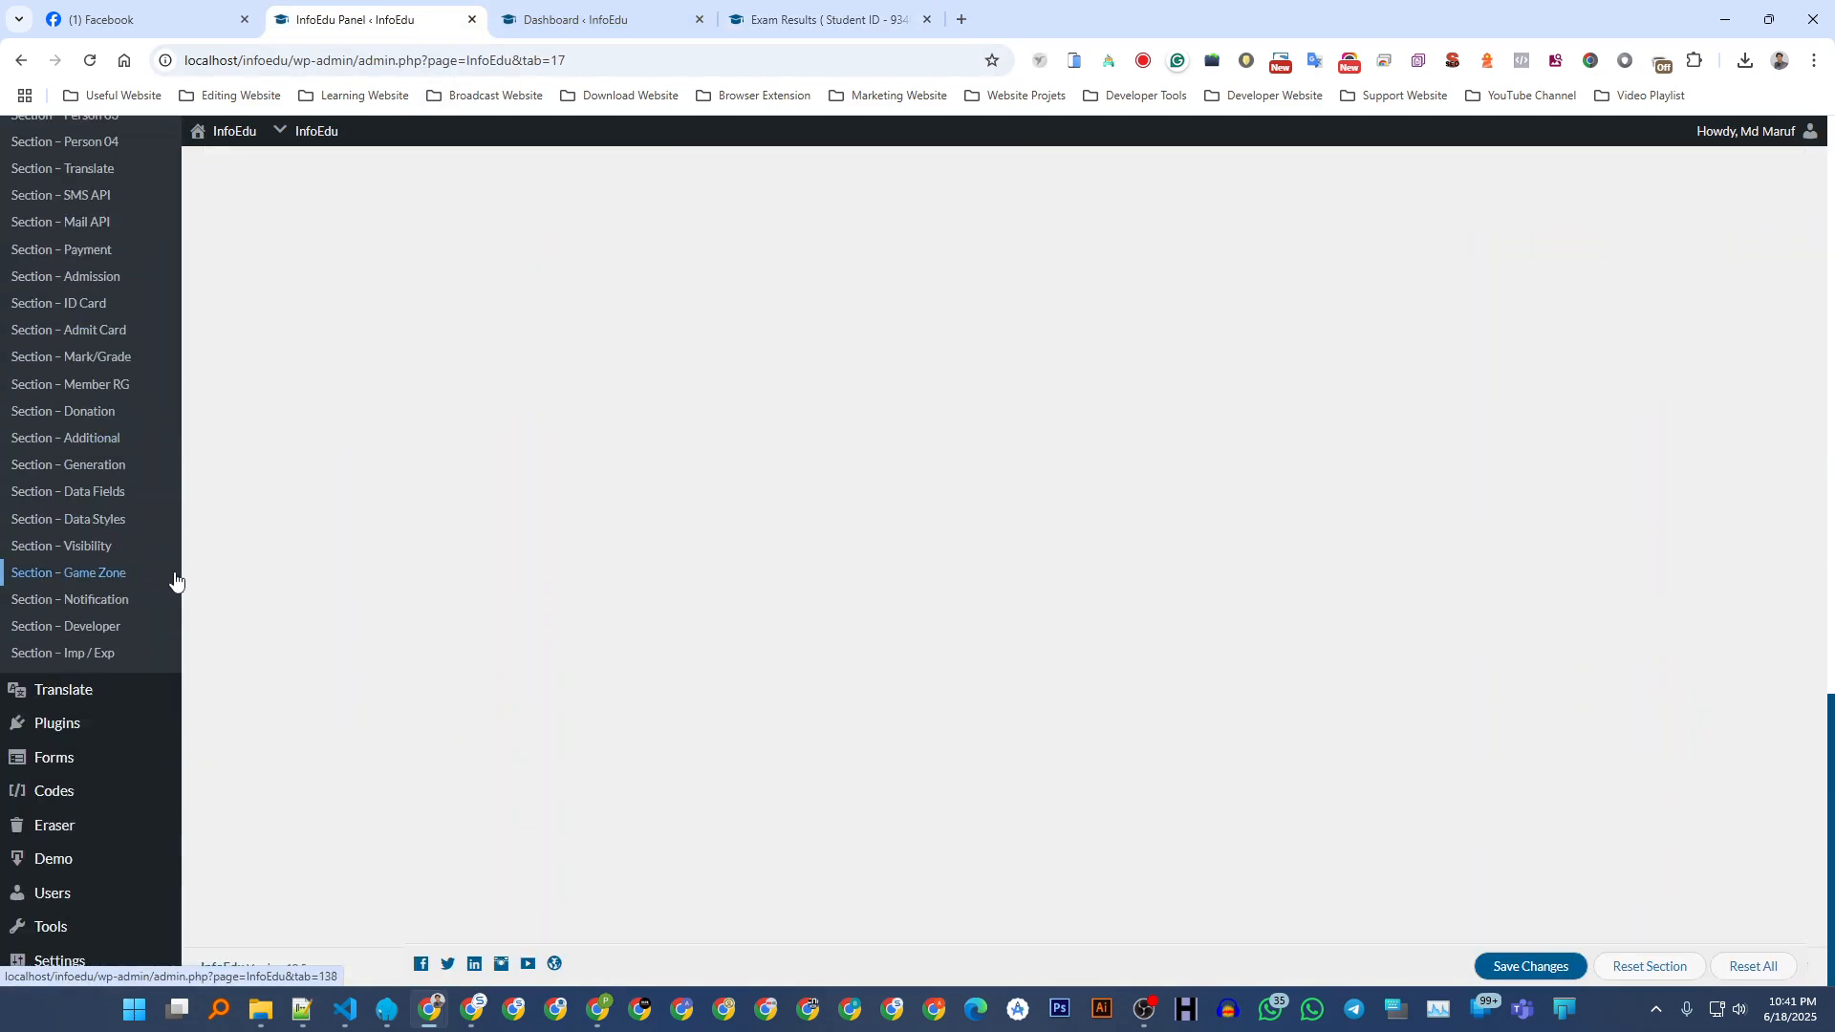
mouse_move(61, 968)
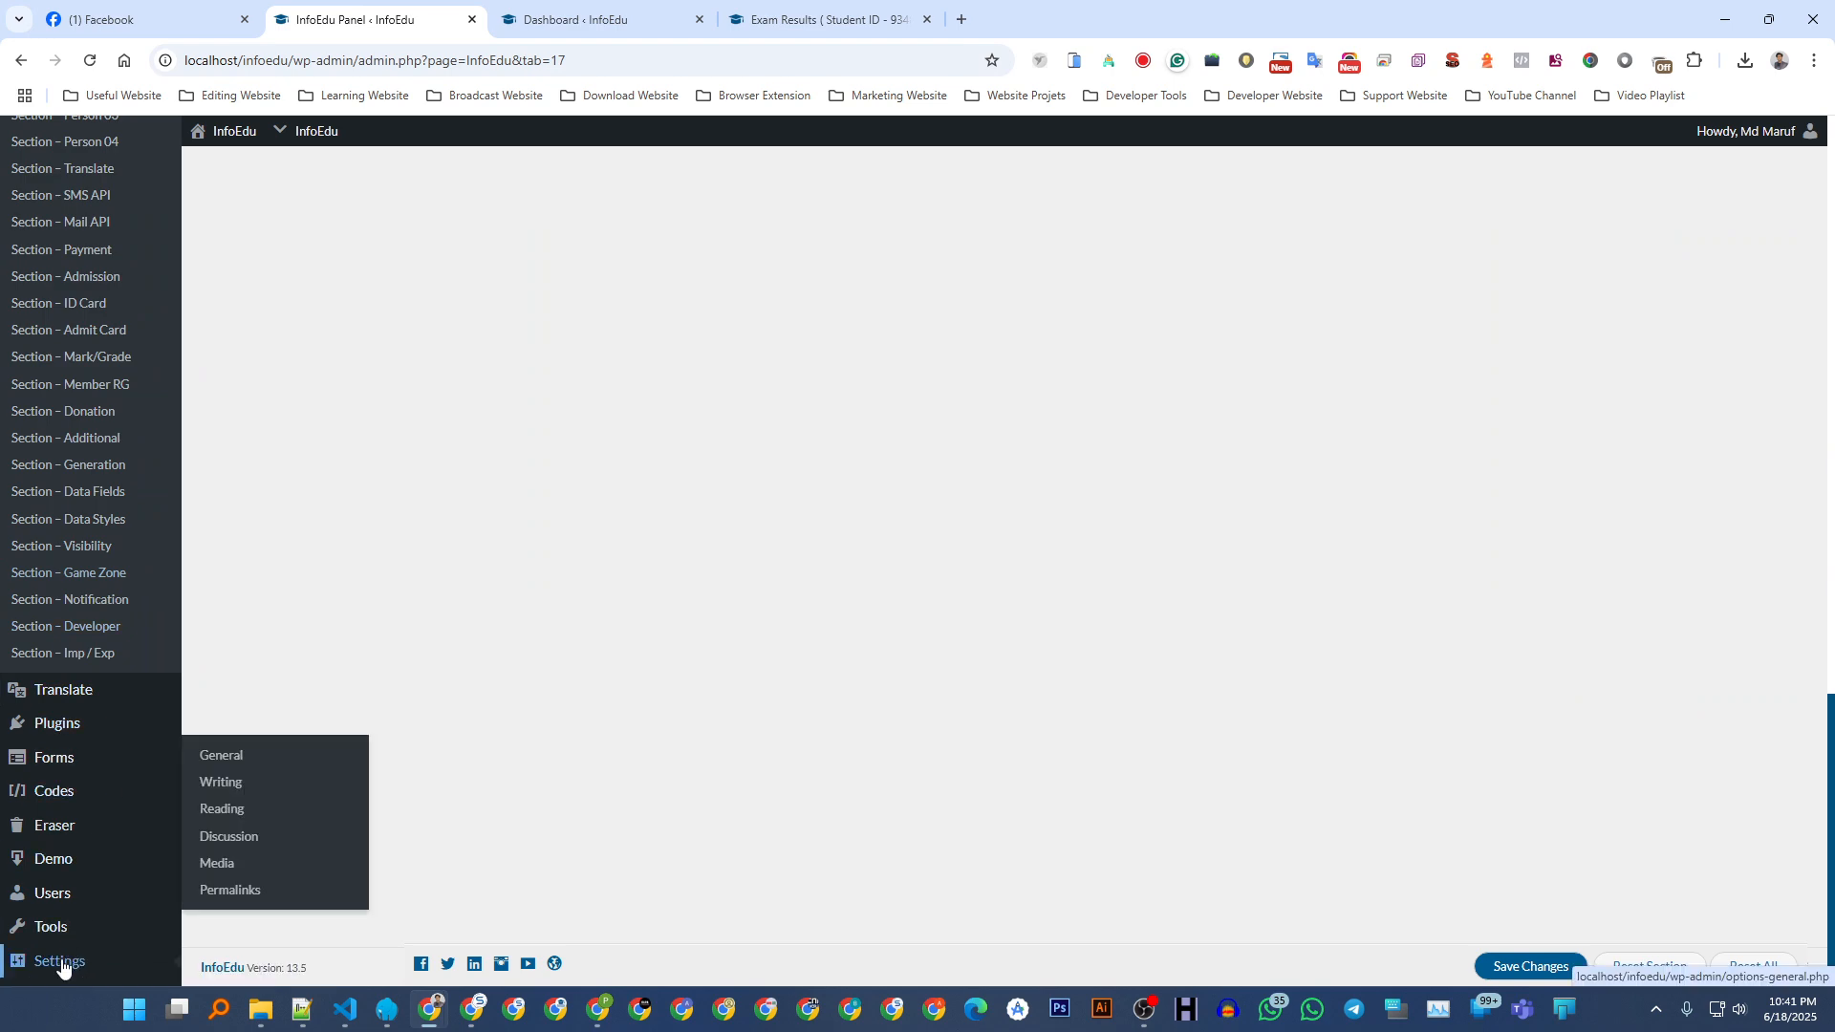
click(234, 756)
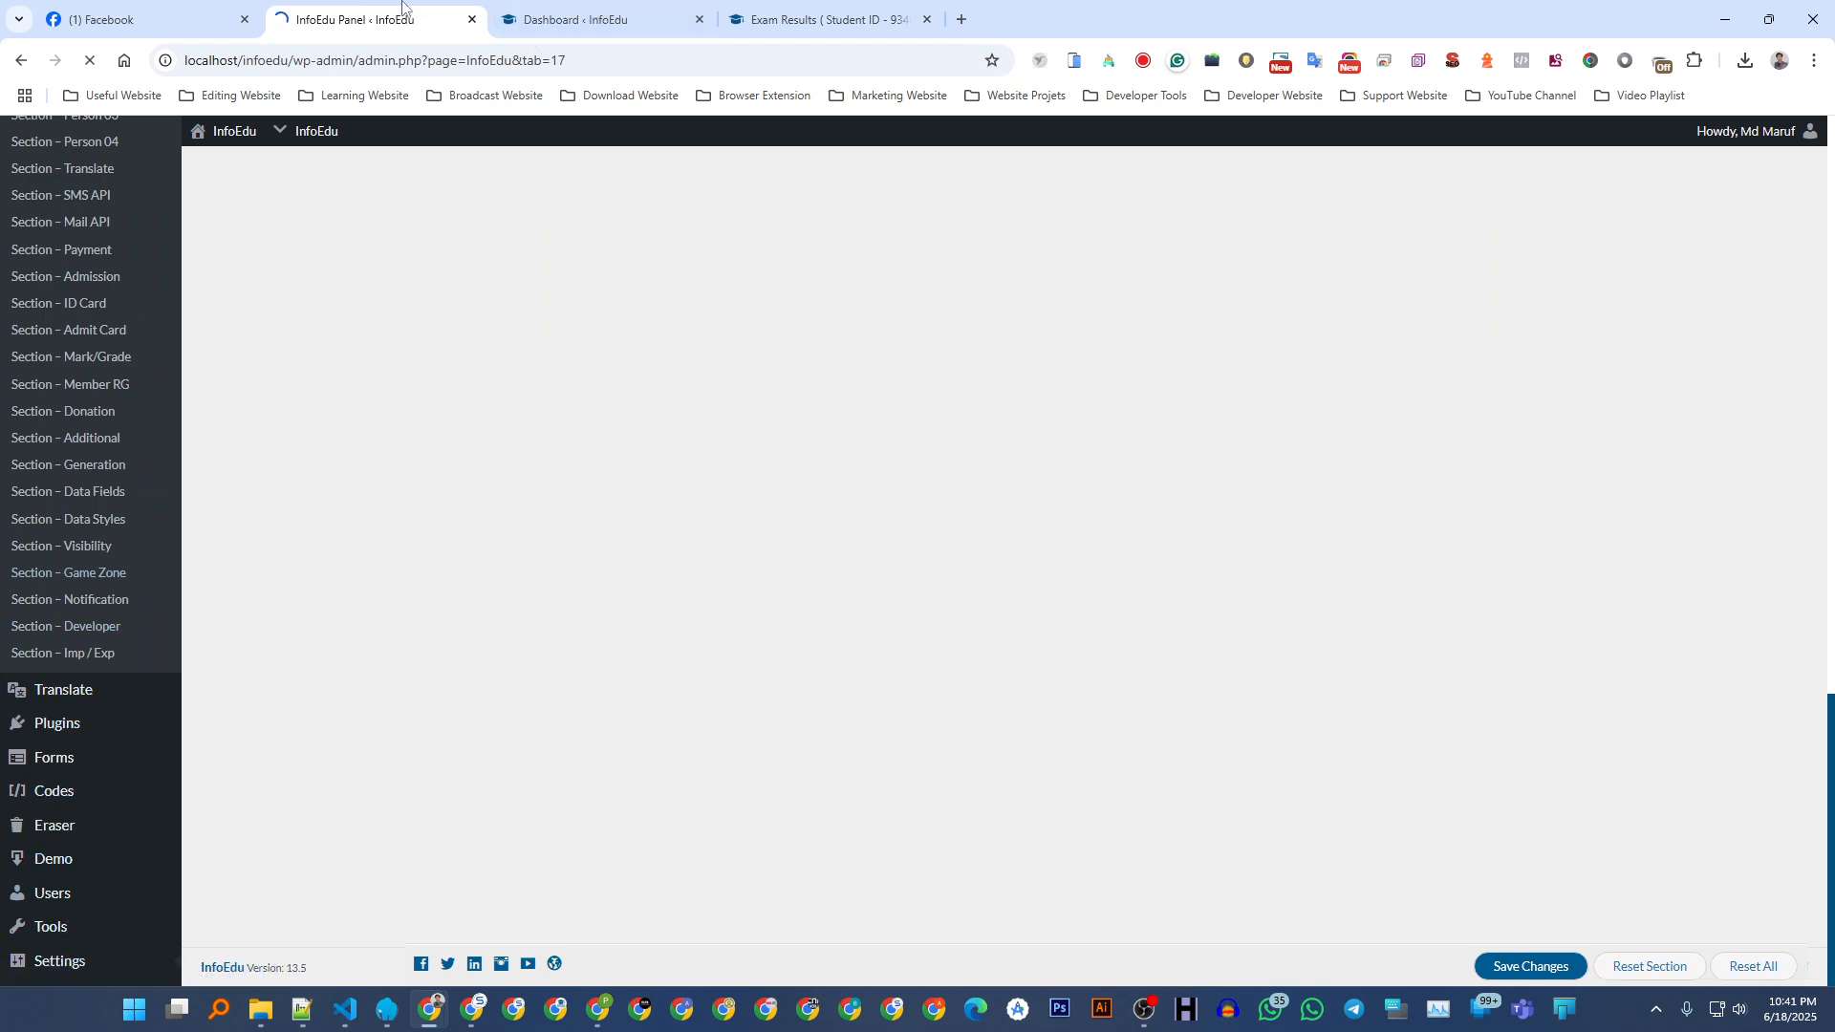
scroll(382, 478, down, 13)
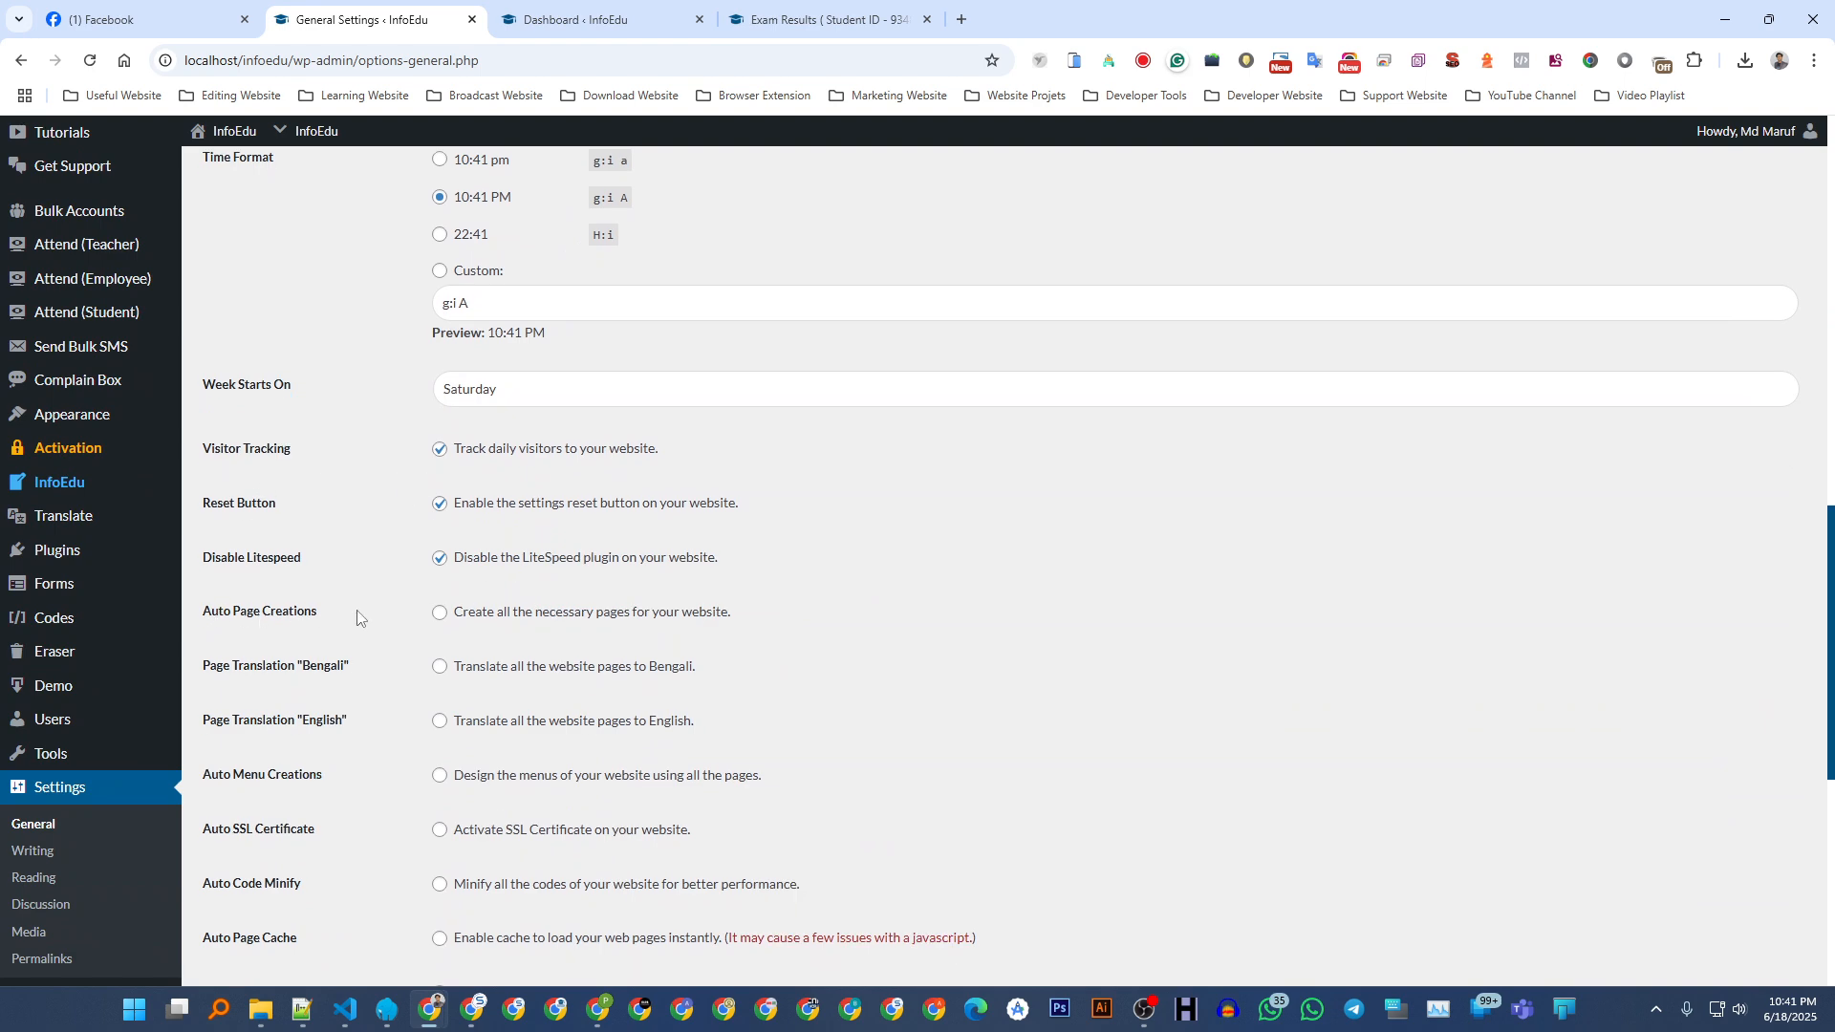
scroll(484, 621, down, 7)
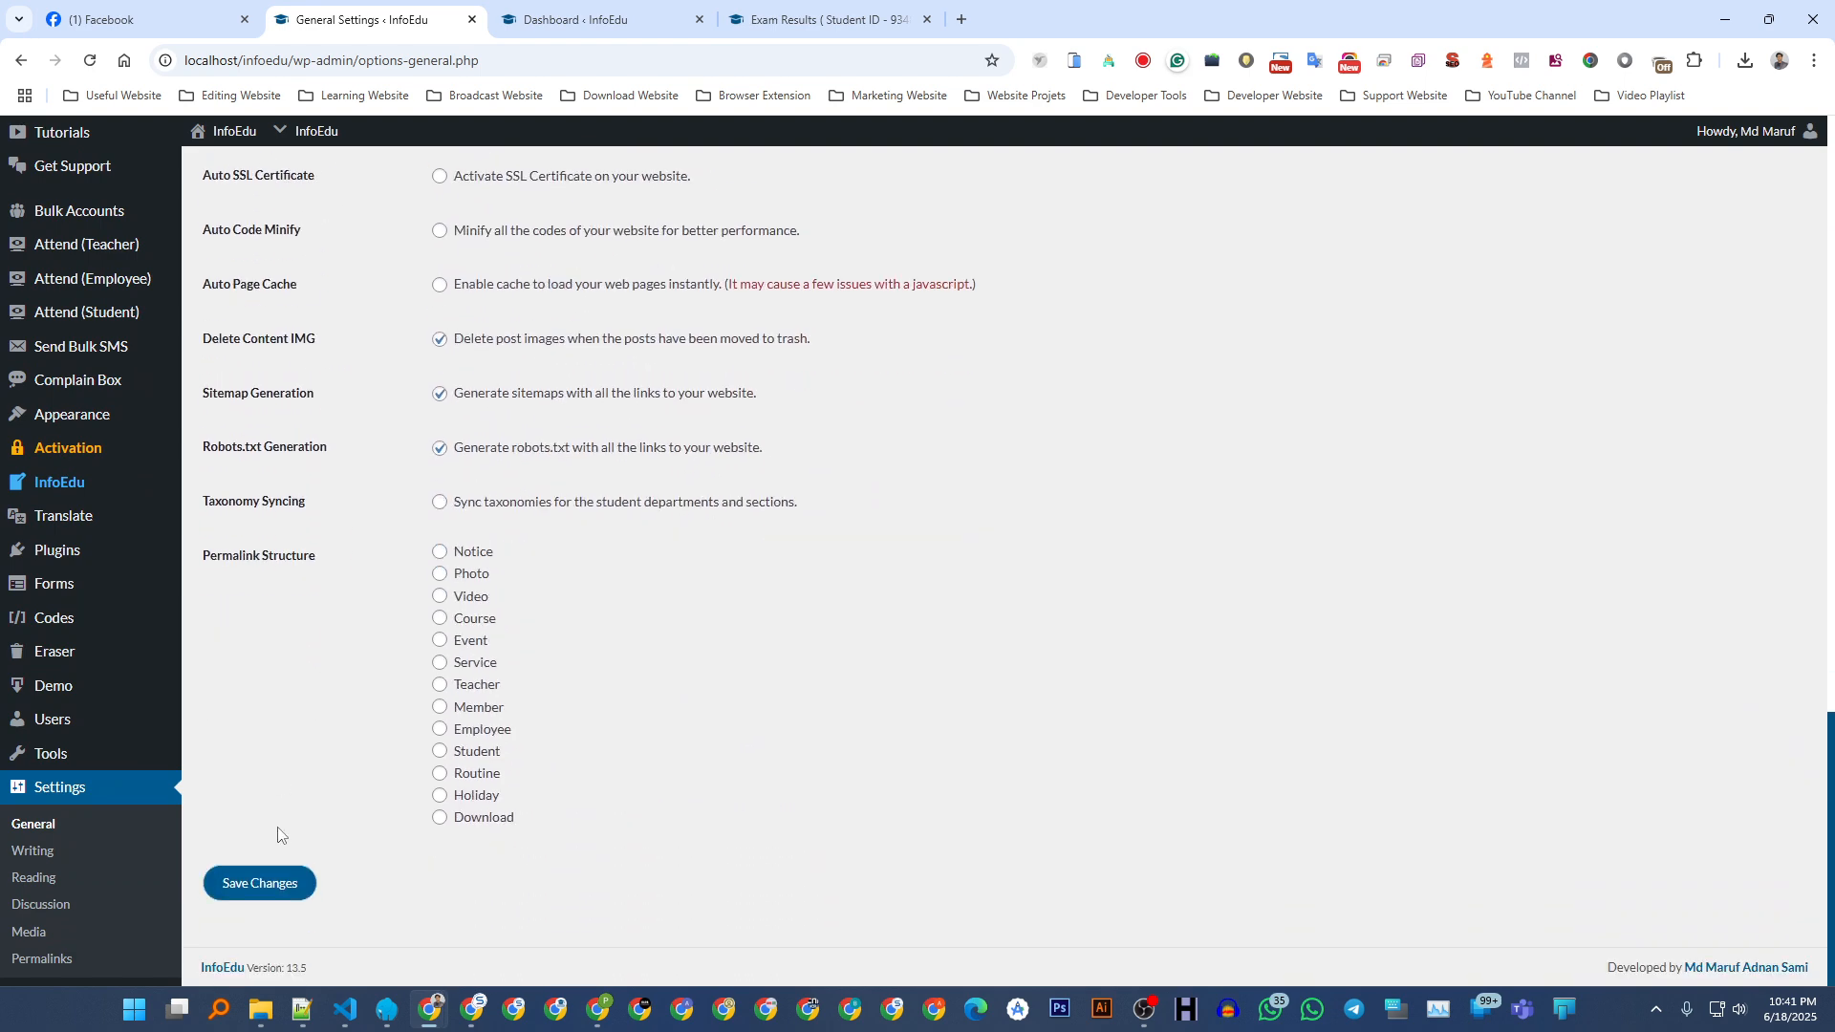
click(260, 883)
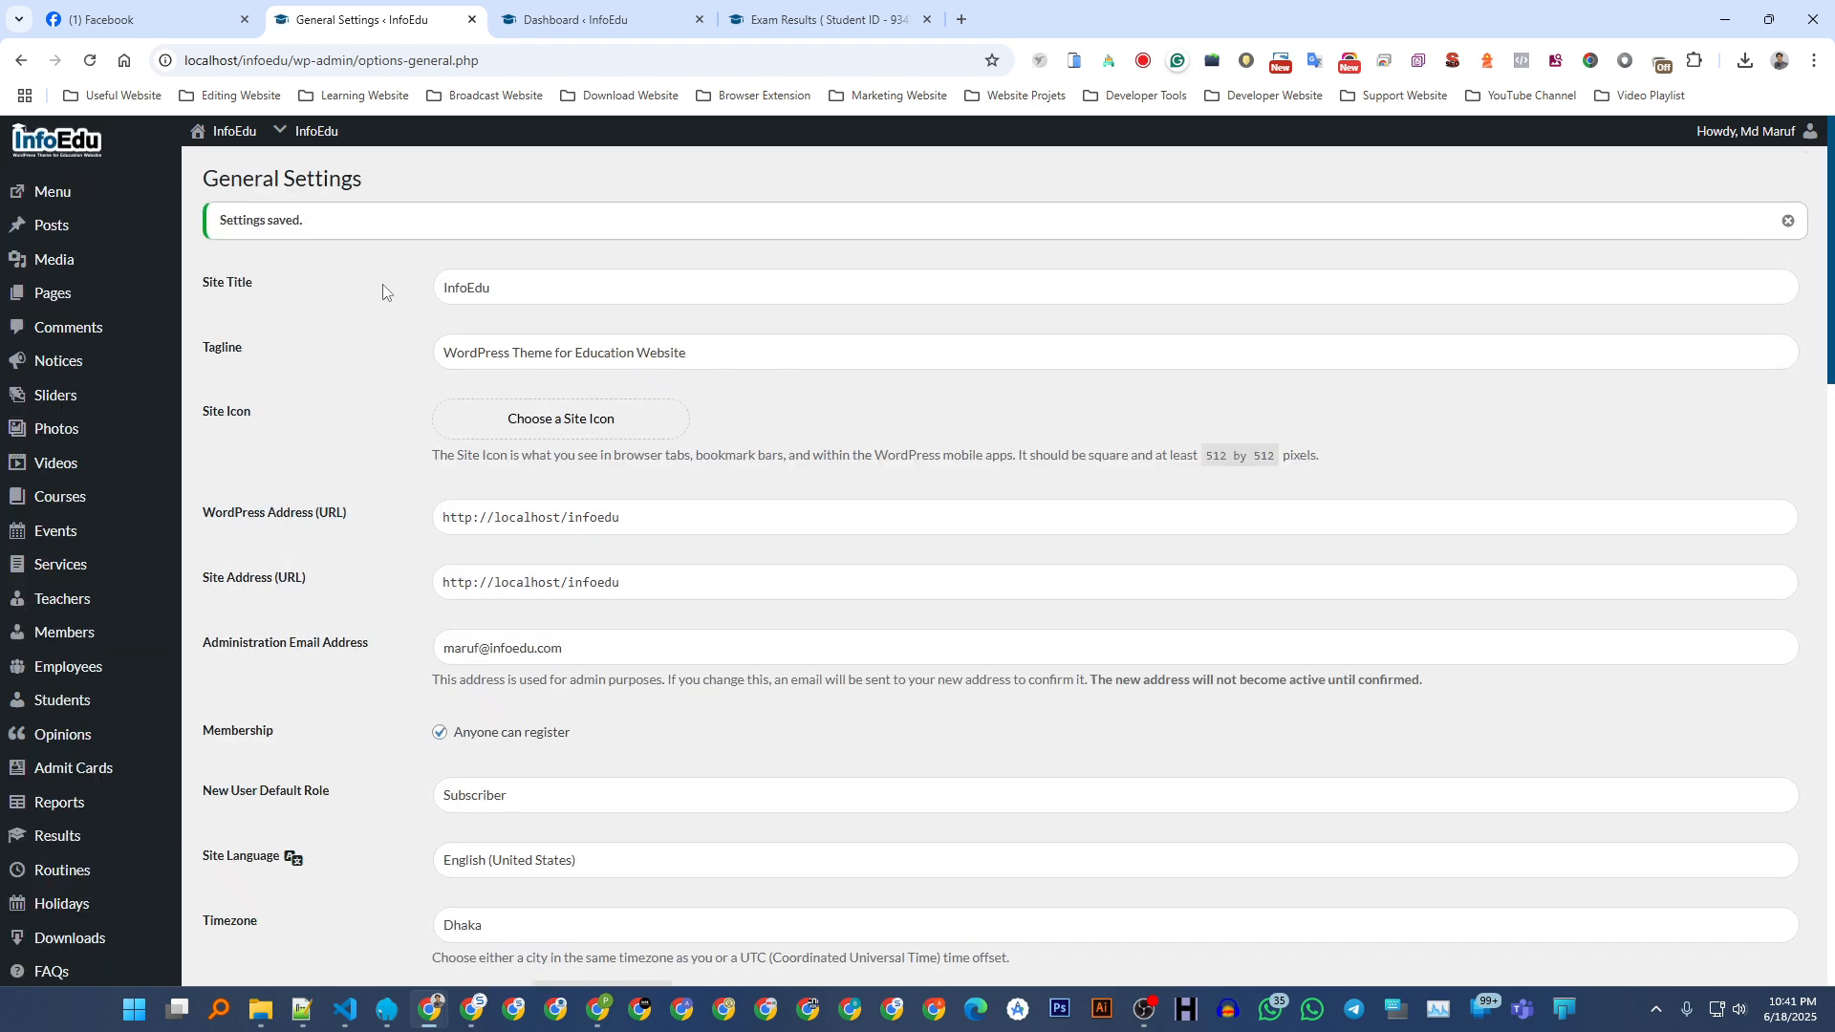
- Recheck the public site's navigation menu and review the automation and Permalink Structure options in General Settings
click(822, 20)
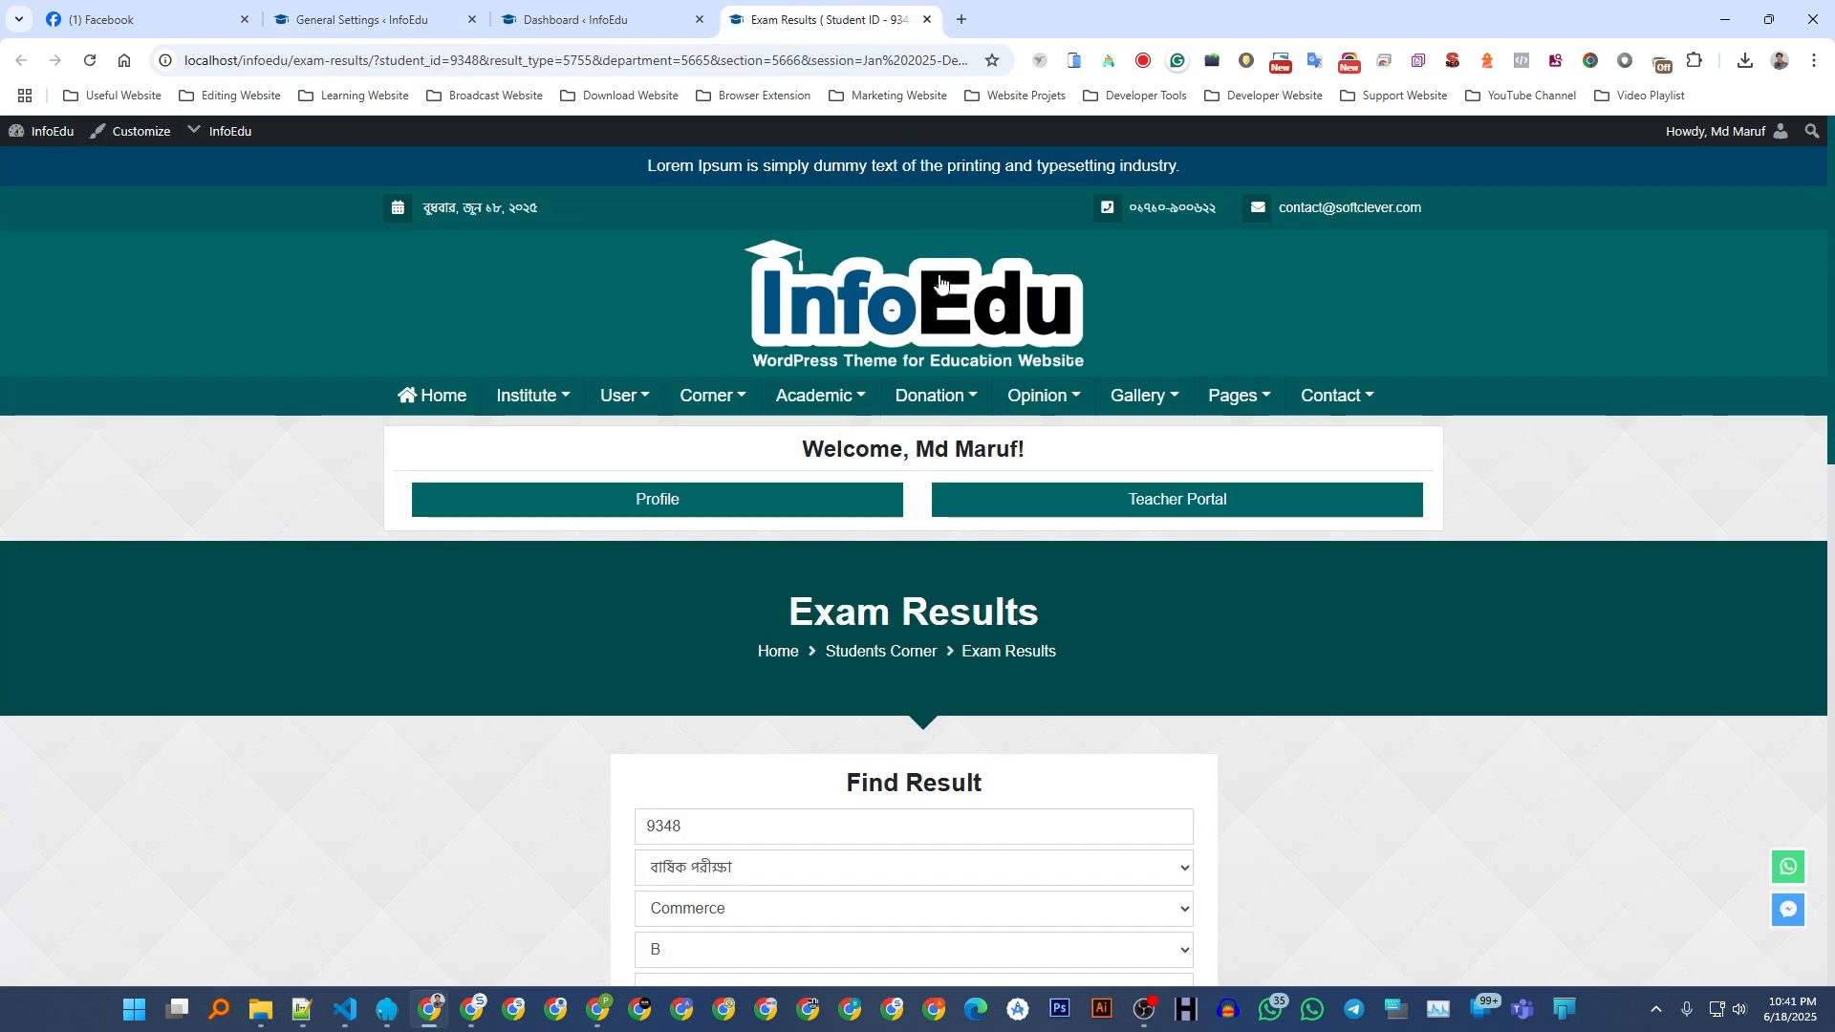
mouse_move(932, 395)
click(364, 20)
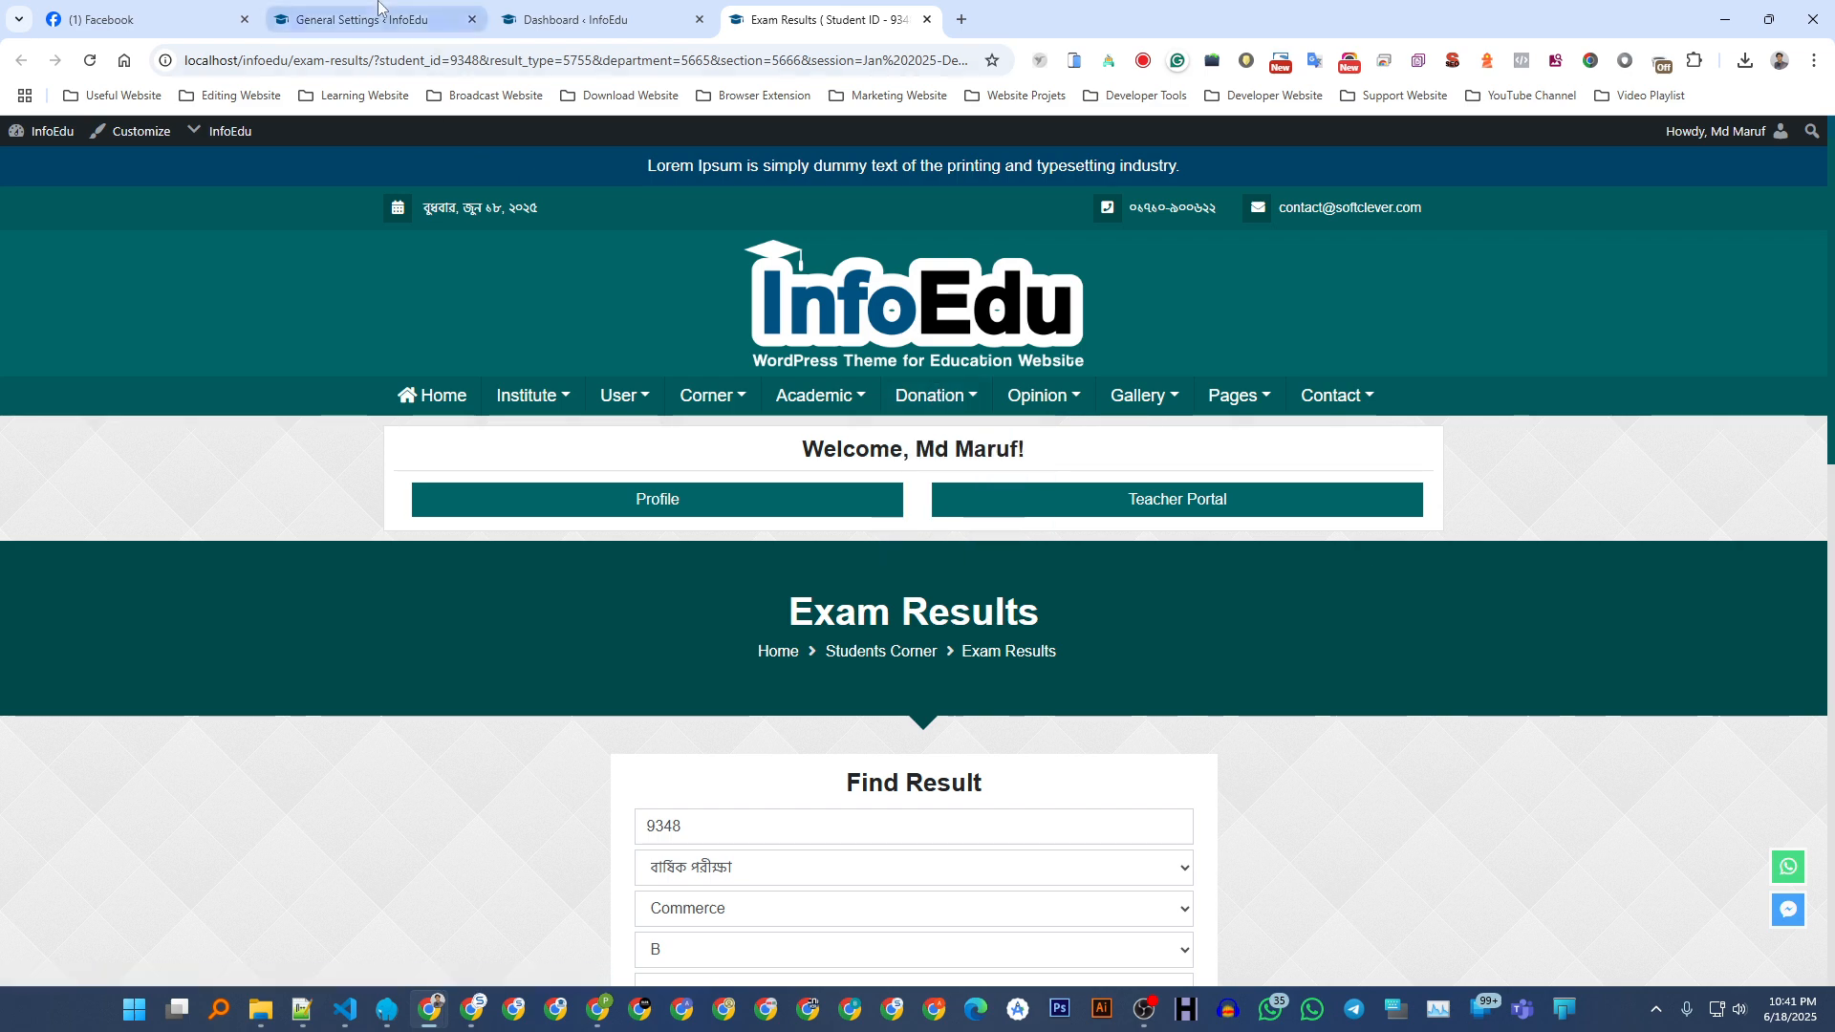
scroll(325, 574, down, 10)
scroll(314, 573, down, 3)
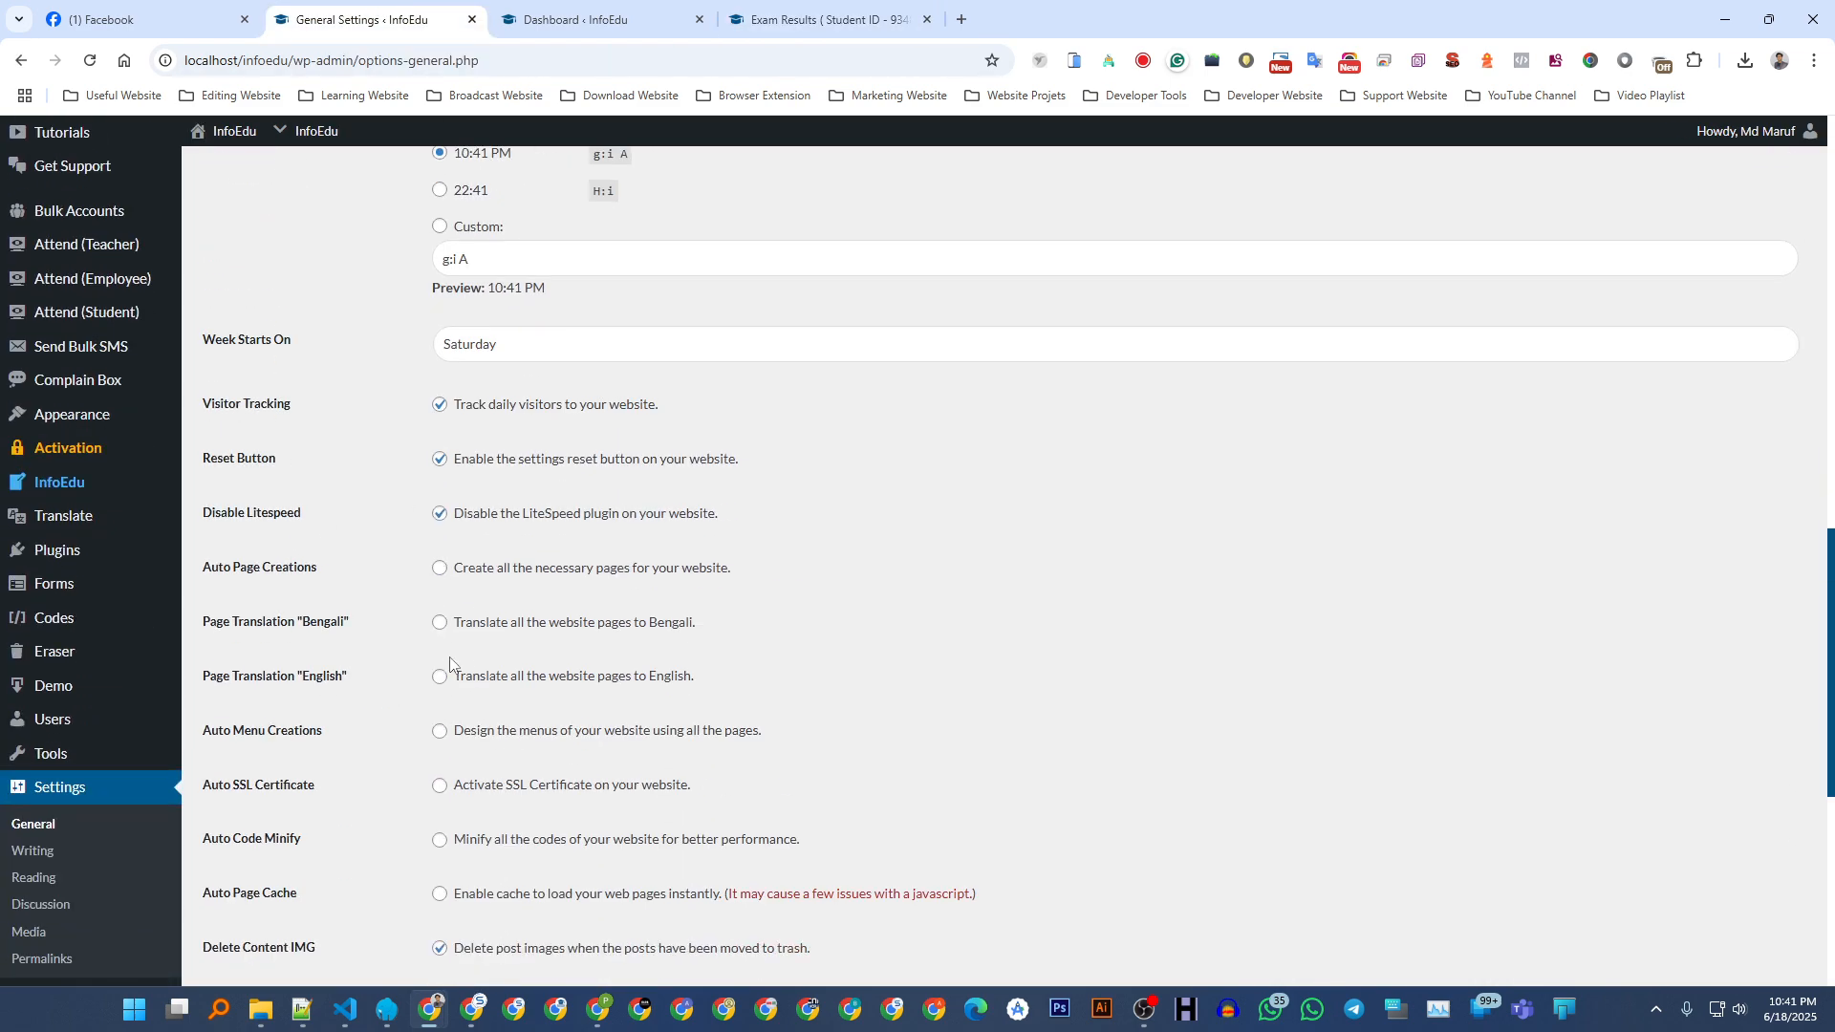
scroll(333, 628, down, 6)
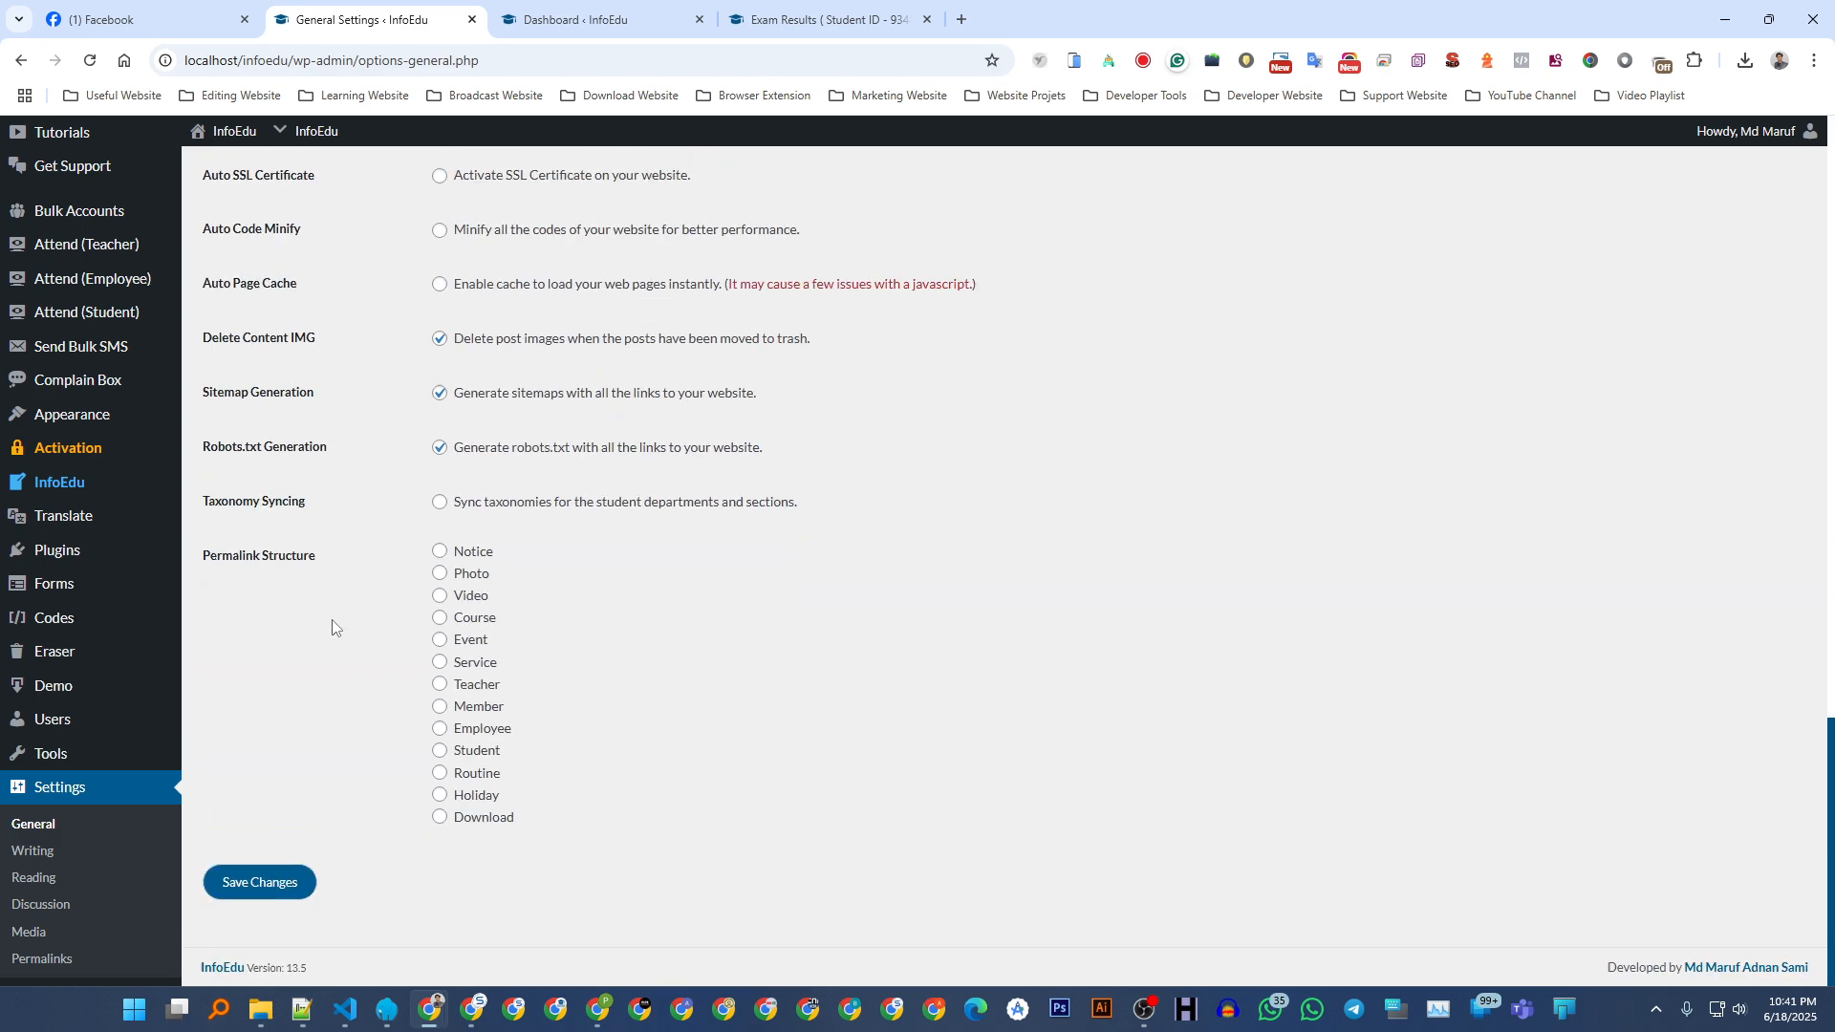
click(260, 882)
- Open Games Corner on the public site, choose Alpha Match and start a new game
click(812, 19)
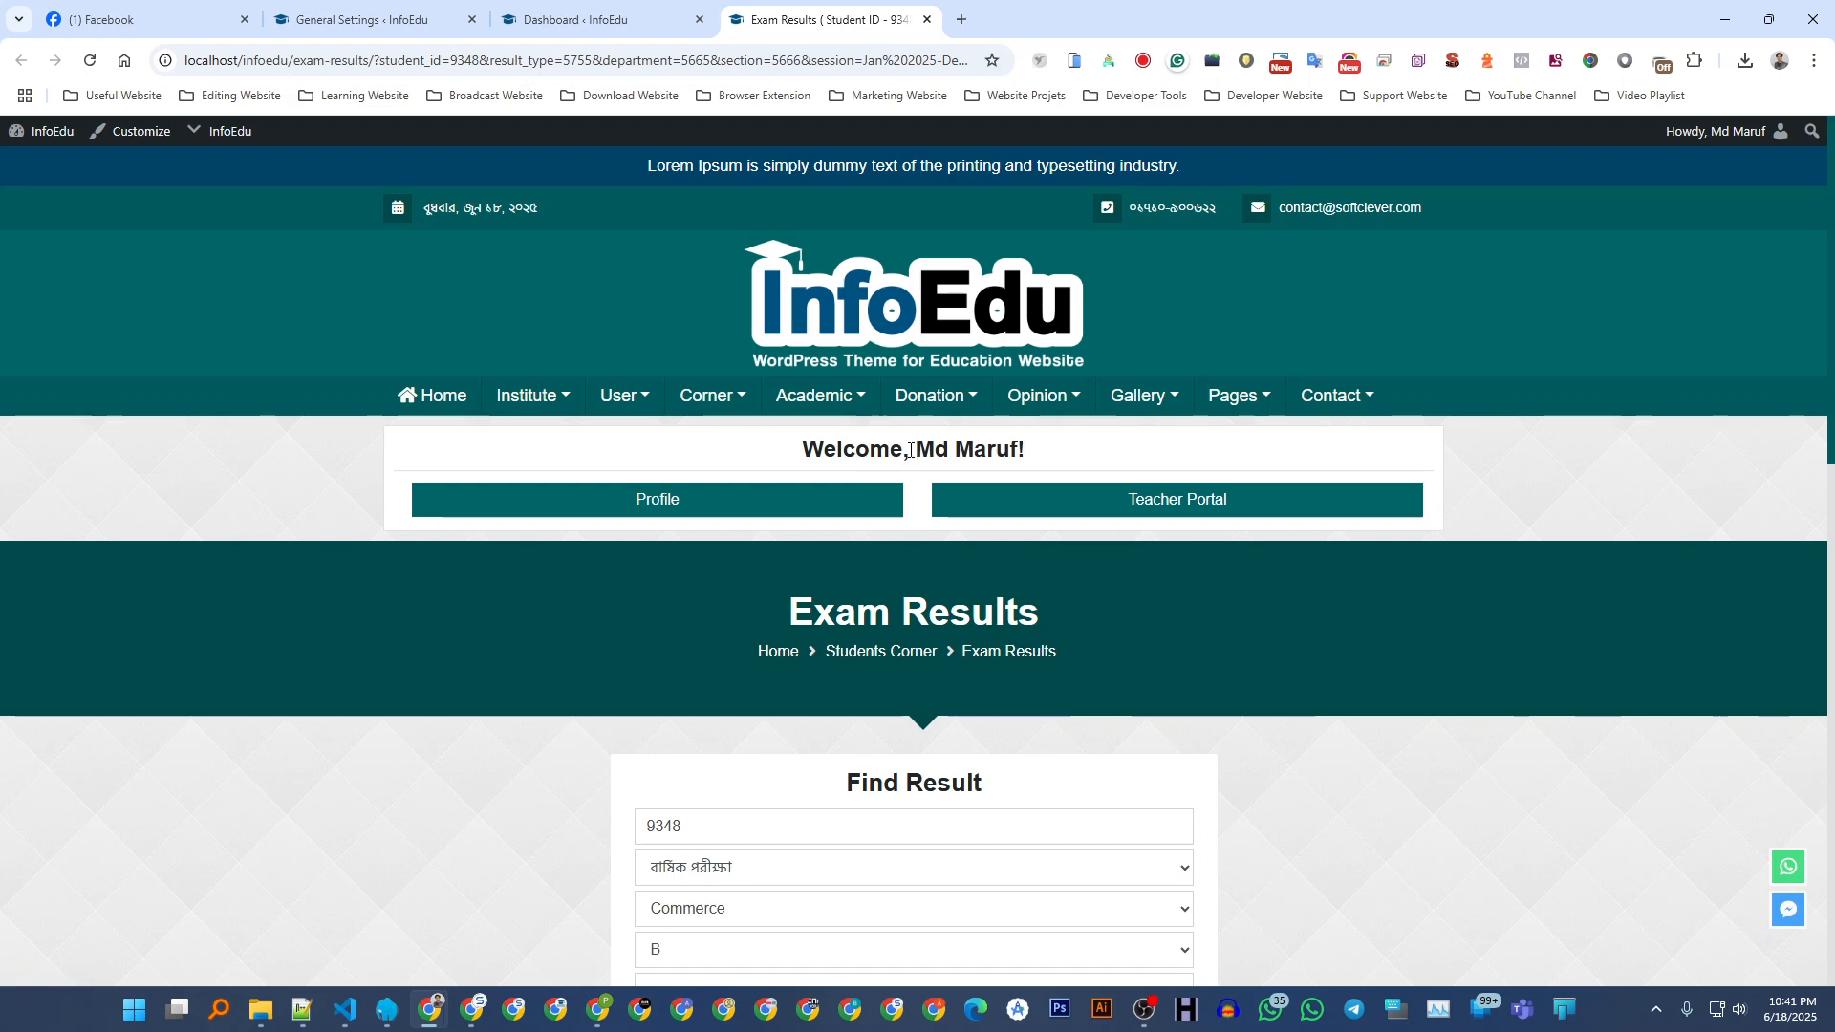
mouse_move(1059, 411)
mouse_move(709, 395)
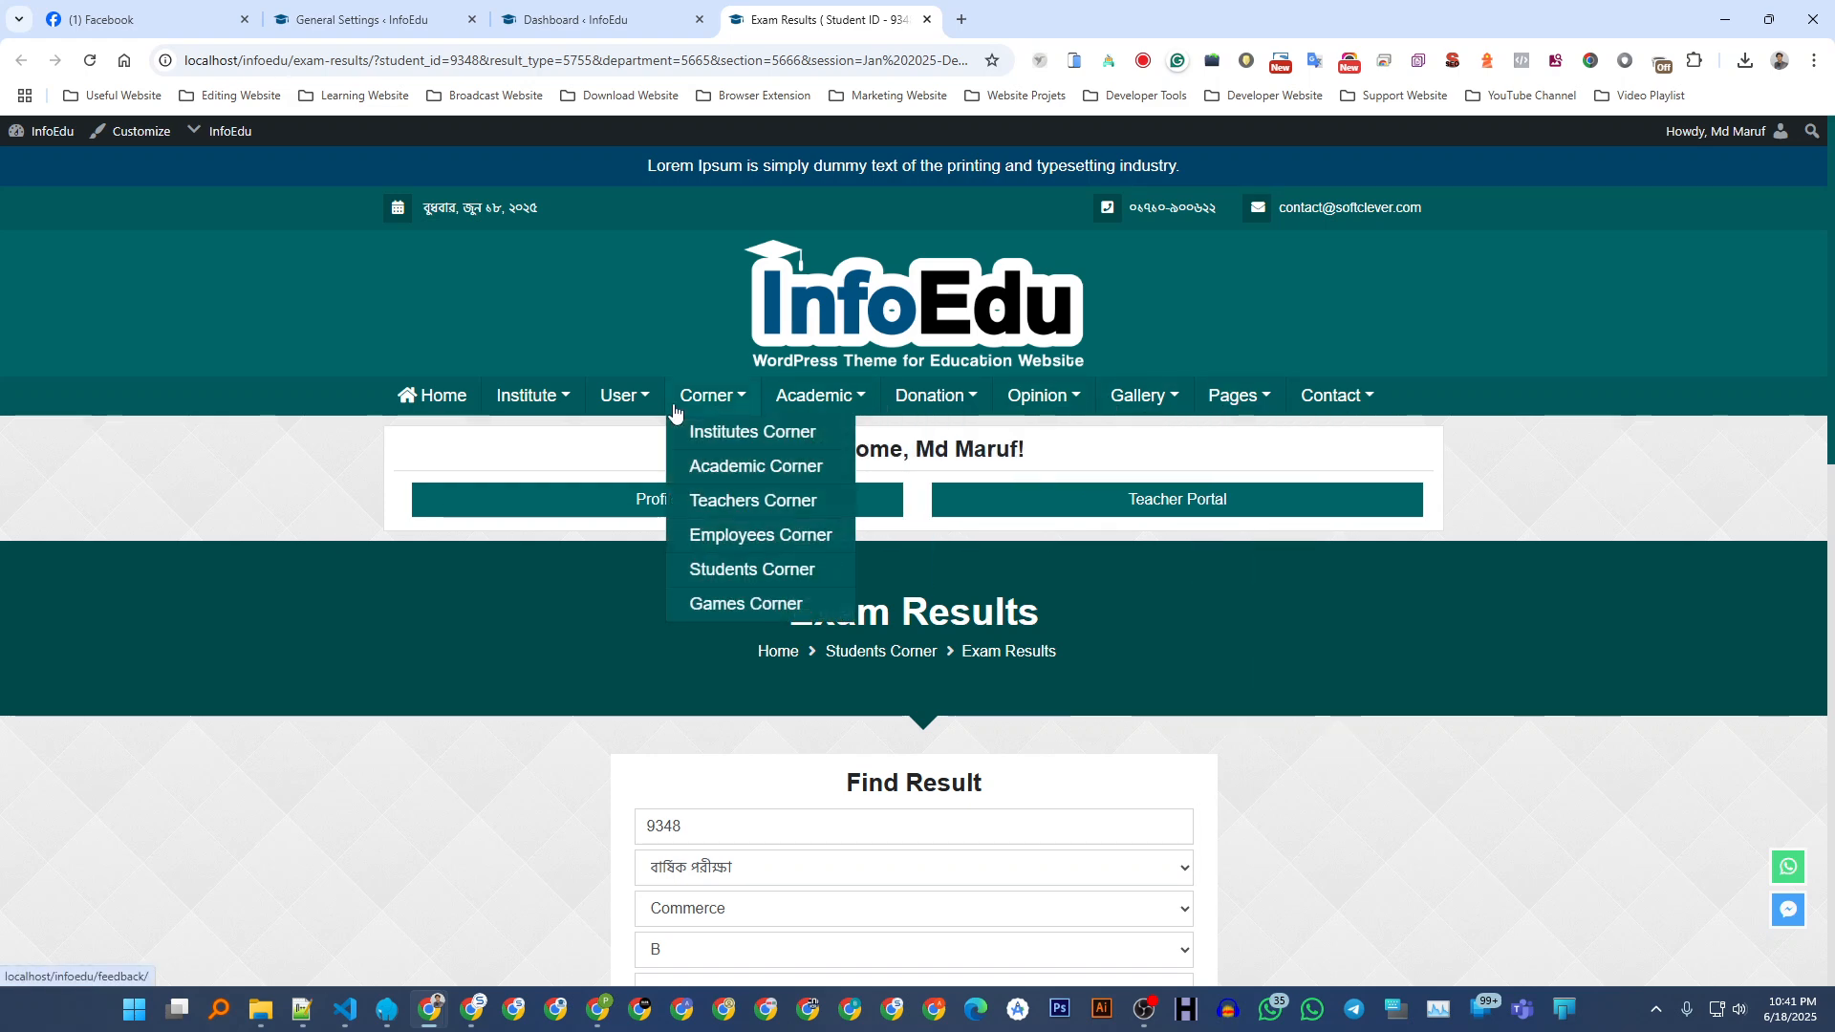
click(708, 604)
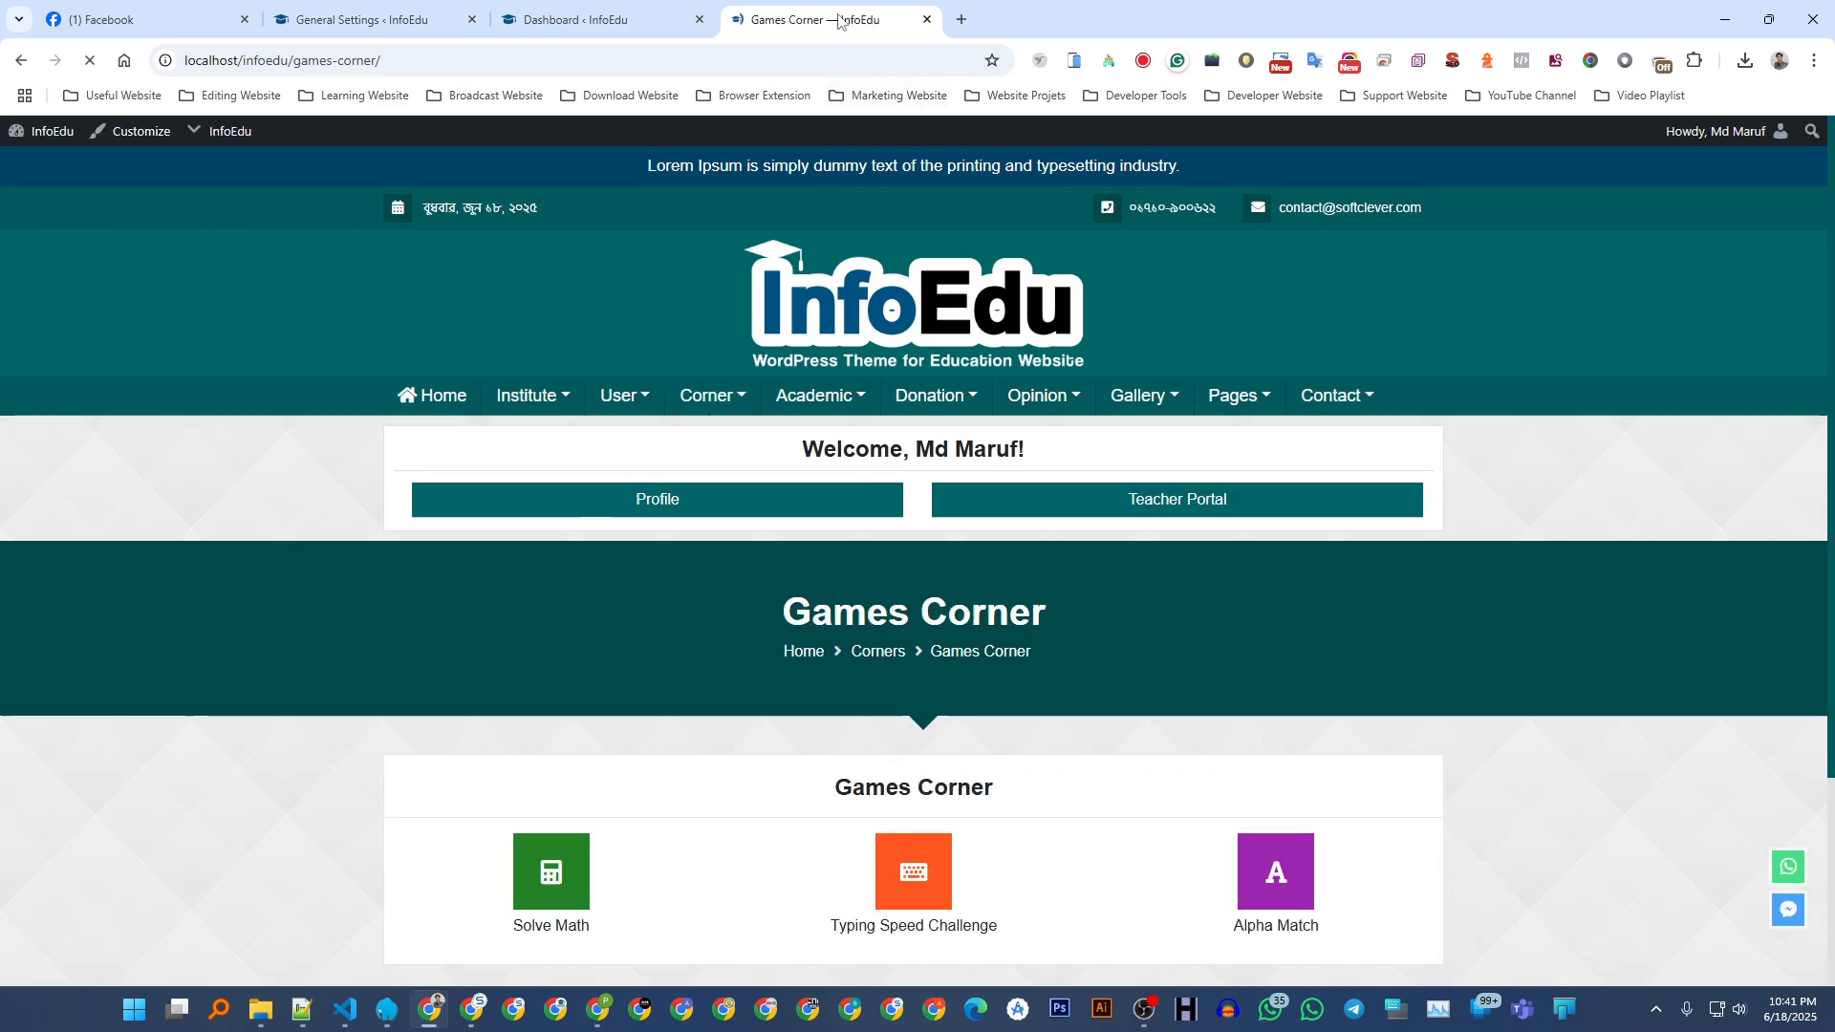
scroll(740, 399, down, 3)
click(1276, 597)
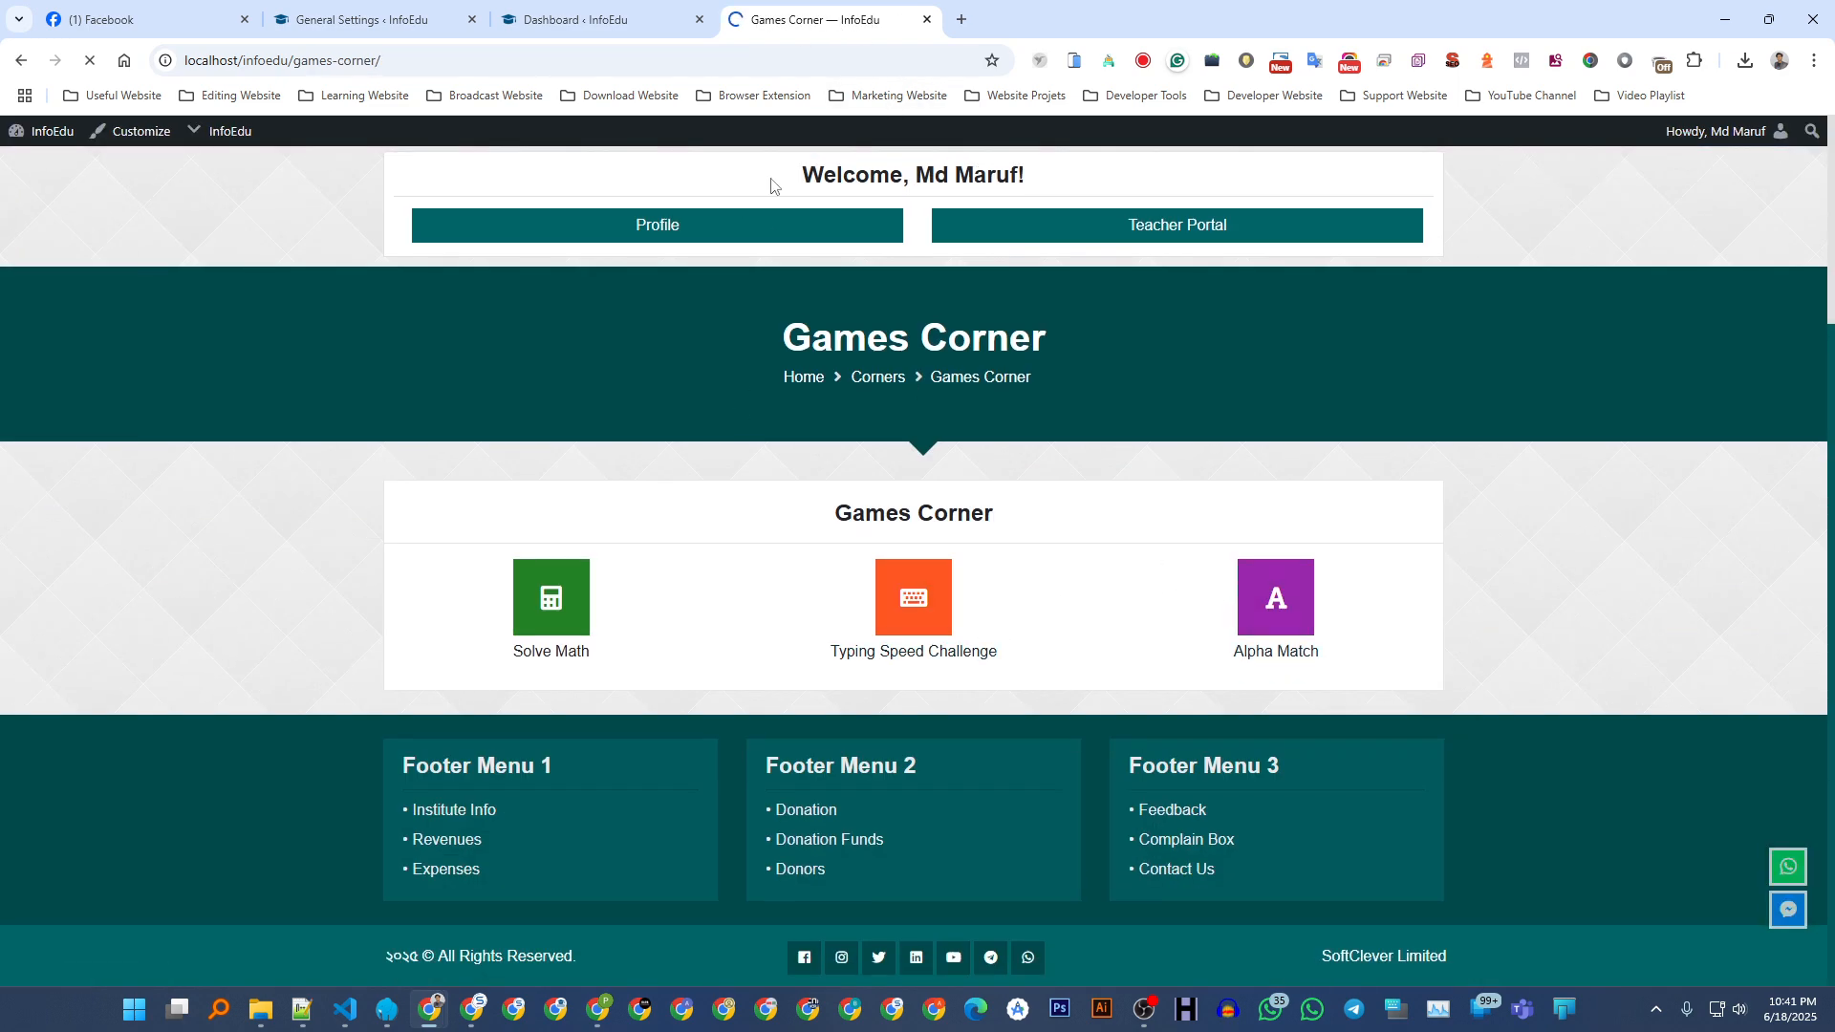
scroll(909, 597, down, 4)
click(912, 637)
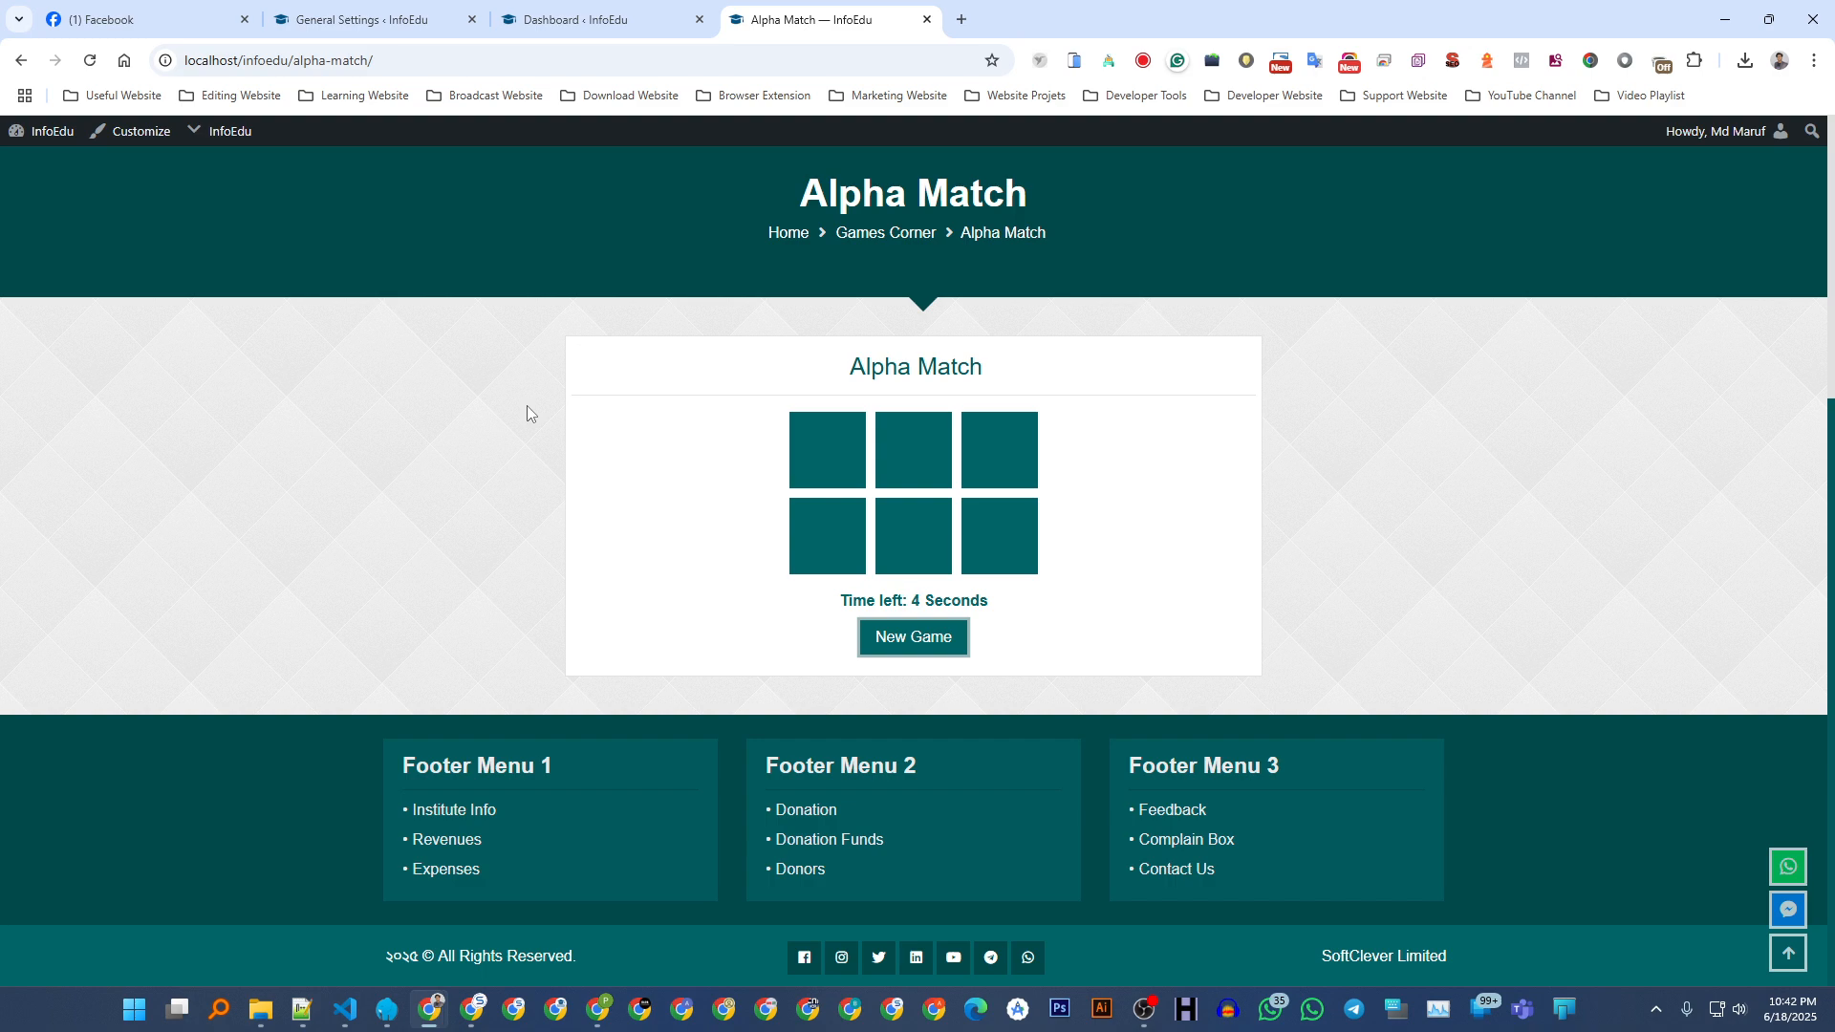
- Close the Alpha Match page and open the Data Styles section of the InfoEdu settings
click(593, 19)
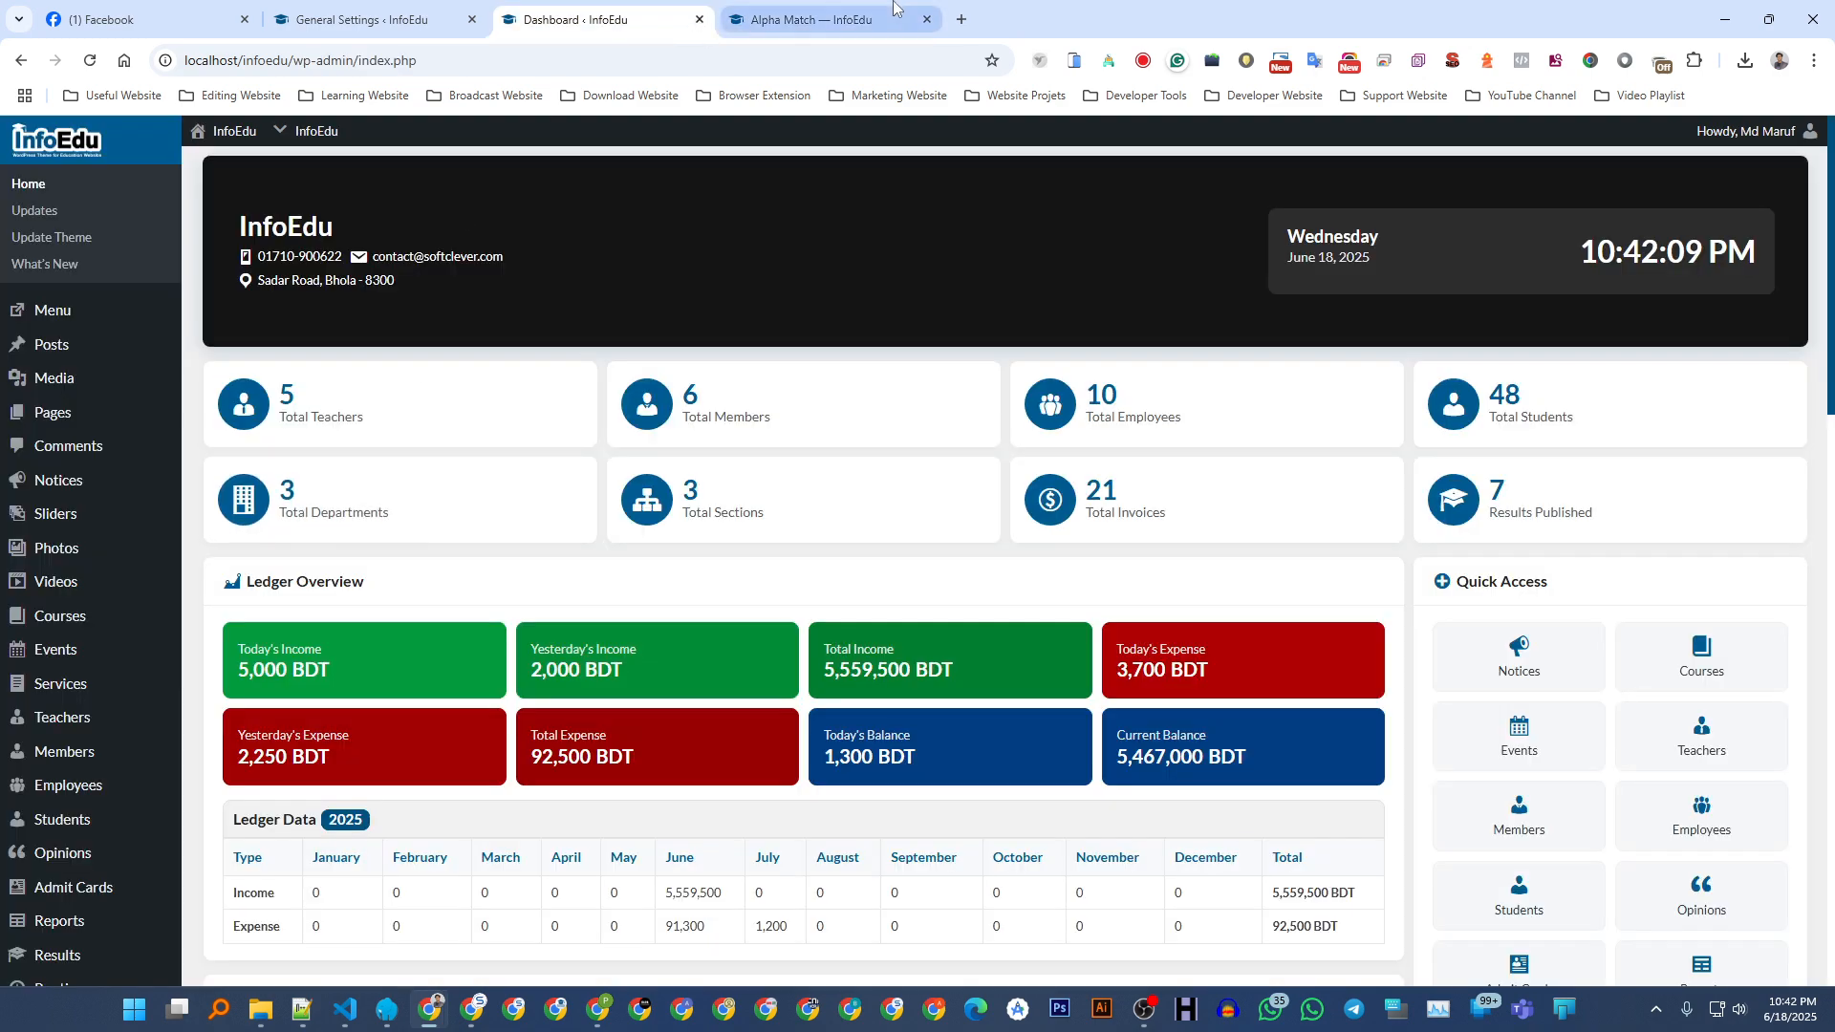
click(925, 29)
click(927, 19)
click(349, 17)
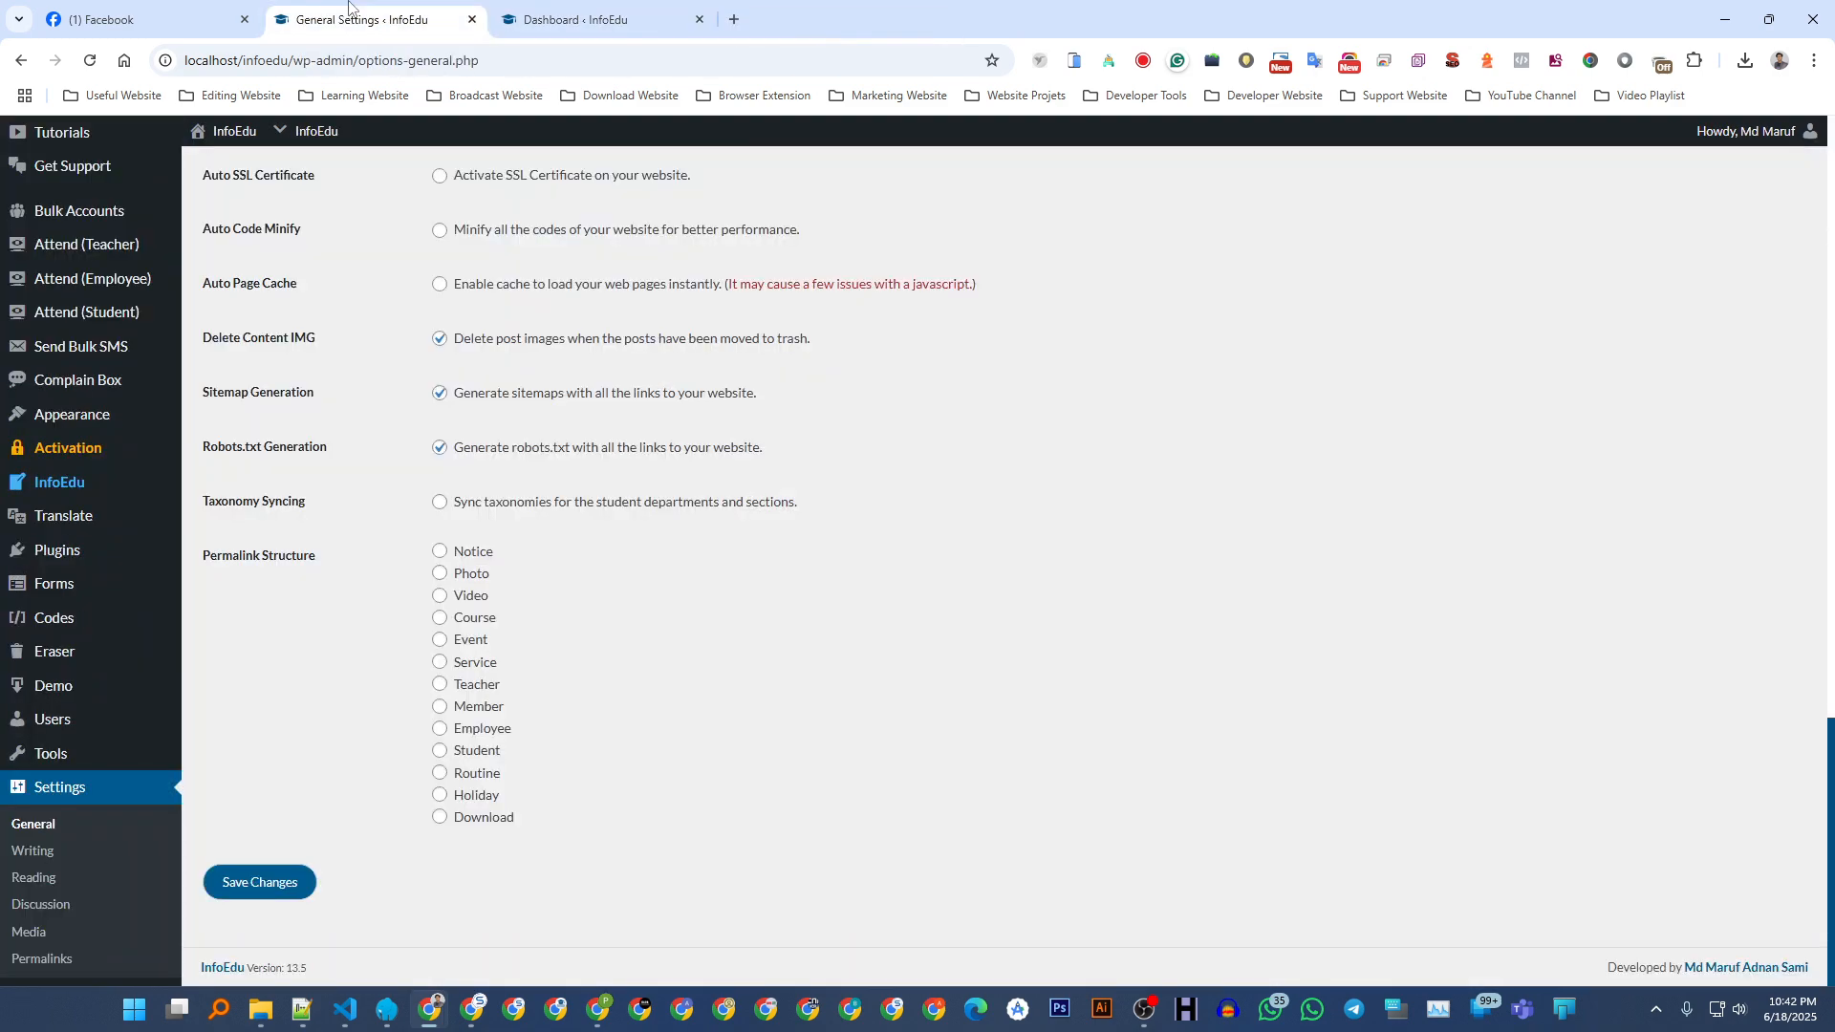
mouse_move(78, 502)
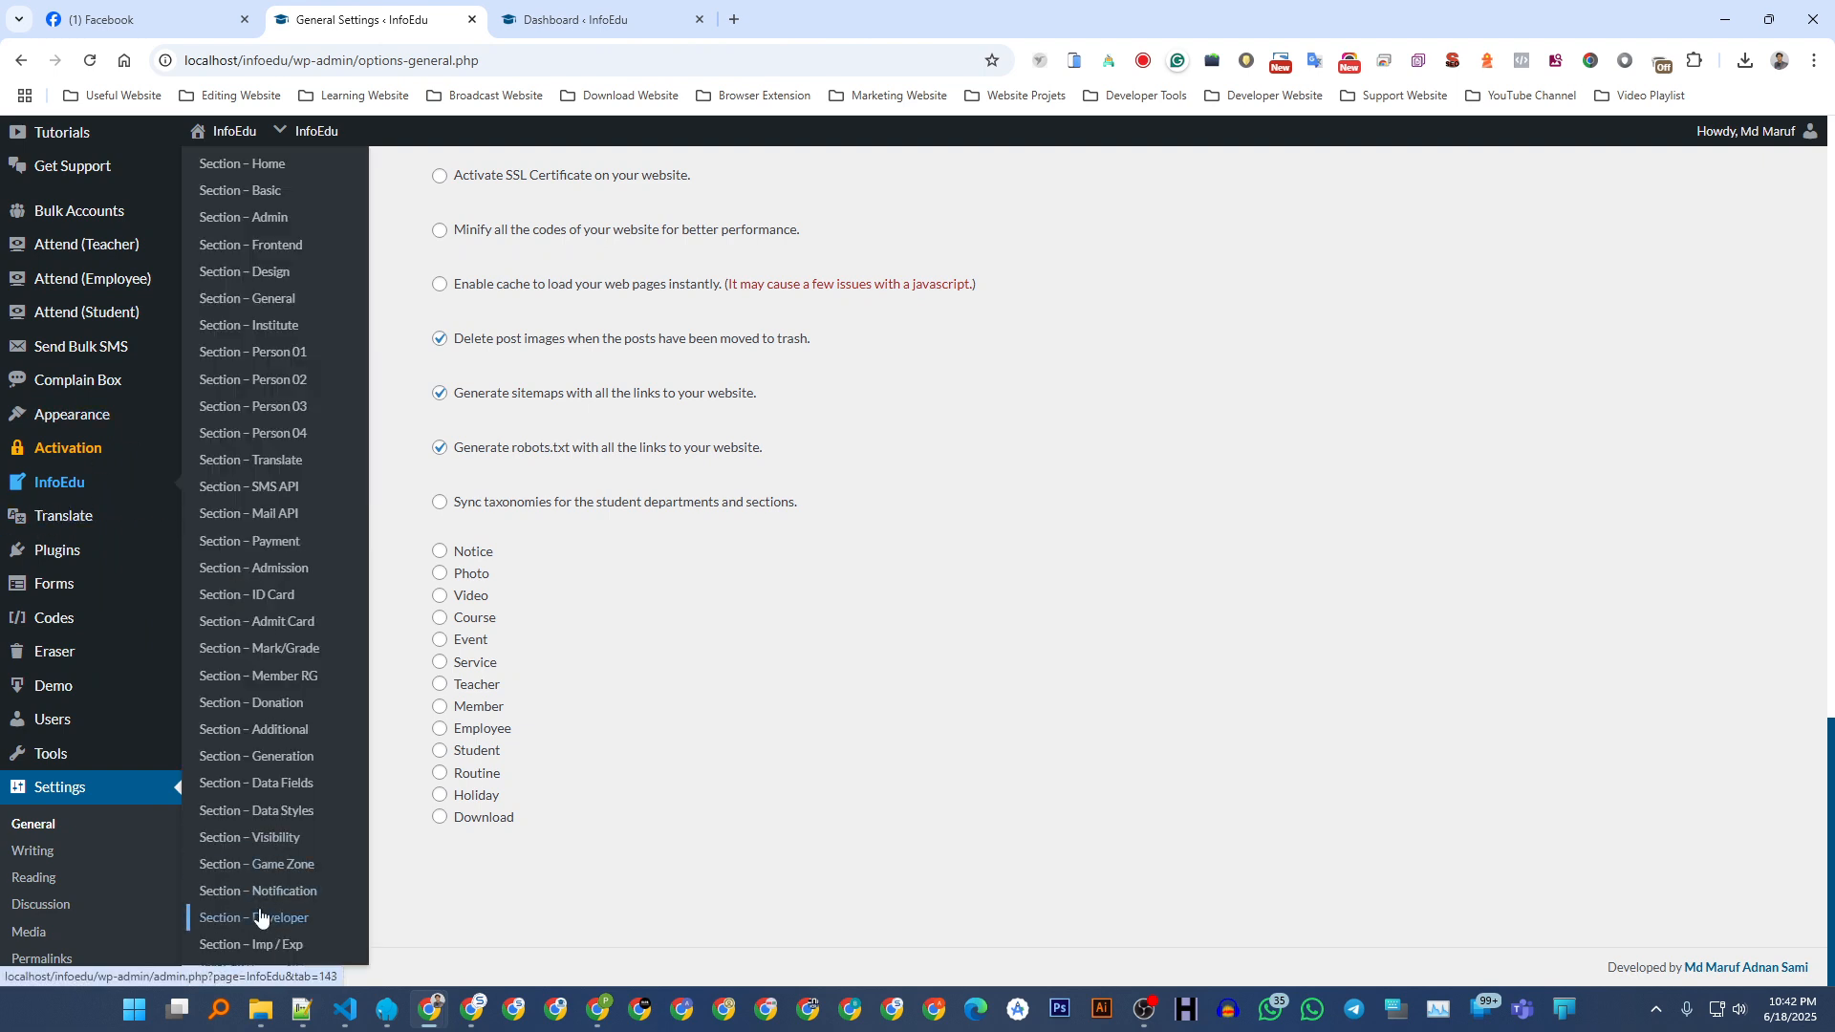
click(271, 819)
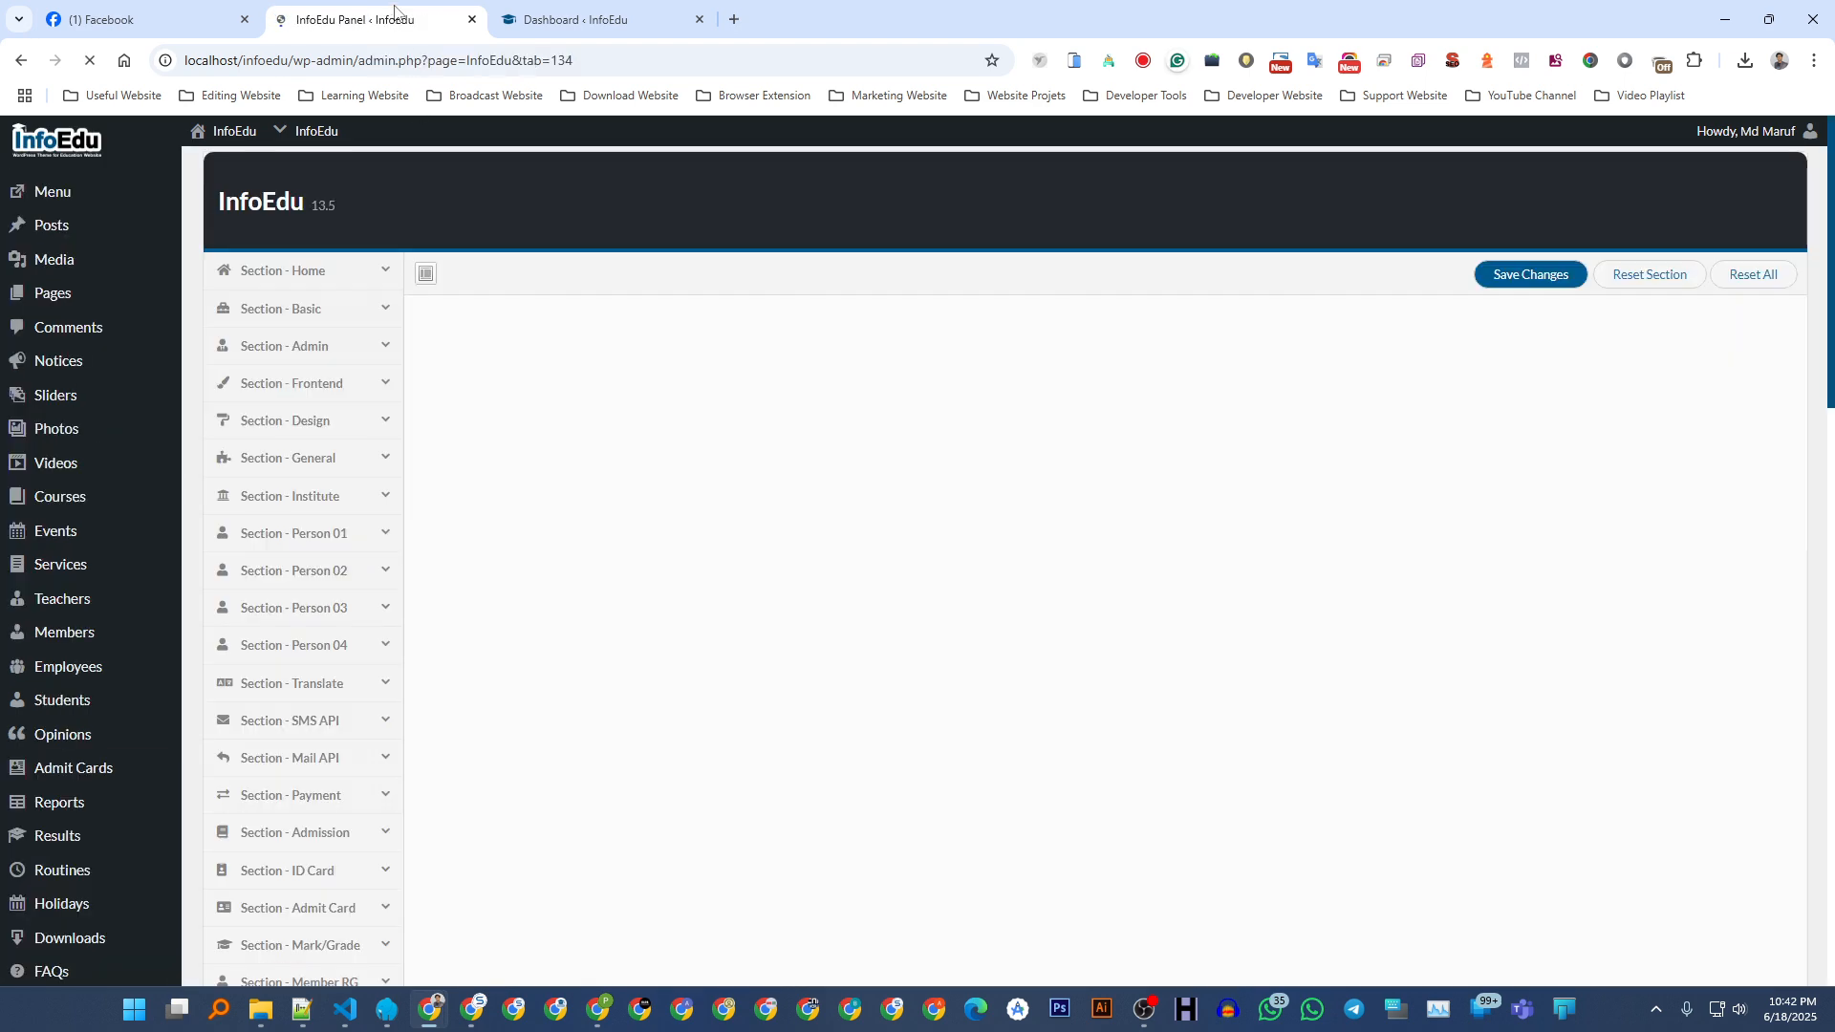
- Set the Donation Receipt style to Style V3 and save the Data Styles settings
scroll(564, 385, down, 20)
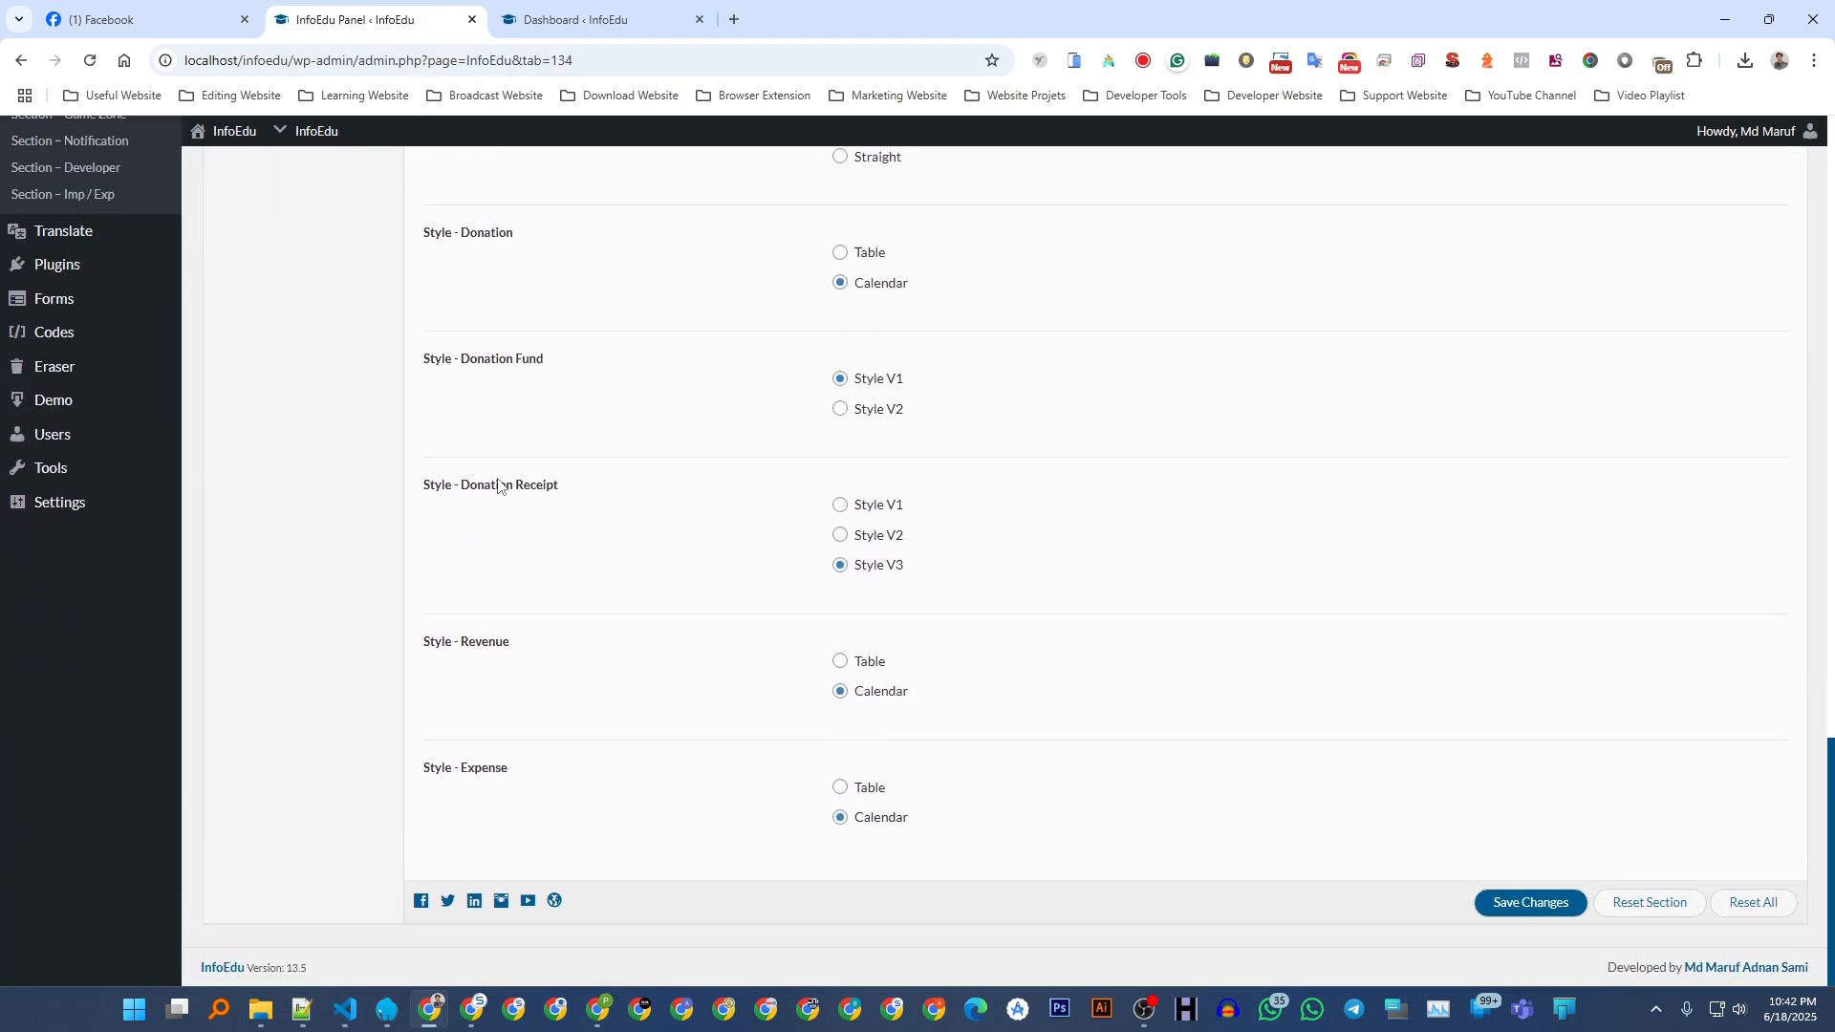
click(869, 537)
click(868, 567)
click(1540, 902)
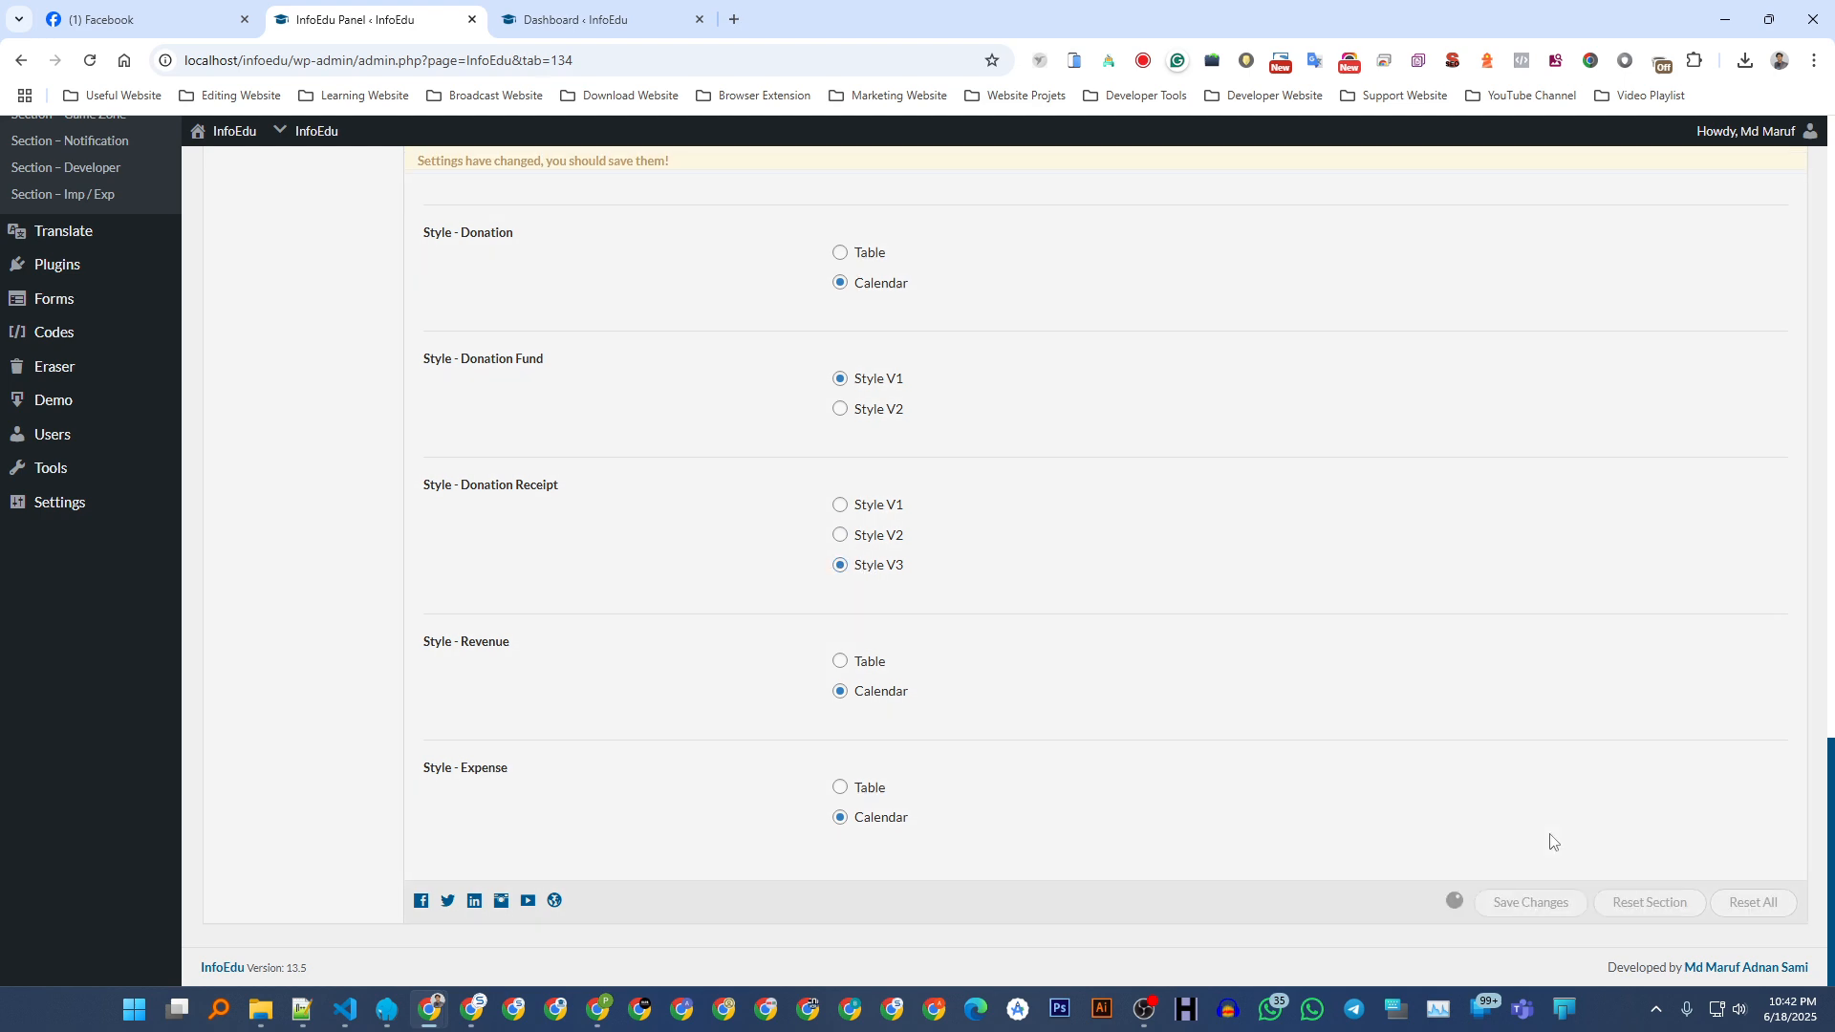
- Look into the Design and Basic sections and open the Admin - Home settings
scroll(650, 477, up, 15)
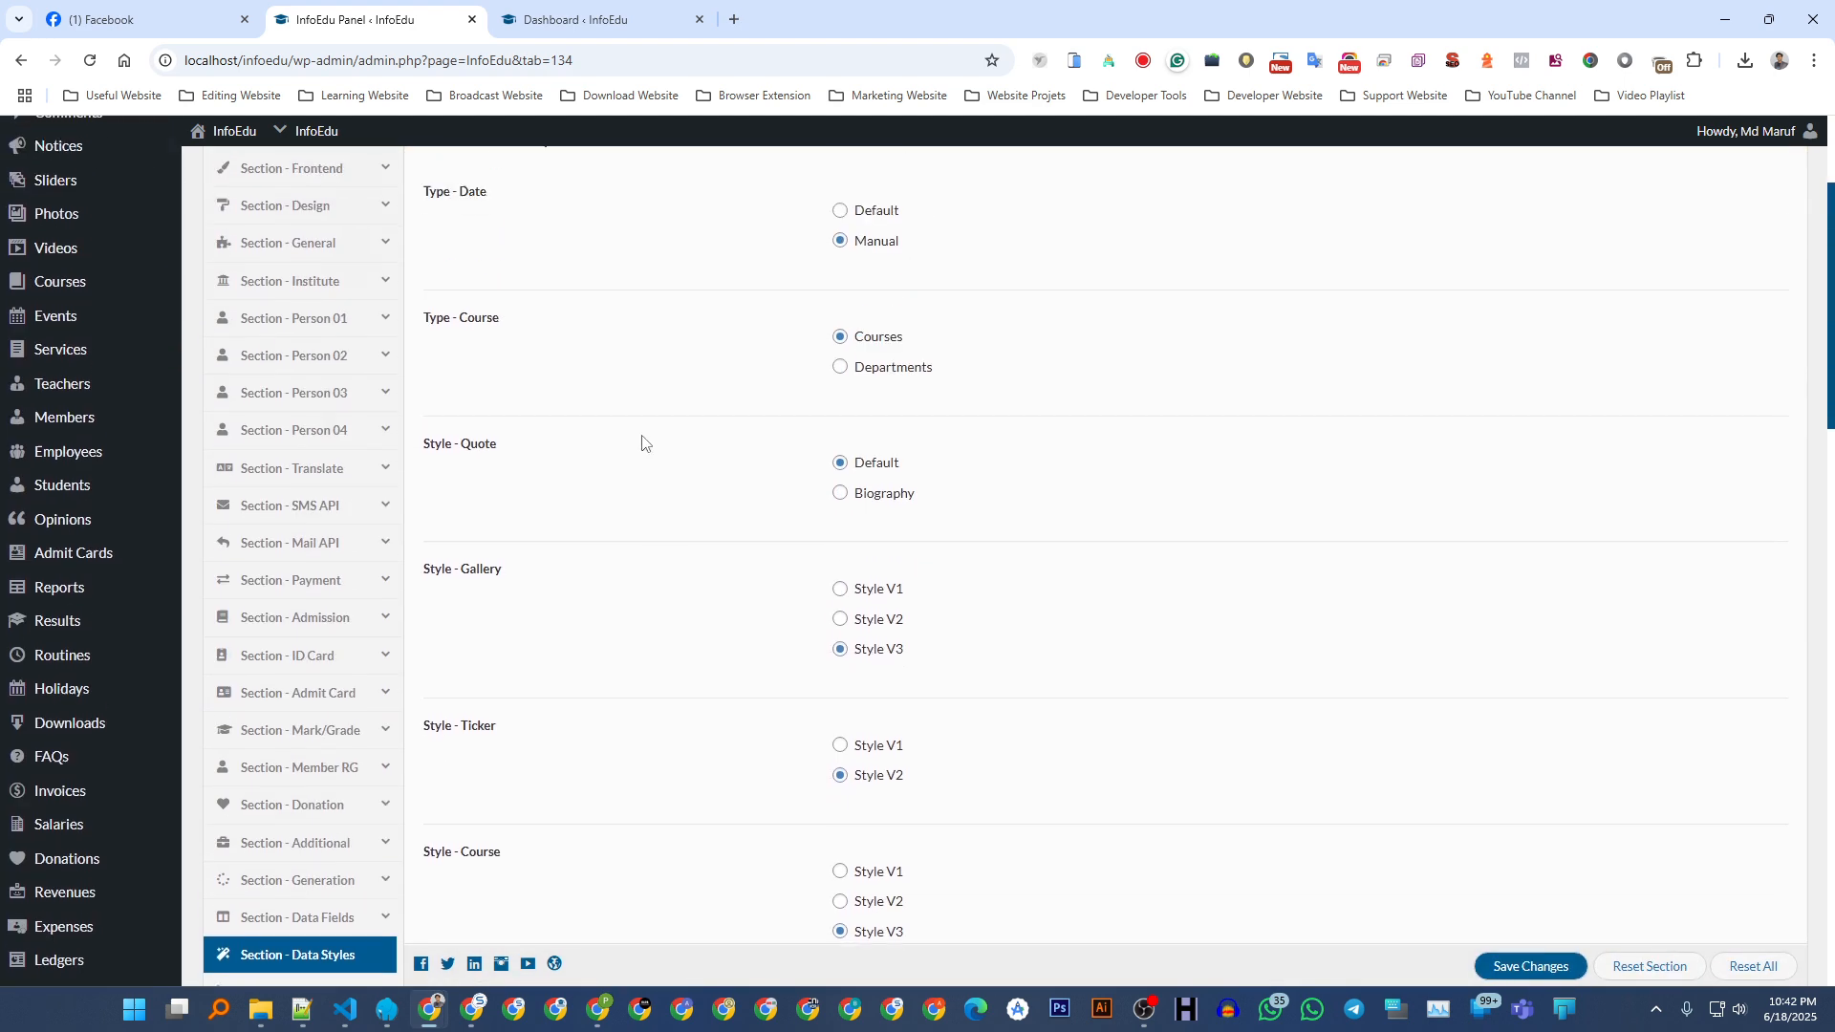
scroll(642, 443, up, 3)
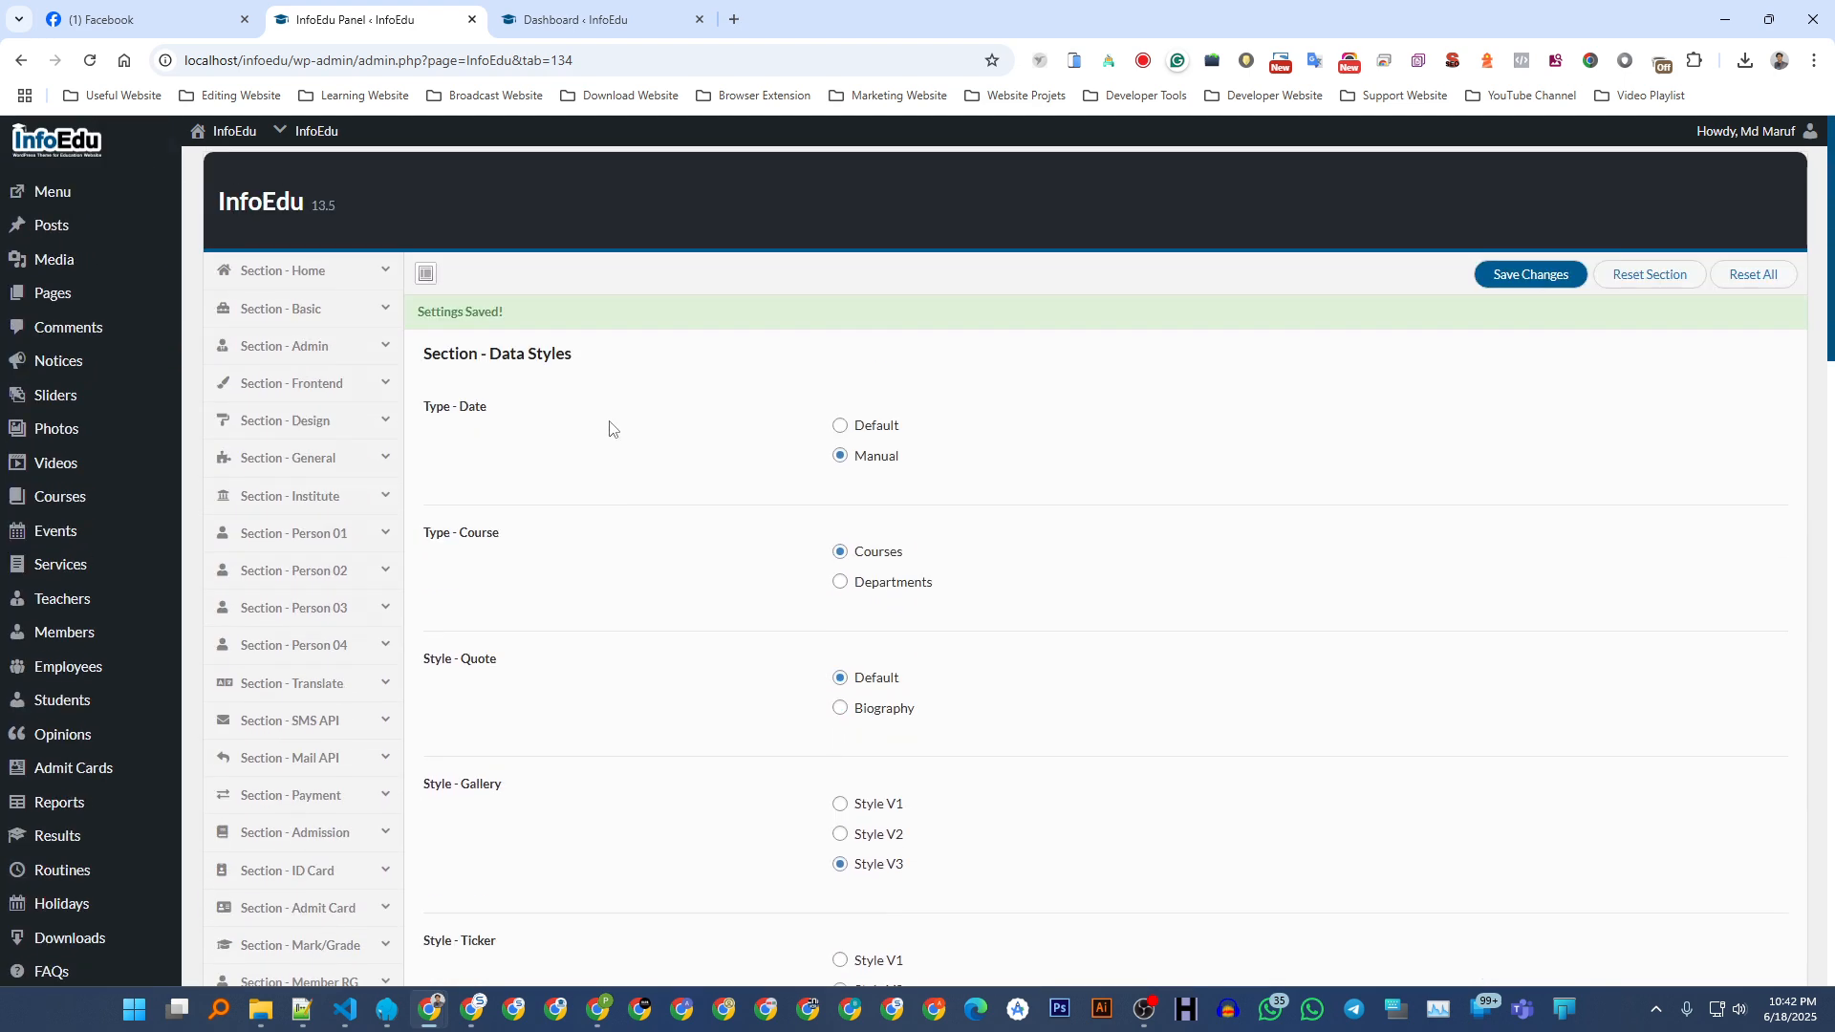
click(297, 430)
click(304, 306)
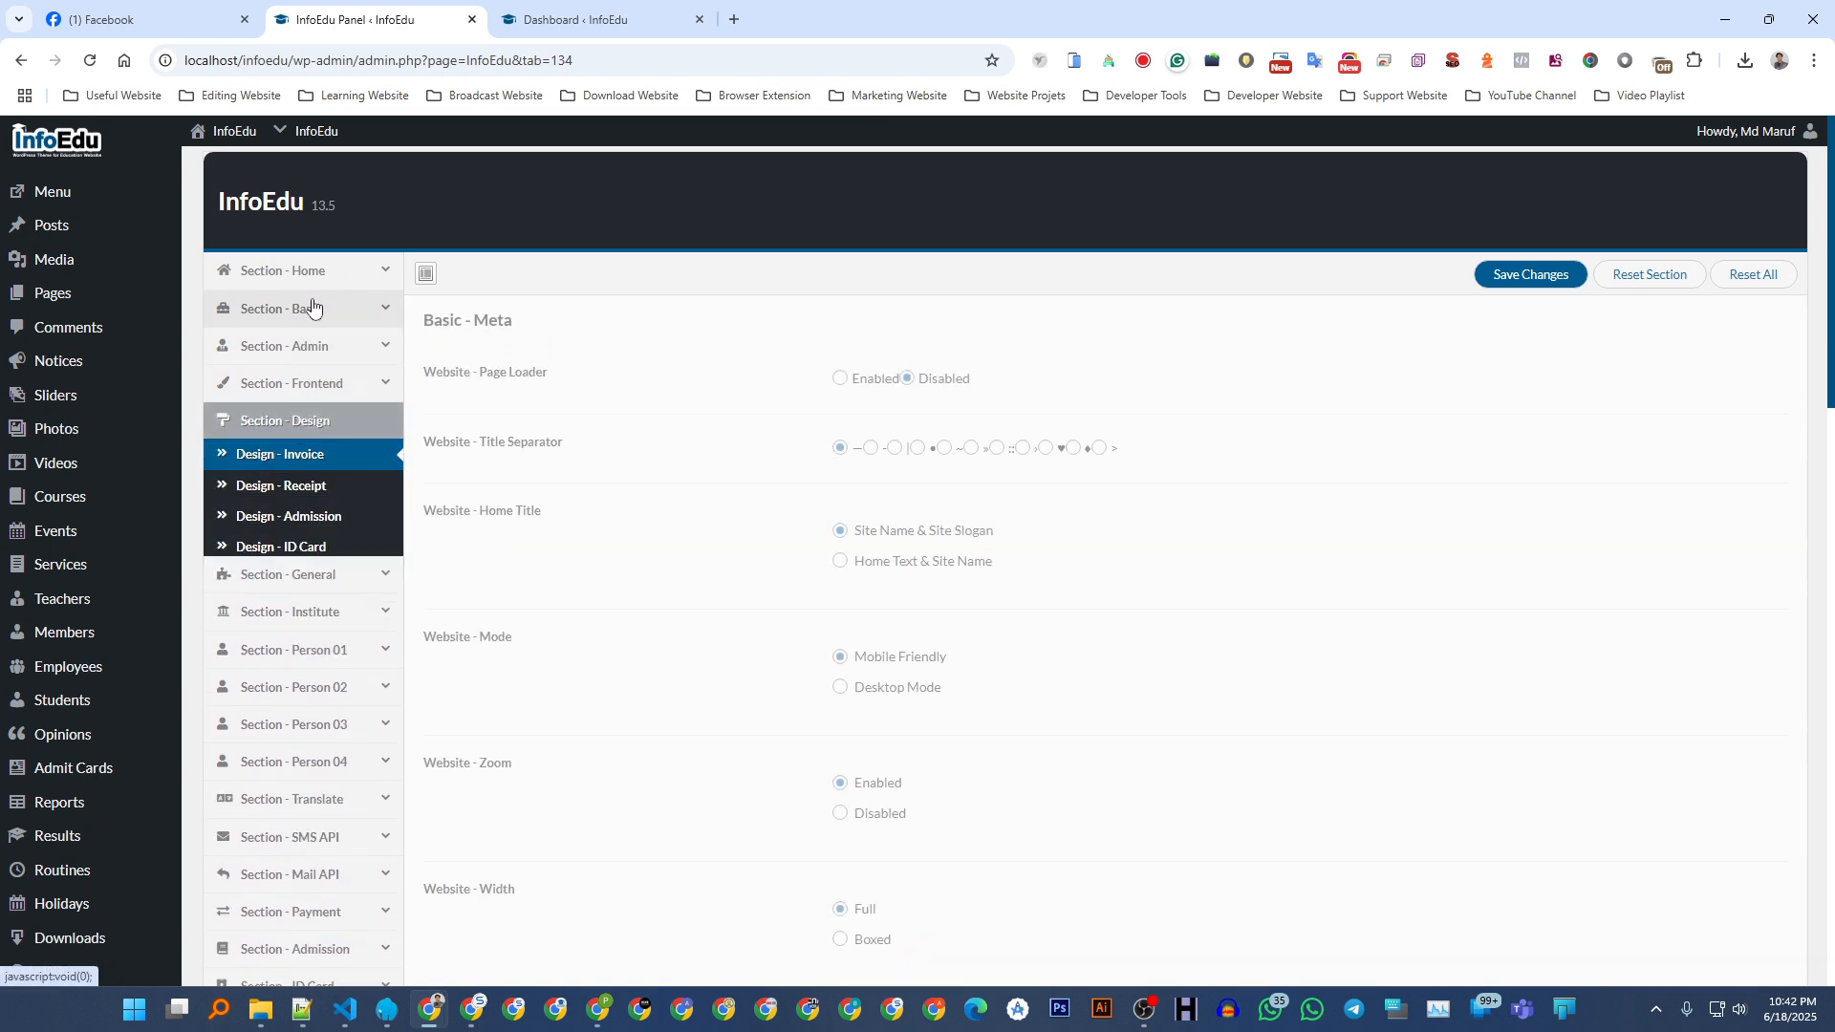
click(302, 478)
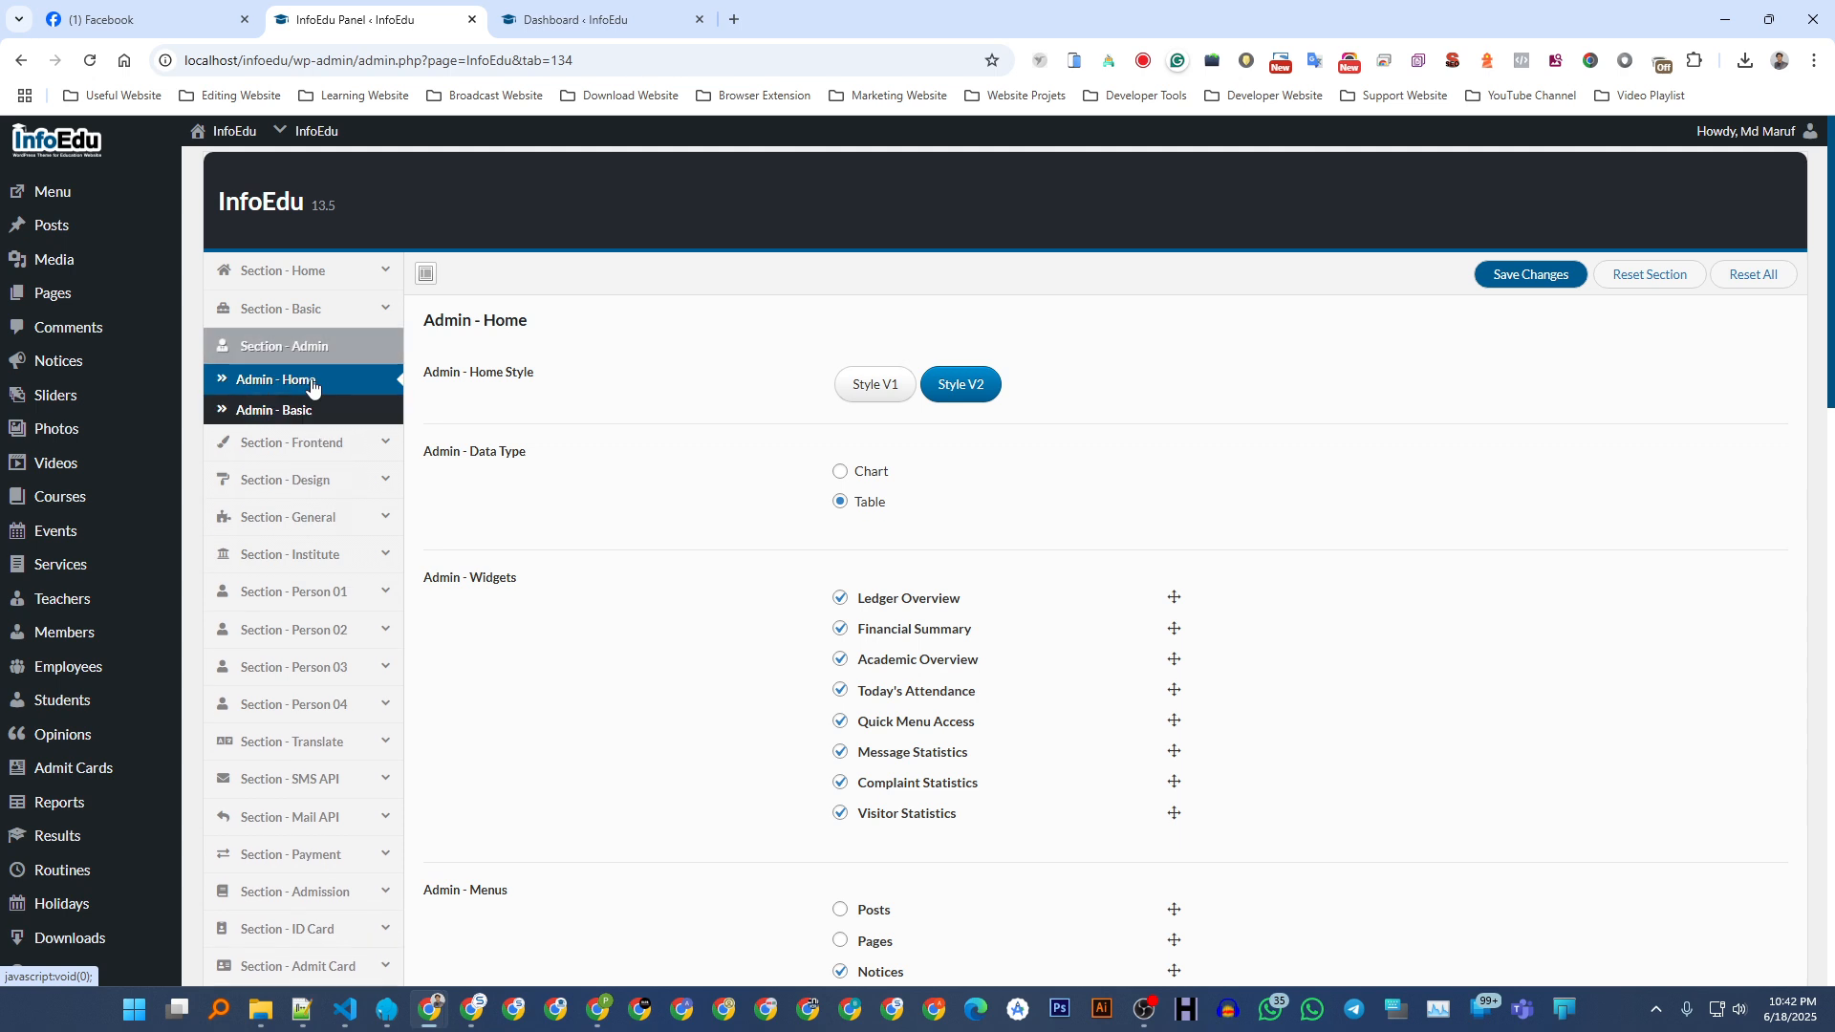
- Look through the Home section's Setup, Default, Madrasah and Kindergarten settings
click(306, 272)
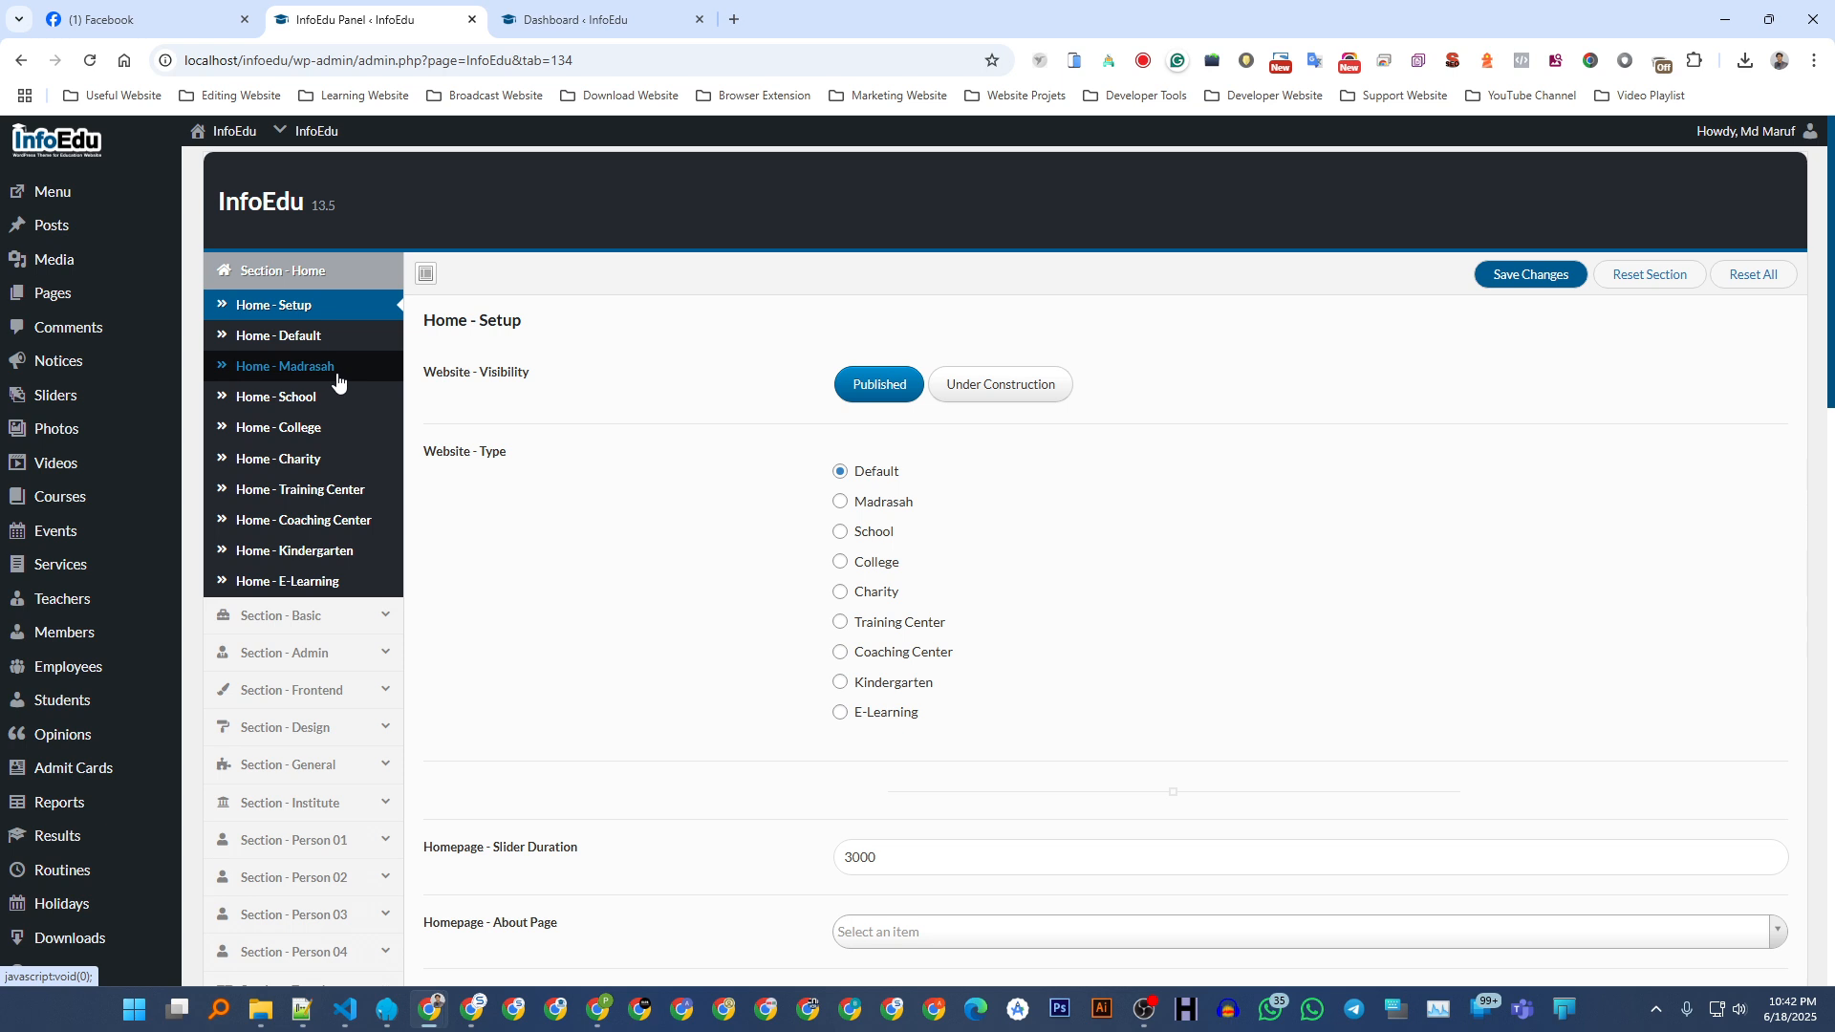
click(287, 336)
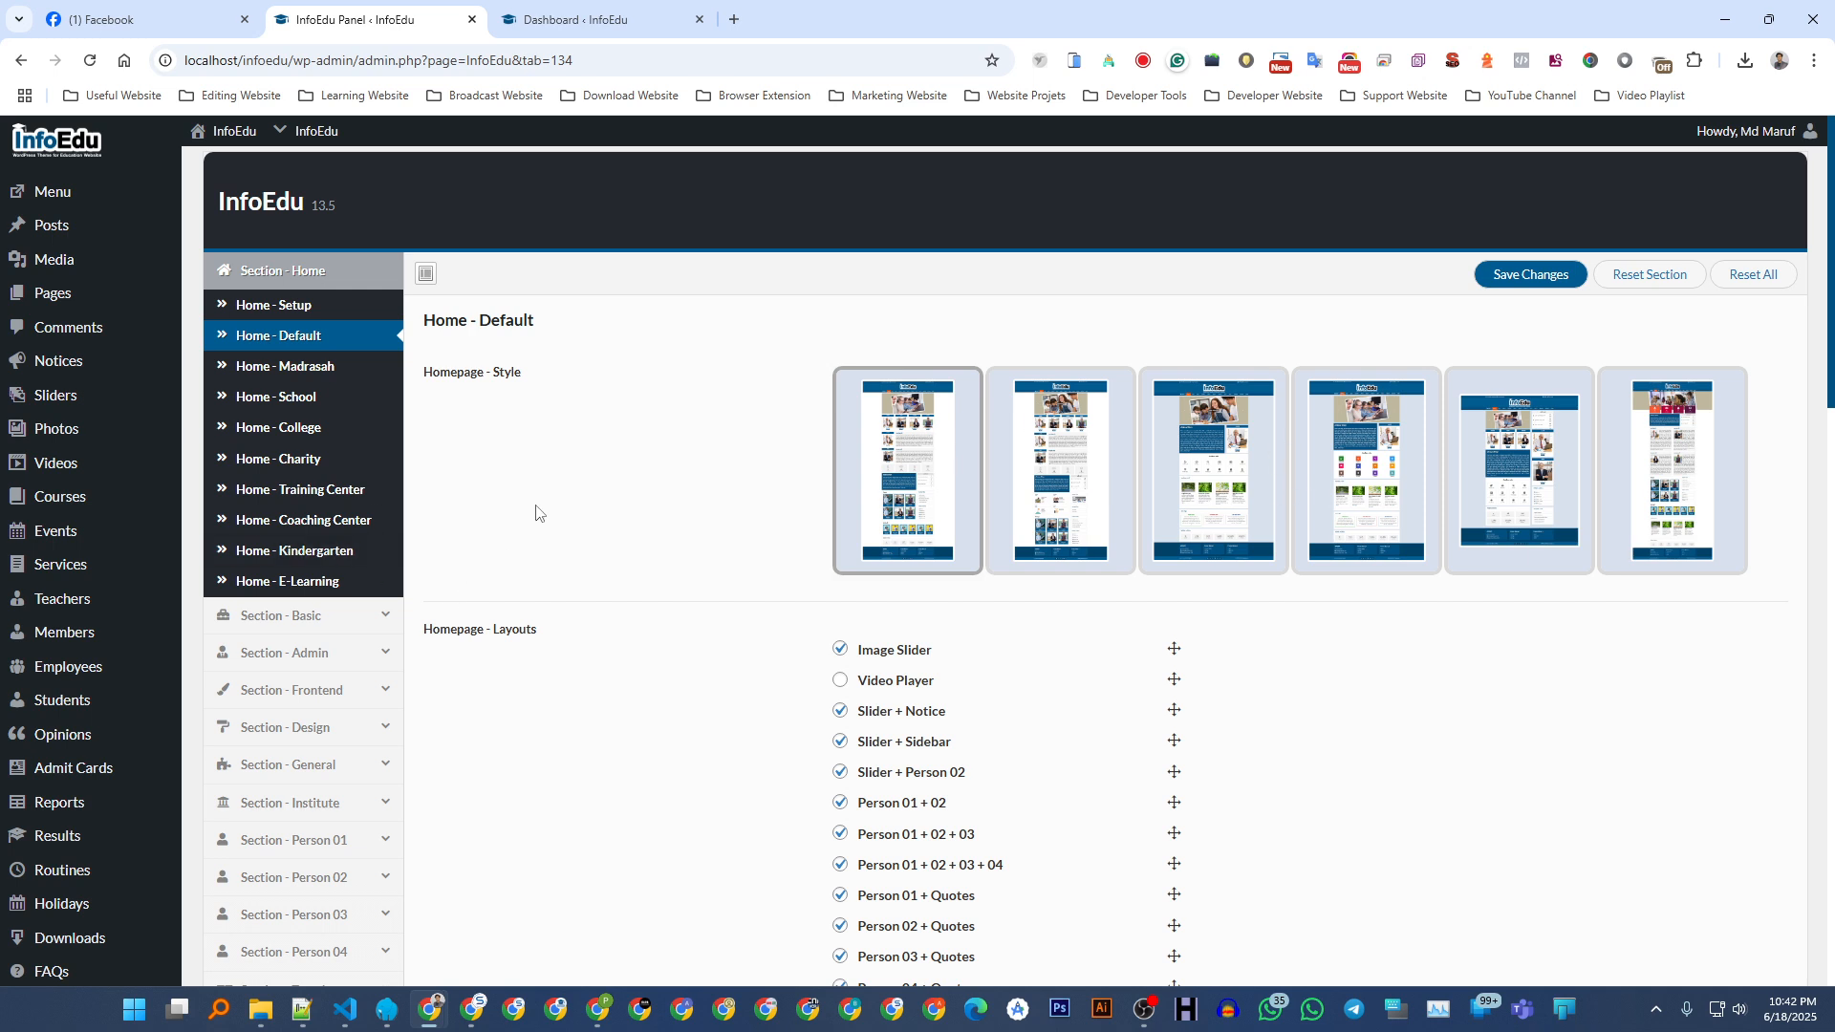
click(277, 379)
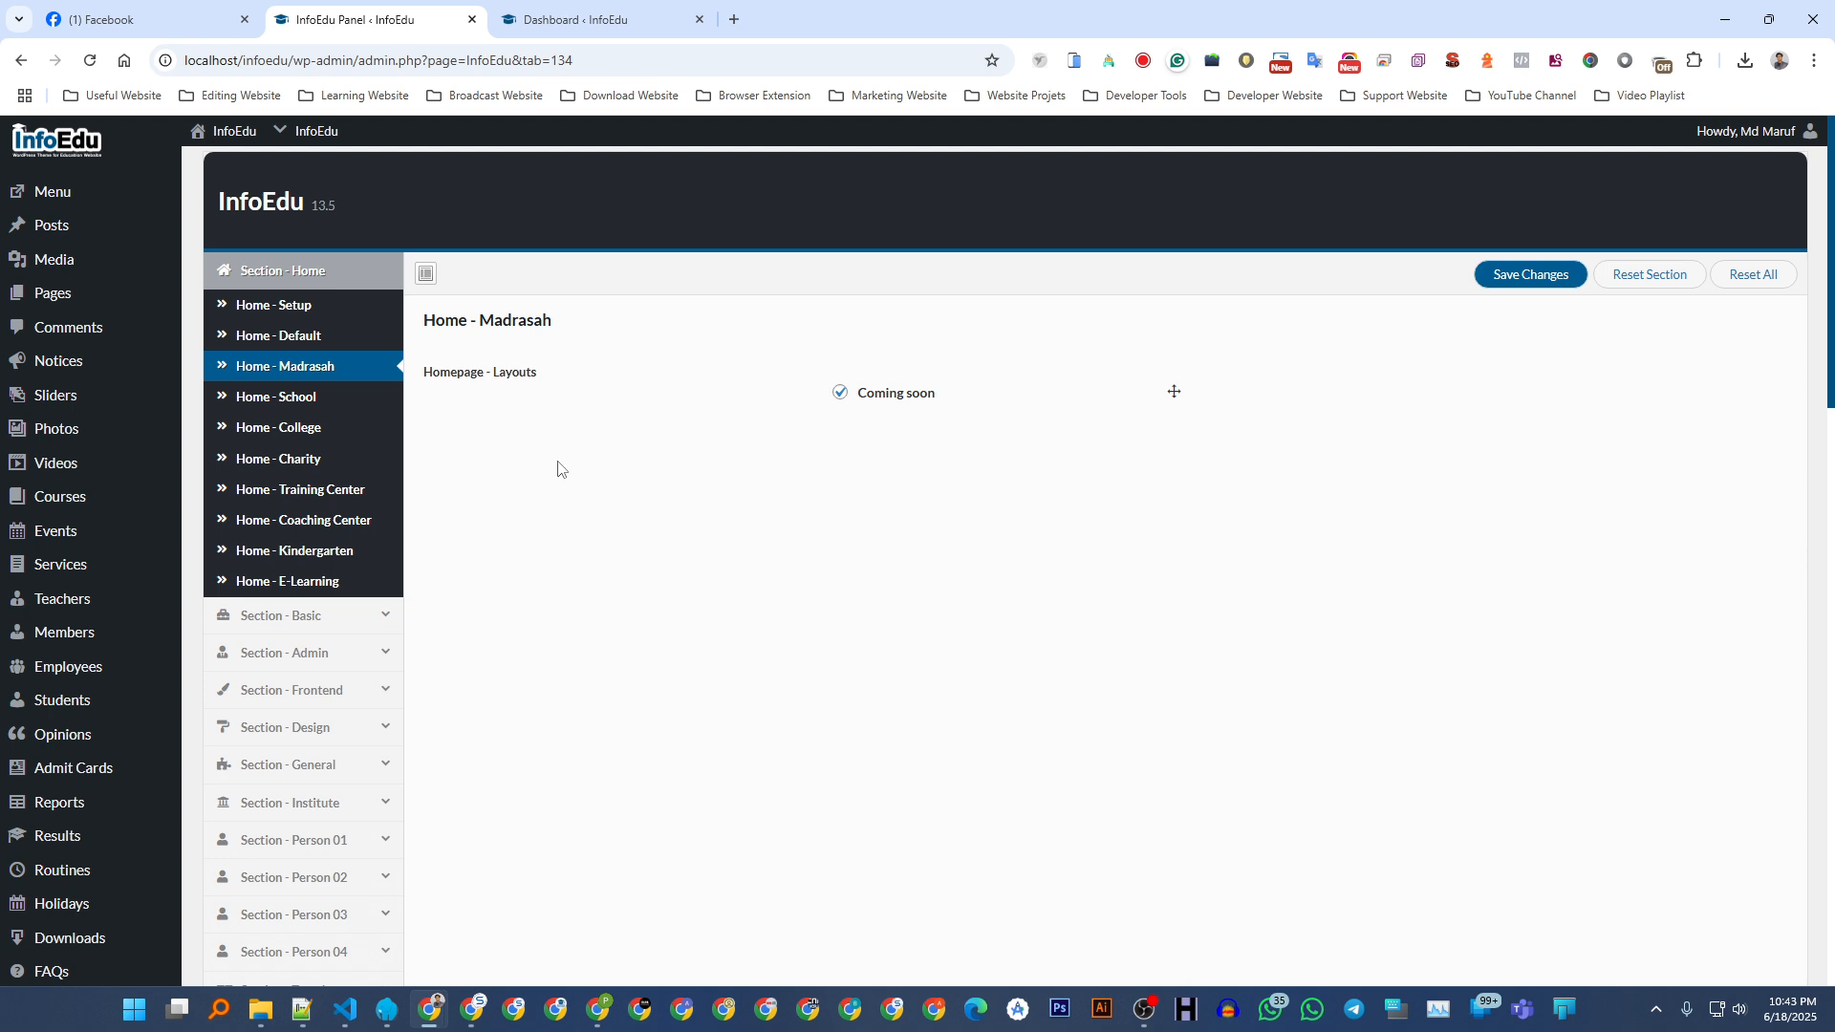
click(305, 583)
click(317, 560)
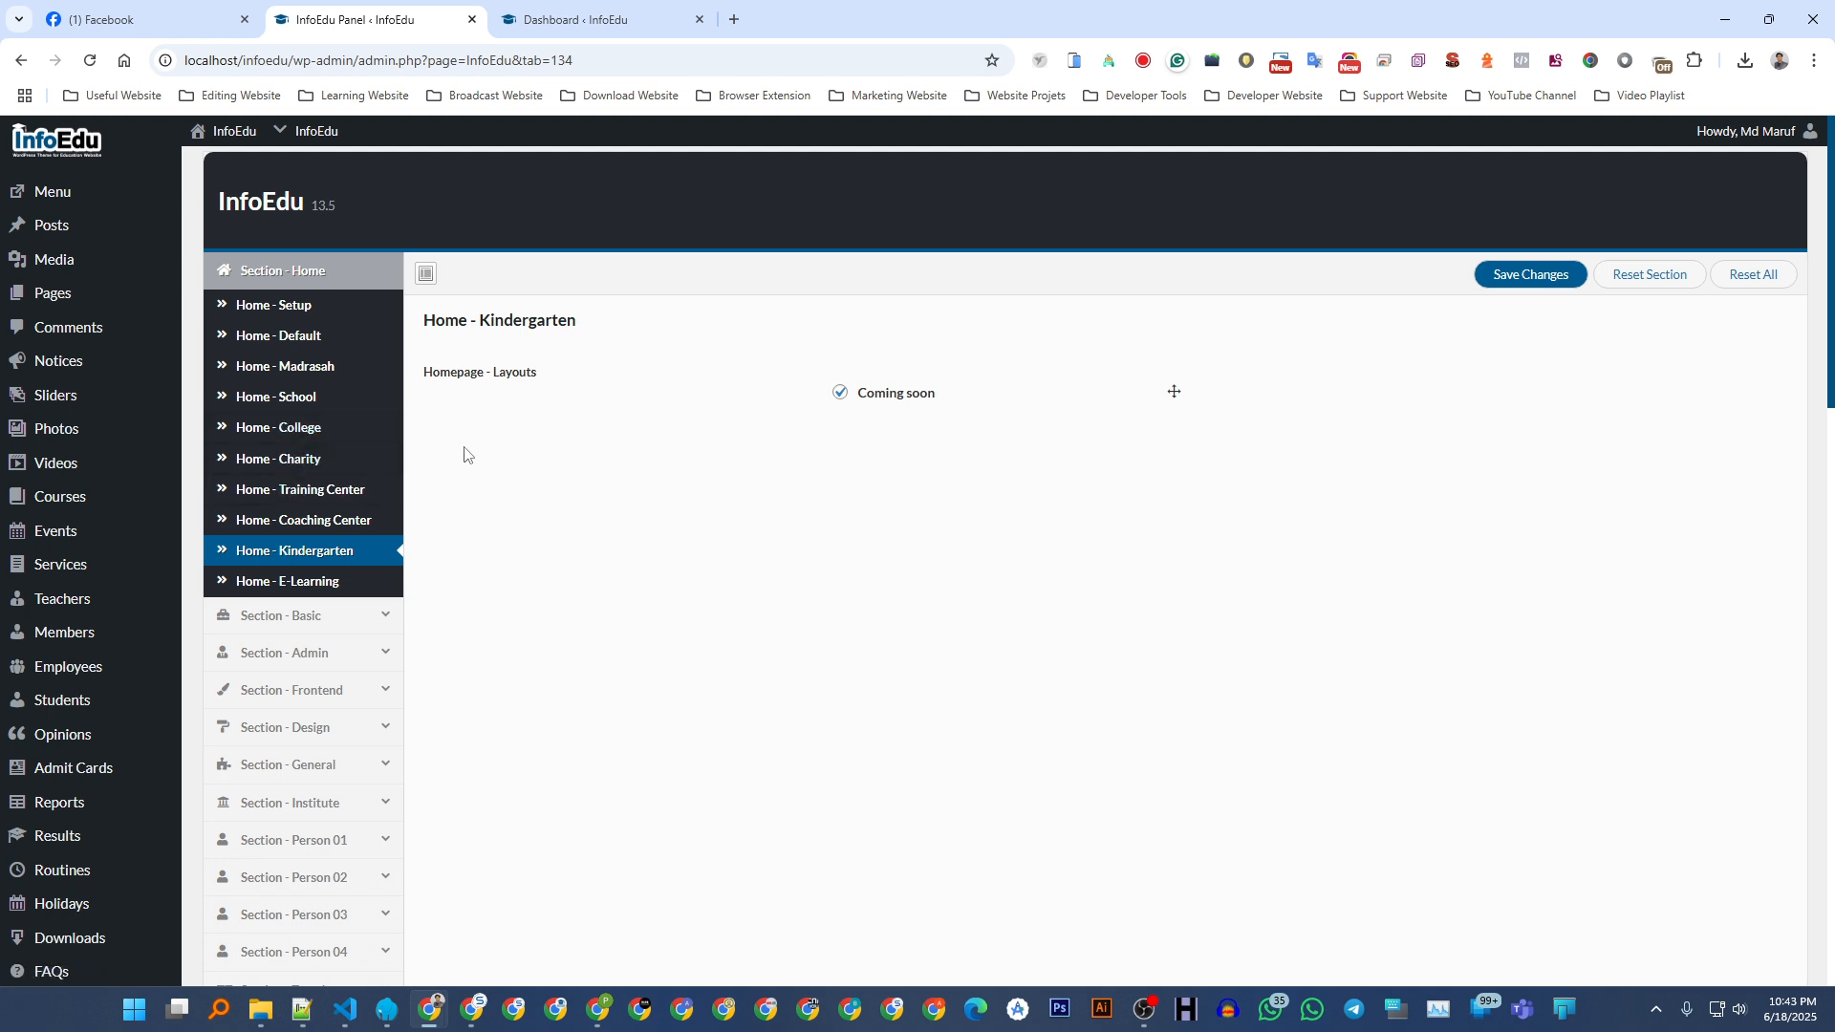
- Look into the Design - Invoice page and review the Frontend - Basic settings and the remaining list of sections
click(330, 729)
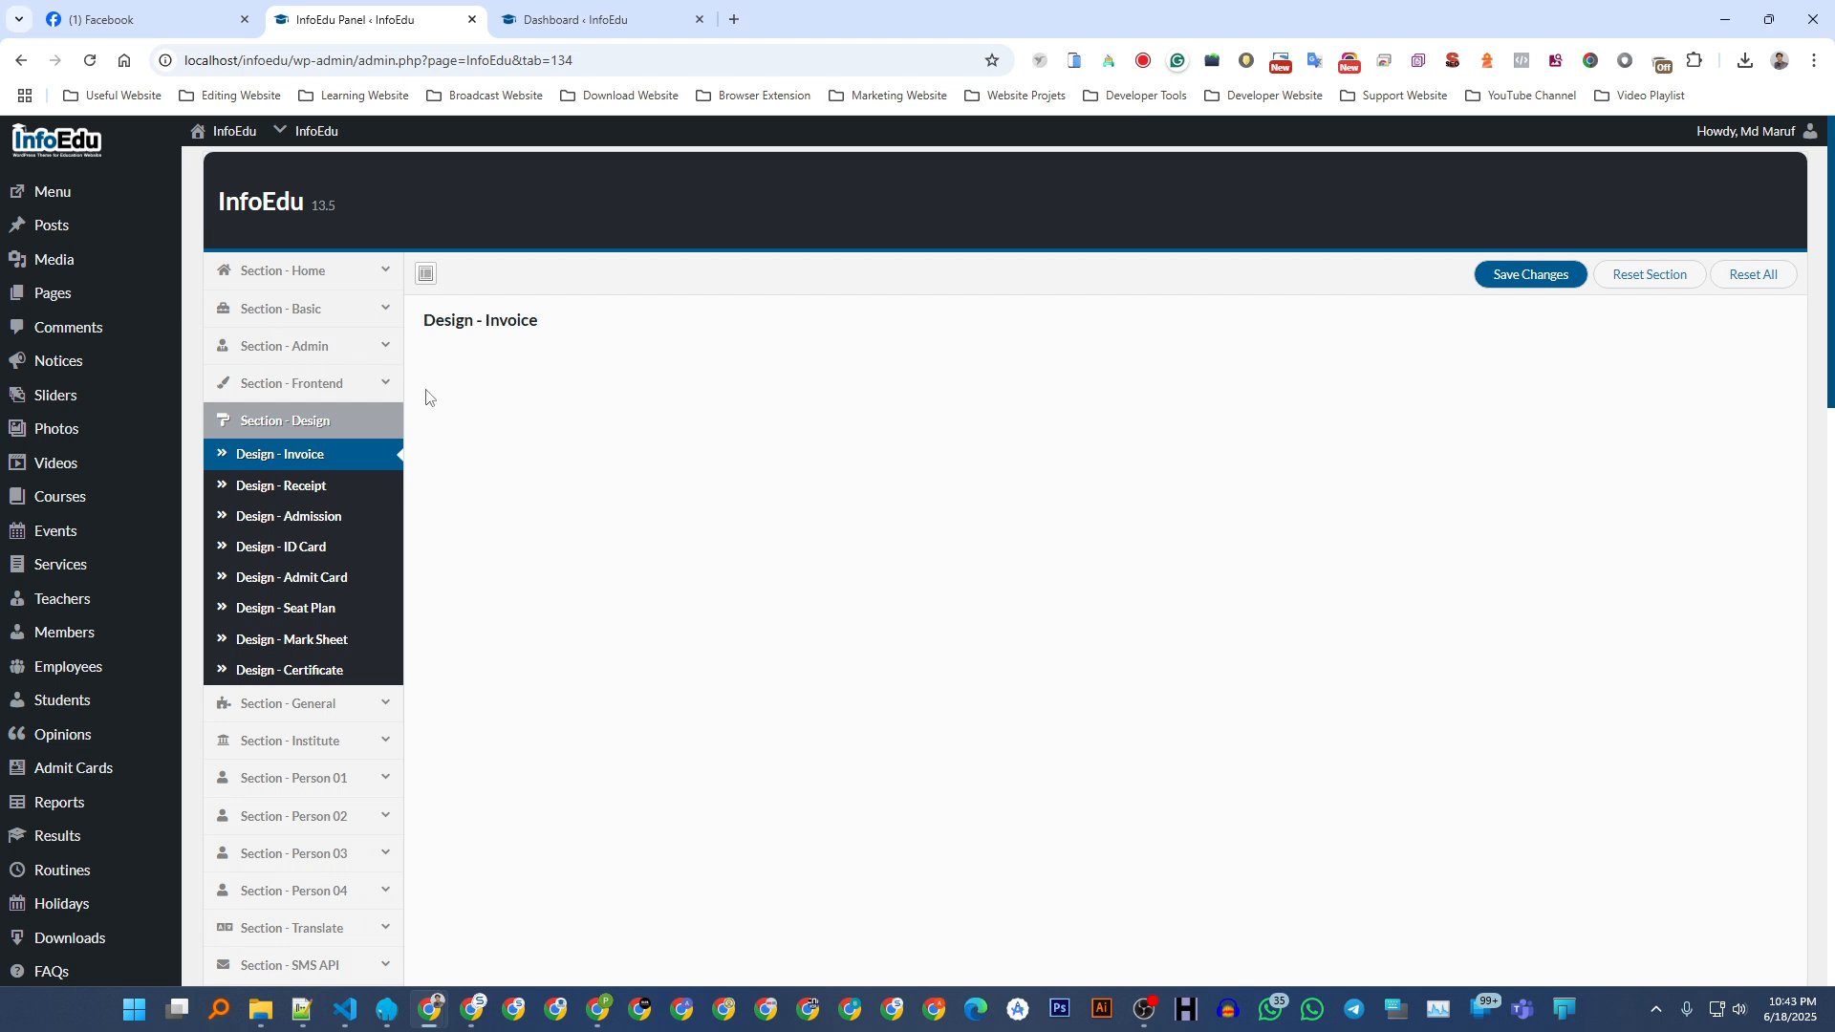
click(328, 392)
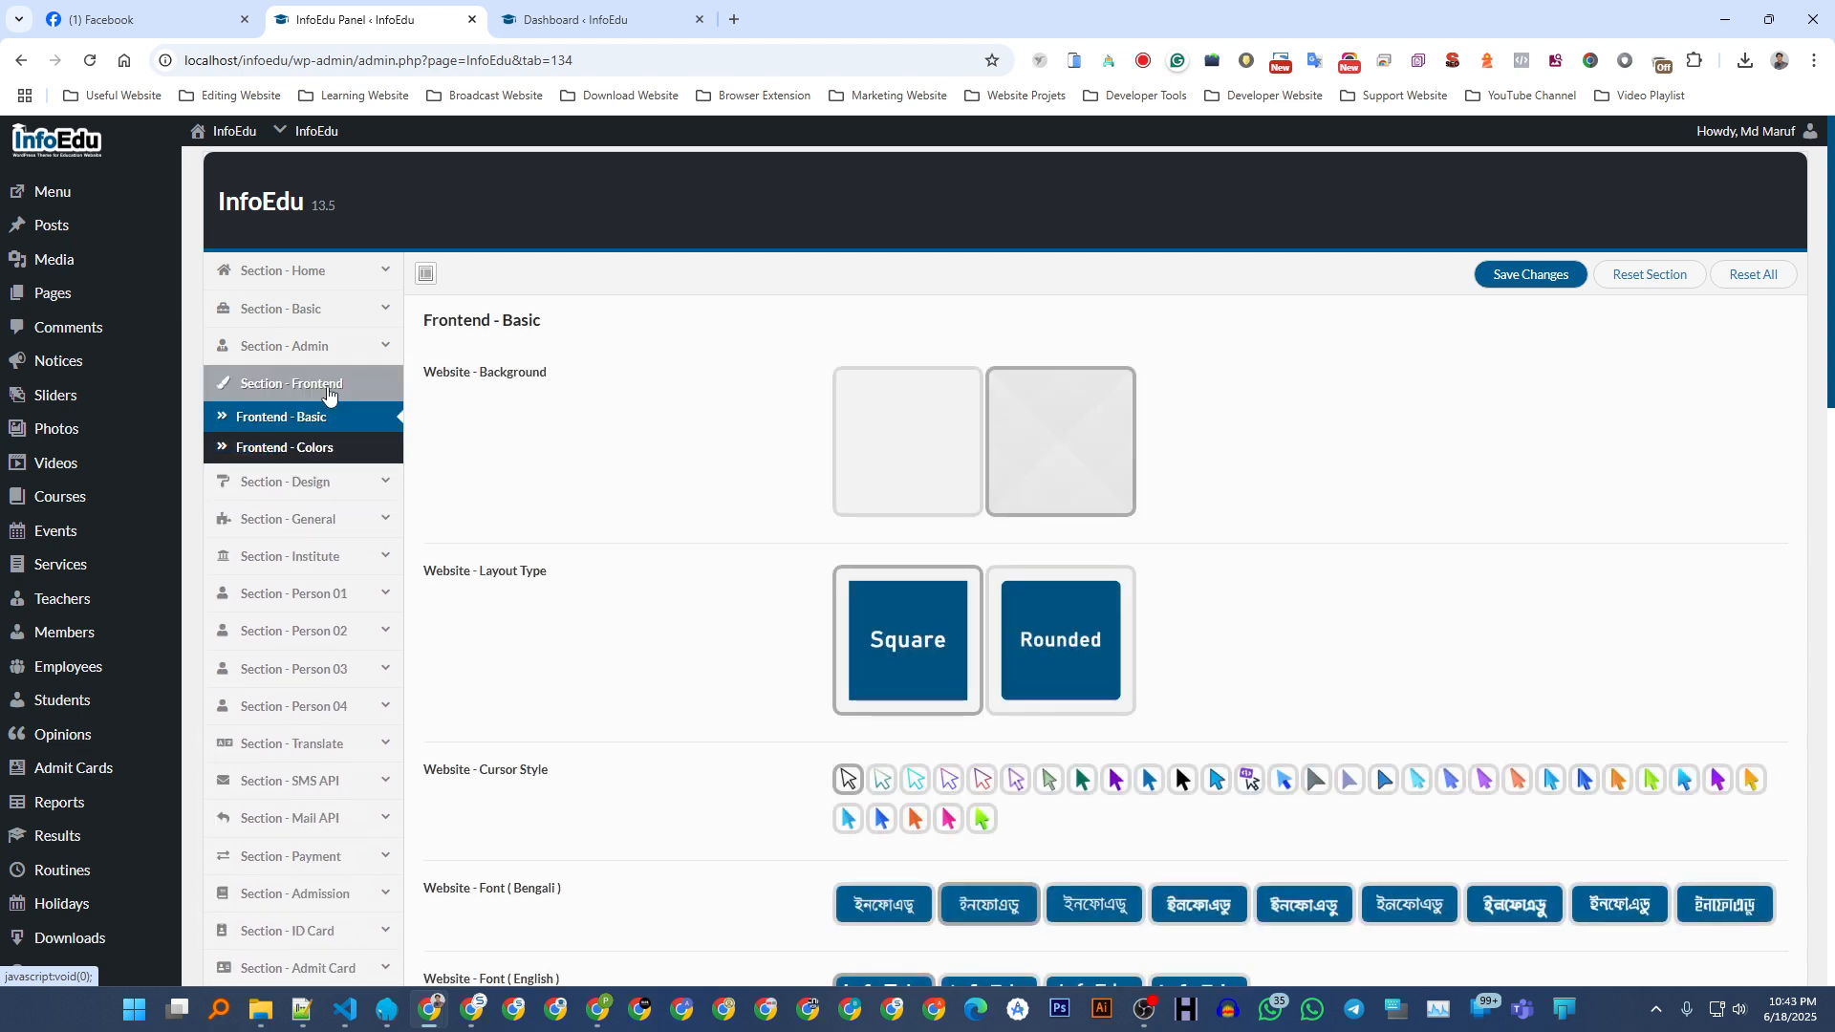
scroll(291, 386, down, 4)
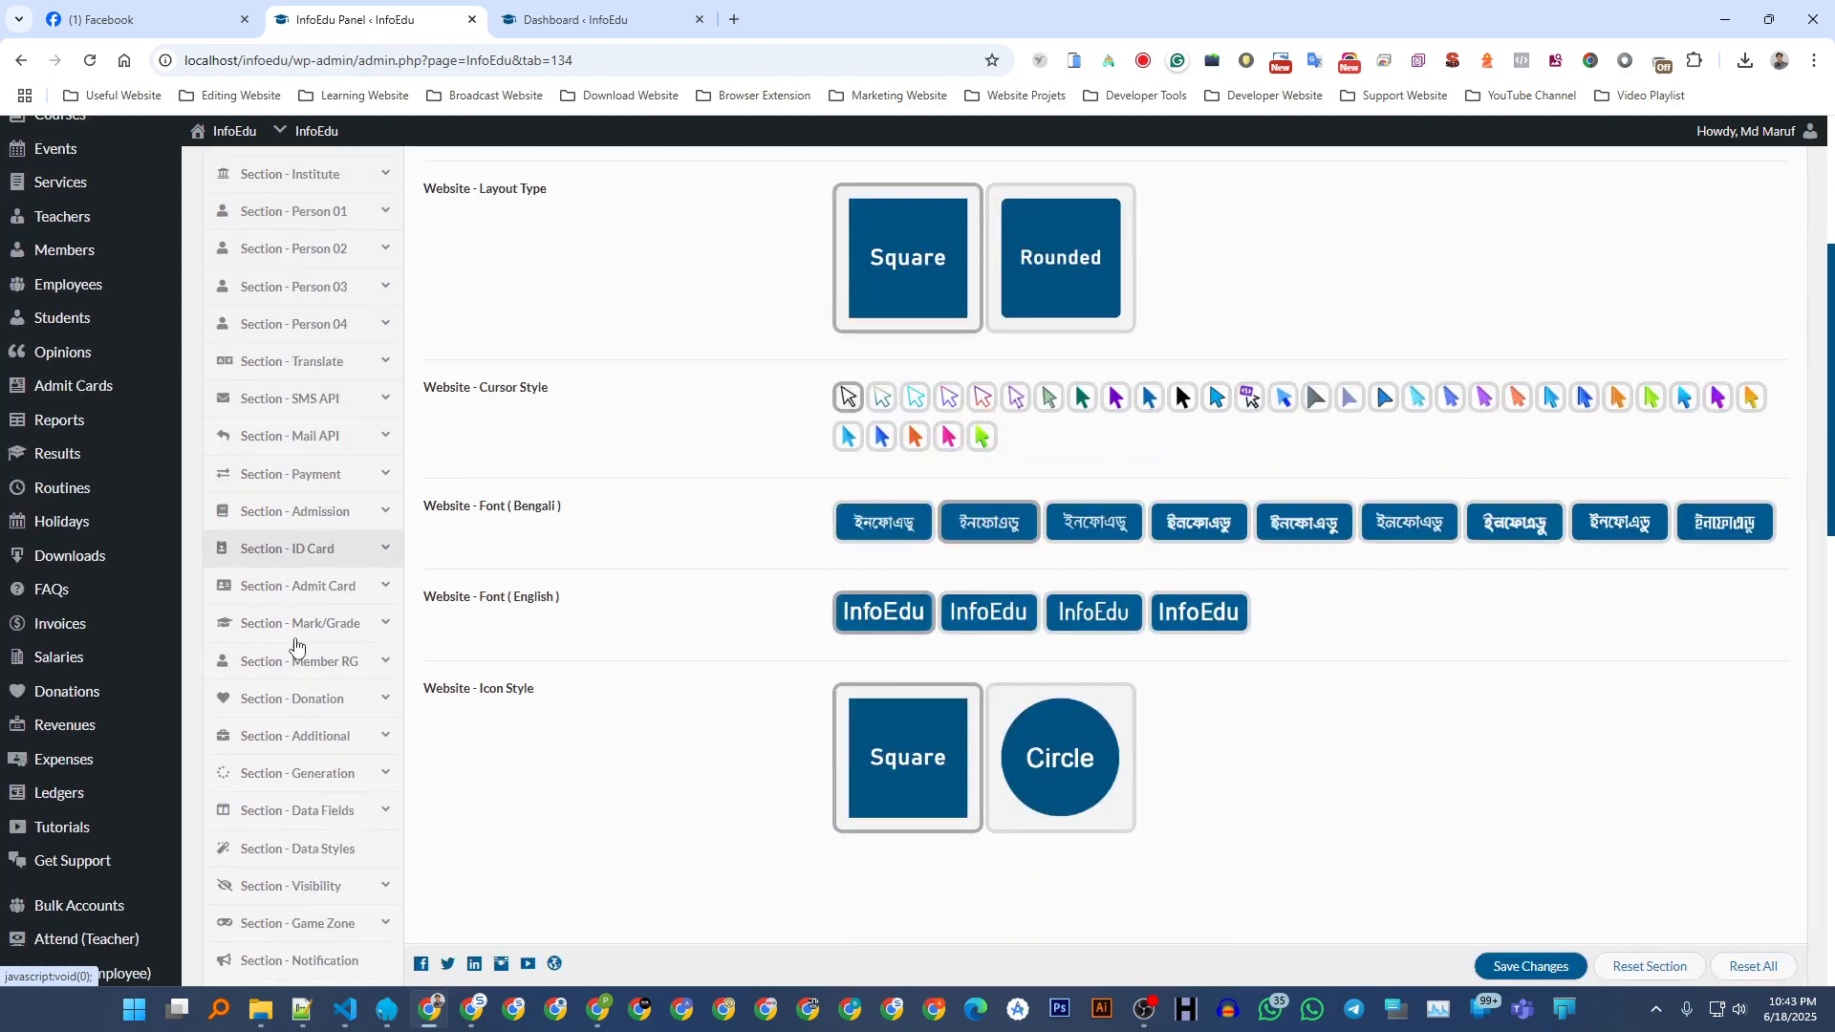
scroll(333, 708, down, 4)
scroll(287, 422, up, 8)
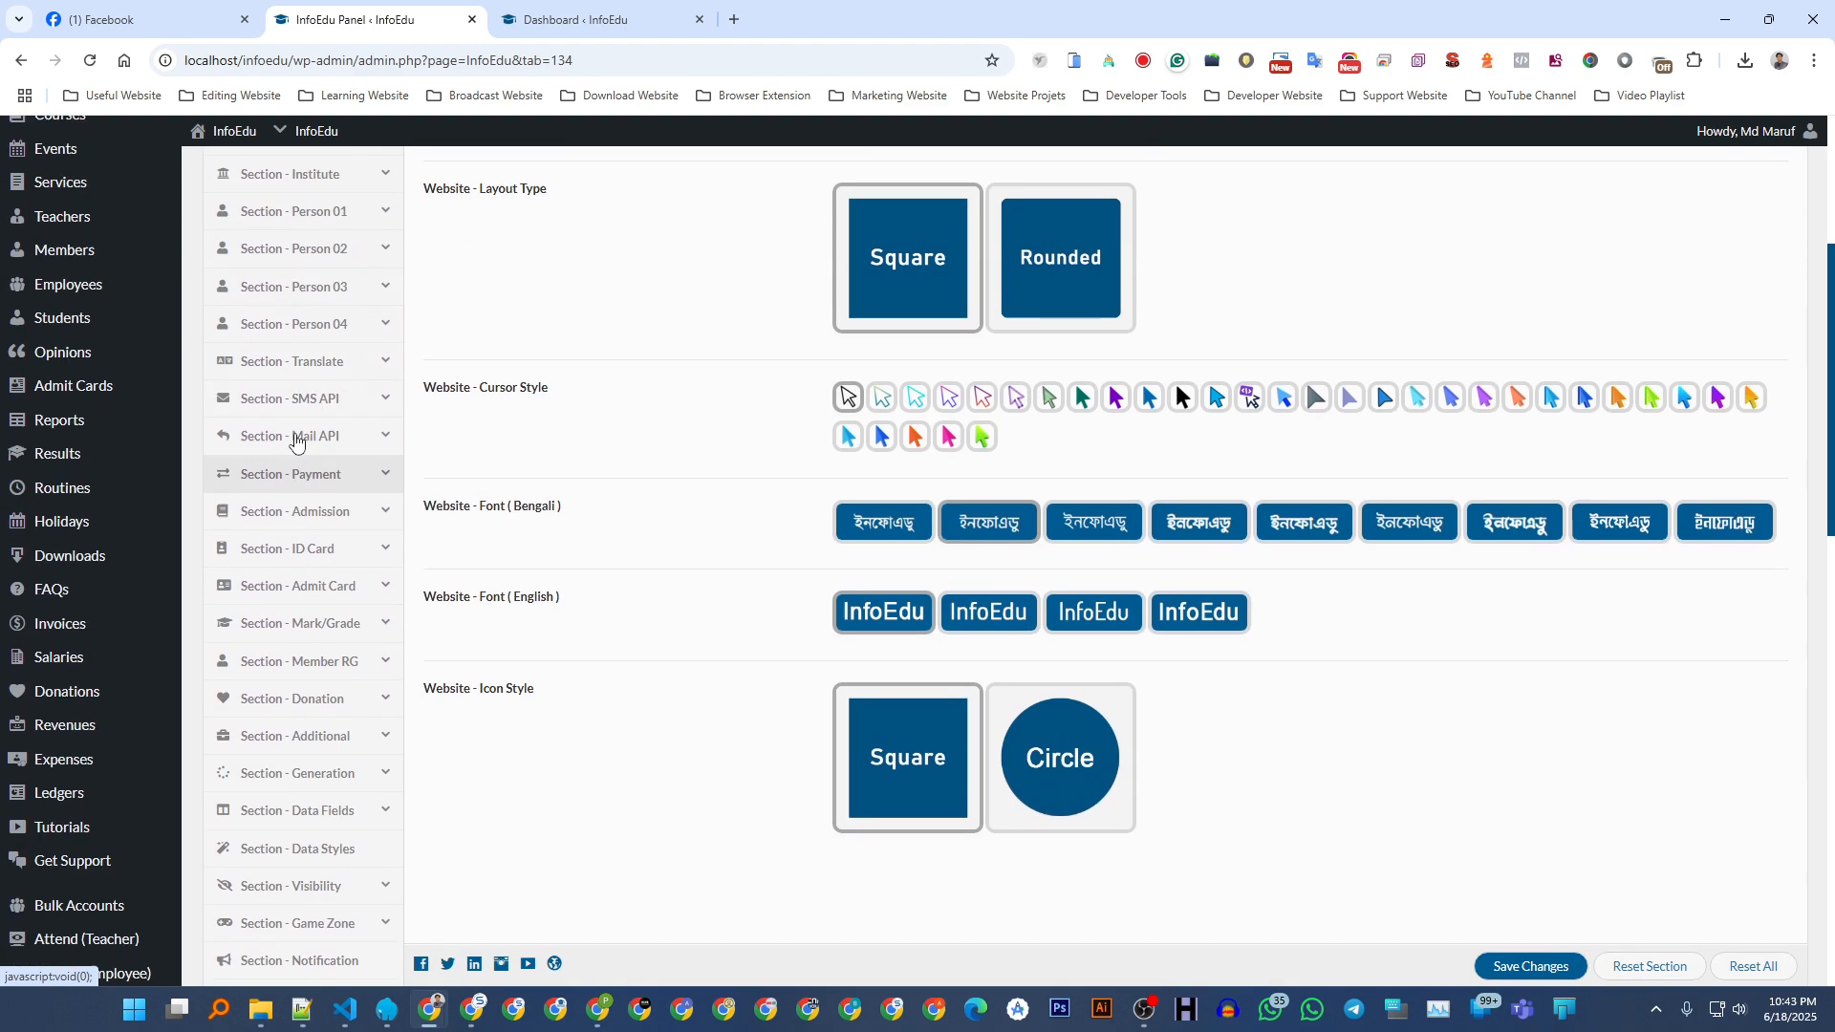
- Revisit the Home - Setup settings and look over the Basic section's Meta and Images settings
click(324, 272)
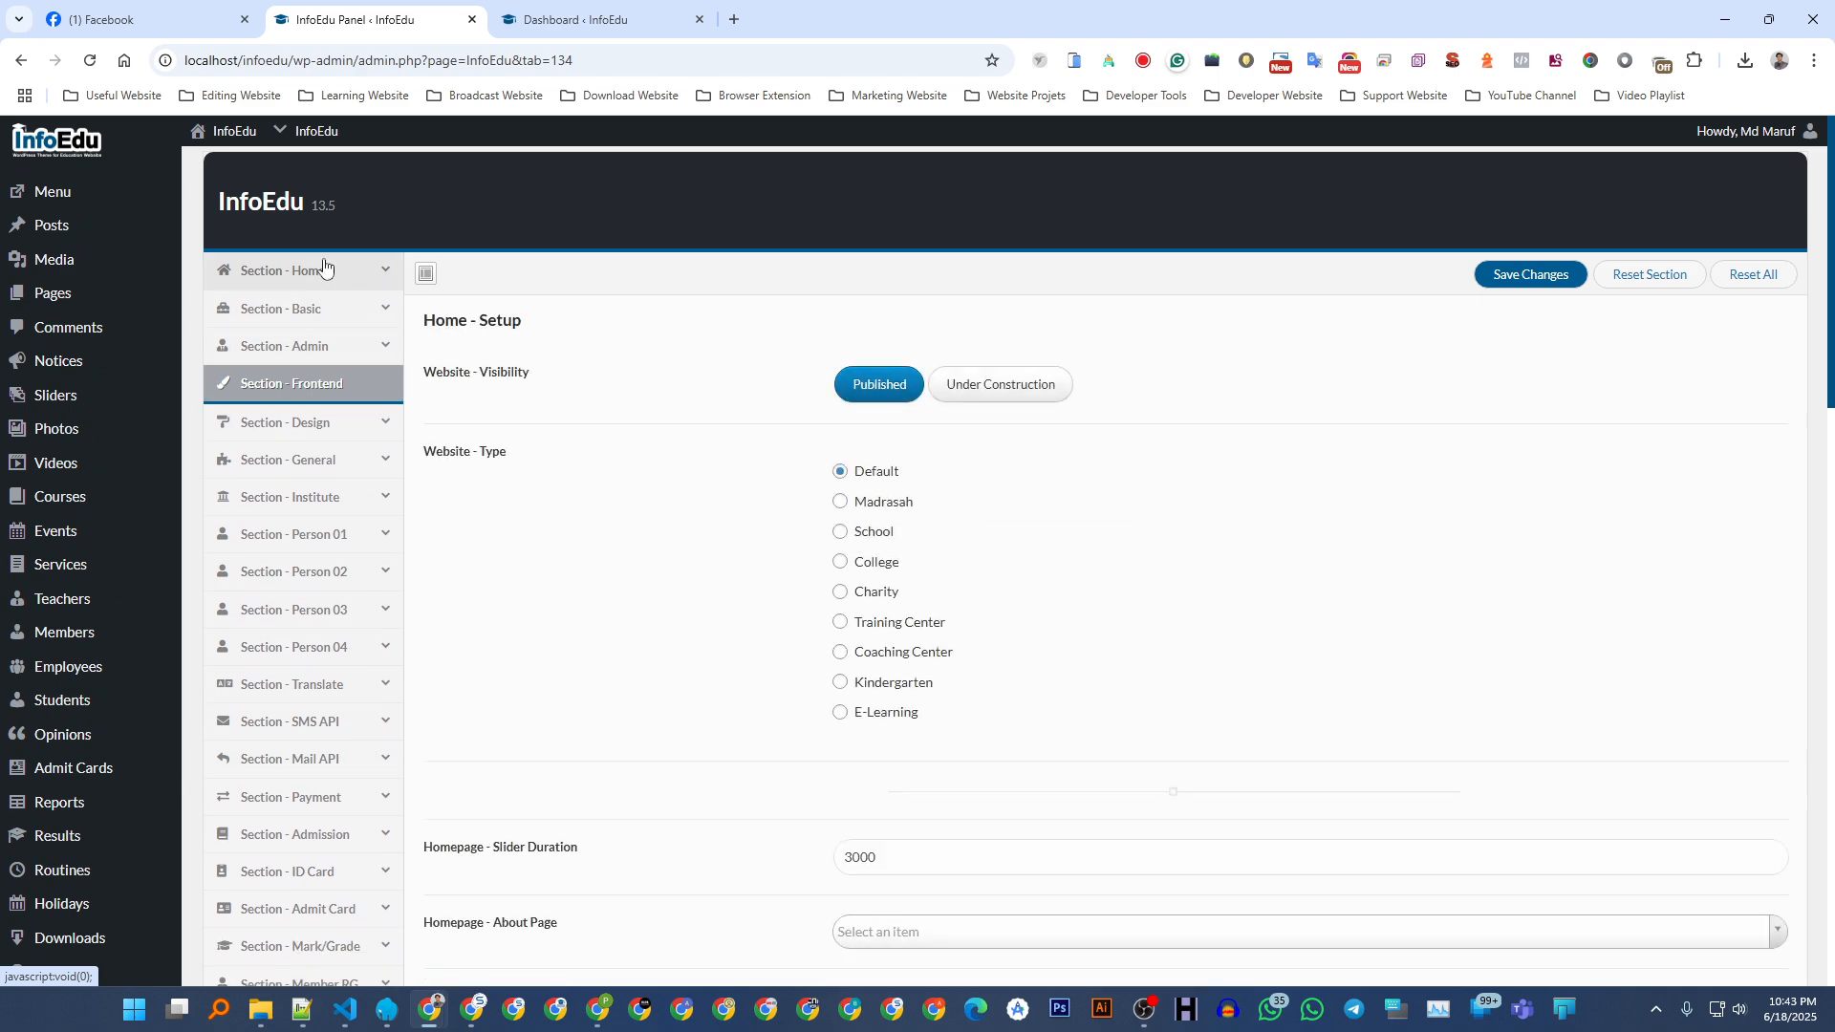
click(296, 619)
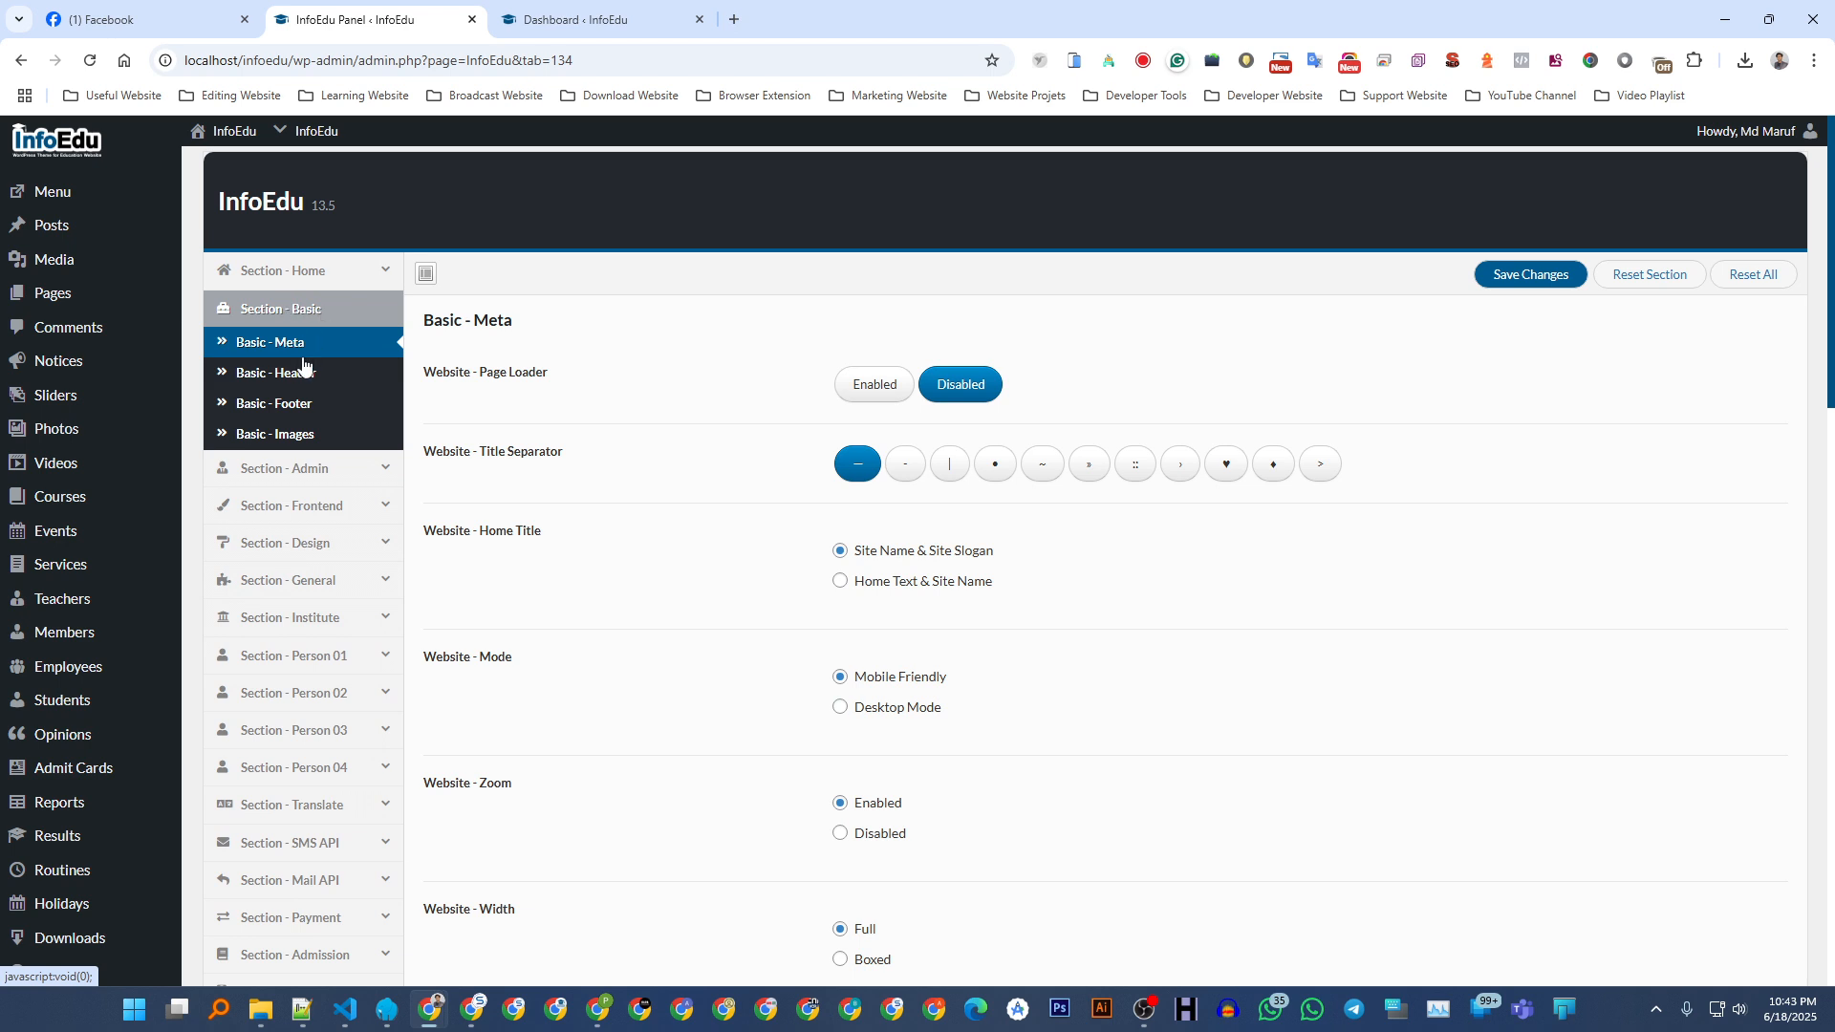
click(299, 436)
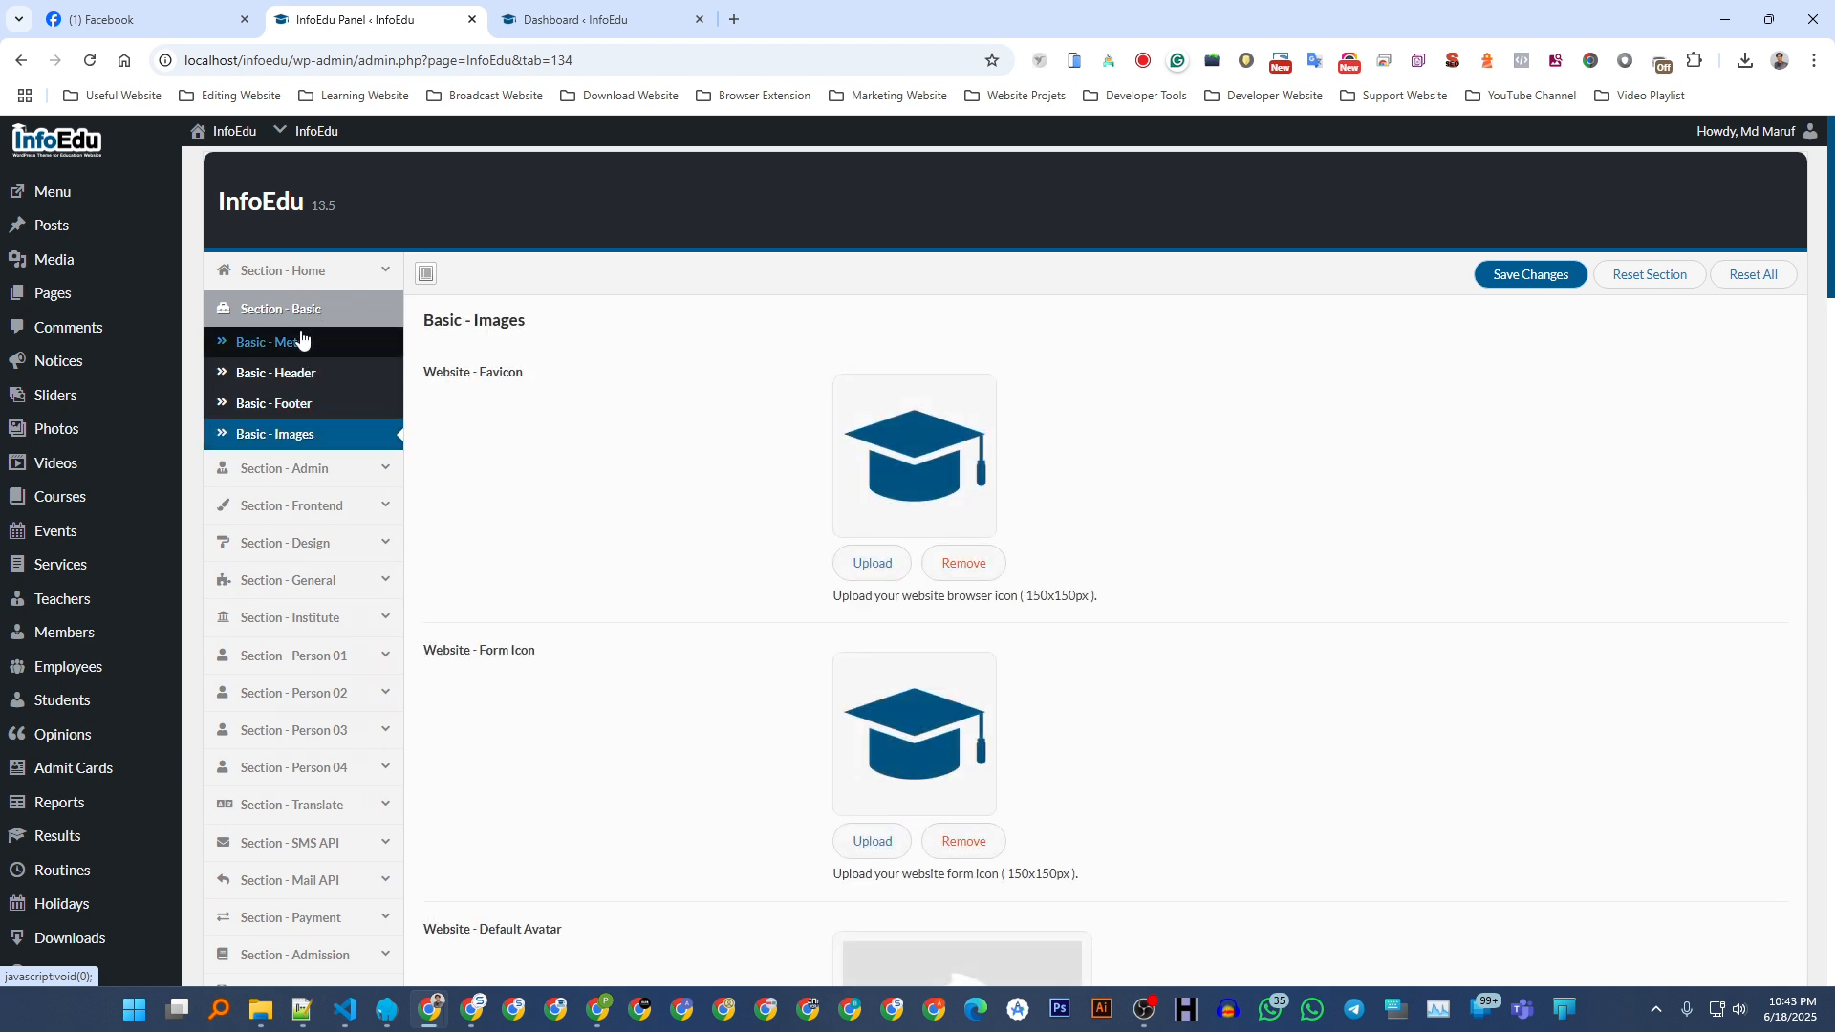
click(301, 343)
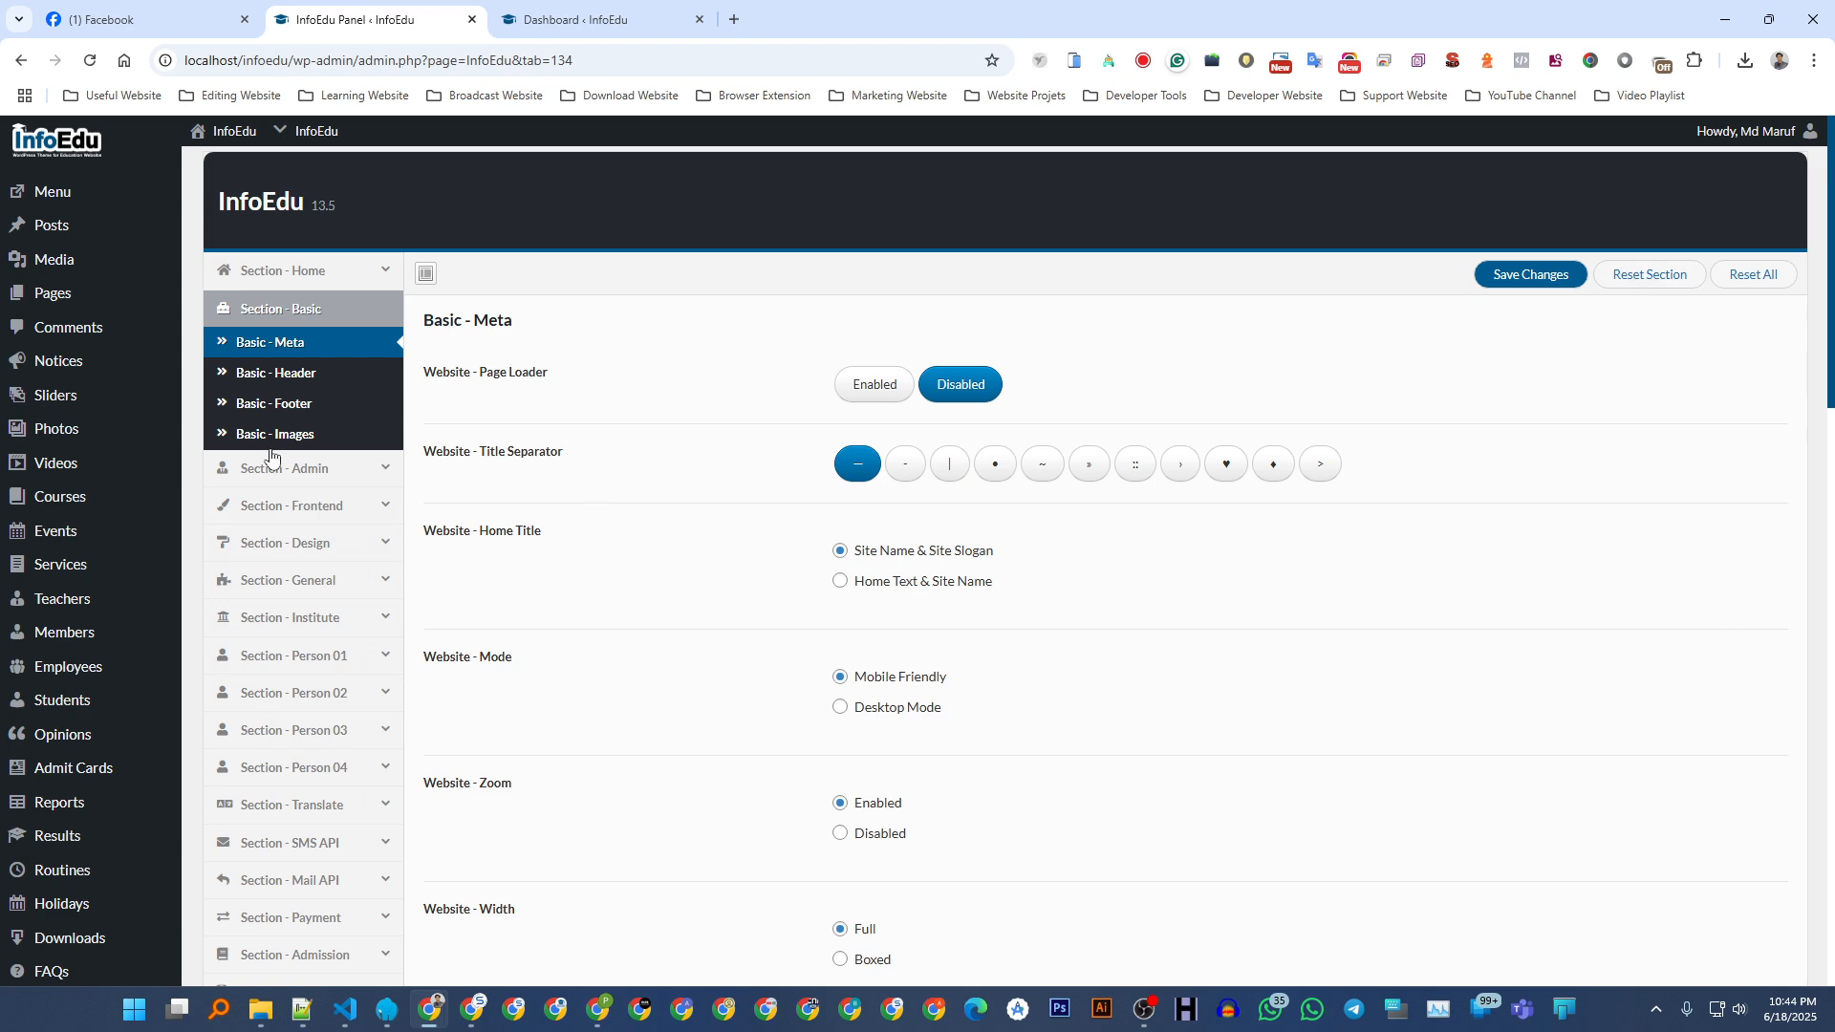
- Disable the Reset Button option in the WordPress General Settings and save the changes
scroll(360, 462, down, 20)
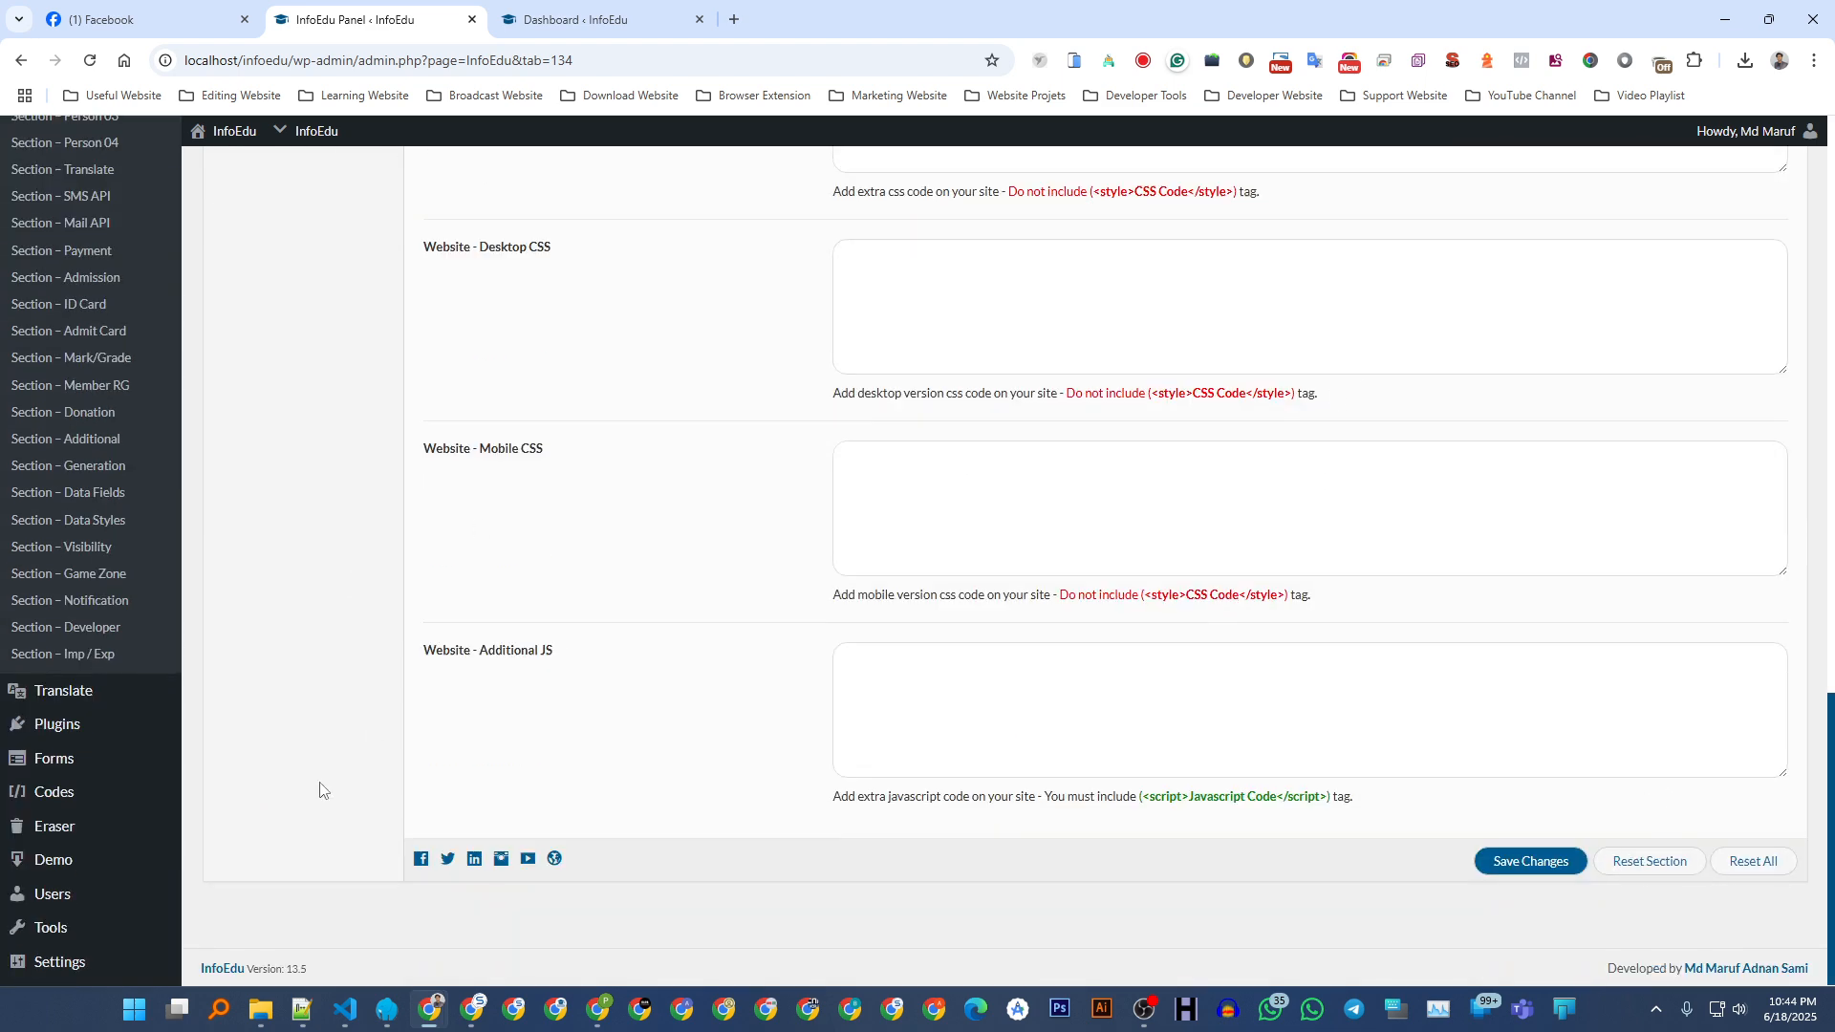
mouse_move(58, 967)
click(215, 755)
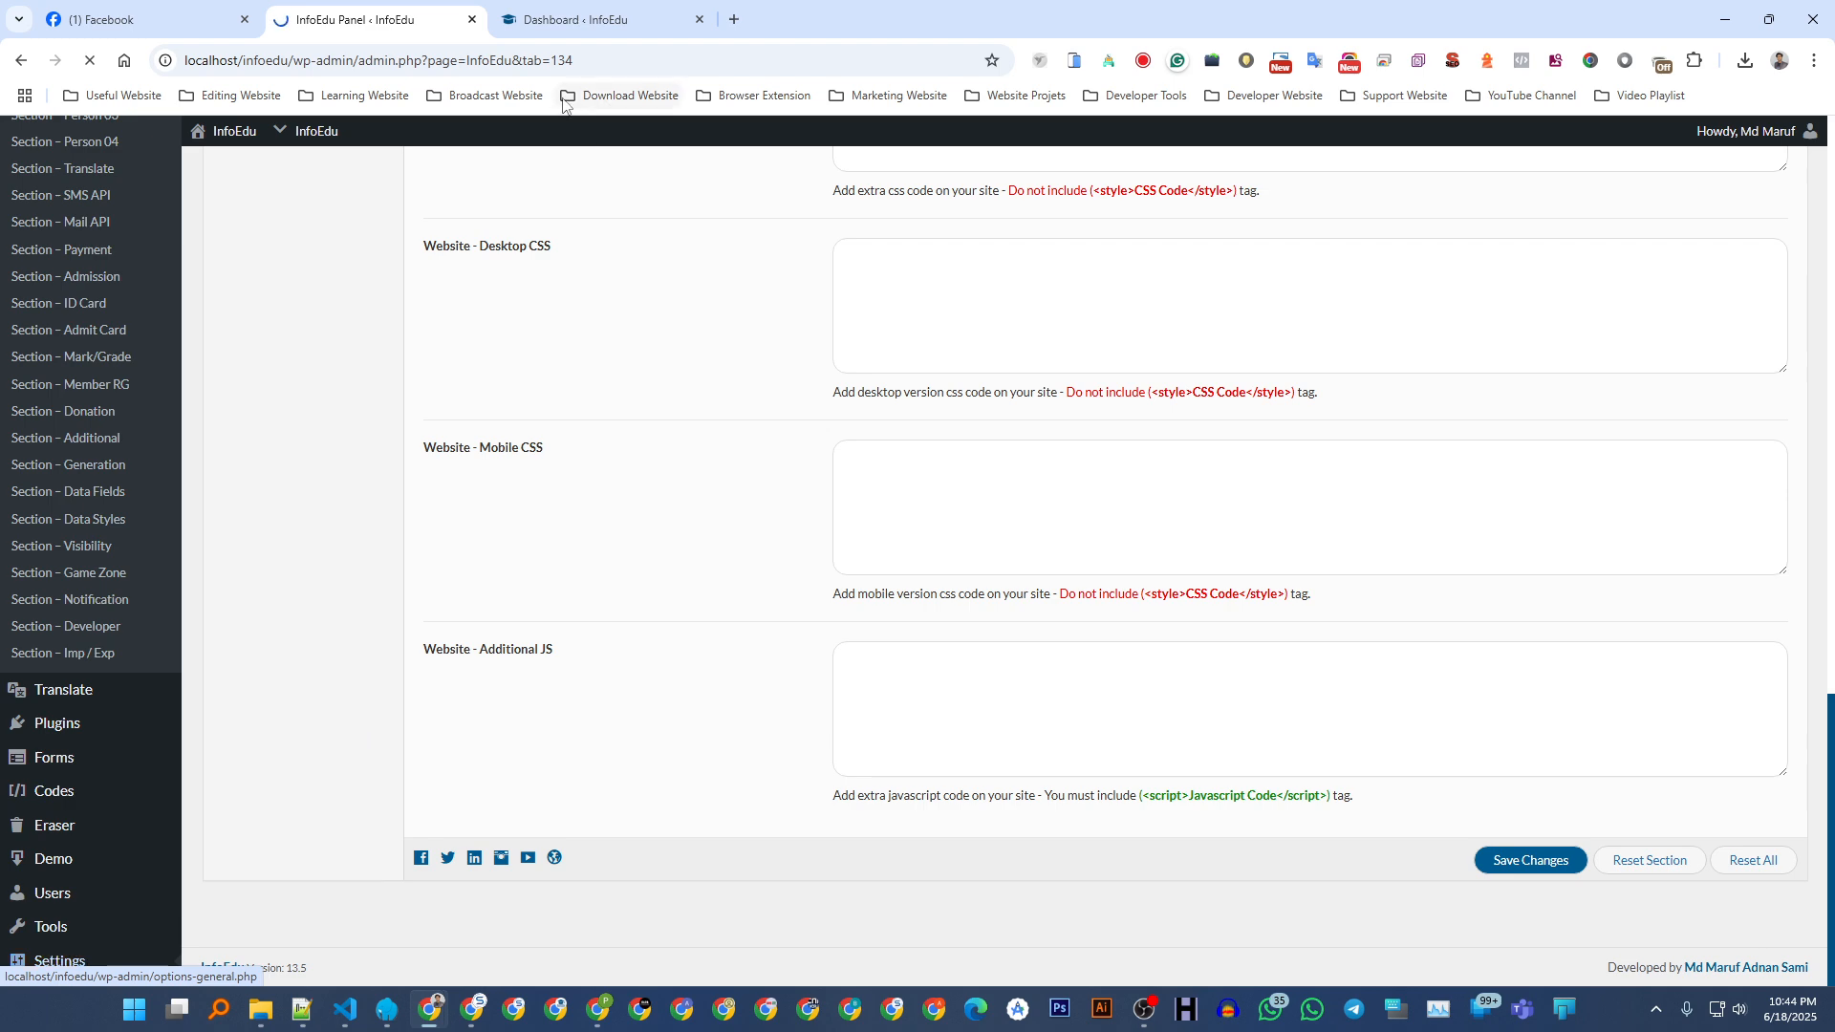
scroll(406, 517, down, 15)
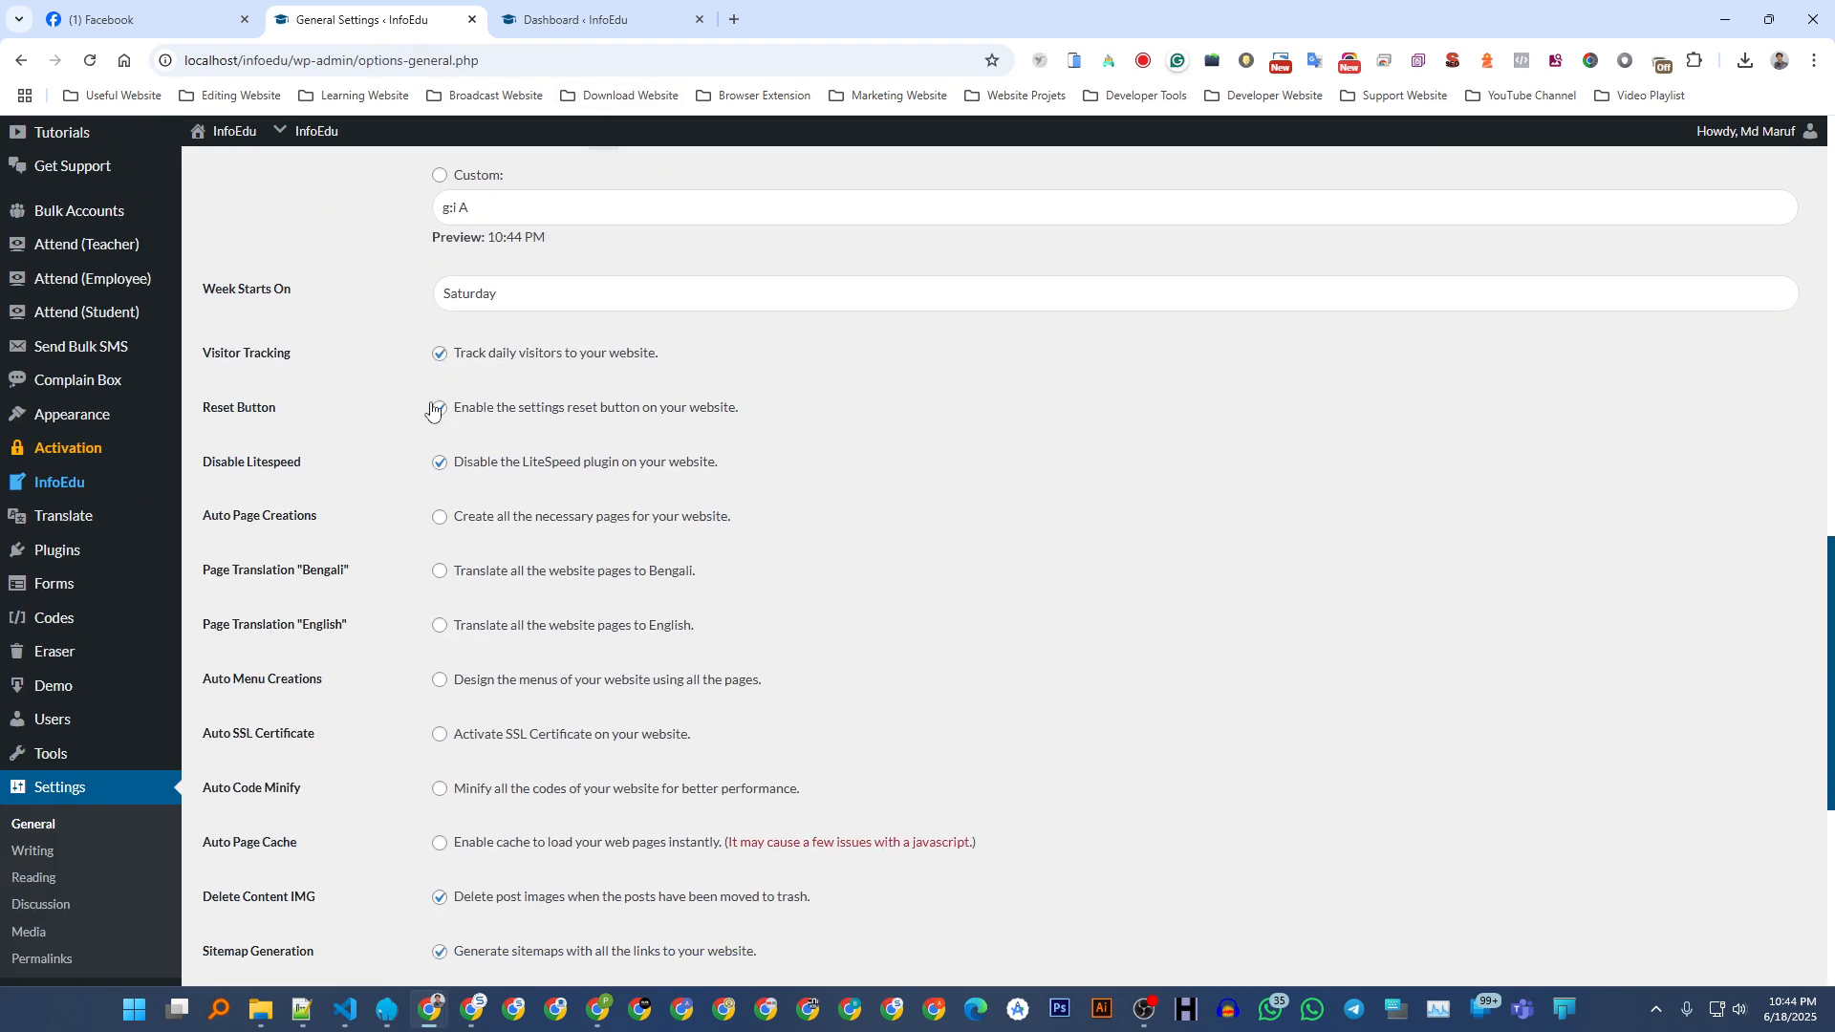
click(438, 410)
scroll(371, 678, down, 5)
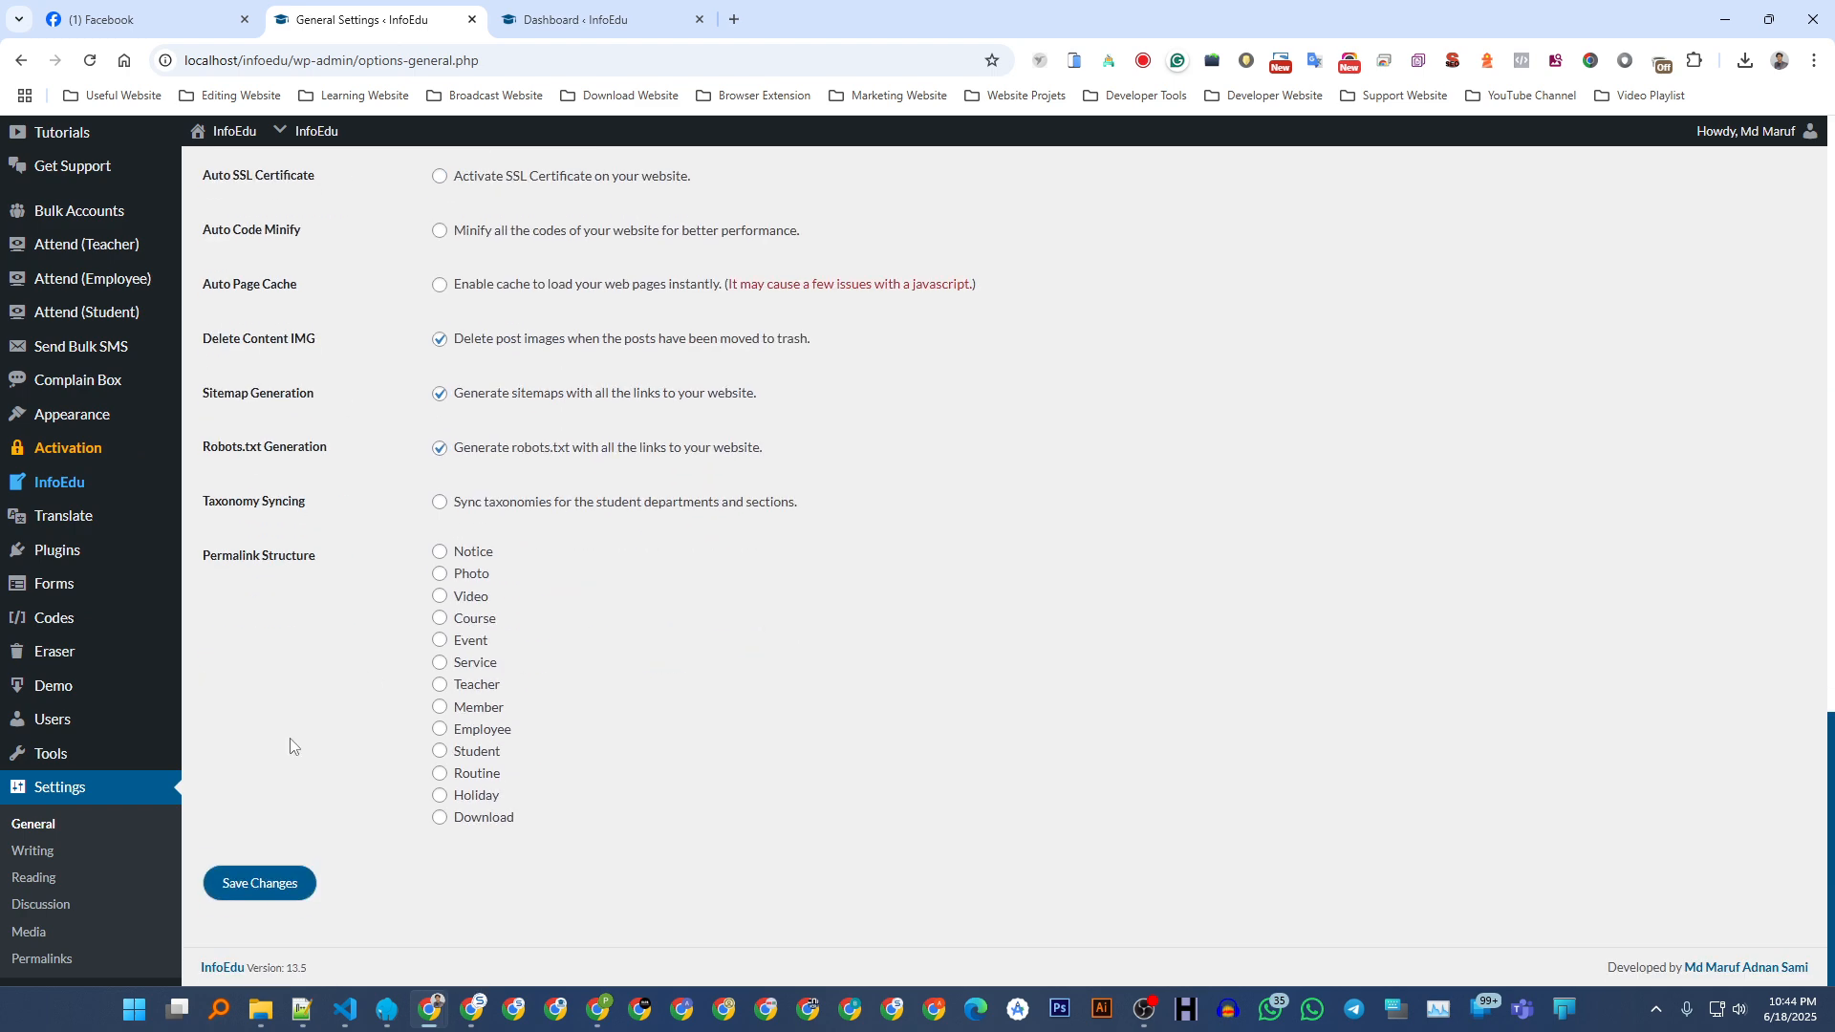
click(256, 881)
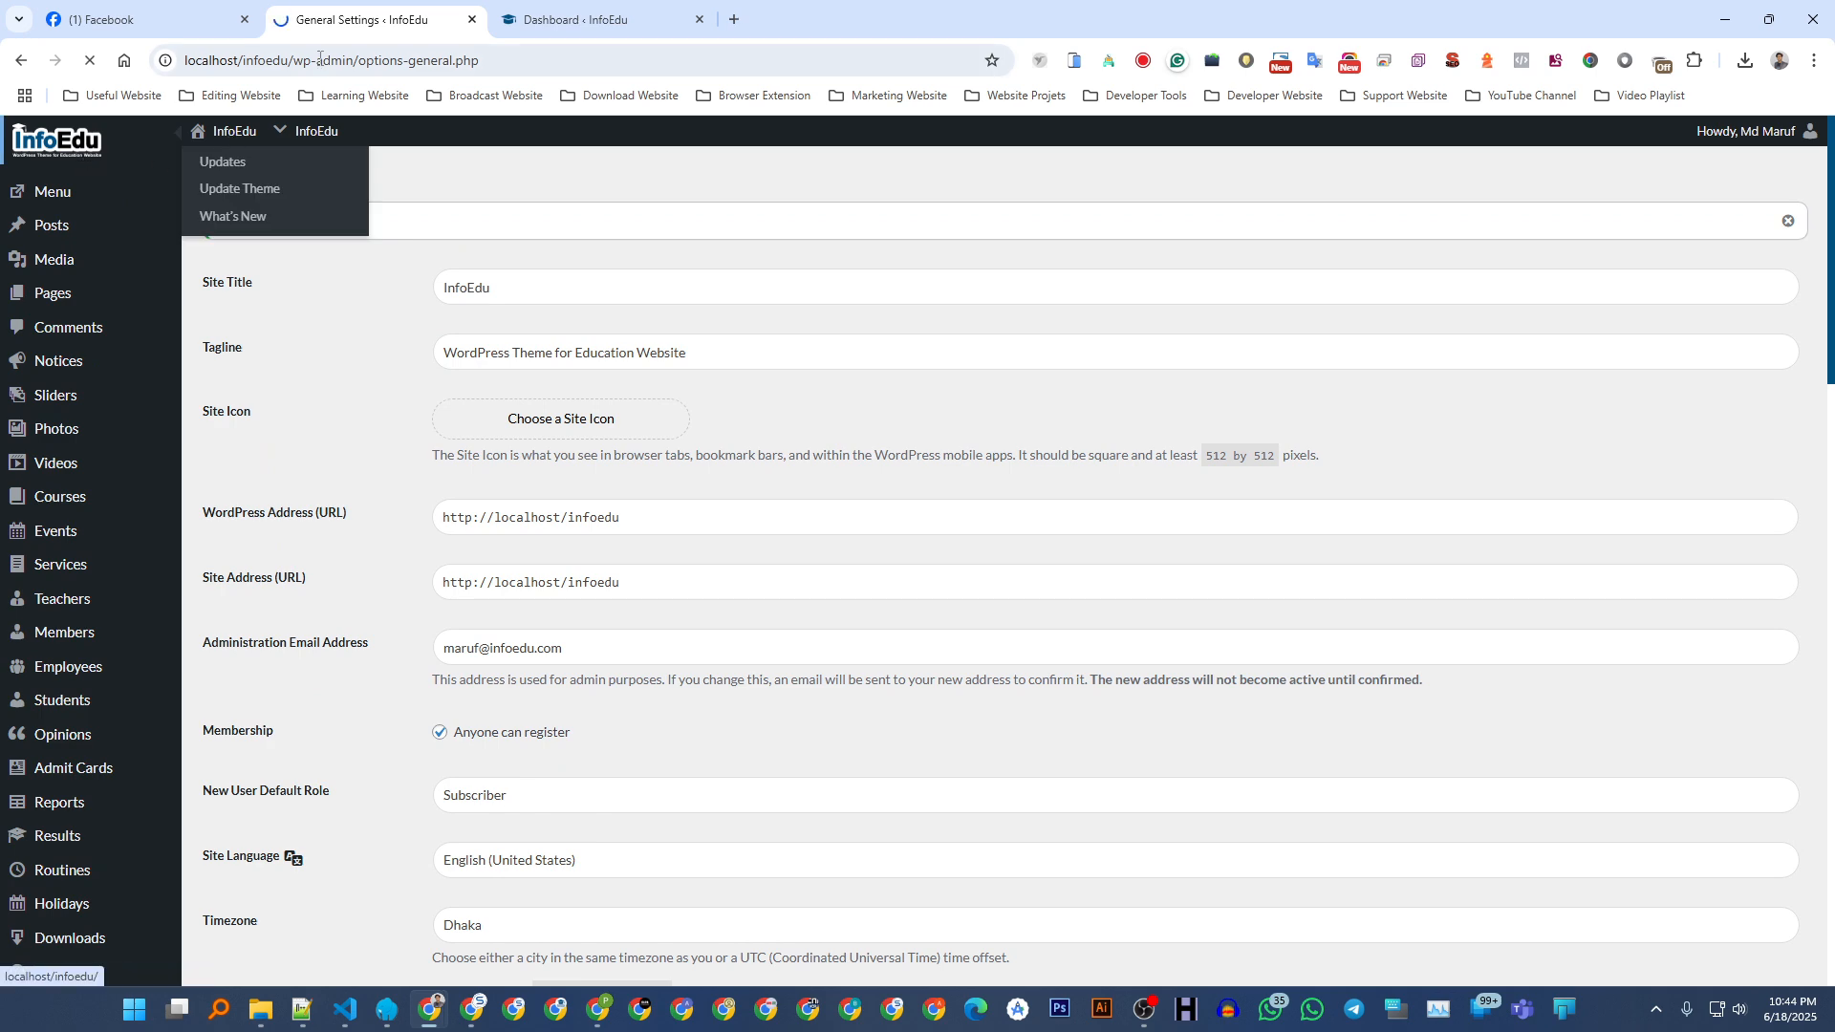
- Return to the admin dashboard home page
click(86, 151)
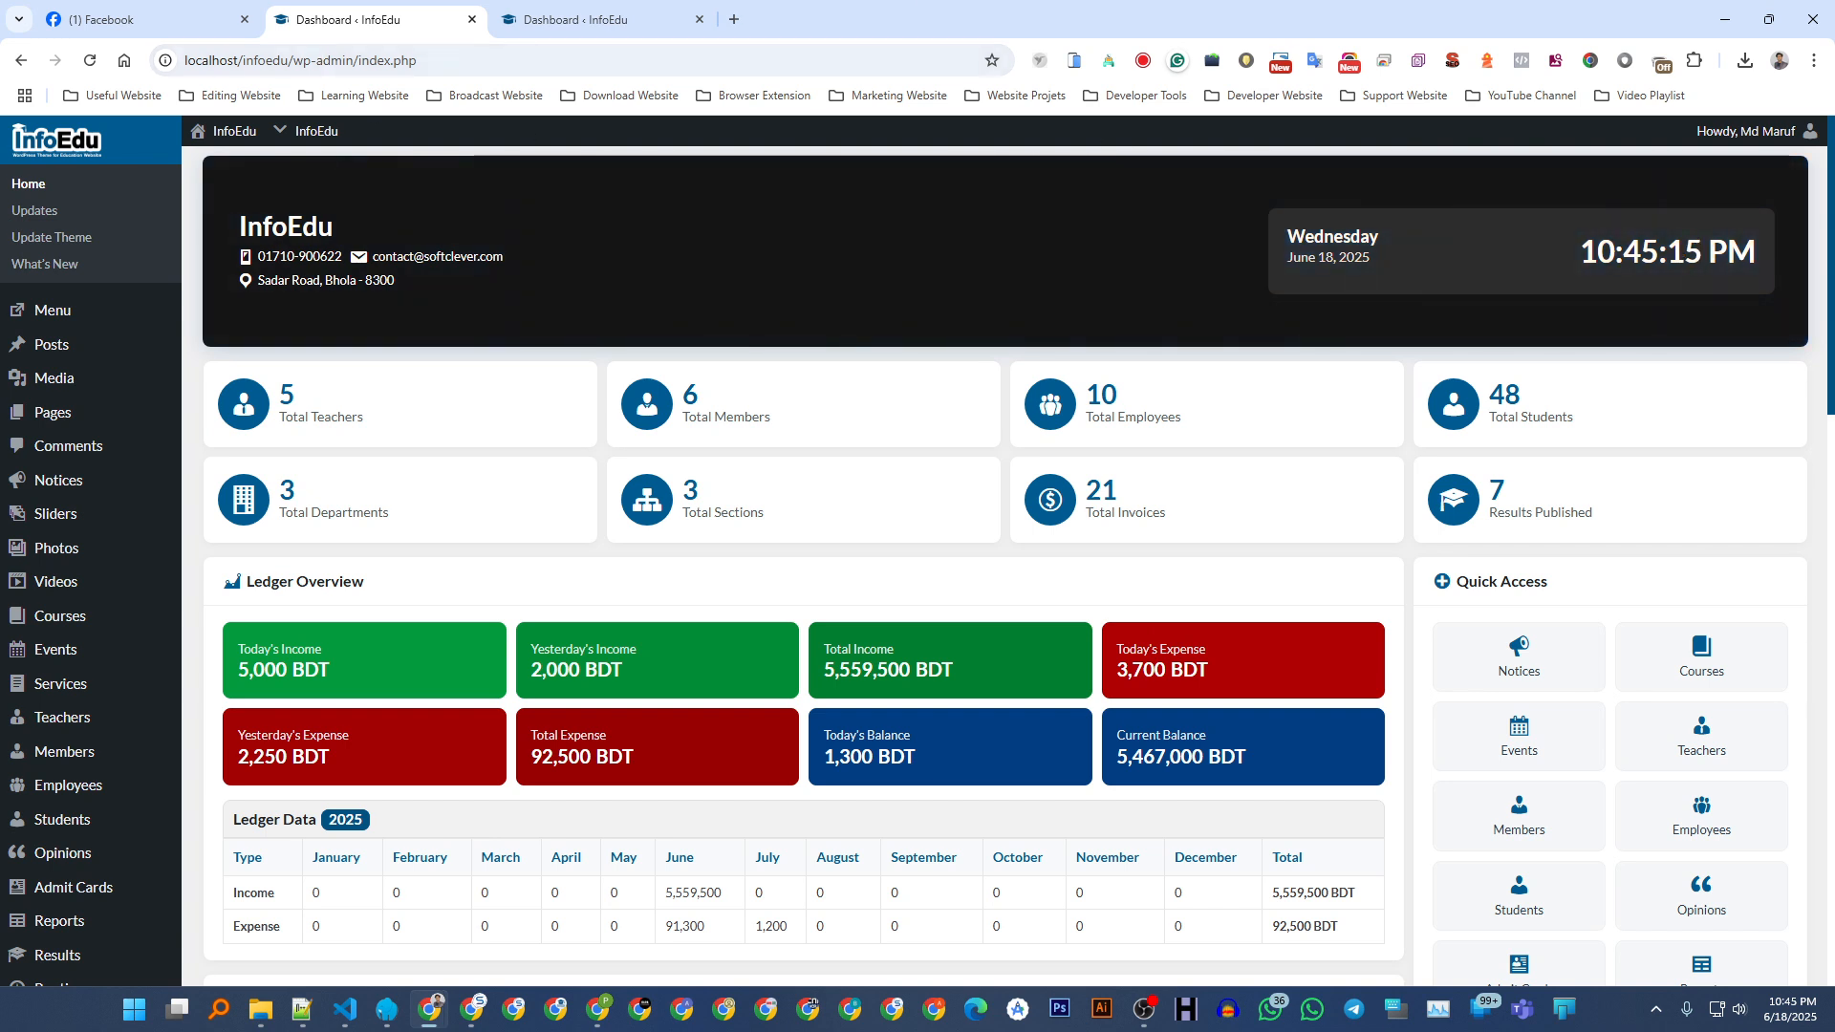
key(alt+Tab)
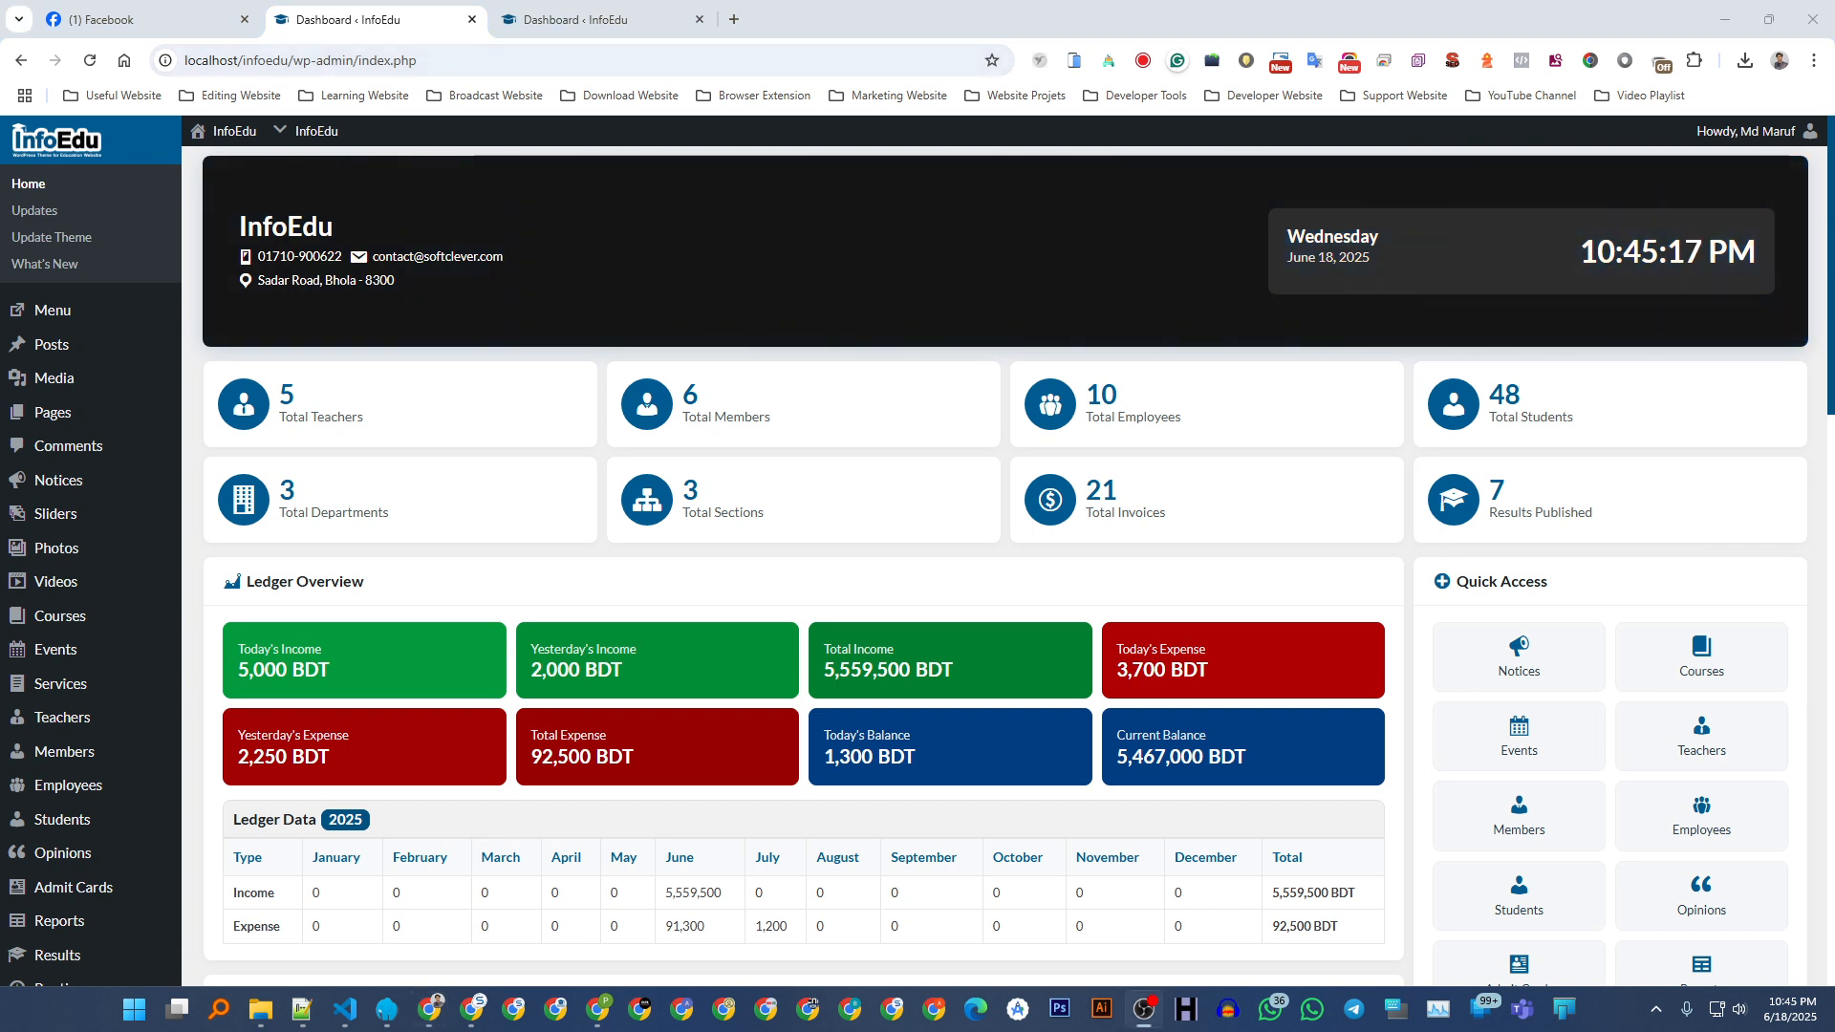